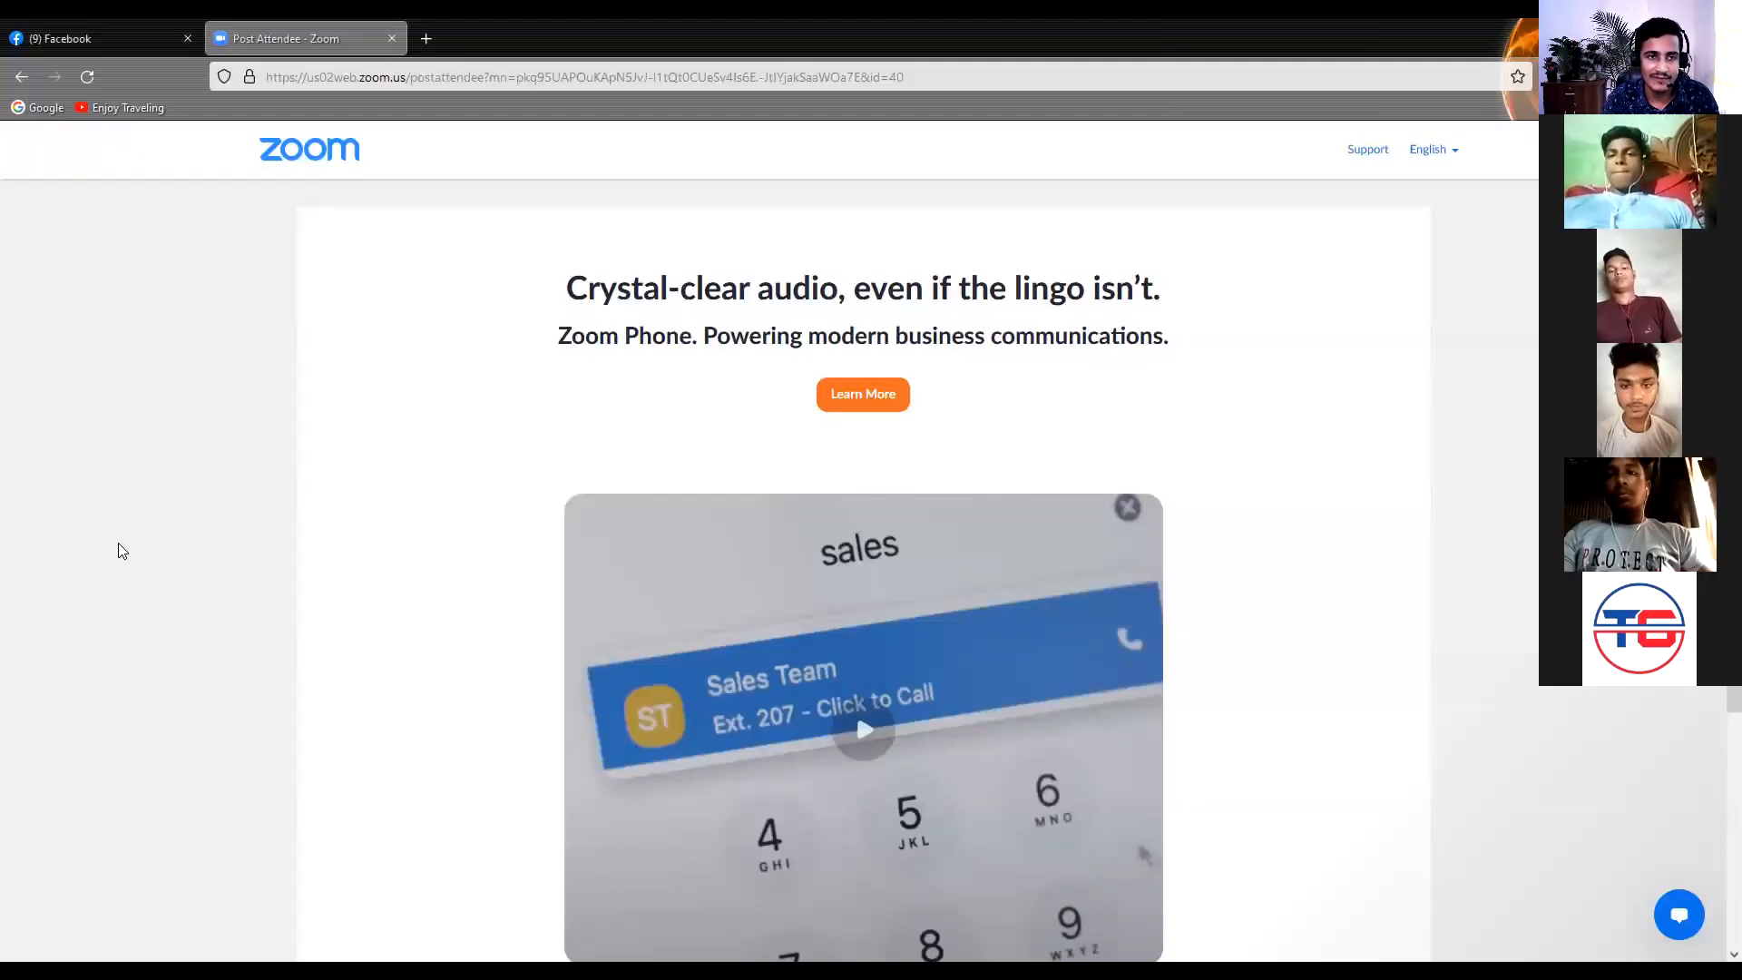
Close the Zoom post-attendee page, load google.com in a new tab and dismiss the address bar search tip
left_click(391, 38)
left_click(221, 40)
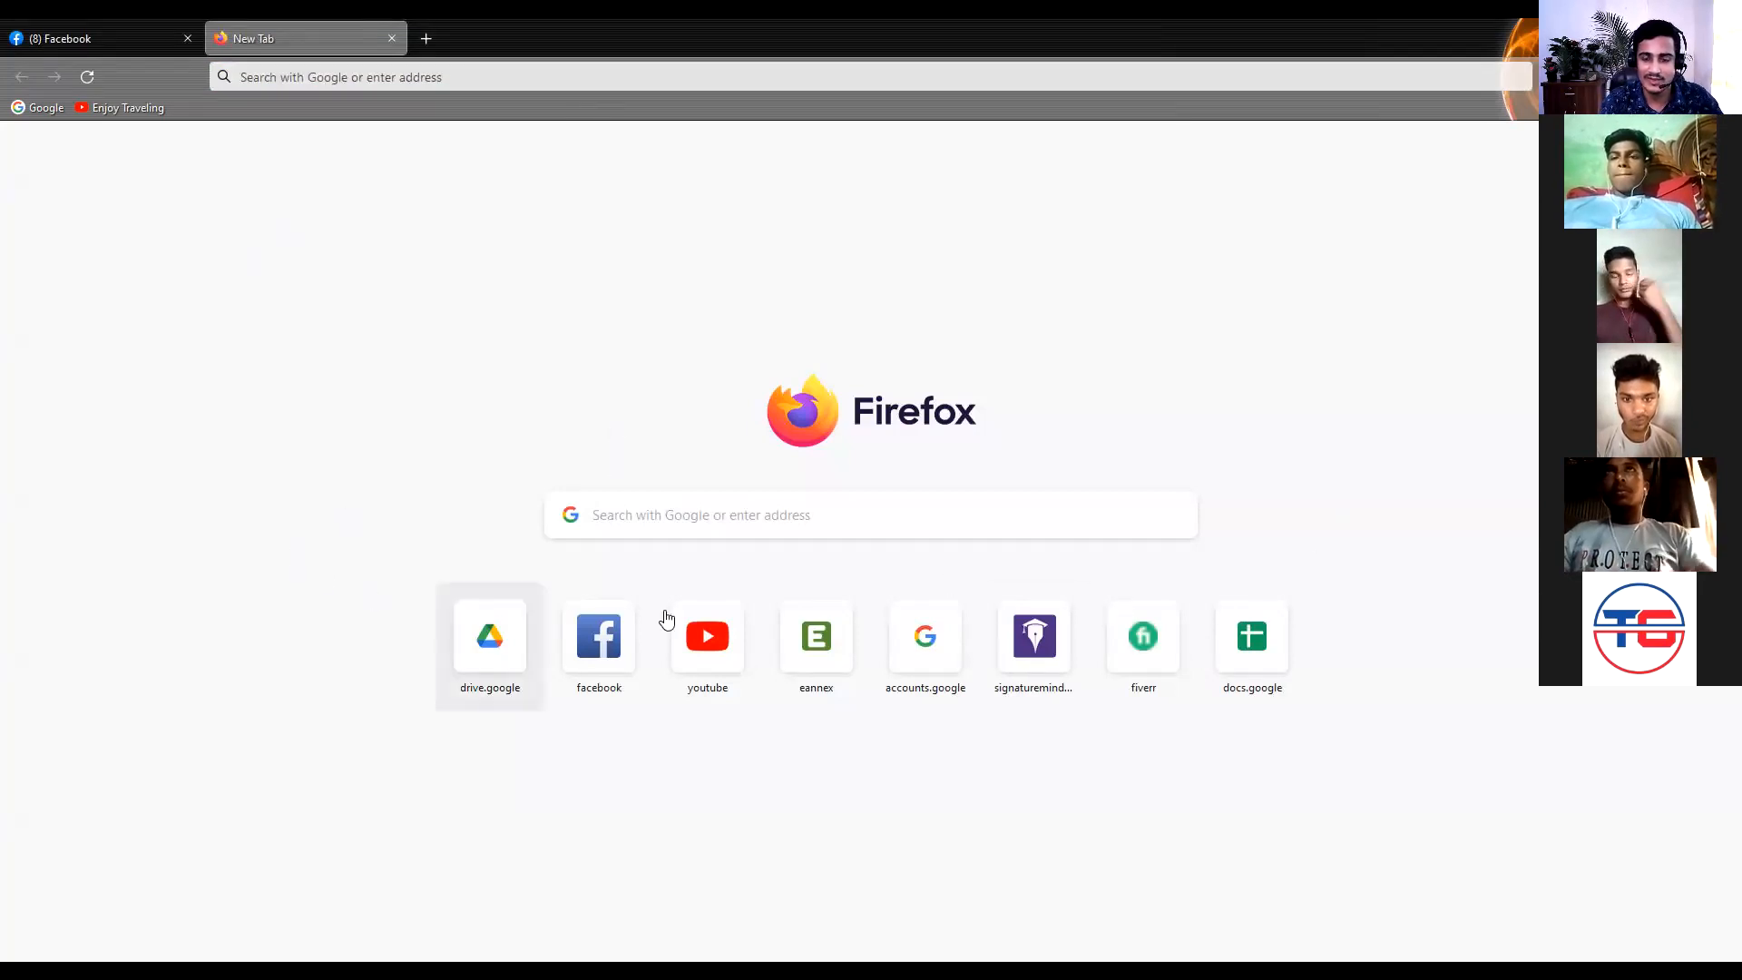
left_click(739, 515)
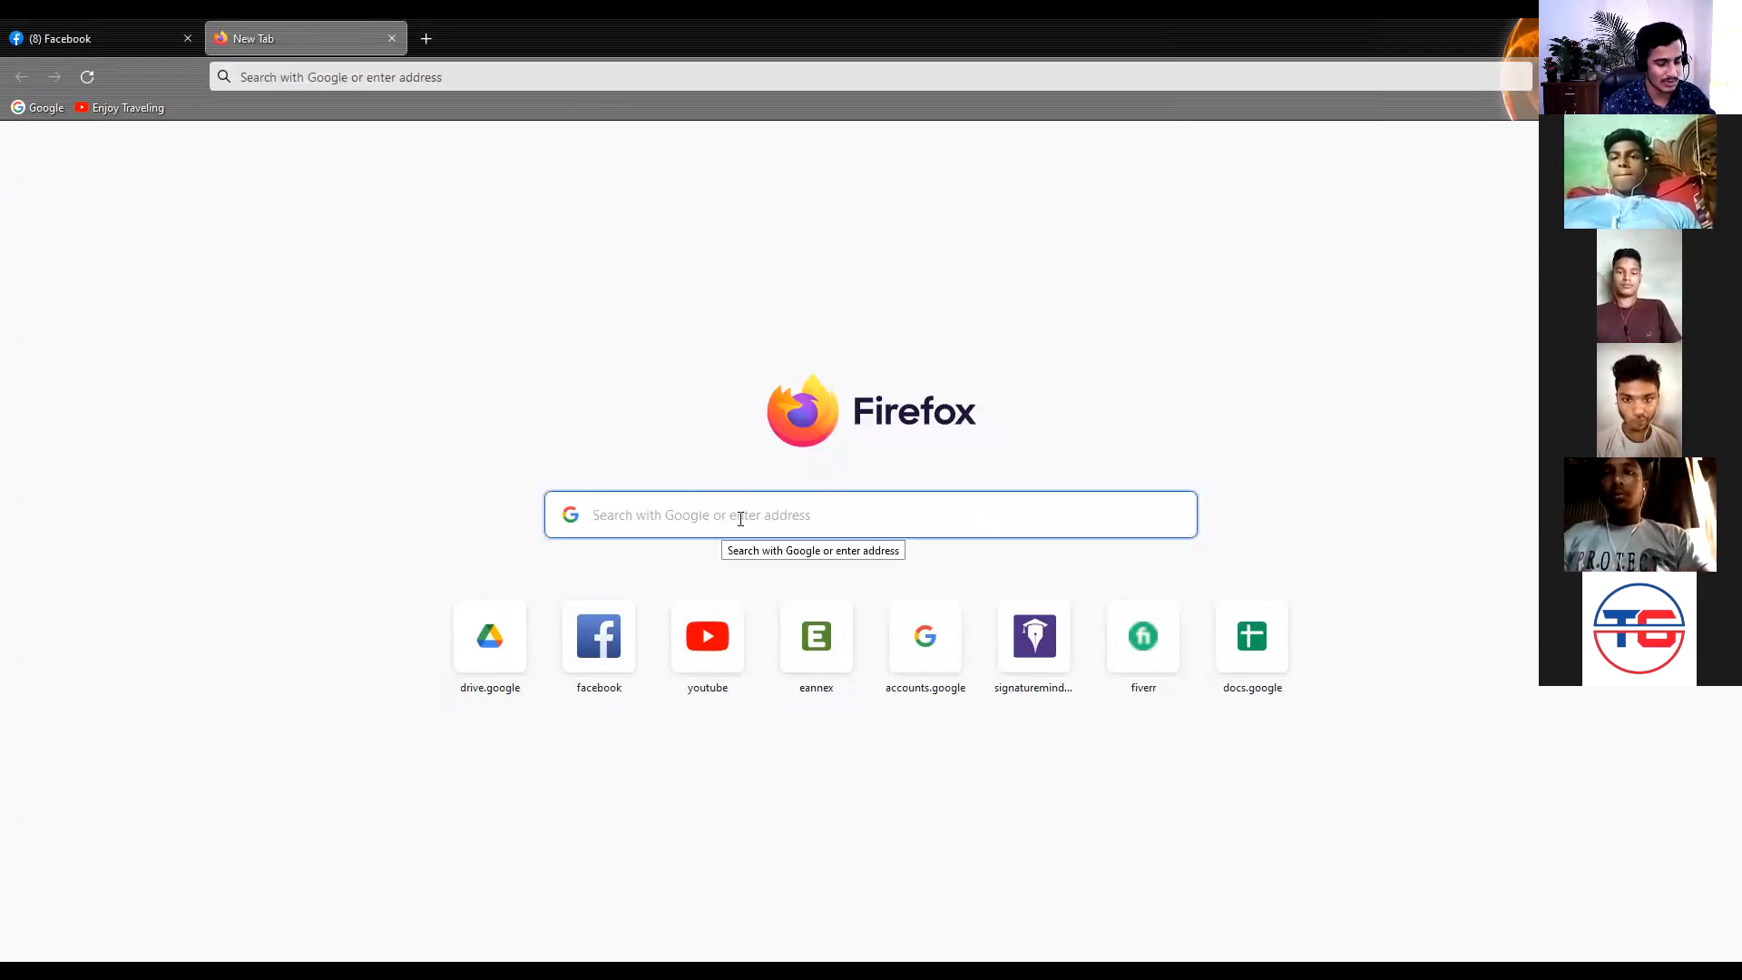
type("Google")
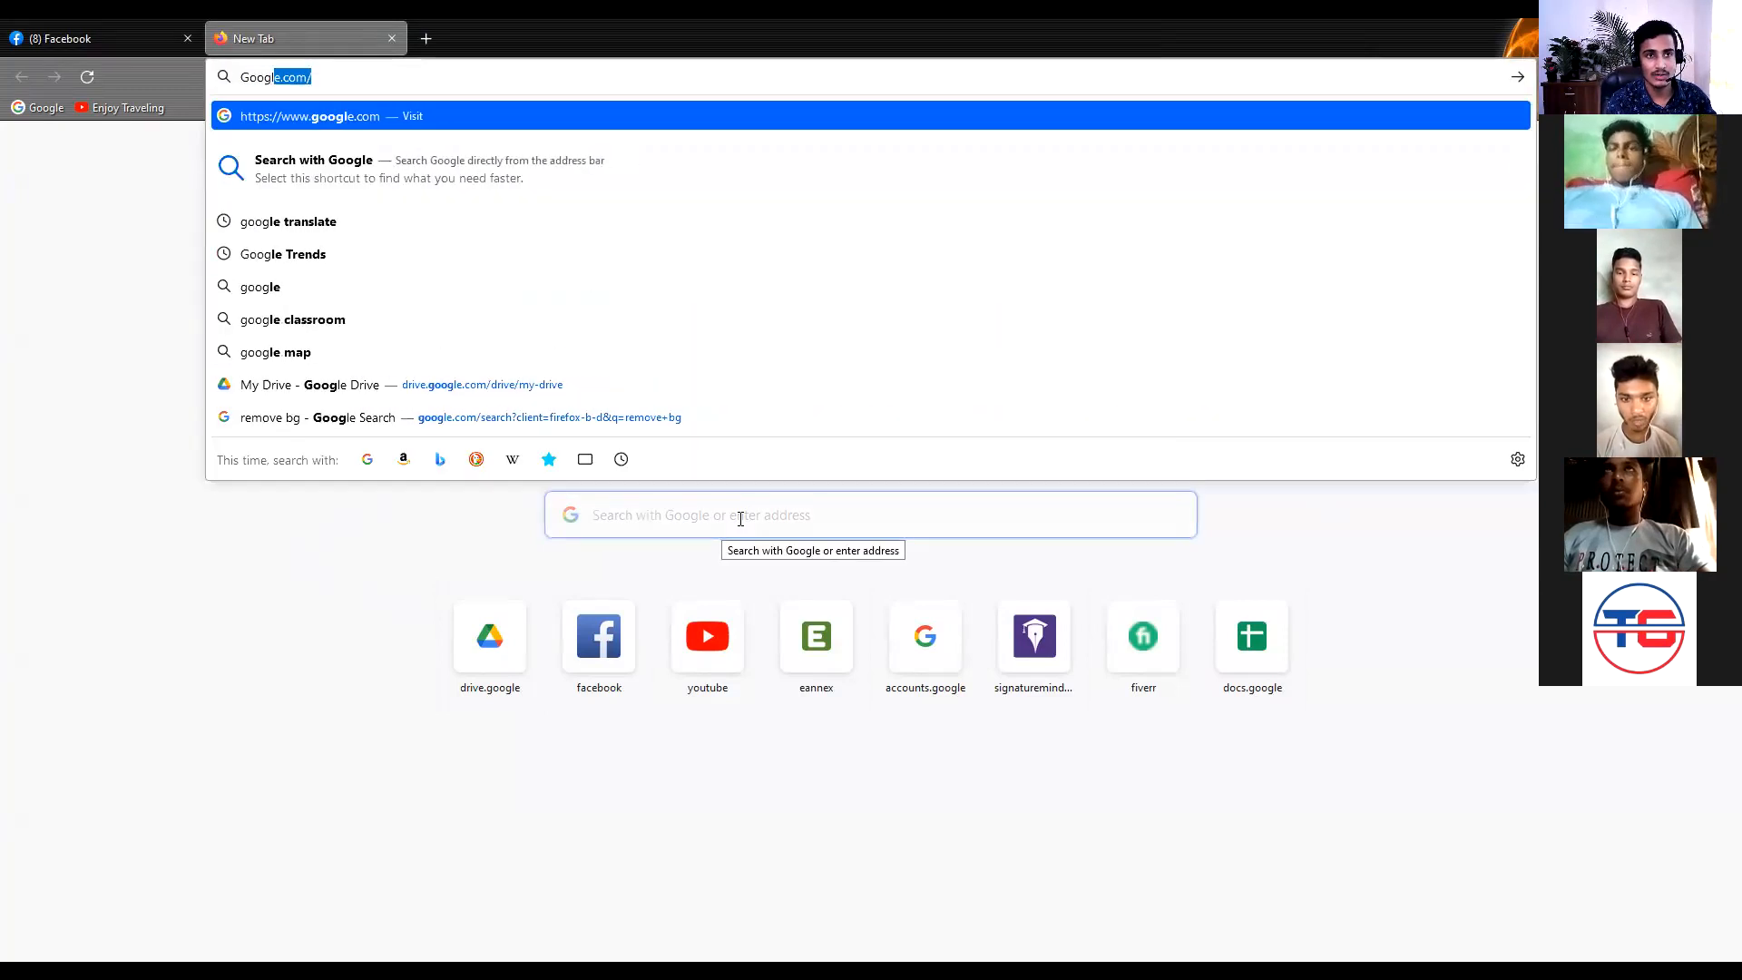
type(".com")
key("Return")
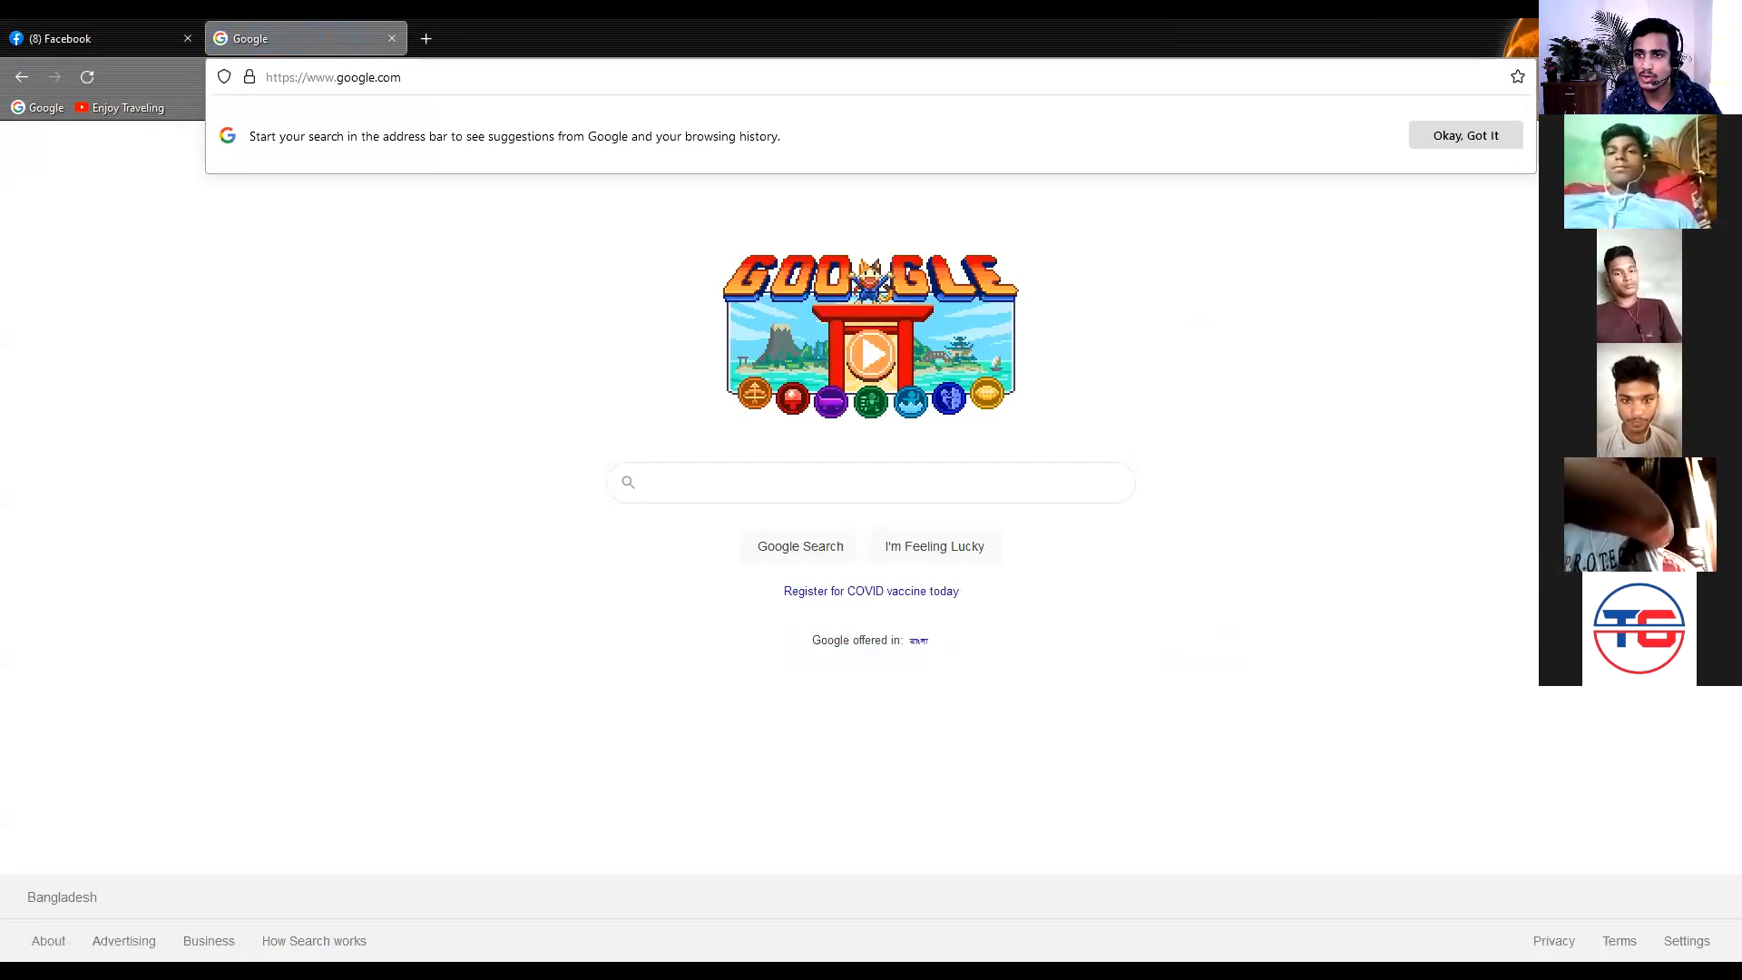
left_click(1463, 139)
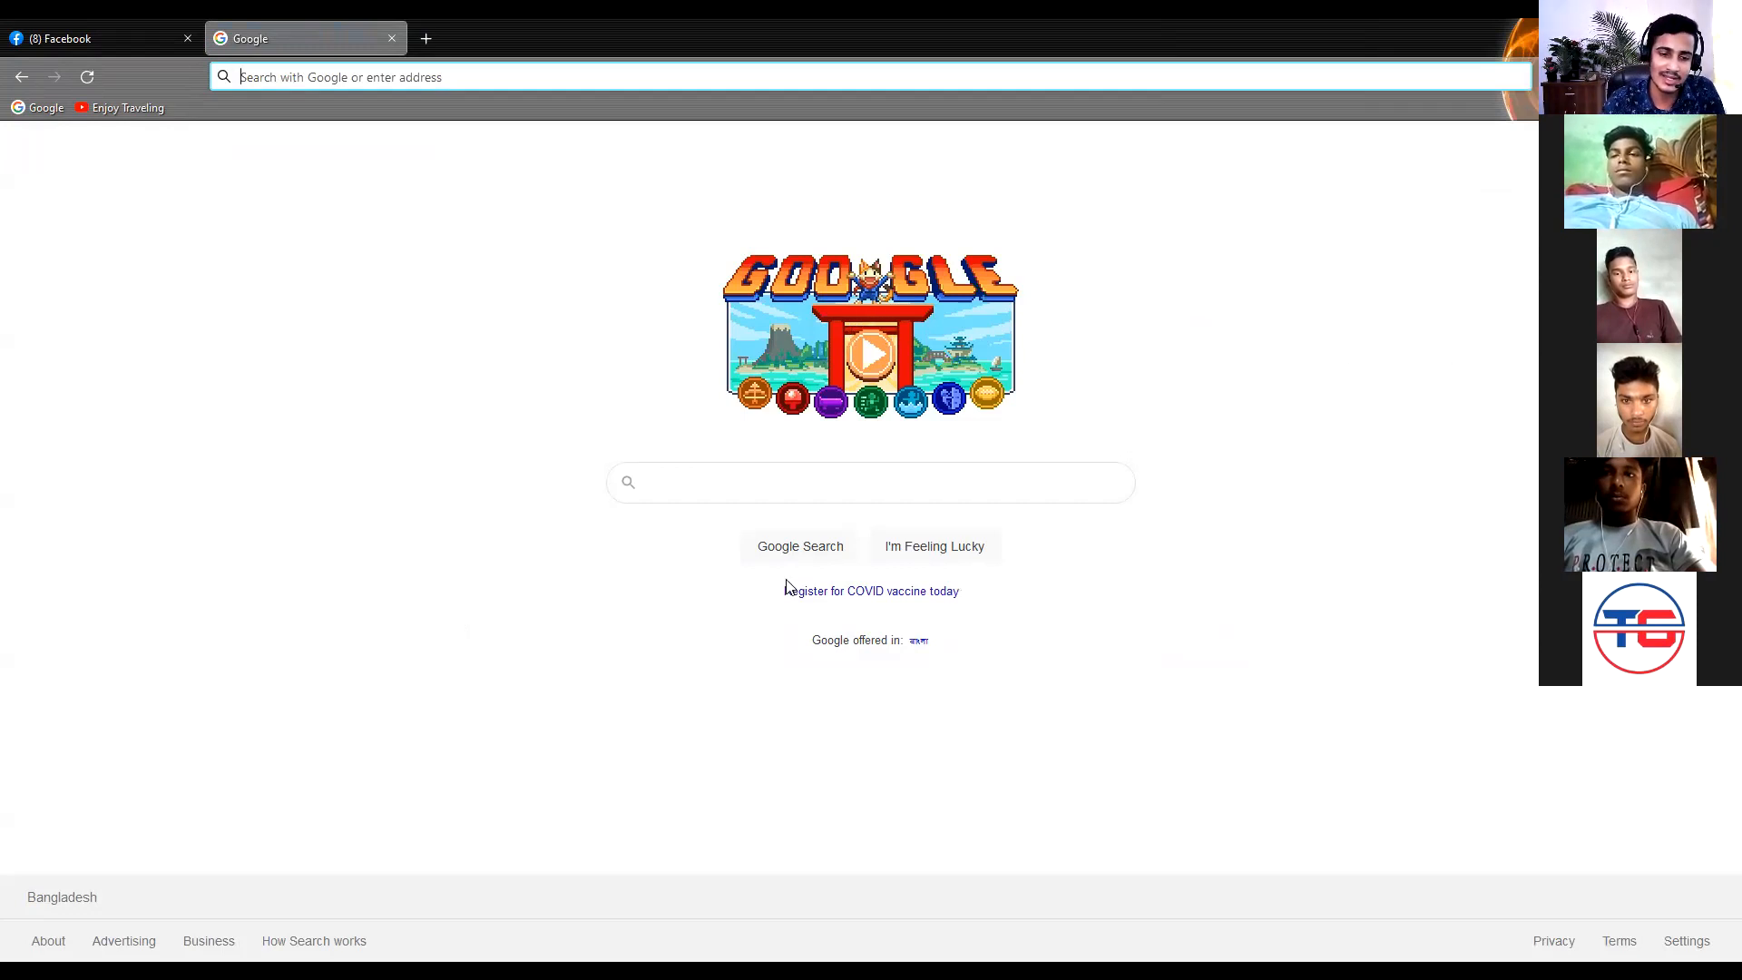
Open another blank browser tab and return to the Google home page
left_click(428, 37)
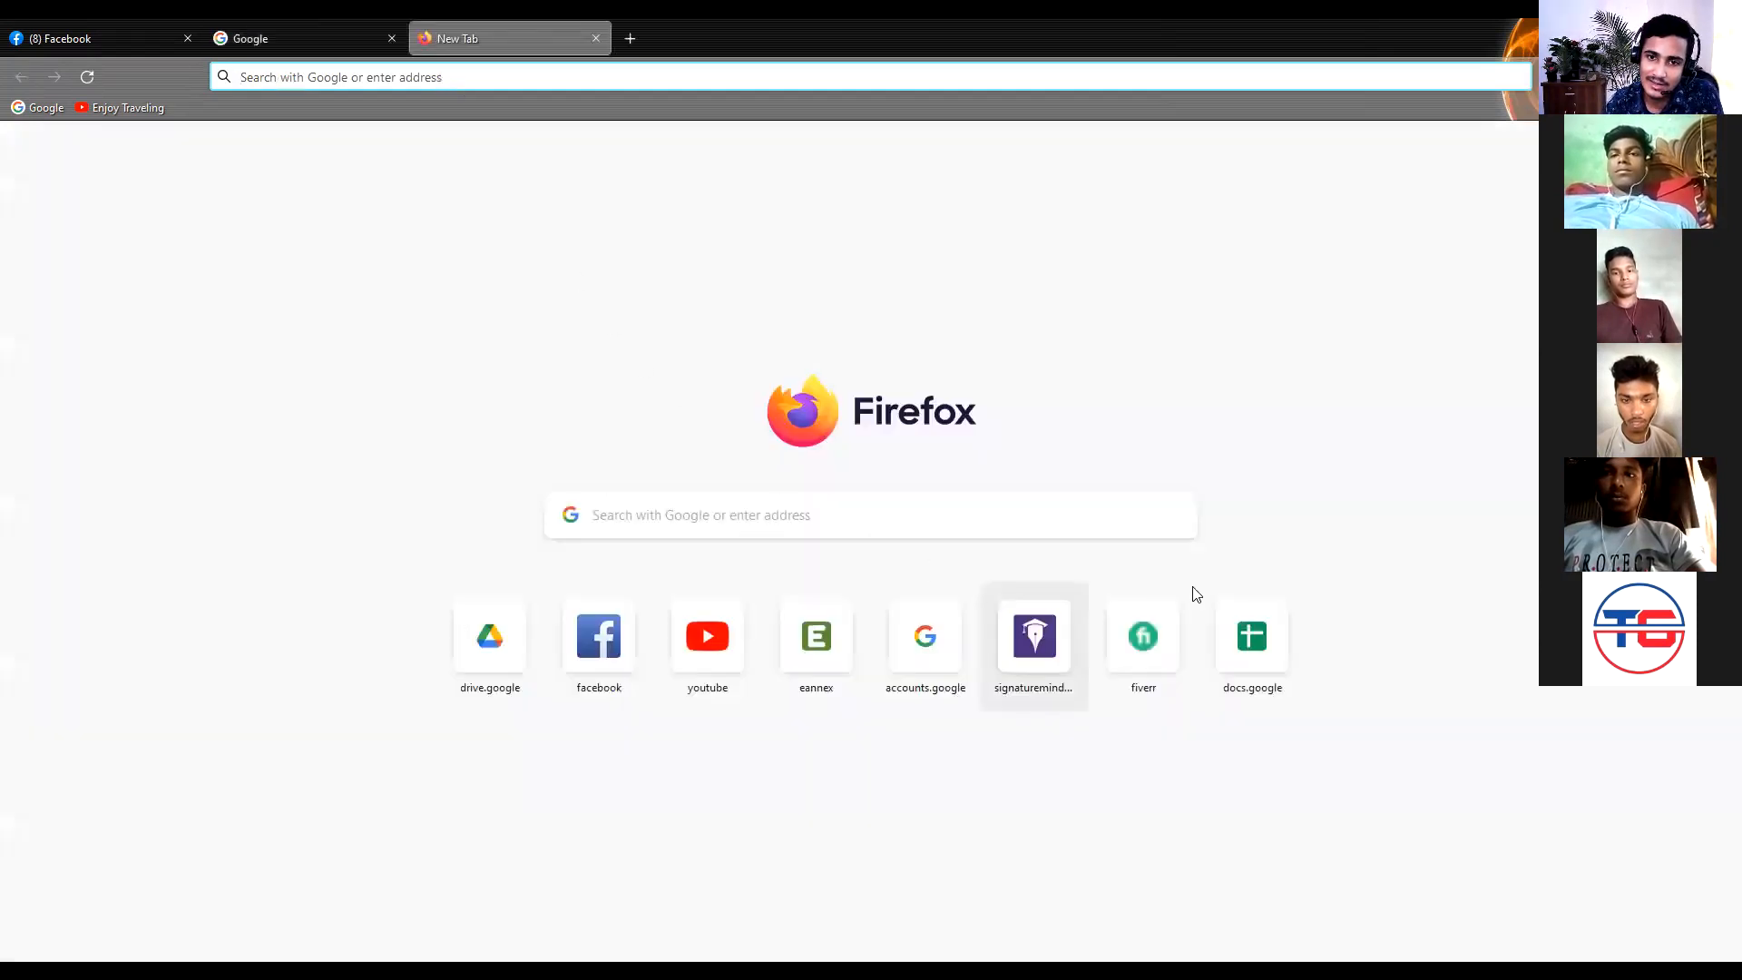
left_click(369, 27)
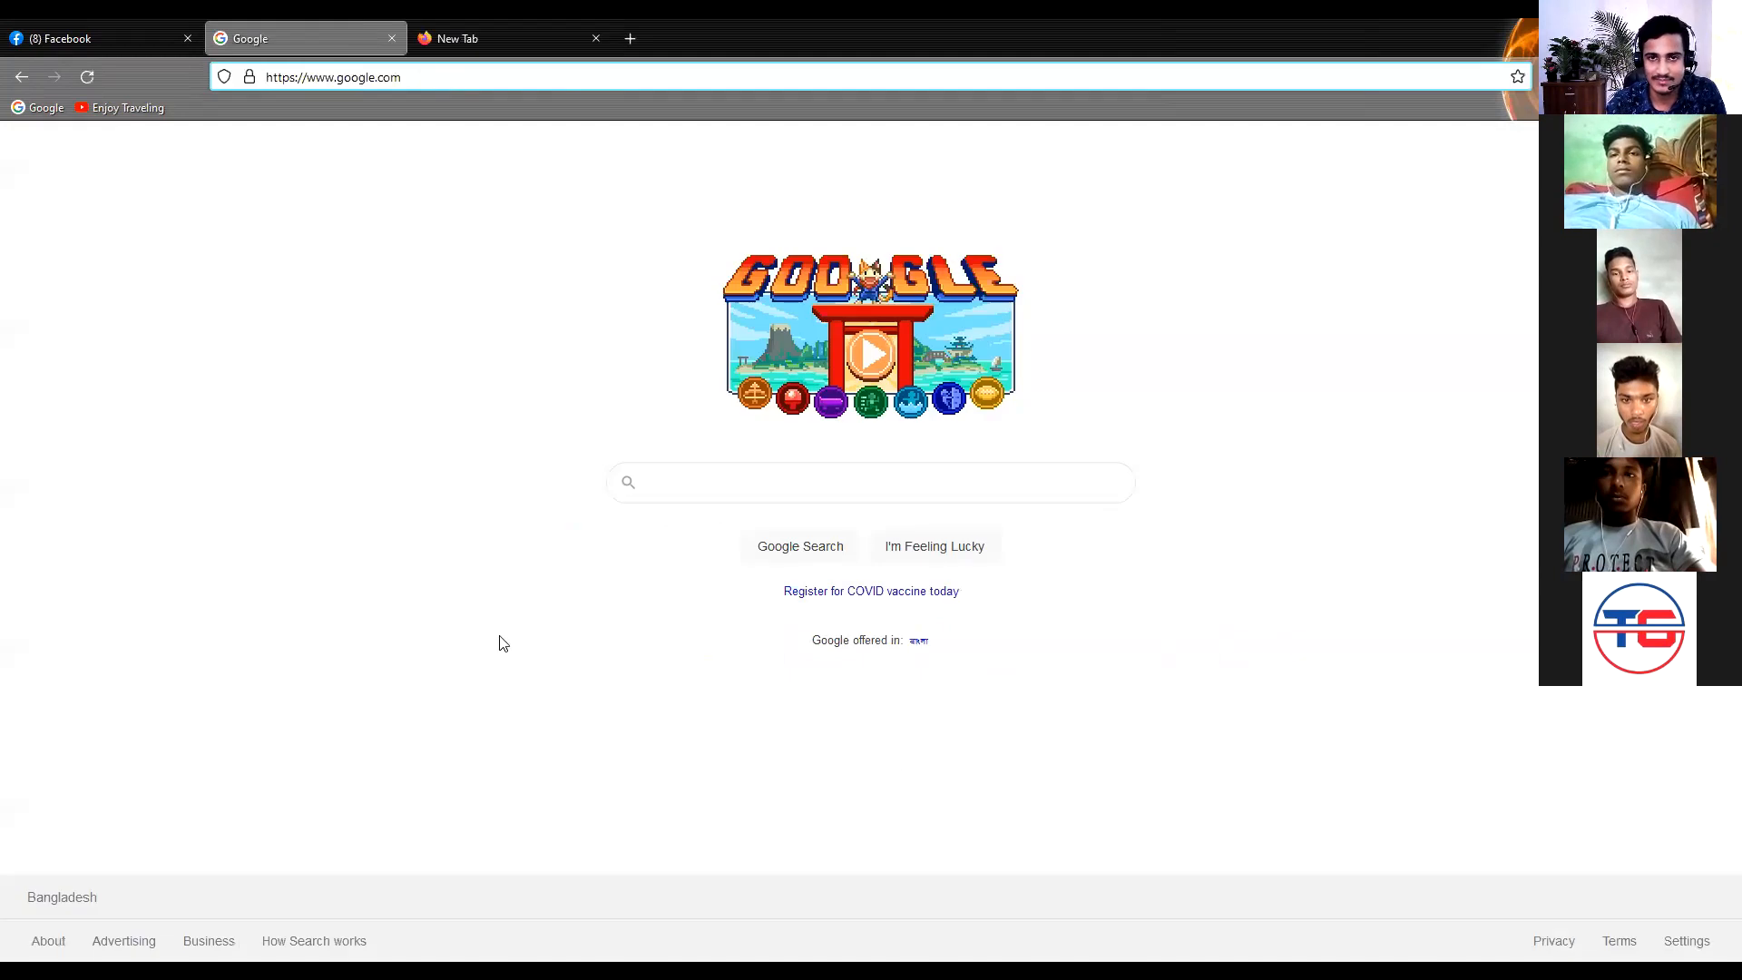
left_click(598, 222)
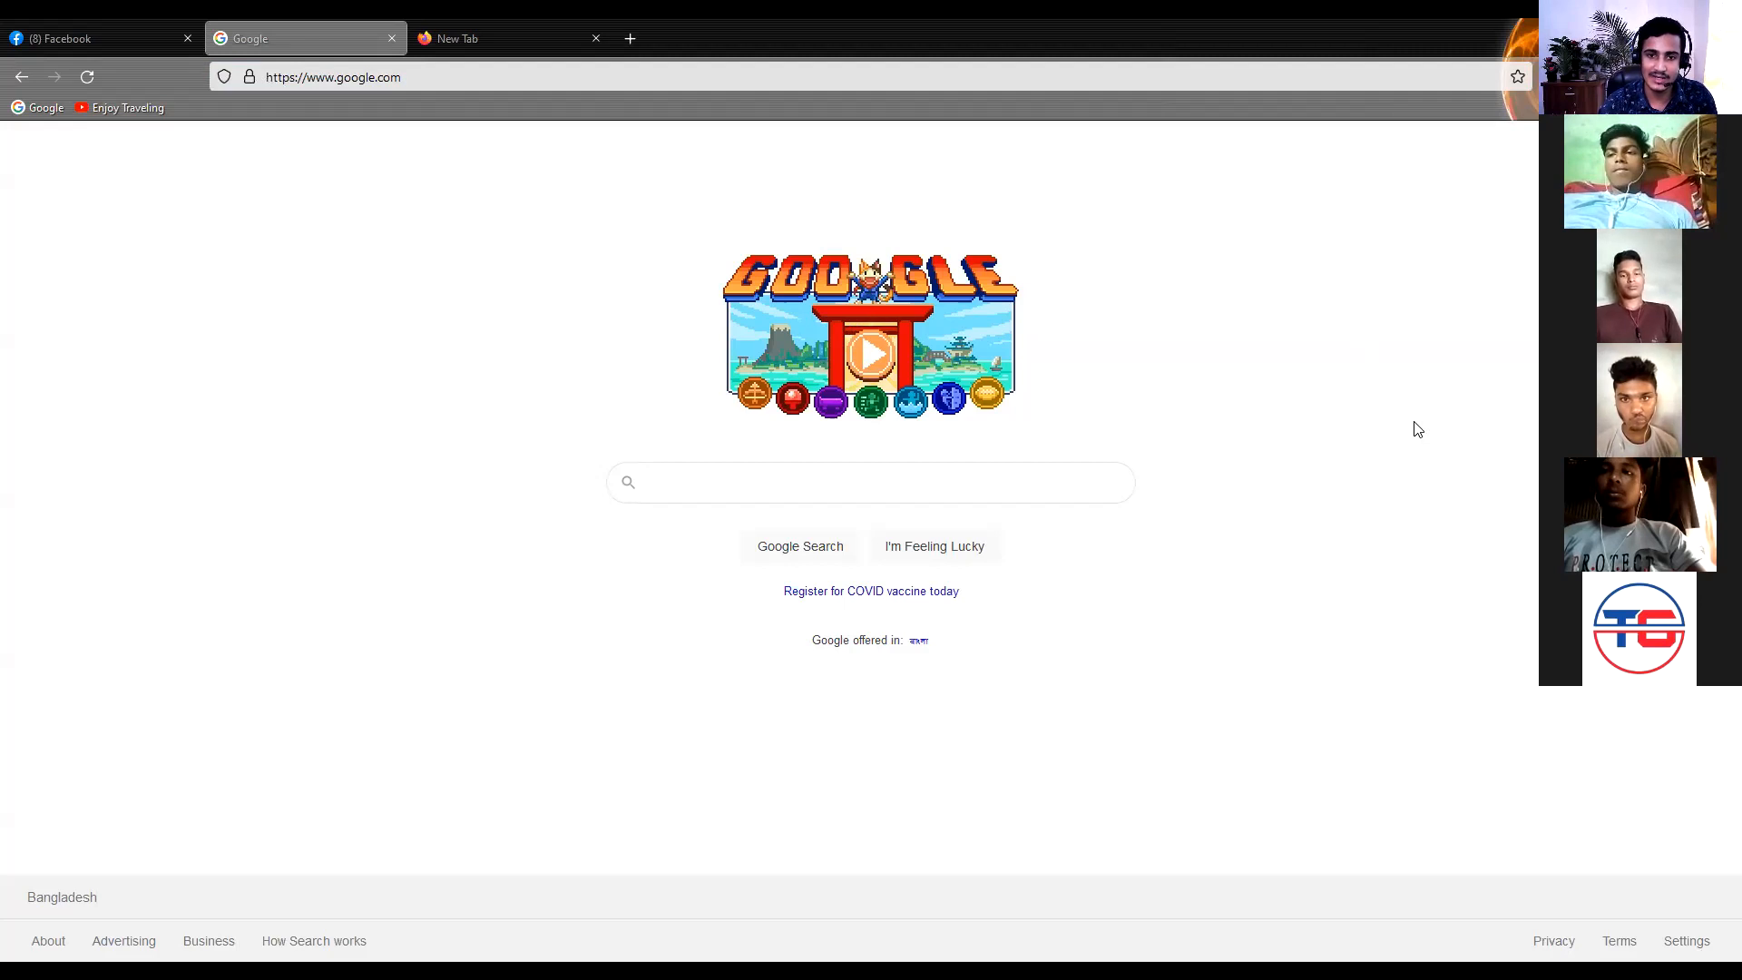
Enter a sample Gmail address in the Google search box without running the search
left_click(695, 470)
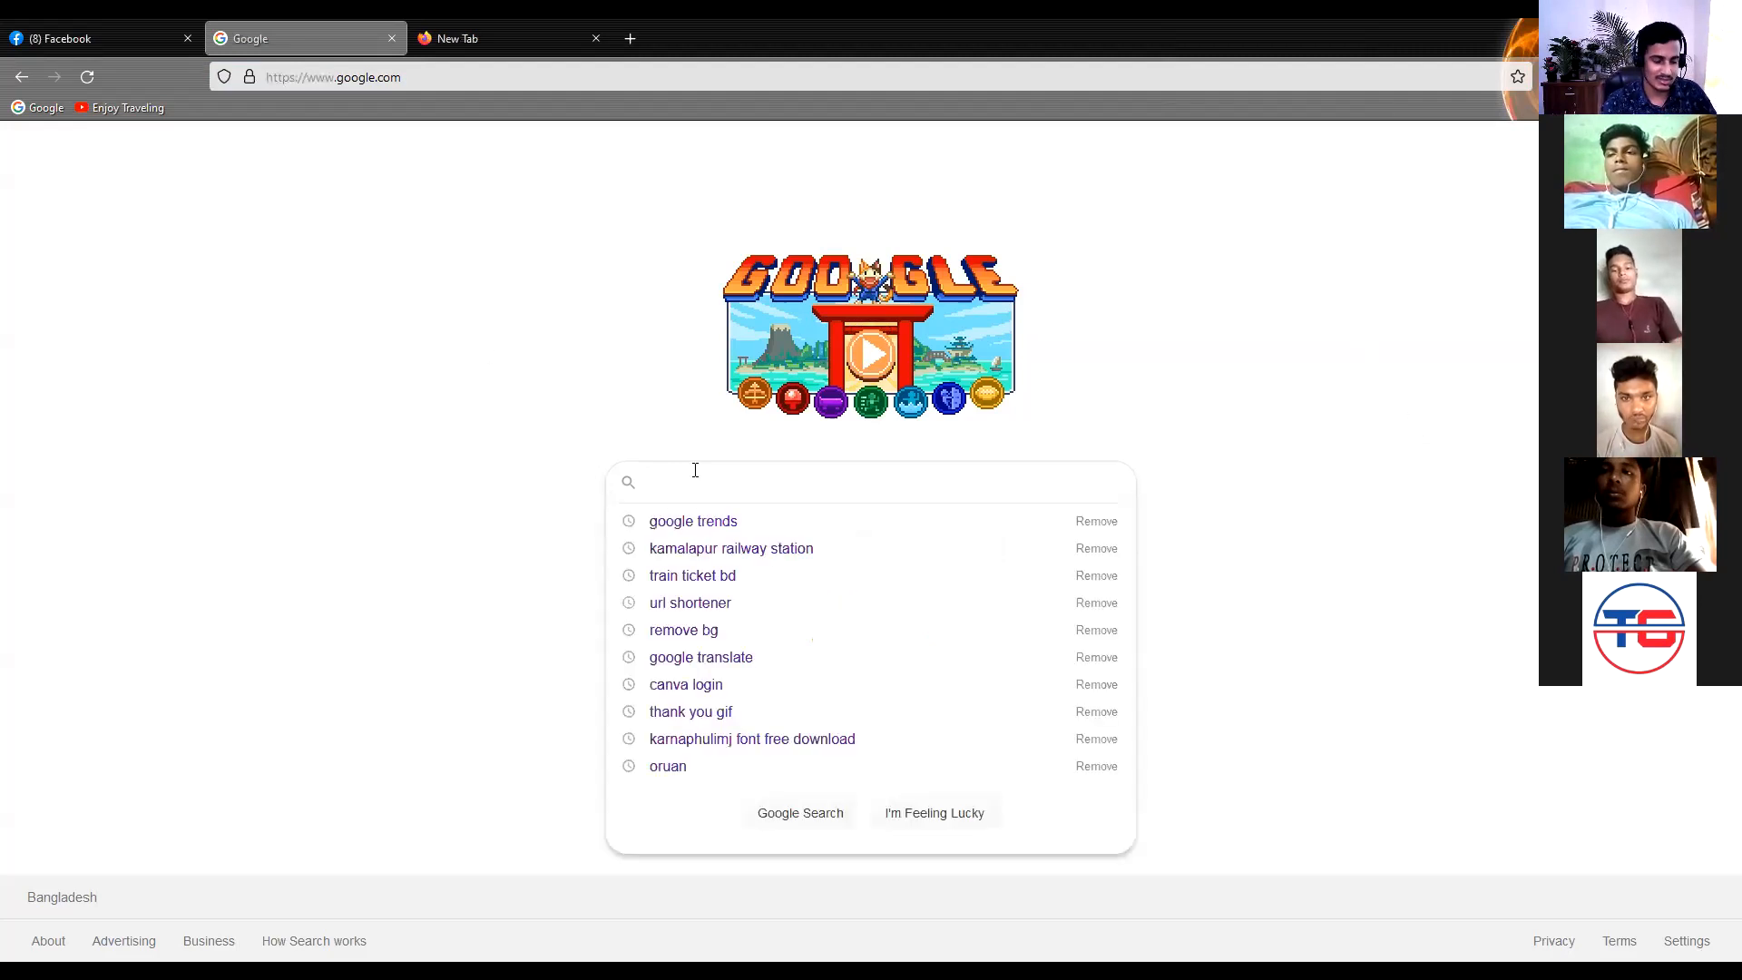
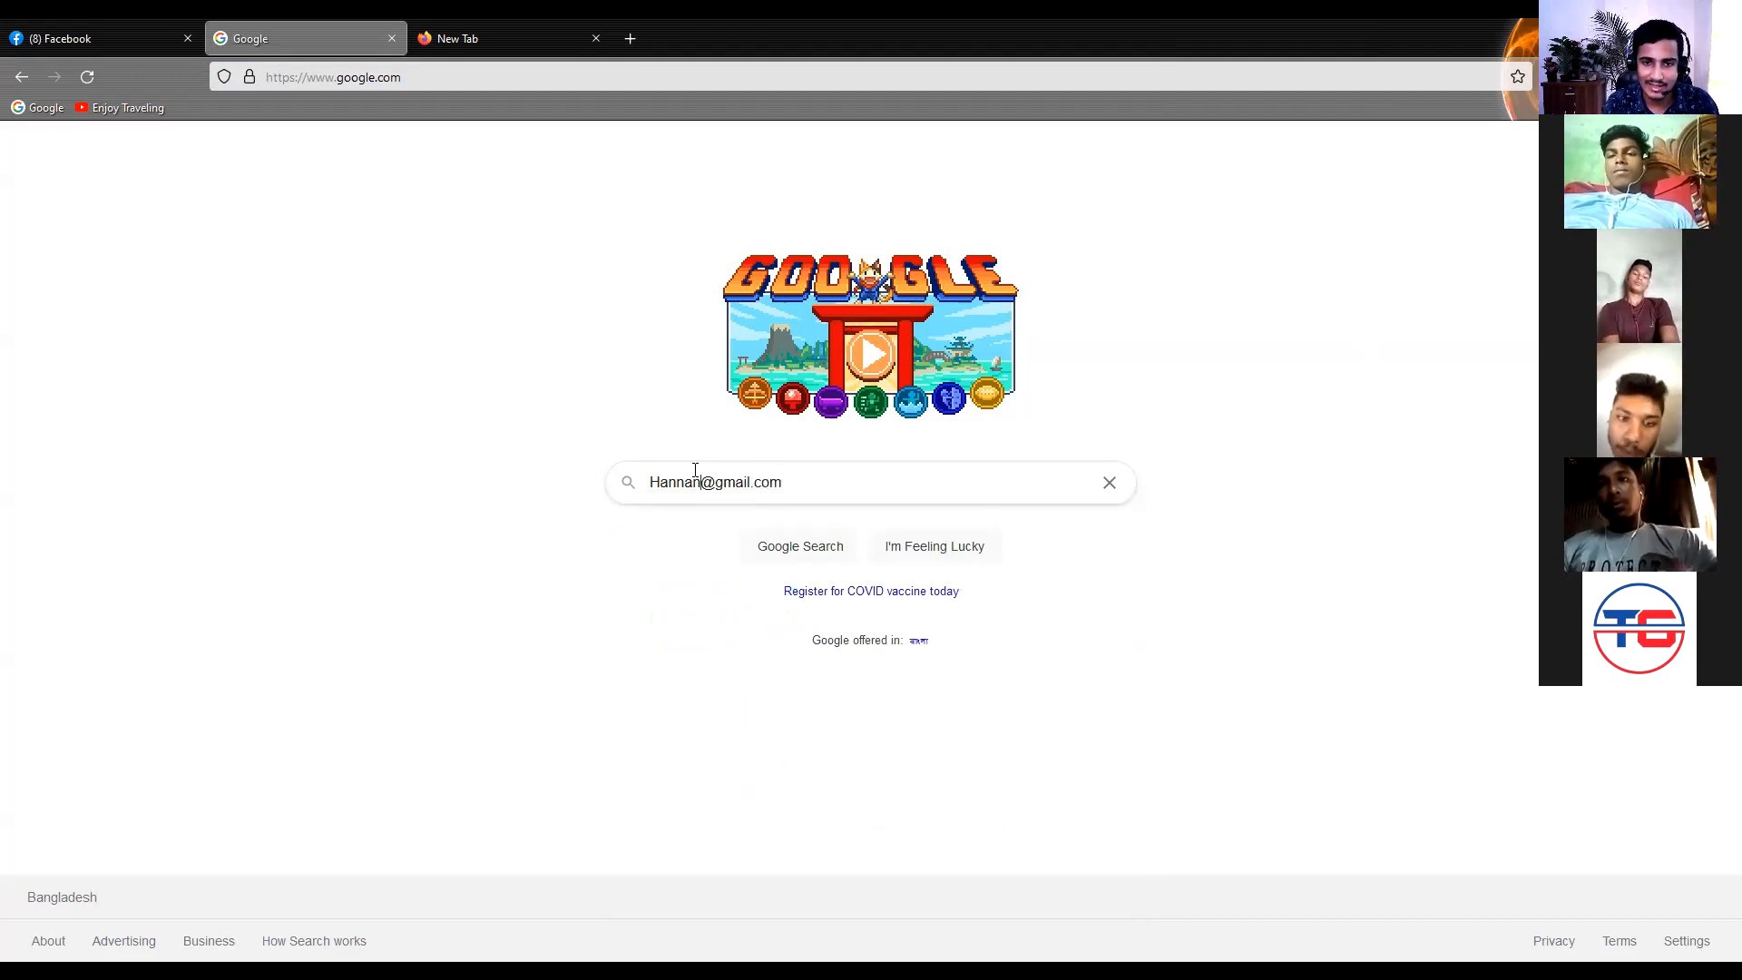
Highlight the user name part and the domain part of the sample e-mail address in turn
double_click(696, 470)
double_click(695, 470)
key("shift+Left")
key("shift+Left")
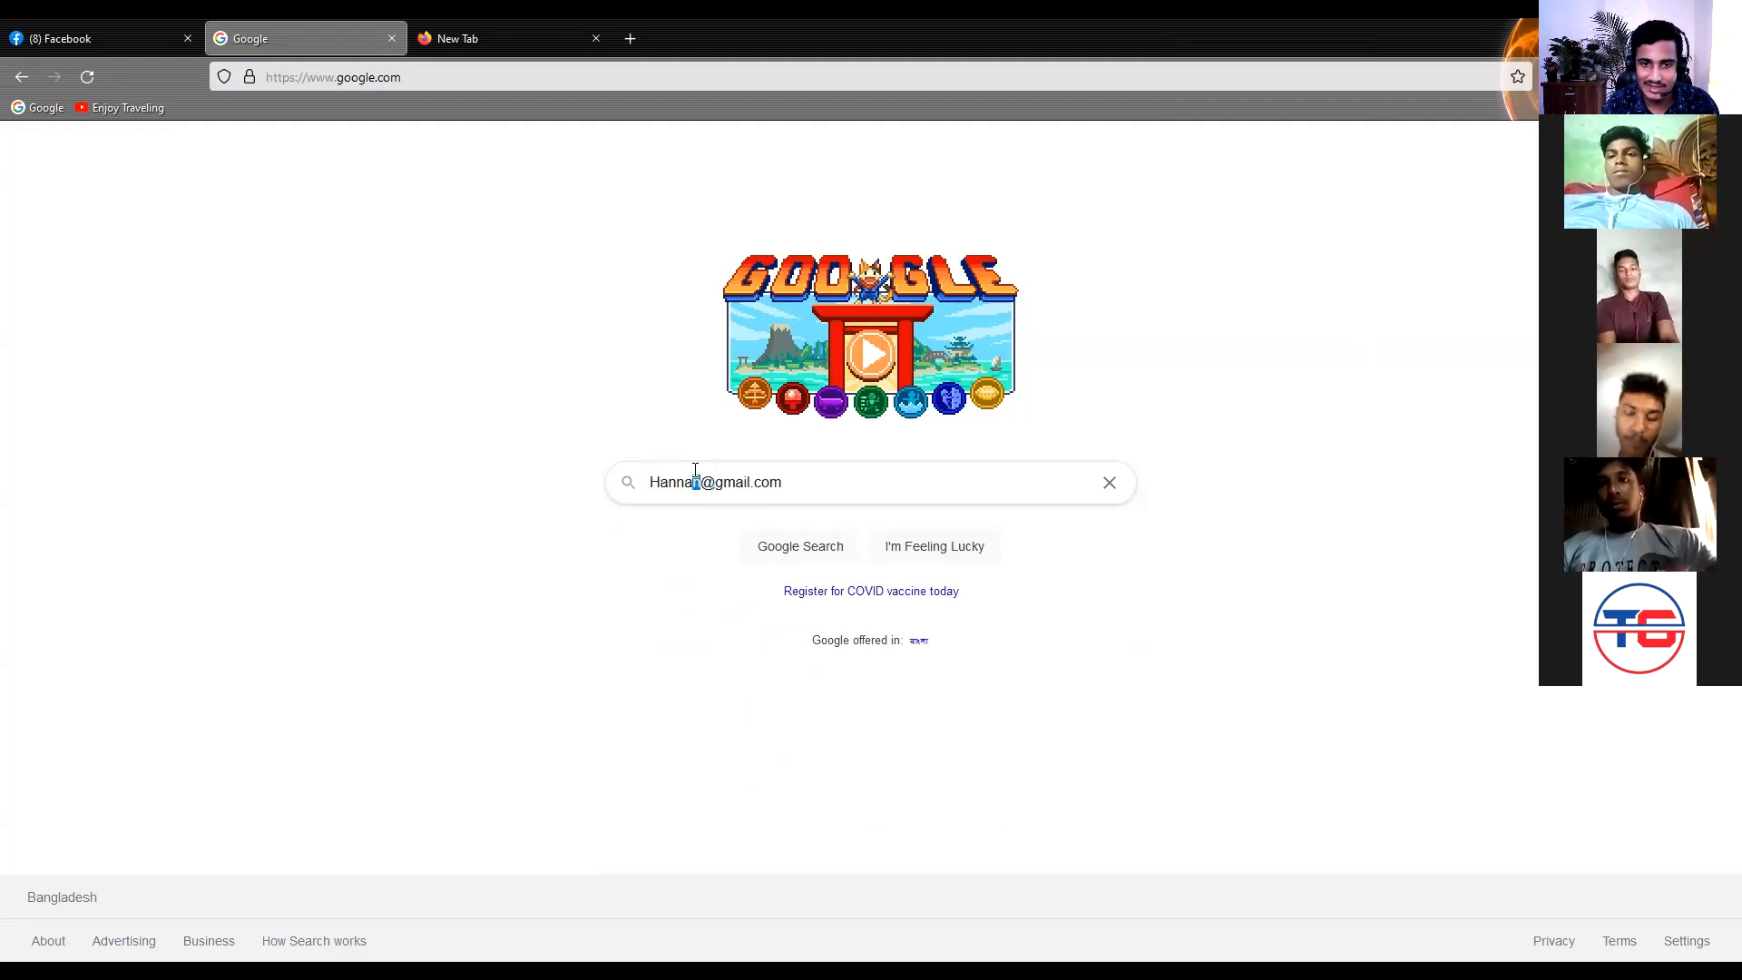
key("Left")
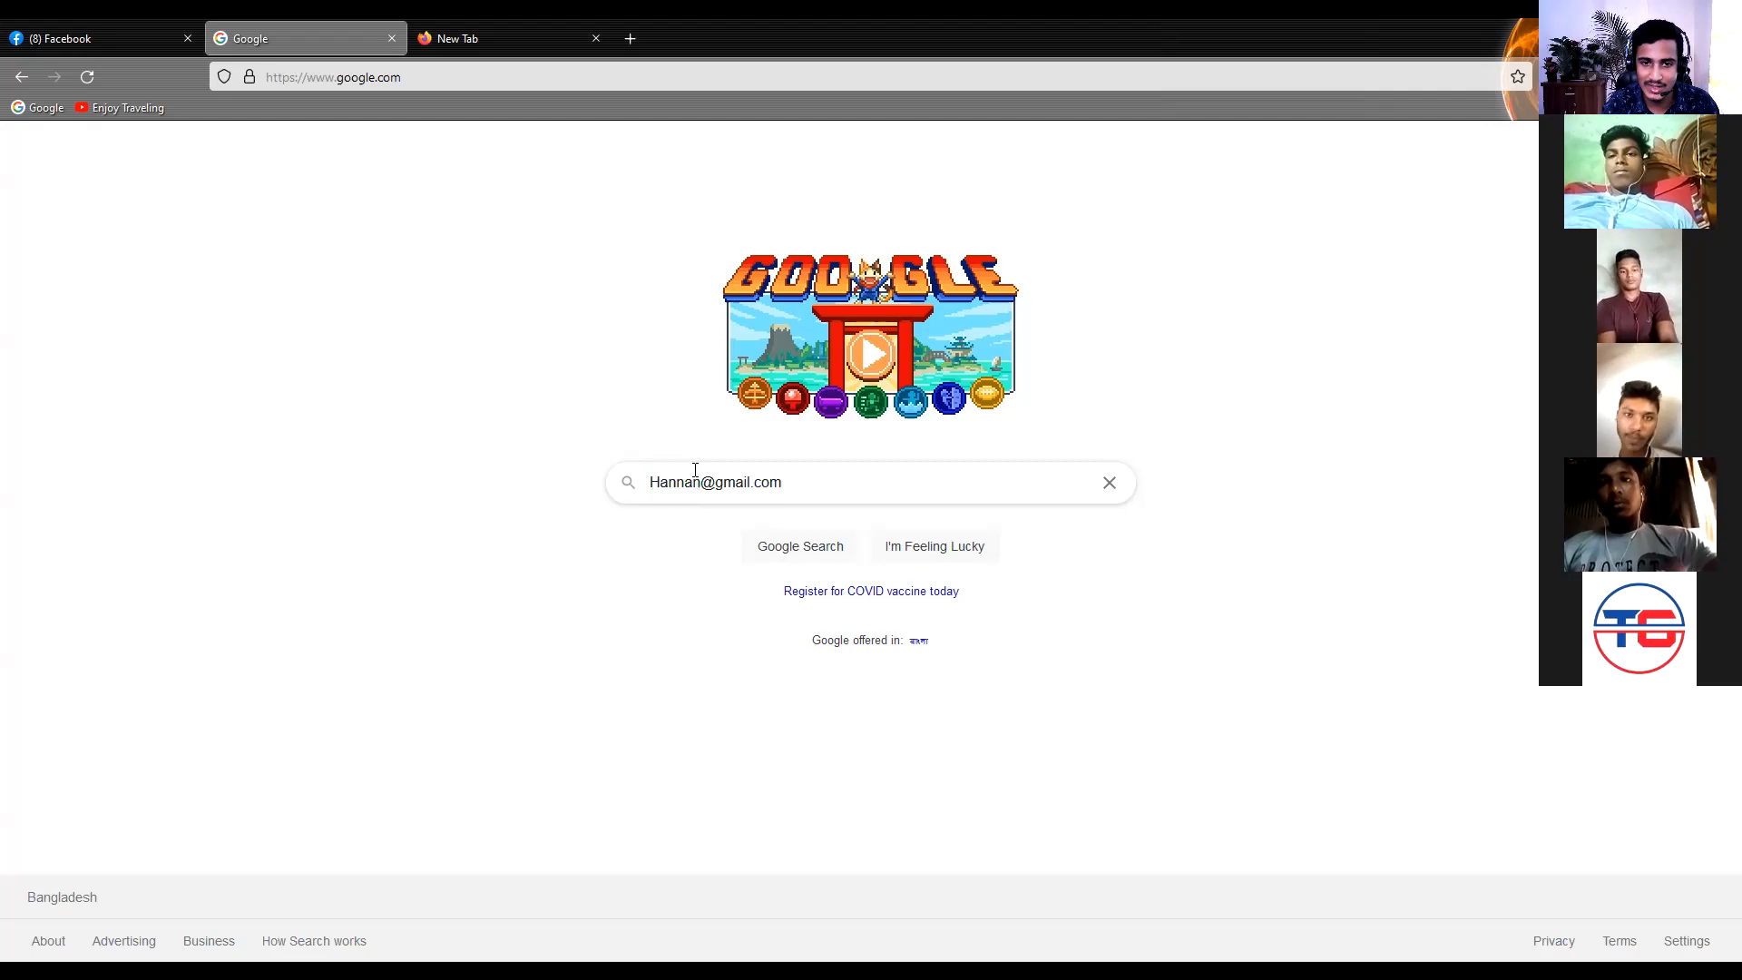
key("Right")
key("Right")
key("Right")
key("Right")
key("Right")
key("shift+Right")
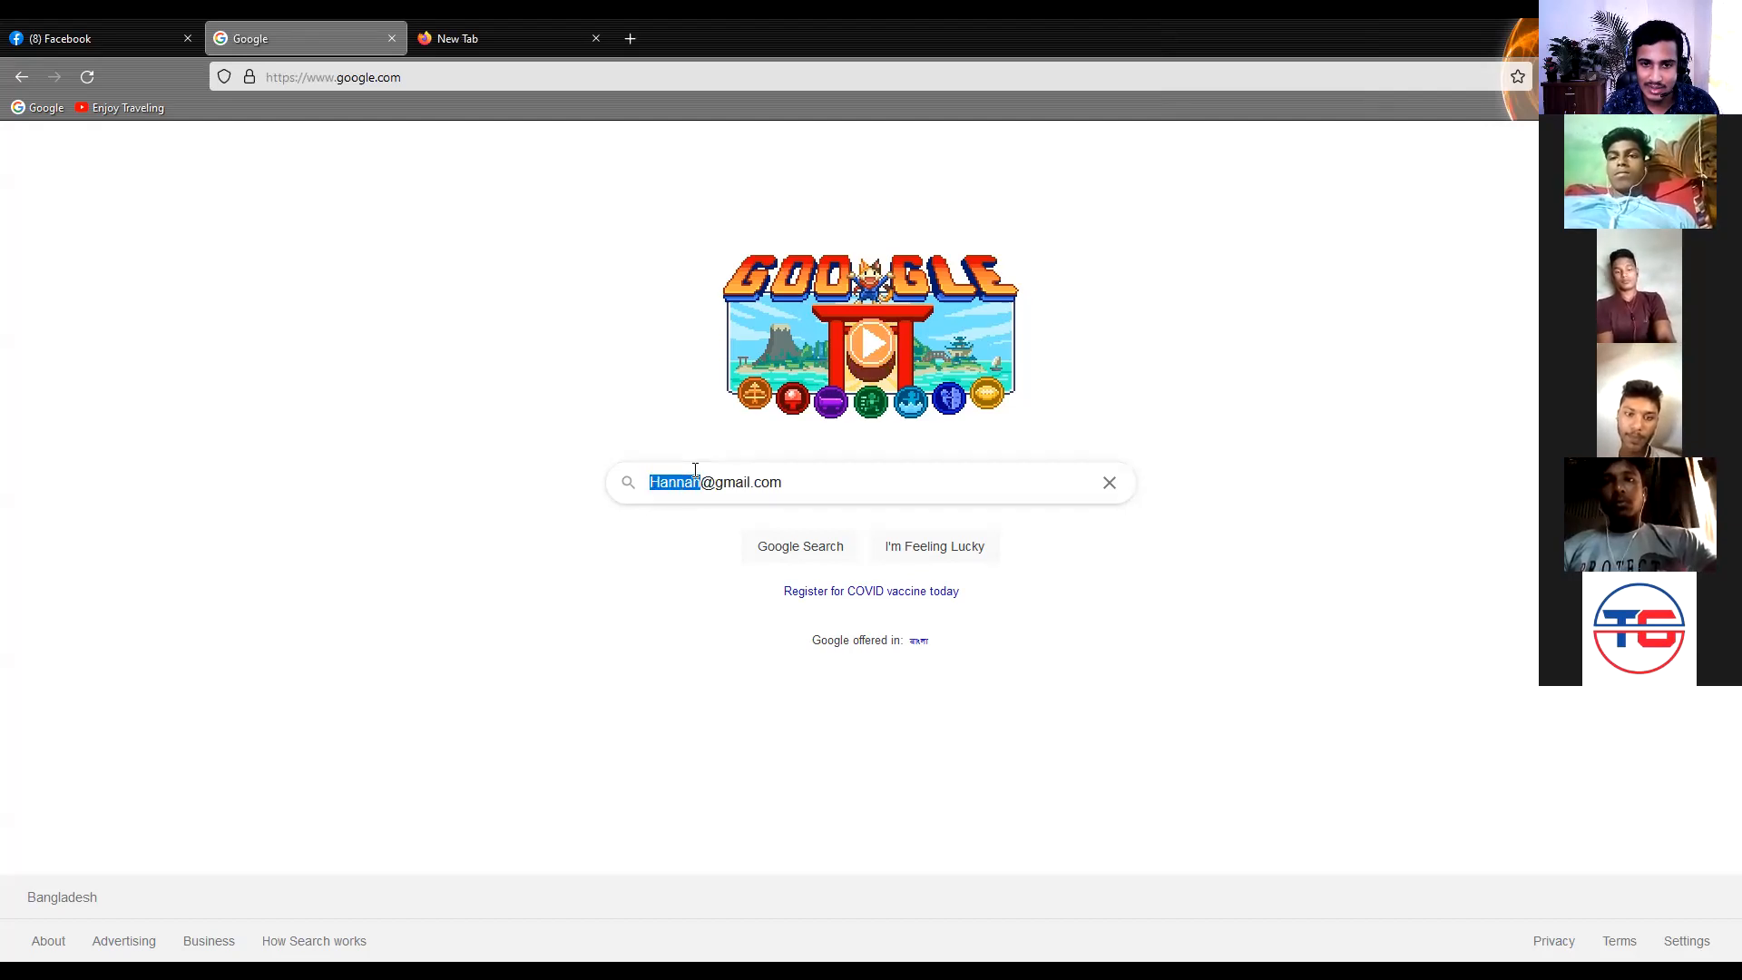
left_click_drag(715, 482, 784, 487)
left_click(793, 488)
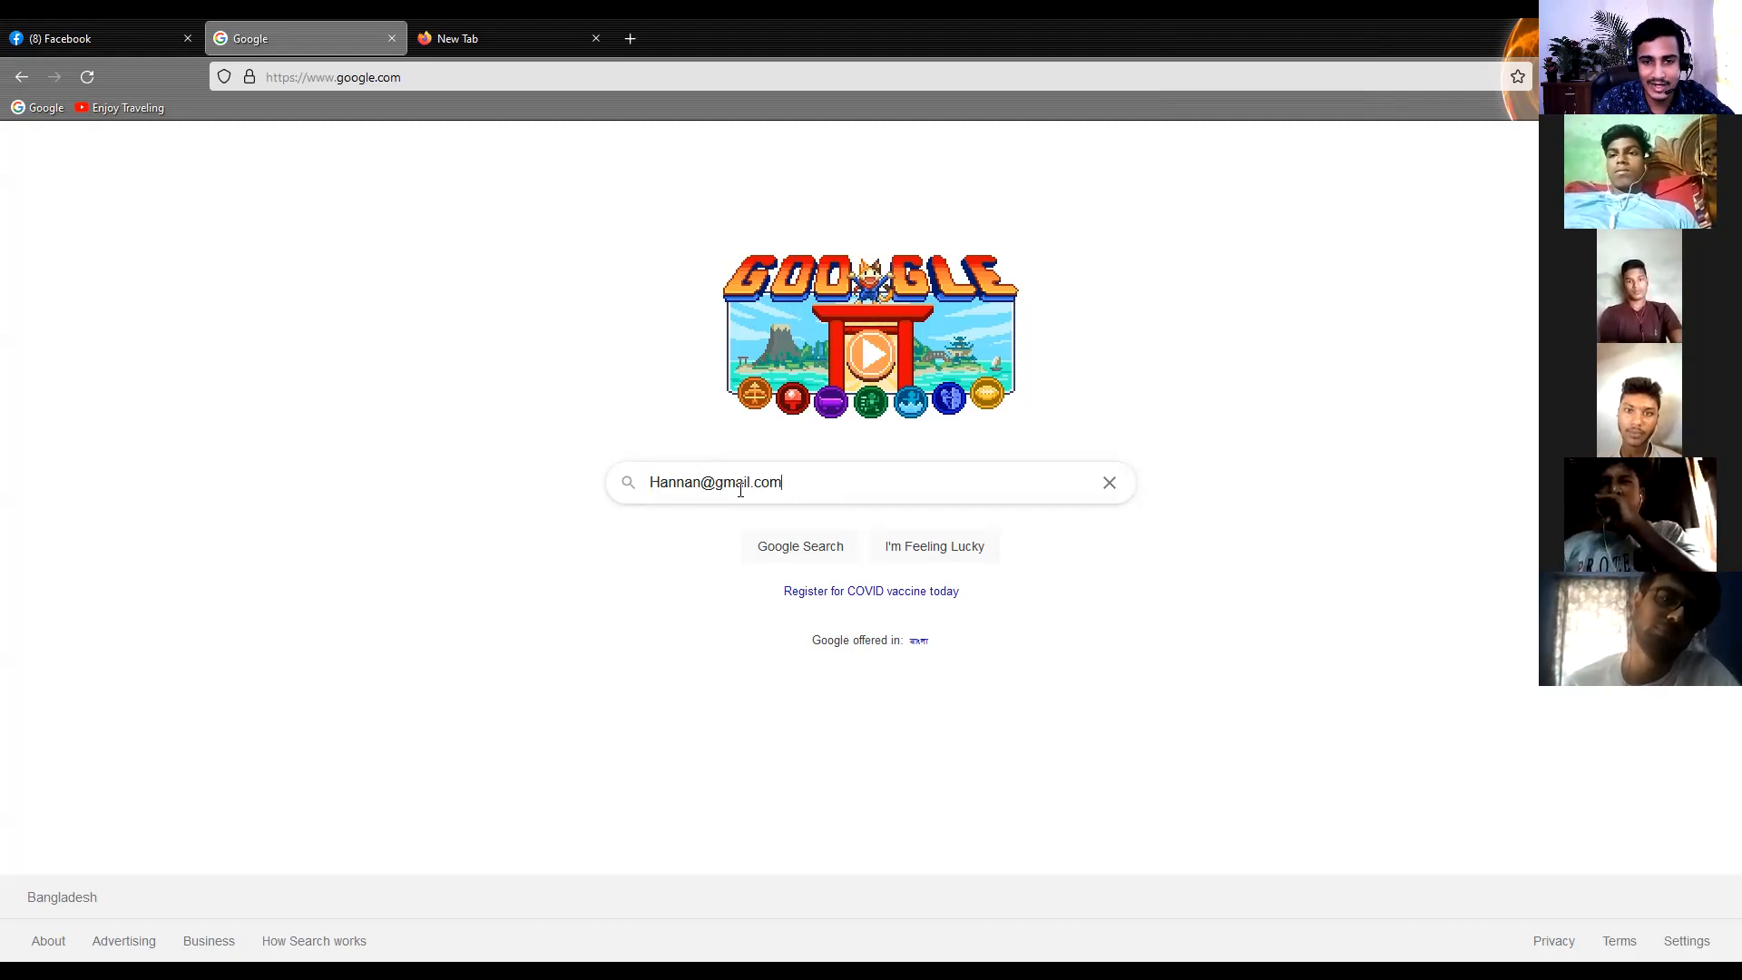
left_click_drag(714, 490, 791, 490)
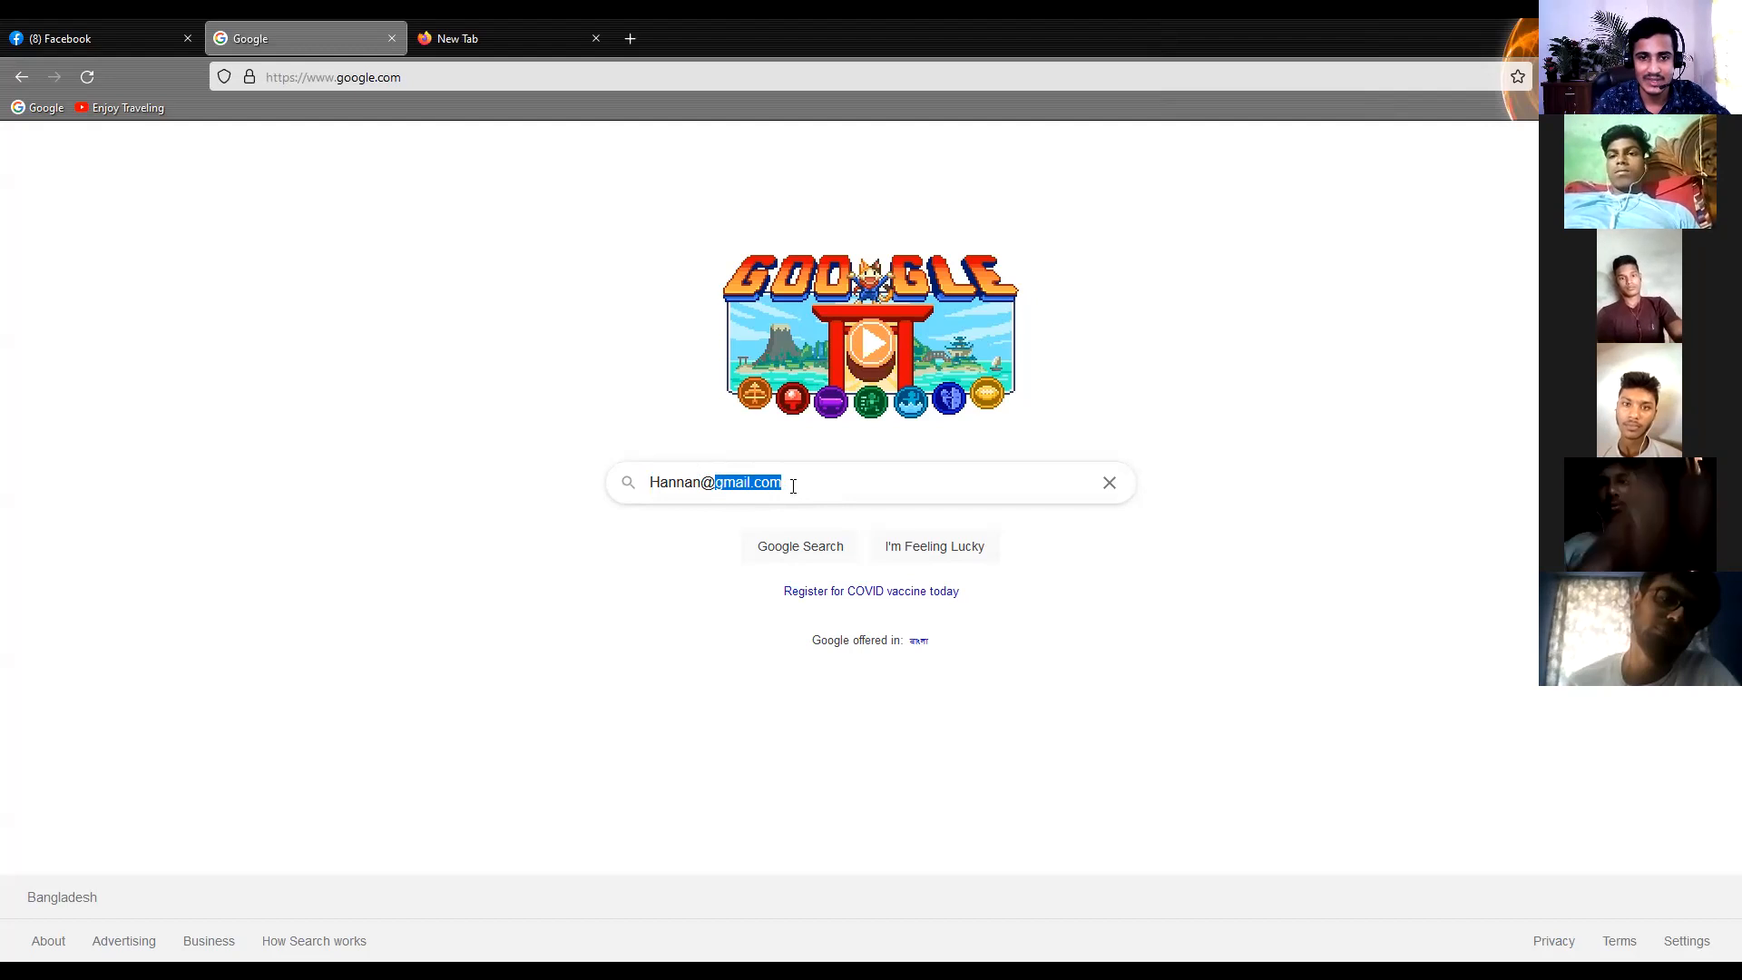
left_click(739, 486)
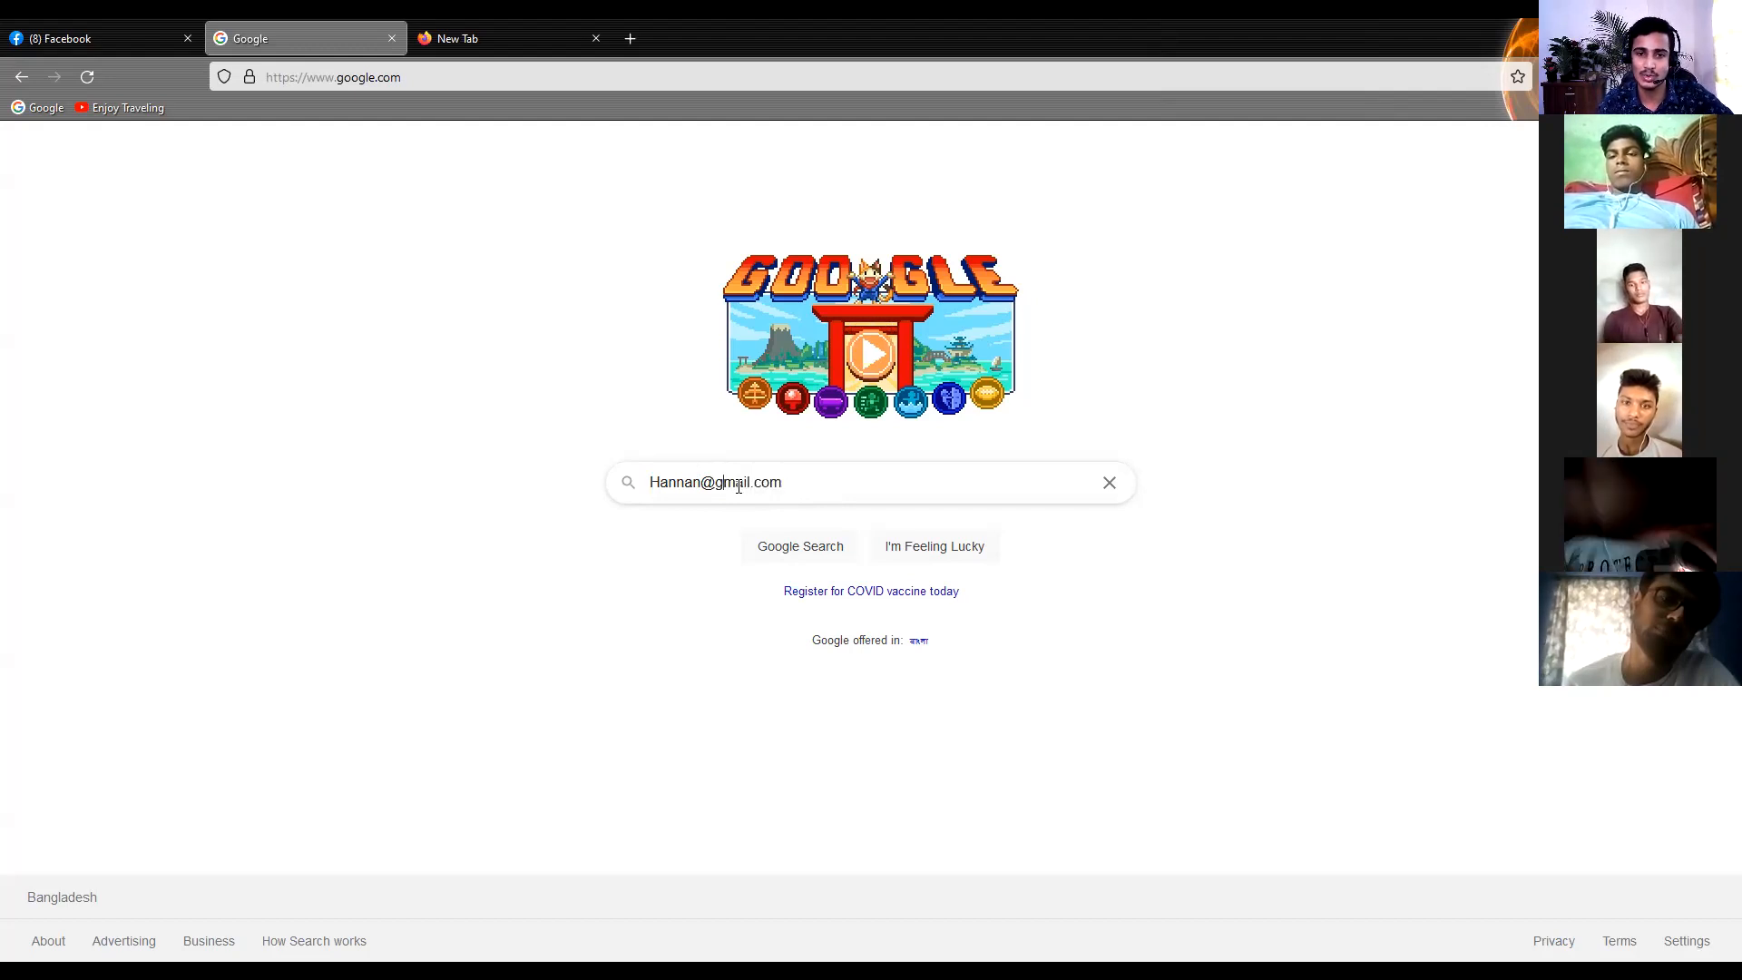
Change the domain of the sample e-mail address to google.com
left_click_drag(744, 490, 724, 488)
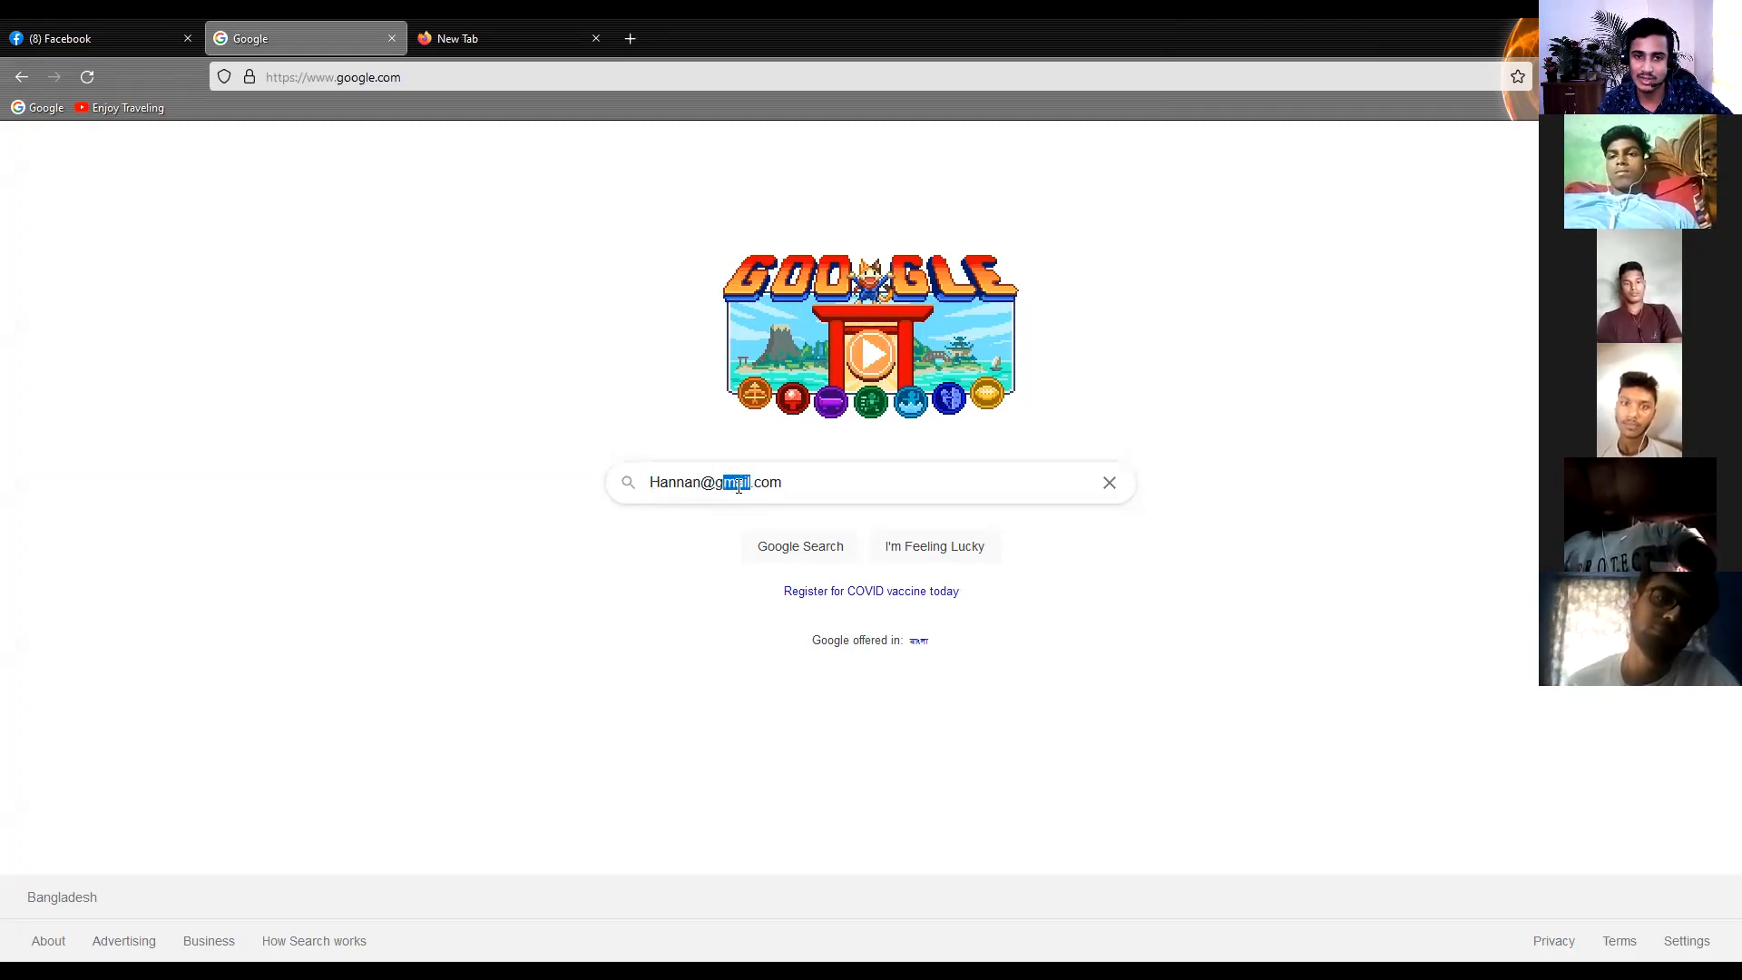
type("oogle")
left_click(804, 494)
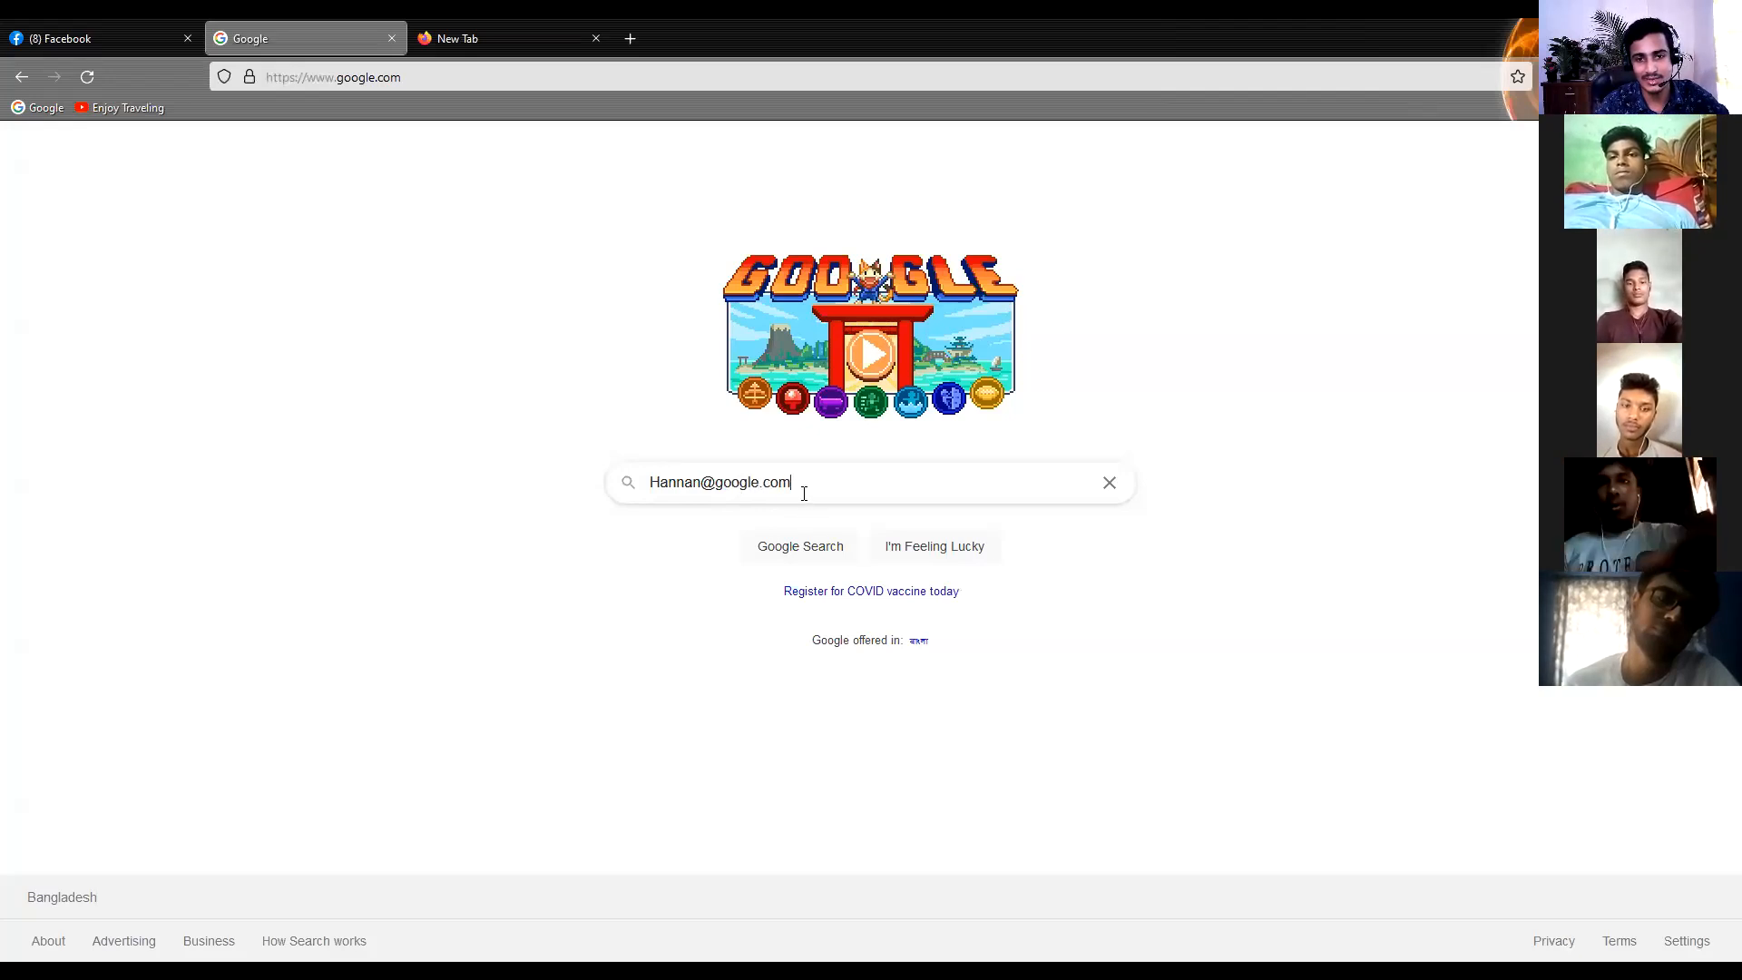
Highlight the whole sample e-mail address, clear it from the search box and dismiss the search suggestions
left_click_drag(757, 484, 660, 484)
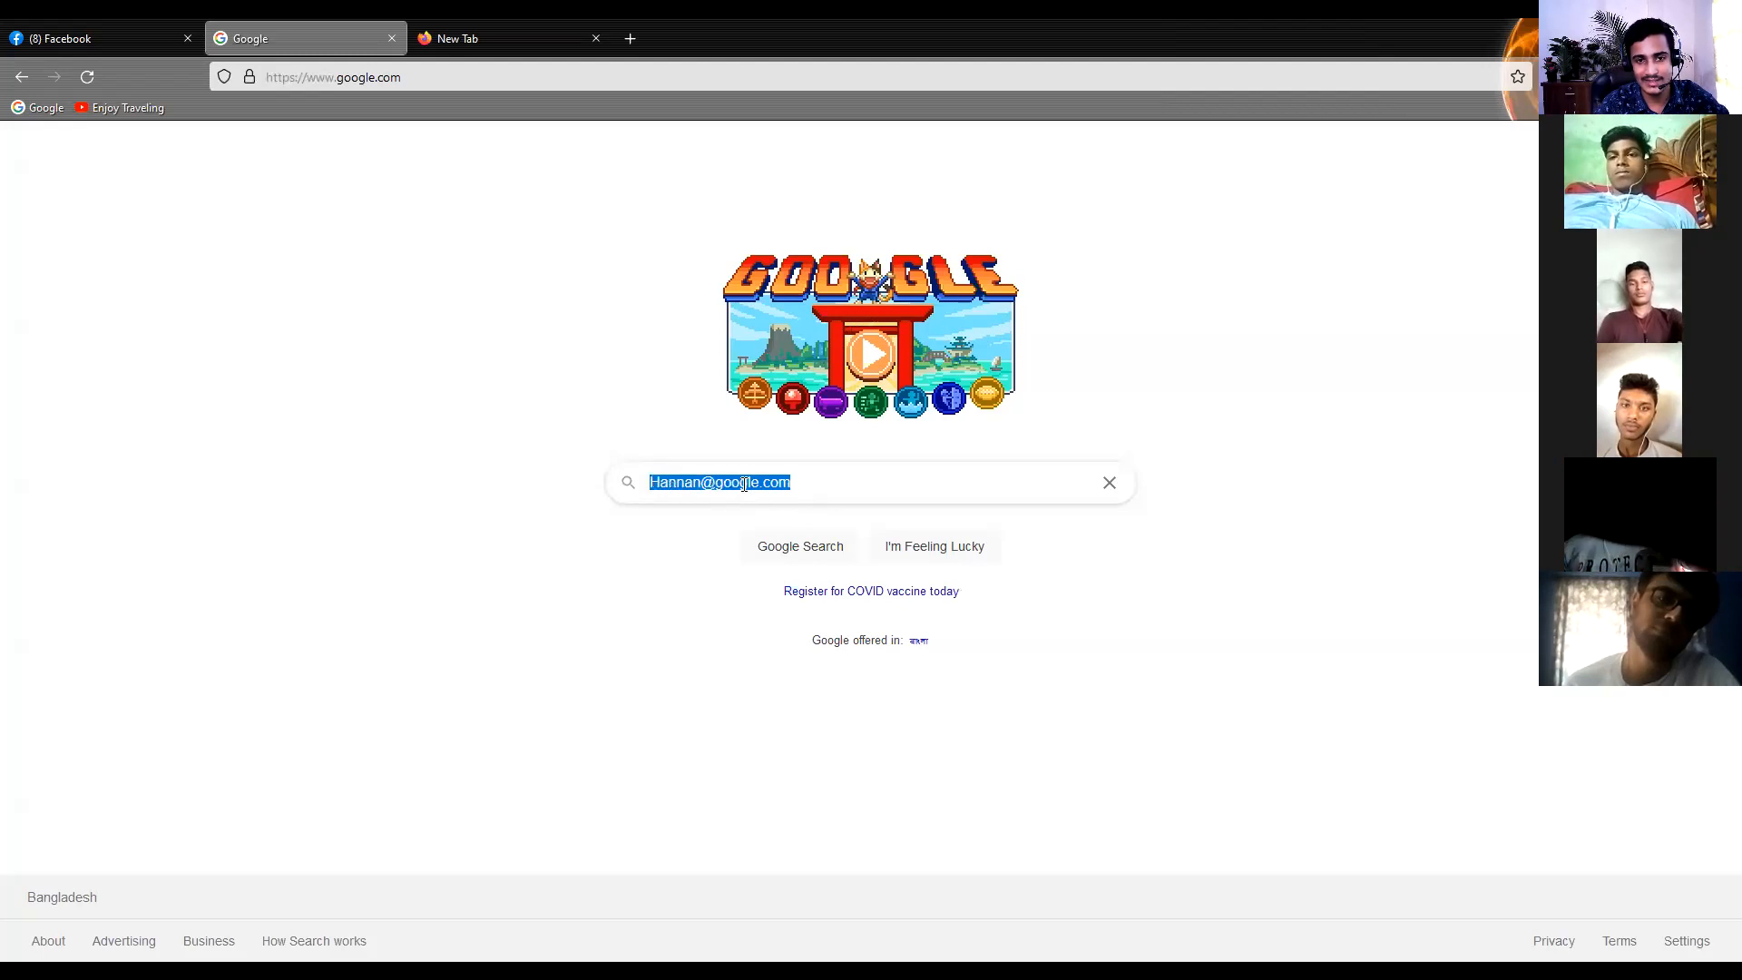
left_click_drag(830, 479, 649, 483)
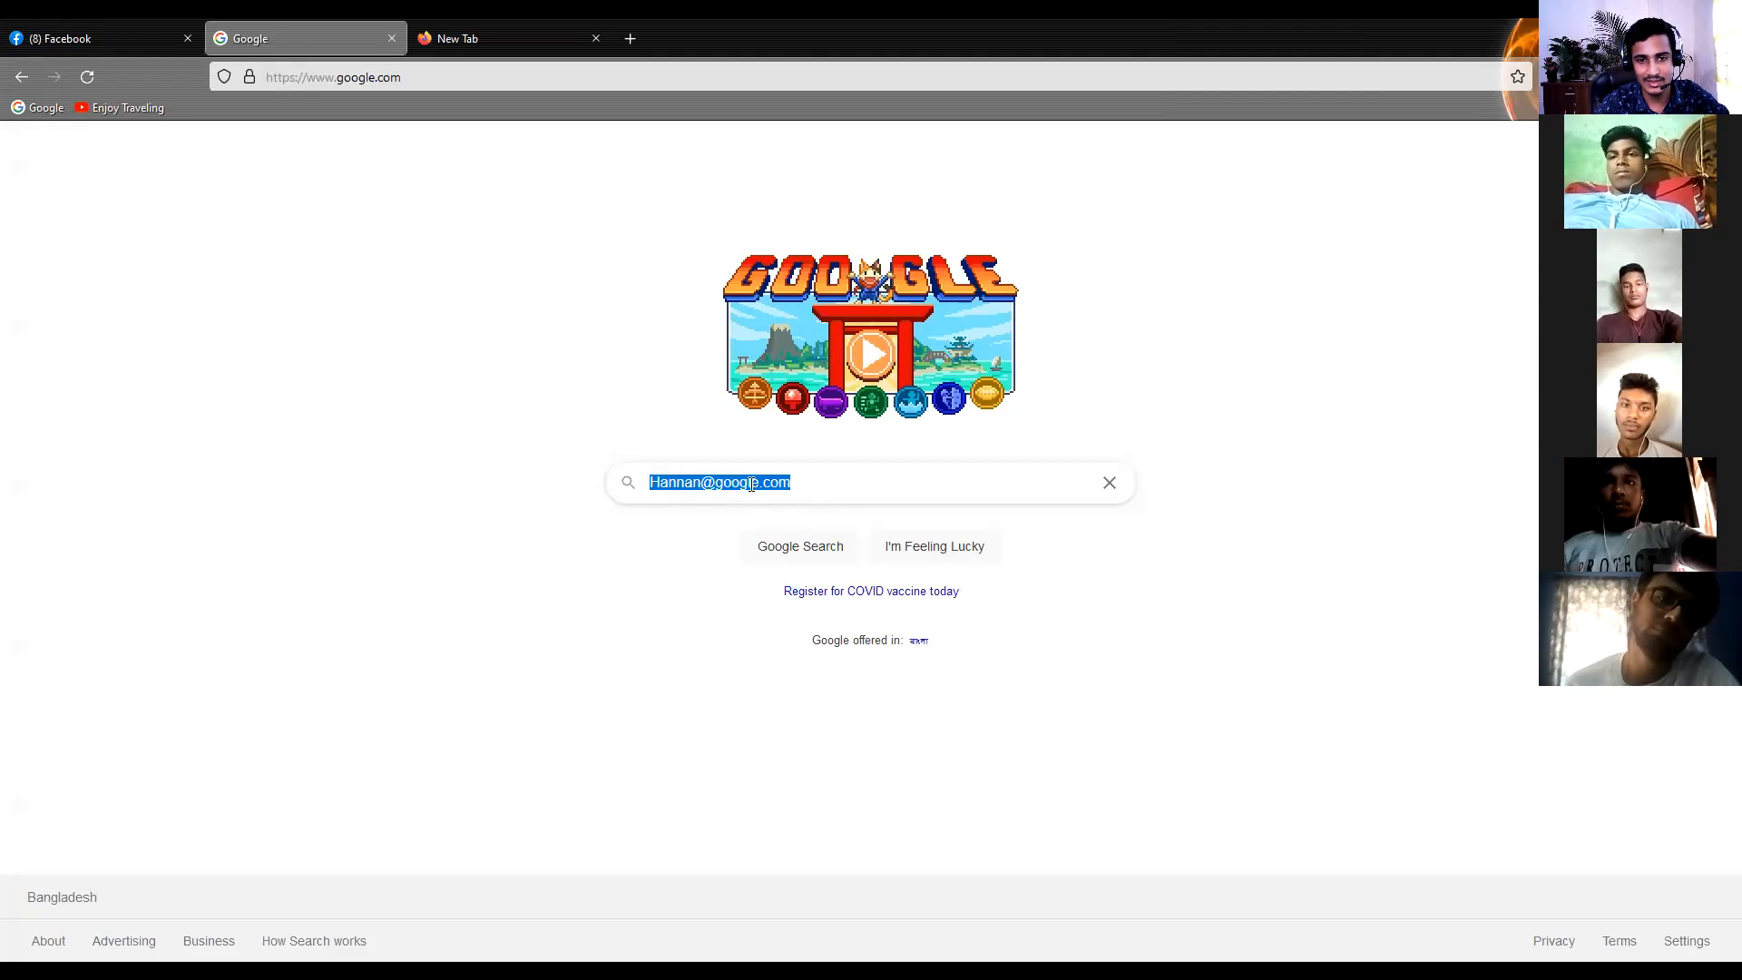
left_click(830, 486)
left_click_drag(829, 486, 650, 485)
left_click(798, 486)
left_click(731, 483)
left_click(1108, 481)
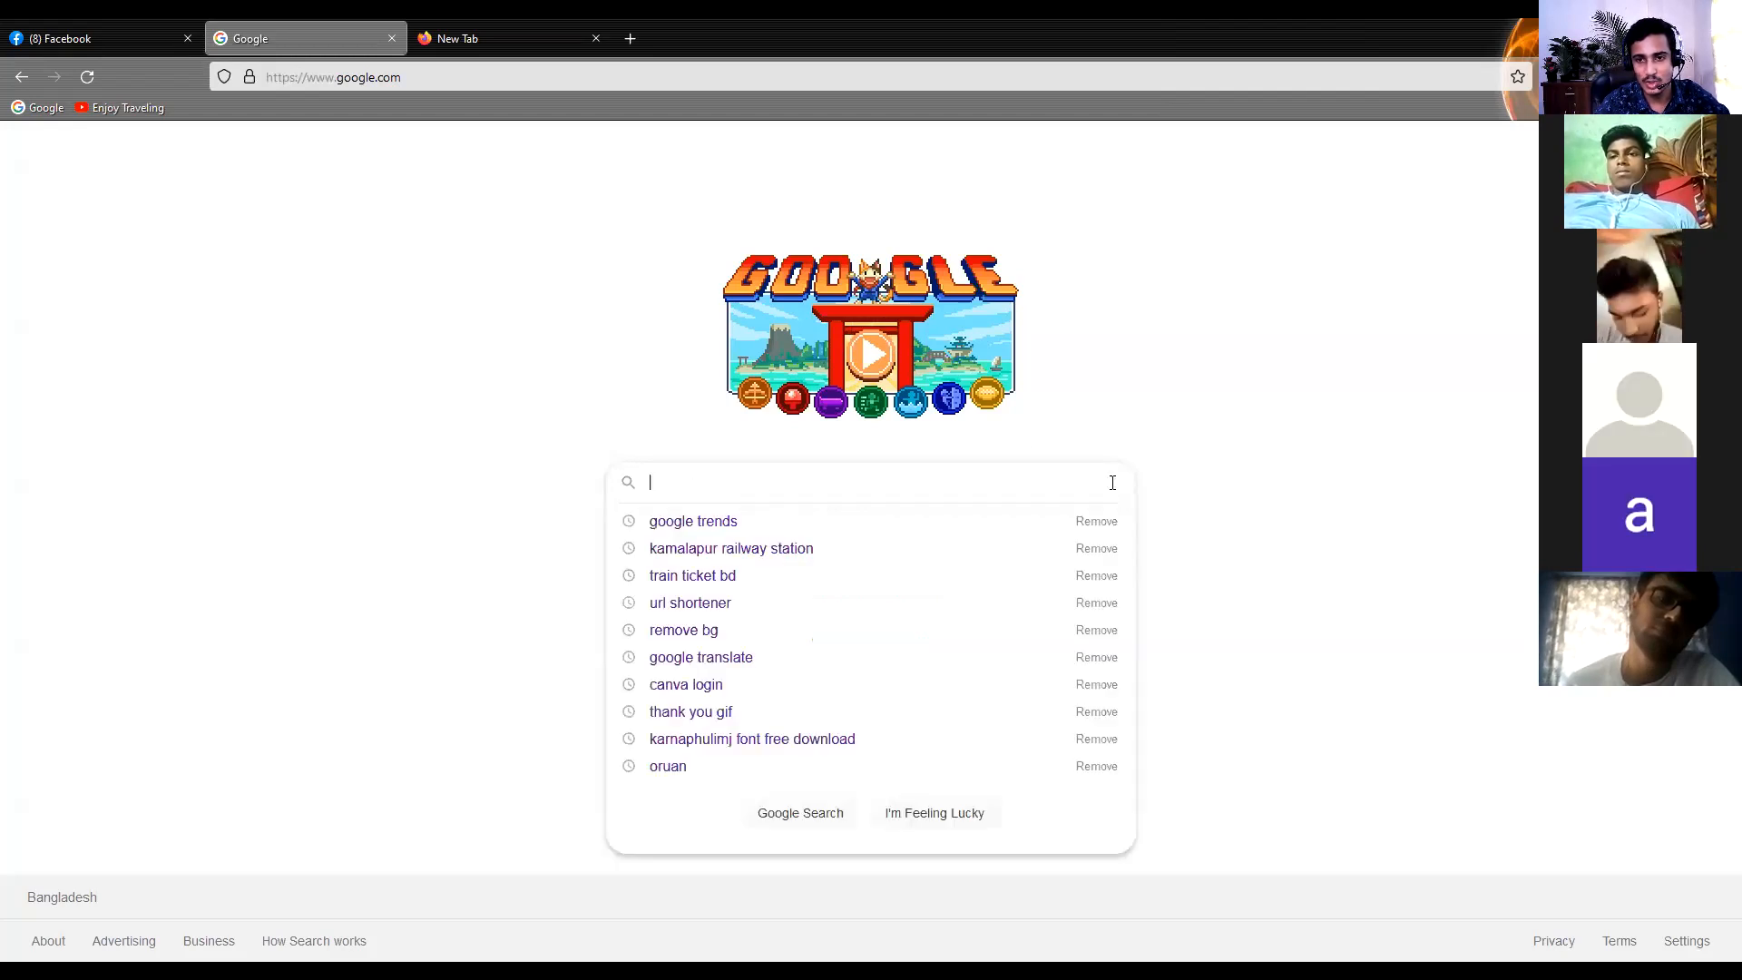
left_click(1225, 283)
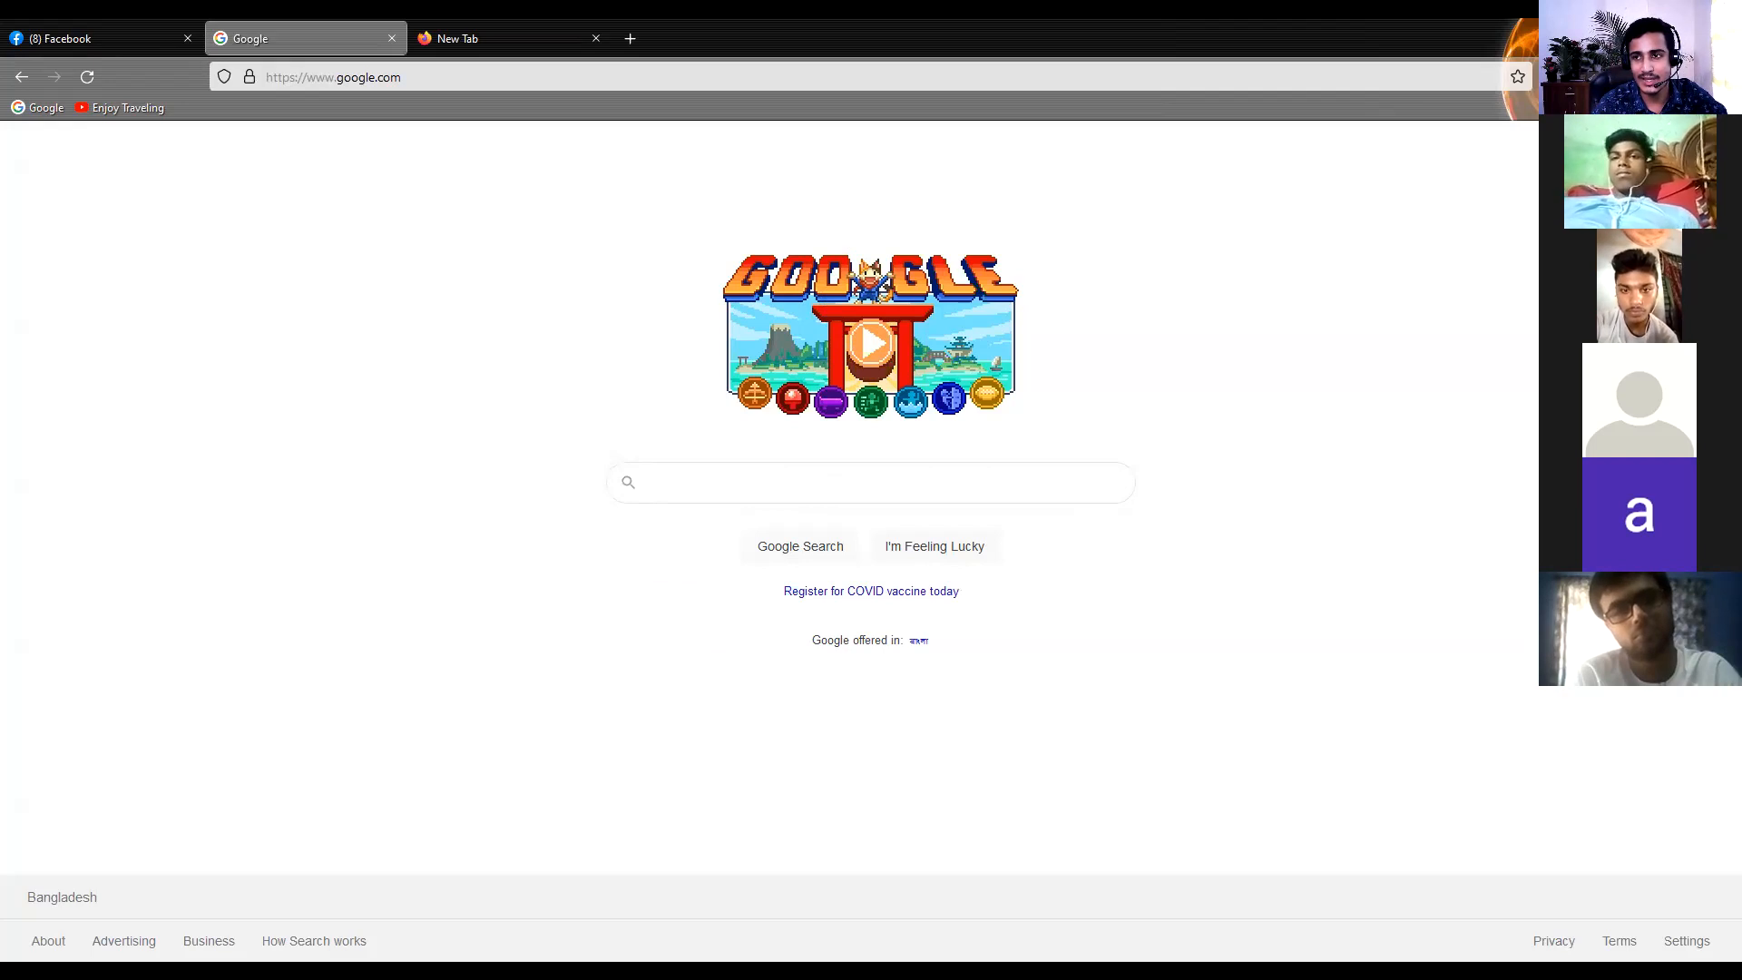
View the signed-in Google account's details and close them again
left_click(1704, 149)
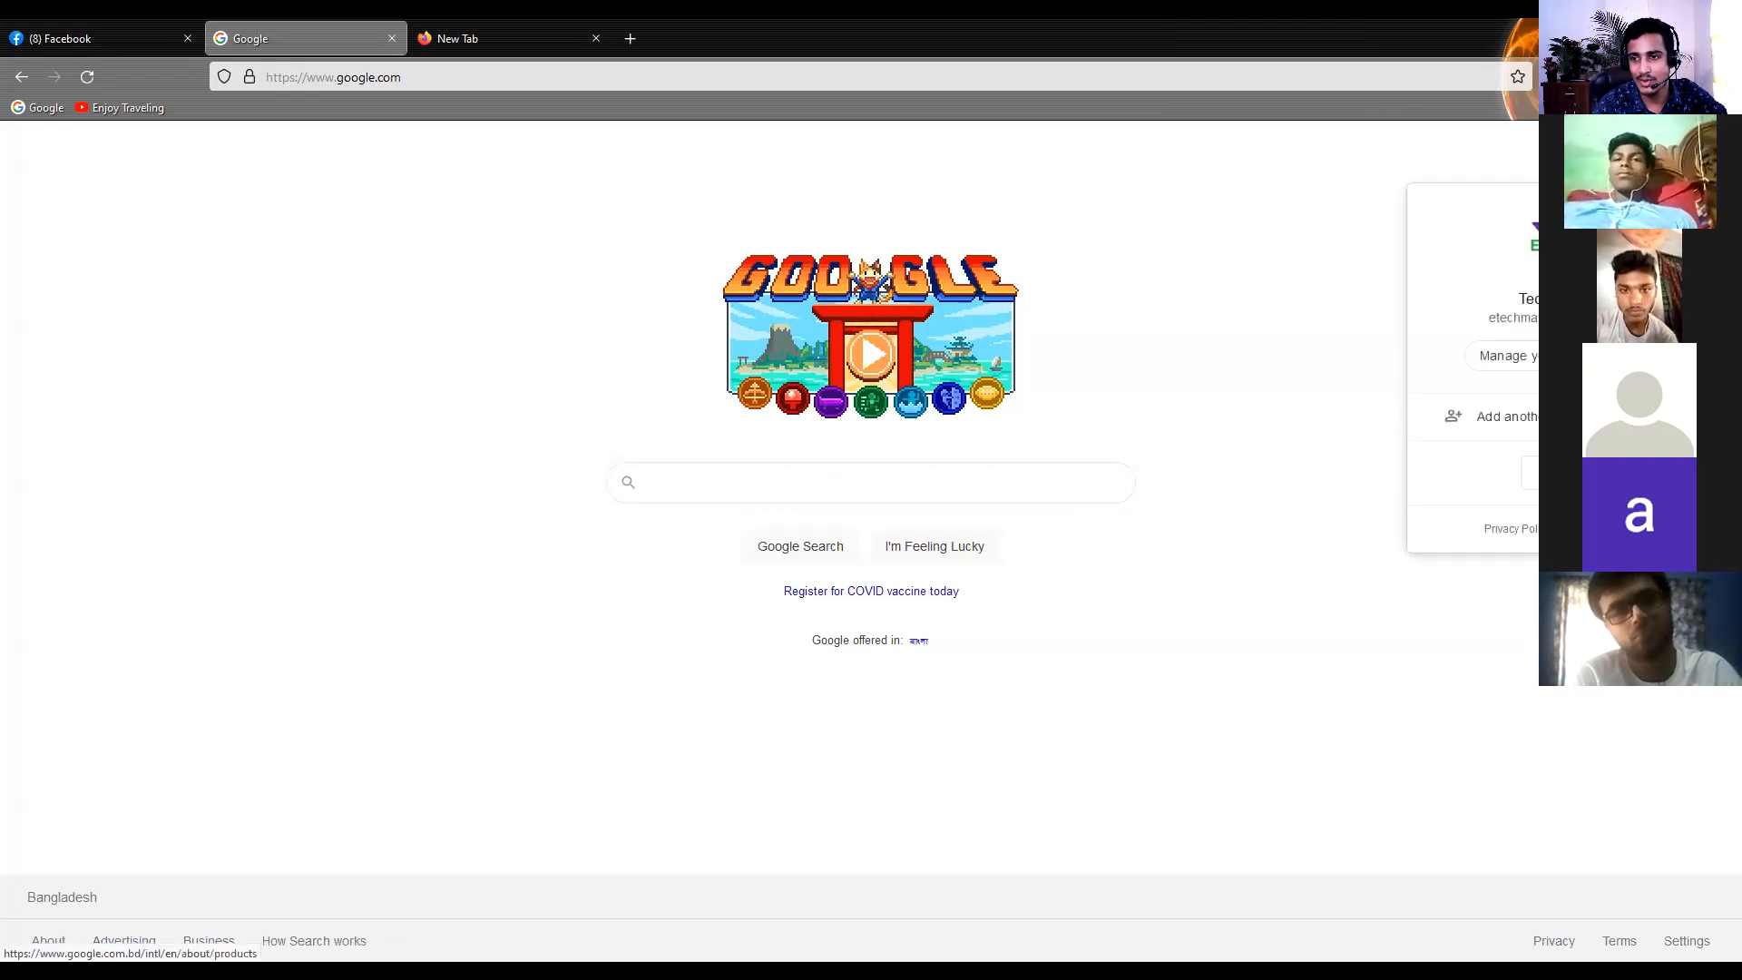
left_click(1273, 364)
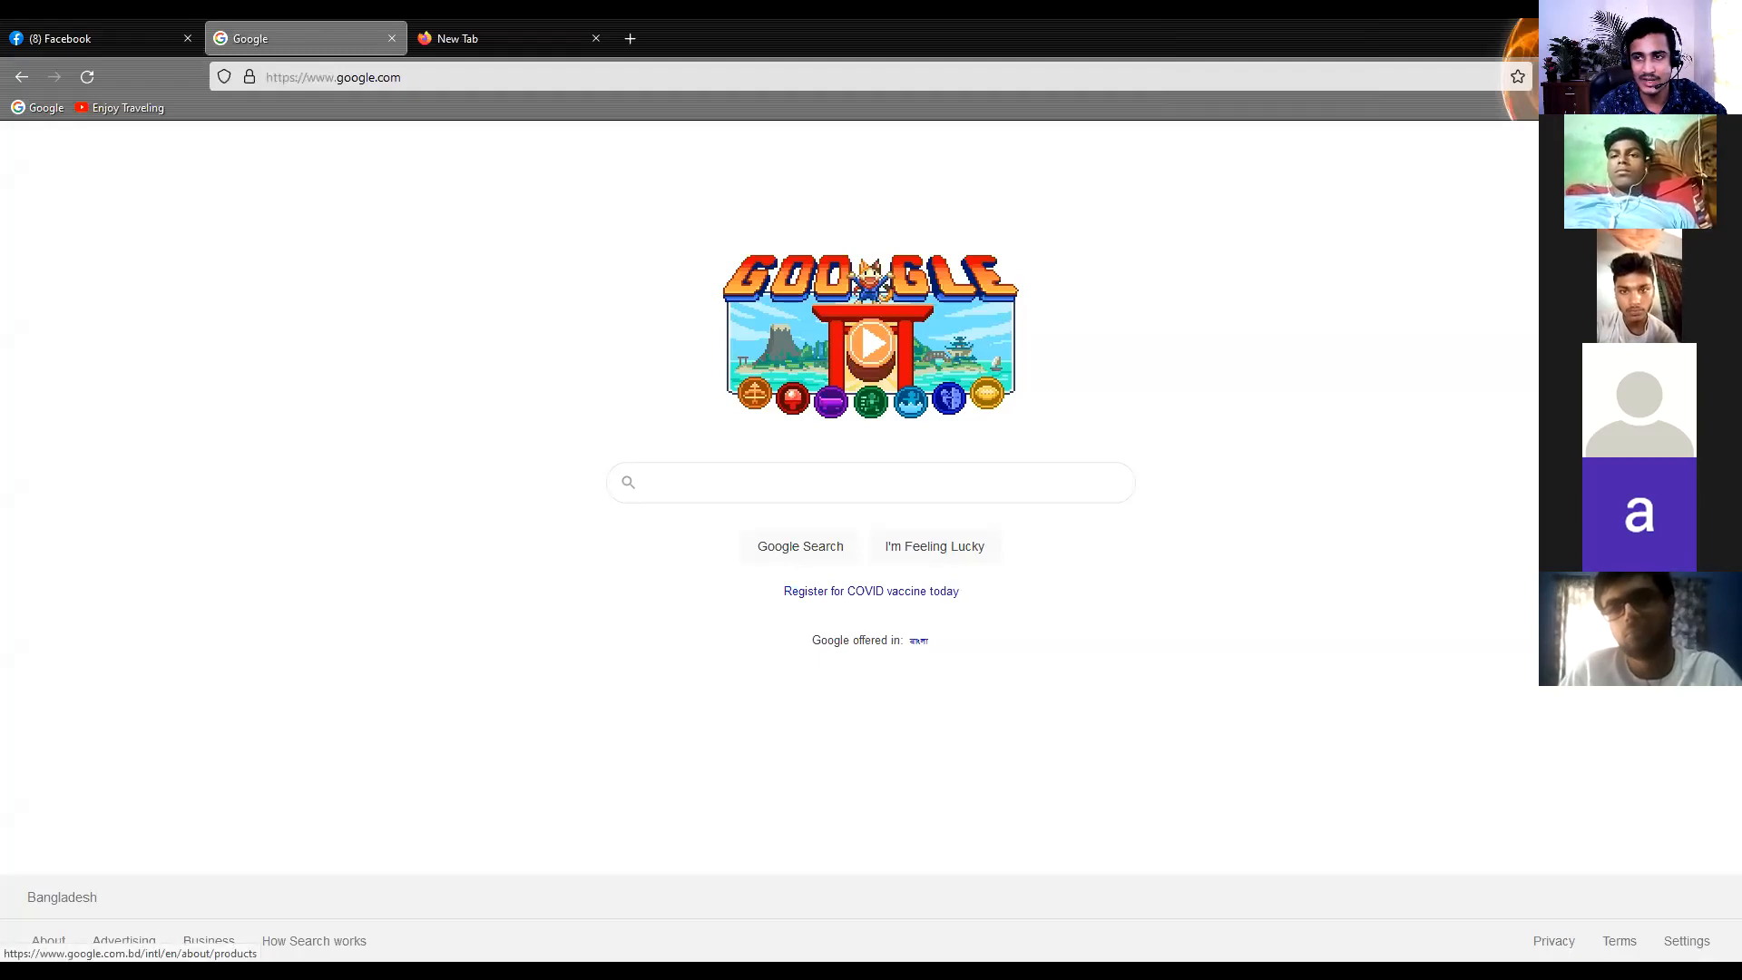
Open the list of Google apps and browse through the available services
left_click(1656, 148)
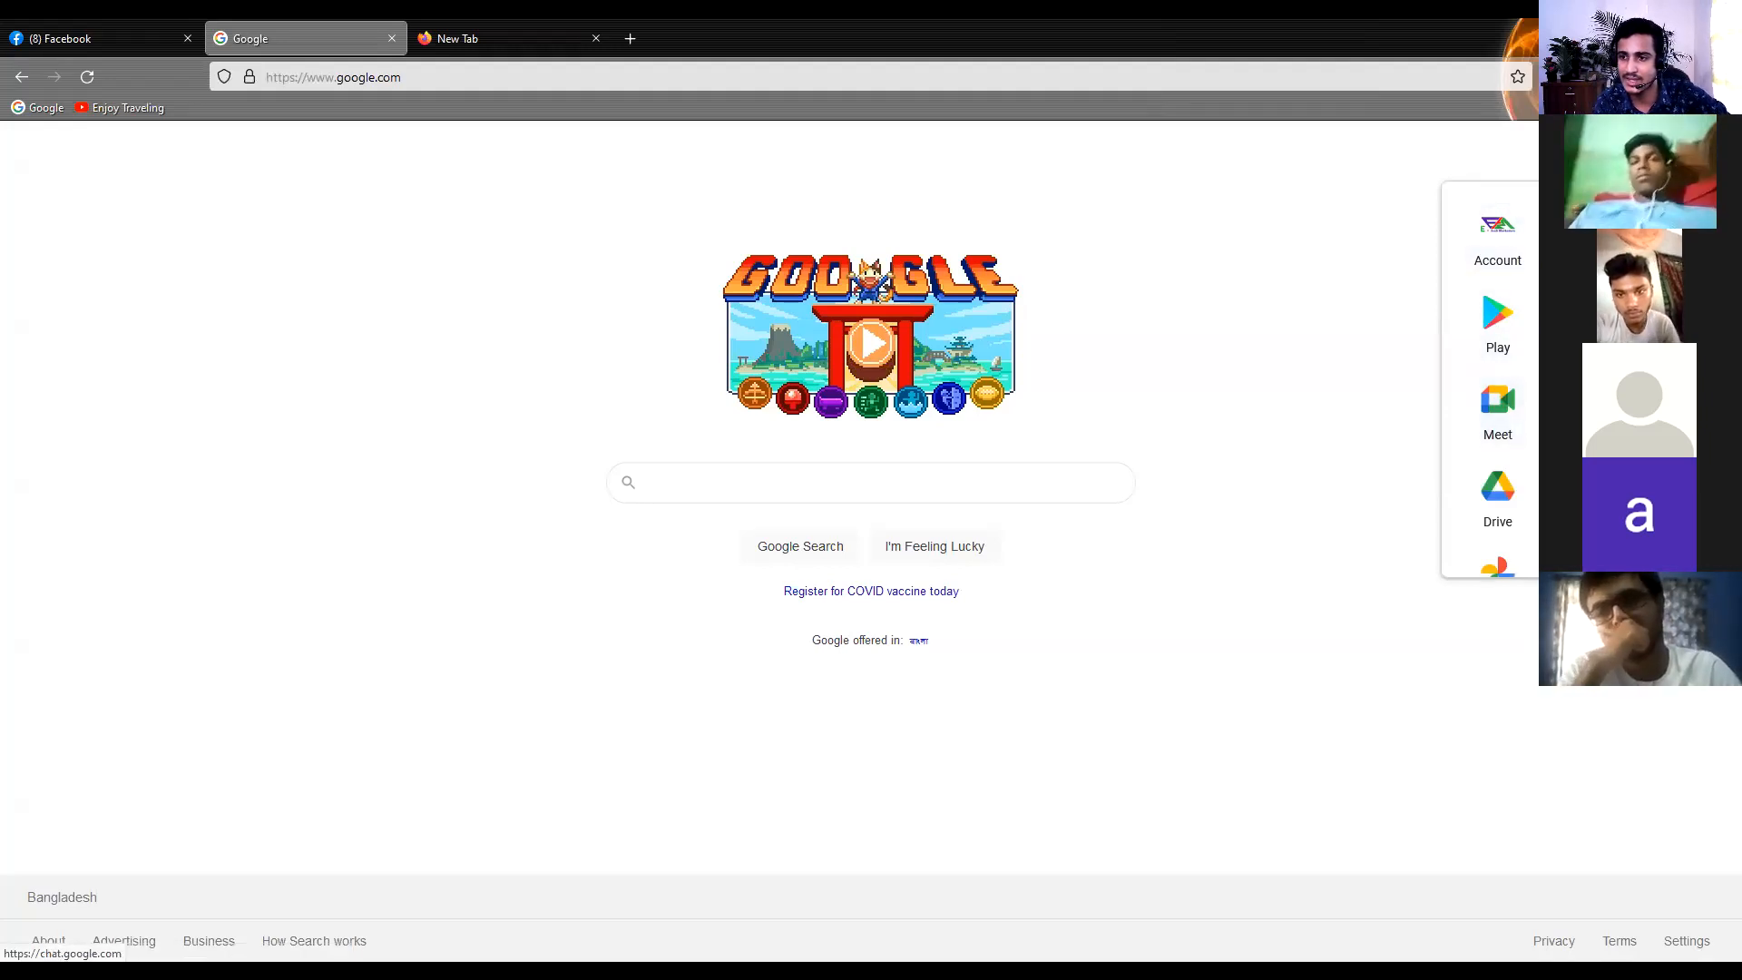
scroll(1510, 523, "down", 2)
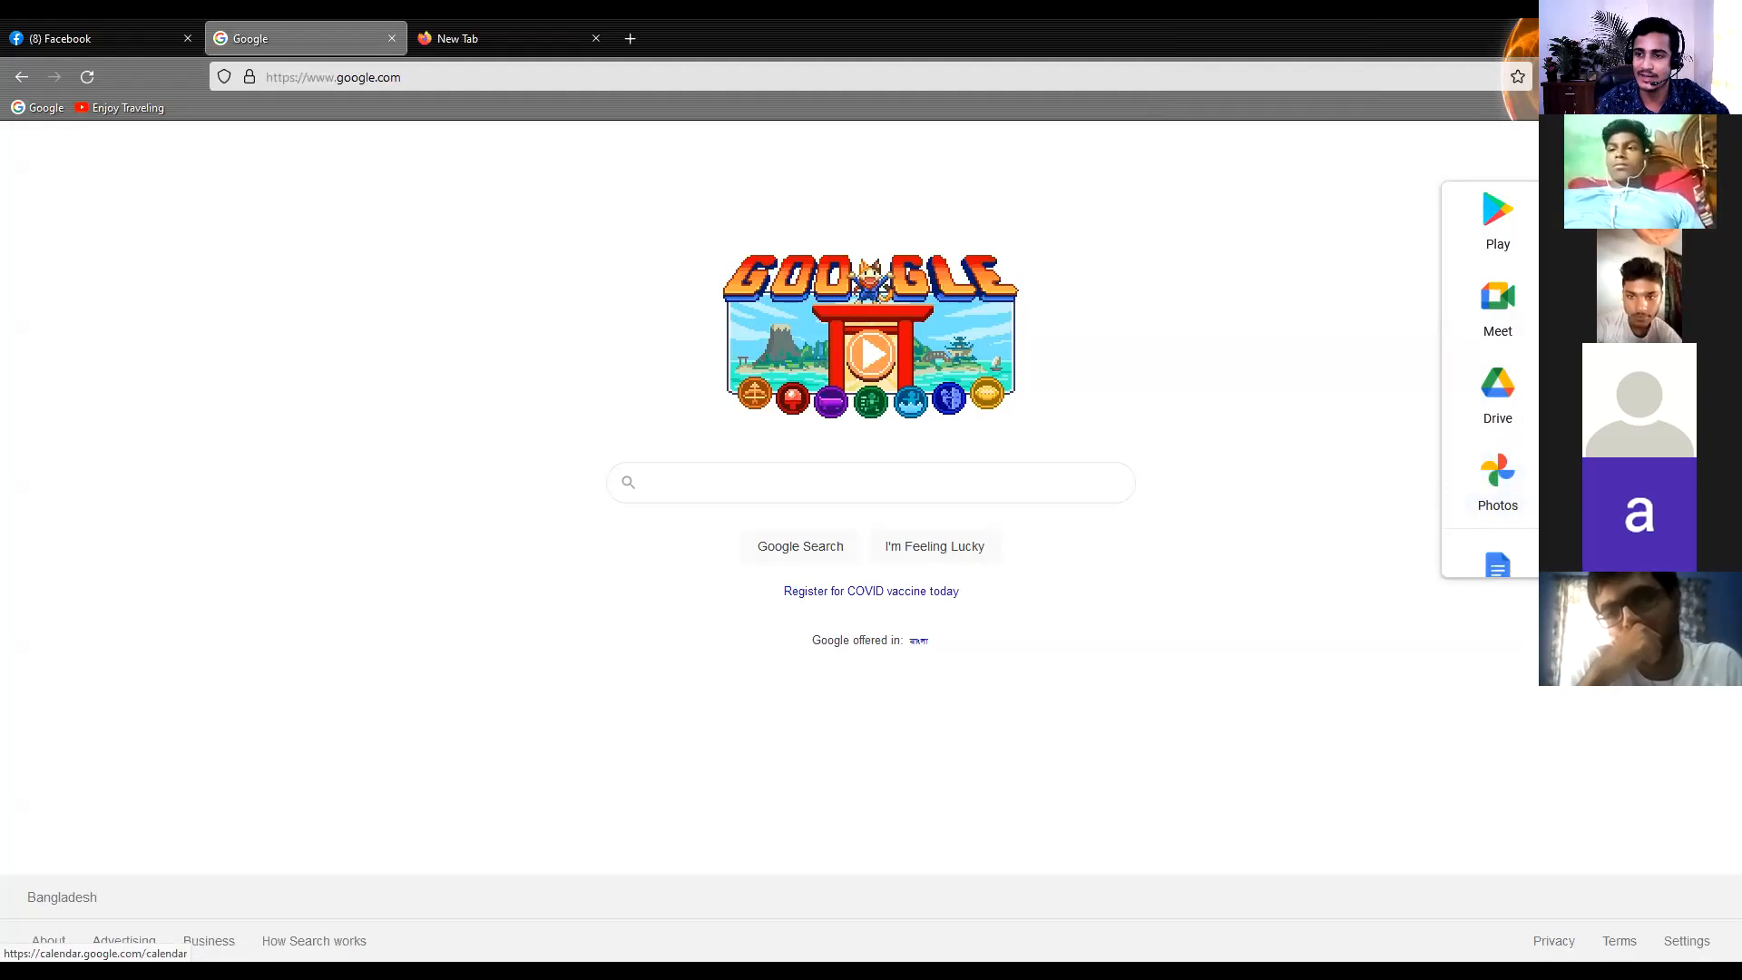
scroll(1506, 494, "down", 2)
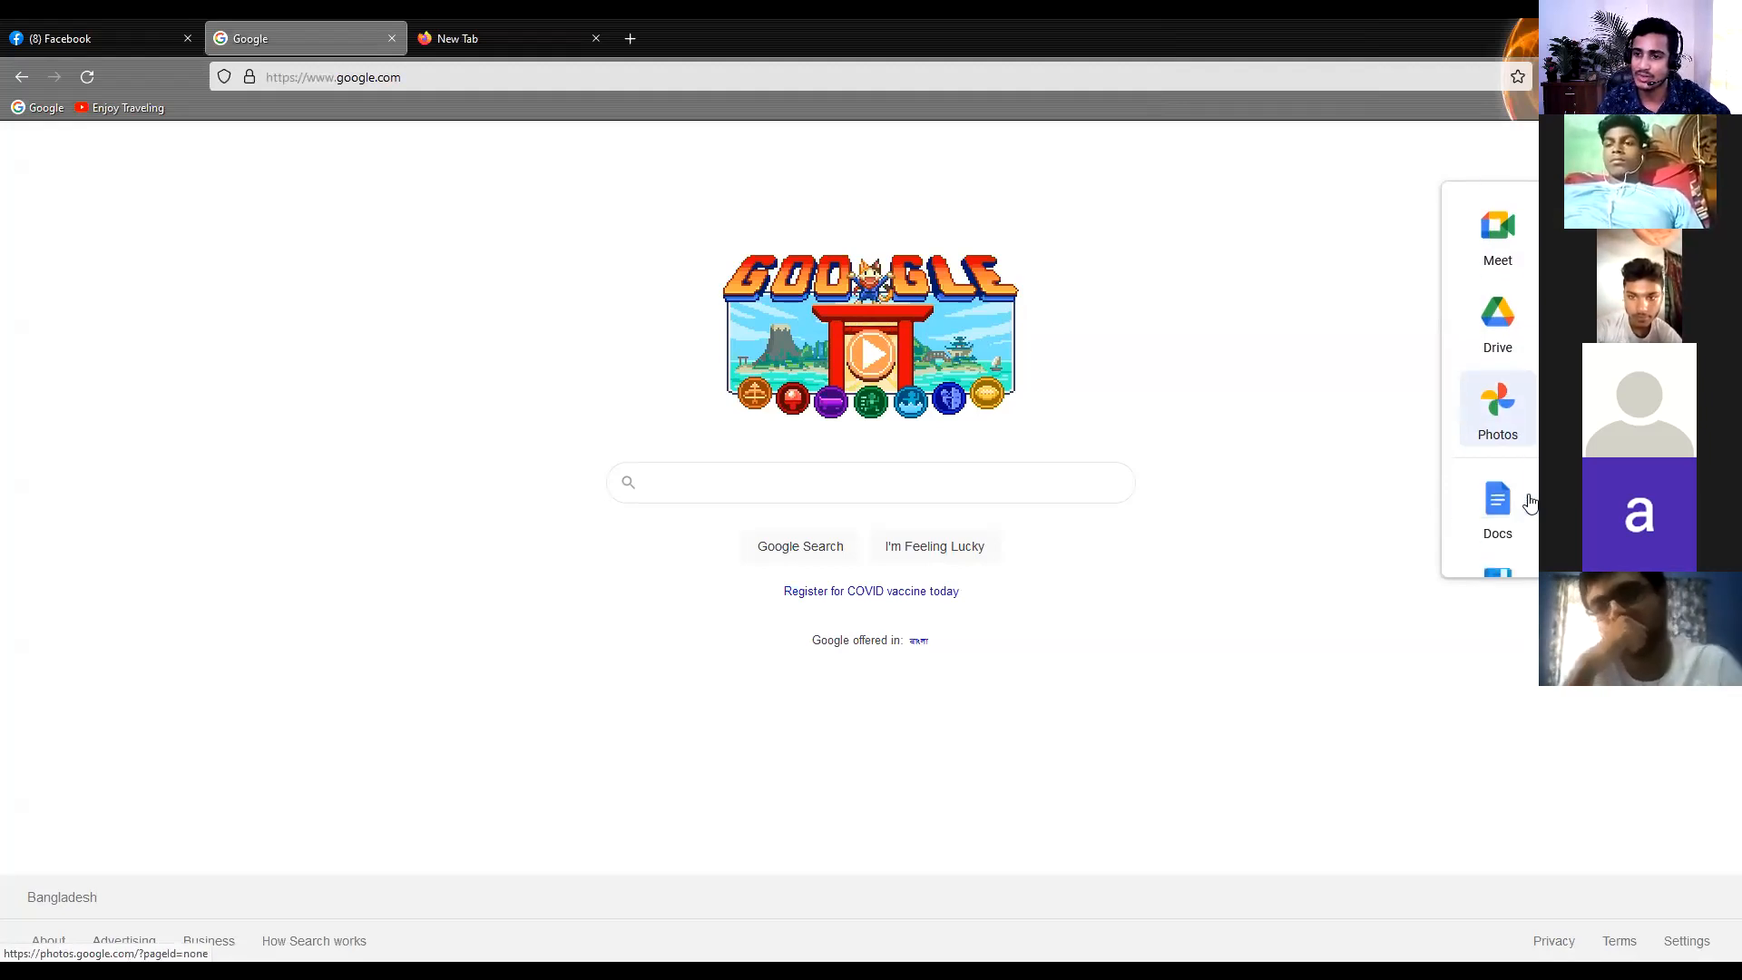
scroll(1506, 435, "down", 2)
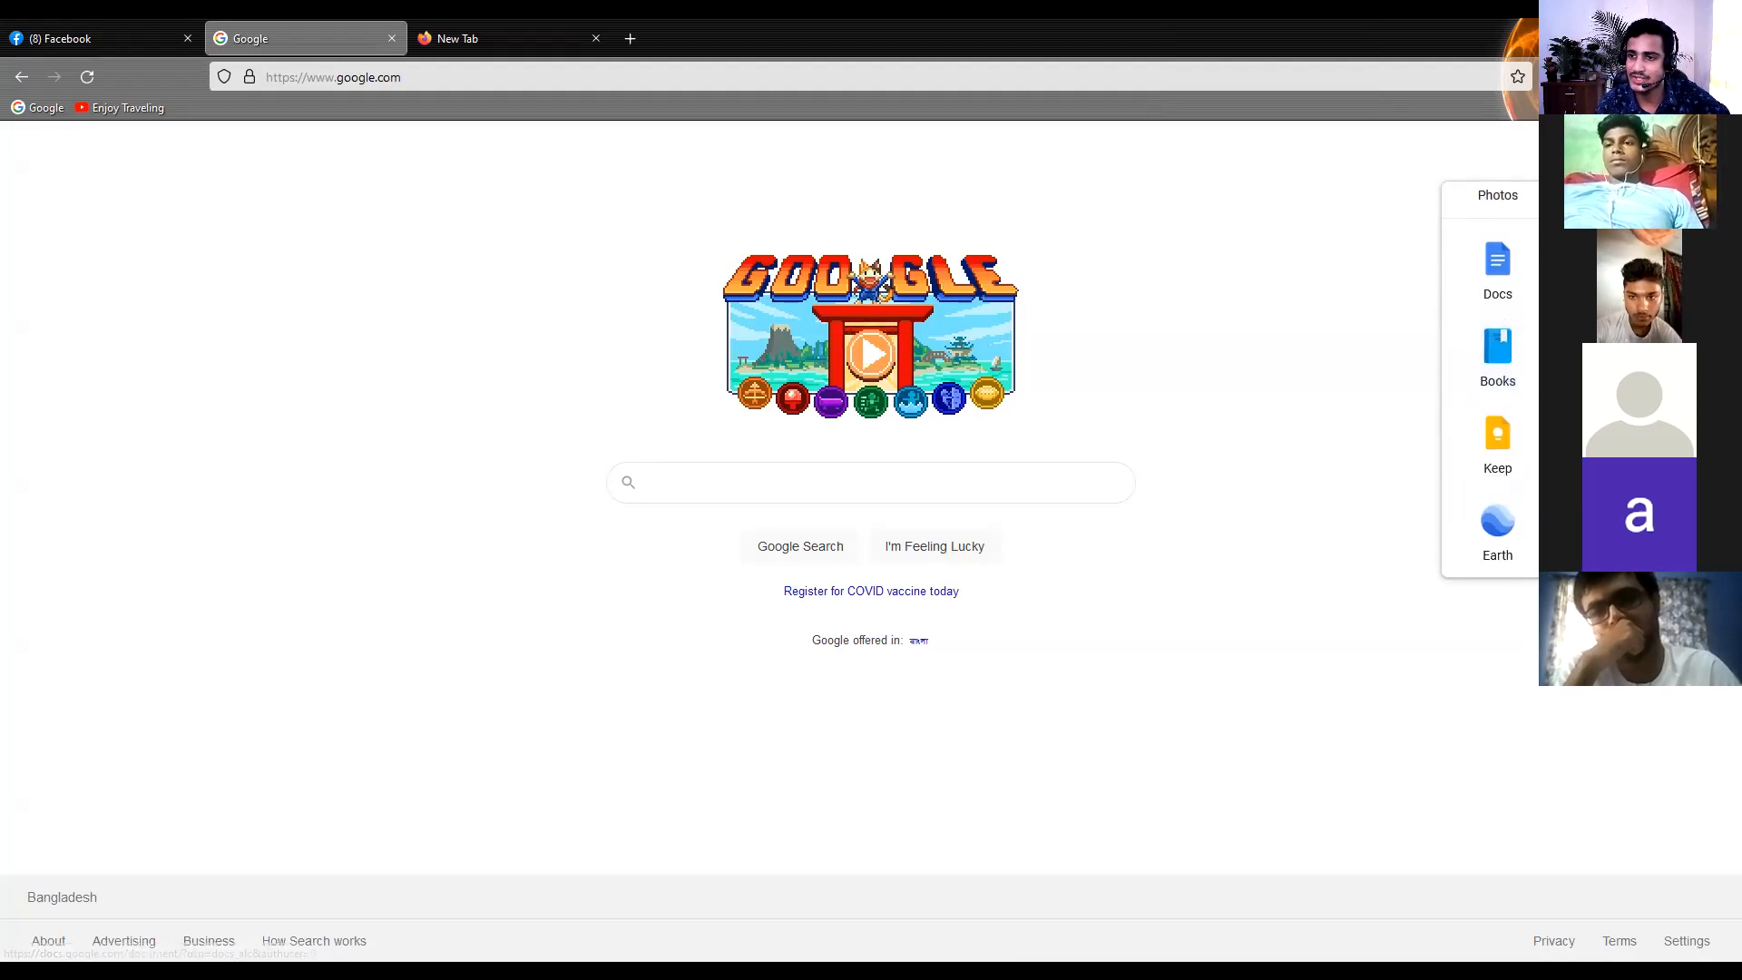
scroll(1497, 436, "down", 3)
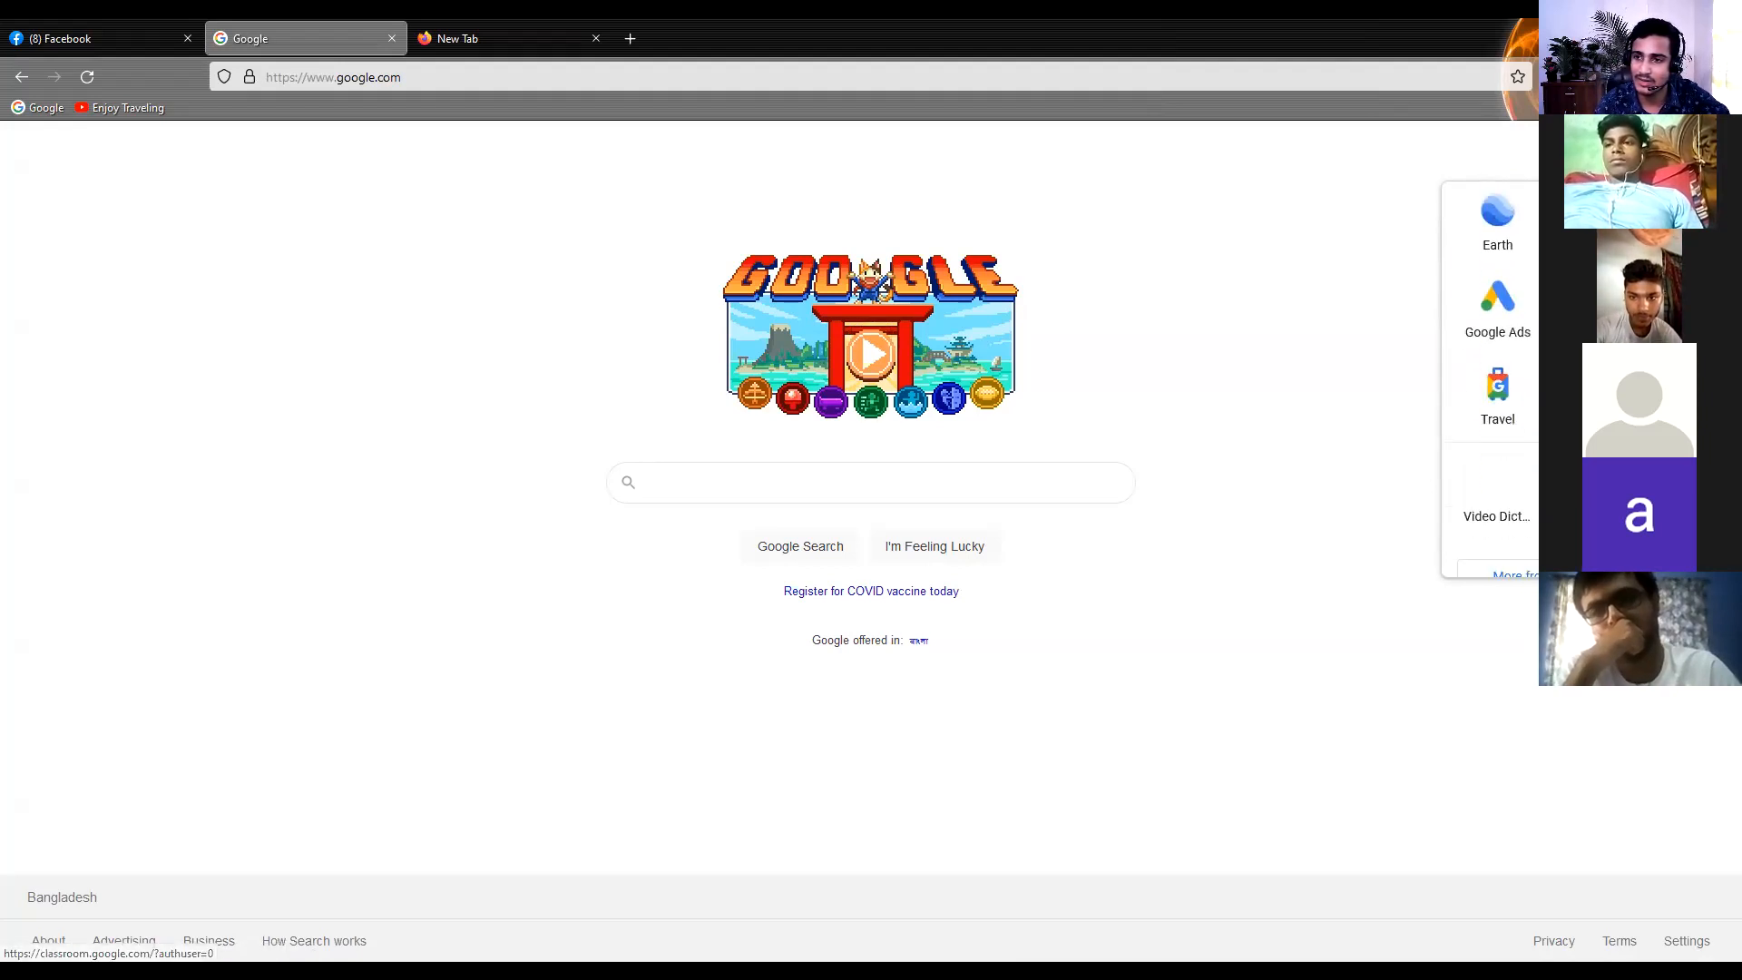
scroll(1488, 544, "down", 1)
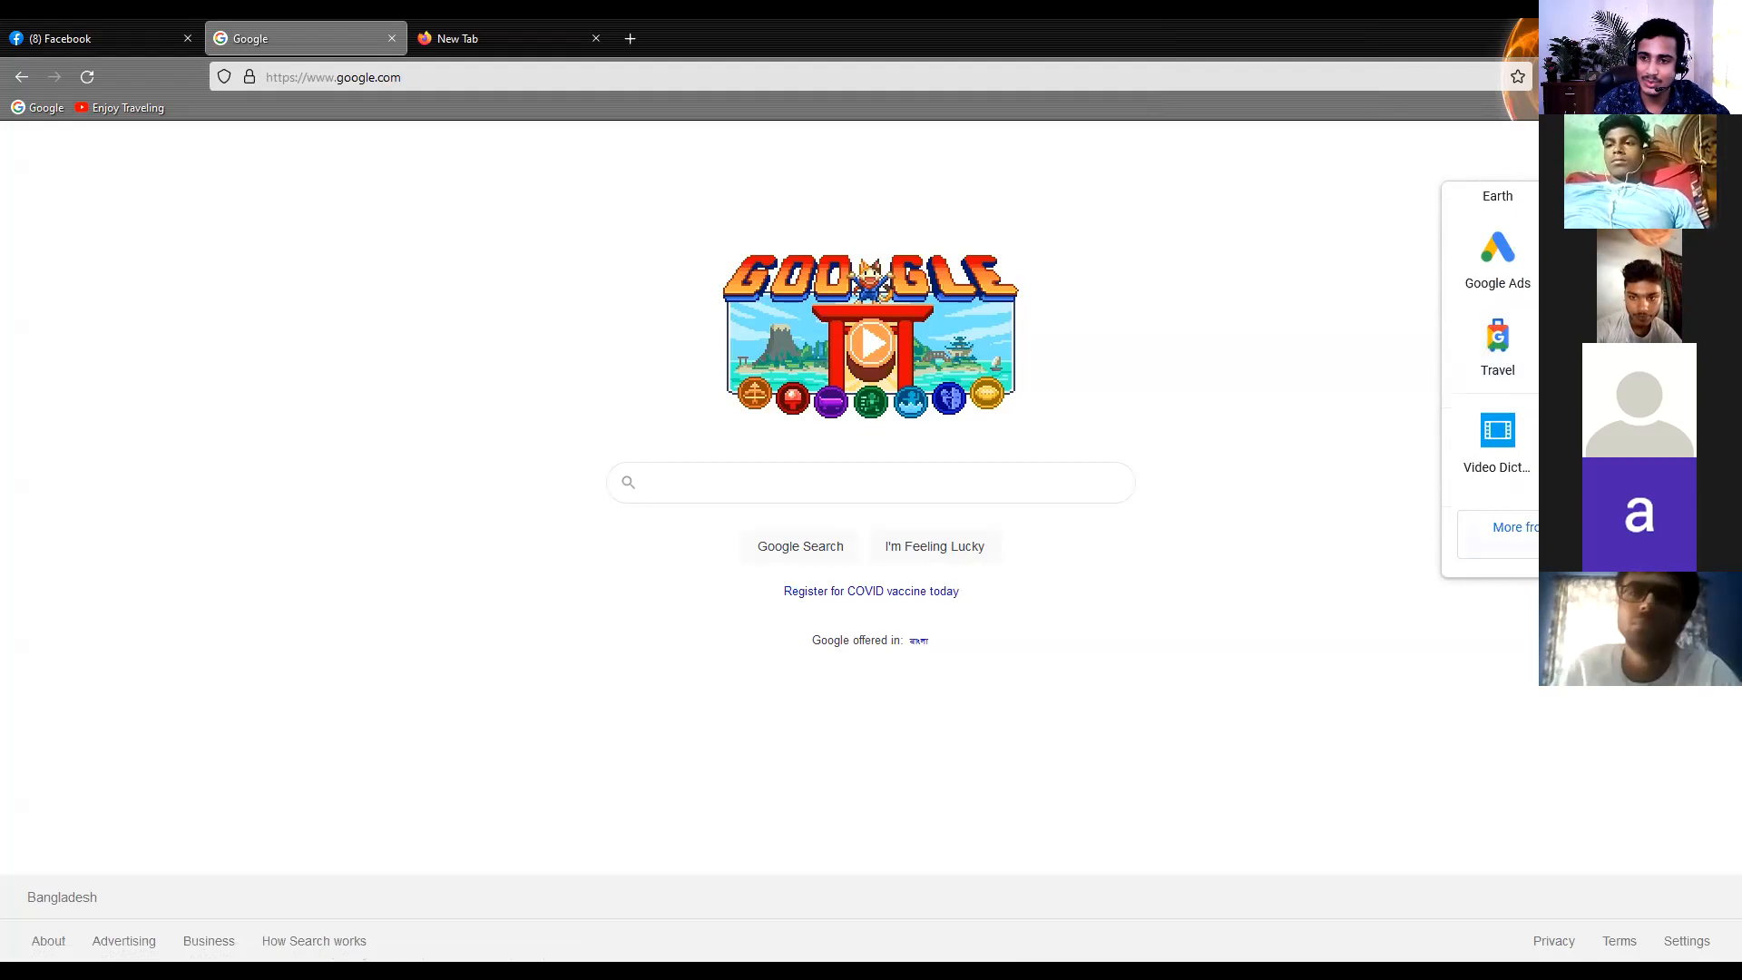
scroll(1497, 526, "up", 3)
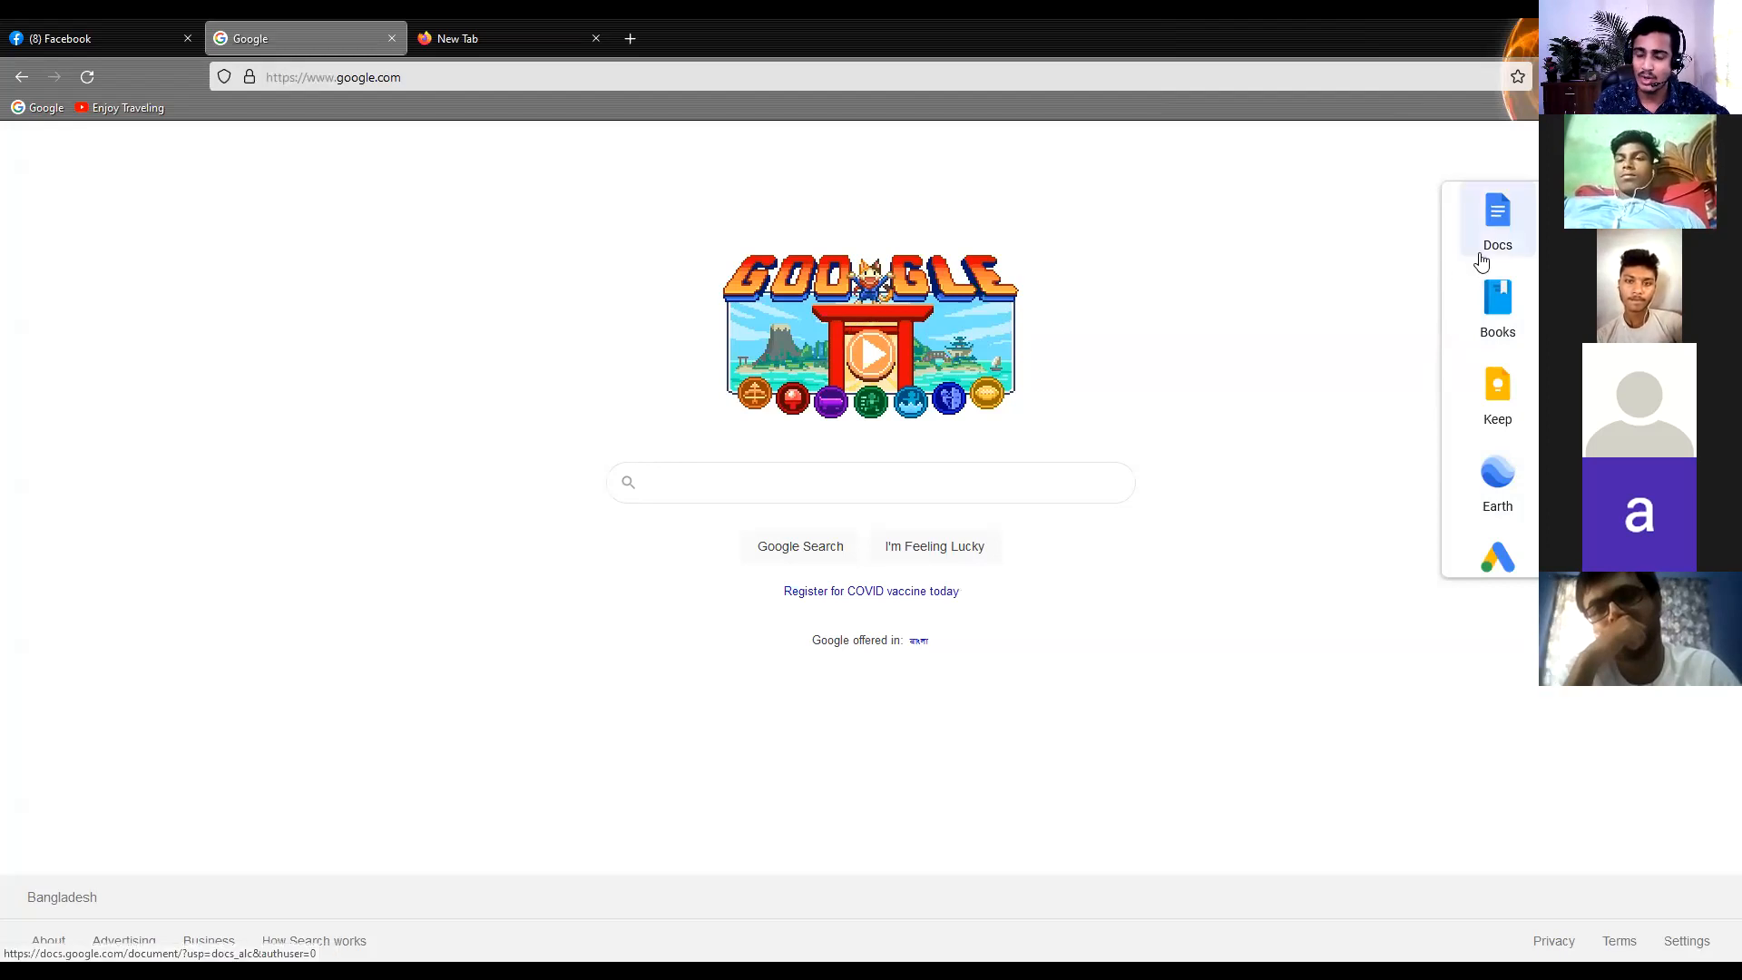
scroll(1488, 263, "down", 3)
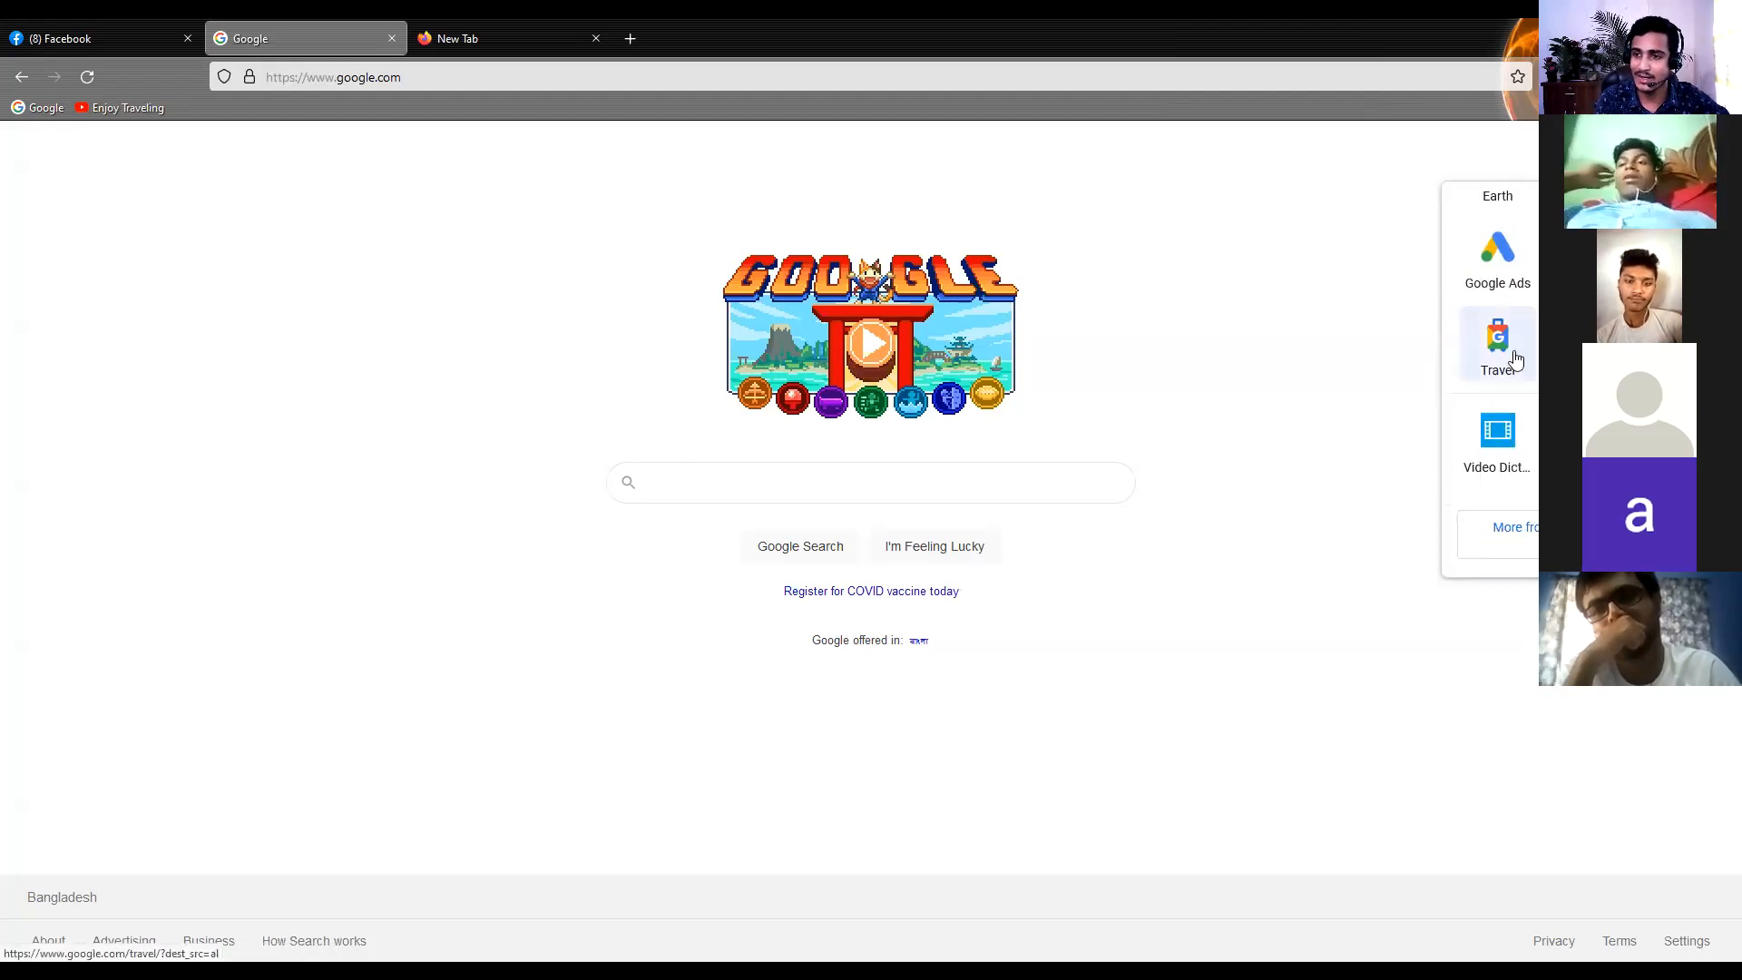
scroll(1506, 359, "up", 1)
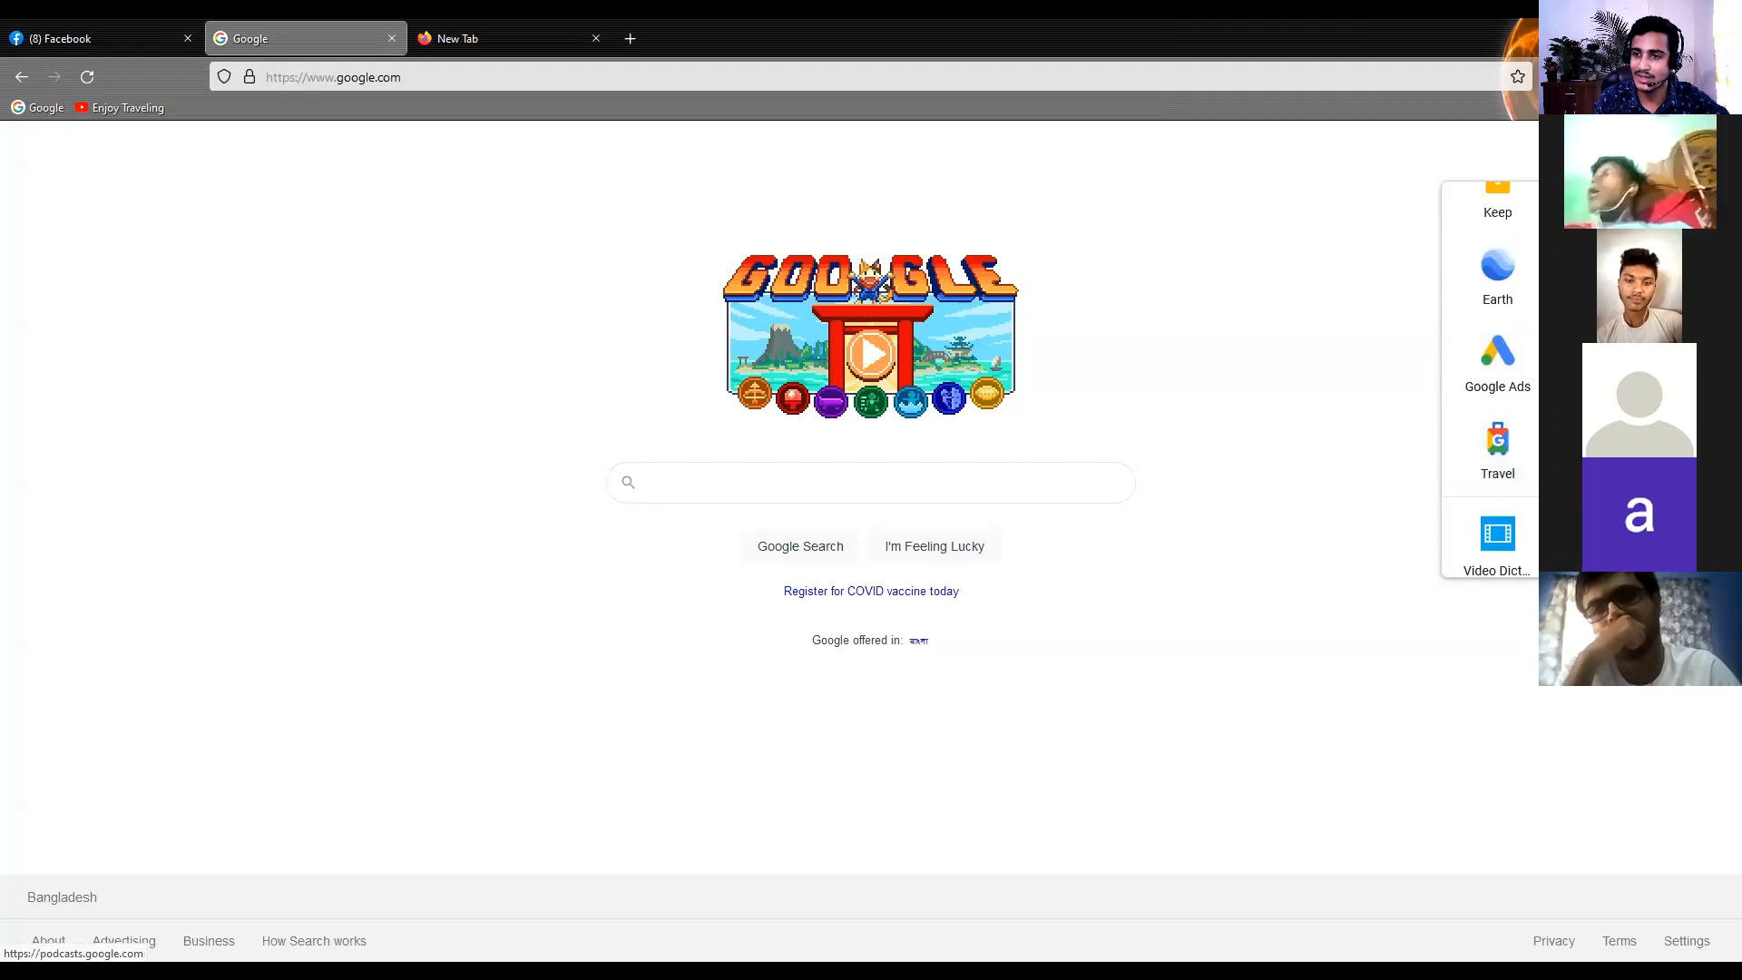
Open Google Drive from the list of Google apps and close the spare empty tab
scroll(1490, 381, "up", 2)
scroll(1490, 381, "up", 2)
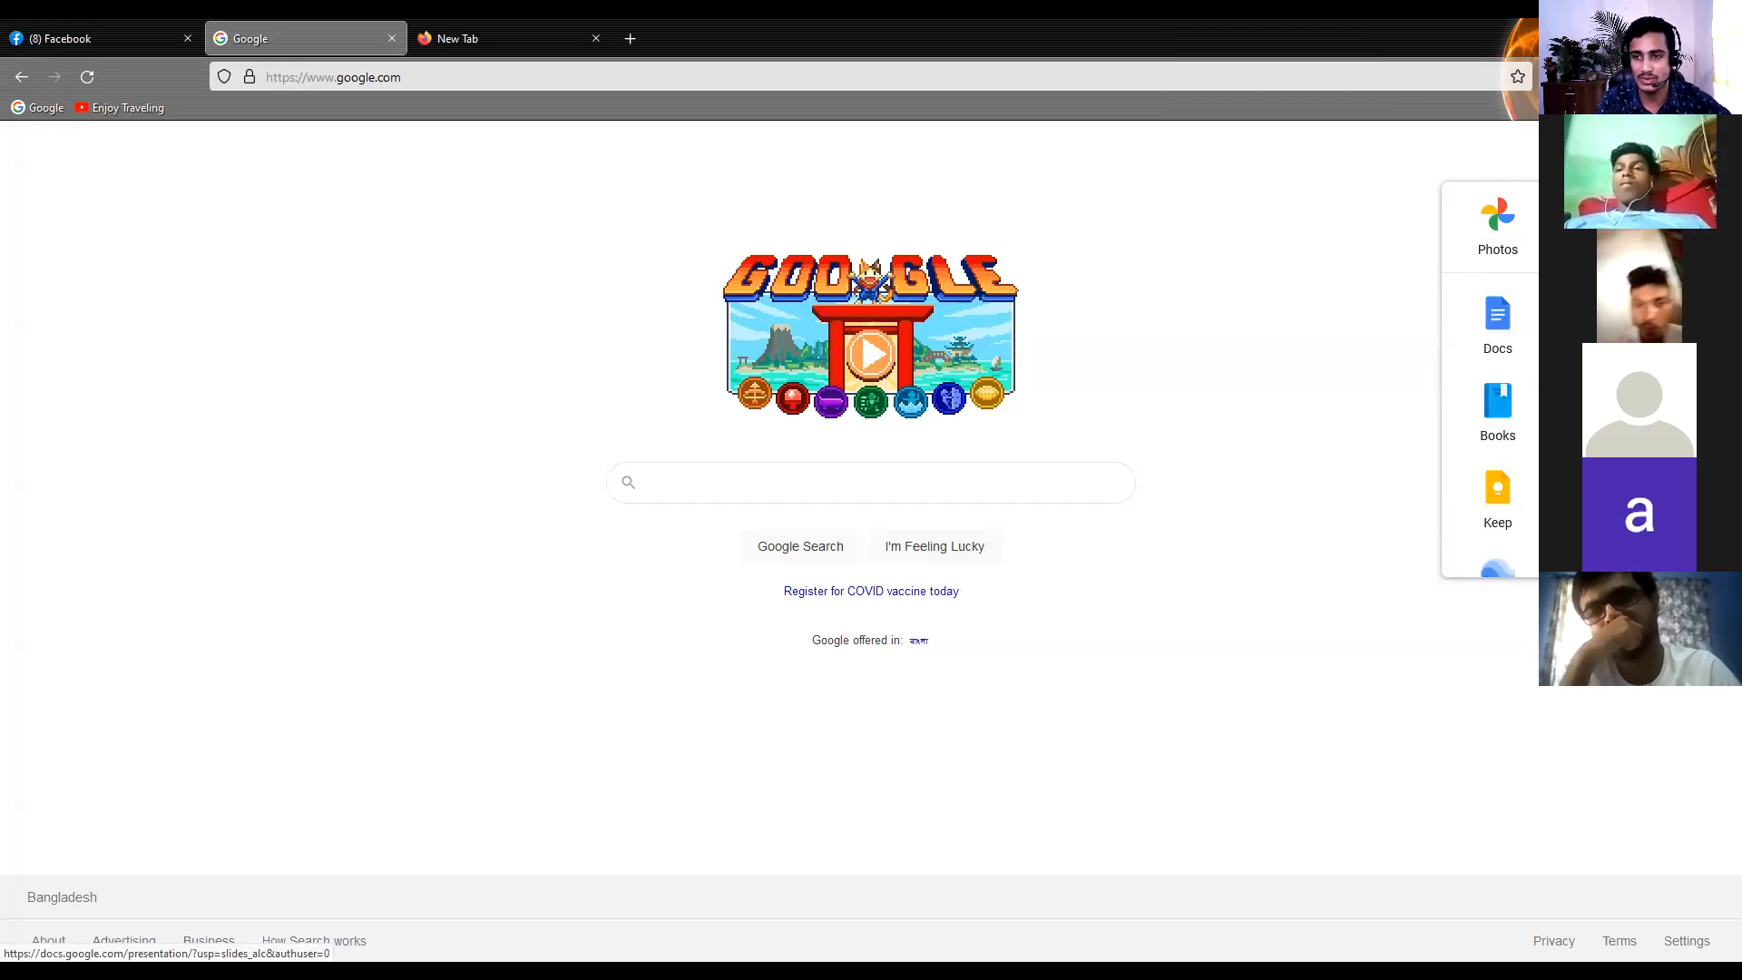
scroll(1489, 381, "up", 2)
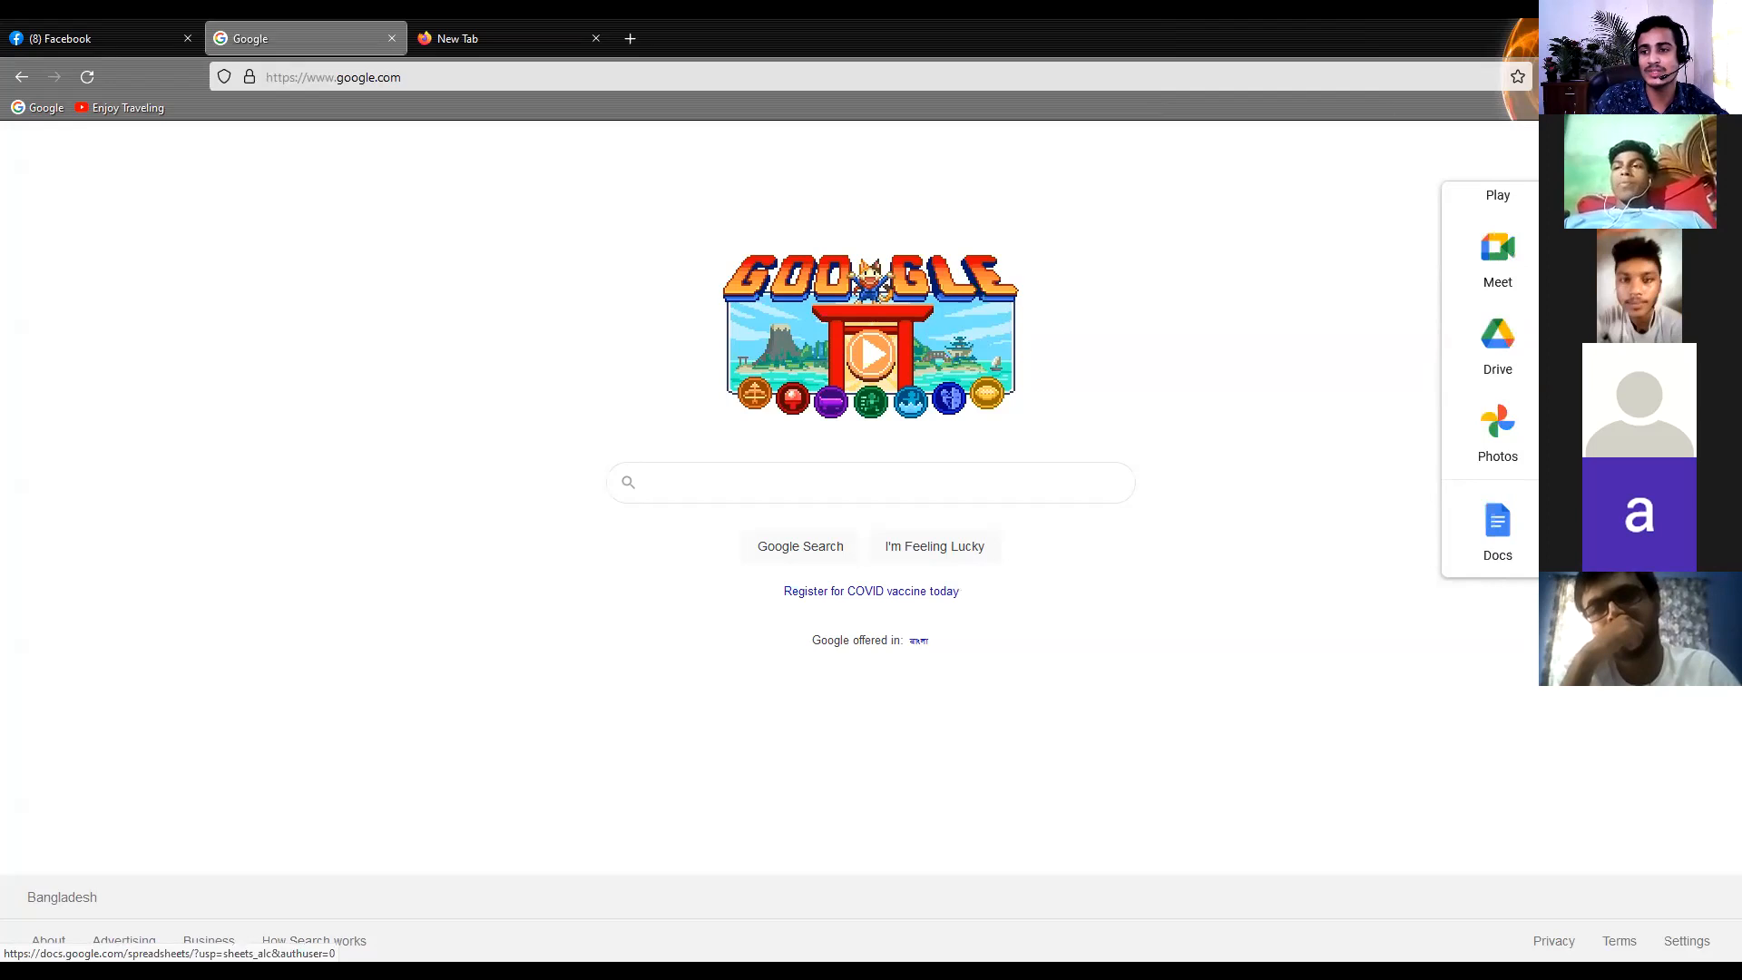
scroll(1490, 381, "down", 2)
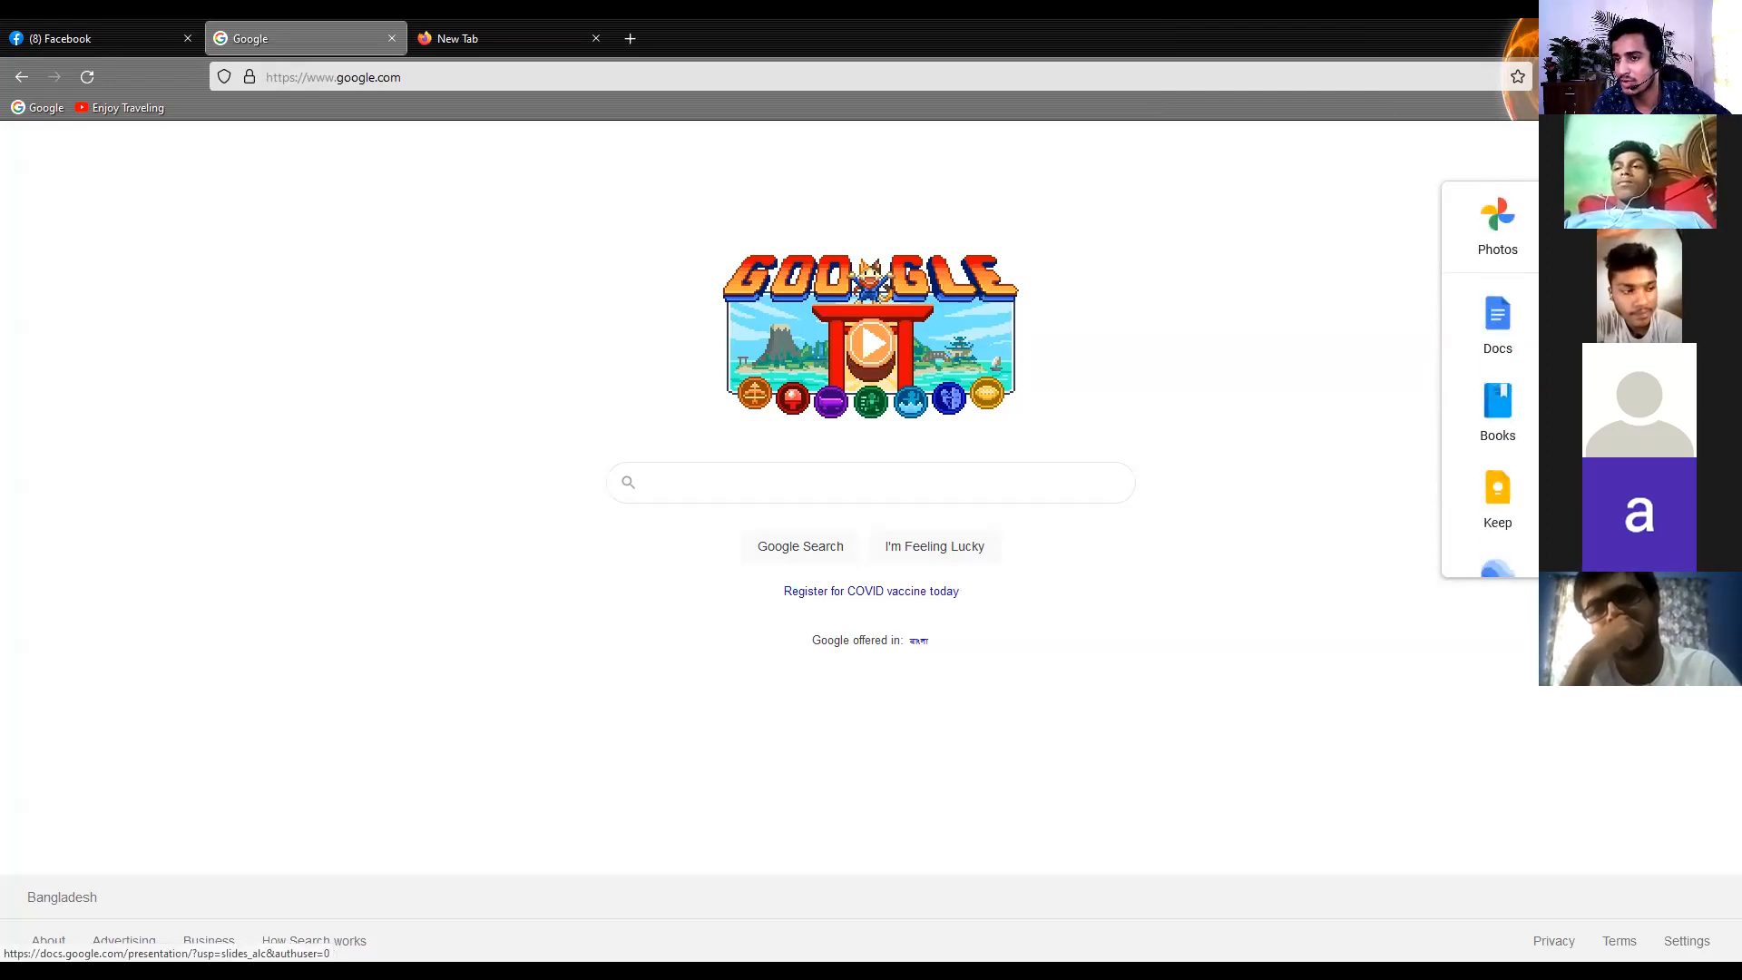
scroll(1485, 362, "down", 2)
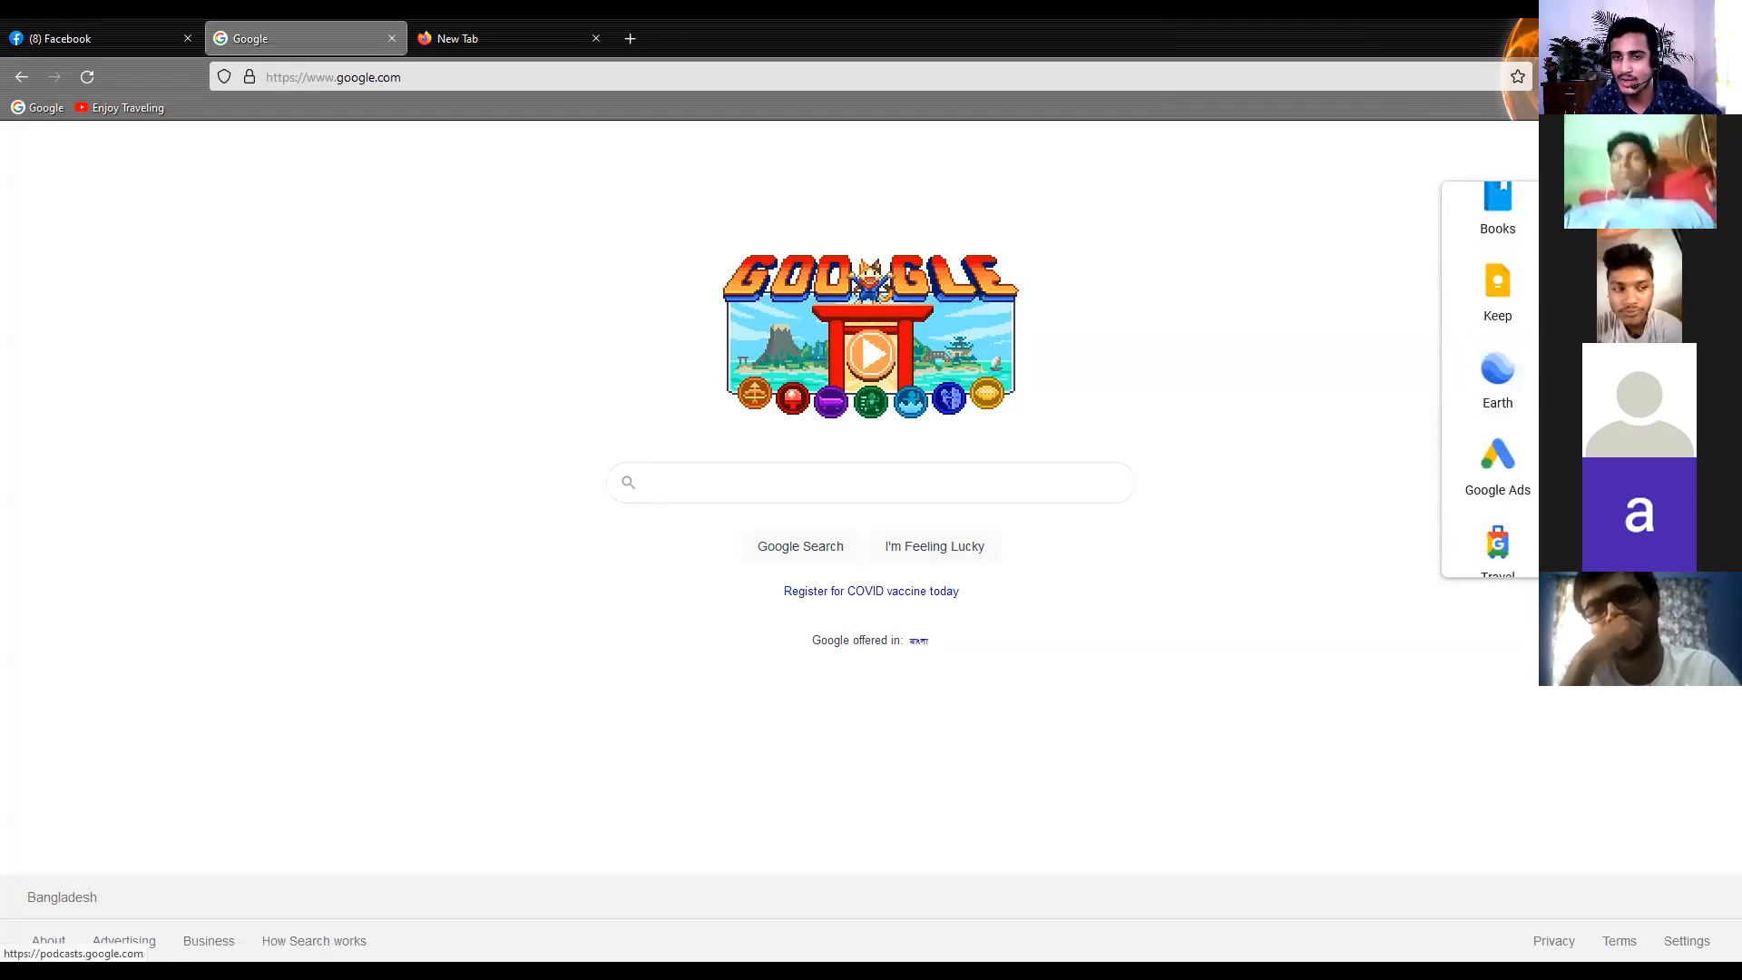
scroll(1506, 372, "up", 4)
scroll(1524, 399, "up", 2)
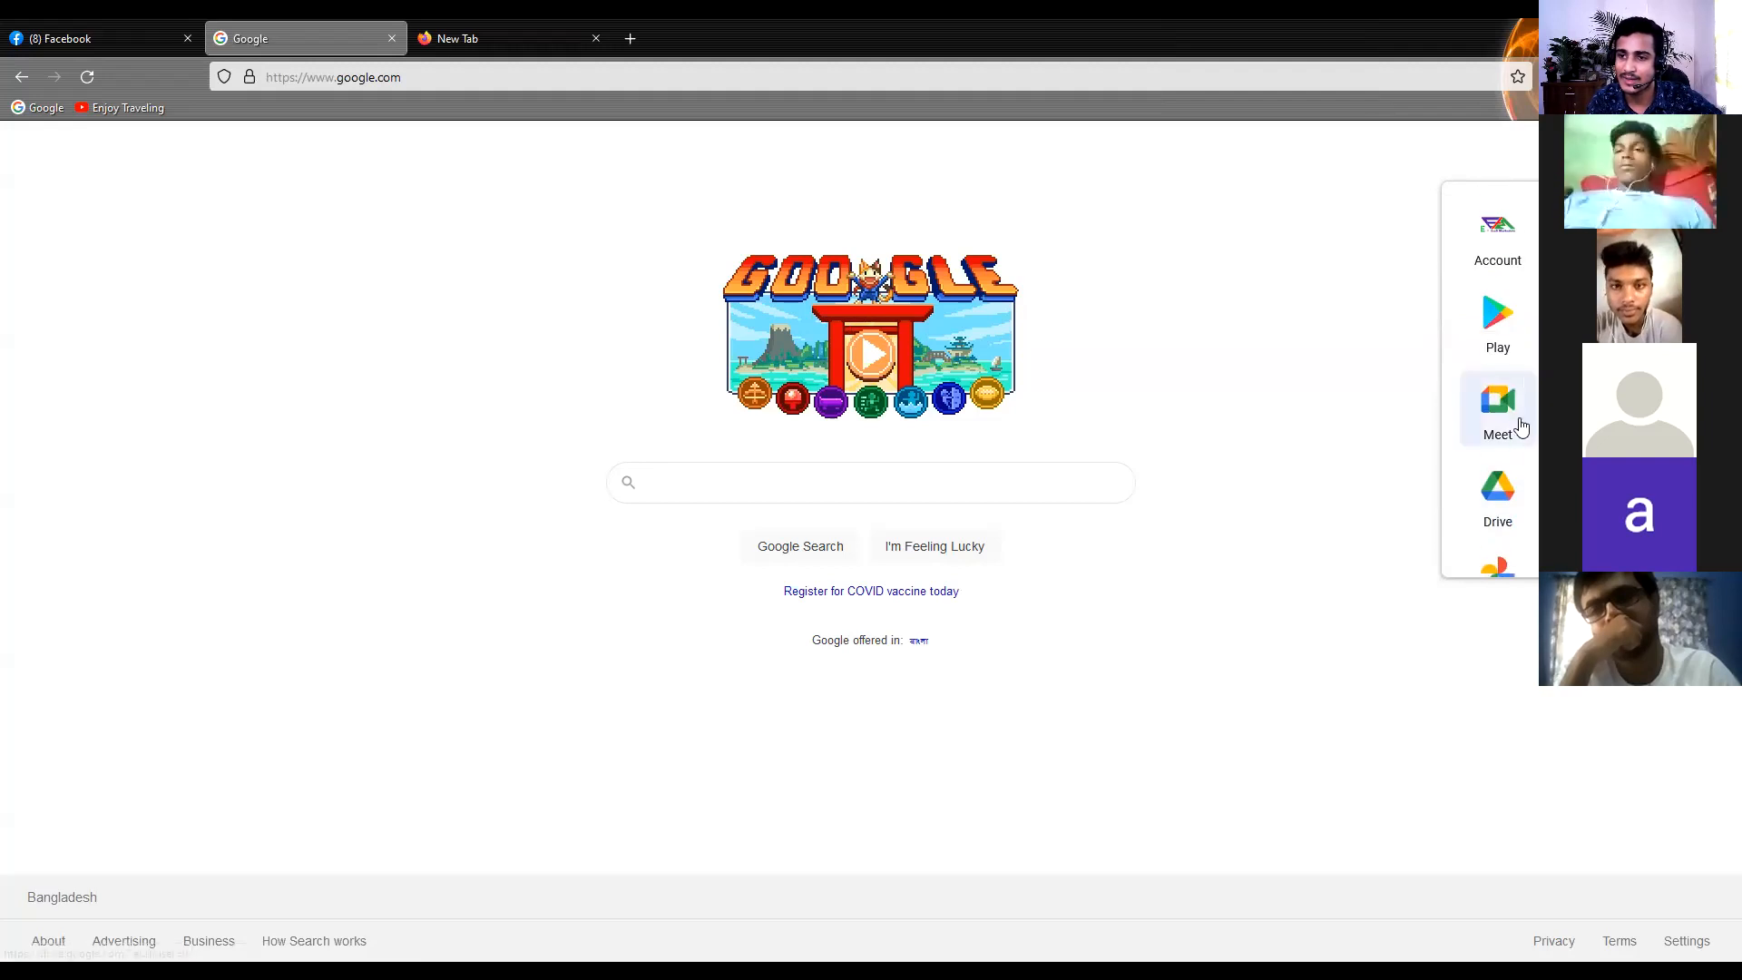
left_click(1501, 522)
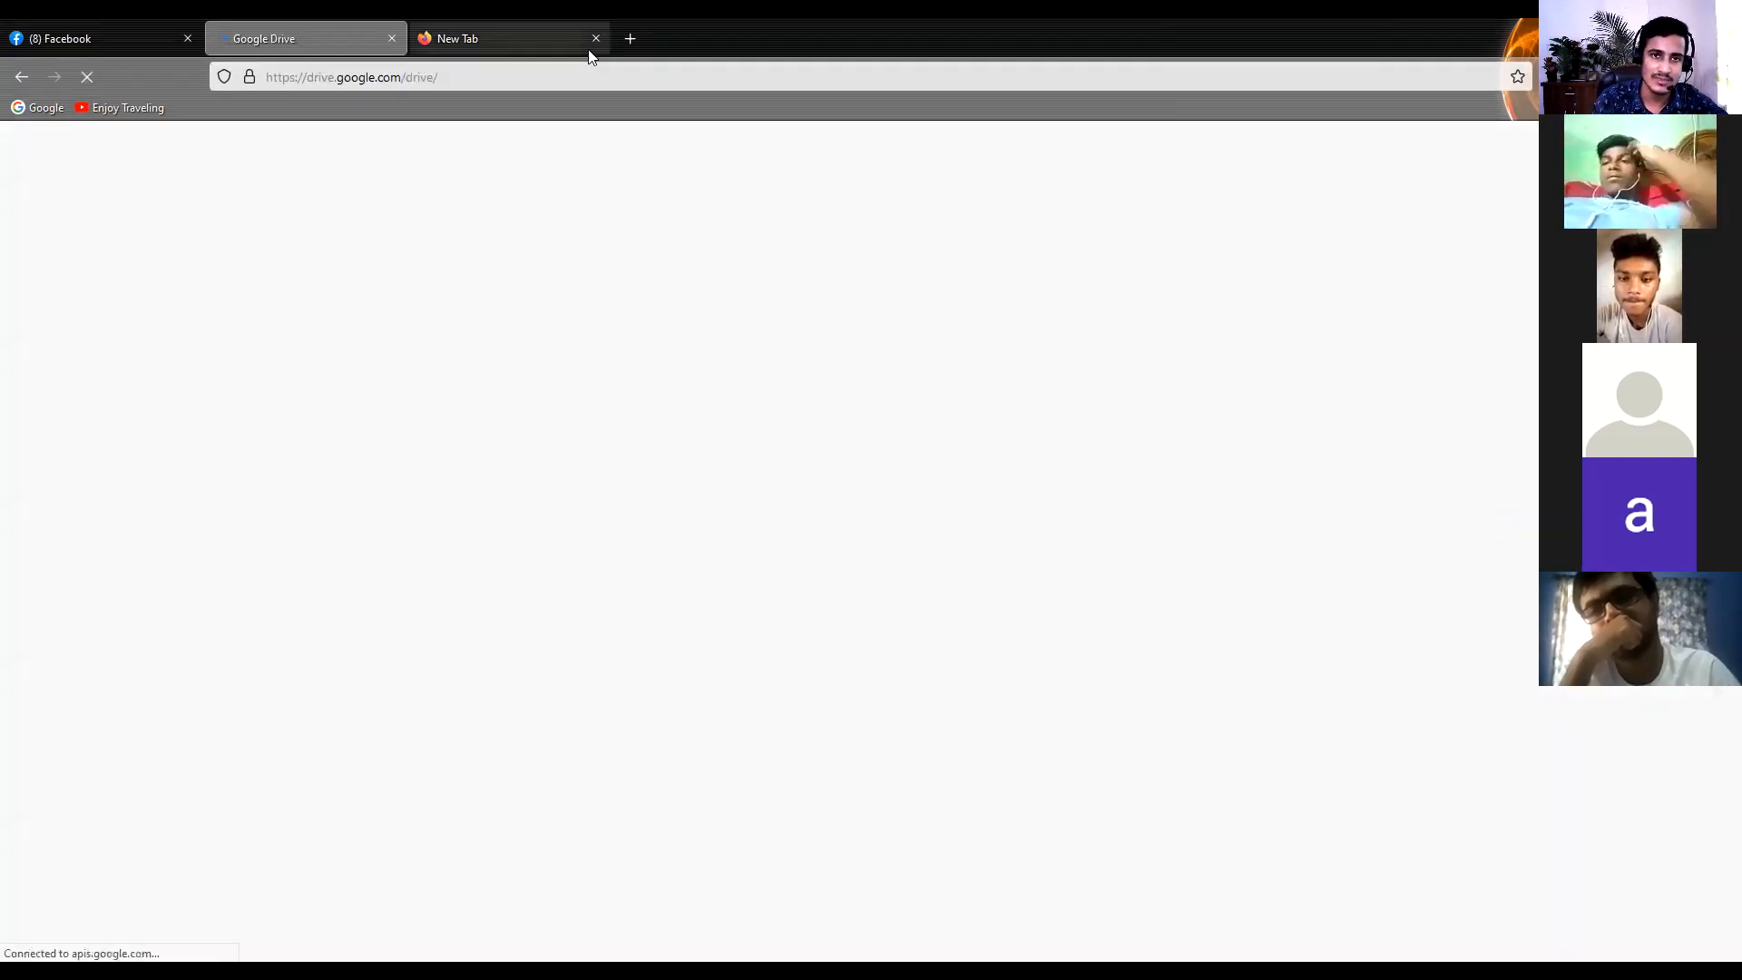
left_click(593, 40)
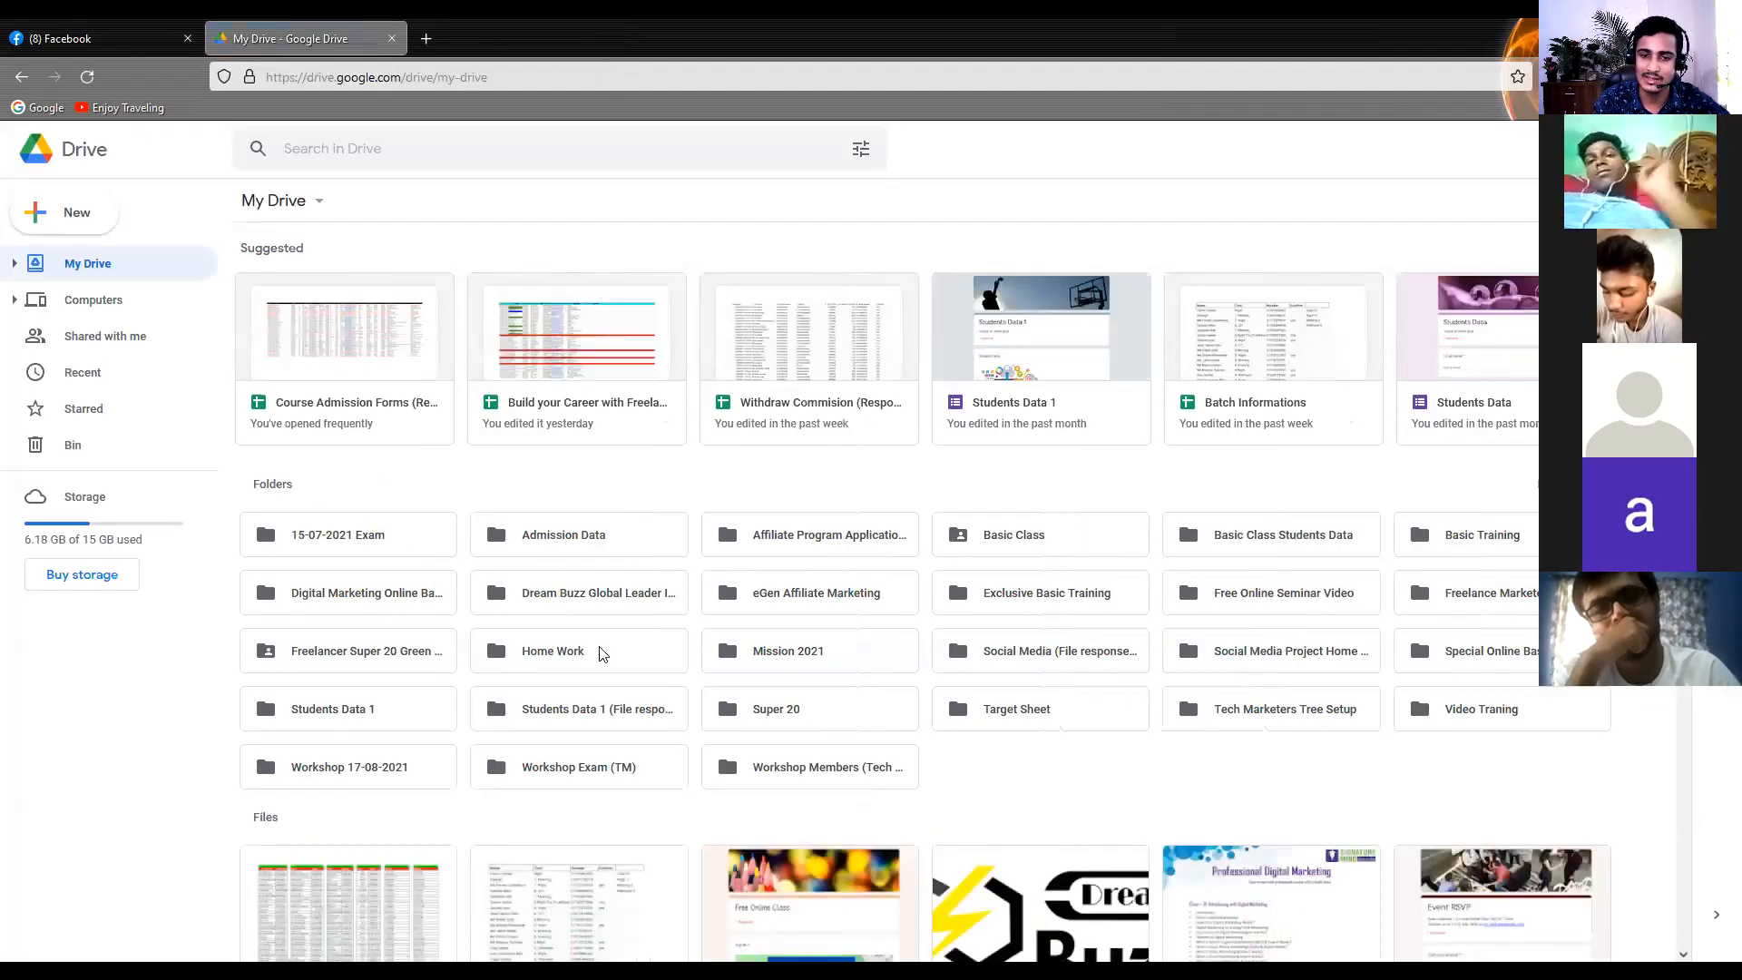
Look over the folders and files in My Drive and open Google Forms from the list of Google apps
scroll(599, 651, "down", 6)
scroll(594, 646, "up", 6)
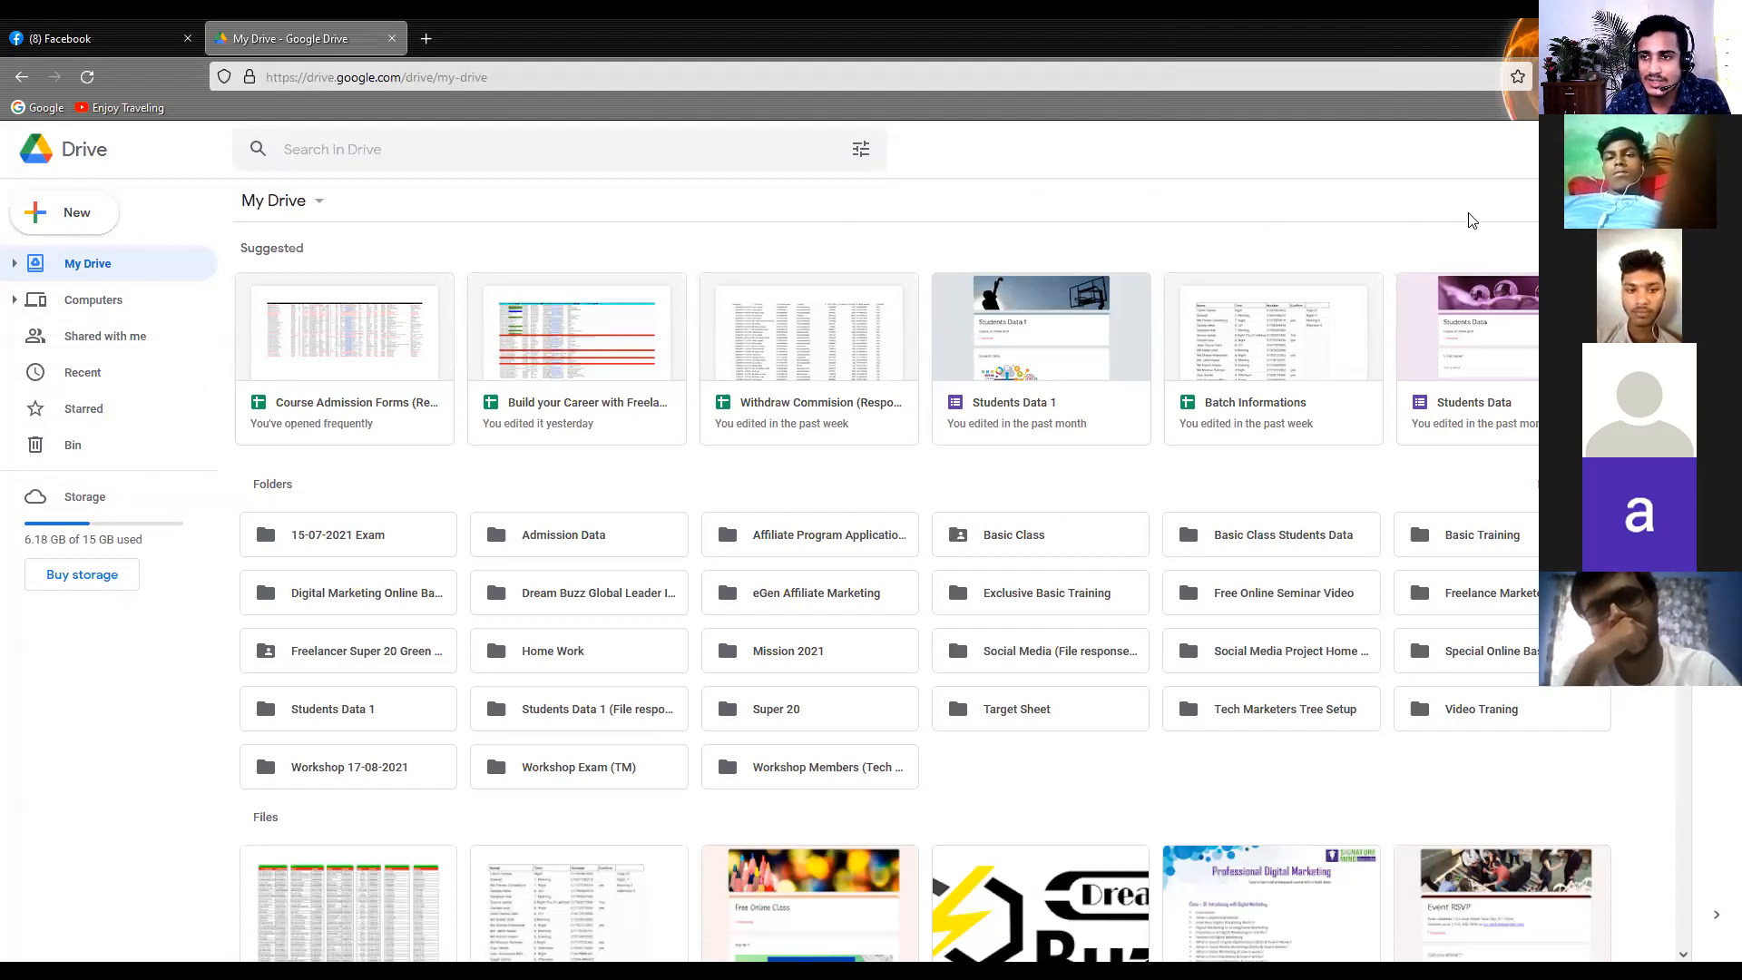
left_click(1669, 150)
scroll(1594, 362, "down", 3)
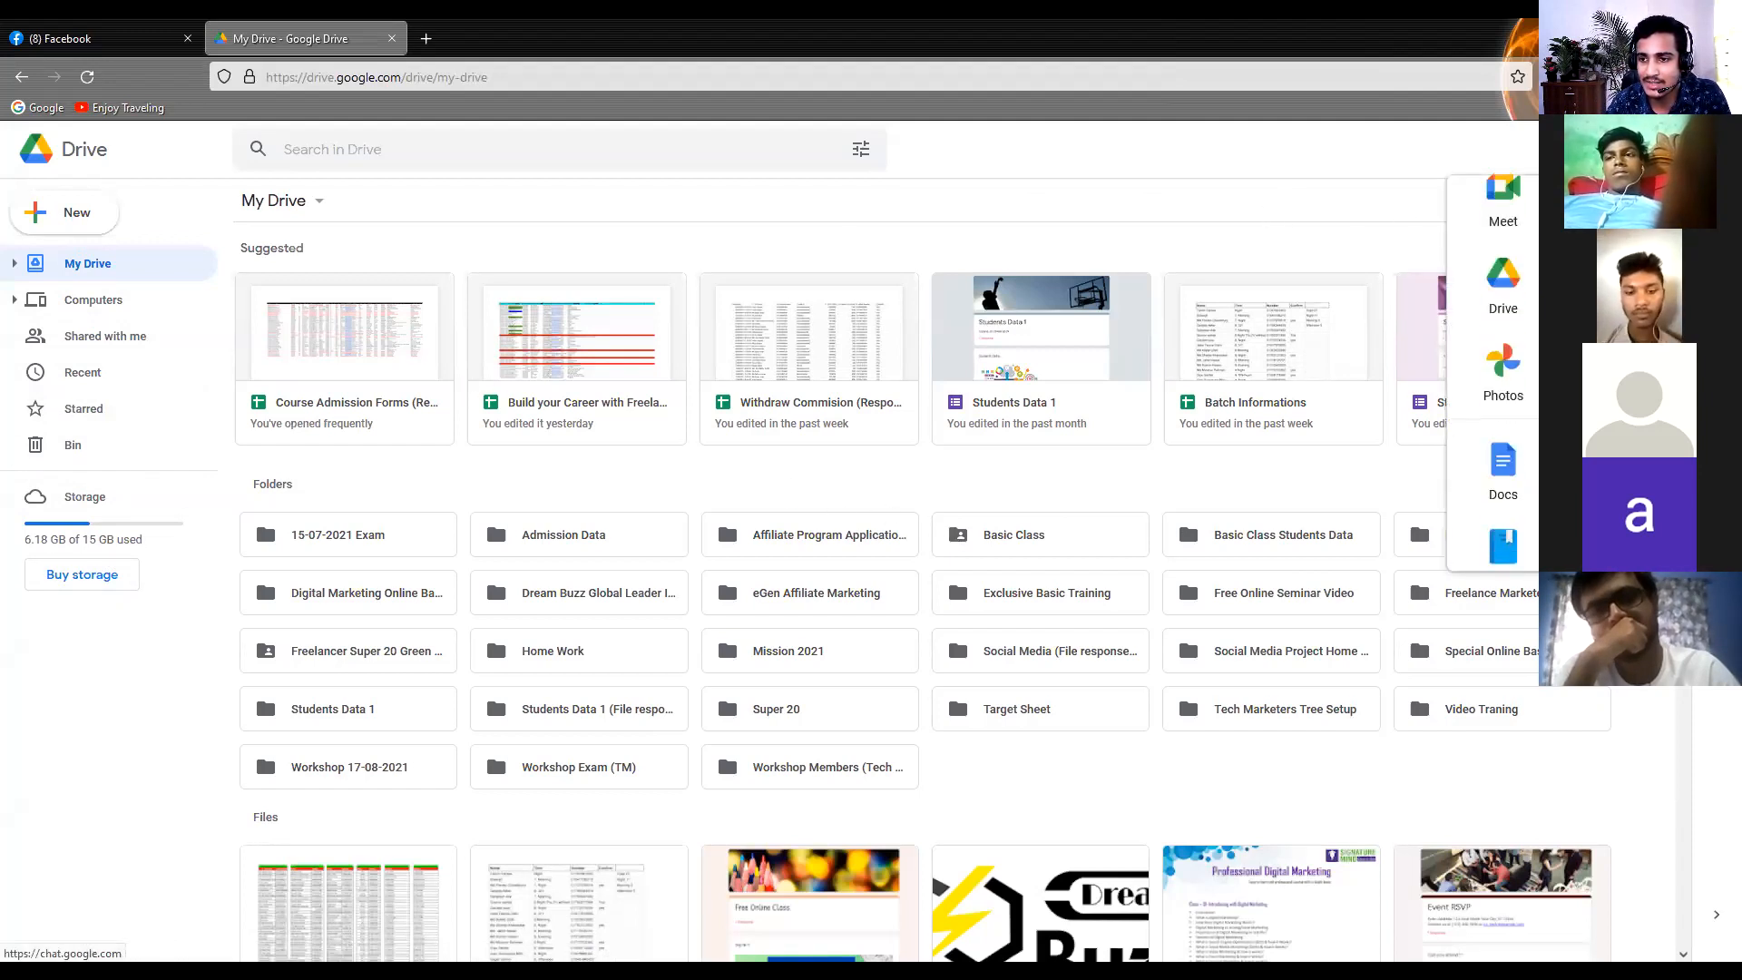
scroll(1590, 363, "down", 5)
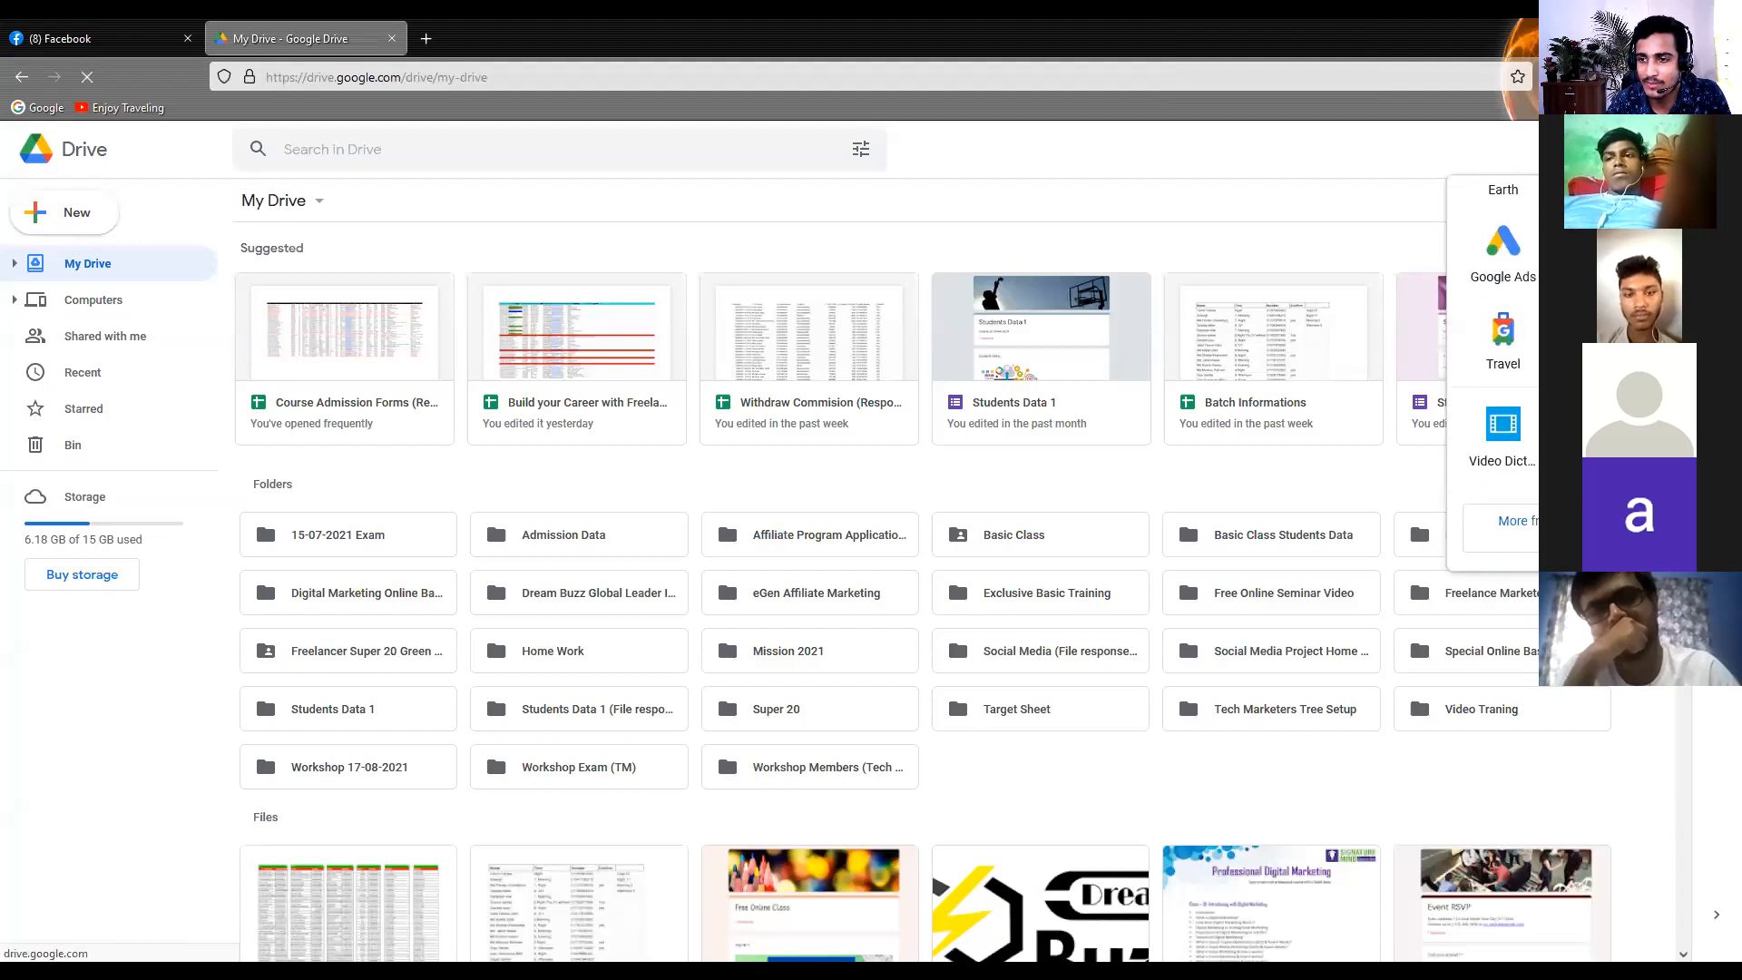
left_click(1589, 340)
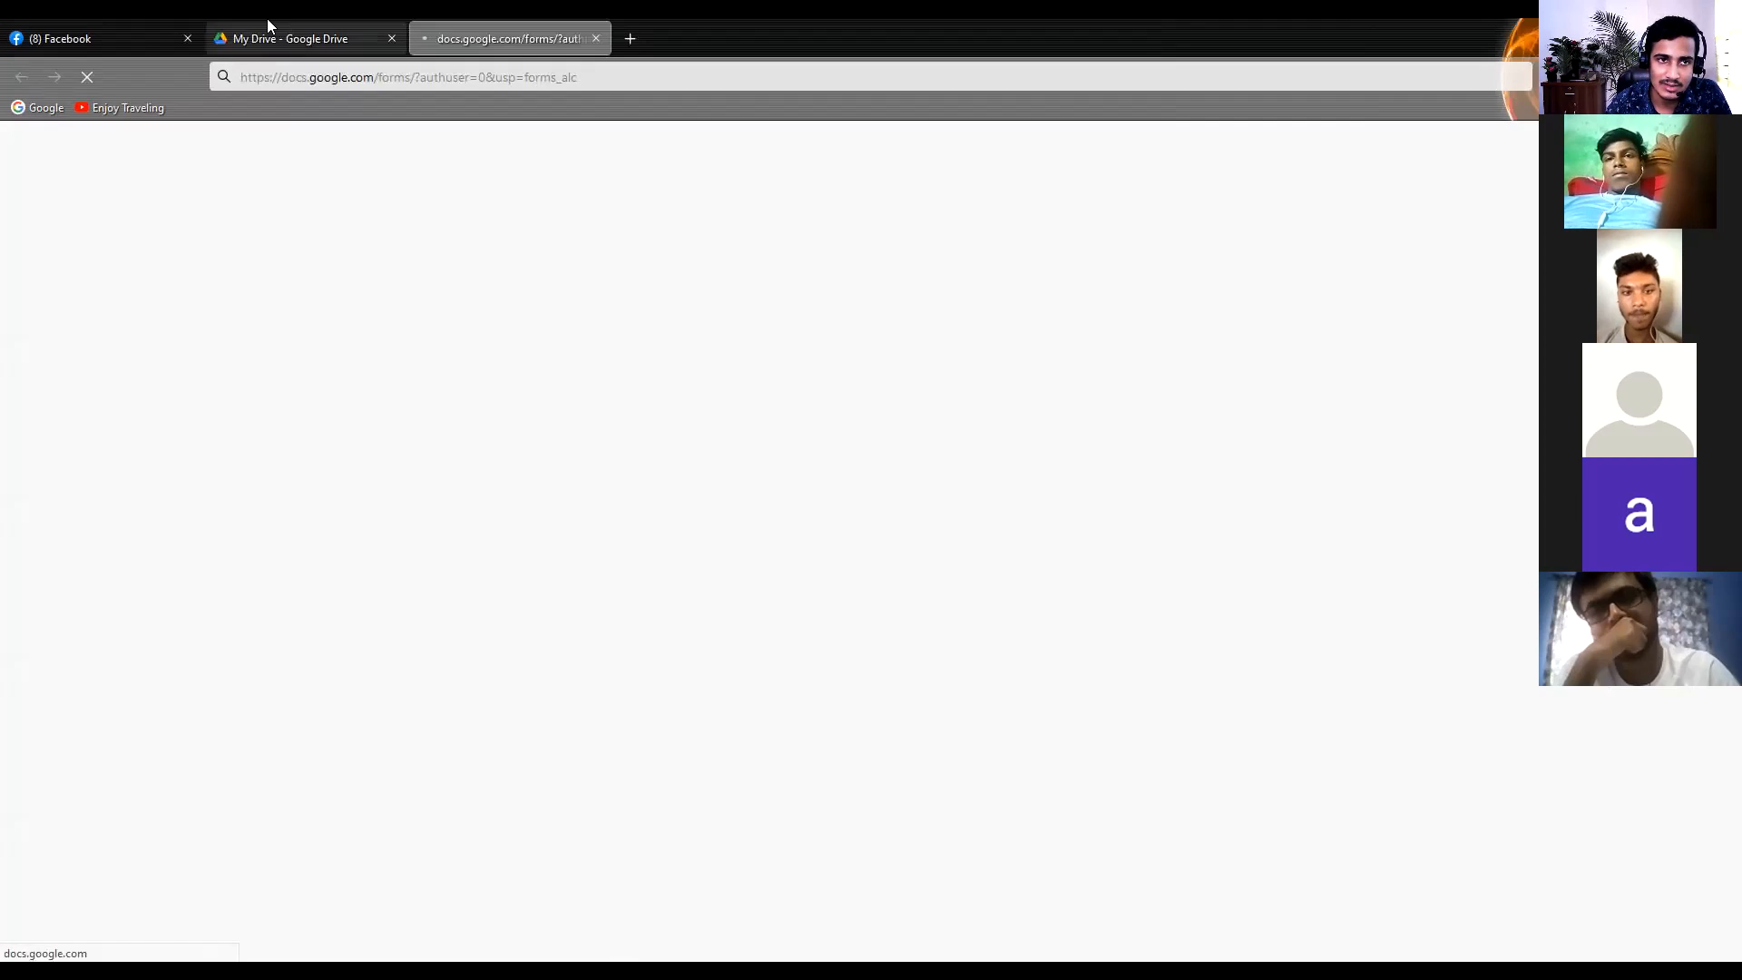
Return to My Drive and view the two sets of options for creating new items, including Google Forms
left_click(336, 28)
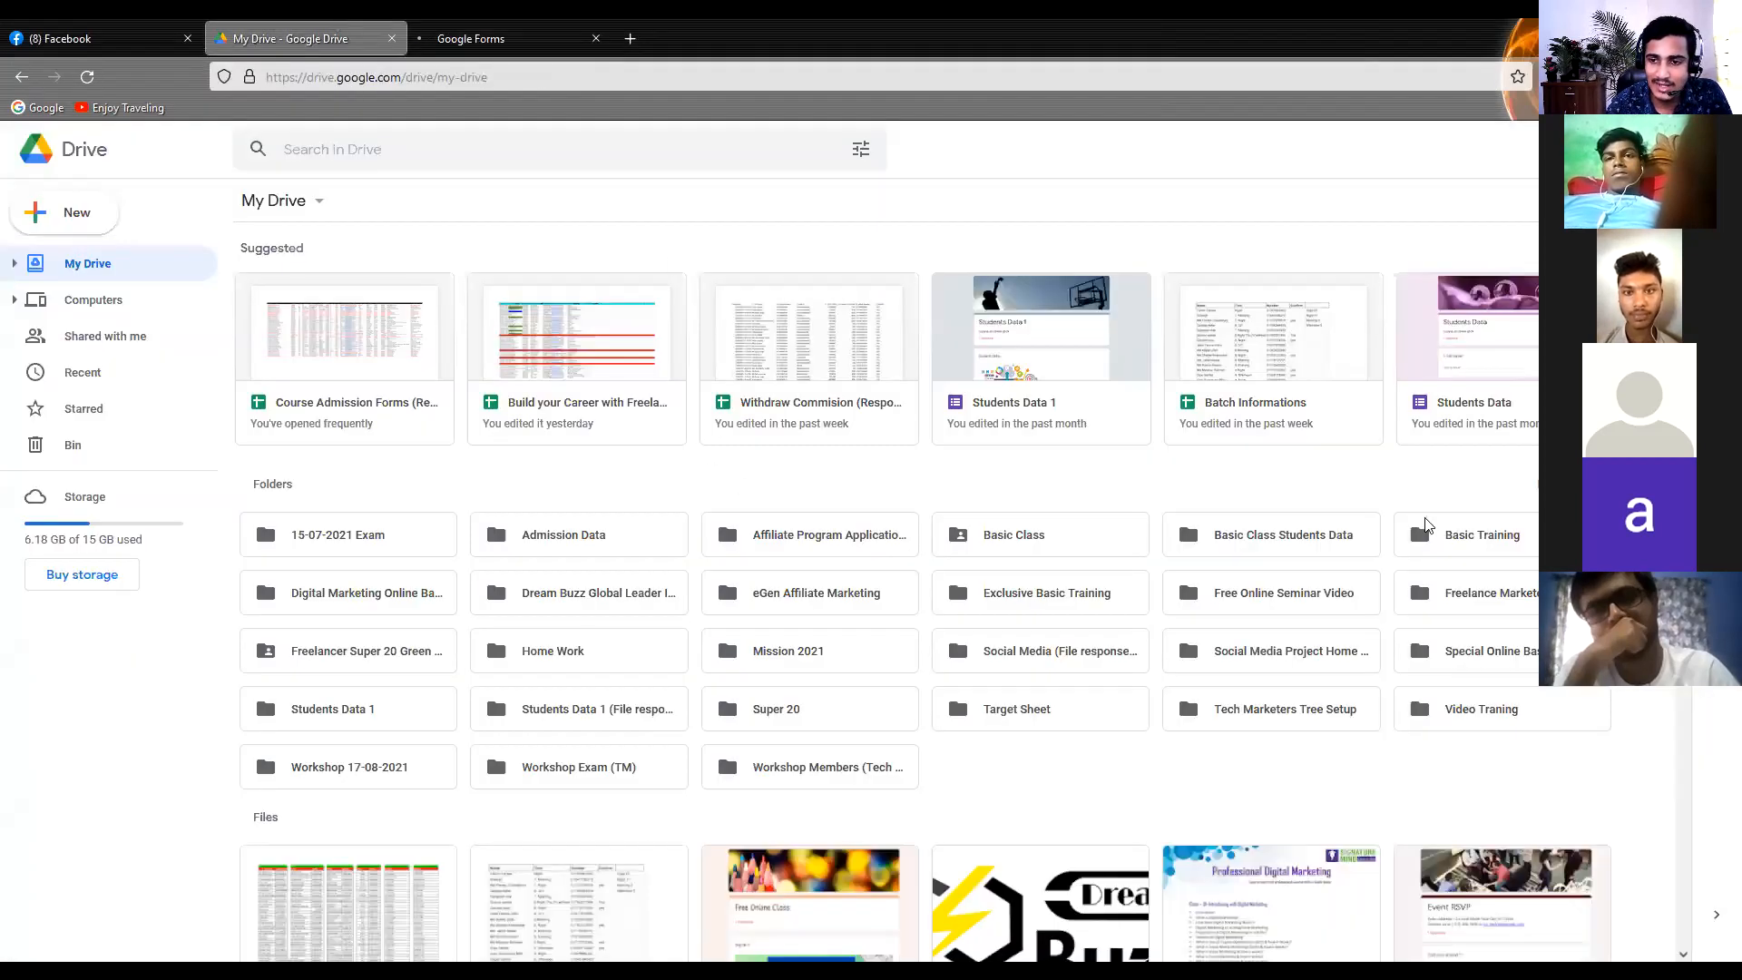
right_click(1330, 483)
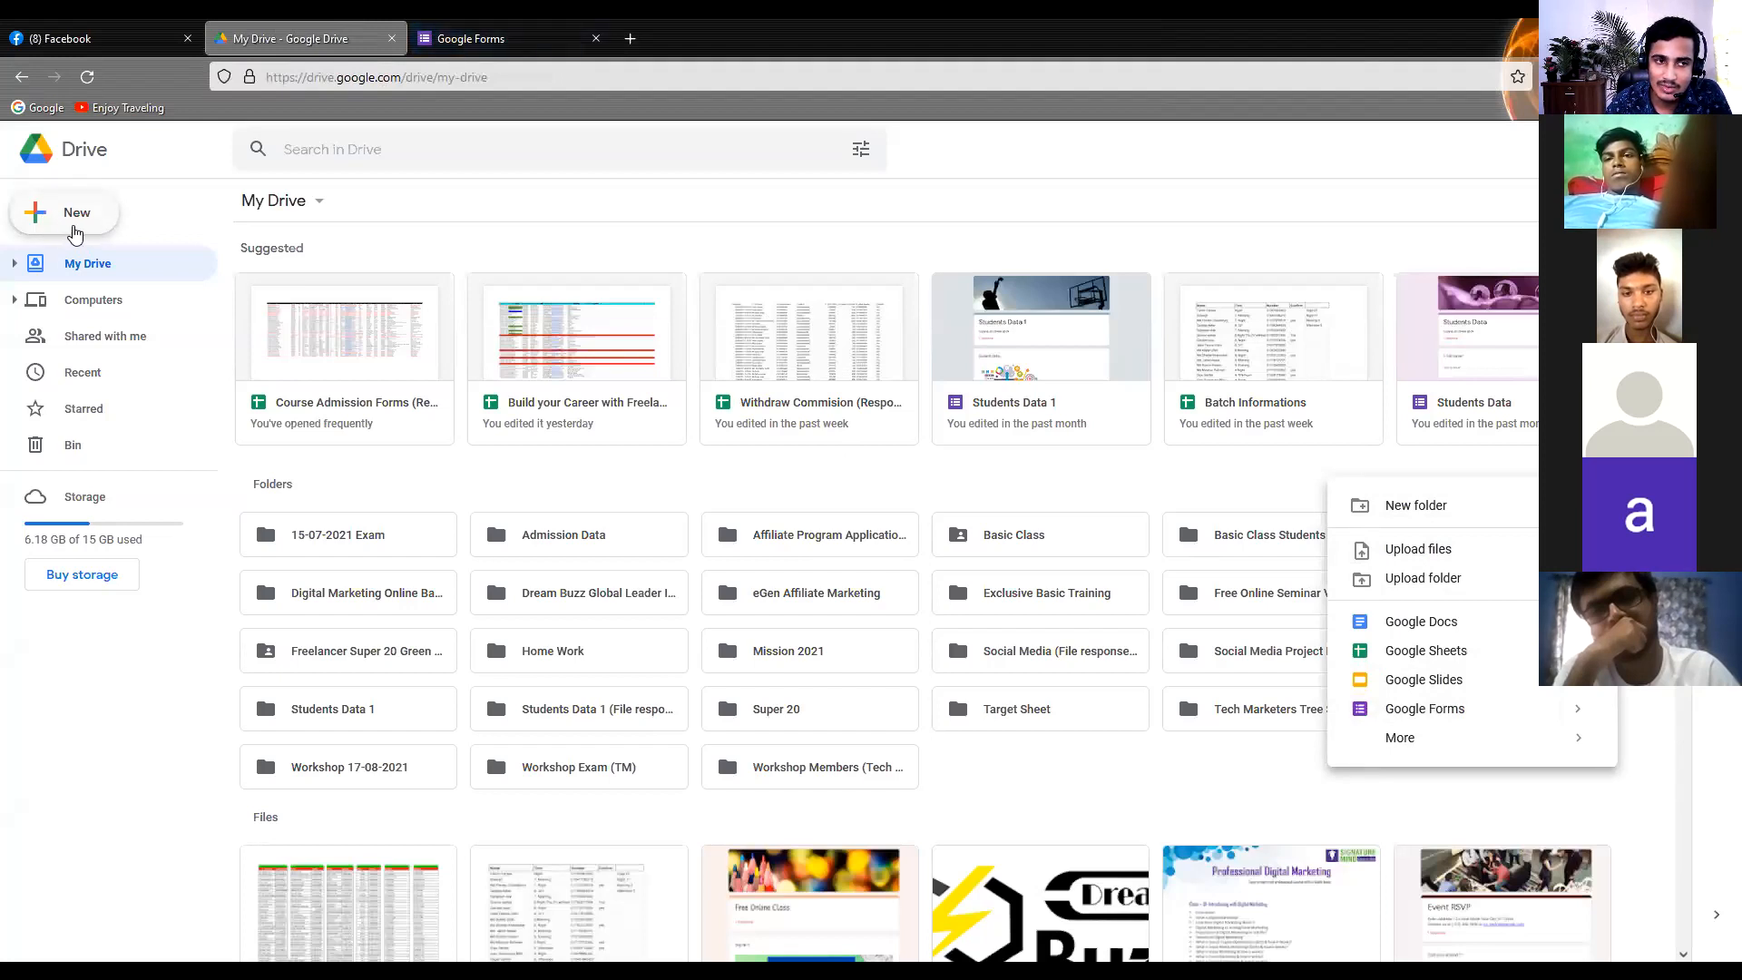
left_click(75, 233)
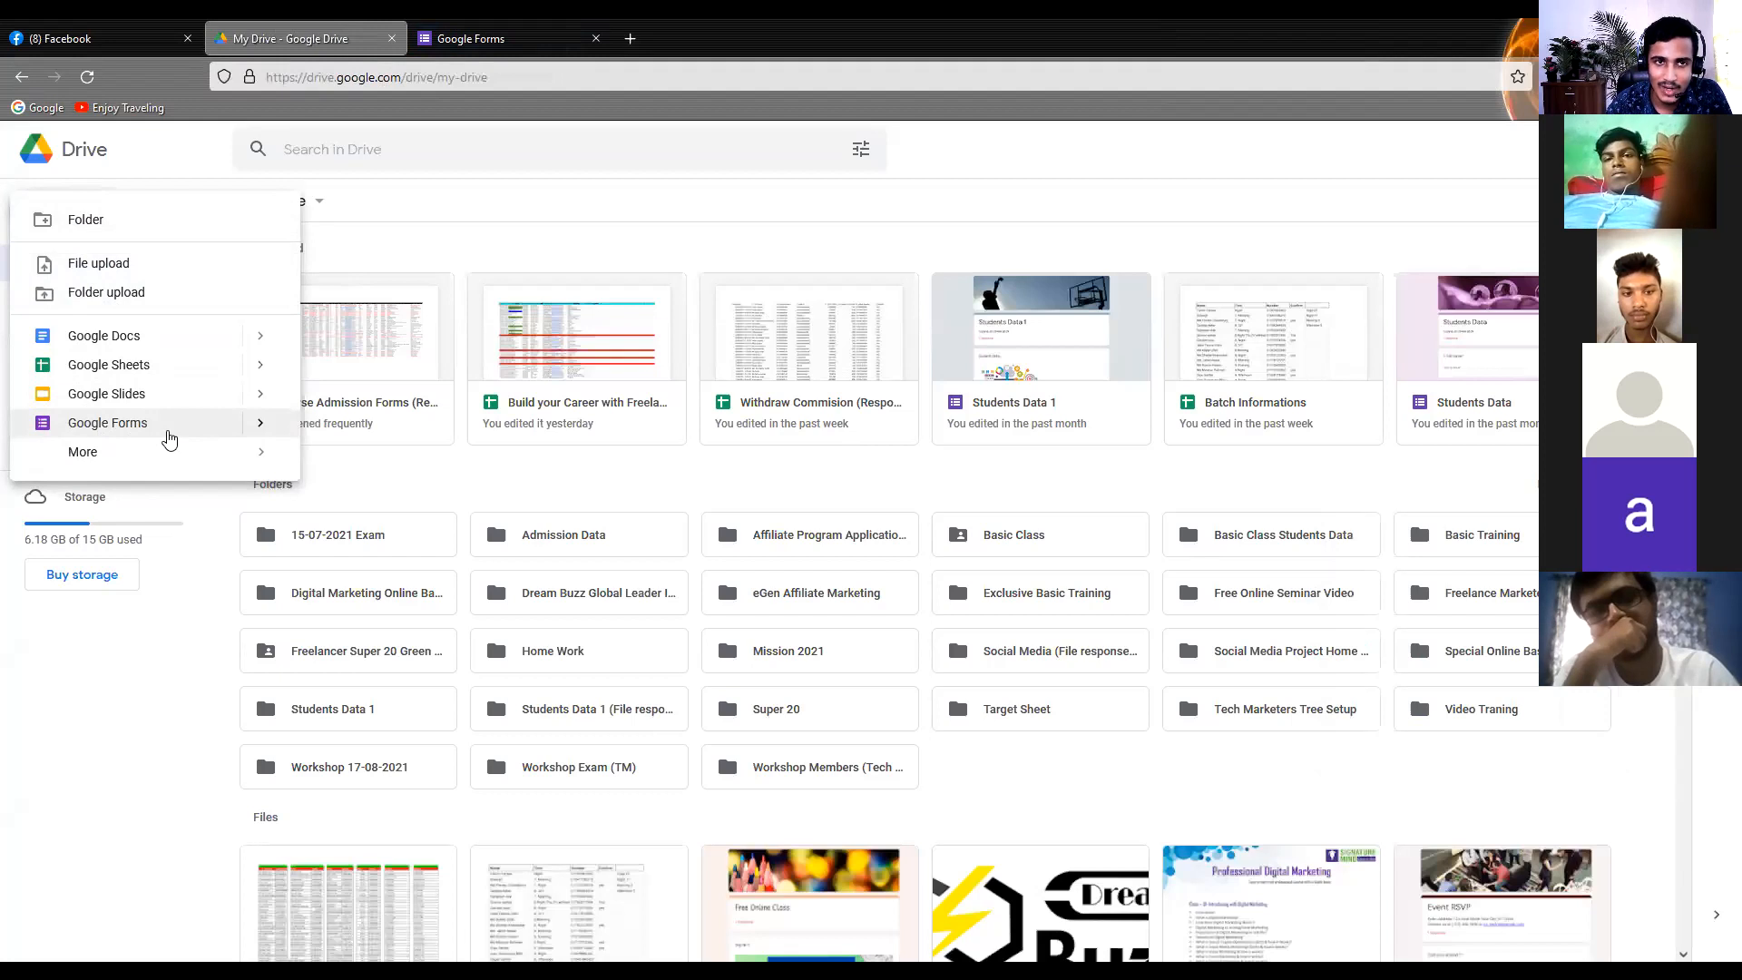
left_click(563, 38)
Search the web for "Google Forms" in a new tab and open the personal version of Google Forms from the results
left_click(630, 38)
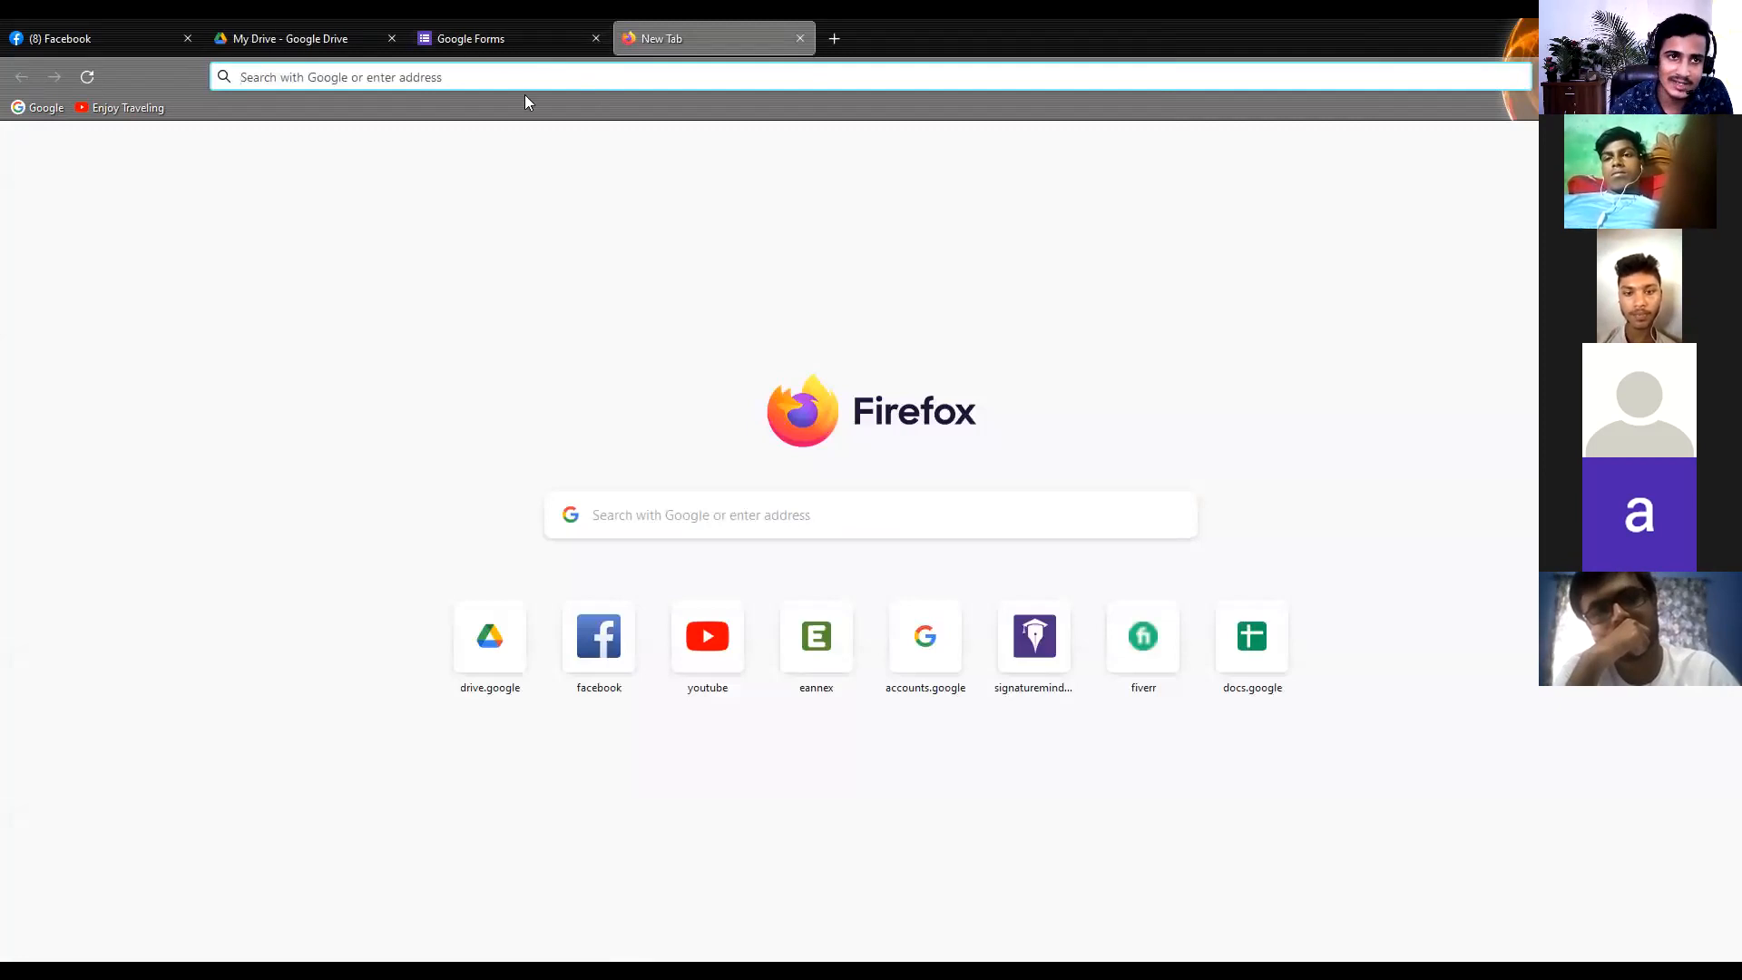
left_click(495, 27)
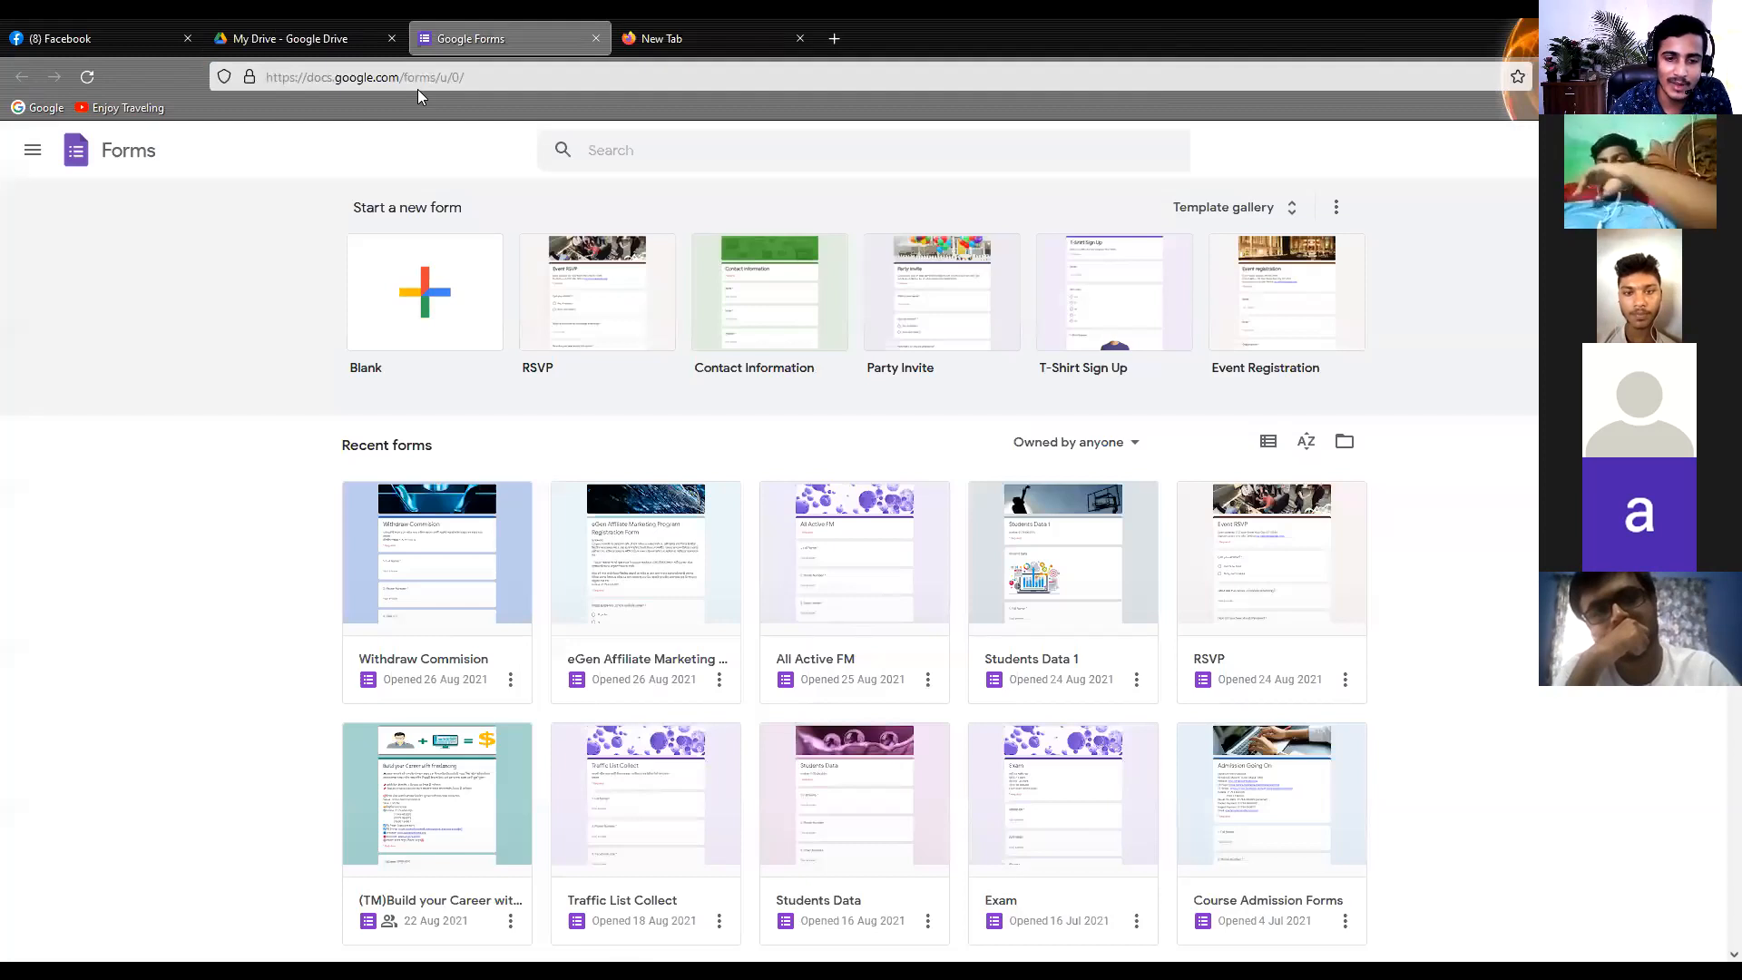
left_click(660, 28)
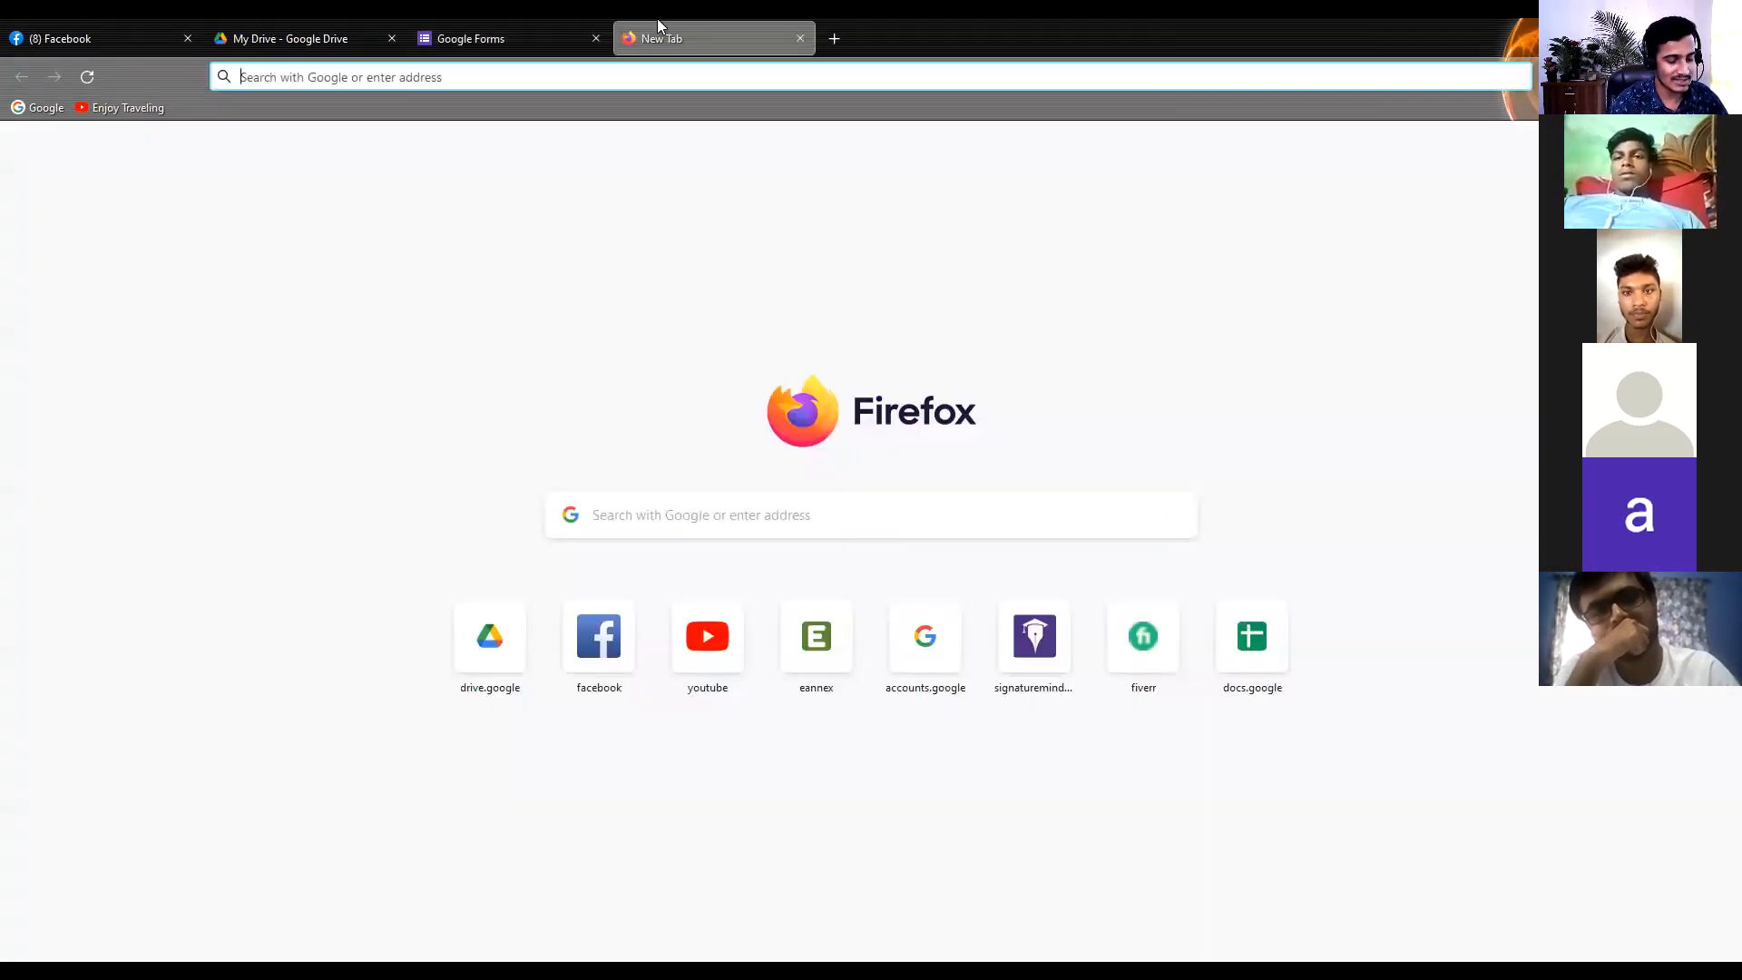
type("Google")
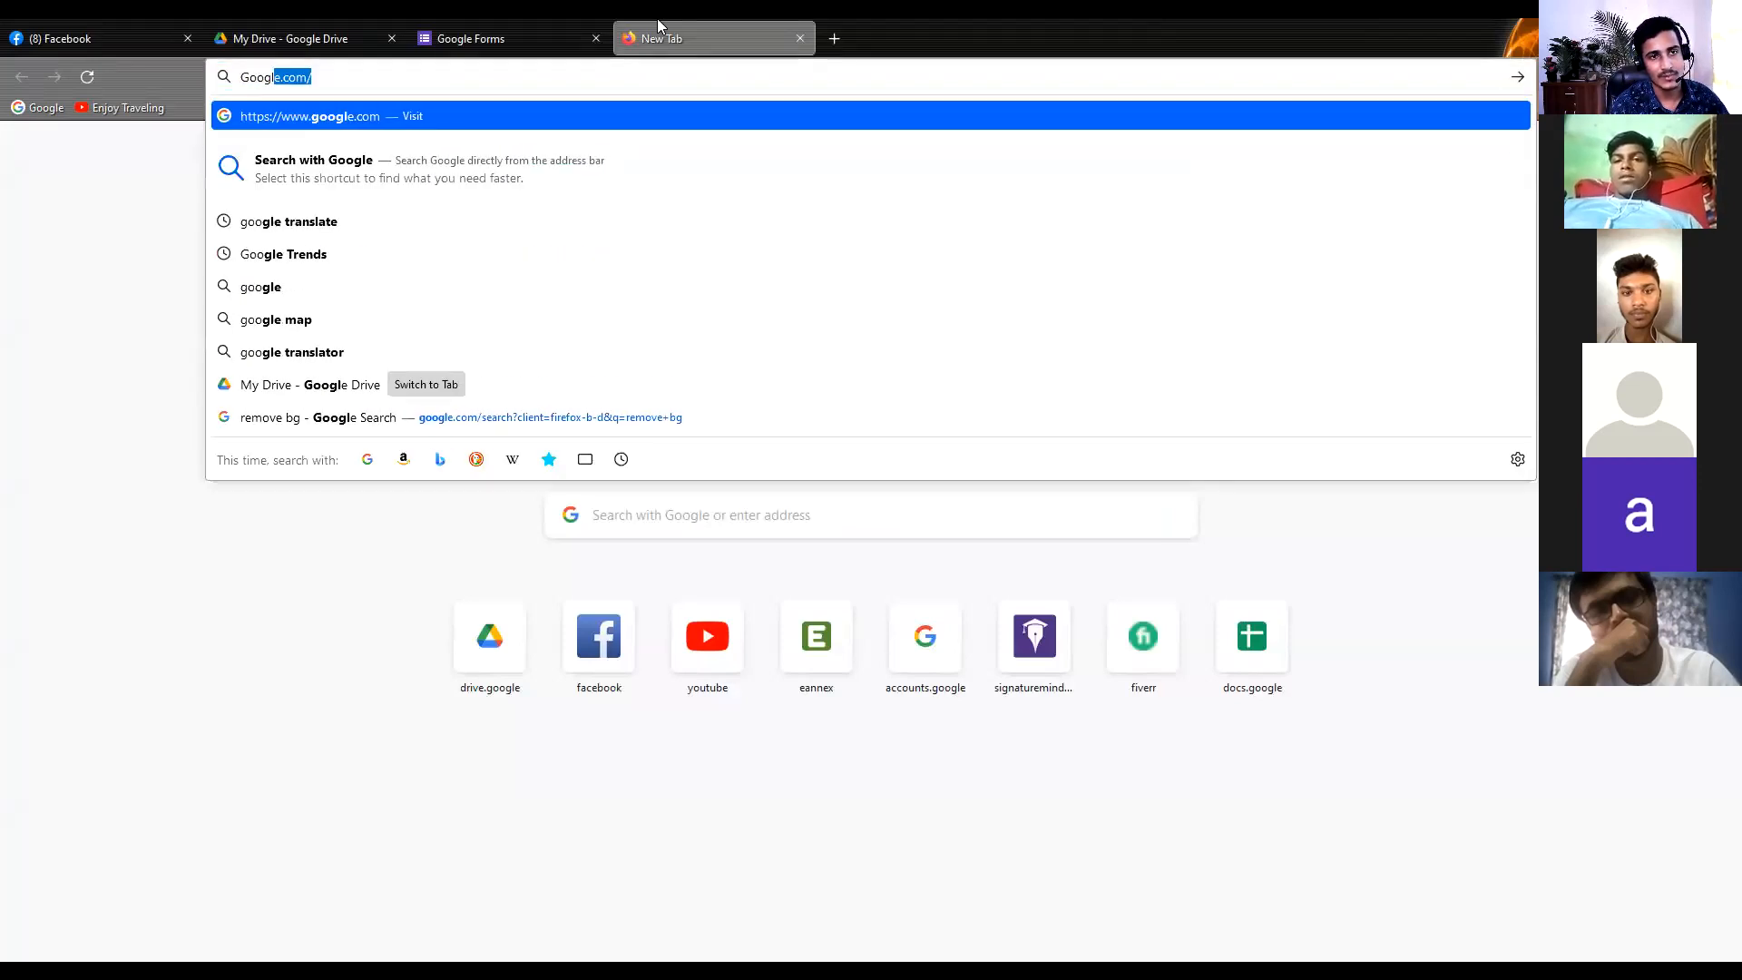
type(" Forms")
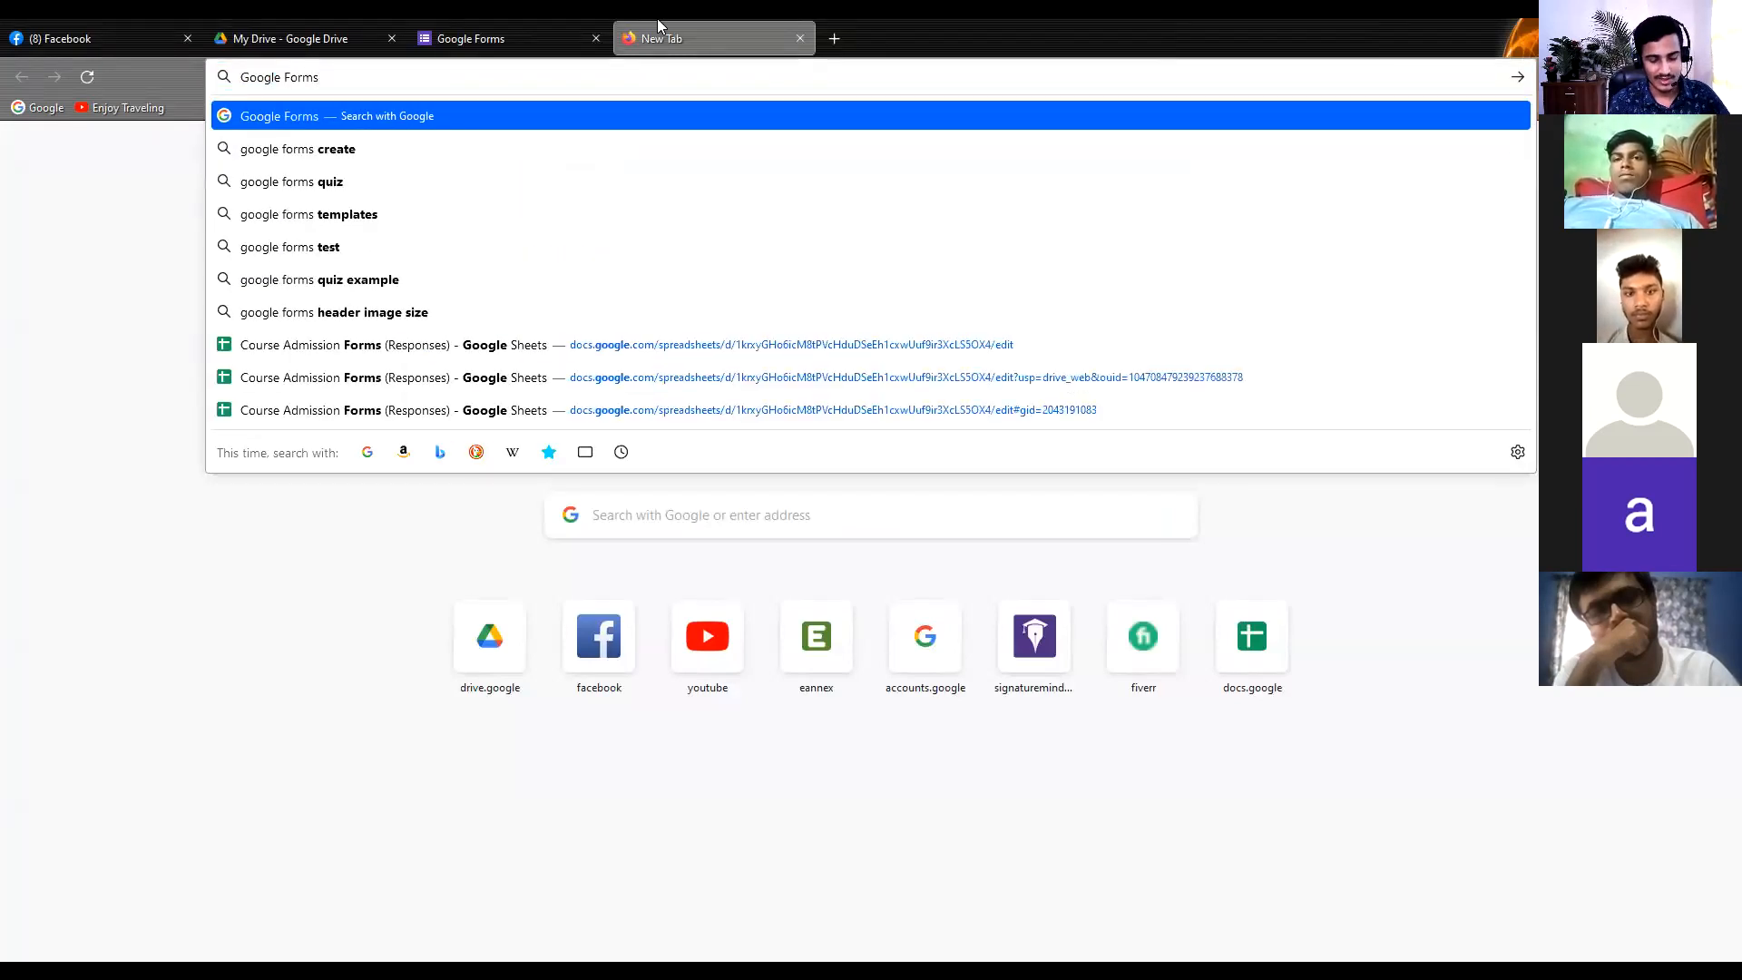
key("Return")
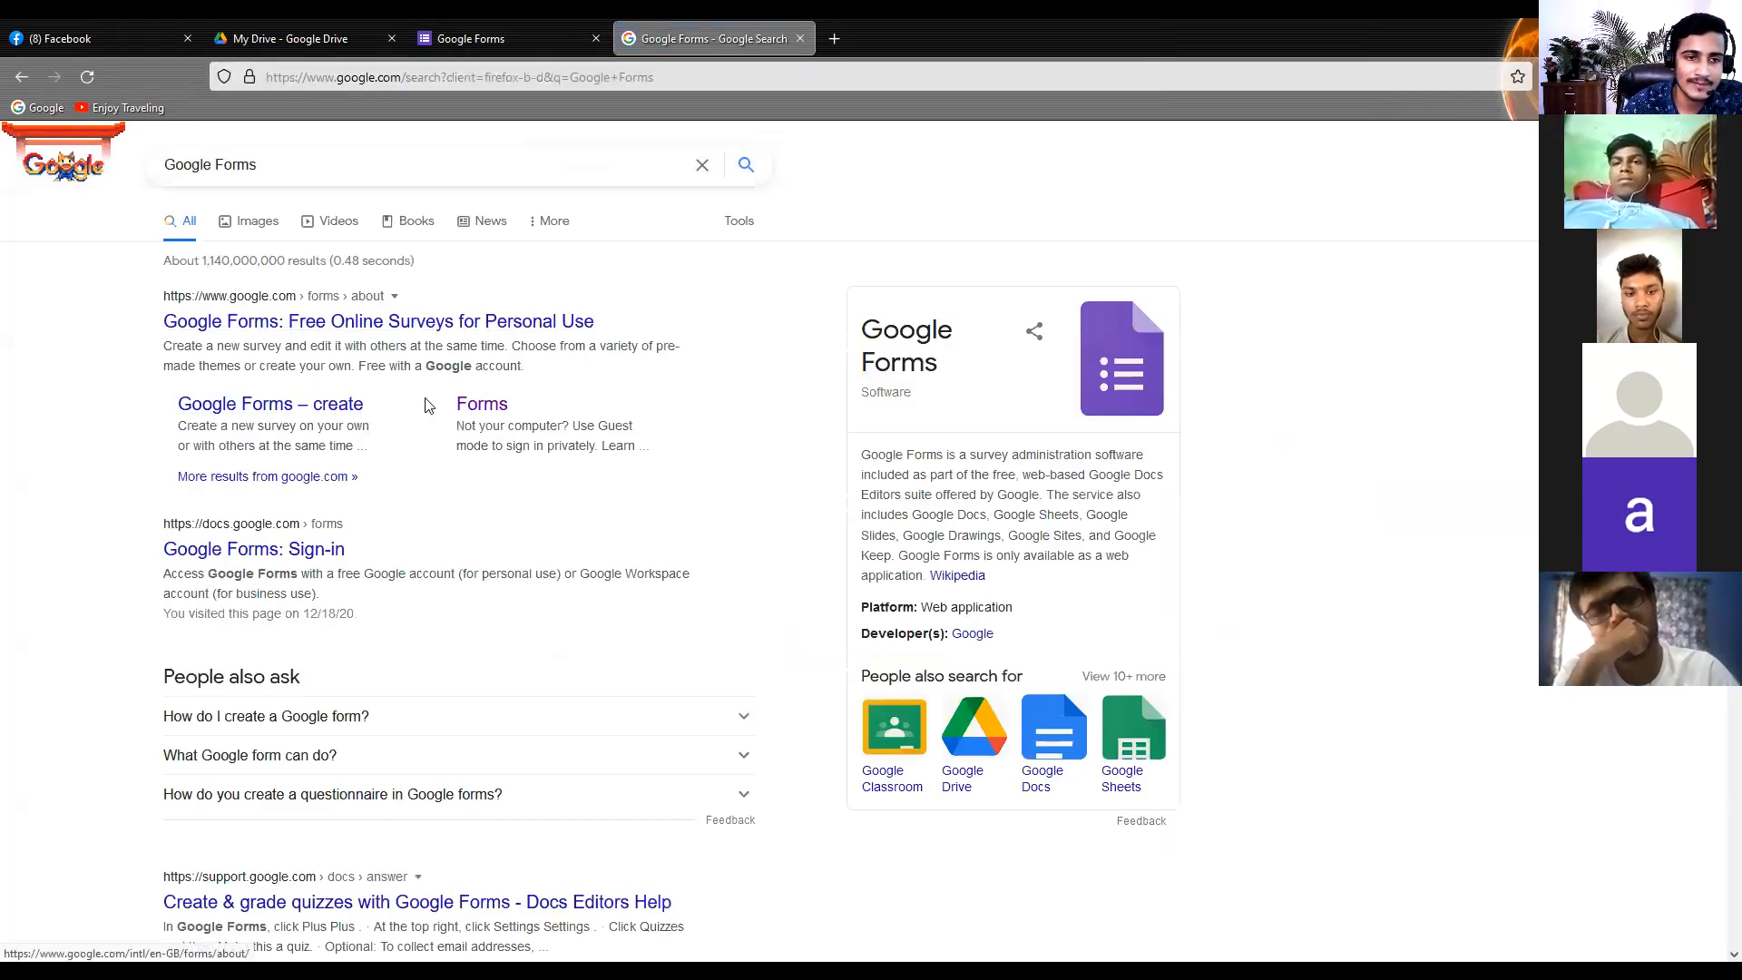
left_click(272, 405)
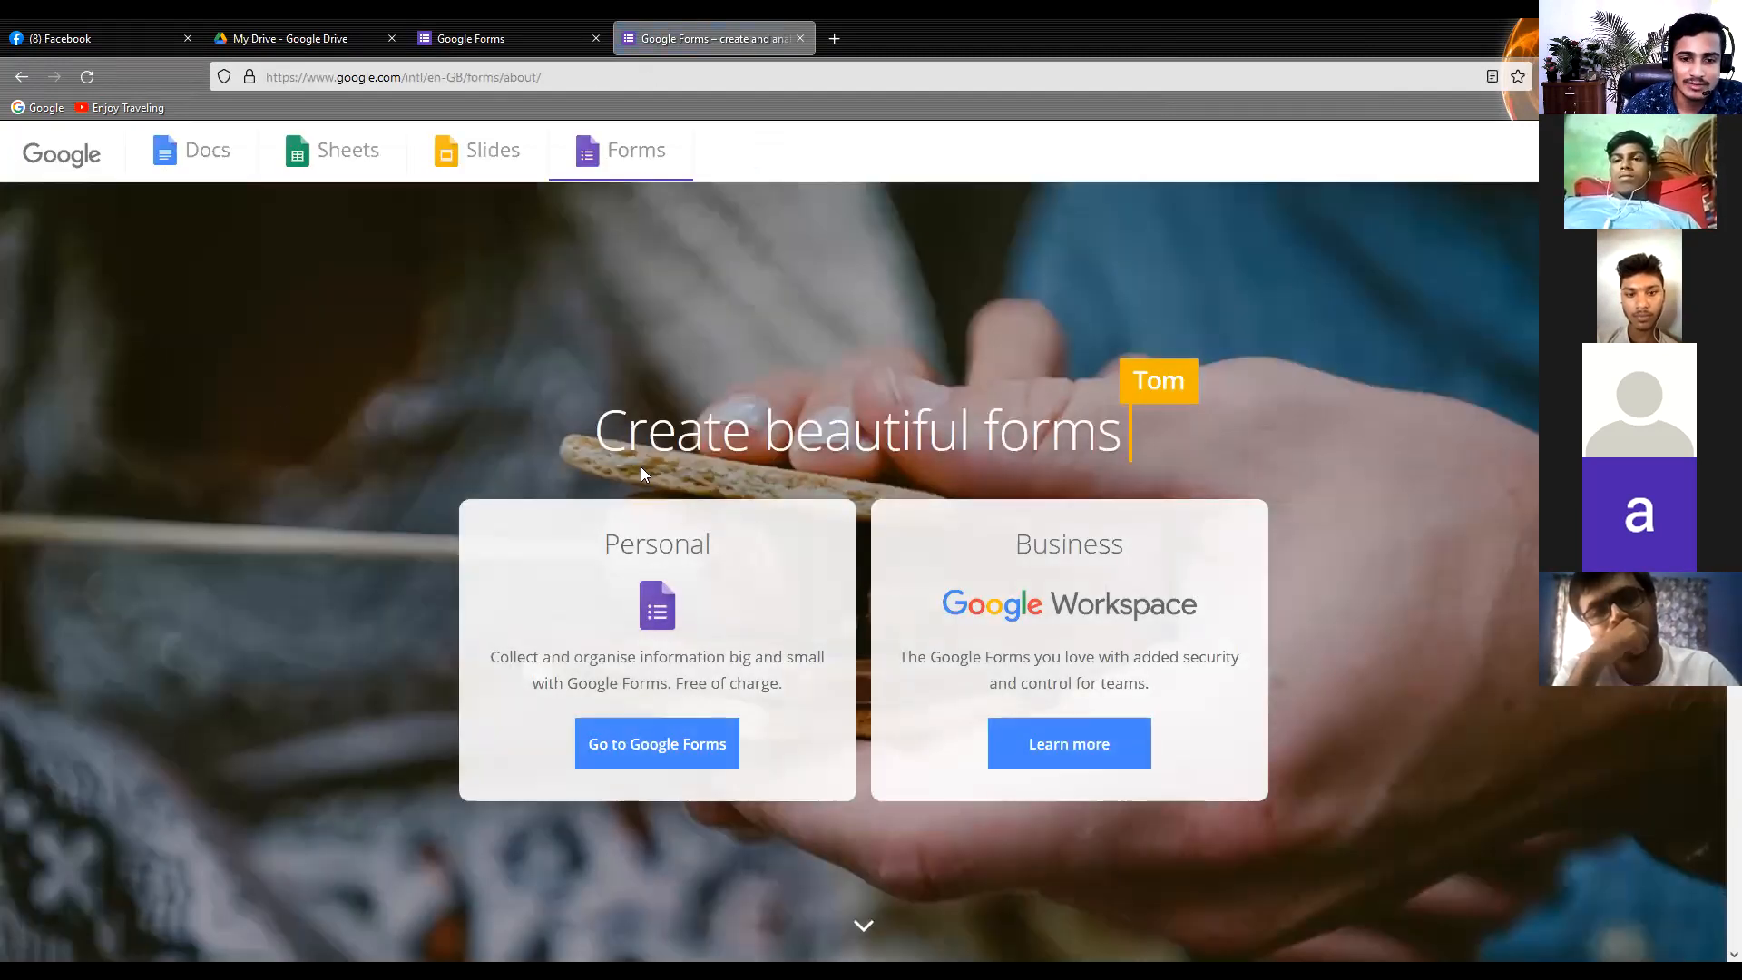
left_click(647, 753)
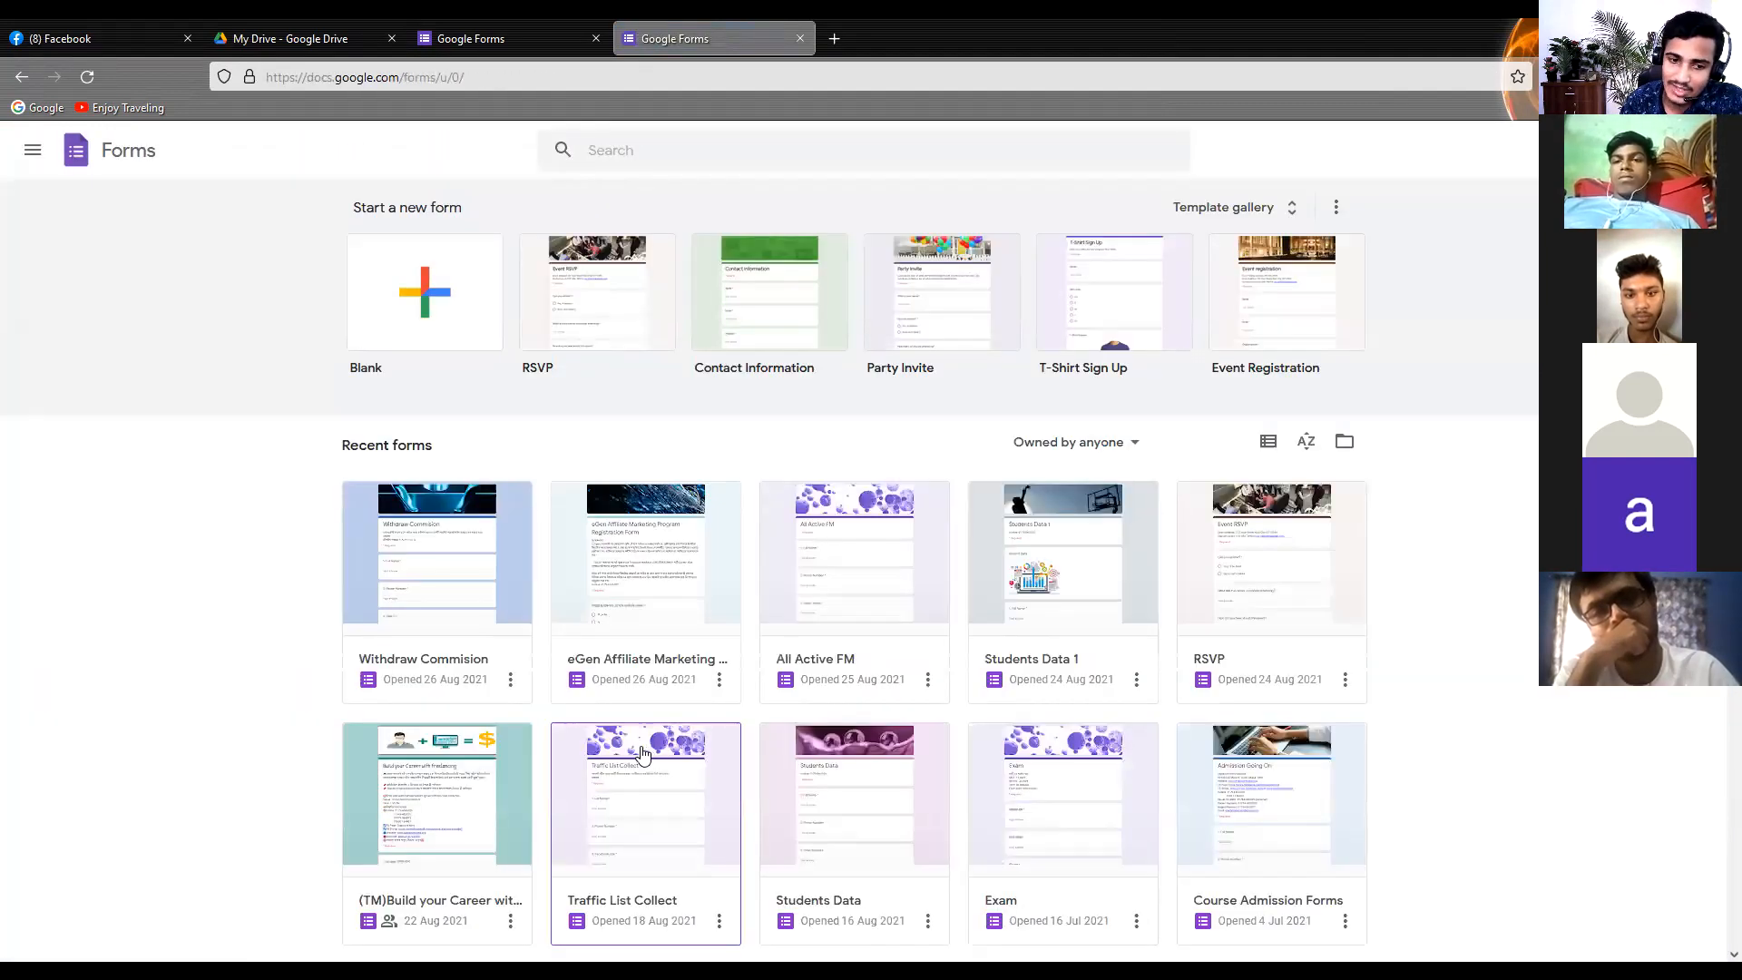
Compare the open Google Drive and Google Forms pages, open another empty tab and return to the first Google Forms page
left_click(341, 28)
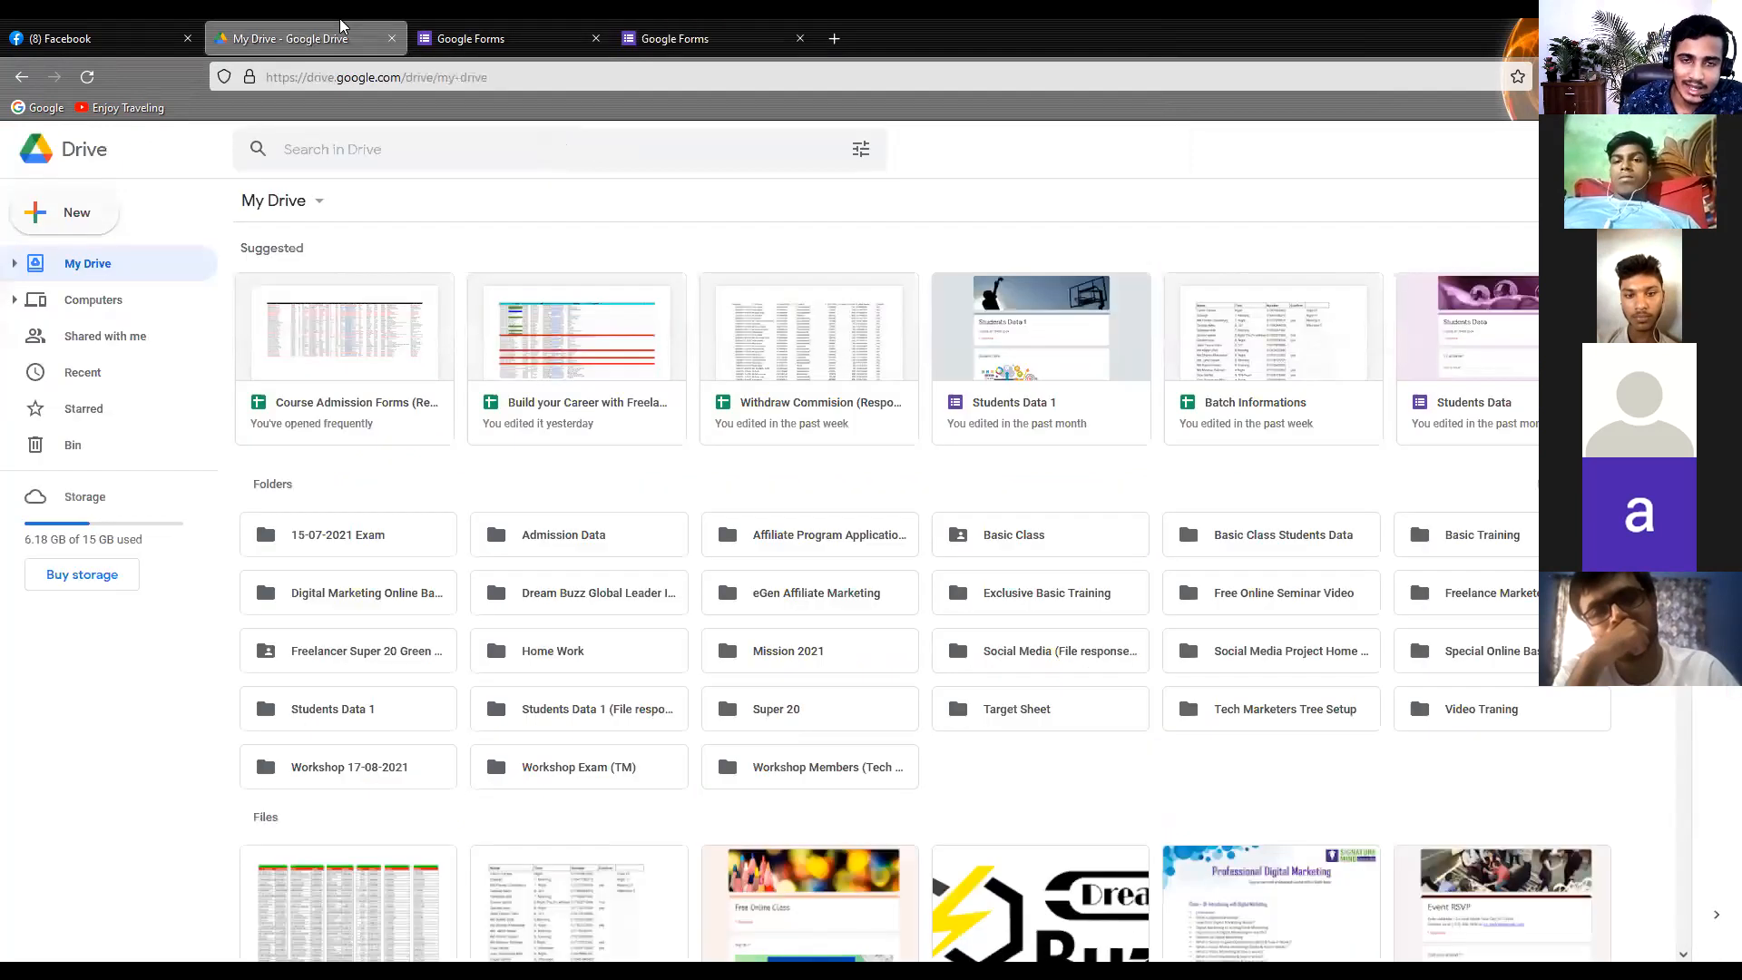
left_click(724, 23)
left_click(422, 23)
left_click(353, 25)
left_click(489, 23)
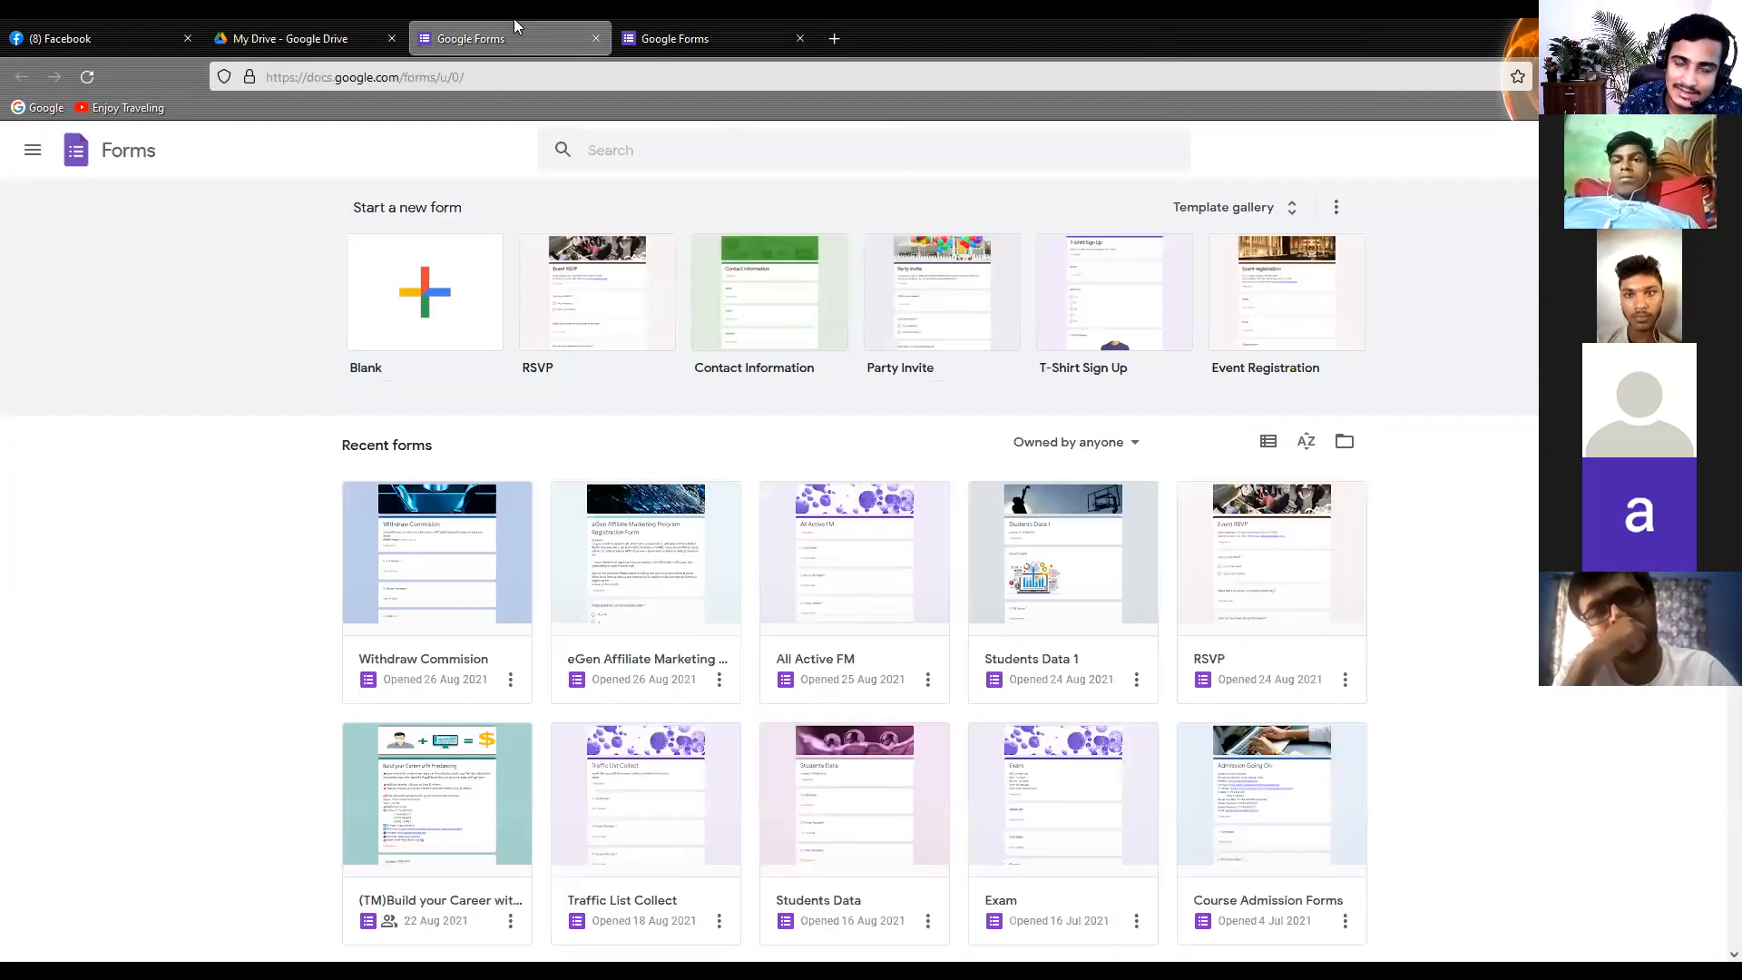
key("ctrl+t")
left_click(490, 29)
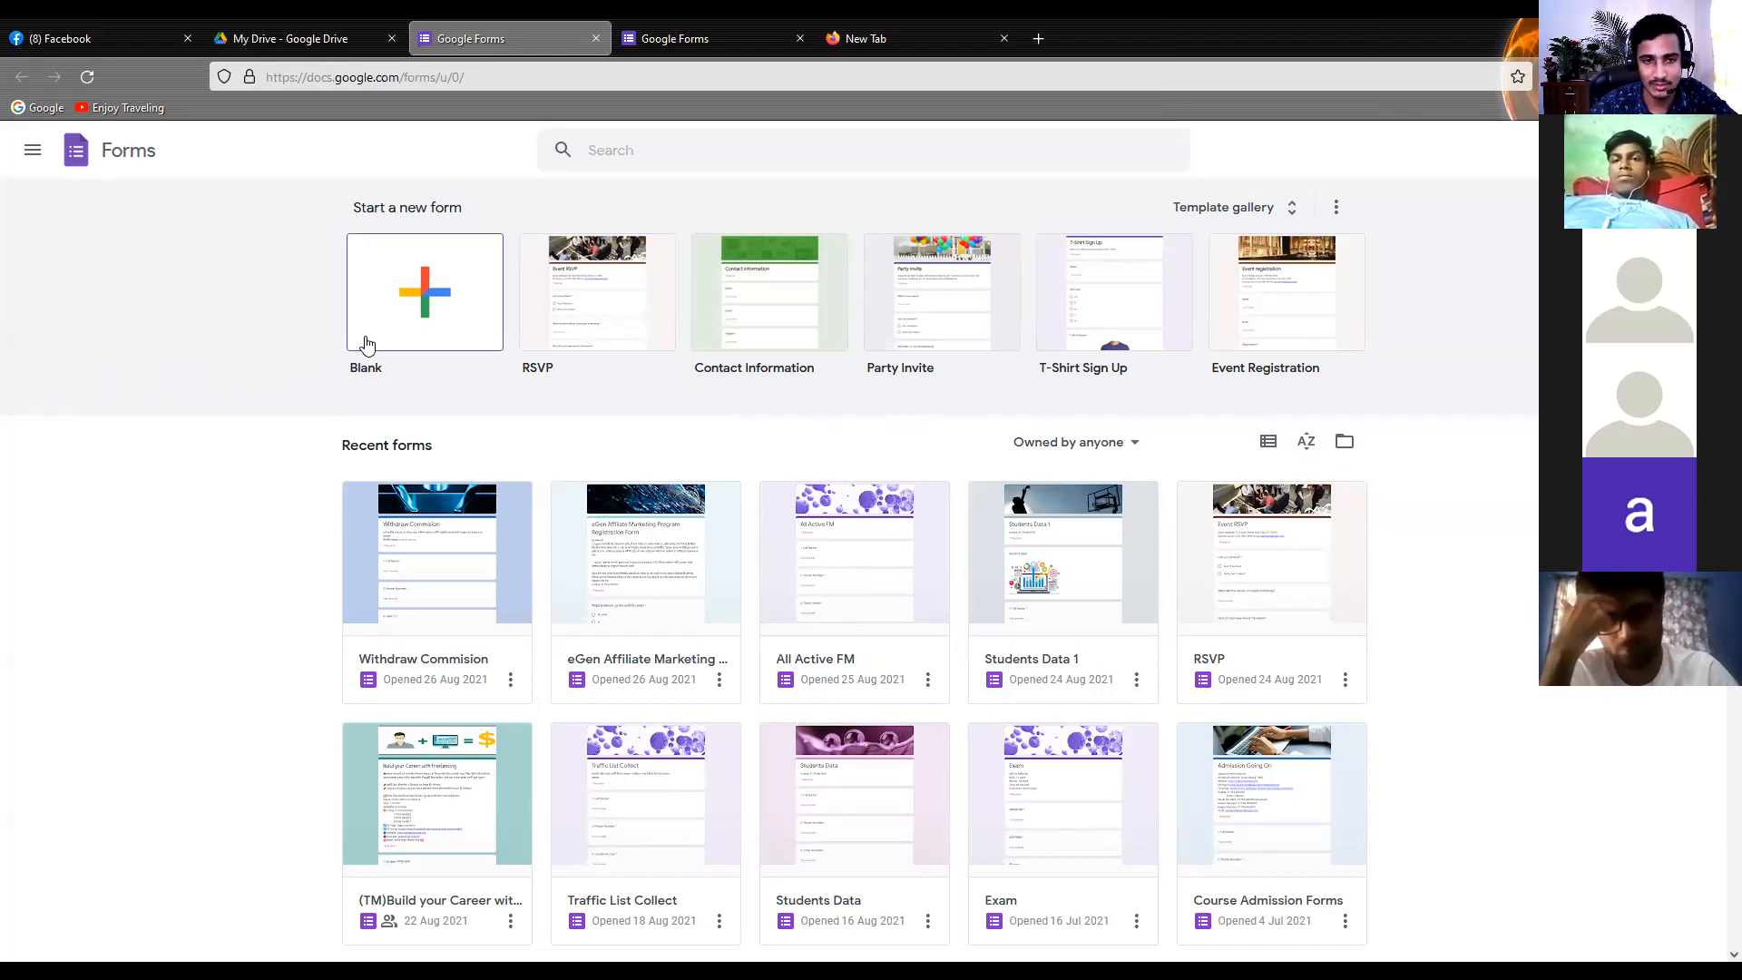
Create a blank form and title it "Students Data Collect"
left_click(451, 325)
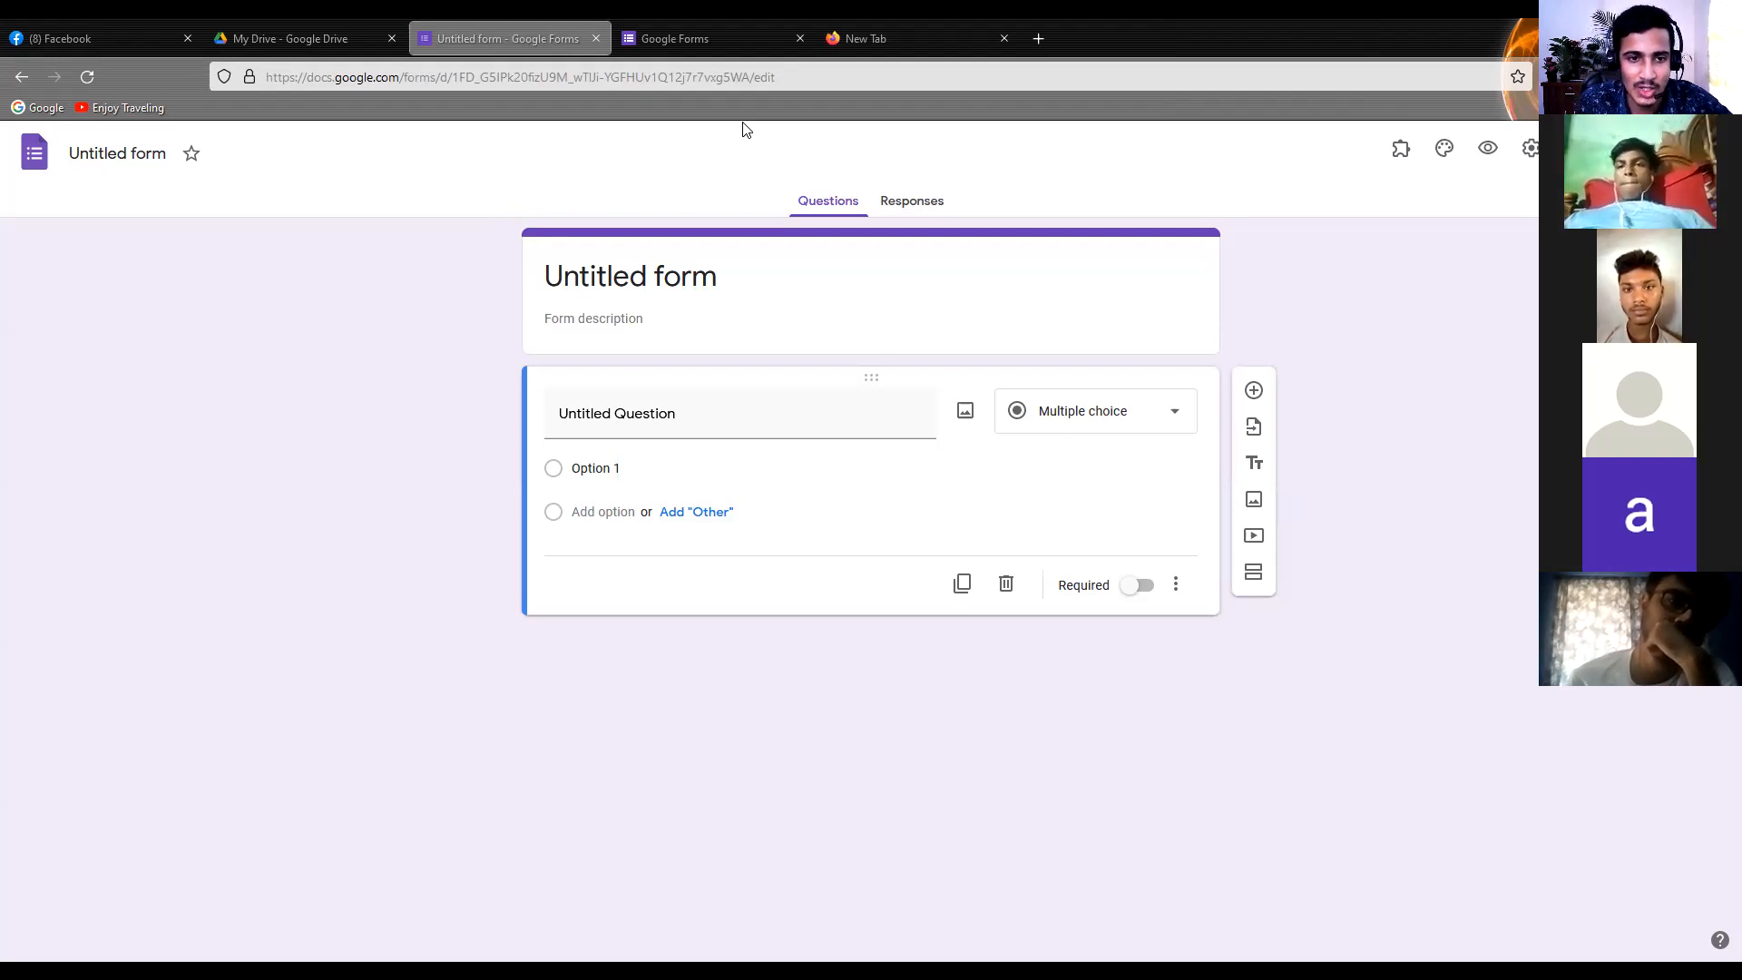
left_click(570, 280)
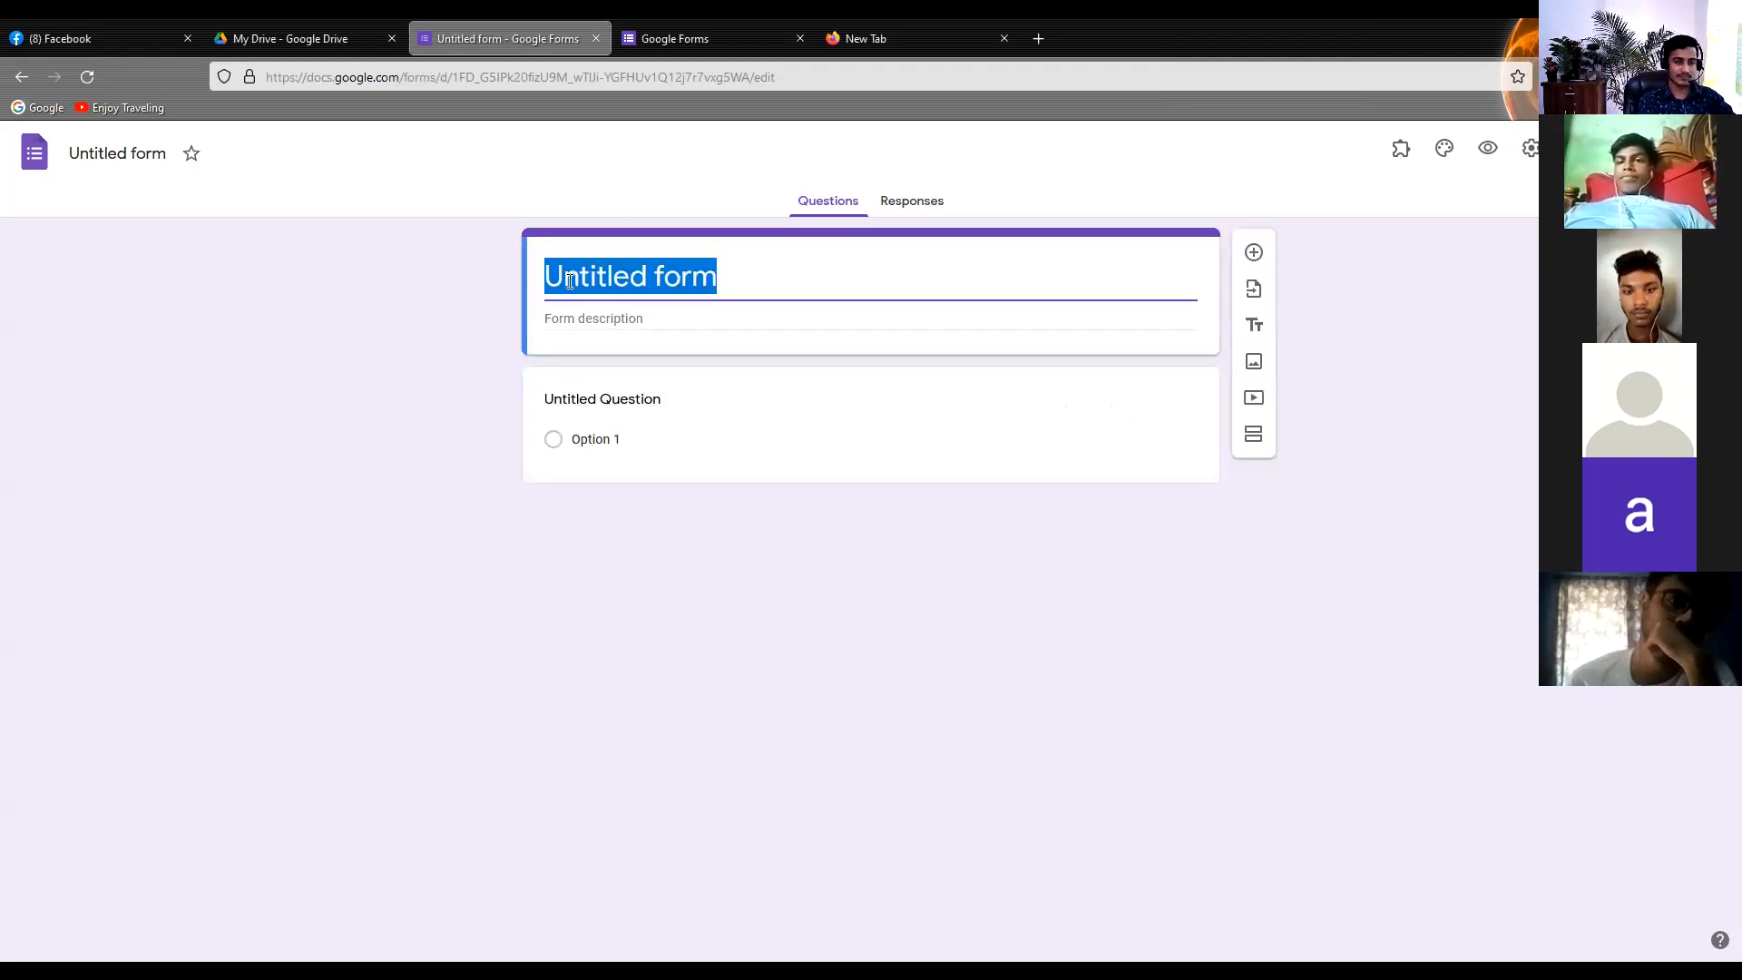
type("Students")
key("BackSpace")
type("s Data Collect")
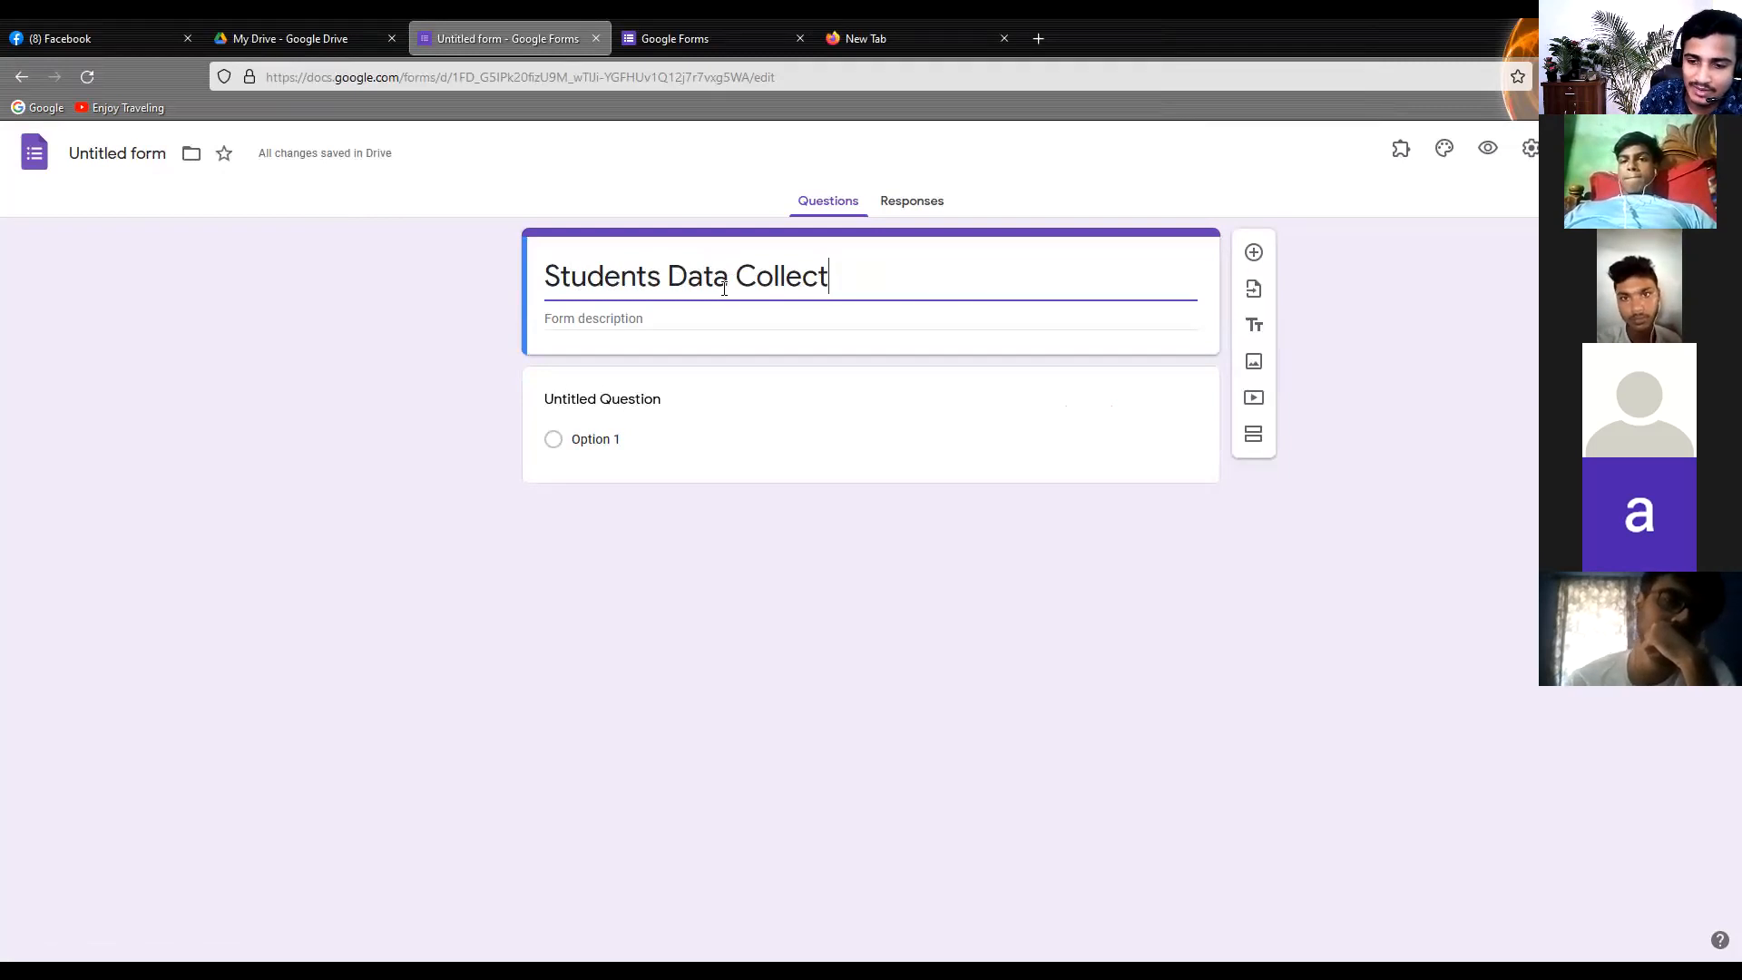
Rename the untitled form file as "Students Data Collect" to match the form's title
left_click(127, 152)
left_click(234, 212)
left_click(171, 154)
left_click(172, 154)
left_click(173, 231)
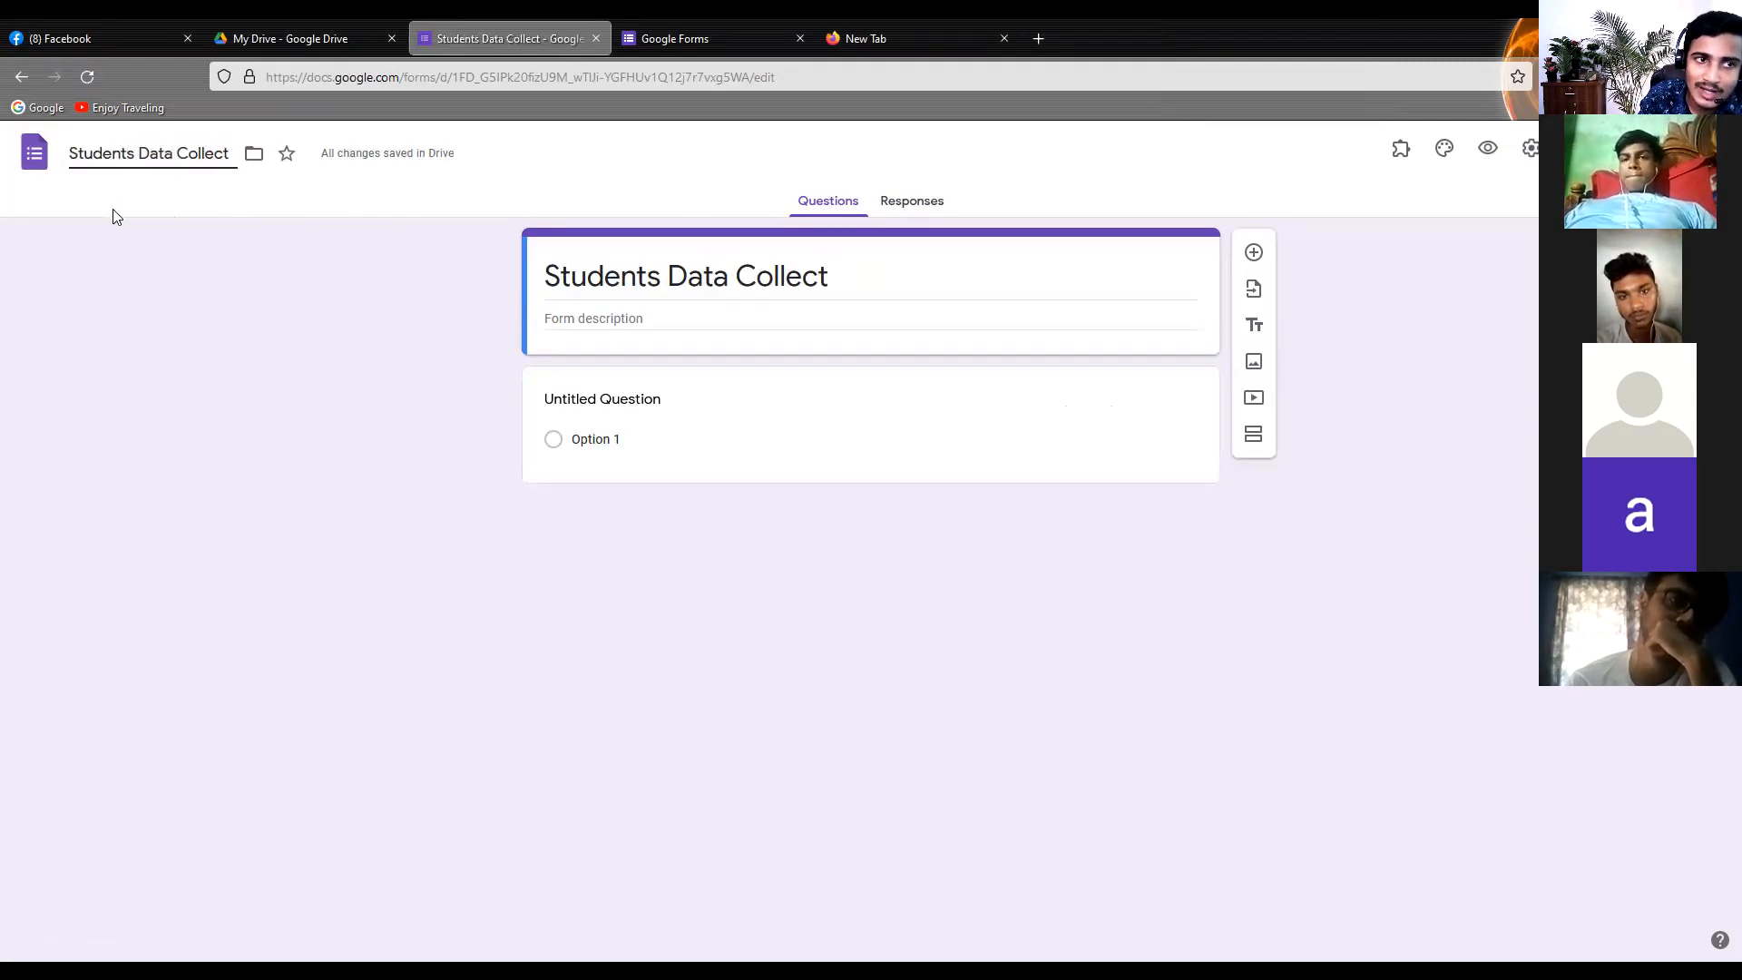
Enter "Hotline:" followed by the contact phone number as the form description
left_click(626, 322)
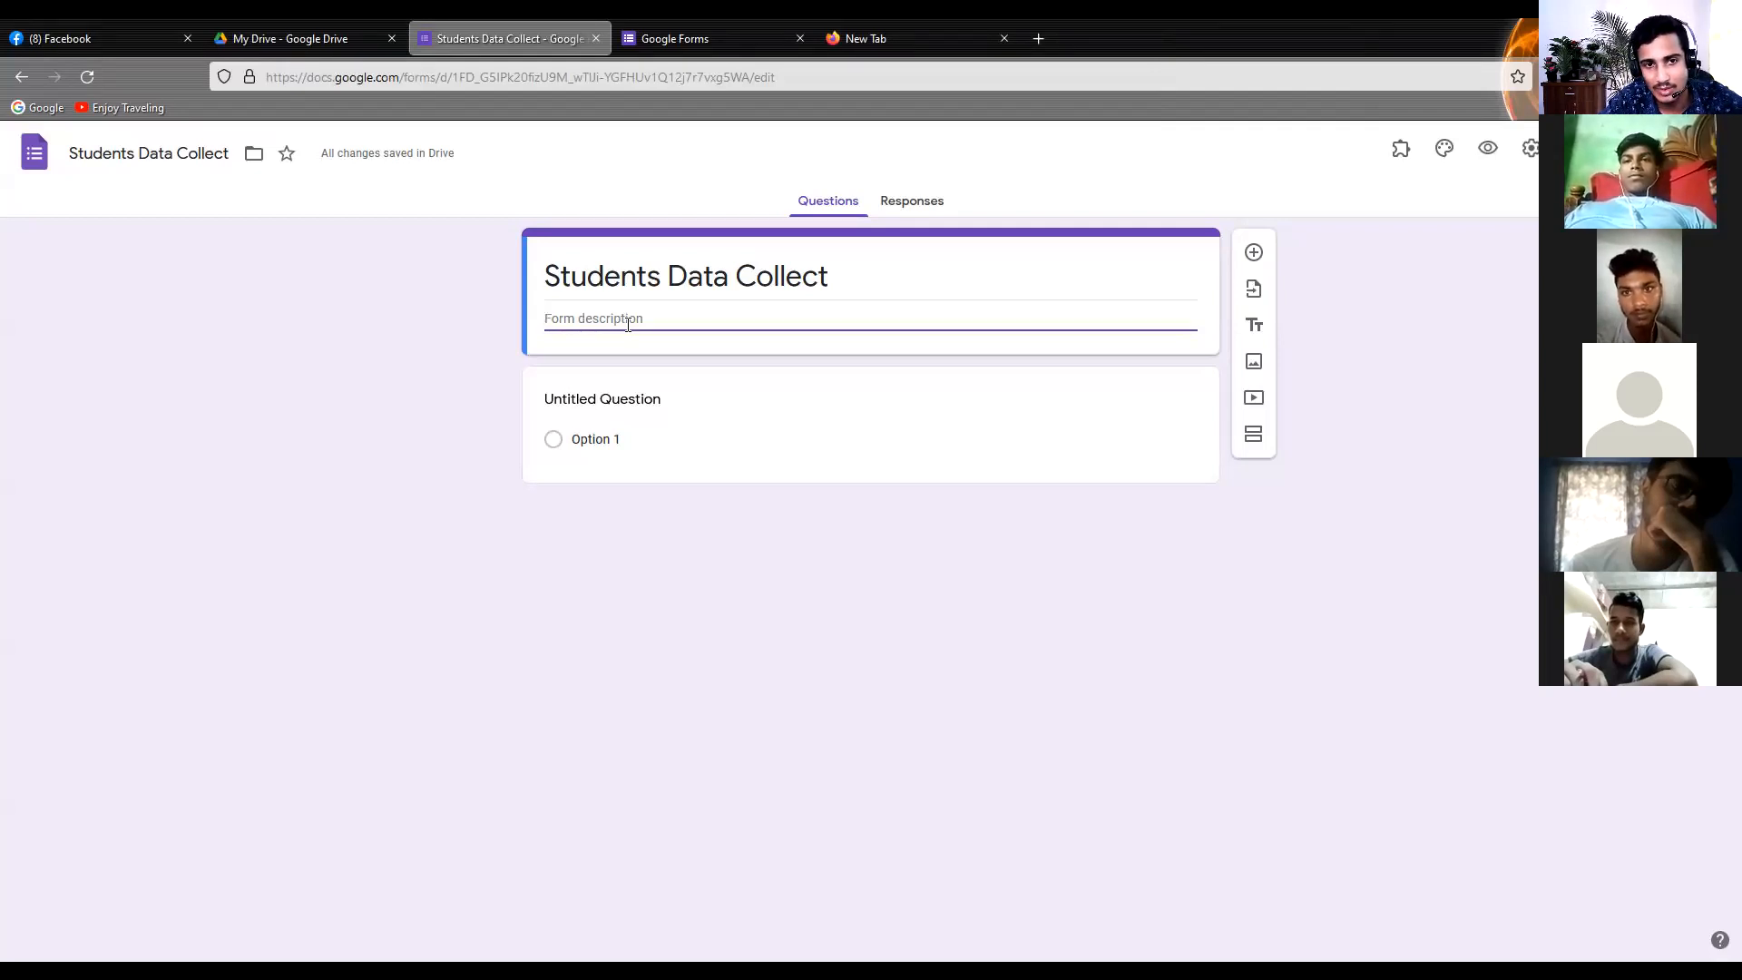
type("Ha")
key("BackSpace")
type("otline:")
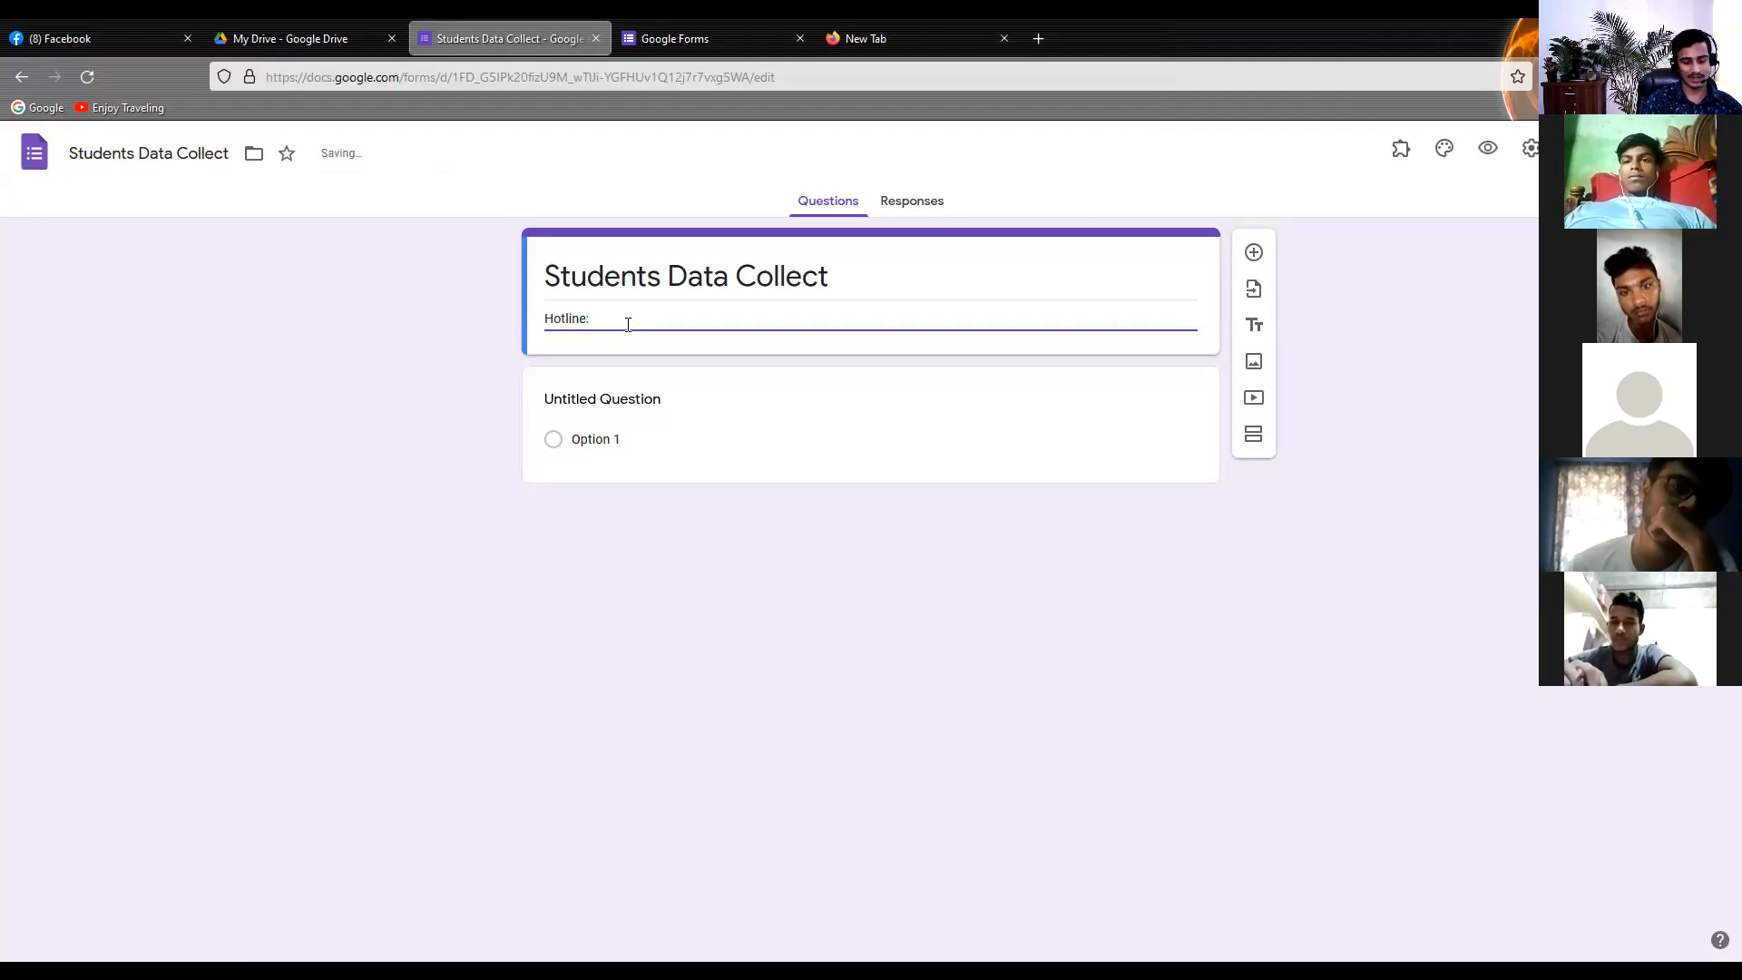
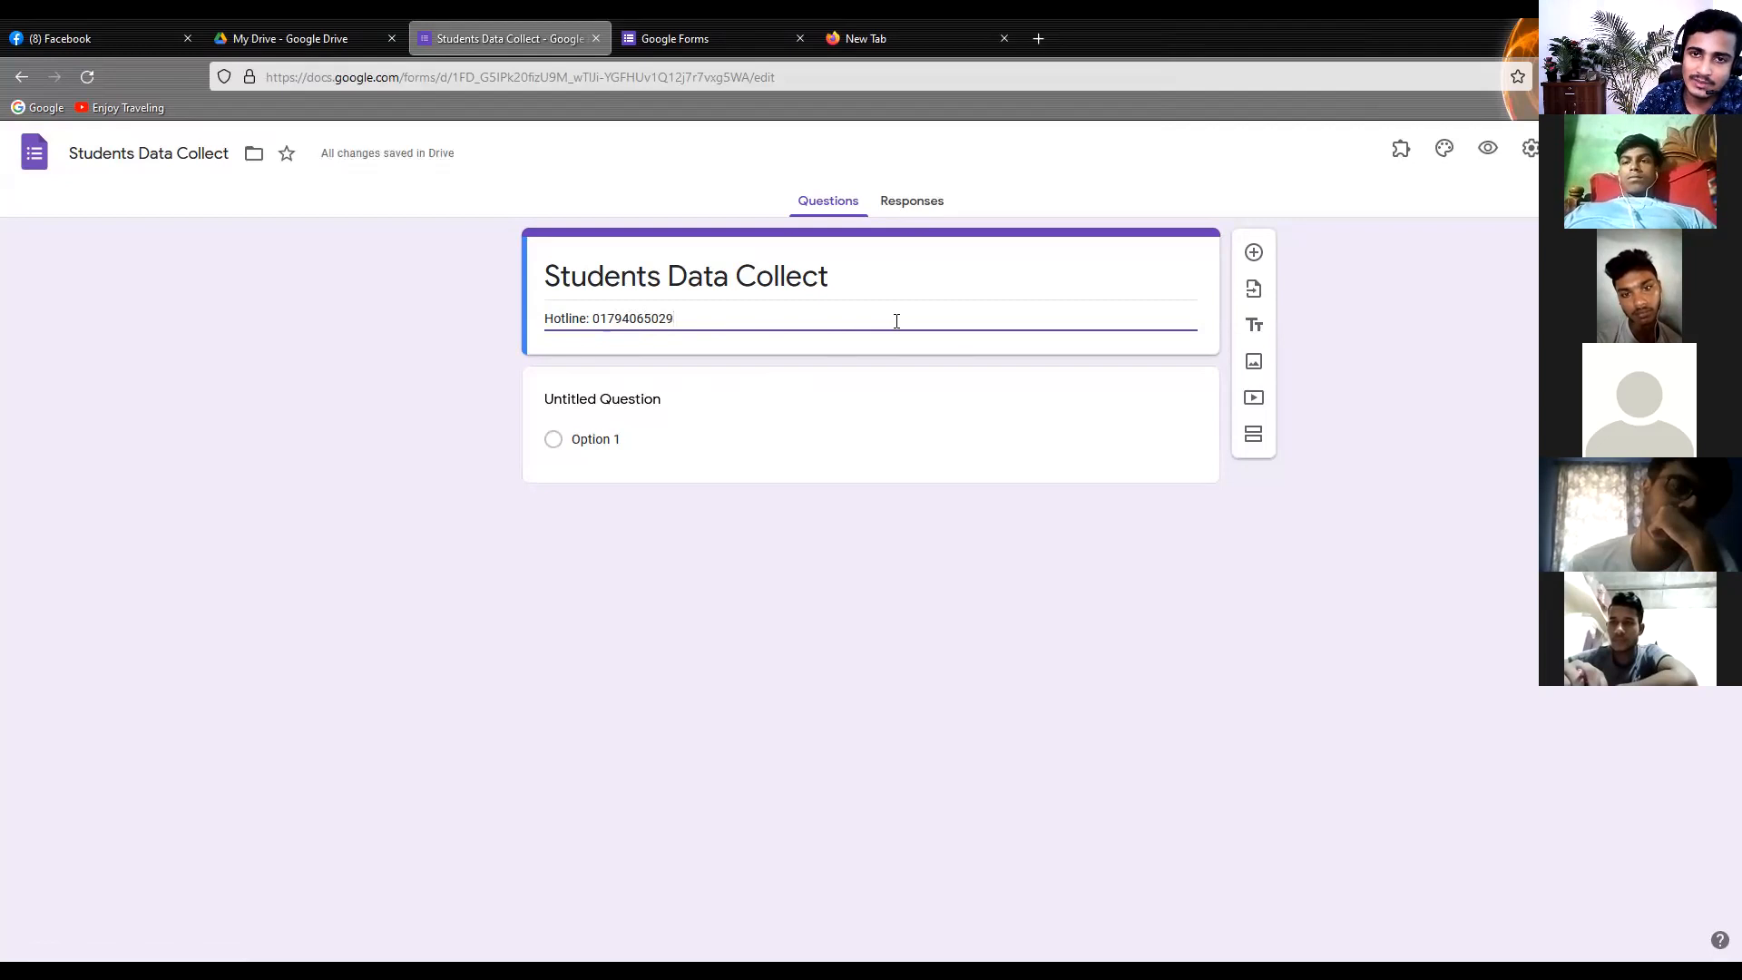
left_click(344, 352)
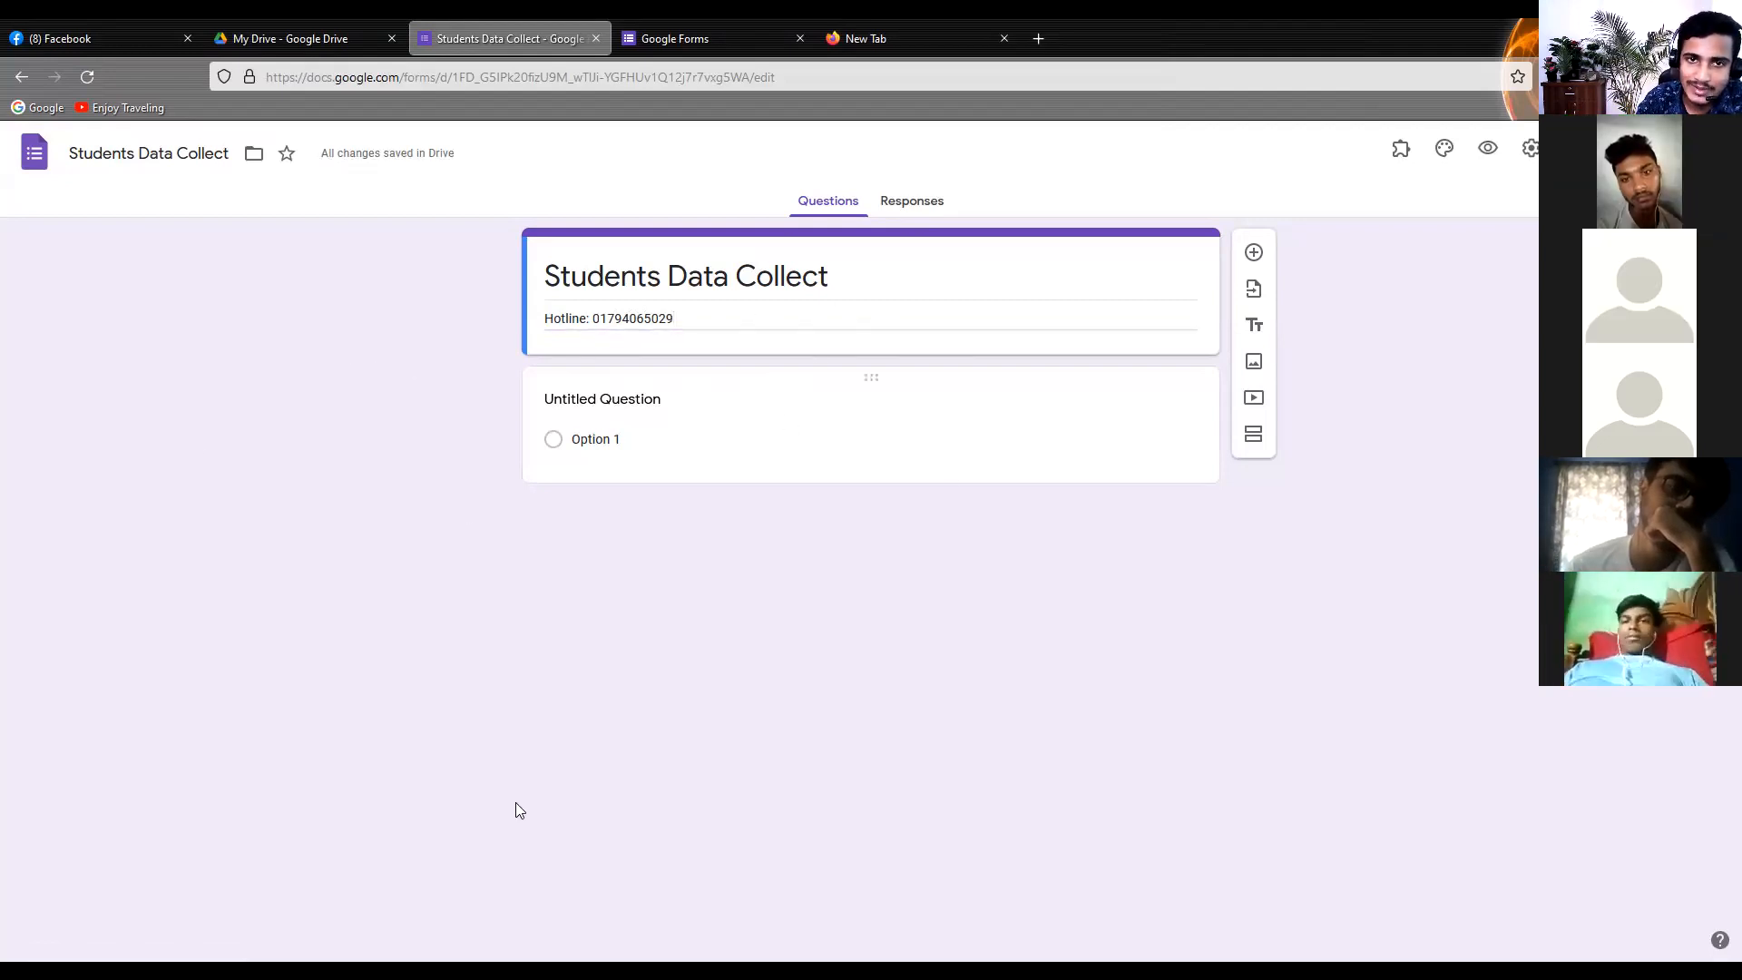
triple_click(762, 332)
left_click(506, 358)
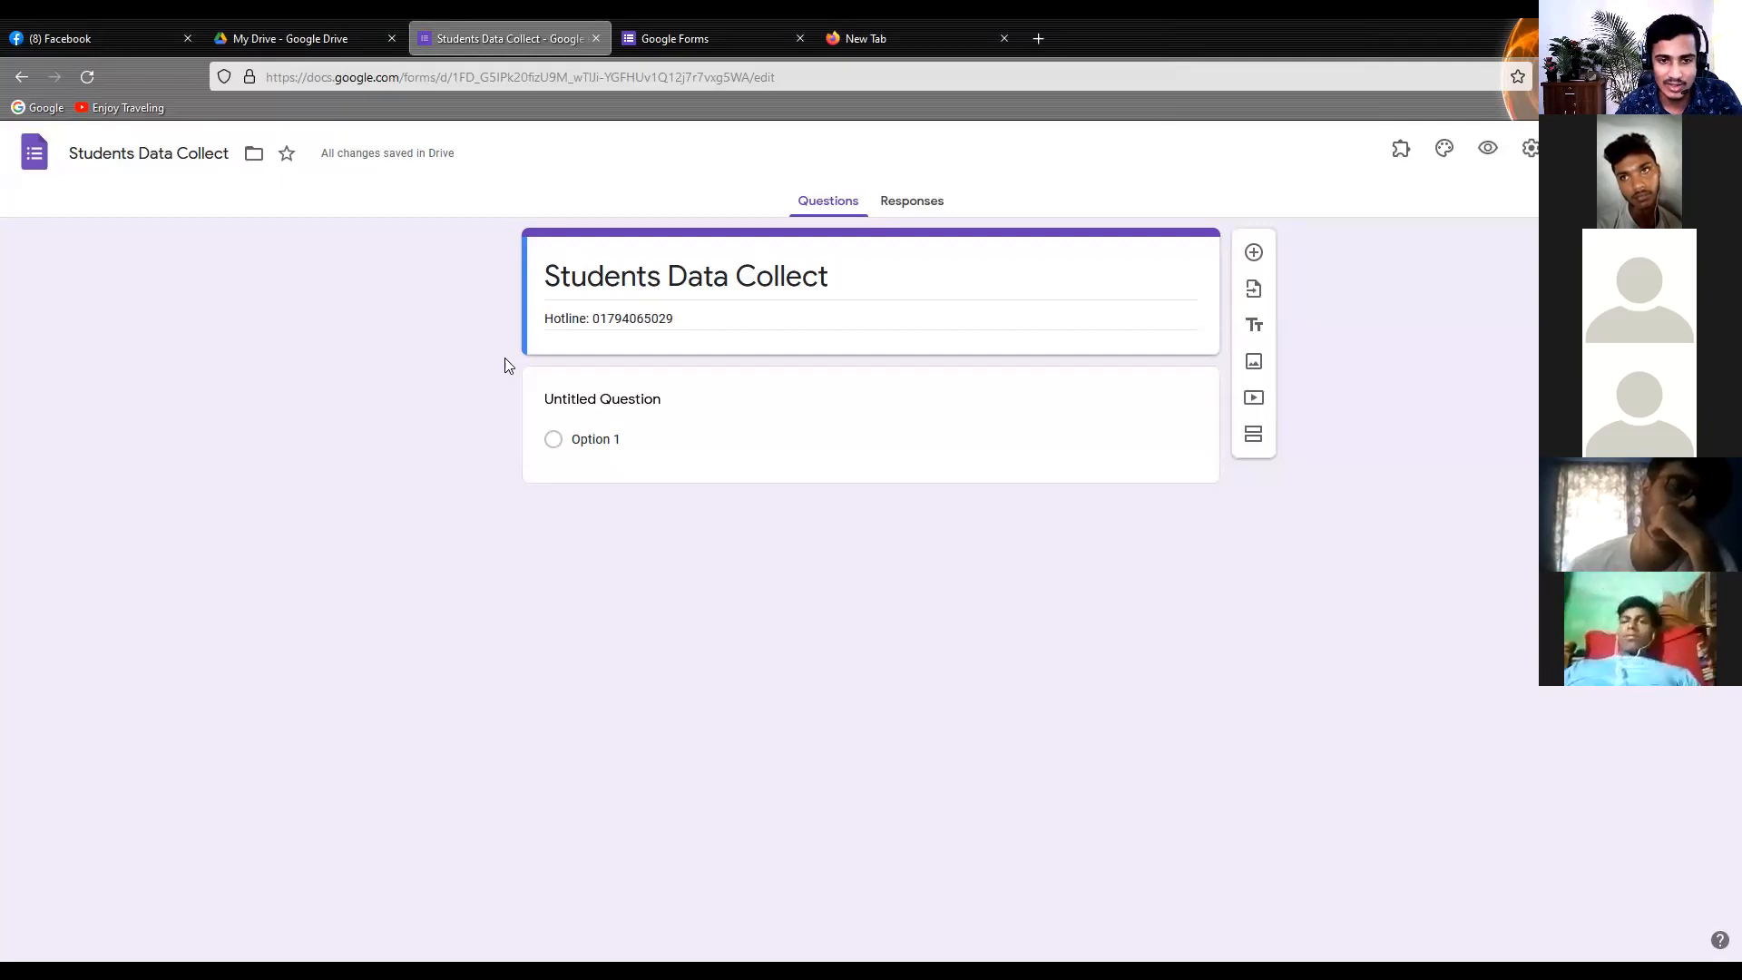
Title the first, untitled question "1. Full Name"
left_click(627, 402)
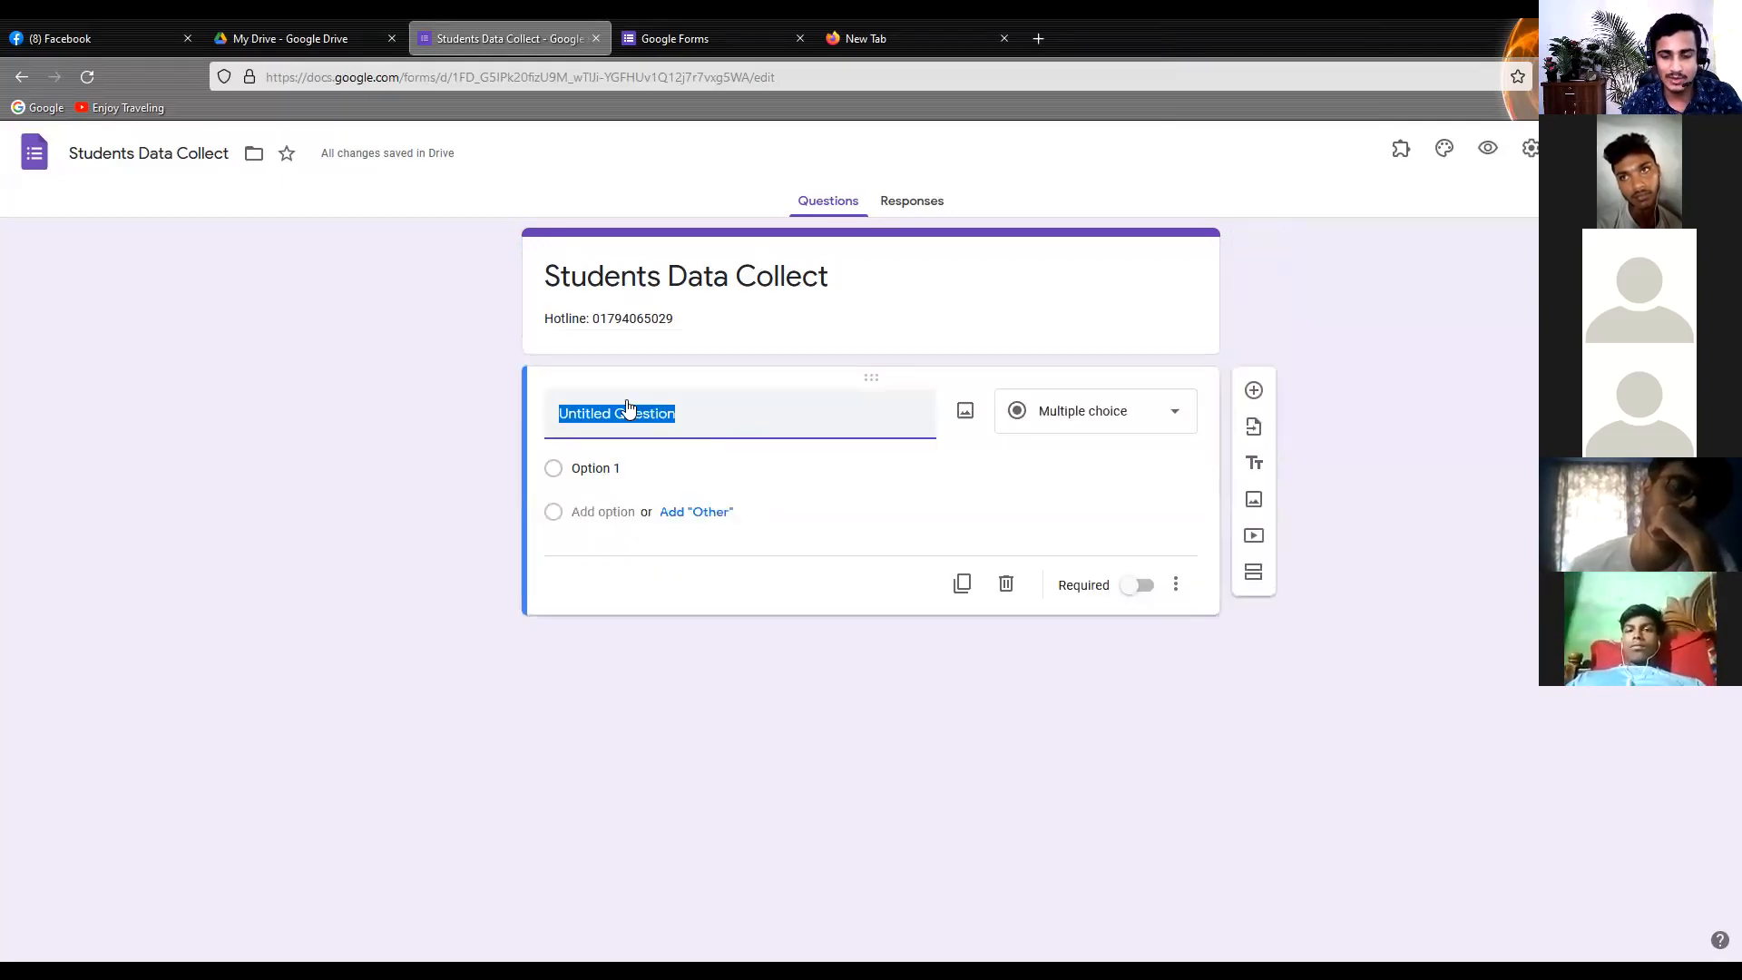
type("1.")
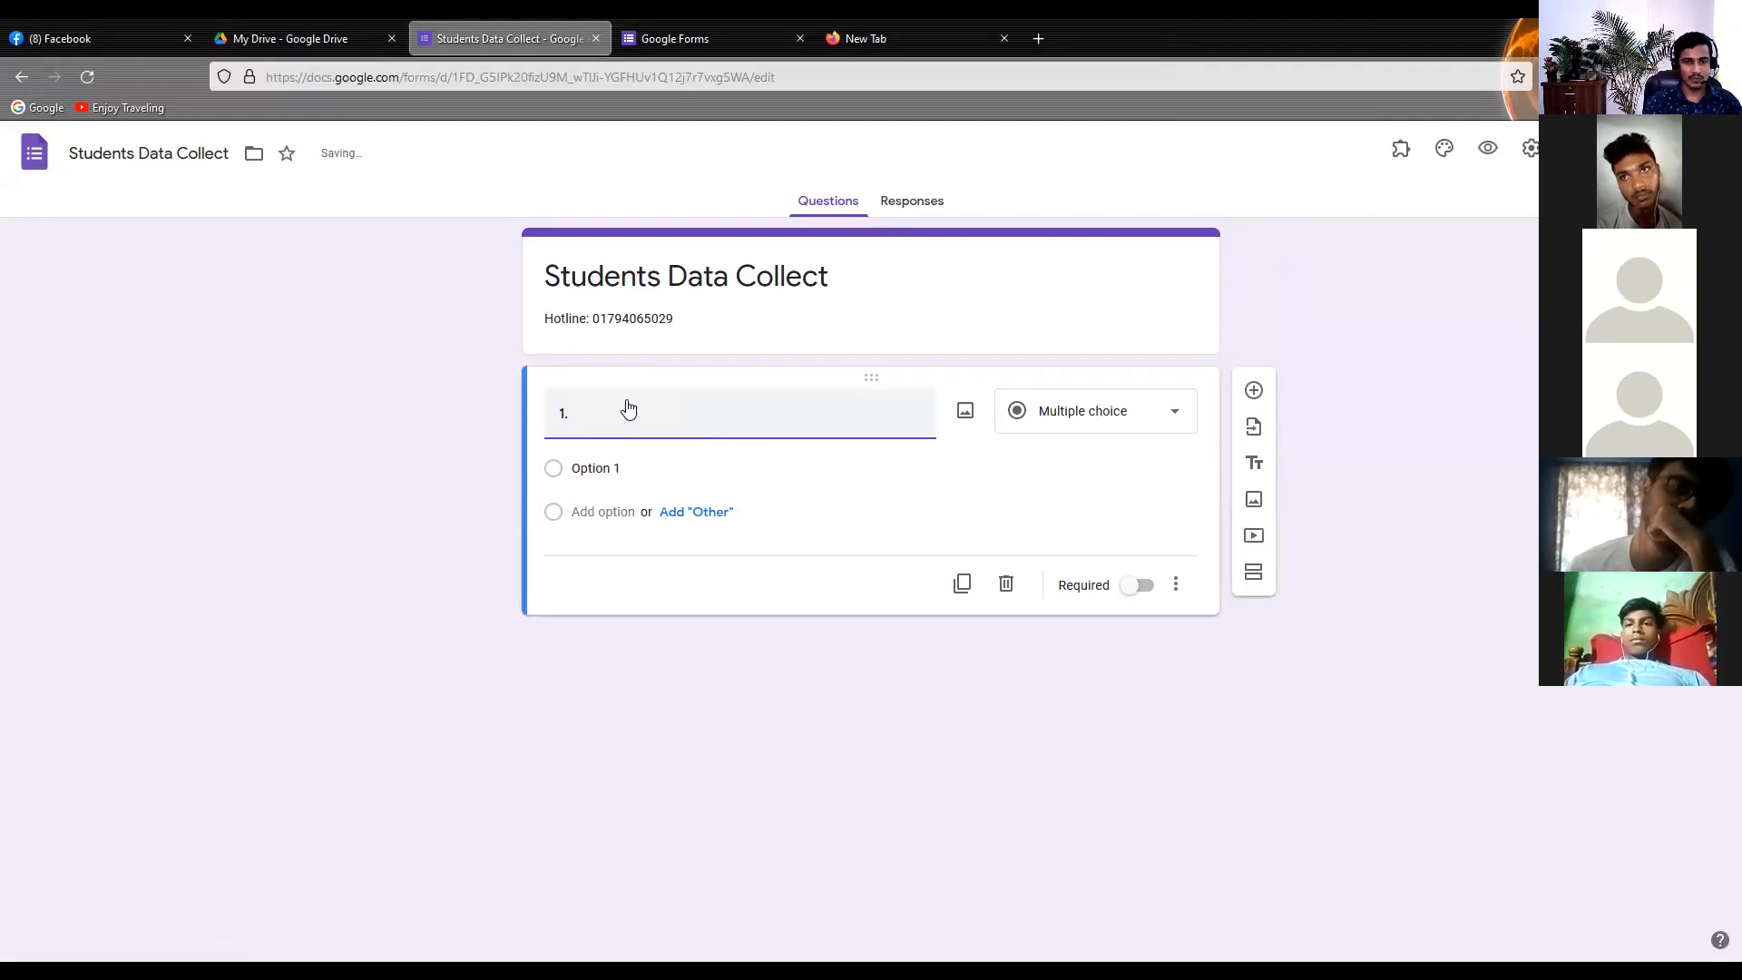
type("Full Nam")
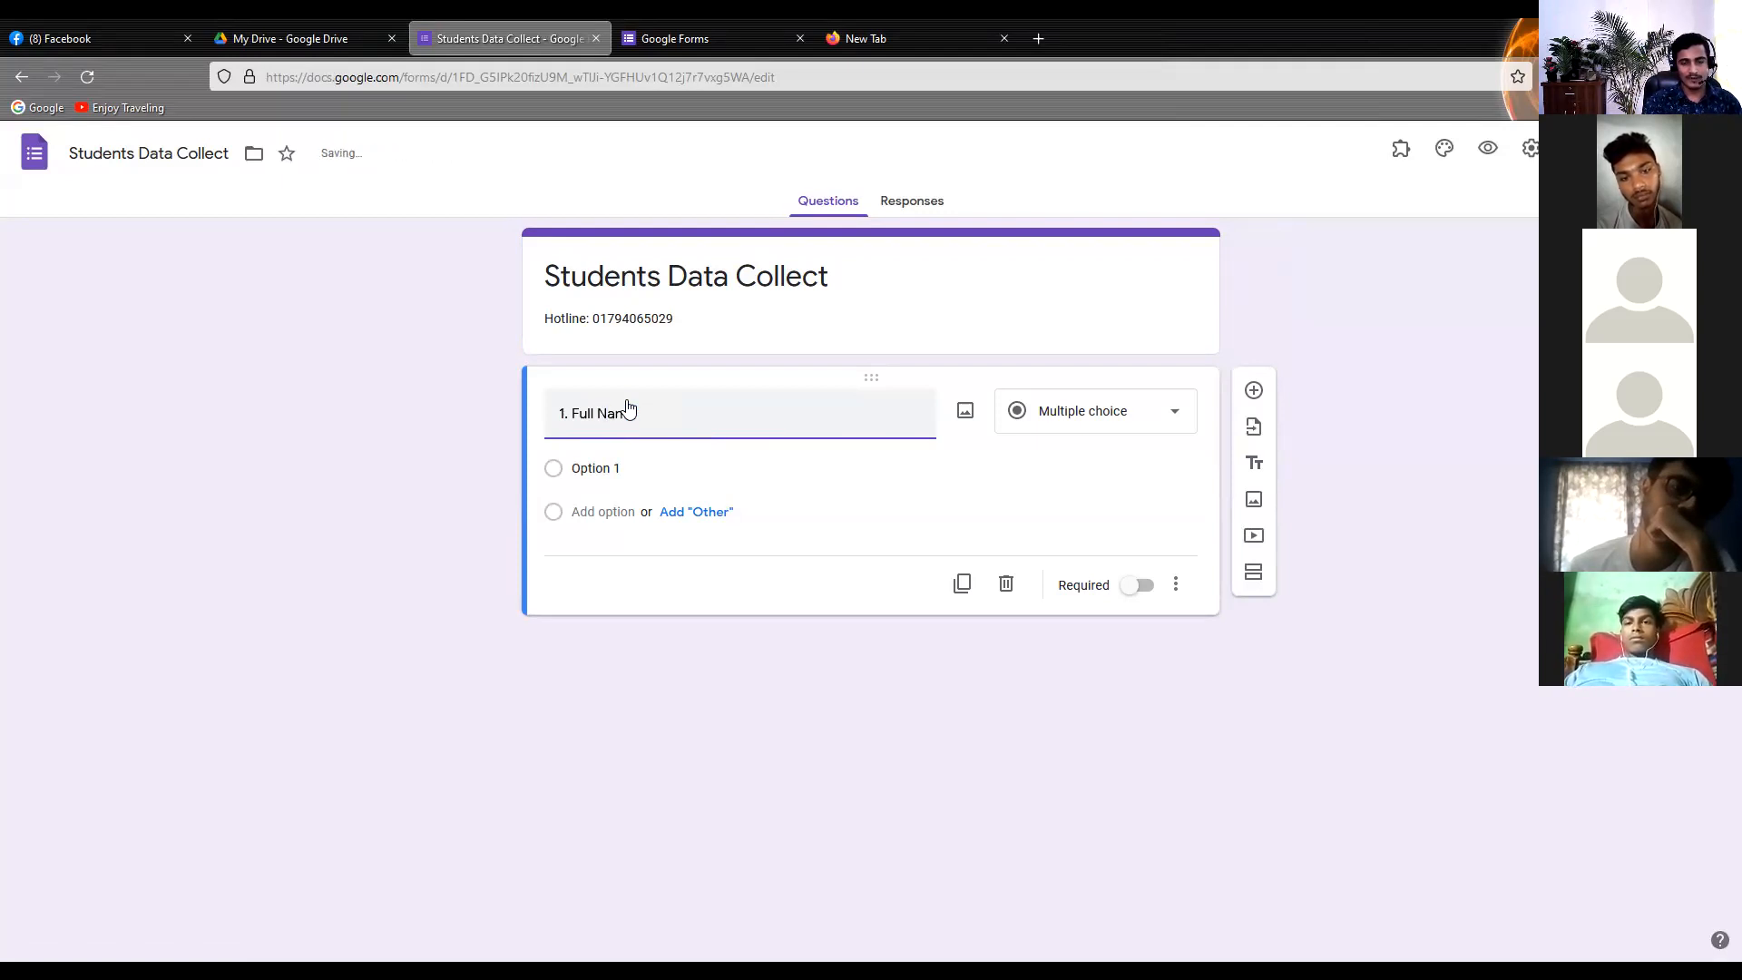
type("e")
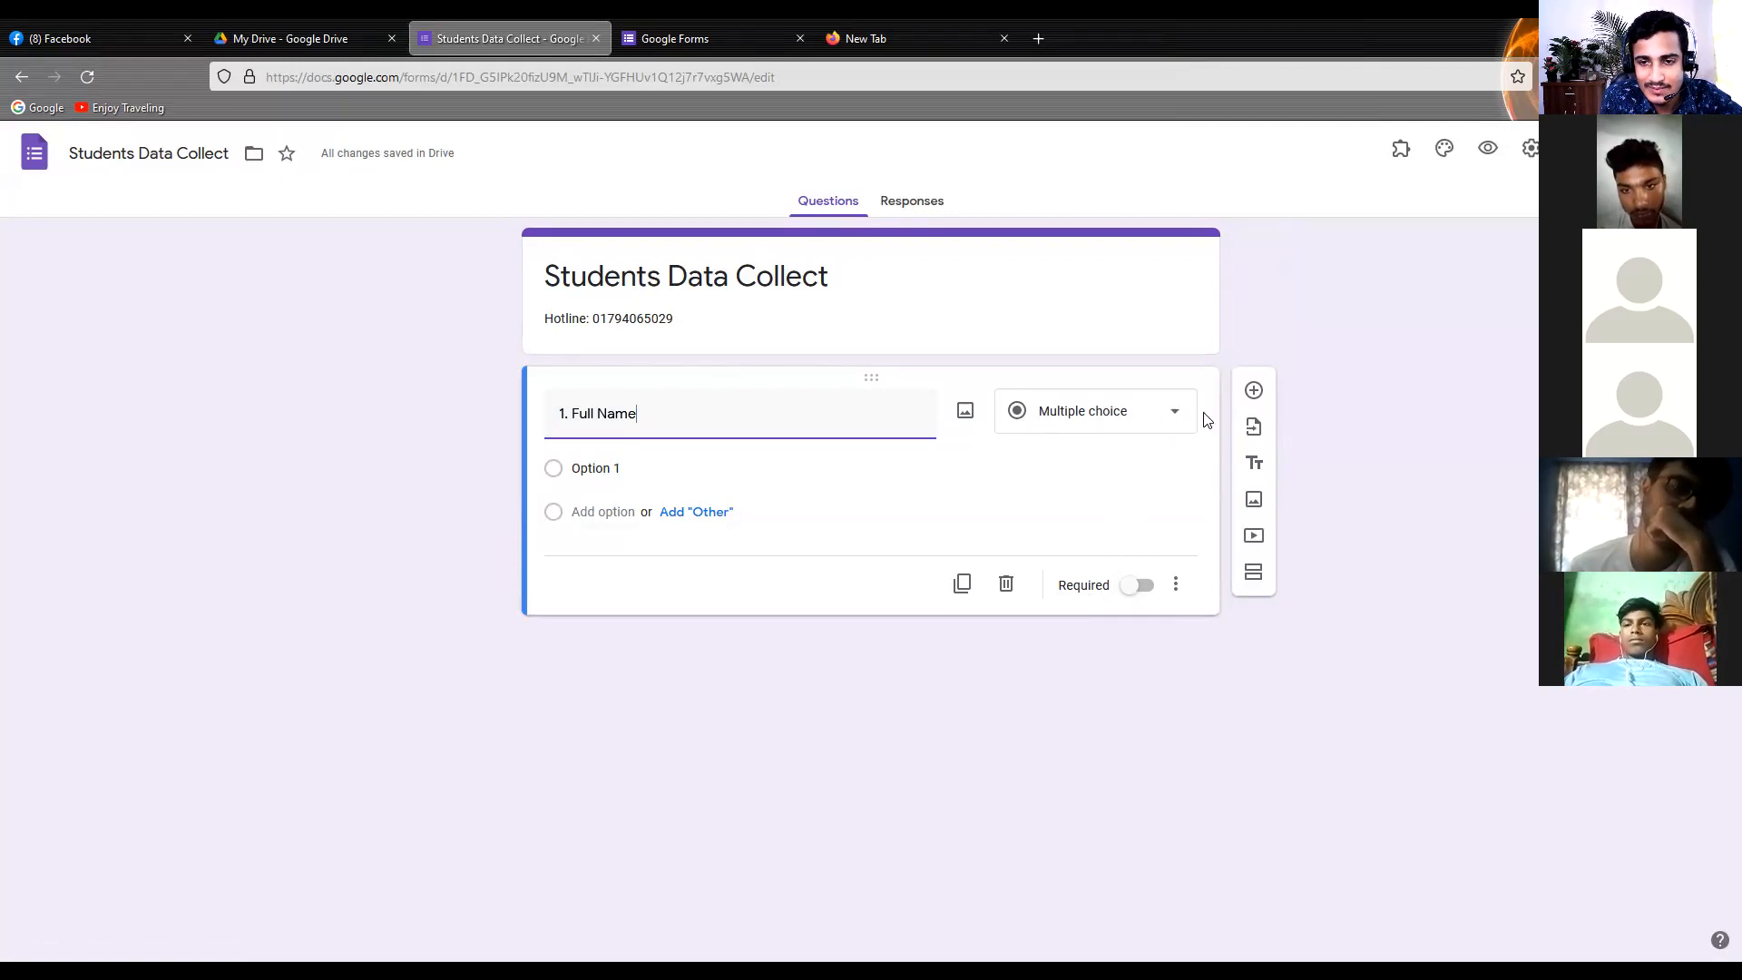
Examine the available answer types and the additional options of the Full Name question without changing them
left_click(1174, 437)
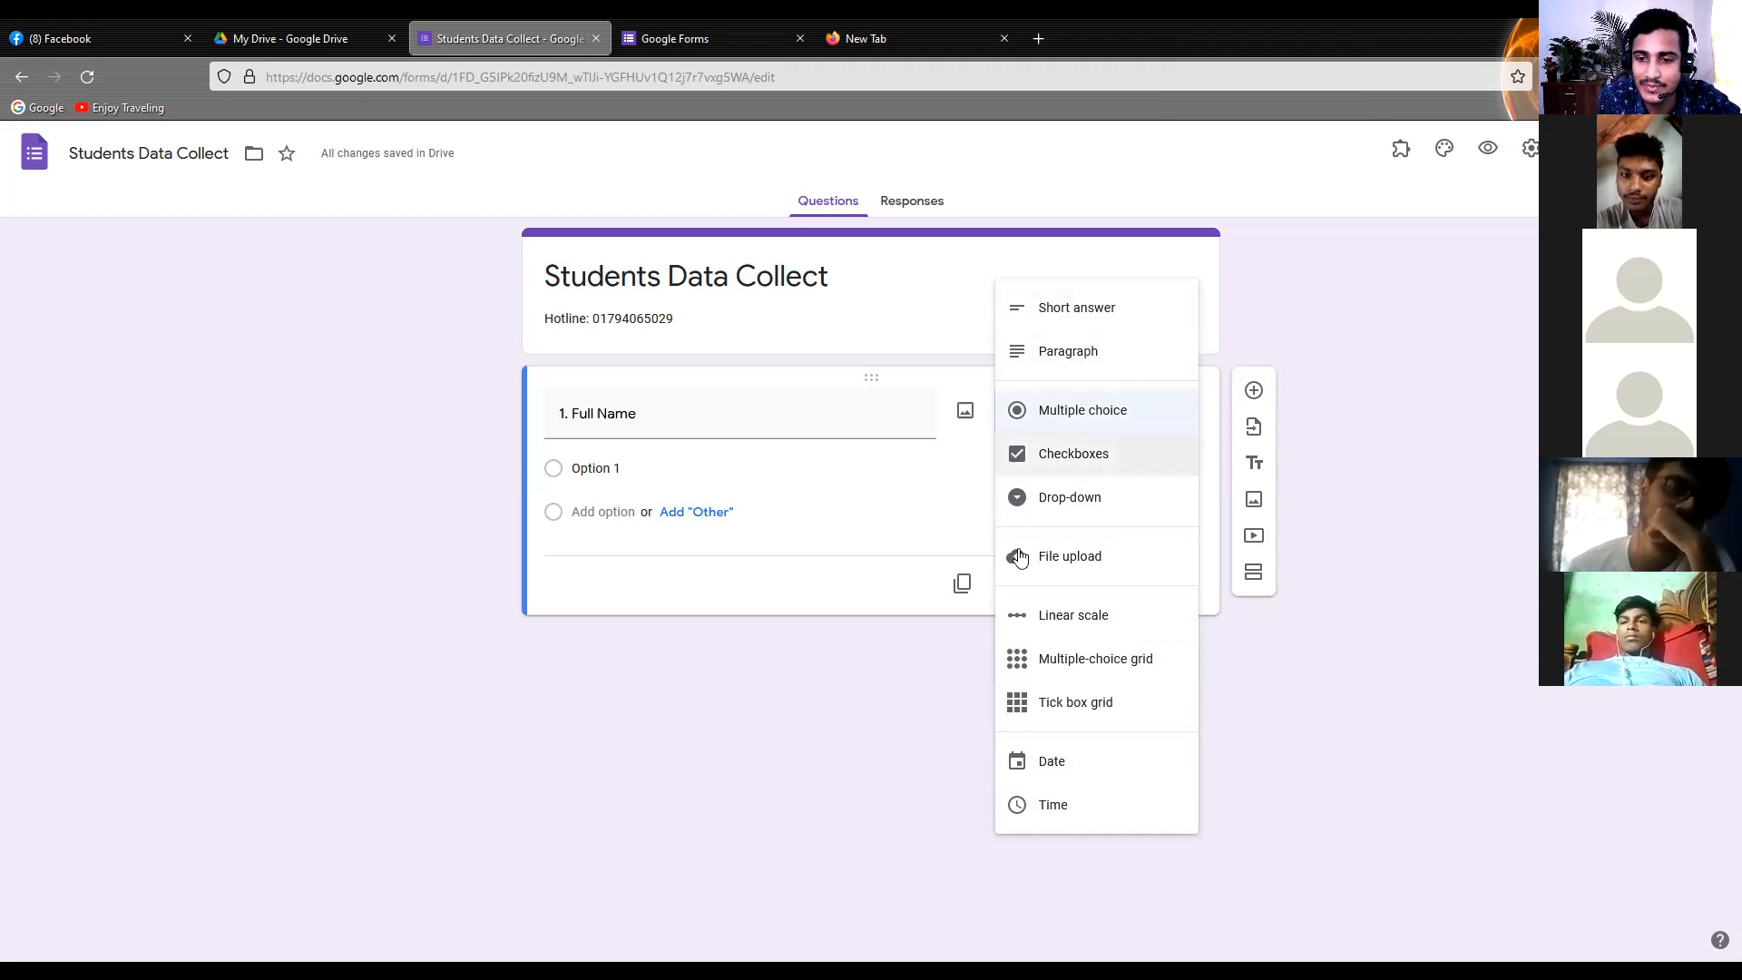
left_click(1321, 715)
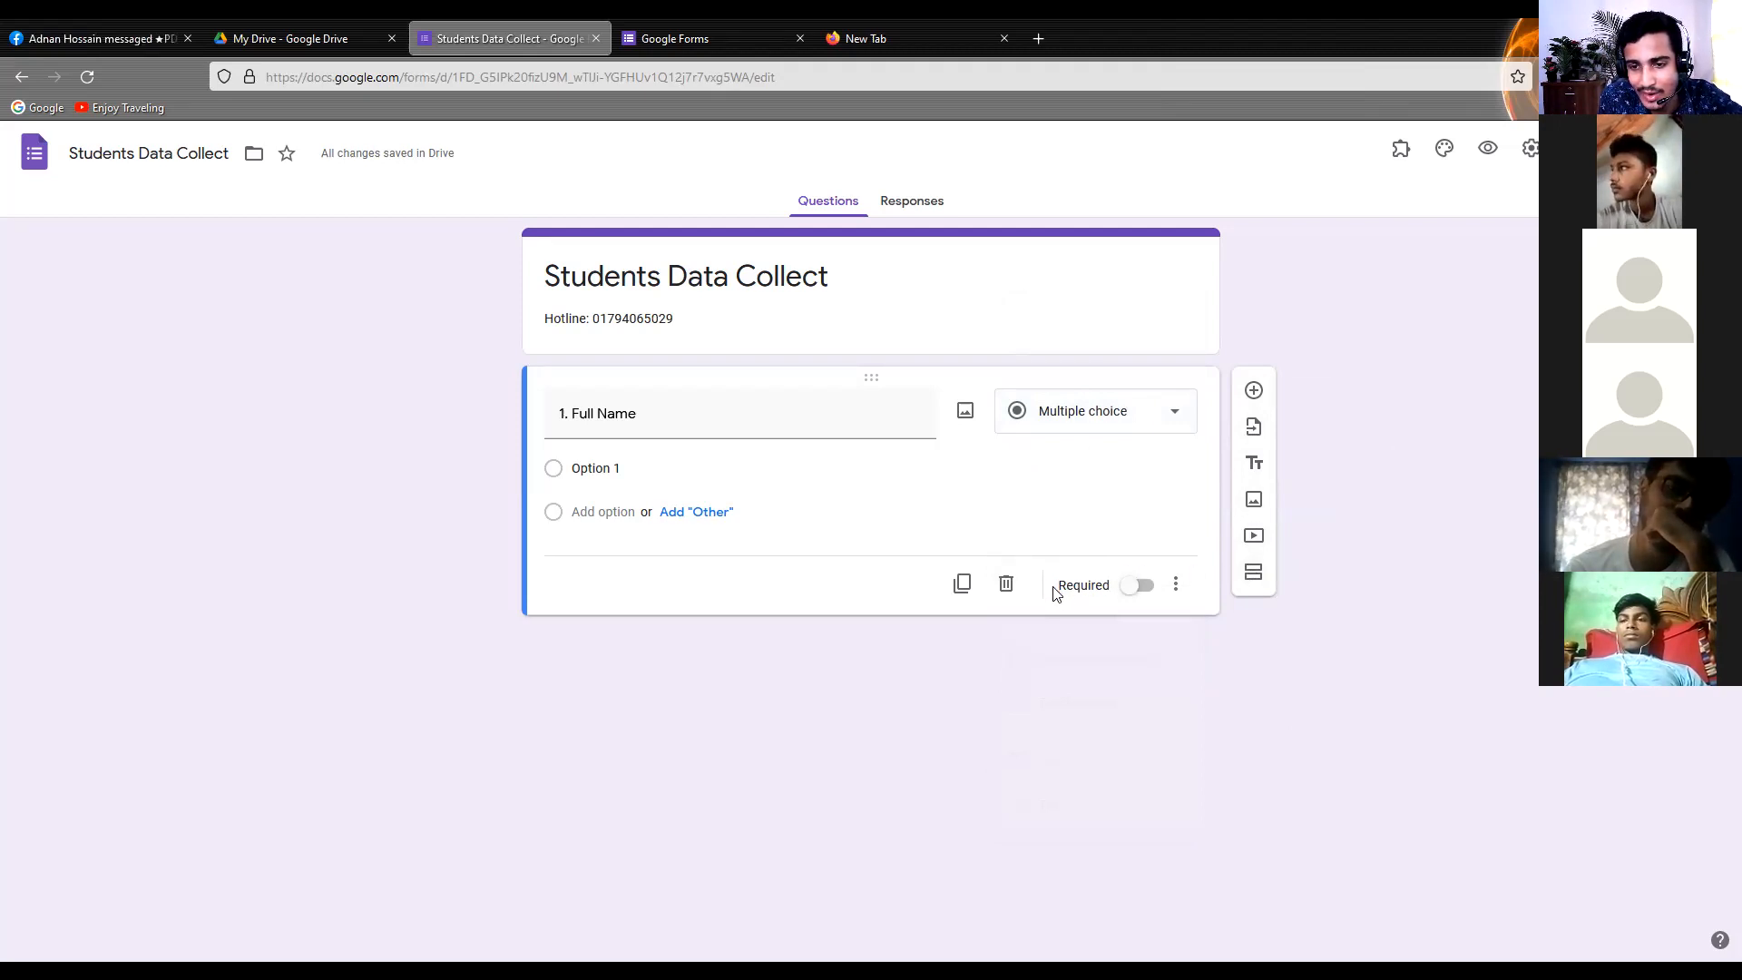
left_click(1176, 584)
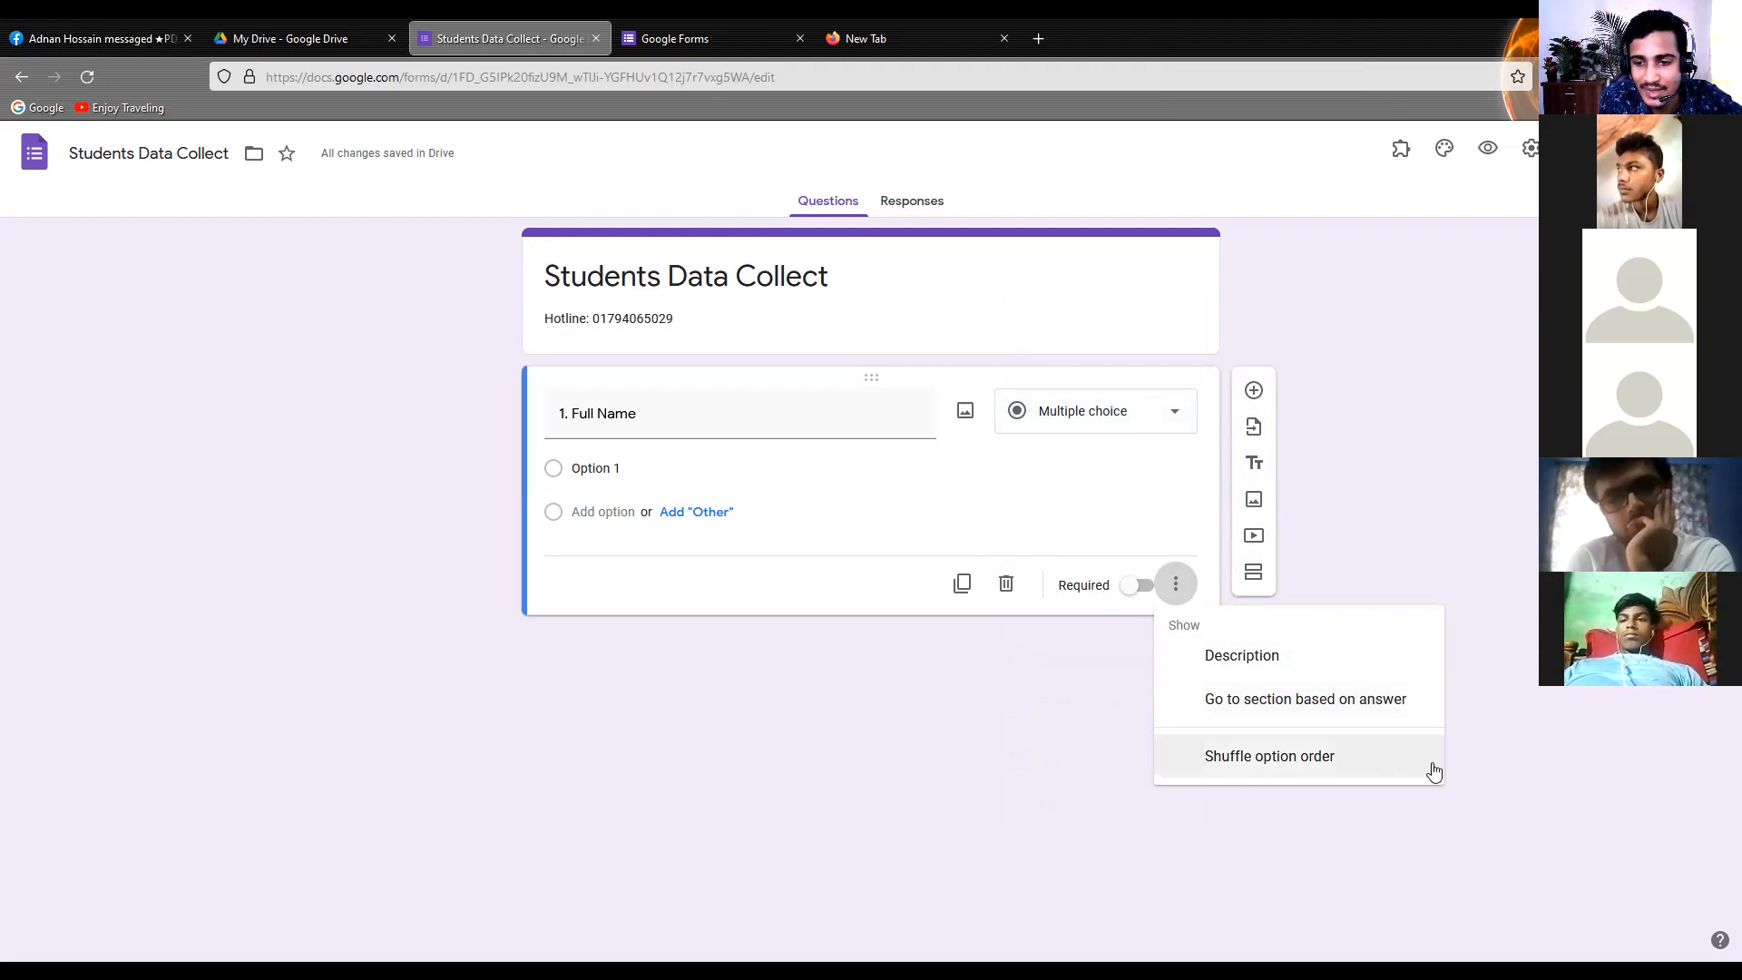
left_click(1104, 703)
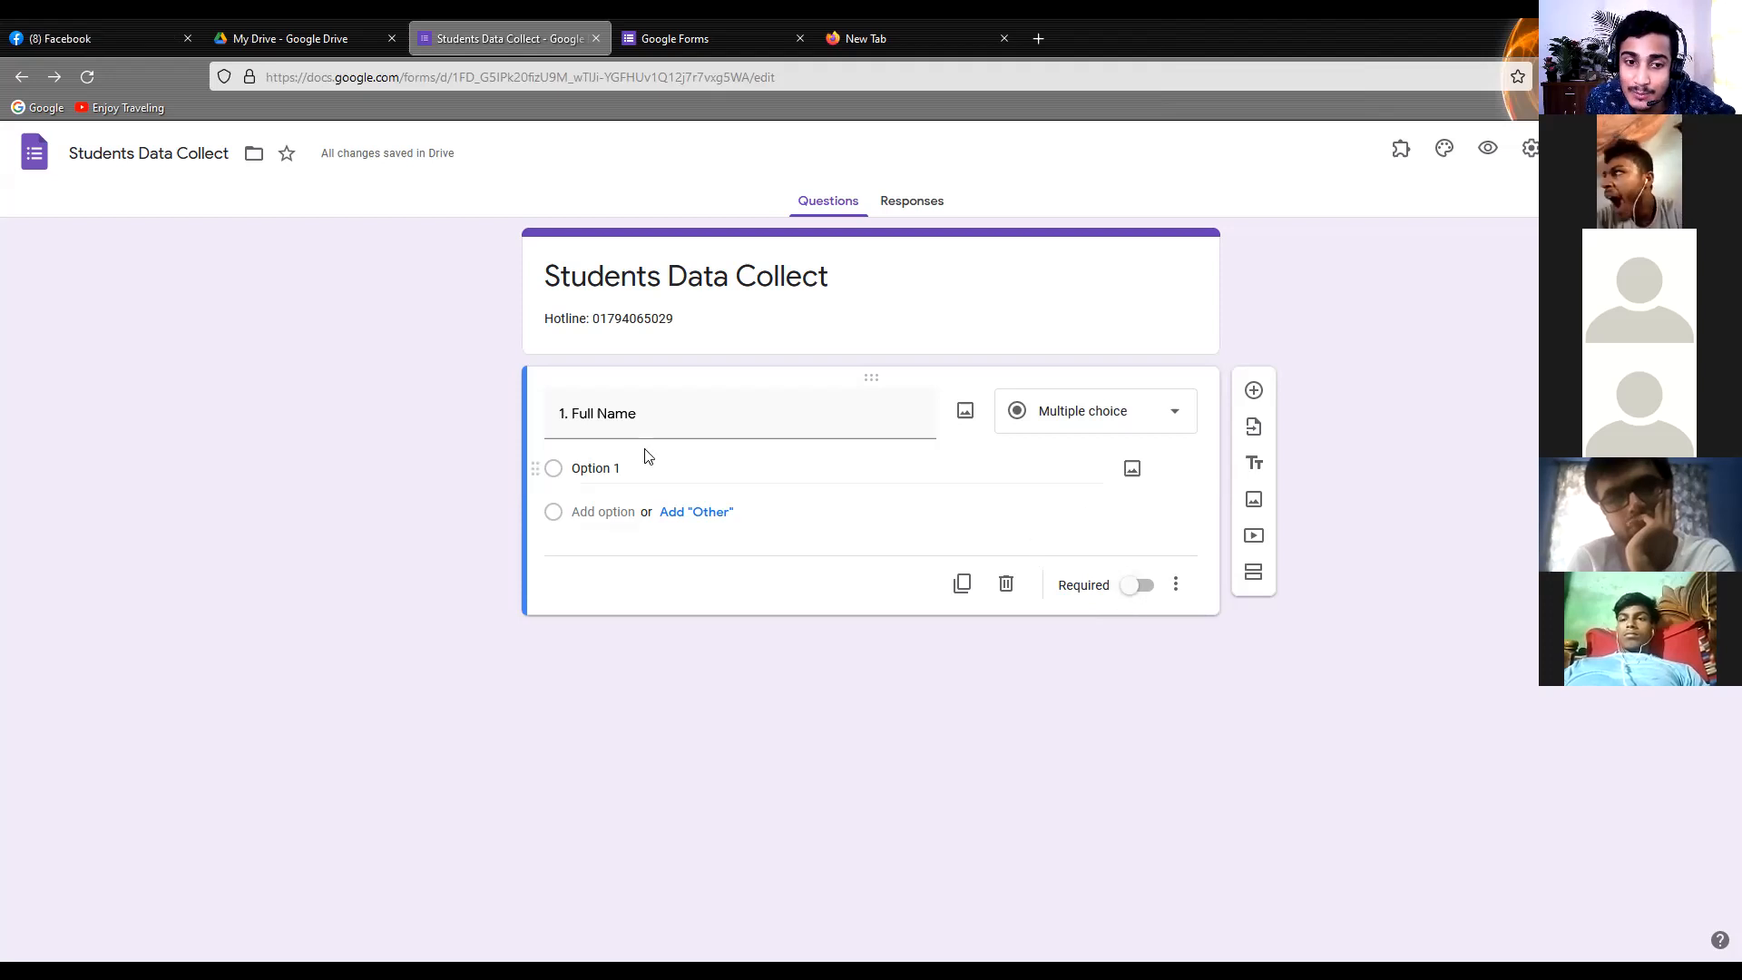
Make the Full Name question required and set its answer type to Short answer
left_click(1138, 586)
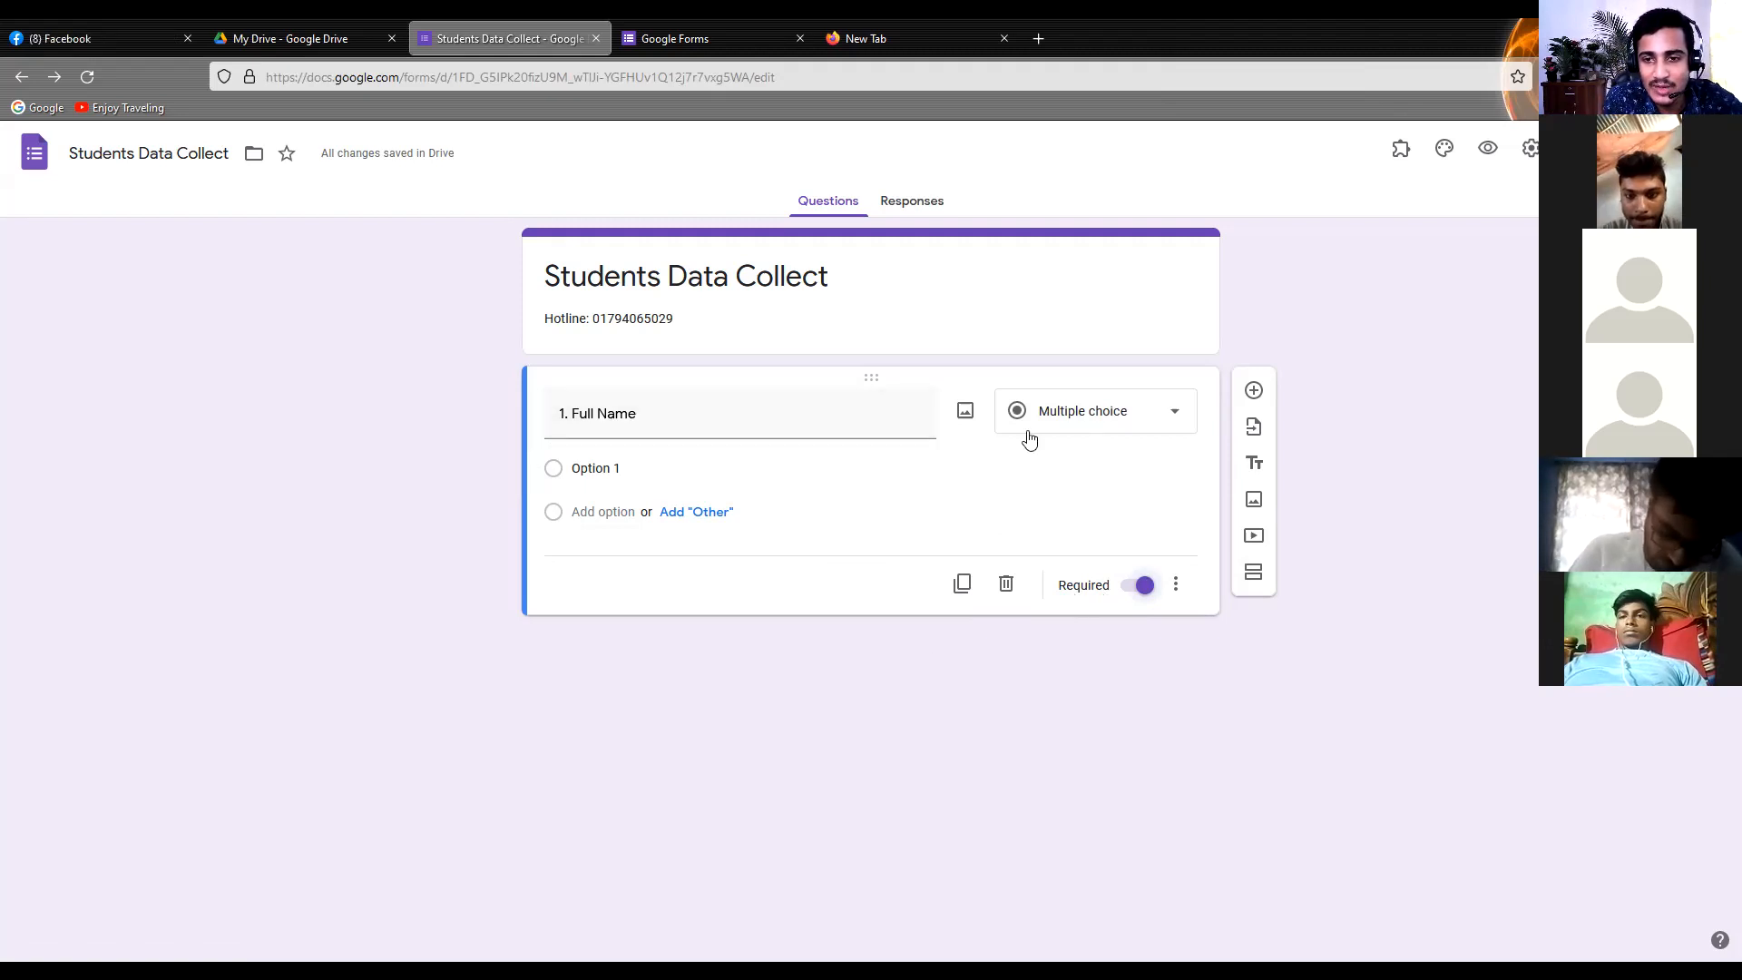
left_click(1117, 433)
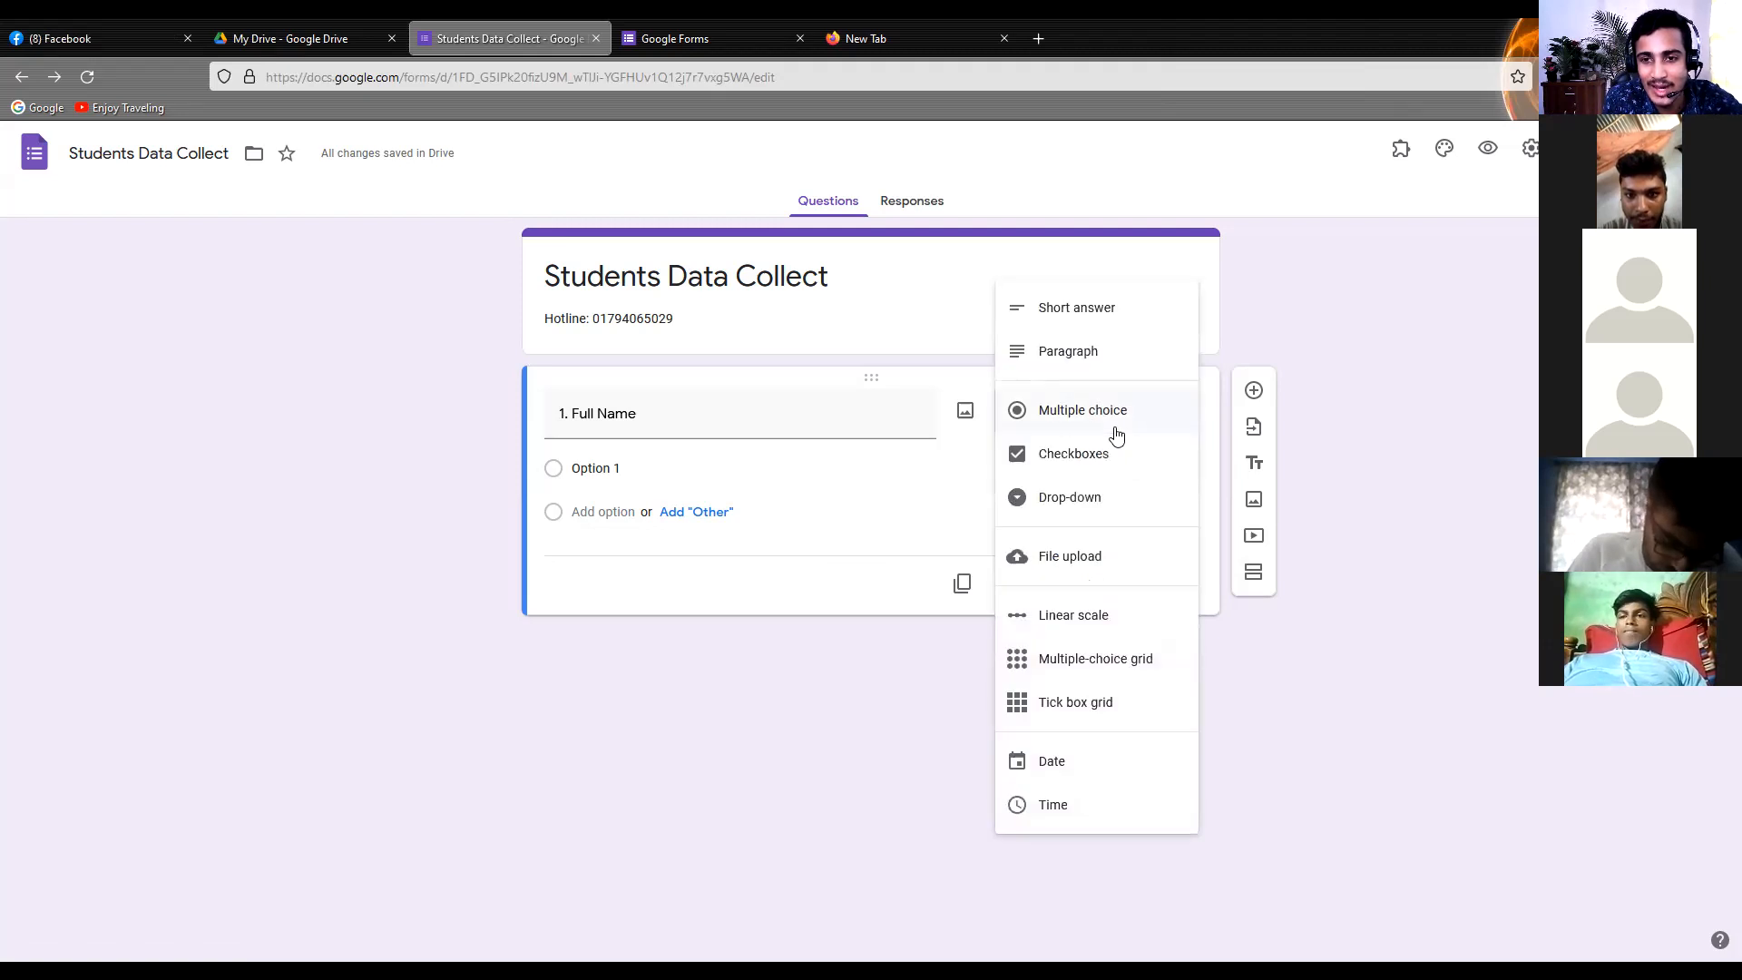
left_click(1071, 316)
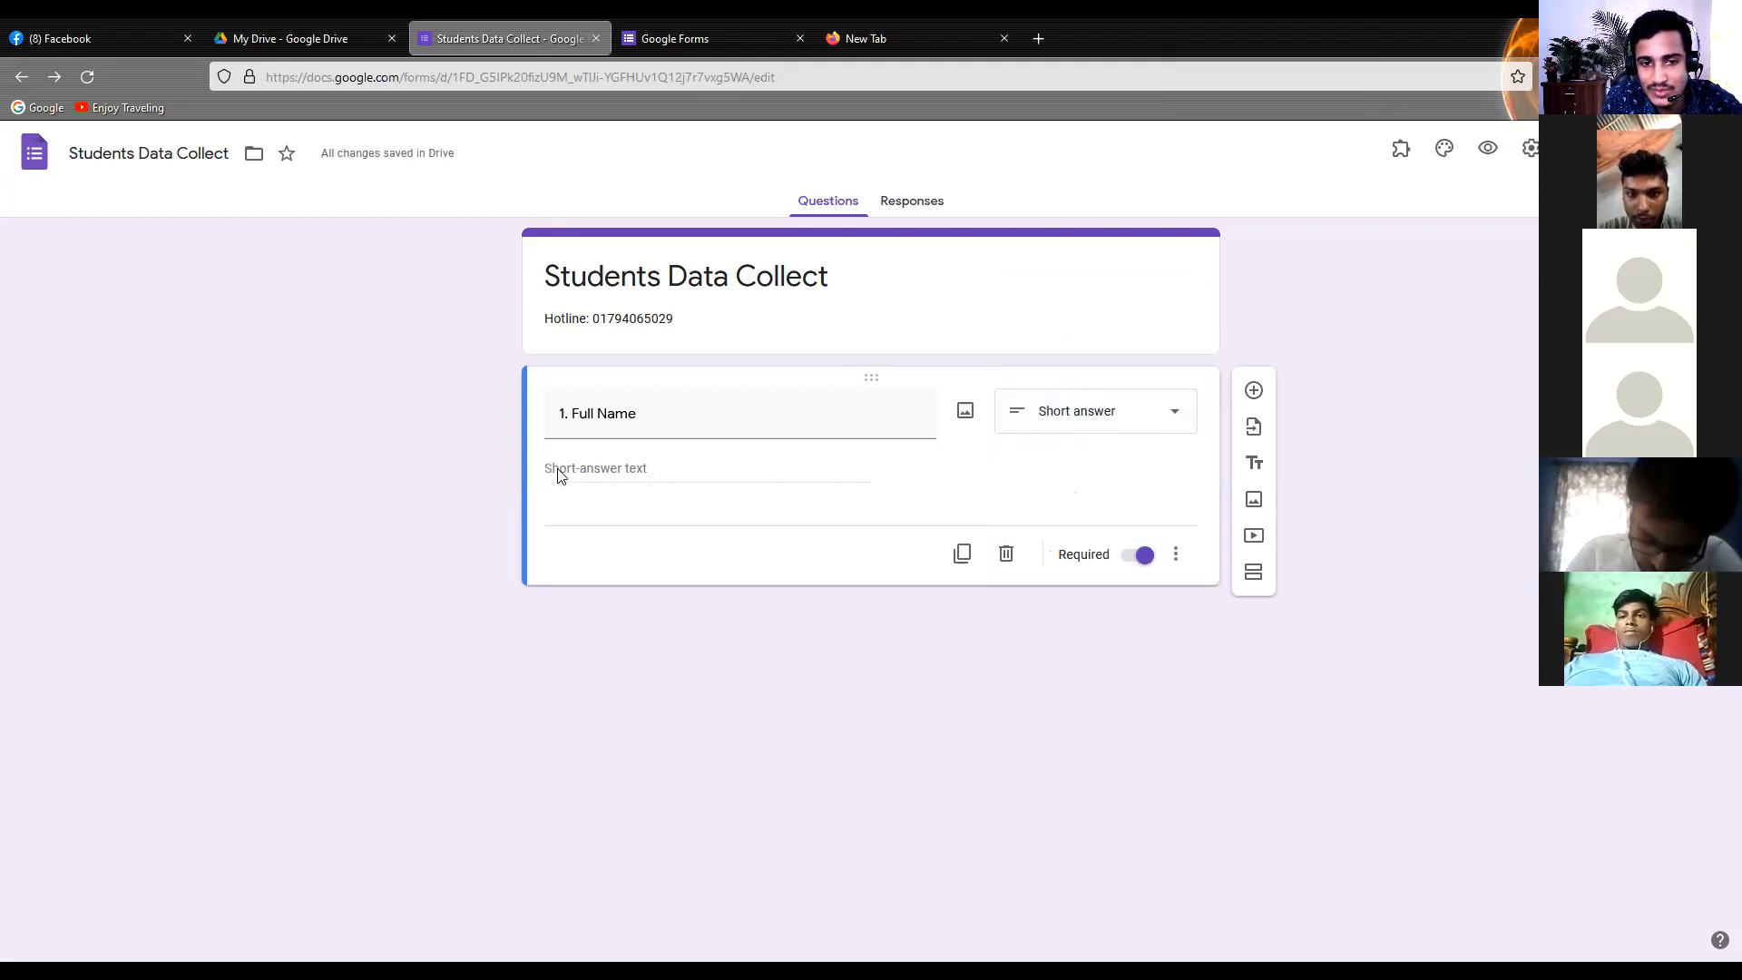
Add a second question titled "2. Phone Number" below Full Name and make it required
left_click(1253, 391)
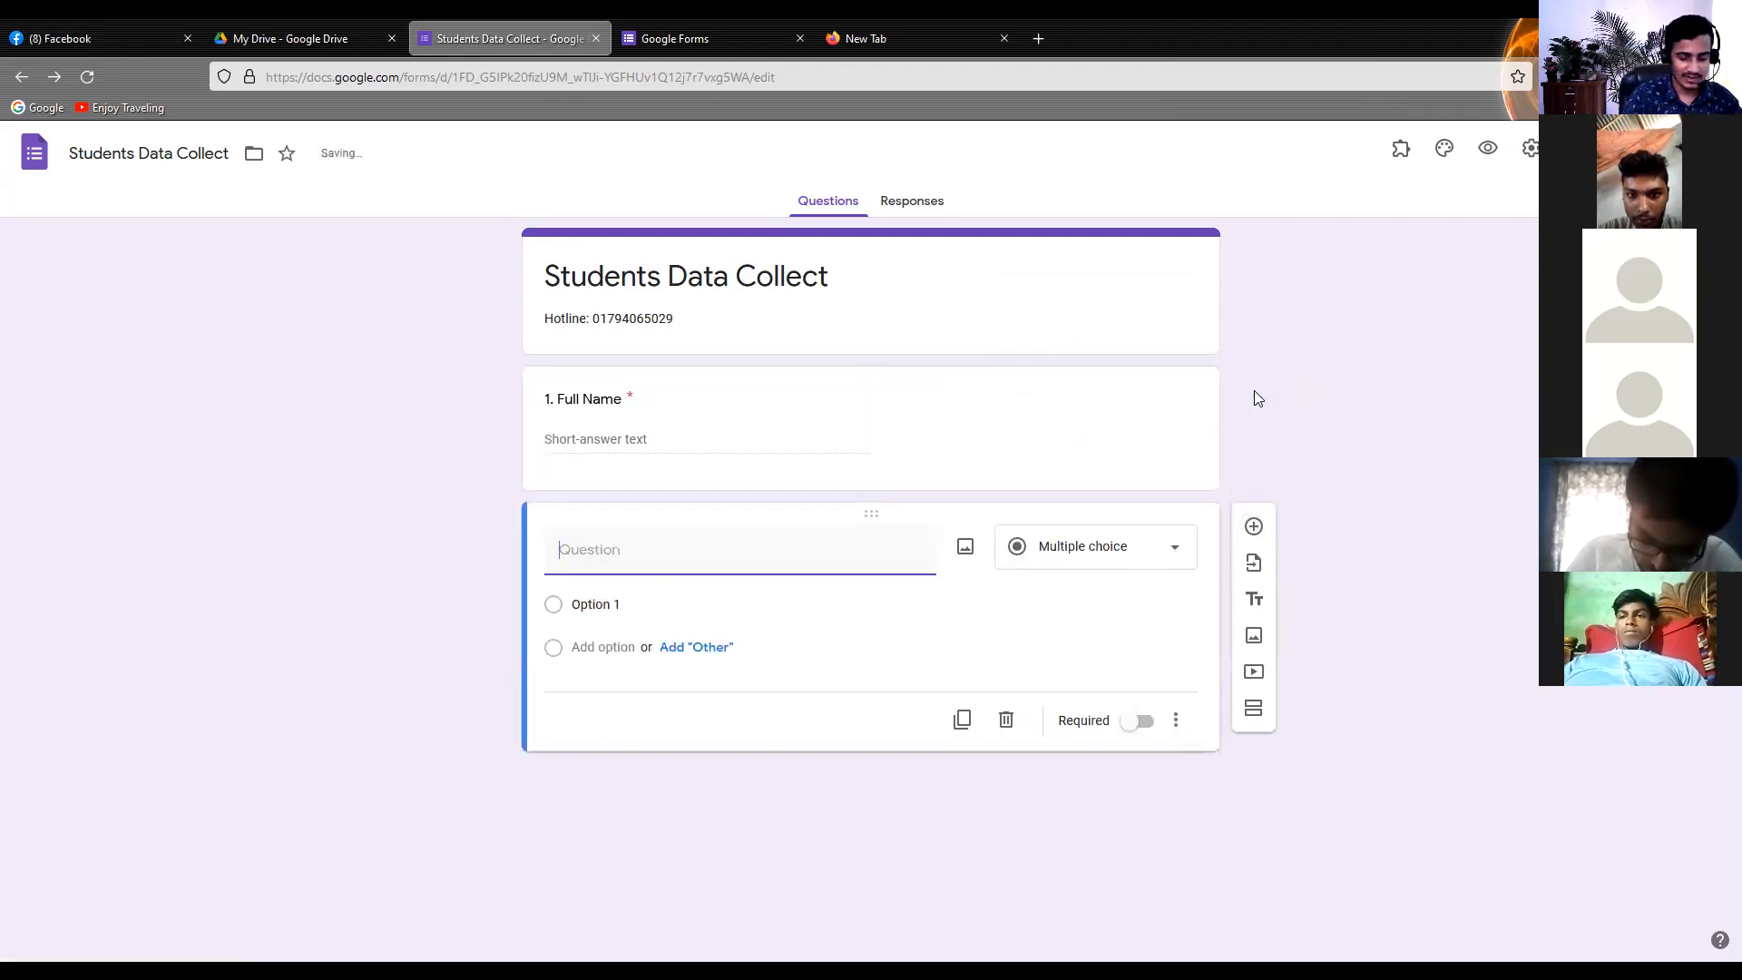
type("2.")
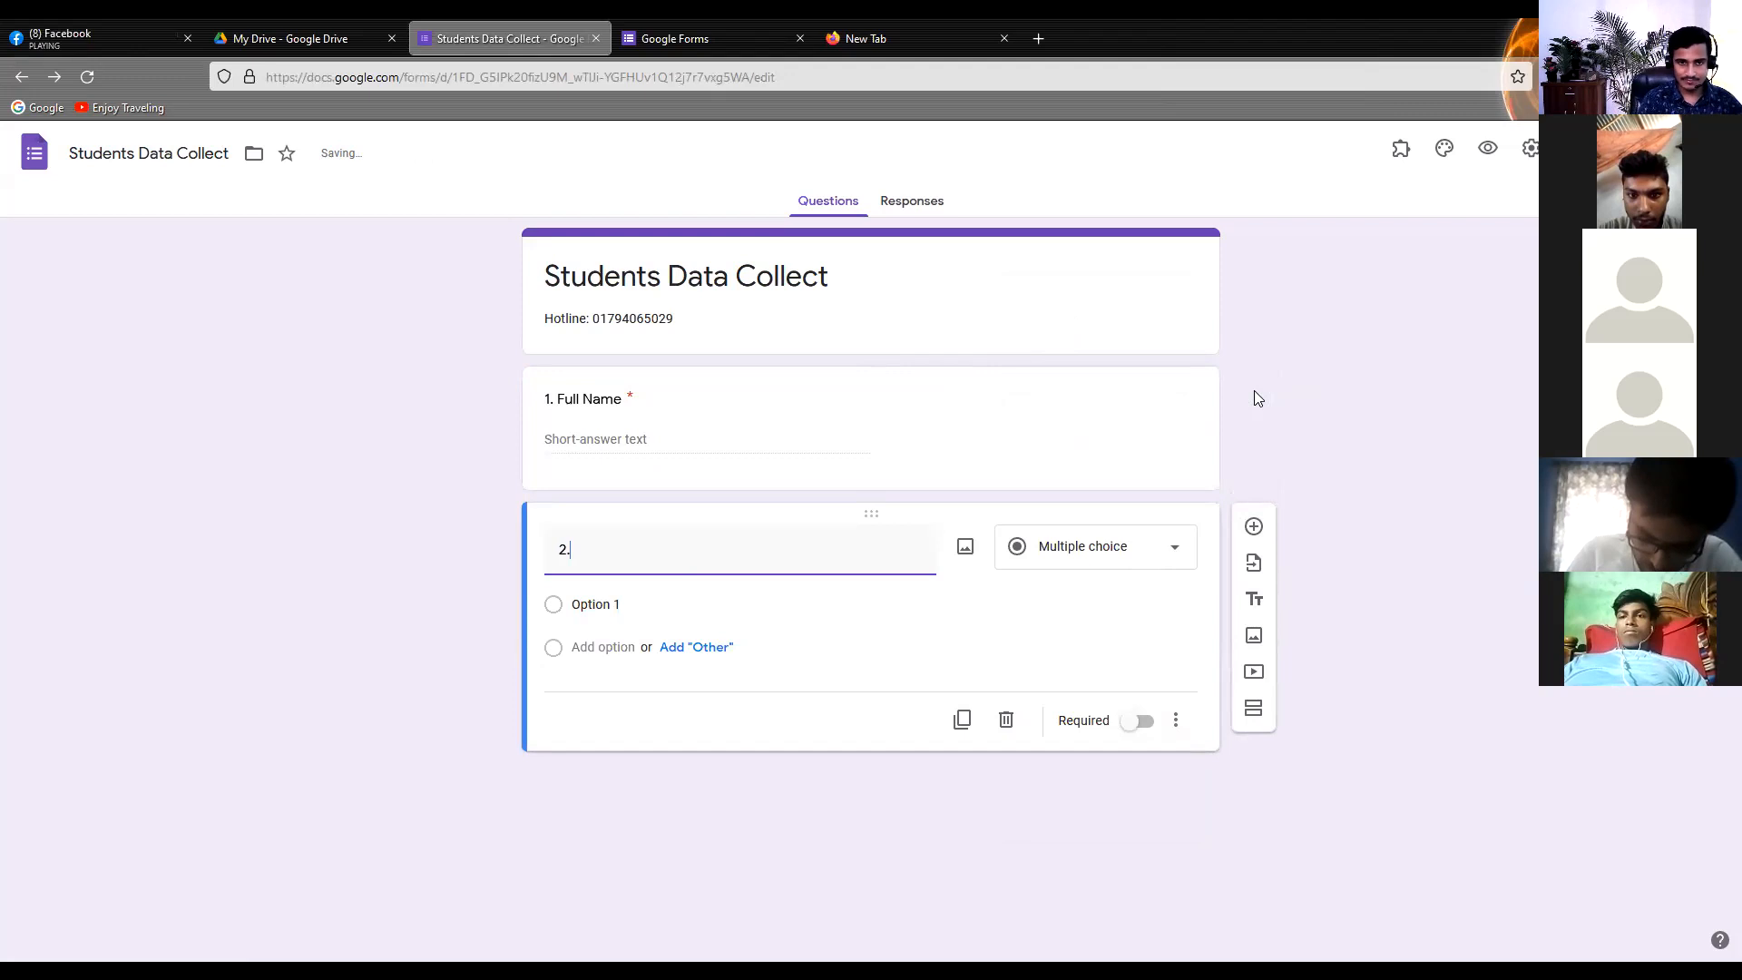
type(" Phonb")
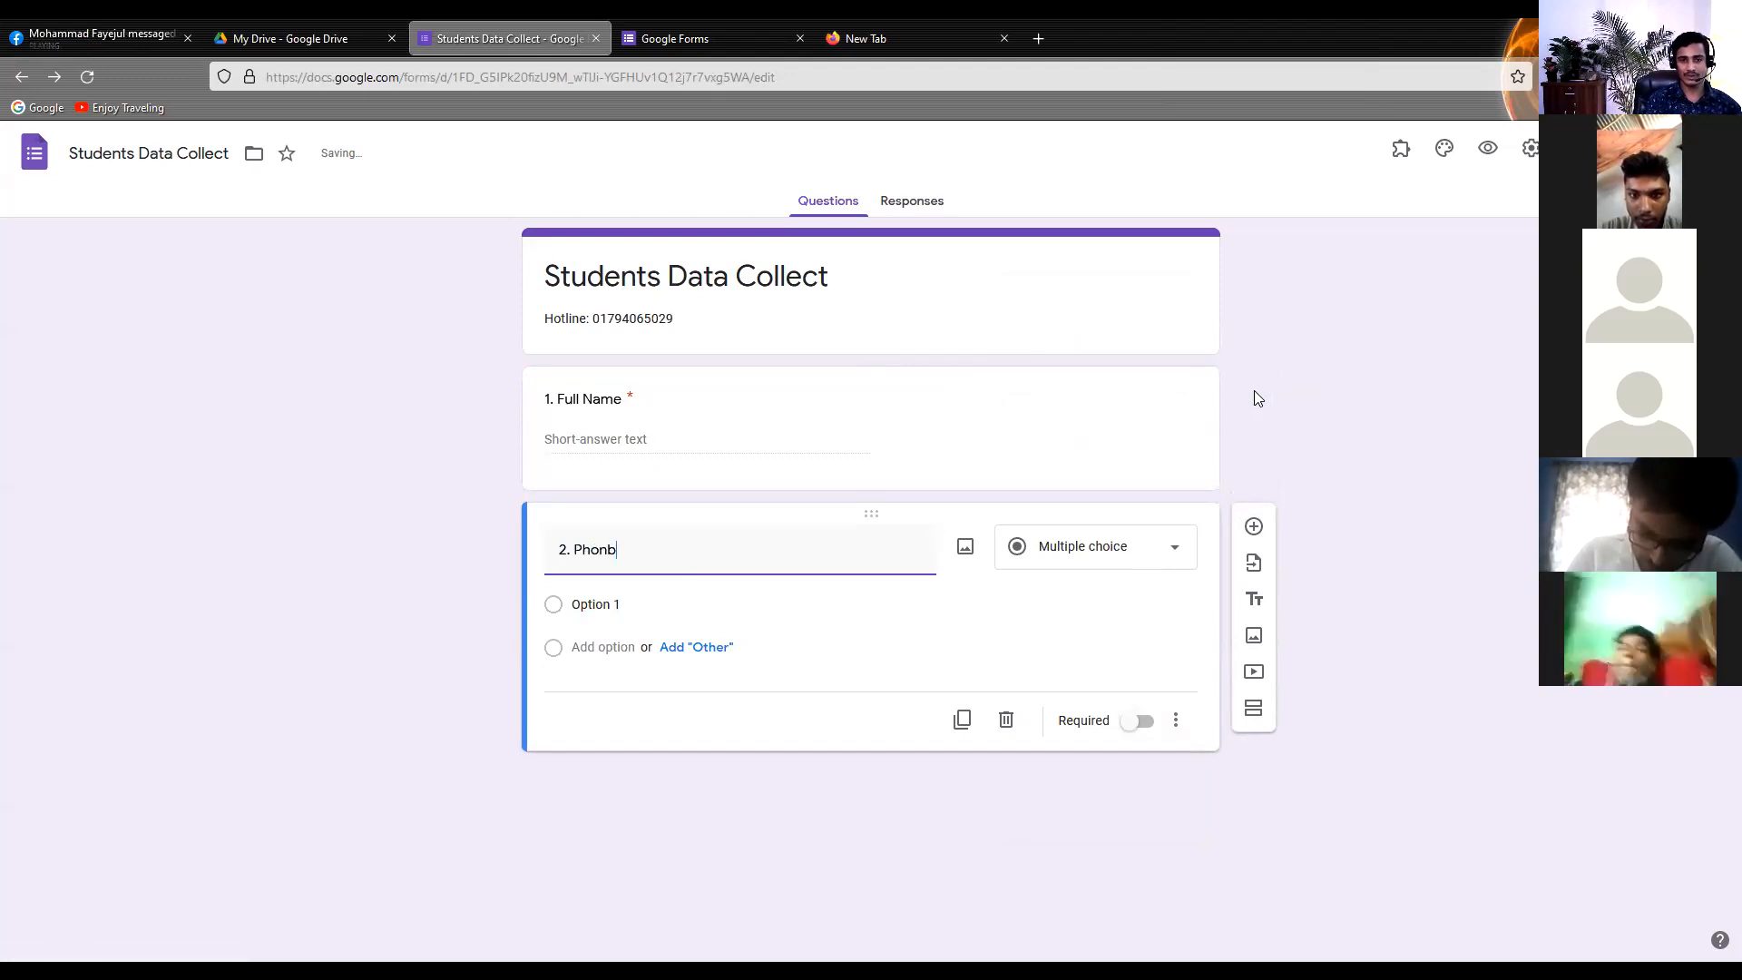
key("BackSpace")
type("e")
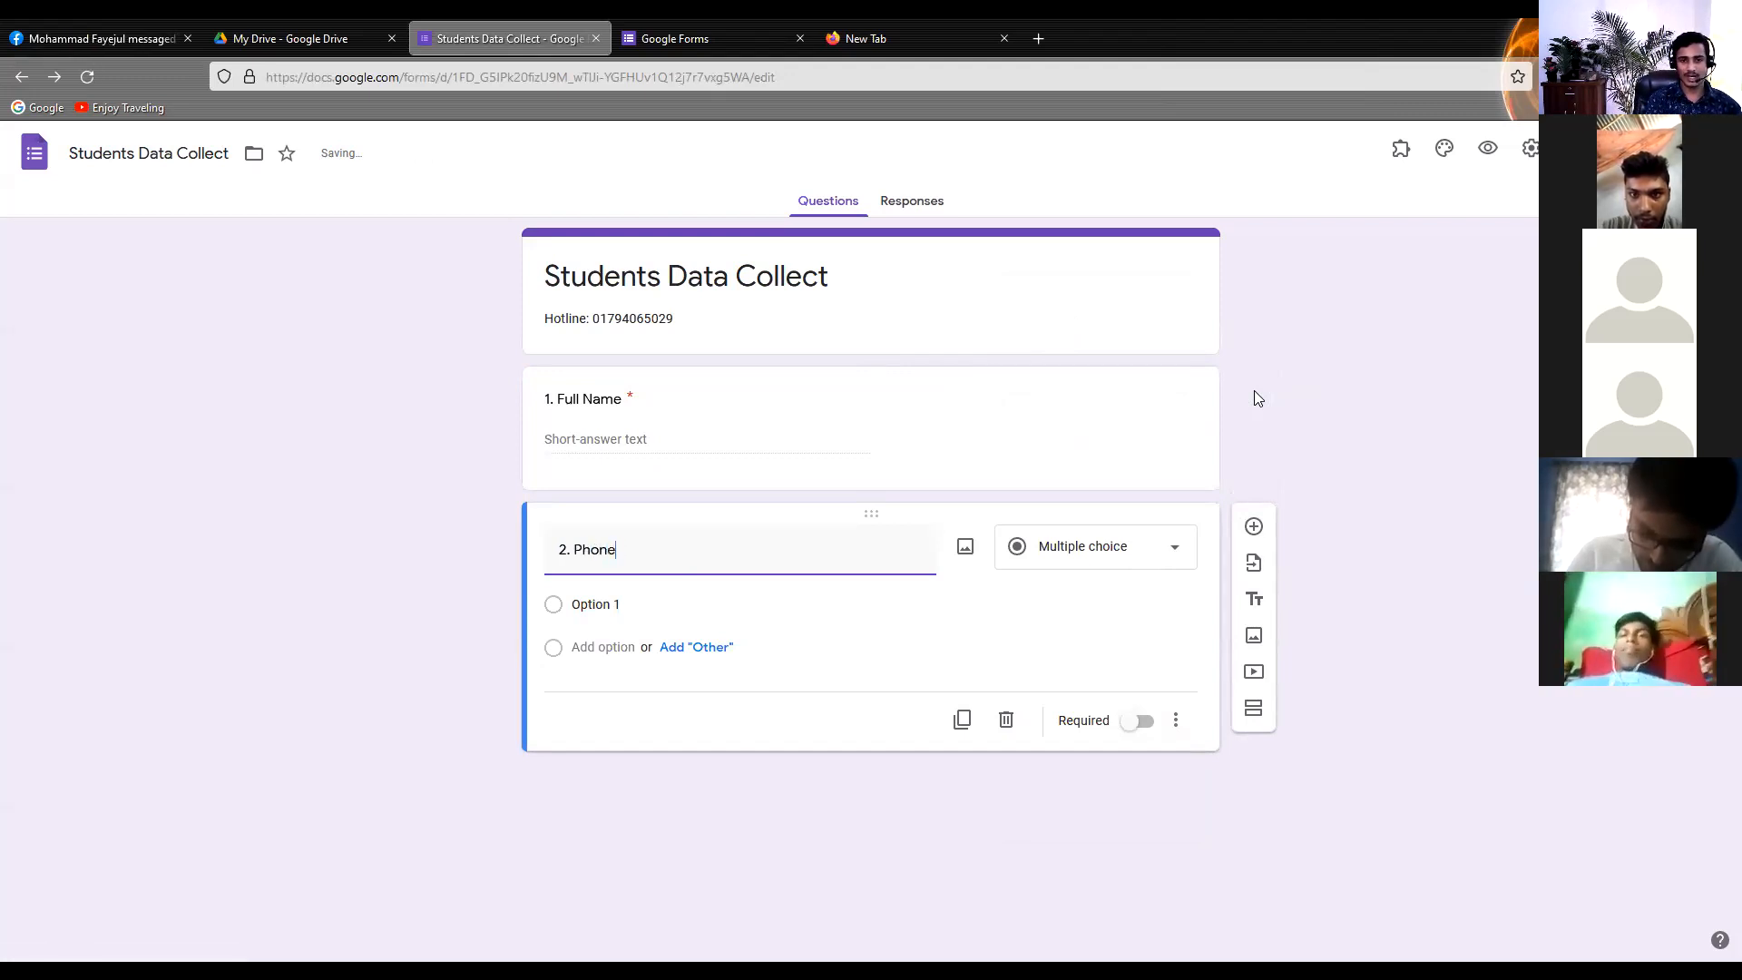
type(" Number")
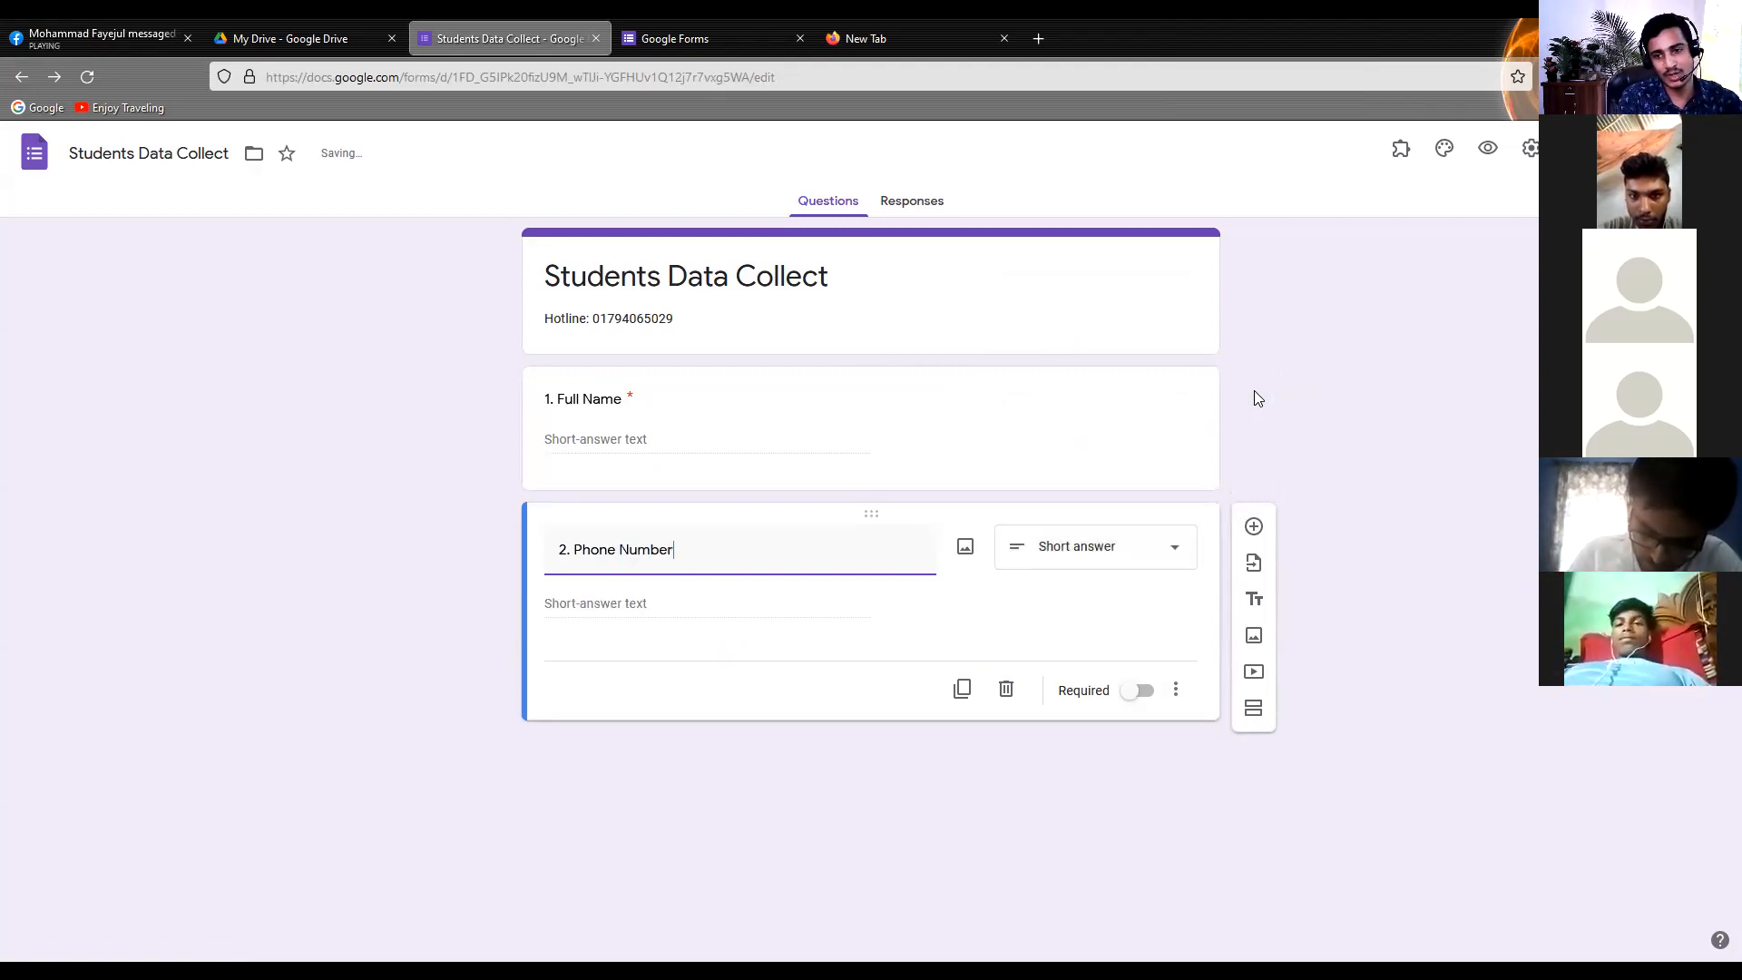
left_click(1131, 694)
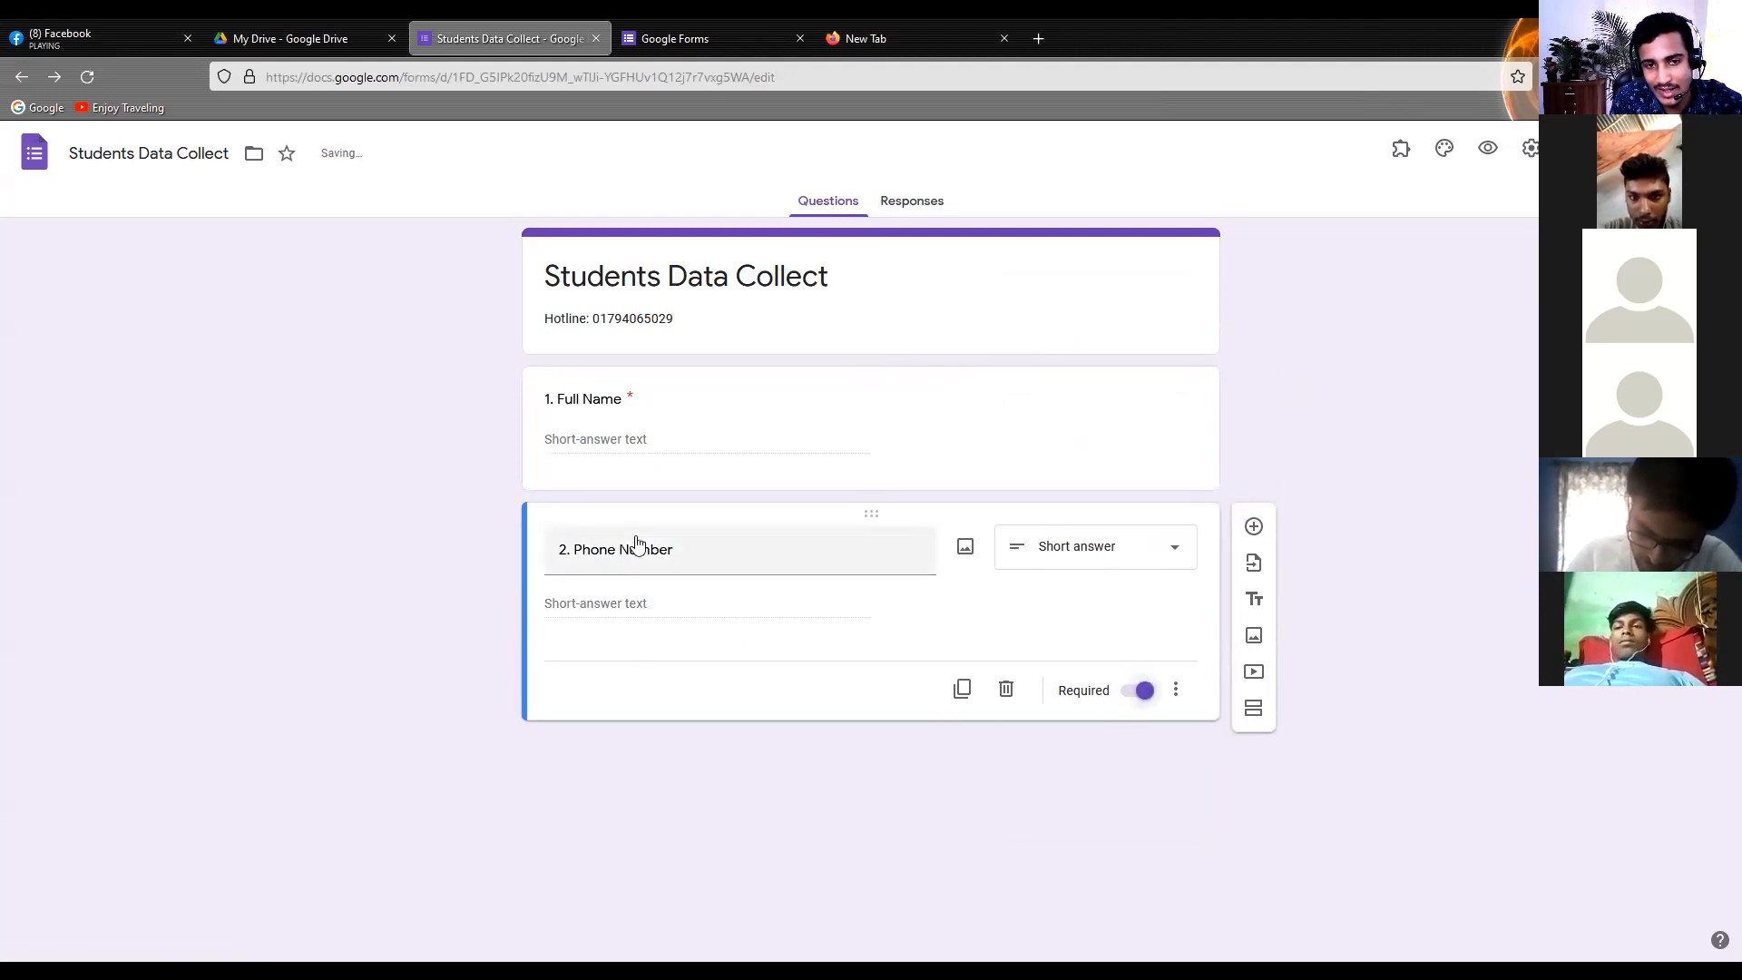
left_click(632, 398)
left_click(657, 451)
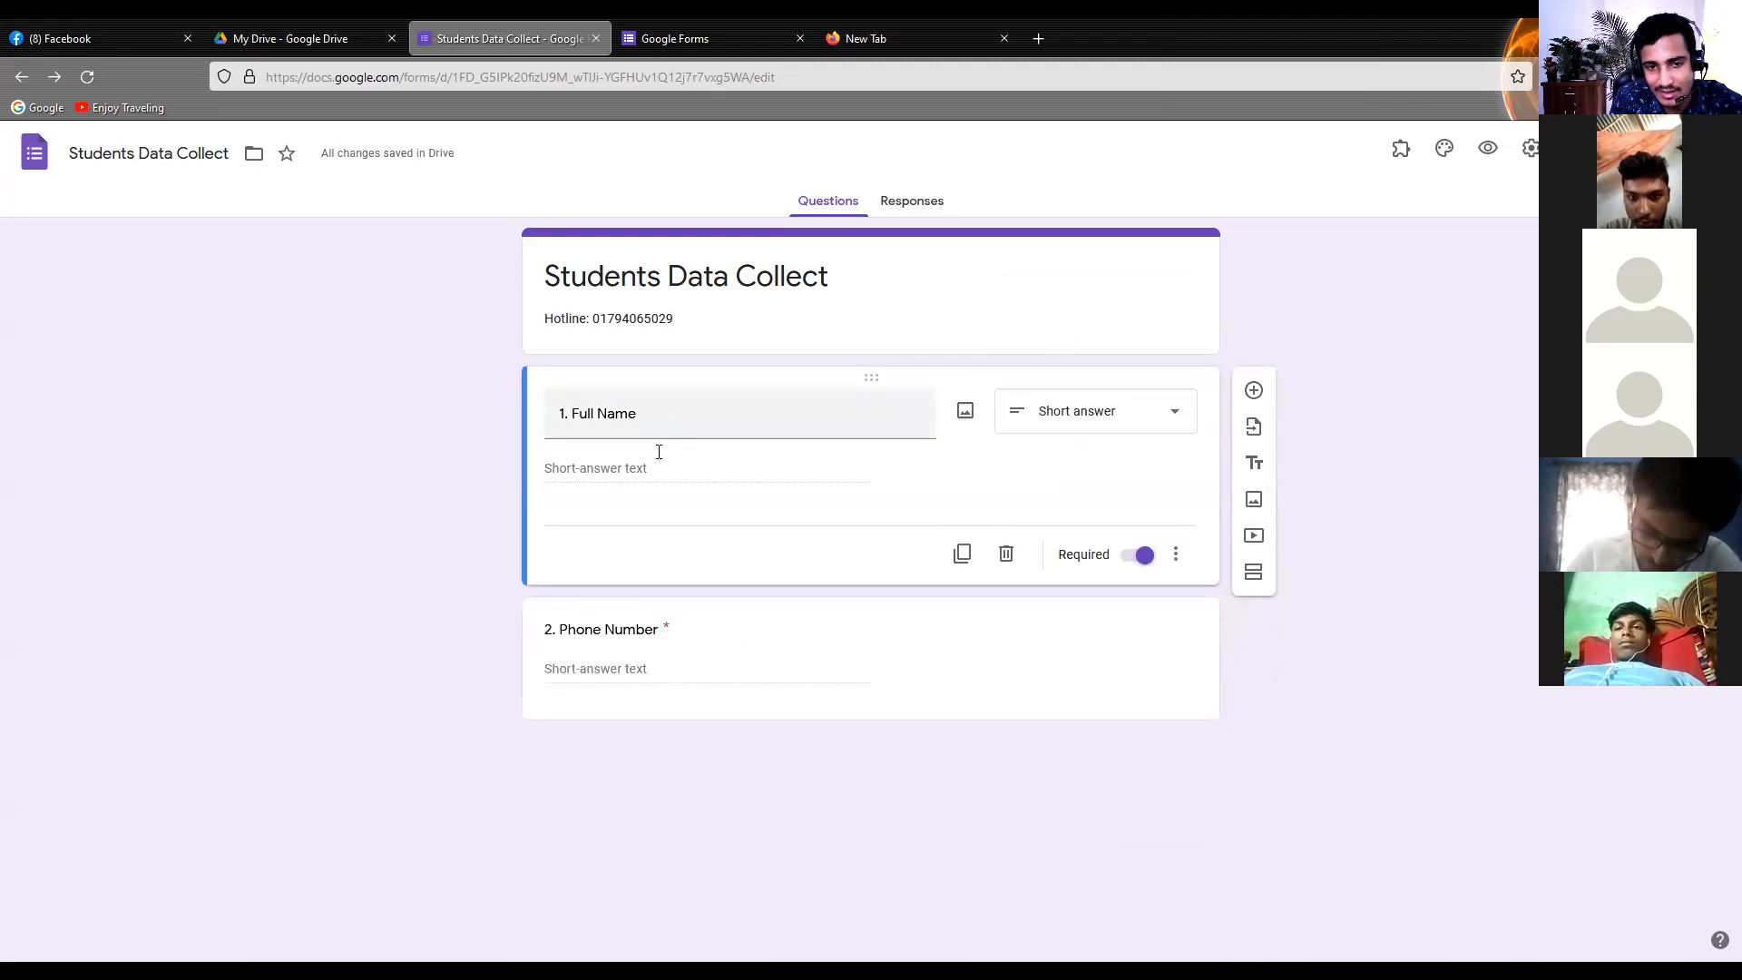
left_click(1125, 710)
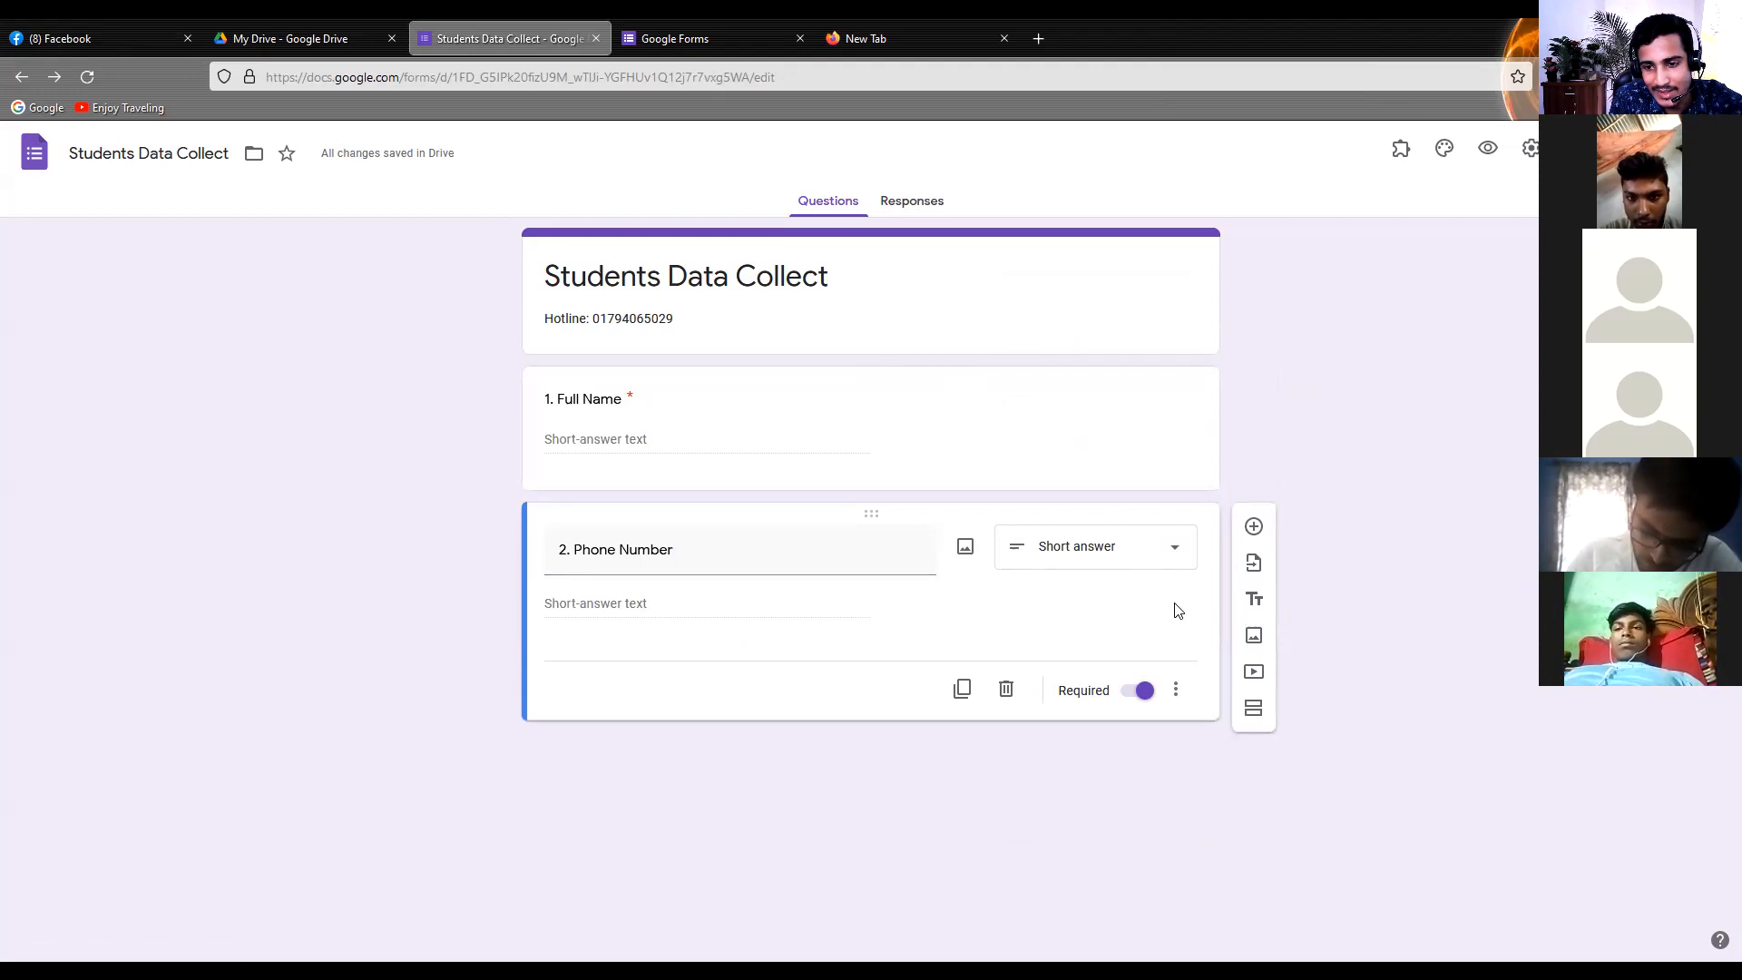
Add a third question titled "3. Facebook URL" below the Phone Number question
left_click(1252, 526)
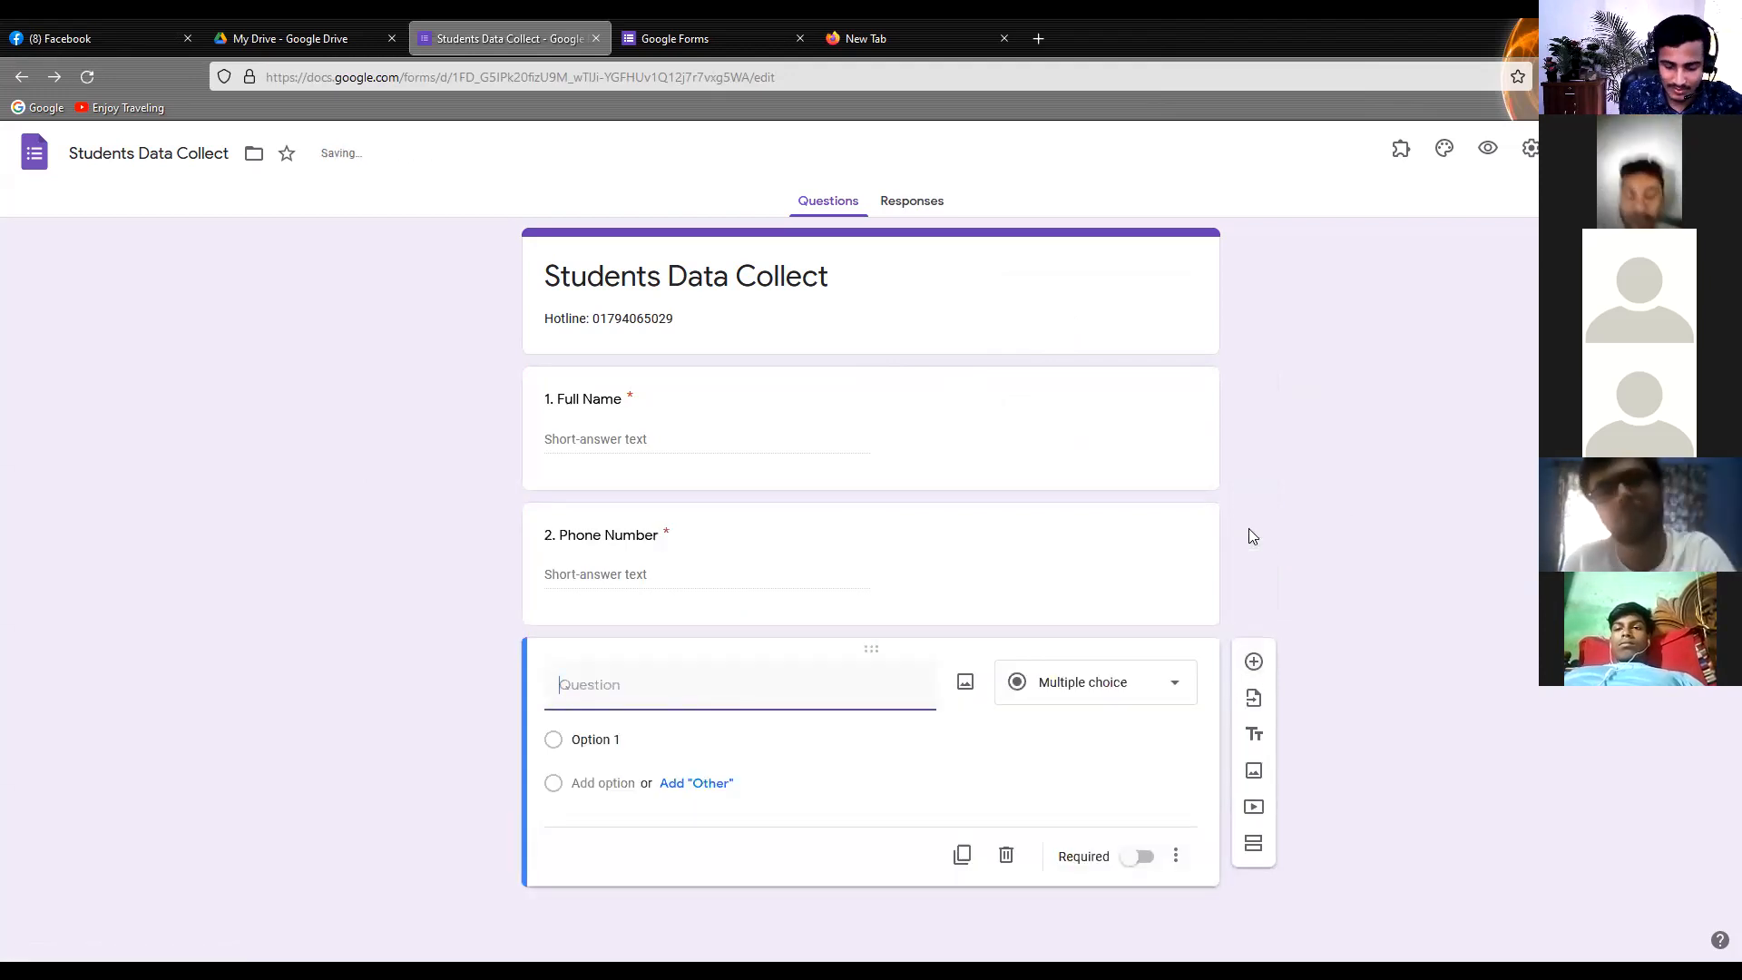
type("3.")
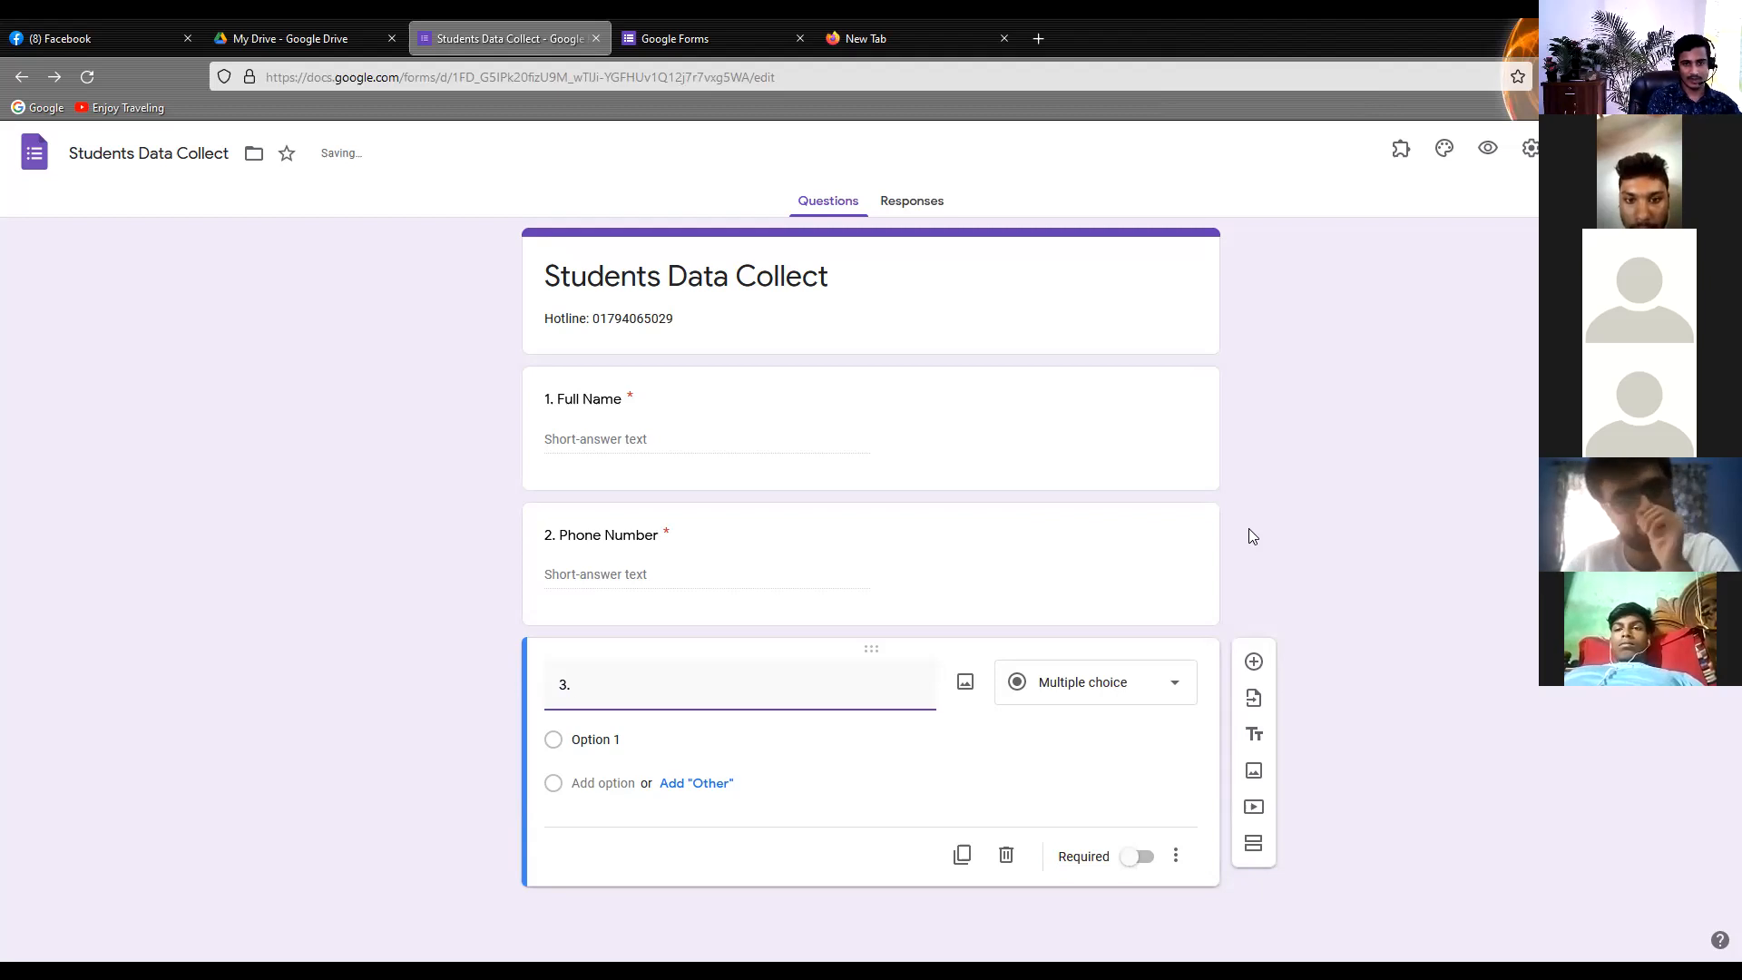
type(" F")
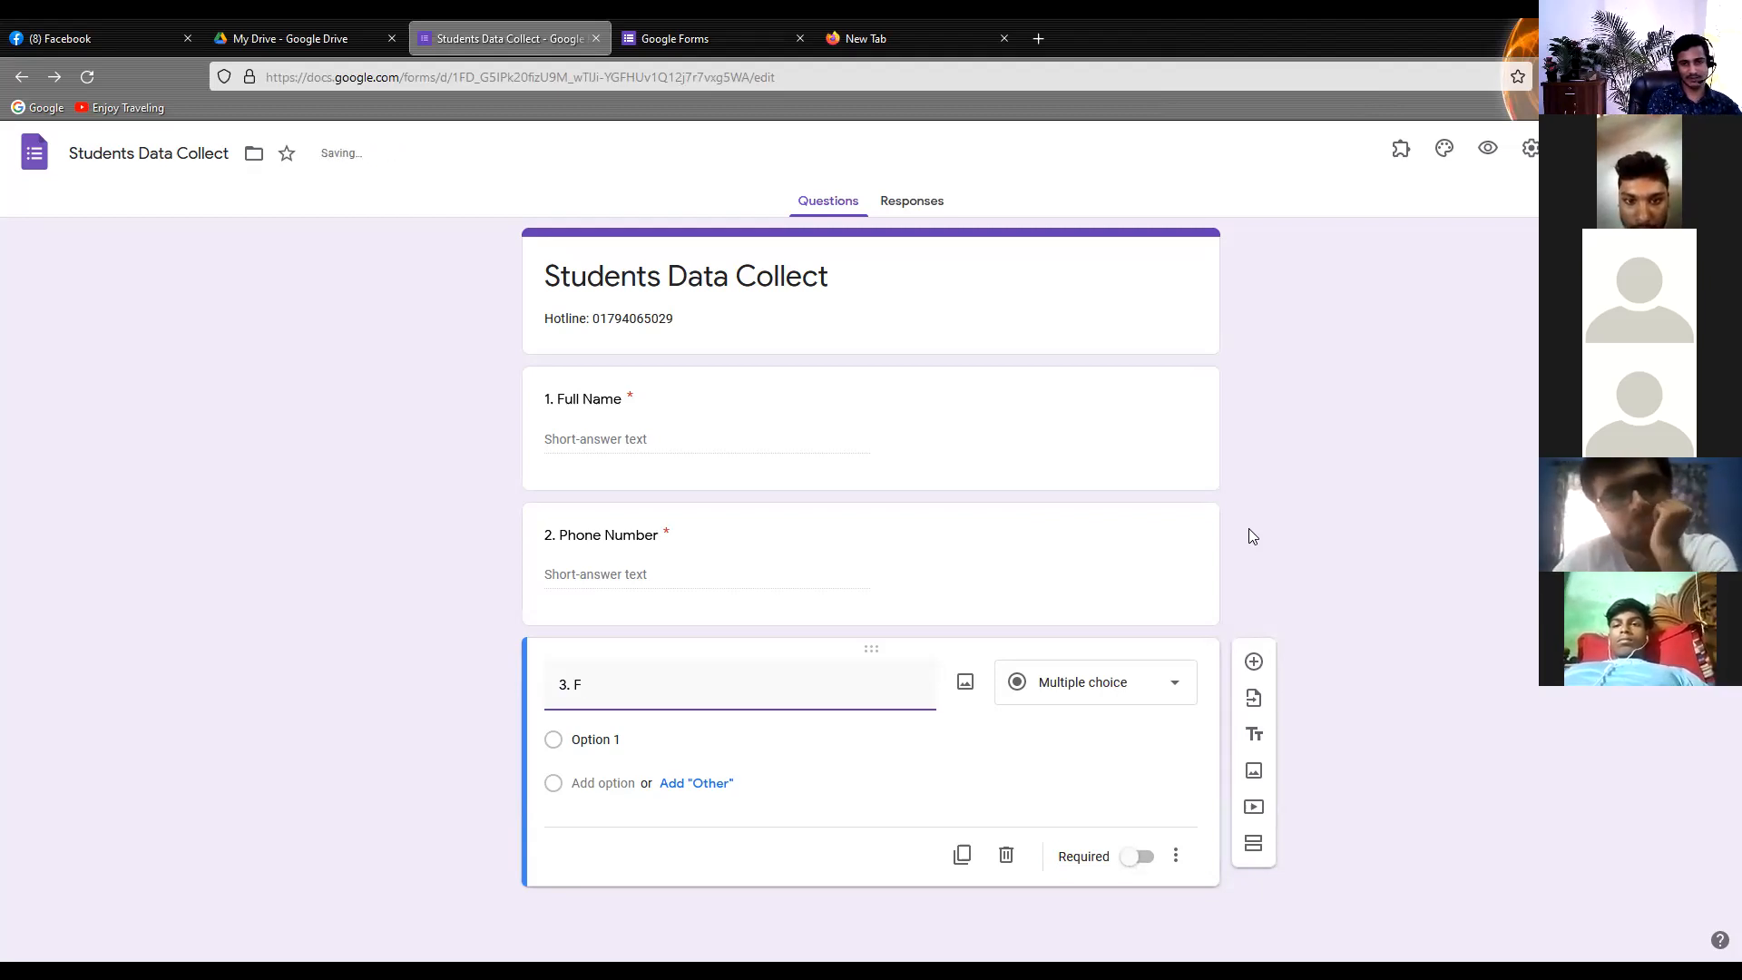
type("acebook")
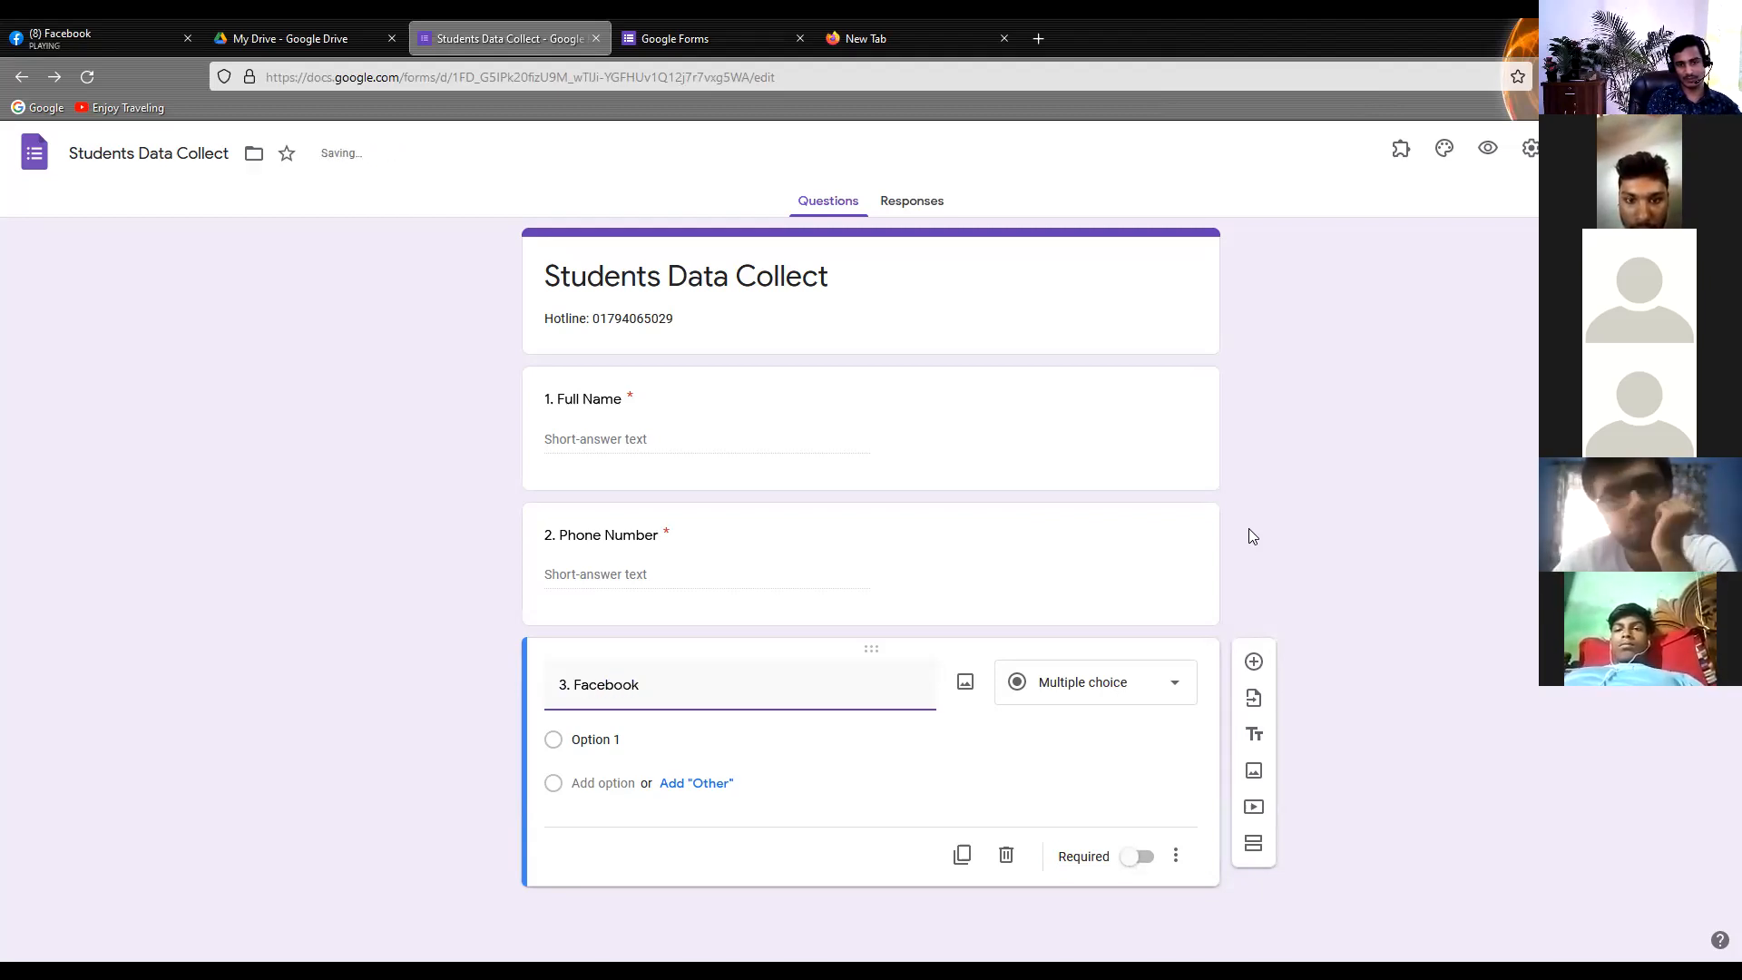
type(" URL")
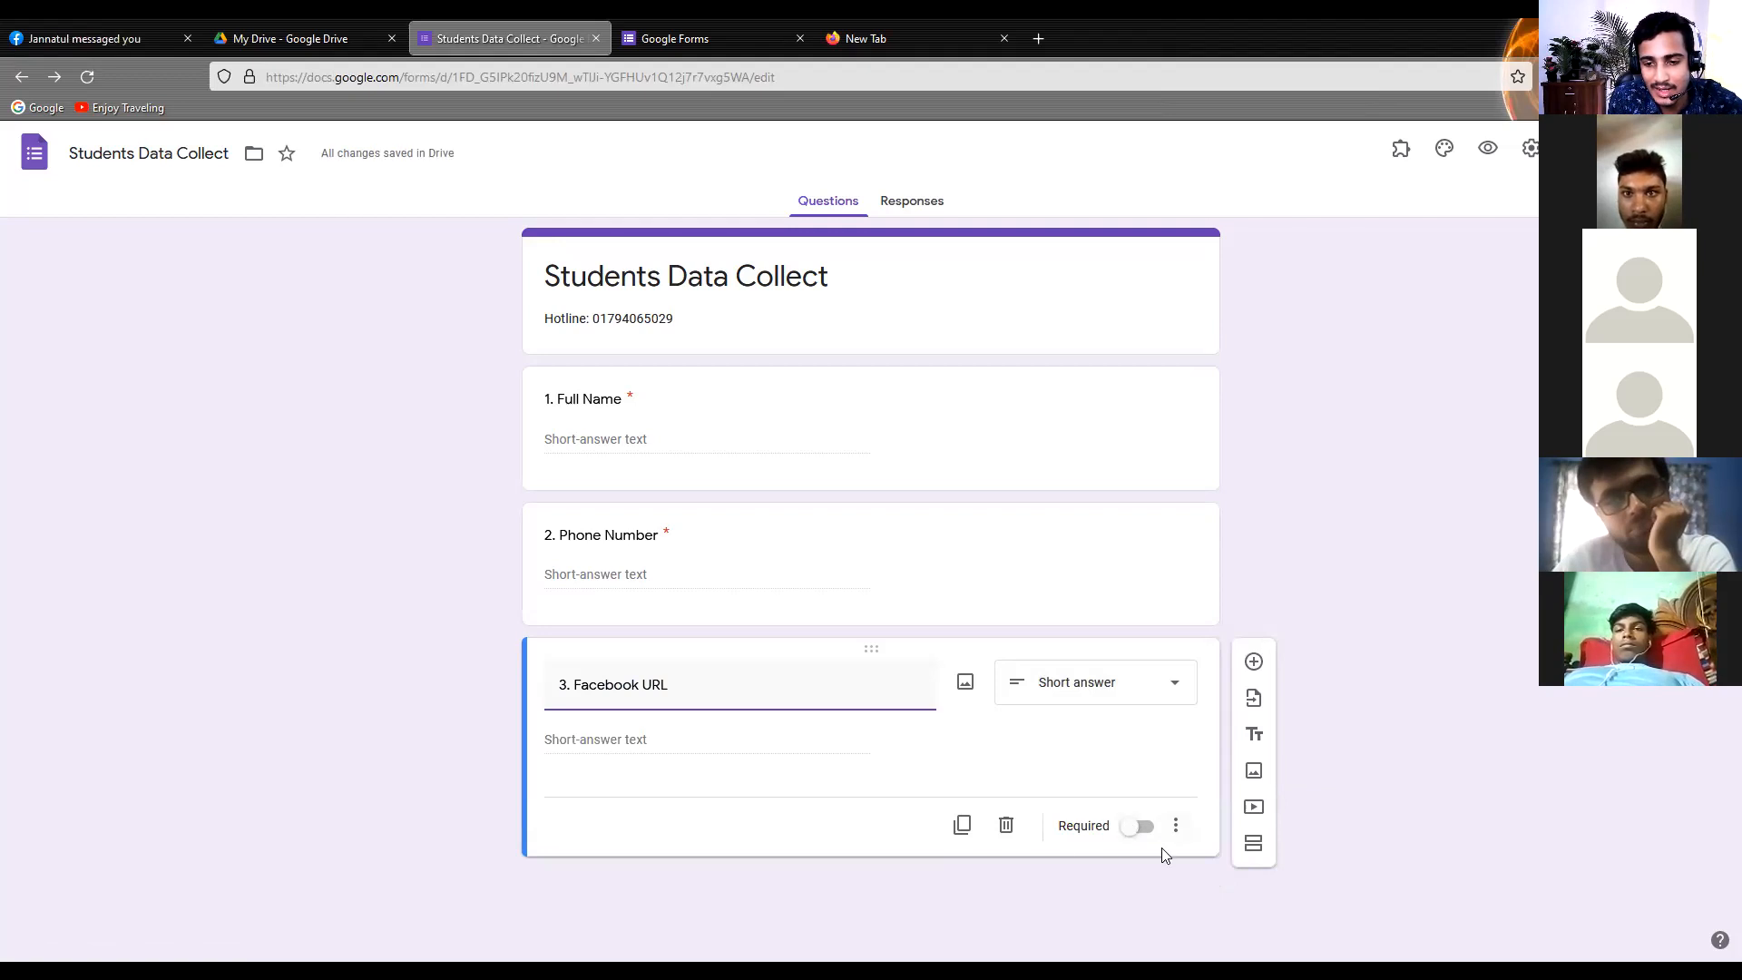
Add a fourth question titled "4. Blood Group" below the Facebook URL question
left_click(1254, 663)
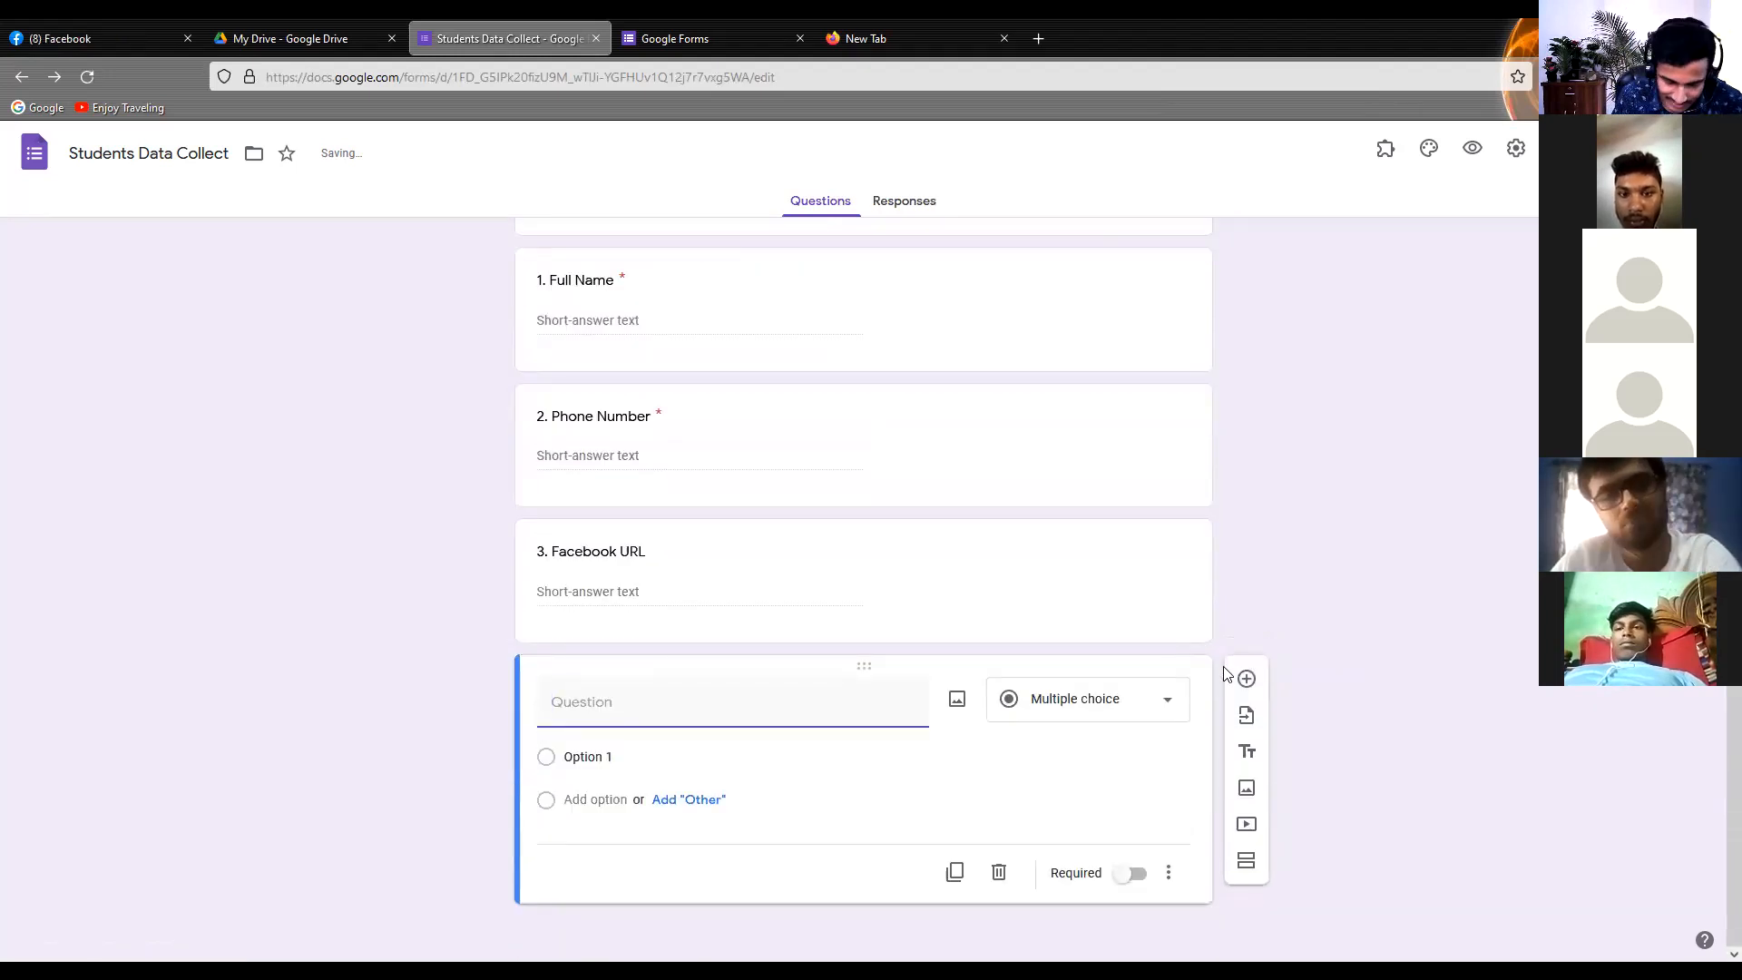
type("4.")
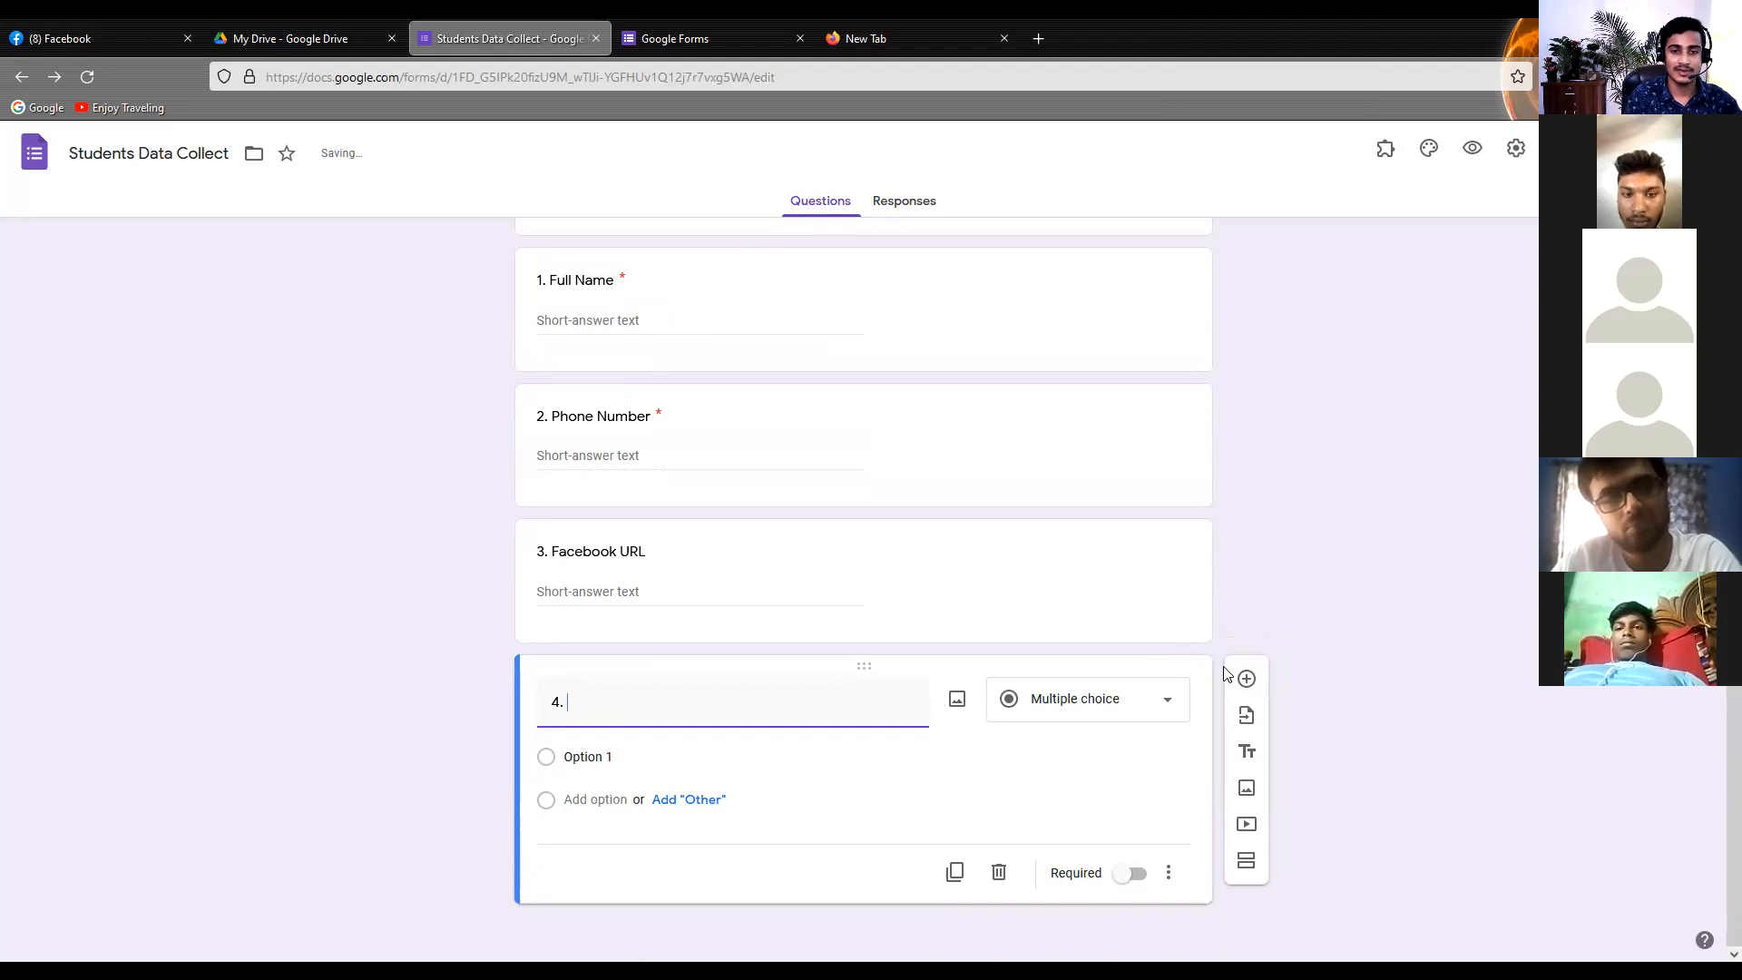
type(" Blo")
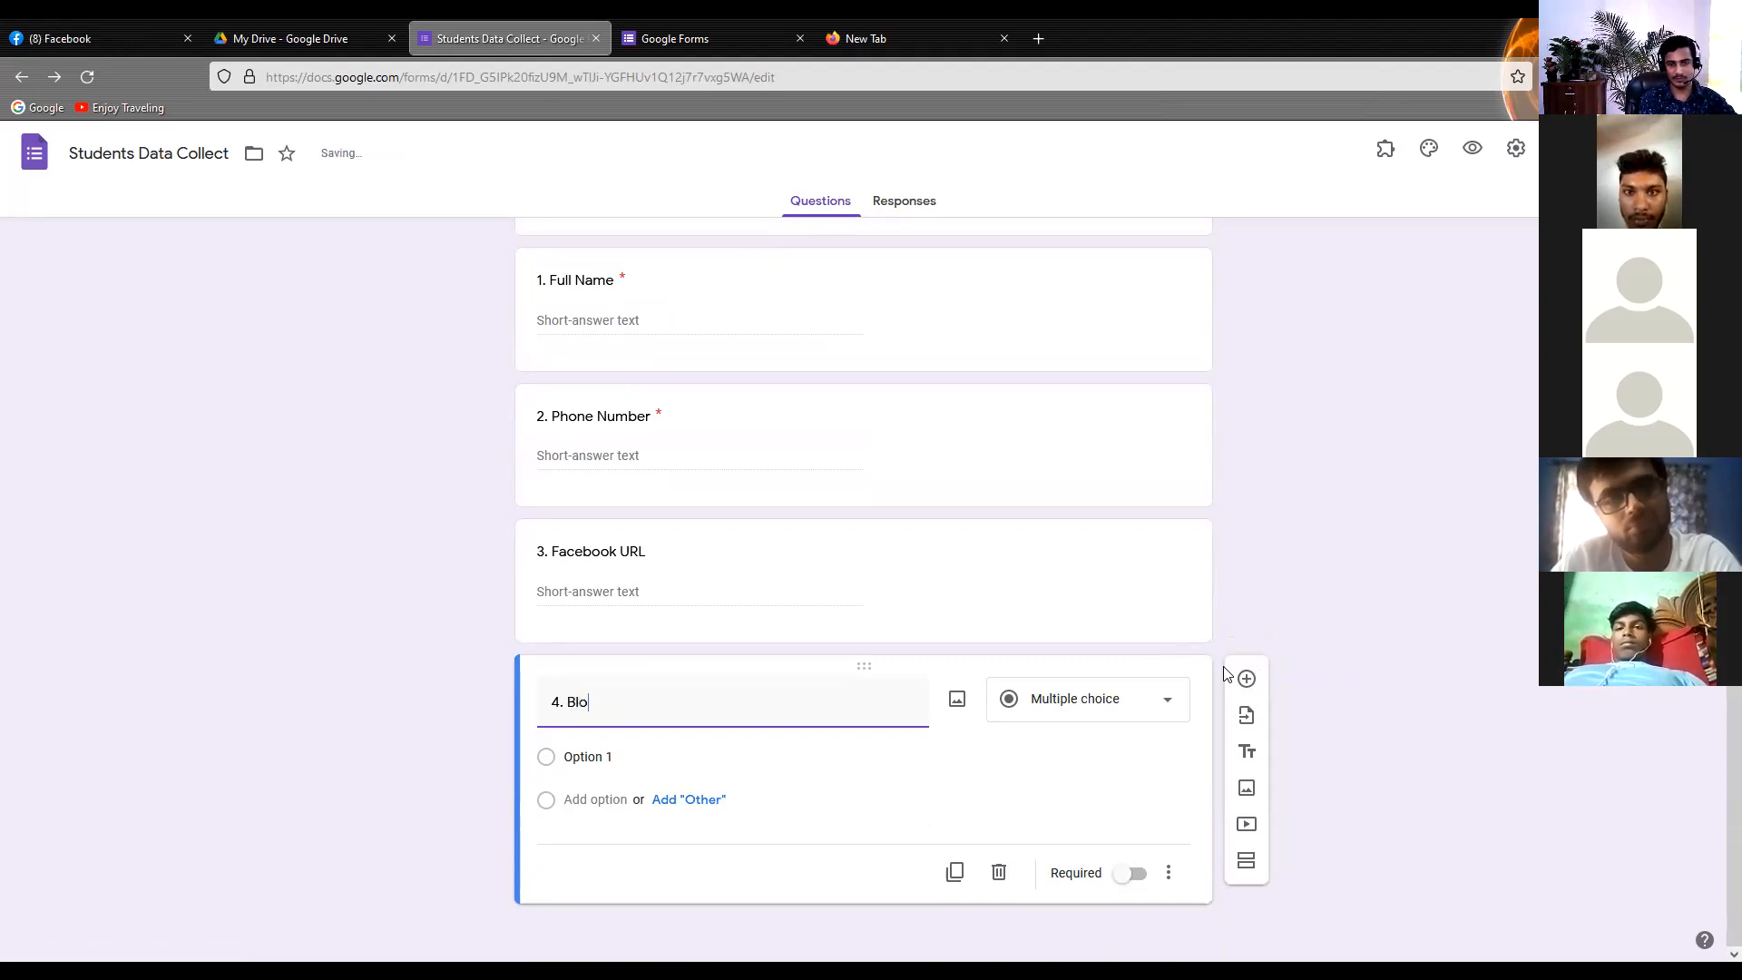
type("od Grel")
key("BackSpace")
key("BackSpace")
key("BackSpace")
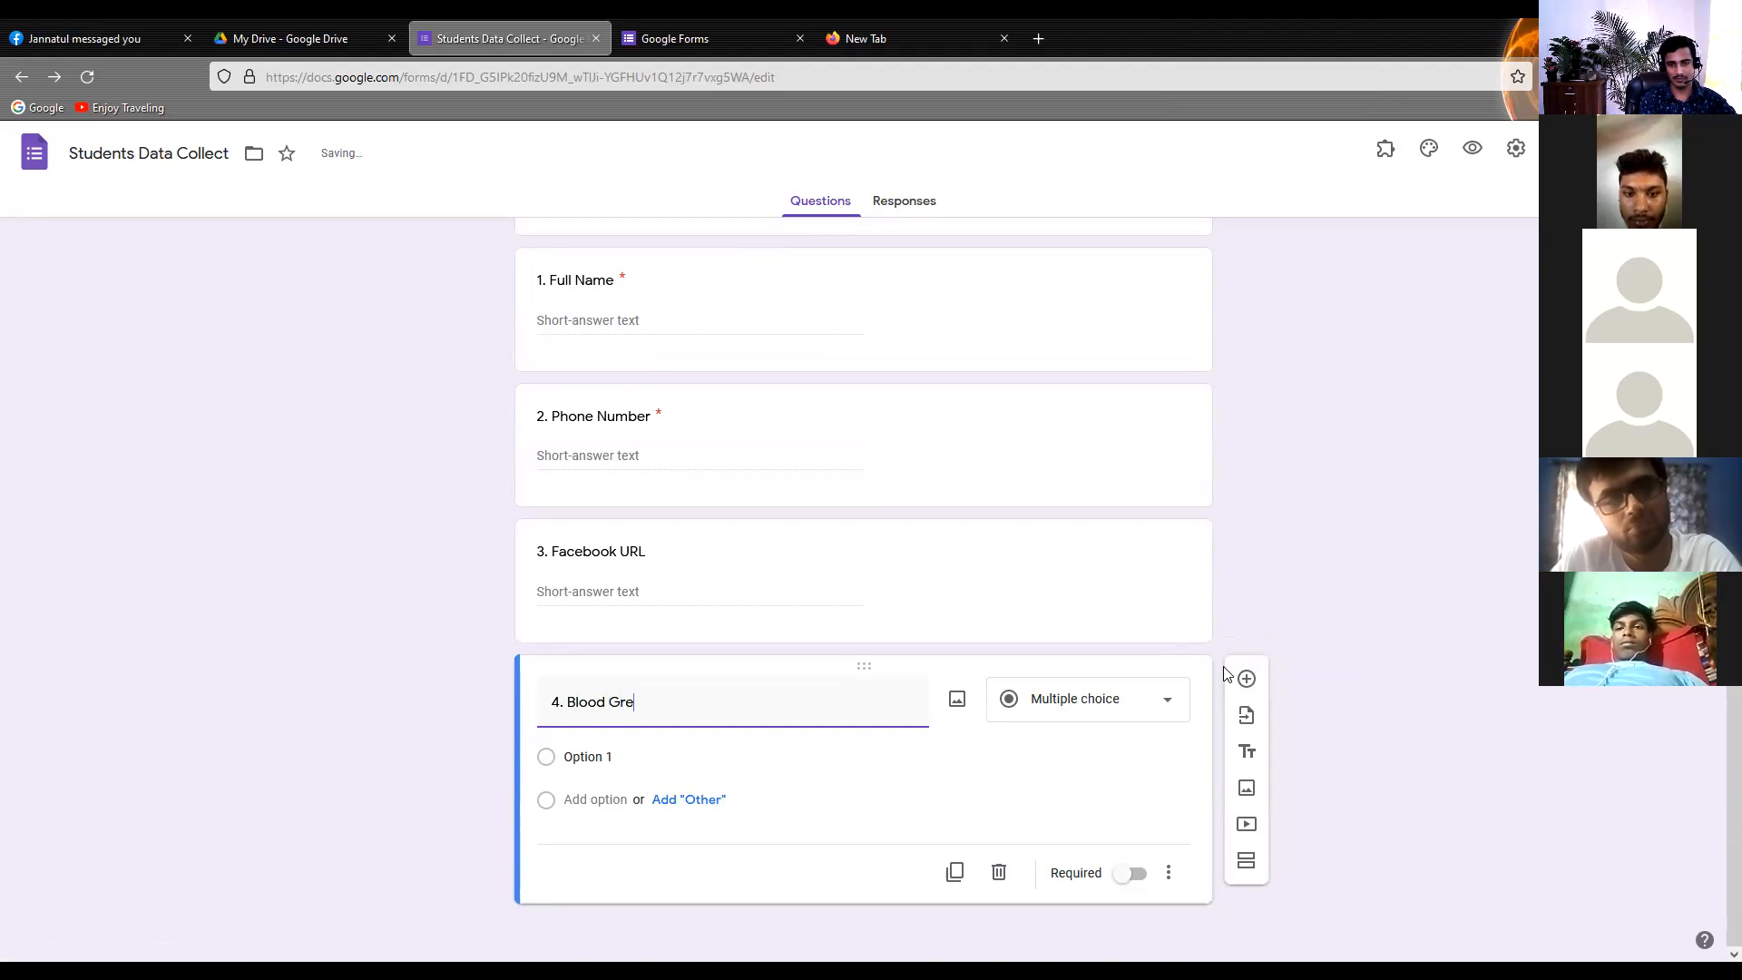
type("r")
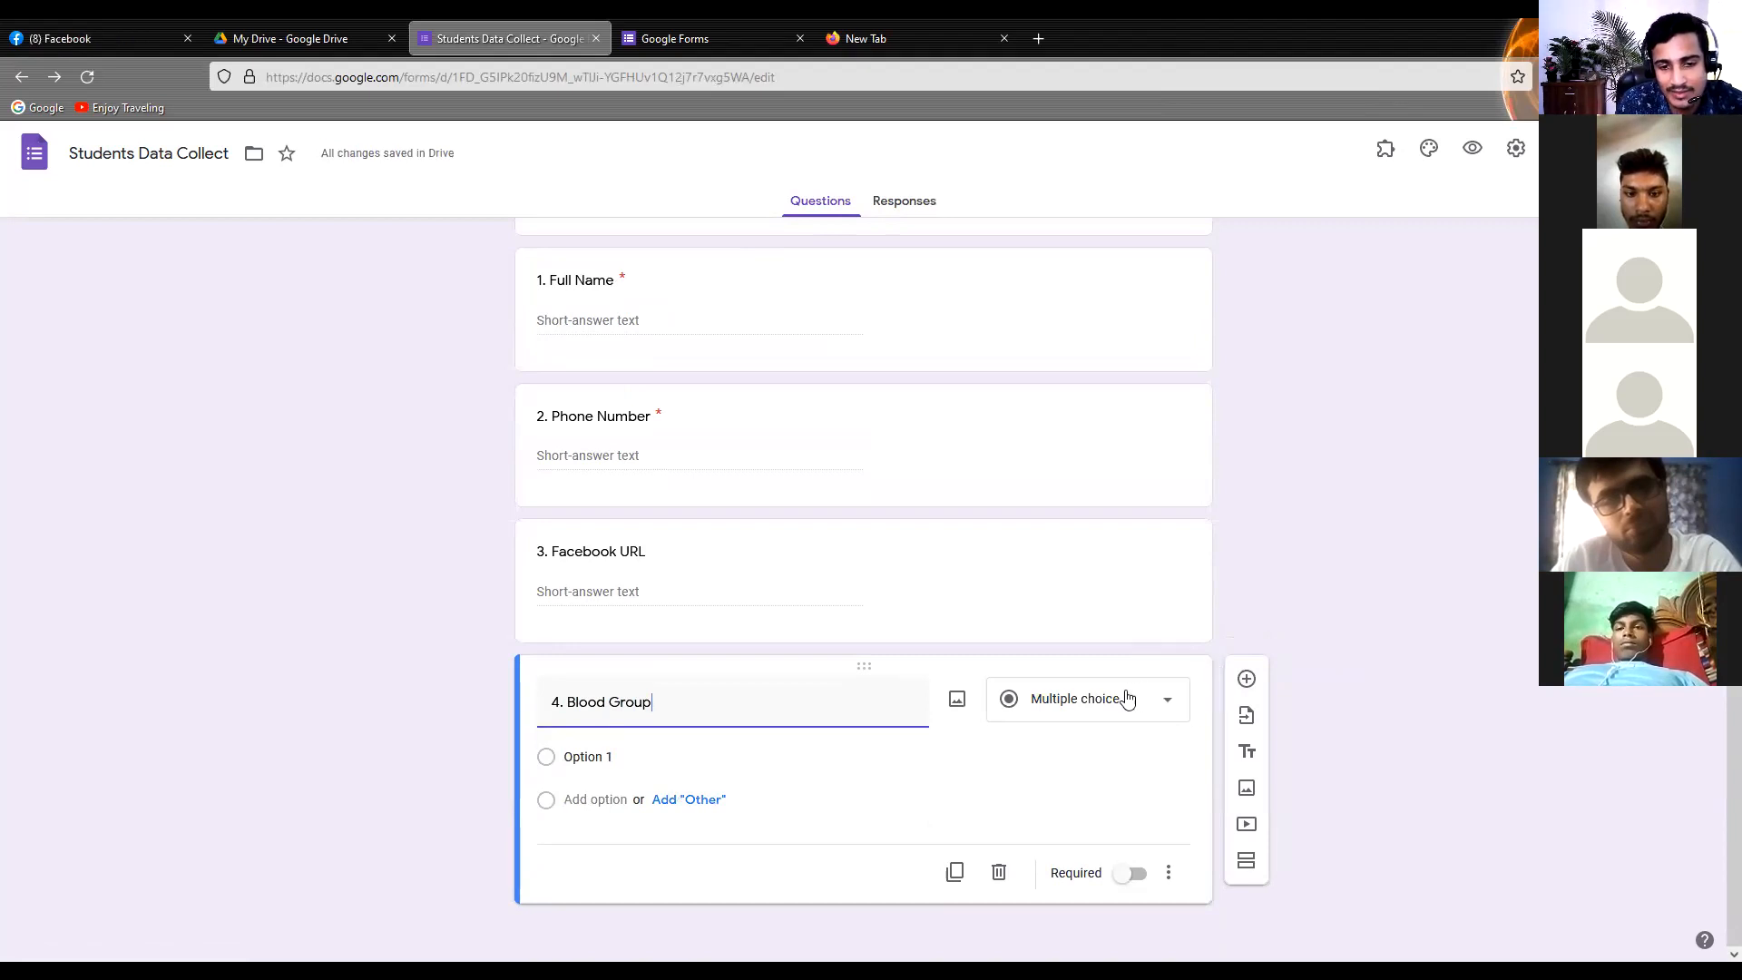
Keep the Blood Group question as Multiple choice, name its first option "A+" and add an "Other" option
left_click(1097, 691)
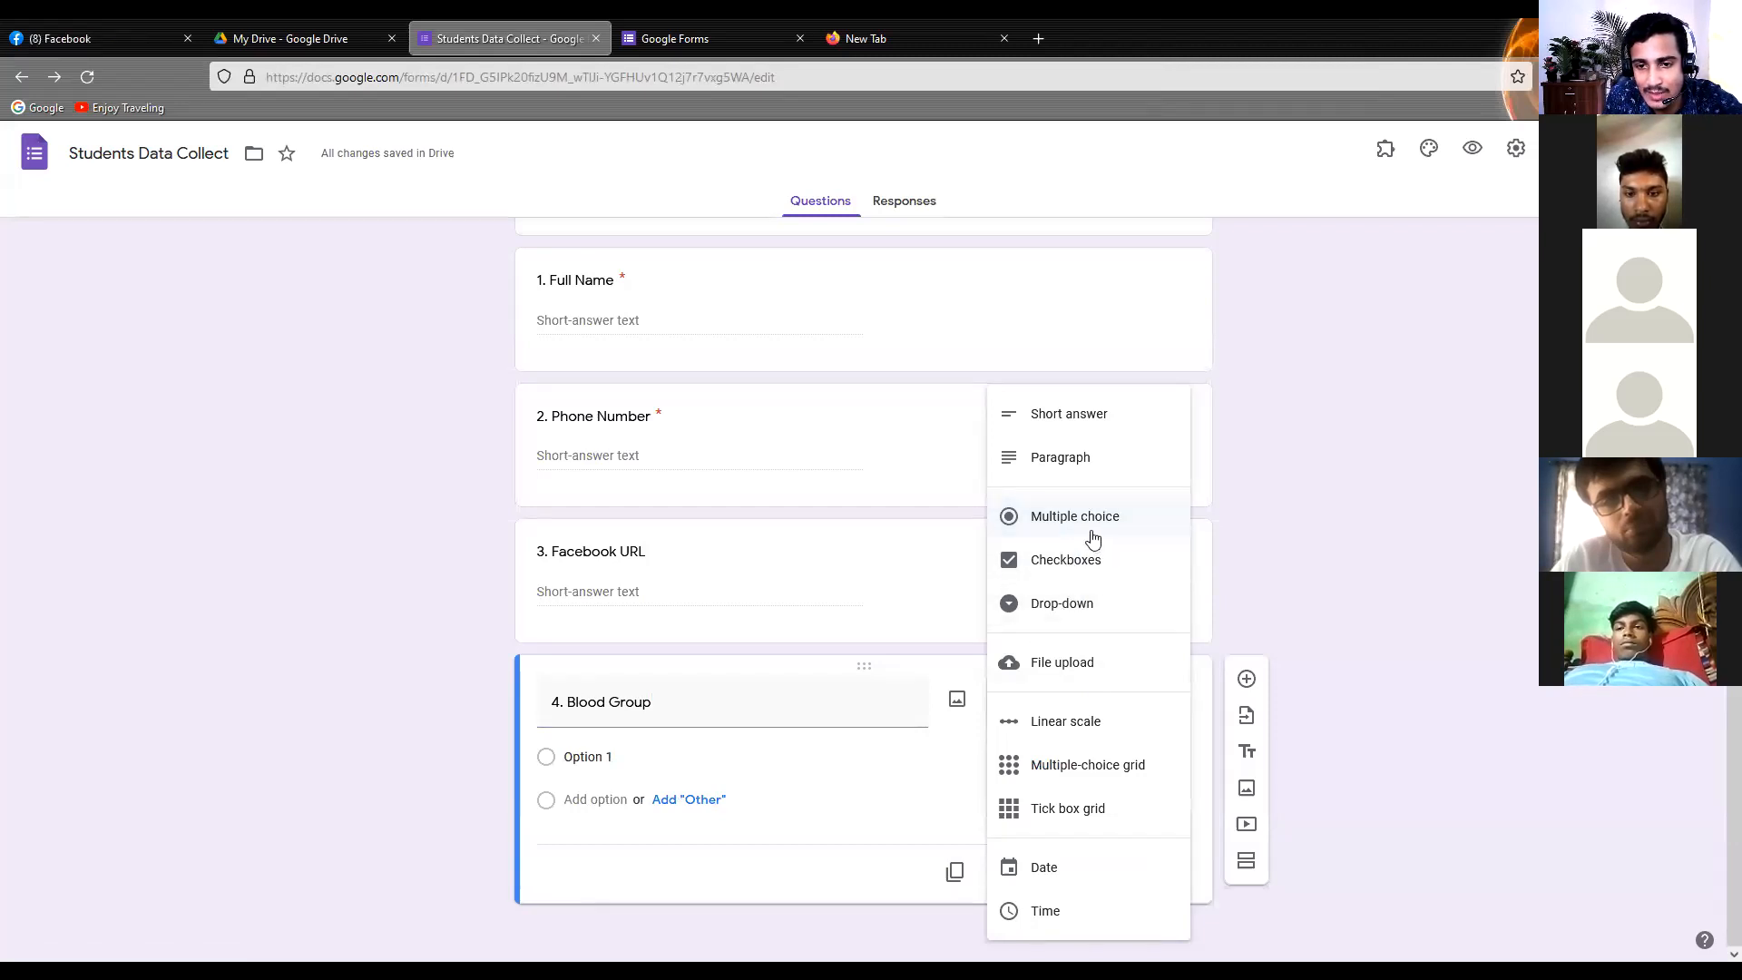
left_click(1094, 535)
left_click(594, 751)
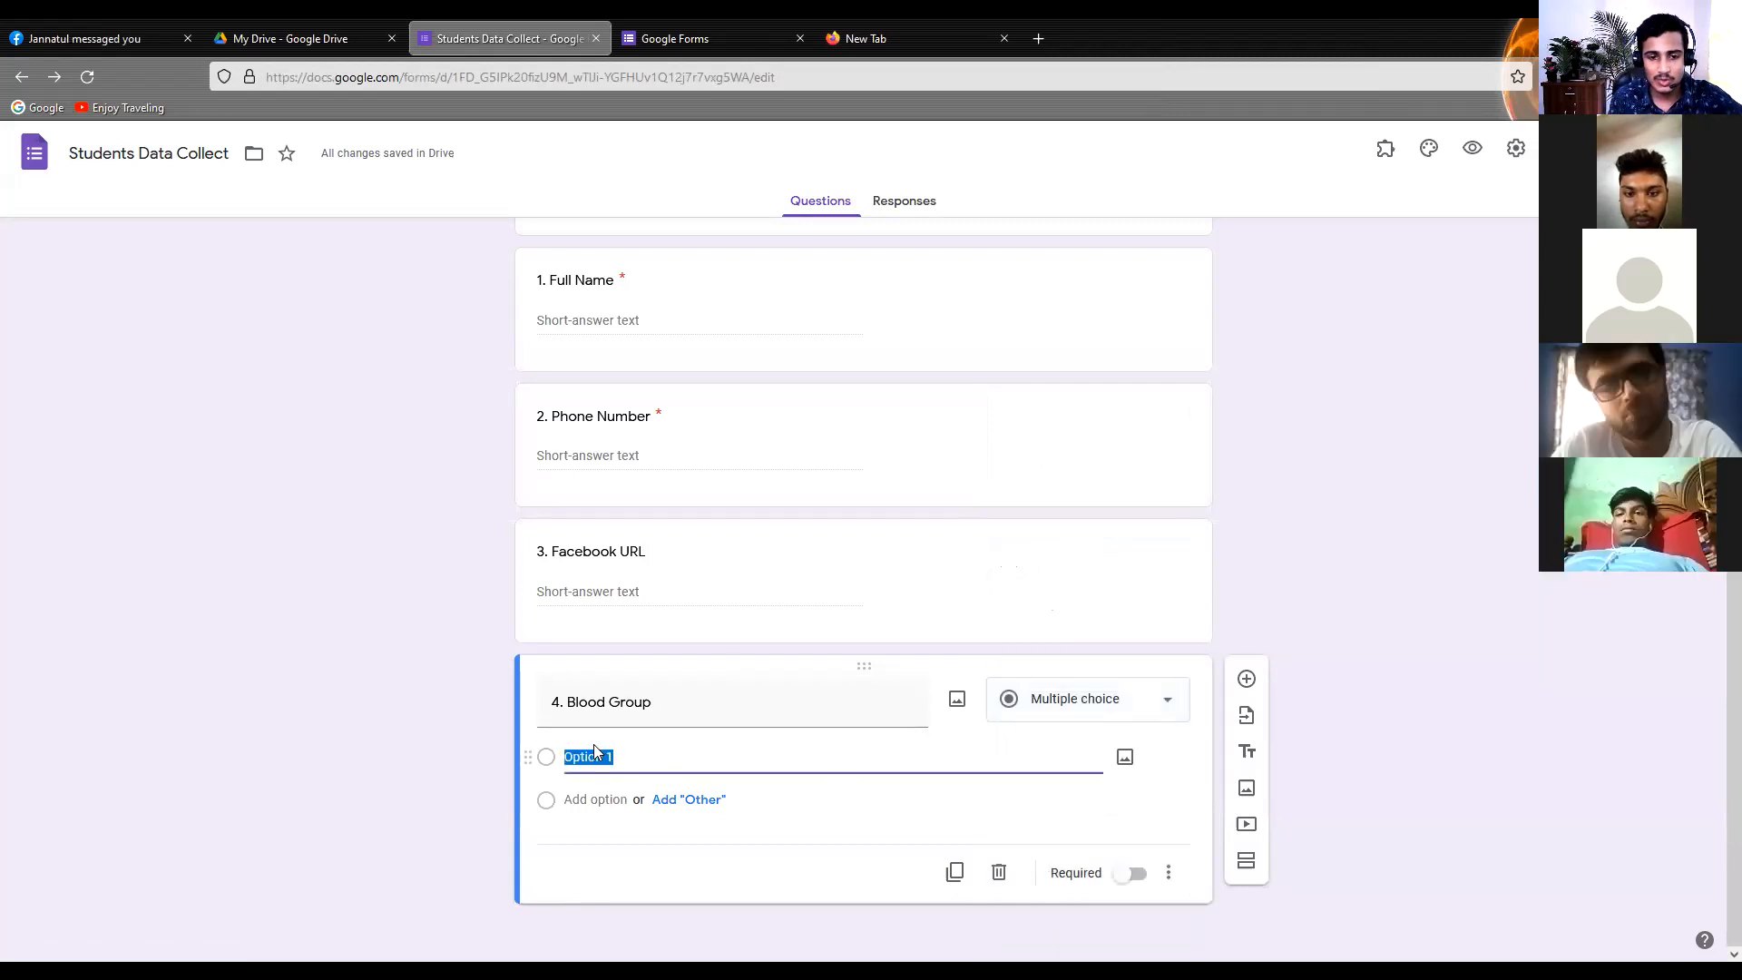
type("A")
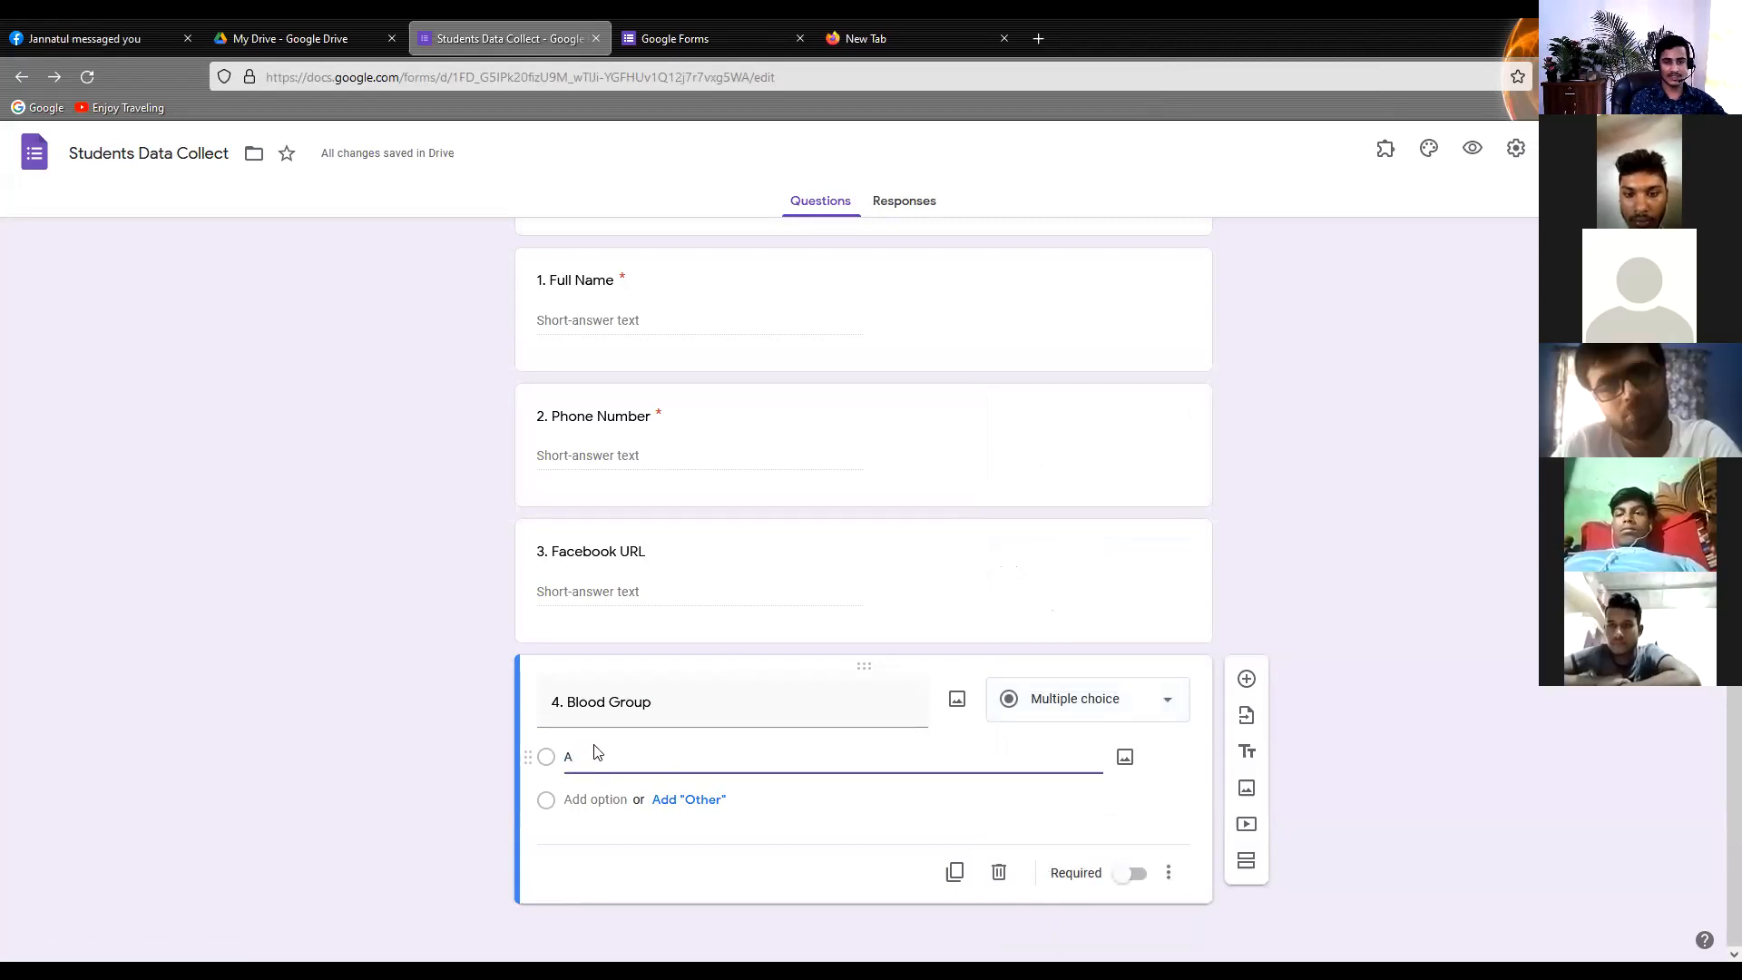
type("=")
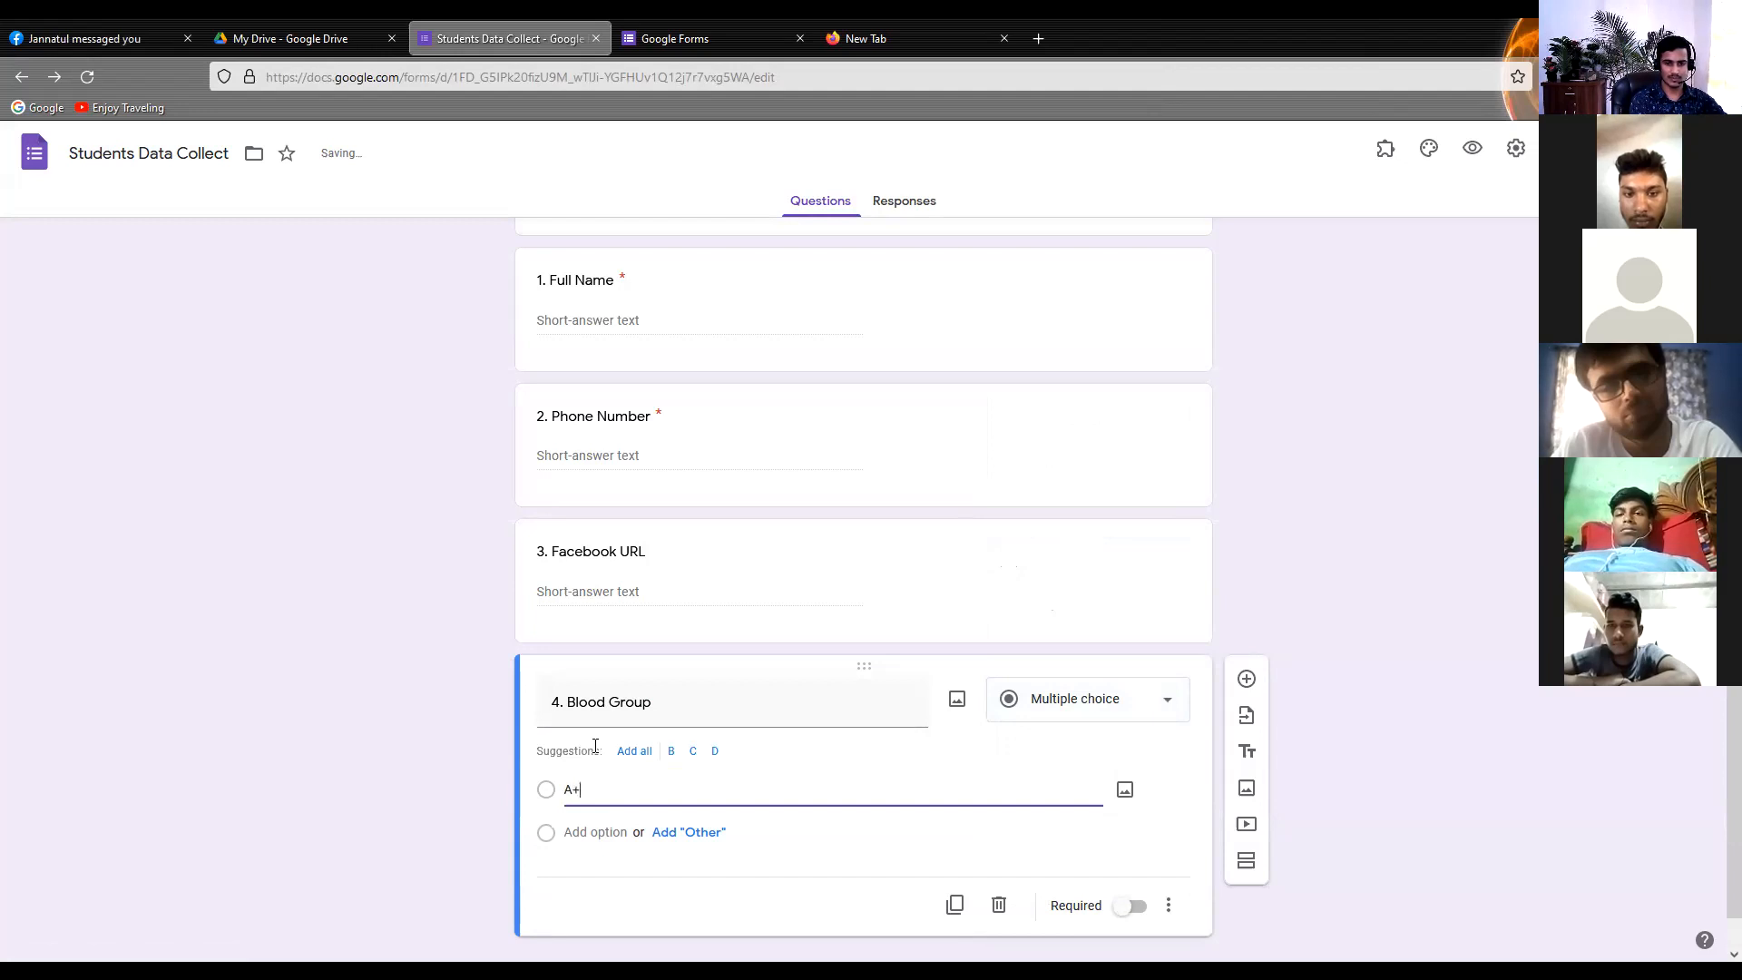
left_click(674, 840)
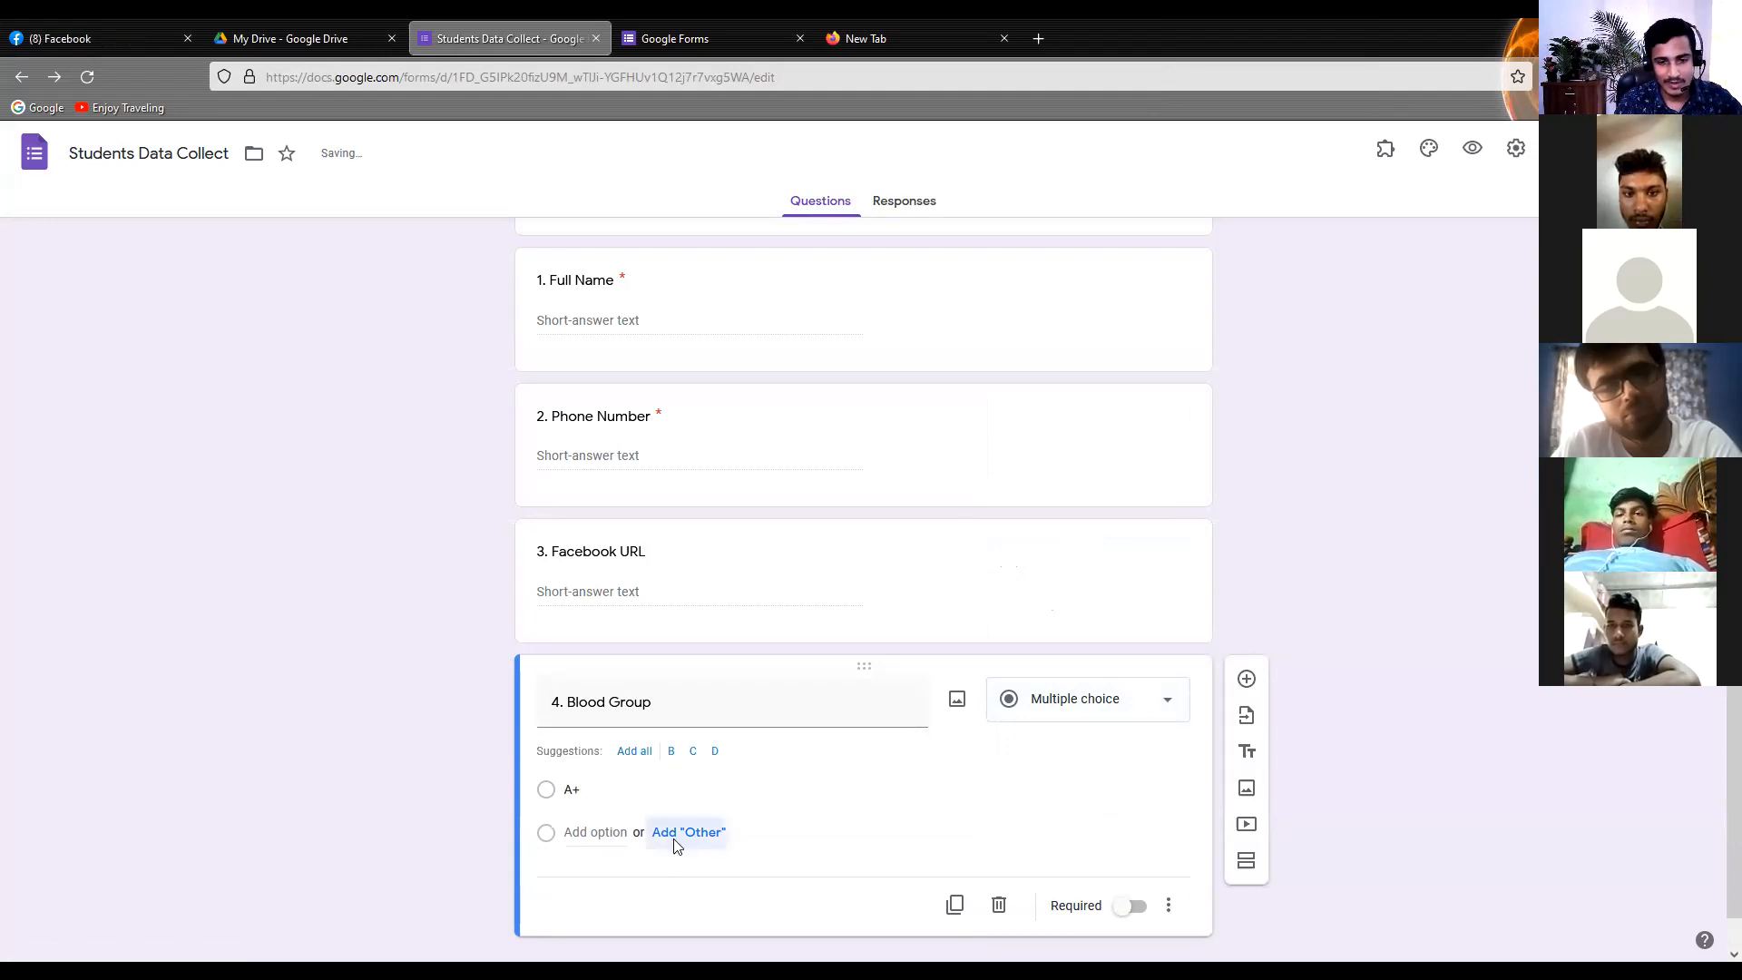
left_click(675, 839)
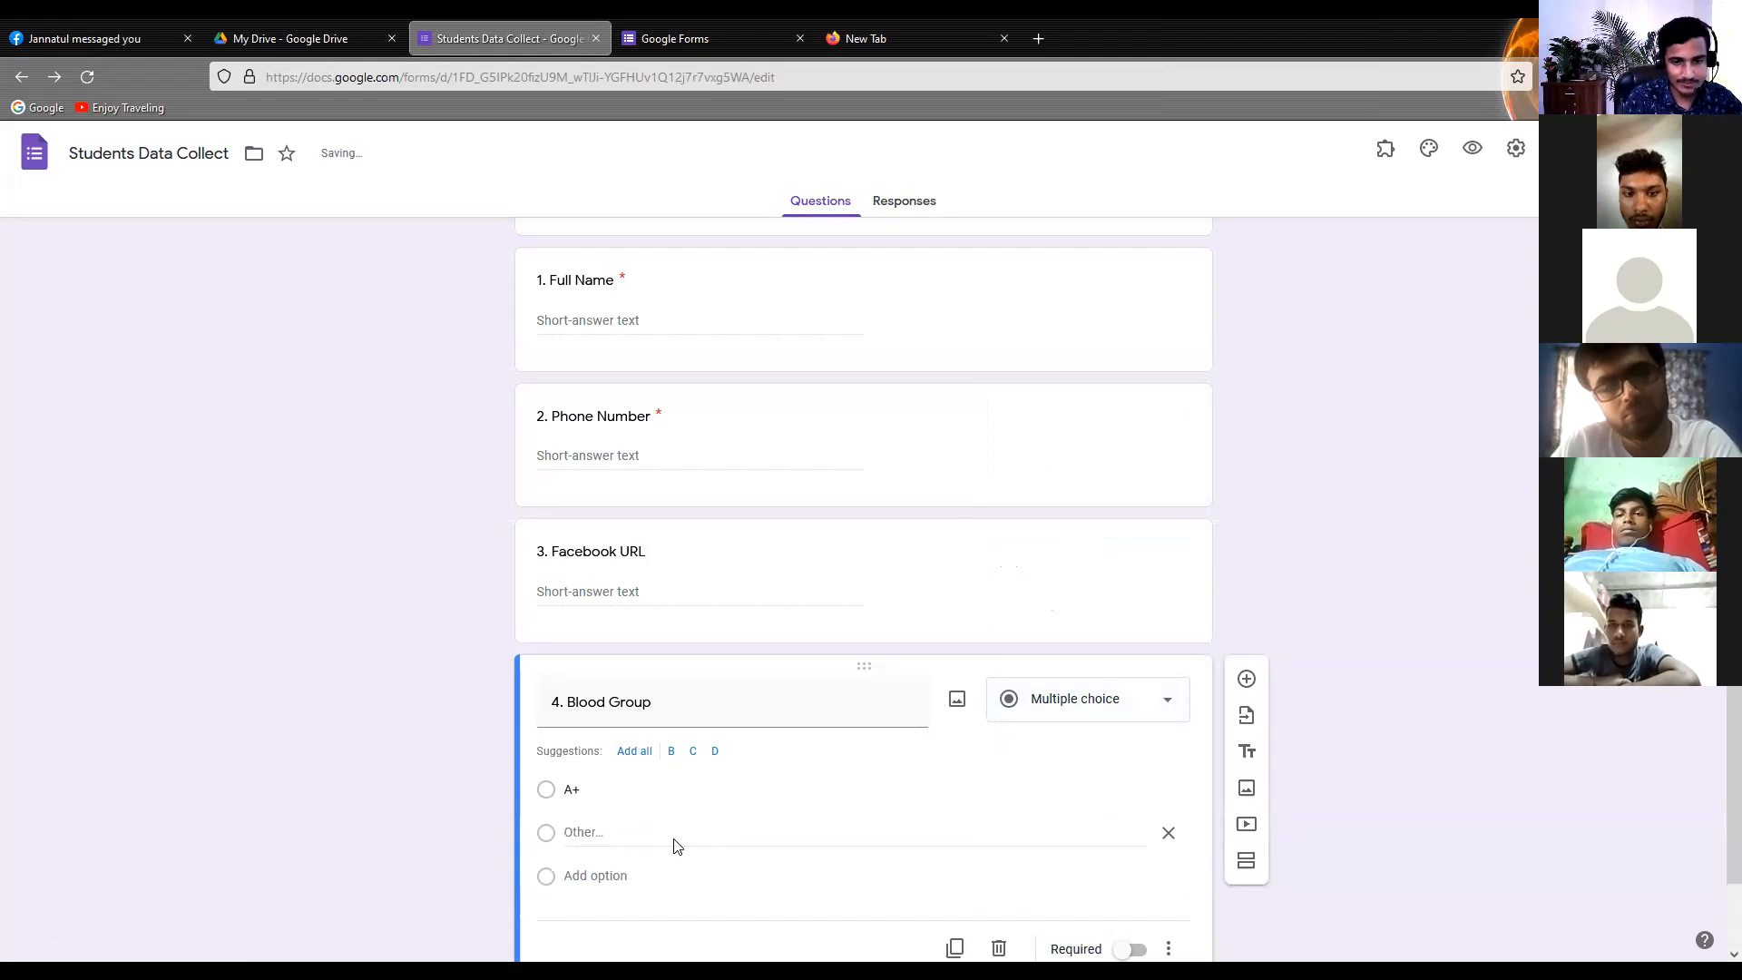
Add "B+" and "AB+" as options to the Blood Group question
left_click(586, 802)
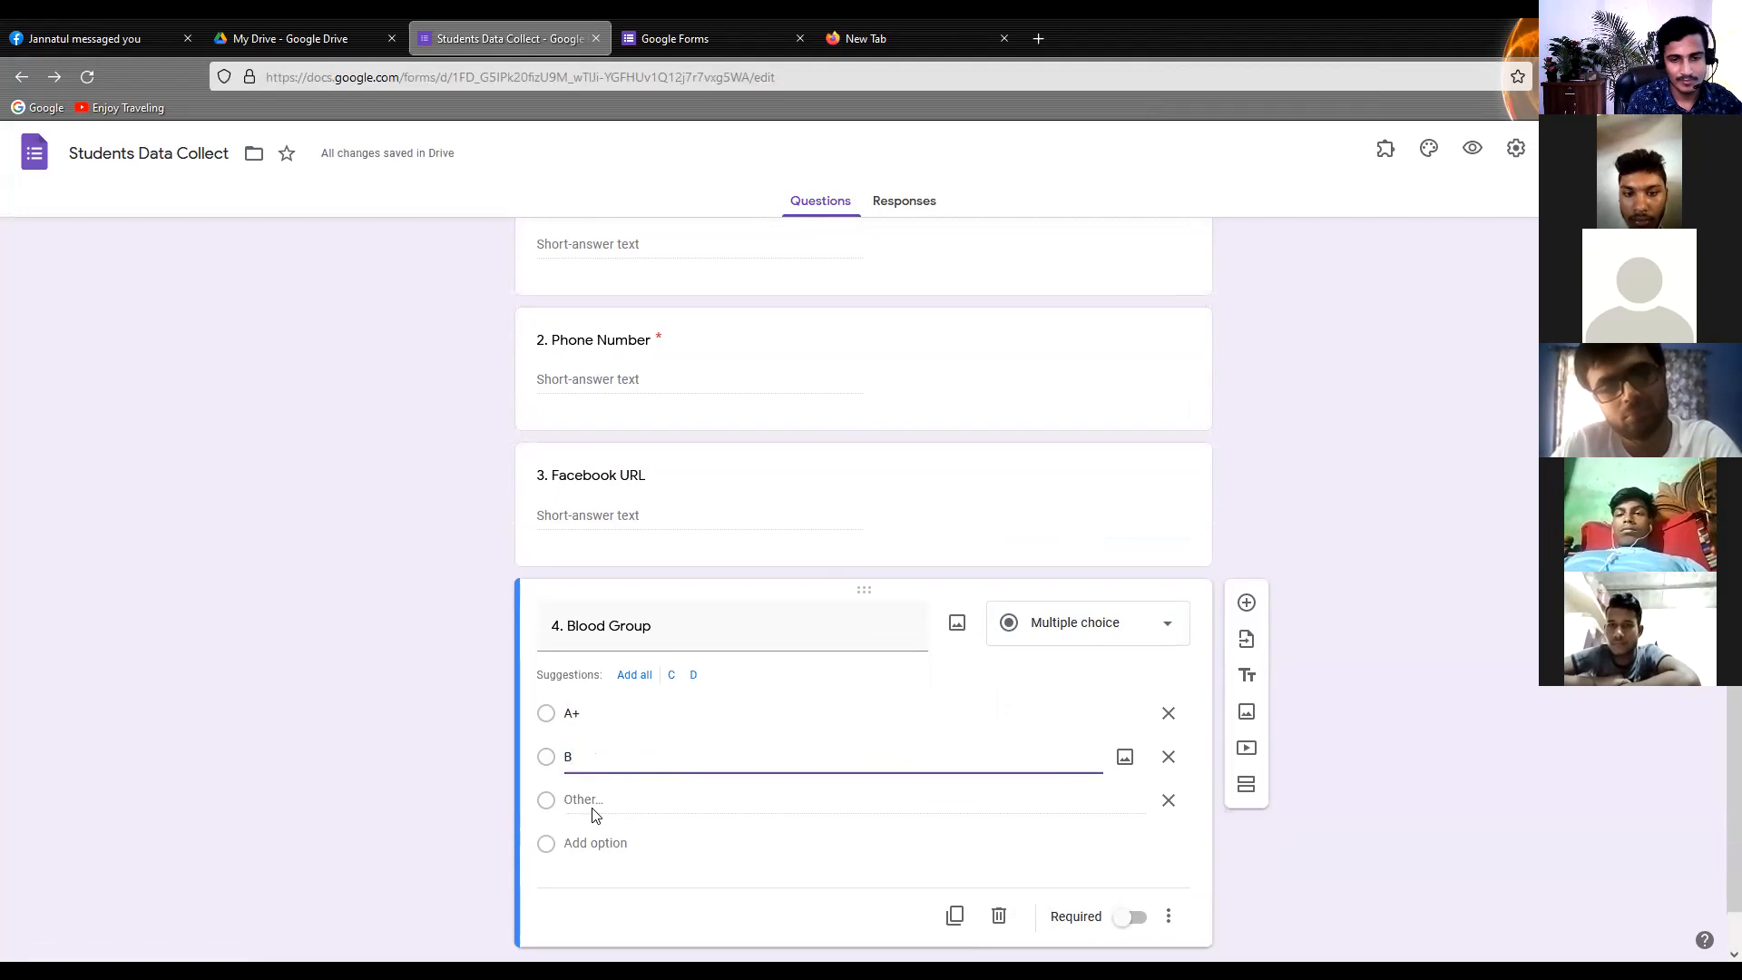
type("+")
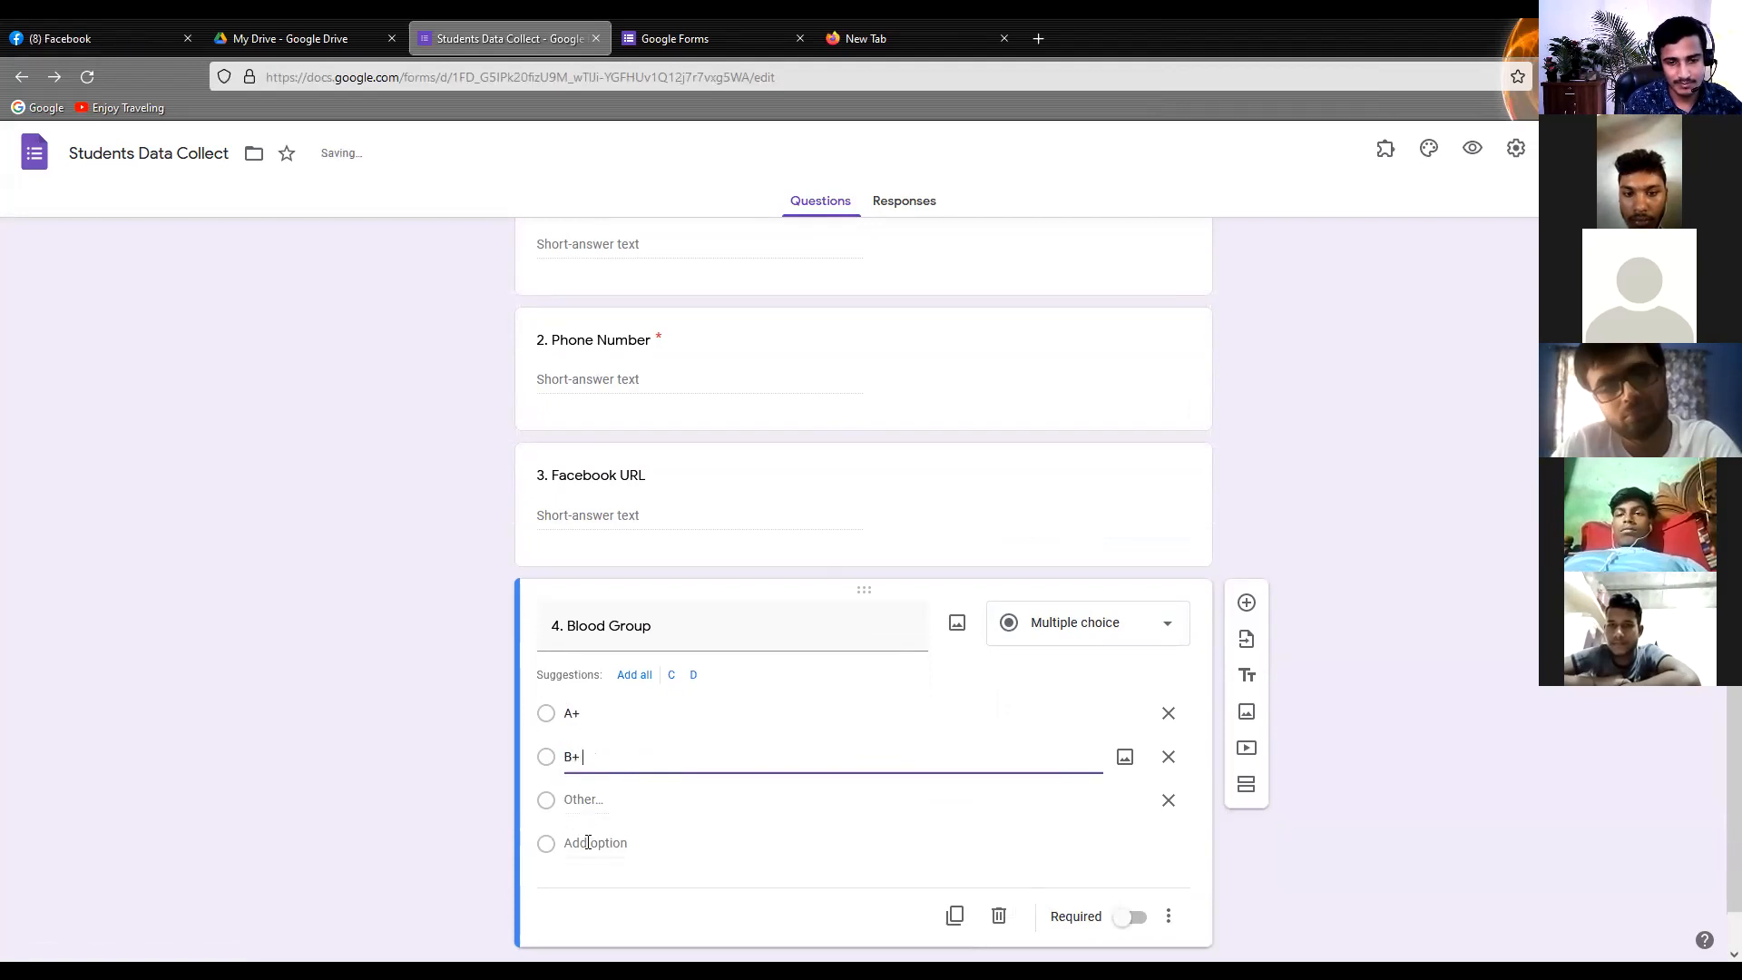
left_click(586, 843)
type("AB+")
scroll(586, 854, "down", 1)
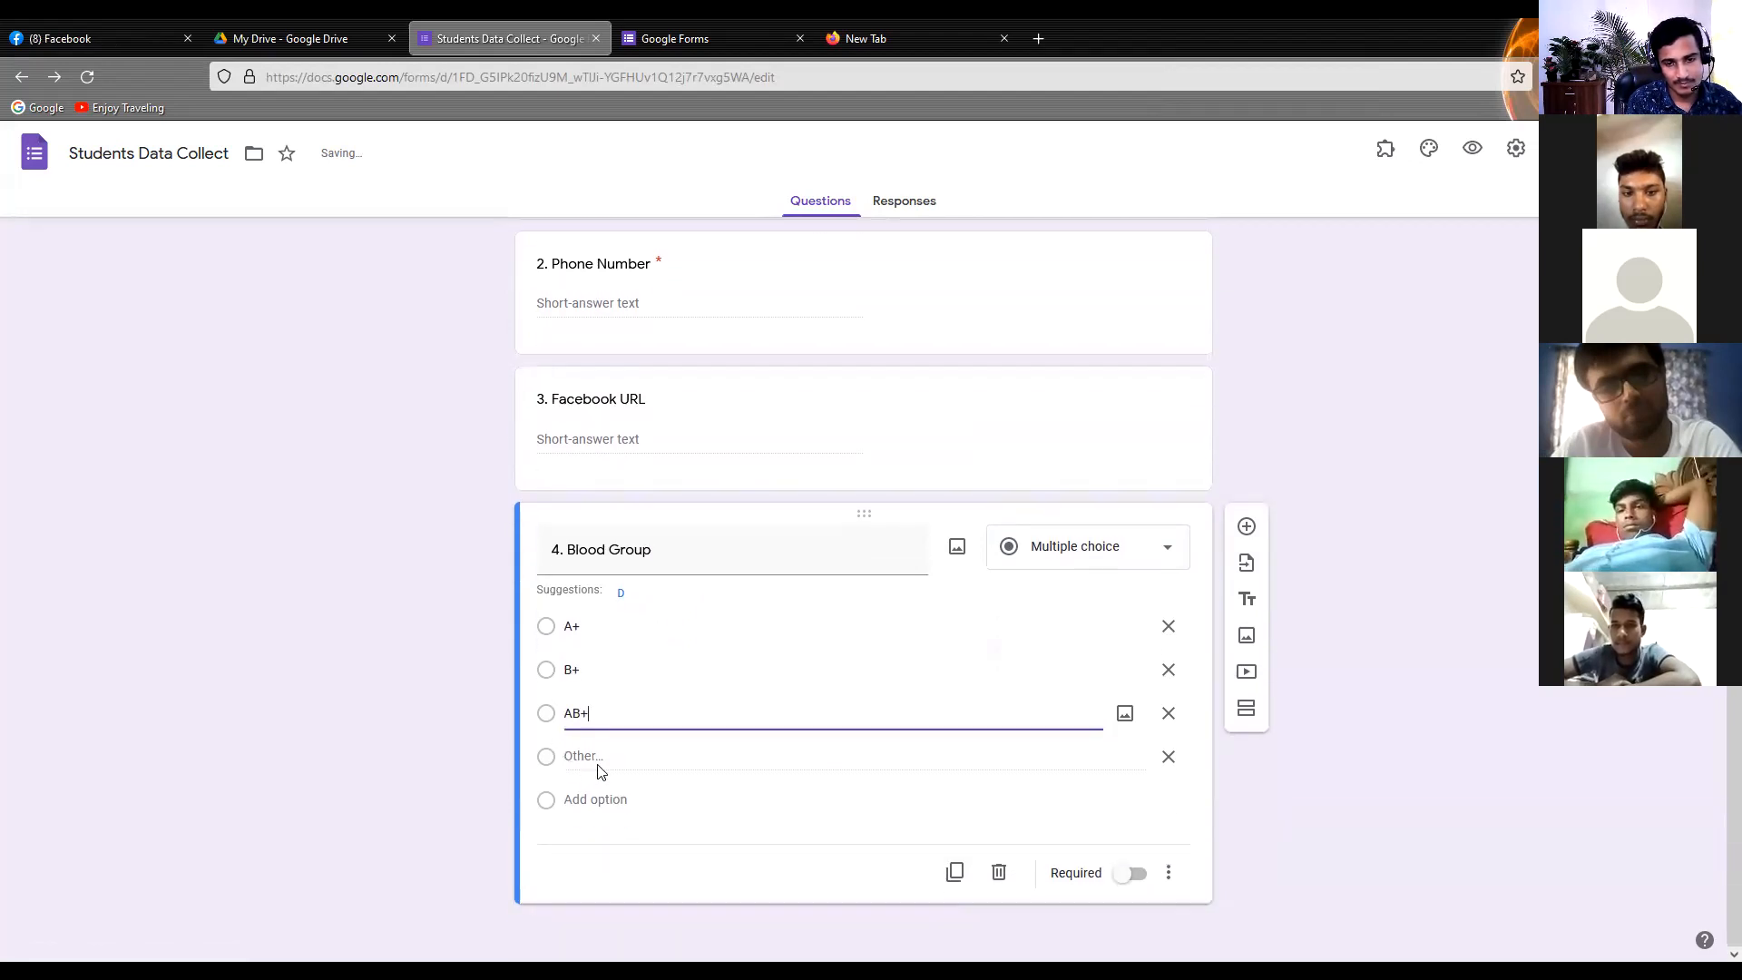
Add the options "A-", "B-" and "AB-" to the Blood Group question
left_click(605, 799)
type("A-")
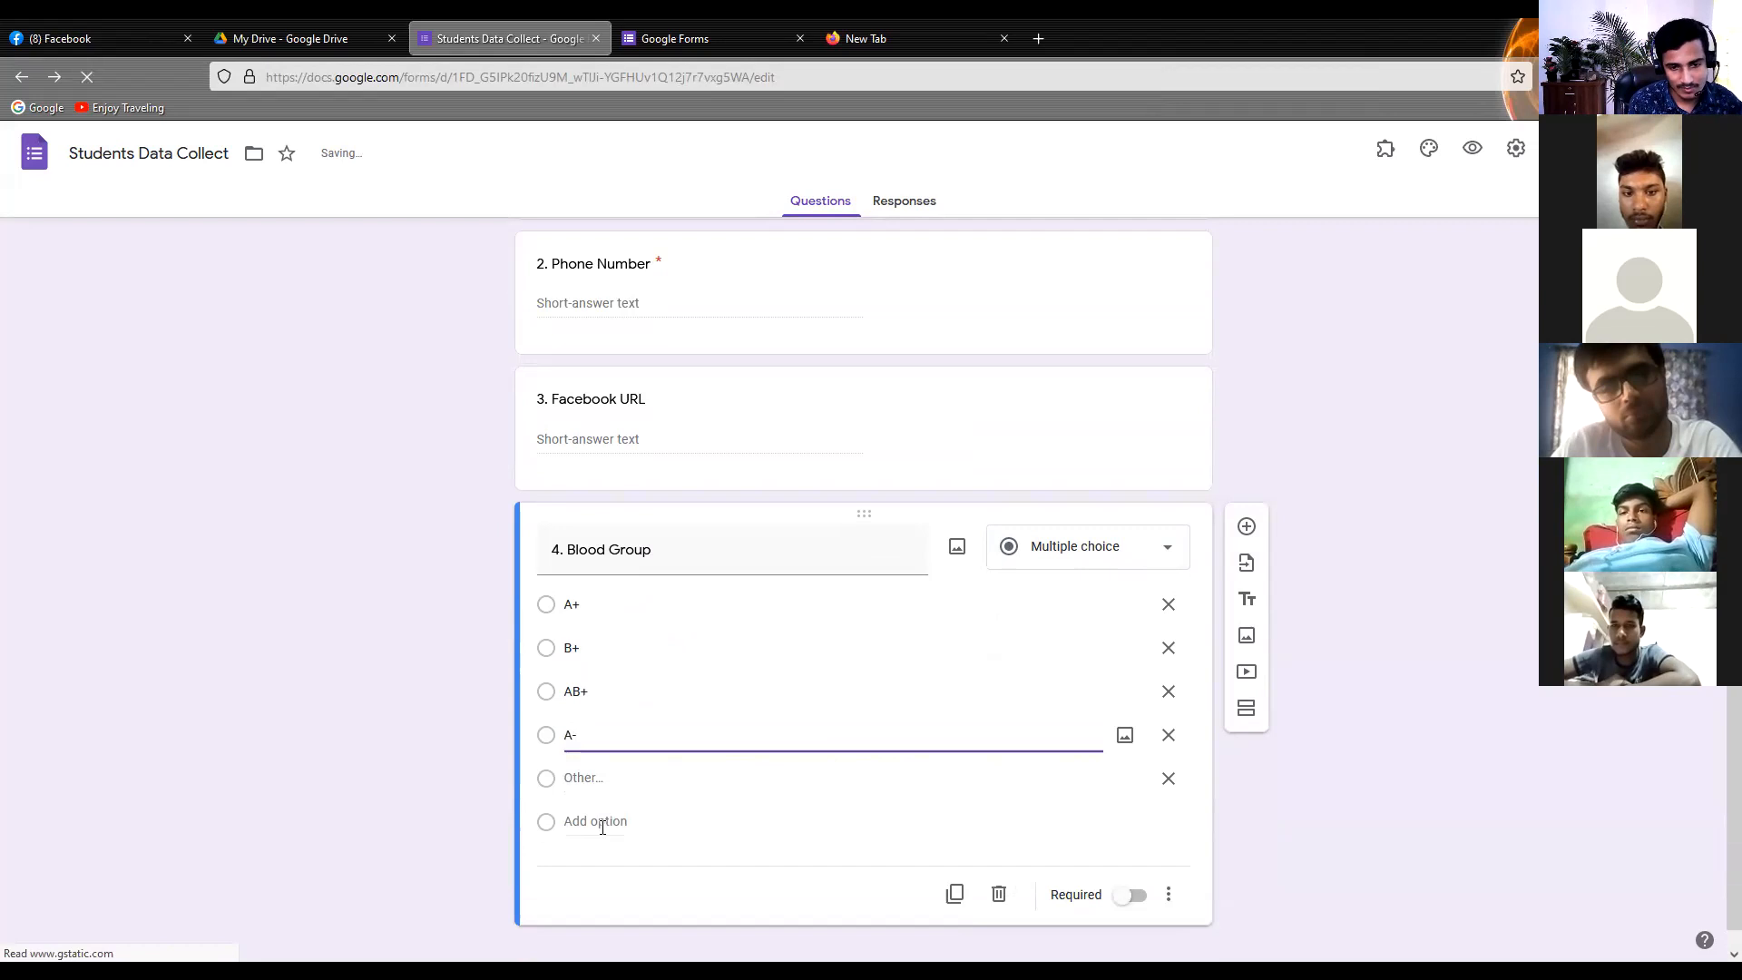
left_click(602, 822)
type("B")
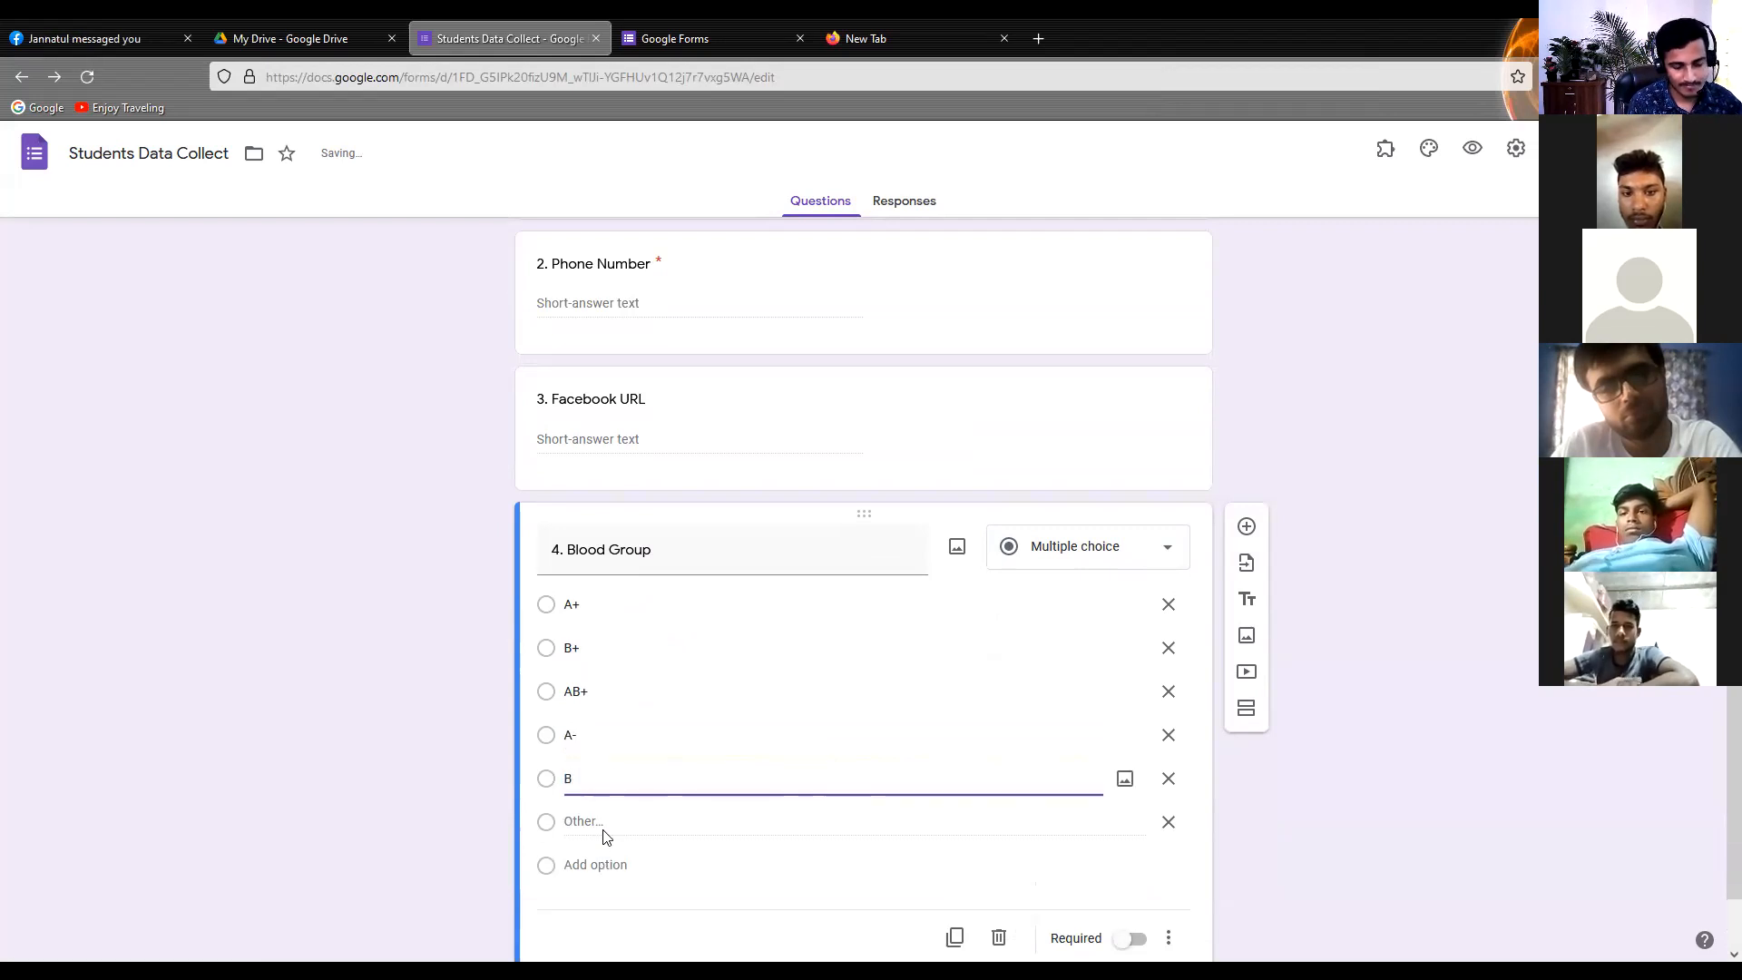
type("-")
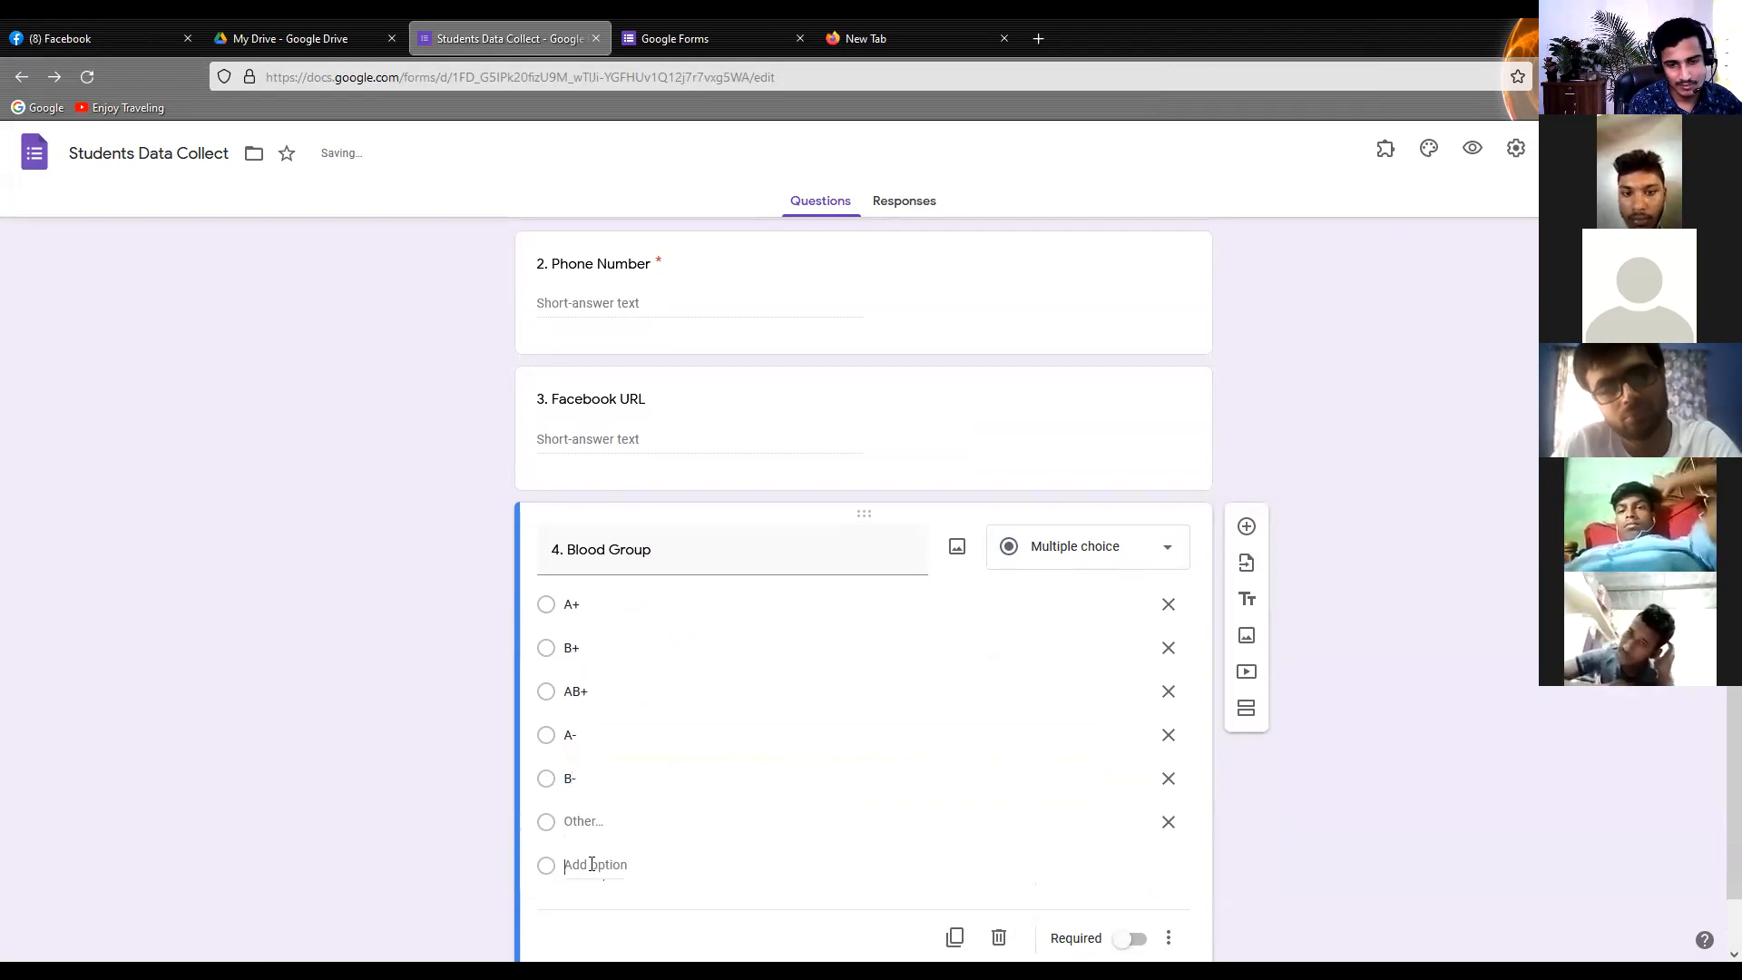
left_click(585, 862)
type("A")
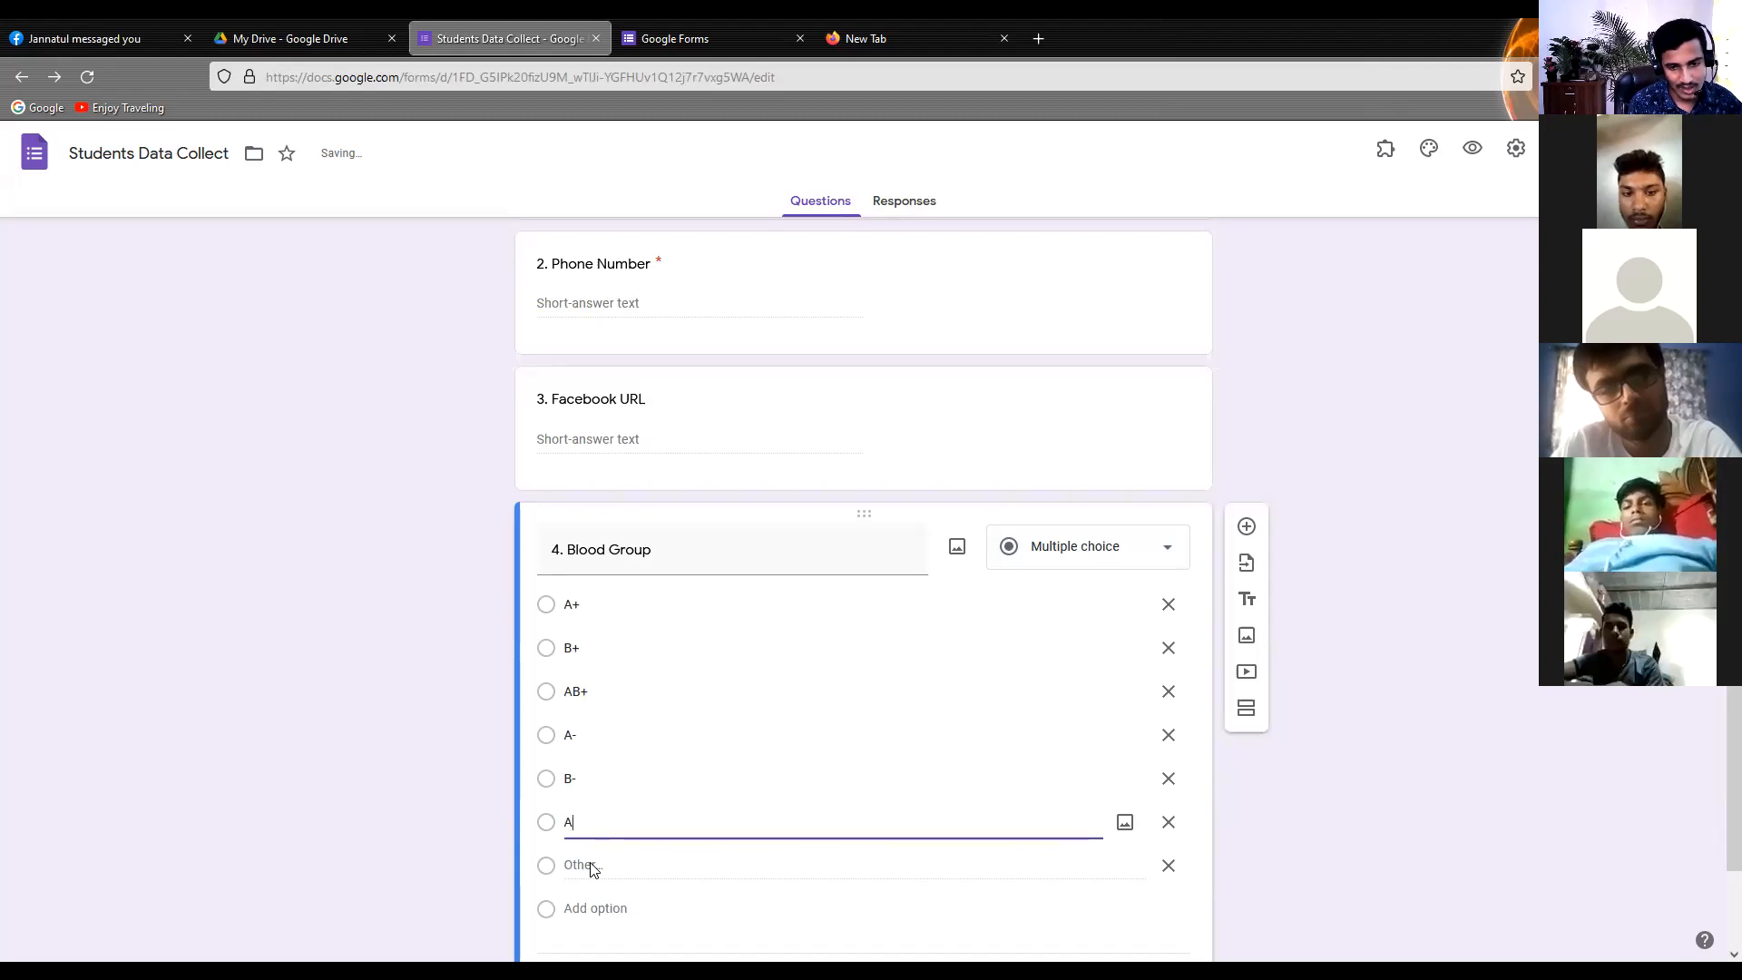
type("B-")
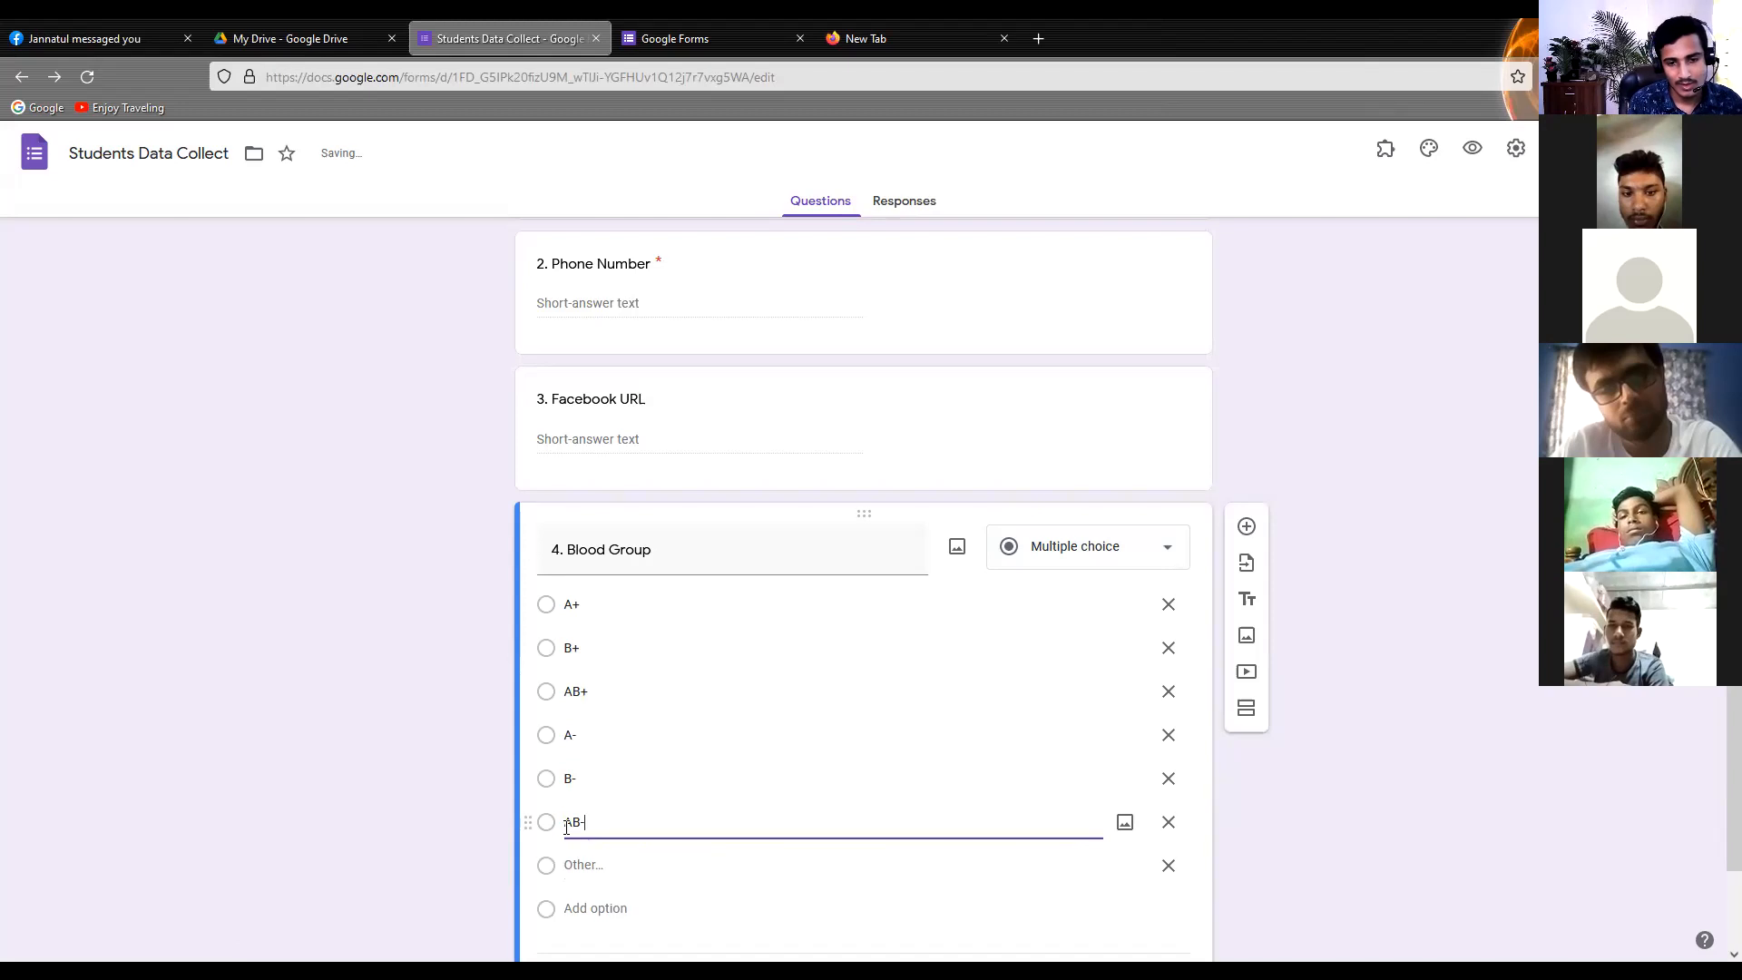
Add "O+" and "O-" as the last named options of the Blood Group question
scroll(590, 834, "down", 1)
left_click(599, 797)
type("O+")
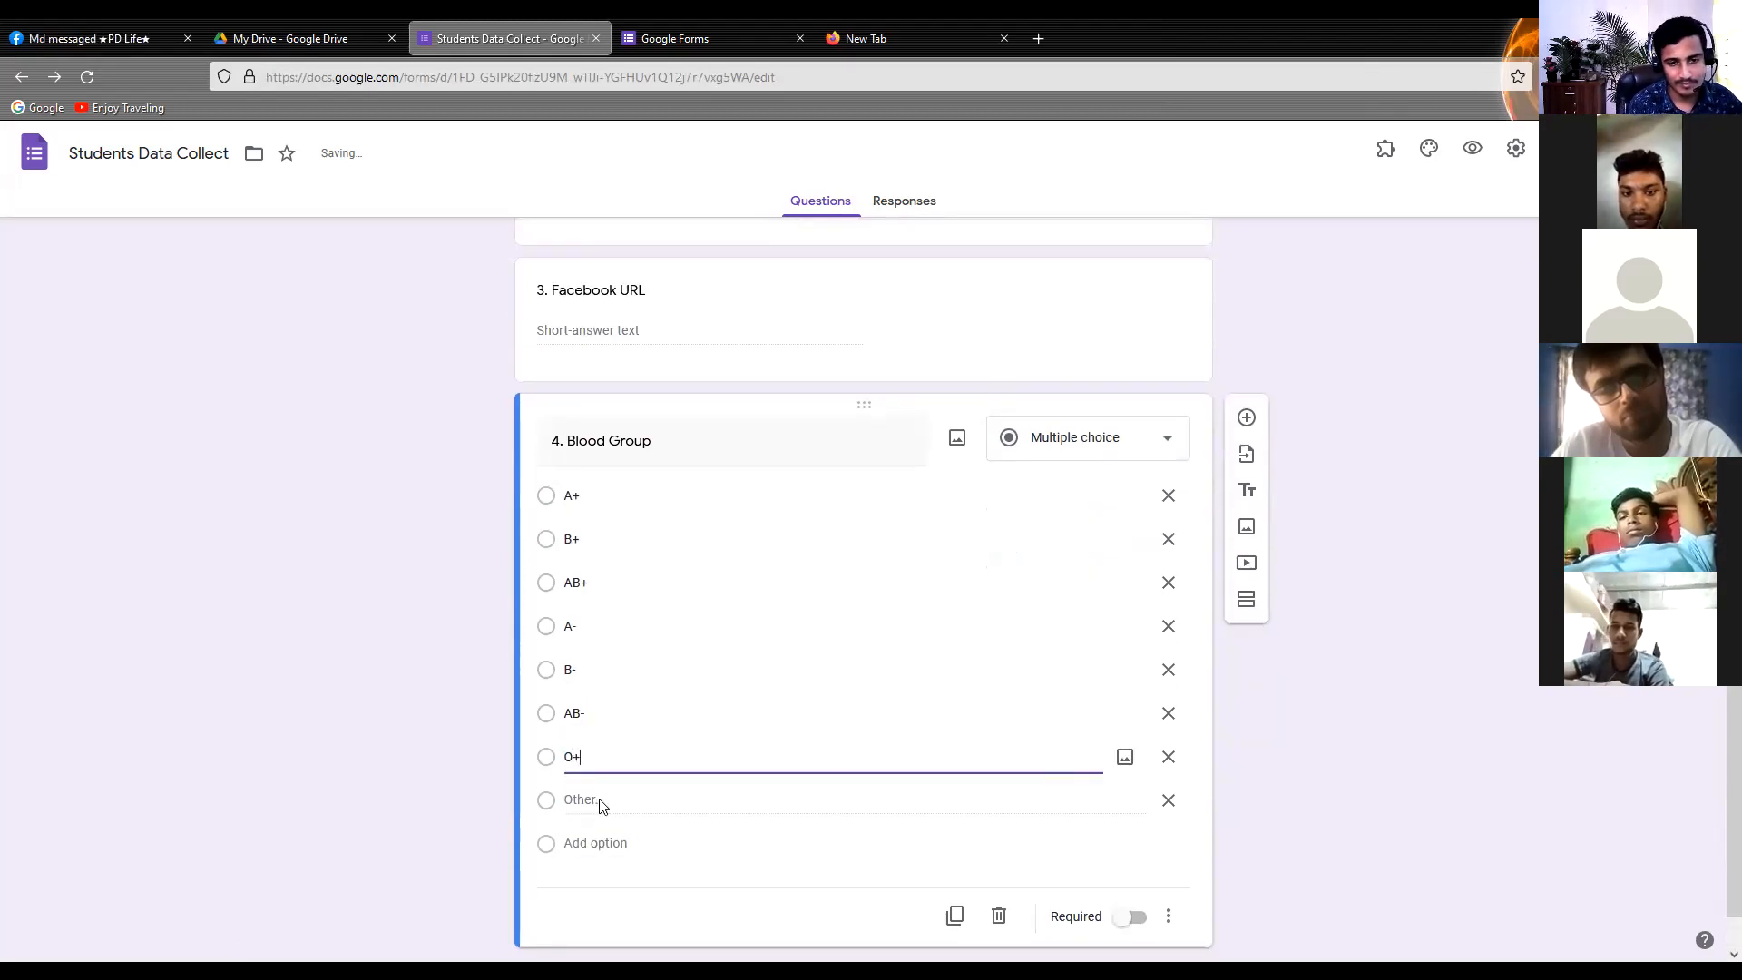
left_click(596, 843)
type("O-")
Remove the "Other" option from the Blood Group question and make the question required
scroll(492, 770, "down", 1)
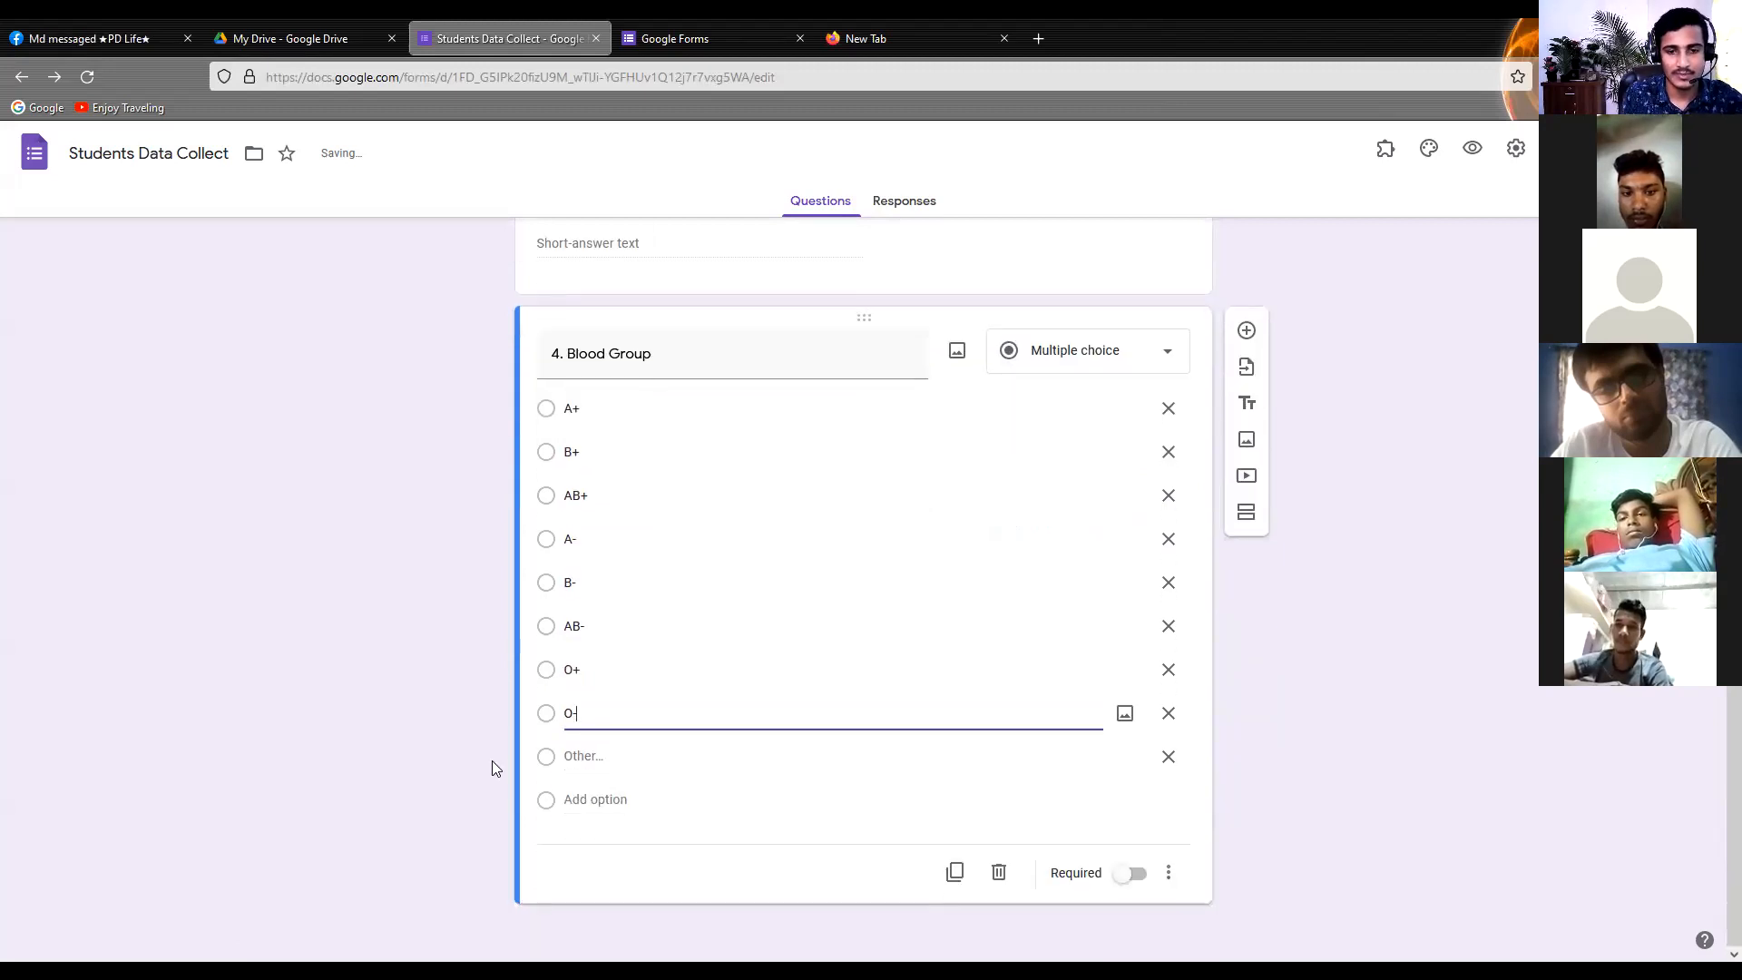
left_click(1167, 756)
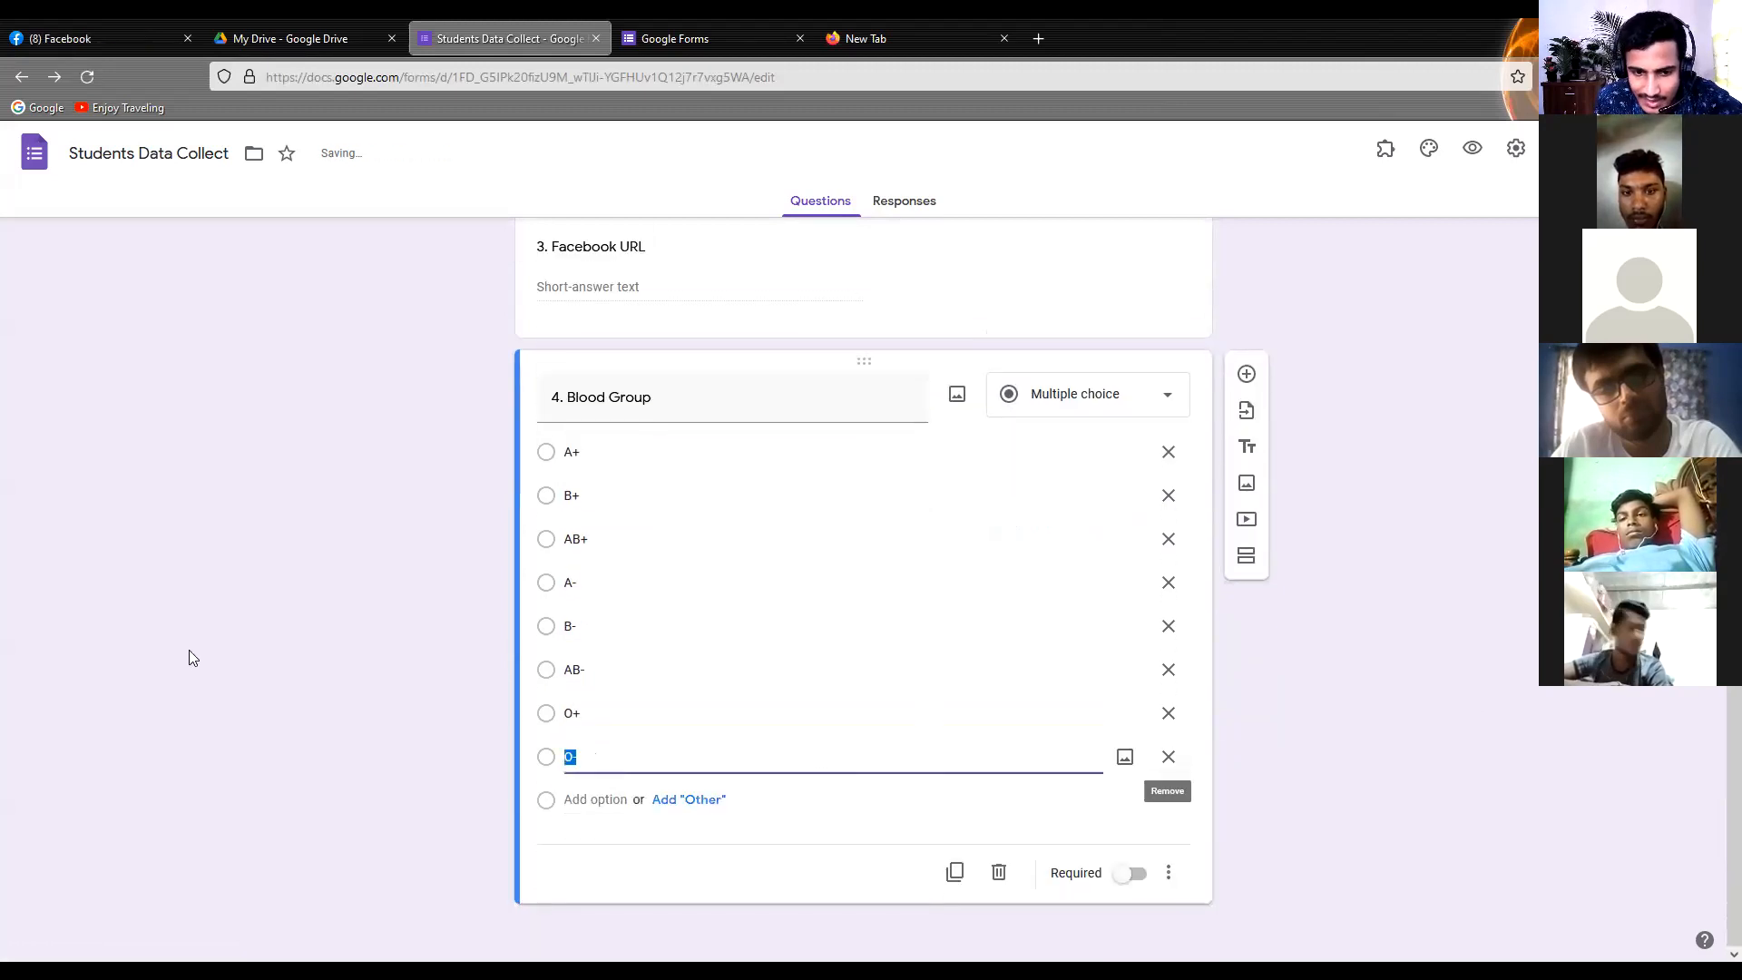
left_click(189, 649)
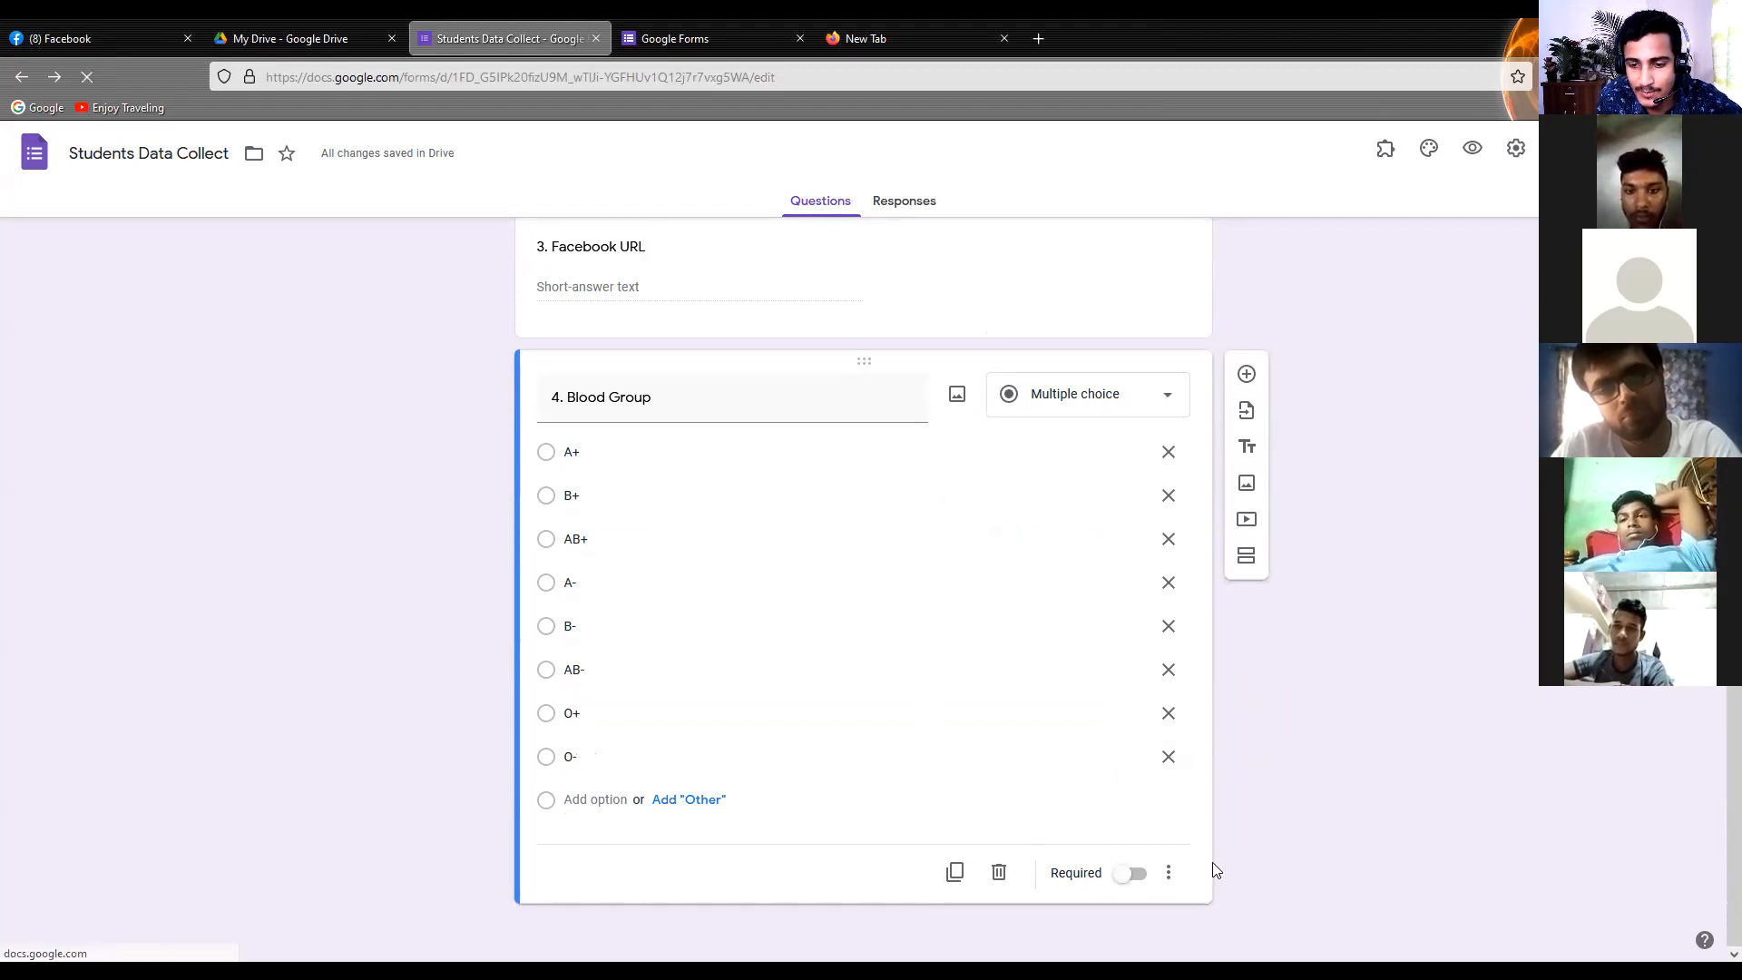
left_click(1131, 873)
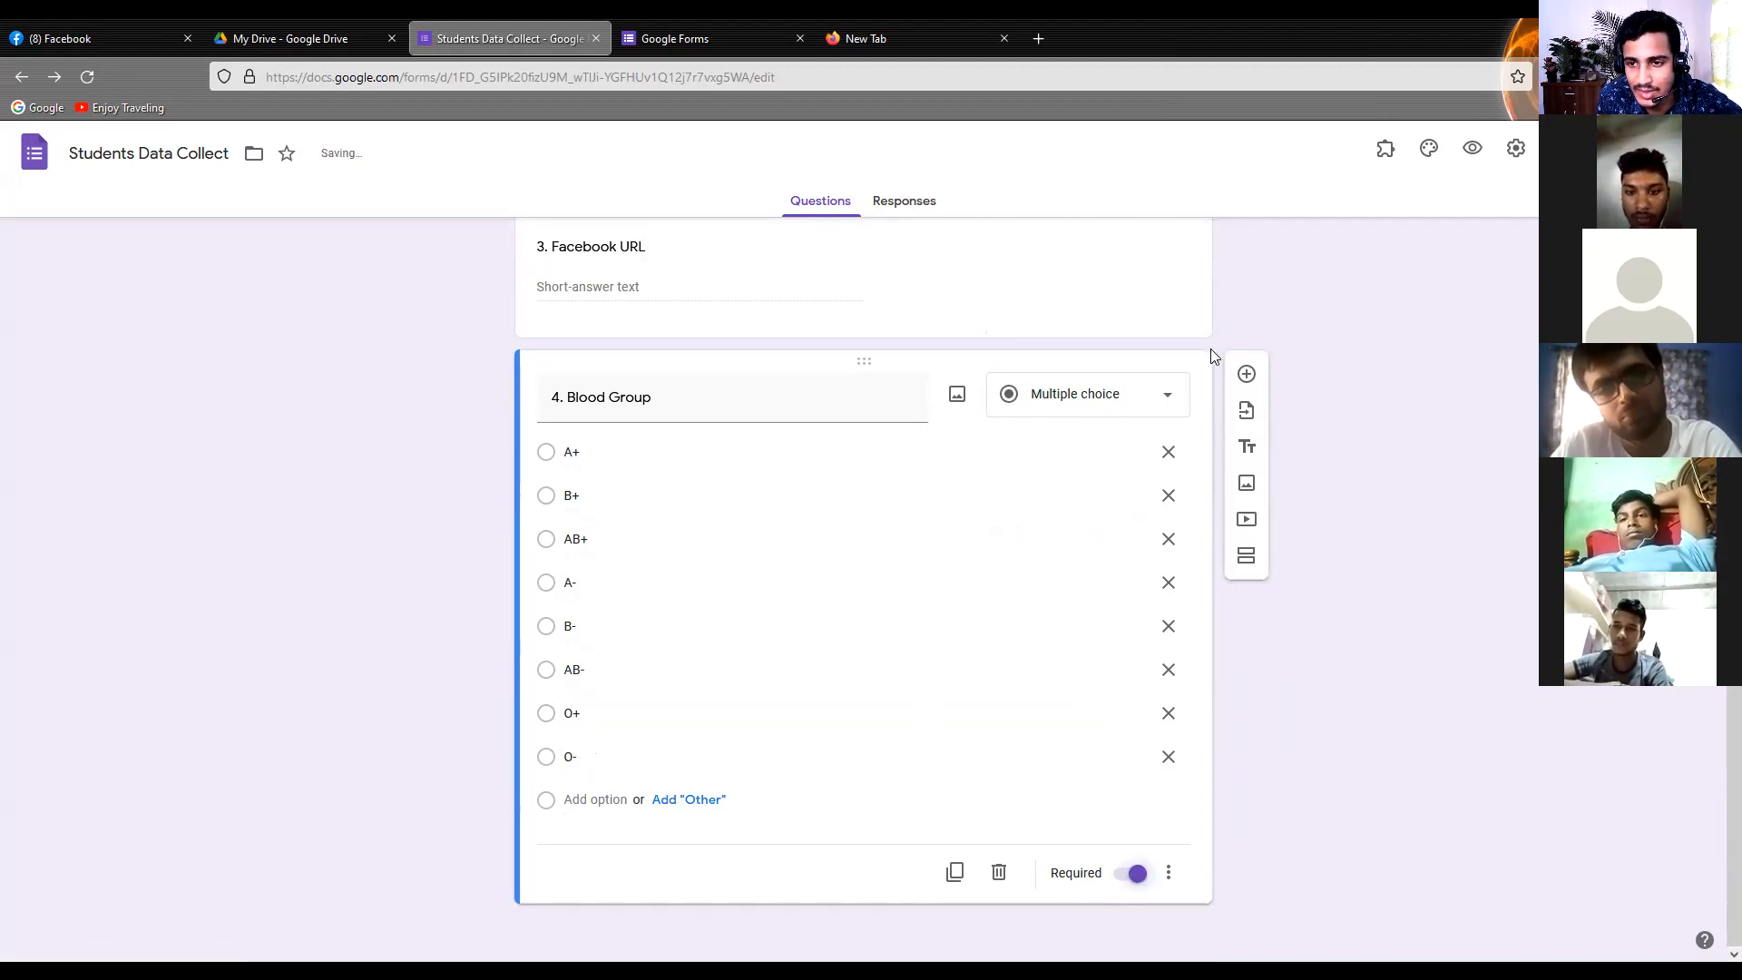
Add a fifth question titled "5. Occupation" below Blood Group and set its type to Drop-down
left_click(1246, 375)
type("5.")
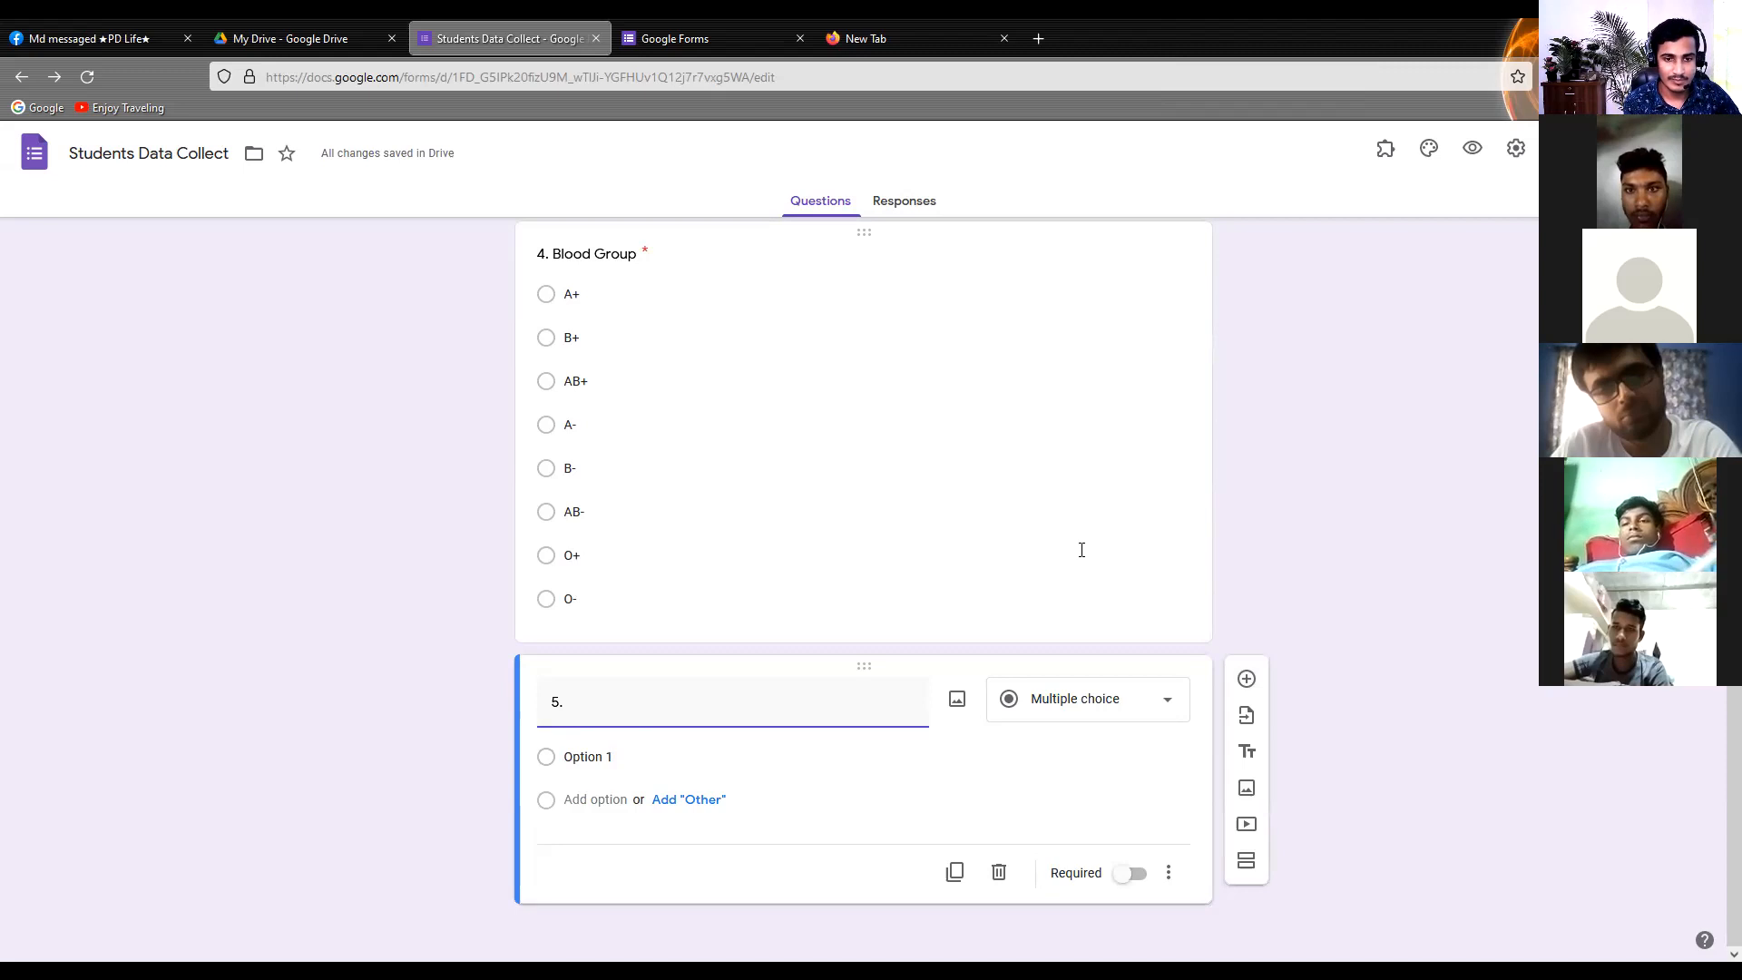
type("ccupation")
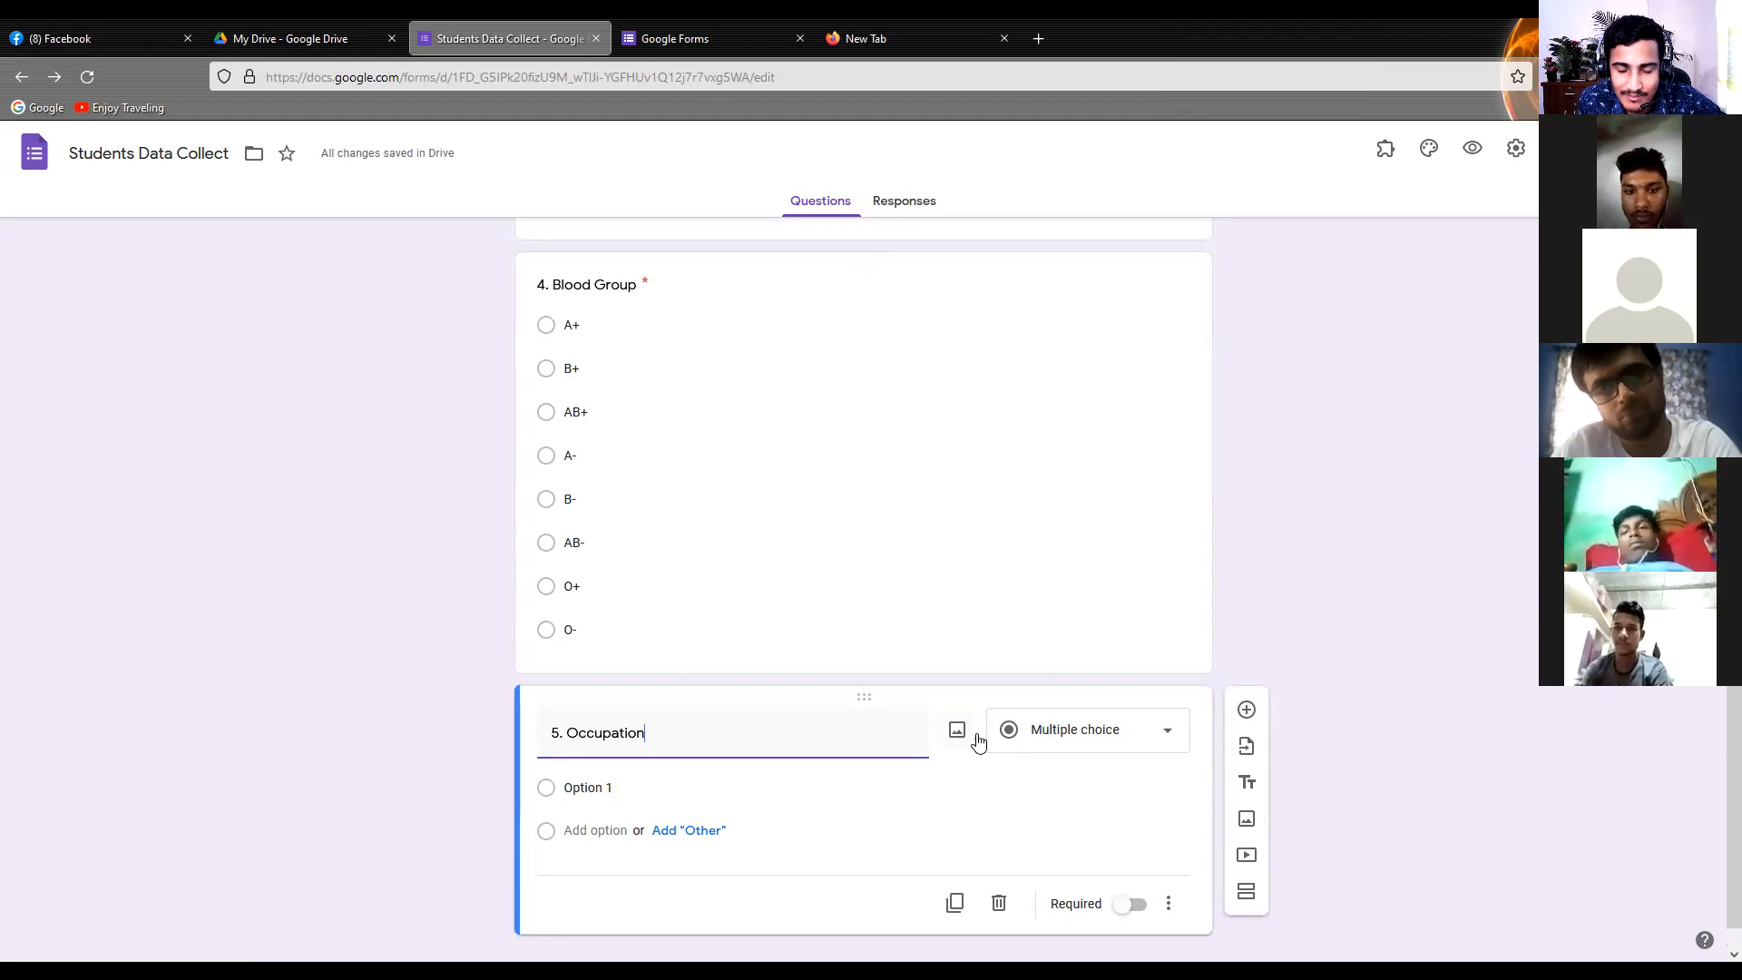
left_click(1098, 751)
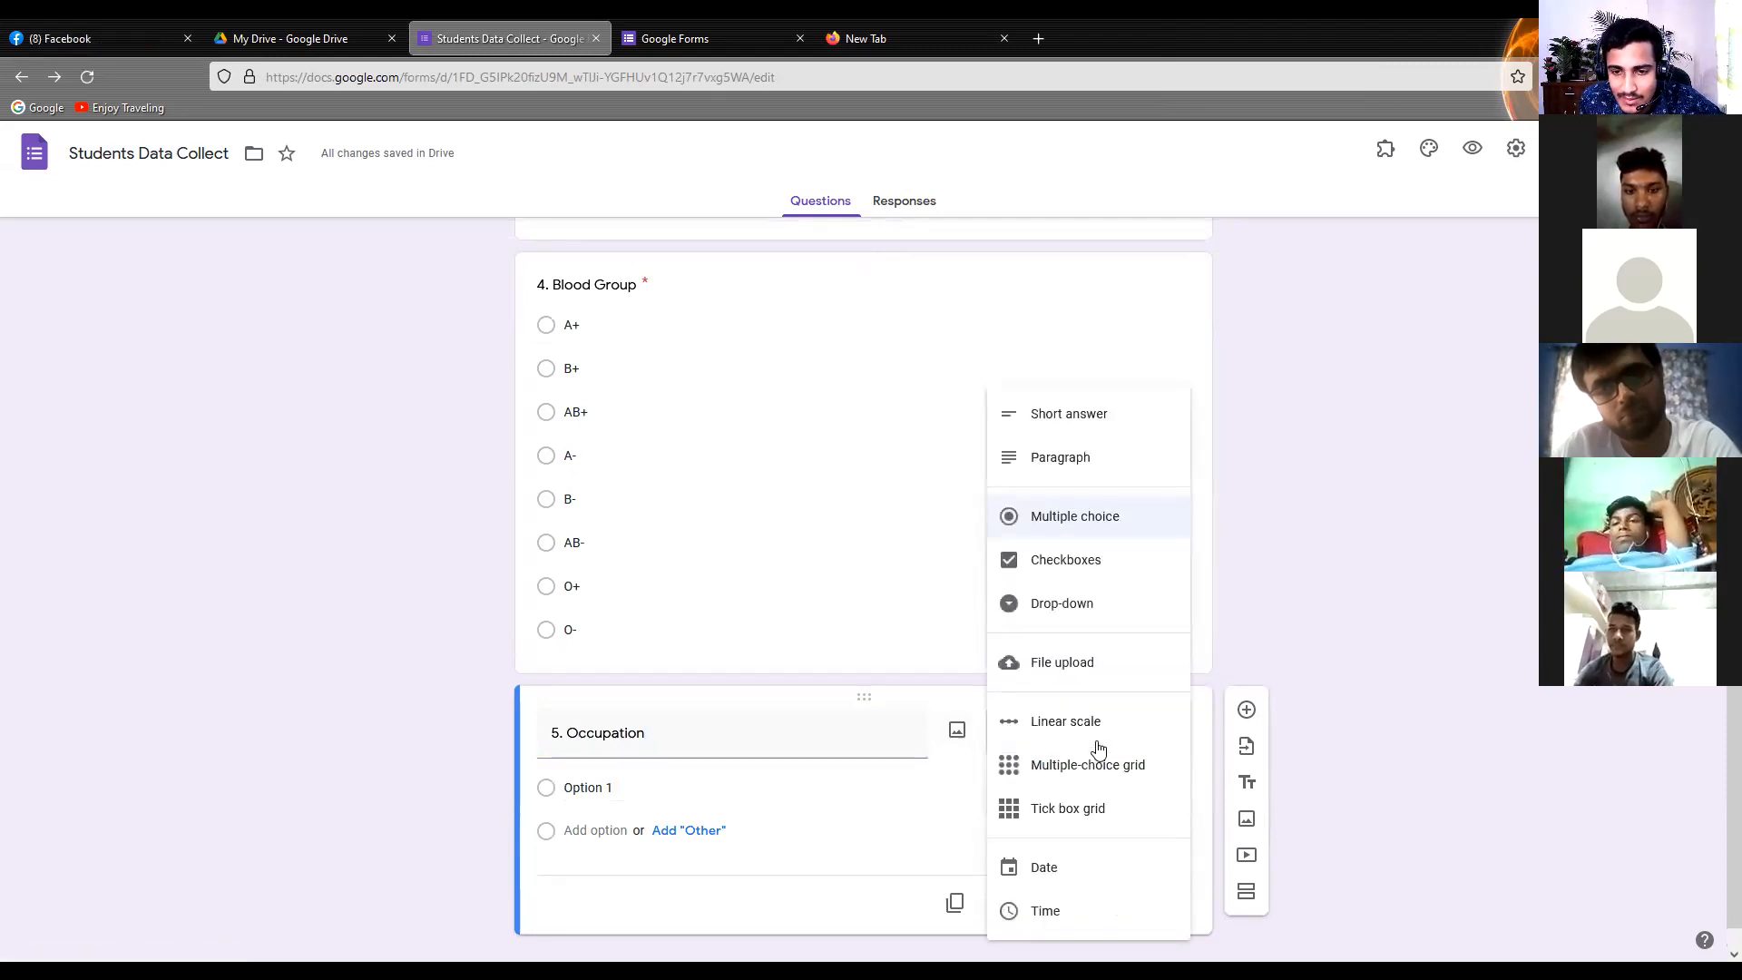
left_click(1089, 626)
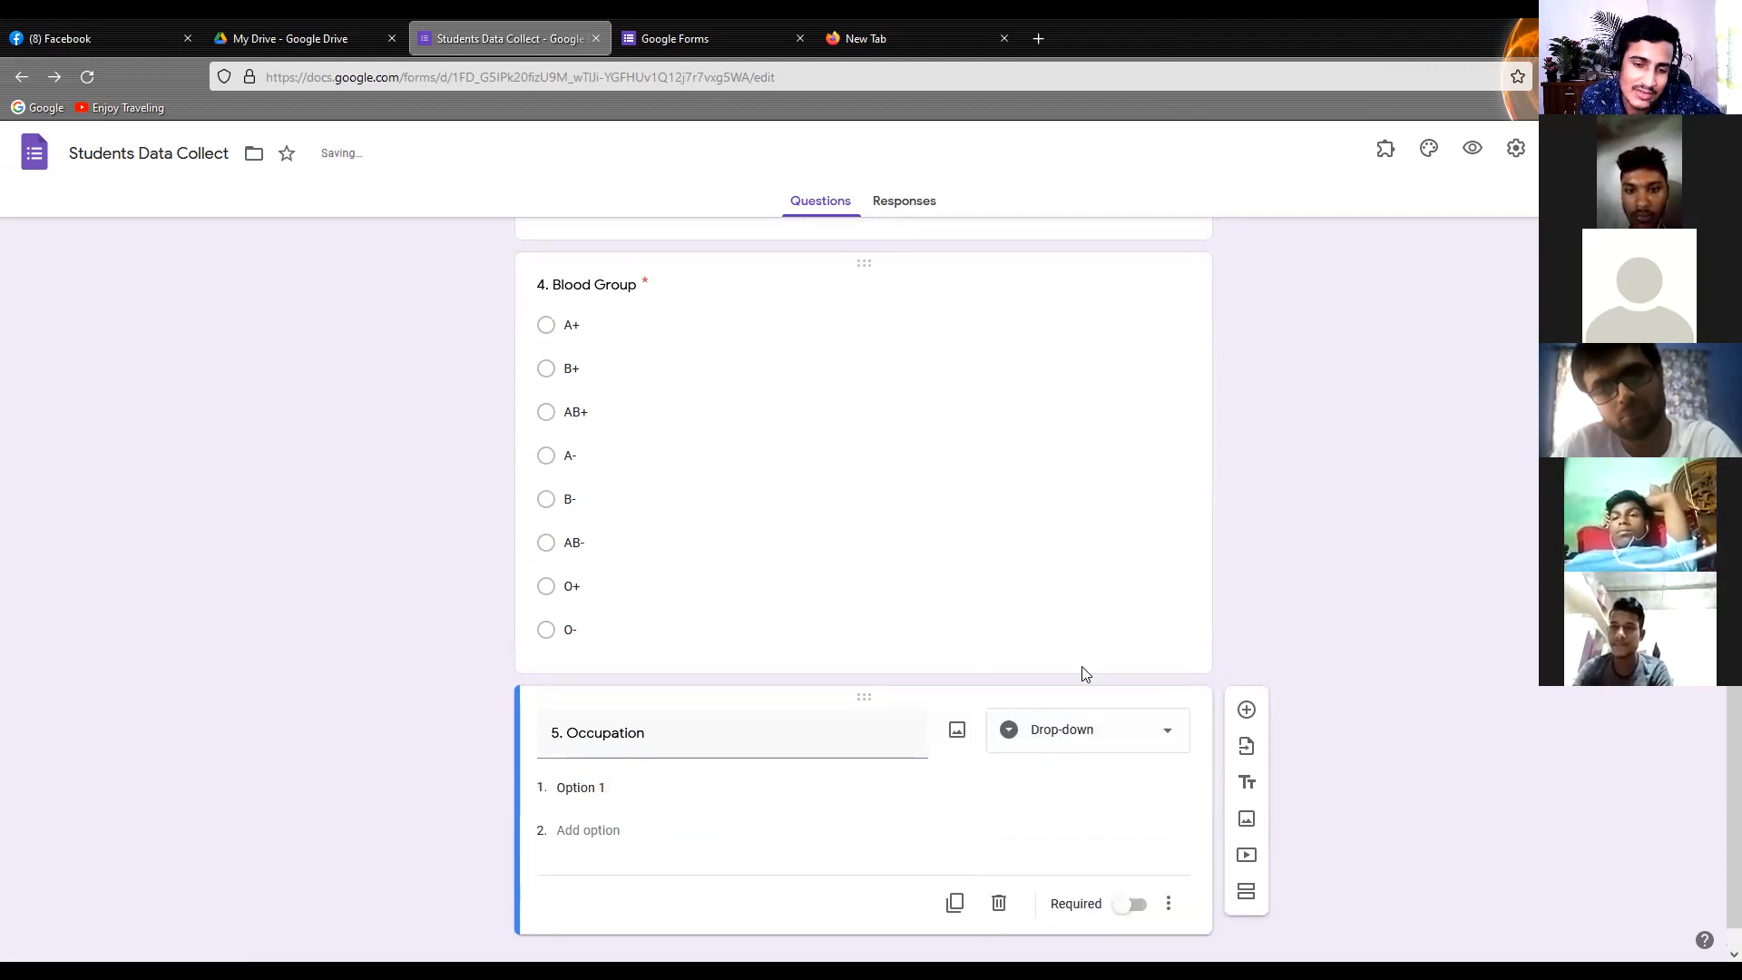
Name the Occupation question's first option "Student" and add "Job" as its second option
left_click(594, 788)
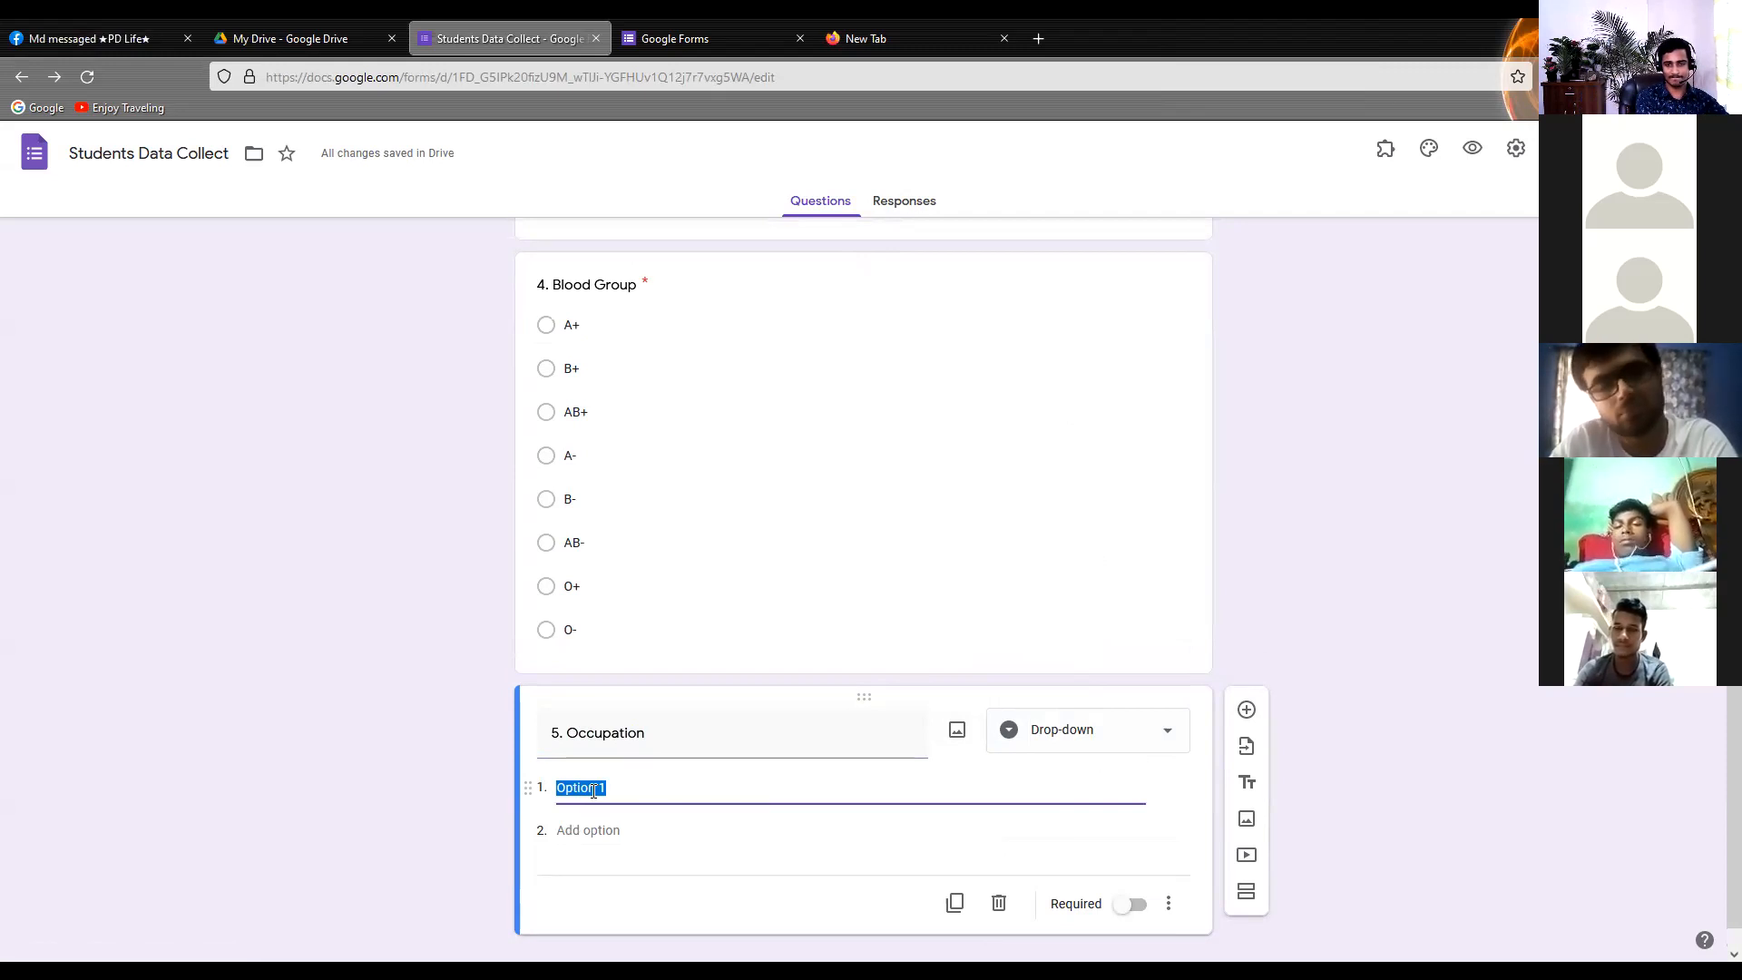
type("S")
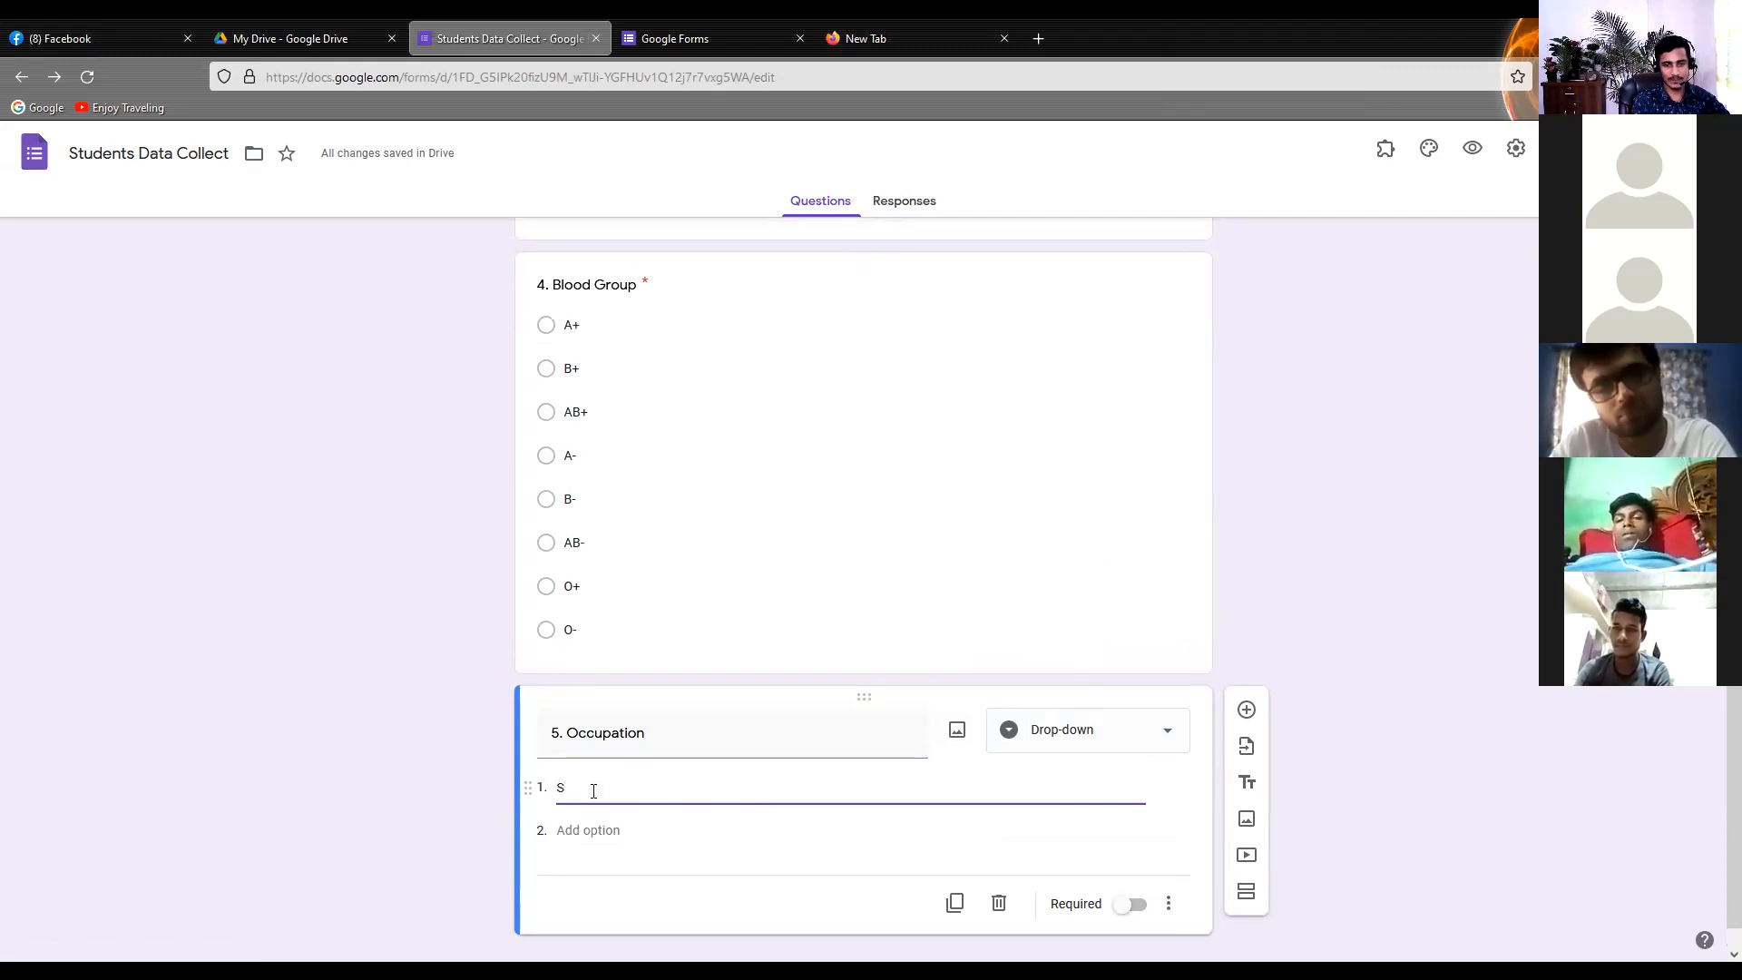
type("tudents")
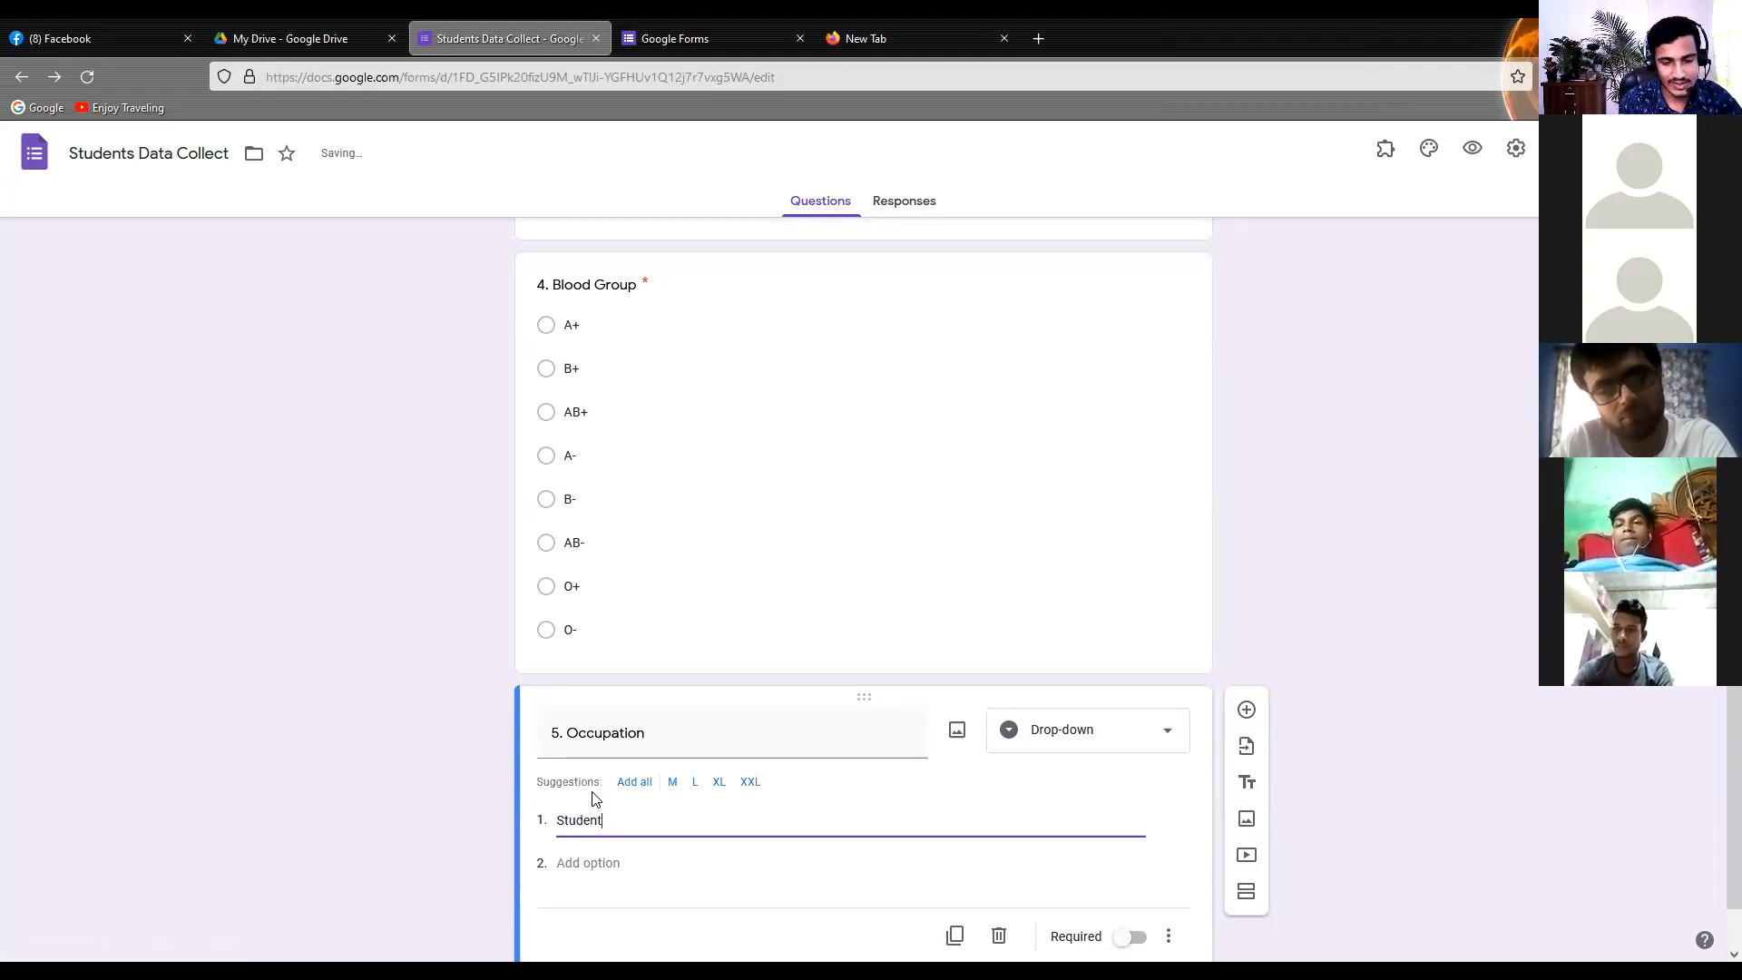
scroll(596, 794, "down", 1)
left_click(609, 803)
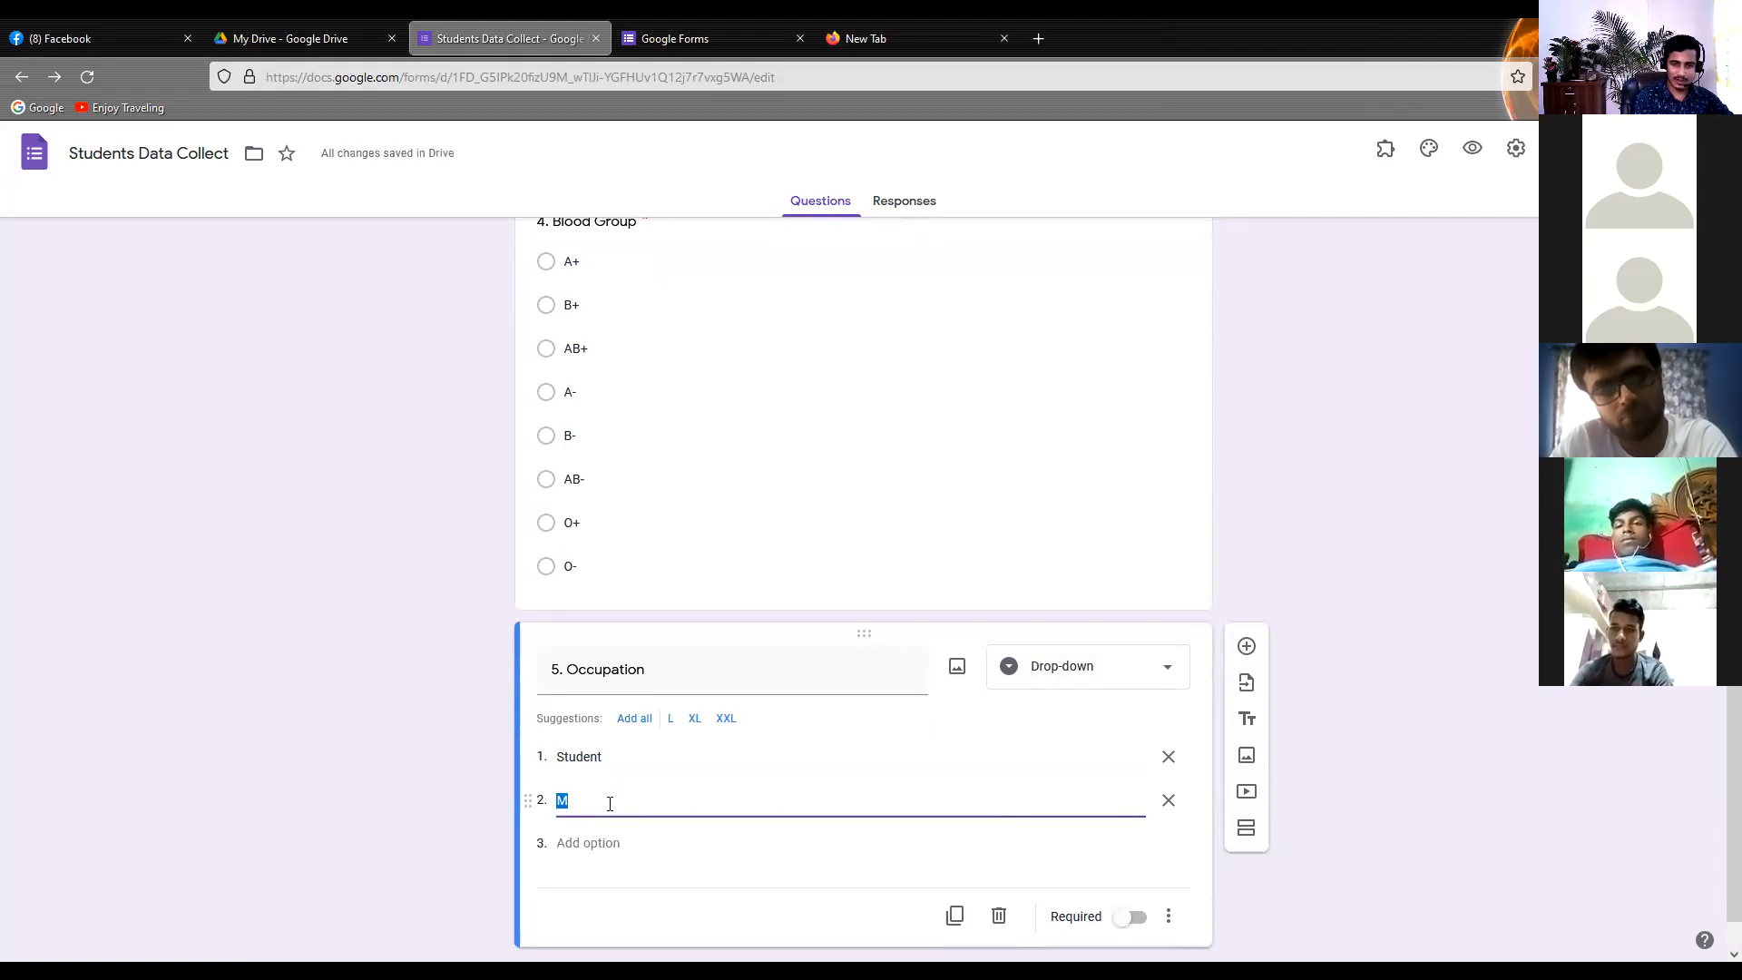
type("Jo")
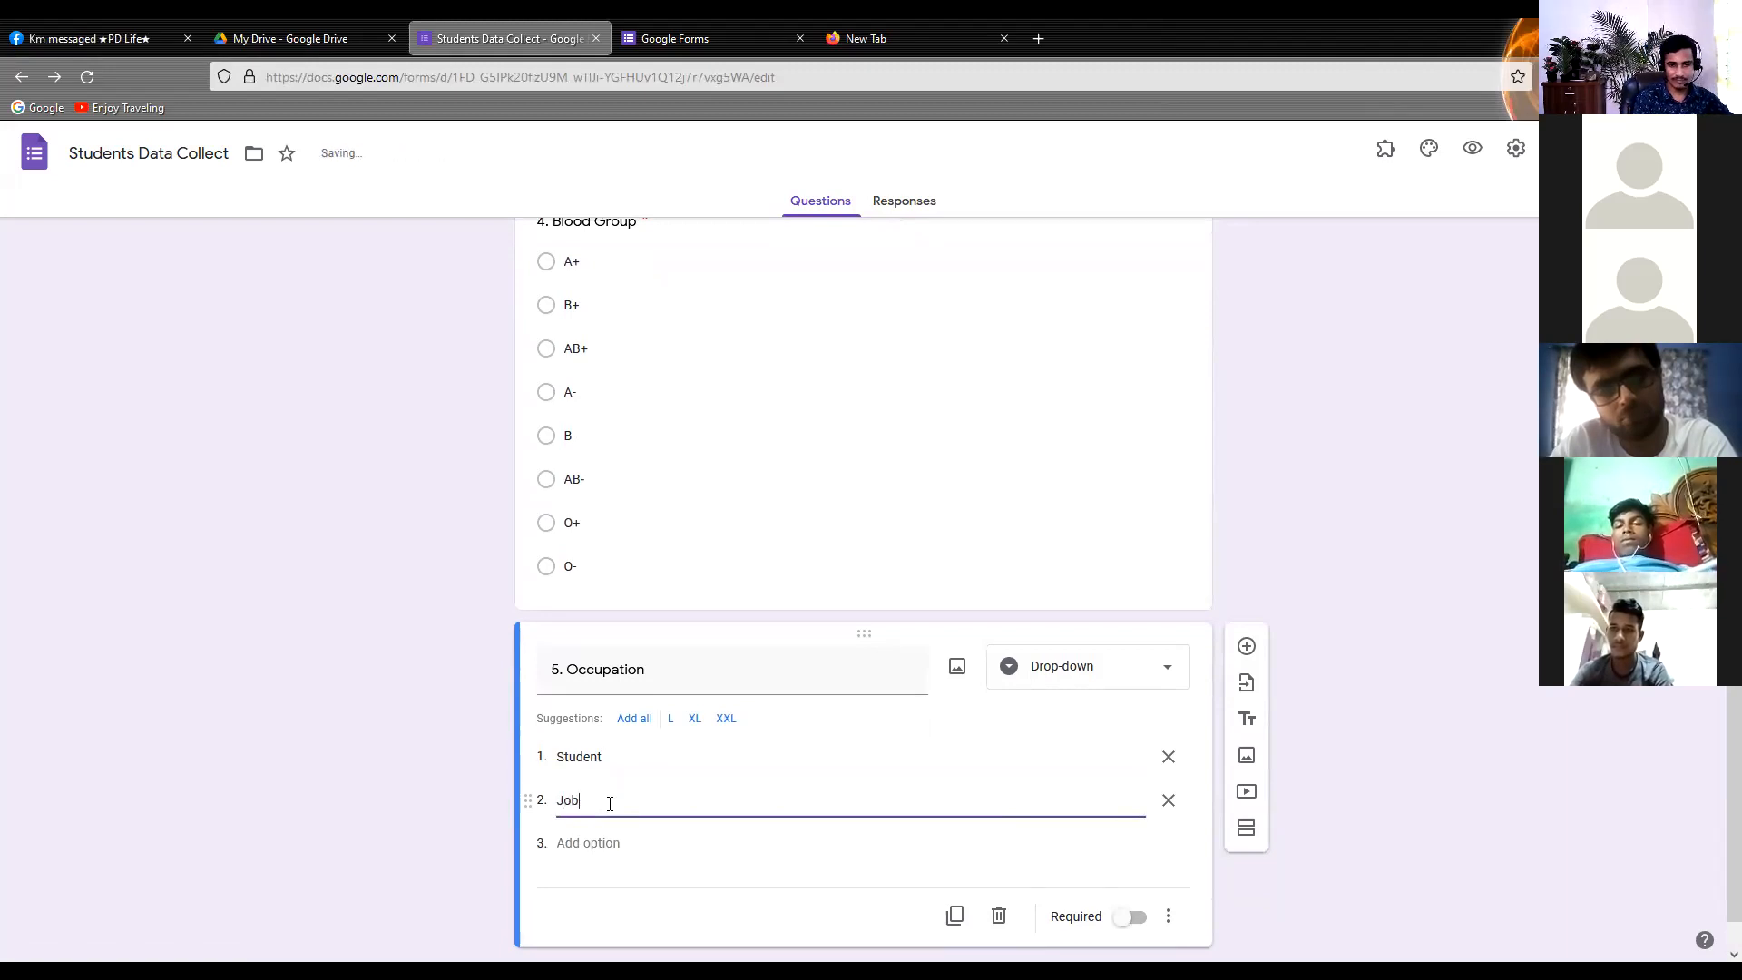
type("b")
Add "House Maker" as the third option of the Occupation question
left_click(603, 846)
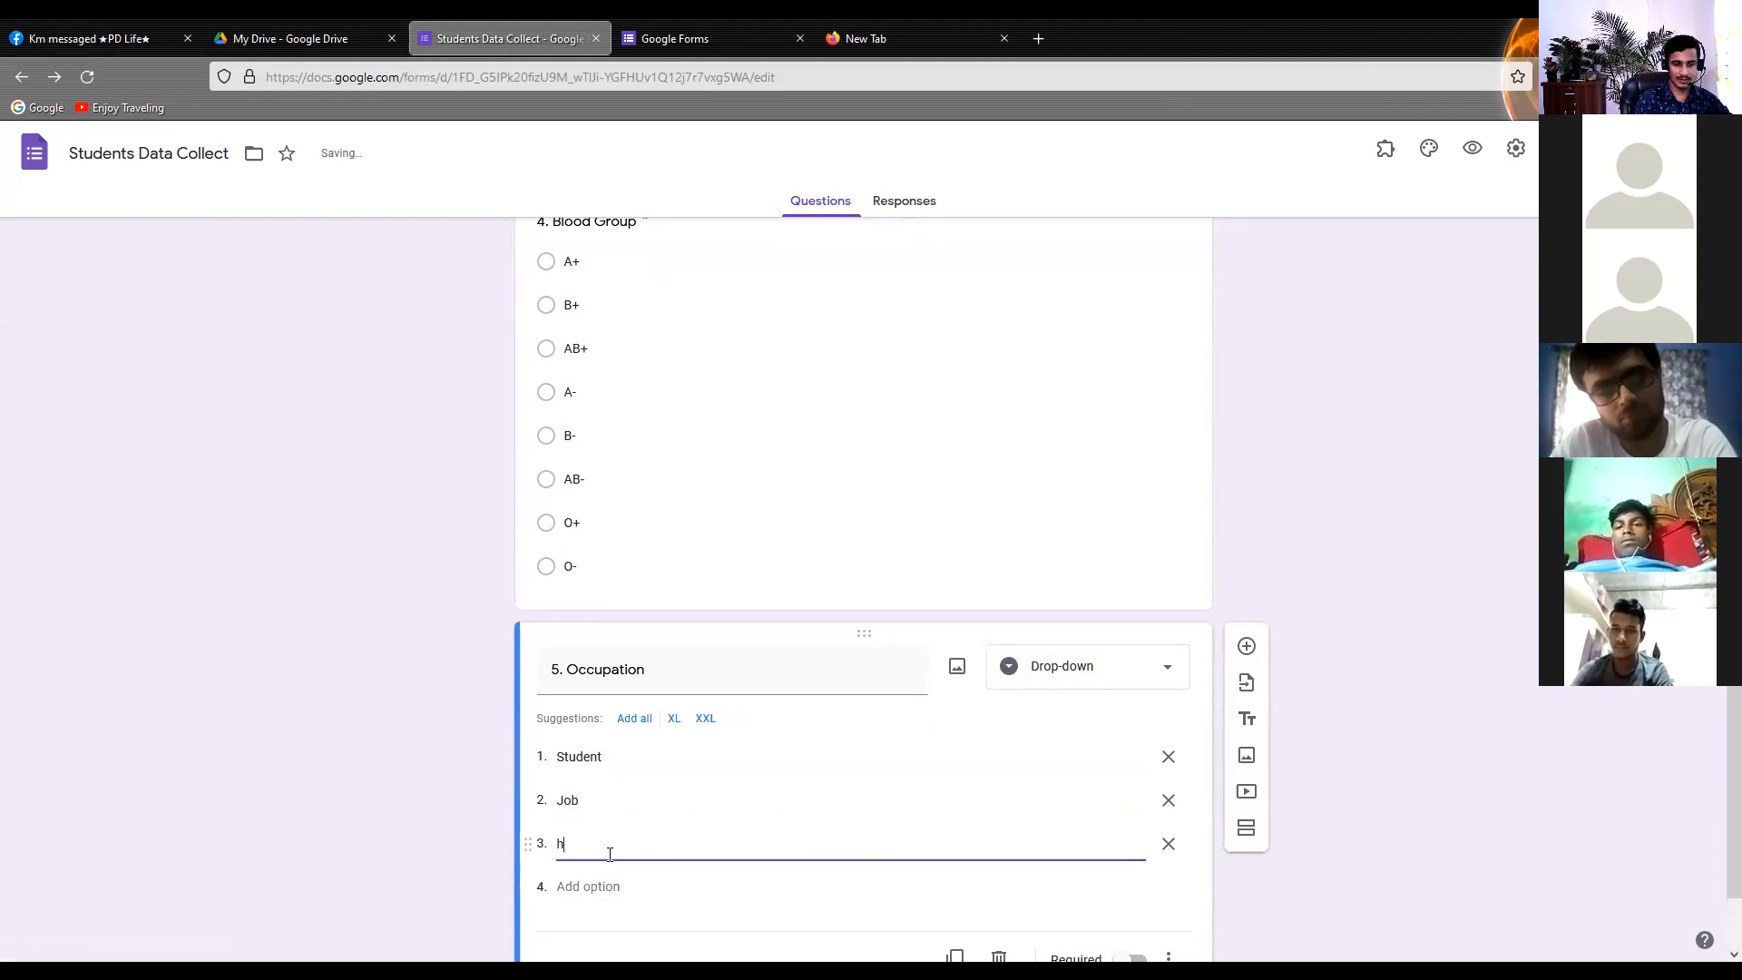
key("BackSpace")
key("BackSpace")
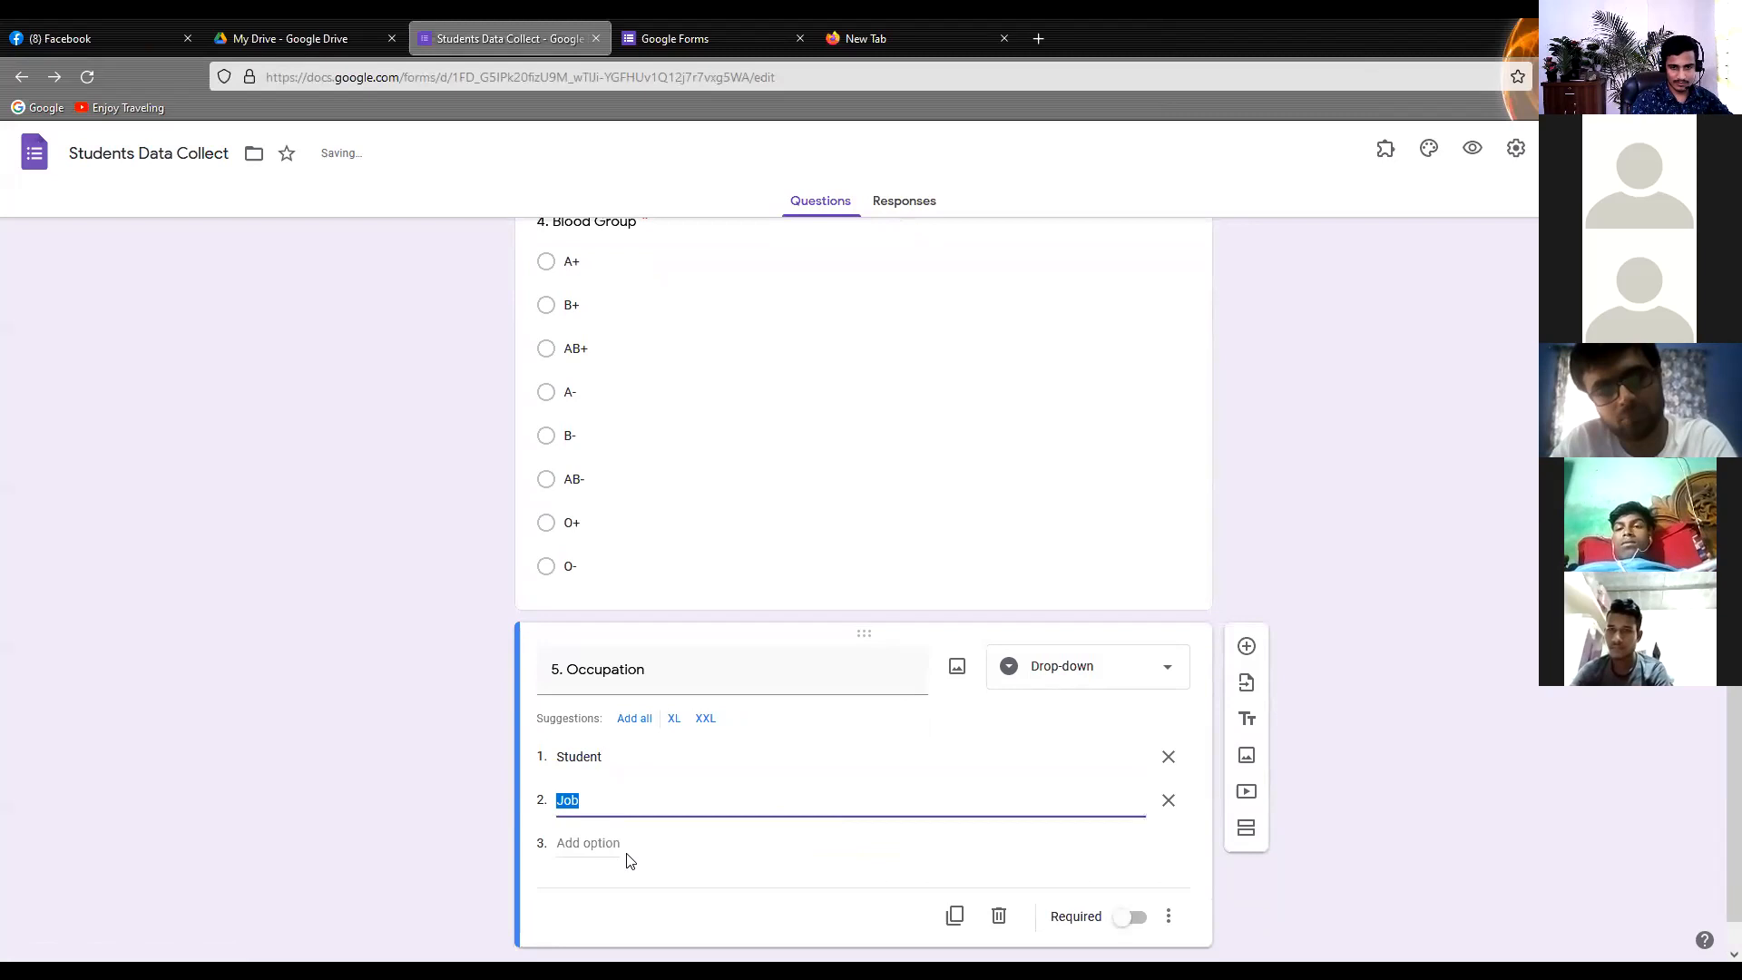
left_click(596, 845)
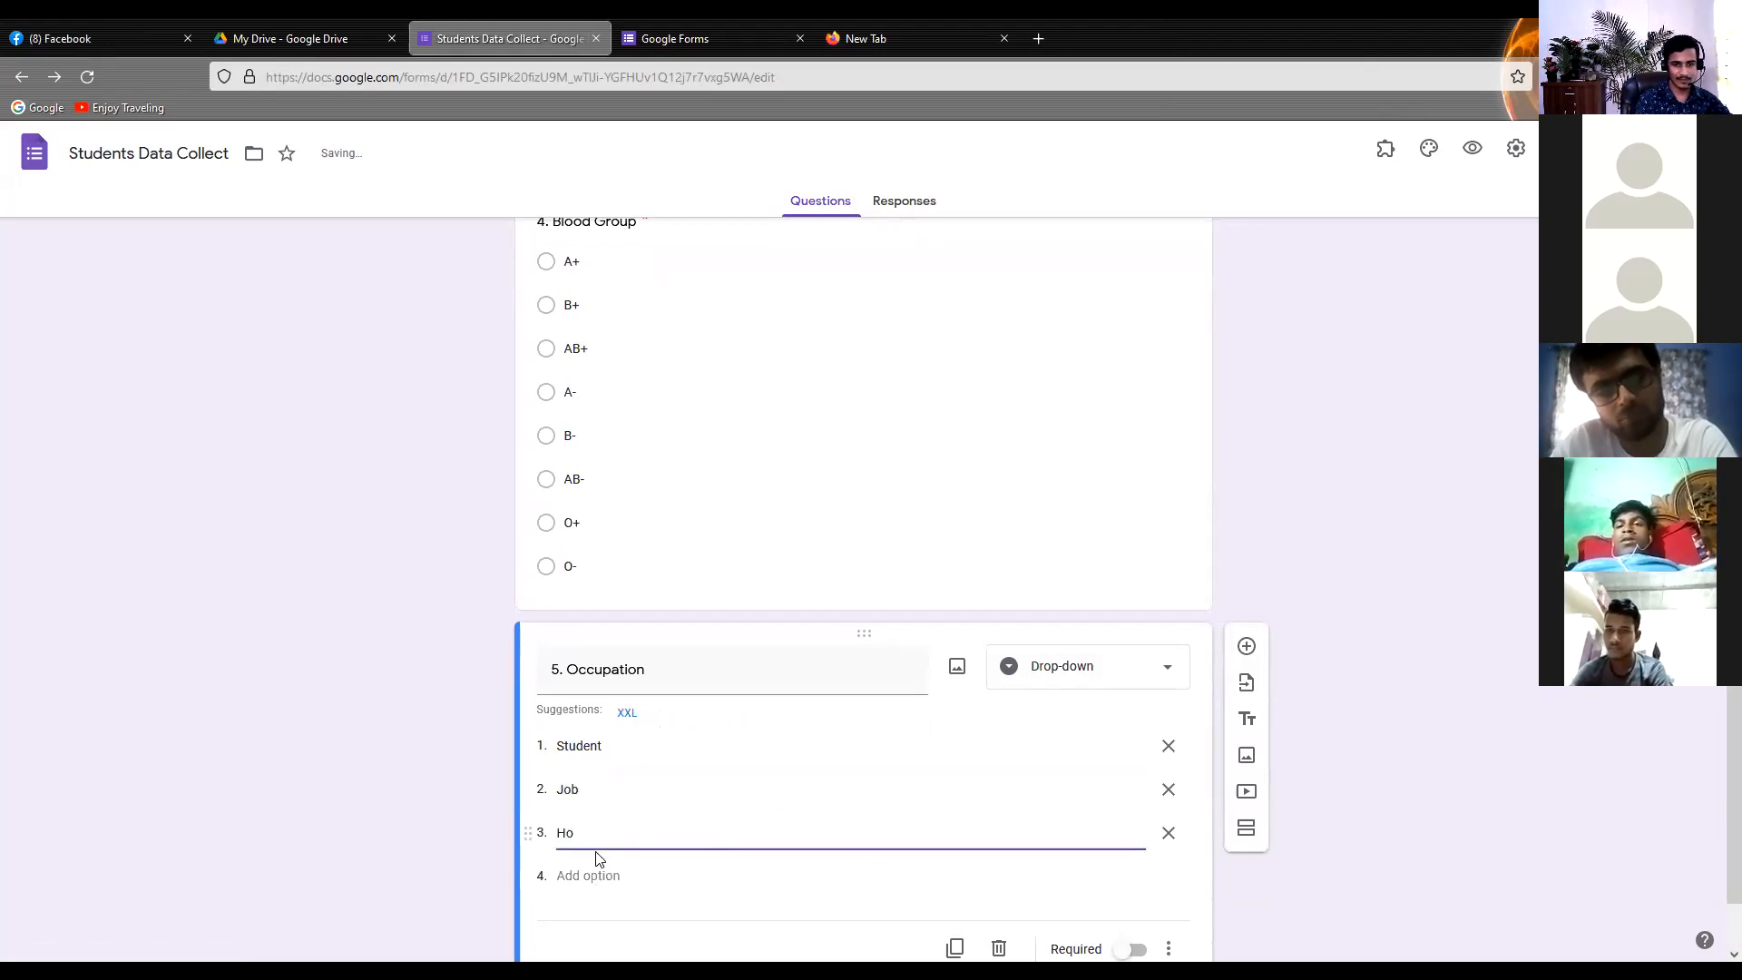
type("House Maker")
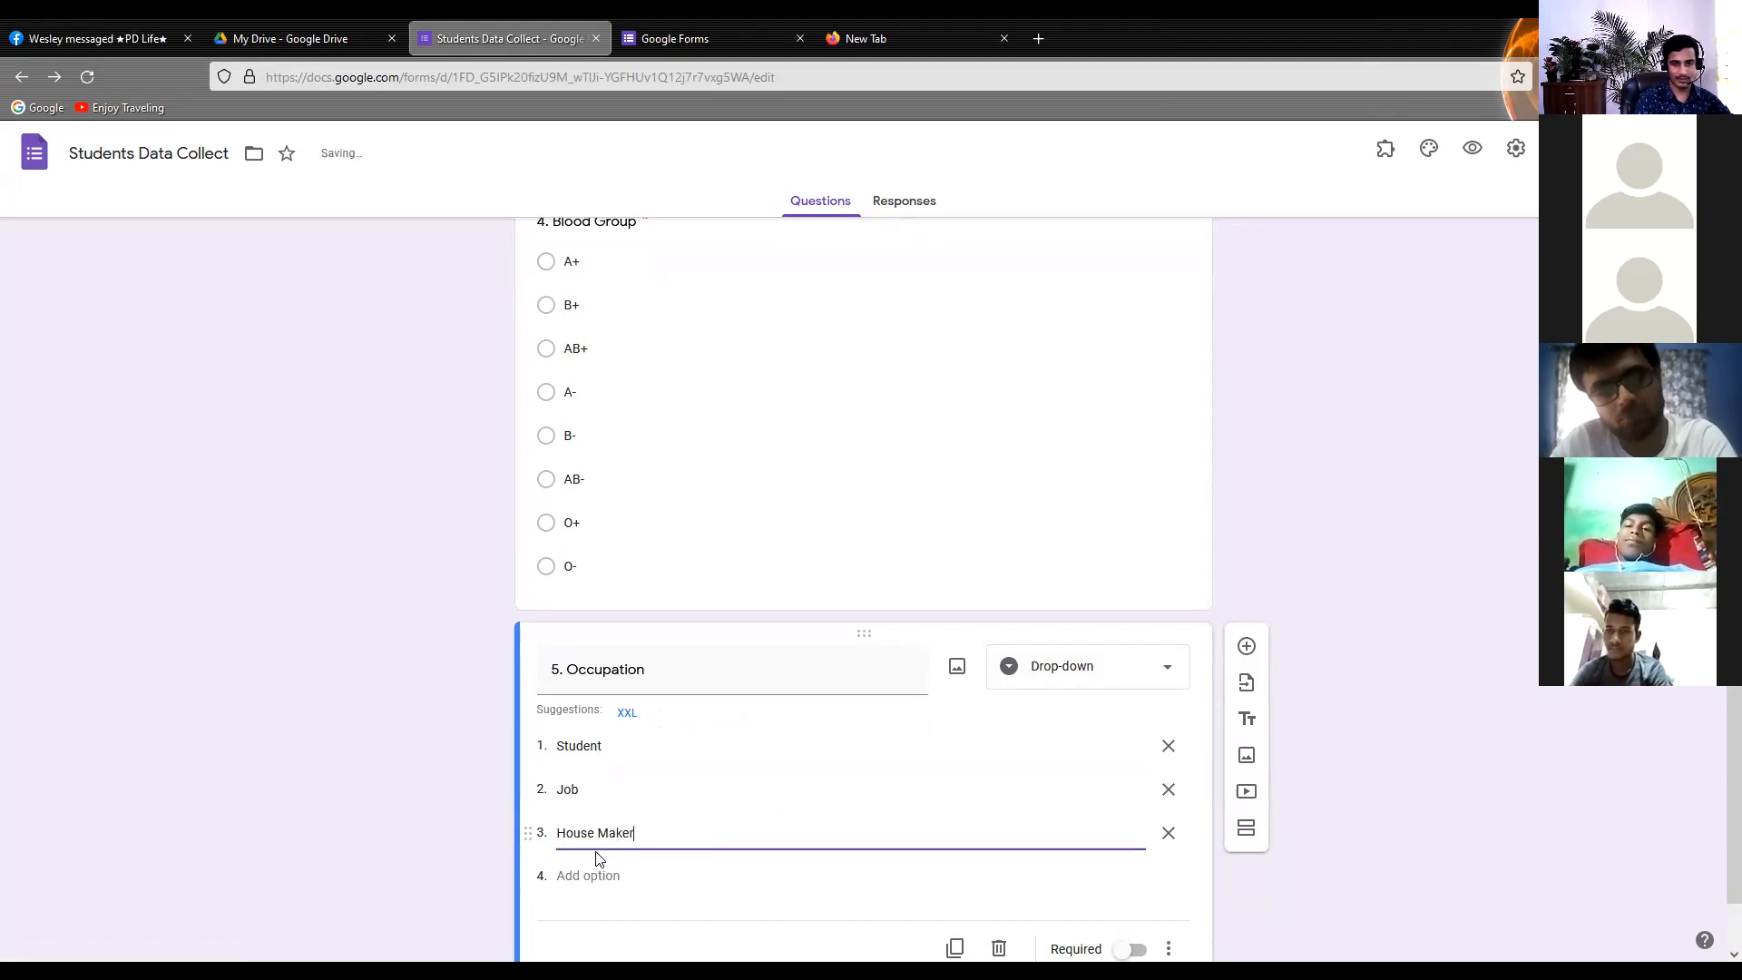
scroll(593, 831, "down", 1)
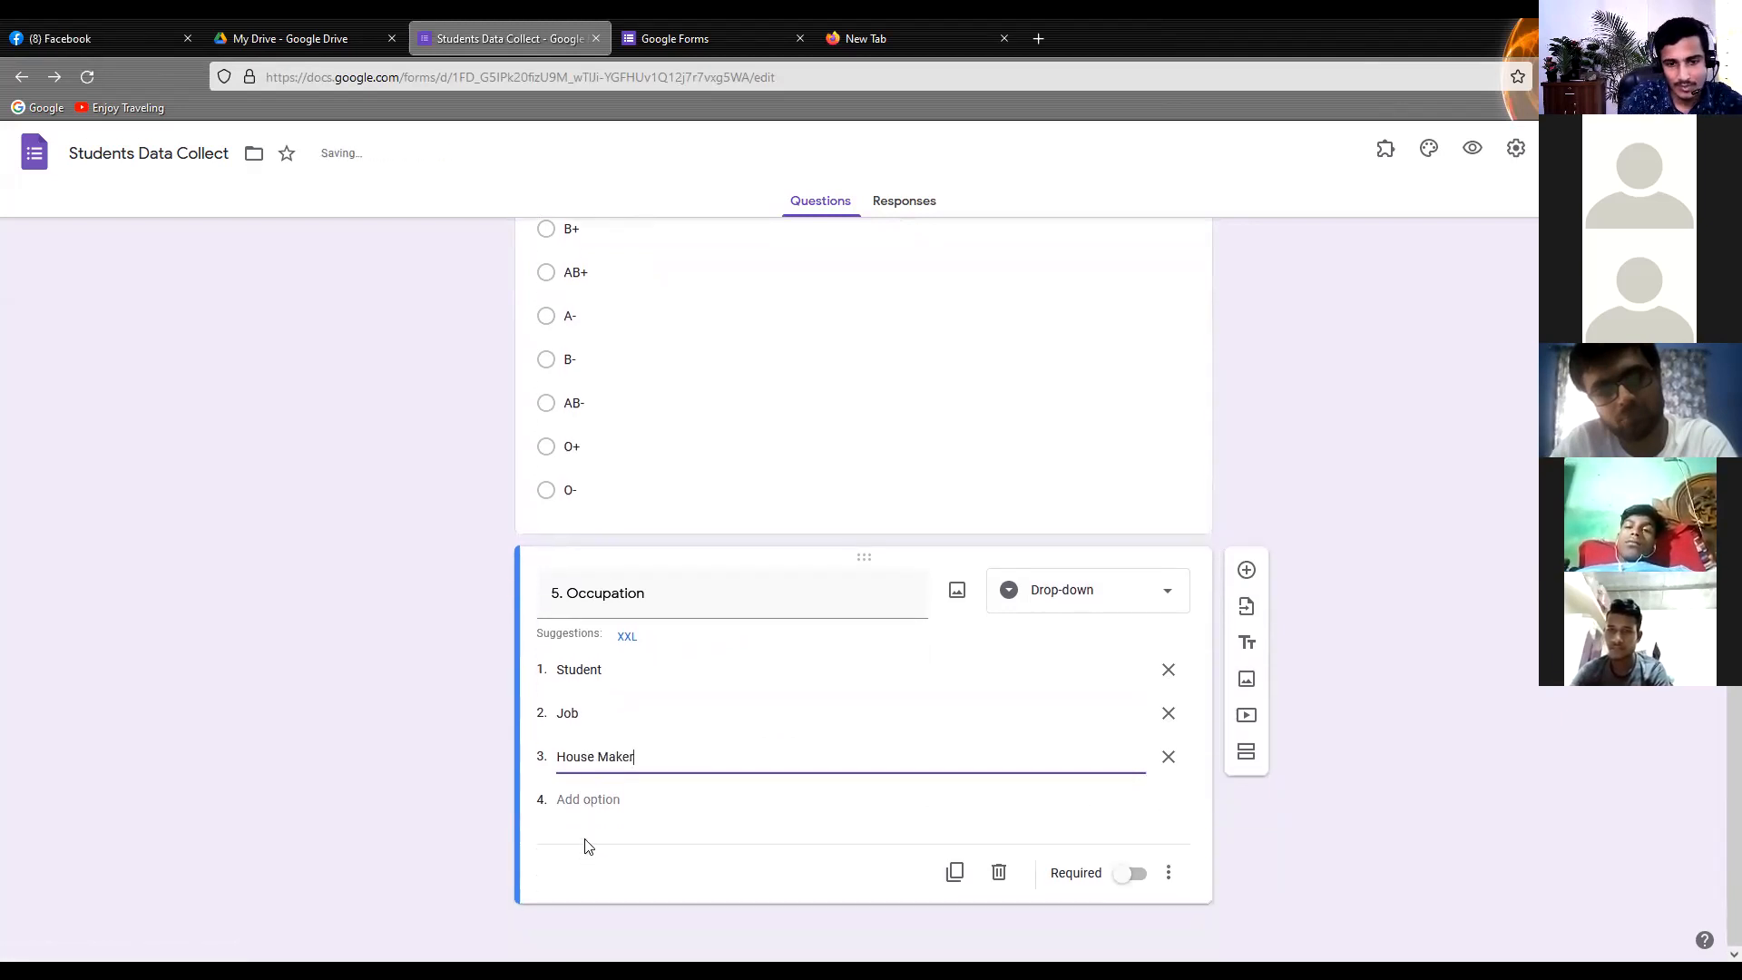
left_click(290, 696)
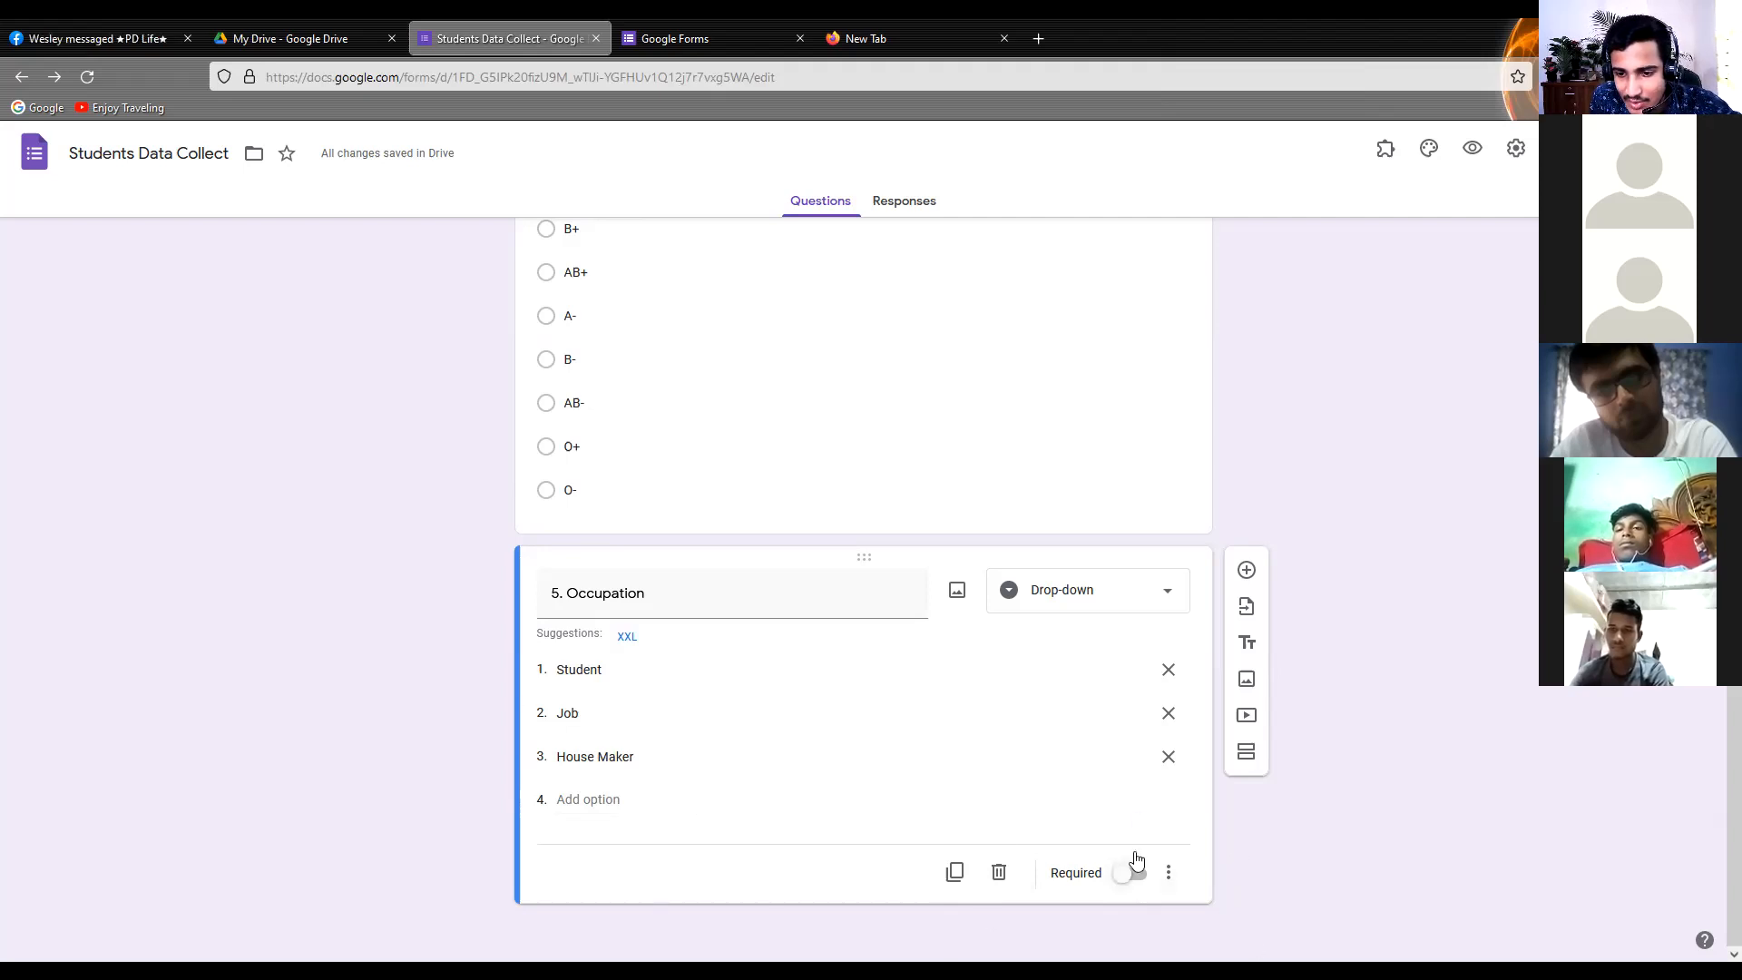
Add a sixth question titled "6. Photo" below the Occupation question
left_click(1245, 570)
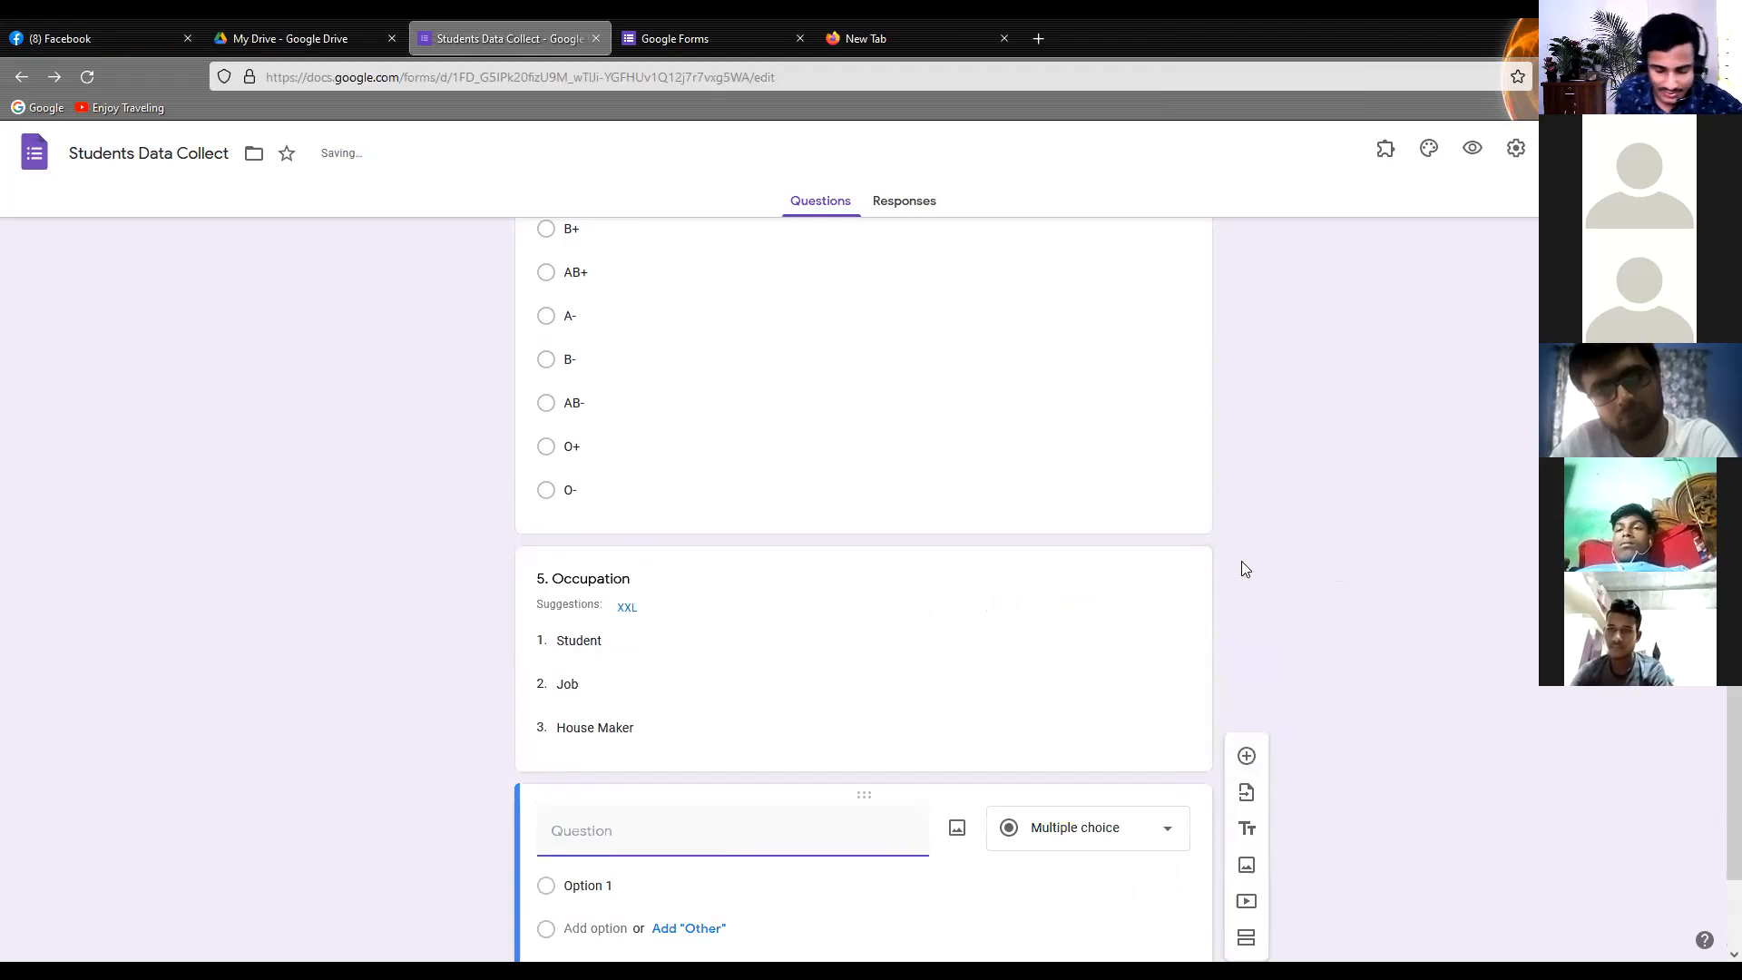
type("5")
key("BackSpace")
type("6.")
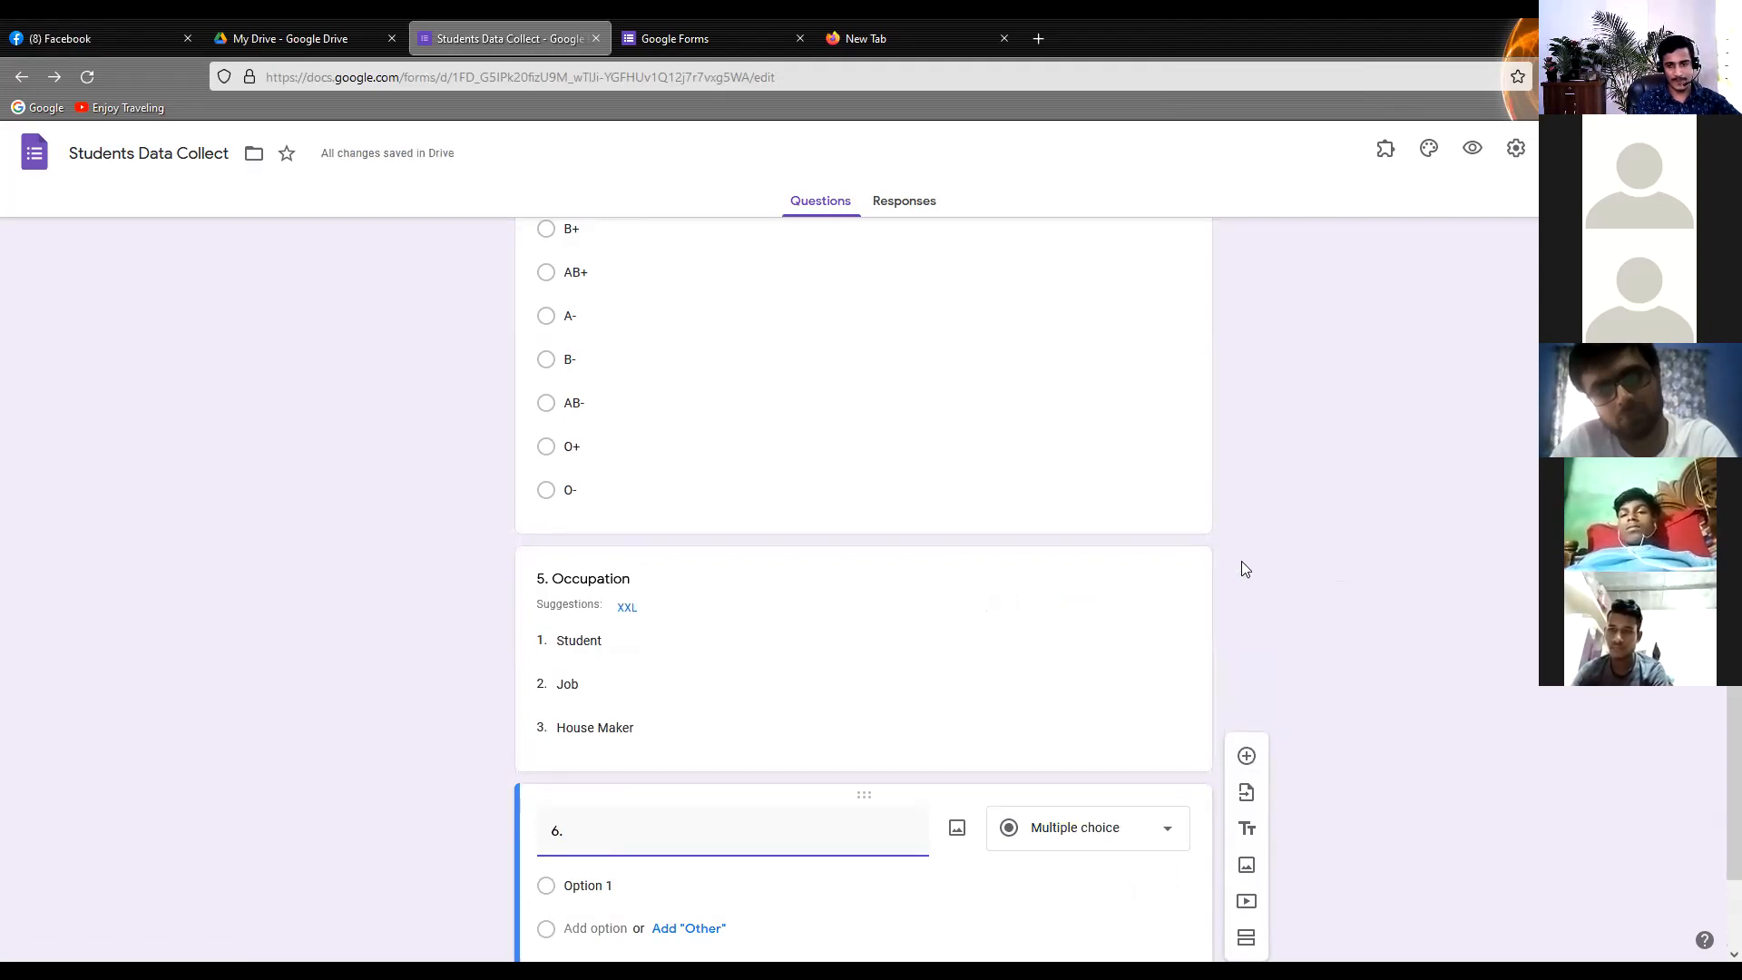
left_click(1071, 840)
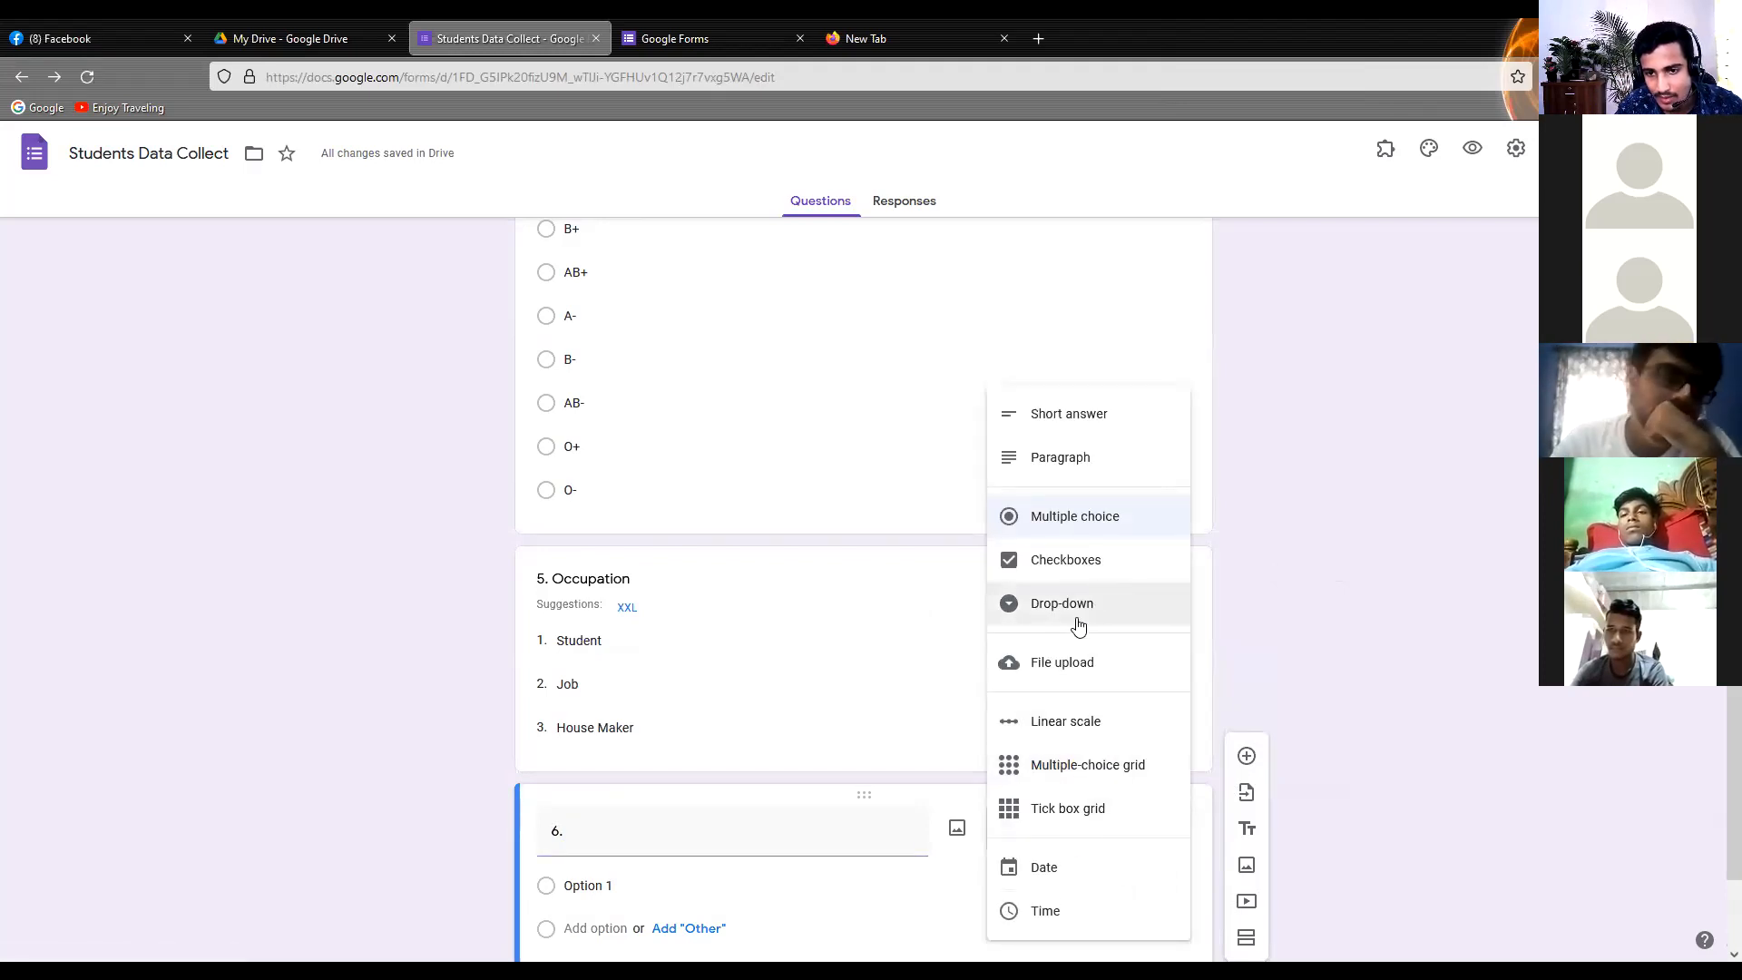
left_click(649, 834)
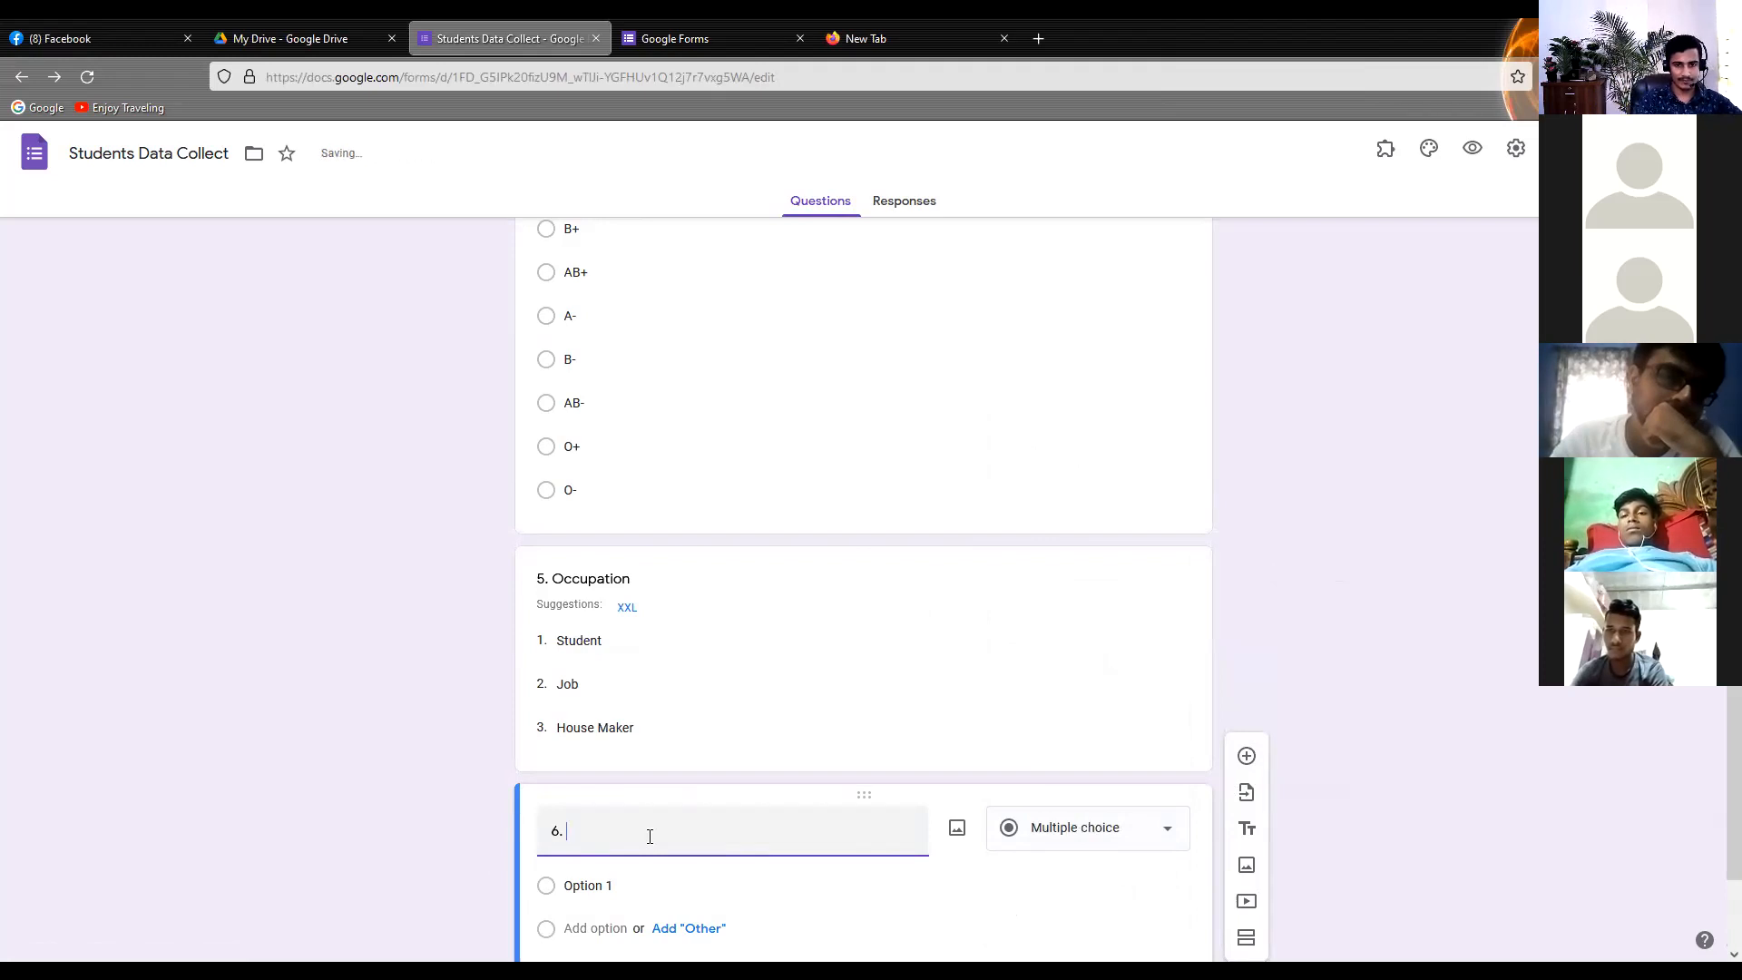
type("Phon")
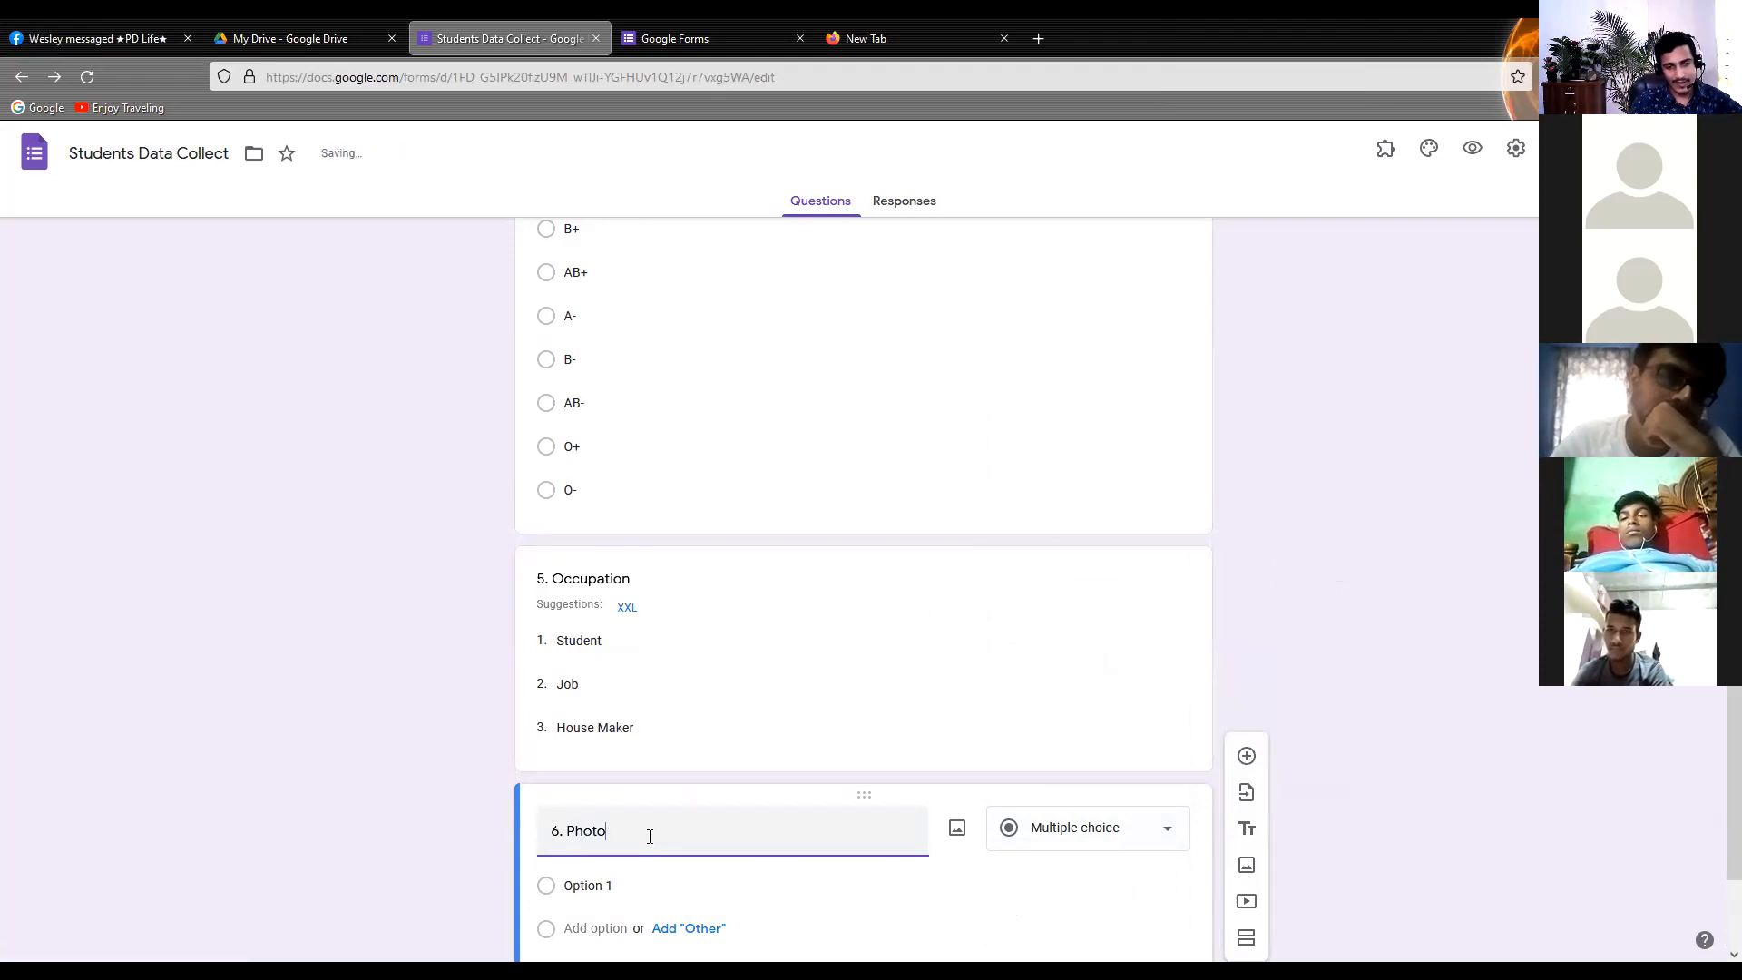
scroll(661, 817, "down", 2)
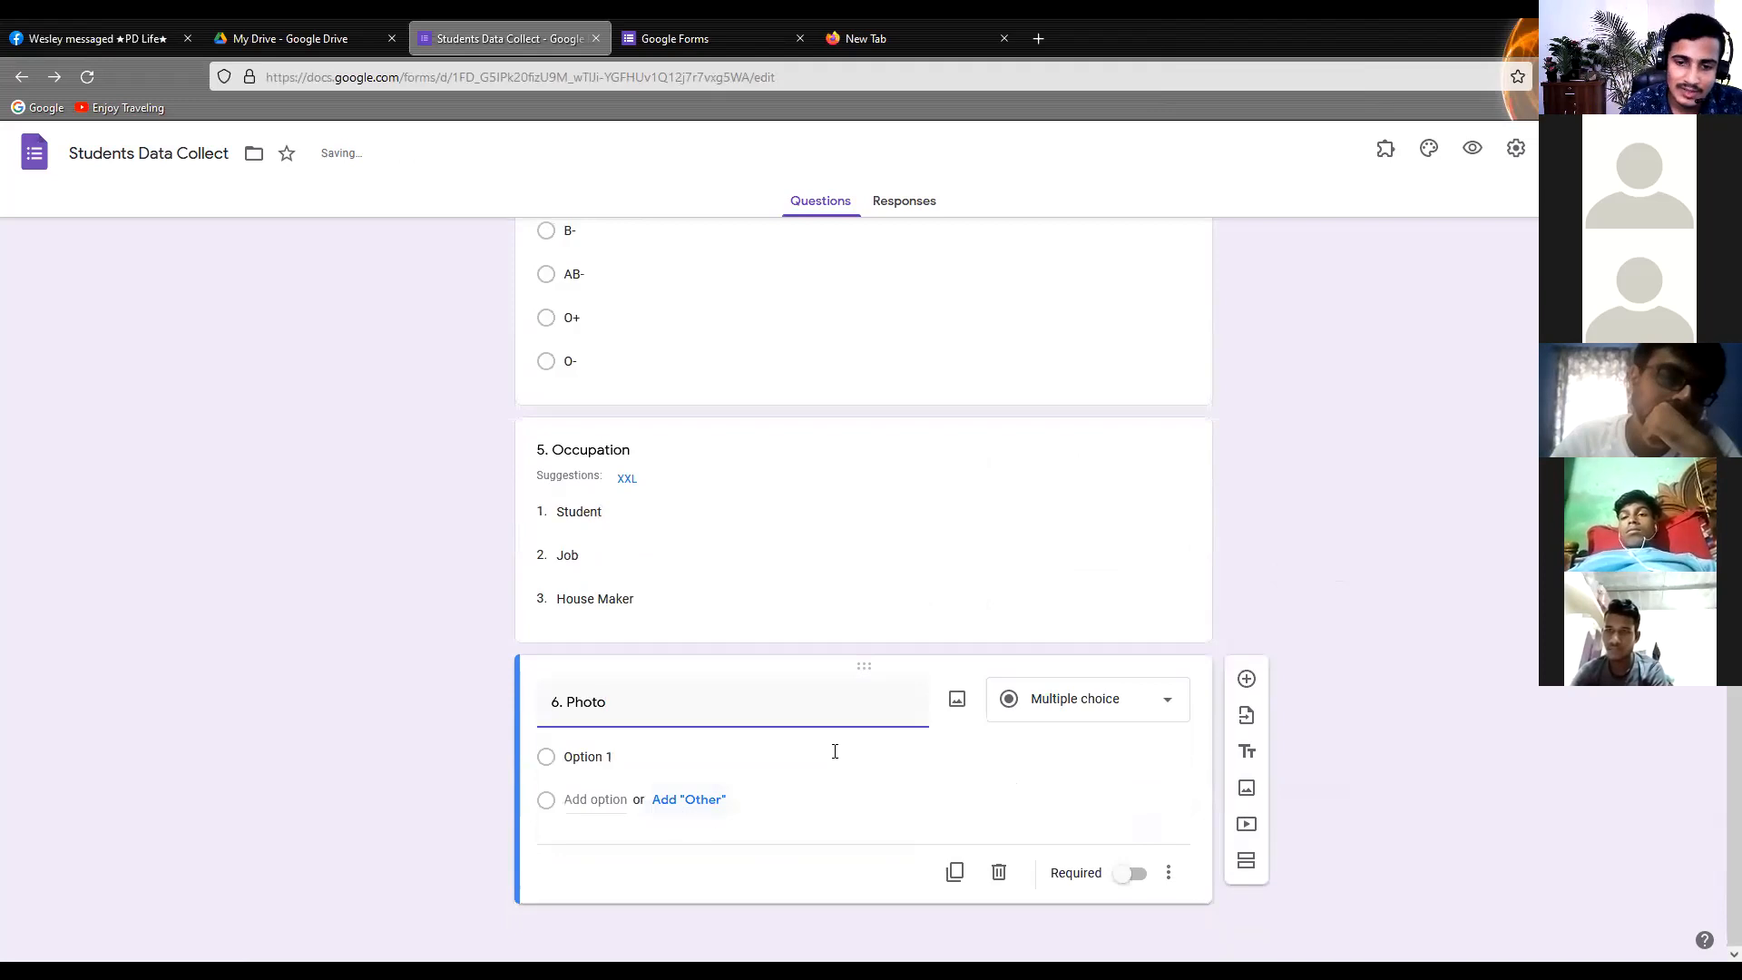
Change the Photo question's type to File upload and accept letting respondents upload files to Drive
left_click(1102, 713)
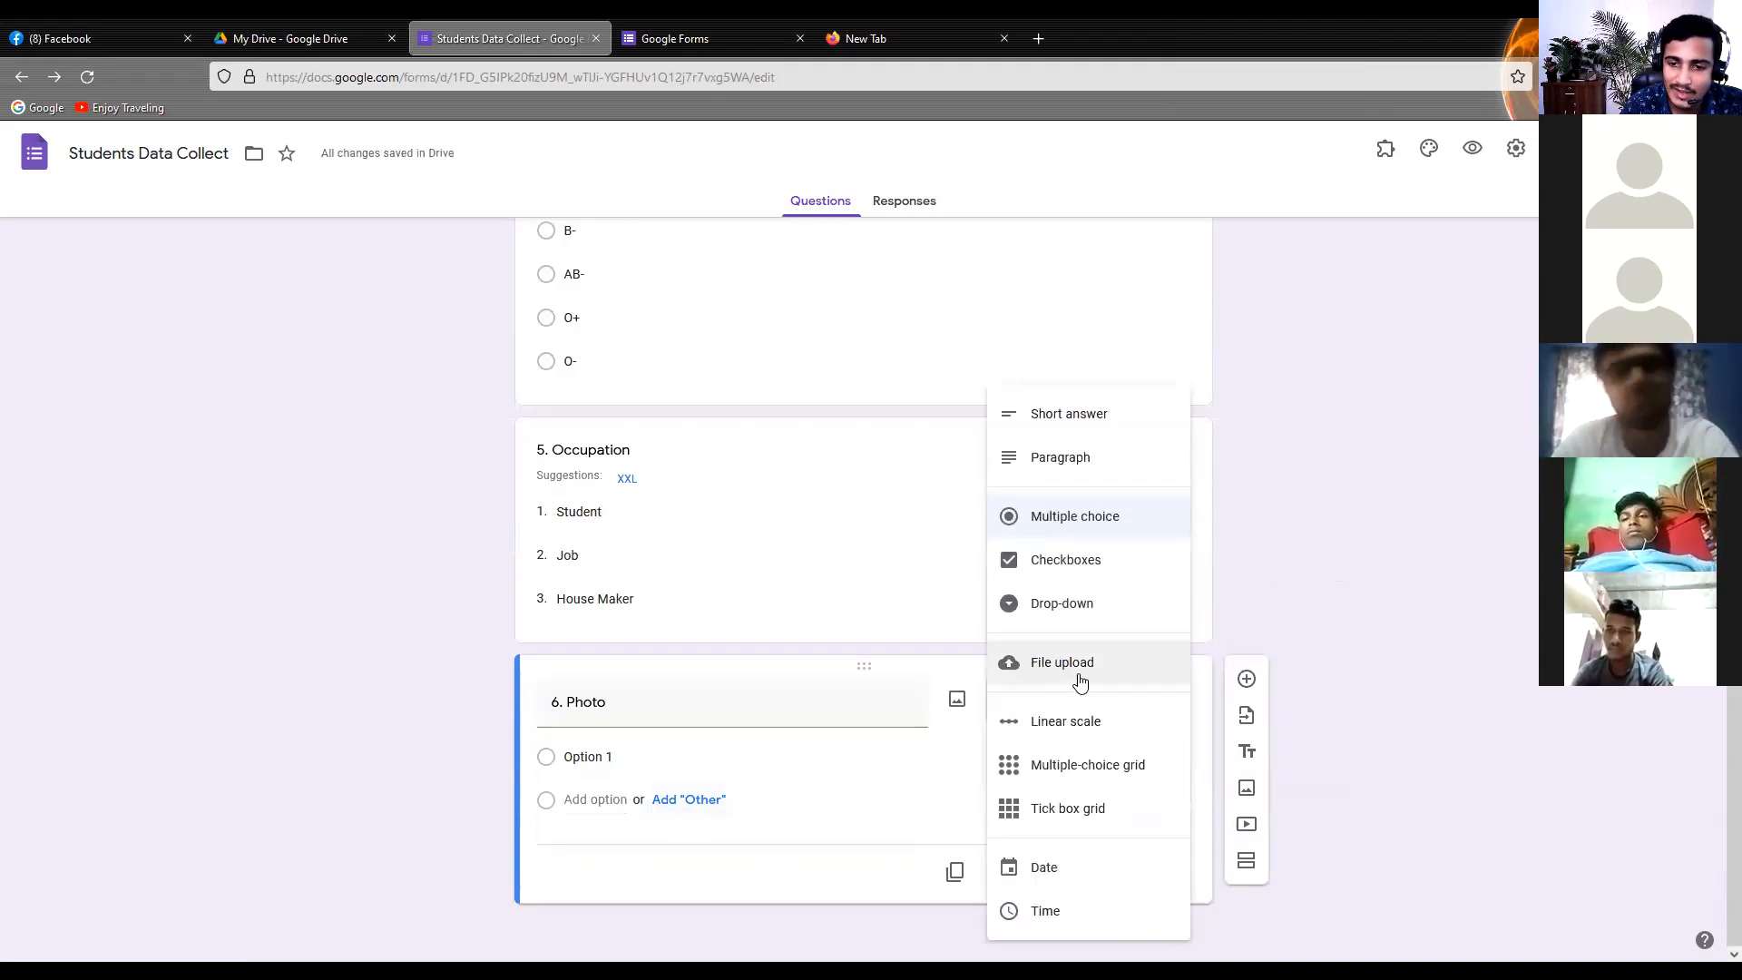
left_click(1078, 678)
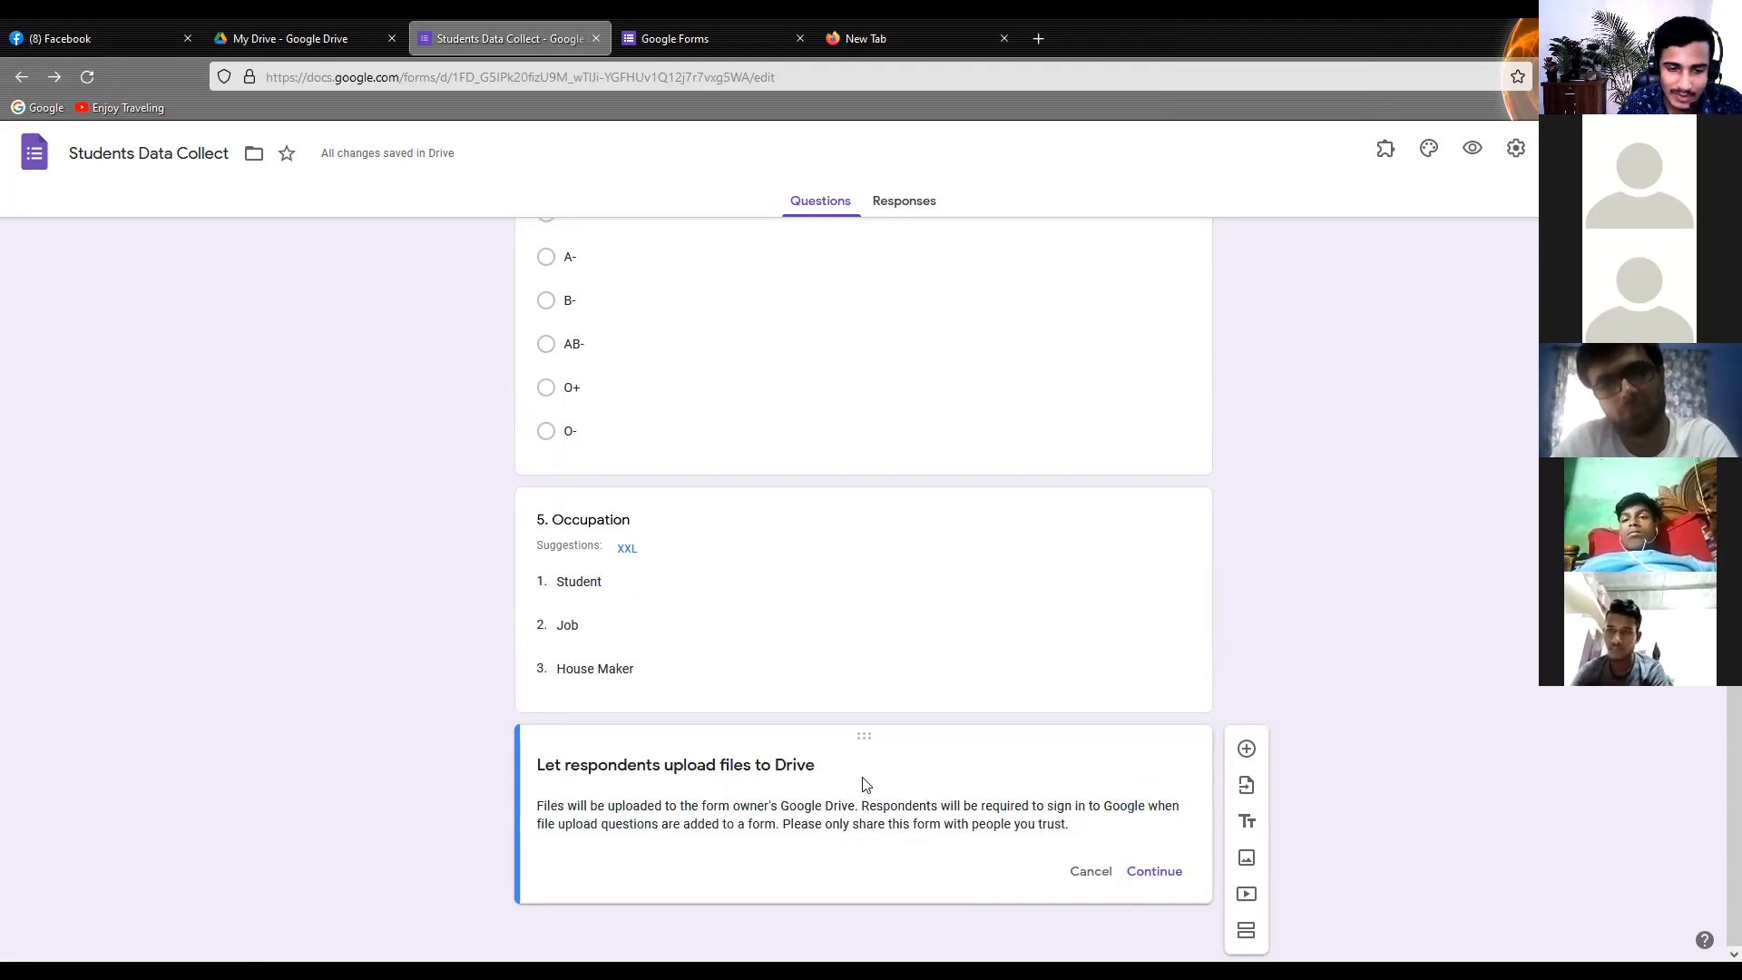
left_click(1155, 873)
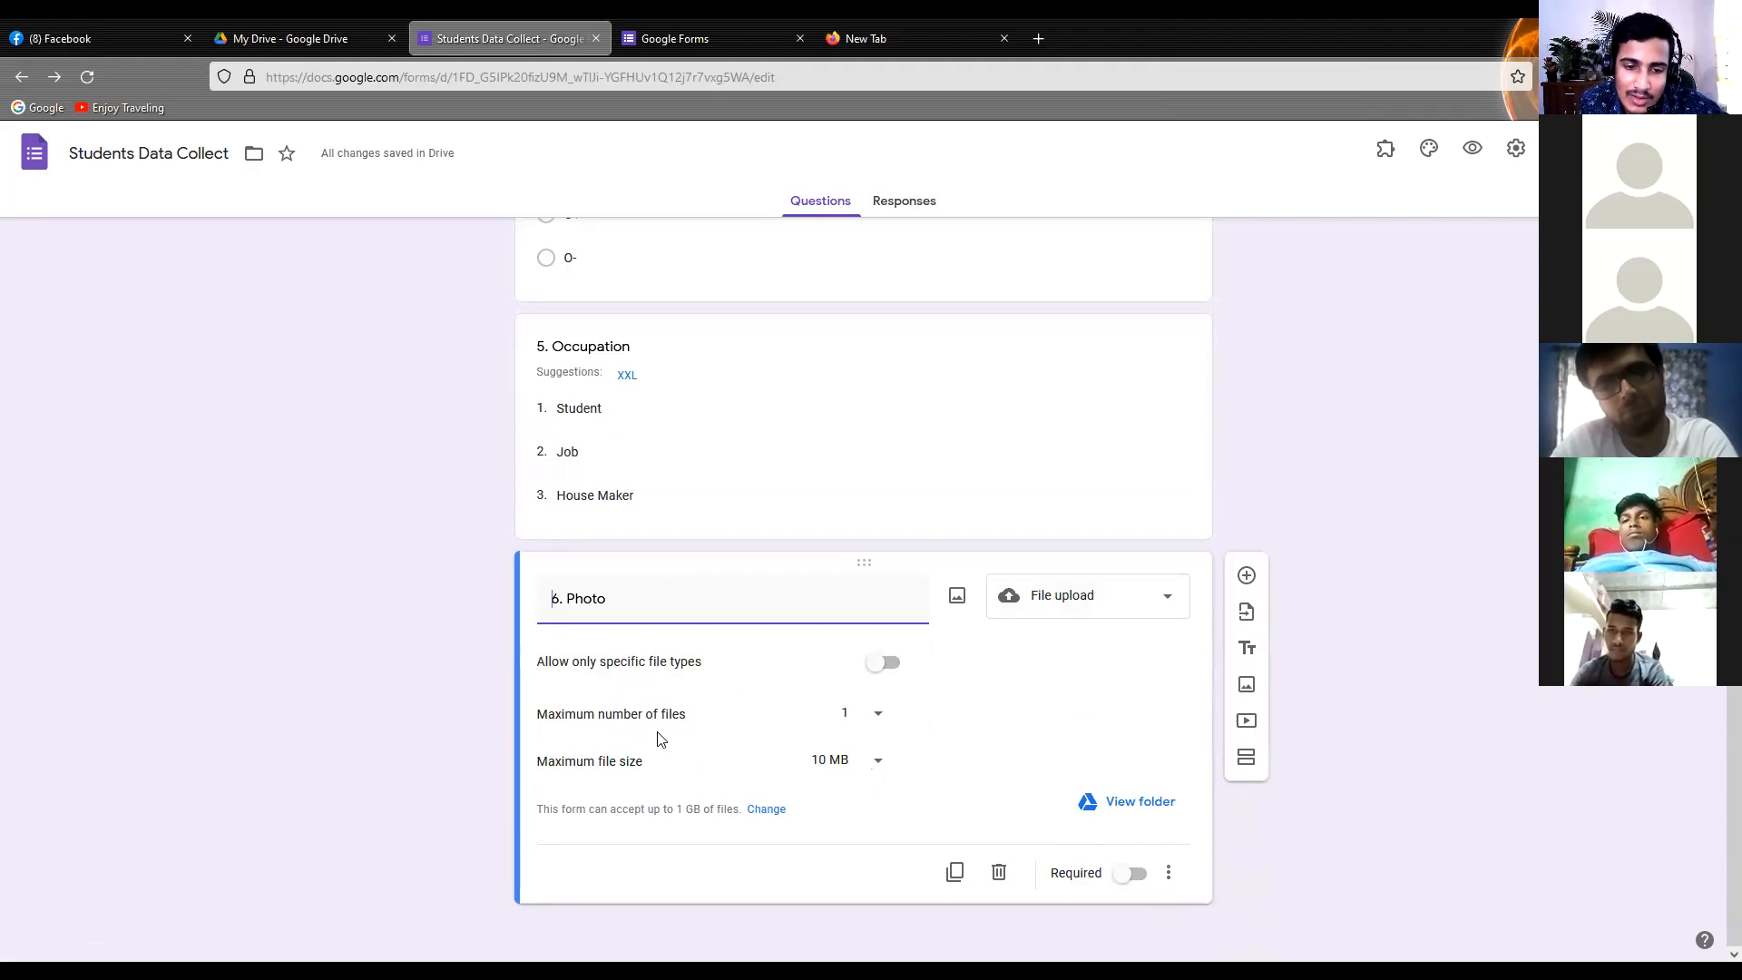
Limit the Photo question's uploads to a maximum of 1 file and a maximum file size of 10 MB
left_click(879, 724)
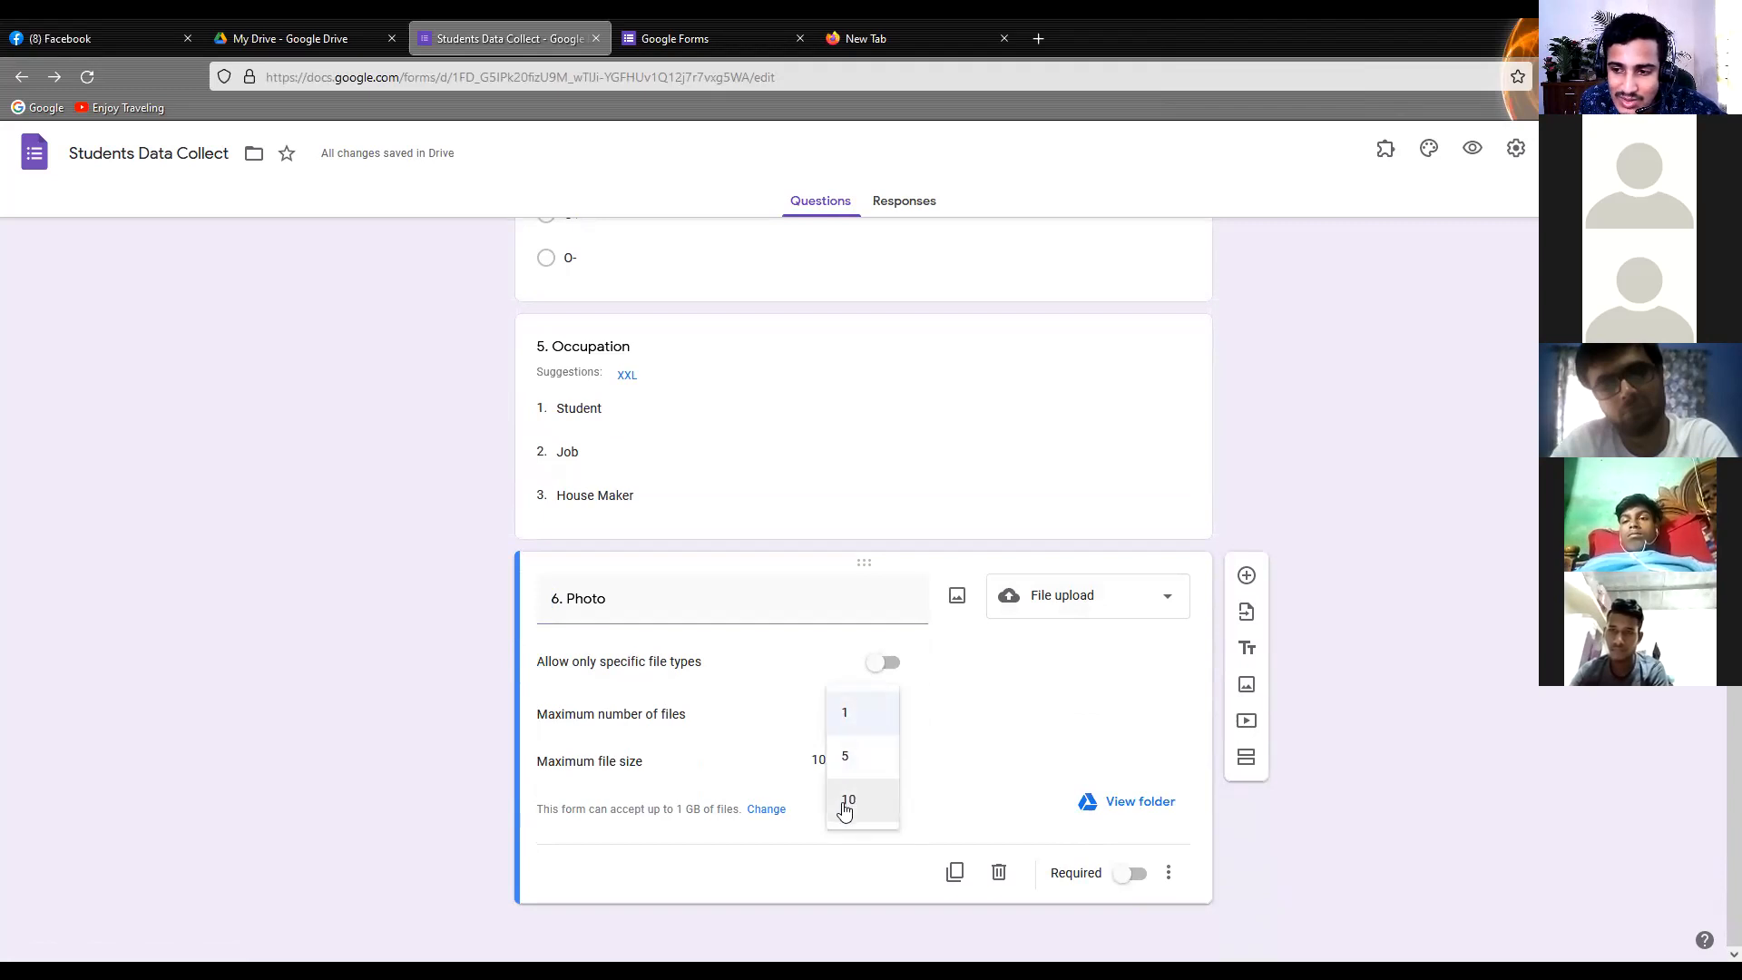
left_click(878, 717)
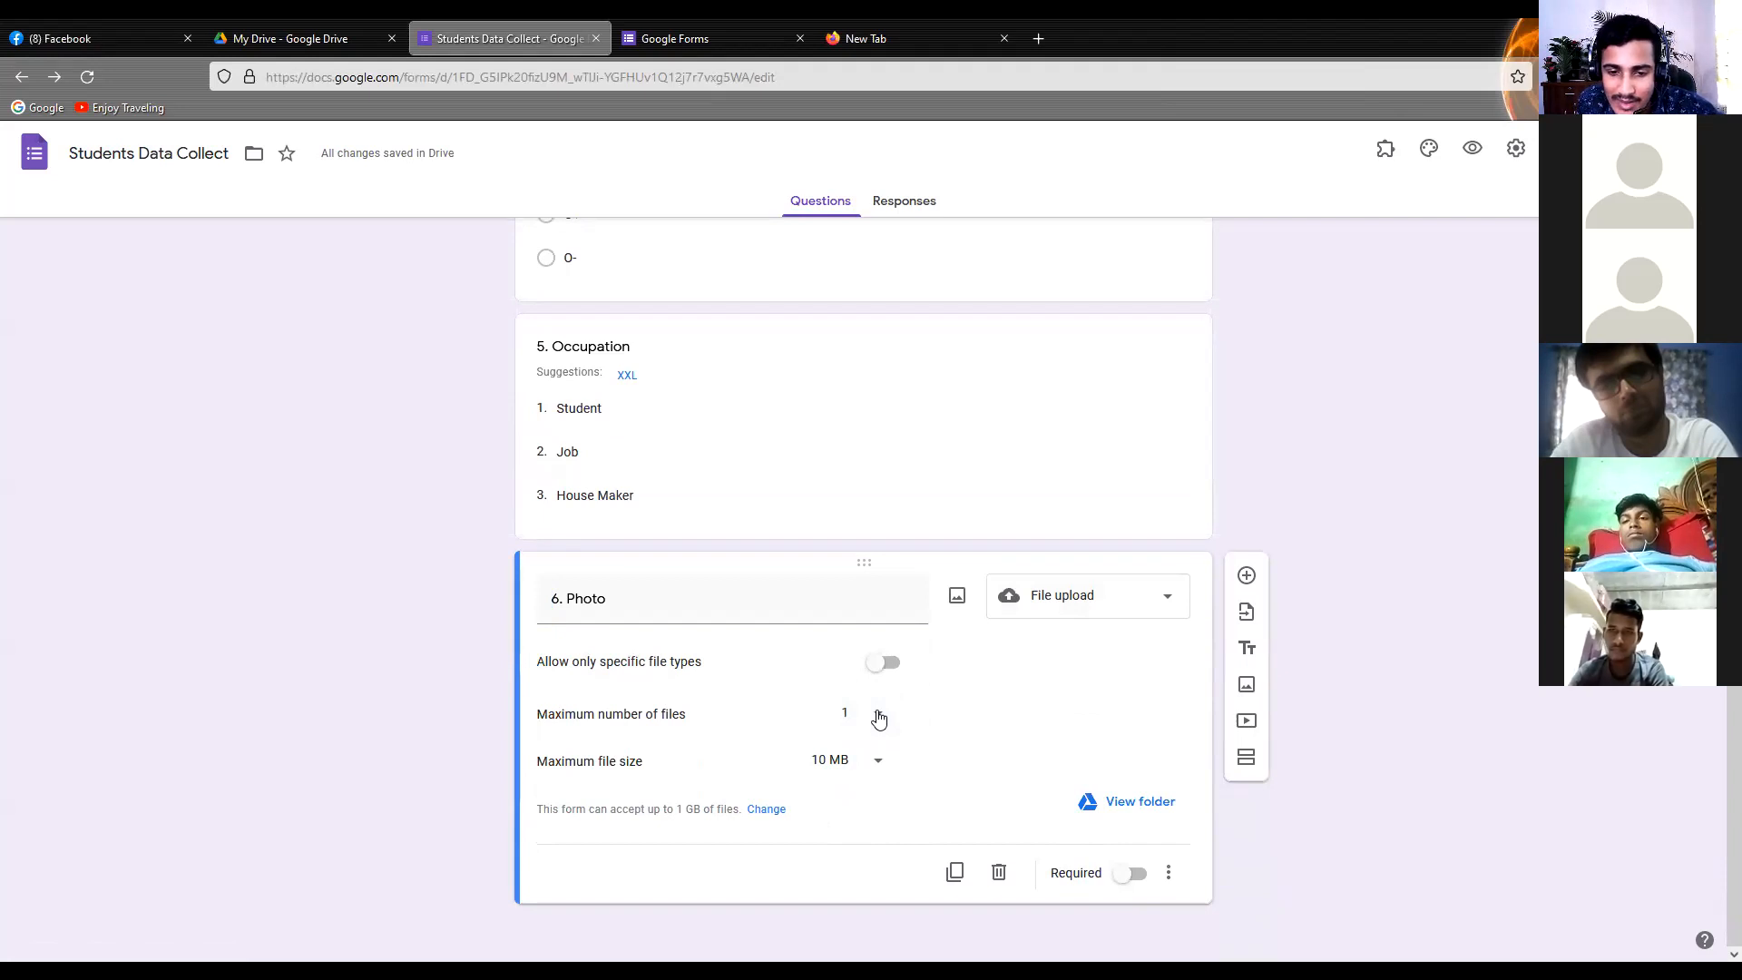
left_click(868, 767)
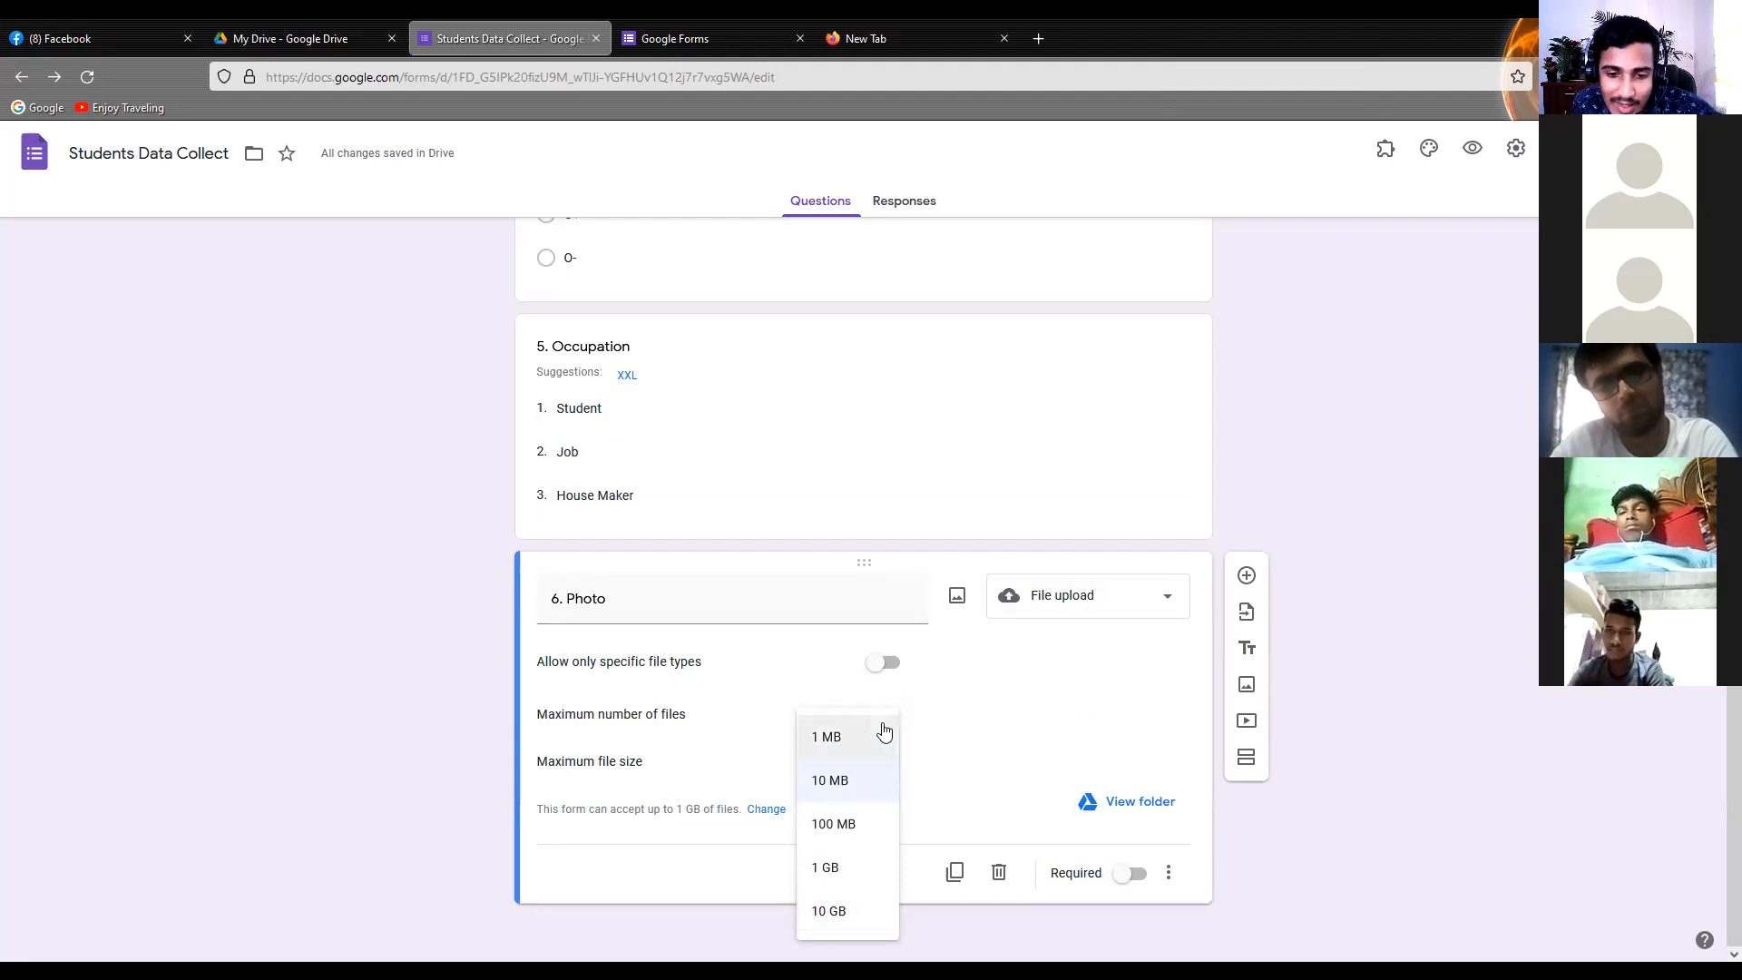
left_click(861, 786)
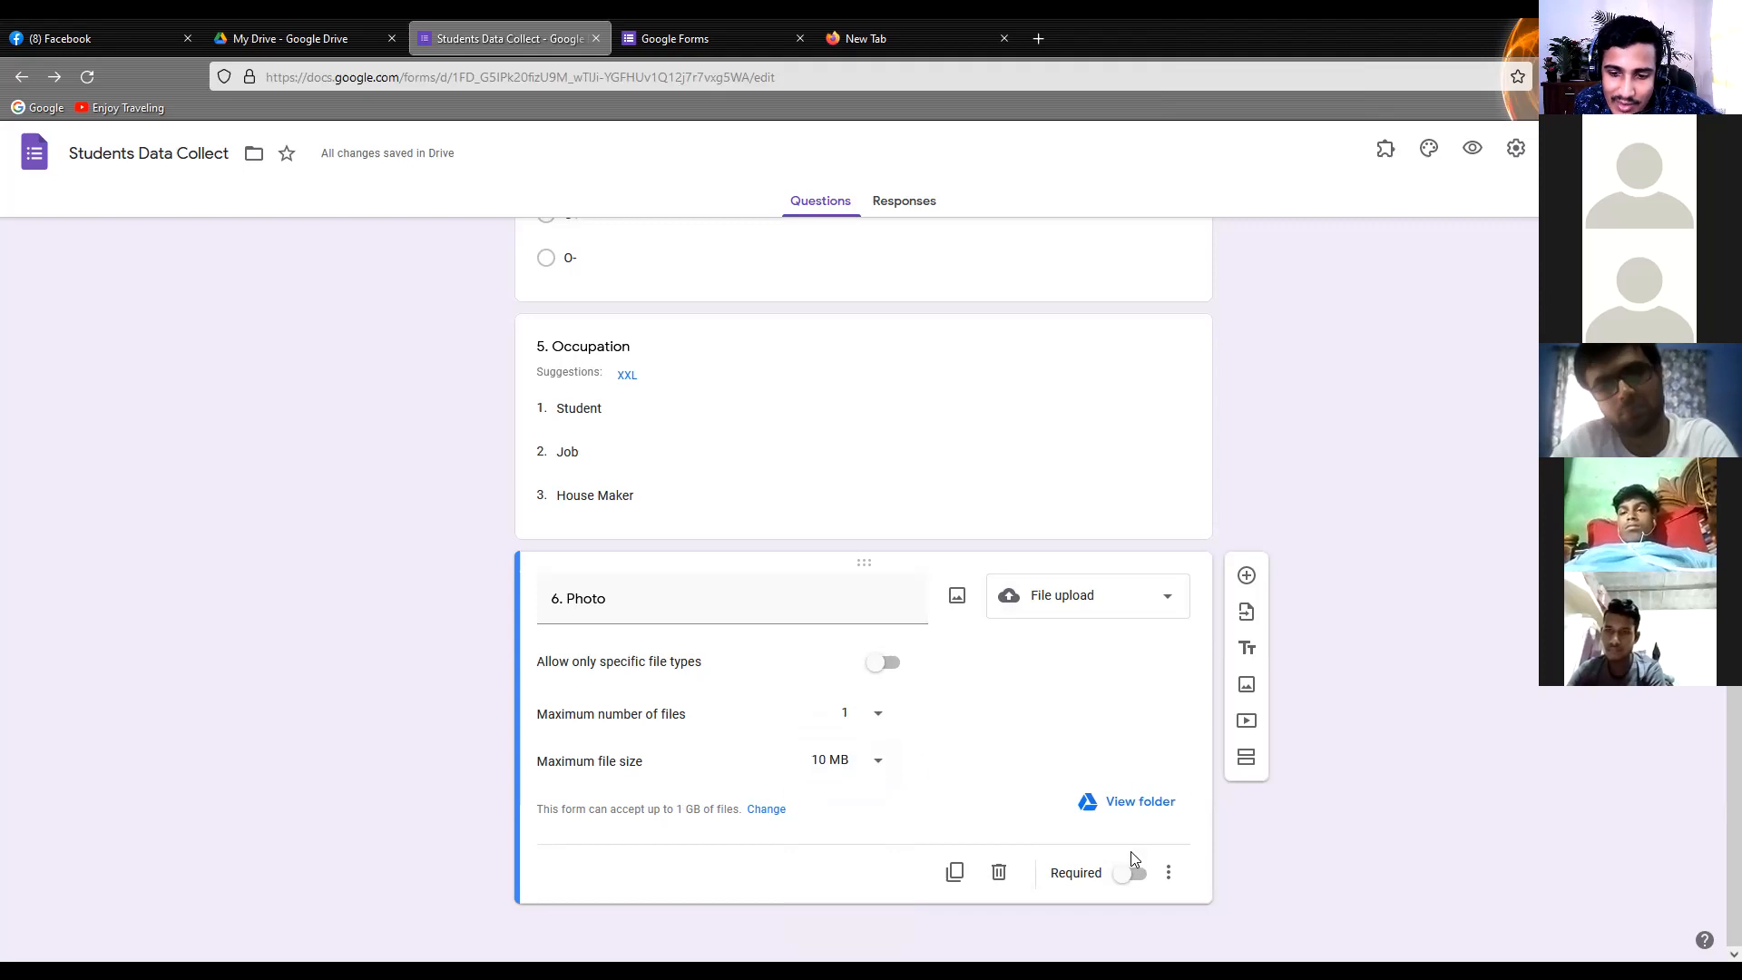
Add a required short-answer question titled "7. Address" below the Photo question
left_click(1246, 577)
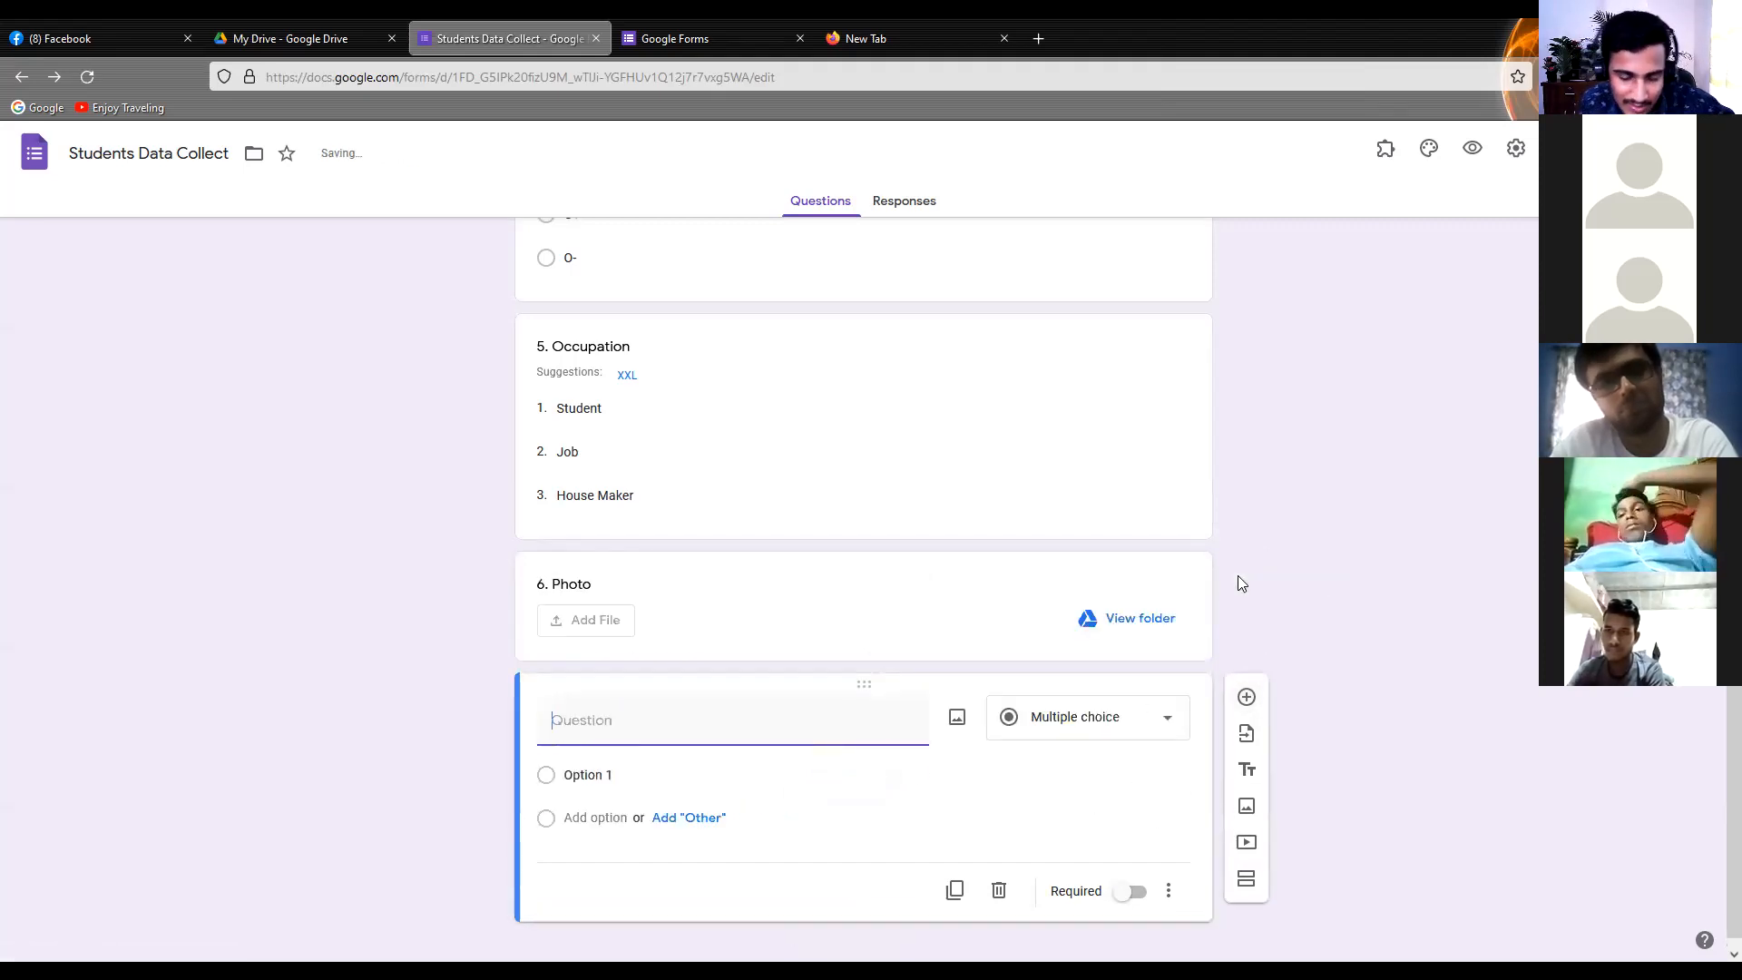
type("7. ")
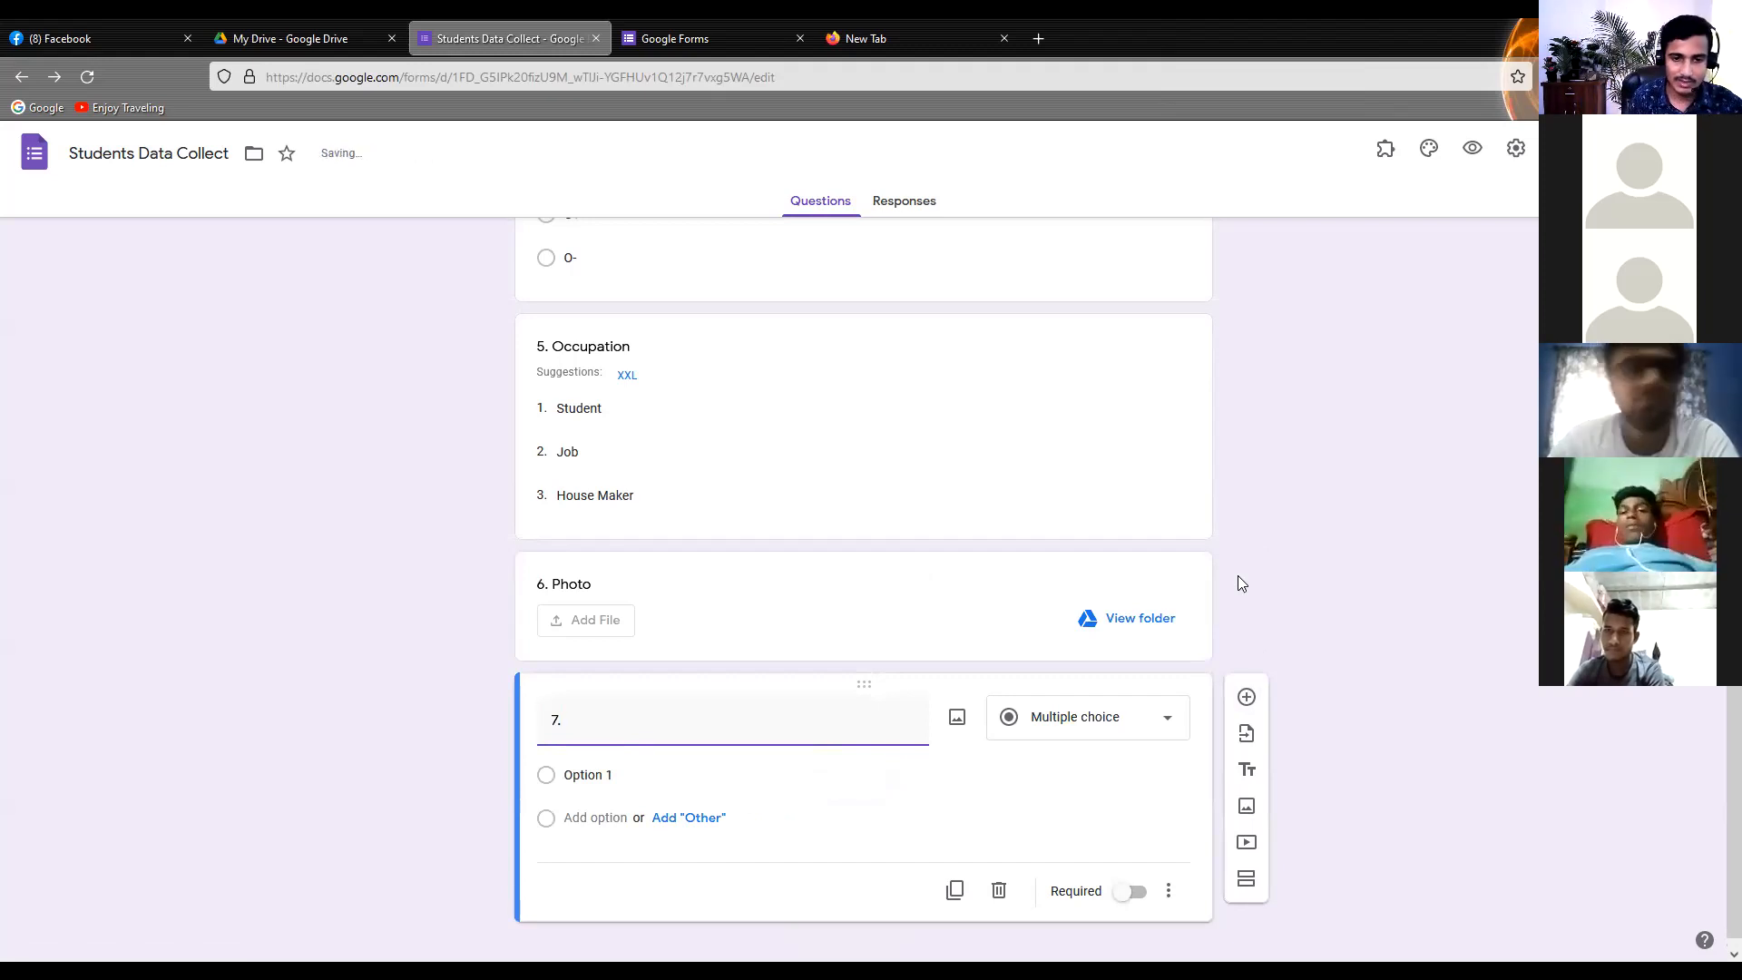
type("Ad")
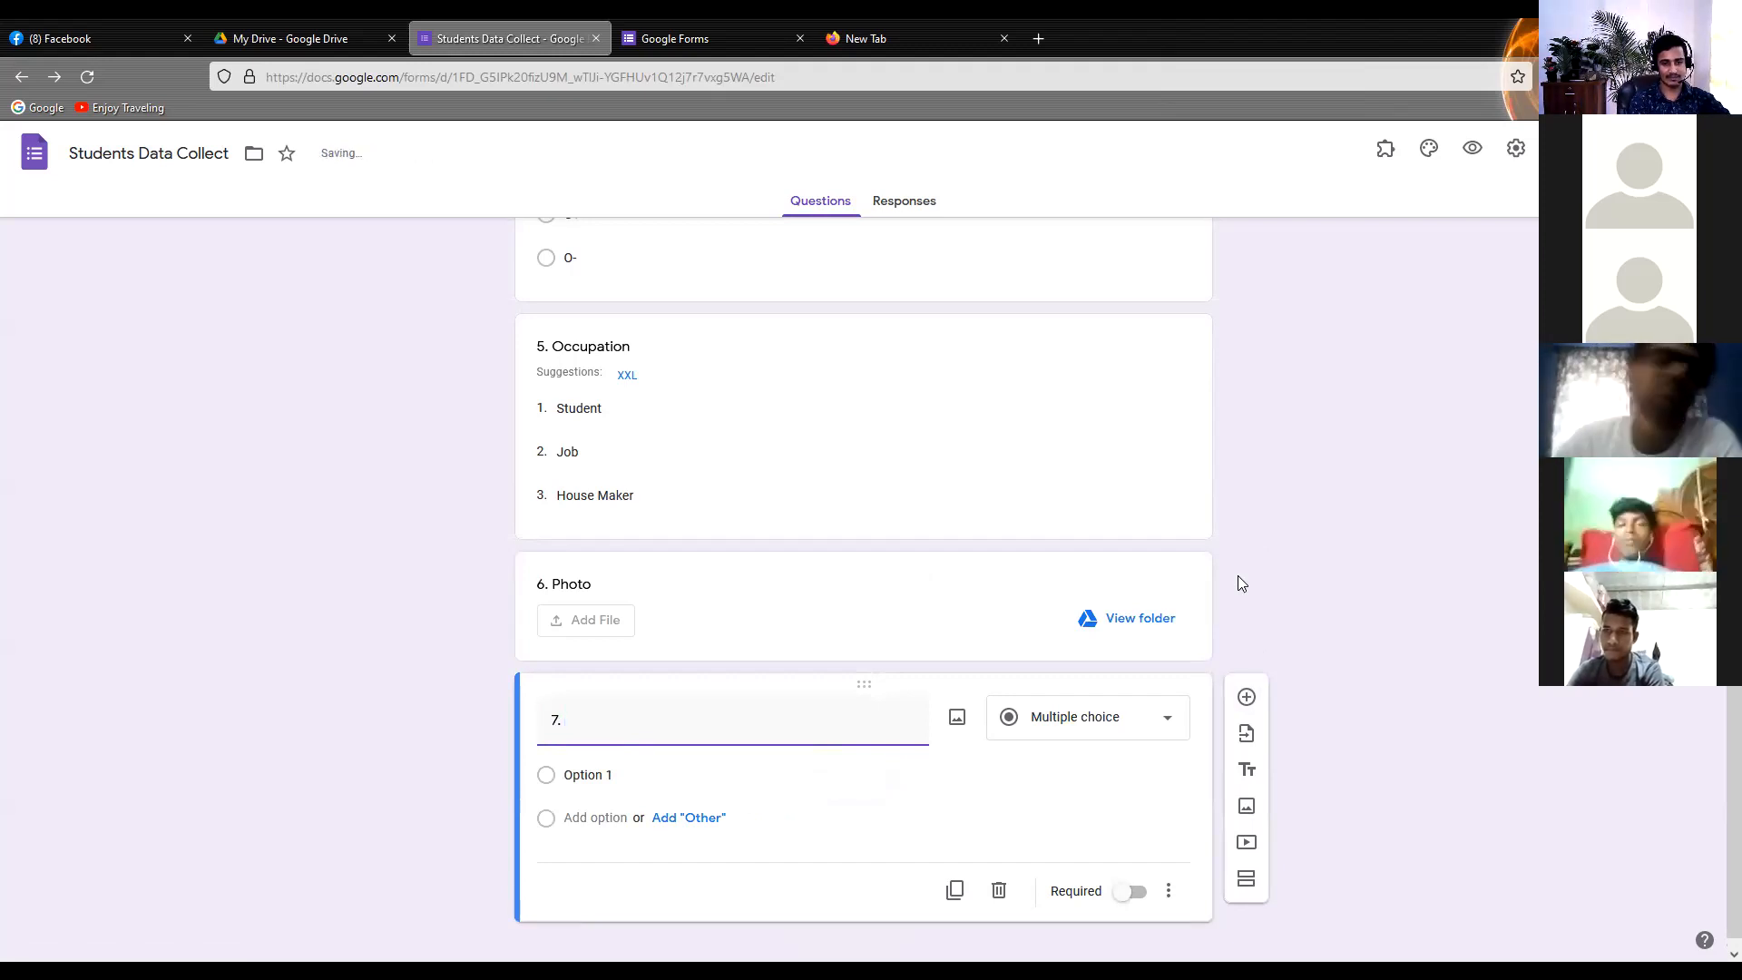
type("dress")
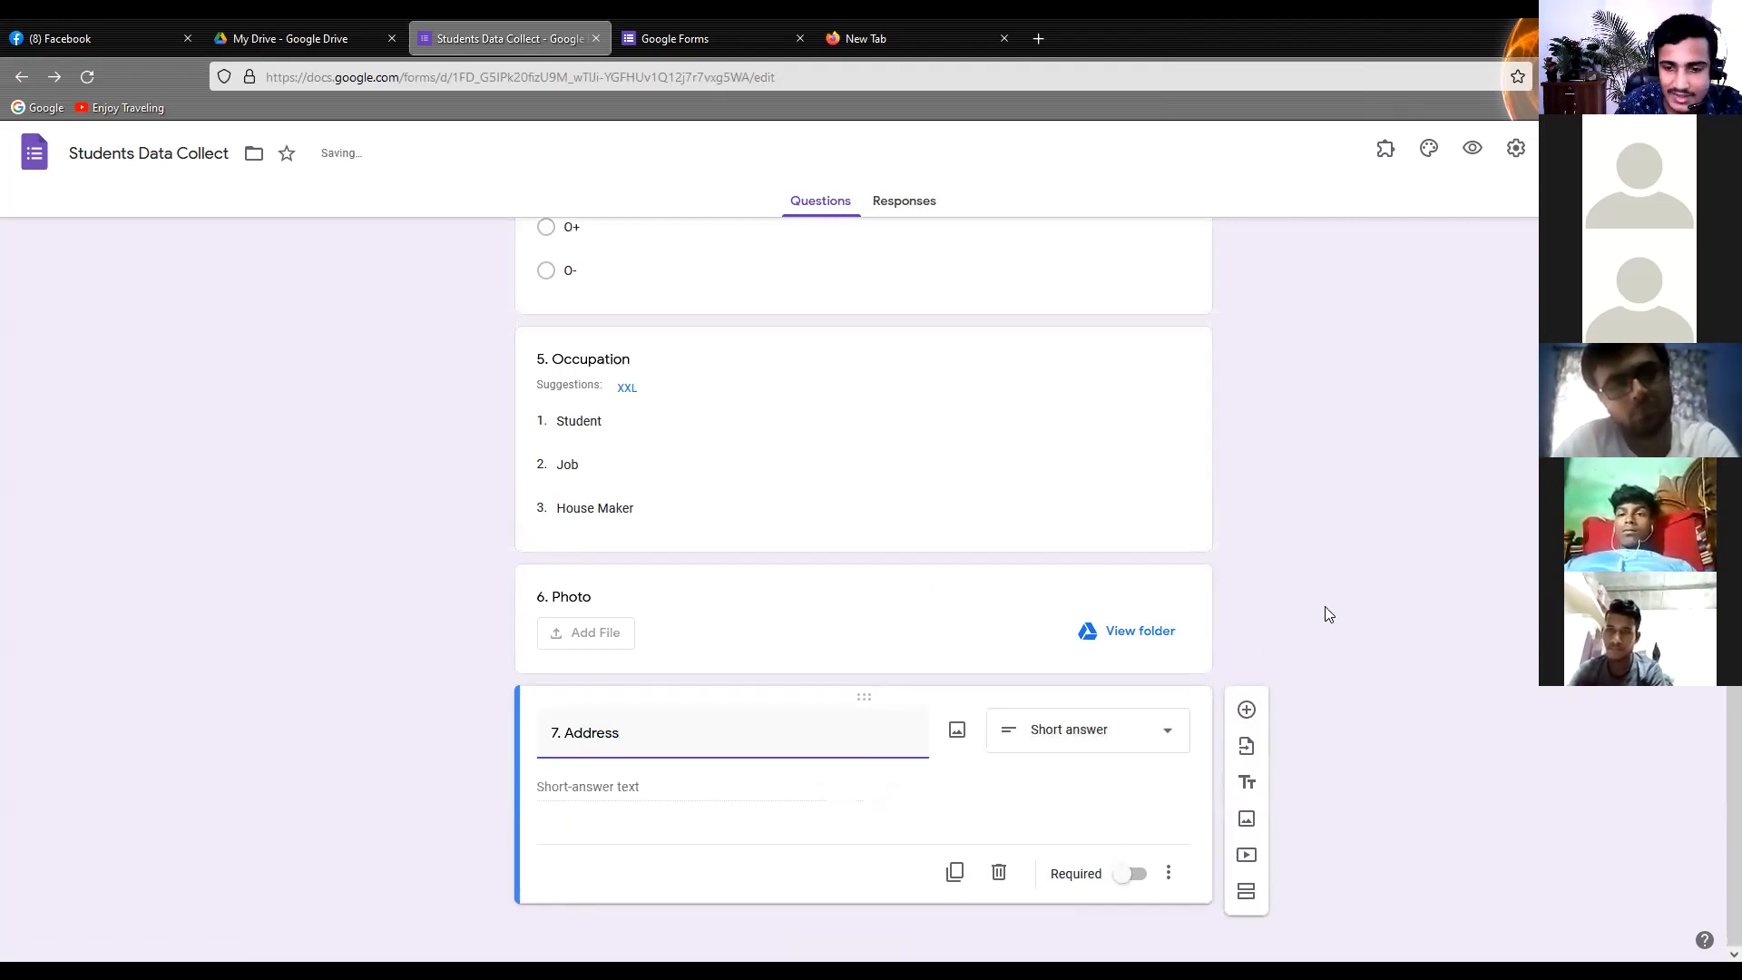
left_click(1125, 874)
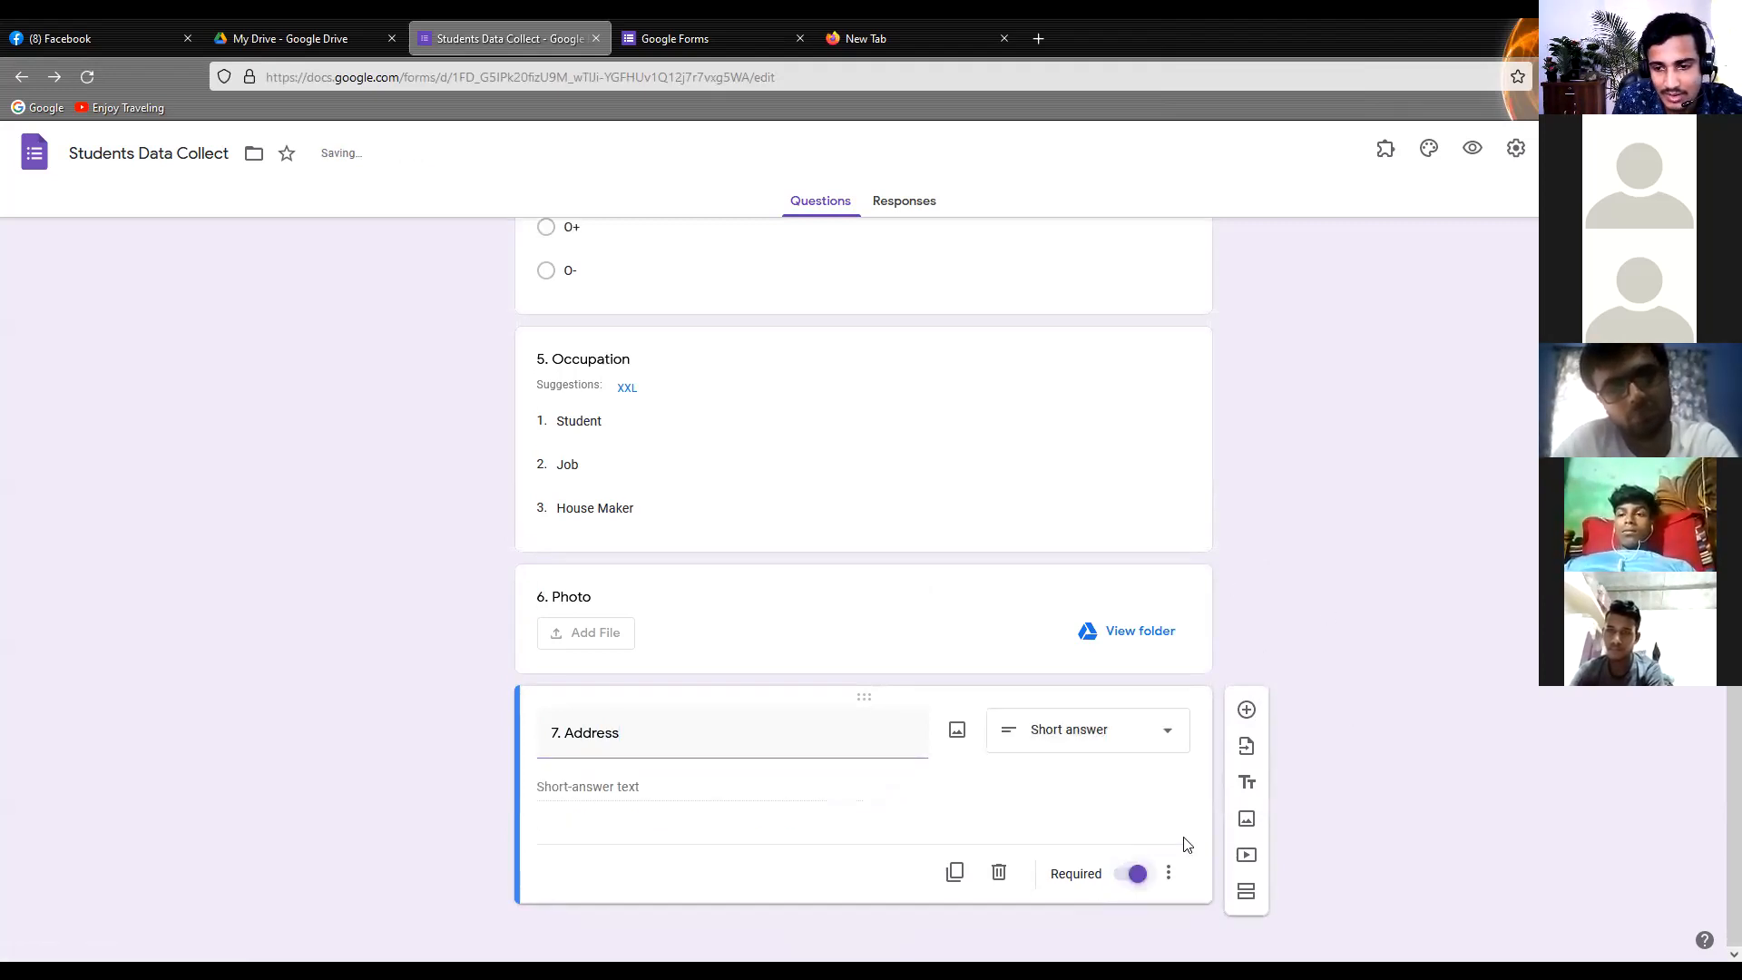
left_click(1247, 711)
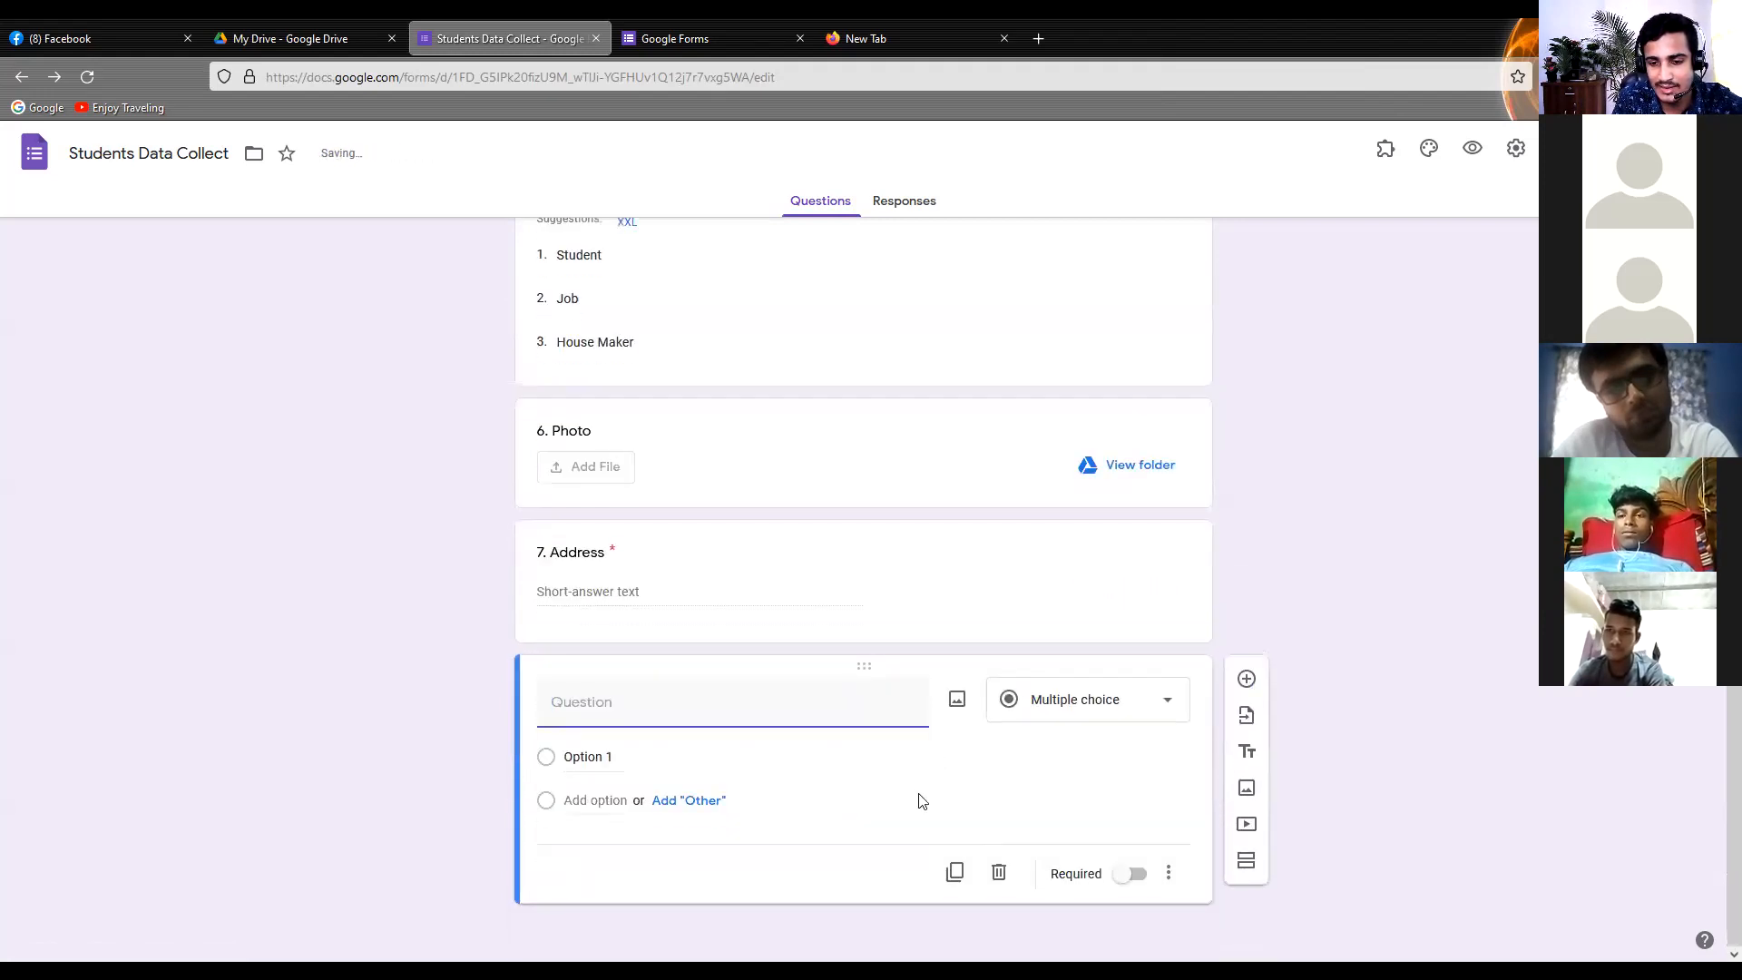
left_click(998, 872)
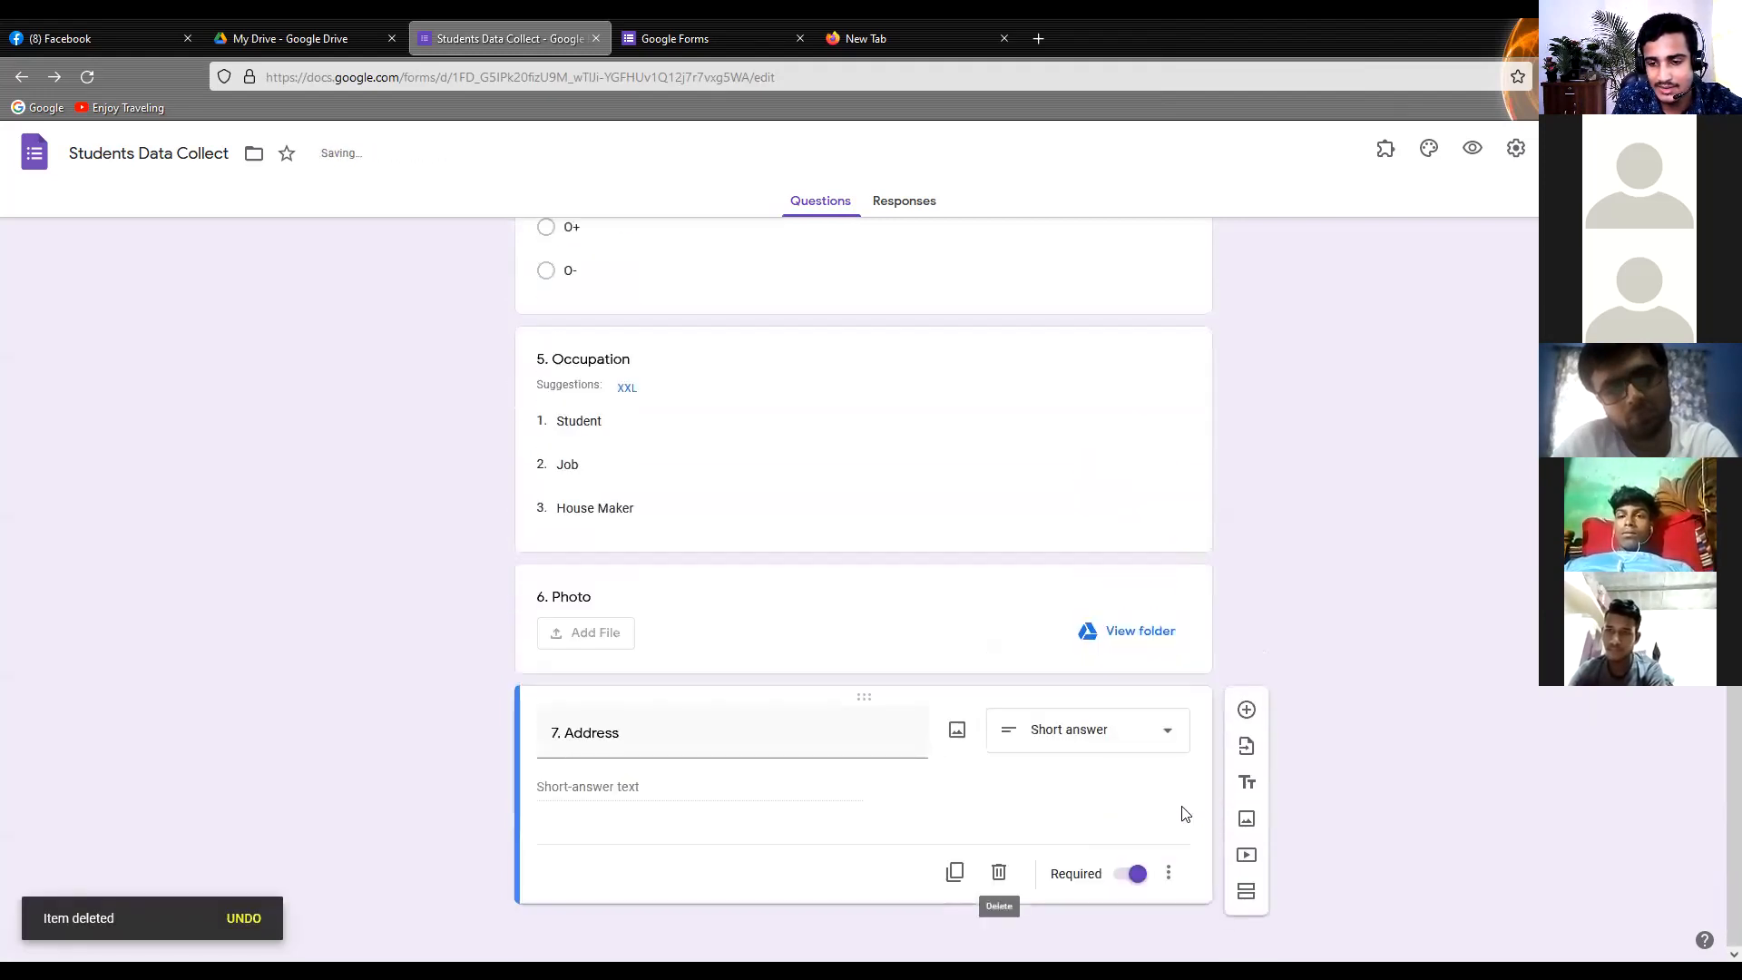
Insert the image "Tech Marketers(1)" from the computer's Downloads folder below the Address question, blocking the camera access request
left_click(1244, 822)
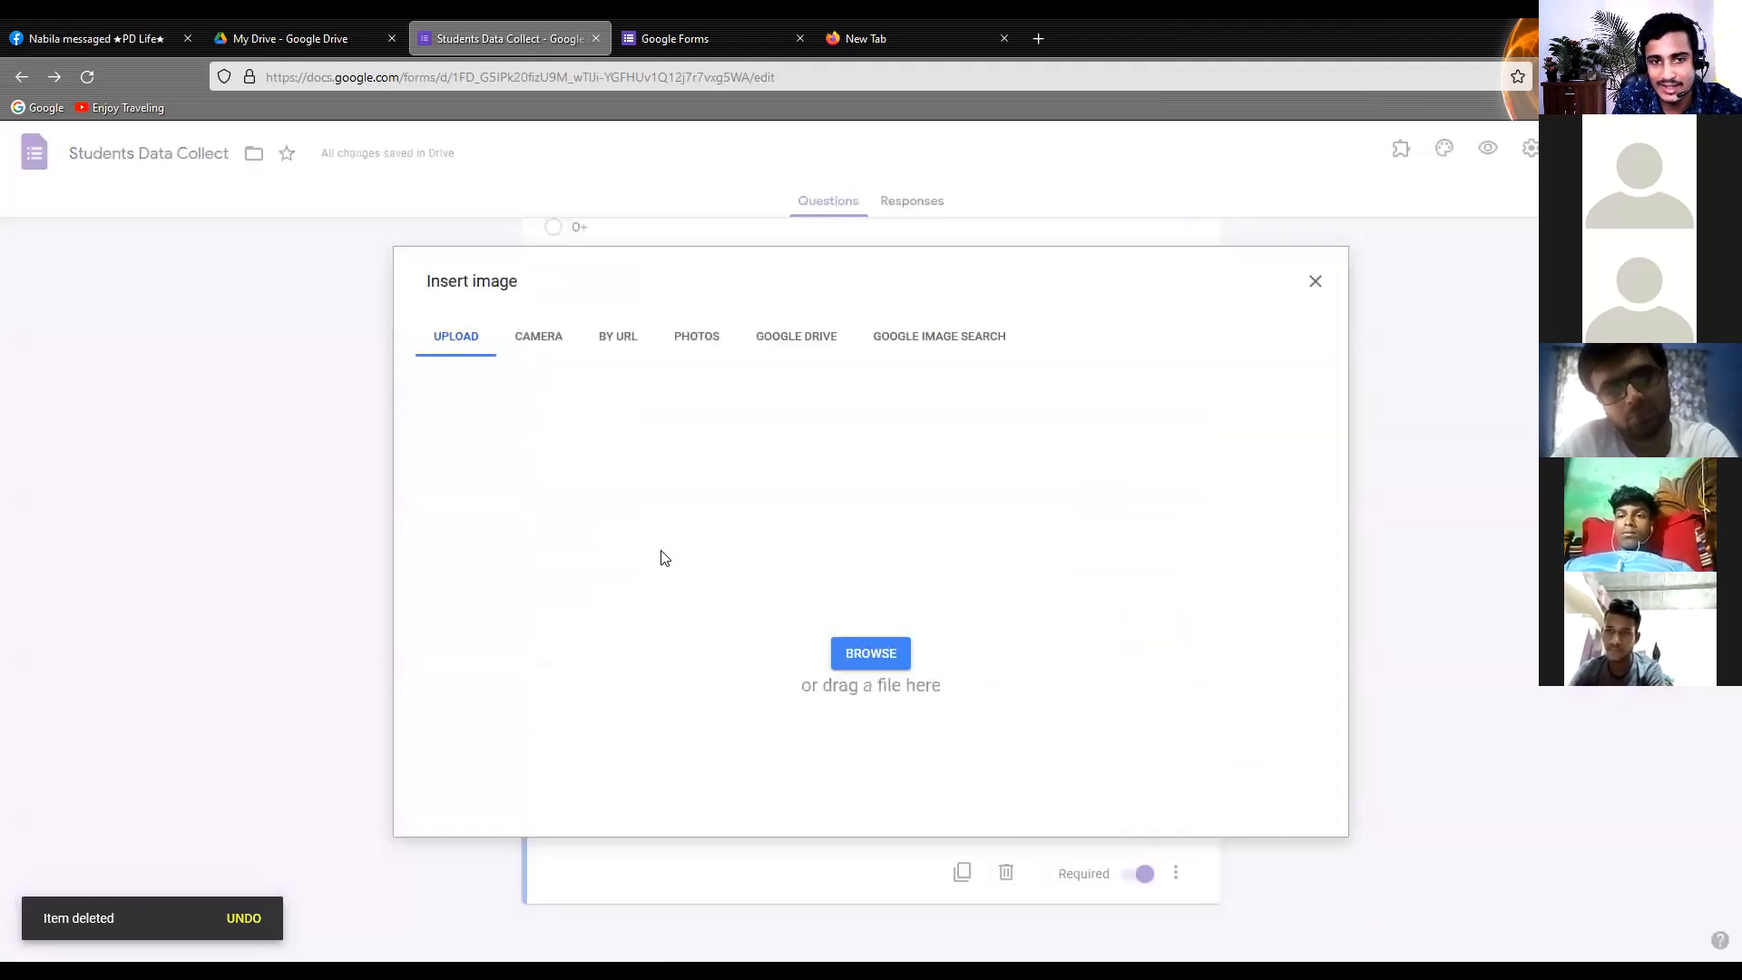
left_click(538, 338)
left_click(647, 342)
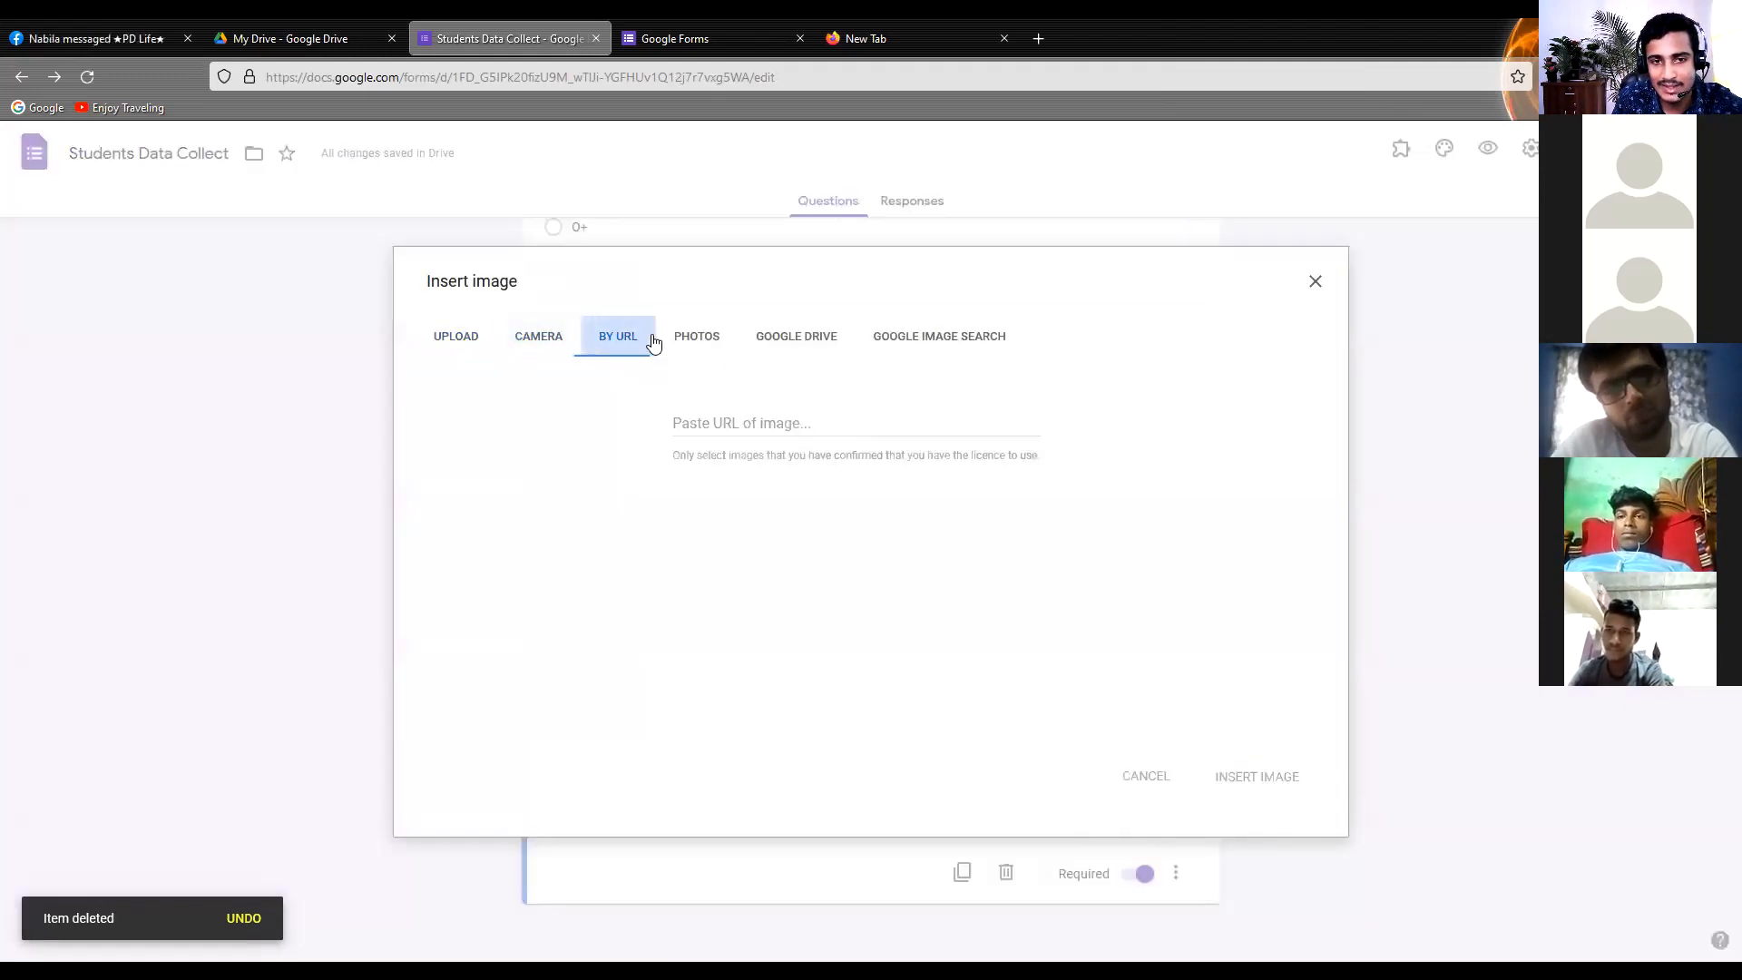
left_click(715, 349)
left_click(465, 348)
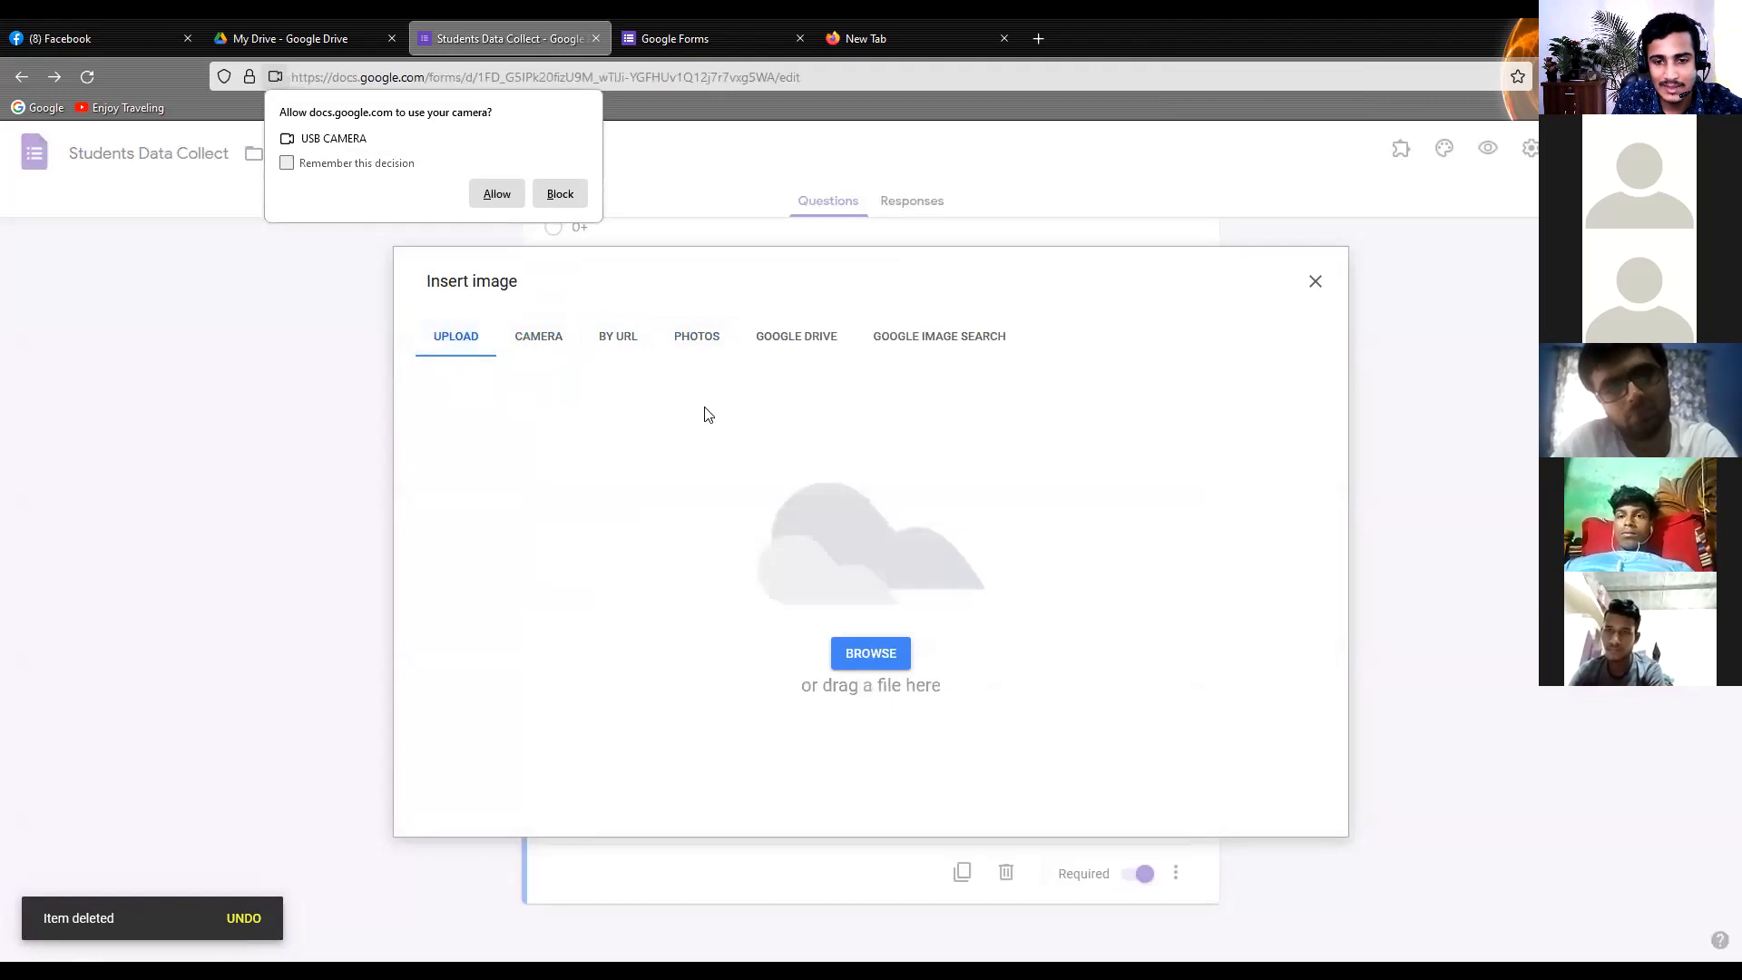
left_click(560, 193)
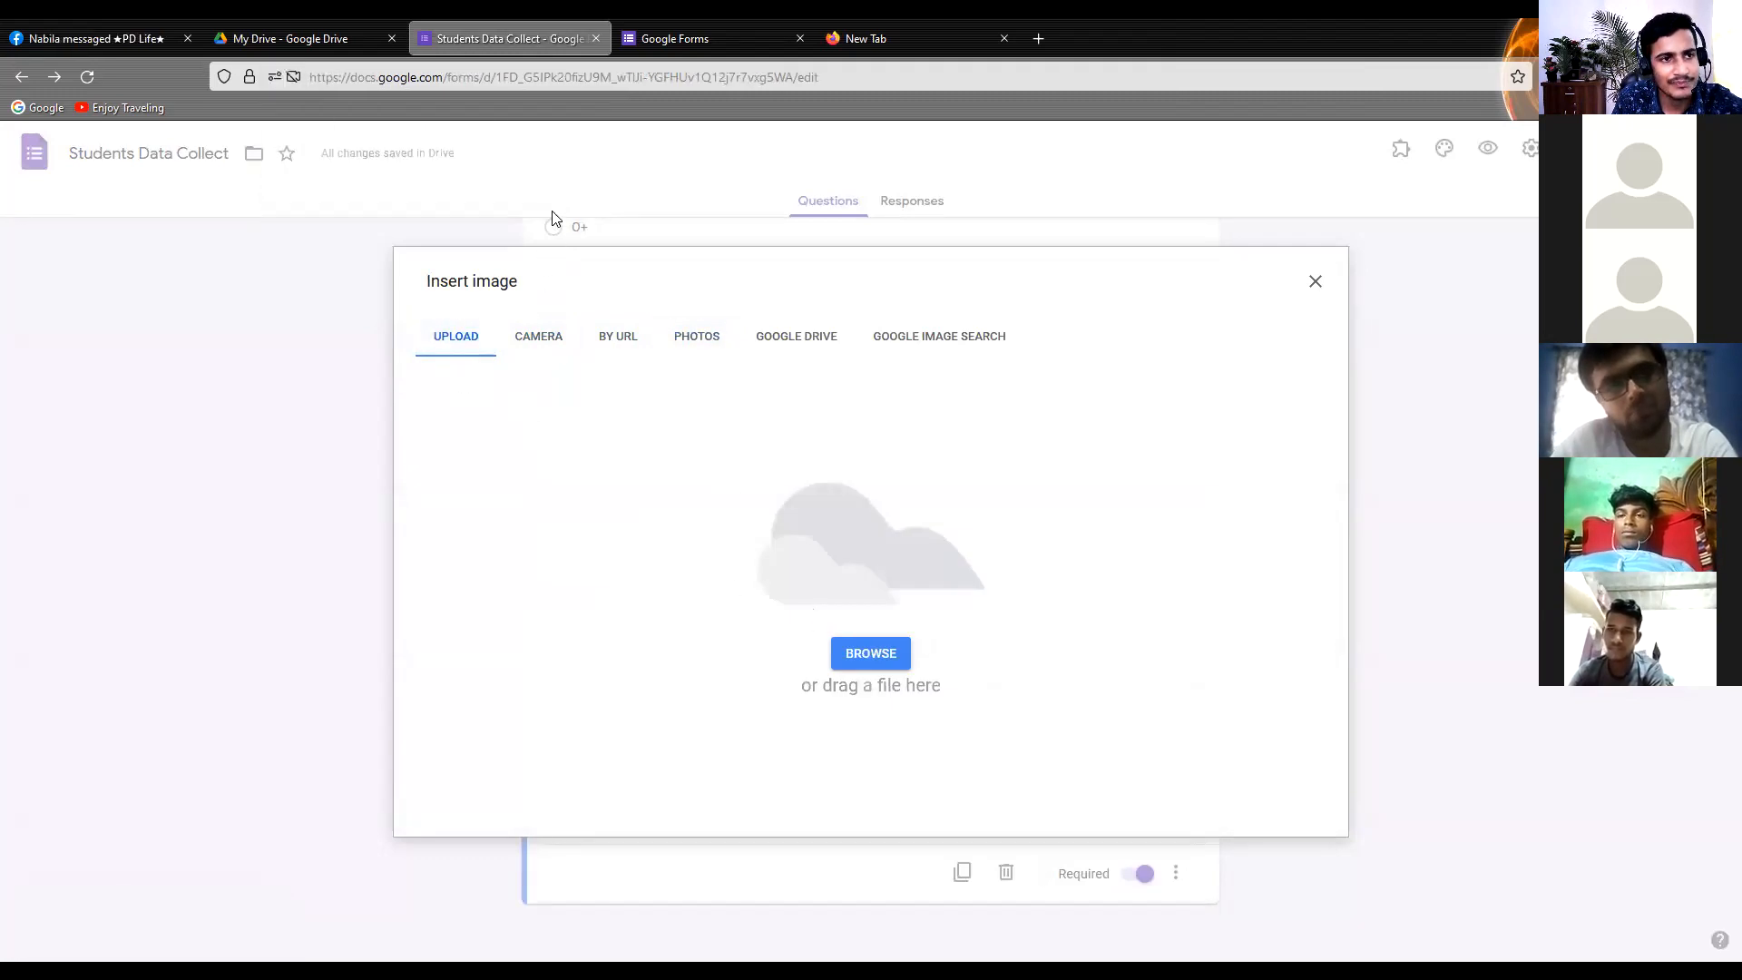
left_click(867, 655)
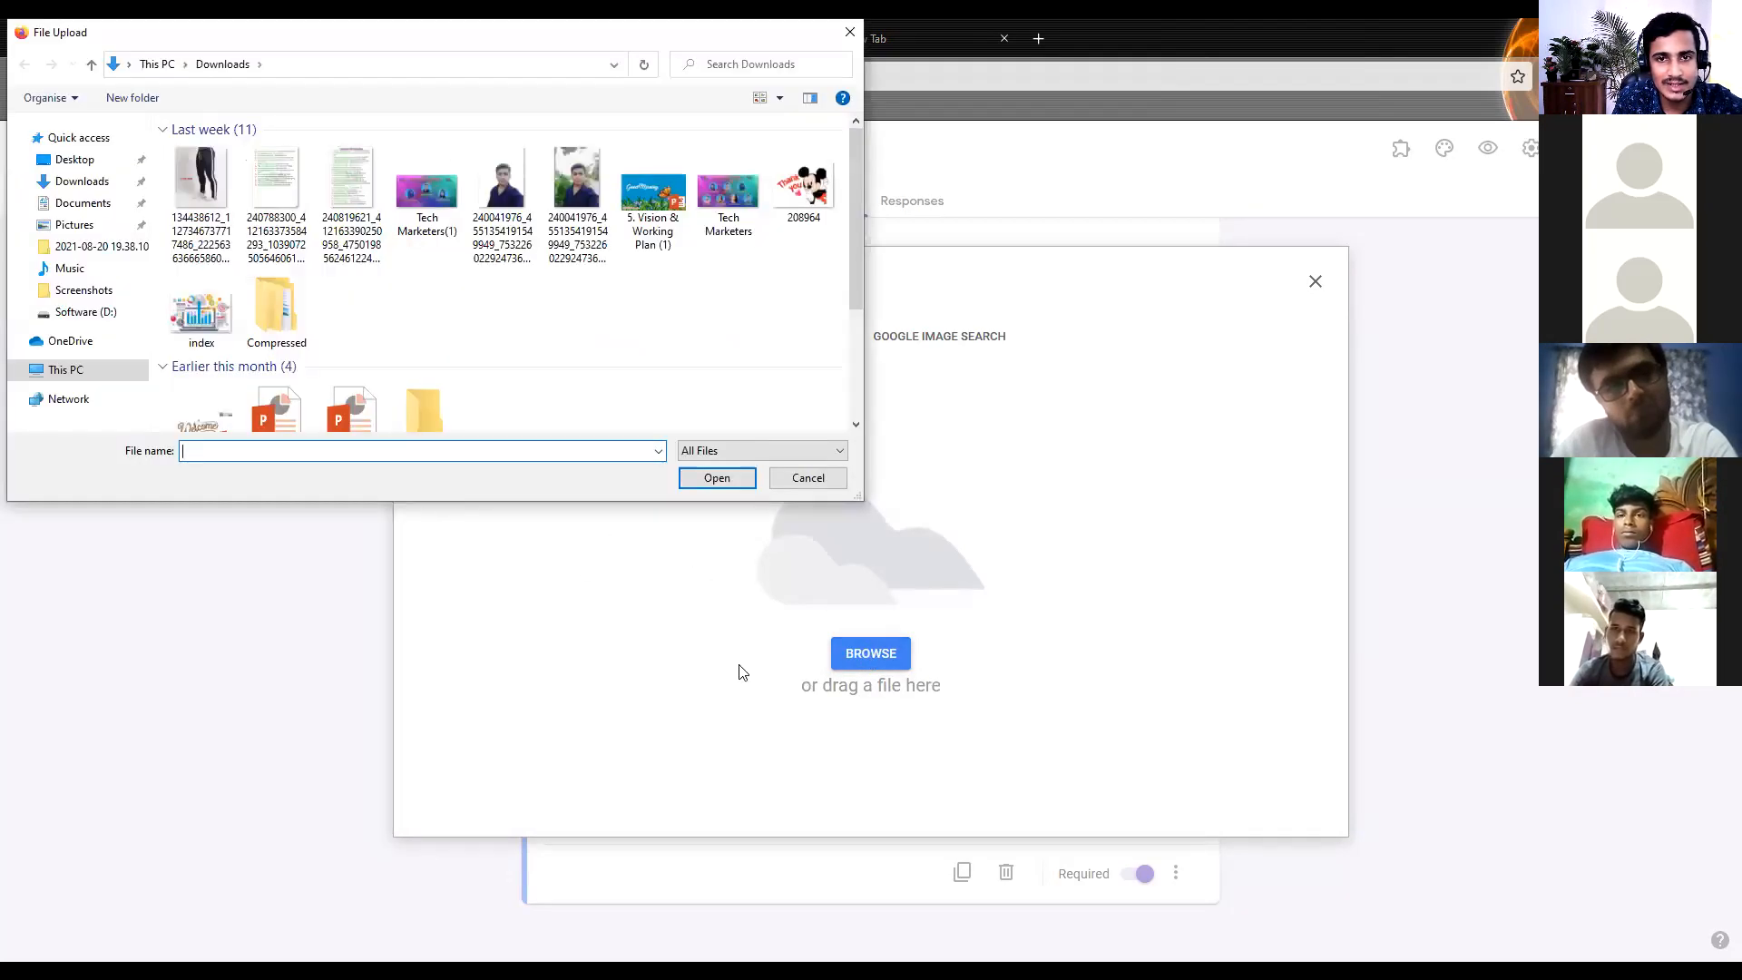
left_click(426, 195)
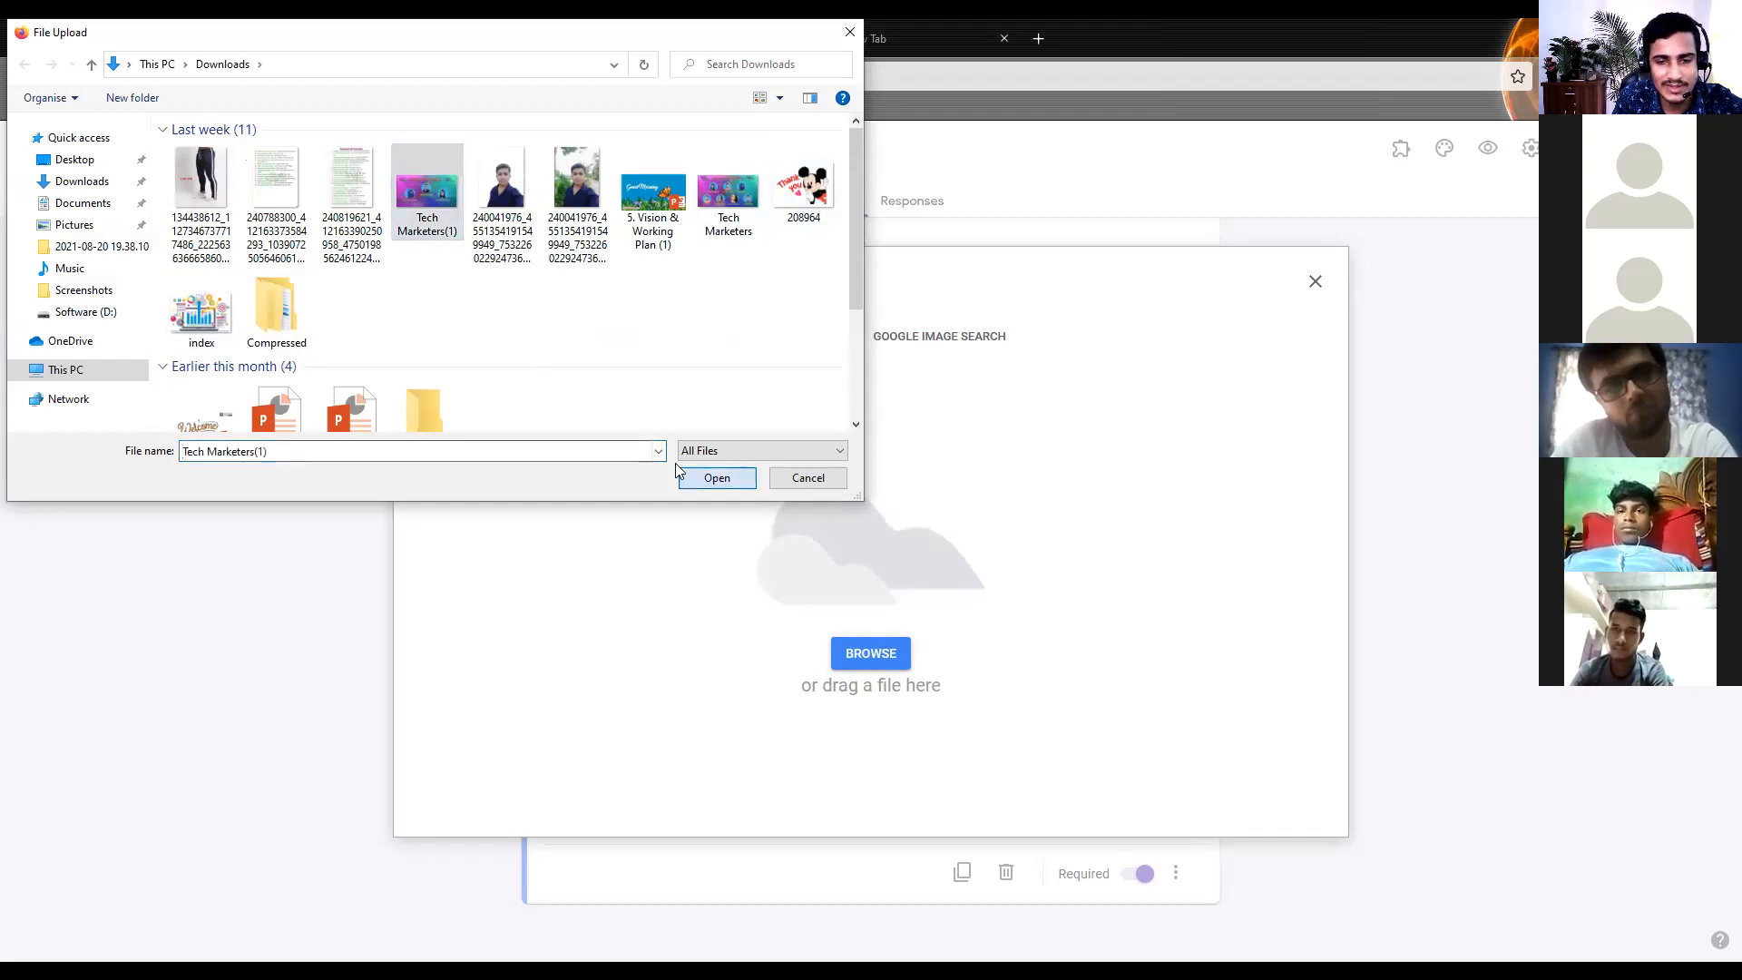
left_click(678, 470)
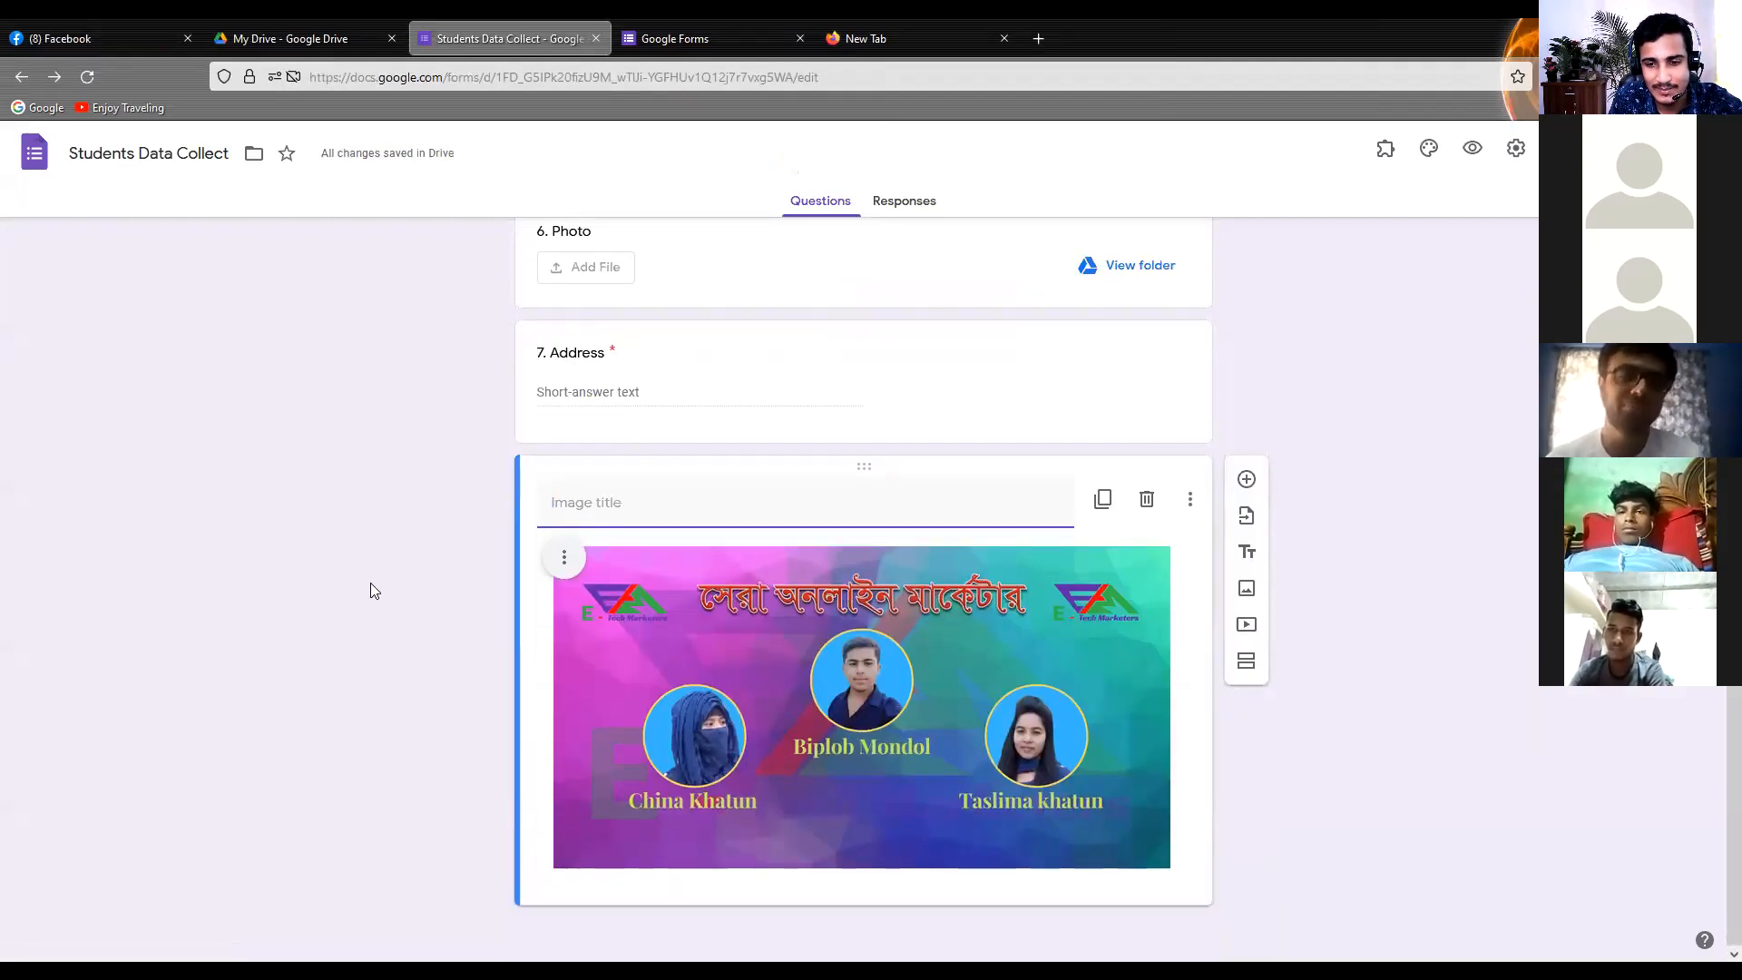
Title the inserted image "Students Data"
scroll(370, 583, "up", 3)
scroll(370, 584, "up", 1)
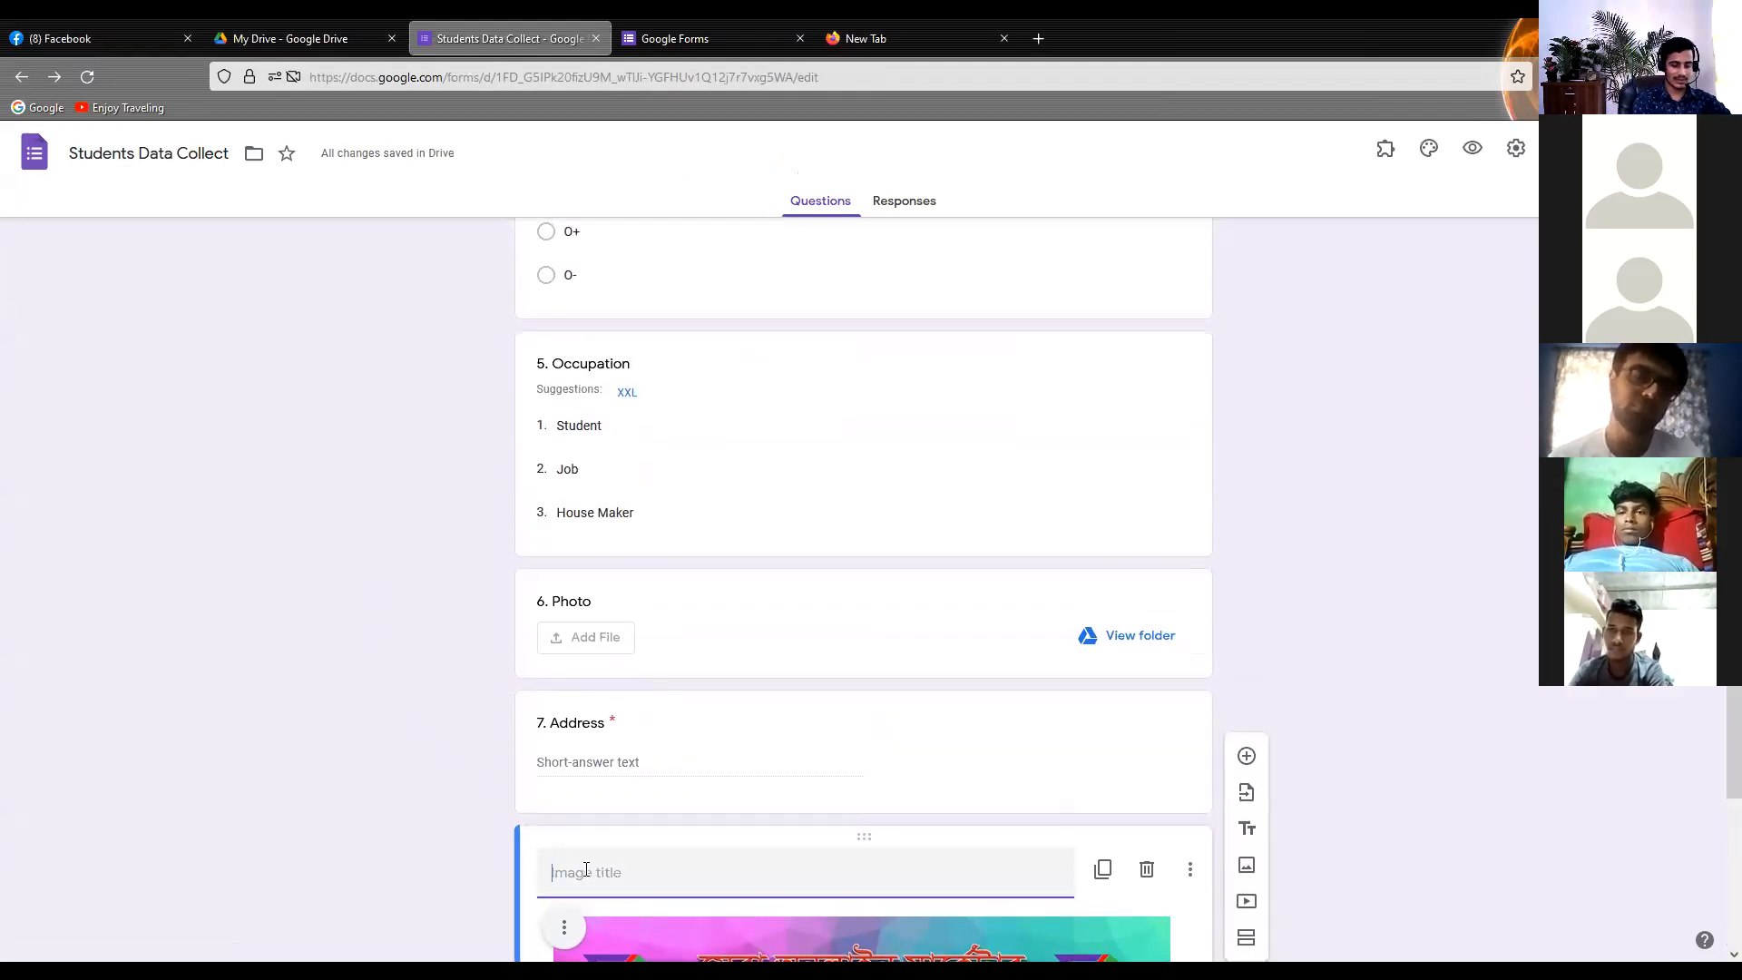
type("S")
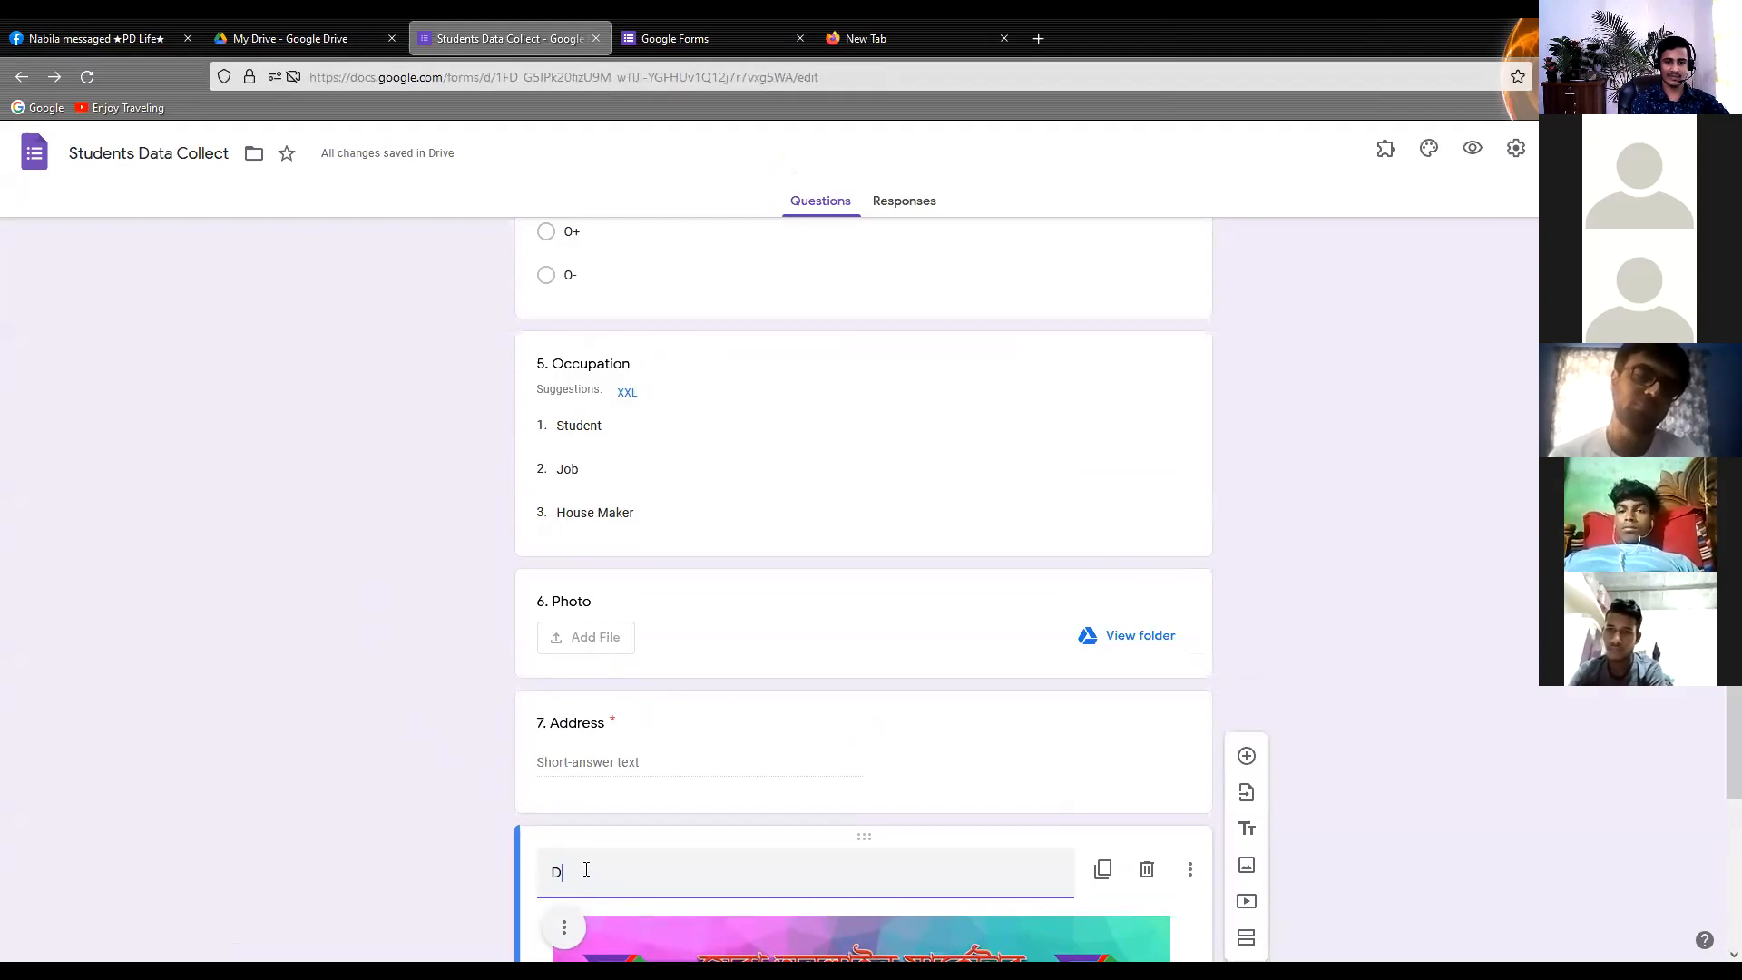
key("BackSpace")
type("S")
type("tr")
type("ue")
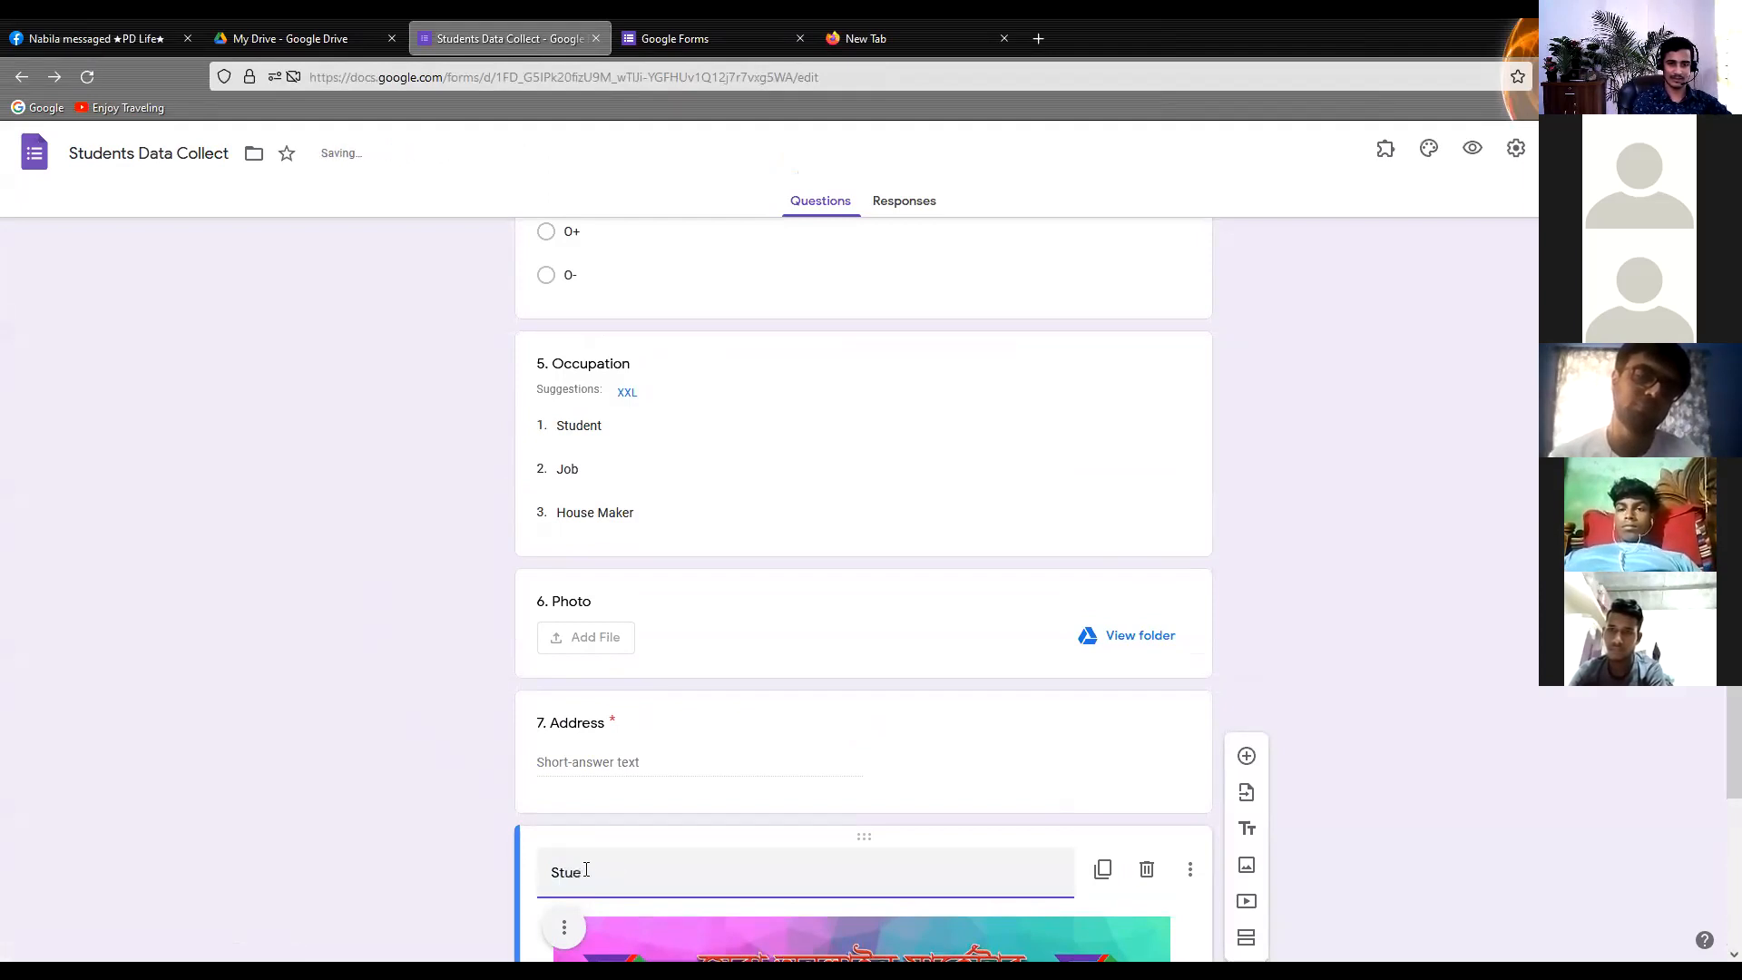
key("BackSpace")
type("den")
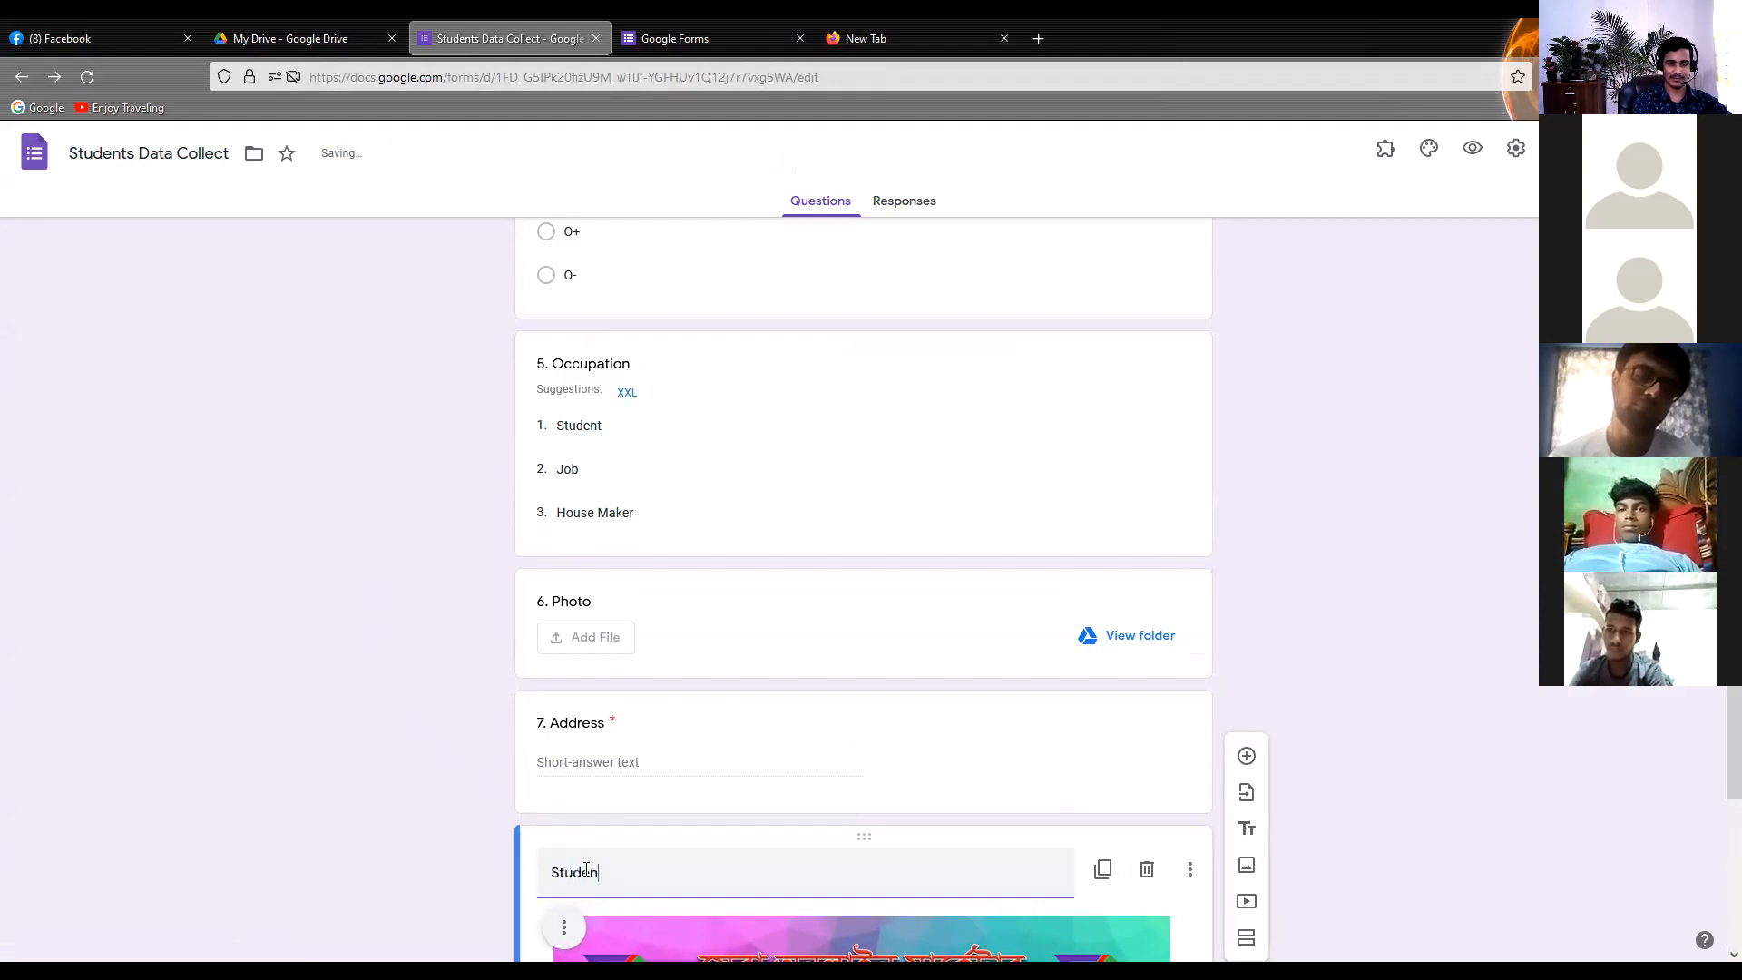
type("t")
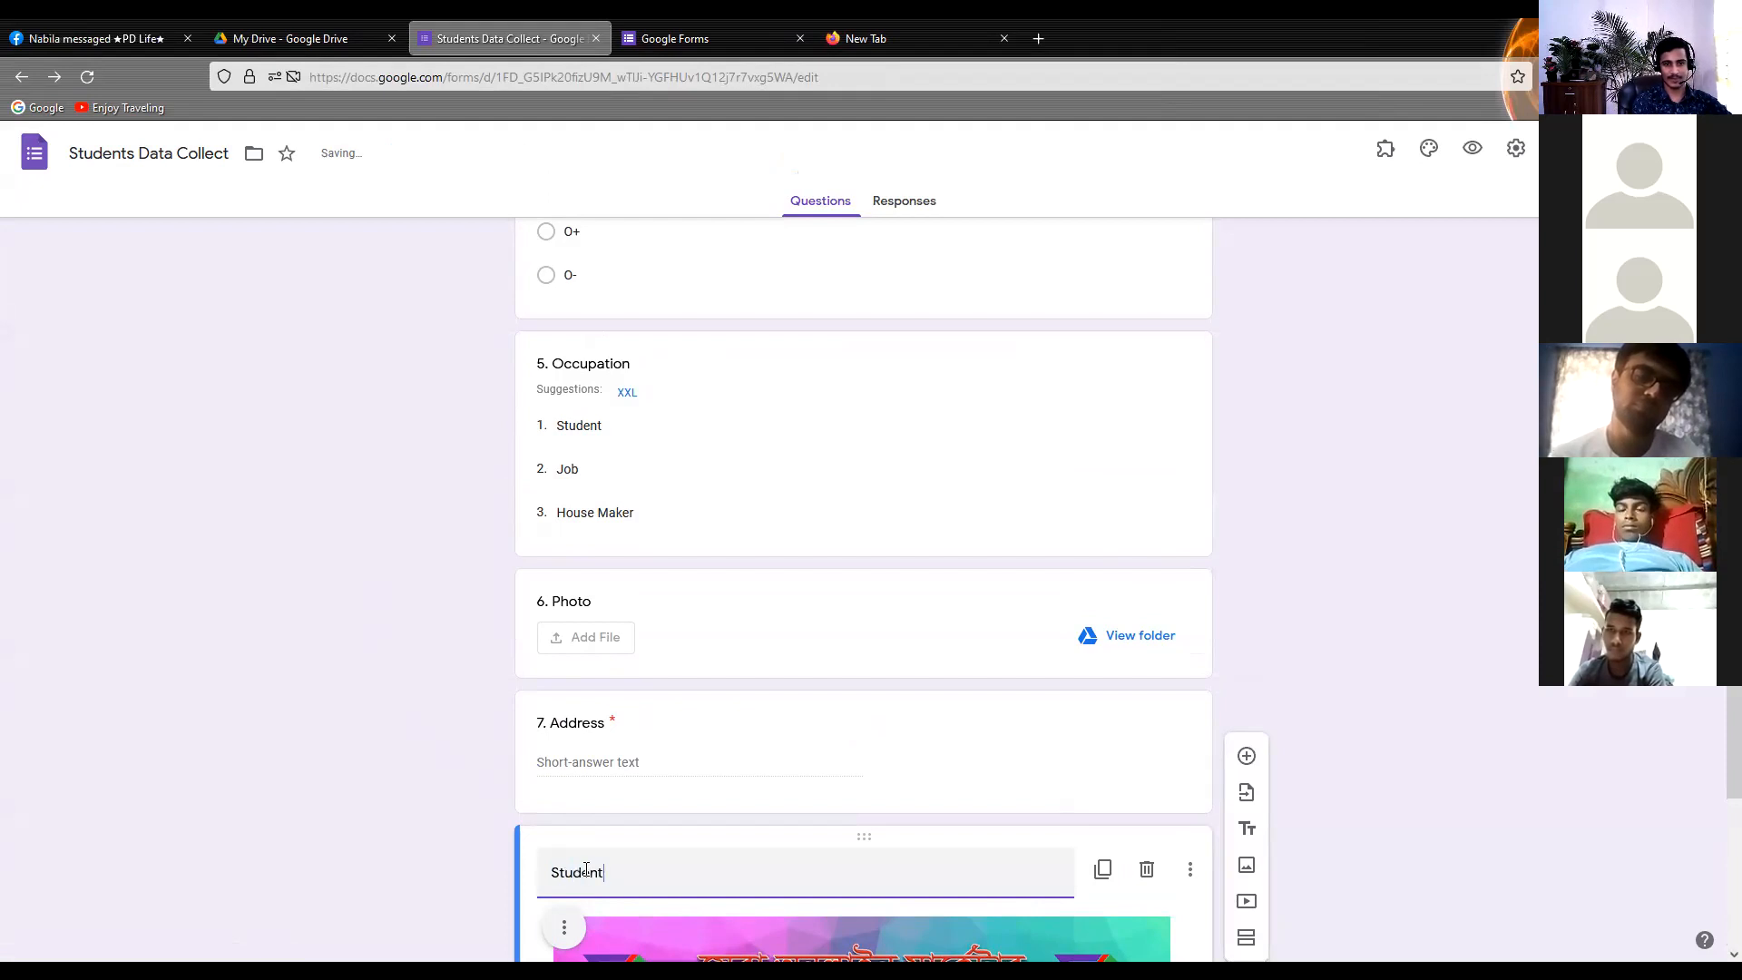
type("s Data")
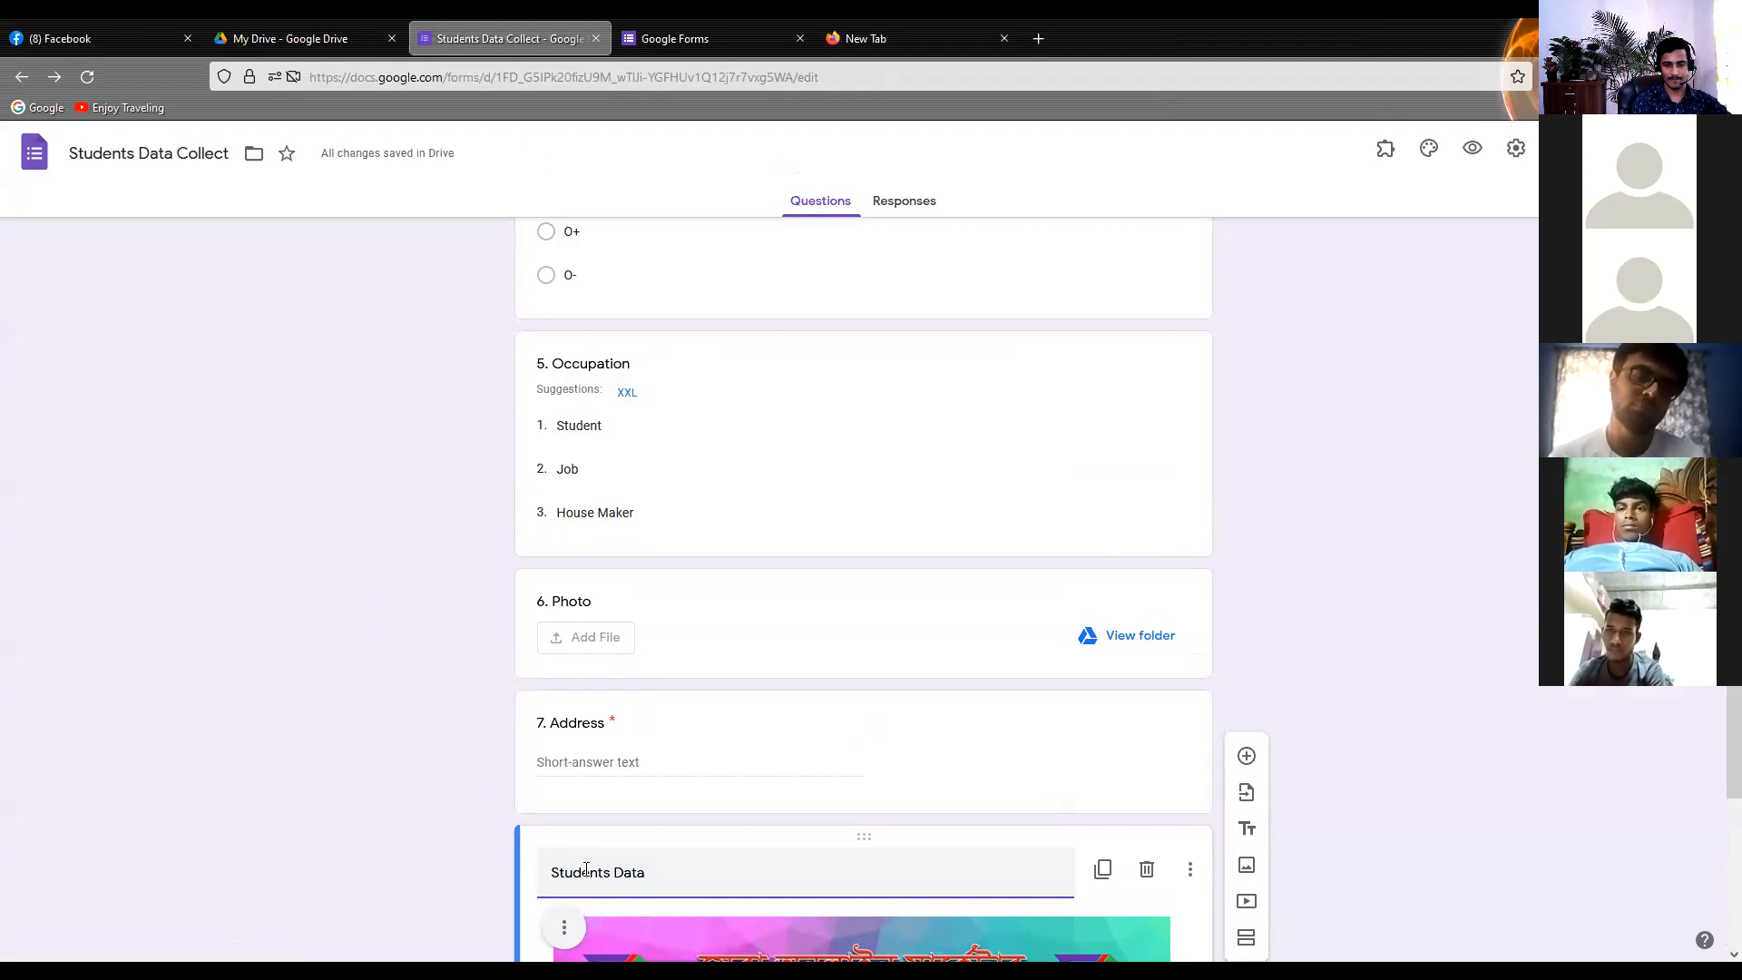
left_click(493, 833)
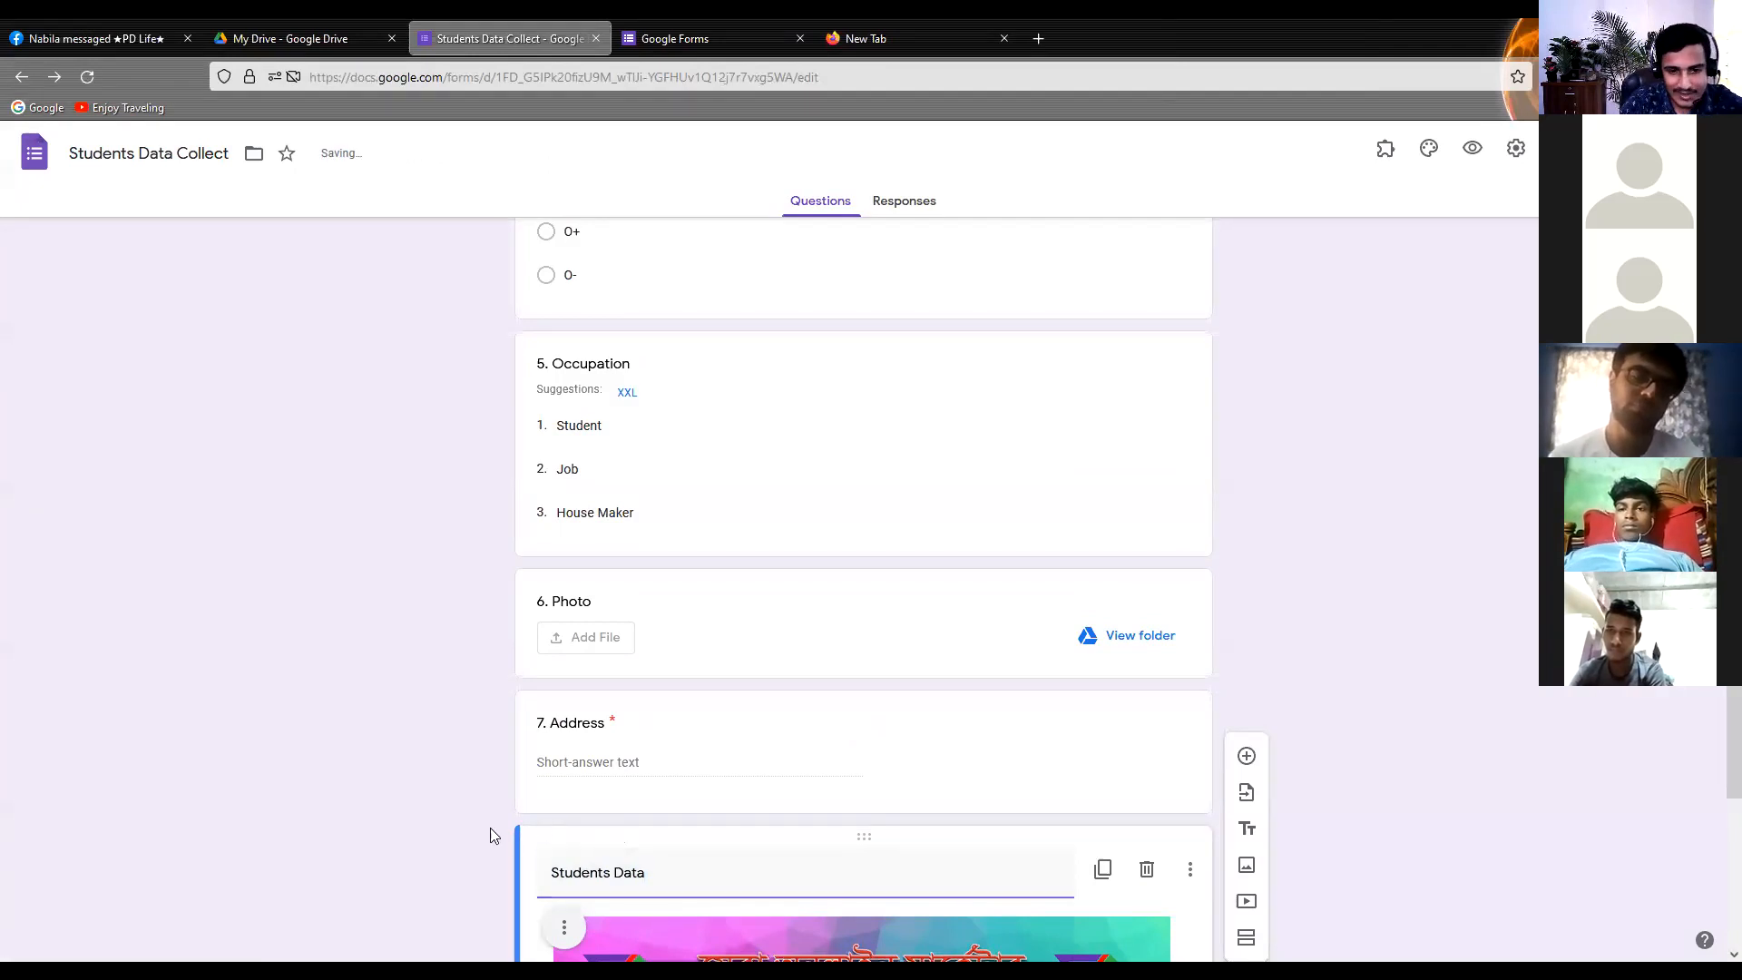
Move the Students Data image block up to sit directly below the form header, above the Full Name question
scroll(493, 833, "down", 4)
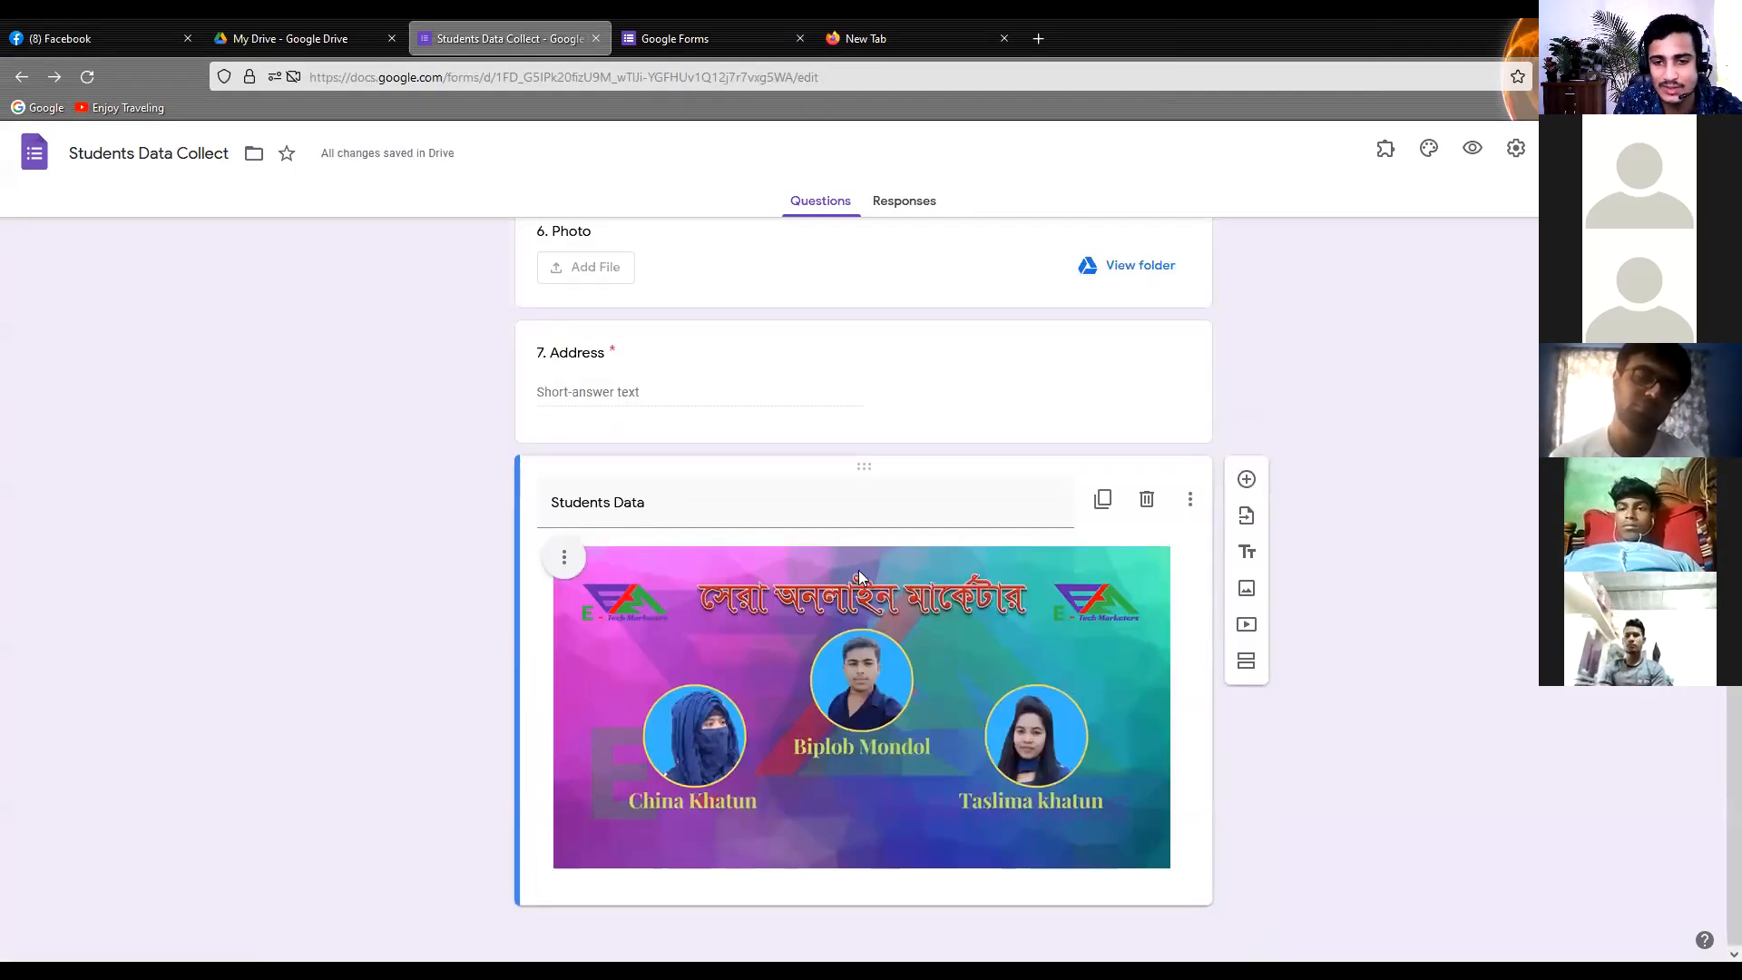
scroll(869, 575, "up", 5)
scroll(565, 706, "down", 3)
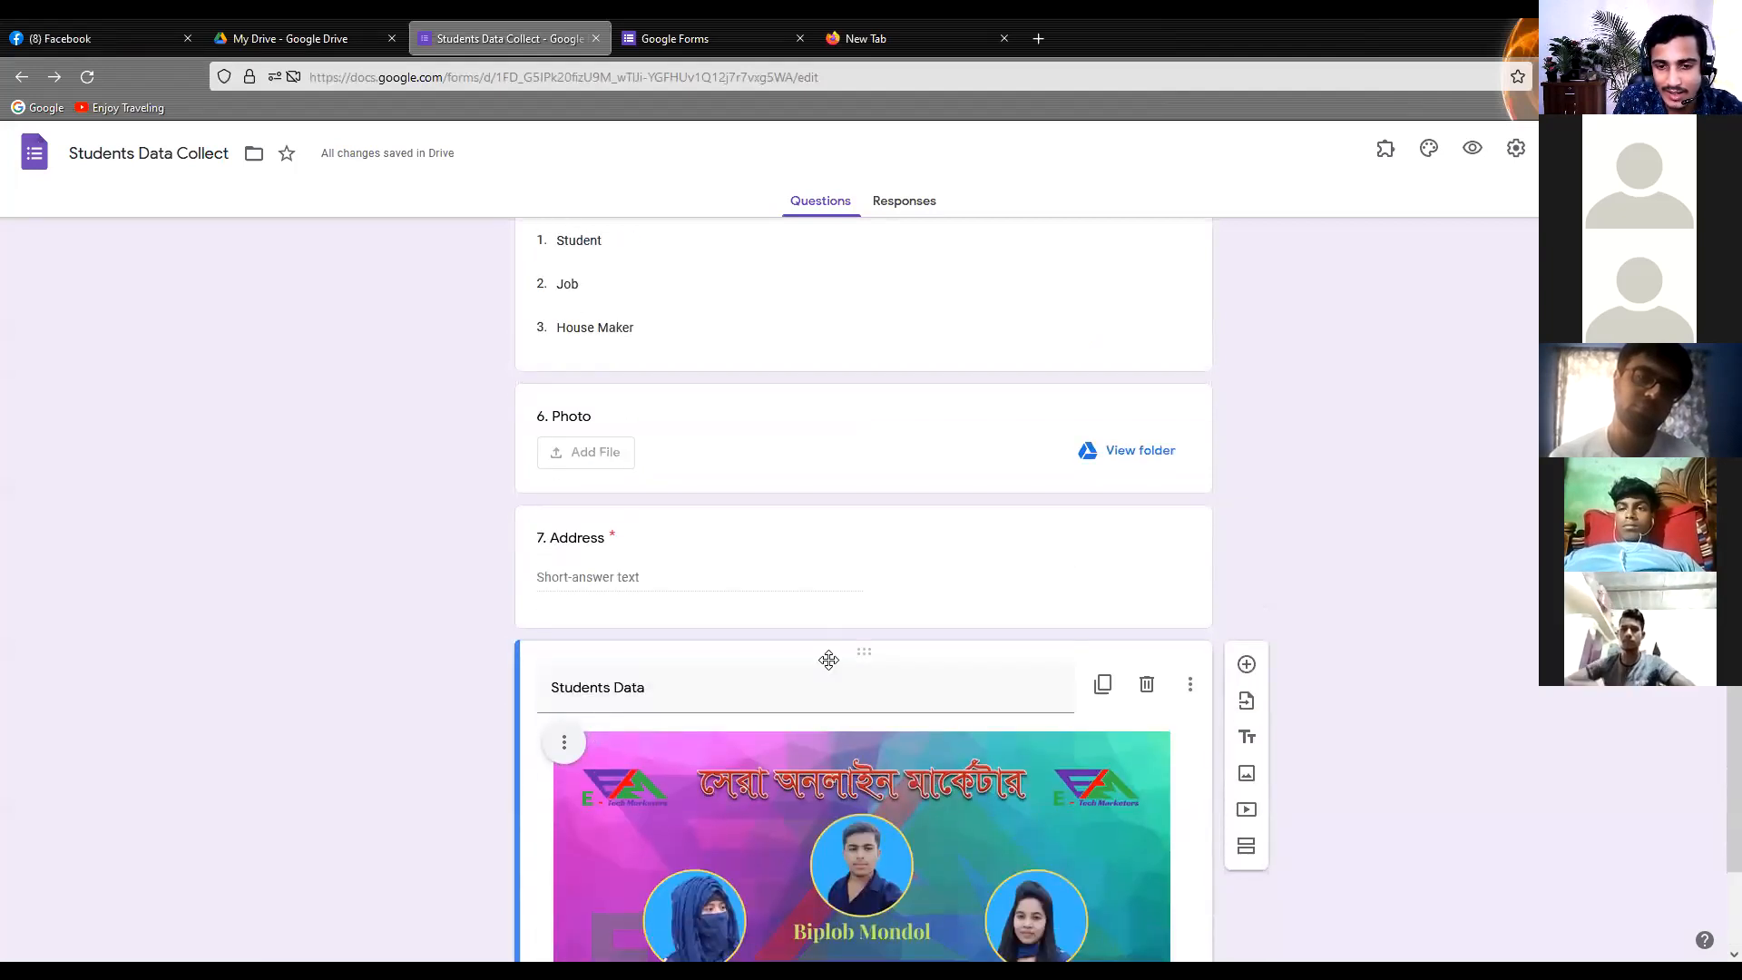
left_click_drag(829, 660, 794, 188)
left_click_drag(793, 181, 788, 136)
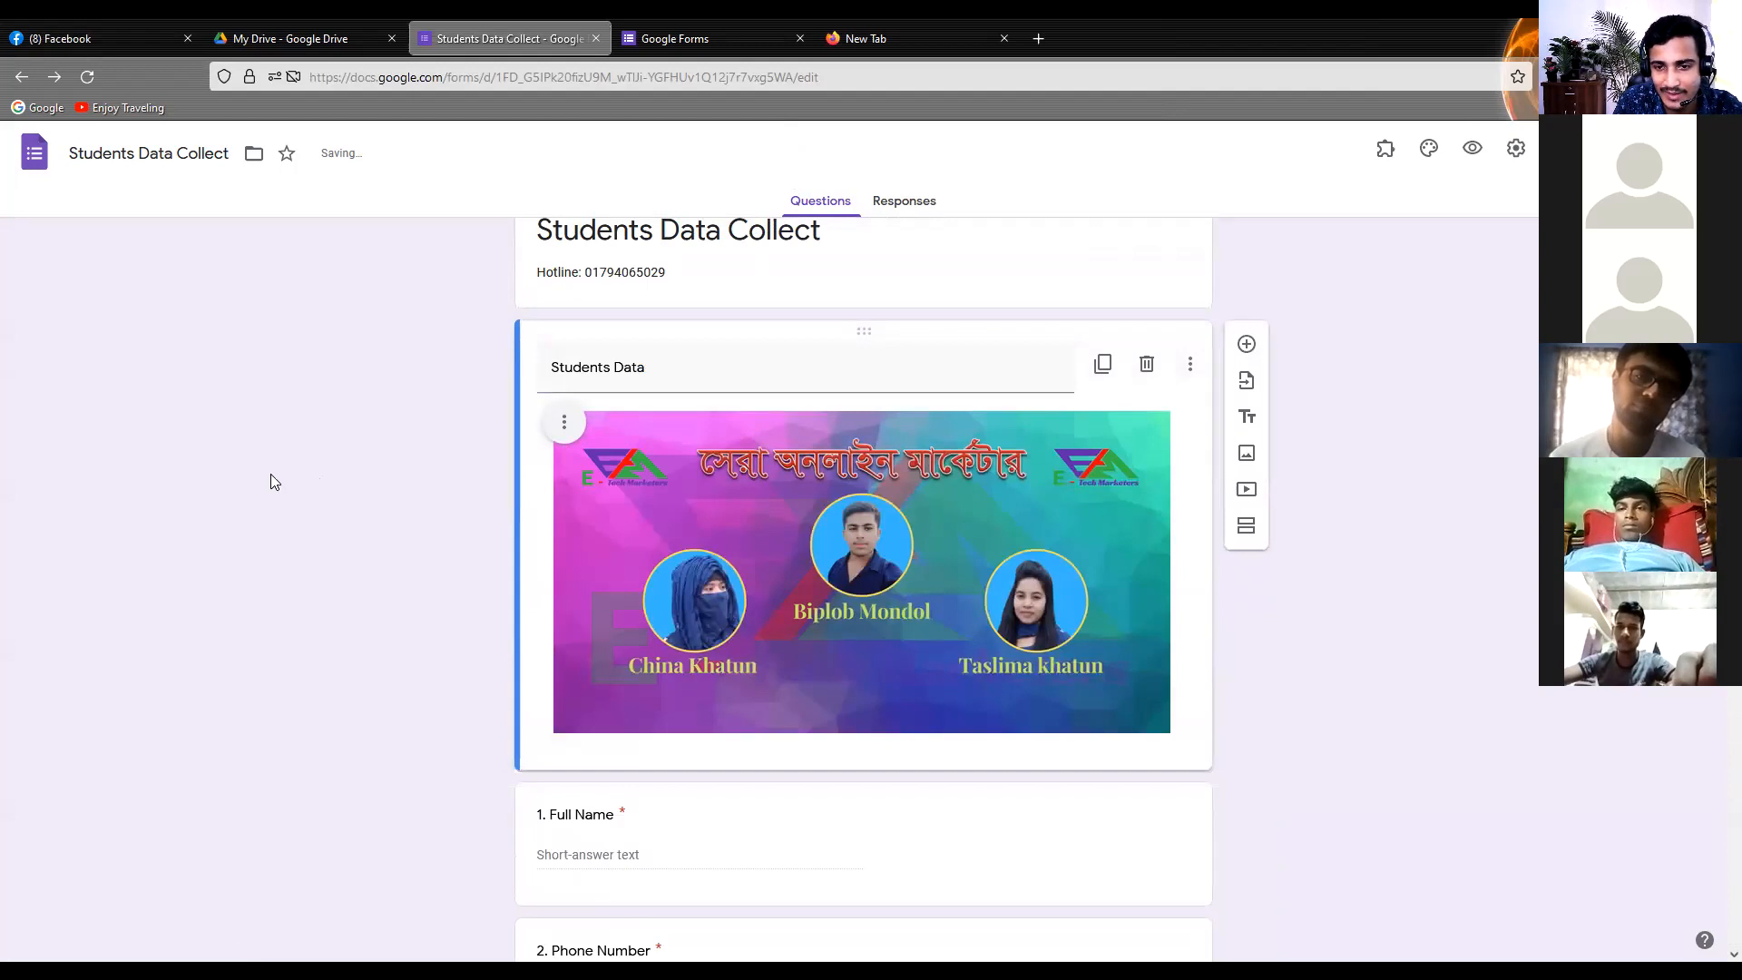
scroll(270, 473, "down", 3)
scroll(264, 475, "up", 4)
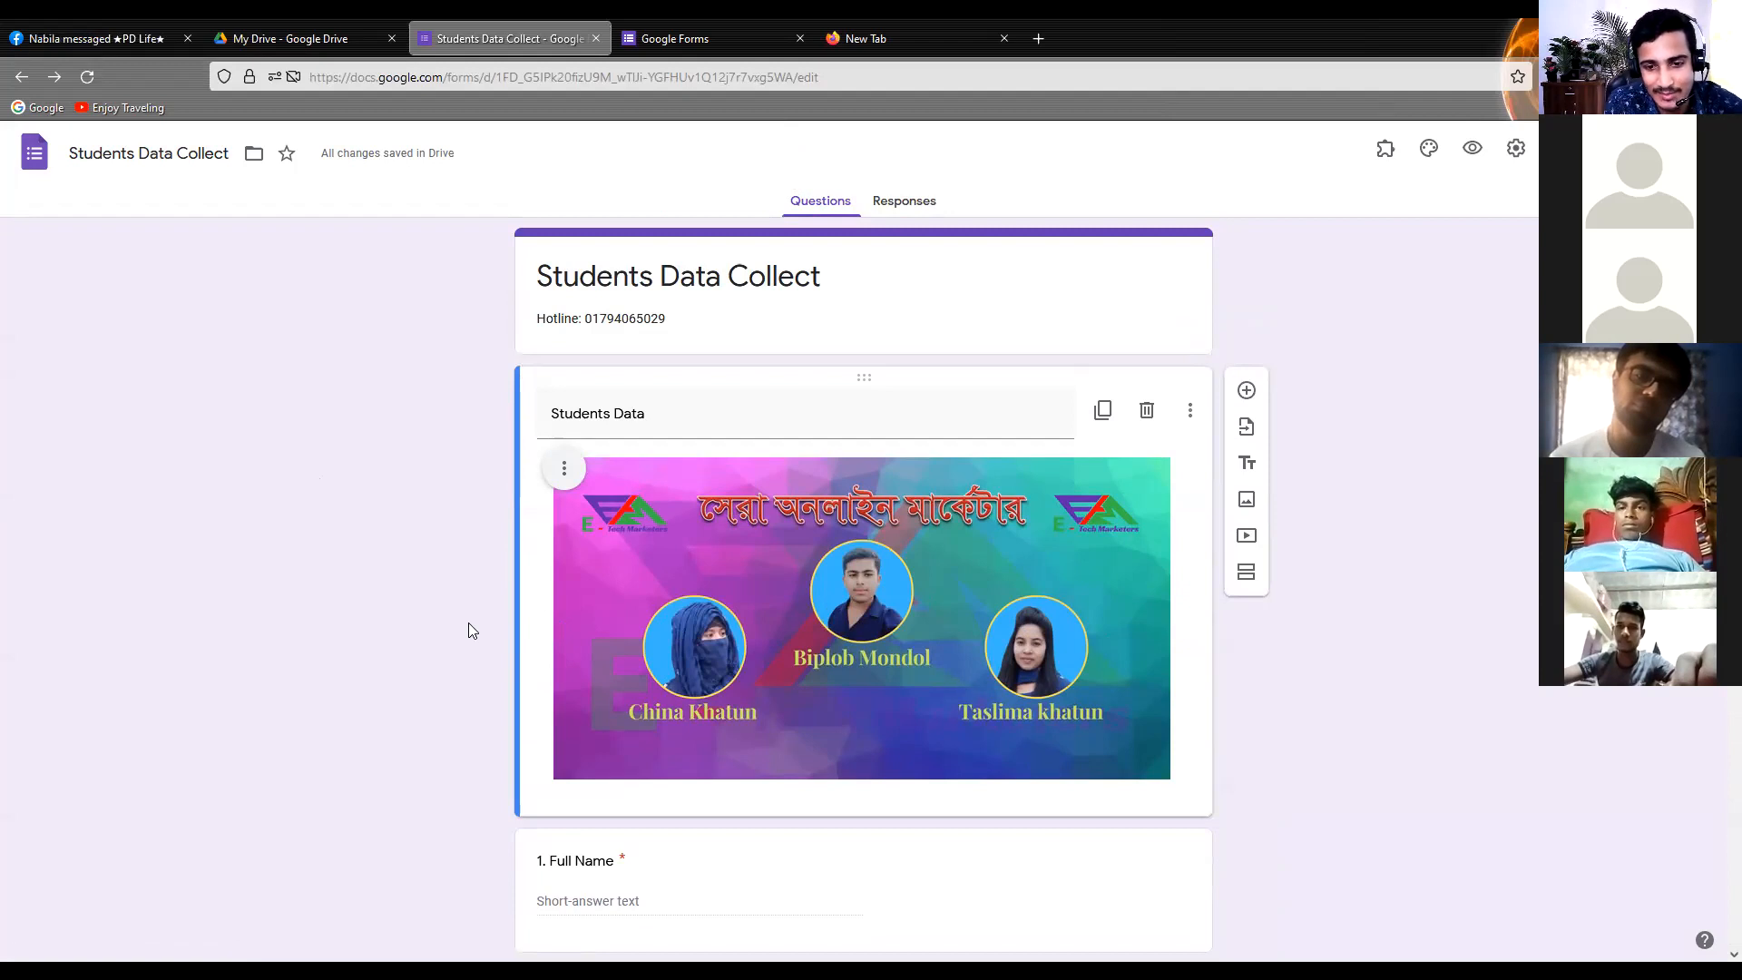
scroll(468, 623, "down", 10)
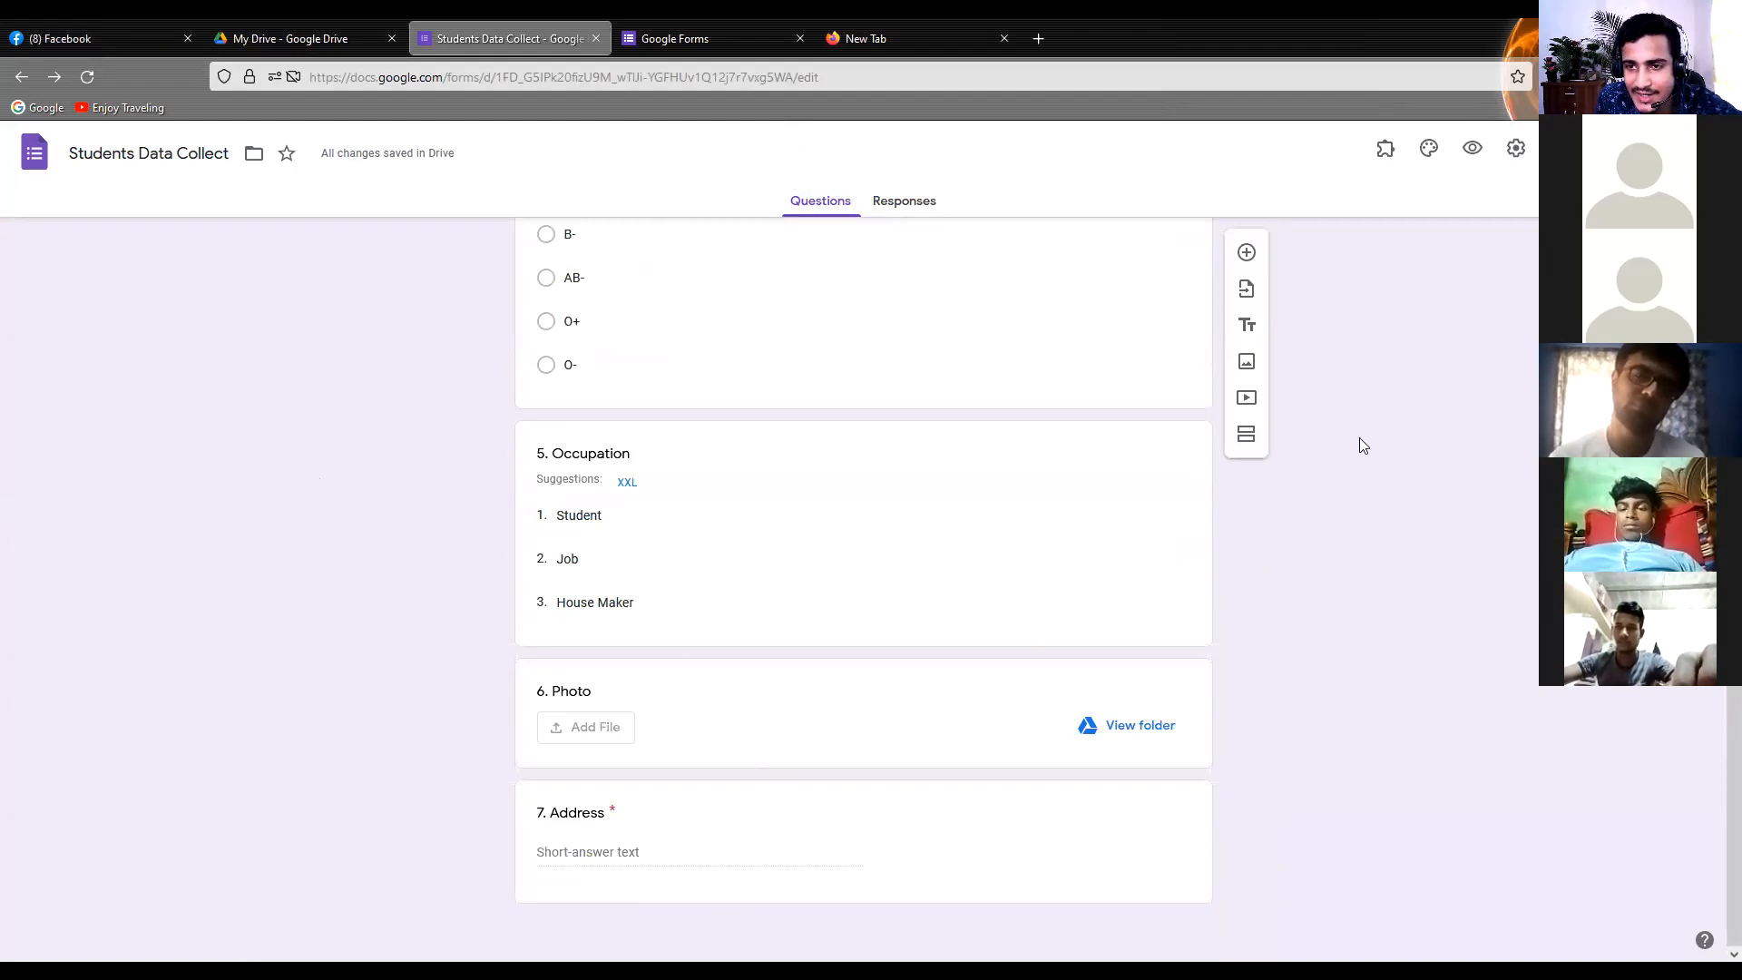
scroll(1248, 264, "up", 1)
scroll(1088, 661, "down", 1)
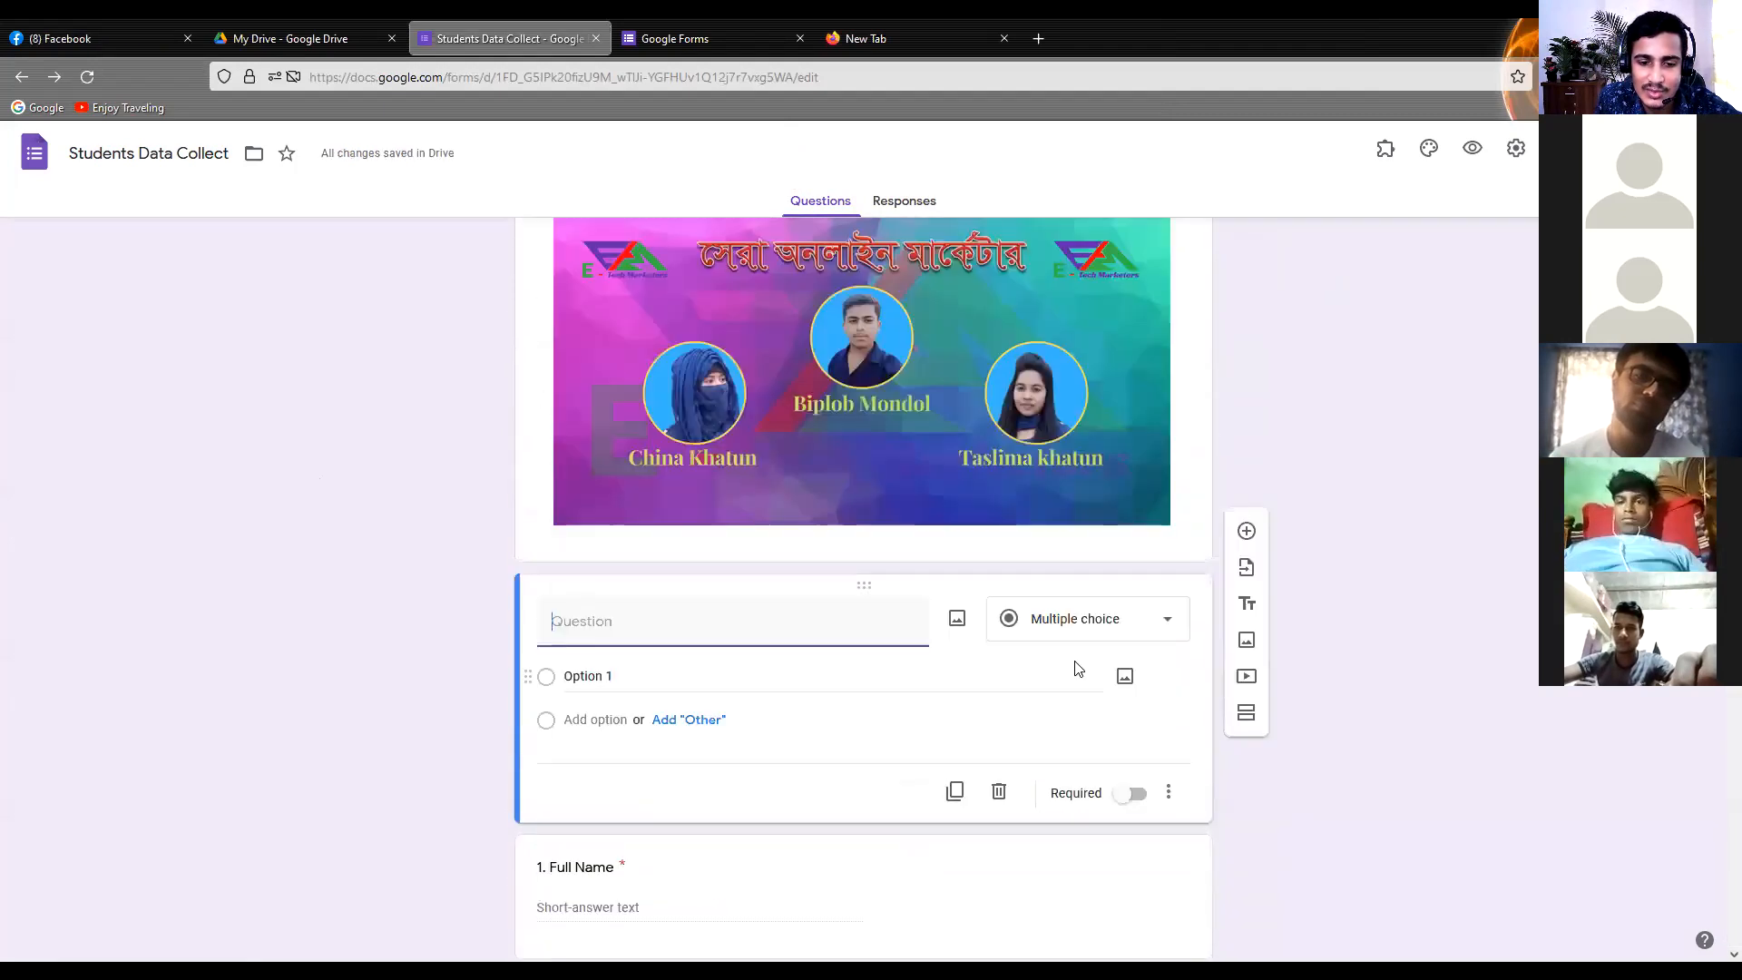
left_click(999, 739)
scroll(993, 752, "down", 10)
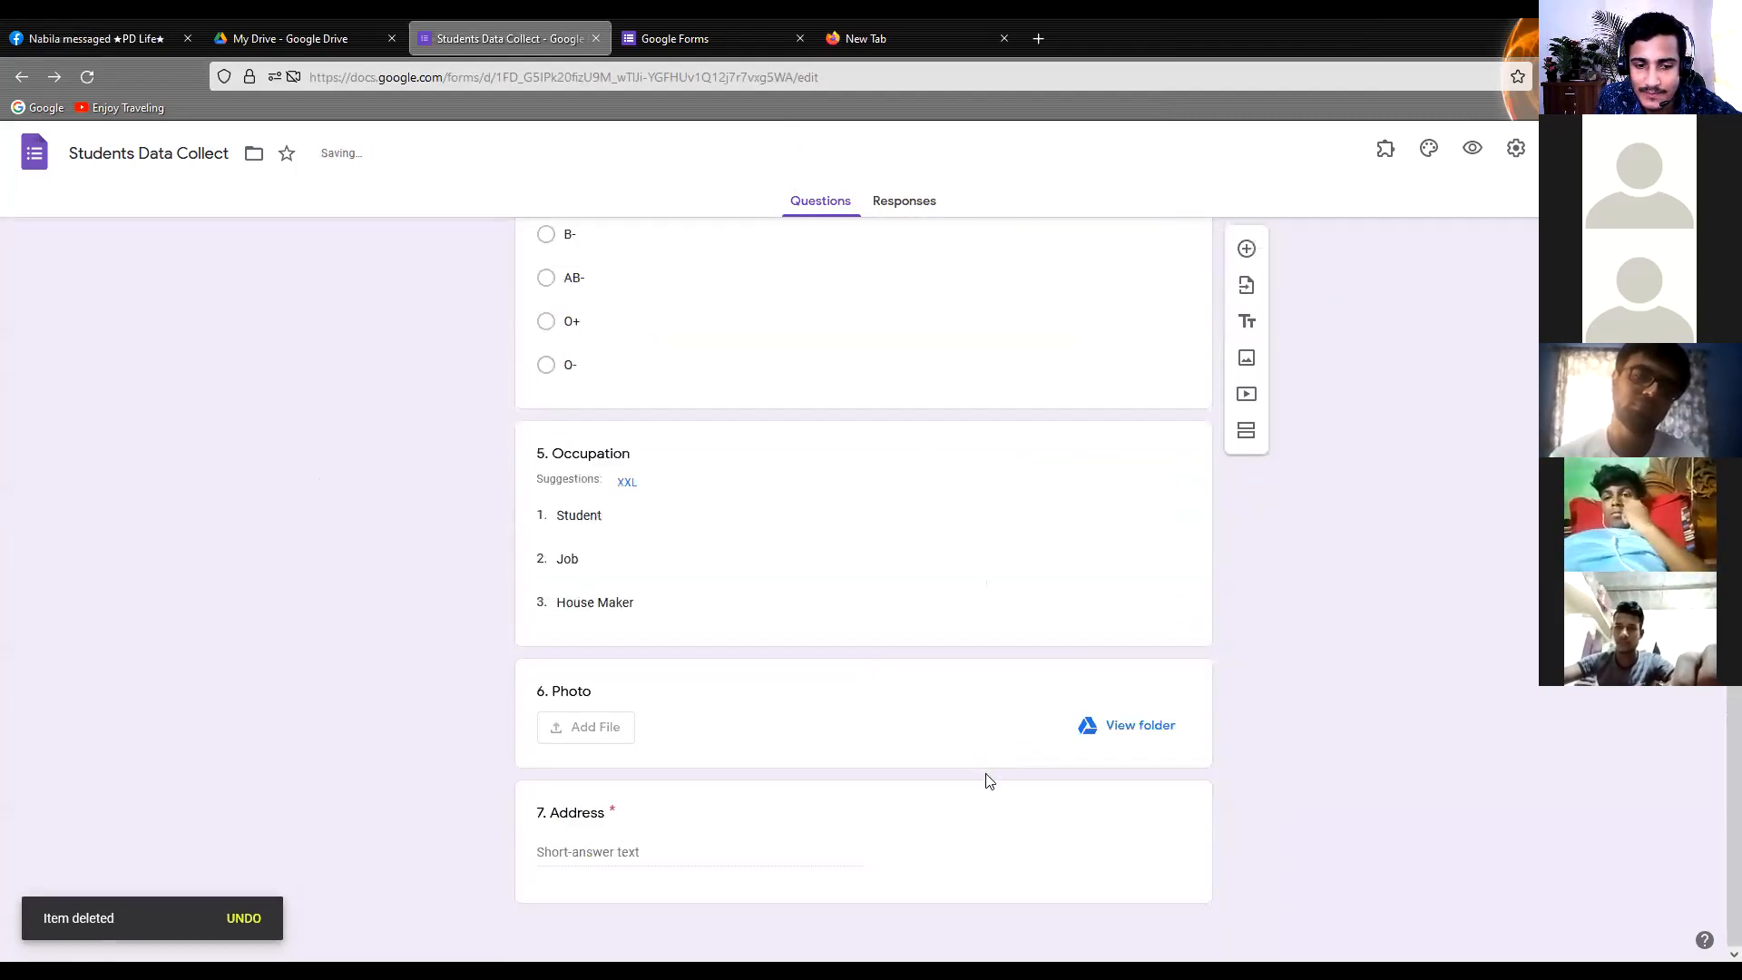
Add a Checkboxes question below the Address question and begin its title with "8. What"
left_click(922, 820)
left_click(1246, 754)
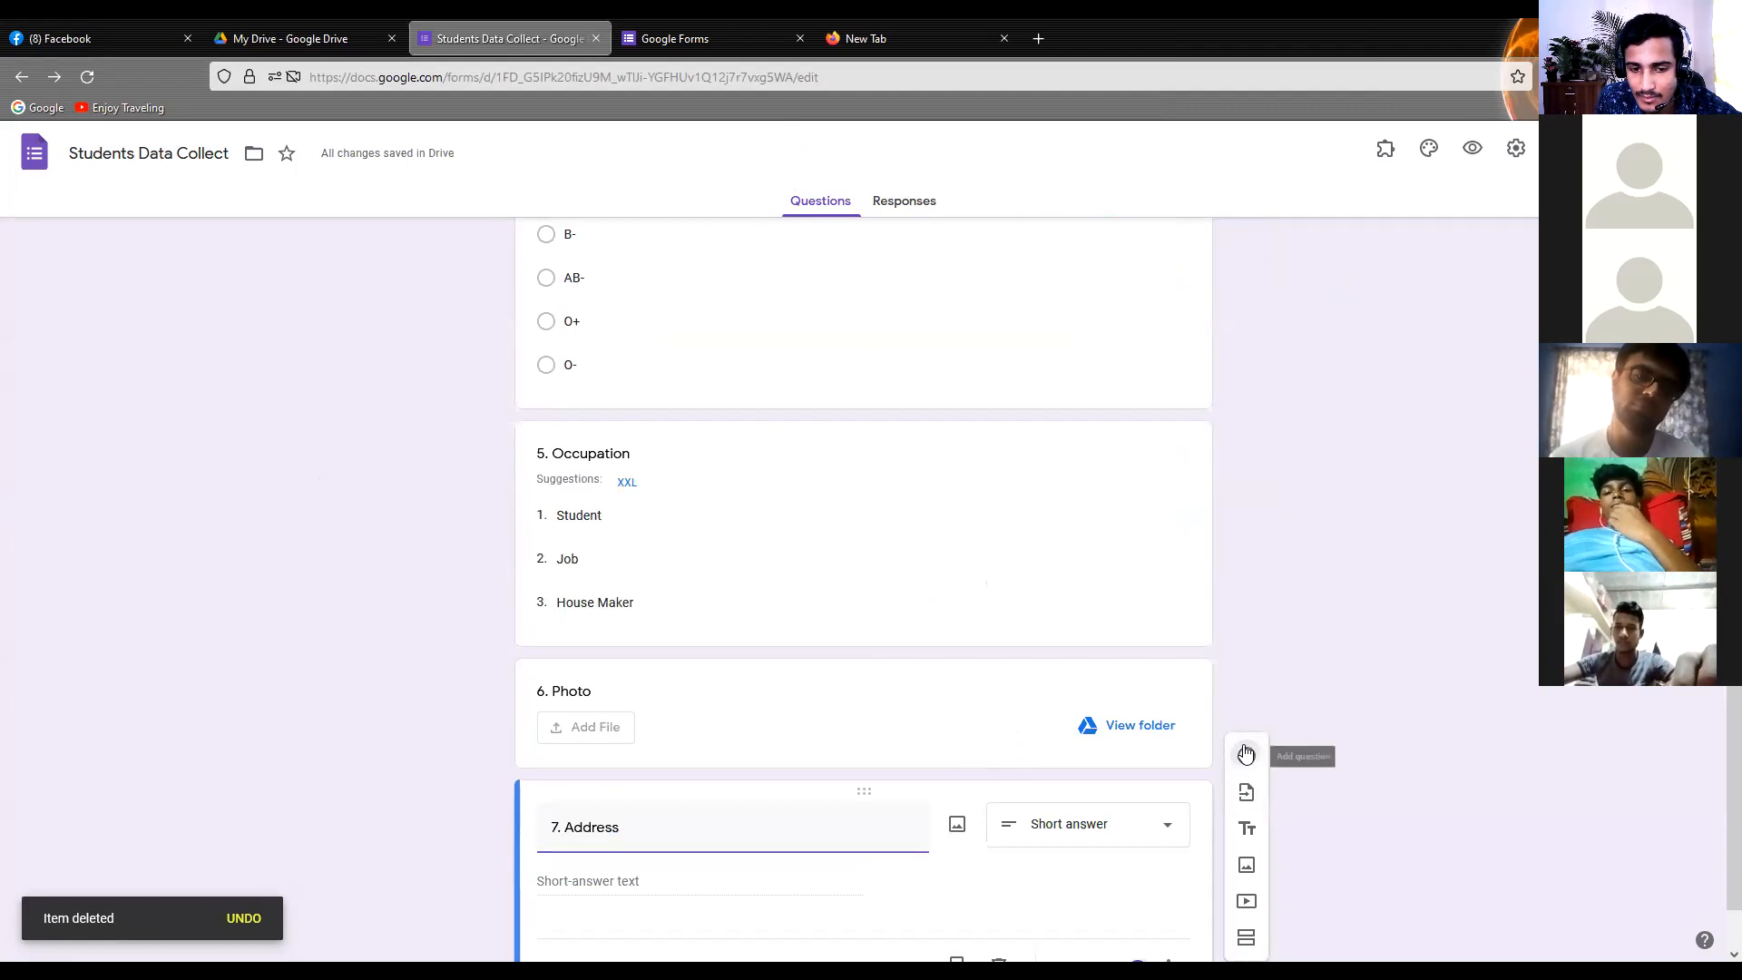
left_click(1093, 715)
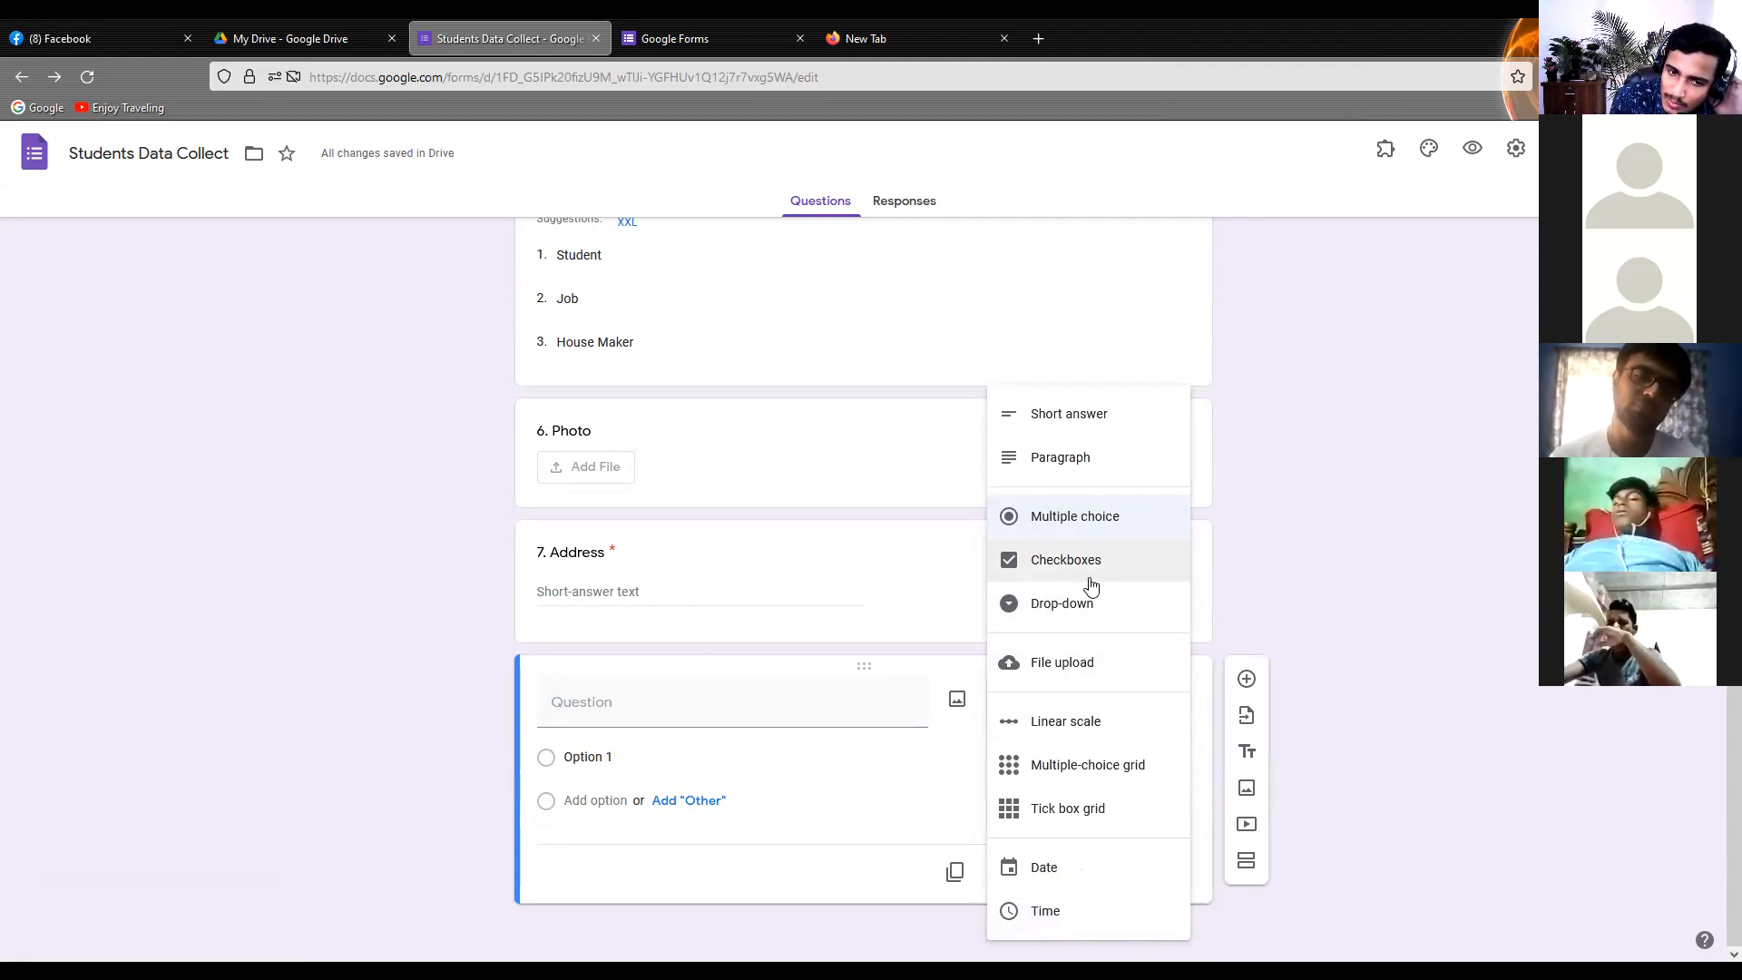
left_click(253, 656)
left_click(584, 693)
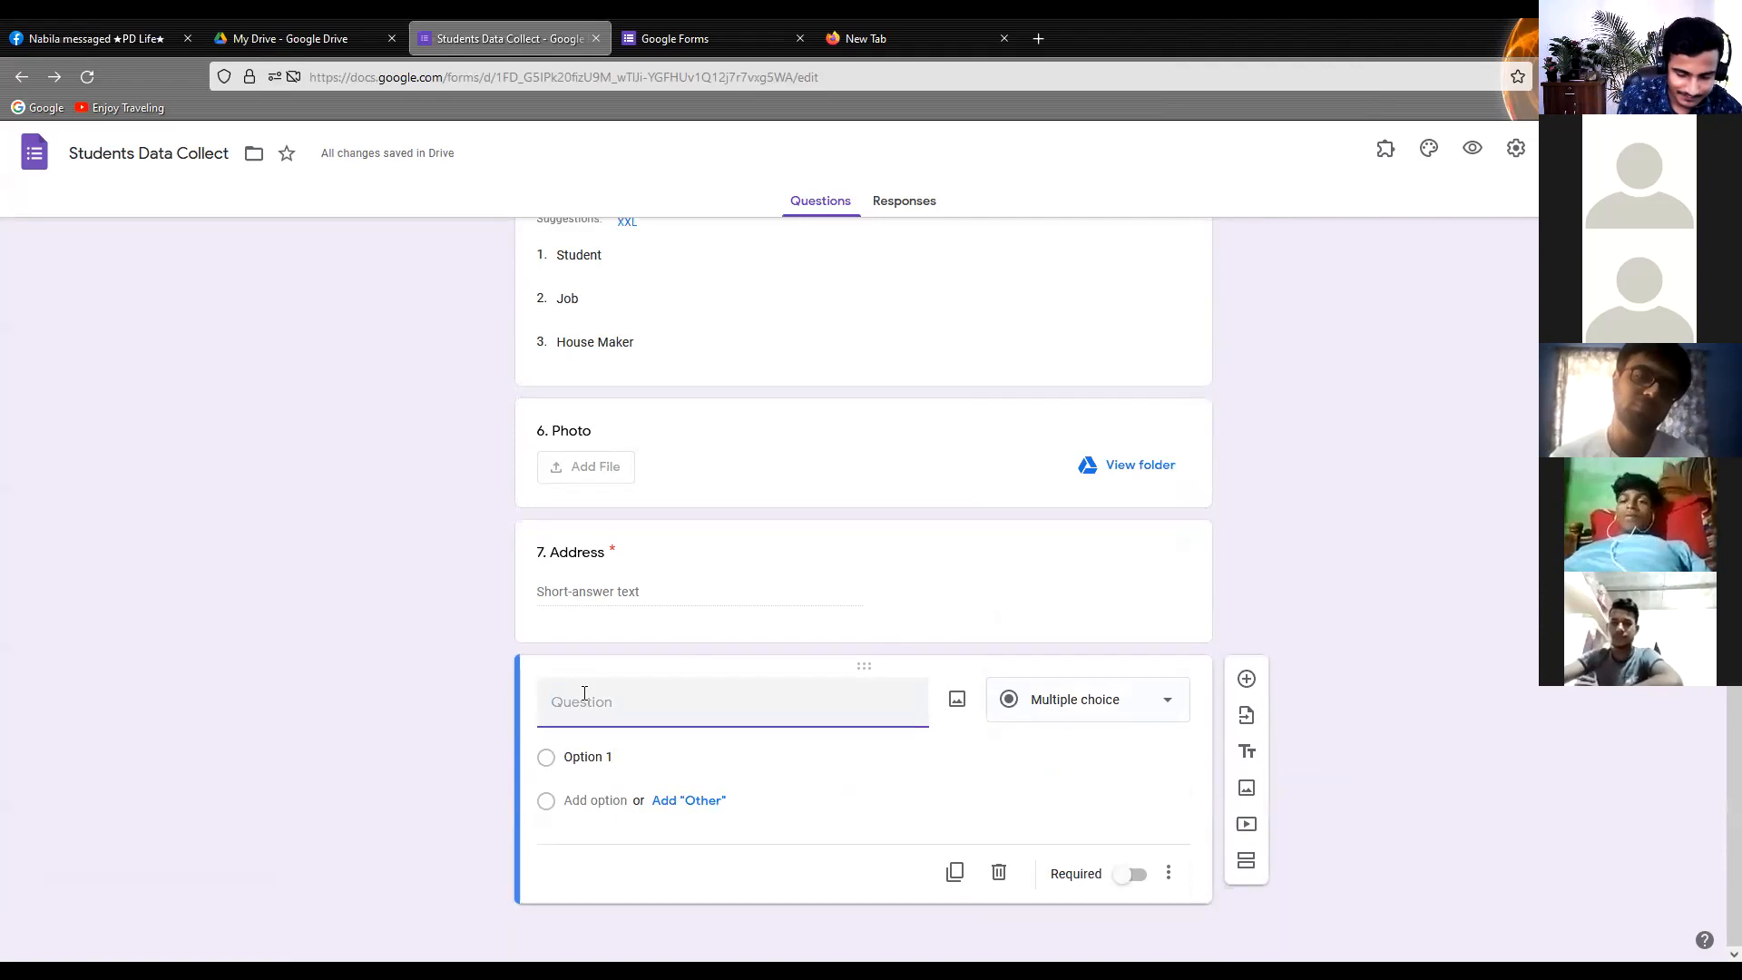
type("8")
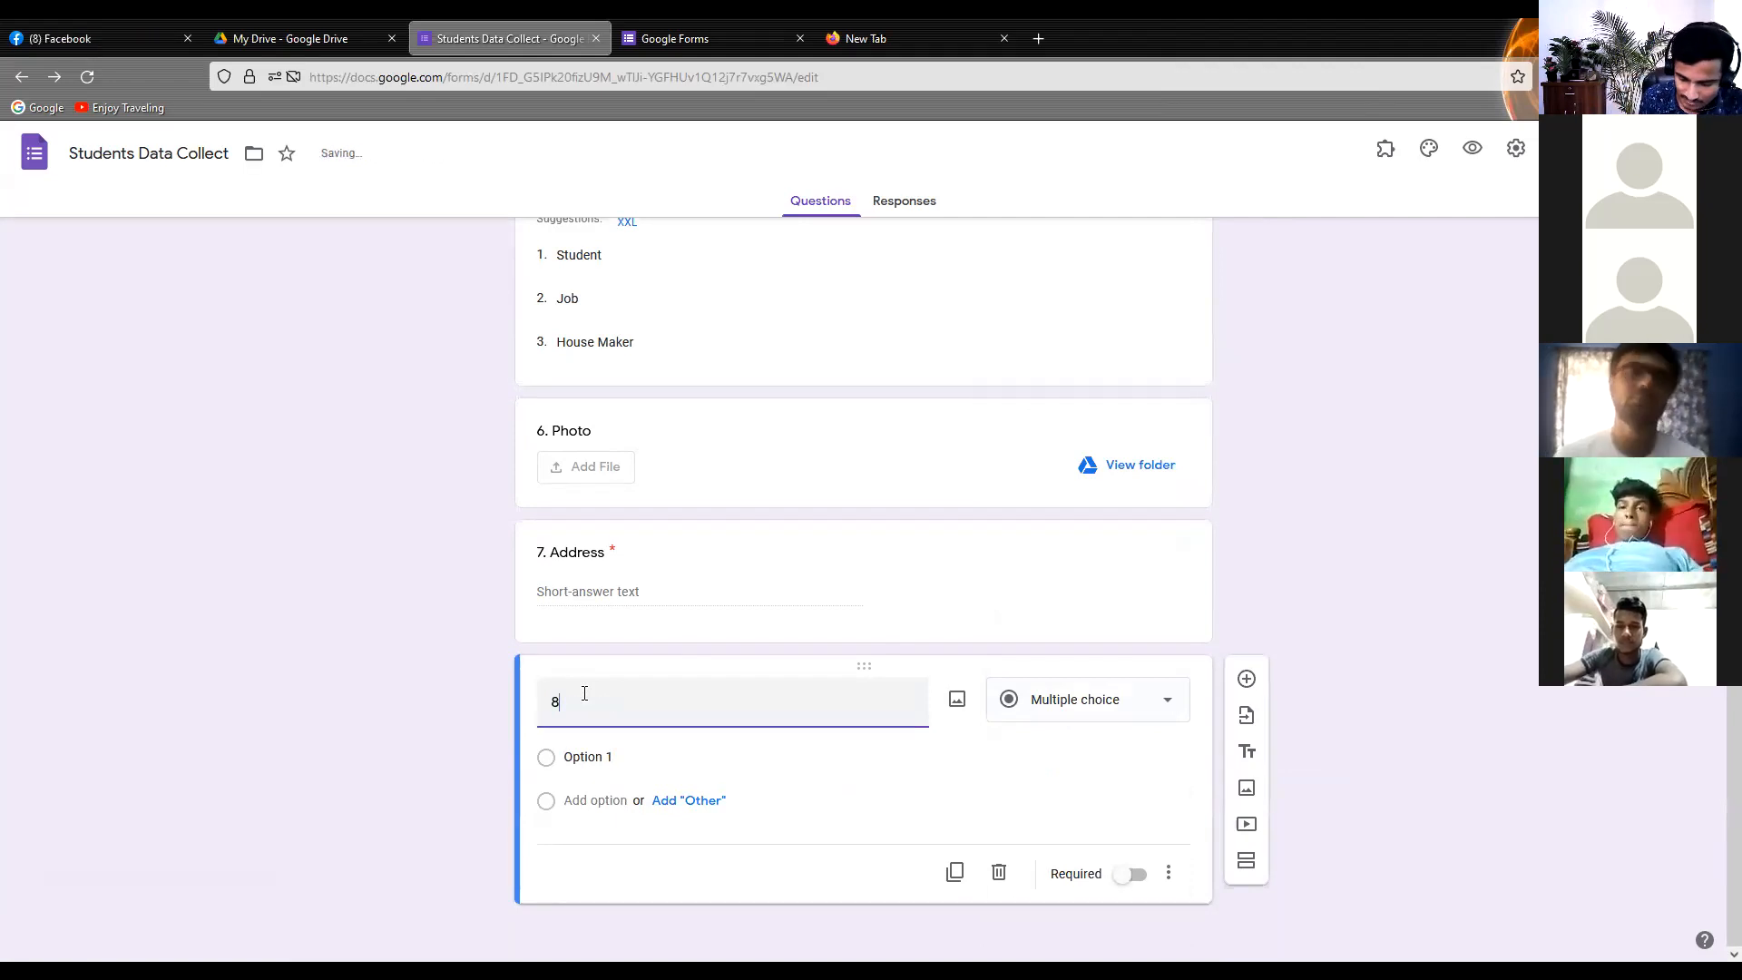
type(".")
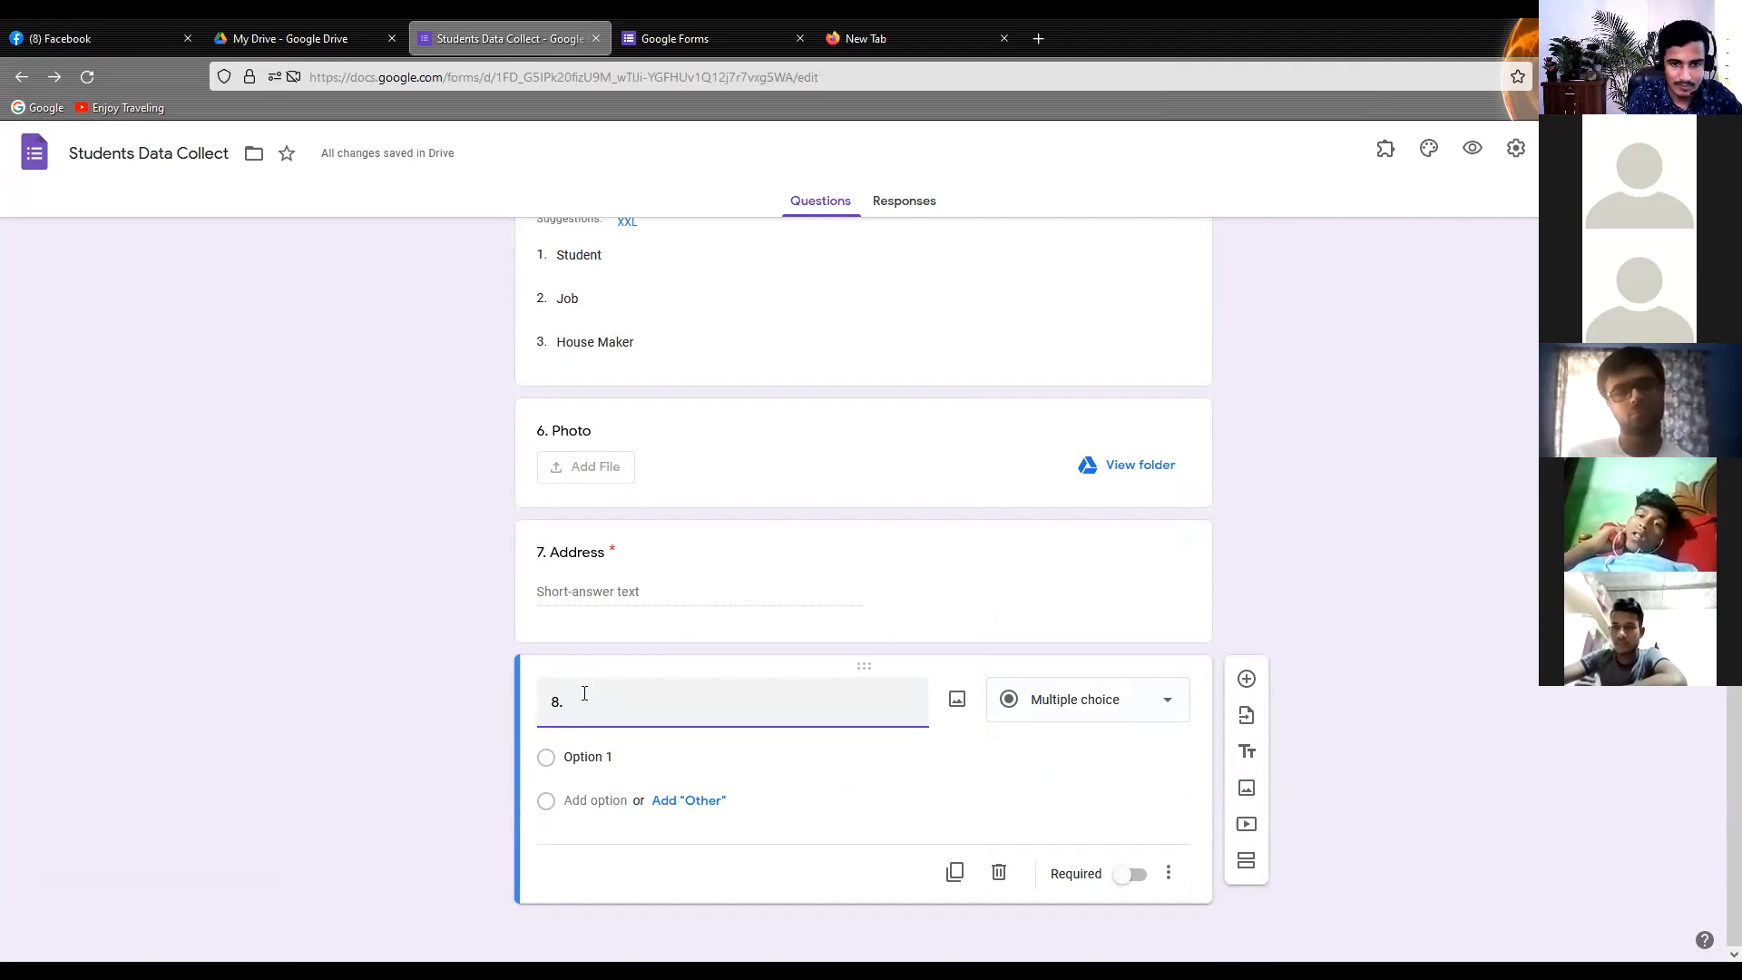
type("at")
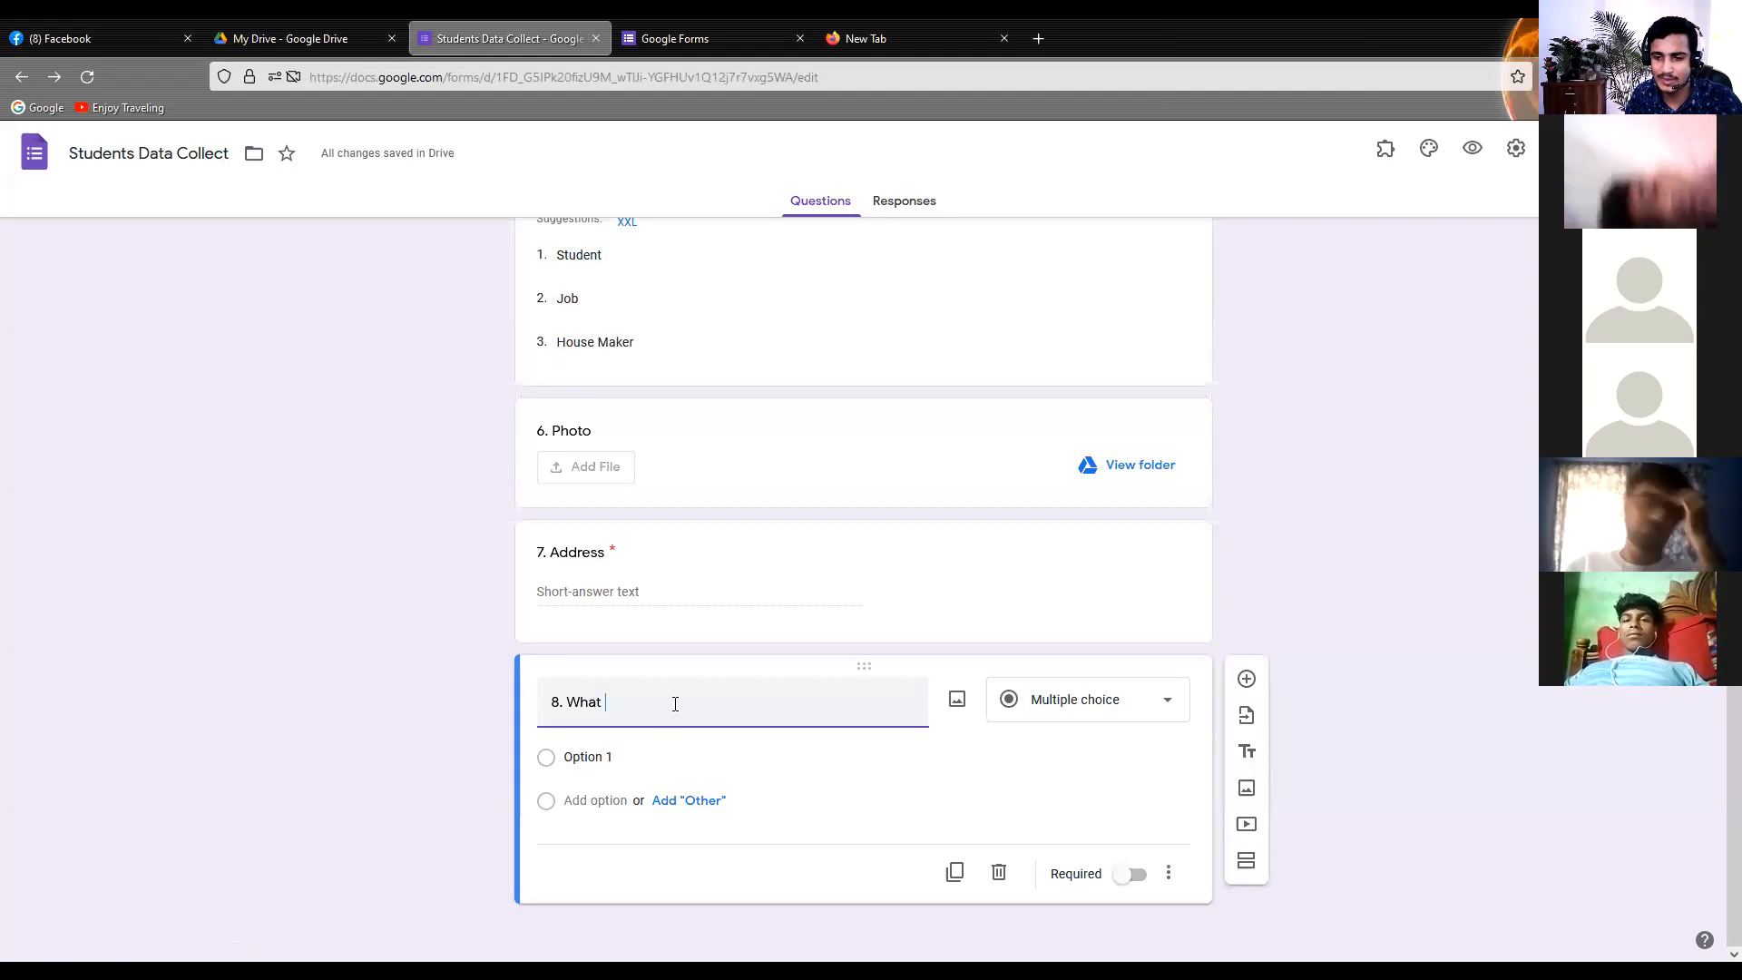
left_click(1128, 706)
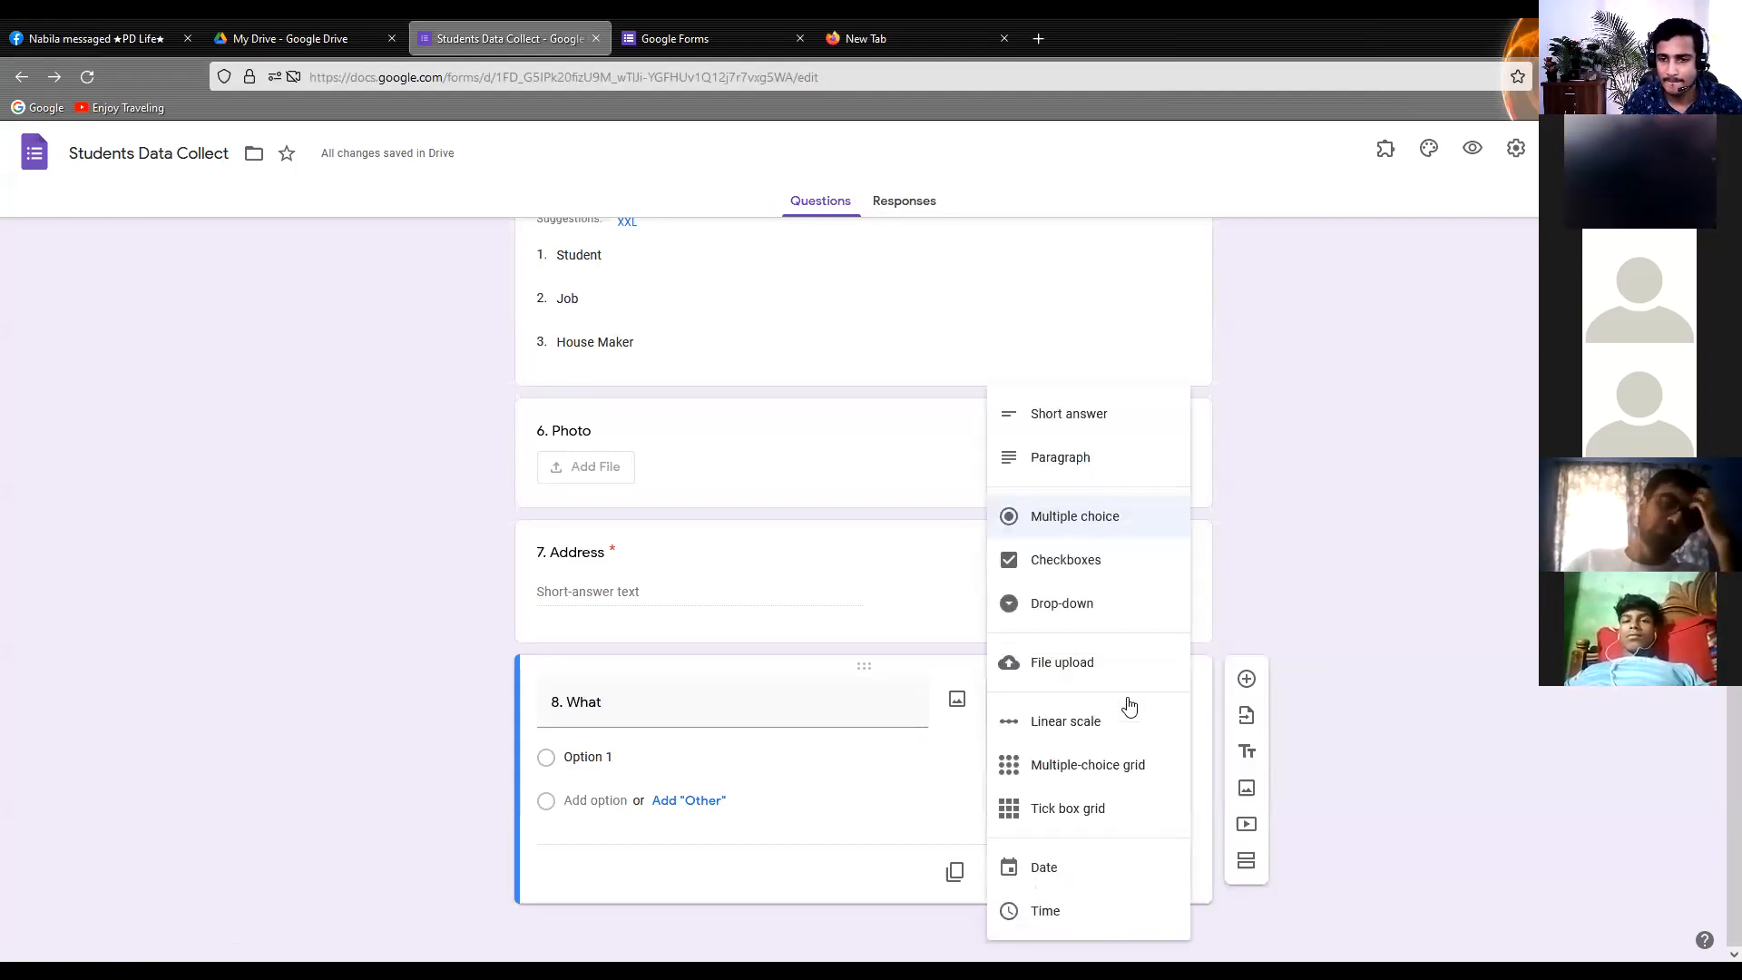
left_click(1076, 562)
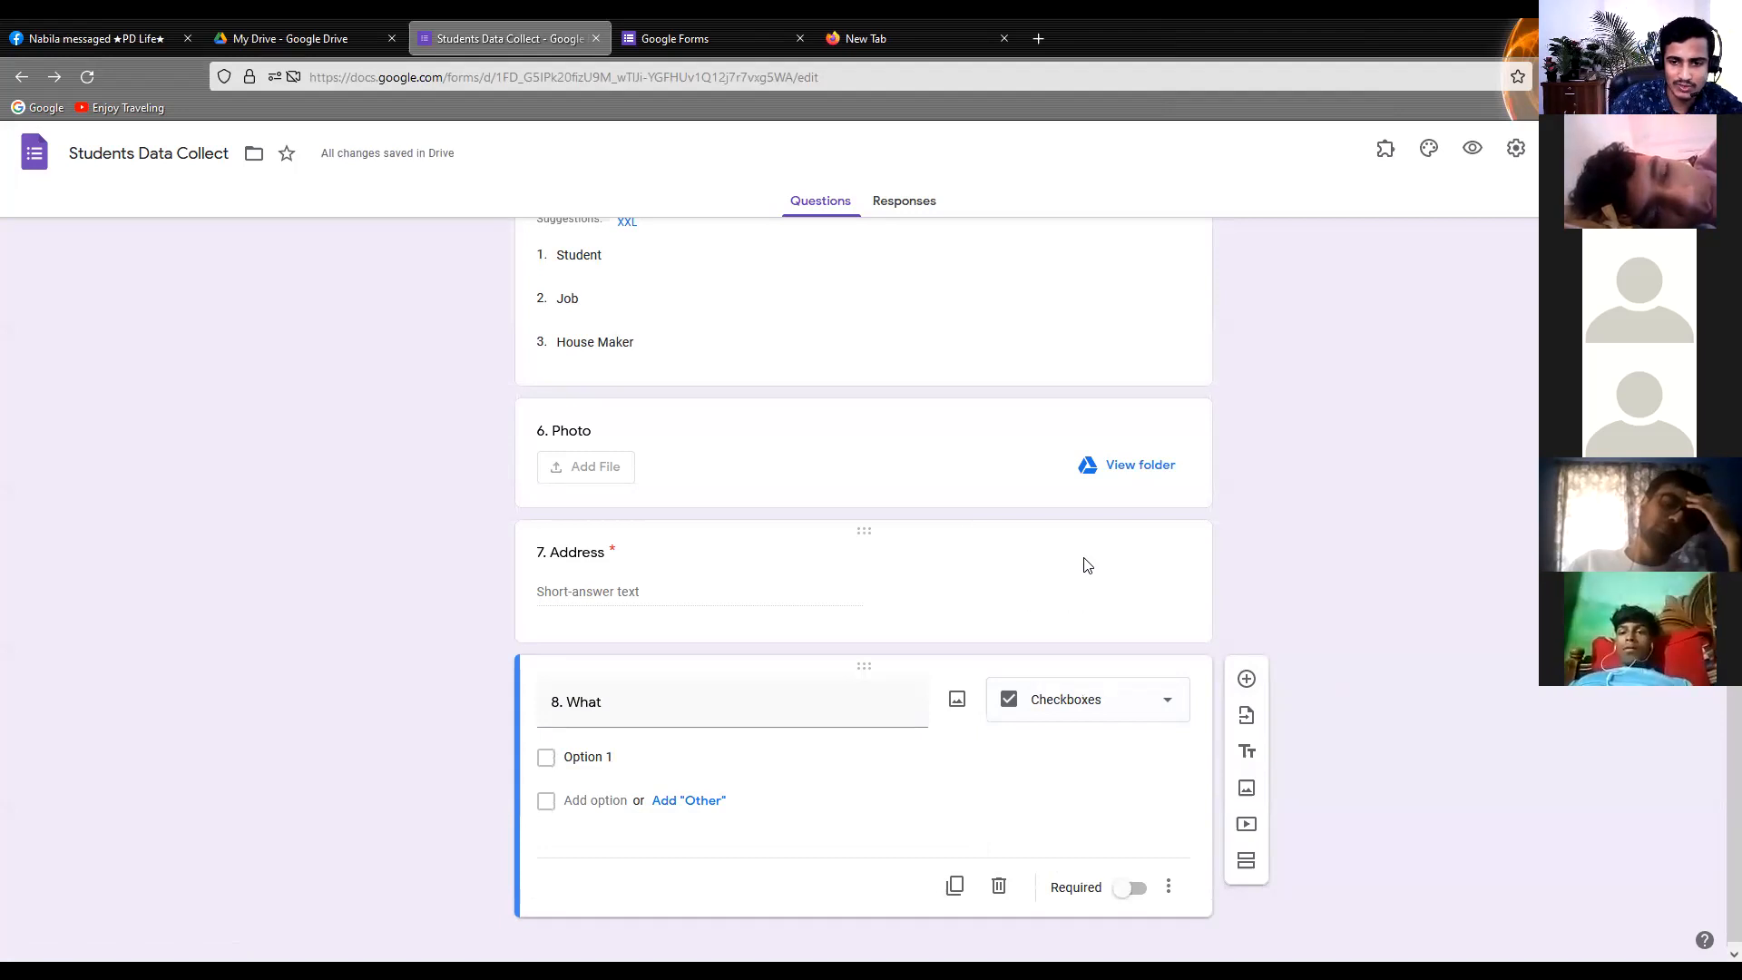
Complete the new question's title as "8. What device you have?"
triple_click(688, 702)
left_click(687, 703)
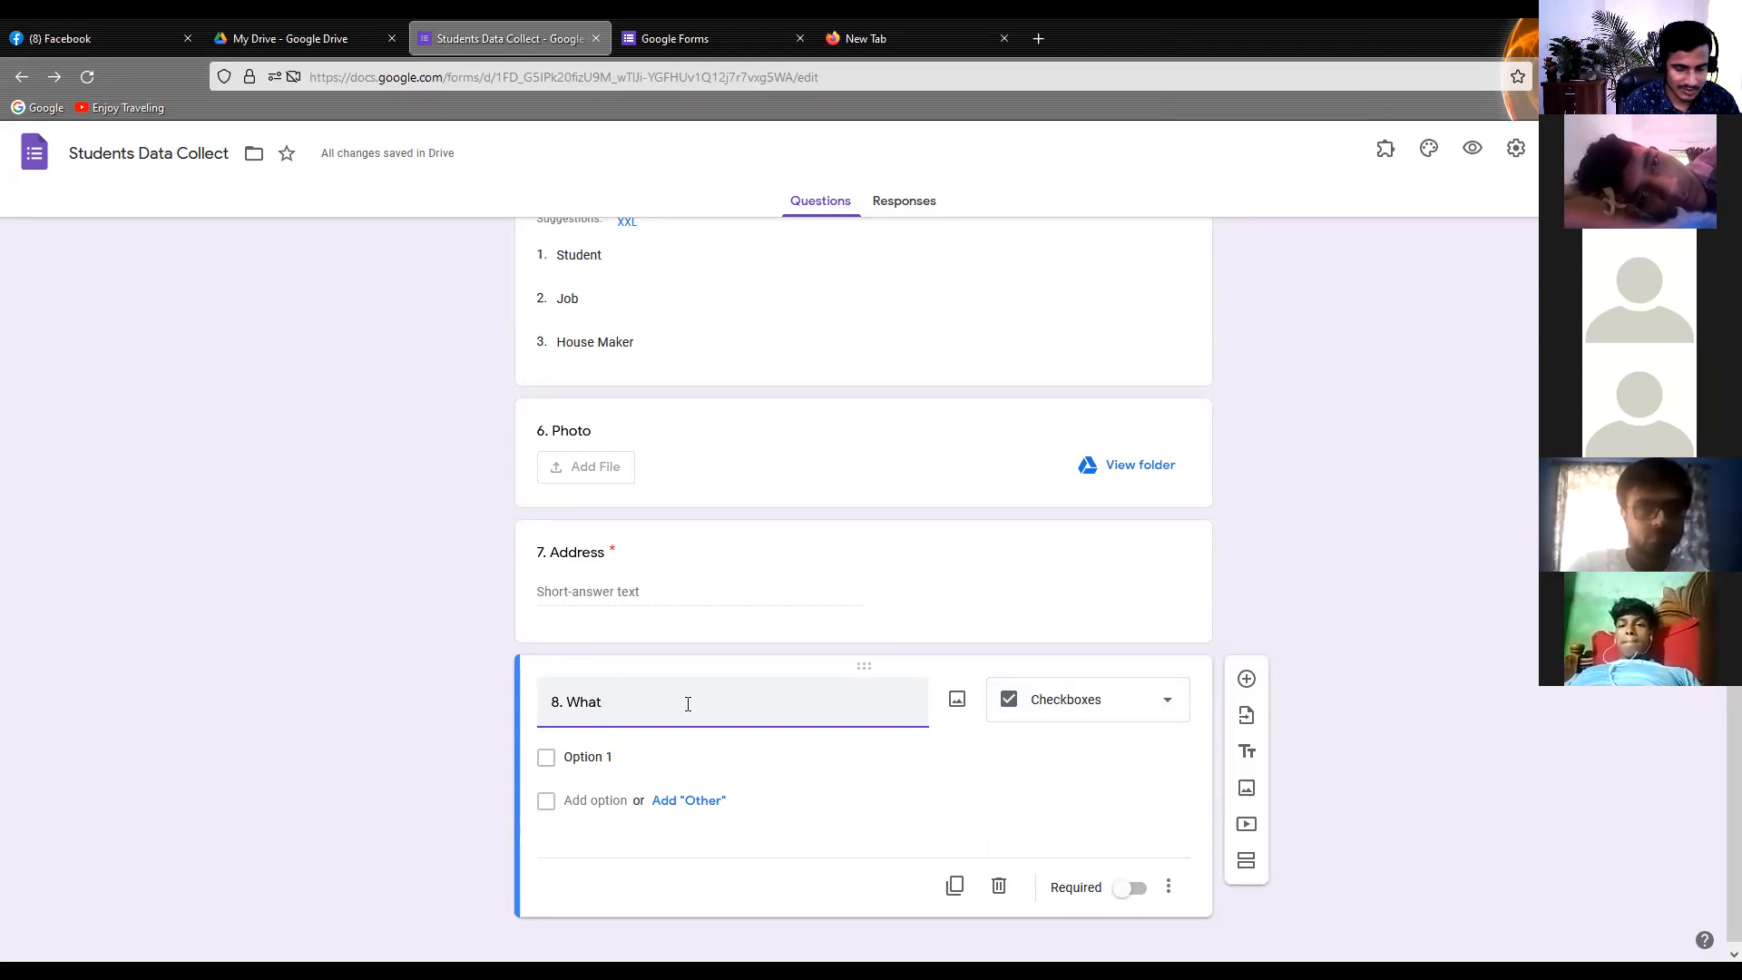
type("devi")
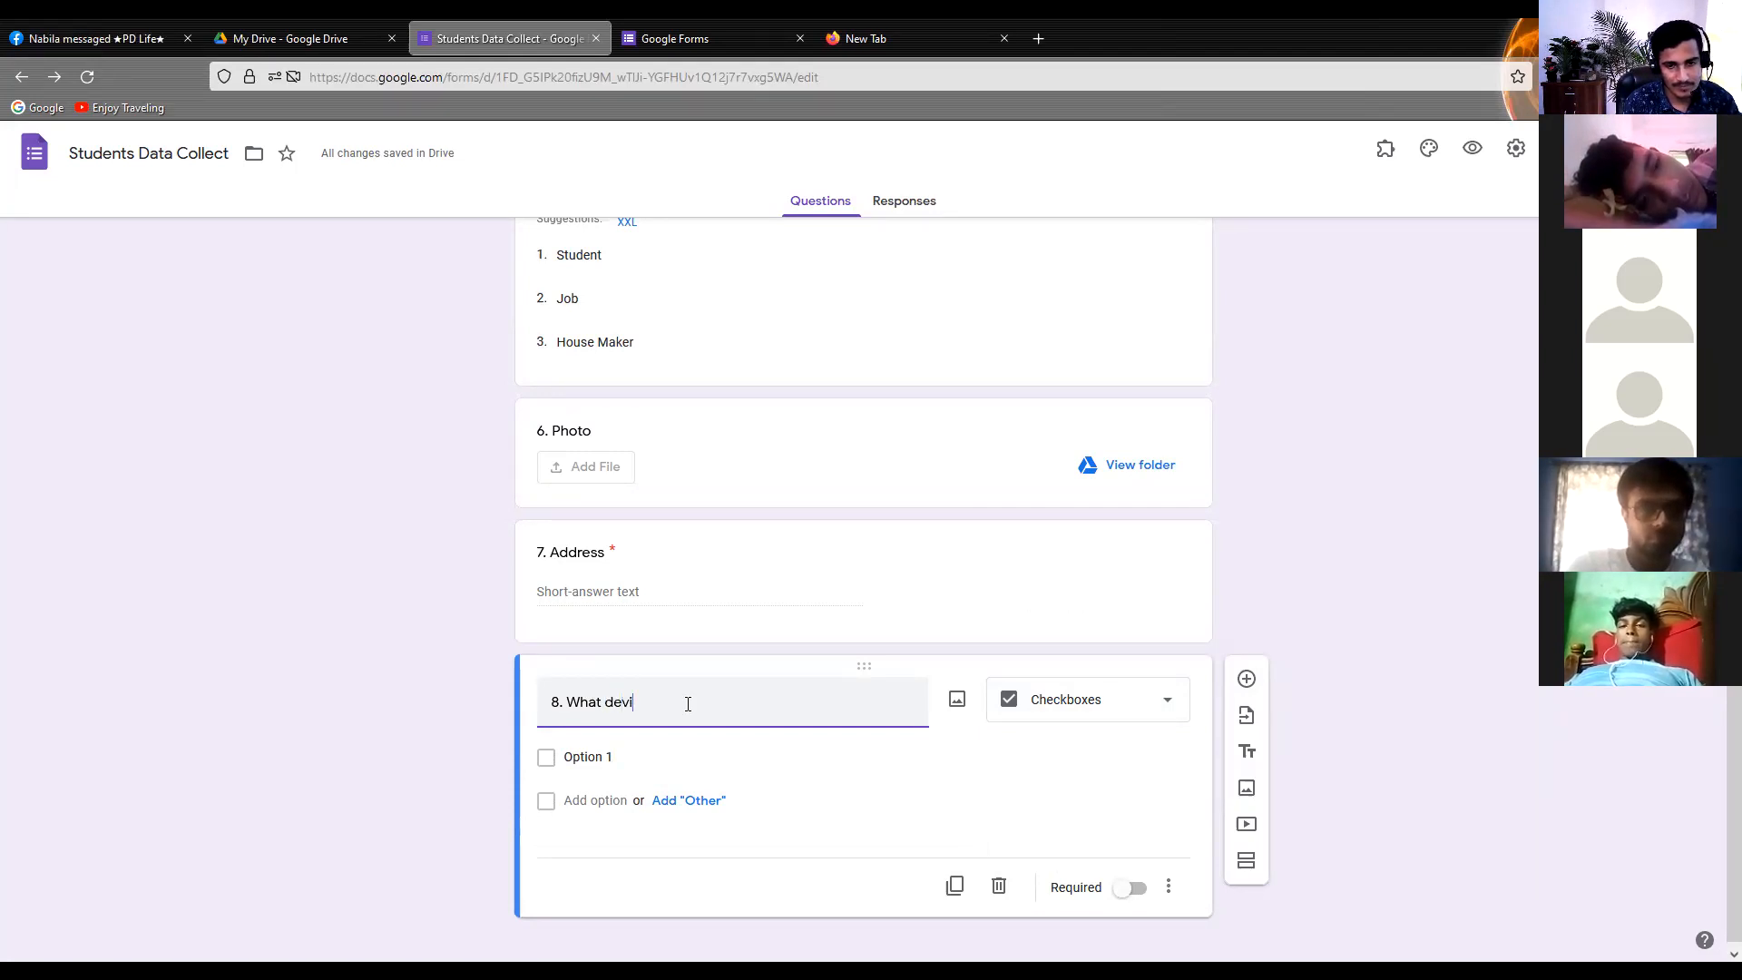
type("ce you have")
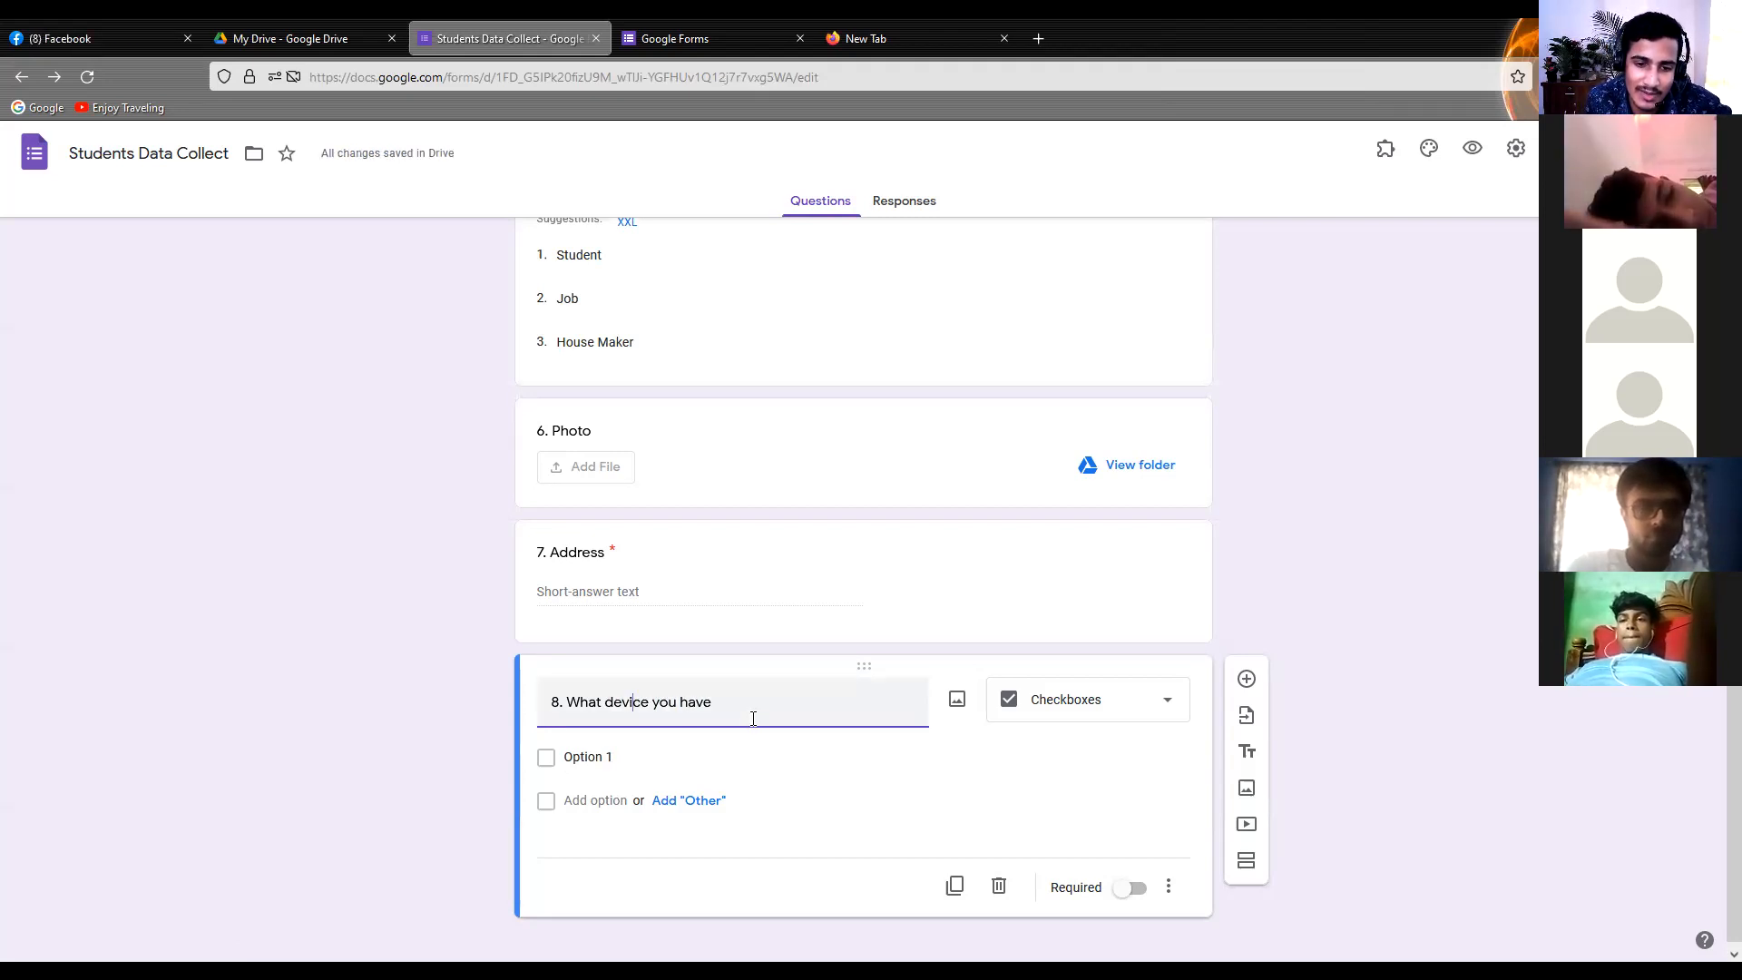
type("?")
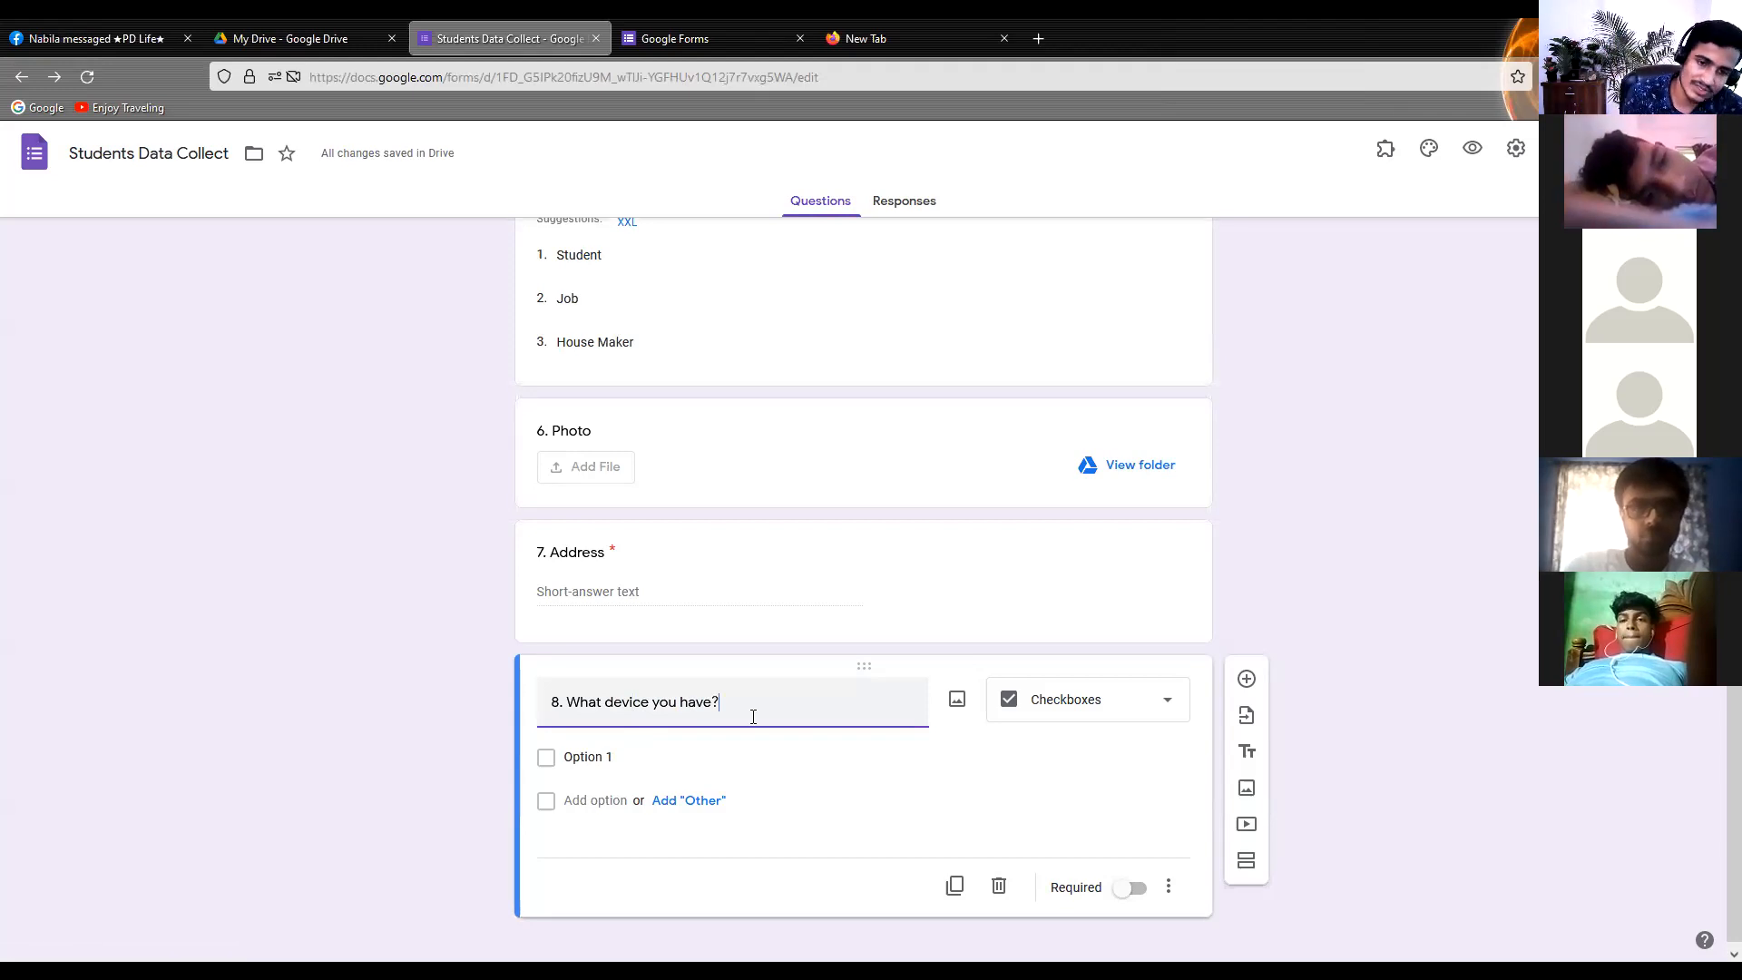
Name the device question's first option "Smart Phone" and add an "Other" option below it
left_click(603, 758)
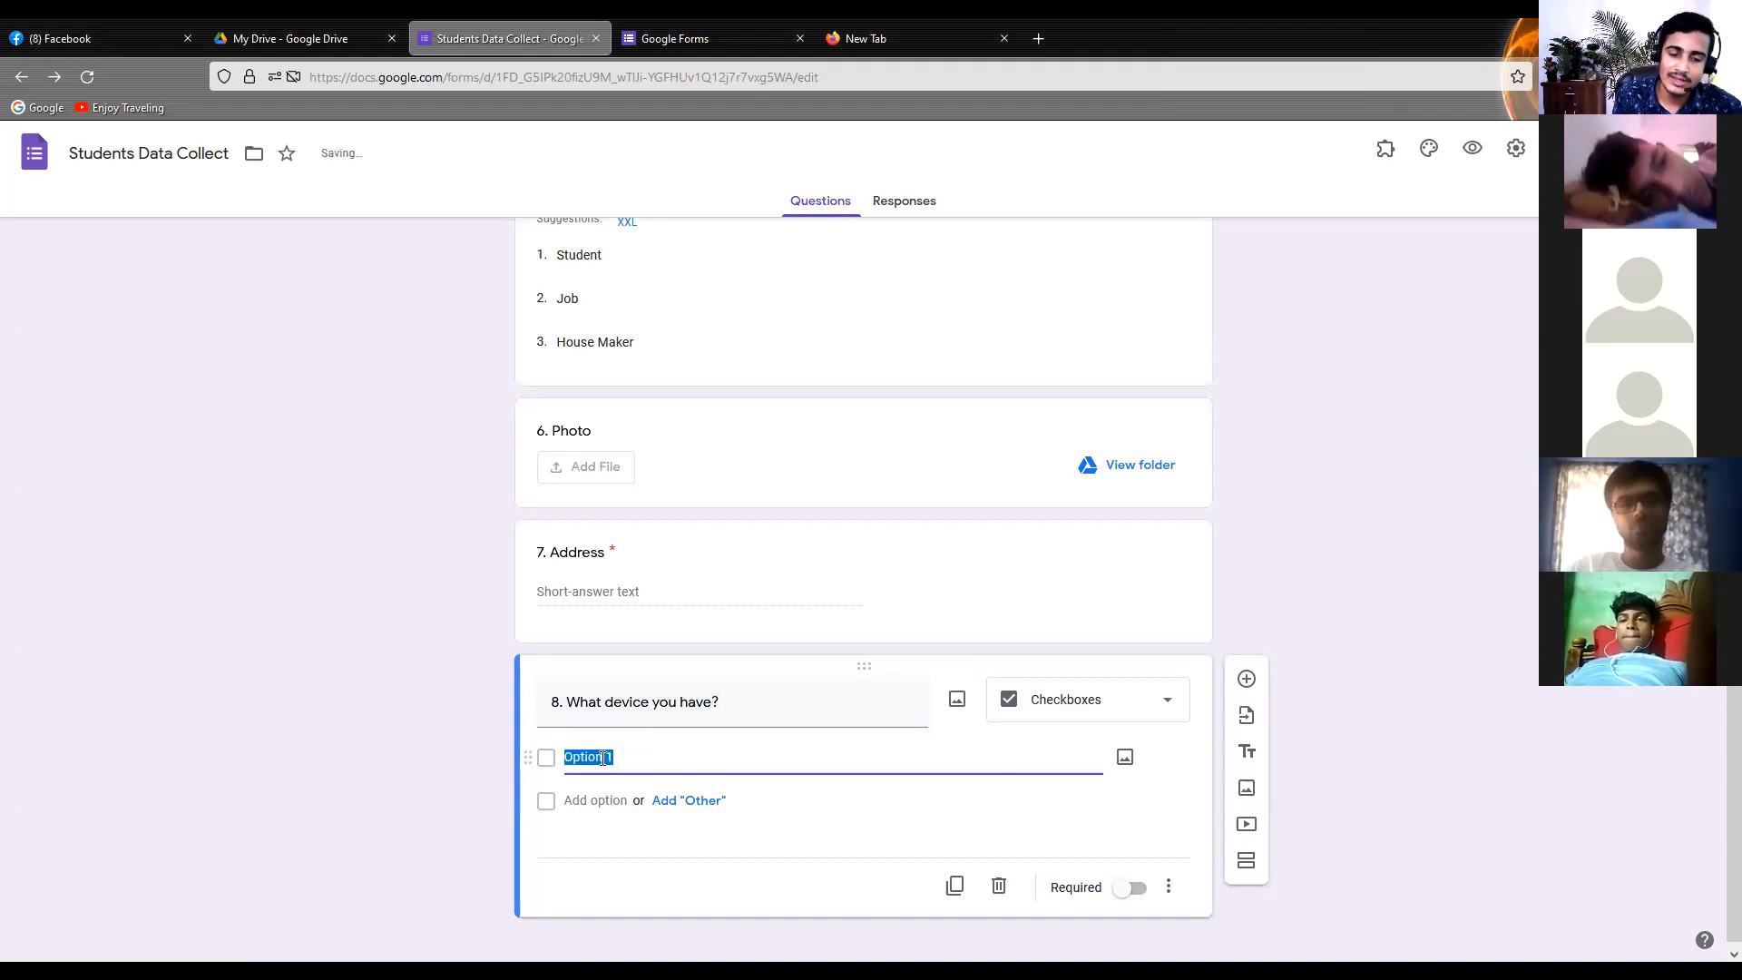
type("Sma")
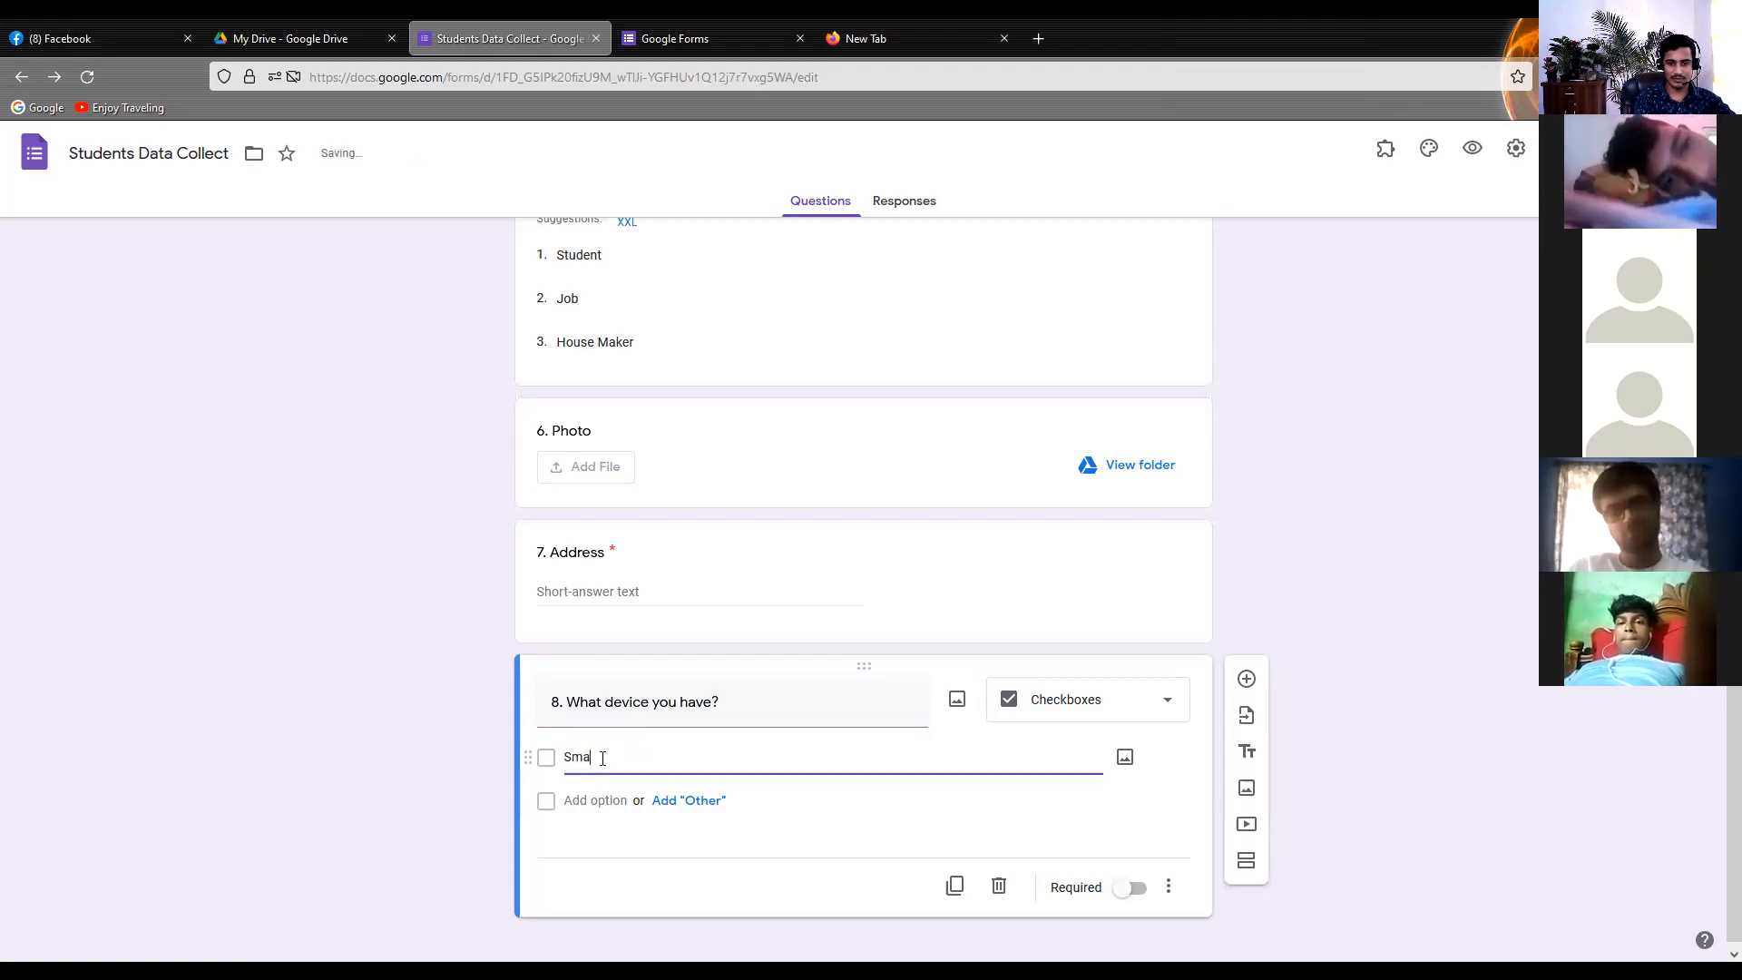
type("rt Phon")
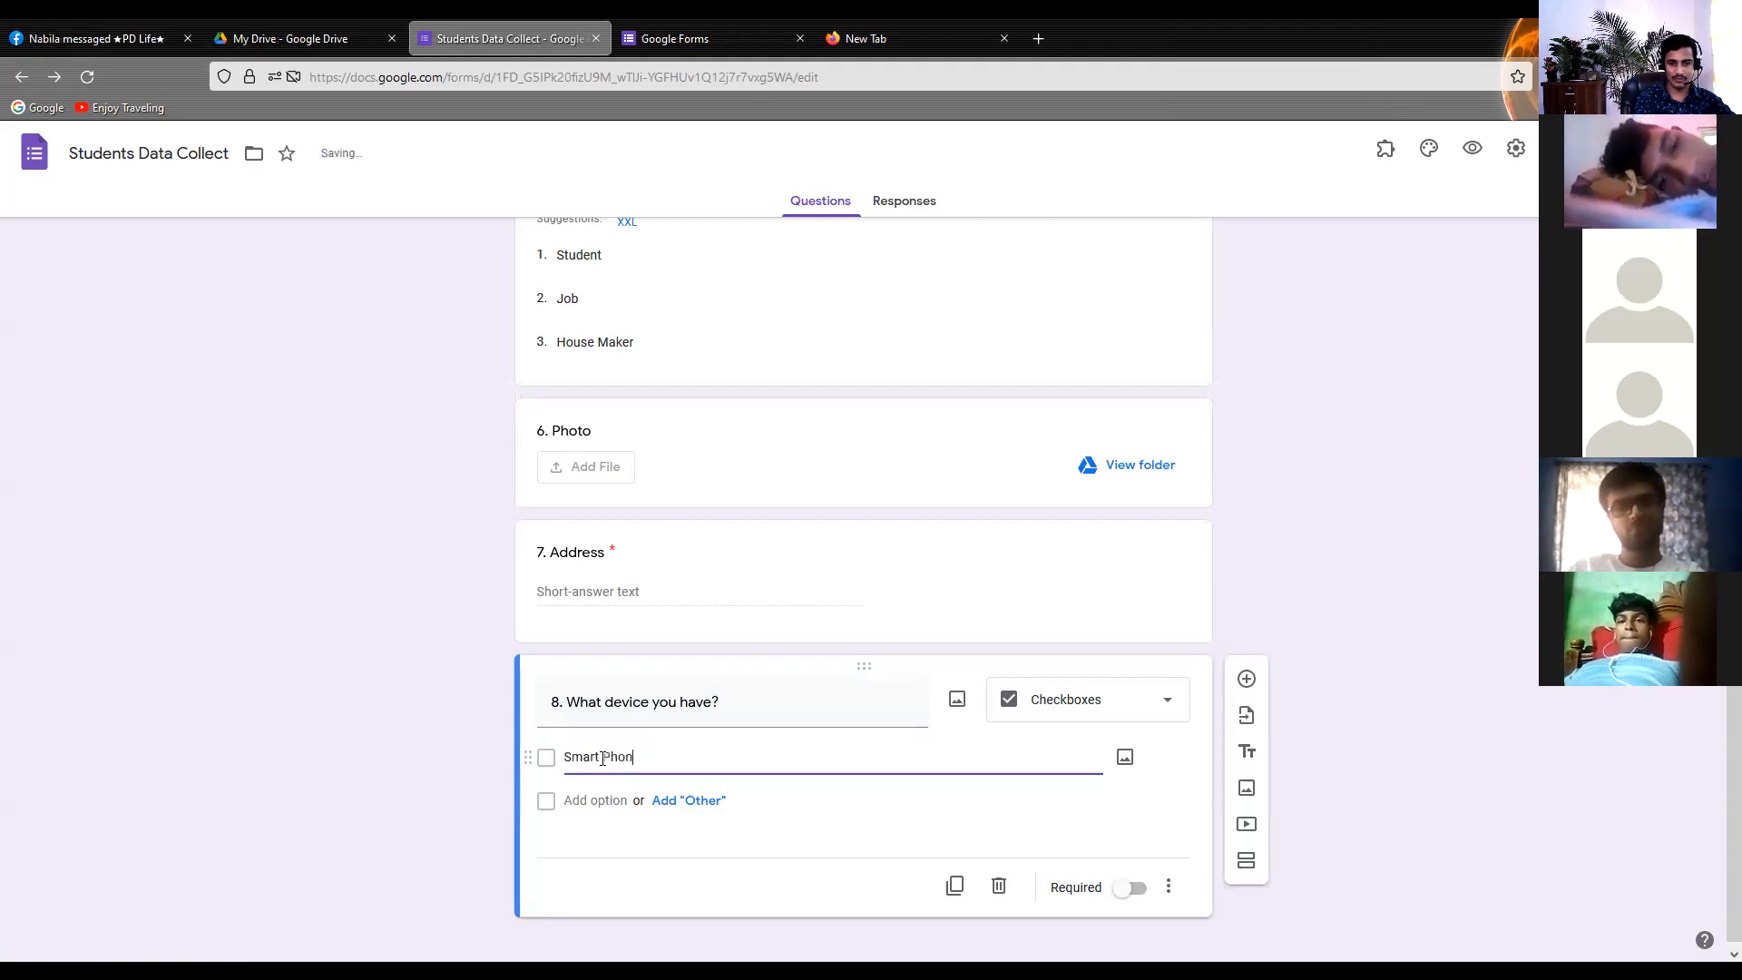
type("e")
left_click(657, 802)
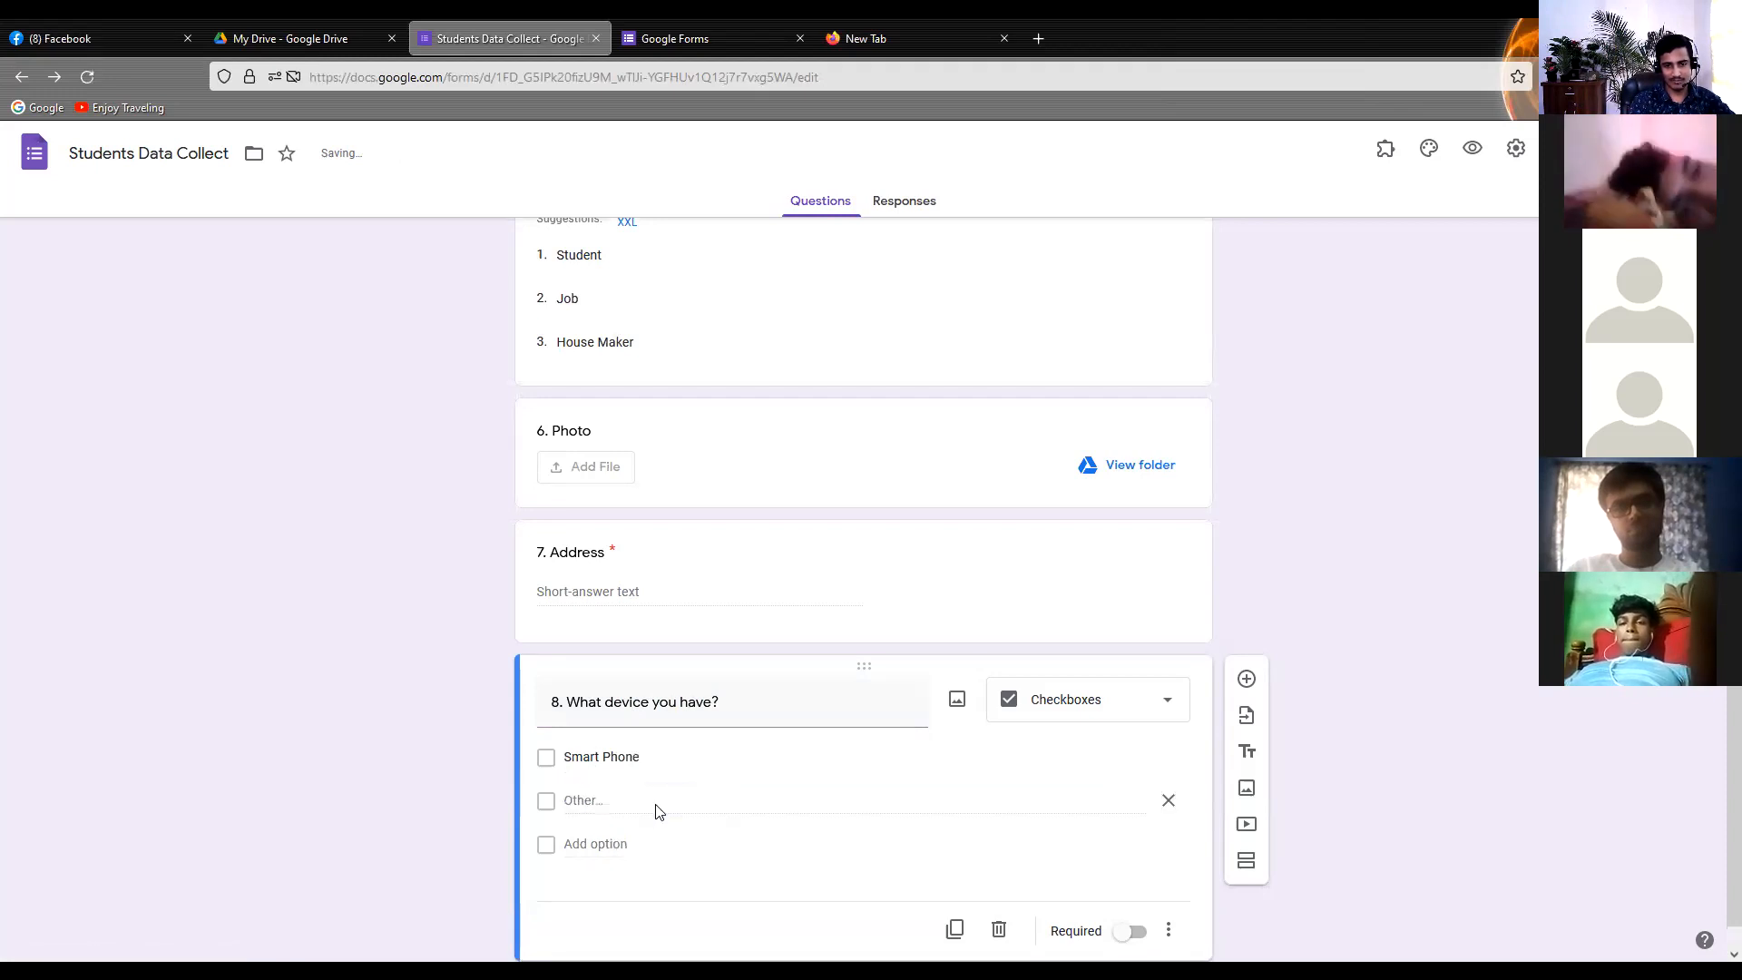
Add the options "Laptop" and "PC" to the device question and remove its "Other" option
left_click(595, 844)
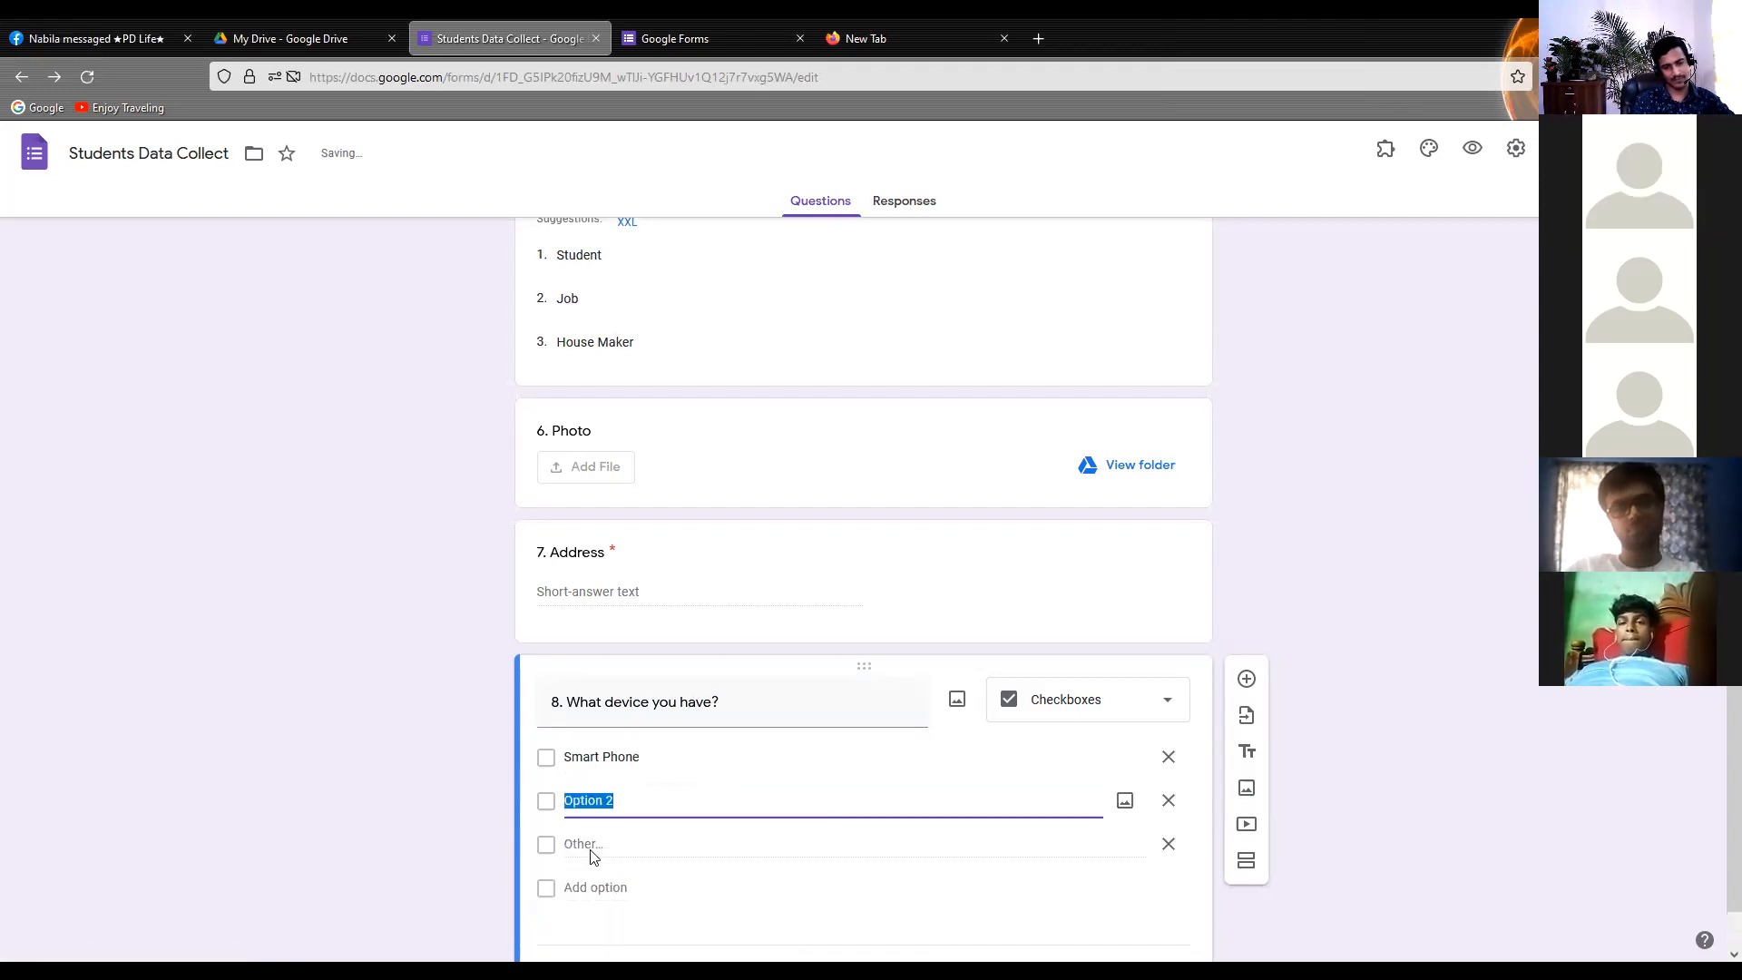
type("L")
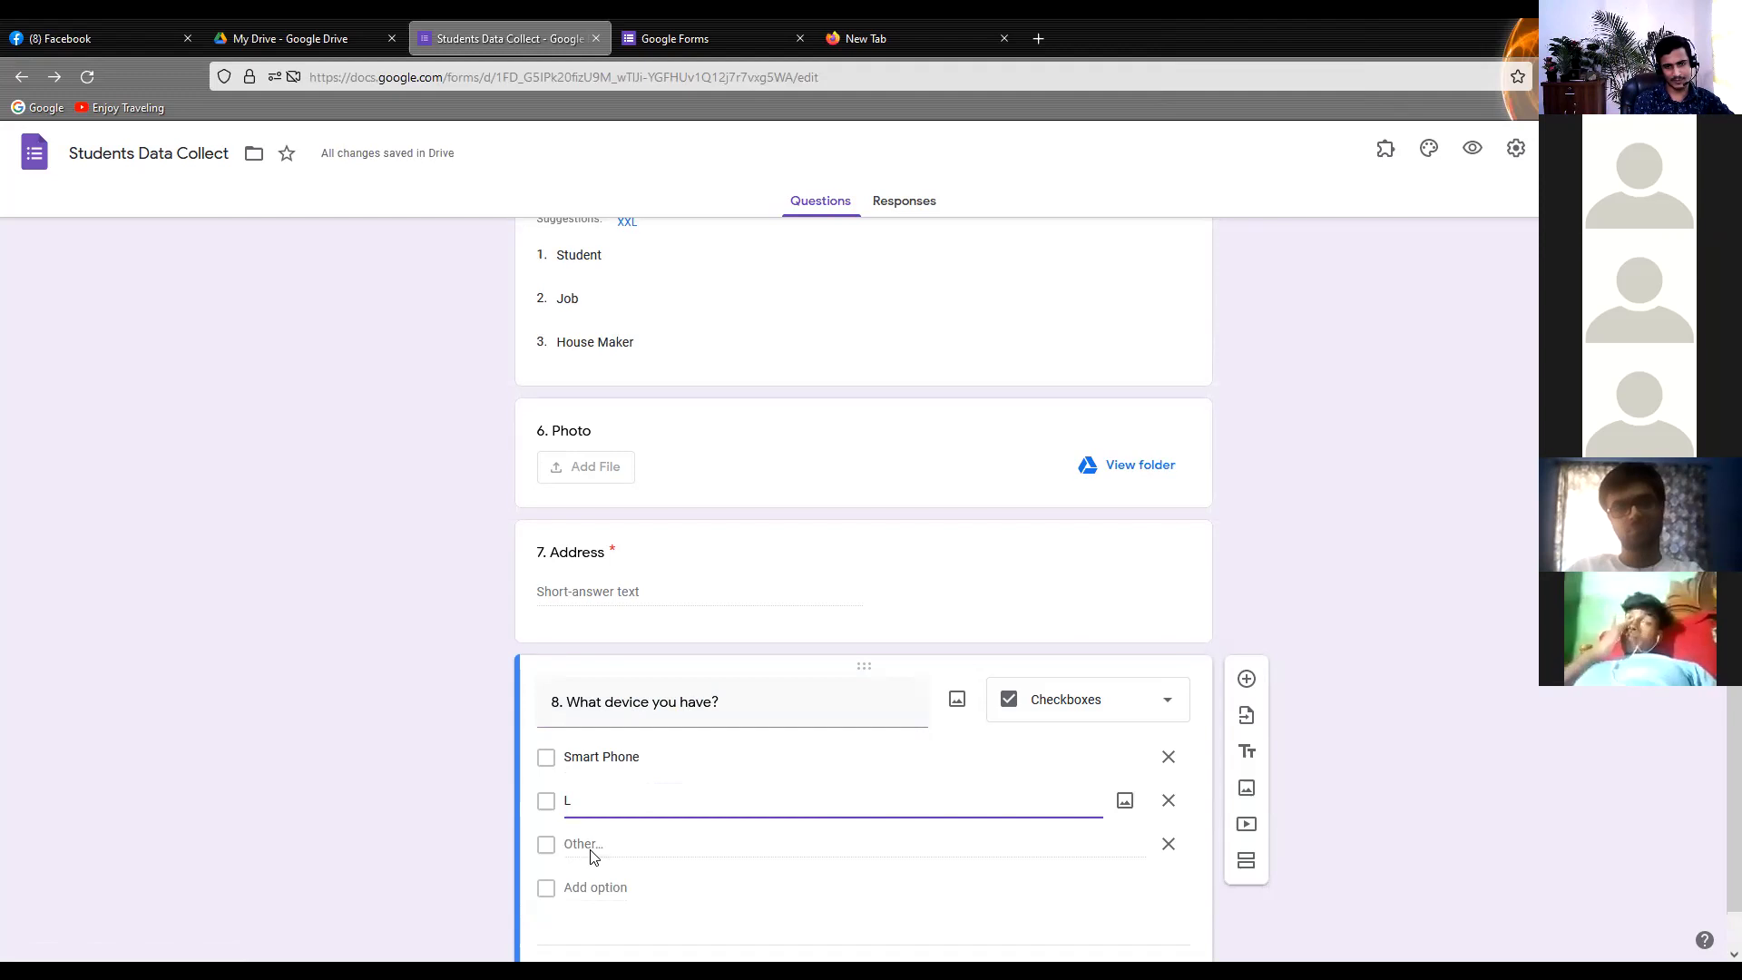
type("aption")
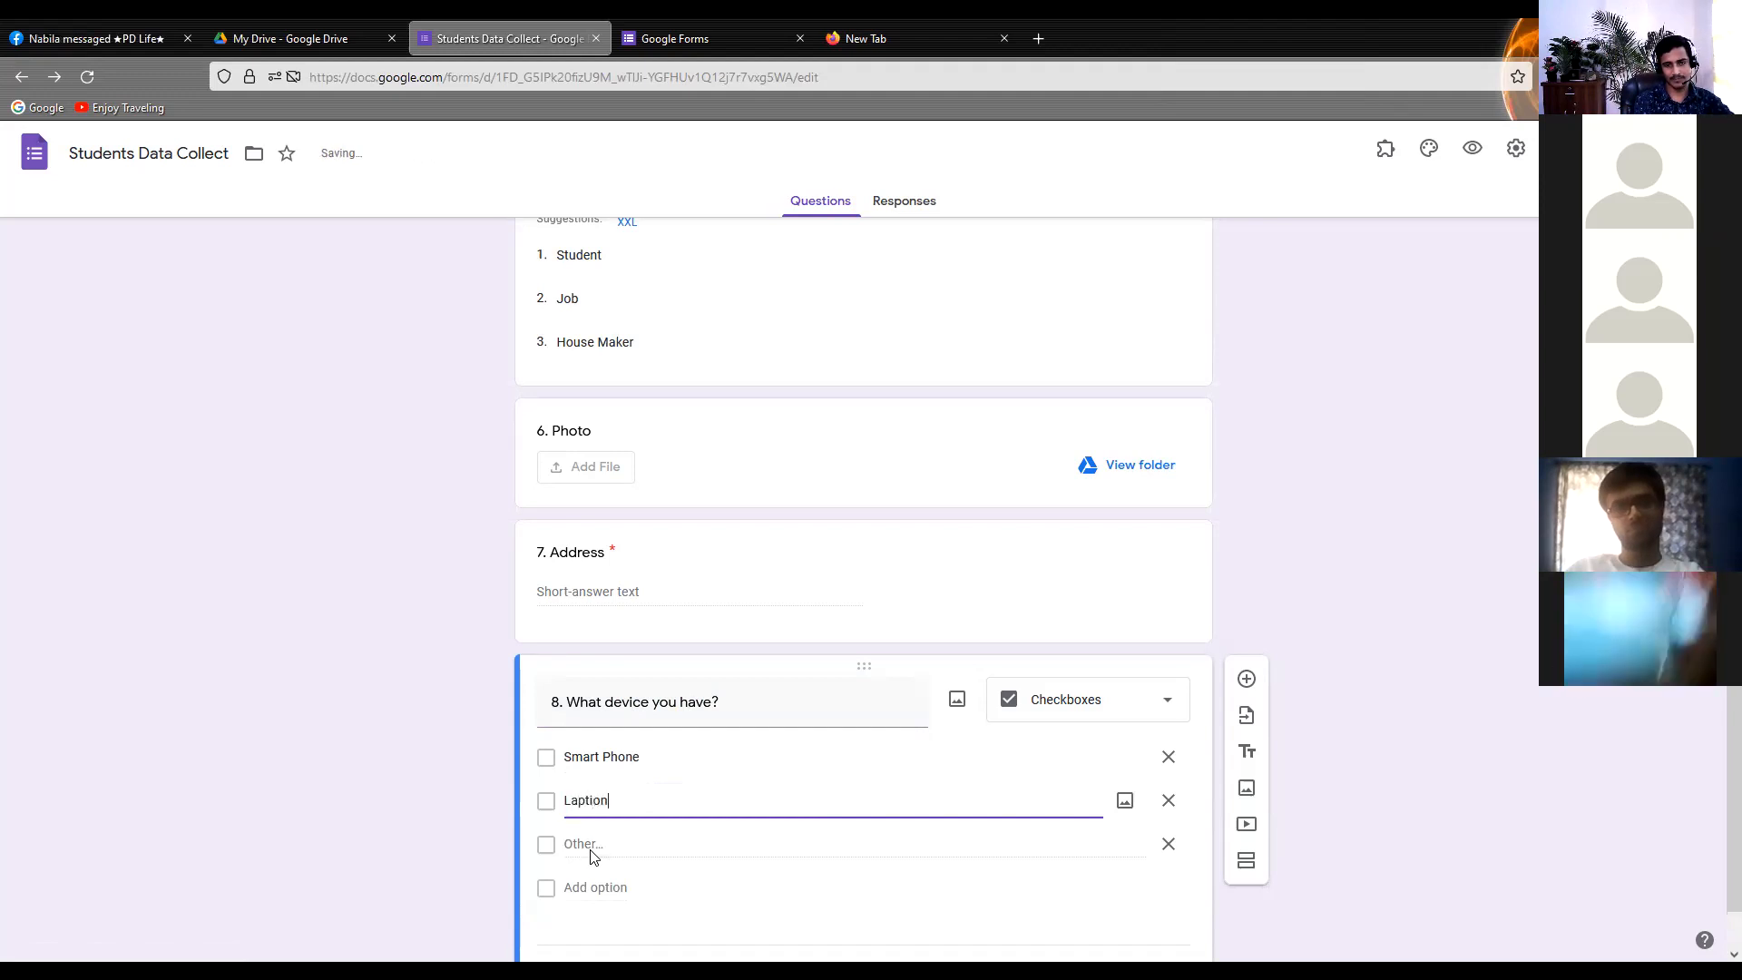
key("BackSpace")
key("BackSpace")
key("BackSpace")
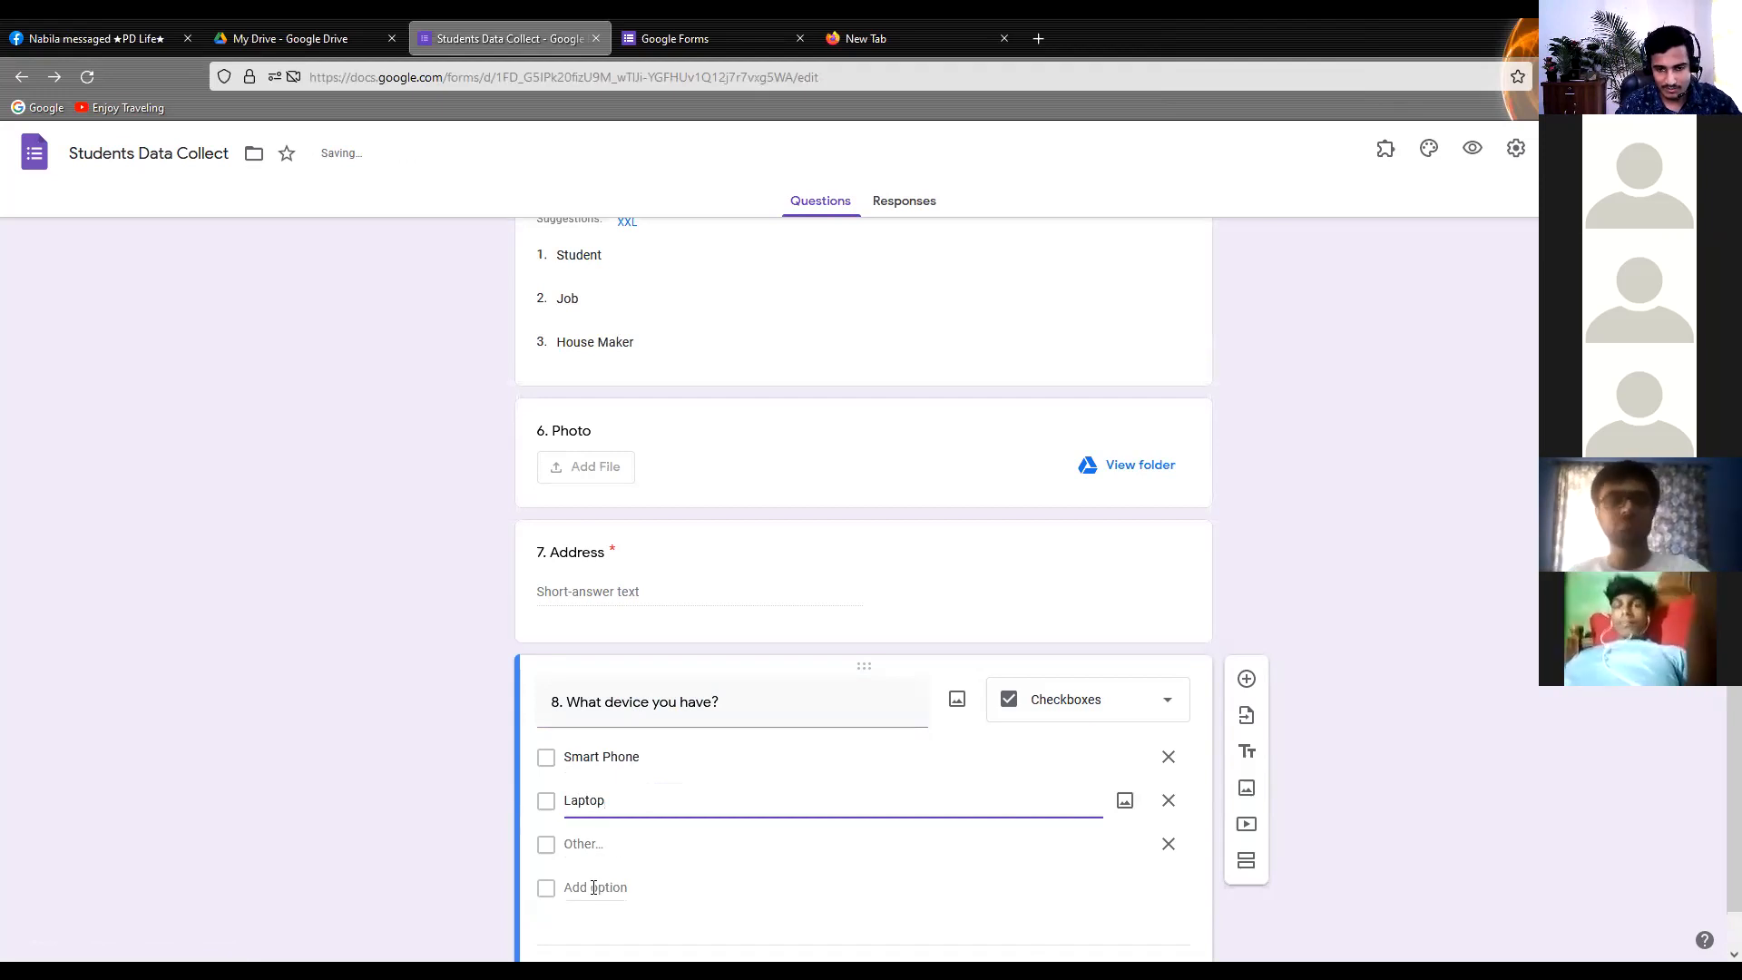
left_click(595, 887)
type("P")
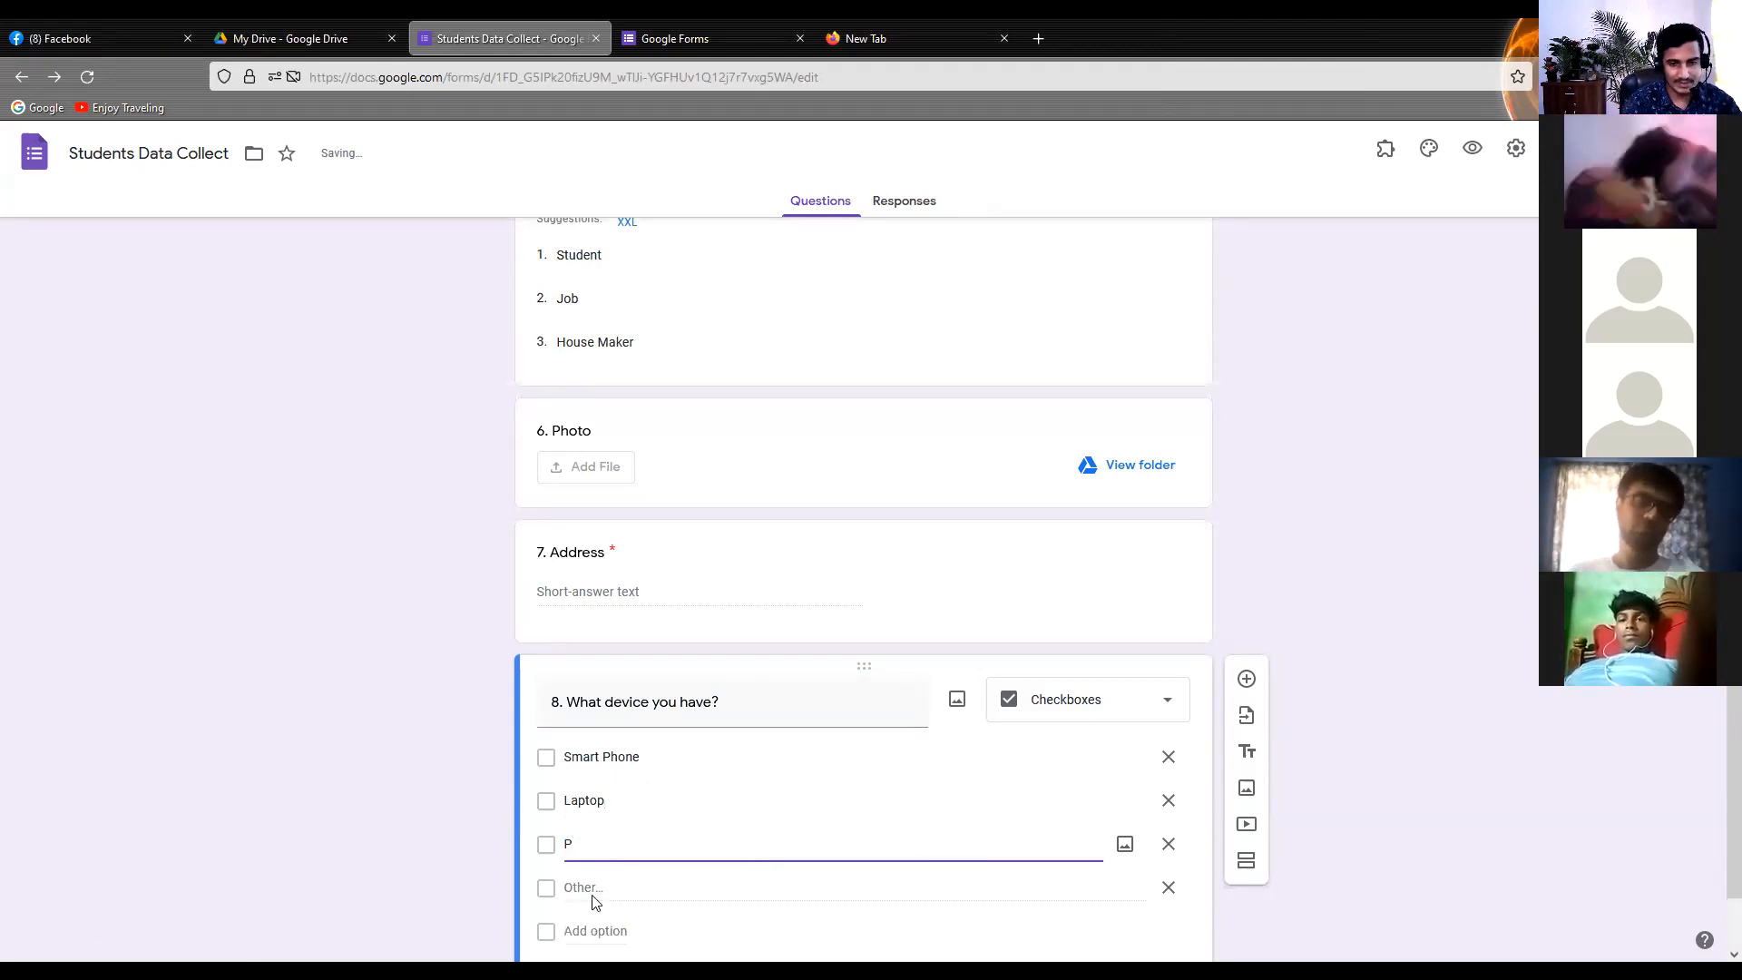
left_click(483, 855)
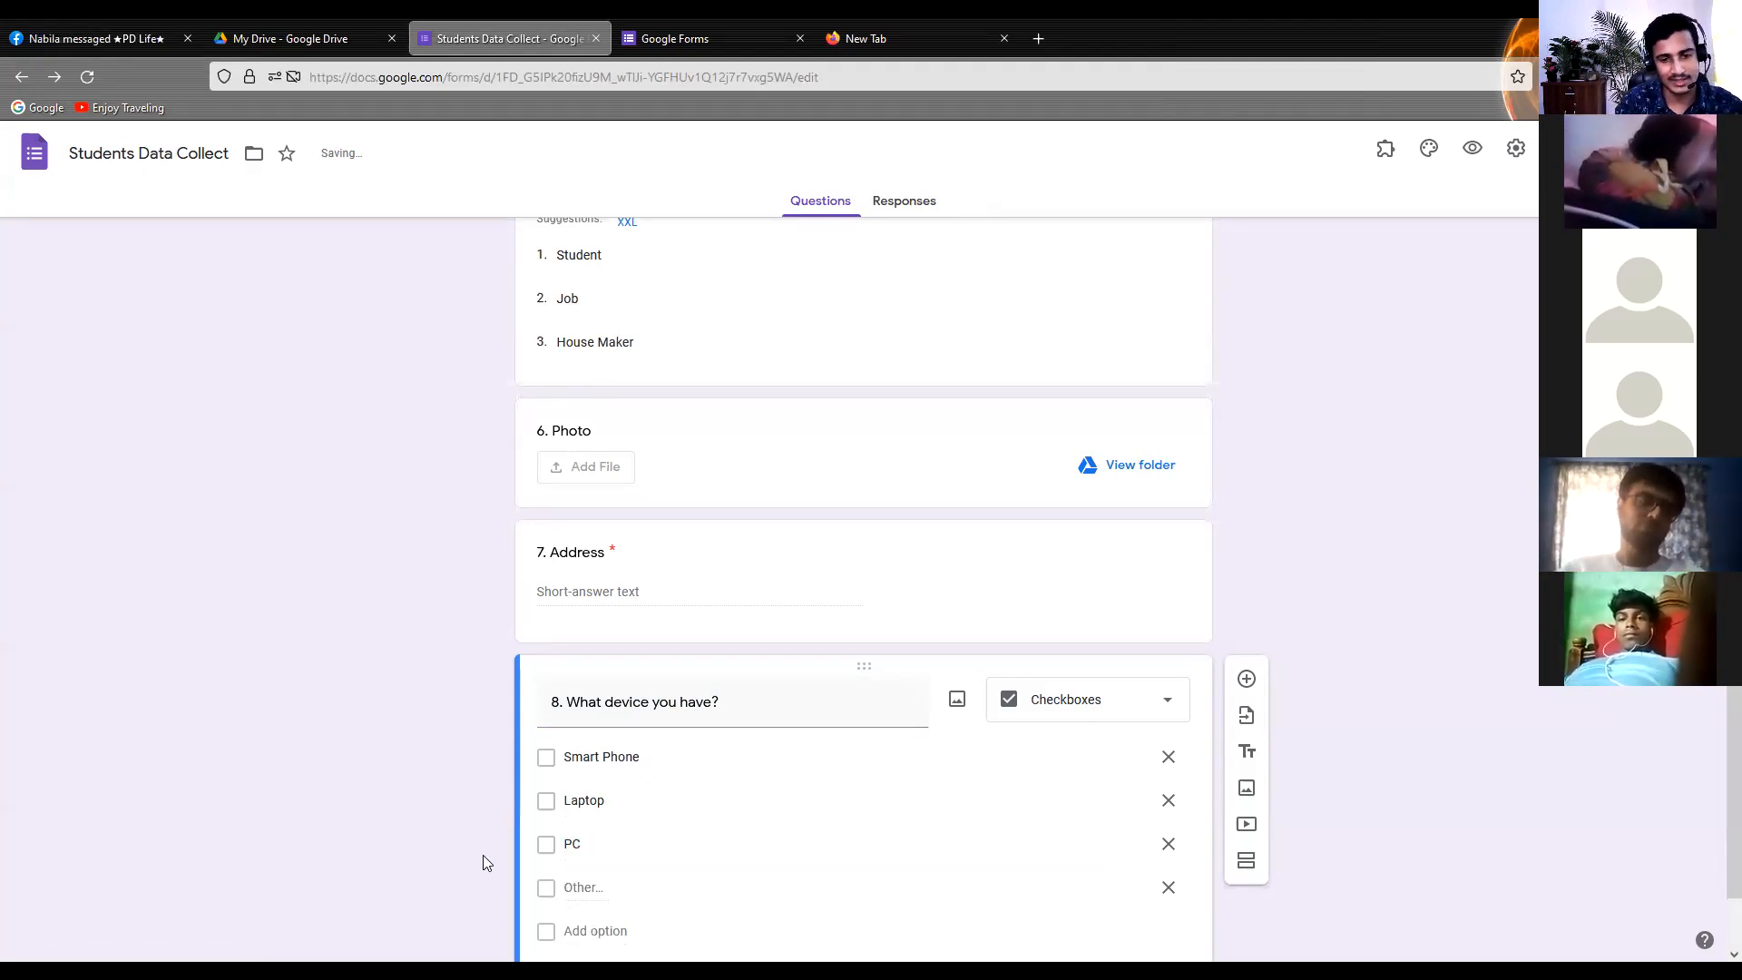
scroll(555, 844, "down", 1)
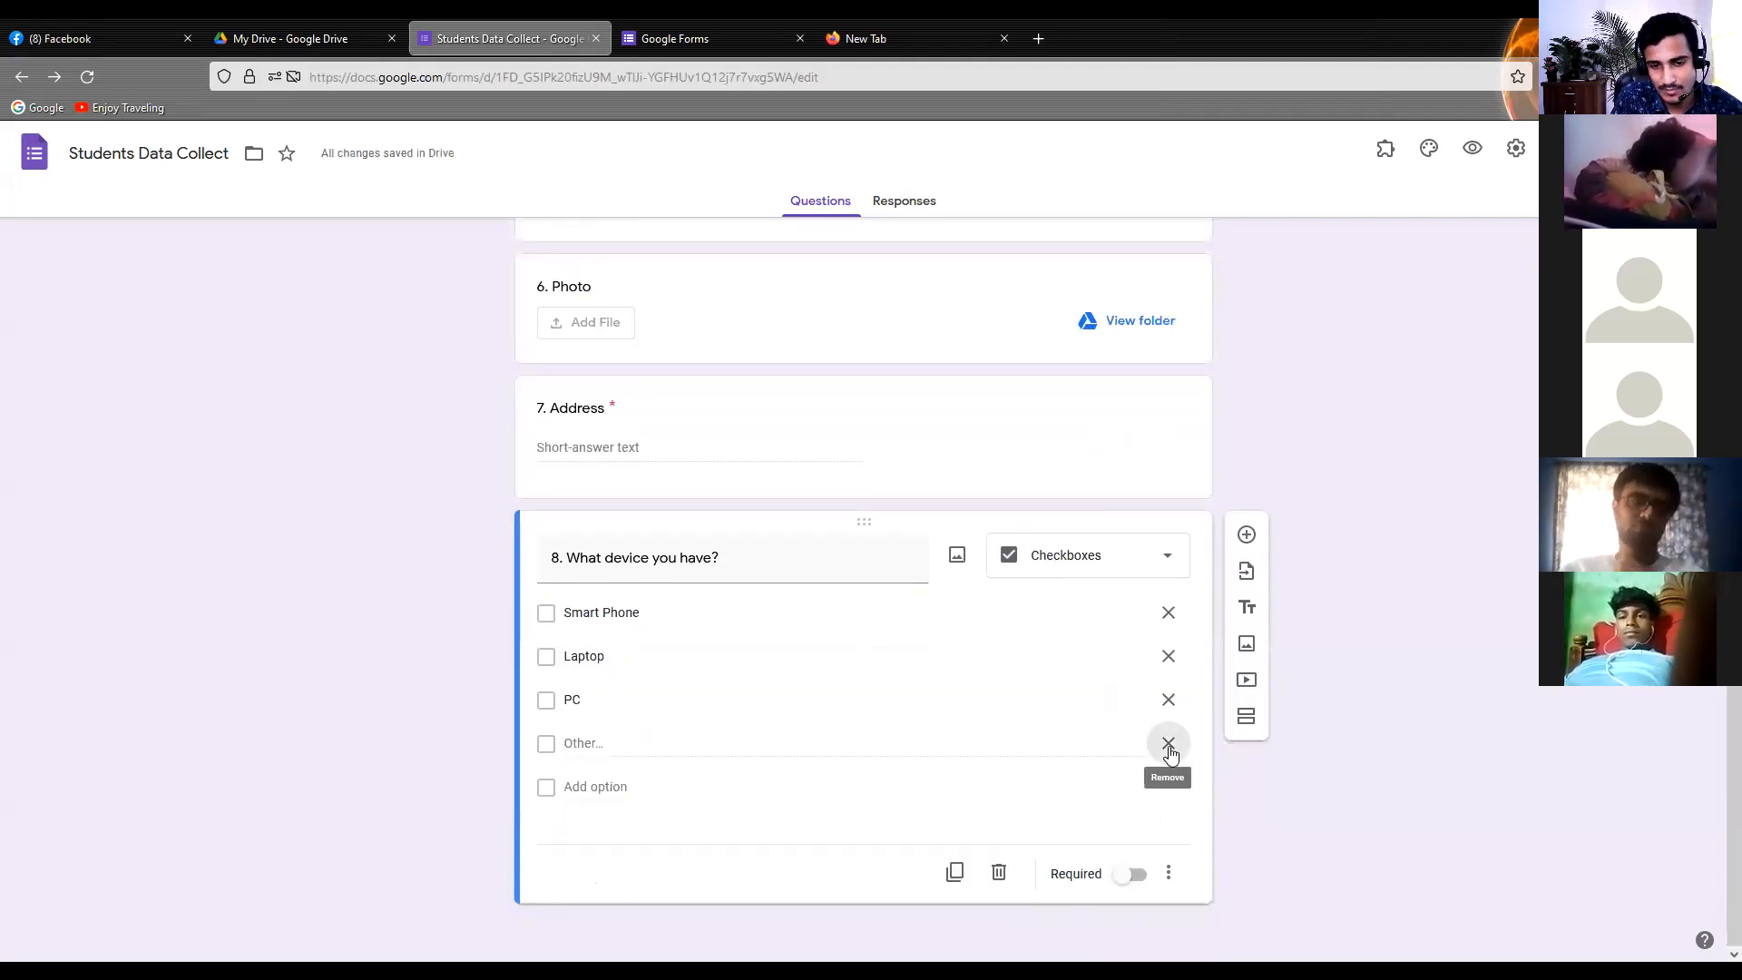
left_click(1168, 787)
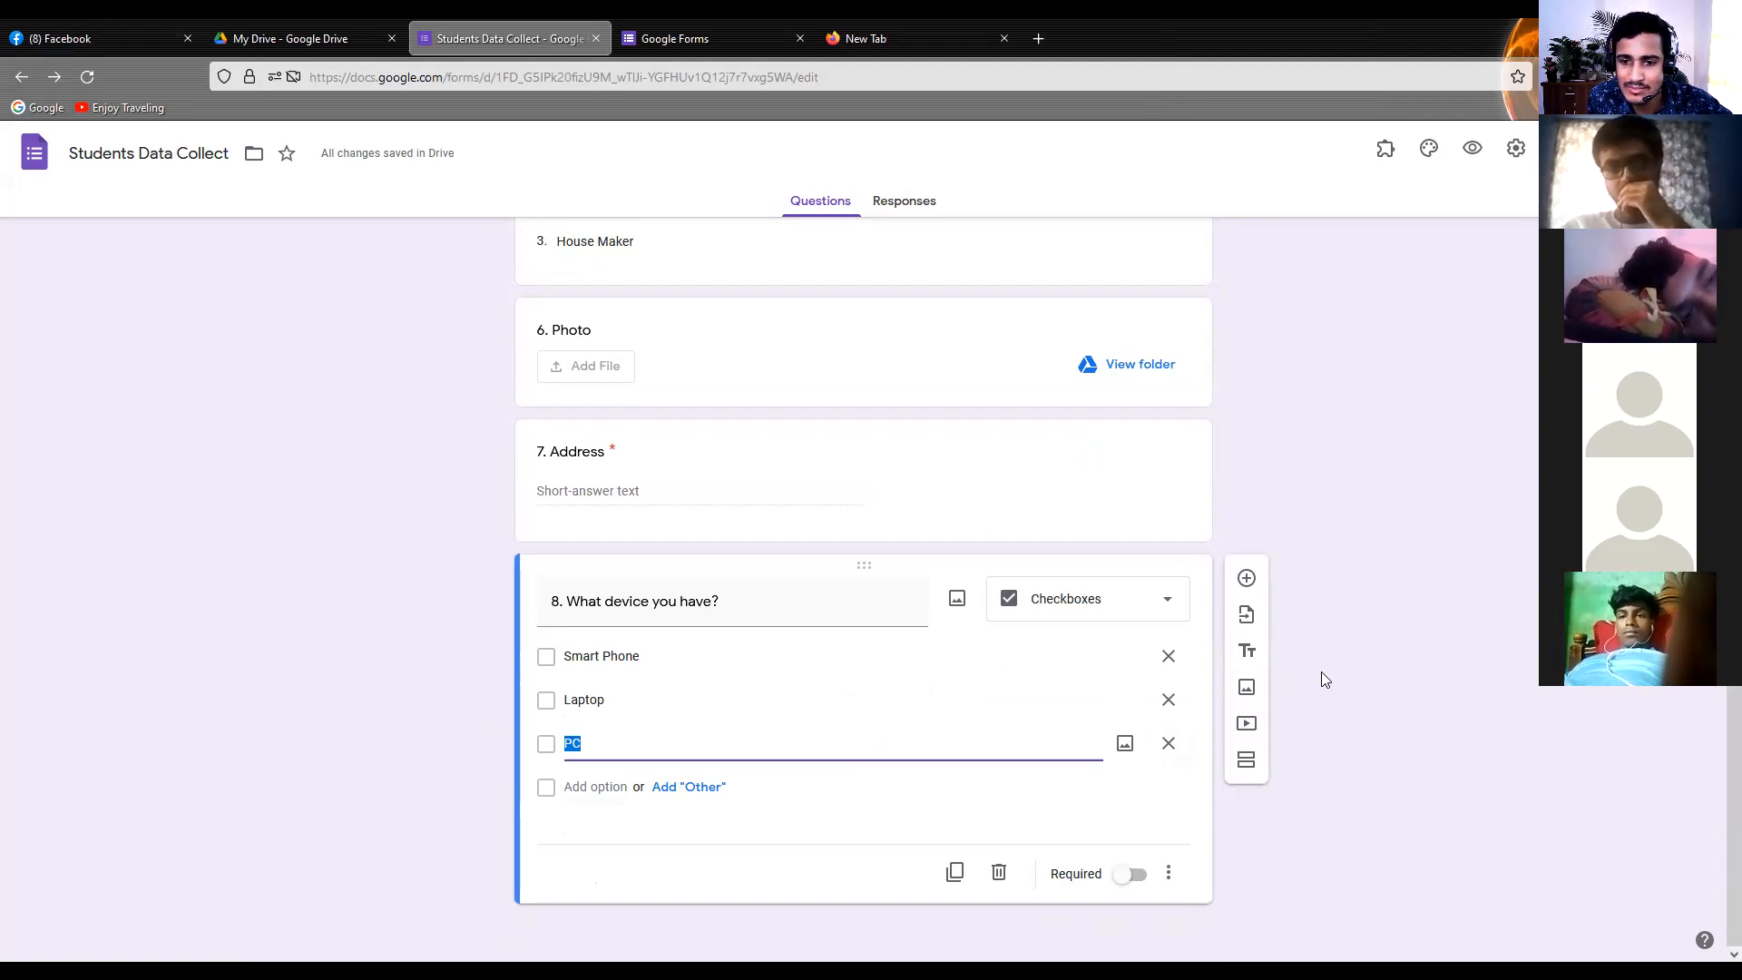
left_click(1161, 607)
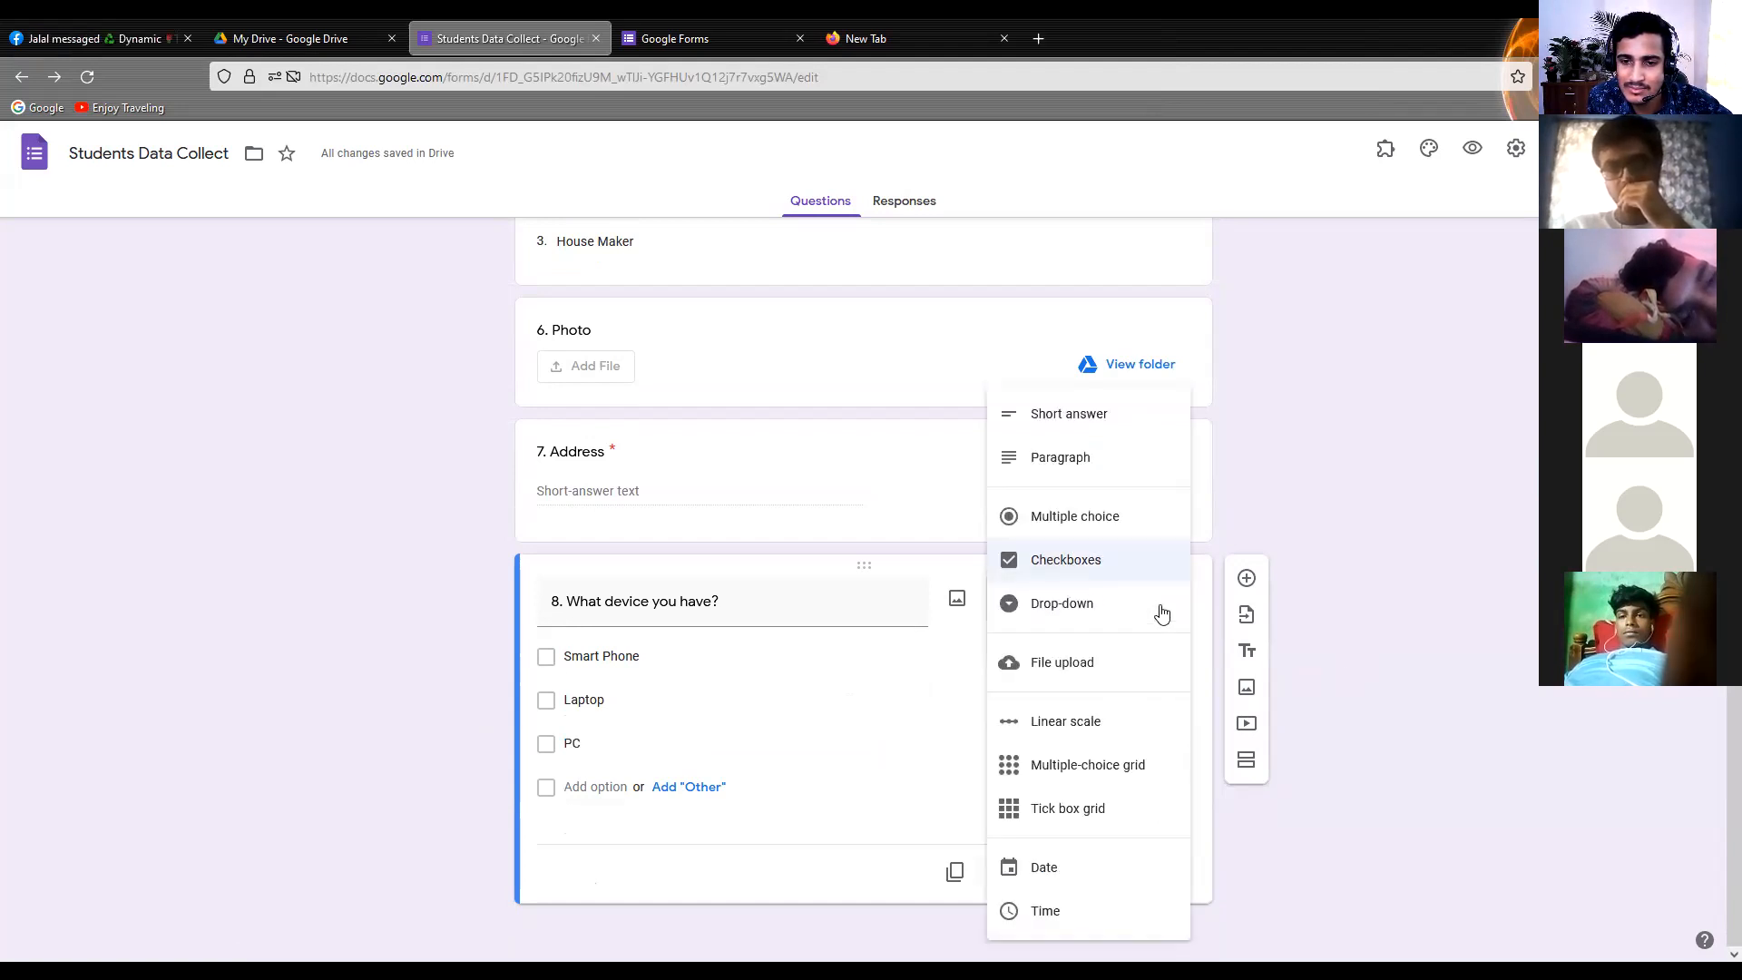
left_click(1118, 570)
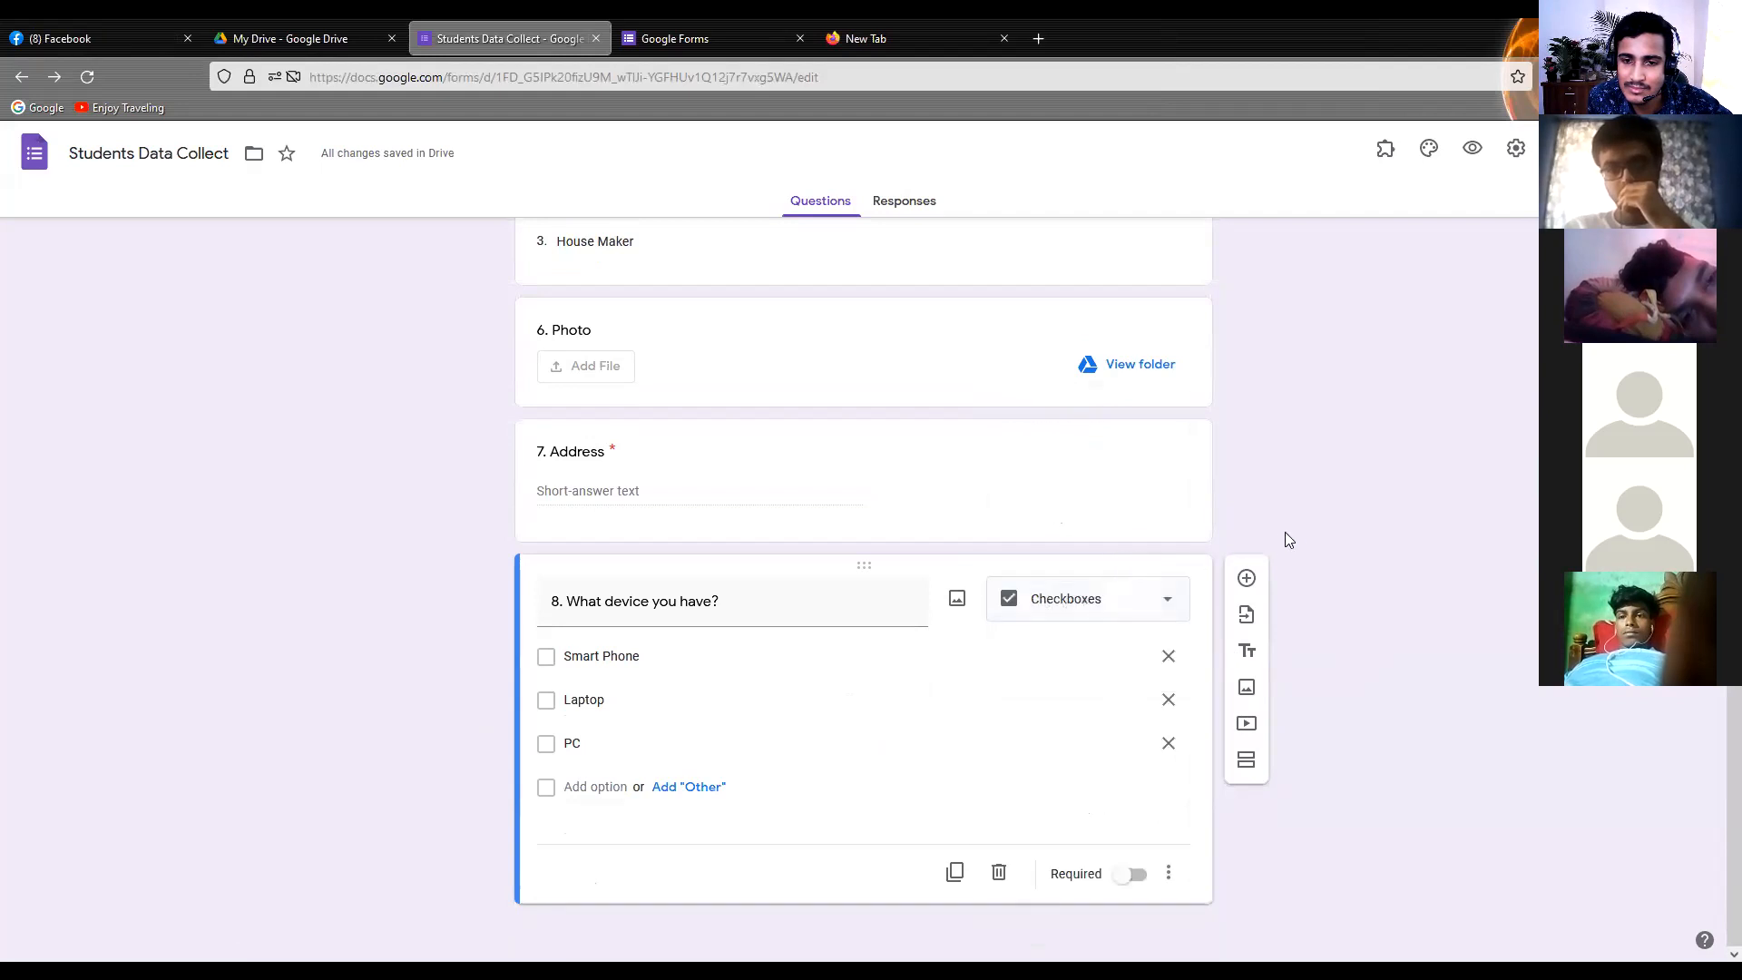
left_click(1155, 600)
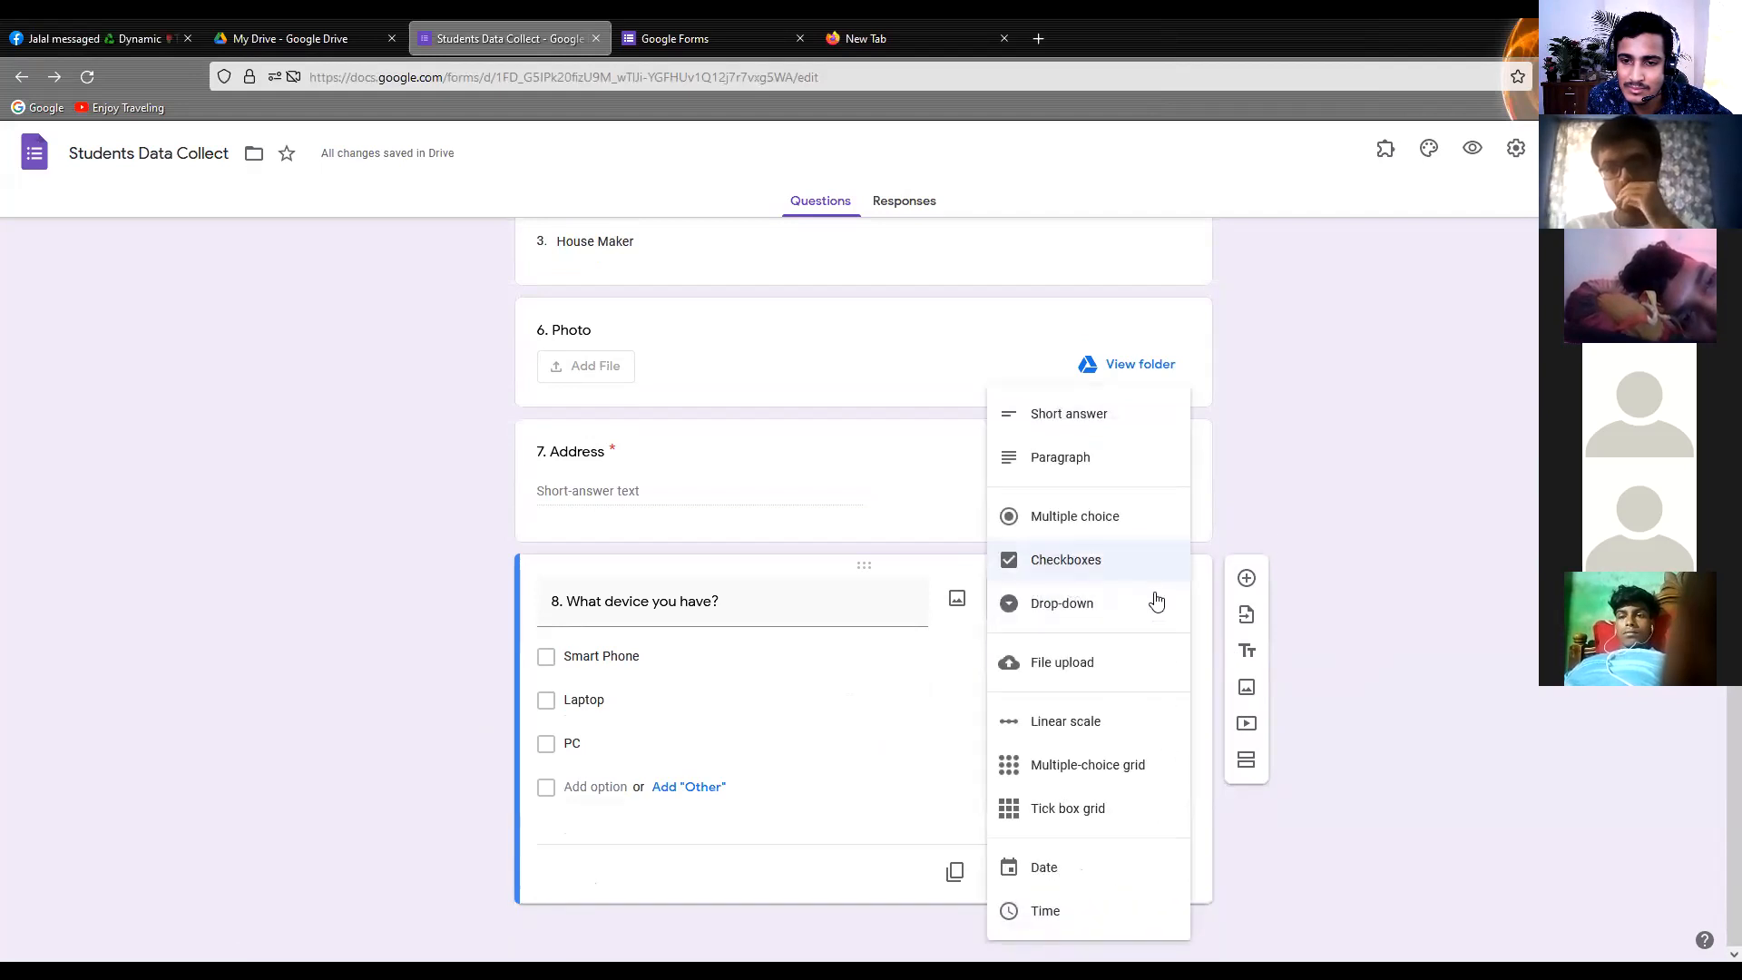
left_click(1070, 572)
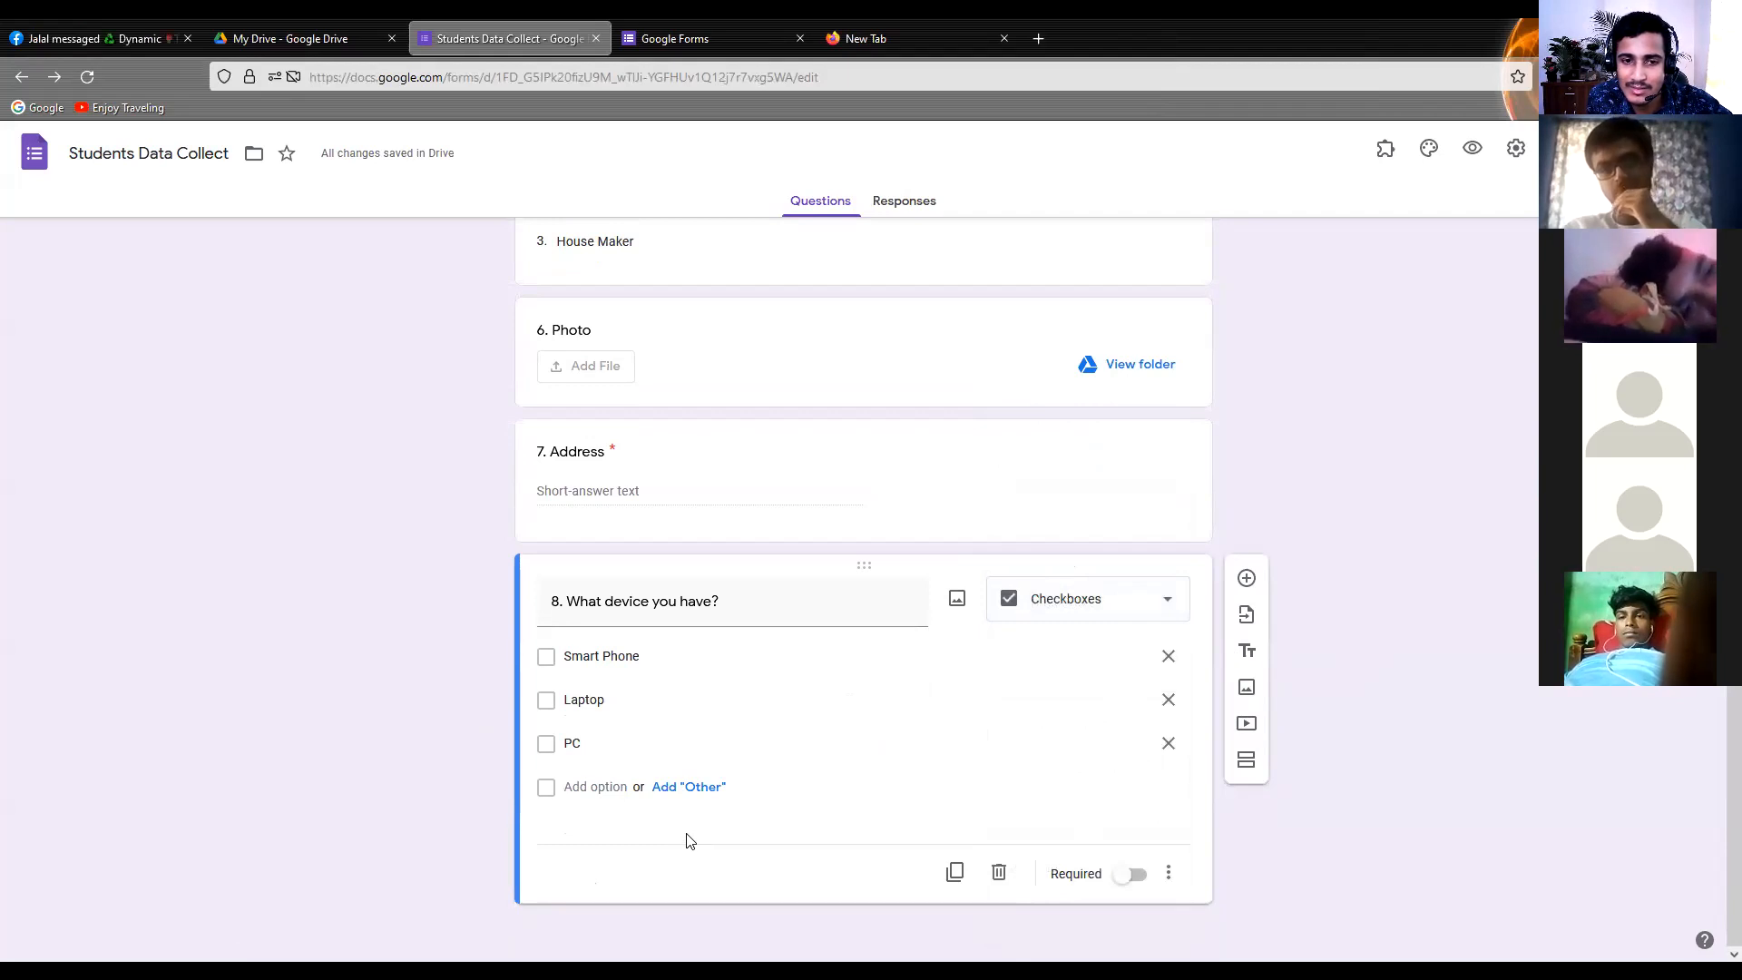
left_click(1132, 611)
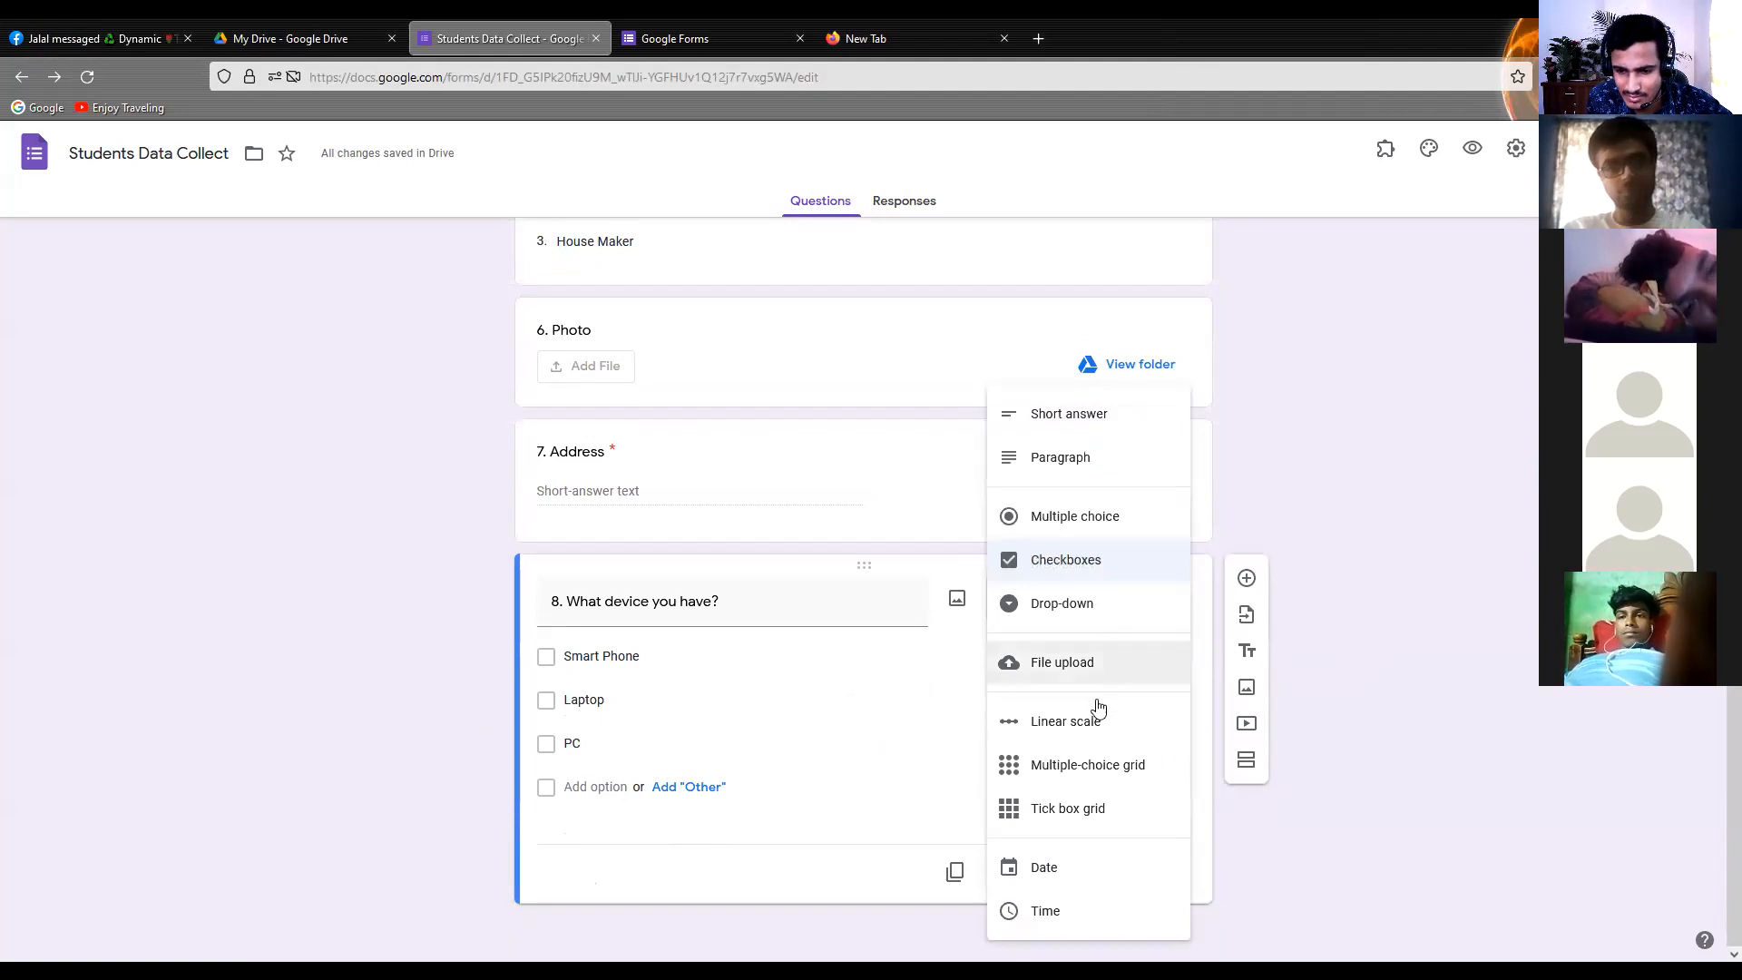
left_click(969, 18)
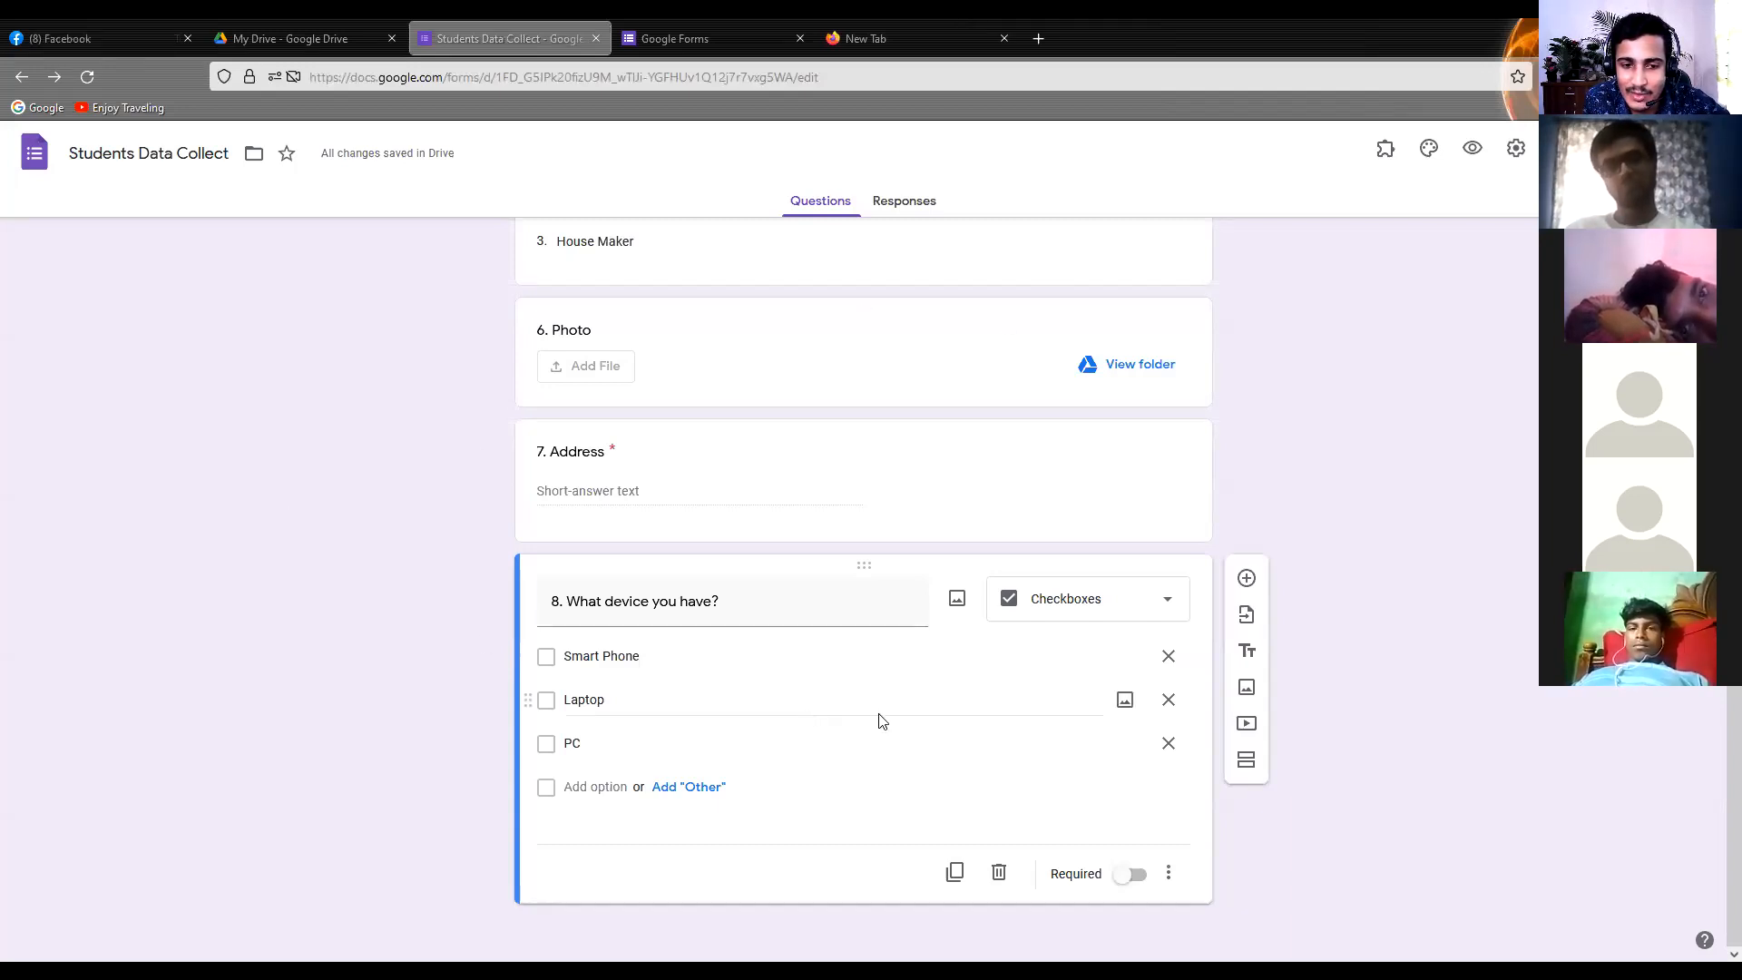
Make the "8. What device you have?" question required
left_click(1121, 876)
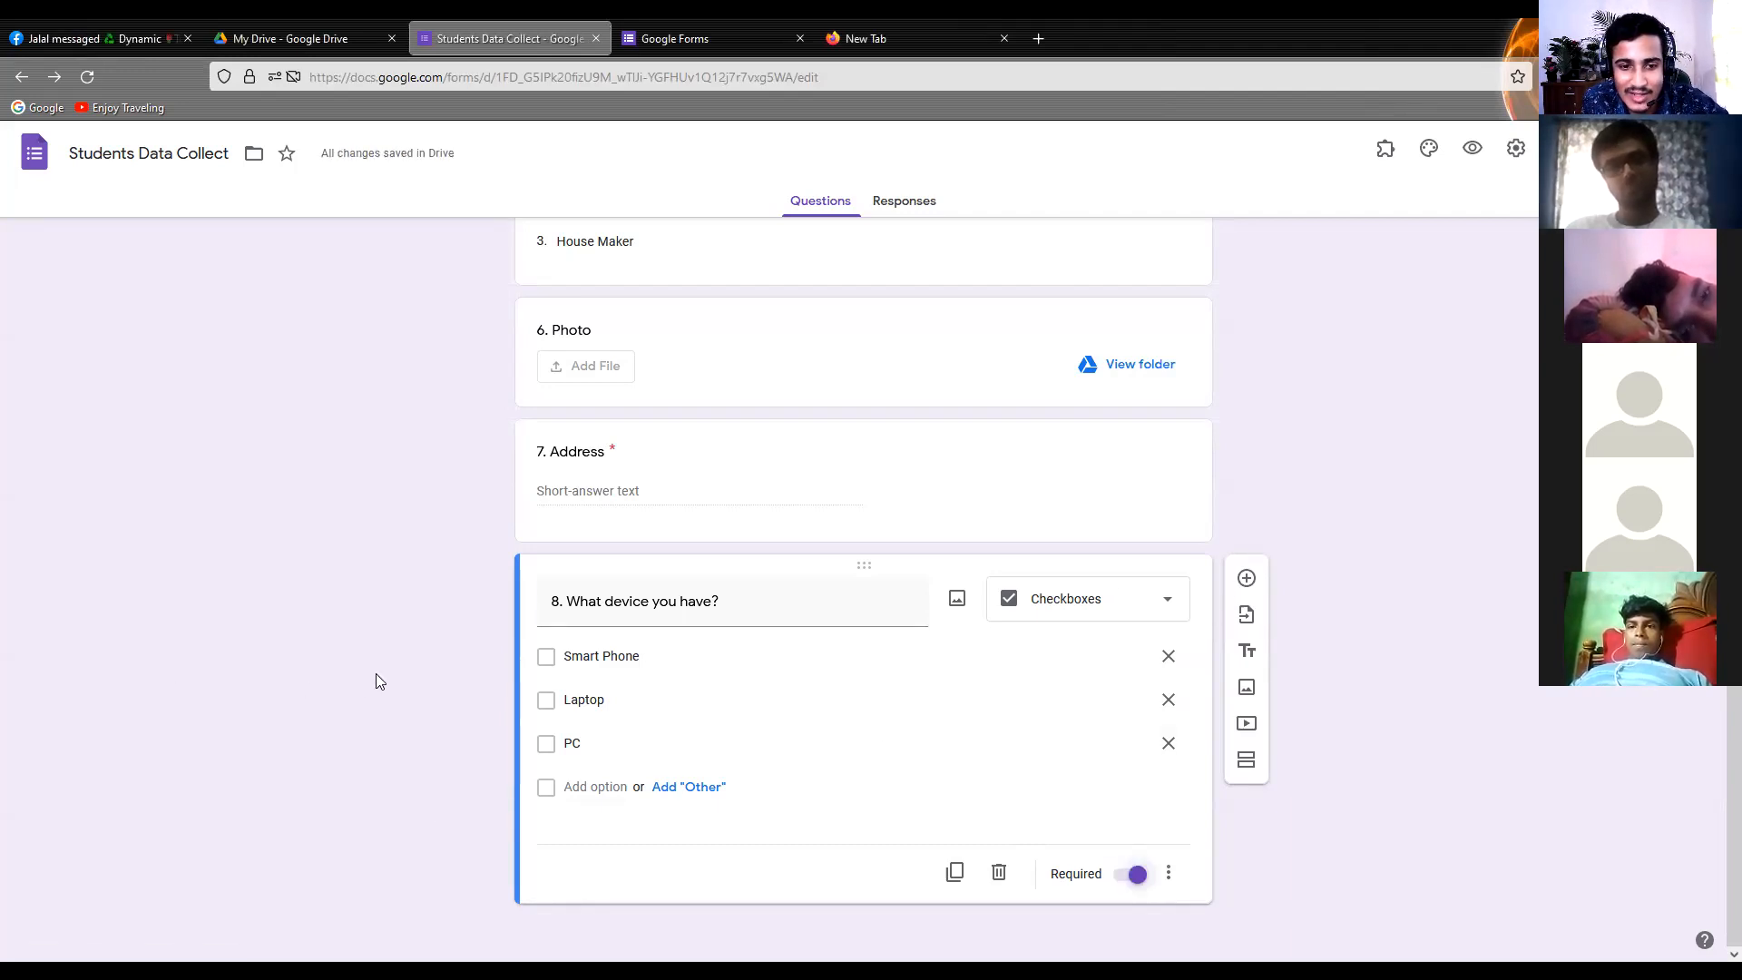
Review the form's questions from the device question back up to the form header and banner image
scroll(375, 673, "up", 4)
scroll(397, 677, "down", 3)
scroll(398, 677, "up", 5)
scroll(397, 677, "up", 10)
scroll(398, 676, "down", 5)
scroll(397, 677, "down", 7)
scroll(383, 688, "up", 7)
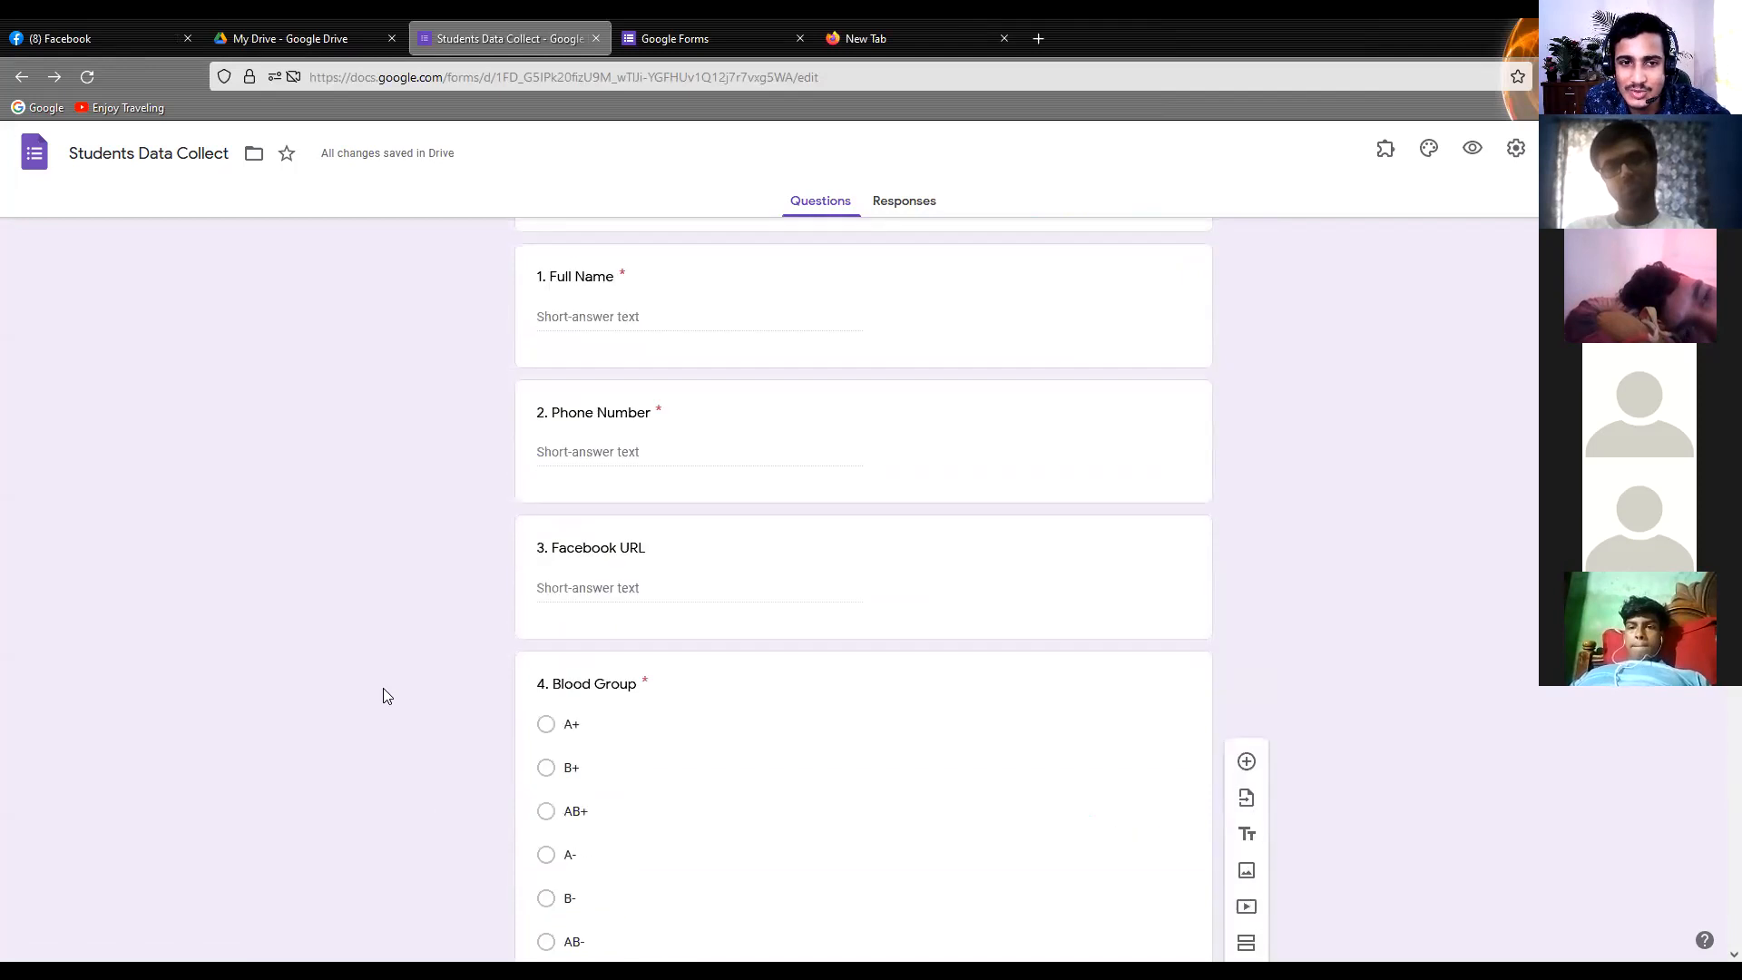
scroll(382, 688, "up", 5)
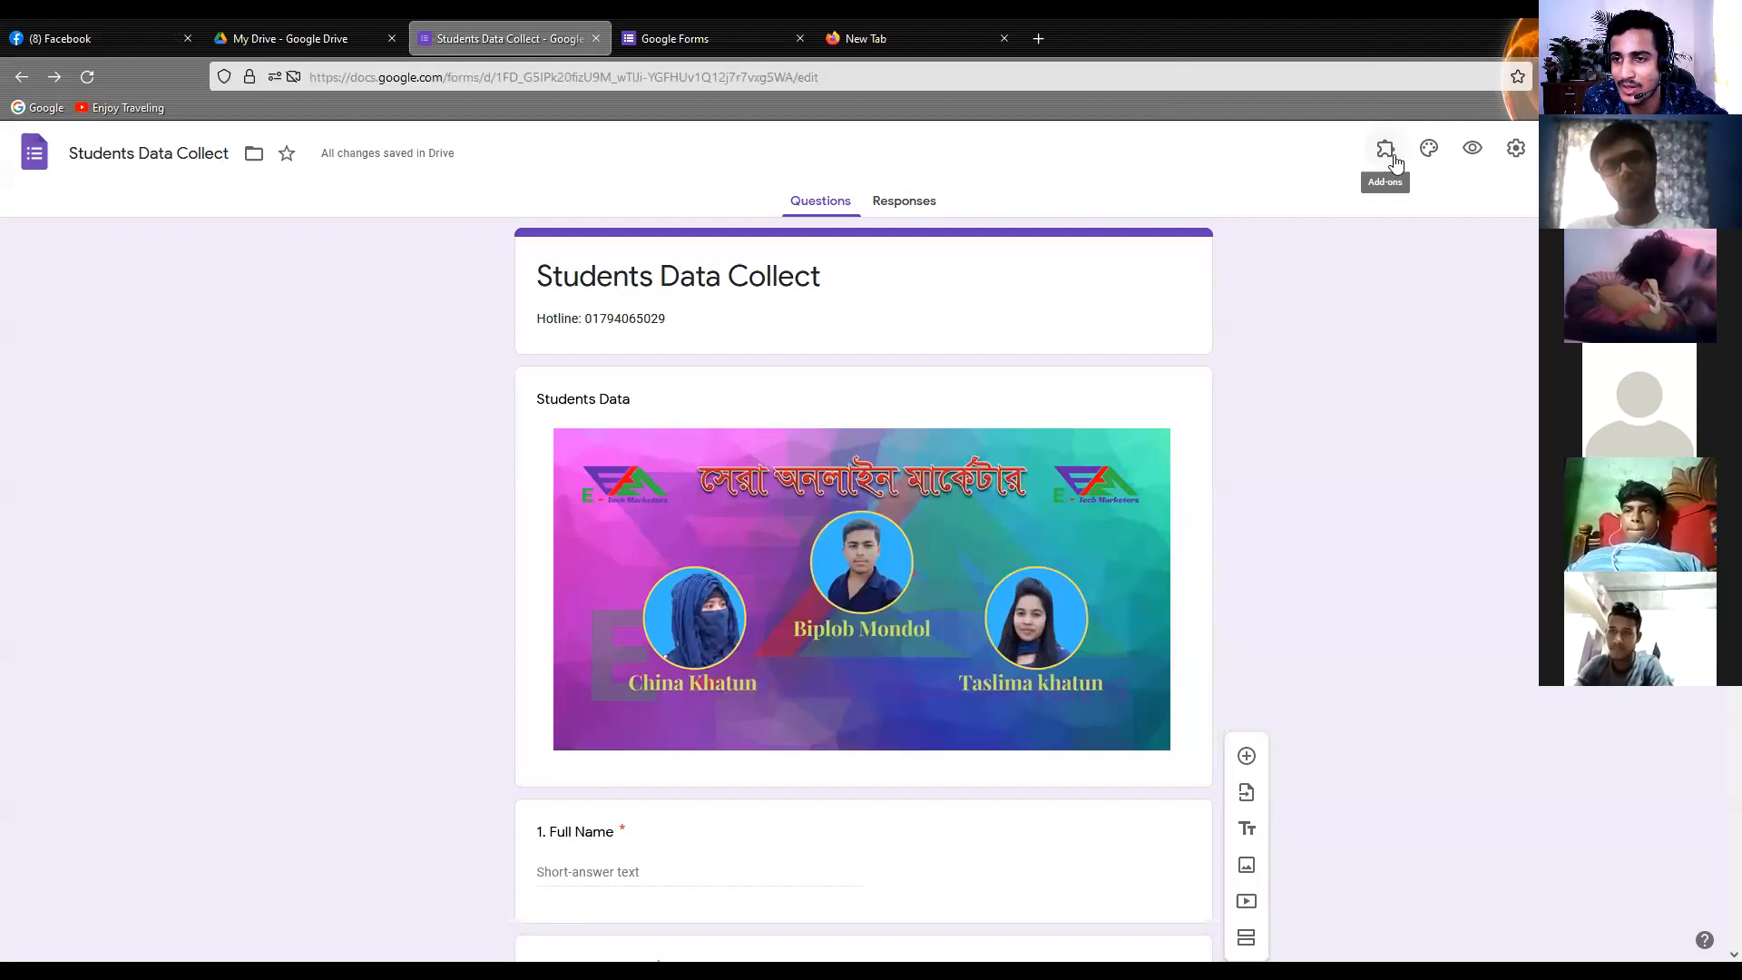
Add the purple water-droplet picture from the Work and School themes as the form's header image
left_click(1429, 161)
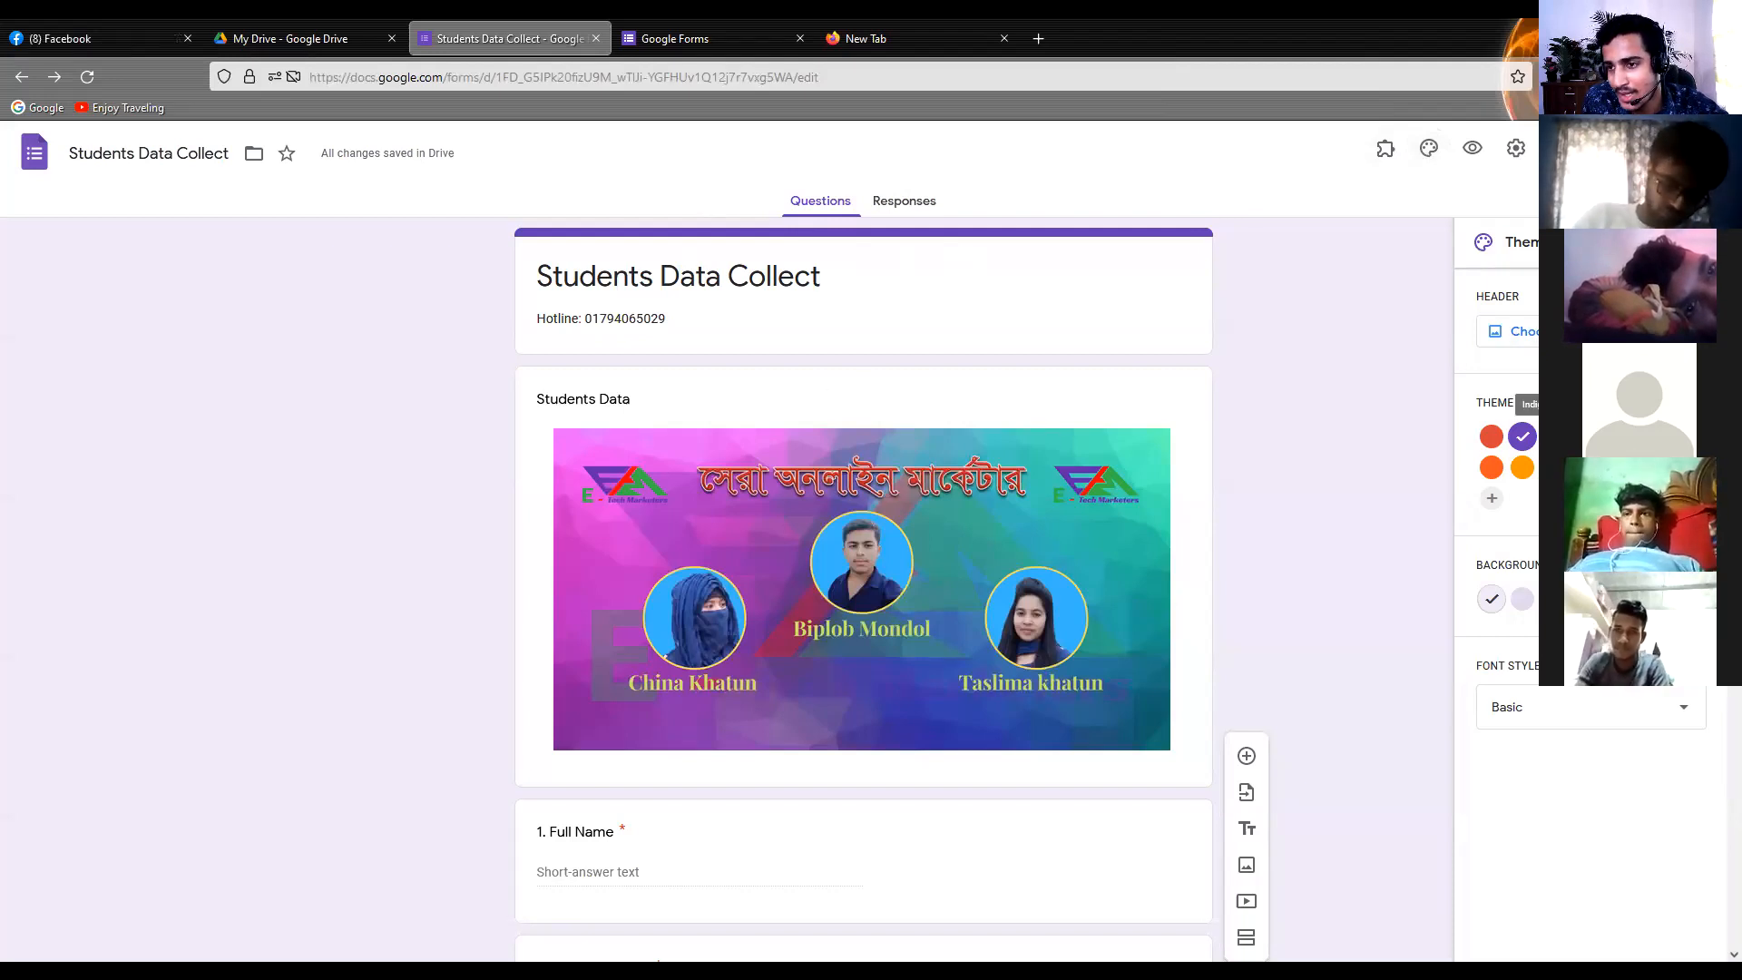
left_click(1508, 331)
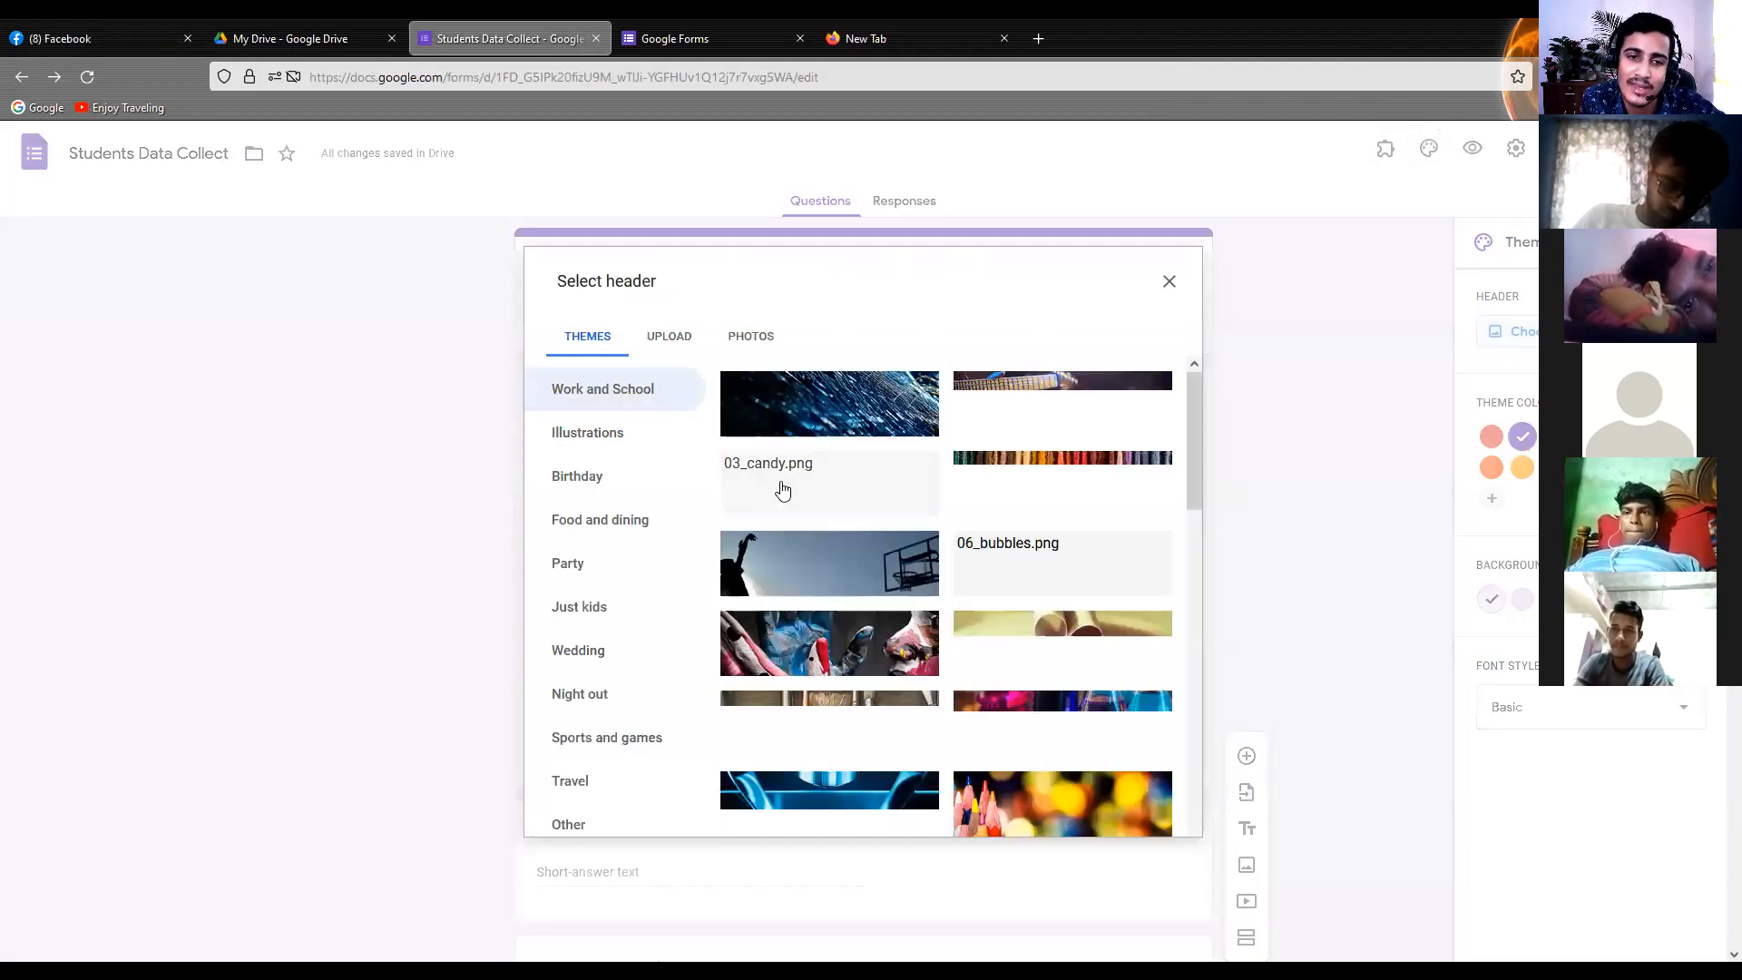
left_click(665, 339)
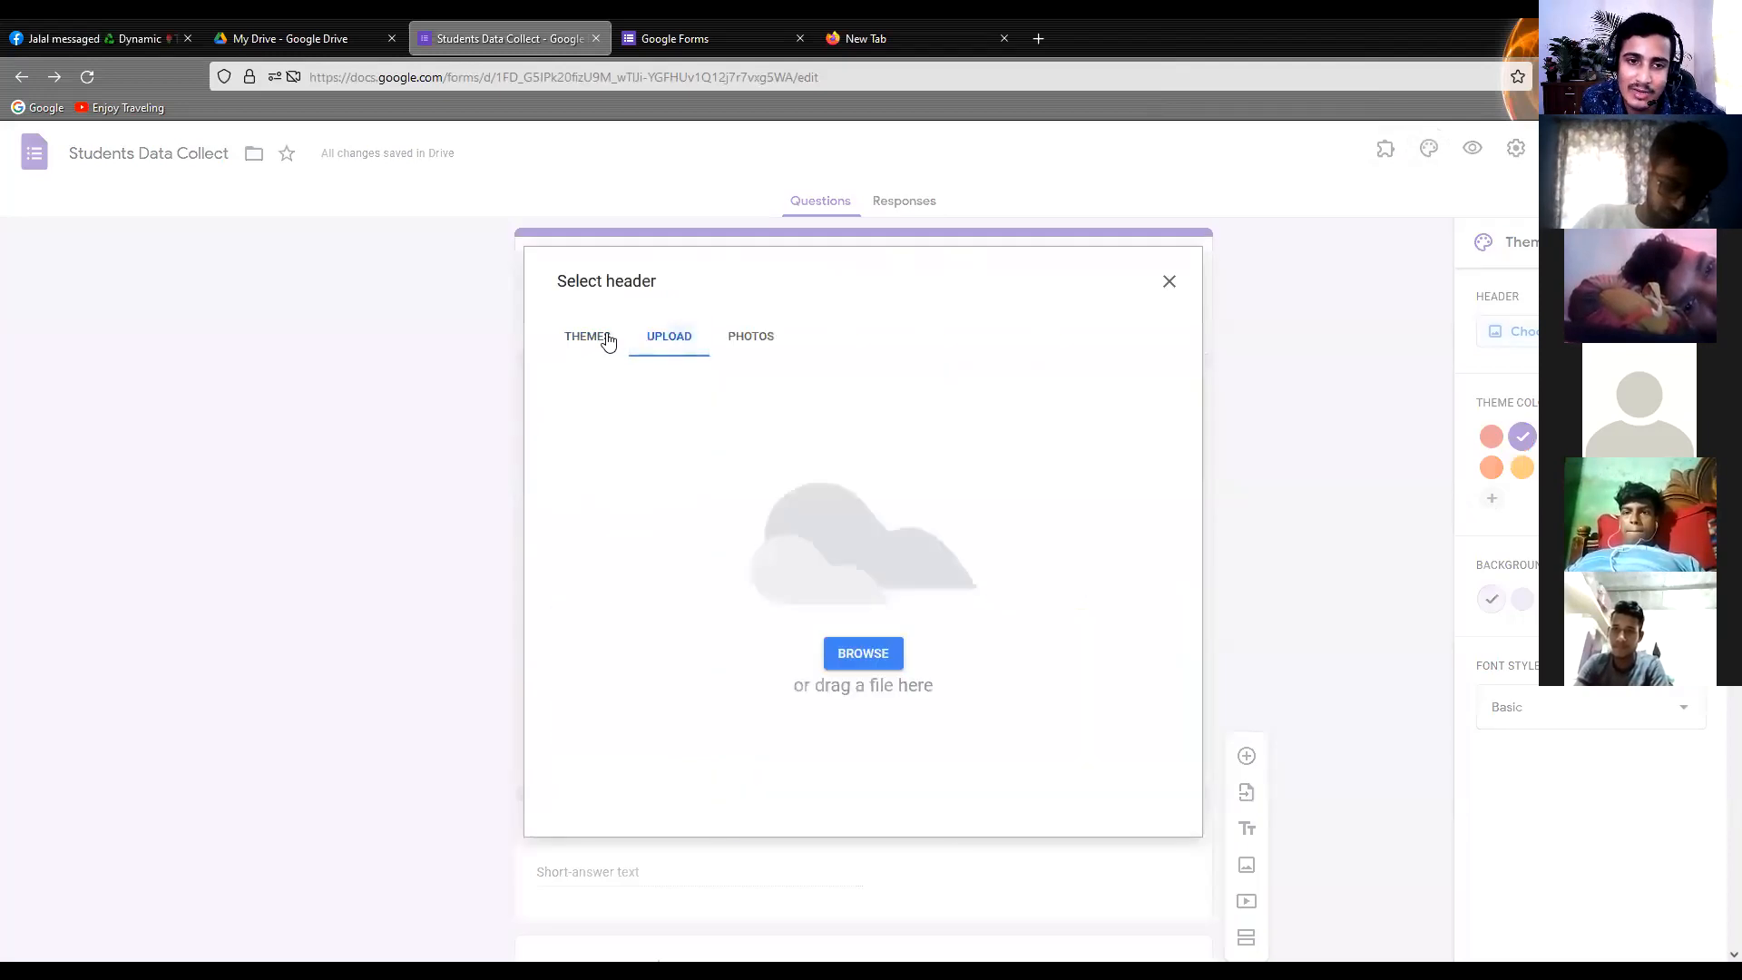
left_click(601, 338)
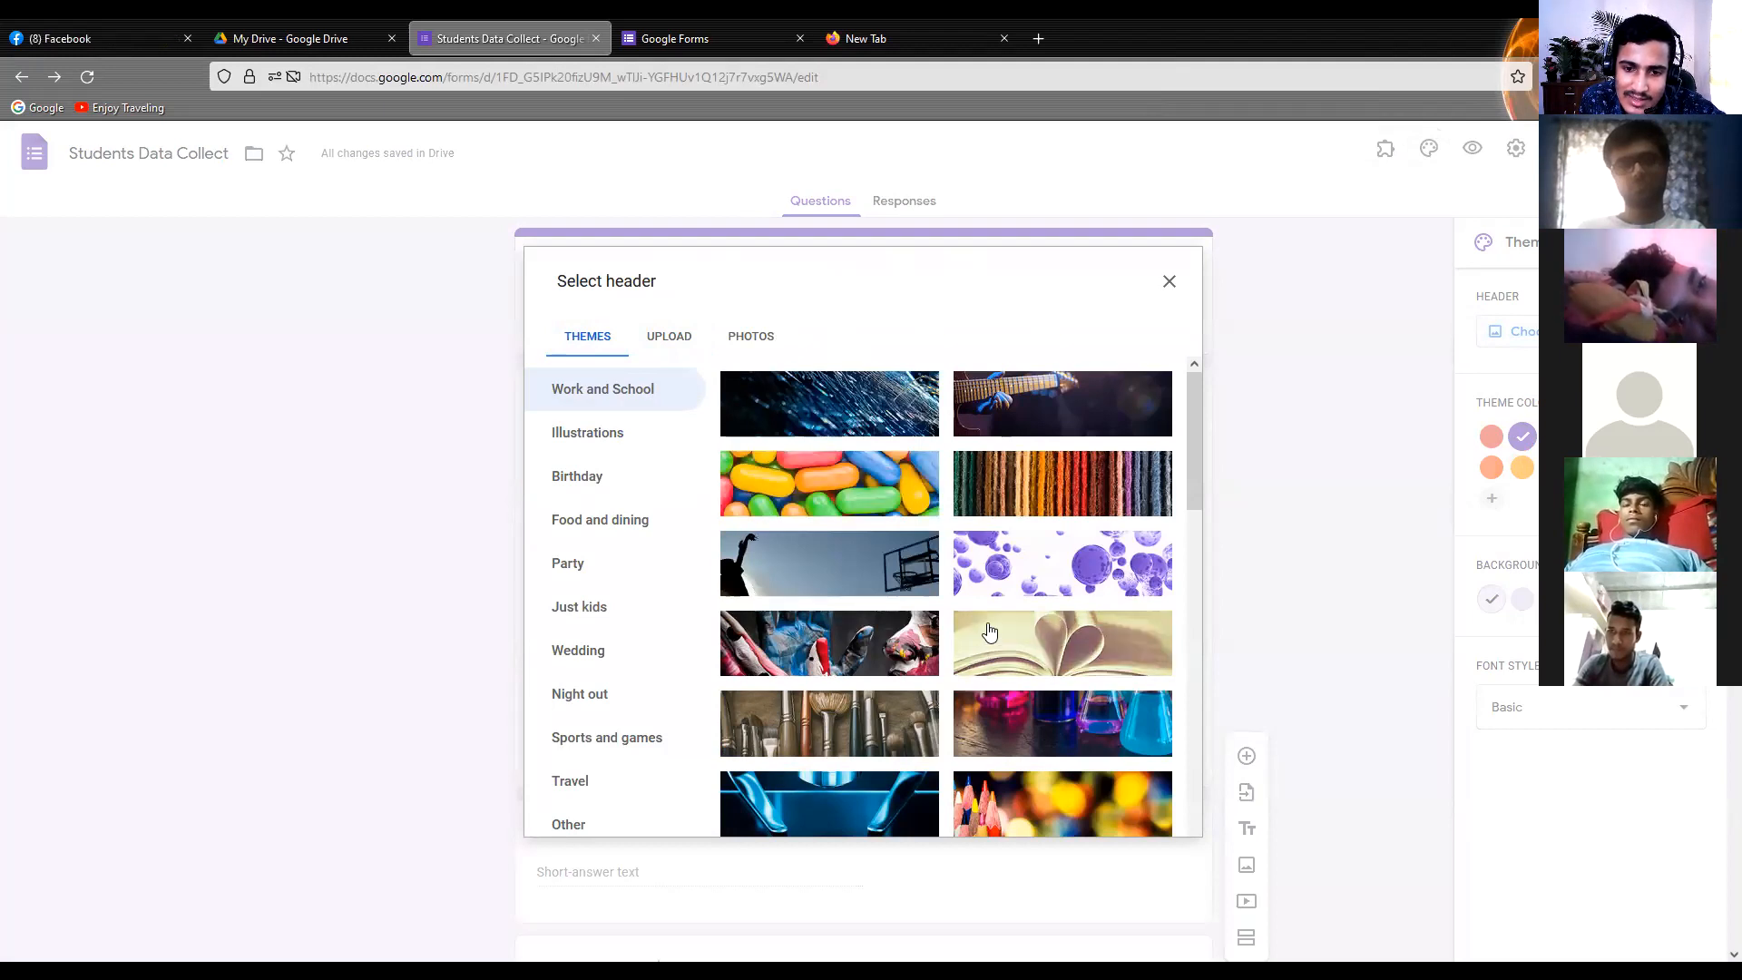
scroll(988, 632, "down", 3)
scroll(854, 490, "down", 1)
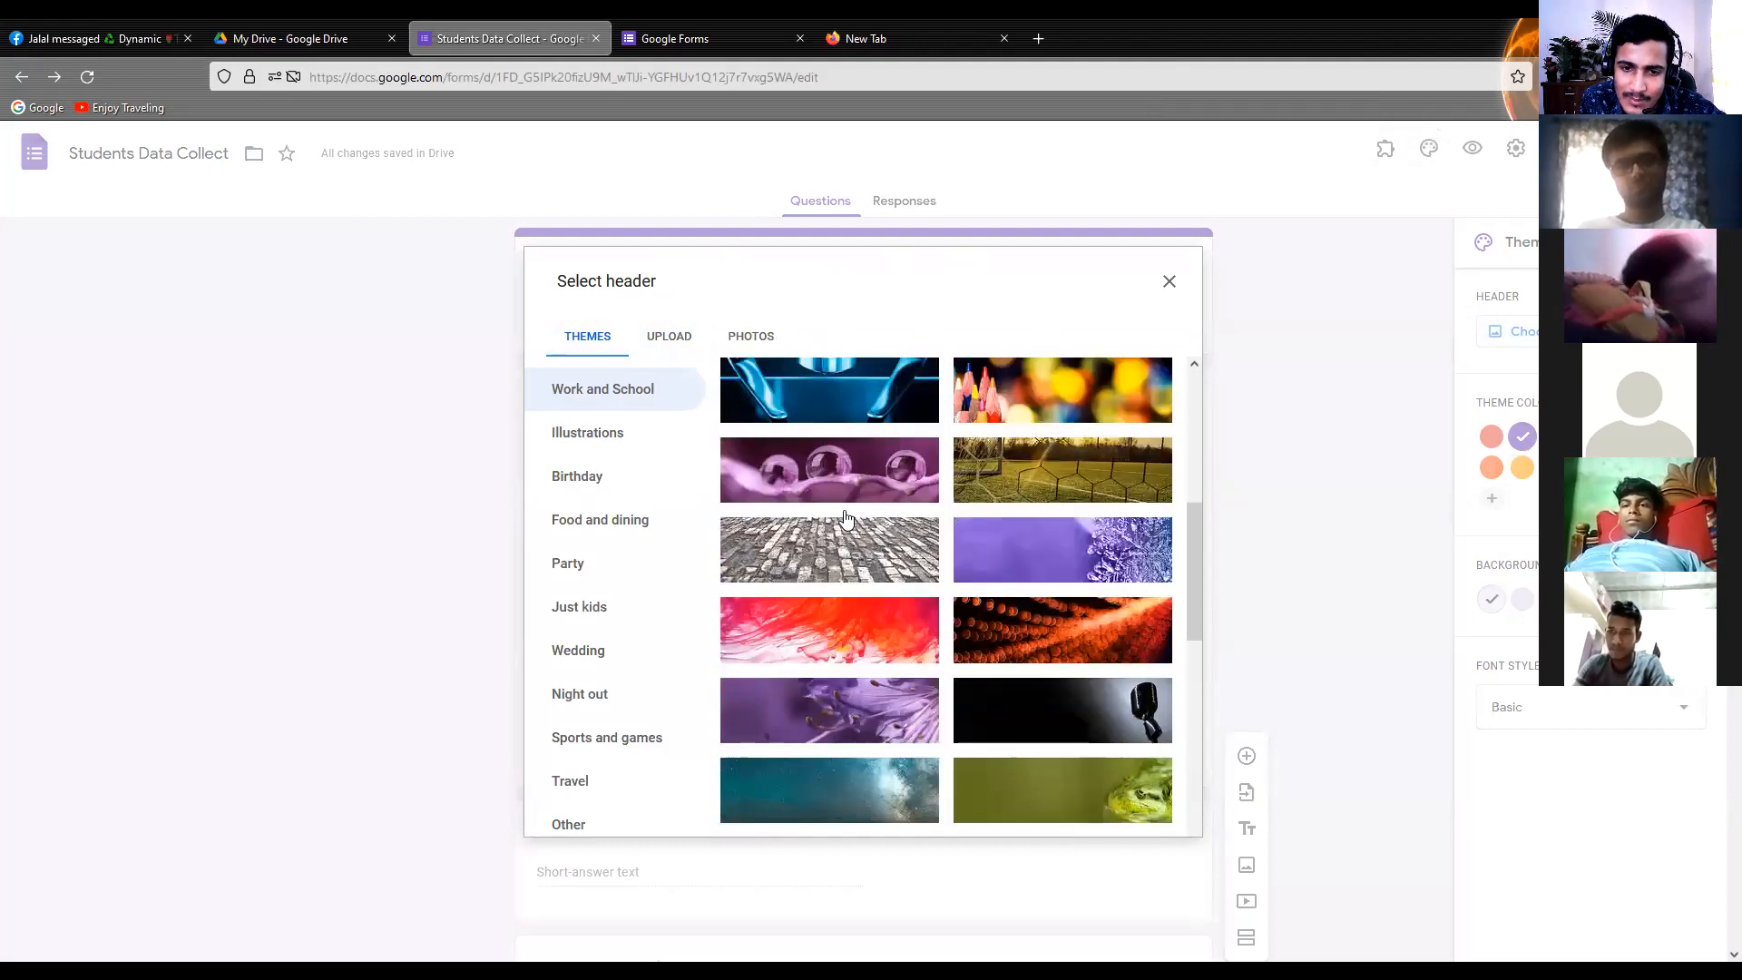
left_click(855, 474)
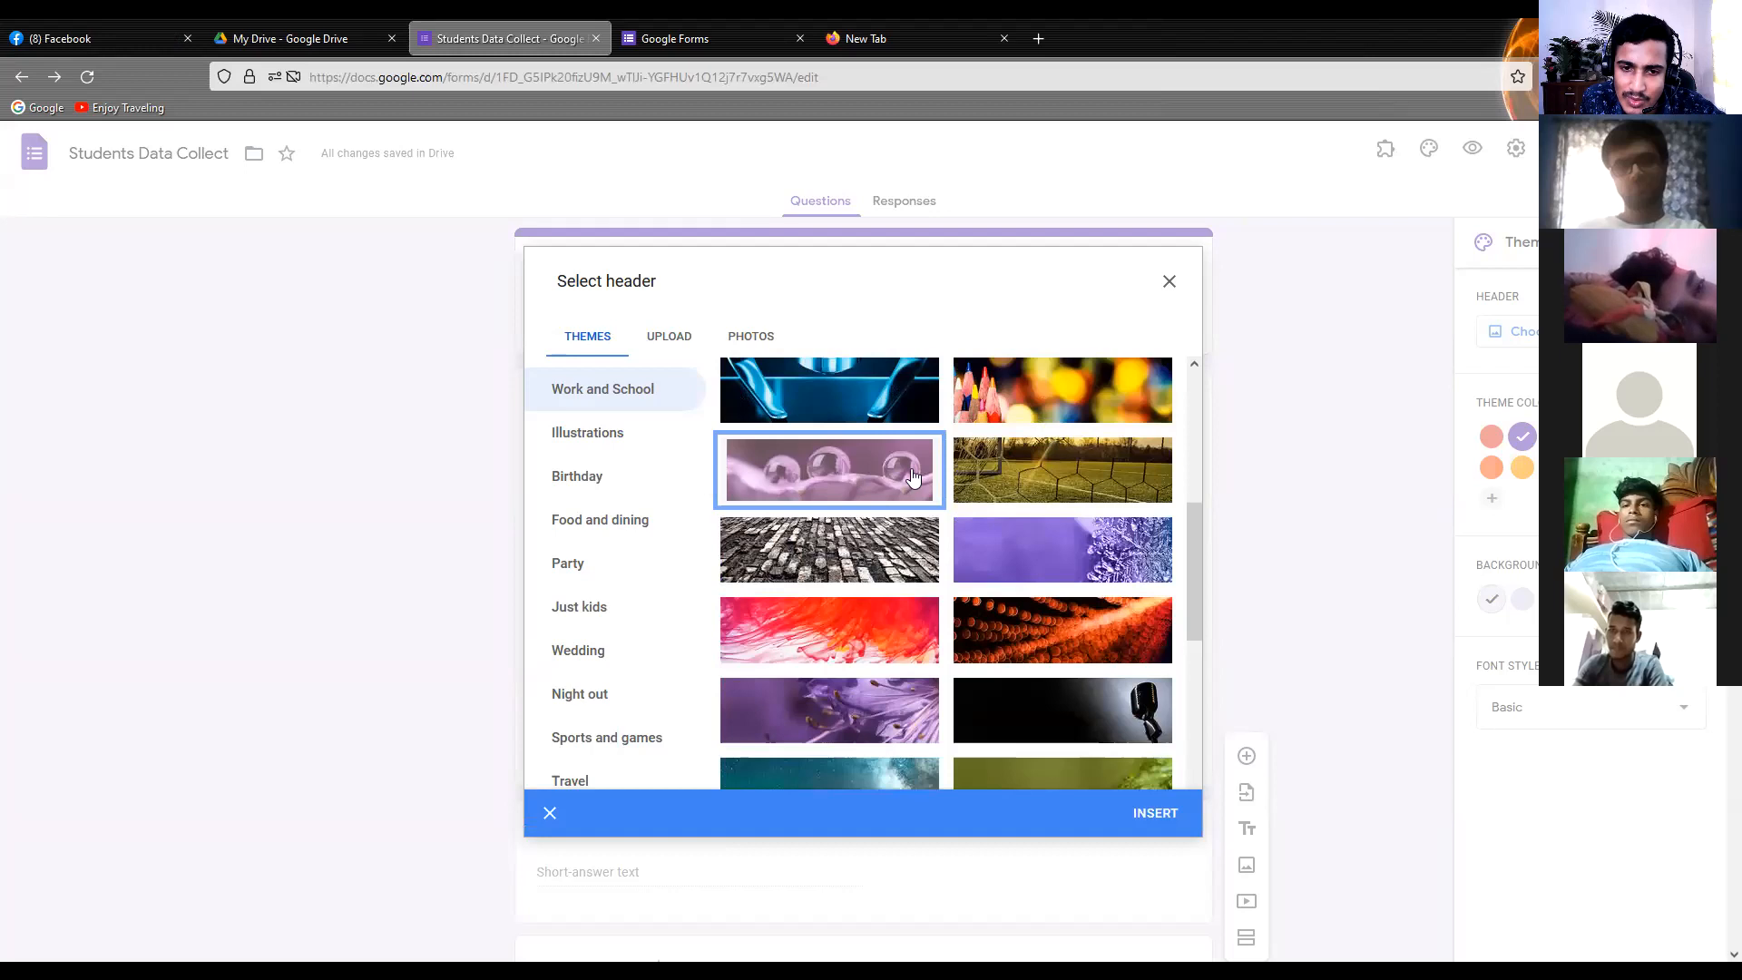
left_click(1158, 818)
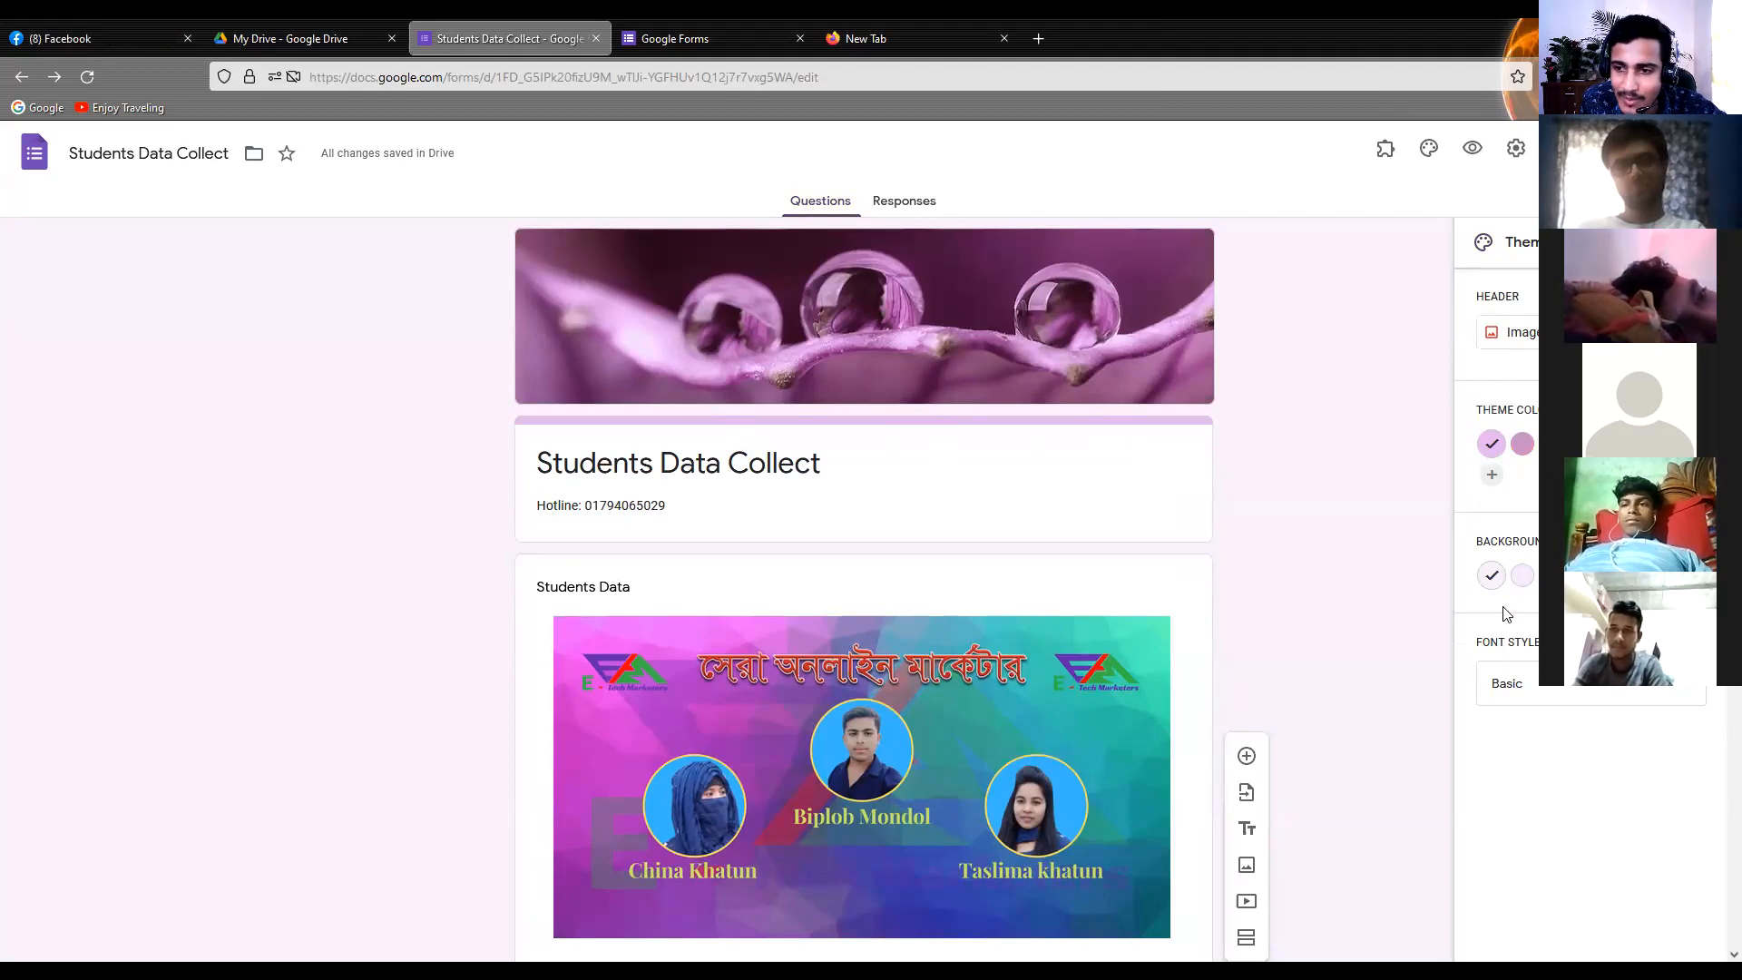
Set the form's theme color to the third swatch, a medium magenta-purple, and its background to the third, darker pink shade
left_click(1520, 447)
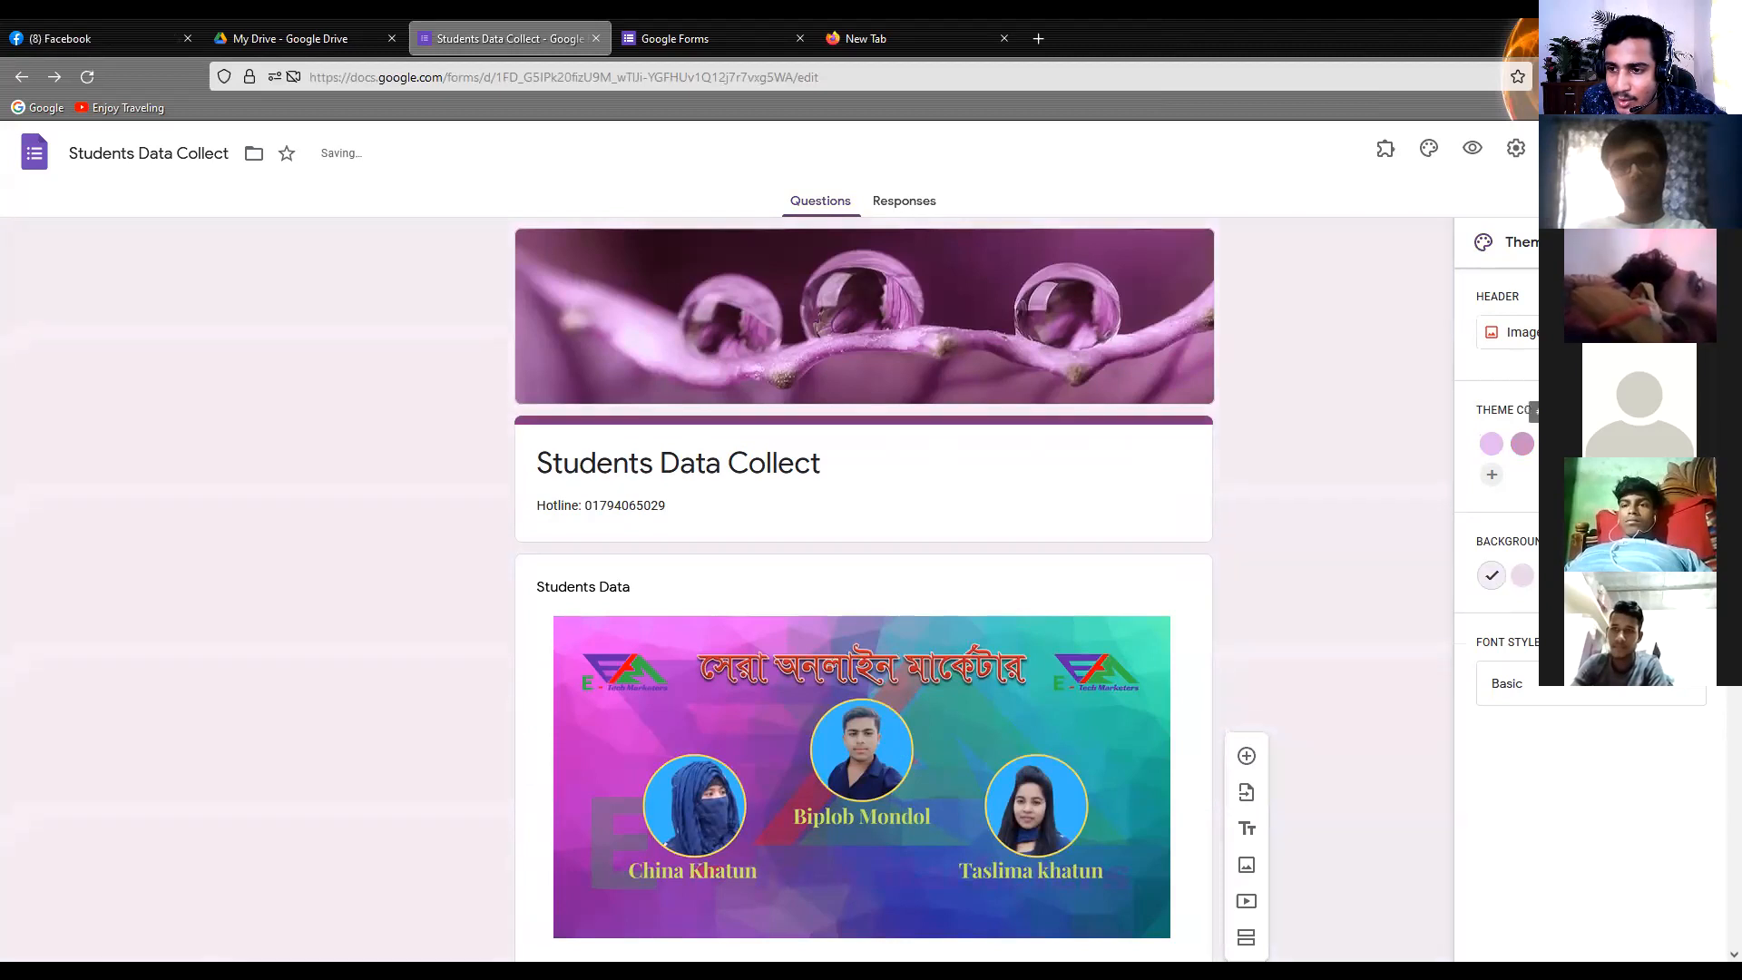
left_click(1491, 443)
left_click(1553, 443)
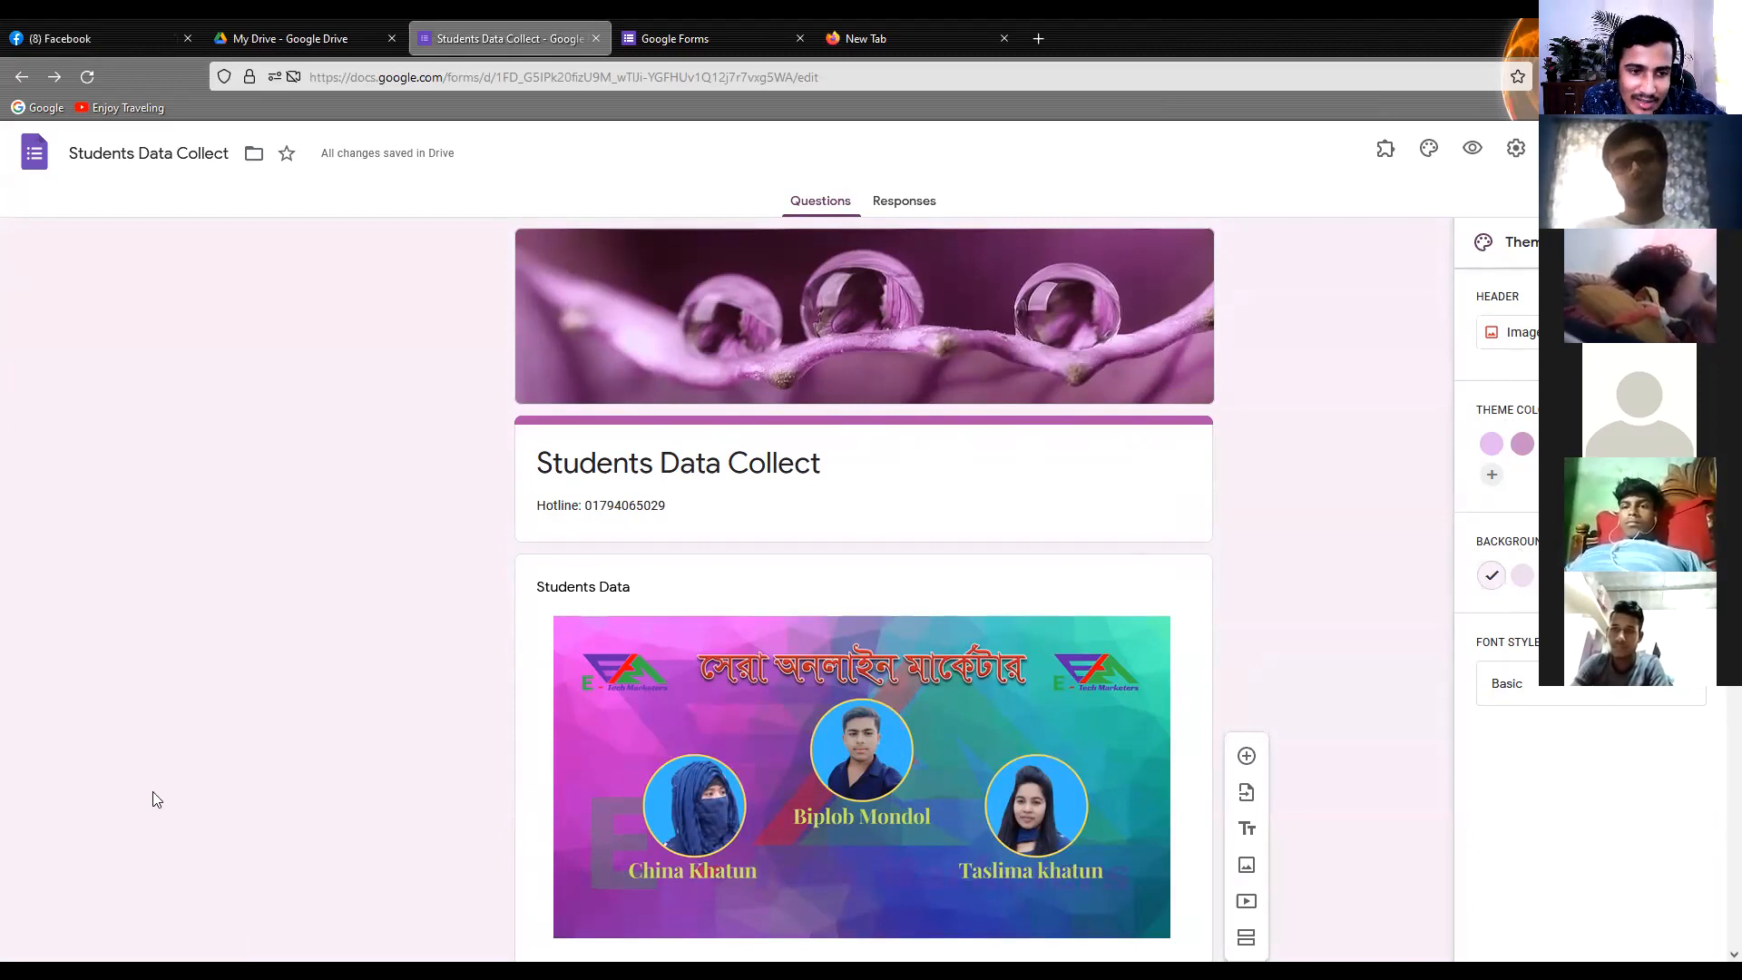
left_click(1554, 575)
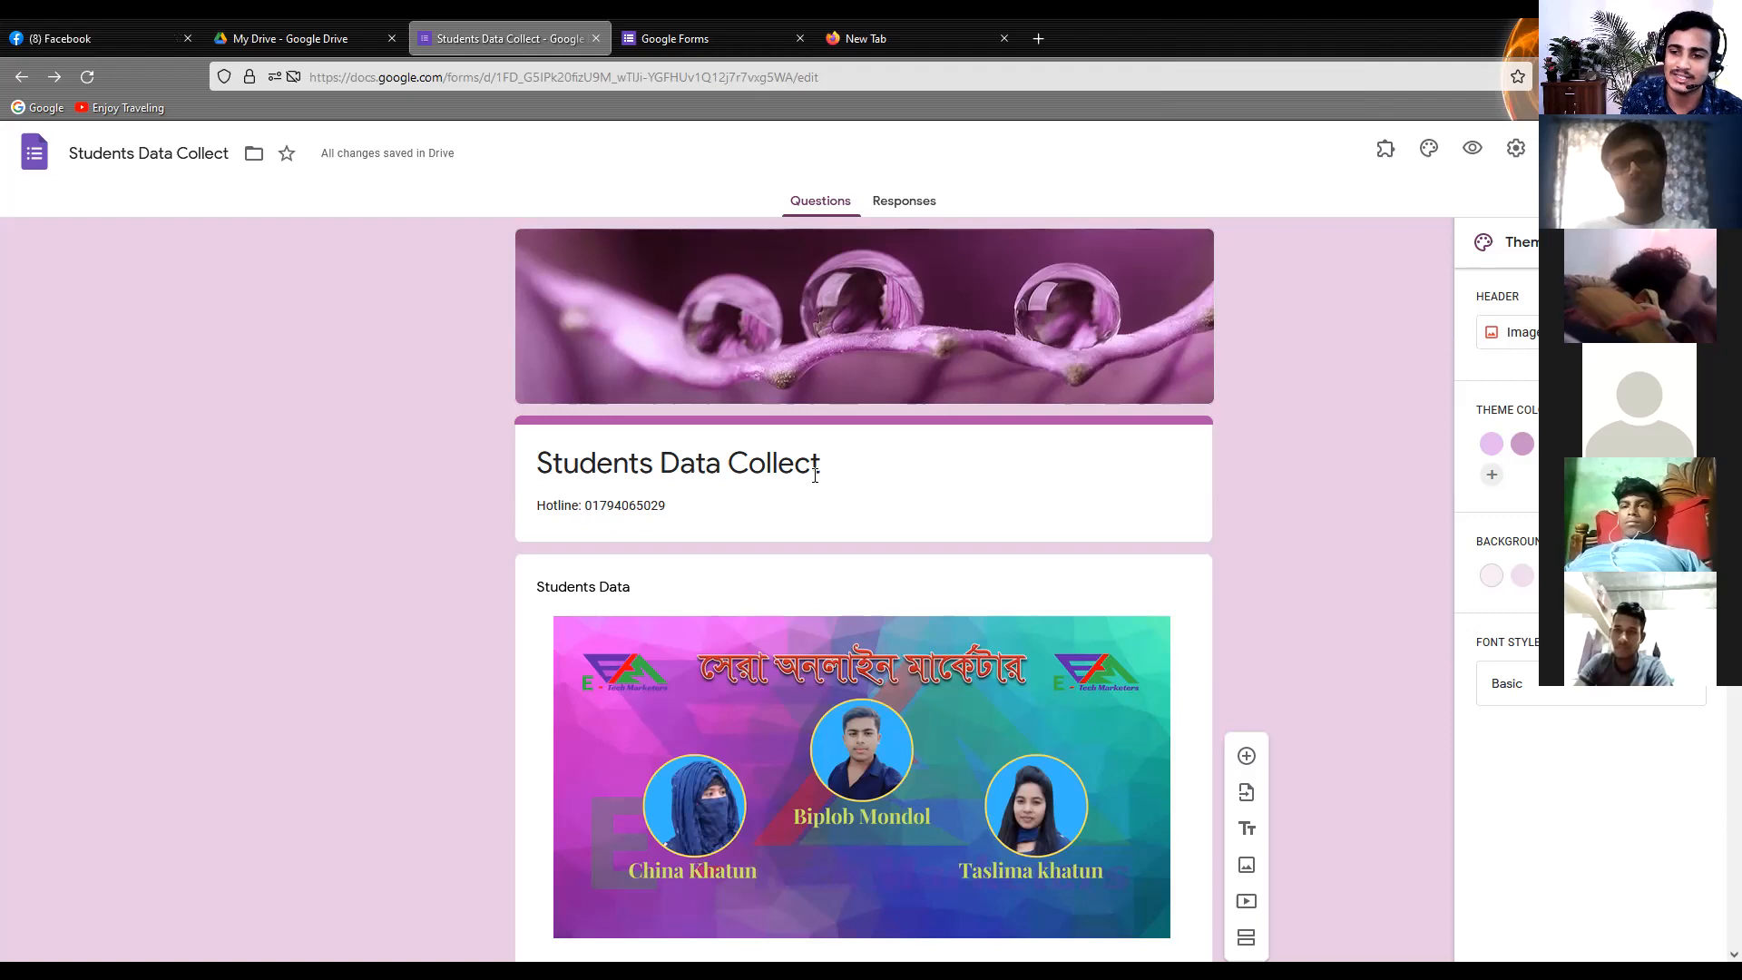
Try the Playful font style on the form, restore the Basic style and close the theme options
left_click(1533, 688)
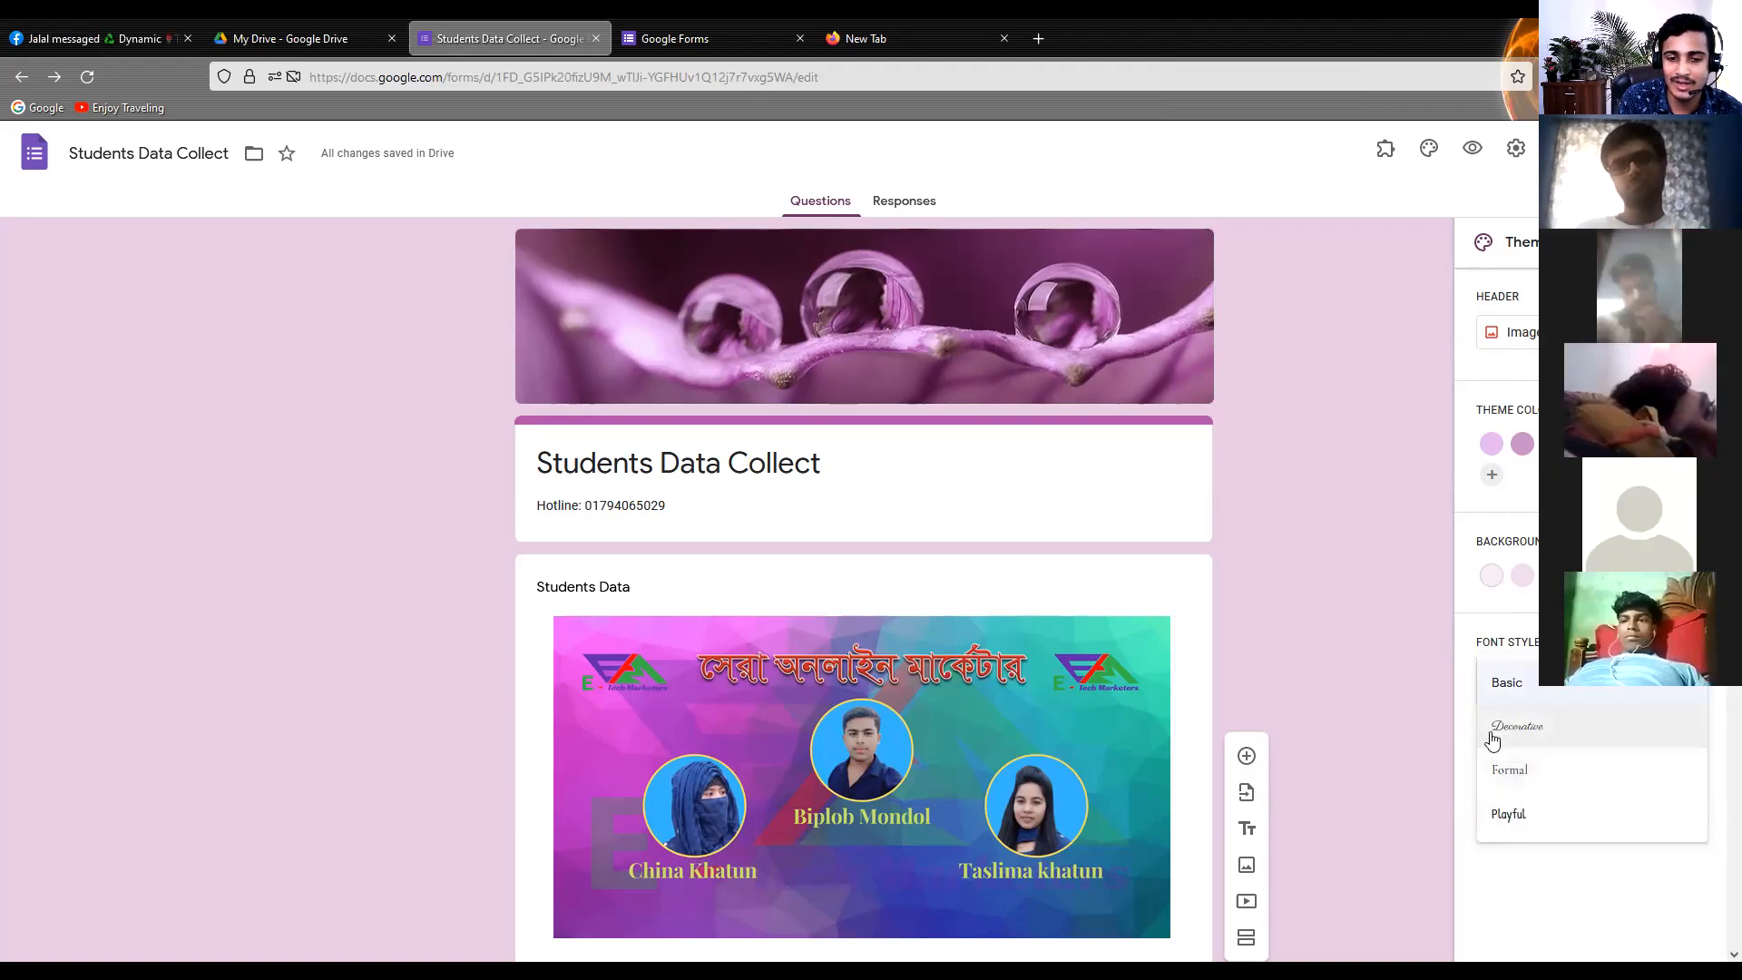
left_click(1522, 694)
left_click(1527, 687)
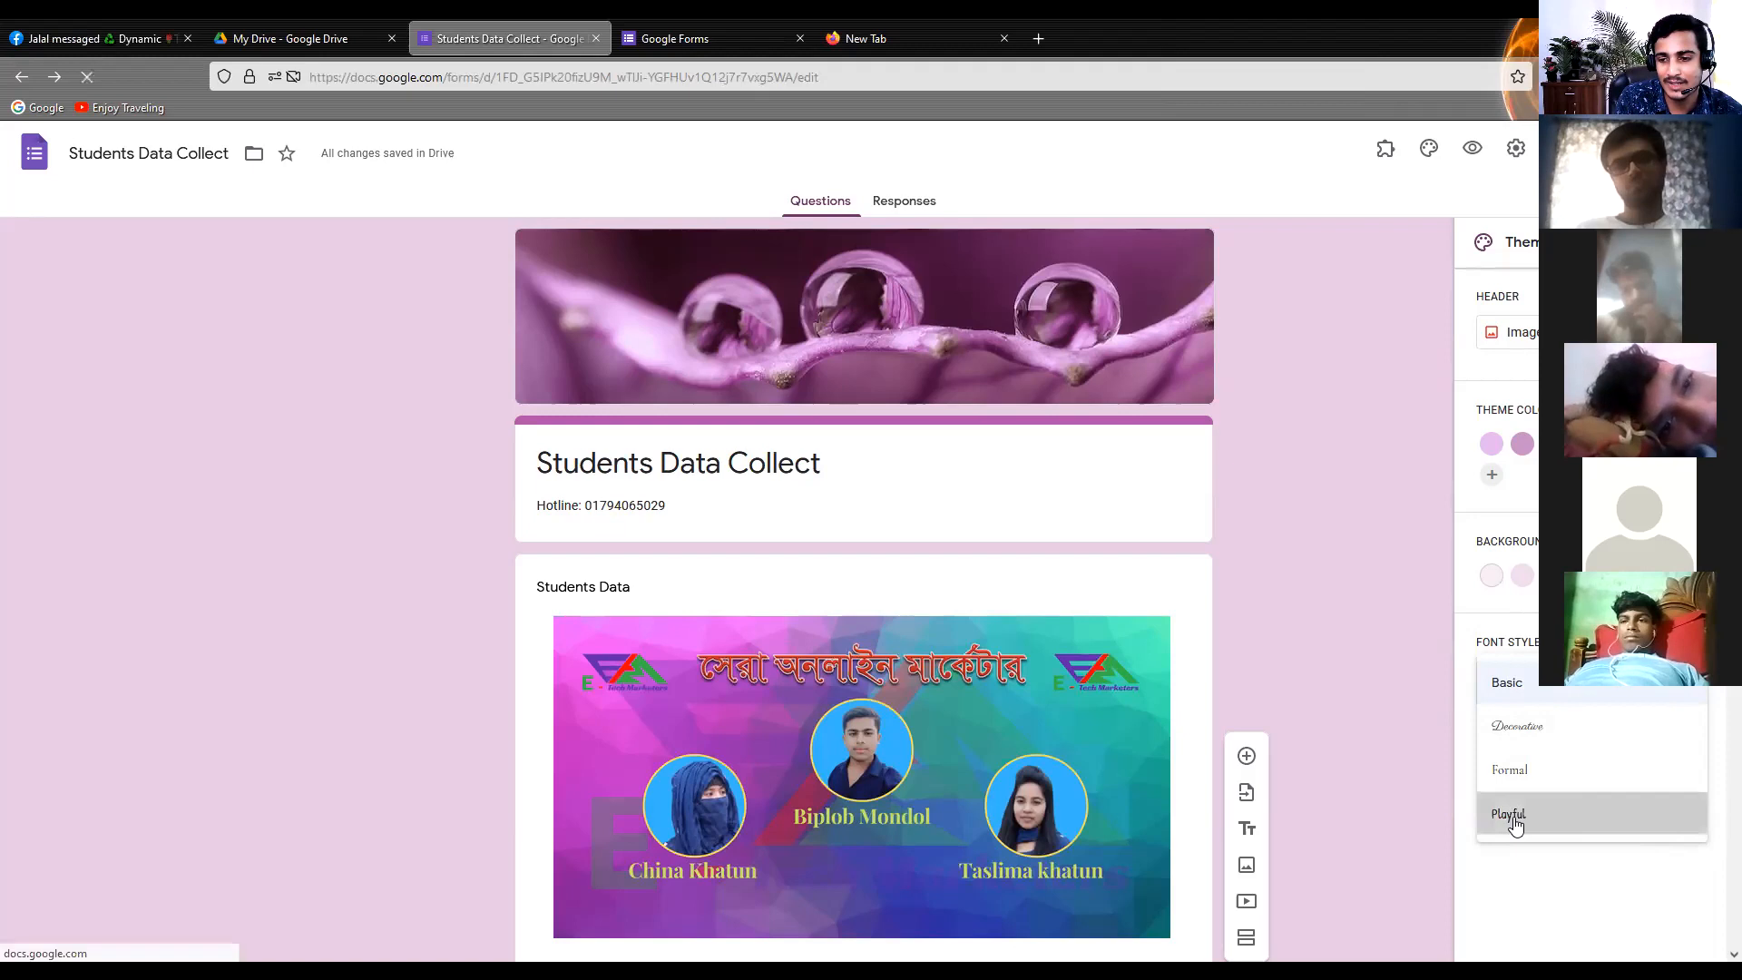
left_click(1511, 816)
scroll(450, 562, "down", 2)
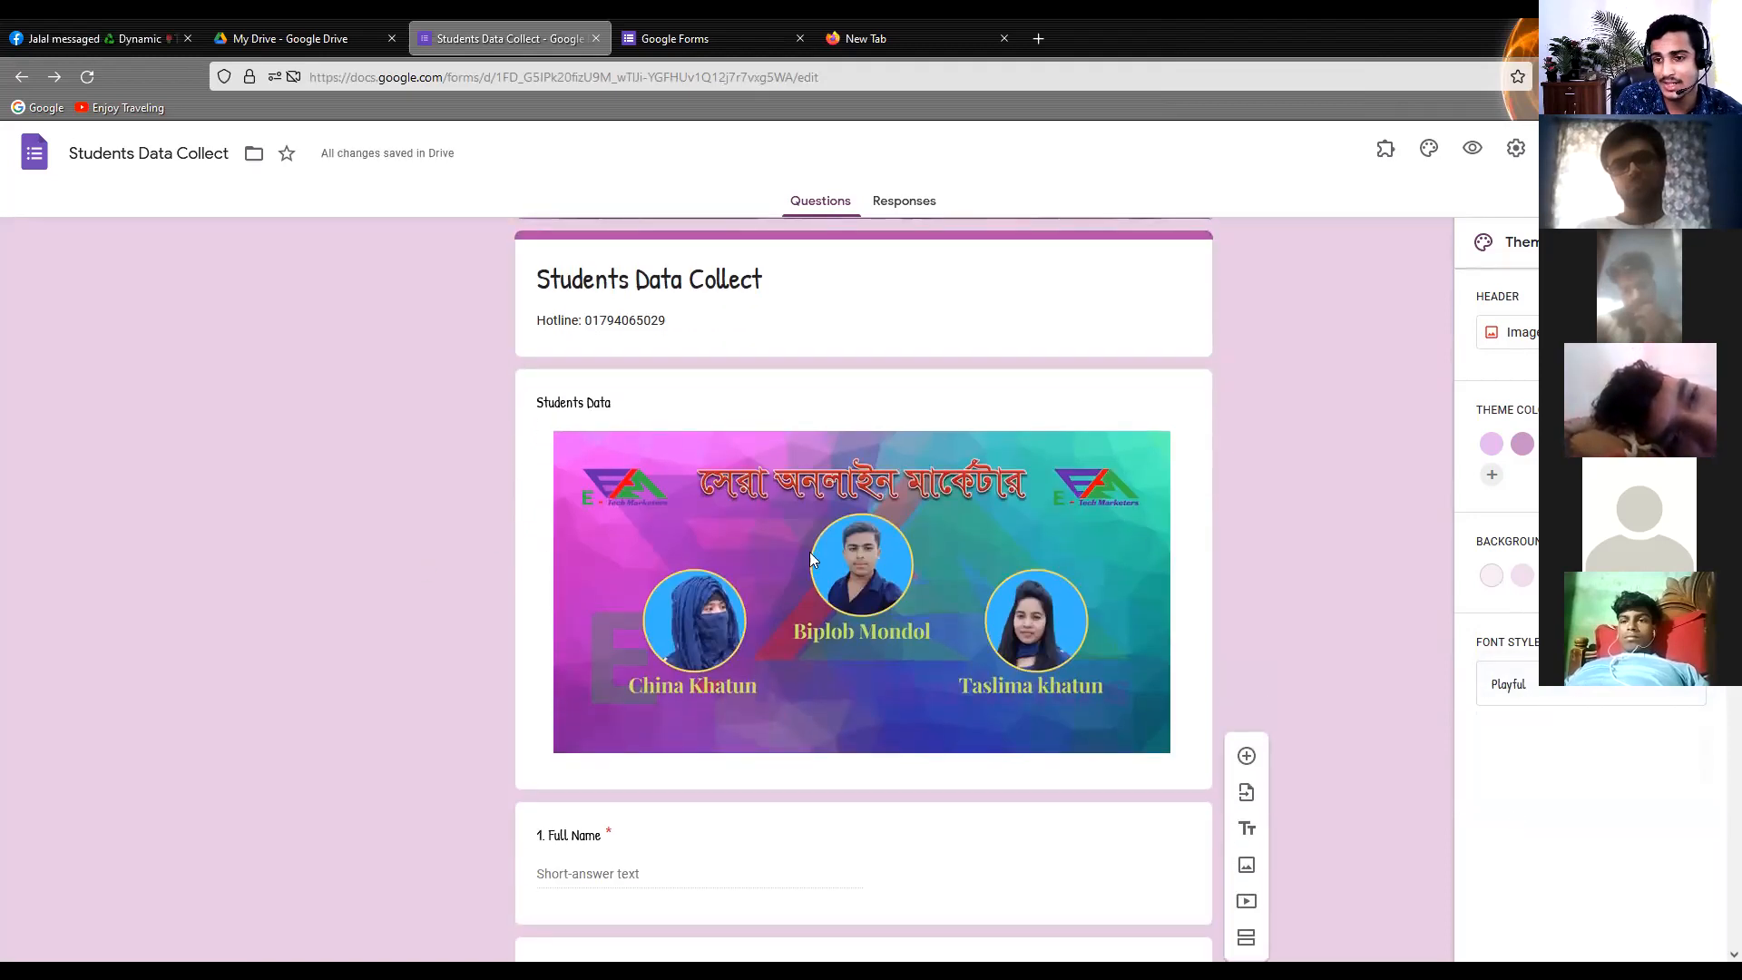
scroll(1219, 541, "up", 2)
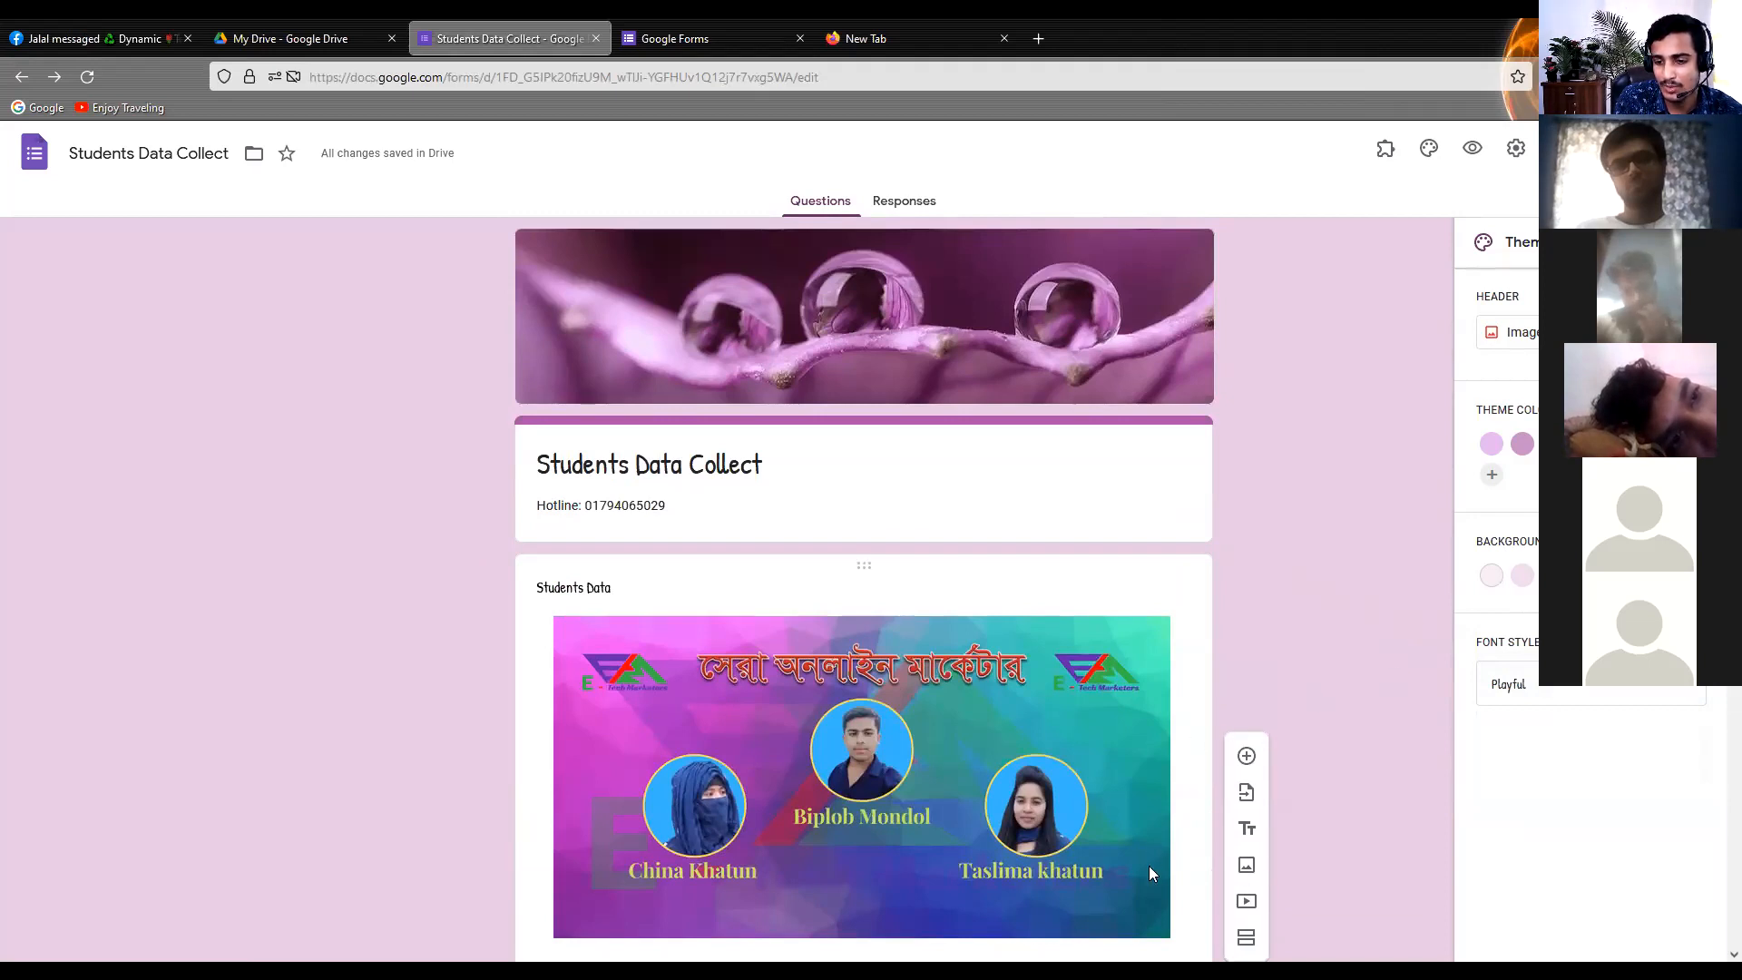
left_click(1587, 690)
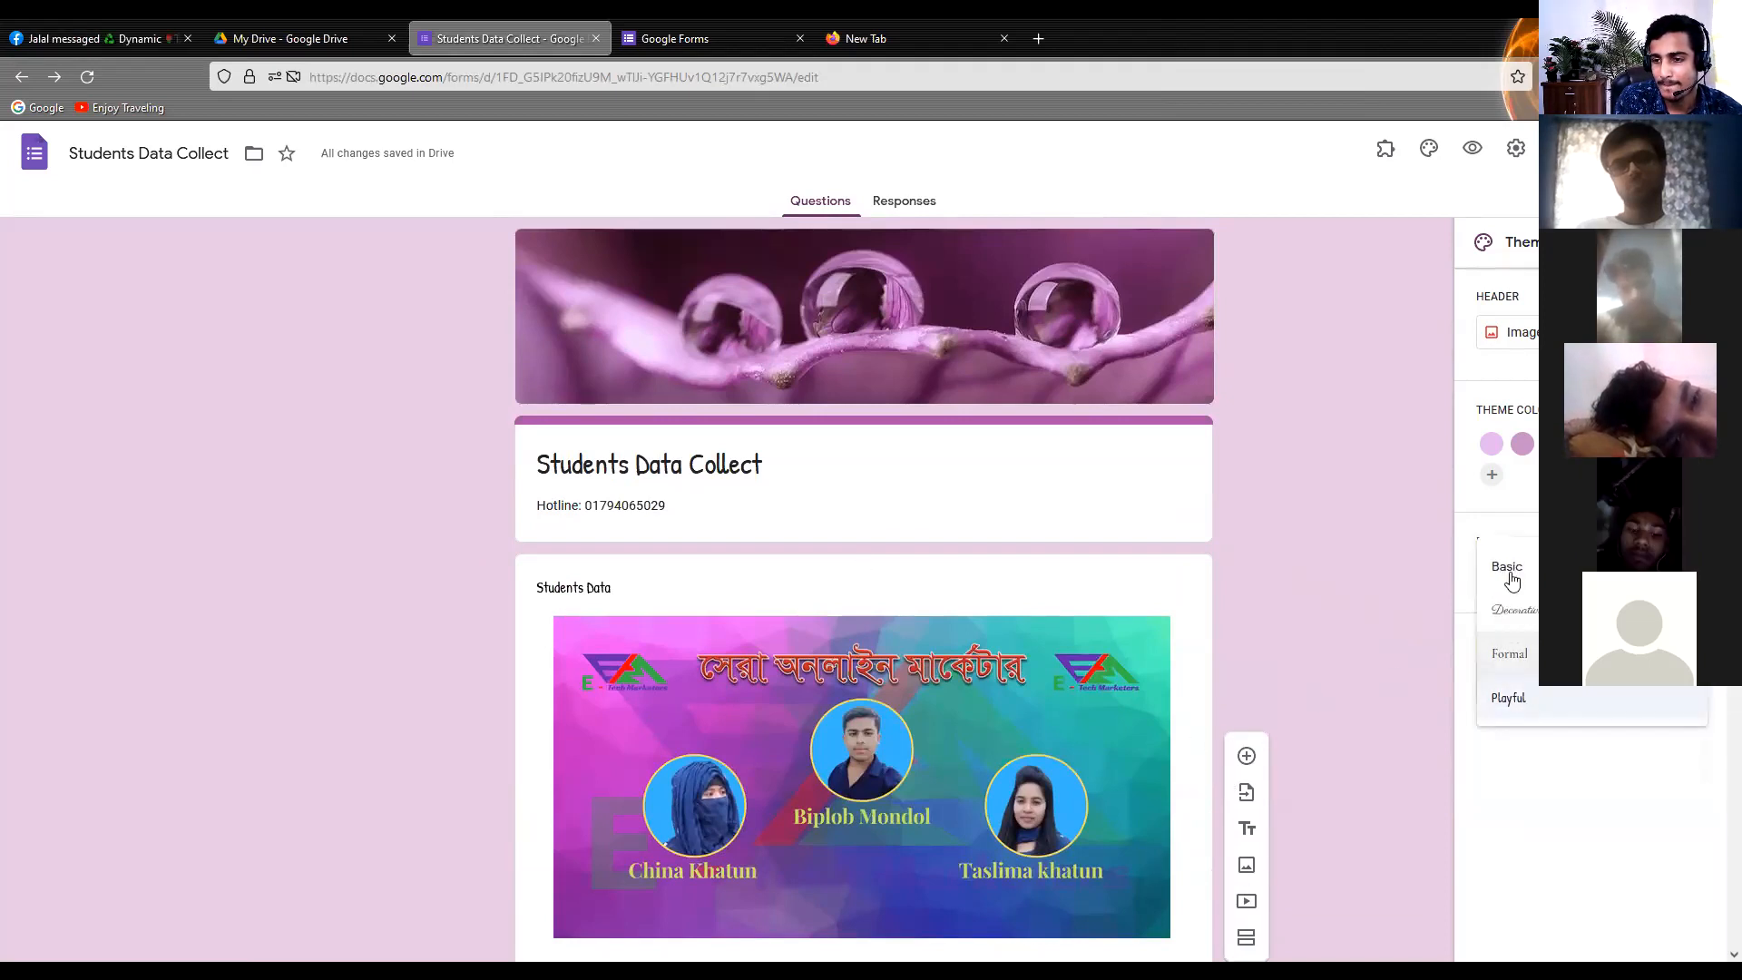
left_click(1512, 579)
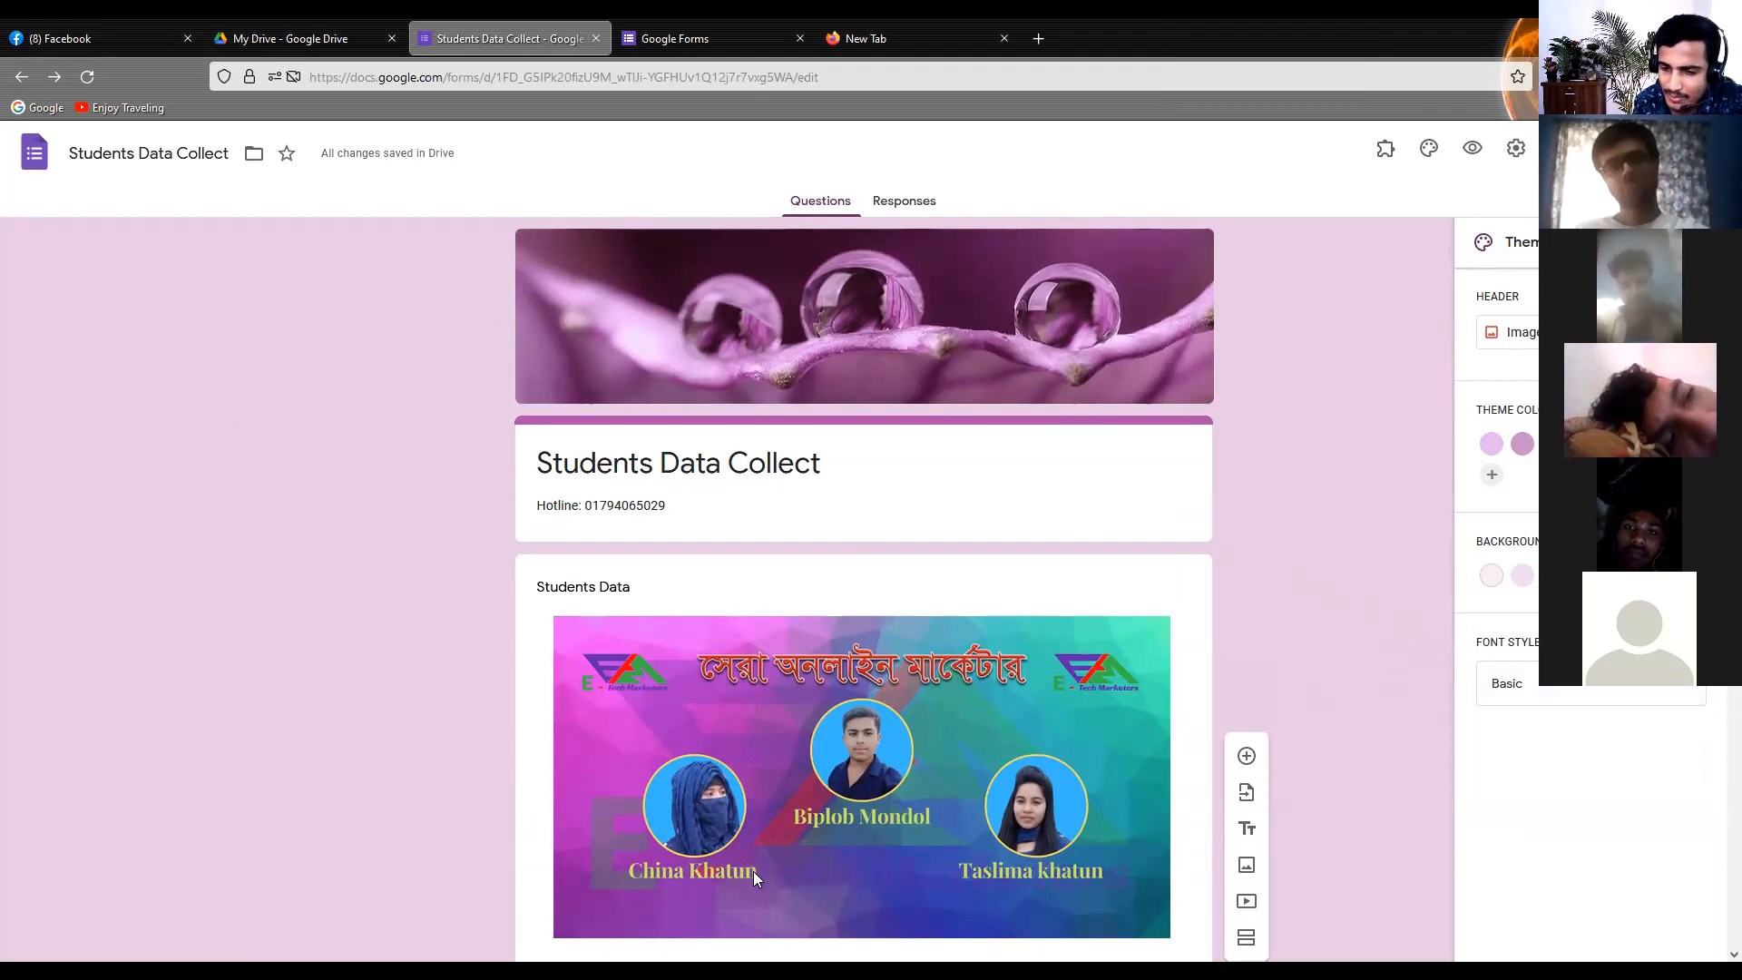
left_click(1697, 242)
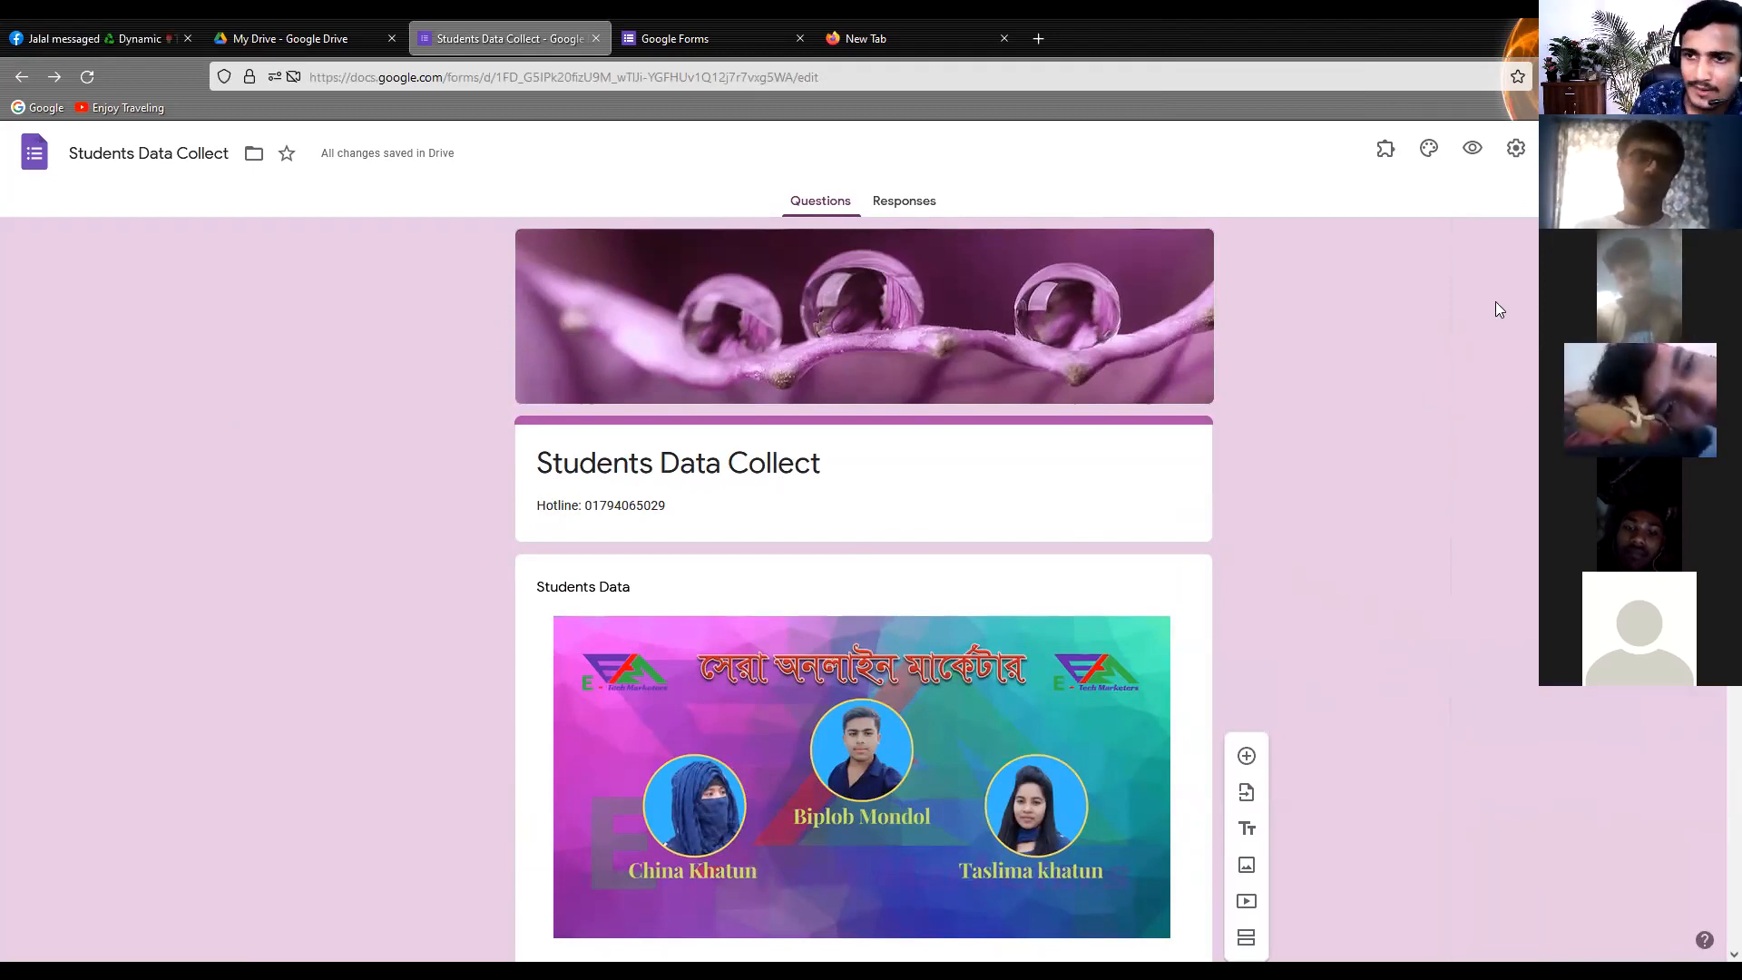
Look over the themed form from the header down to the photo question and glance at the general form settings
scroll(481, 427, "down", 4)
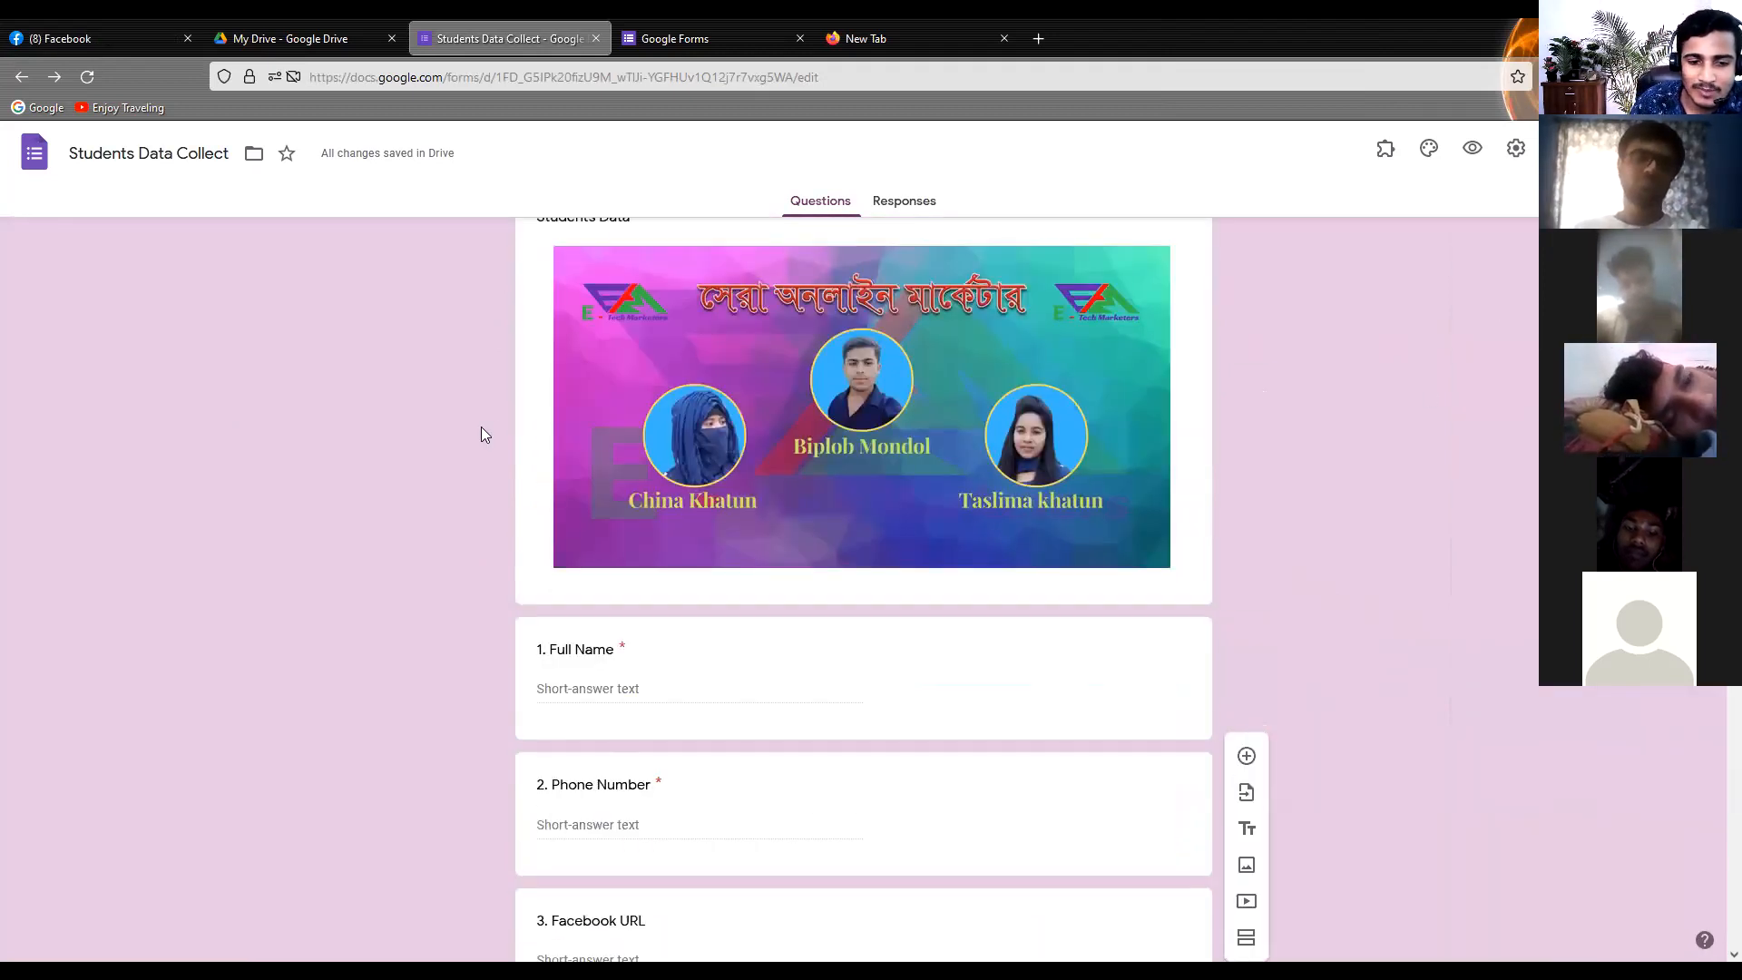
scroll(481, 428, "down", 5)
scroll(481, 437, "down", 4)
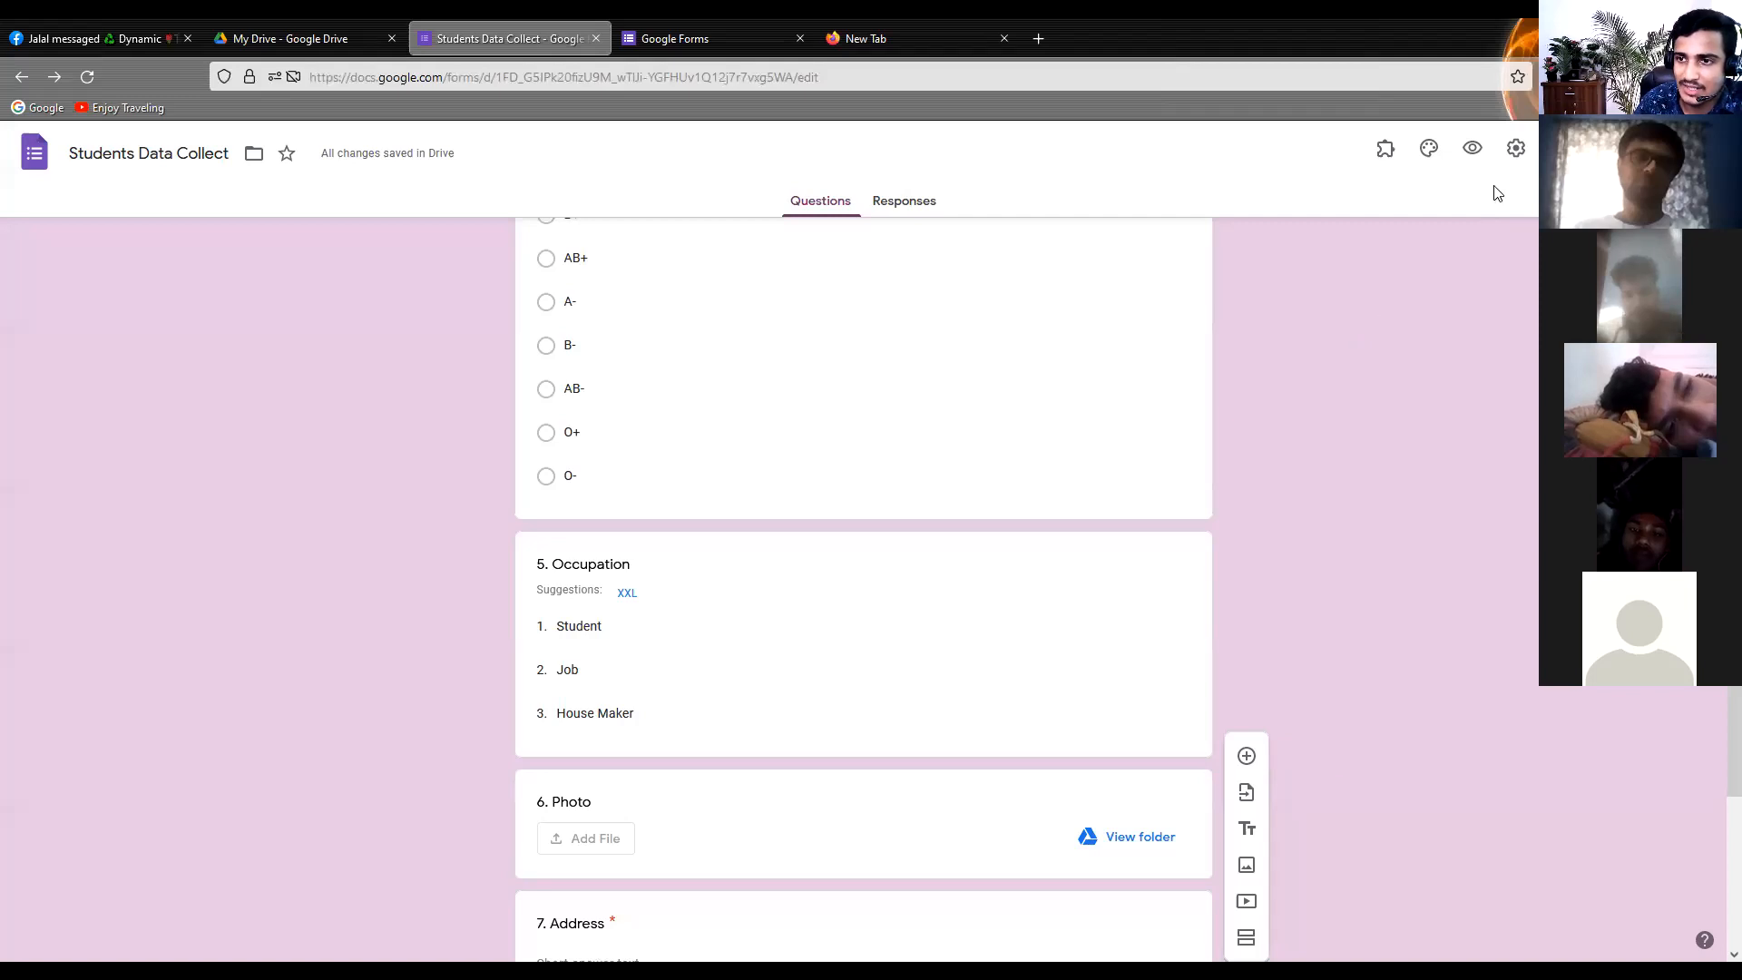
left_click(1512, 148)
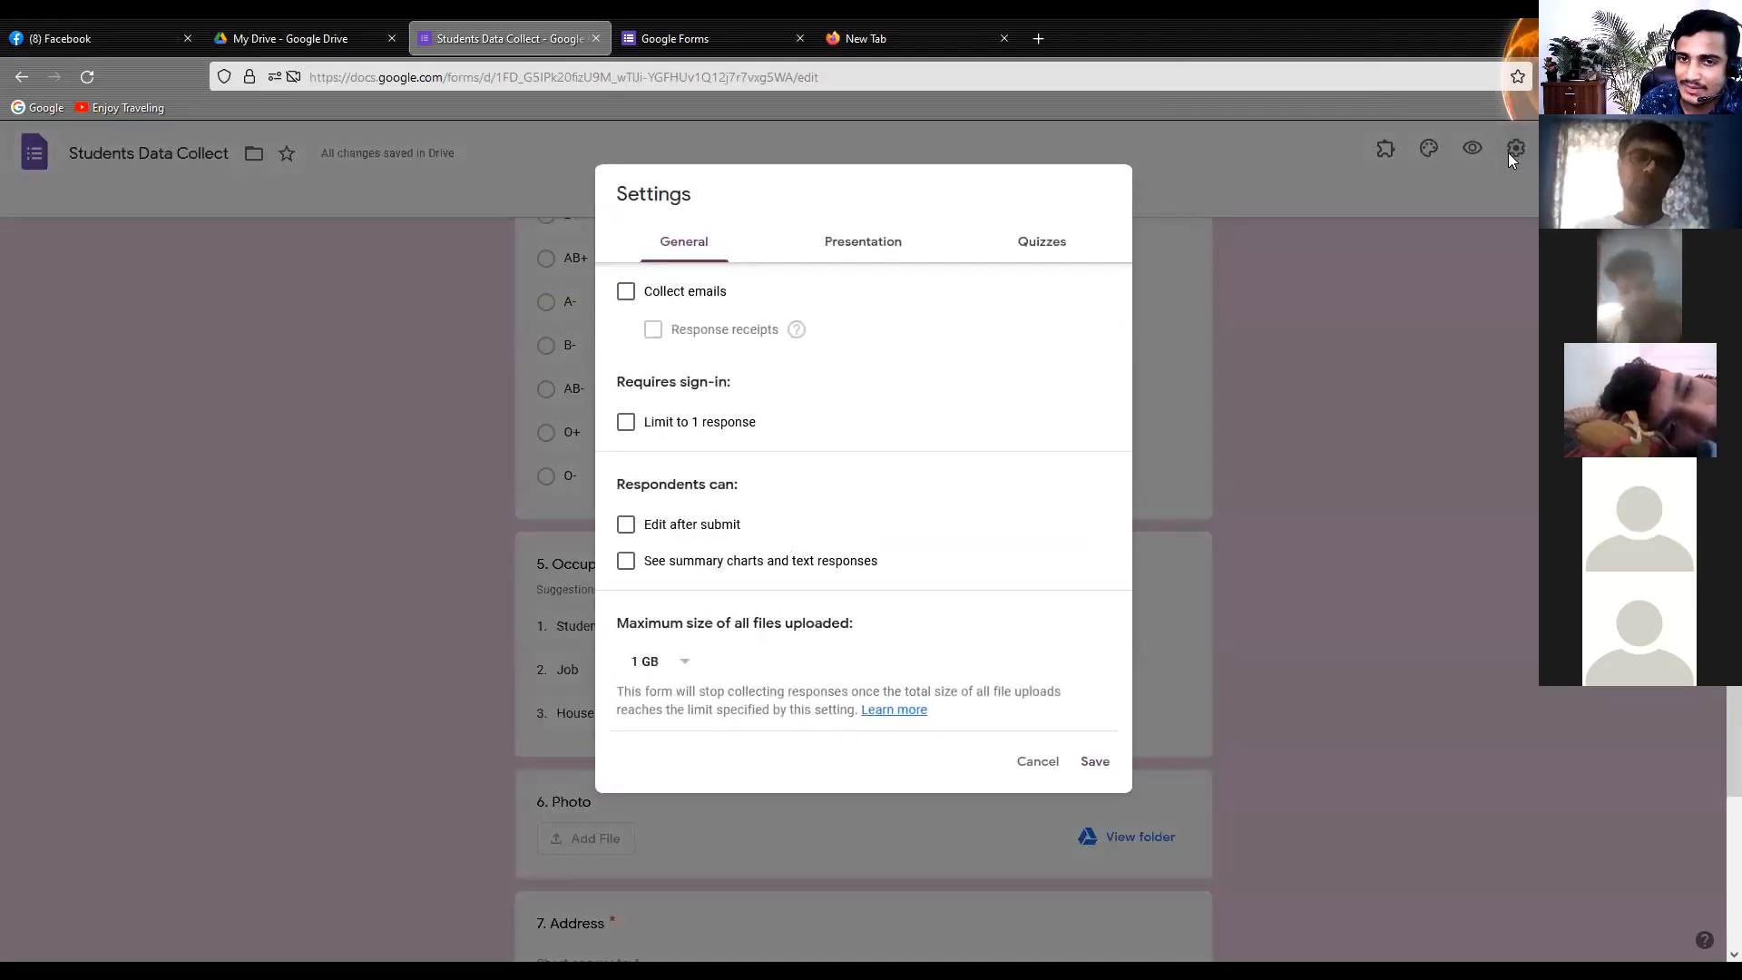
left_click(1457, 374)
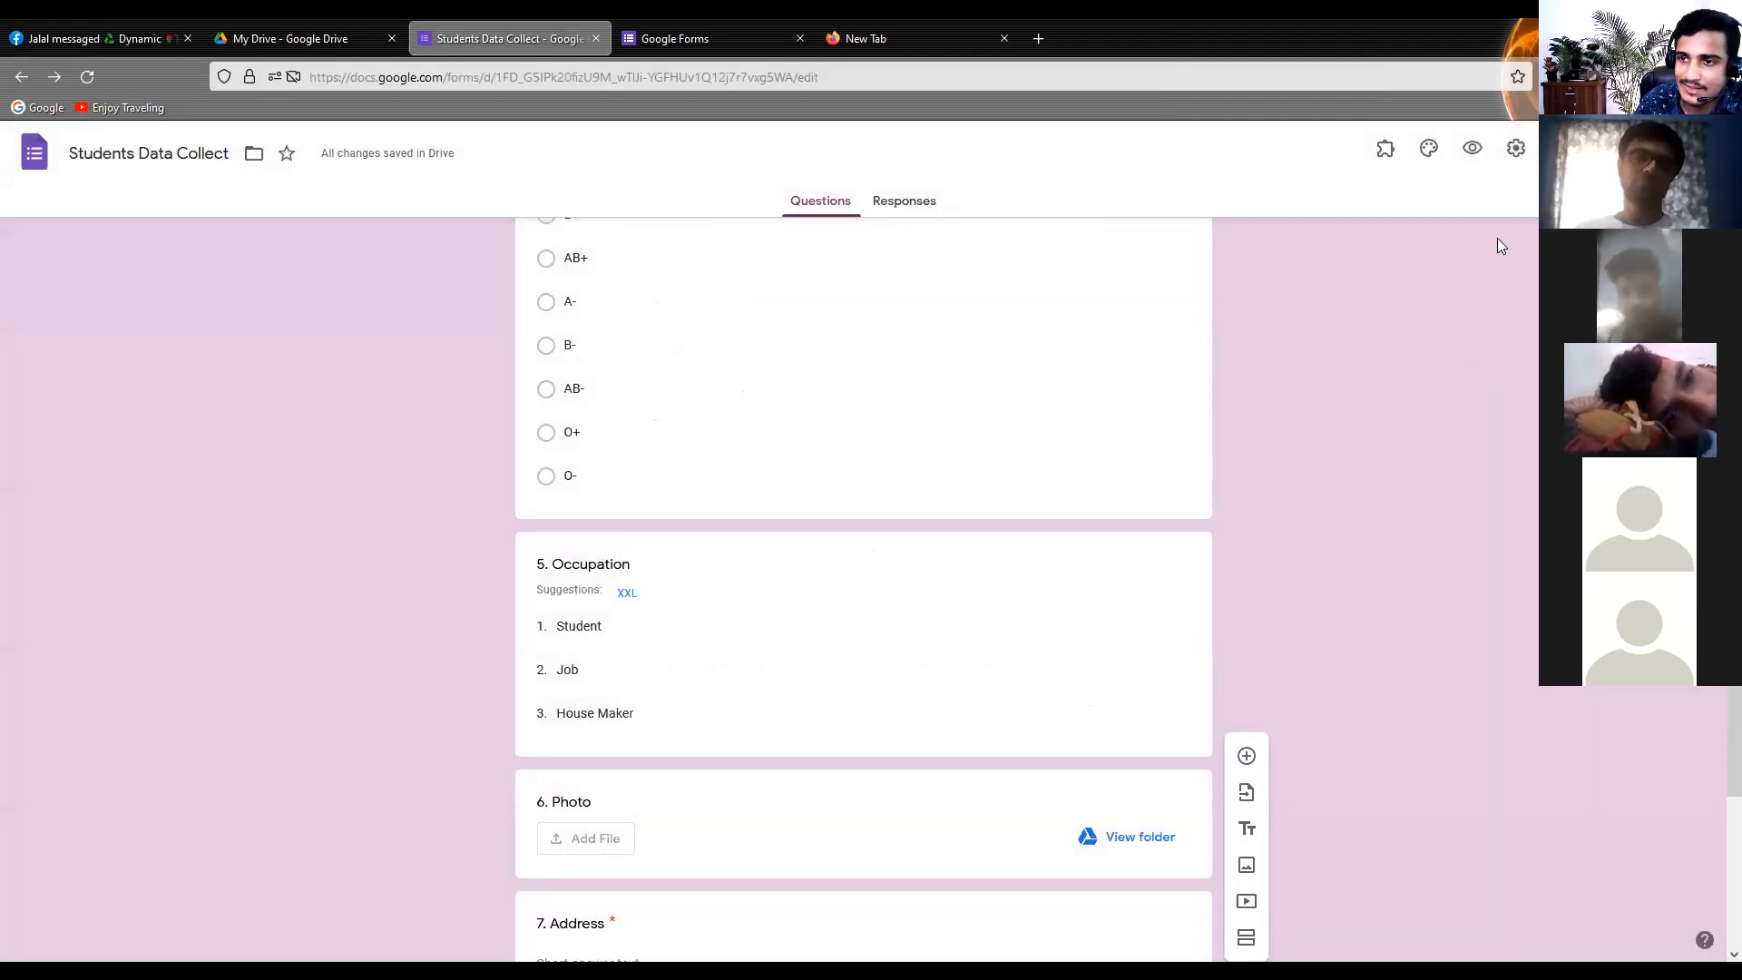
Enter "Thank you so much for your information submitted" as the confirmation message in the form's presentation settings
left_click(1515, 149)
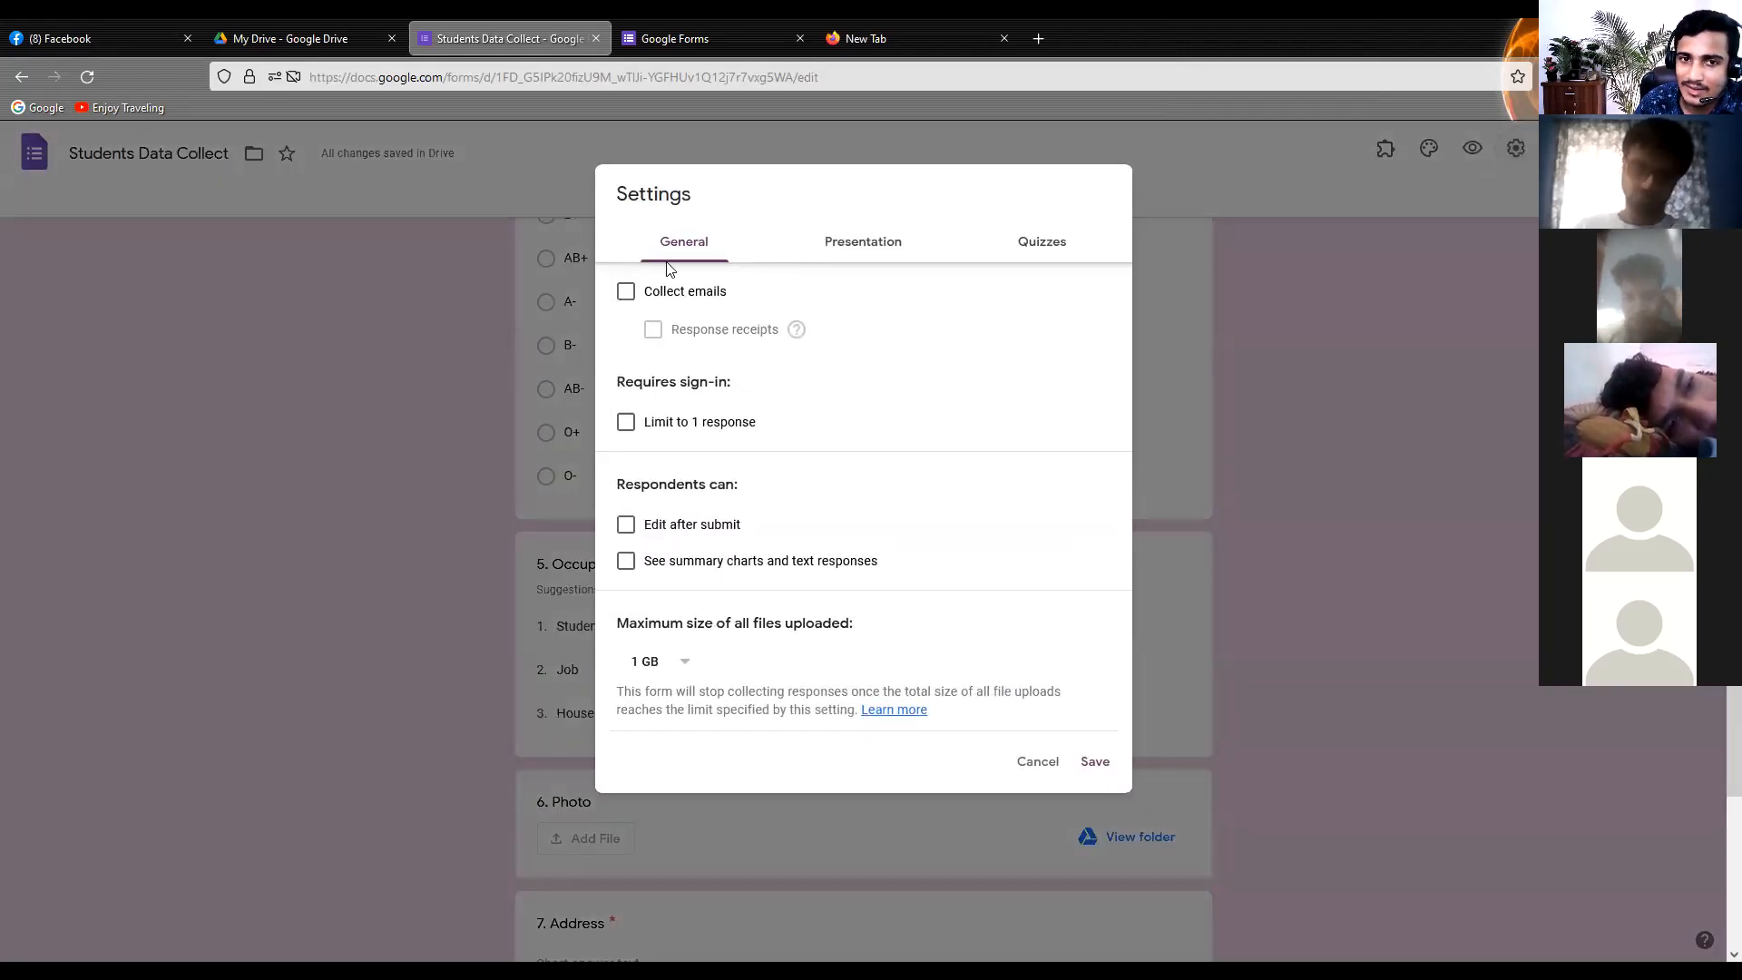
left_click(855, 251)
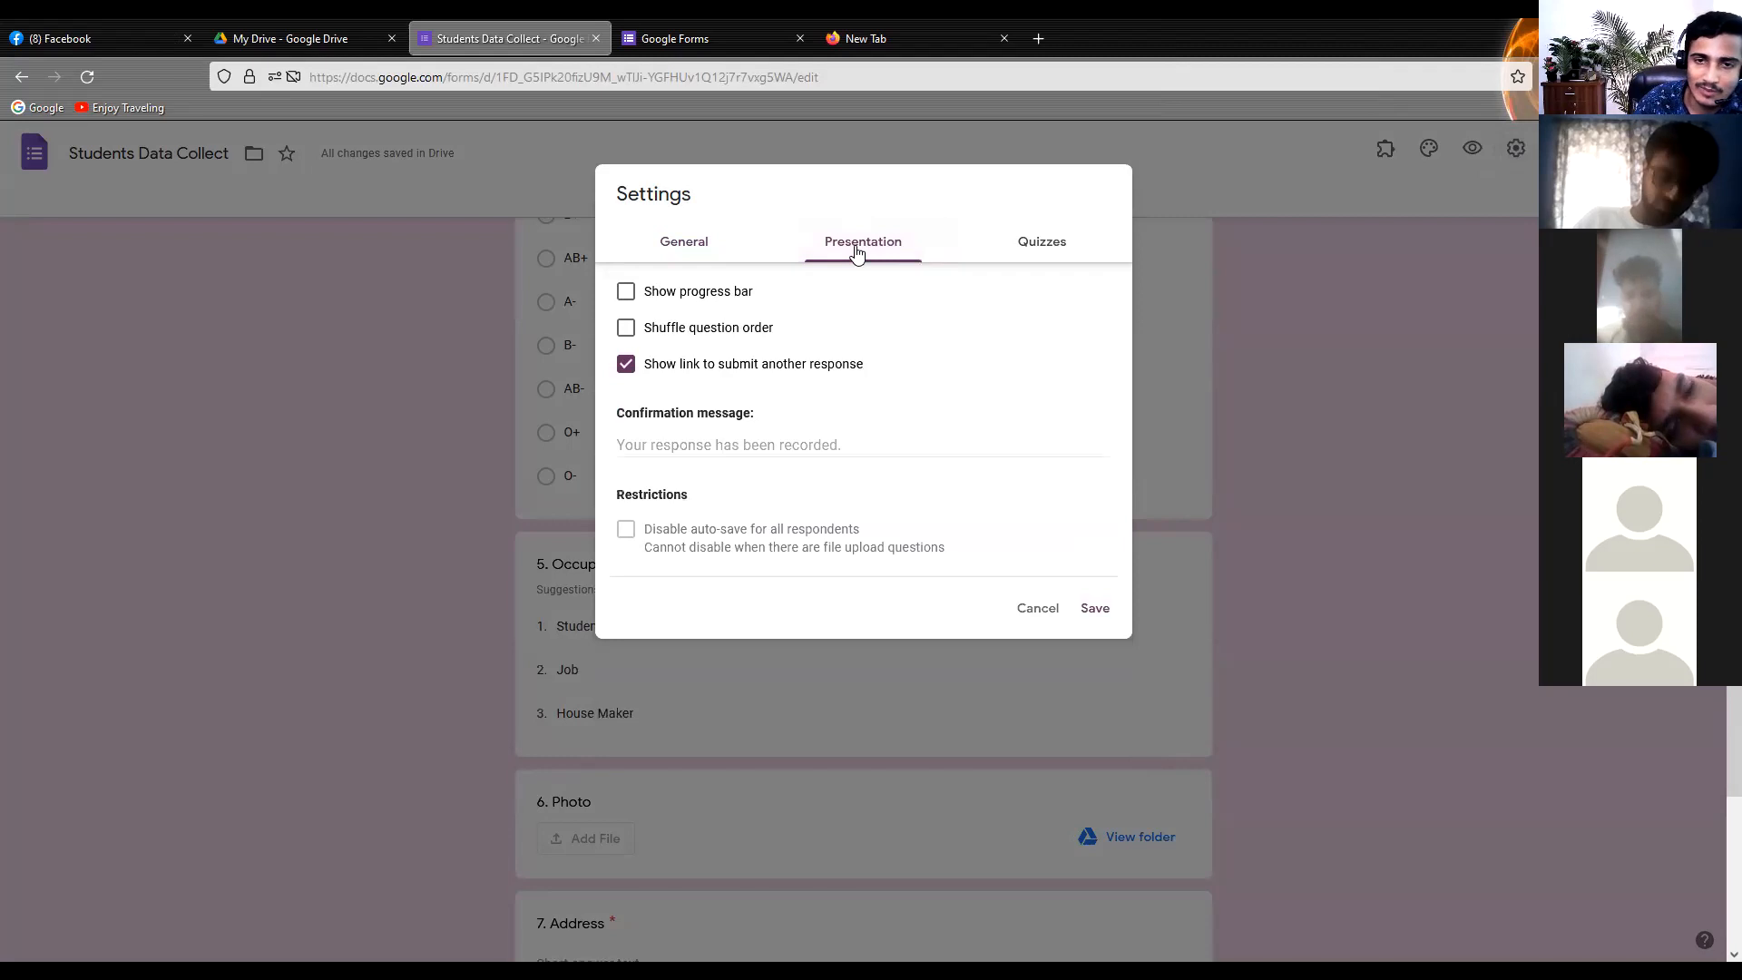
left_click(649, 442)
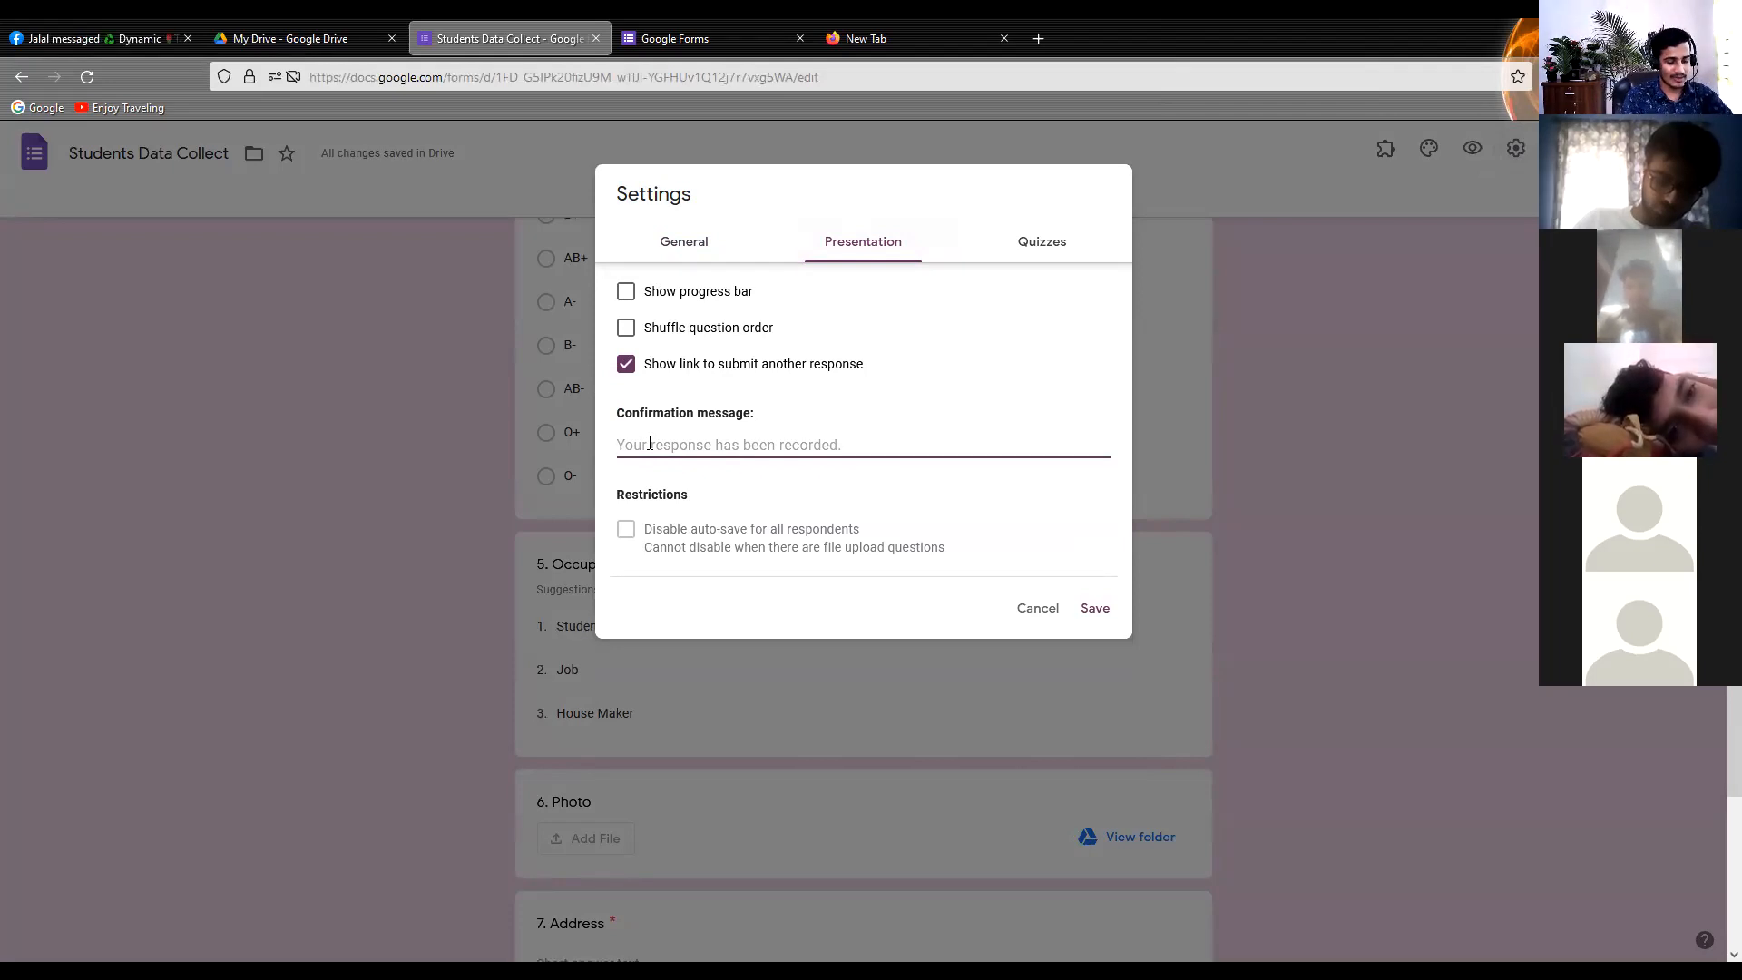
type("TR")
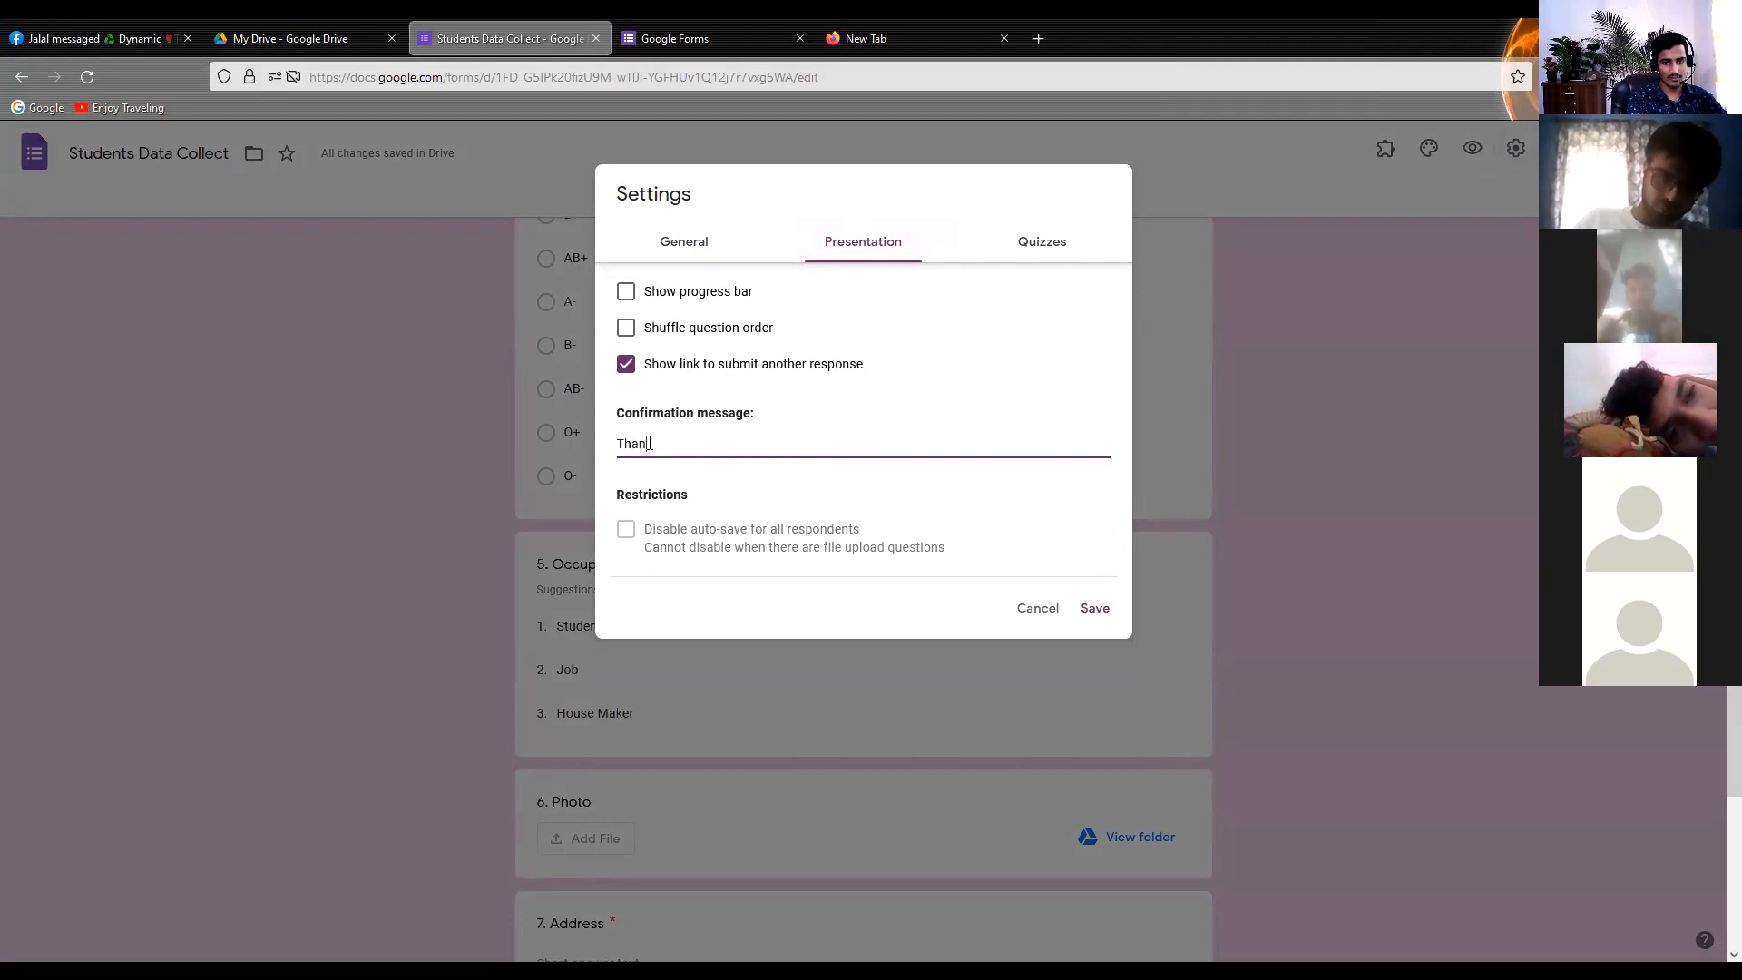
type("k you so much ")
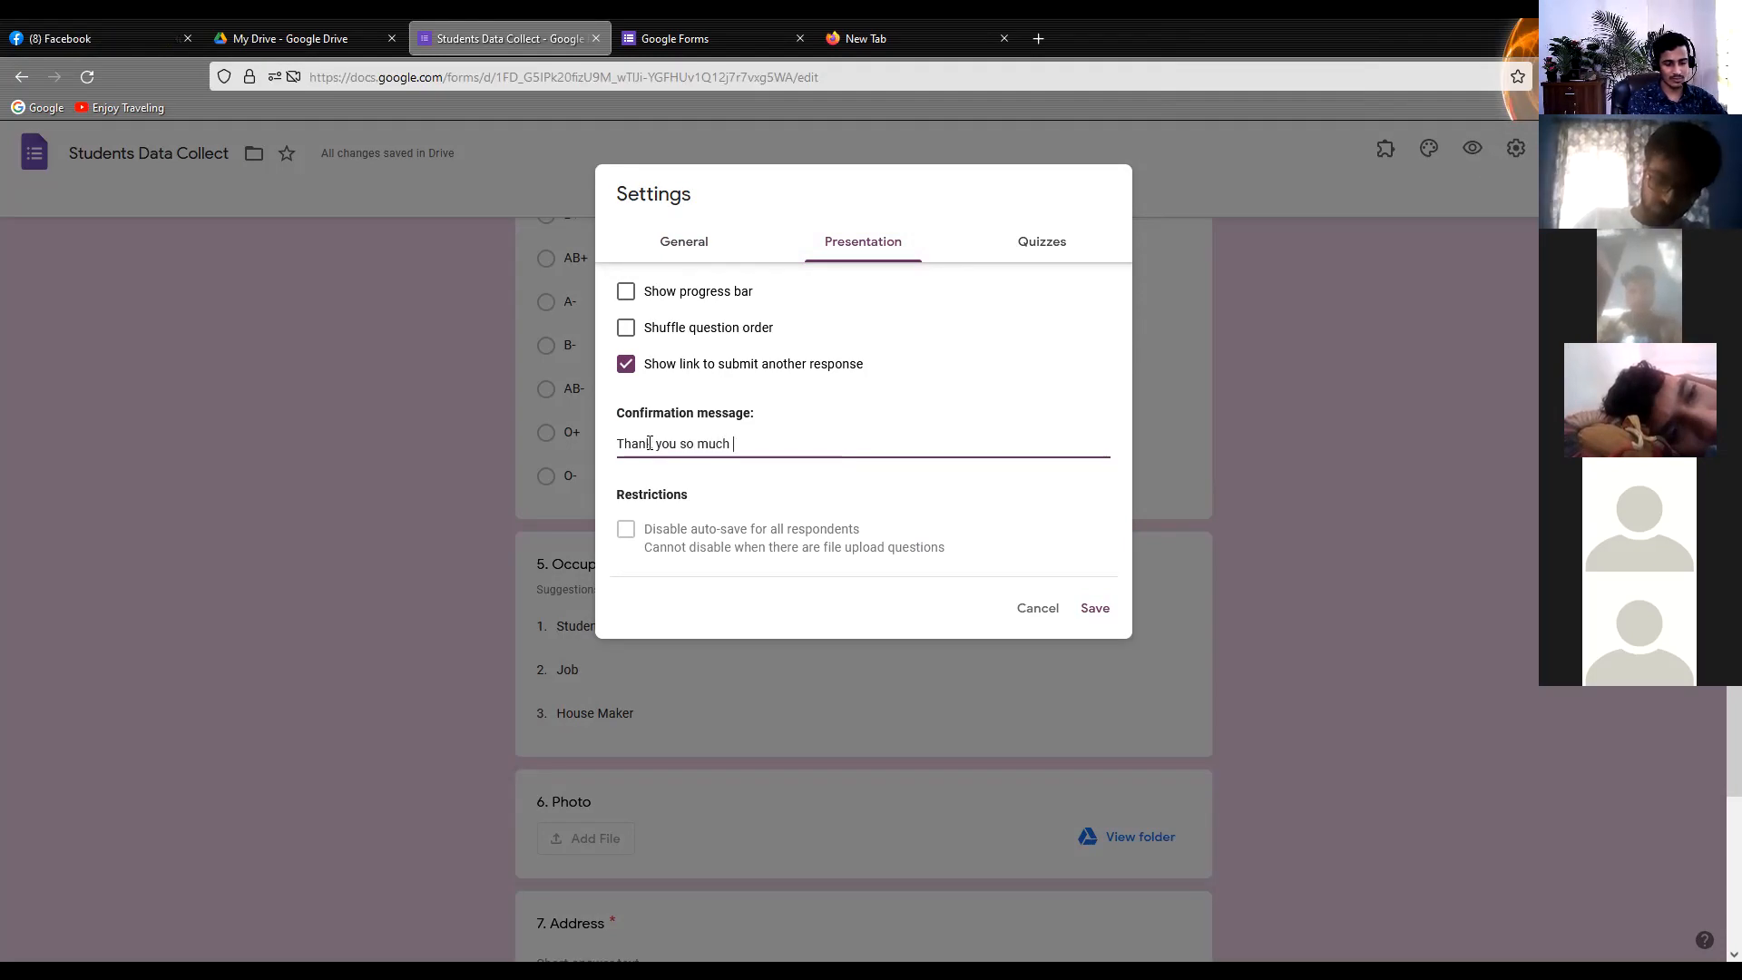
type("for your")
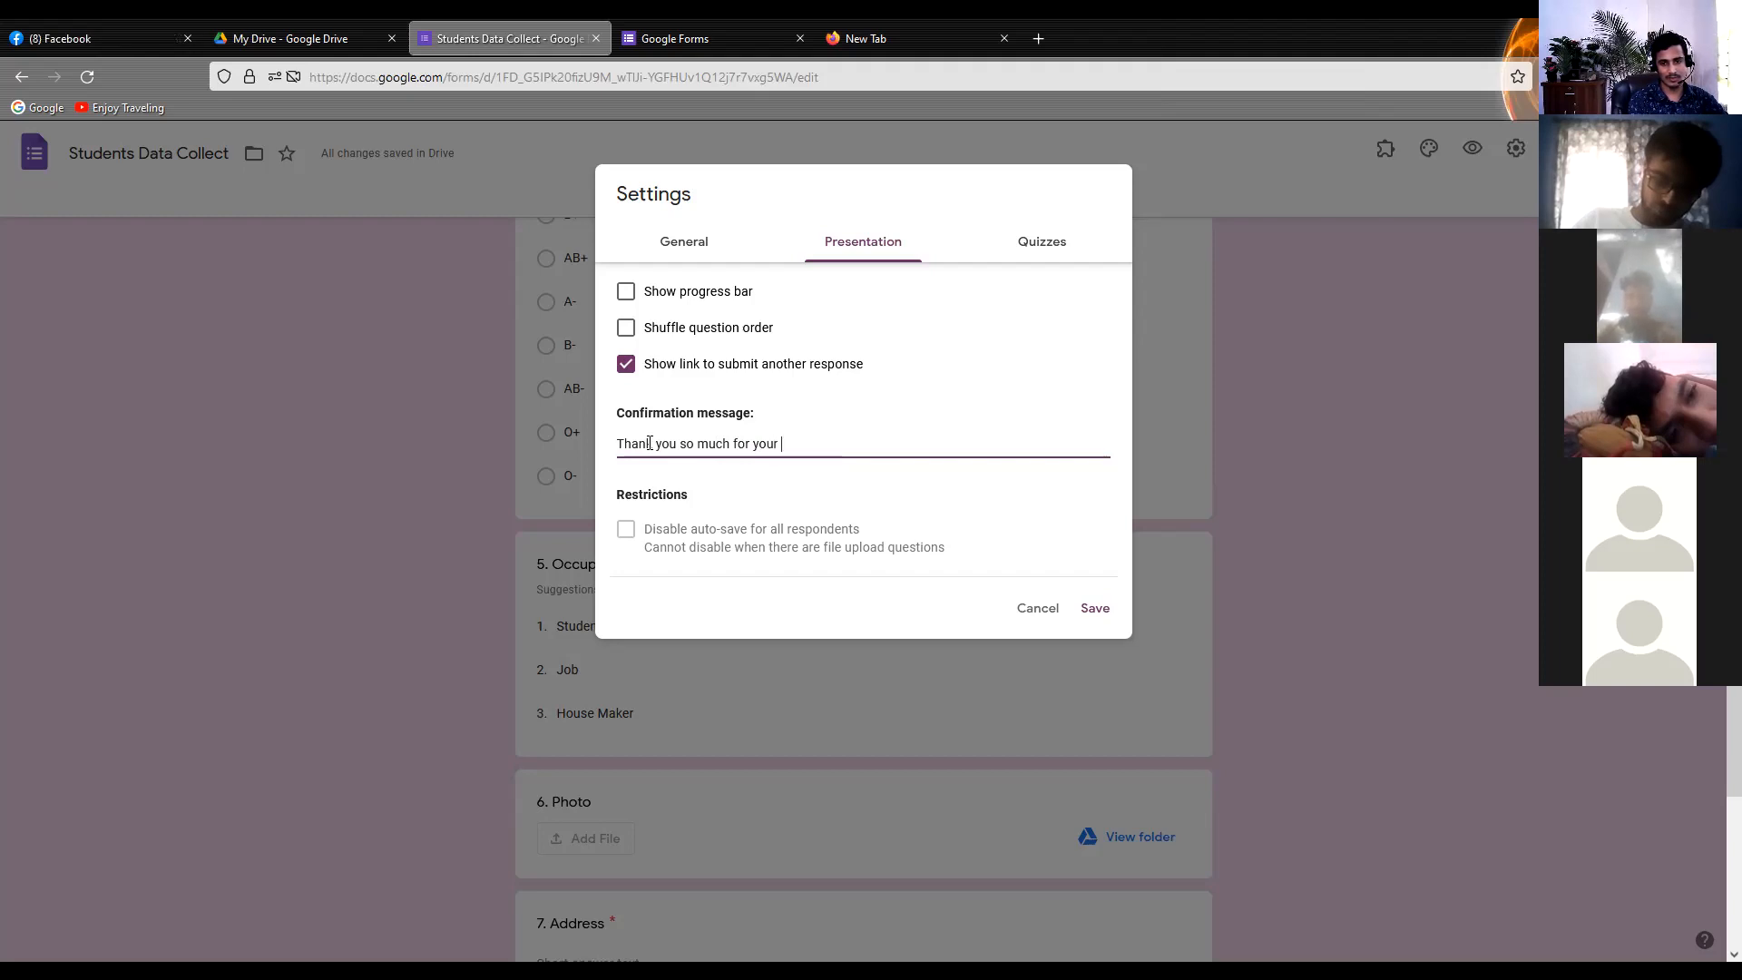
type(" informat")
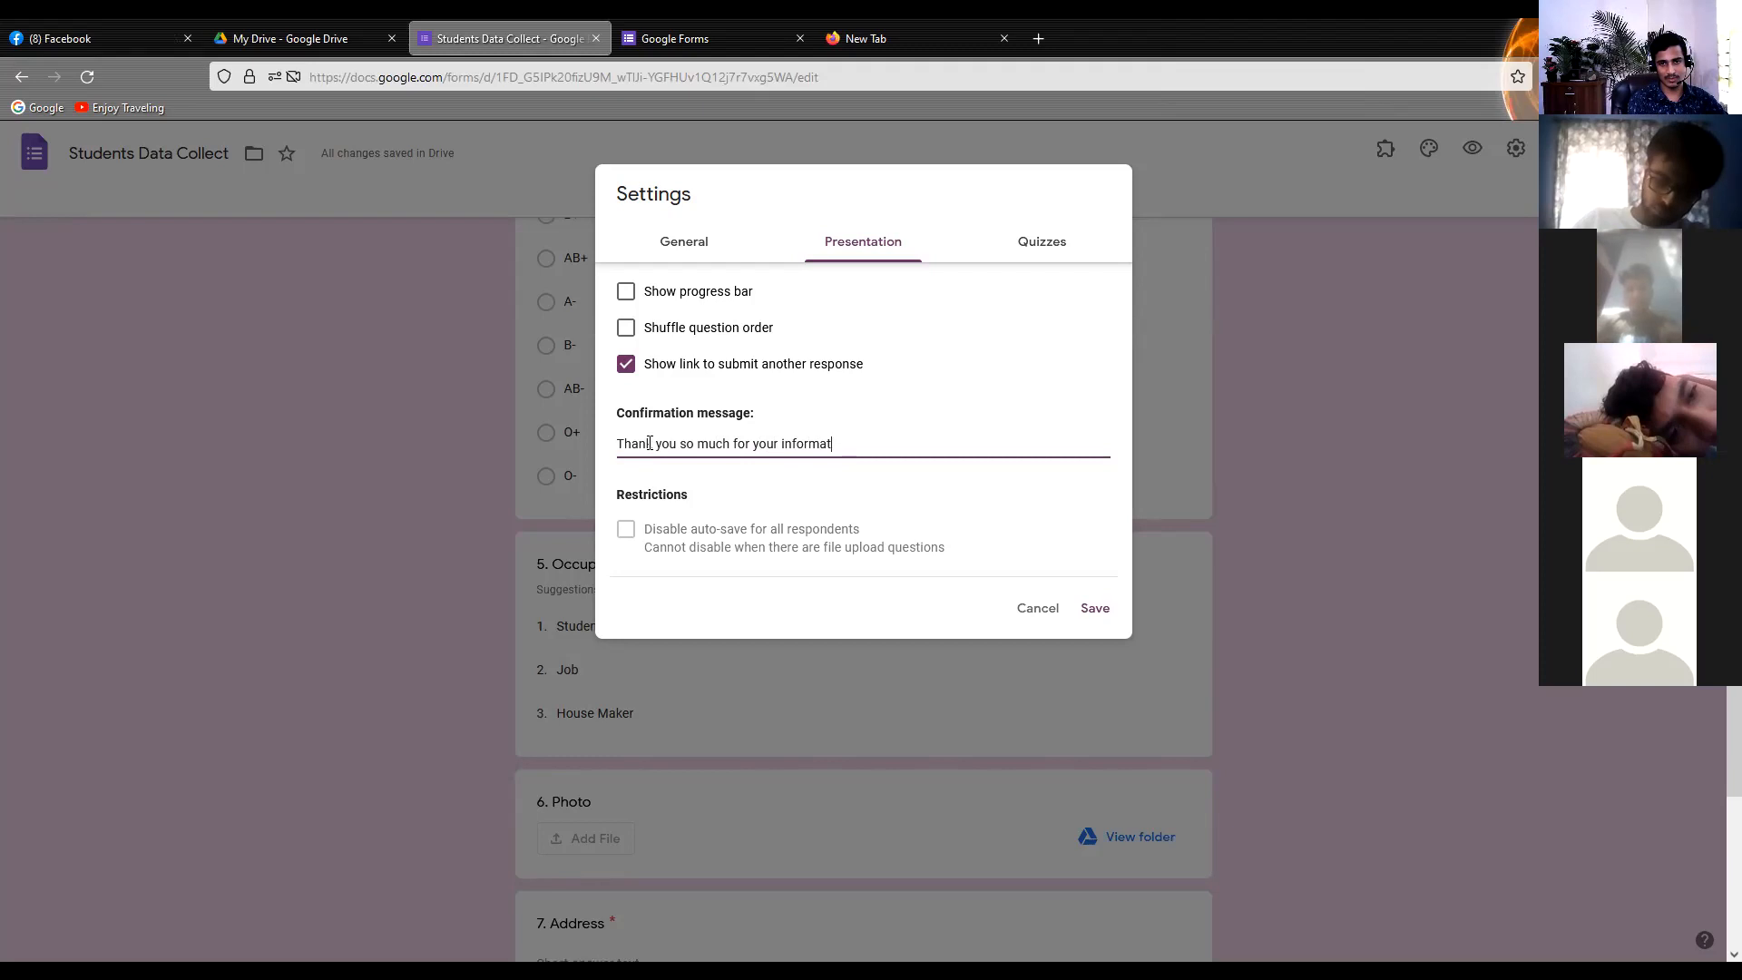
type("rionin")
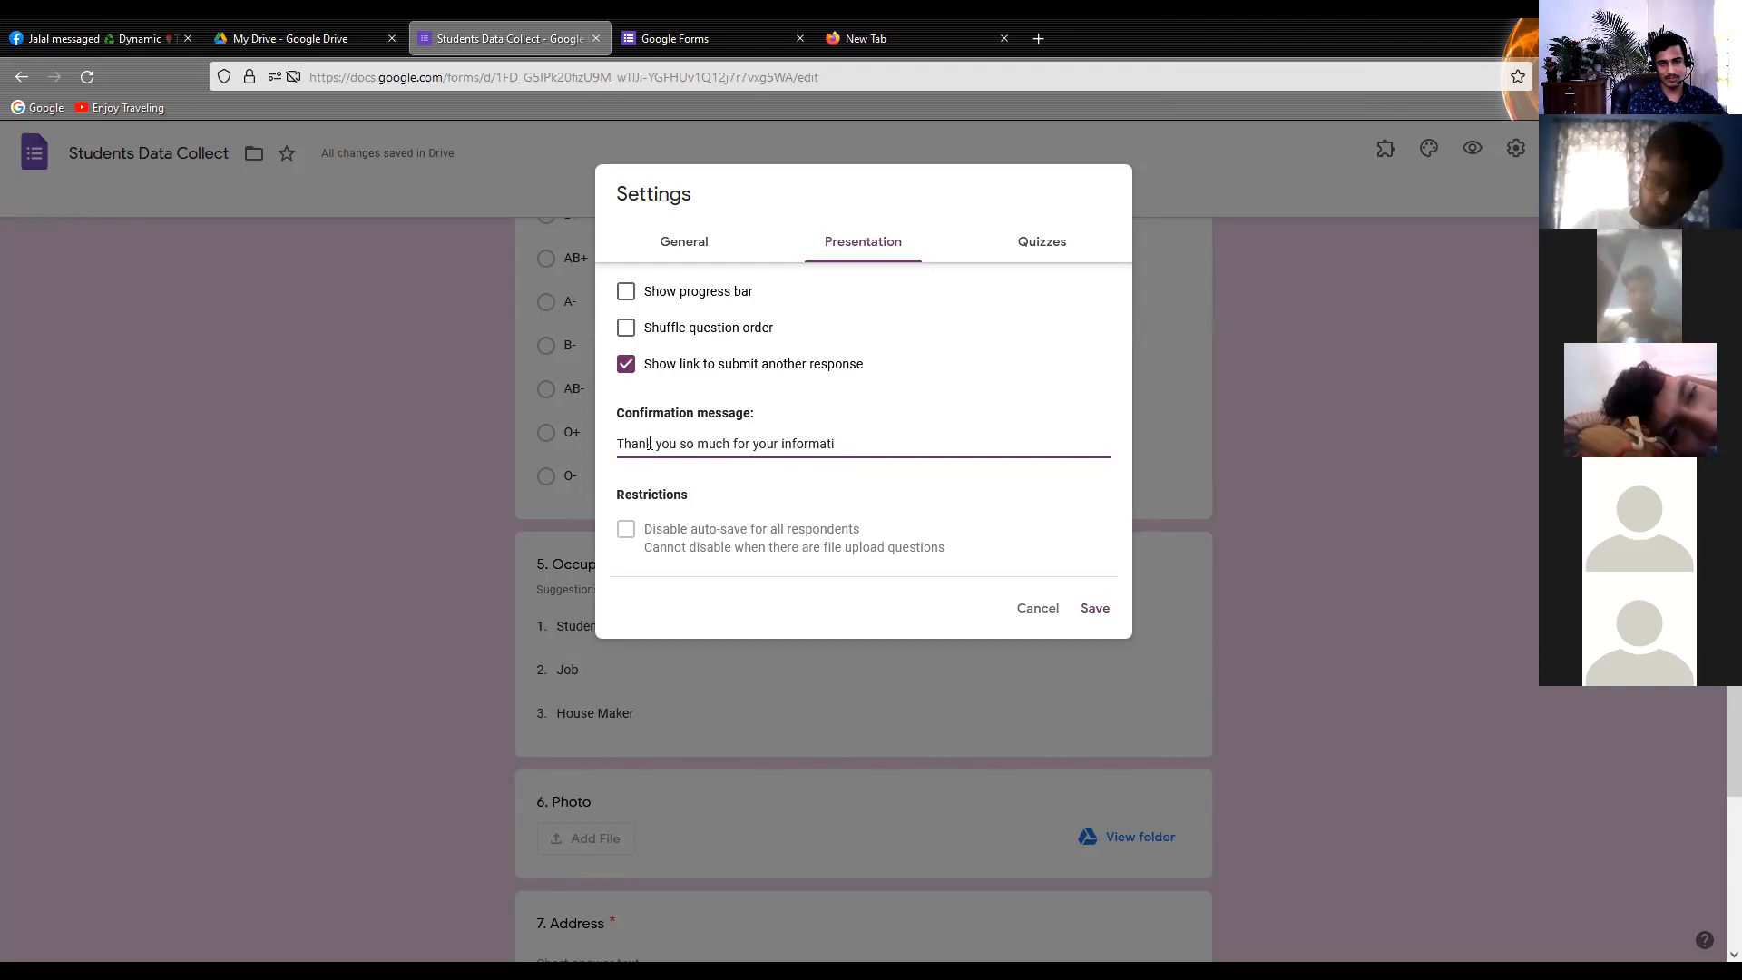
type("n ")
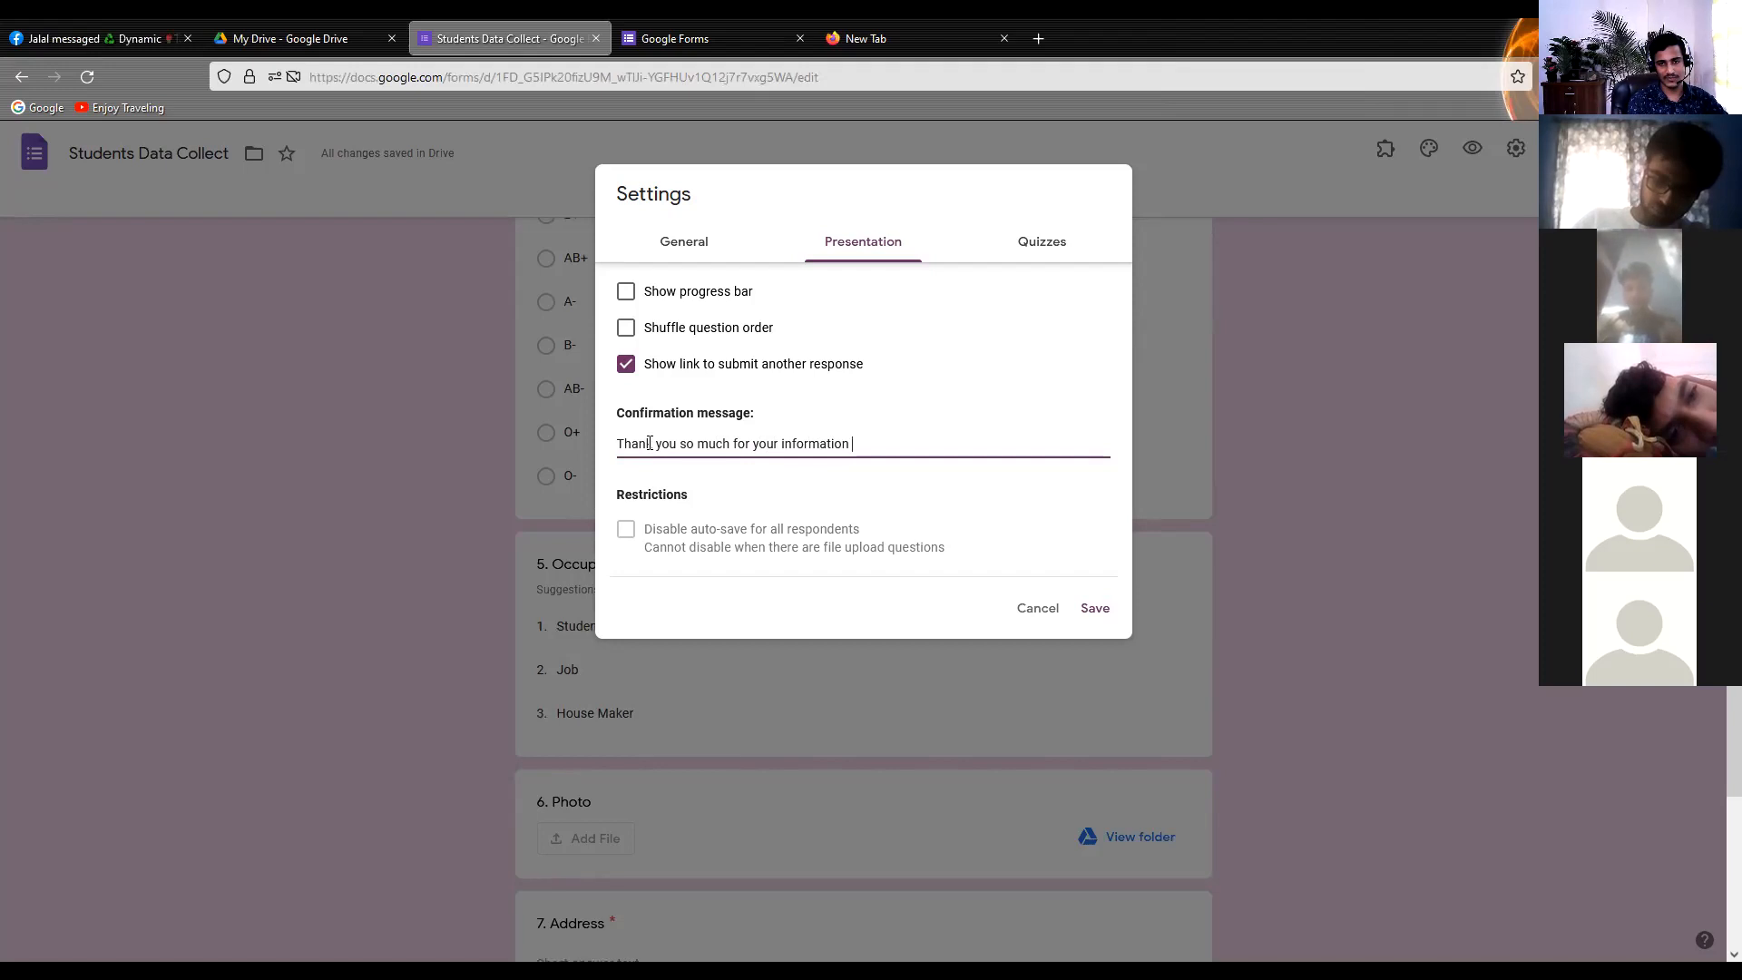
type("submitted")
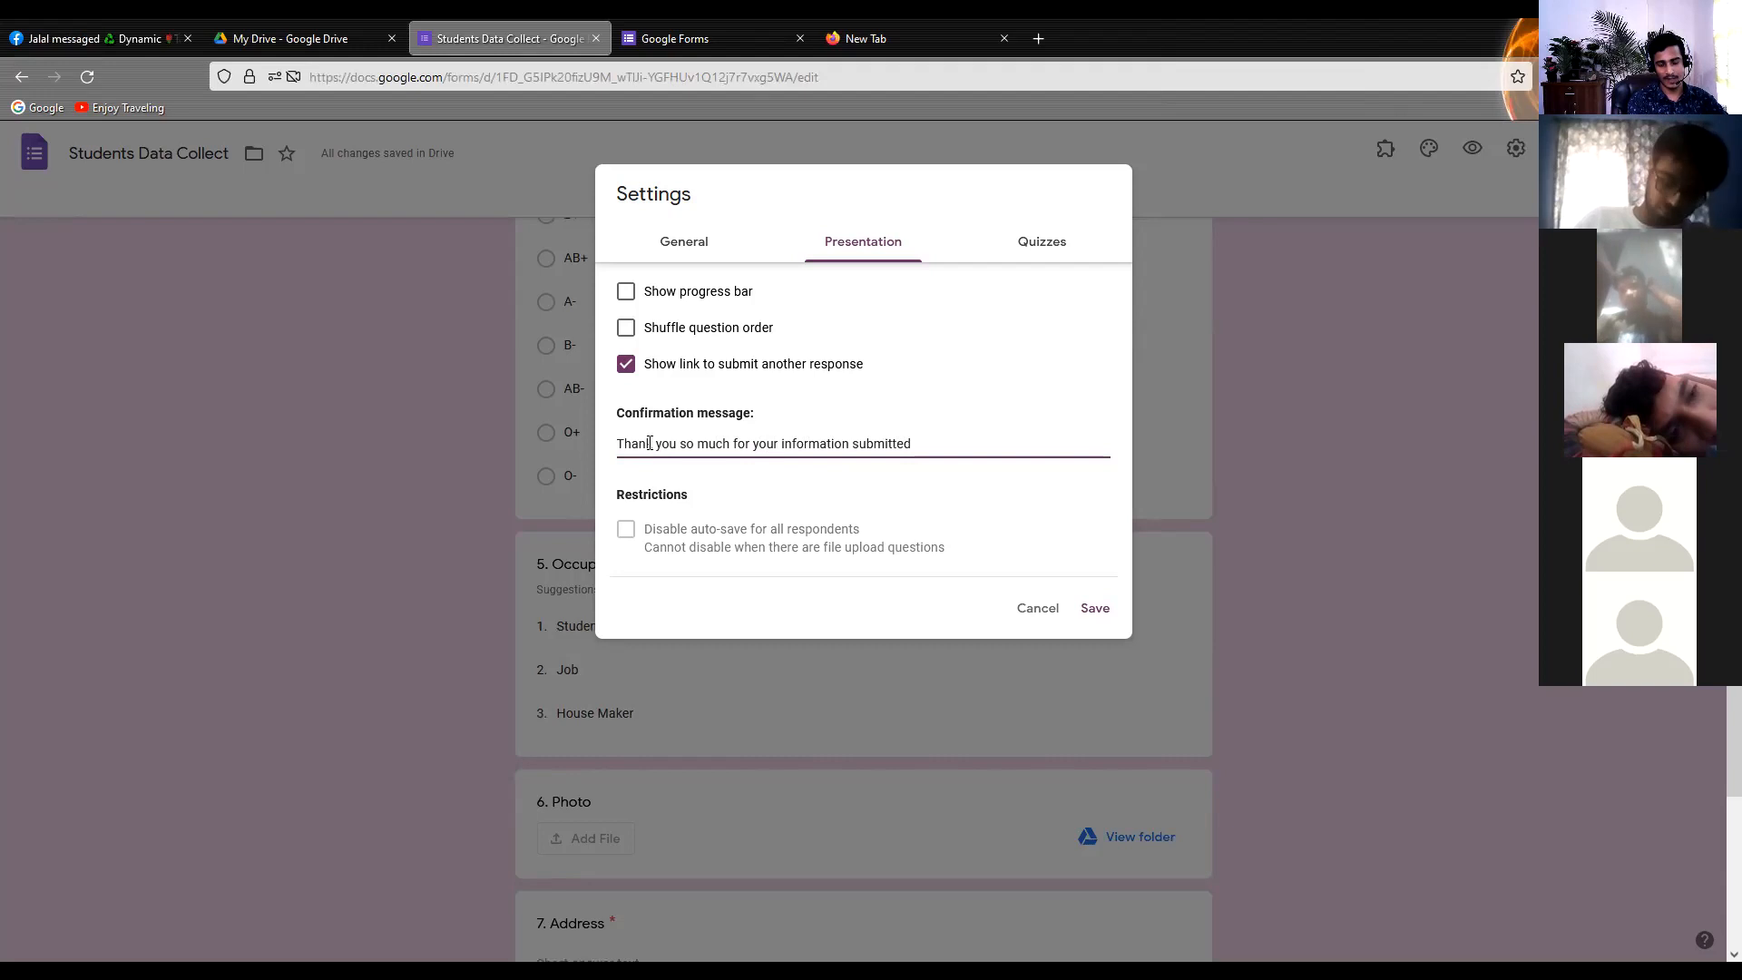
Add a second line to the confirmation message reading "Hotline:" followed by the contact phone number, and save the settings
key("Return")
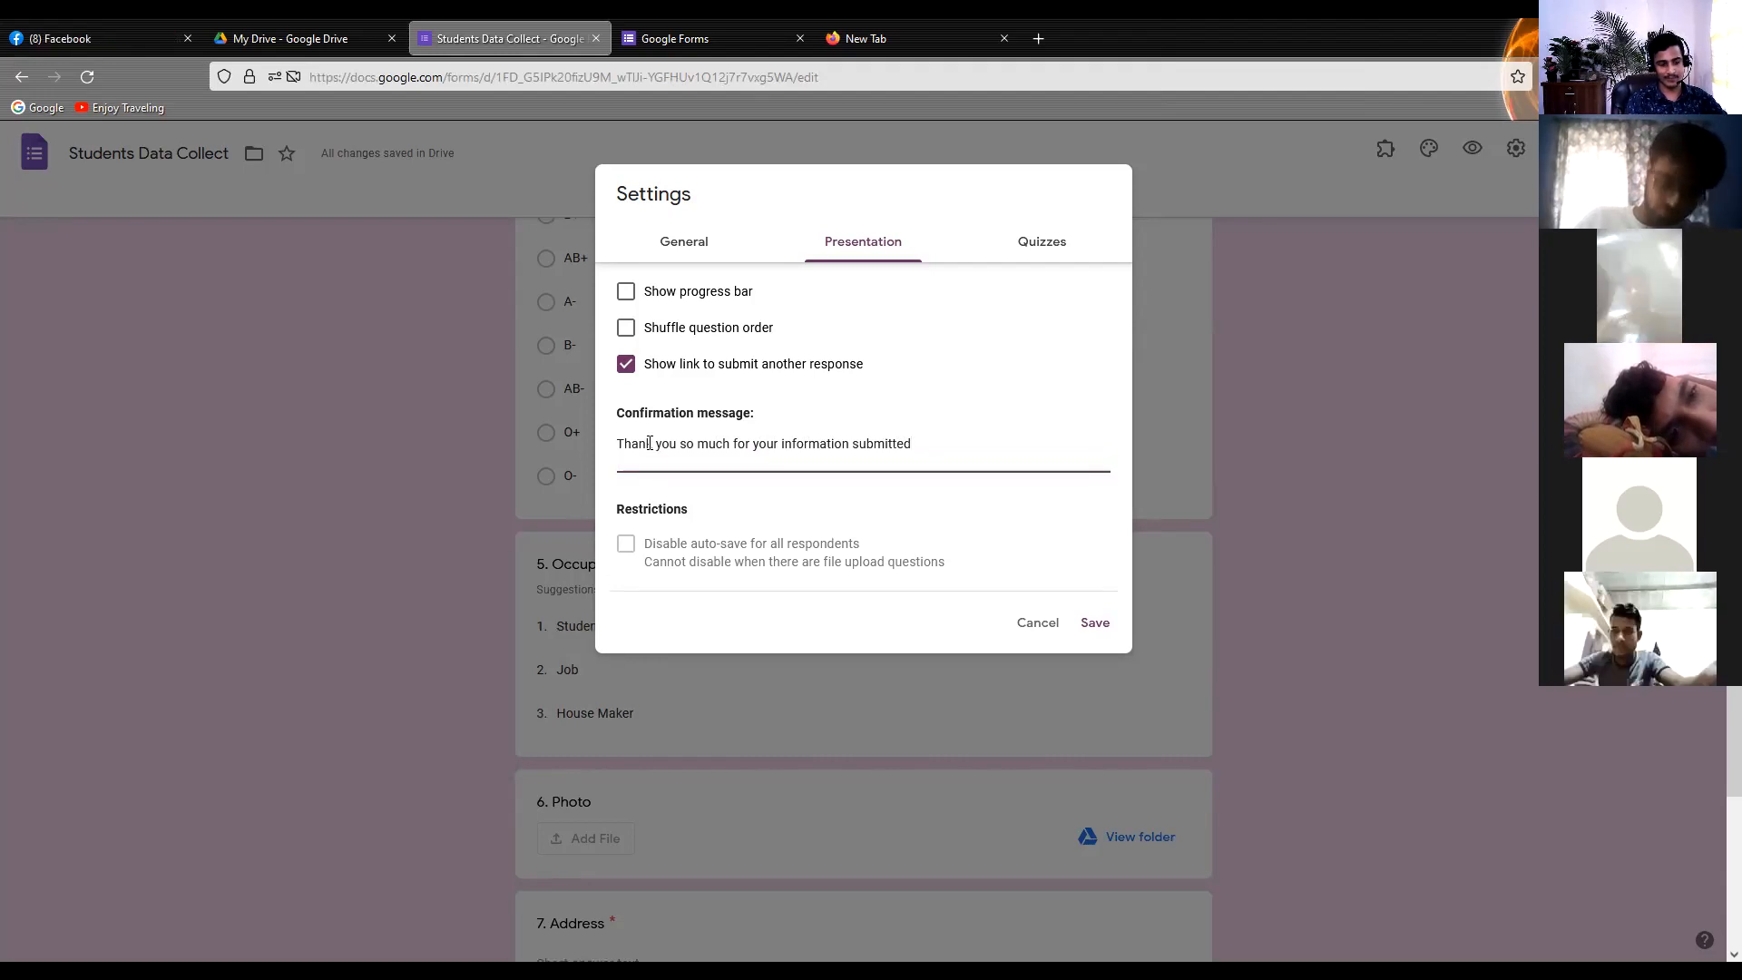
type("Hot")
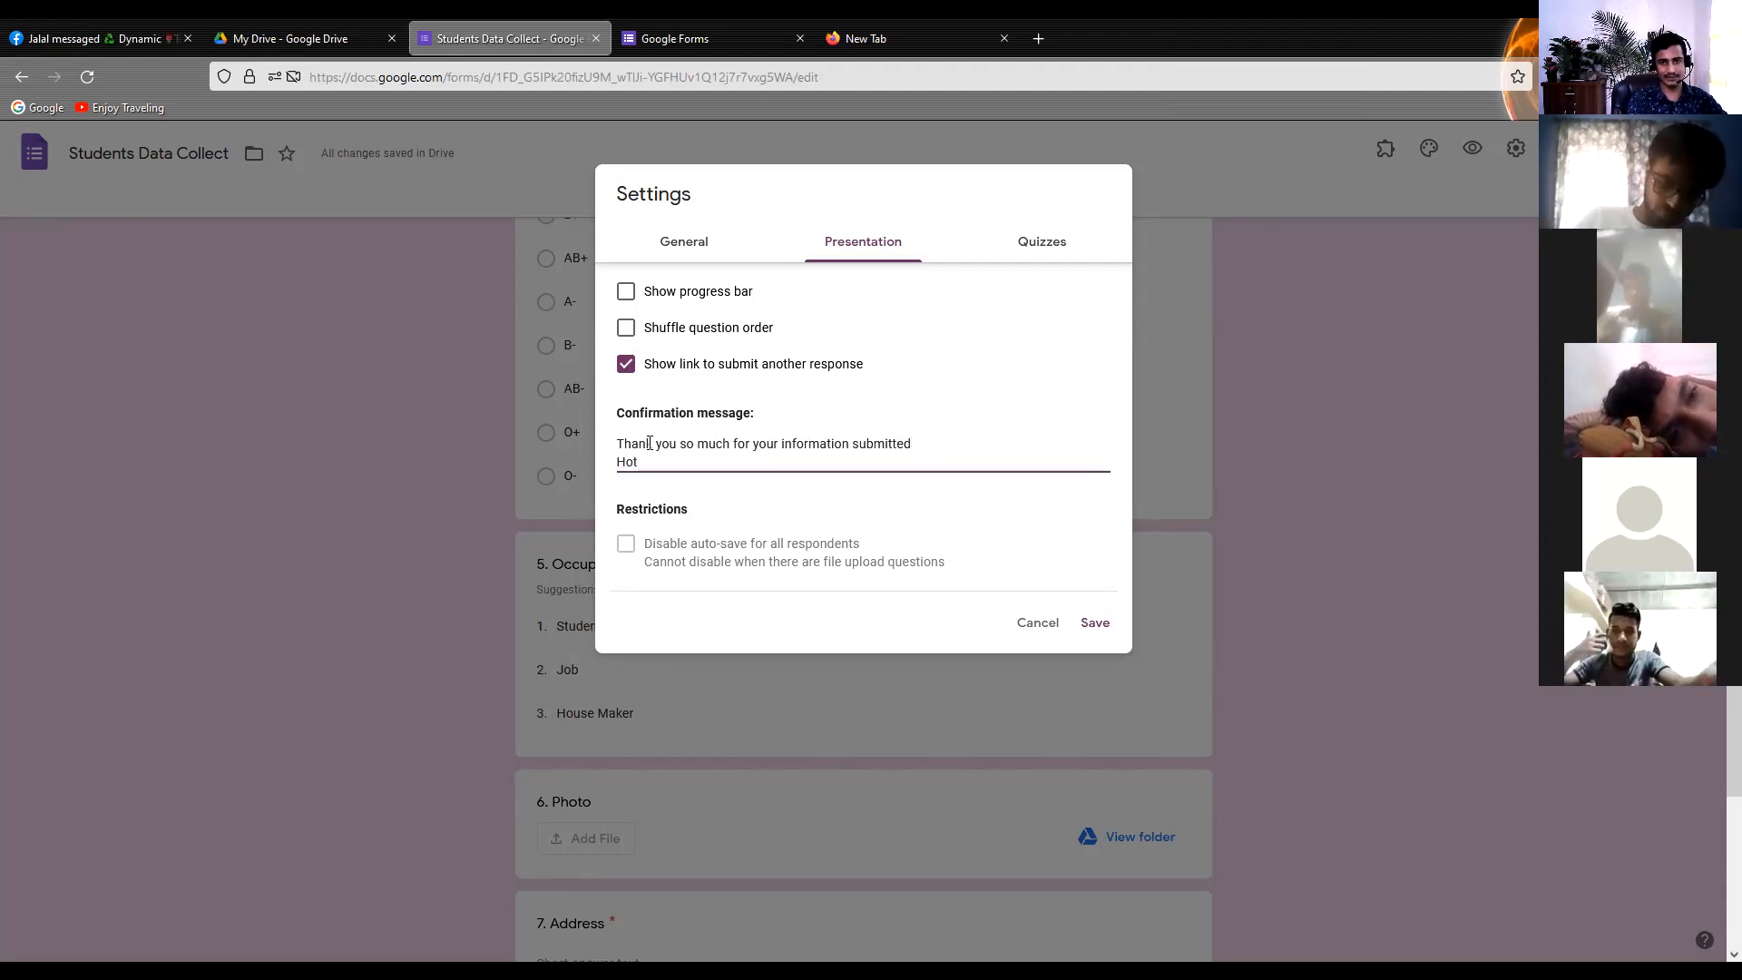
type("line")
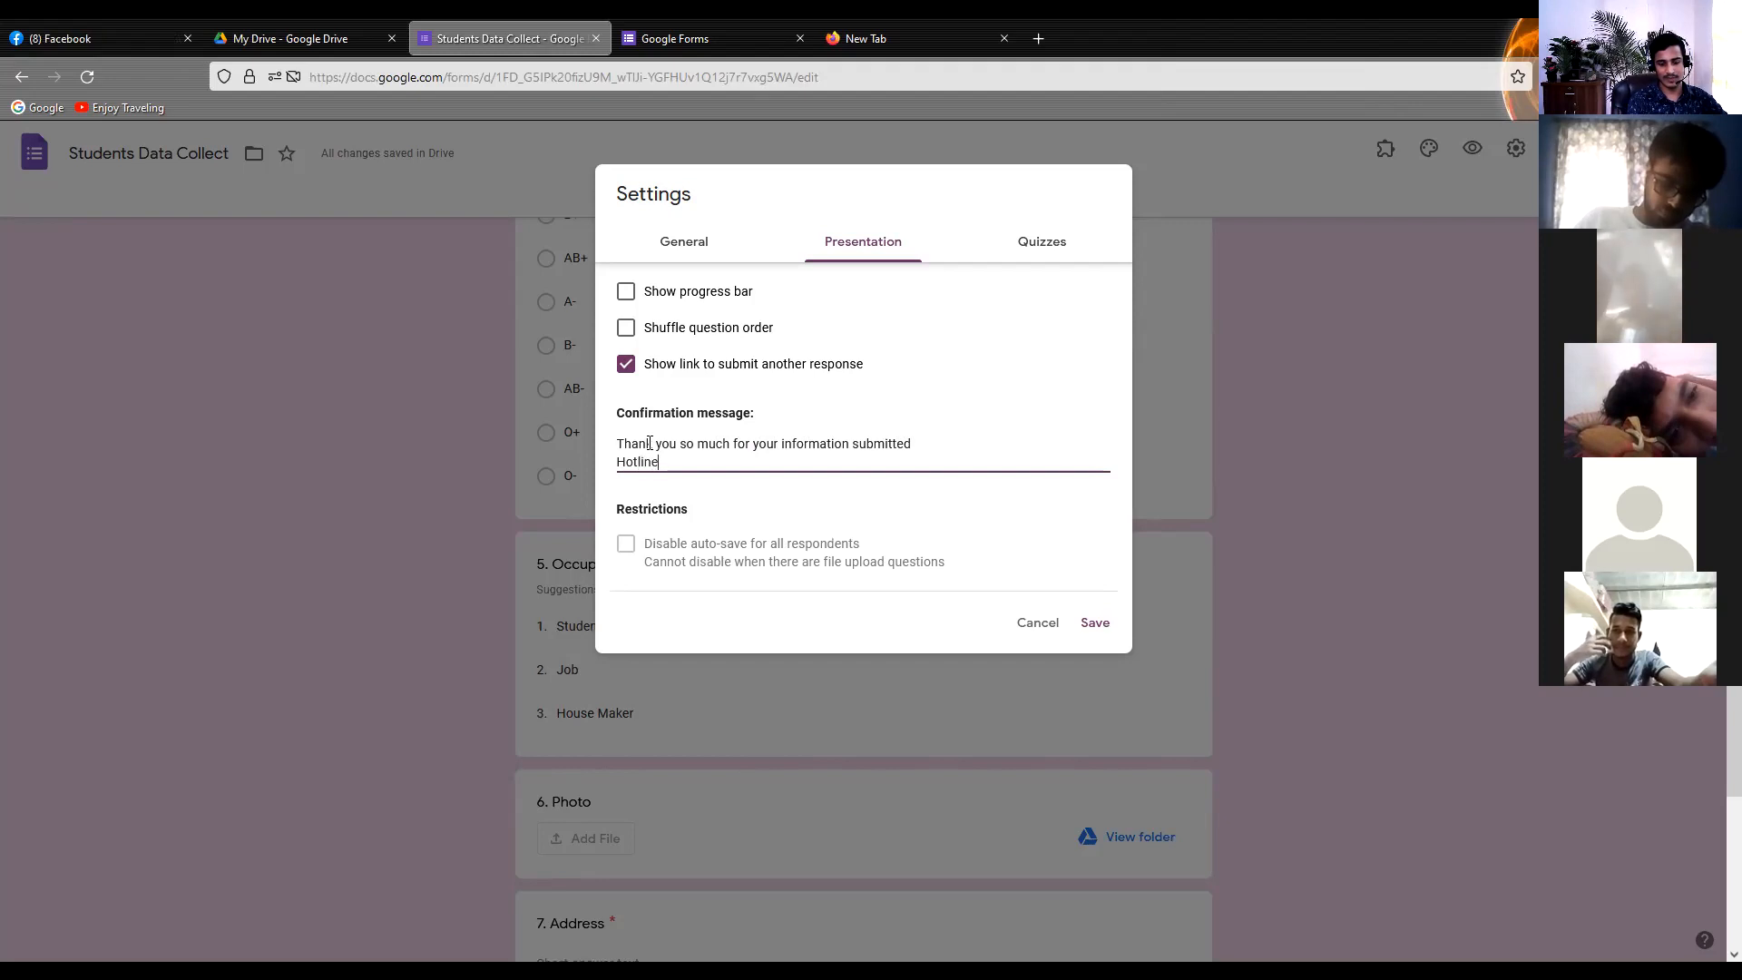
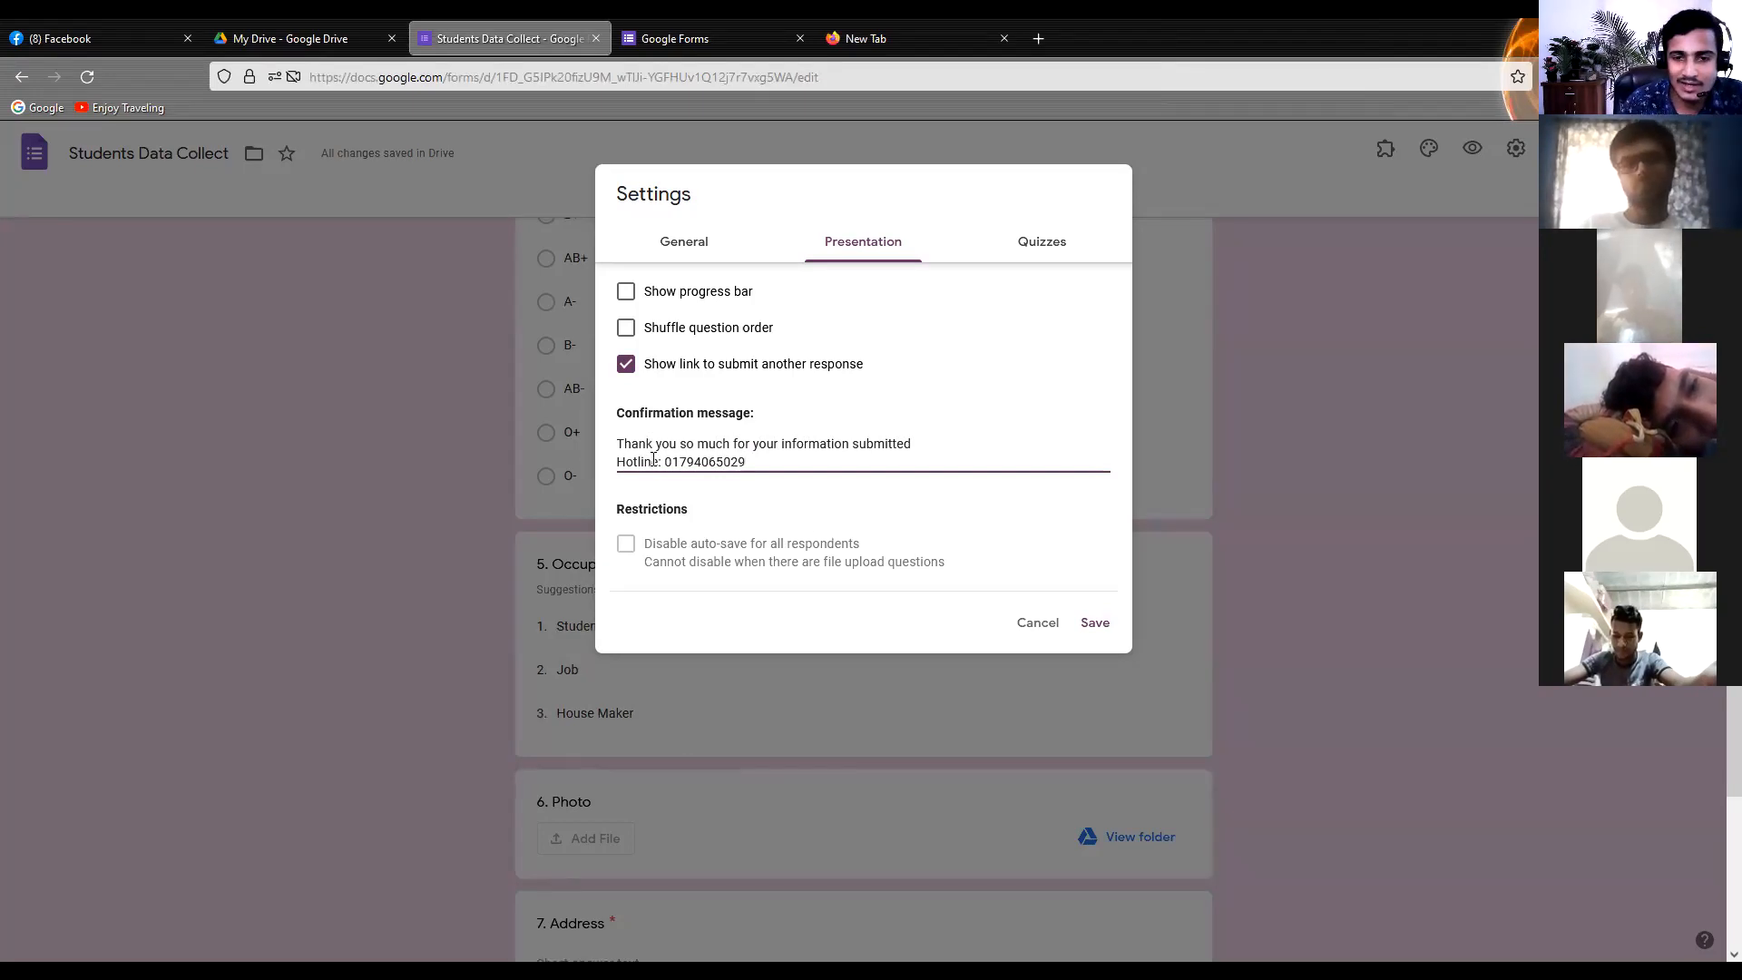
left_click(1095, 624)
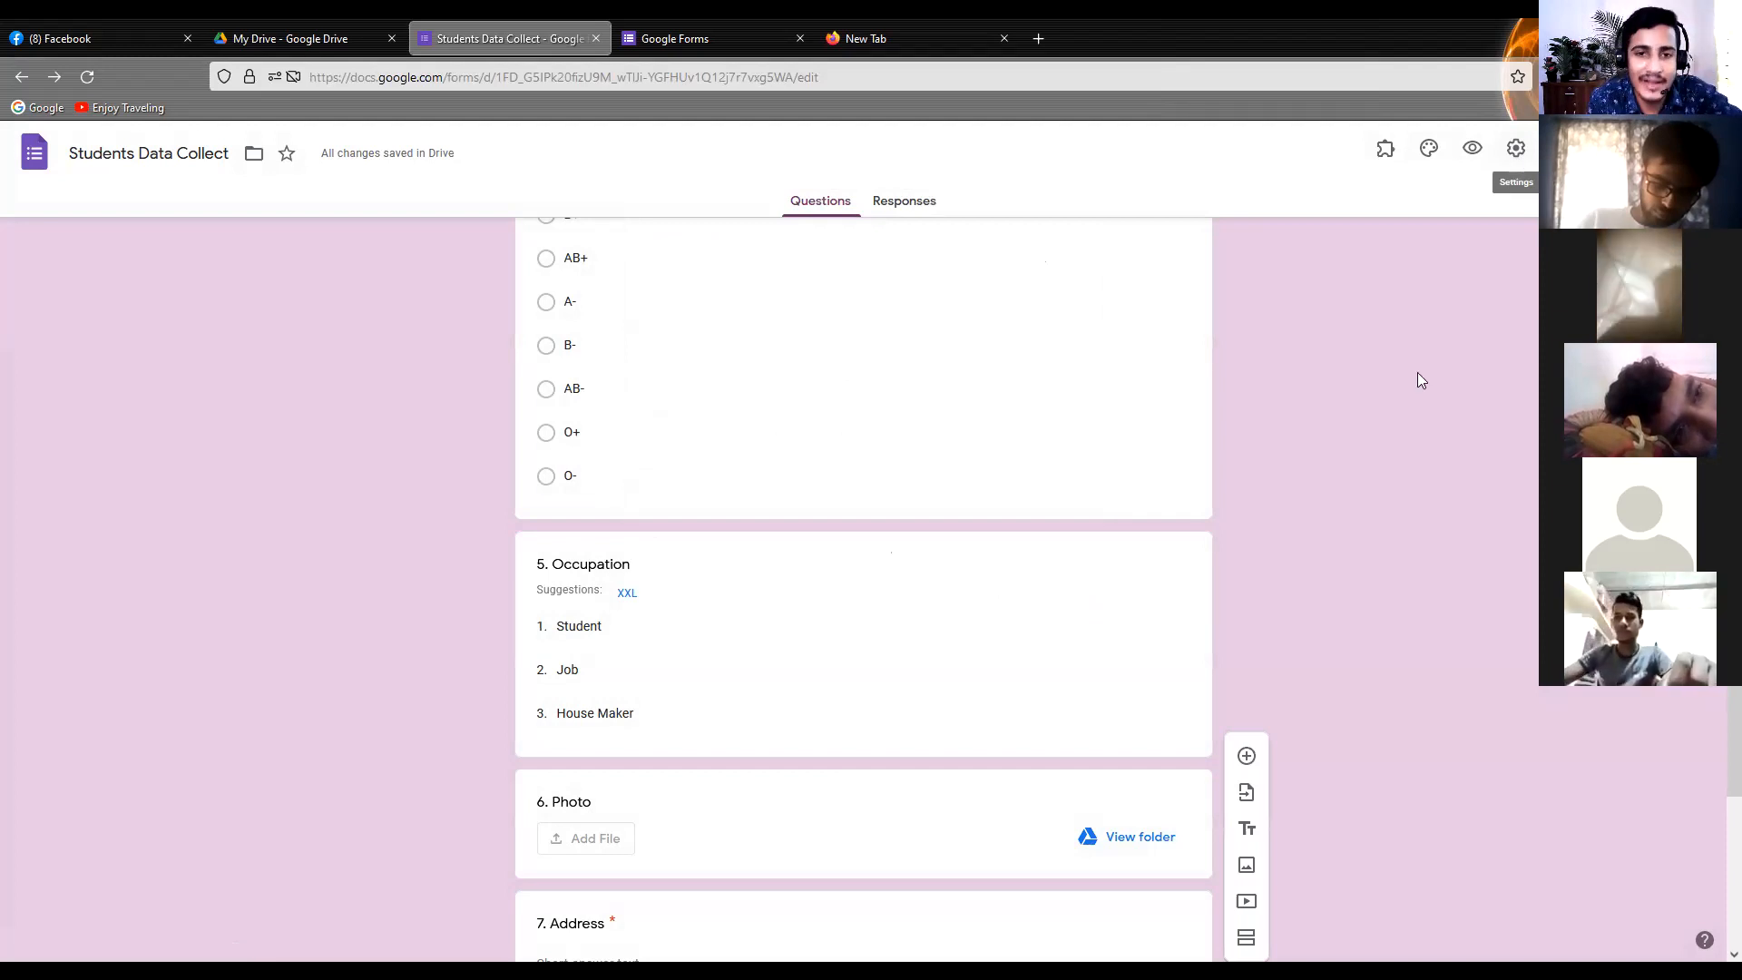
Open the respondent preview of the form and dismiss the auto-save notice
scroll(707, 606, "up", 5)
scroll(674, 606, "up", 4)
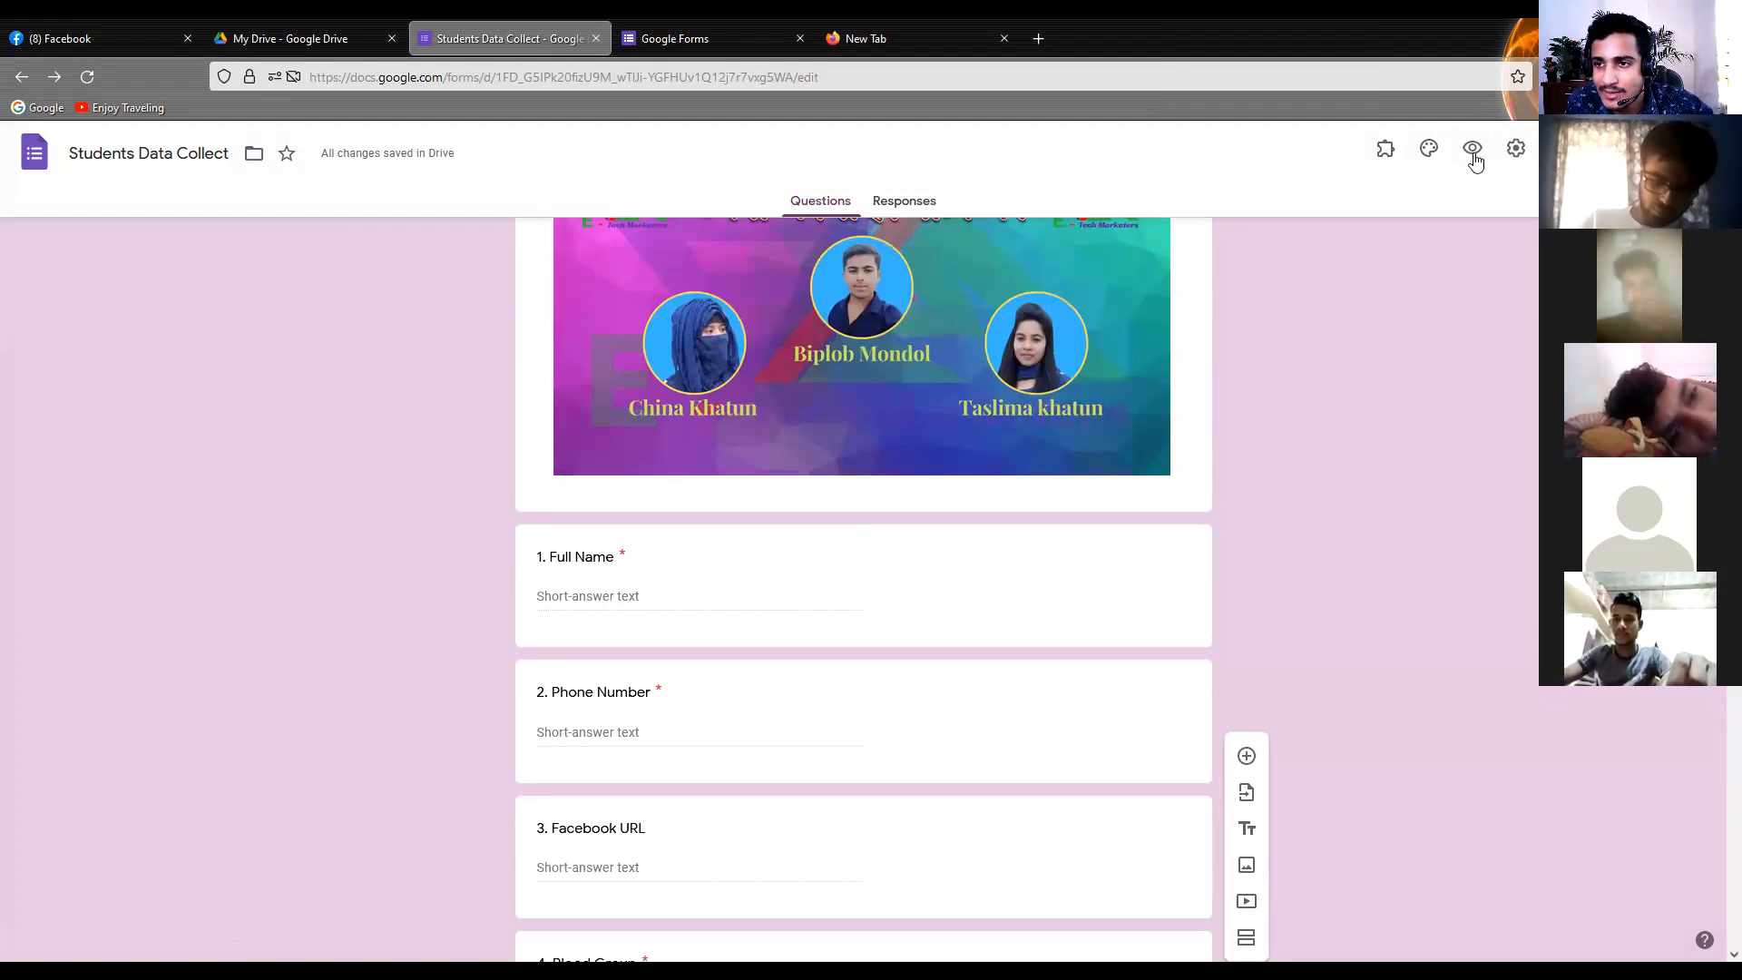
left_click(1474, 158)
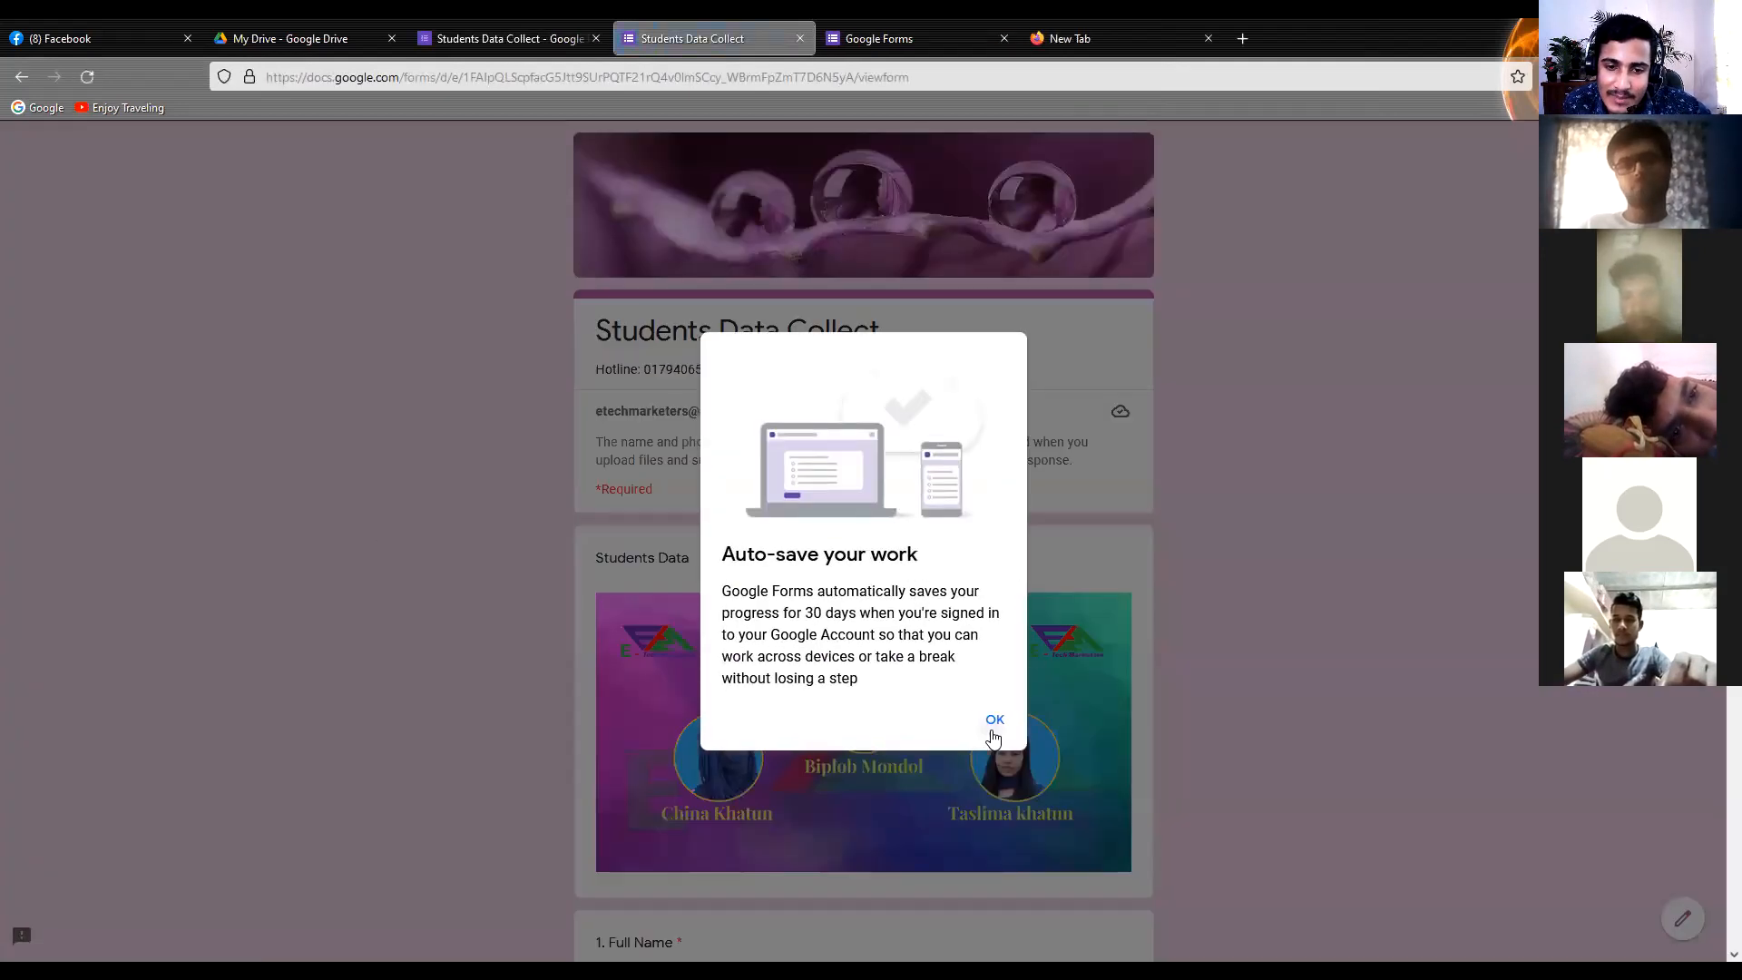
left_click(994, 719)
Test the required Full Name and Phone Number questions in the preview by entering and leaving their answer fields empty
scroll(594, 718, "down", 3)
scroll(598, 723, "down", 3)
left_click(646, 673)
scroll(519, 694, "down", 5)
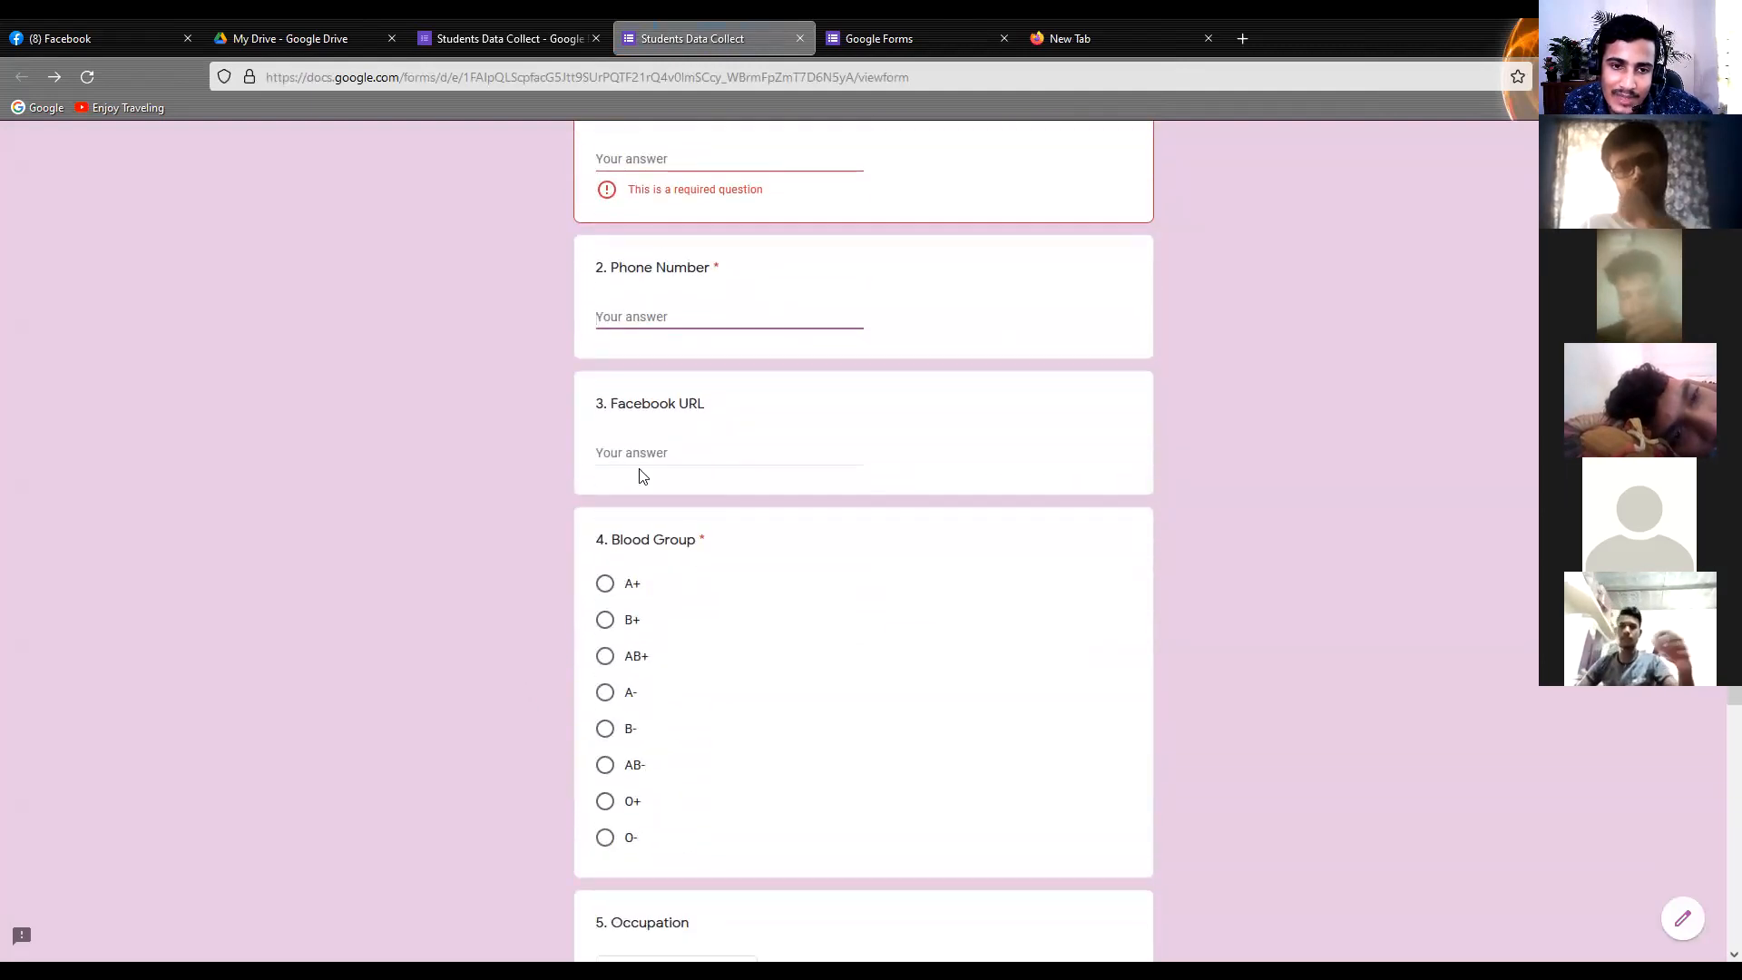
scroll(410, 469, "up", 2)
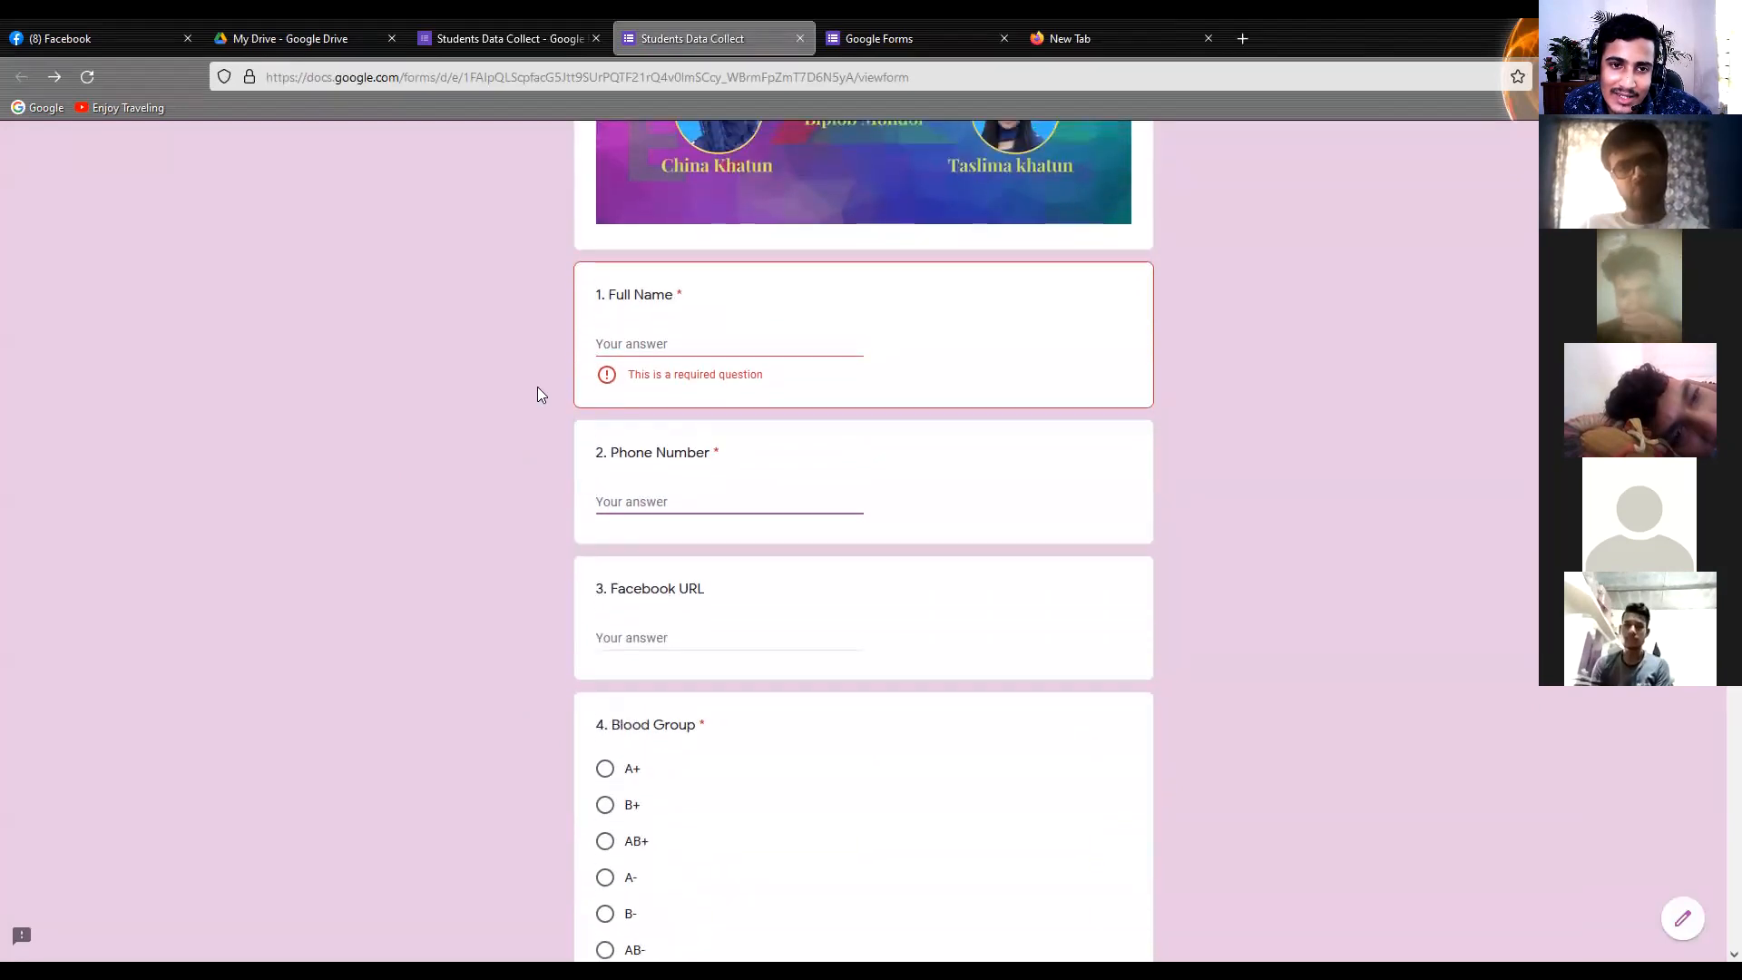
left_click(629, 352)
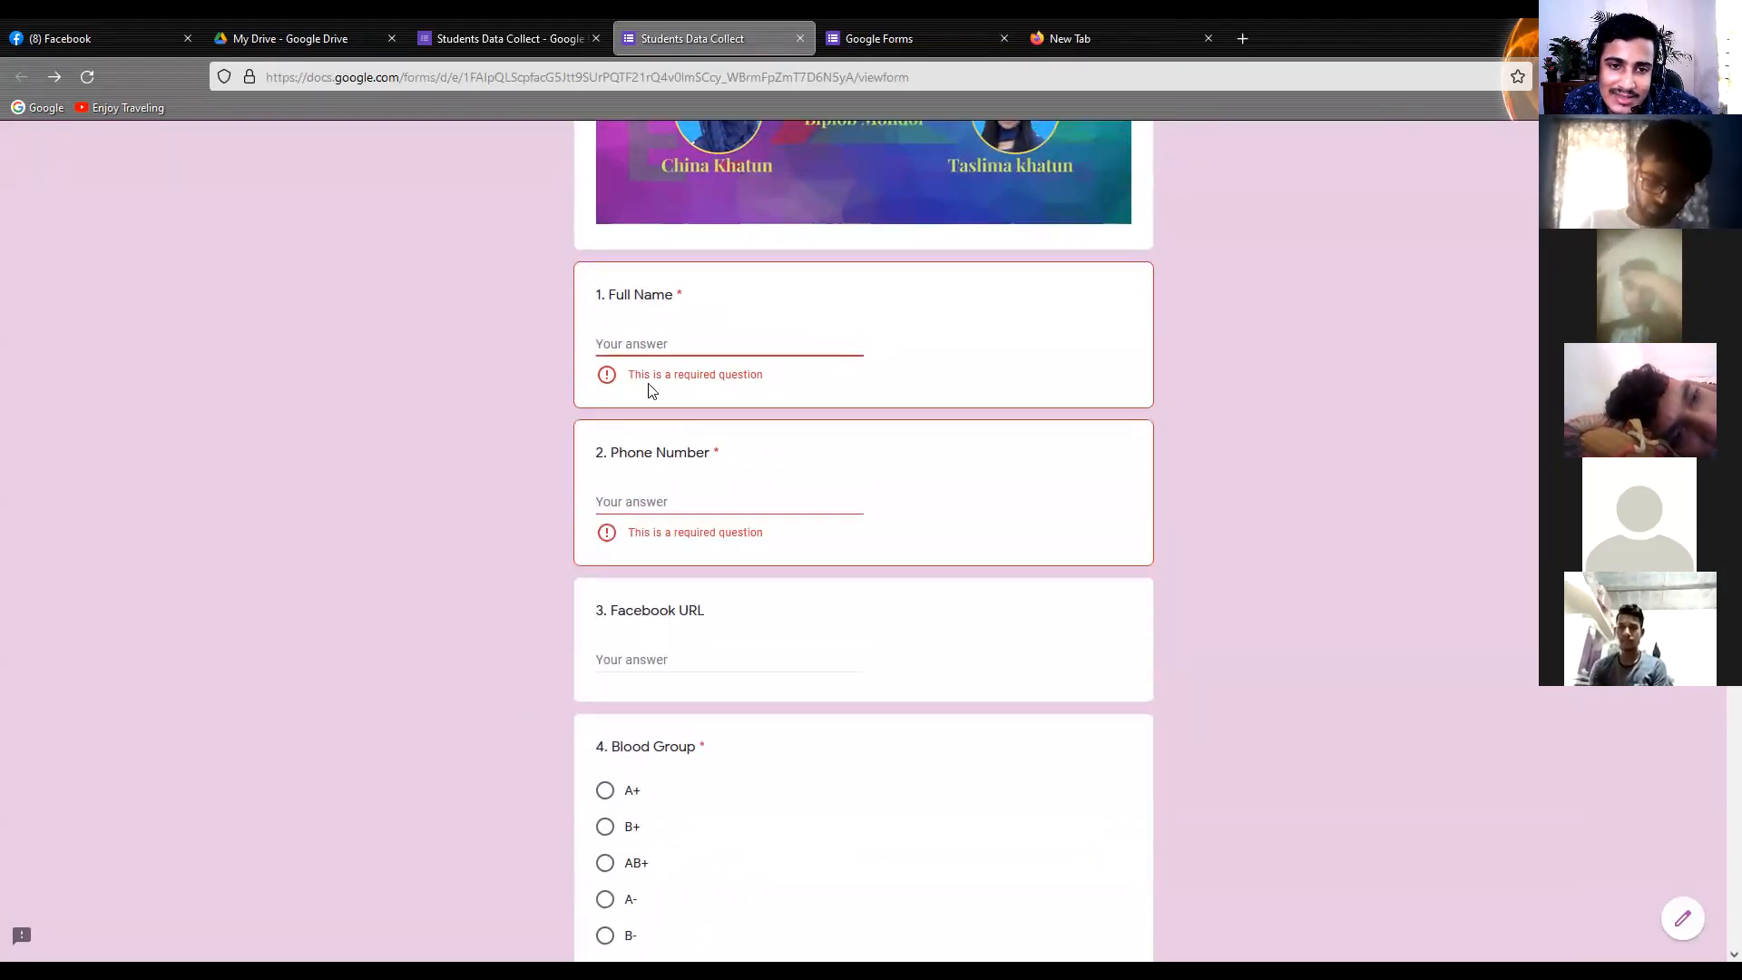
left_click(676, 468)
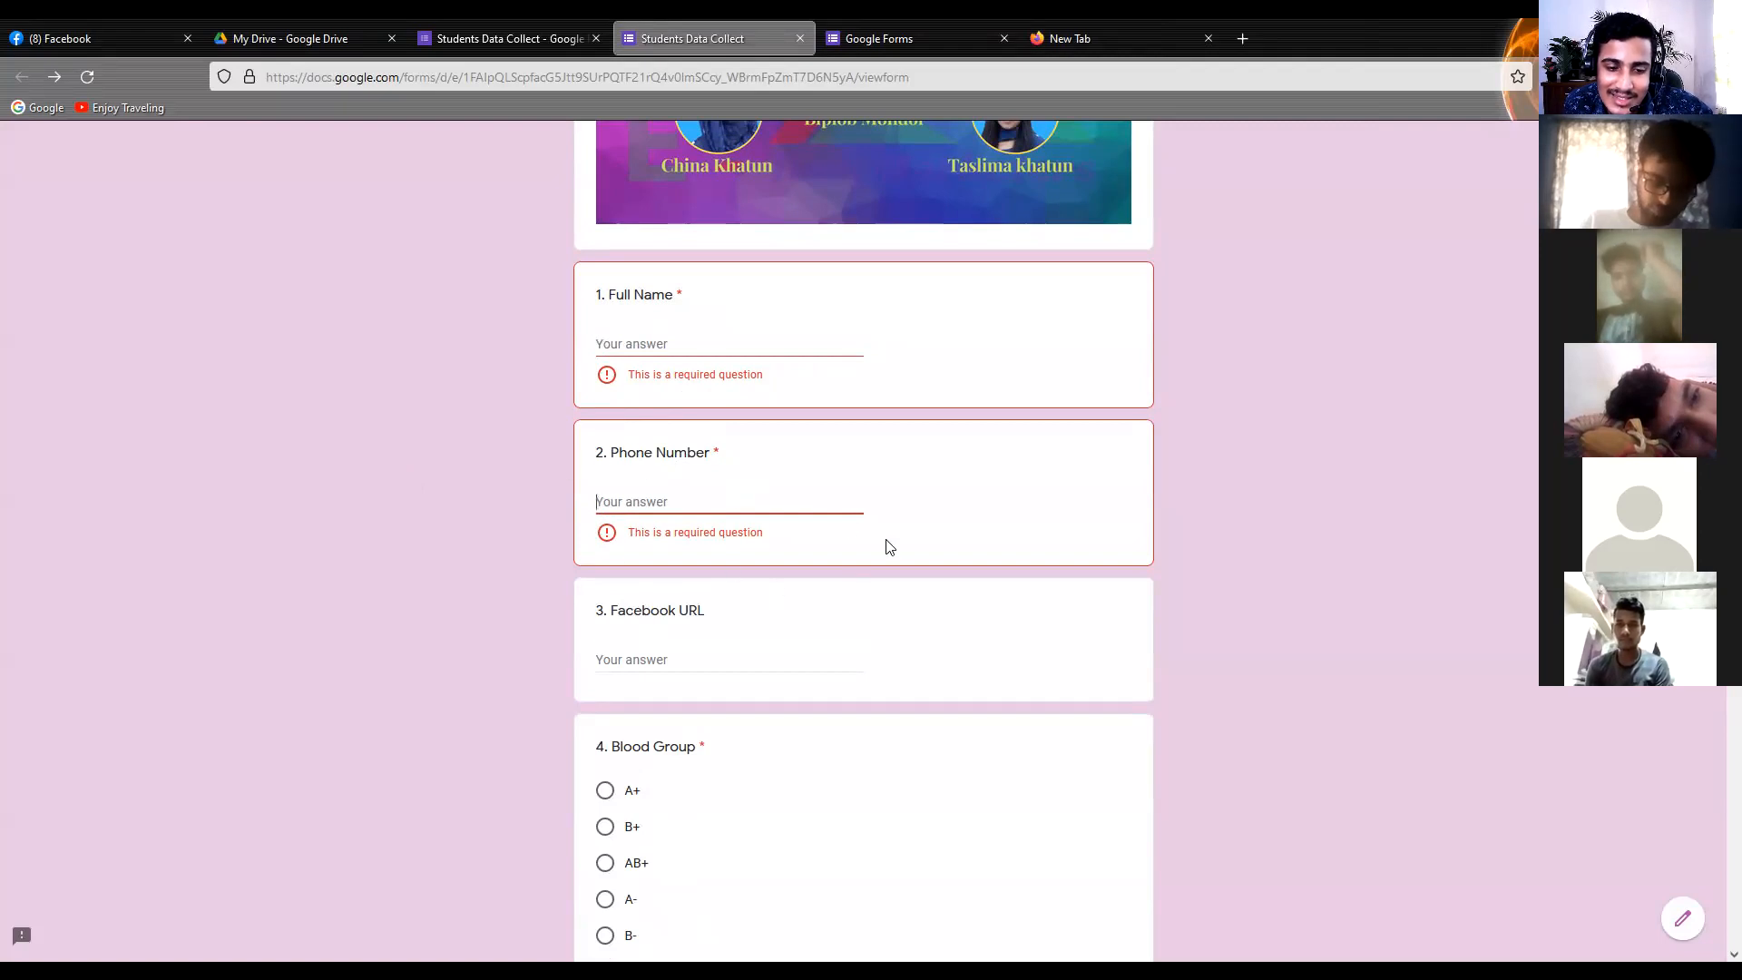
scroll(443, 621, "down", 3)
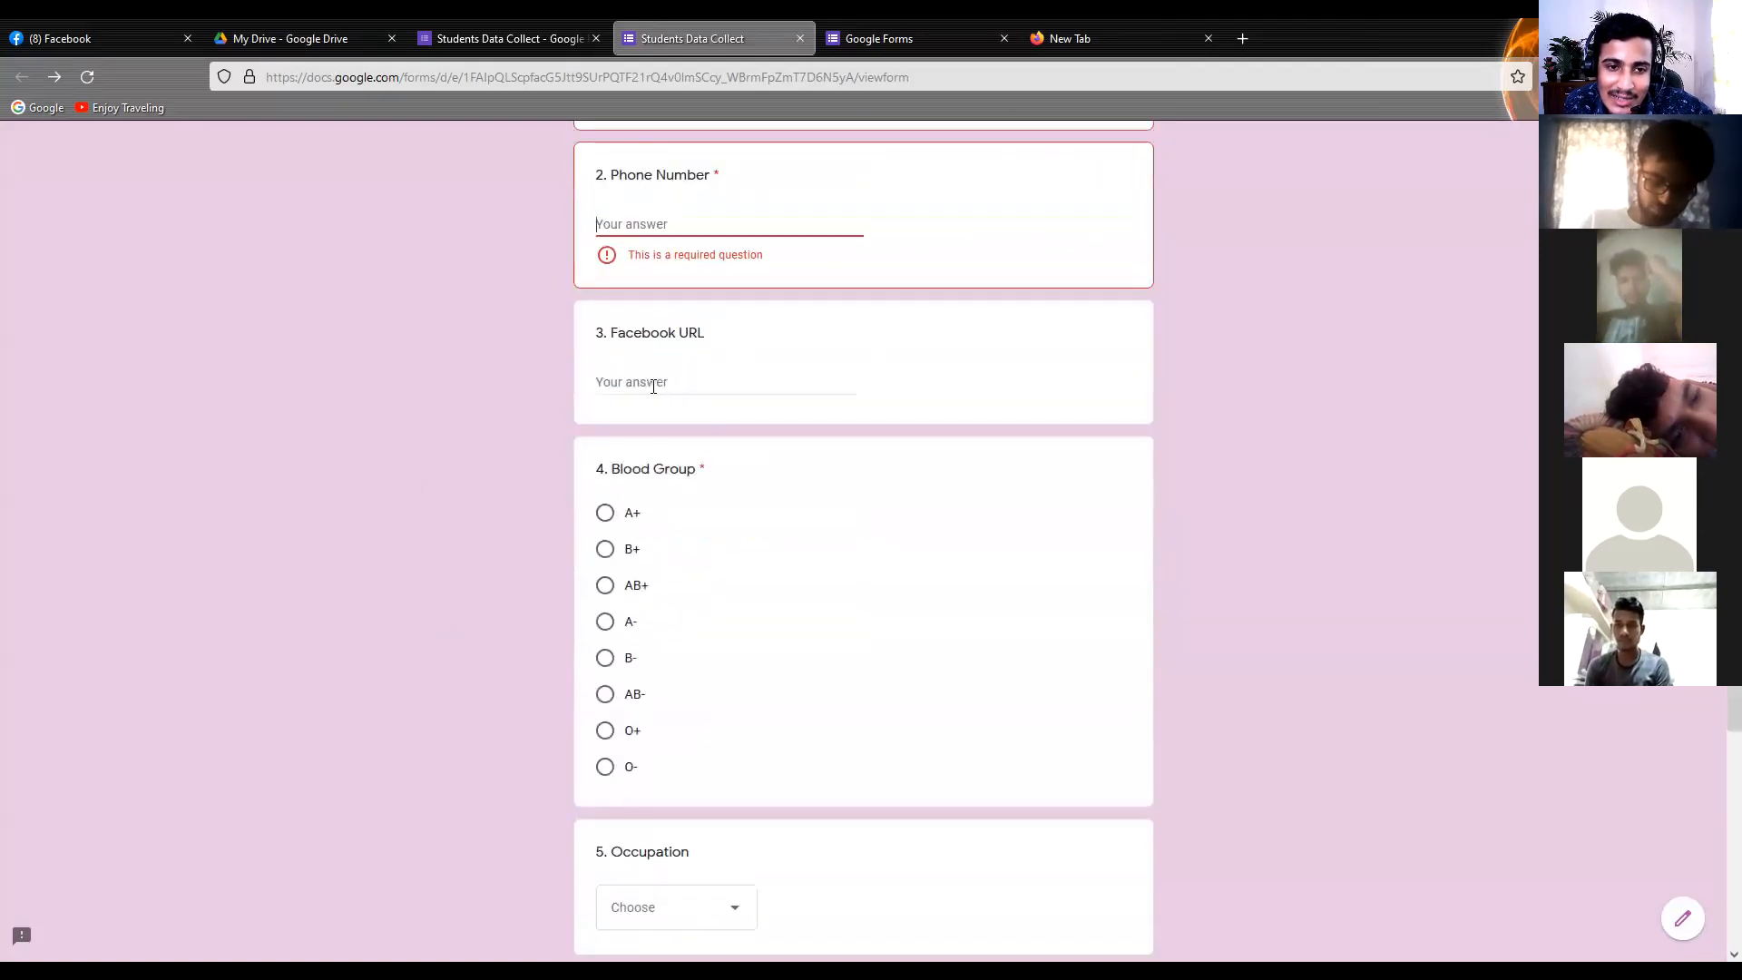
left_click(560, 467)
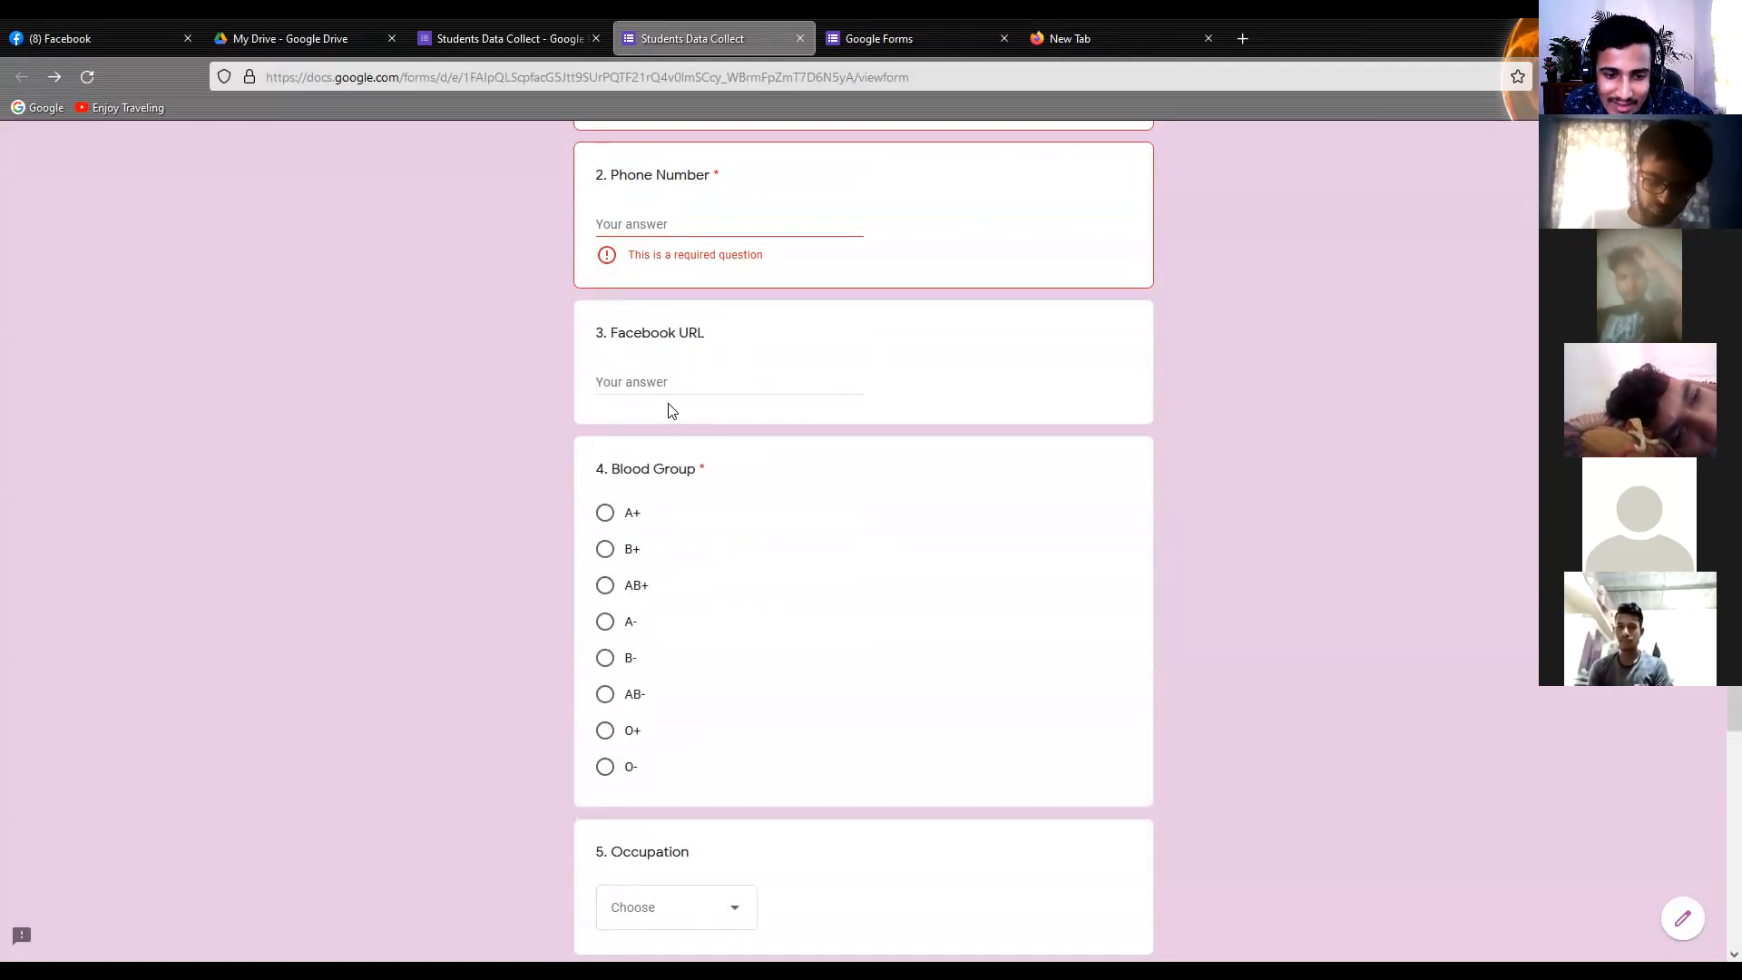
Answer Blood Group with A- and try the Occupation choices Student and Job before settling on House Maker
scroll(671, 410, "down", 2)
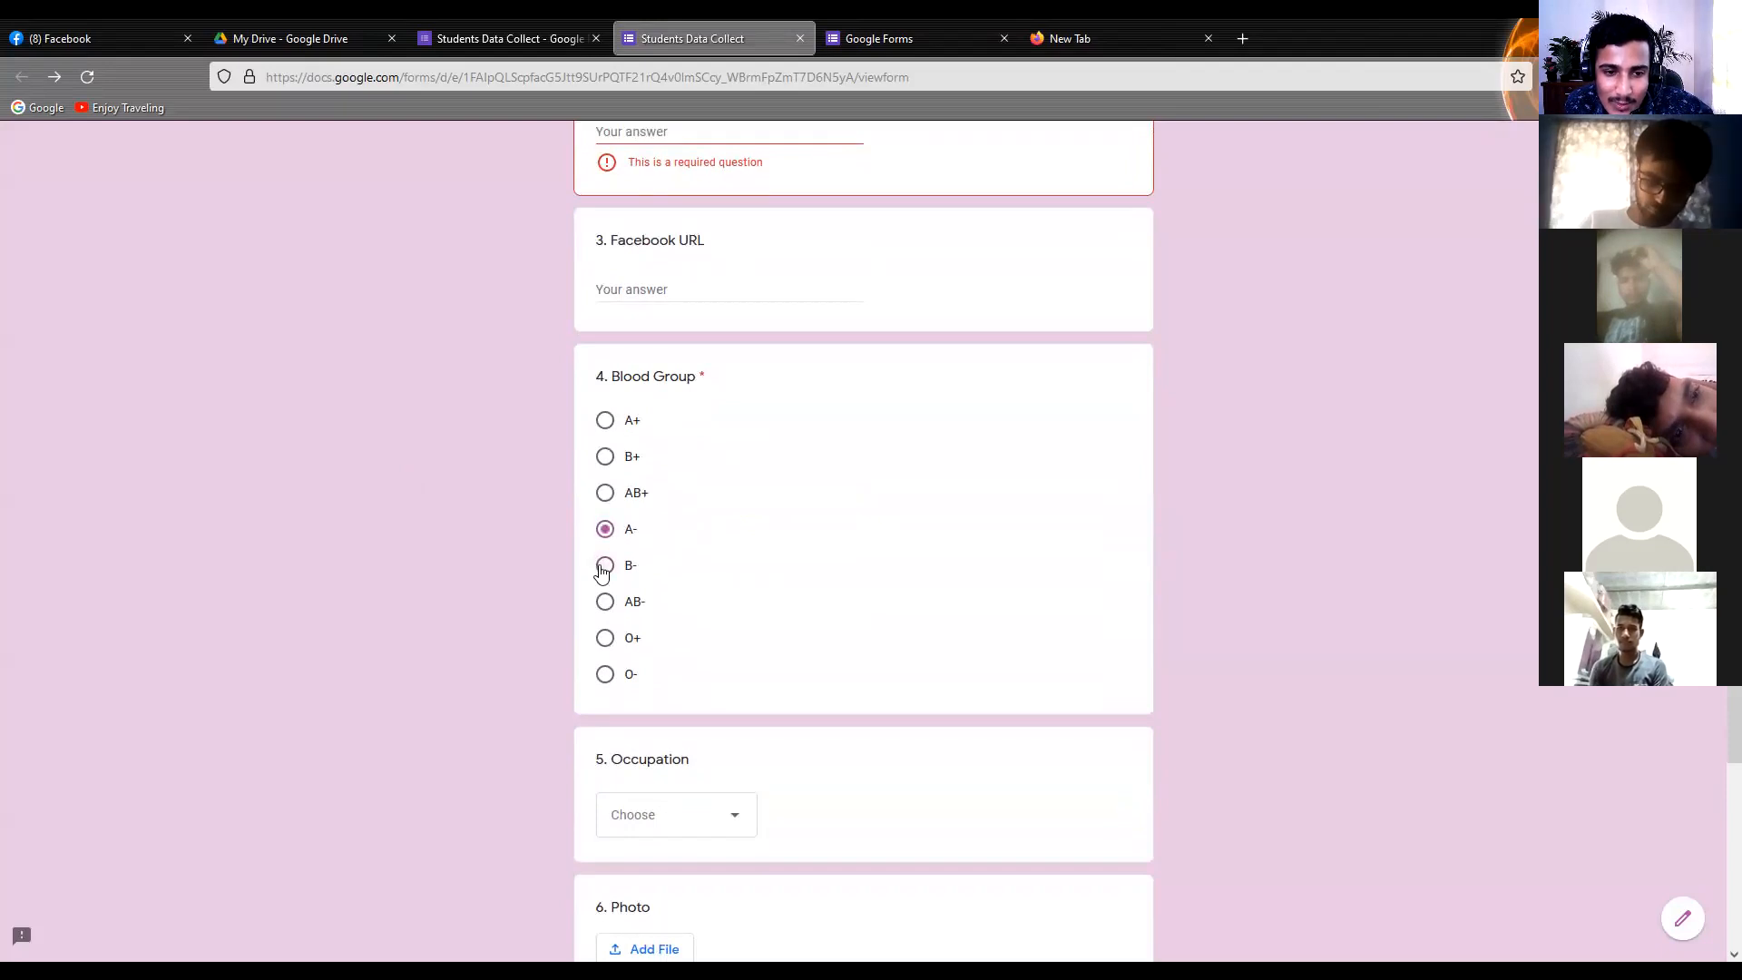
left_click(605, 529)
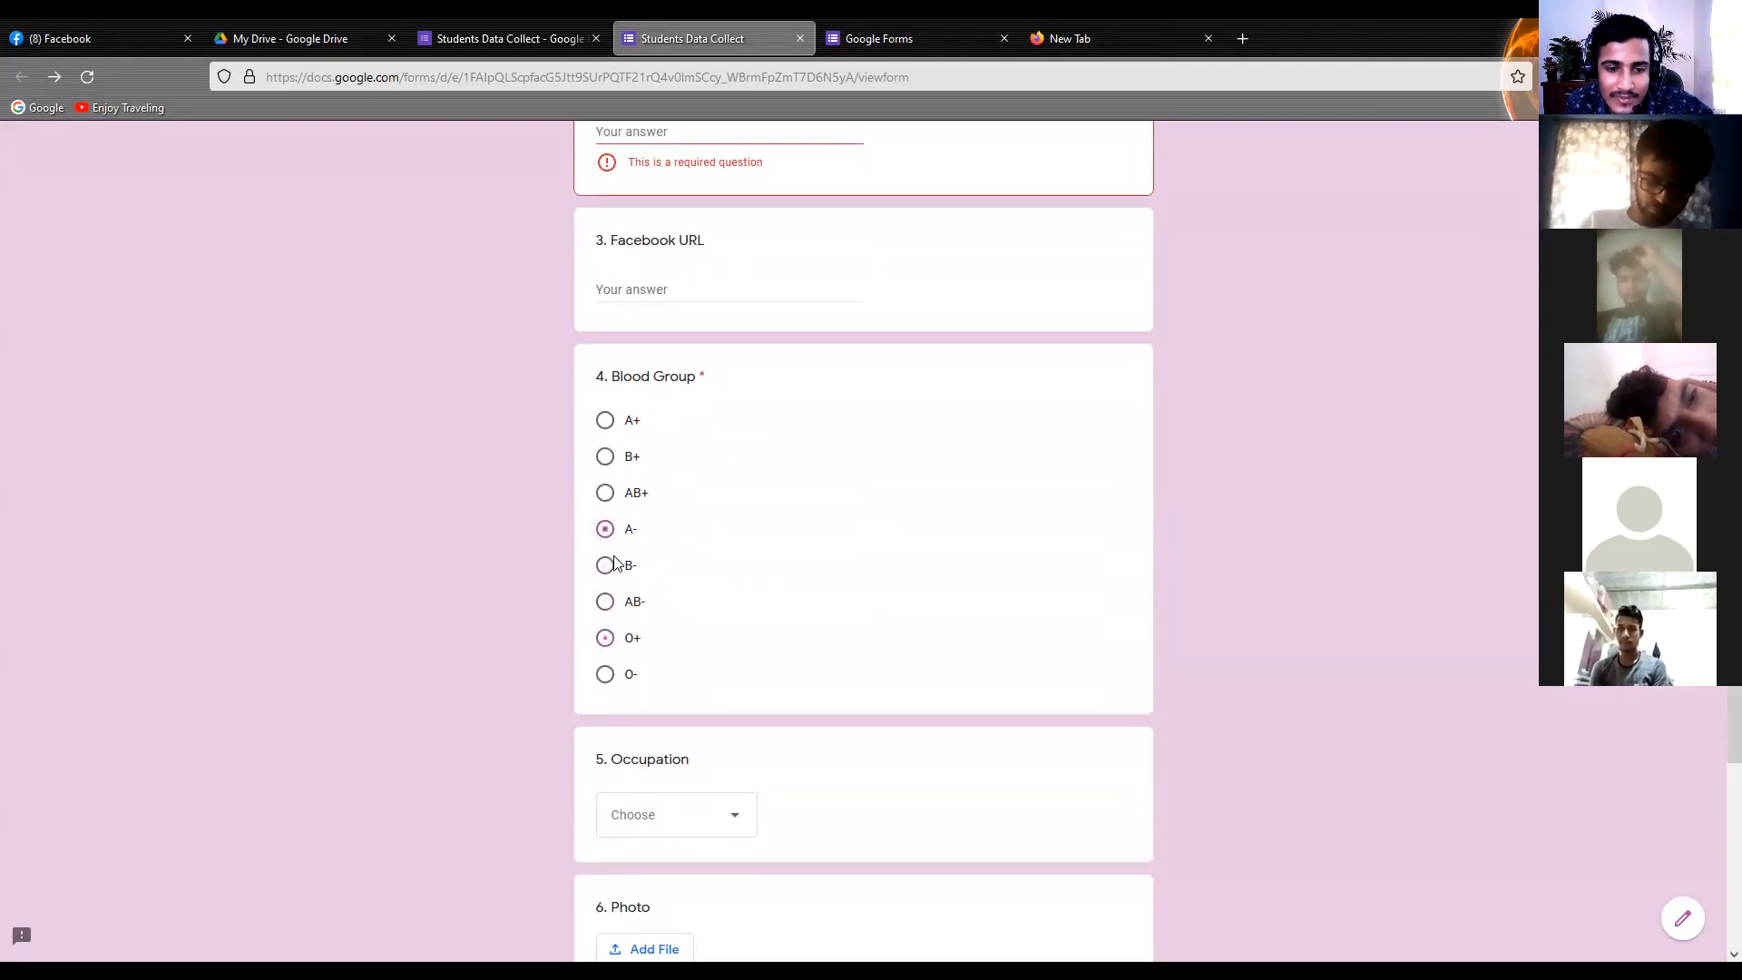
scroll(572, 568, "down", 3)
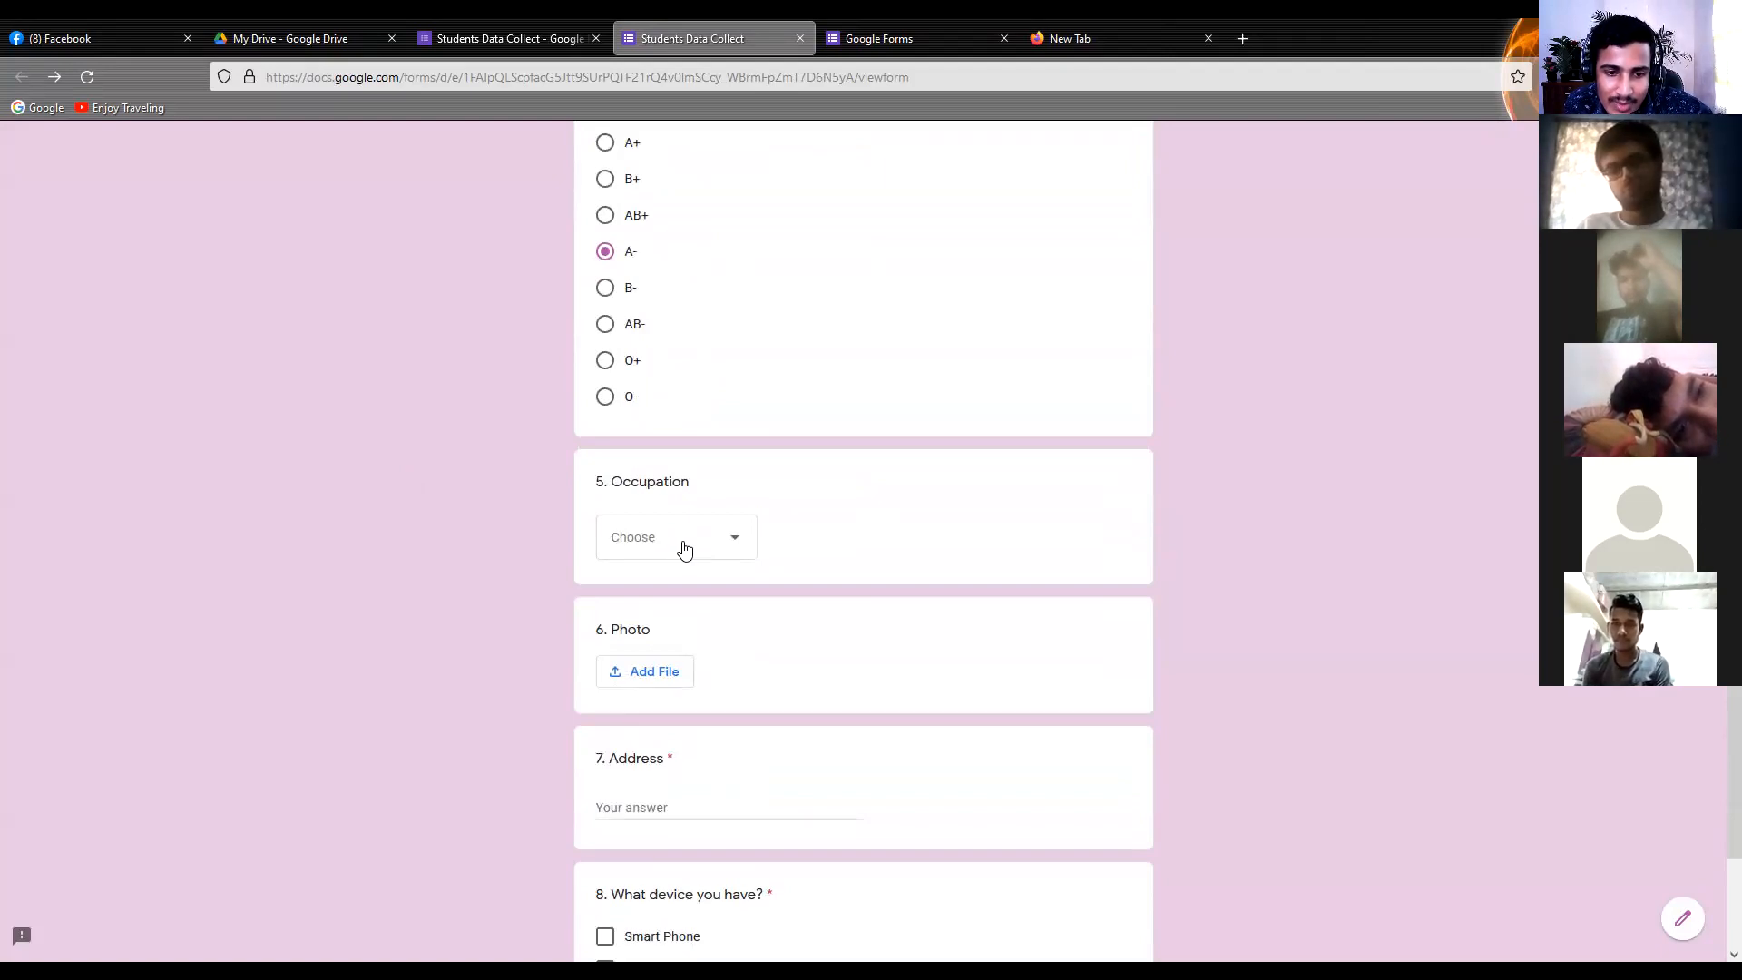
left_click(671, 540)
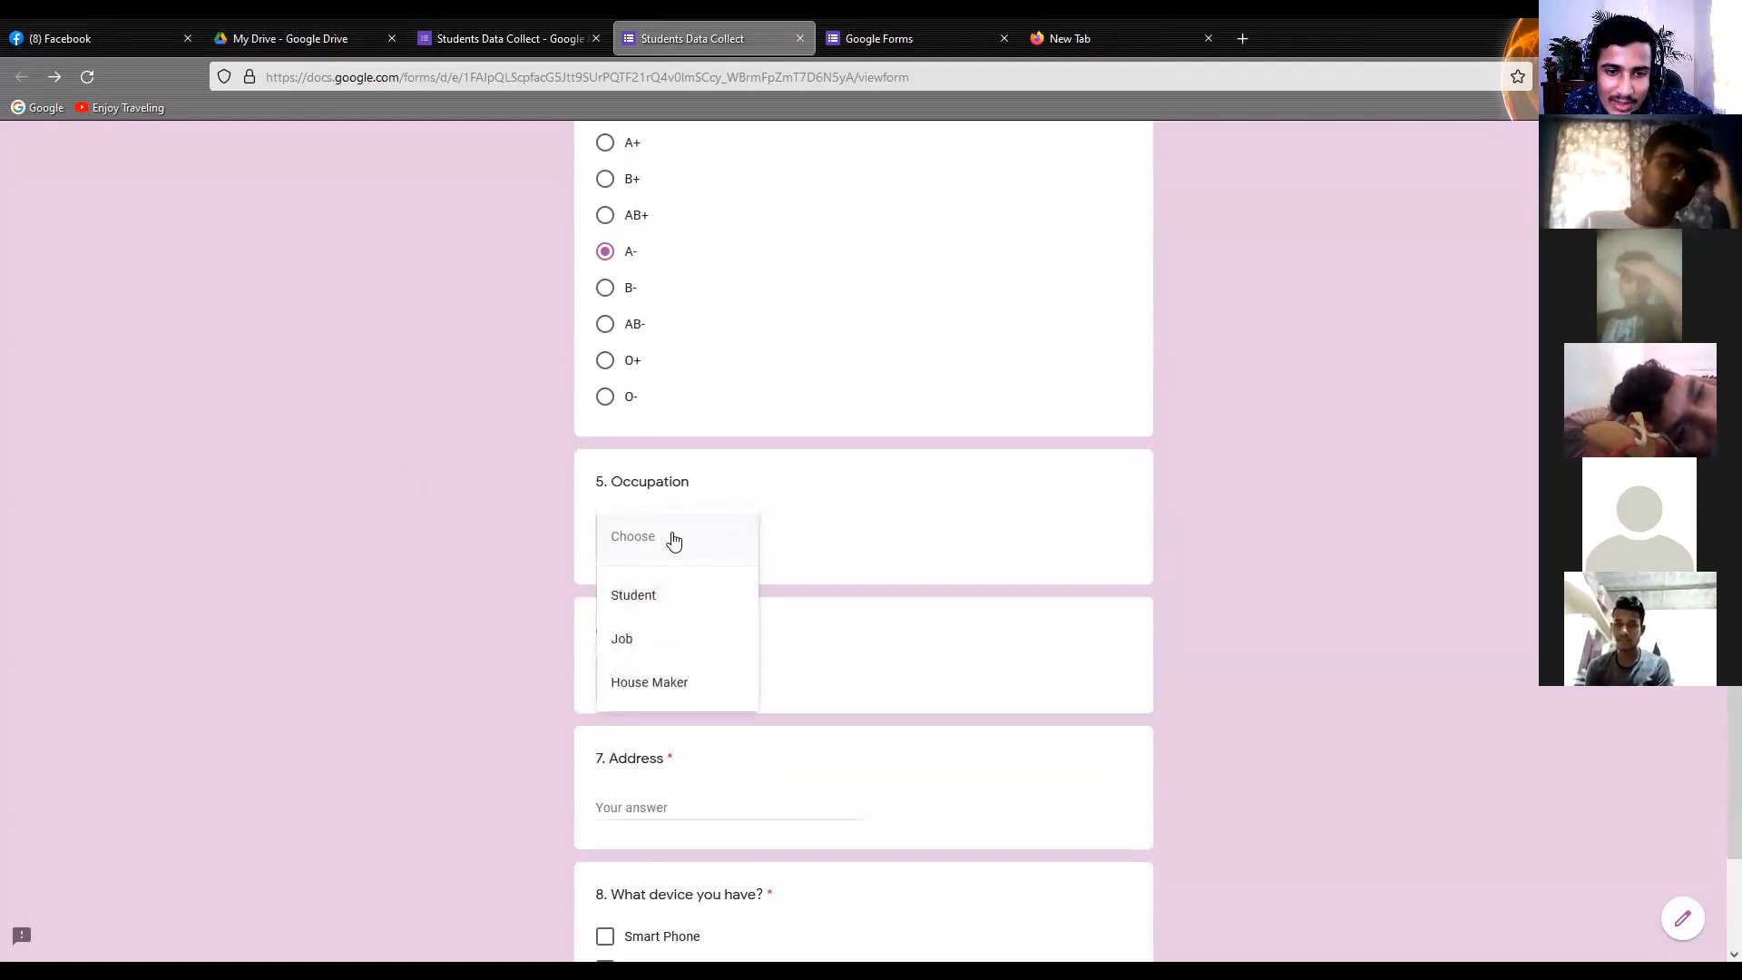
left_click(653, 614)
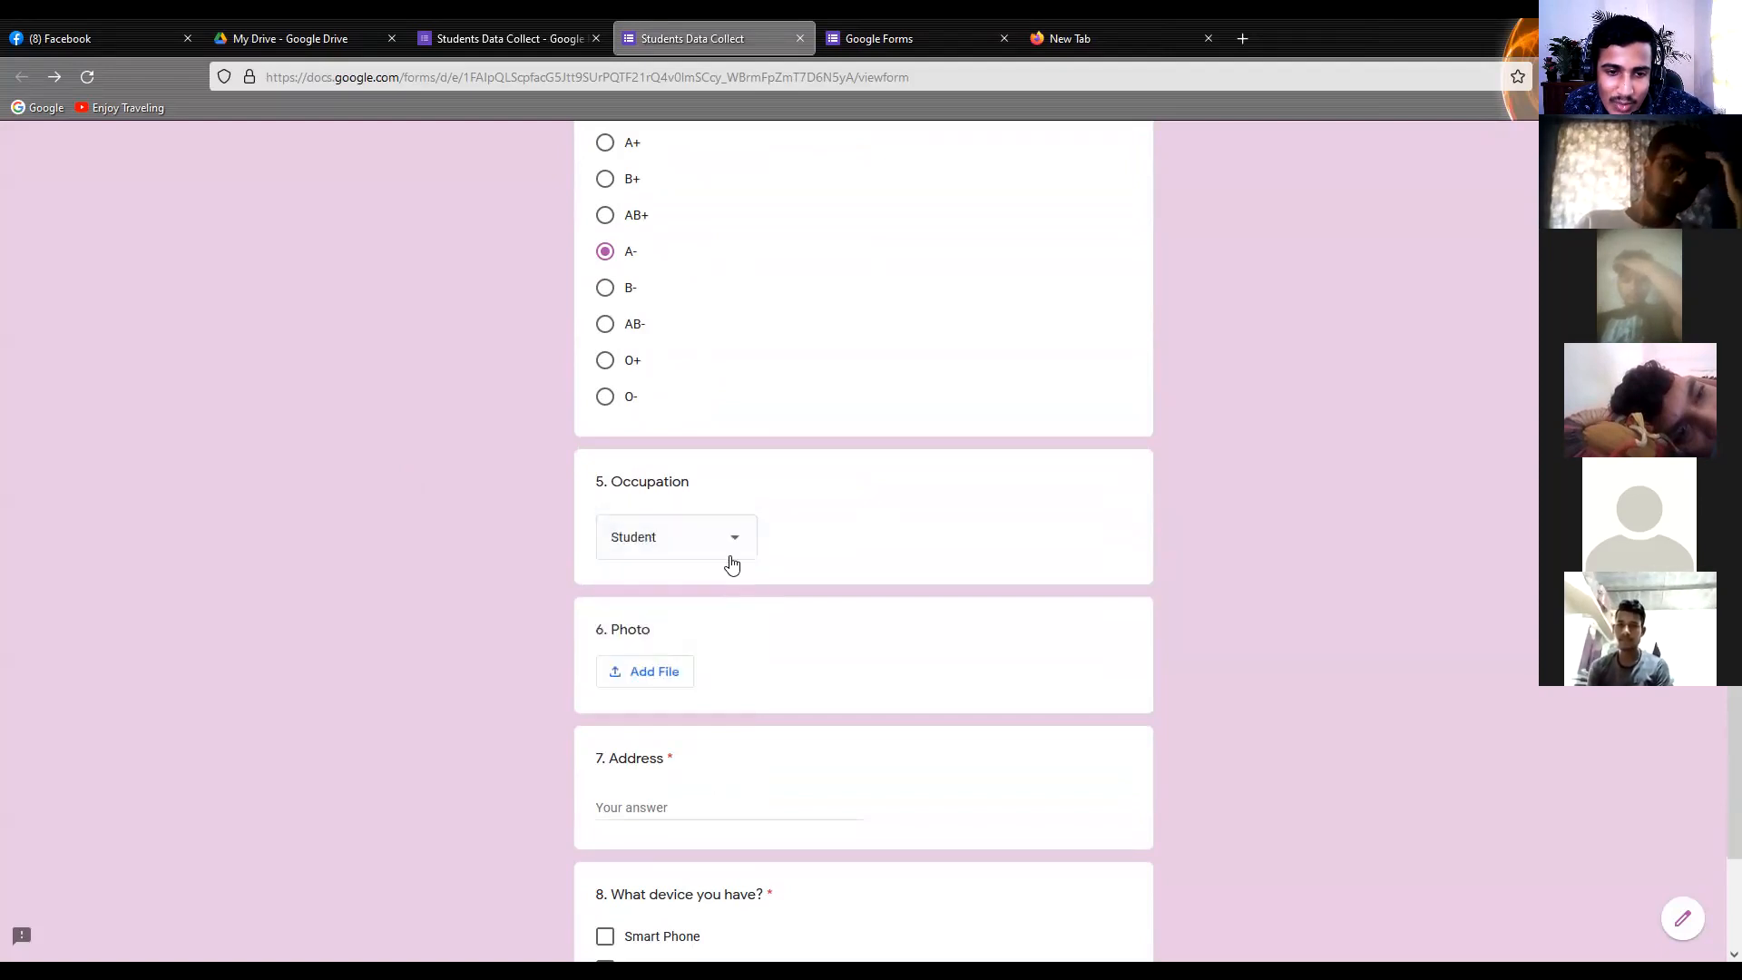
left_click(732, 564)
left_click(665, 580)
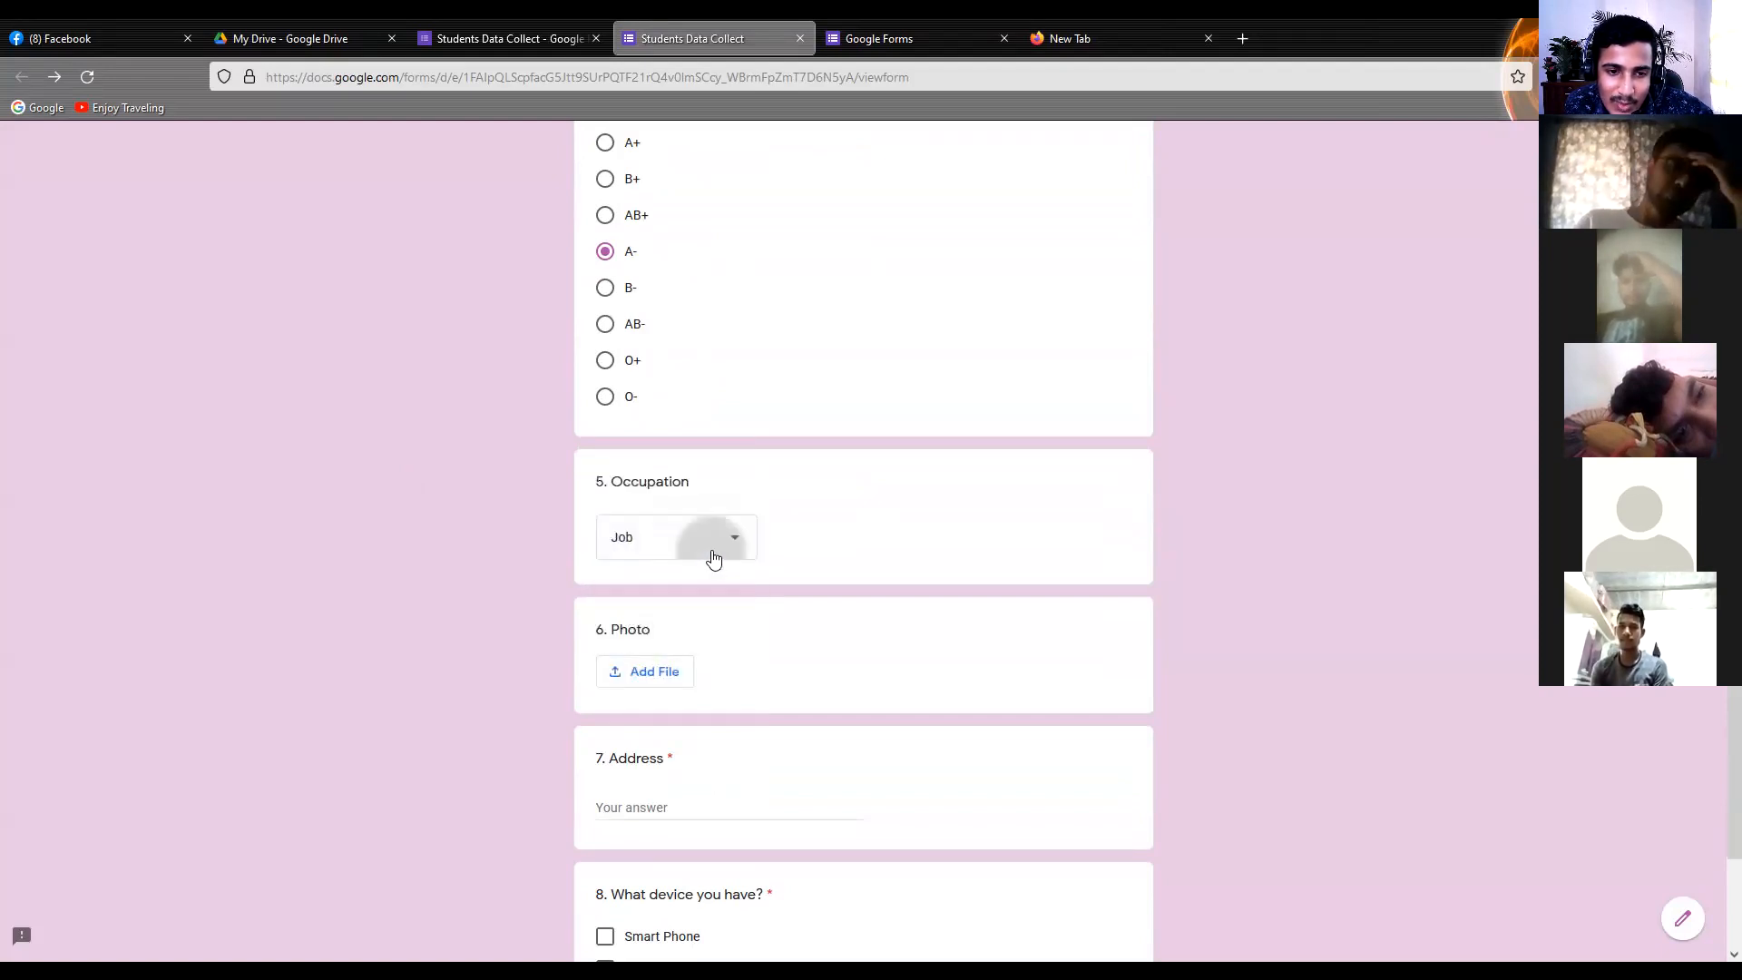
left_click(713, 558)
left_click(678, 588)
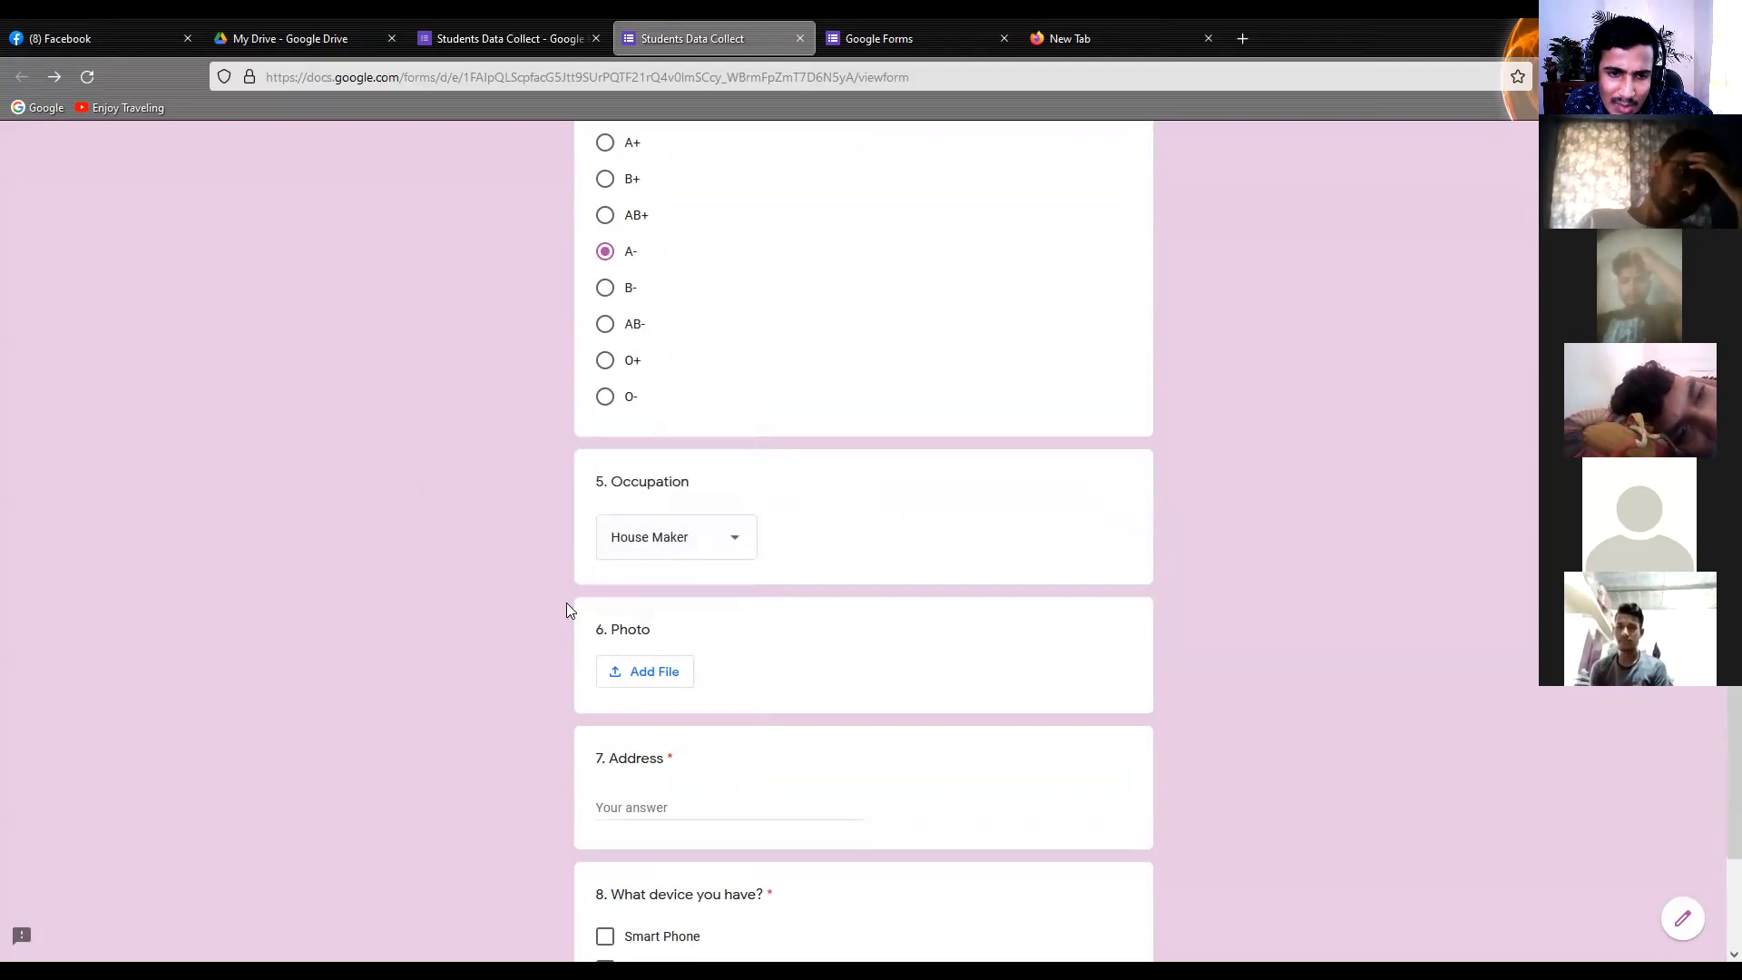
Check the Address answer field in the preview and change the Address question to the Paragraph type in the form editor
scroll(557, 602, "down", 1)
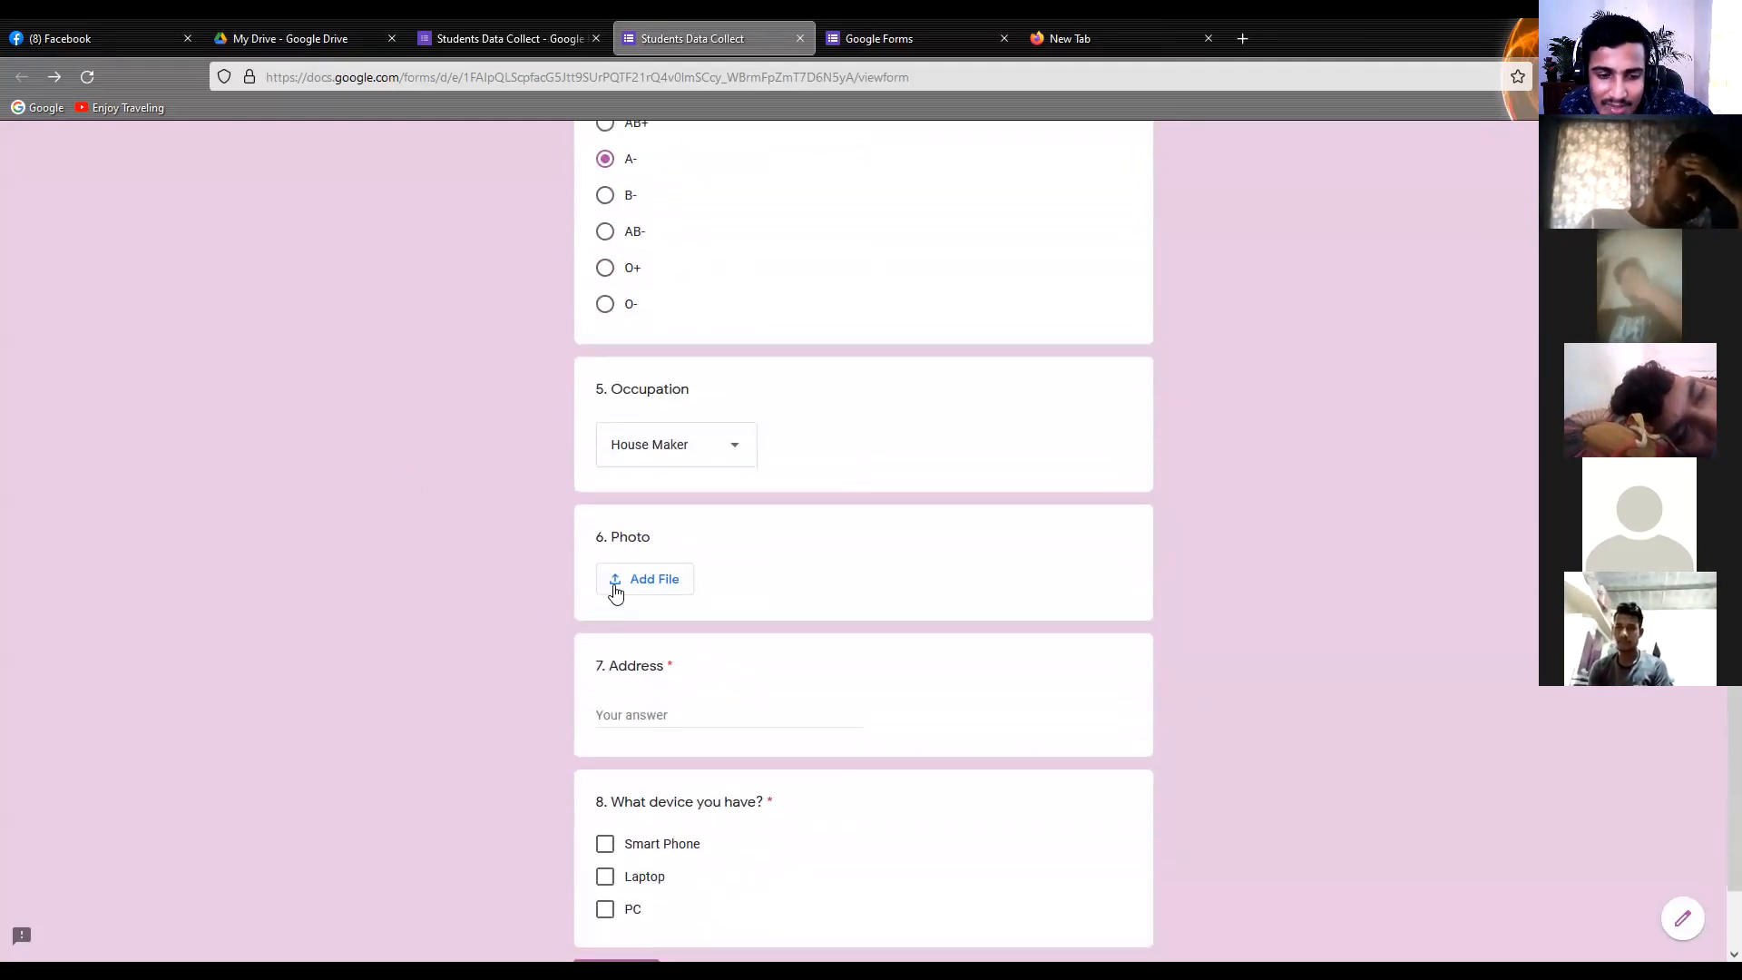
scroll(512, 386, "down", 2)
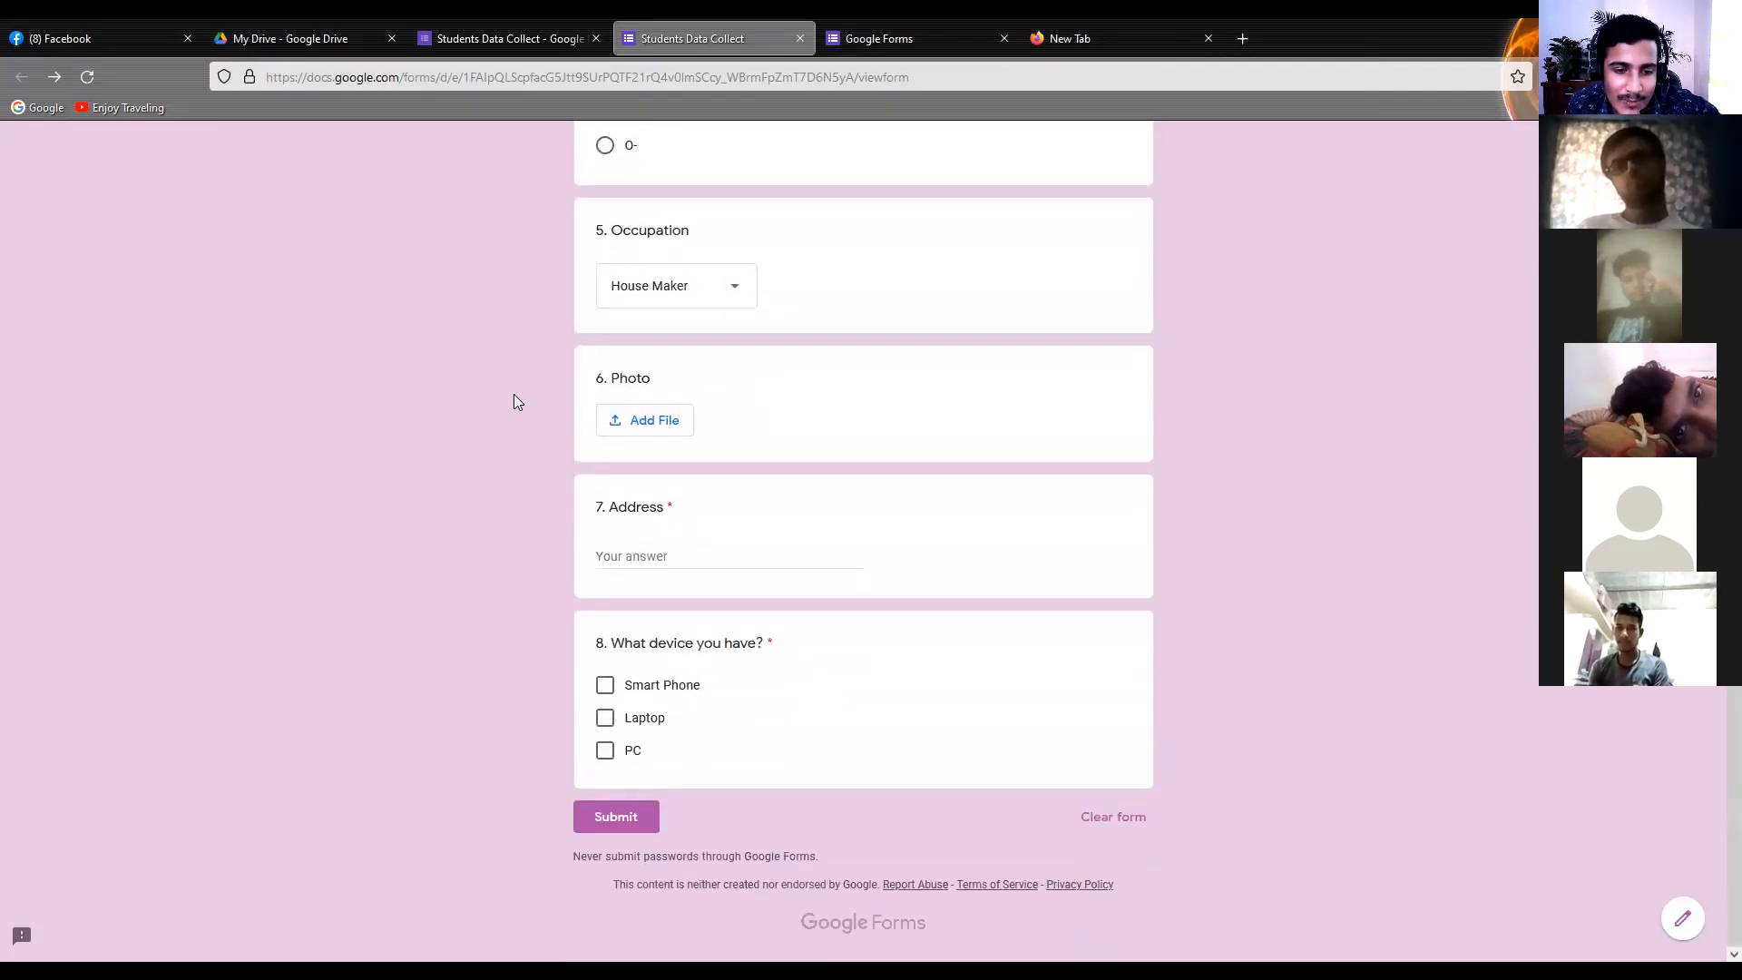
left_click(621, 557)
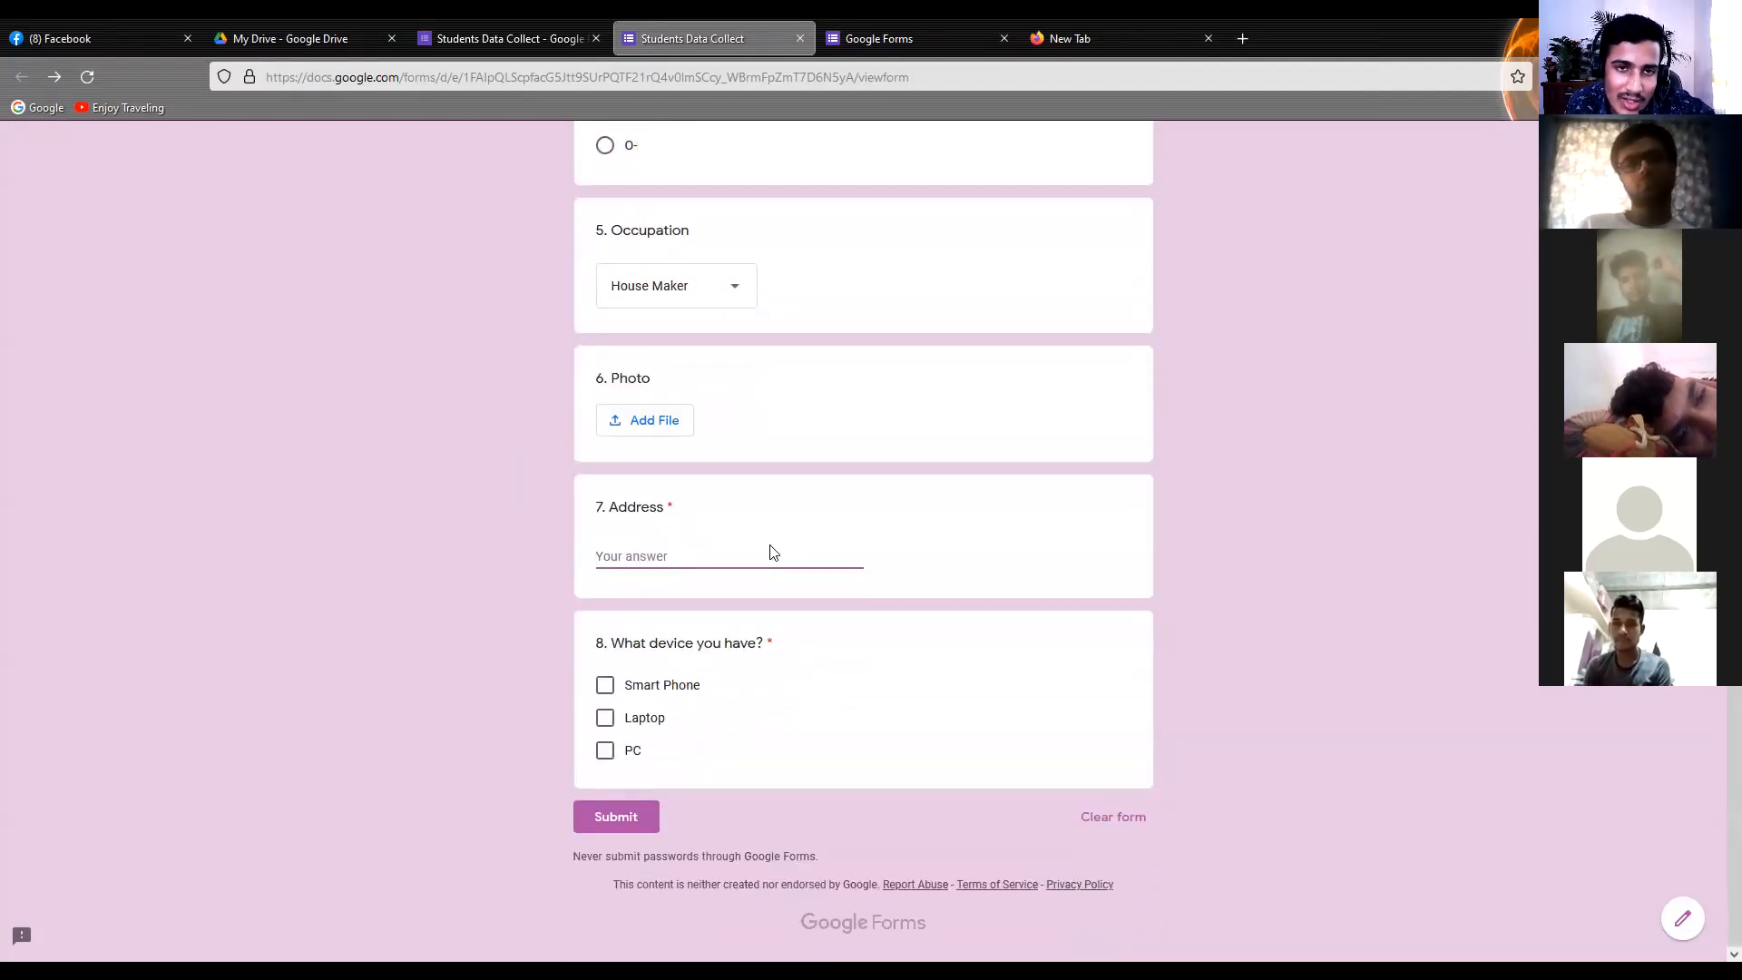
left_click(524, 22)
scroll(731, 472, "down", 10)
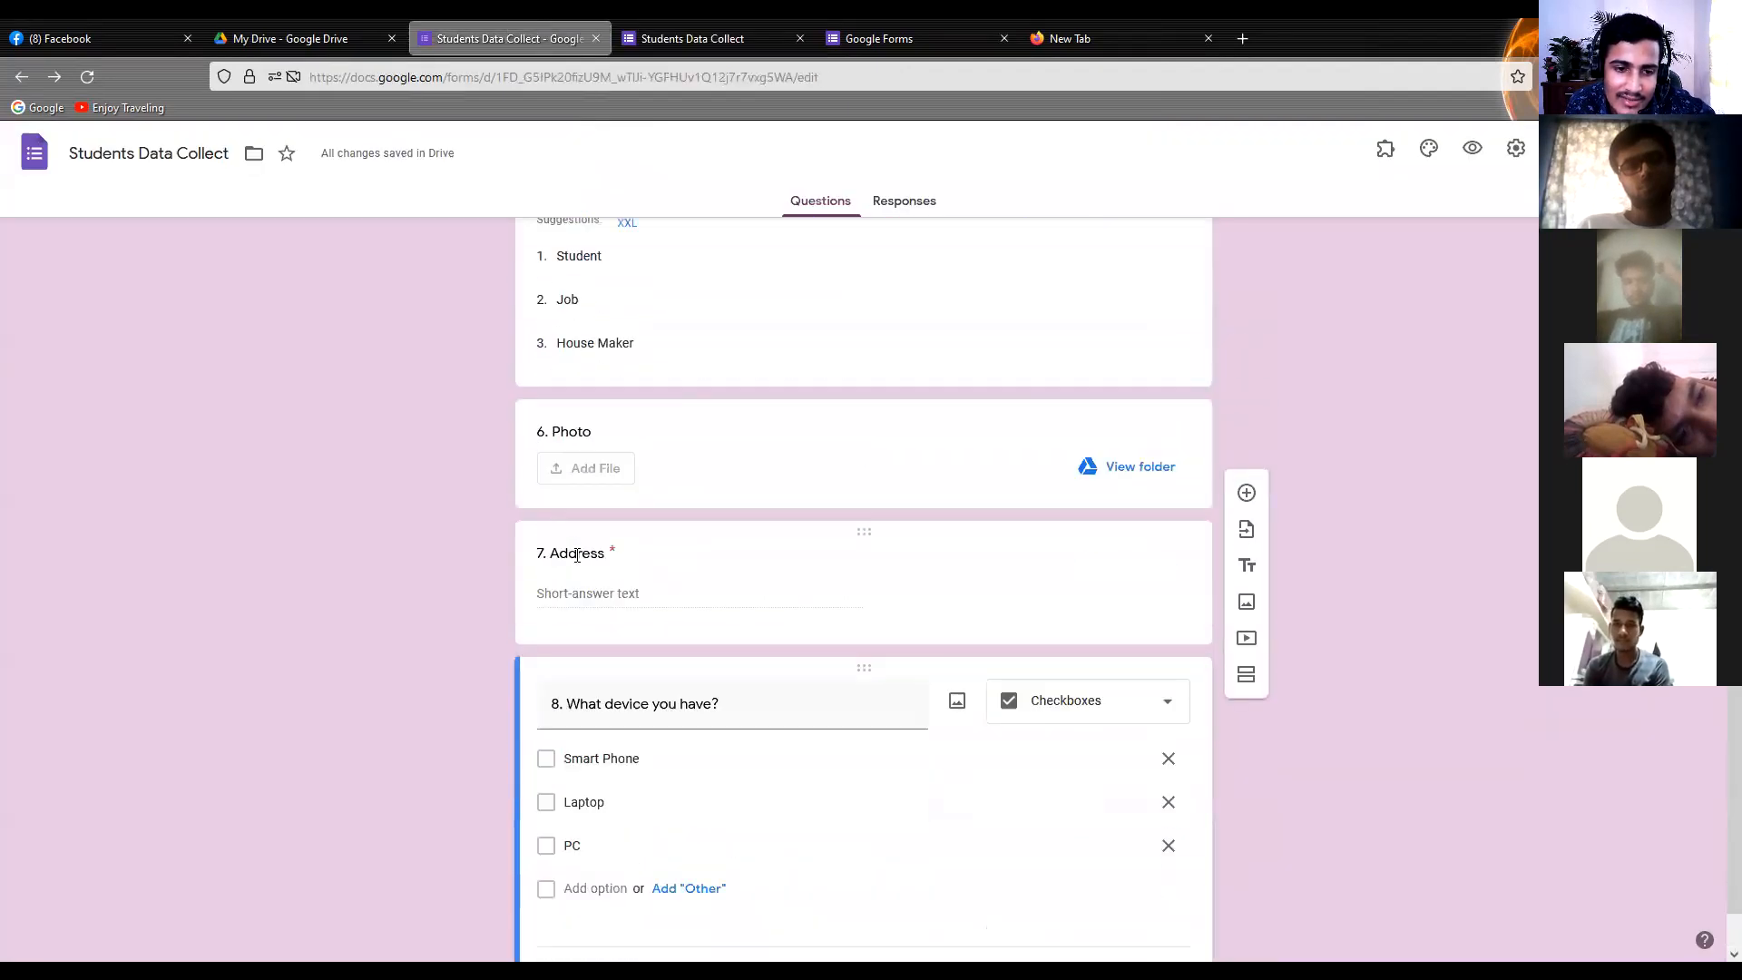
left_click(967, 454)
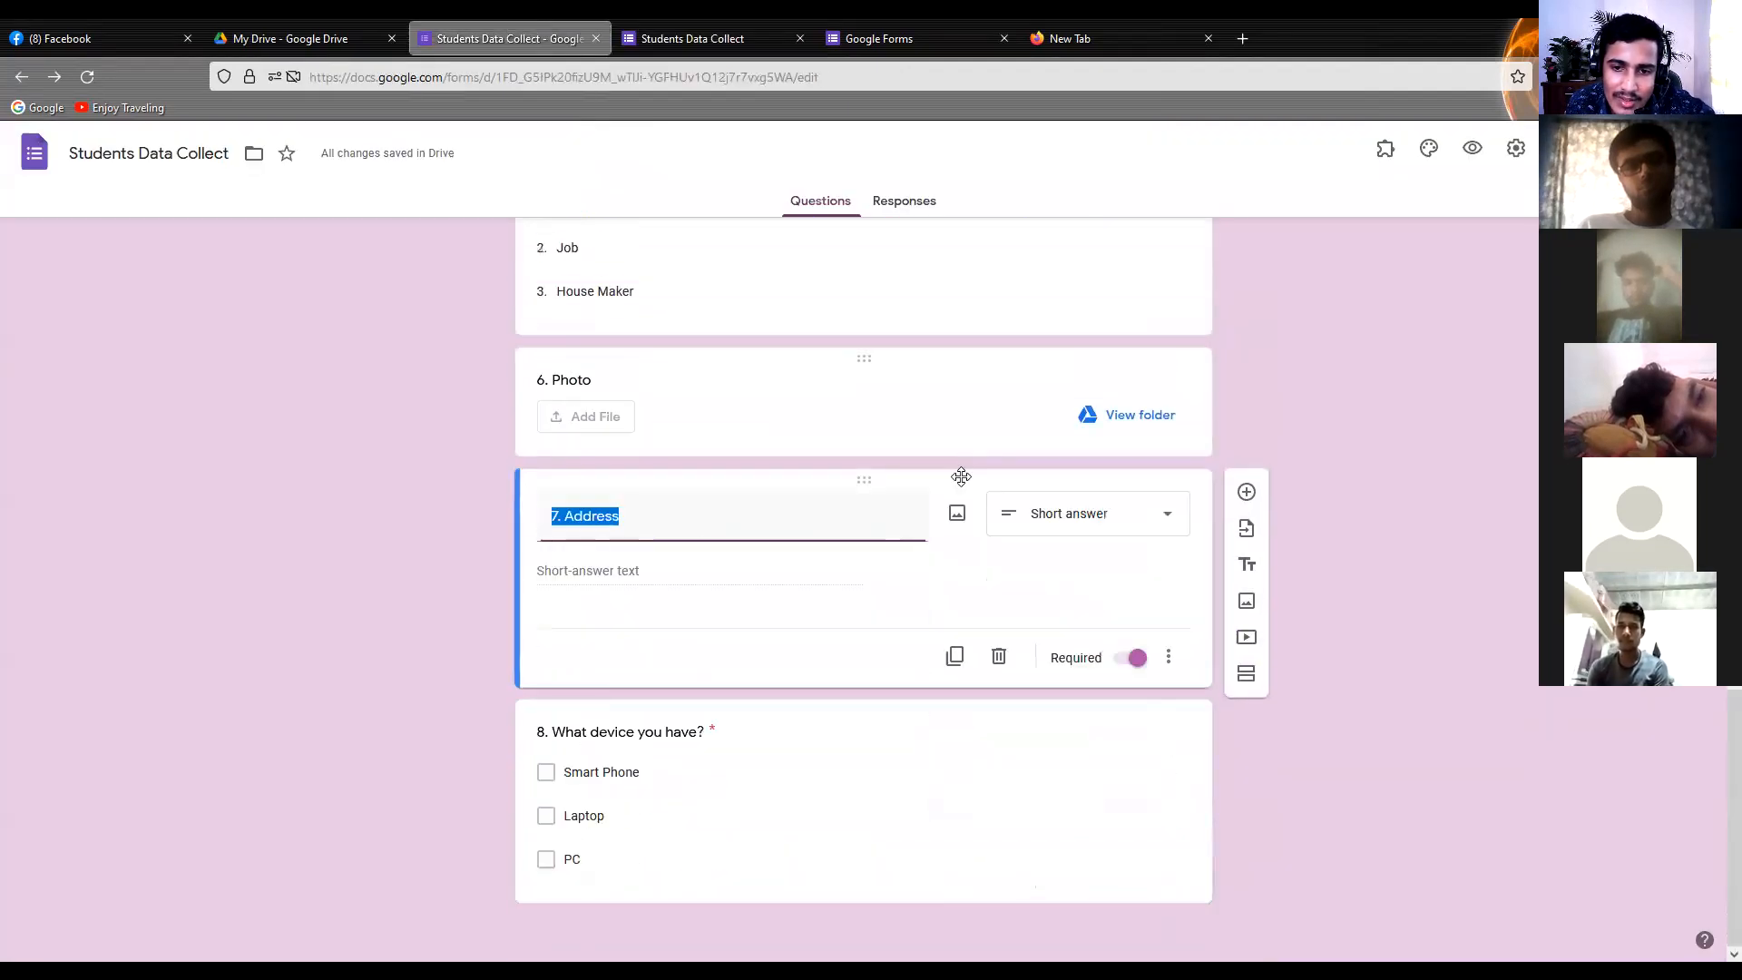
left_click(1066, 515)
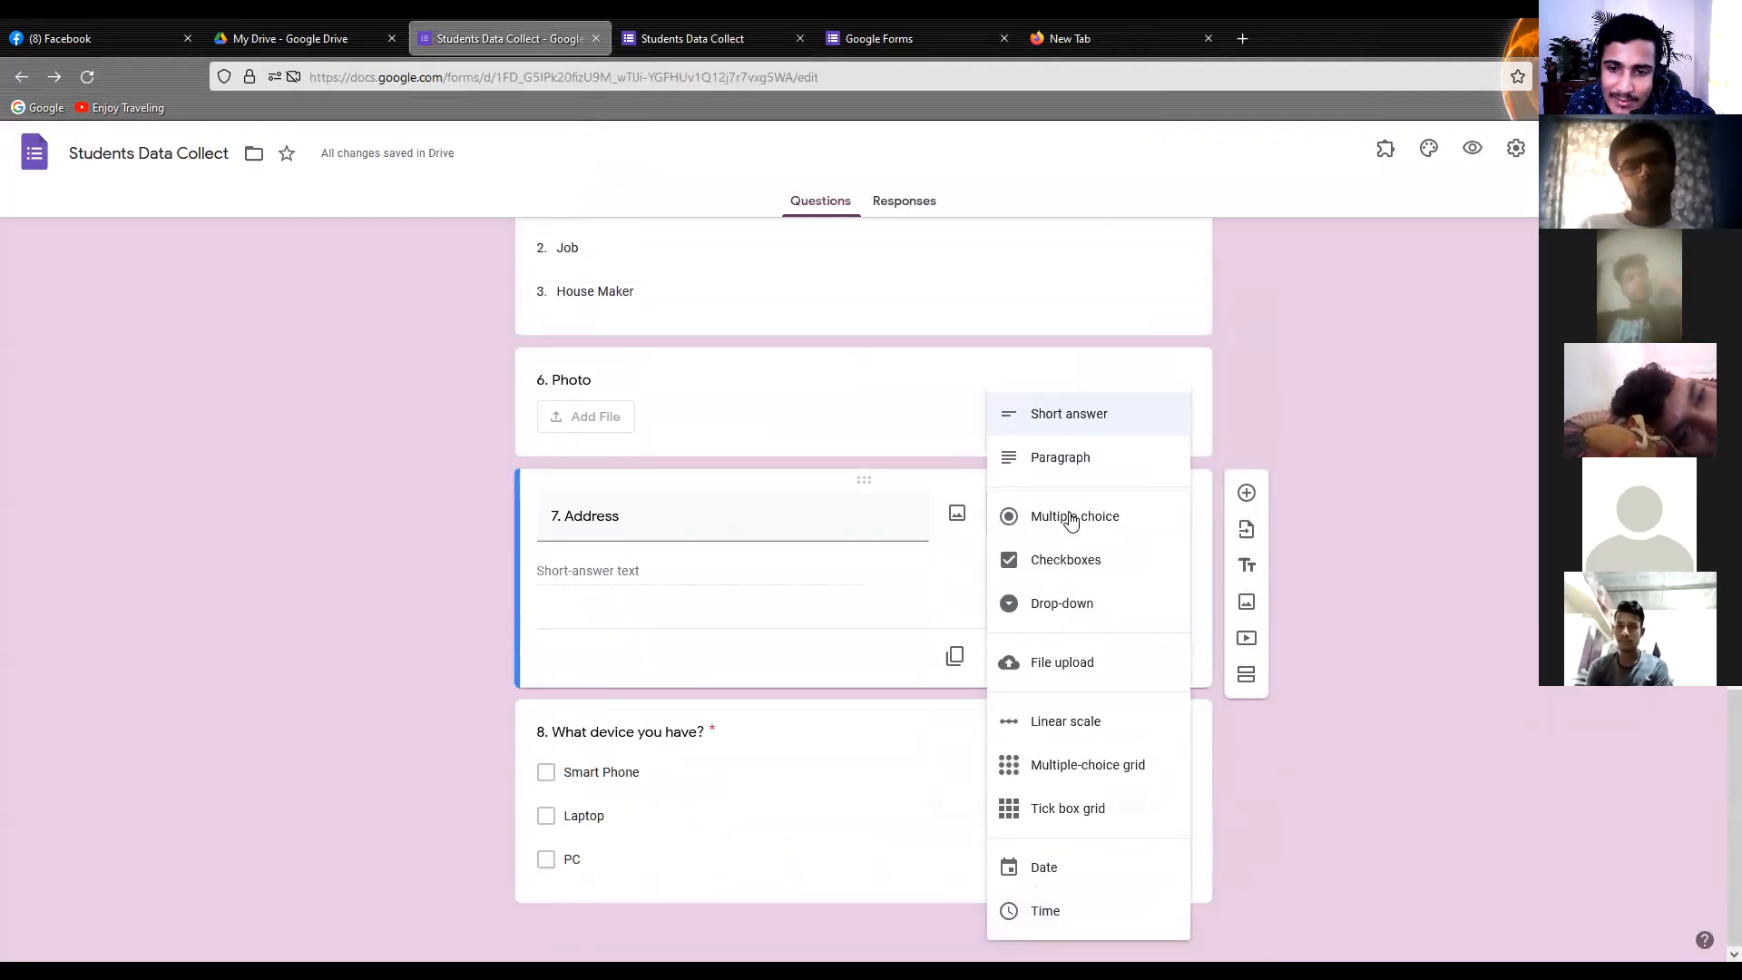
left_click(1043, 462)
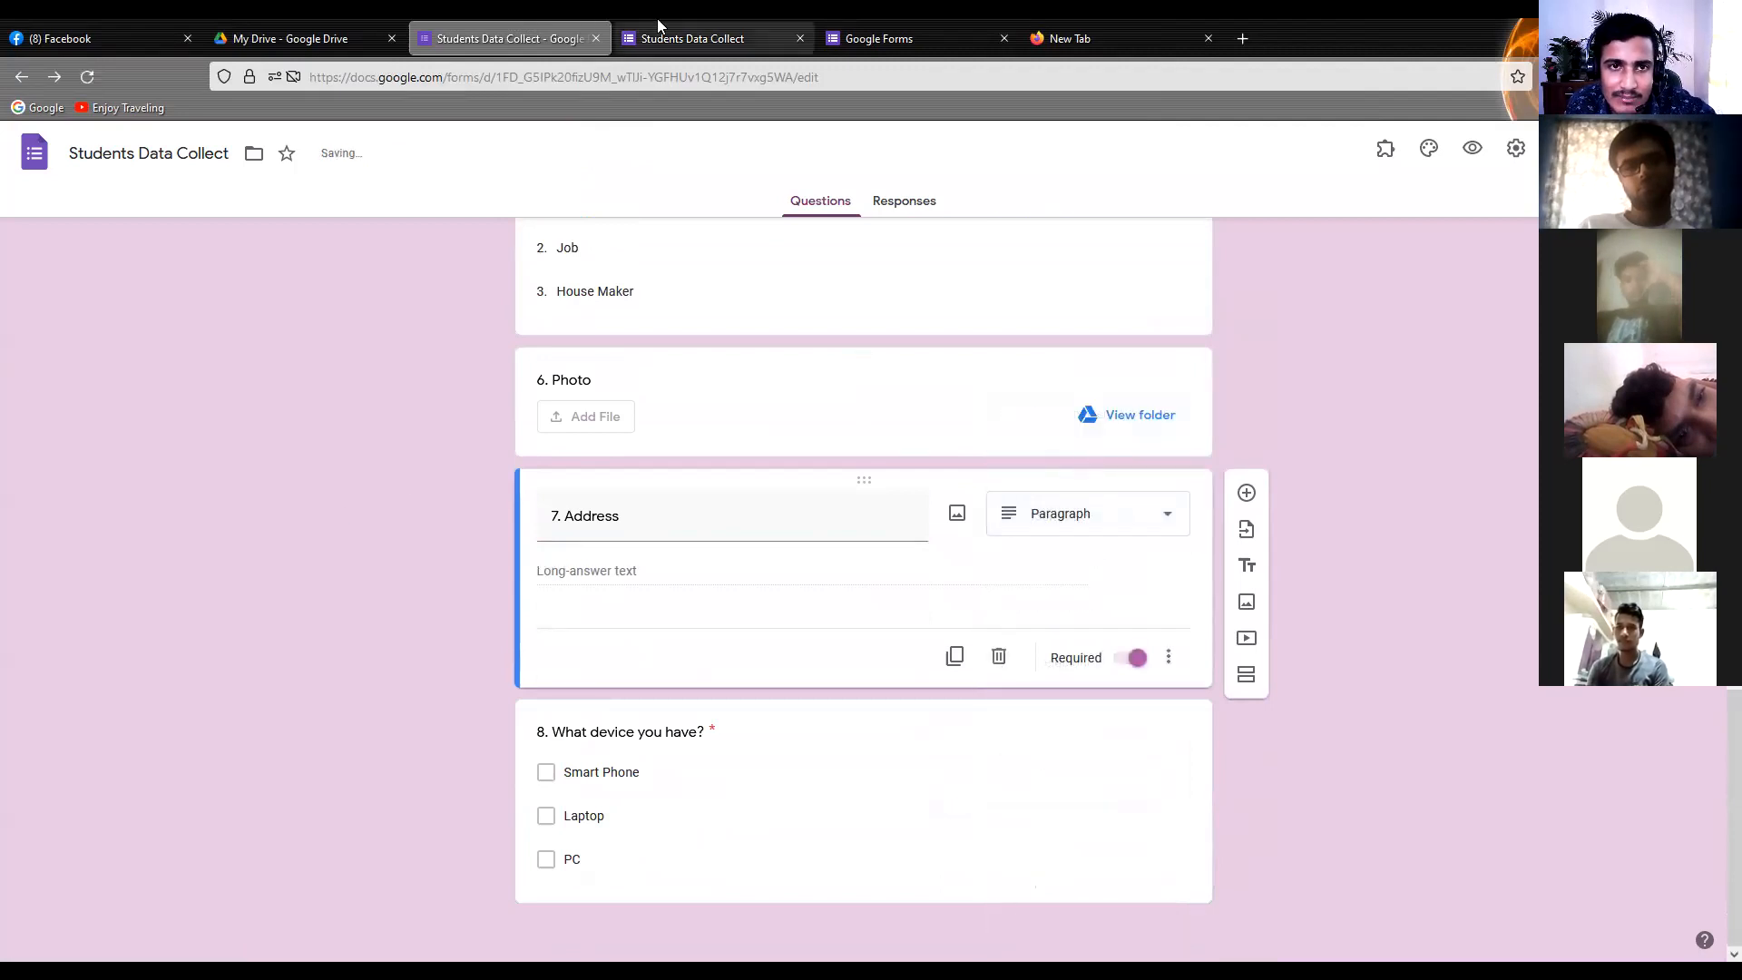
Back in the preview, tick Smart Phone and Laptop for the device question, toggling PC on and off and leaving it unticked
left_click(657, 34)
left_click(526, 579)
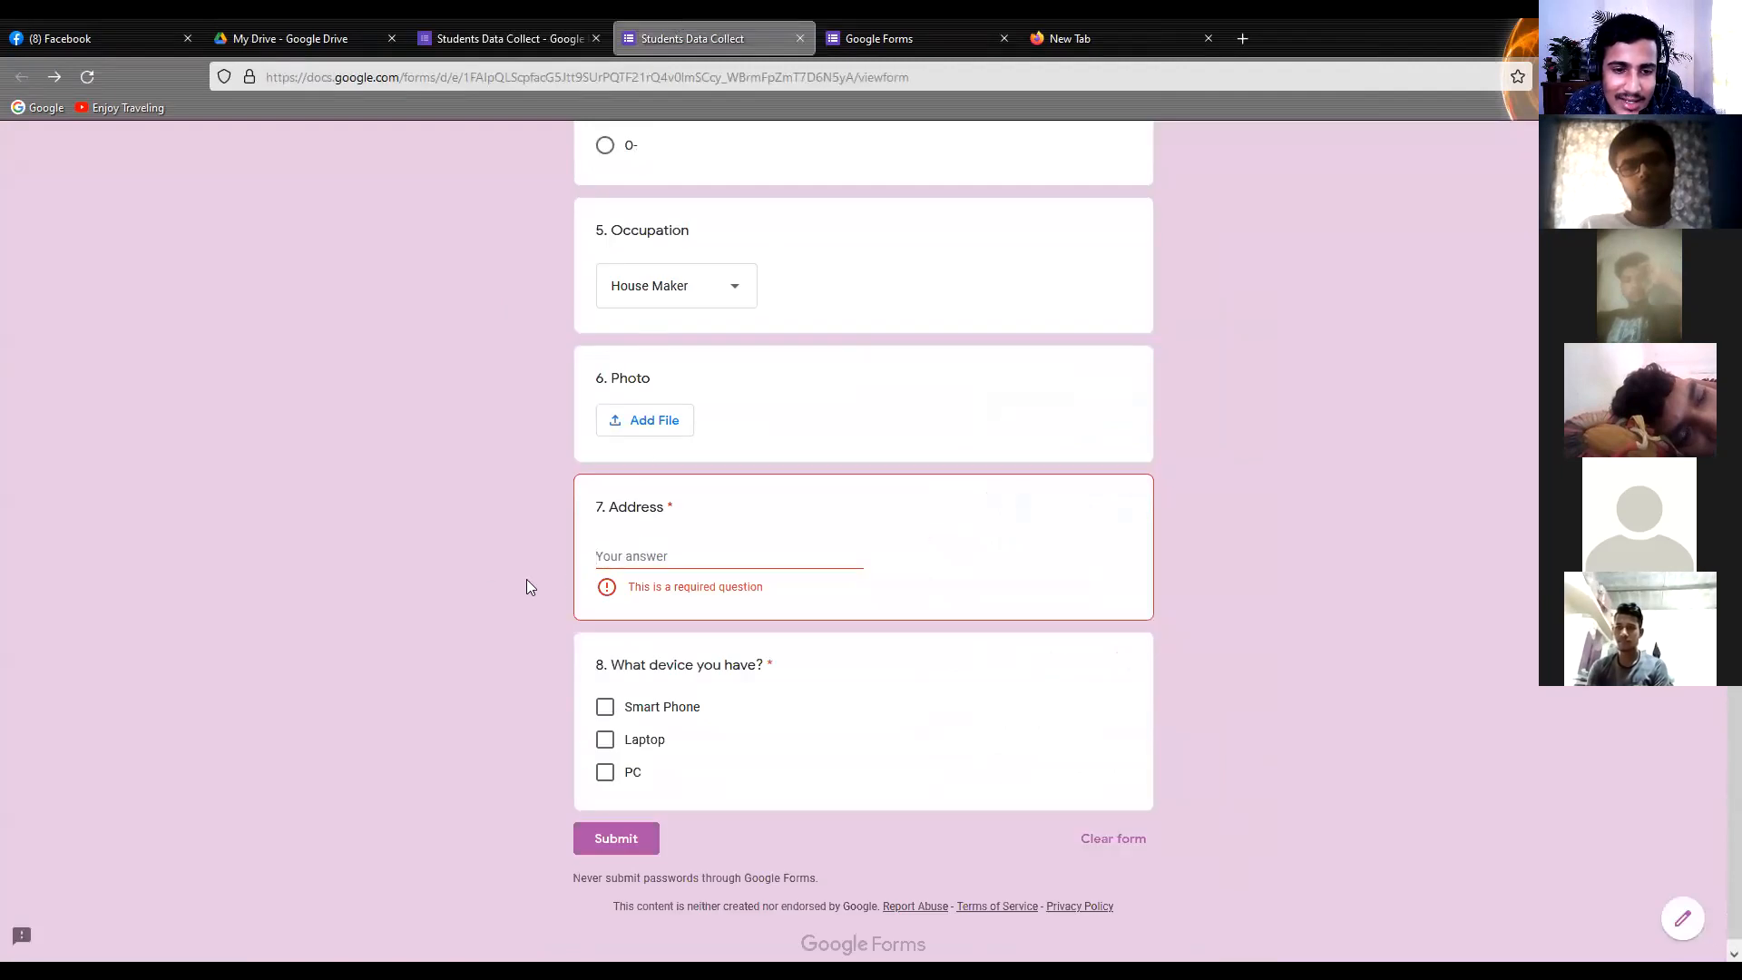
scroll(522, 579, "down", 1)
left_click(606, 688)
left_click(606, 718)
left_click(605, 751)
left_click(605, 723)
left_click(604, 748)
left_click(605, 722)
left_click(604, 748)
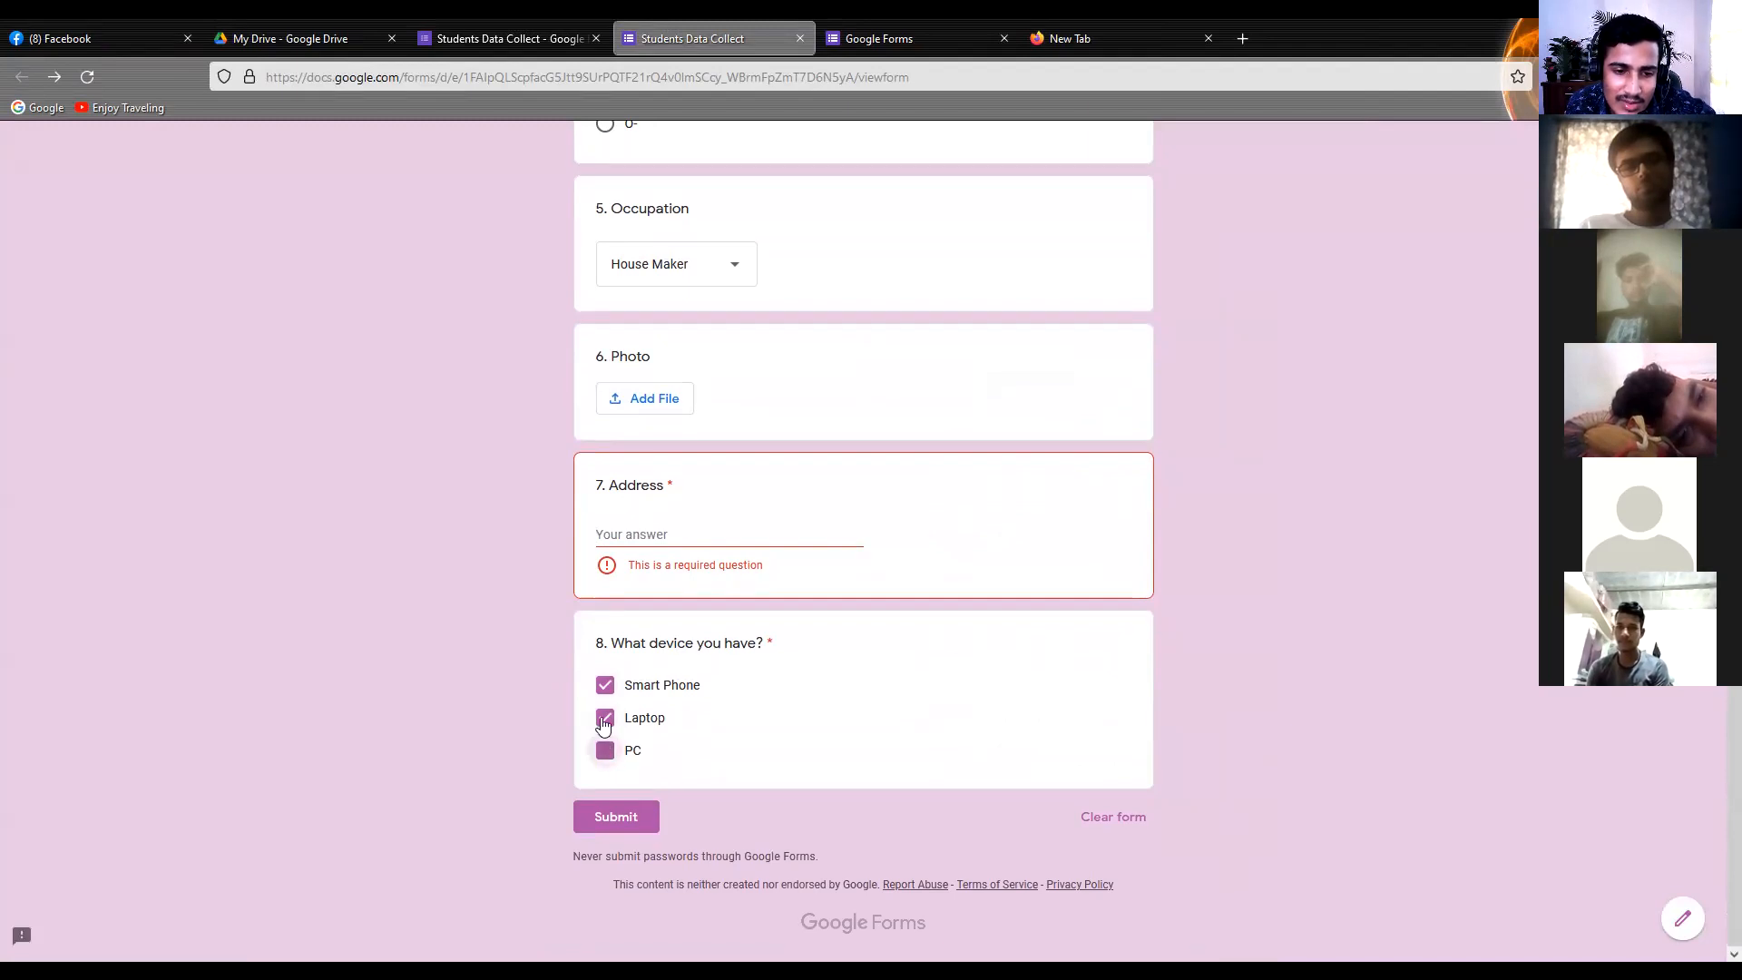
left_click(603, 748)
left_click(605, 720)
left_click(606, 755)
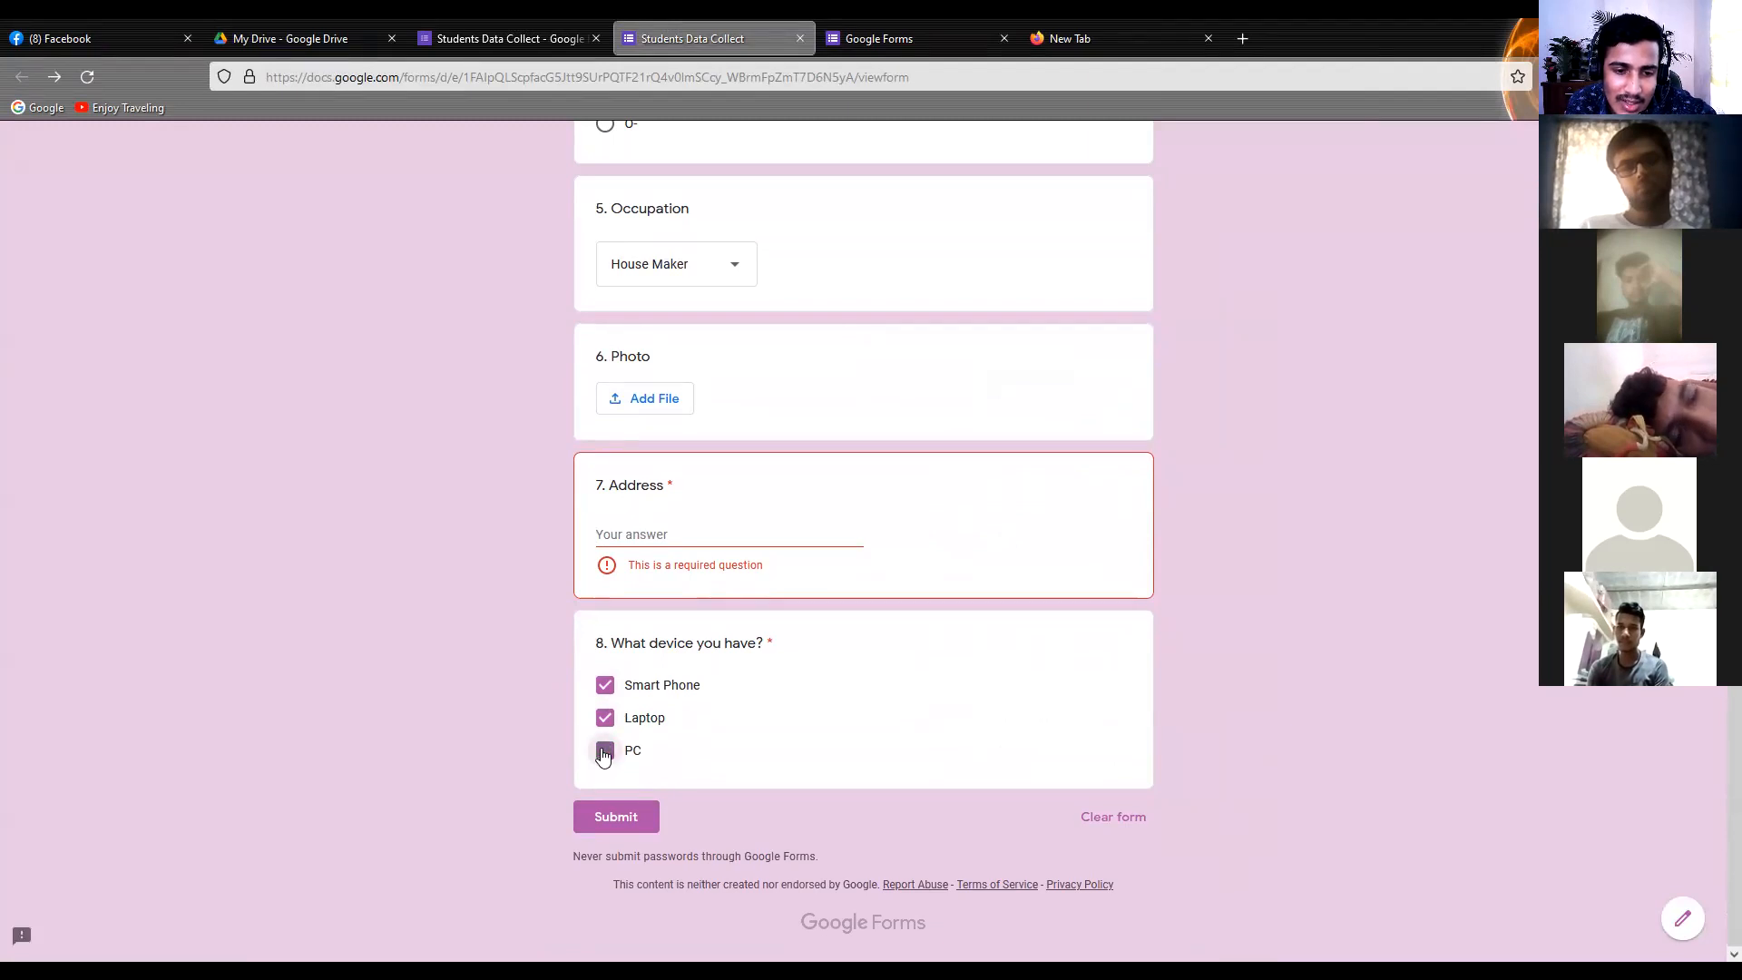
left_click(605, 753)
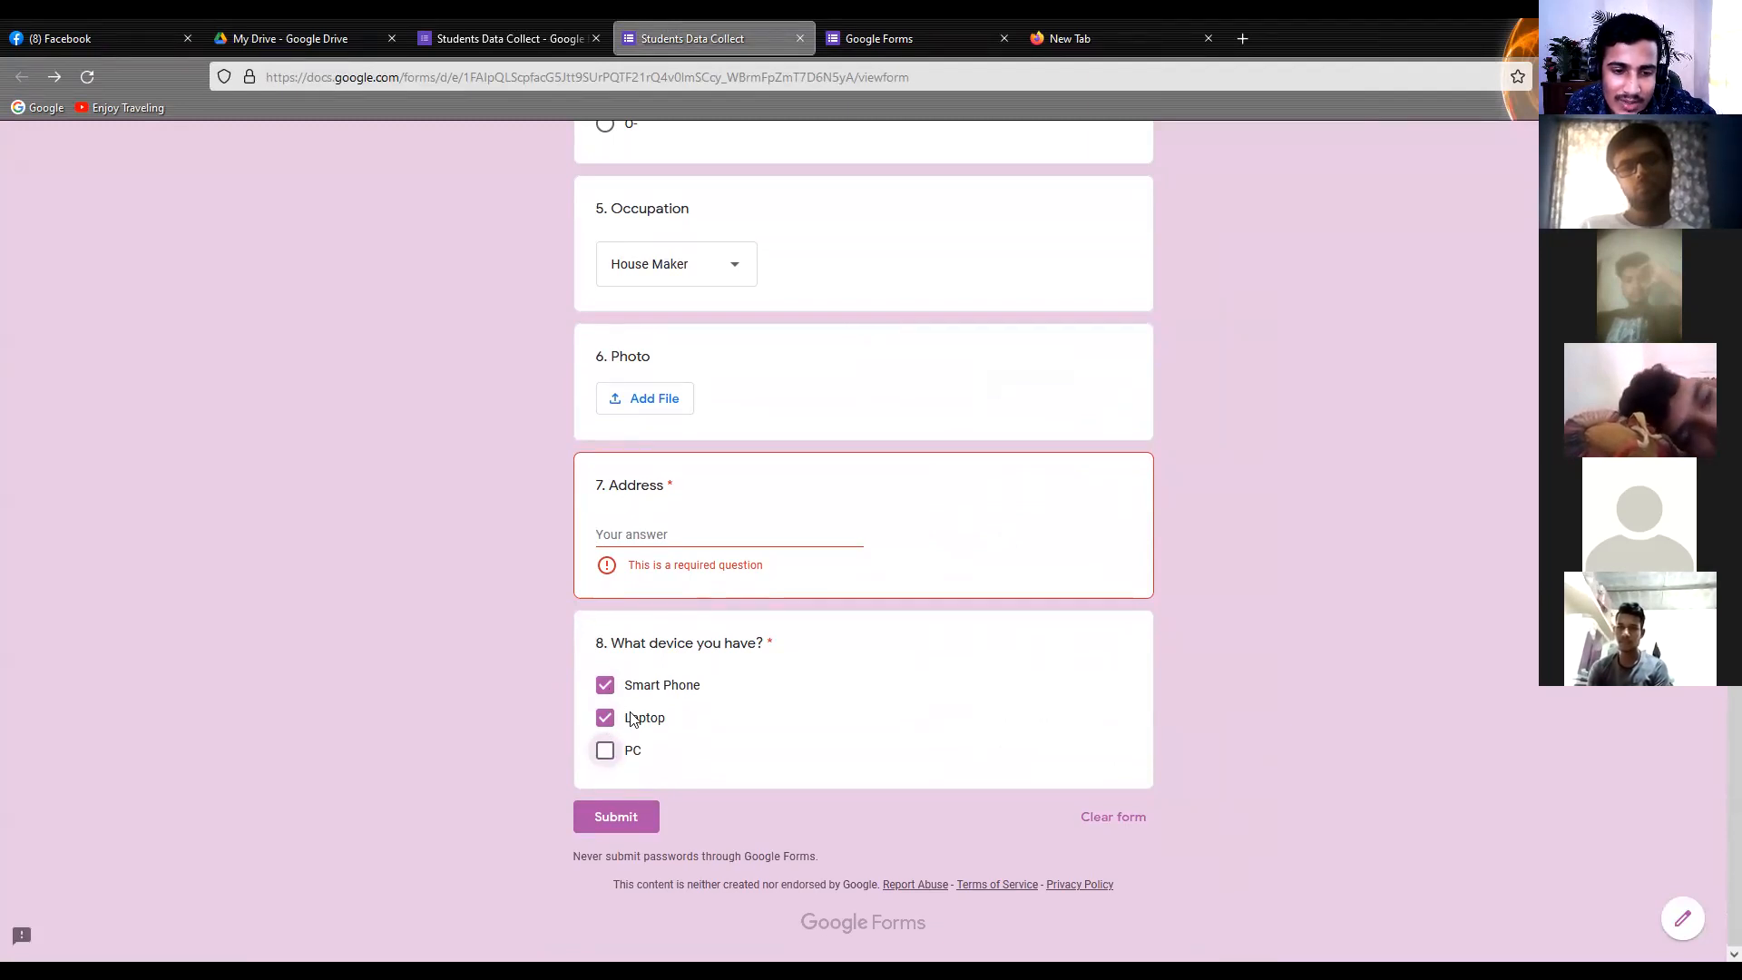
Toggle PC on and off for the device question in the preview and untick Laptop, keeping only Smart Phone ticked
left_click(606, 753)
left_click(606, 753)
left_click(605, 719)
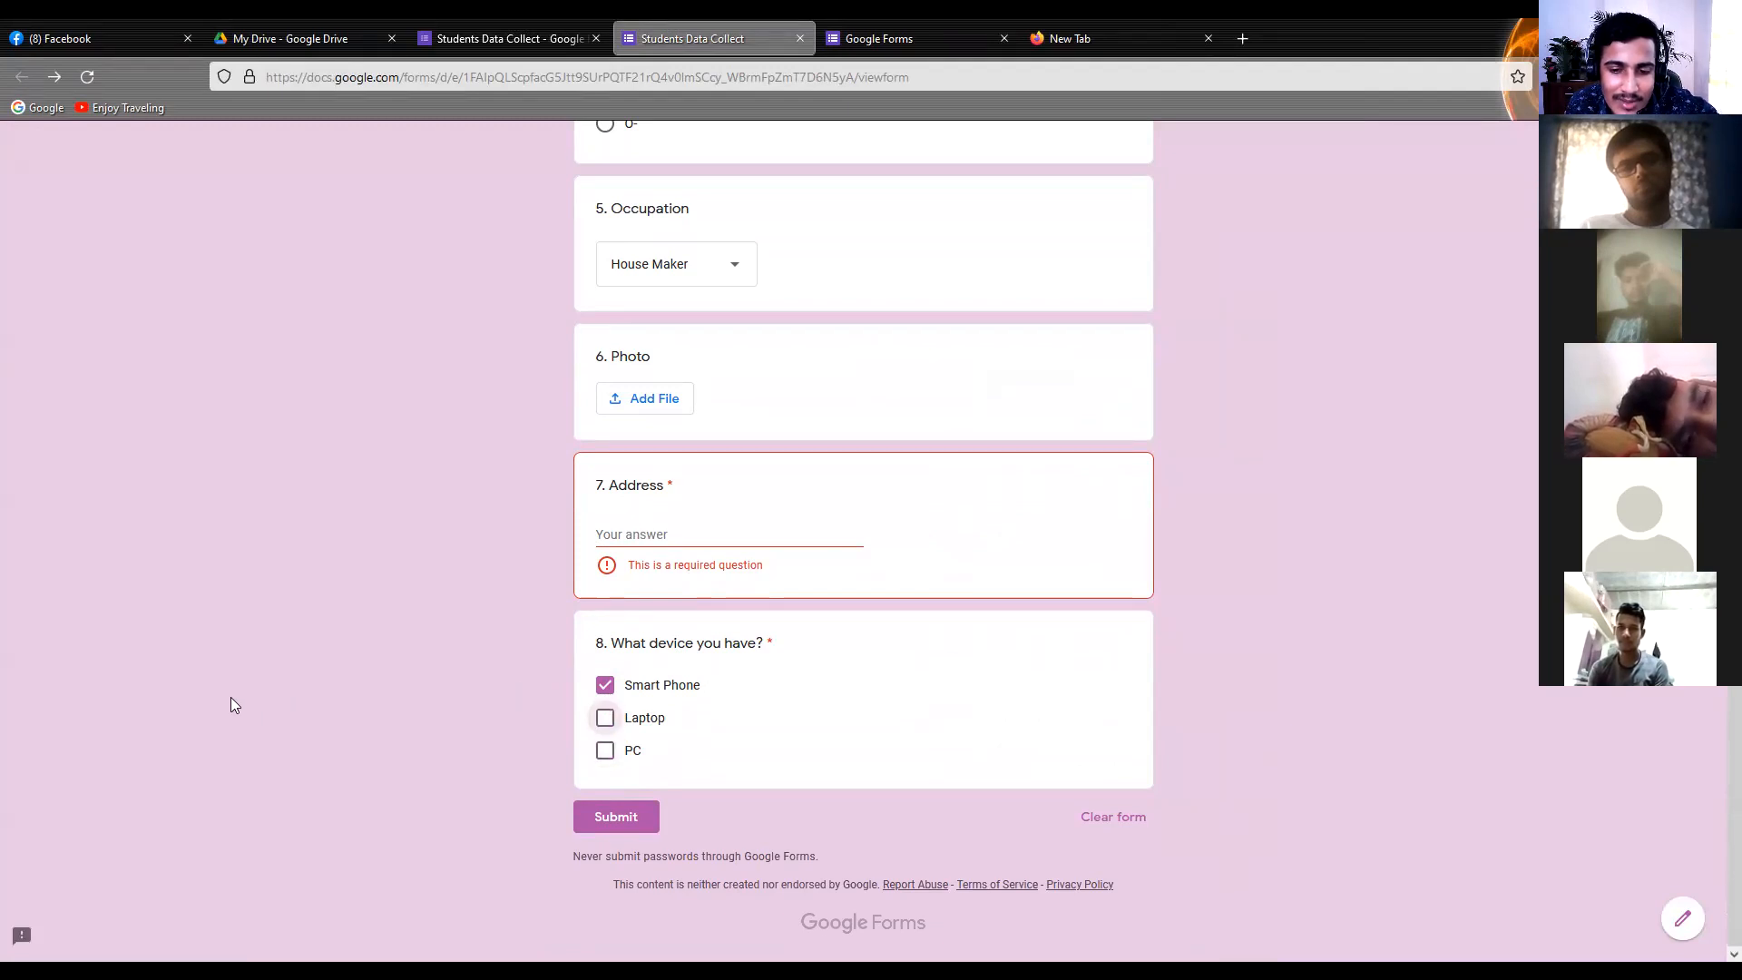
Close the form preview, the Google Forms home page and the empty browser page to return to the form editor
scroll(467, 709, "up", 15)
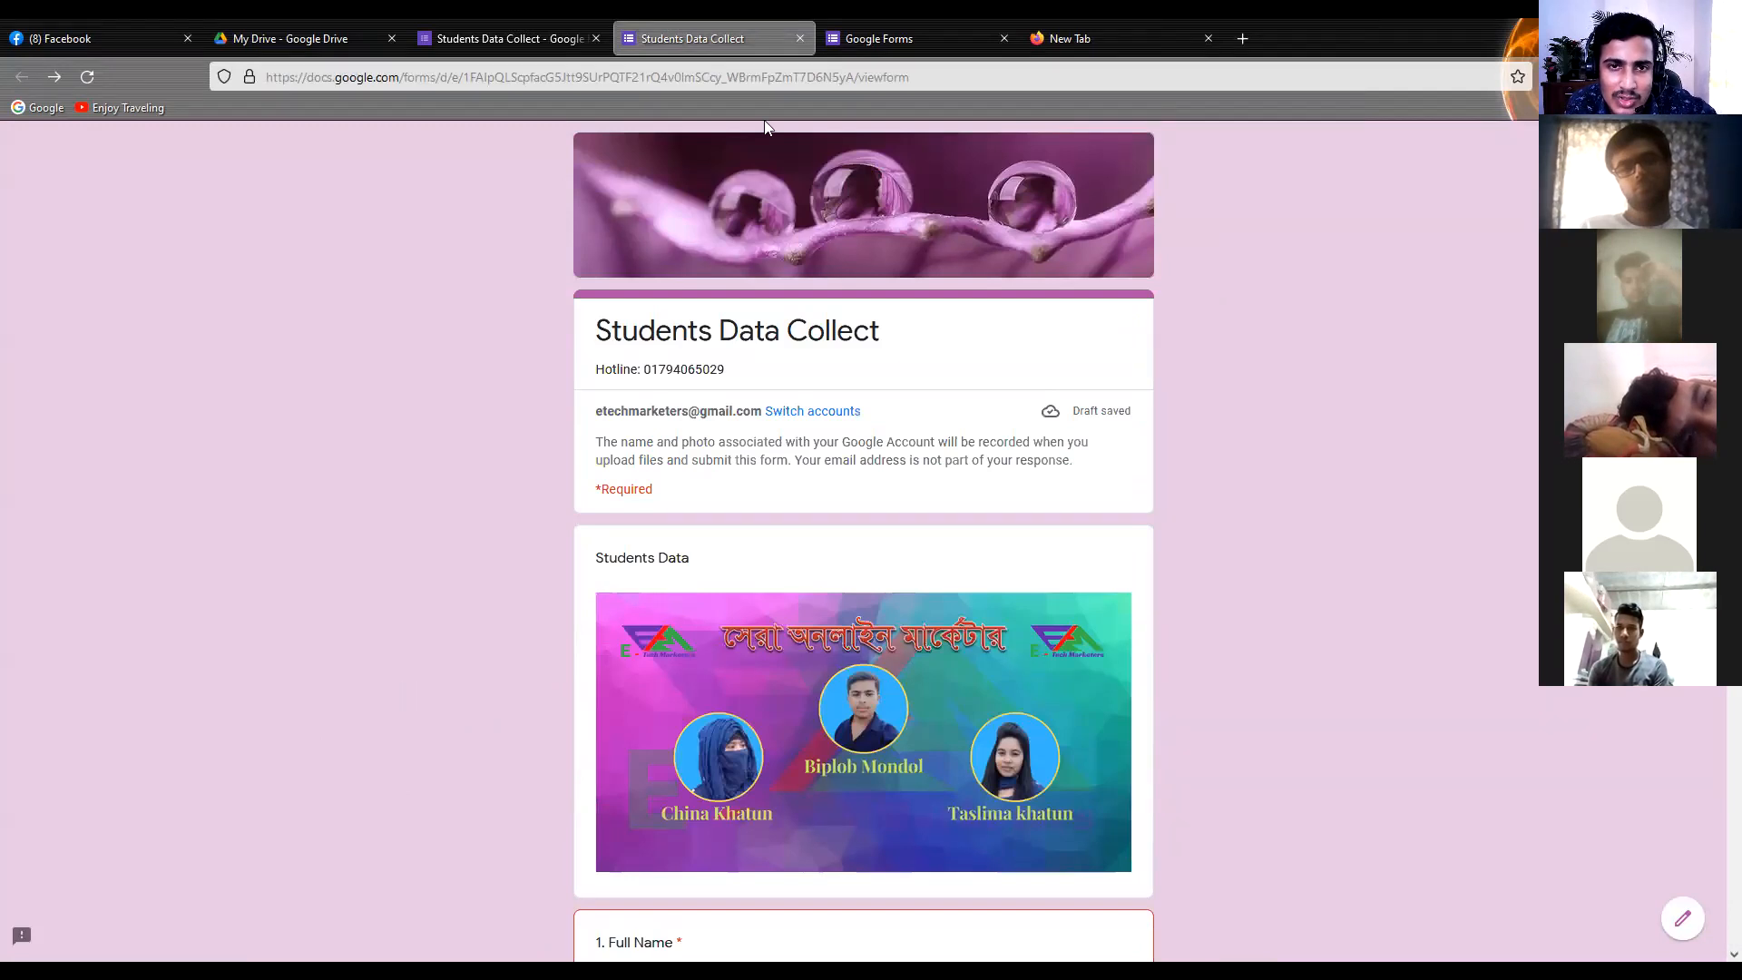
left_click(800, 38)
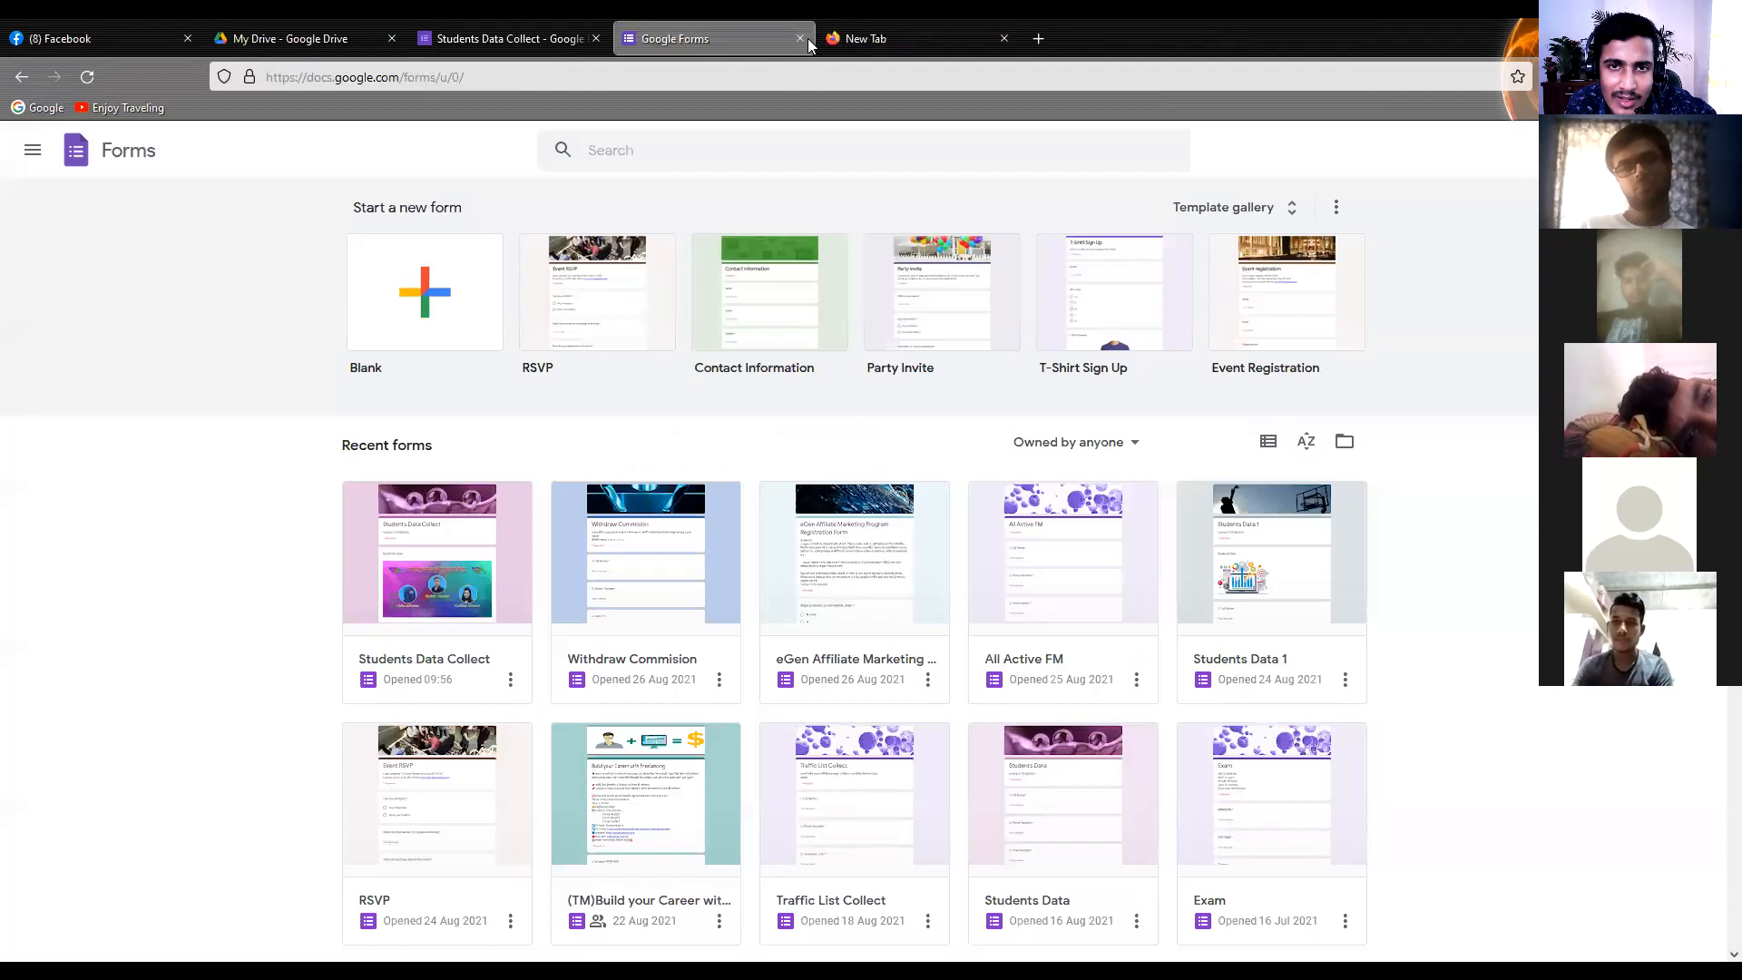
left_click(801, 38)
left_click(805, 39)
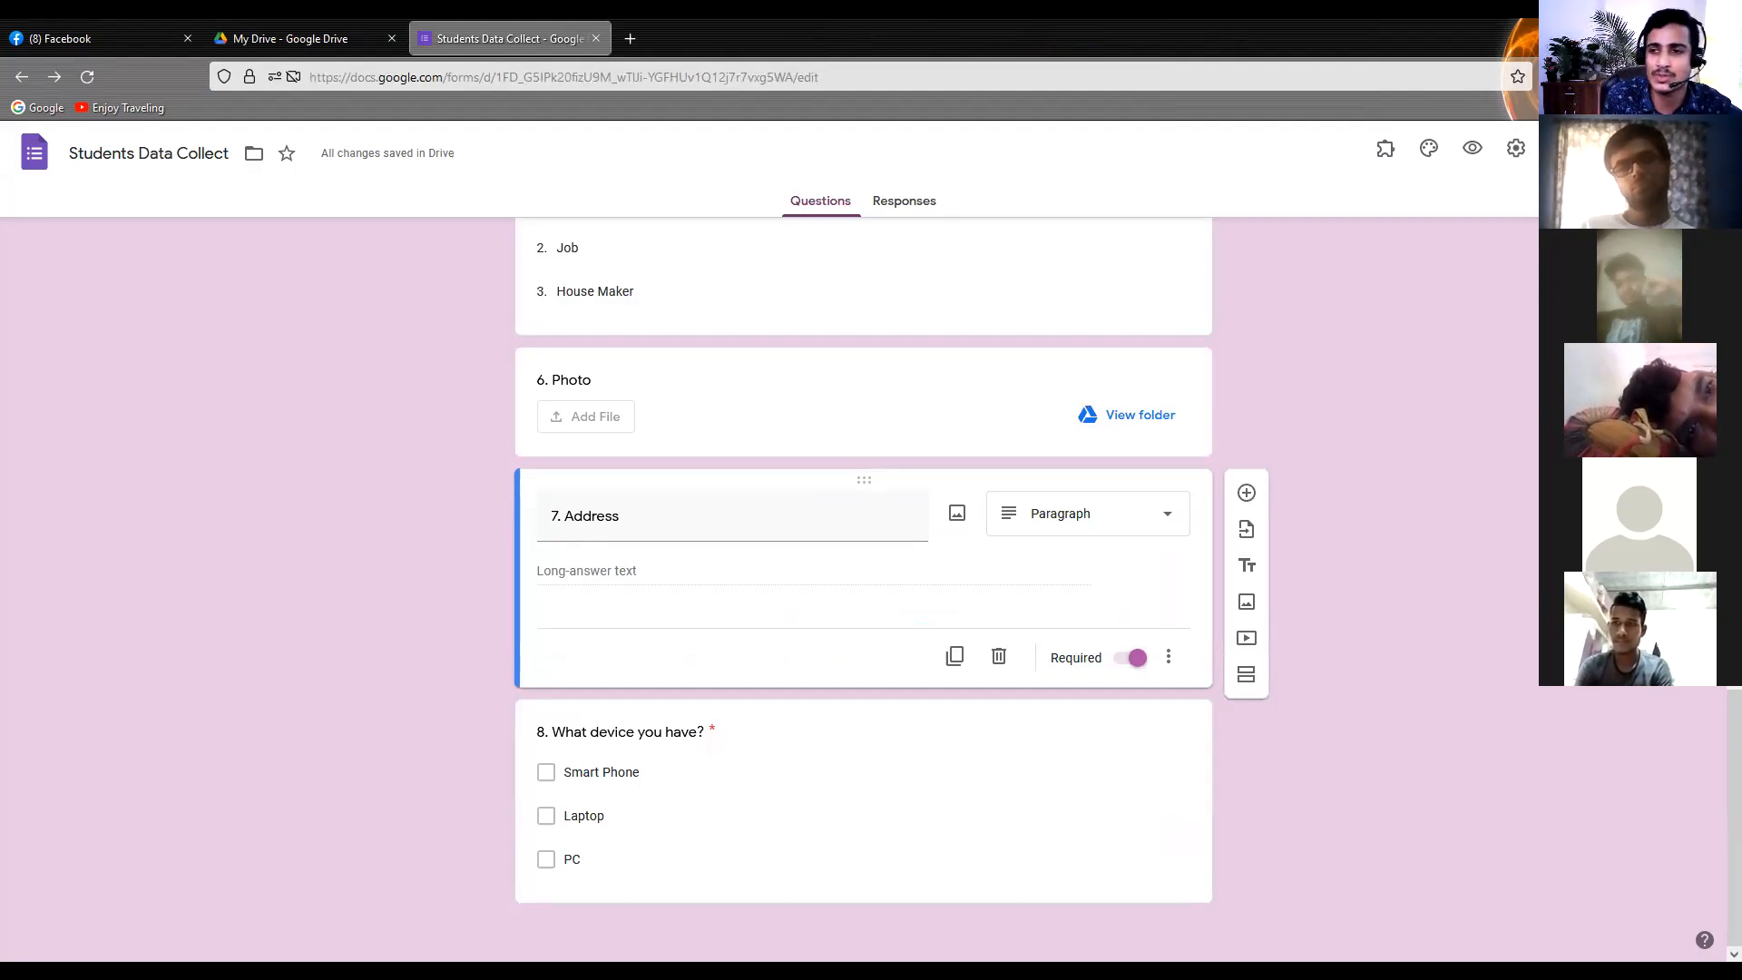
Open the form's sending options, inspect its shareable link, shorten the URL and copy it to the clipboard
left_click(1593, 149)
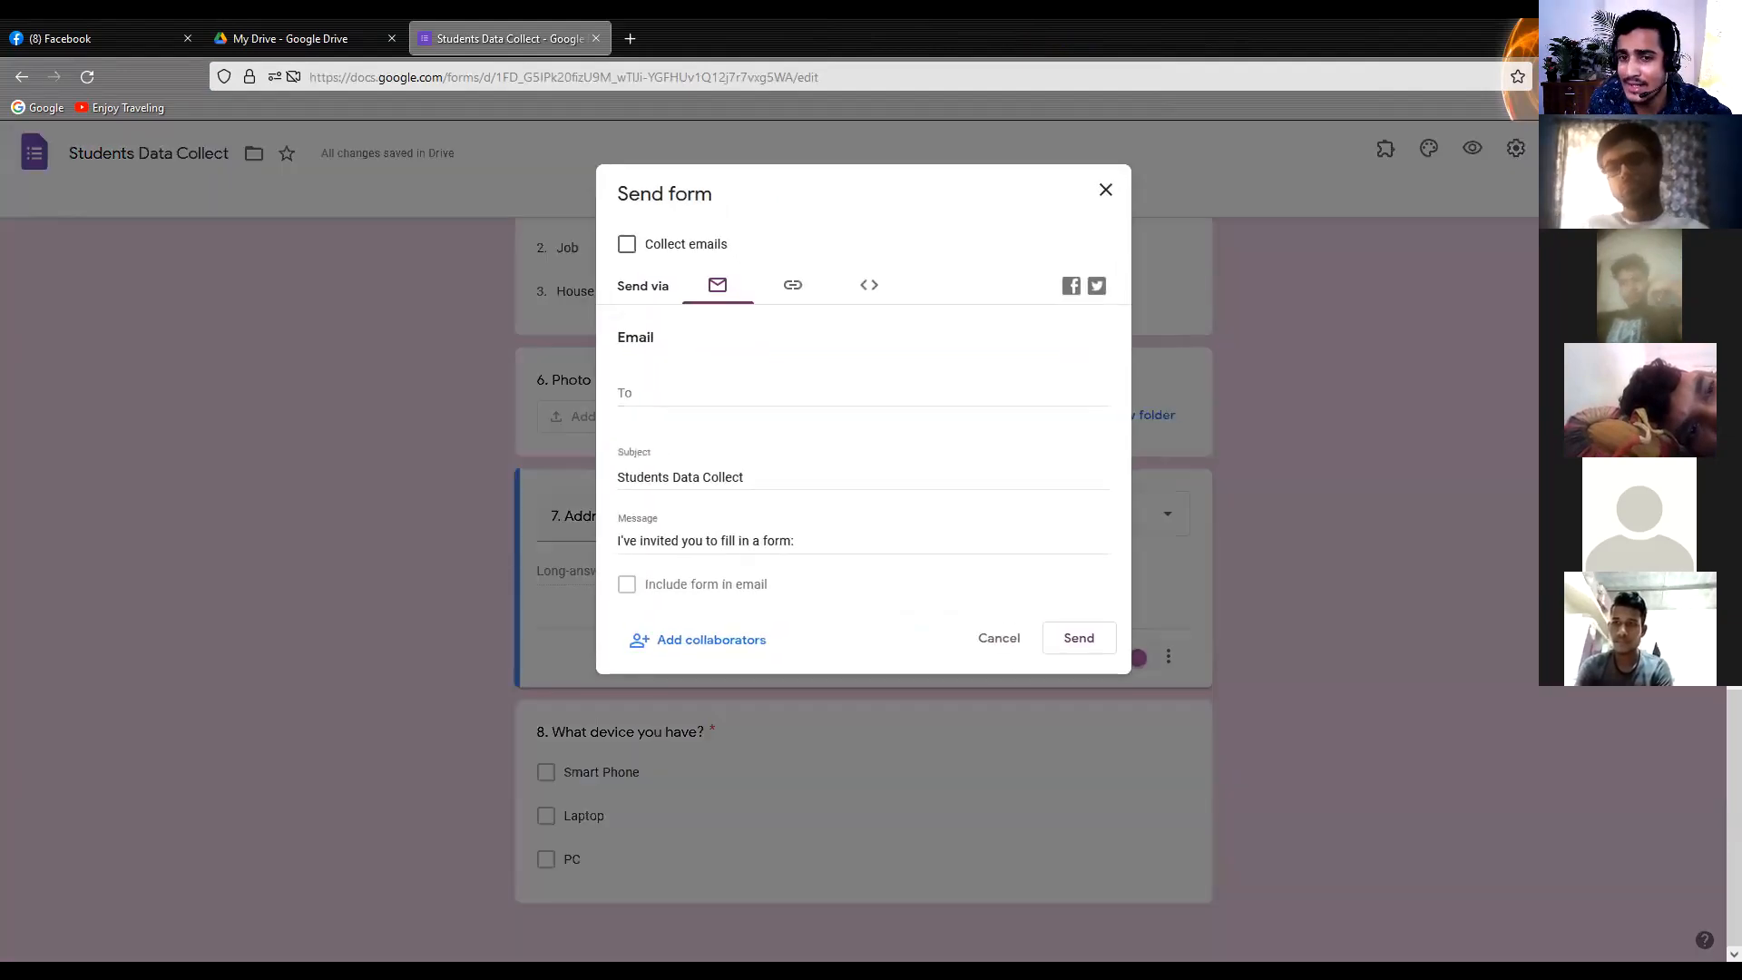
left_click(793, 288)
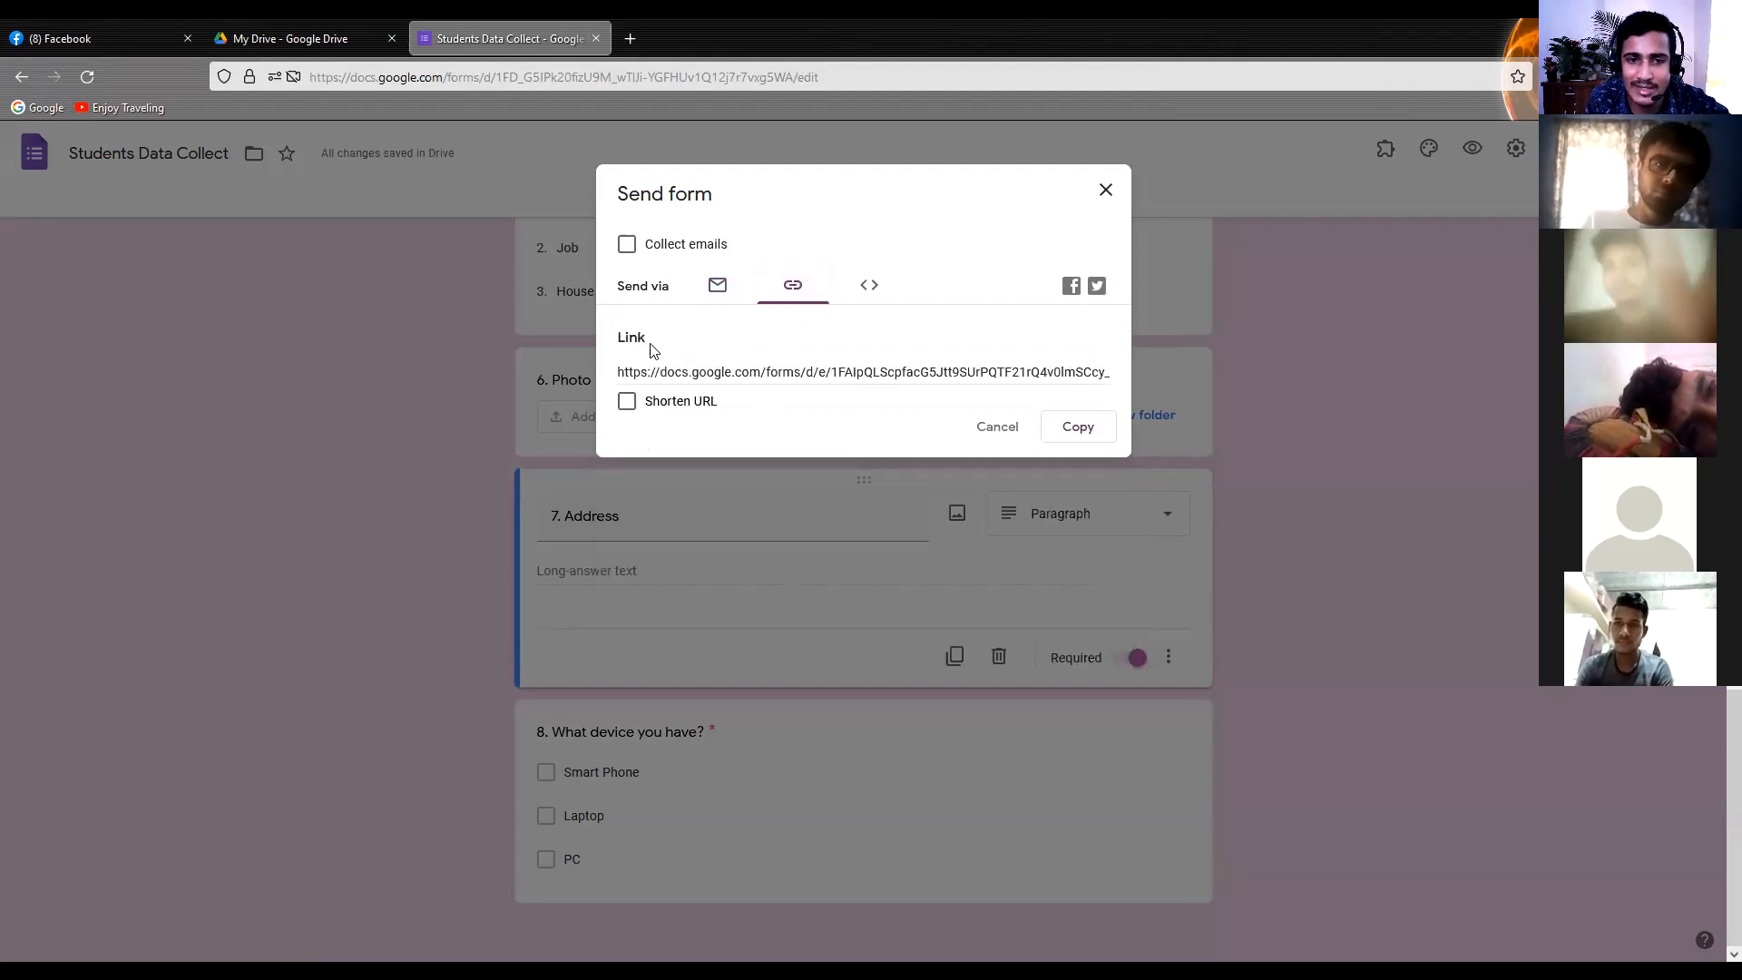
left_click_drag(740, 372, 1128, 393)
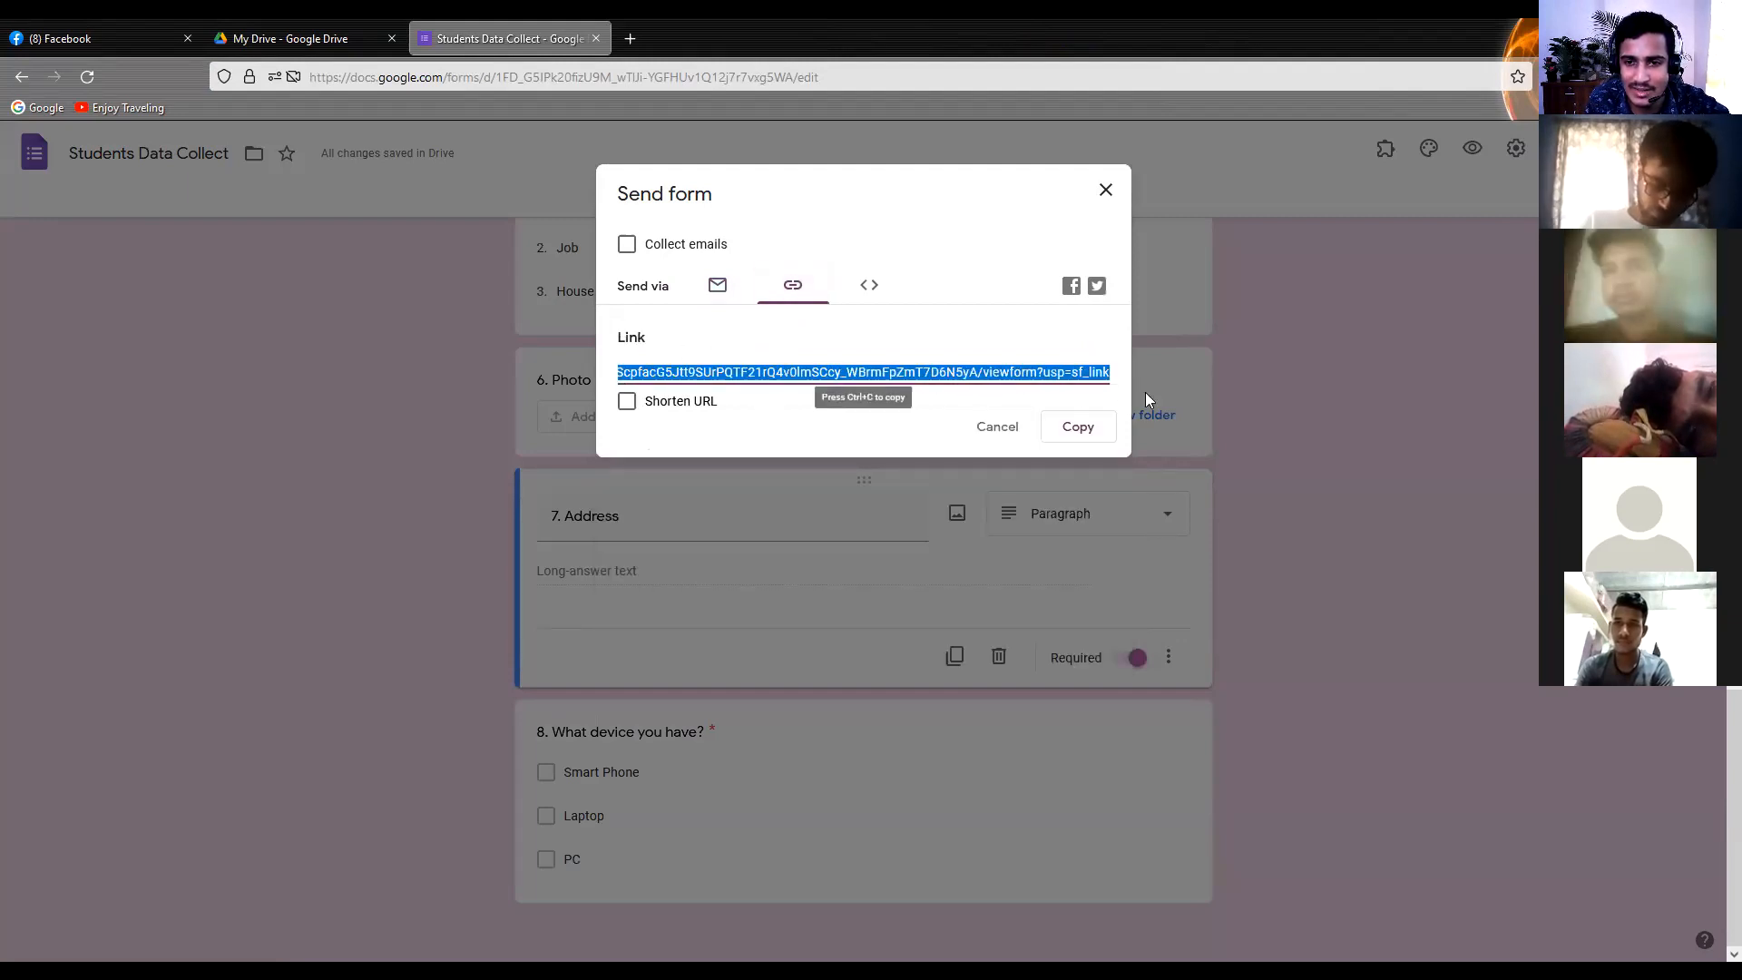
left_click(835, 418)
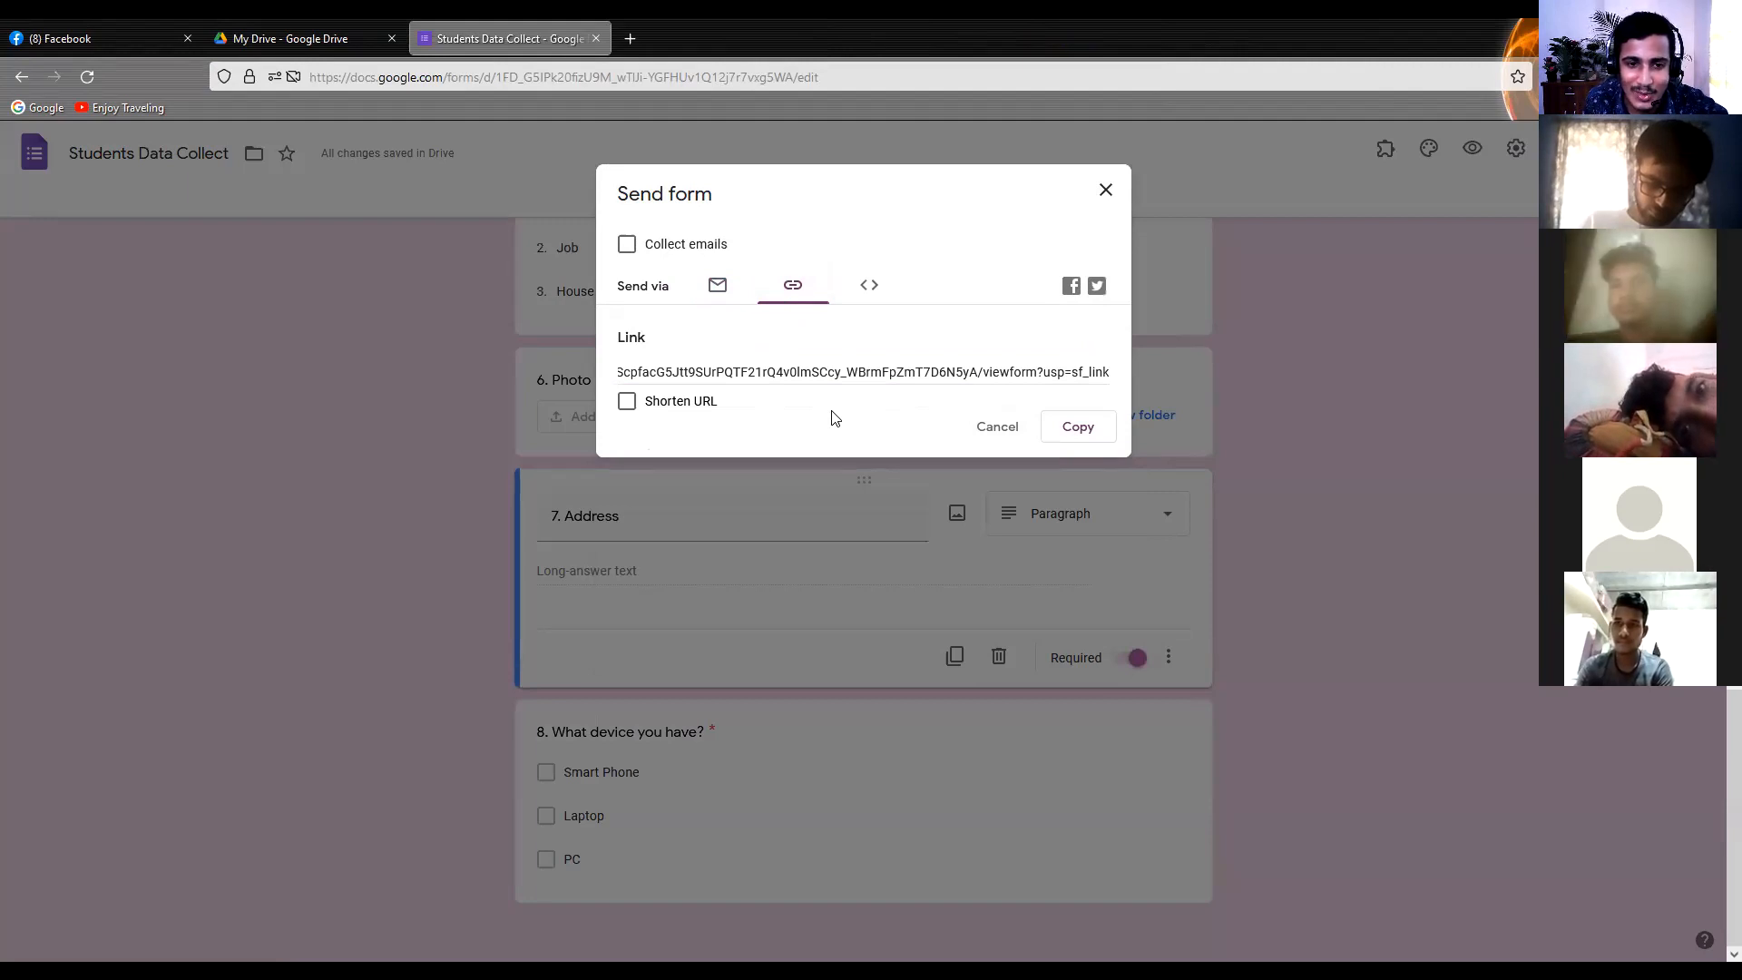
left_click(630, 408)
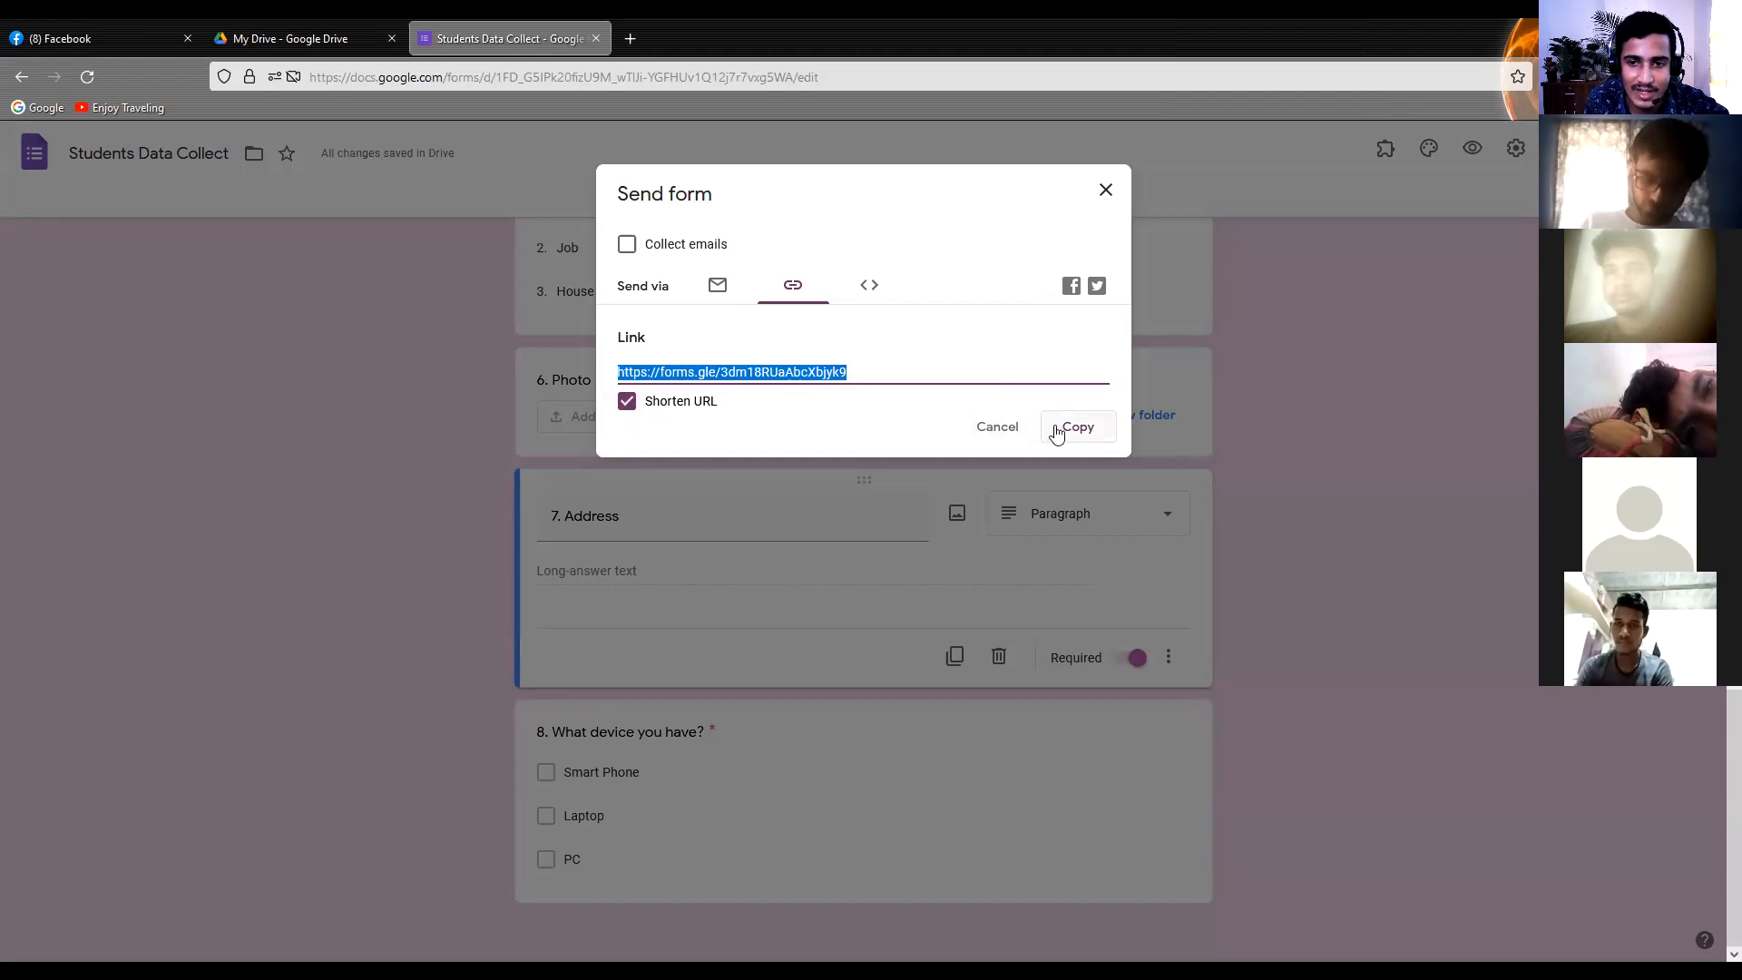
left_click(1088, 436)
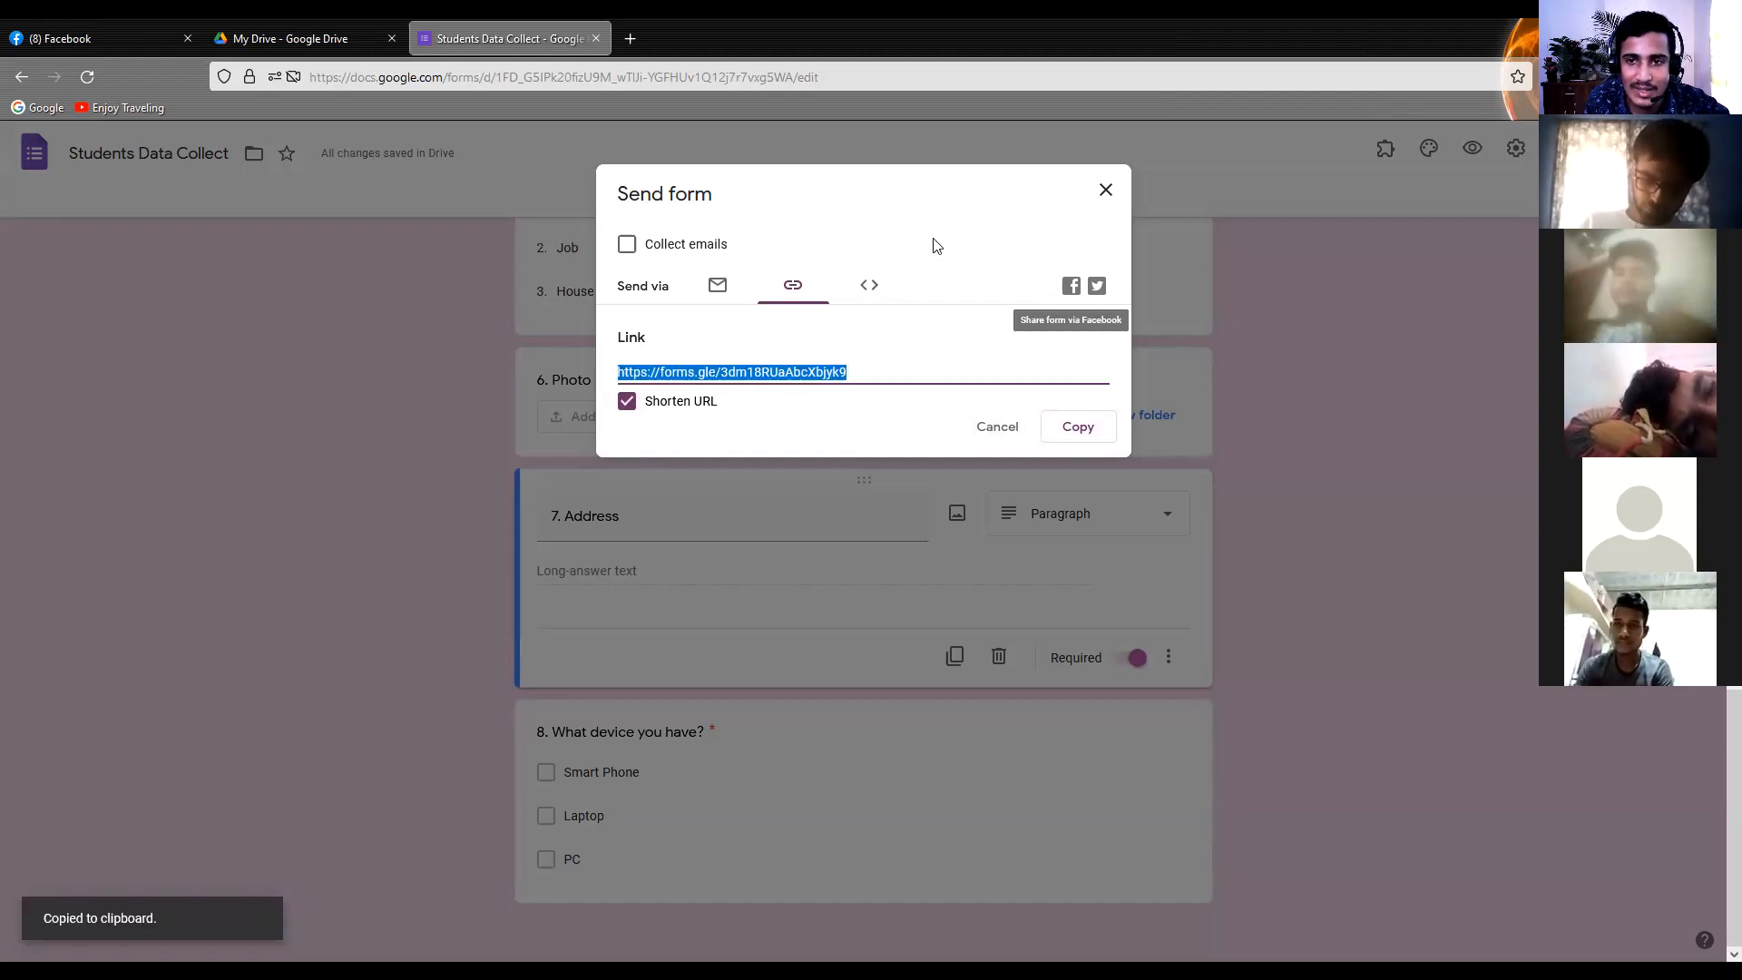
left_click(575, 246)
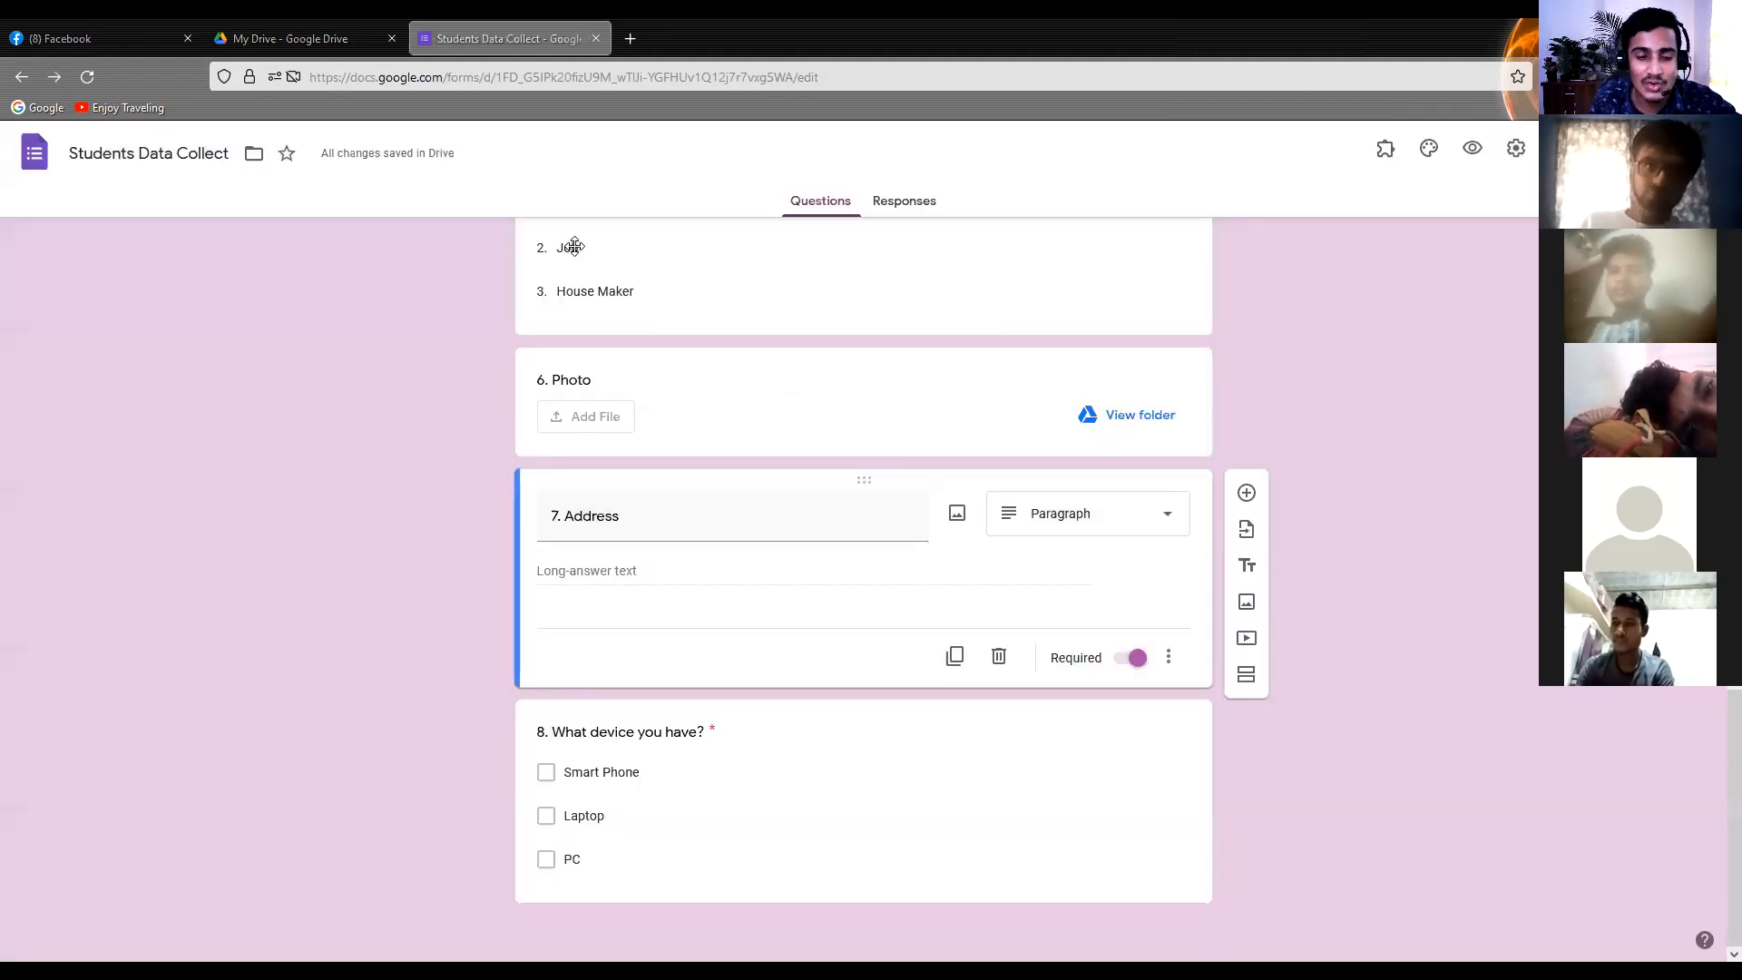
Search the web for "url shortener" in a new browser page
left_click(631, 39)
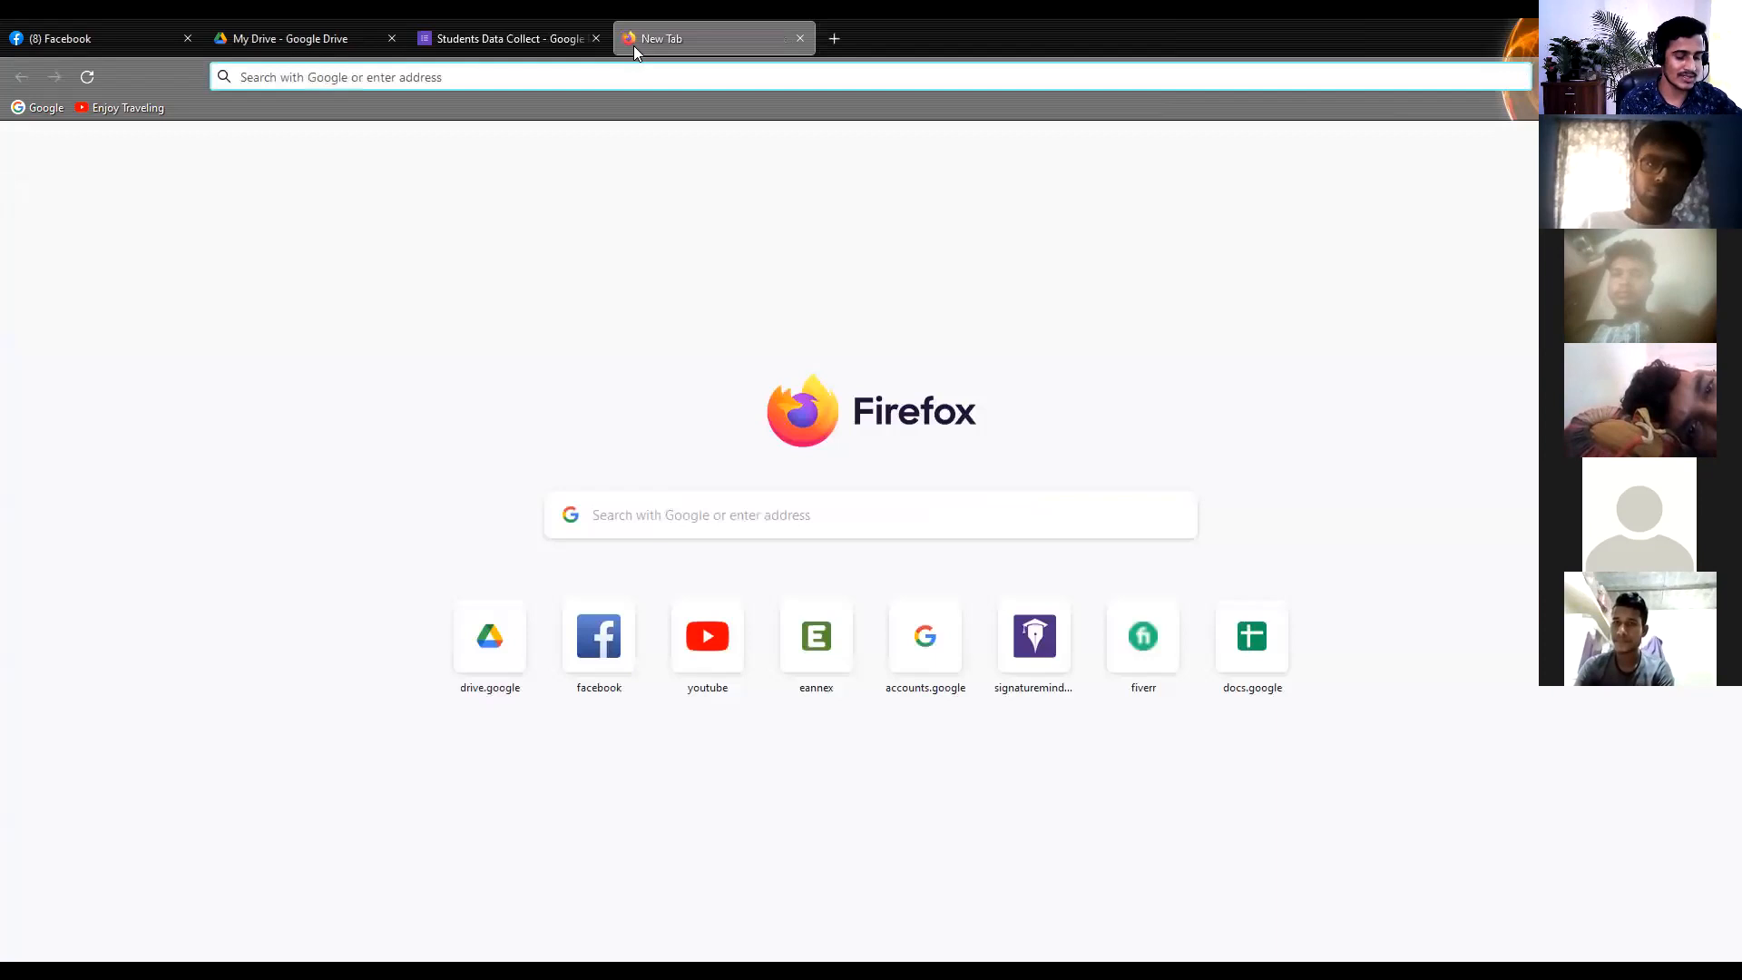
type("url")
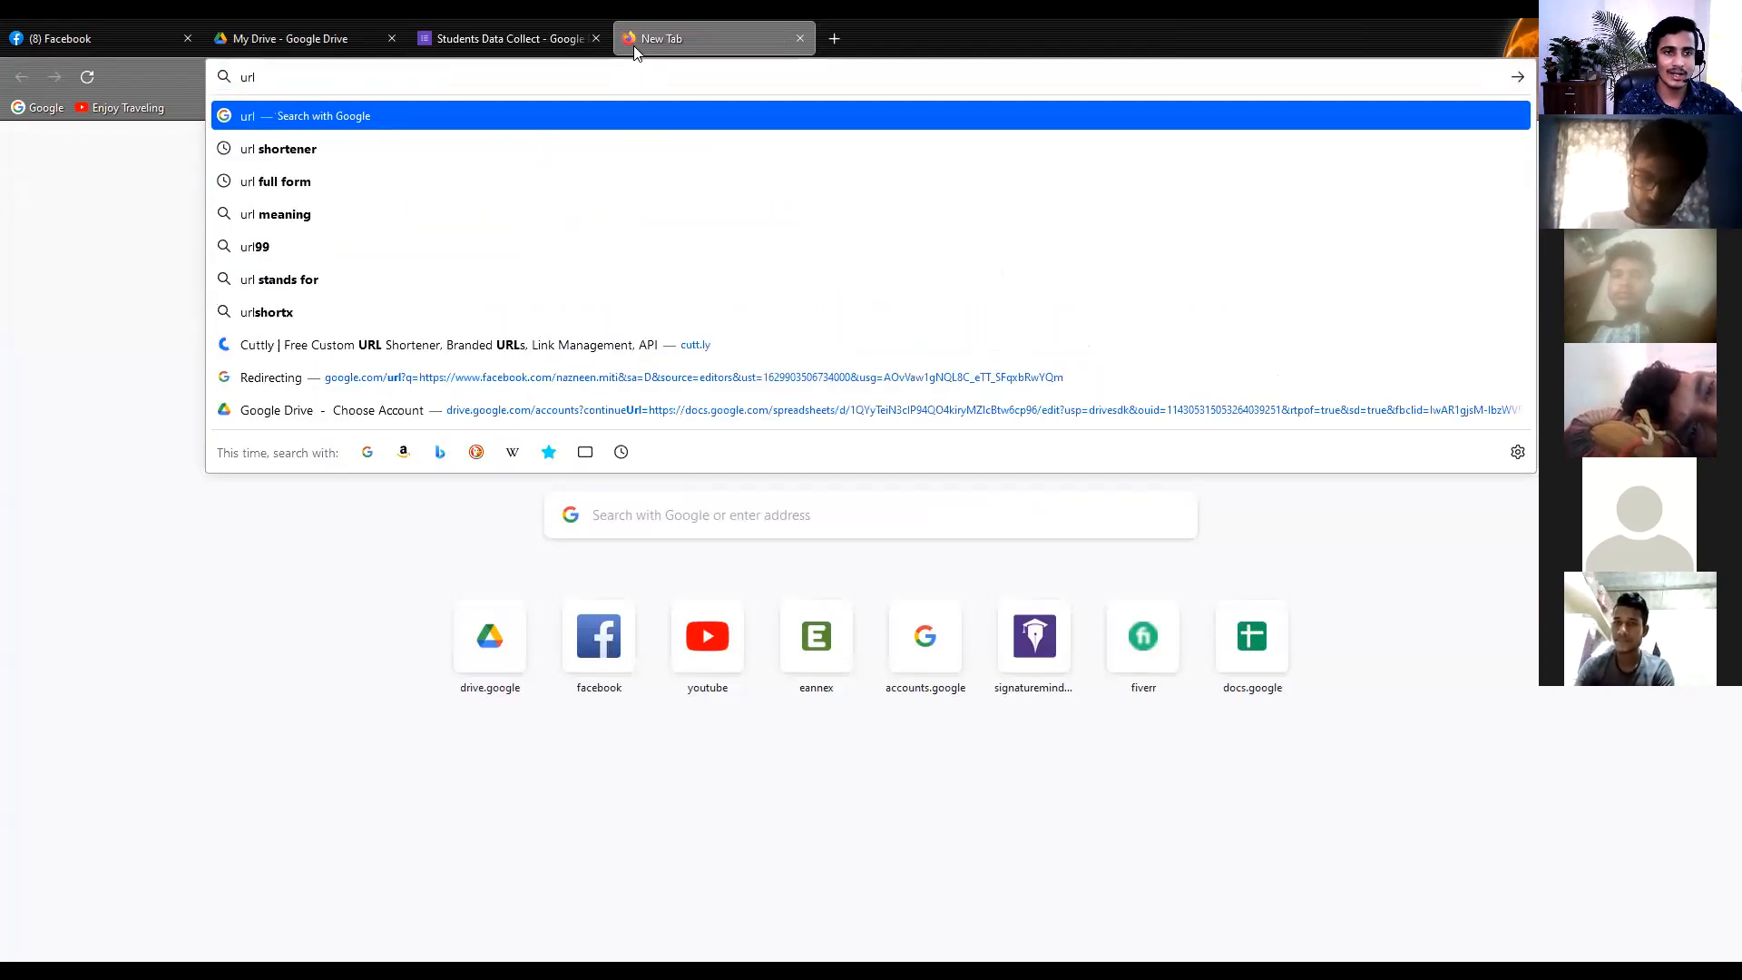
type(" shor")
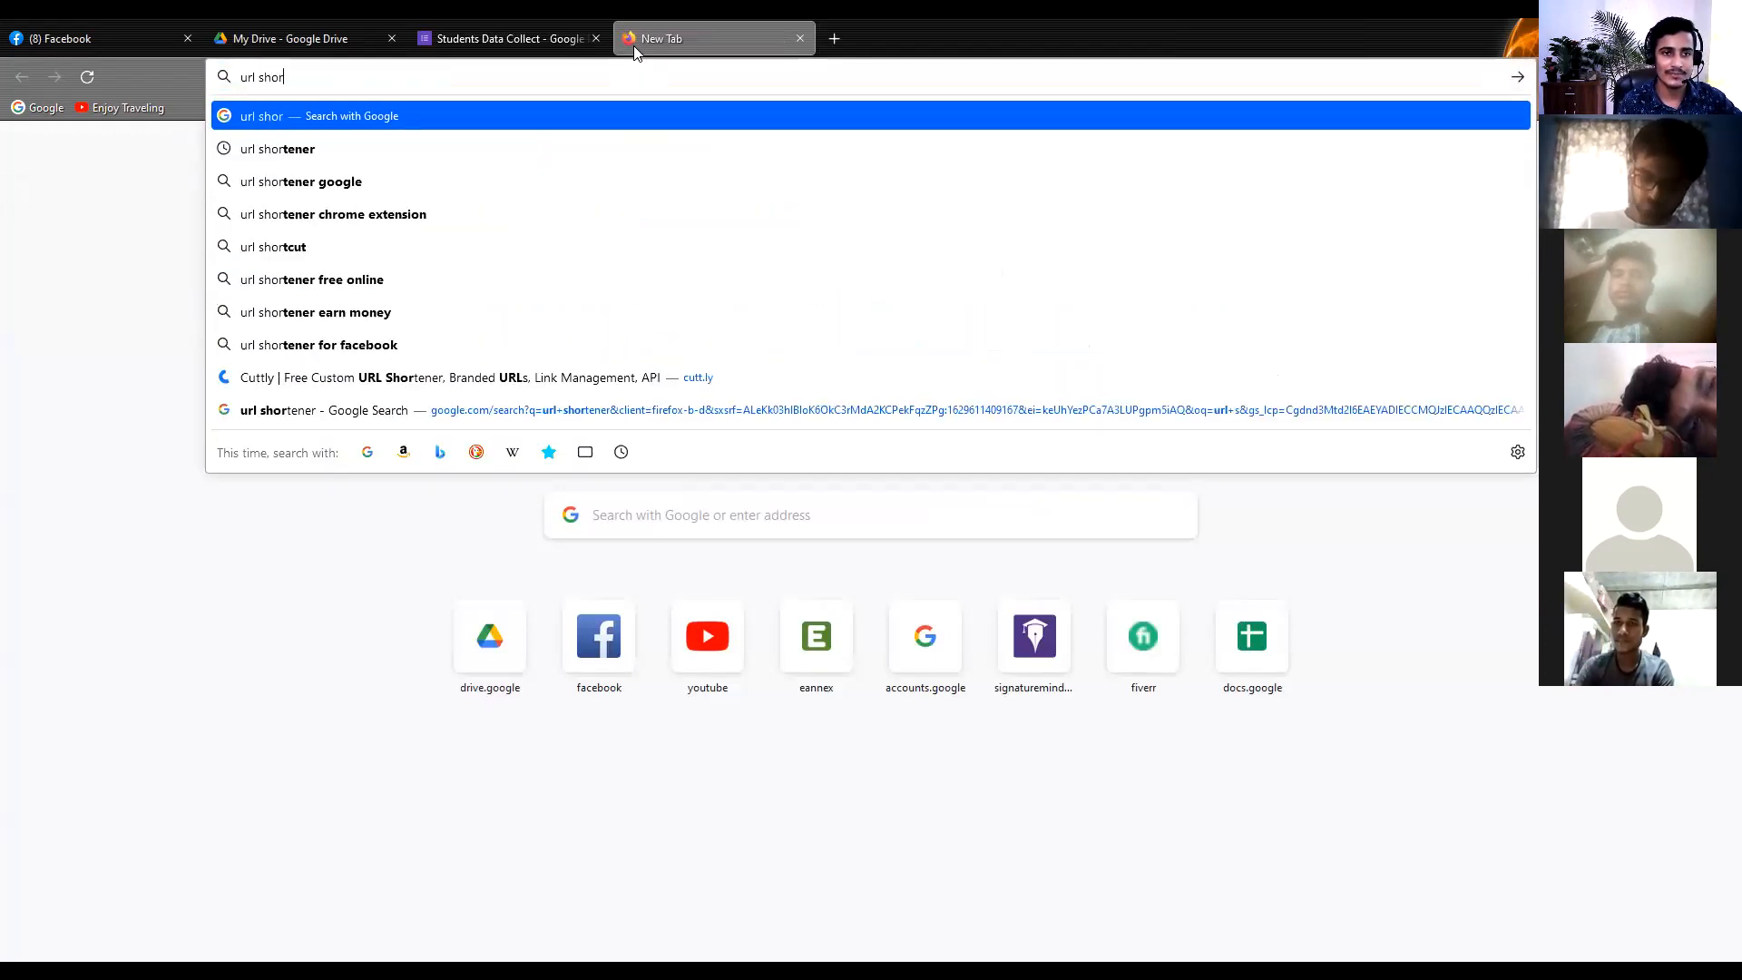
type("te")
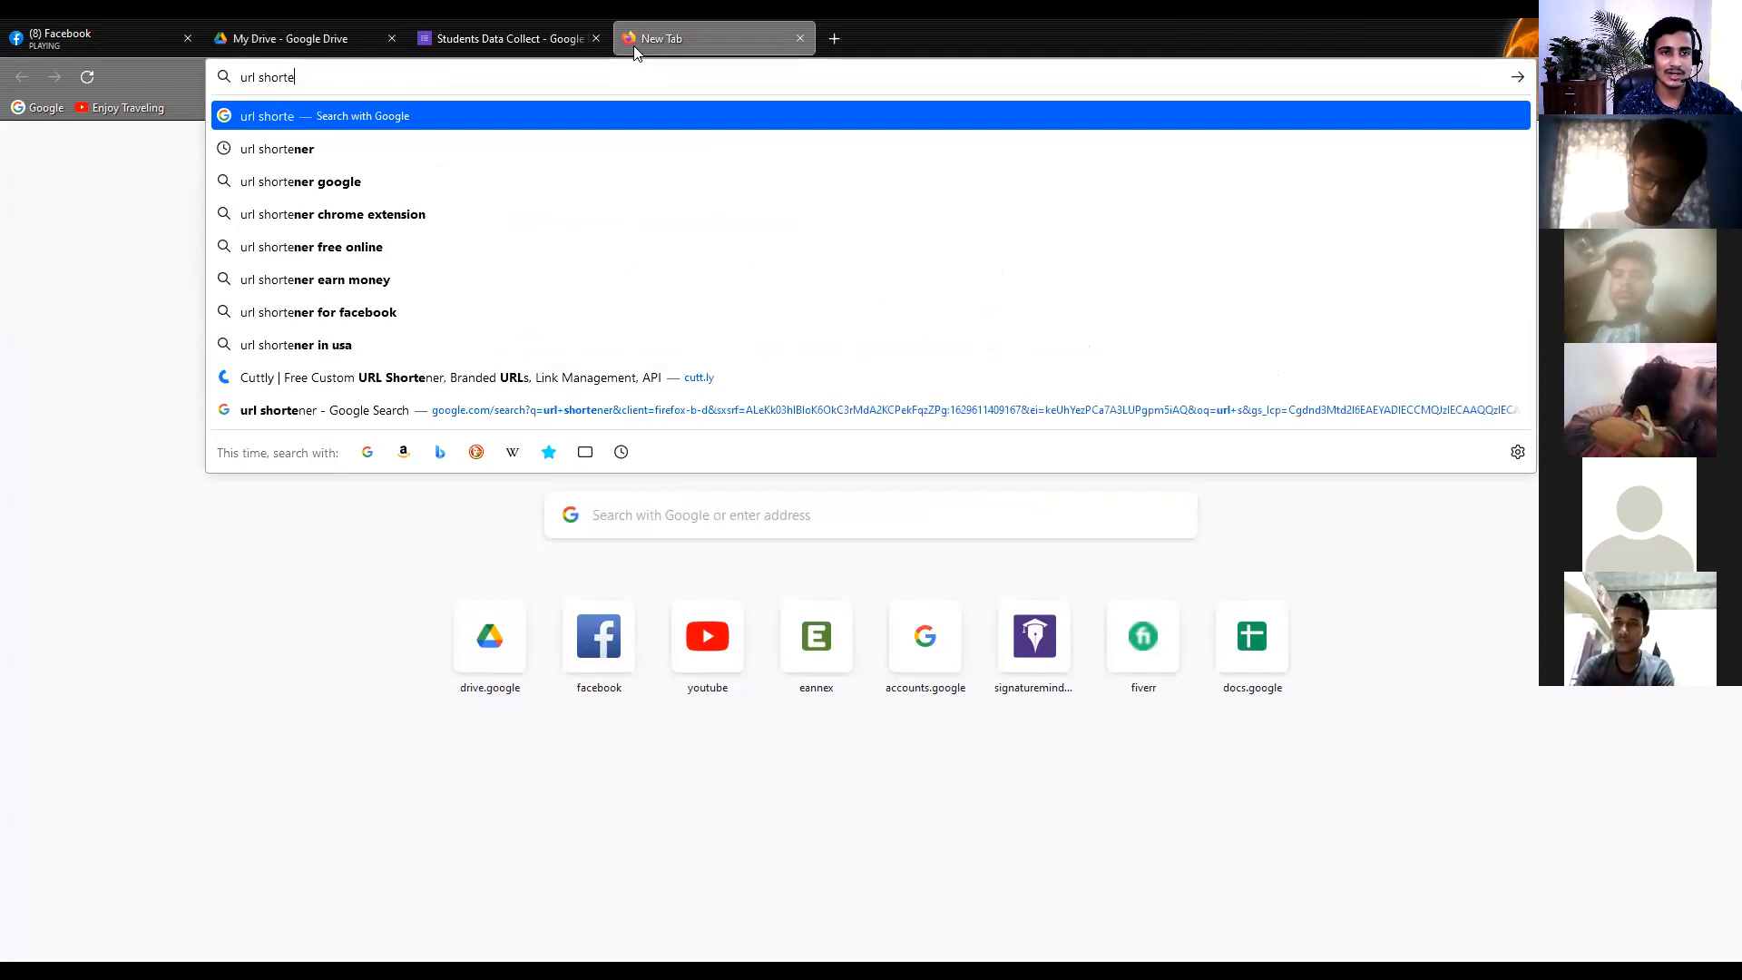
type("n")
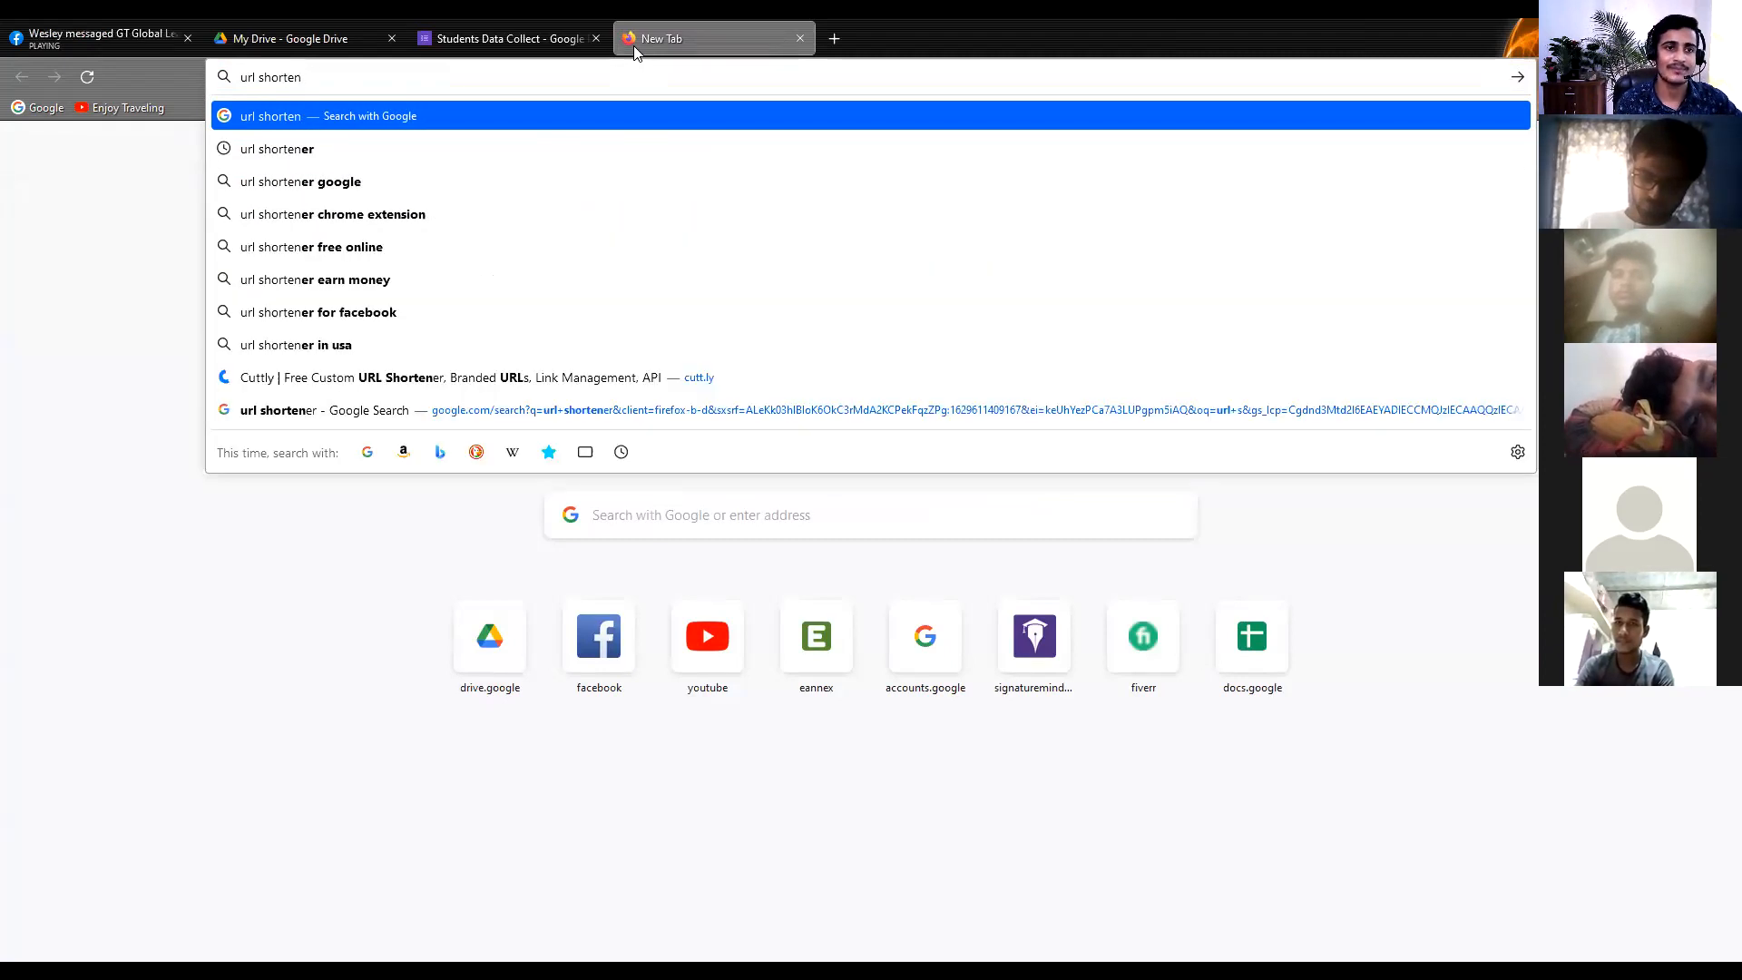
left_click(416, 147)
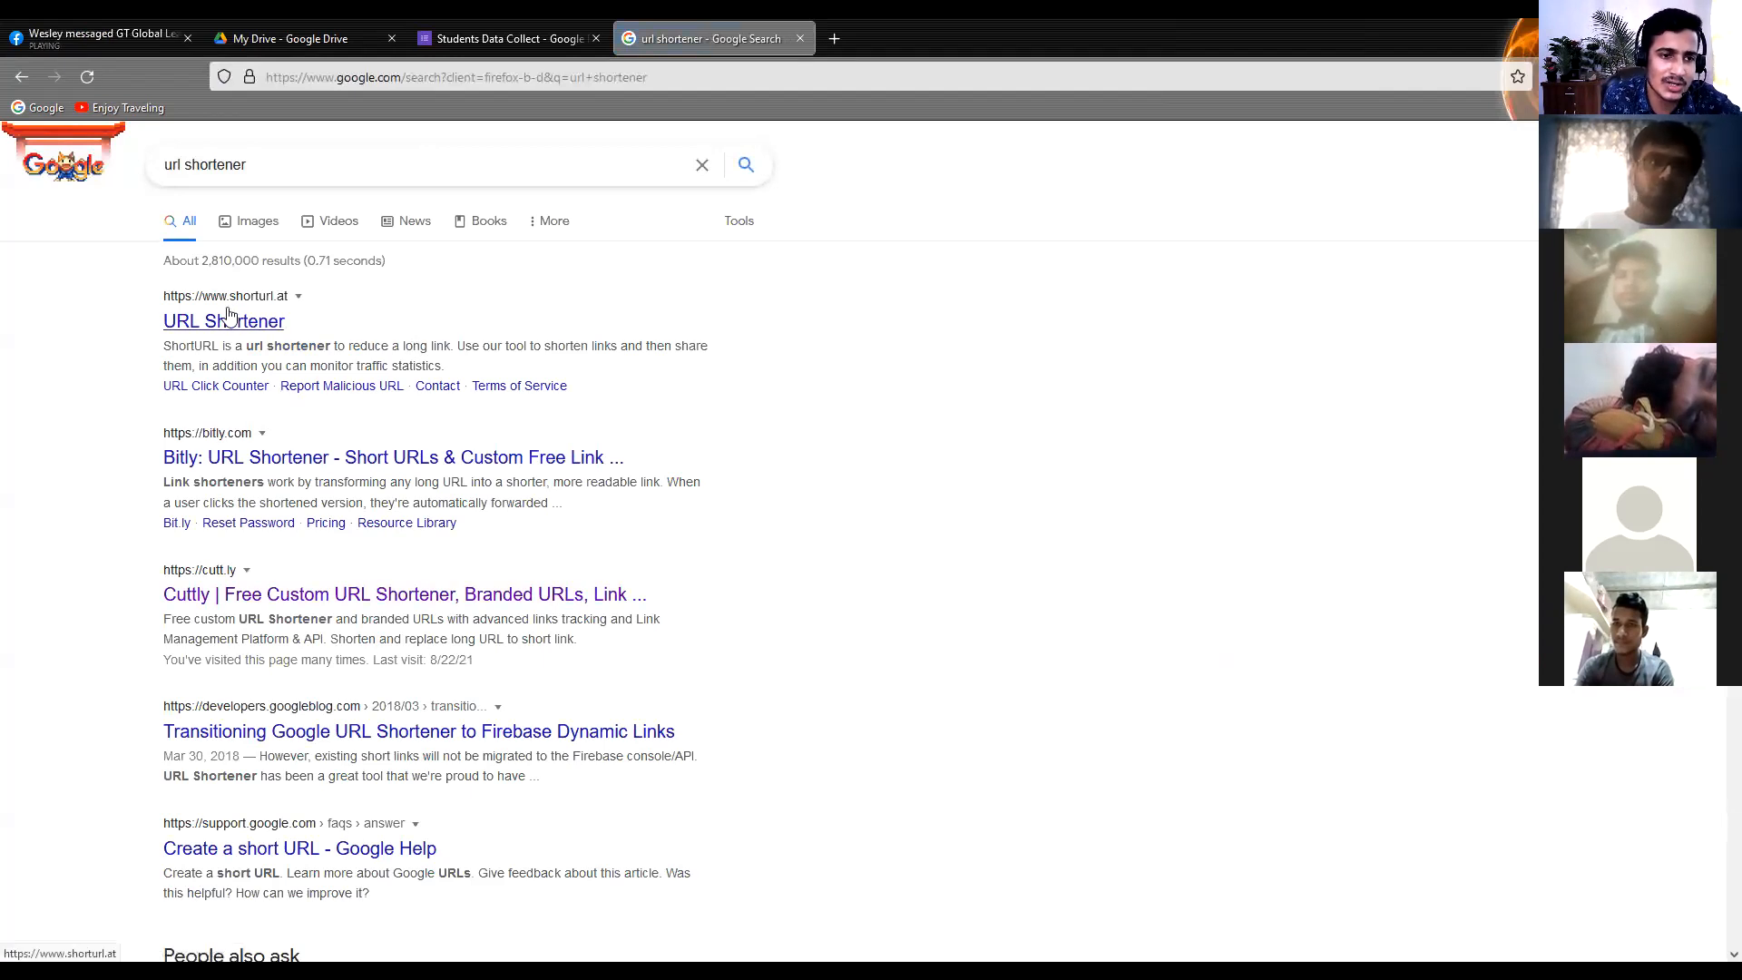
Try to open the Cuttly custom URL shortener site from the search results and reload its page
scroll(211, 533, "down", 1)
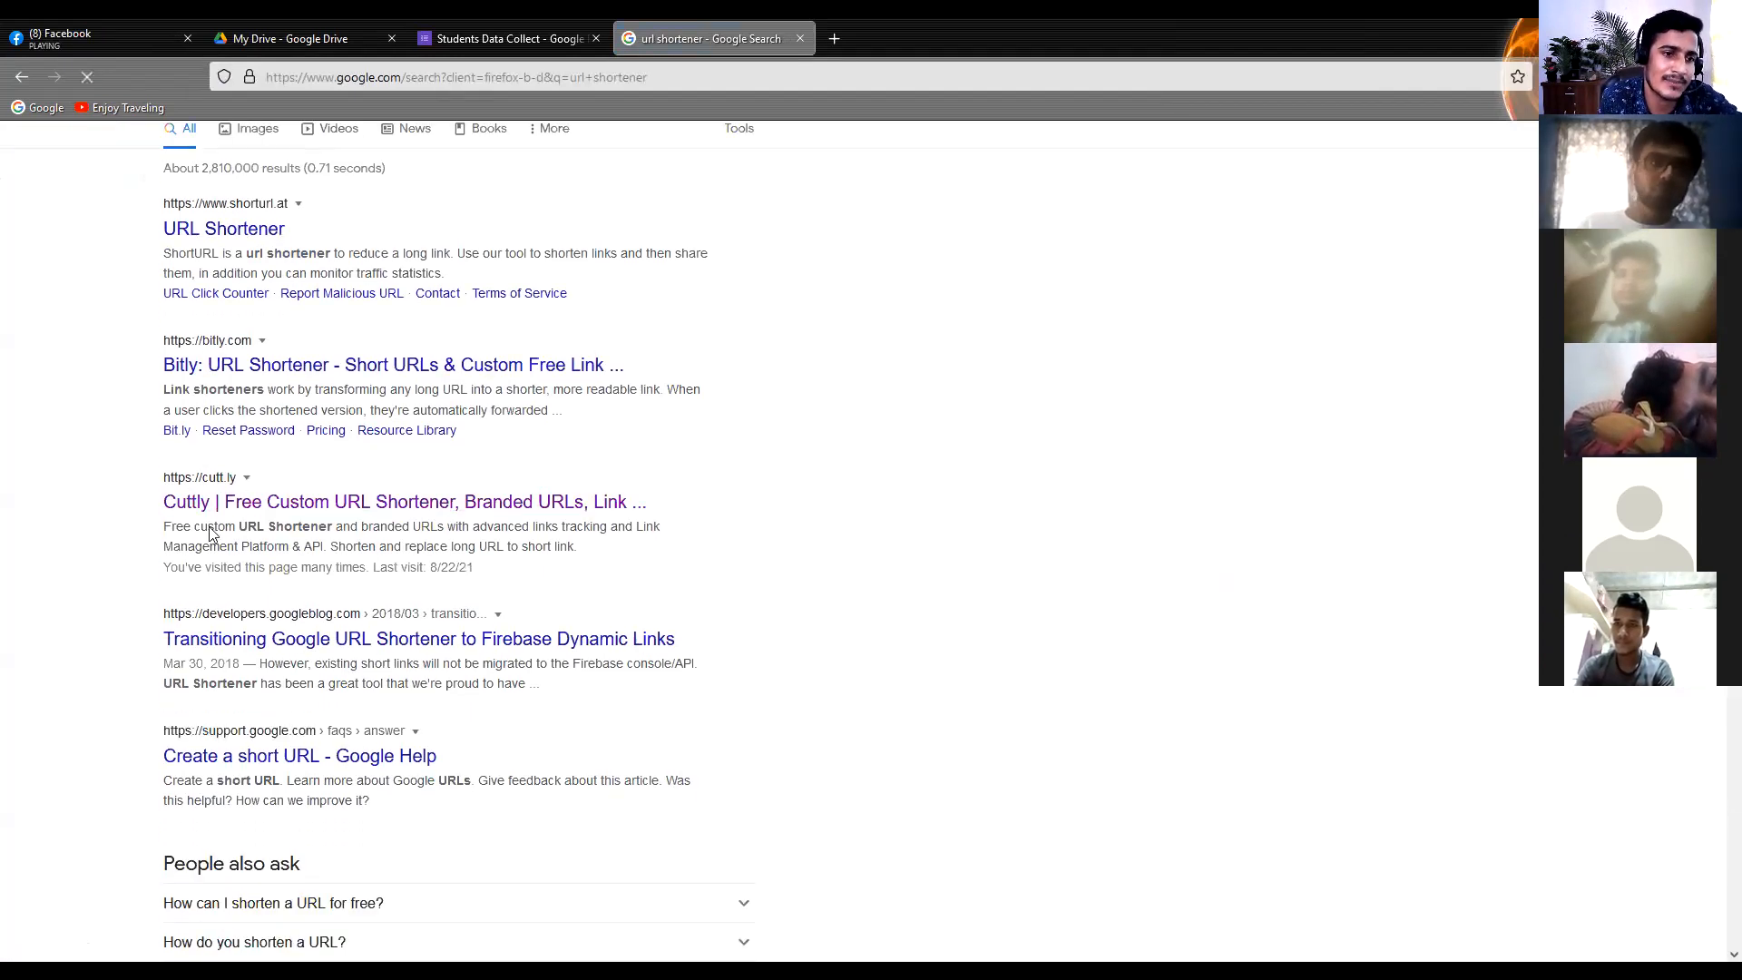
left_click(452, 503)
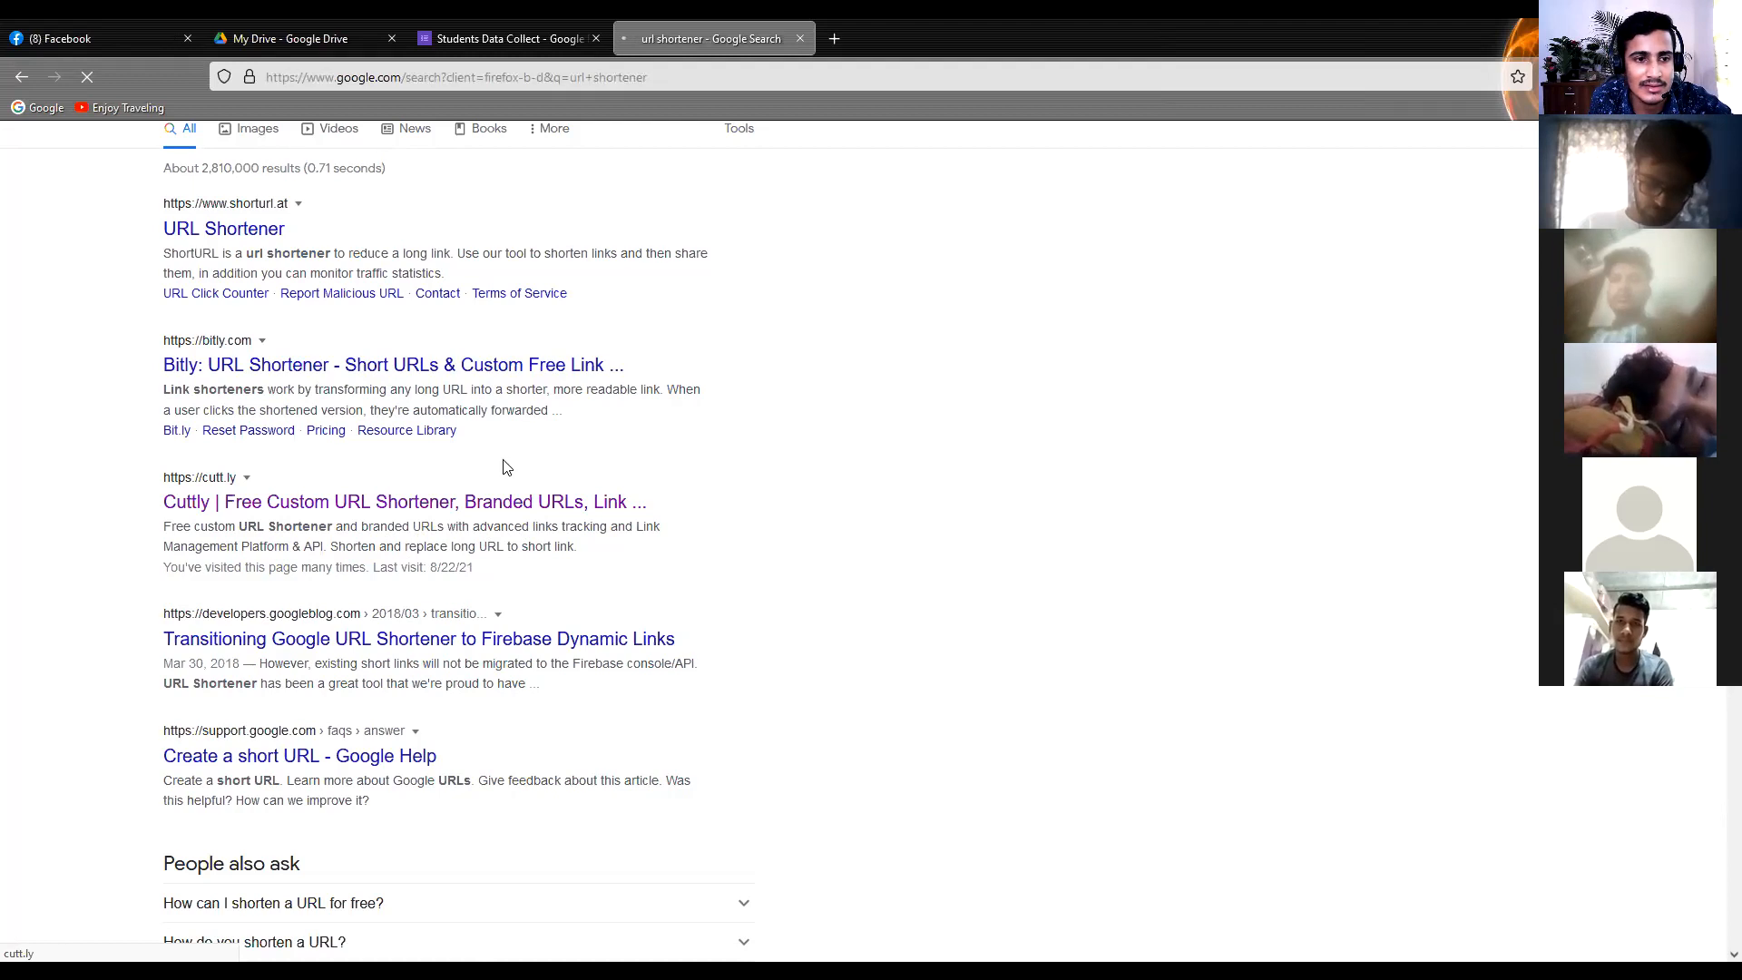
left_click(289, 505)
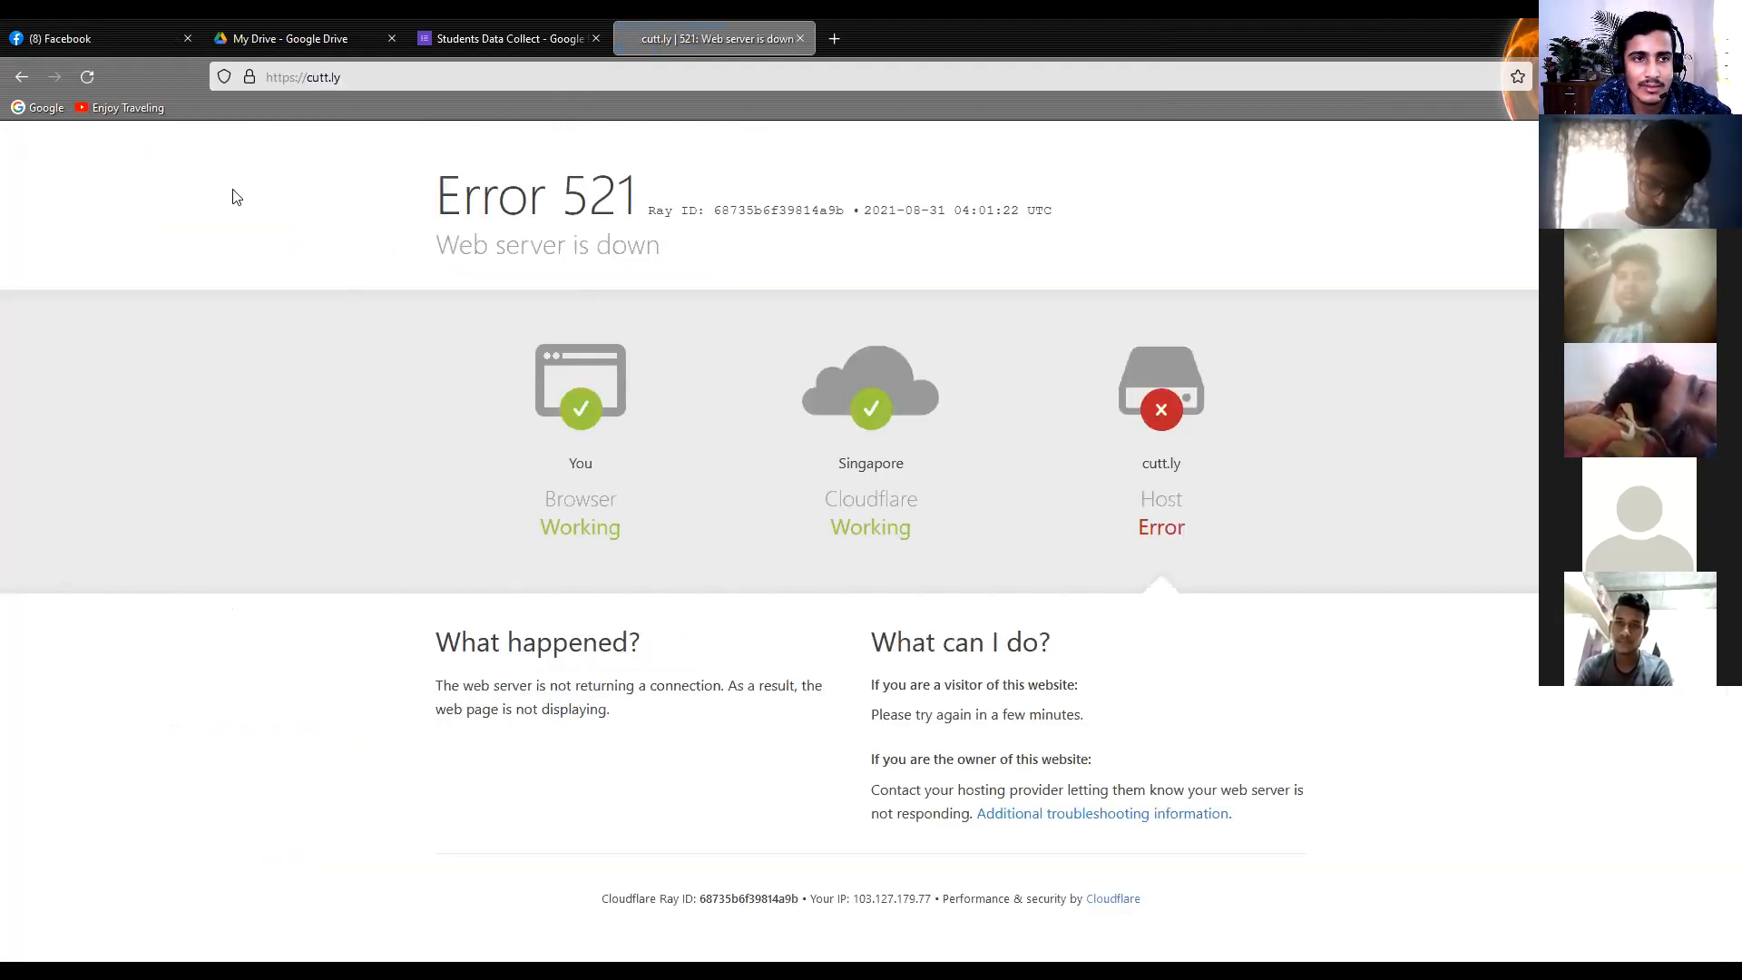
left_click(87, 77)
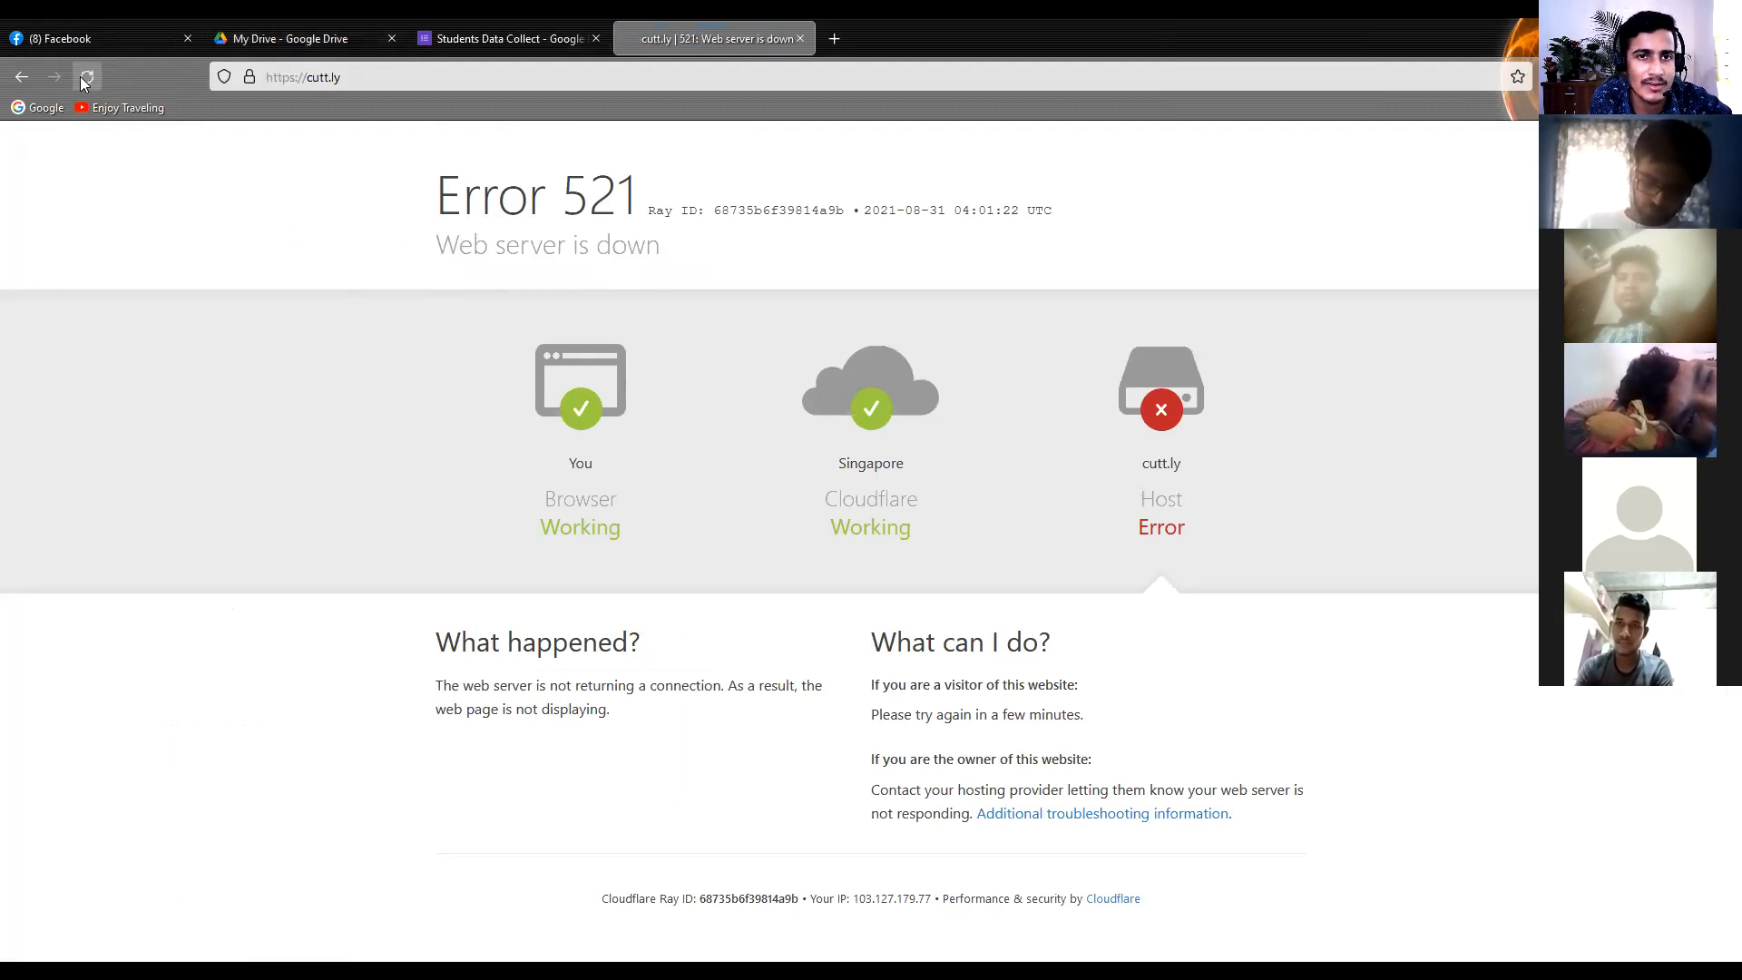
Return to the Students Data Collect form editor and open the form's responses
left_click(455, 27)
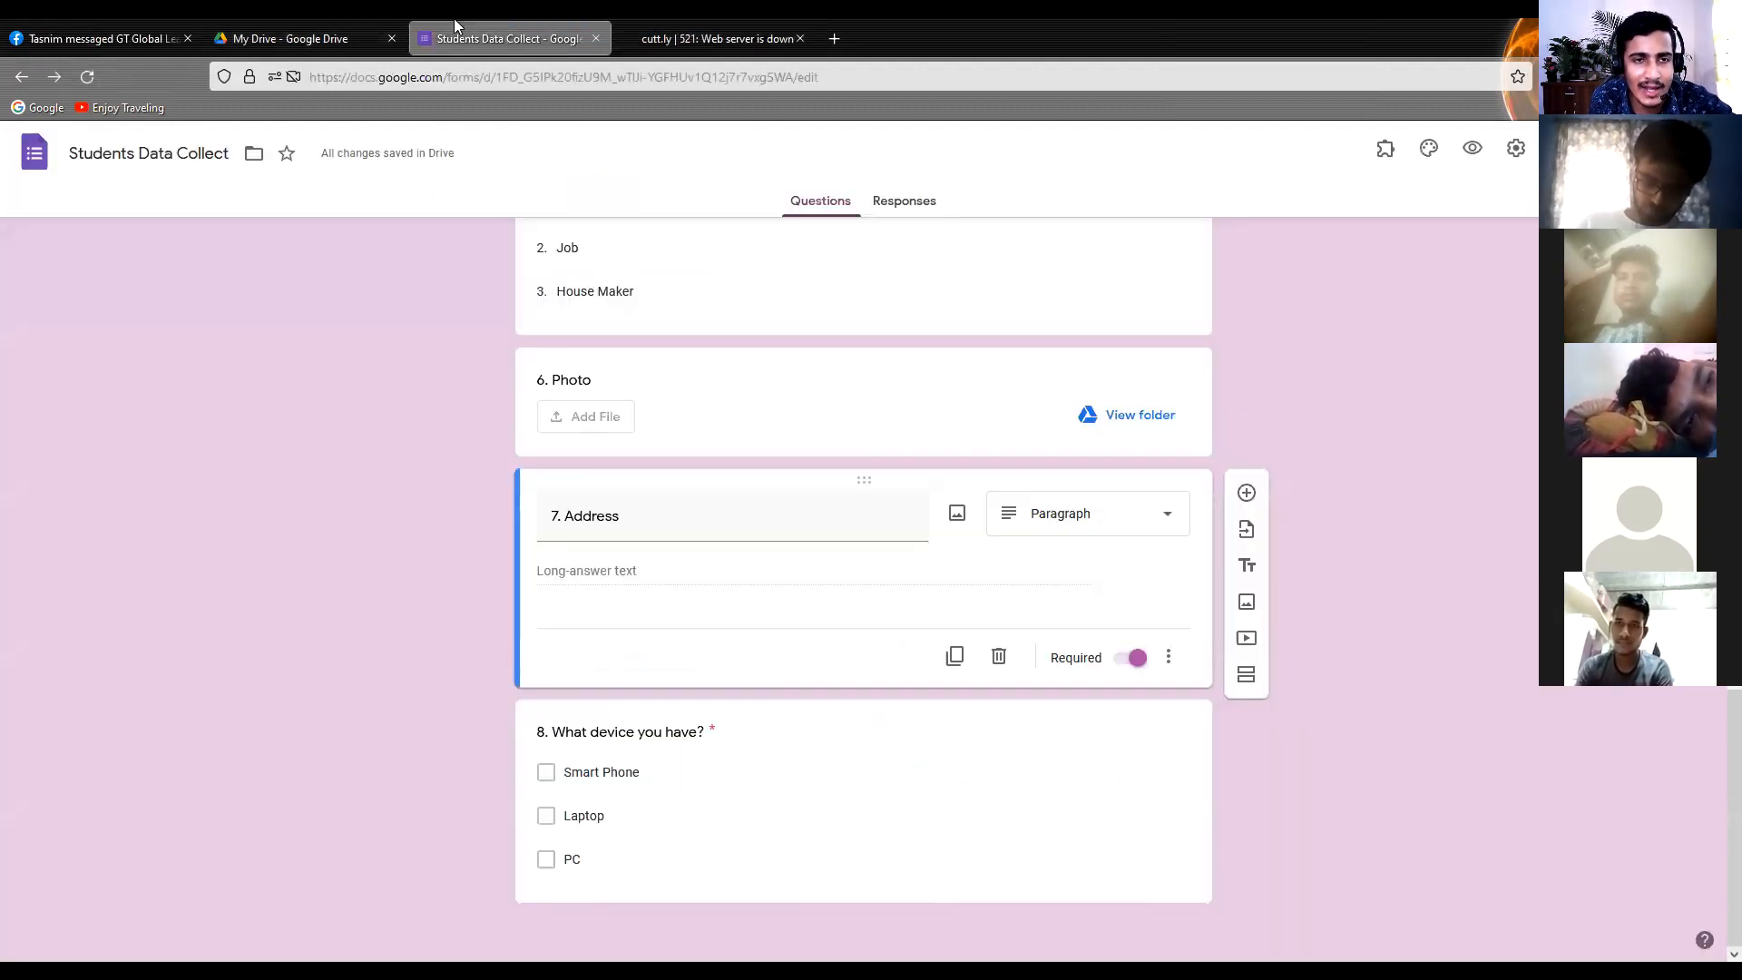
scroll(661, 587, "up", 15)
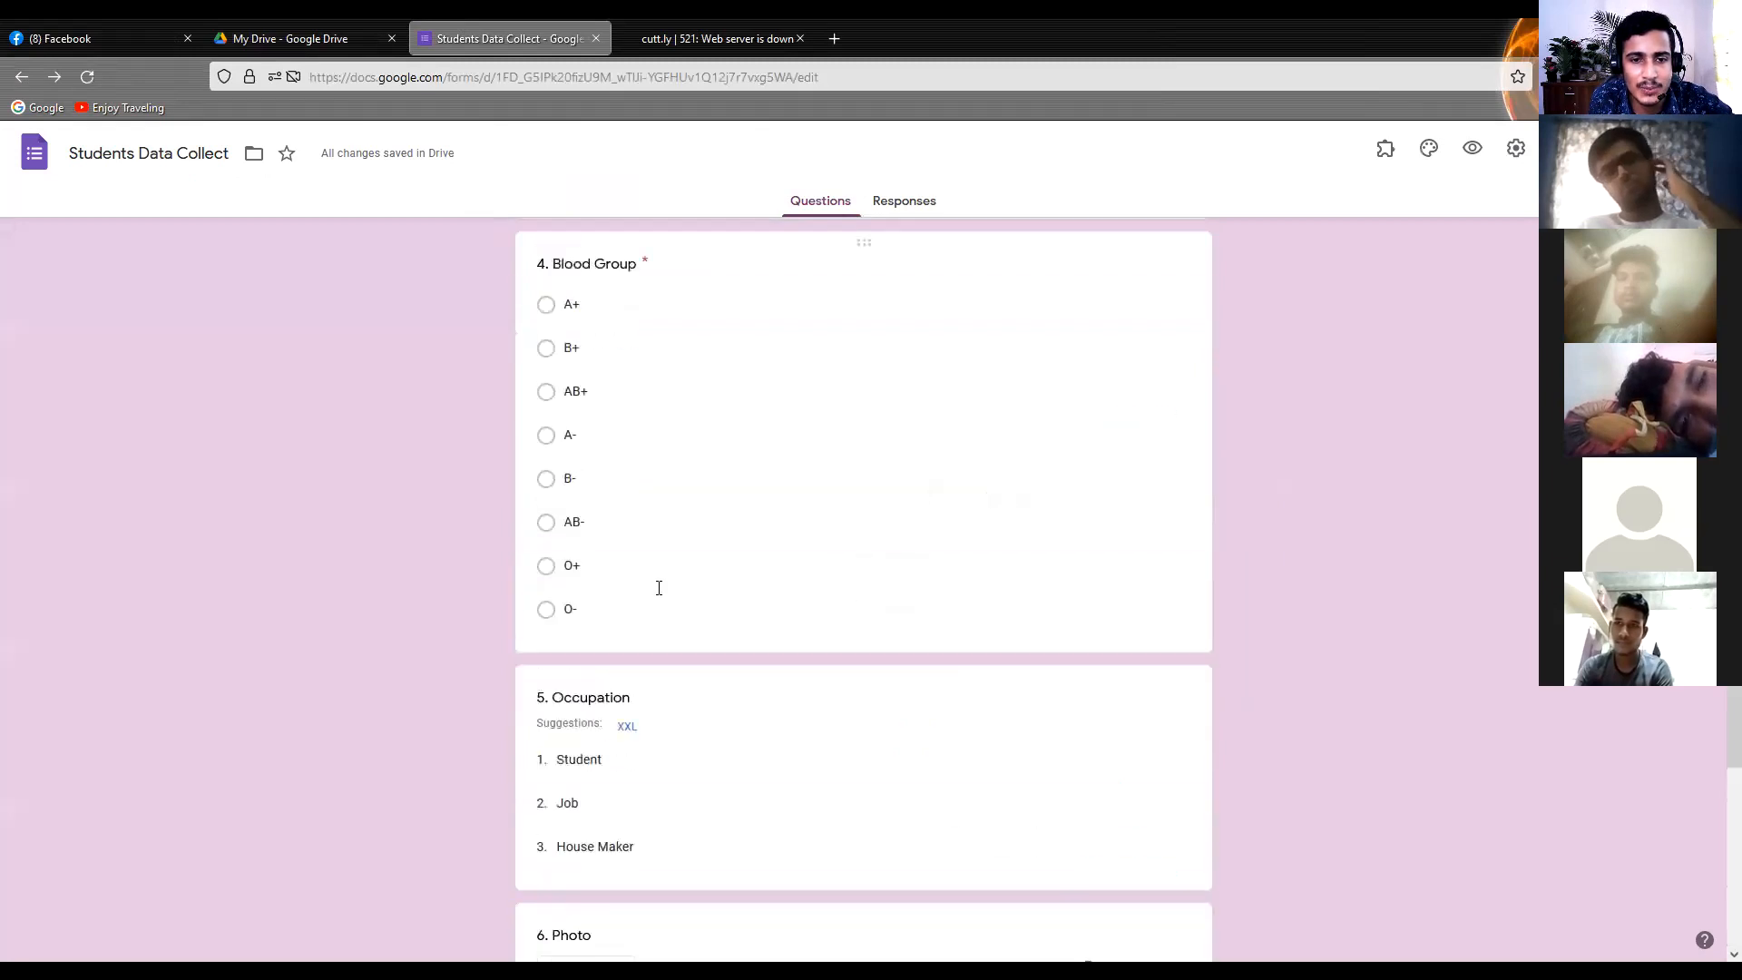
scroll(651, 595, "up", 3)
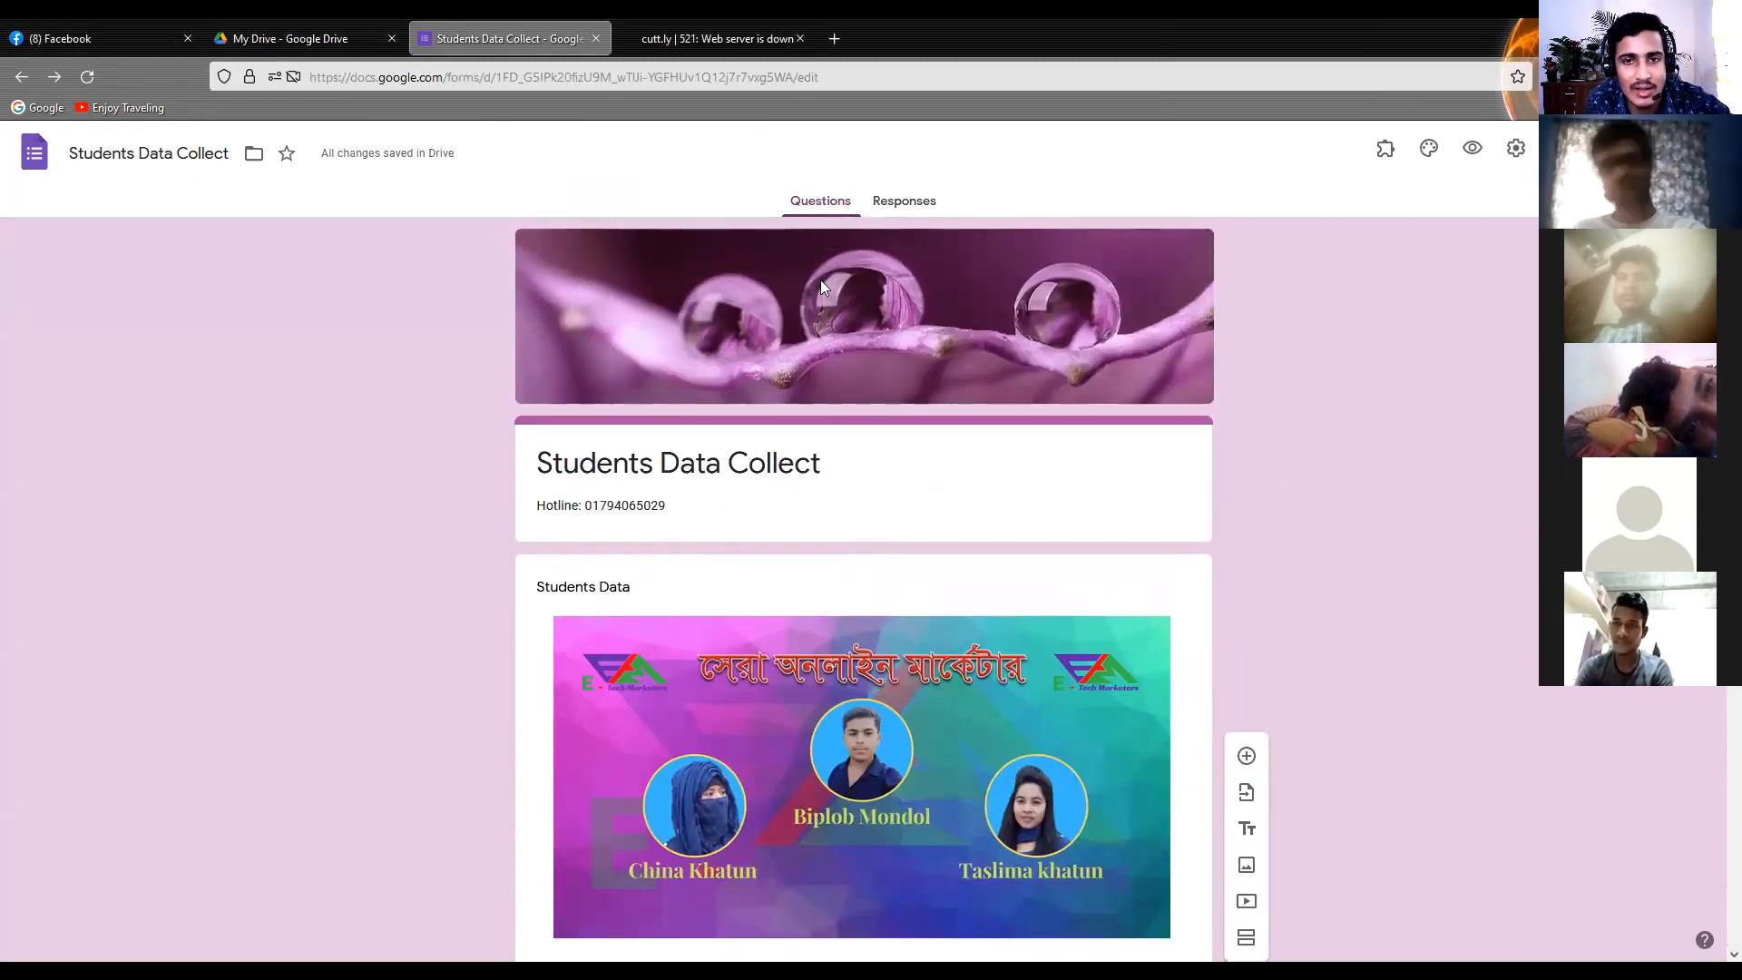
left_click(884, 210)
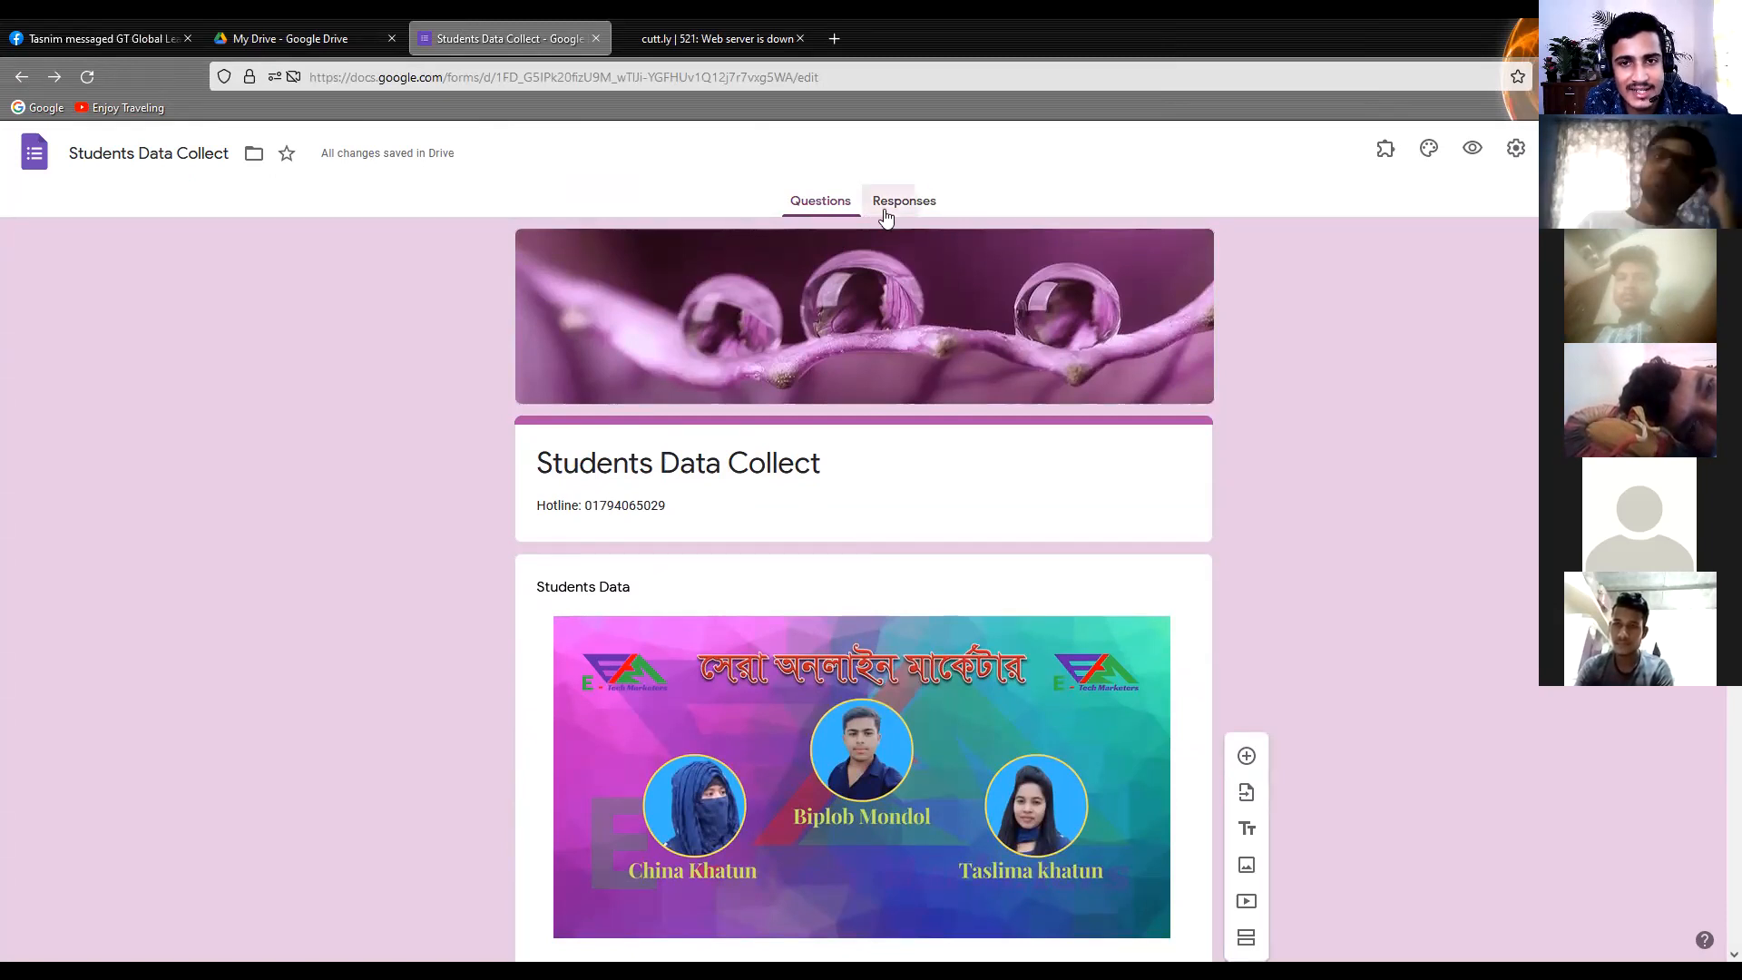
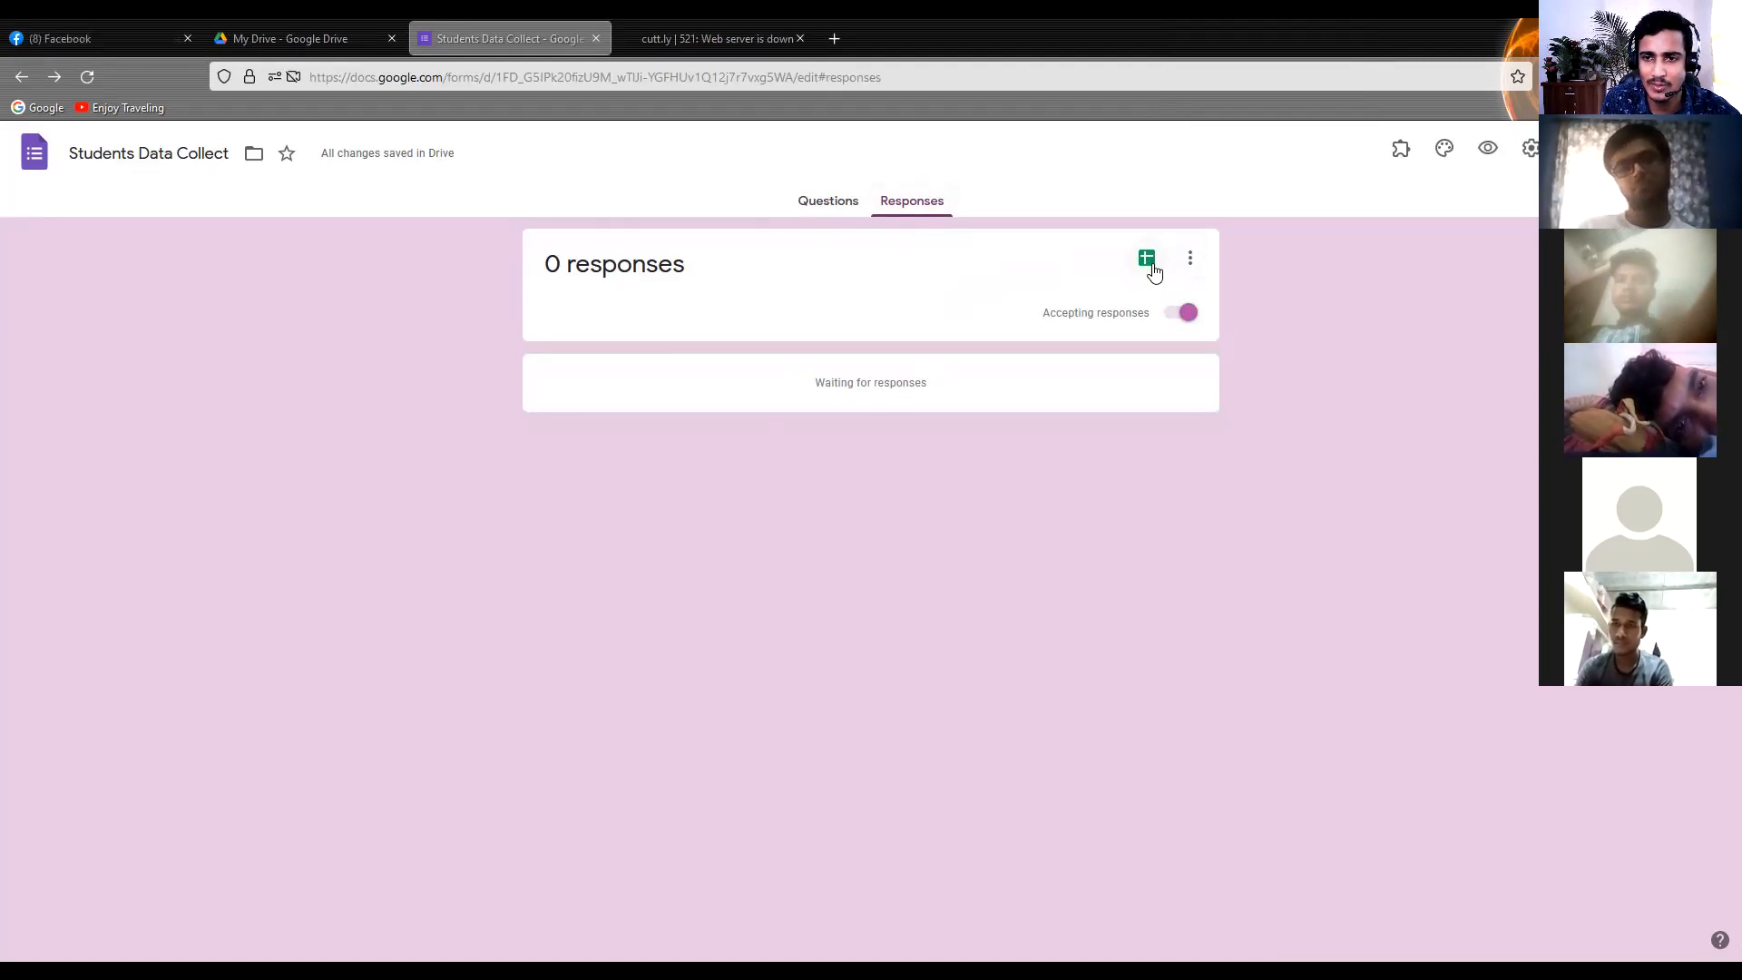
Create a new spreadsheet as the form's response destination and open it from the refreshed My Drive
left_click(1149, 263)
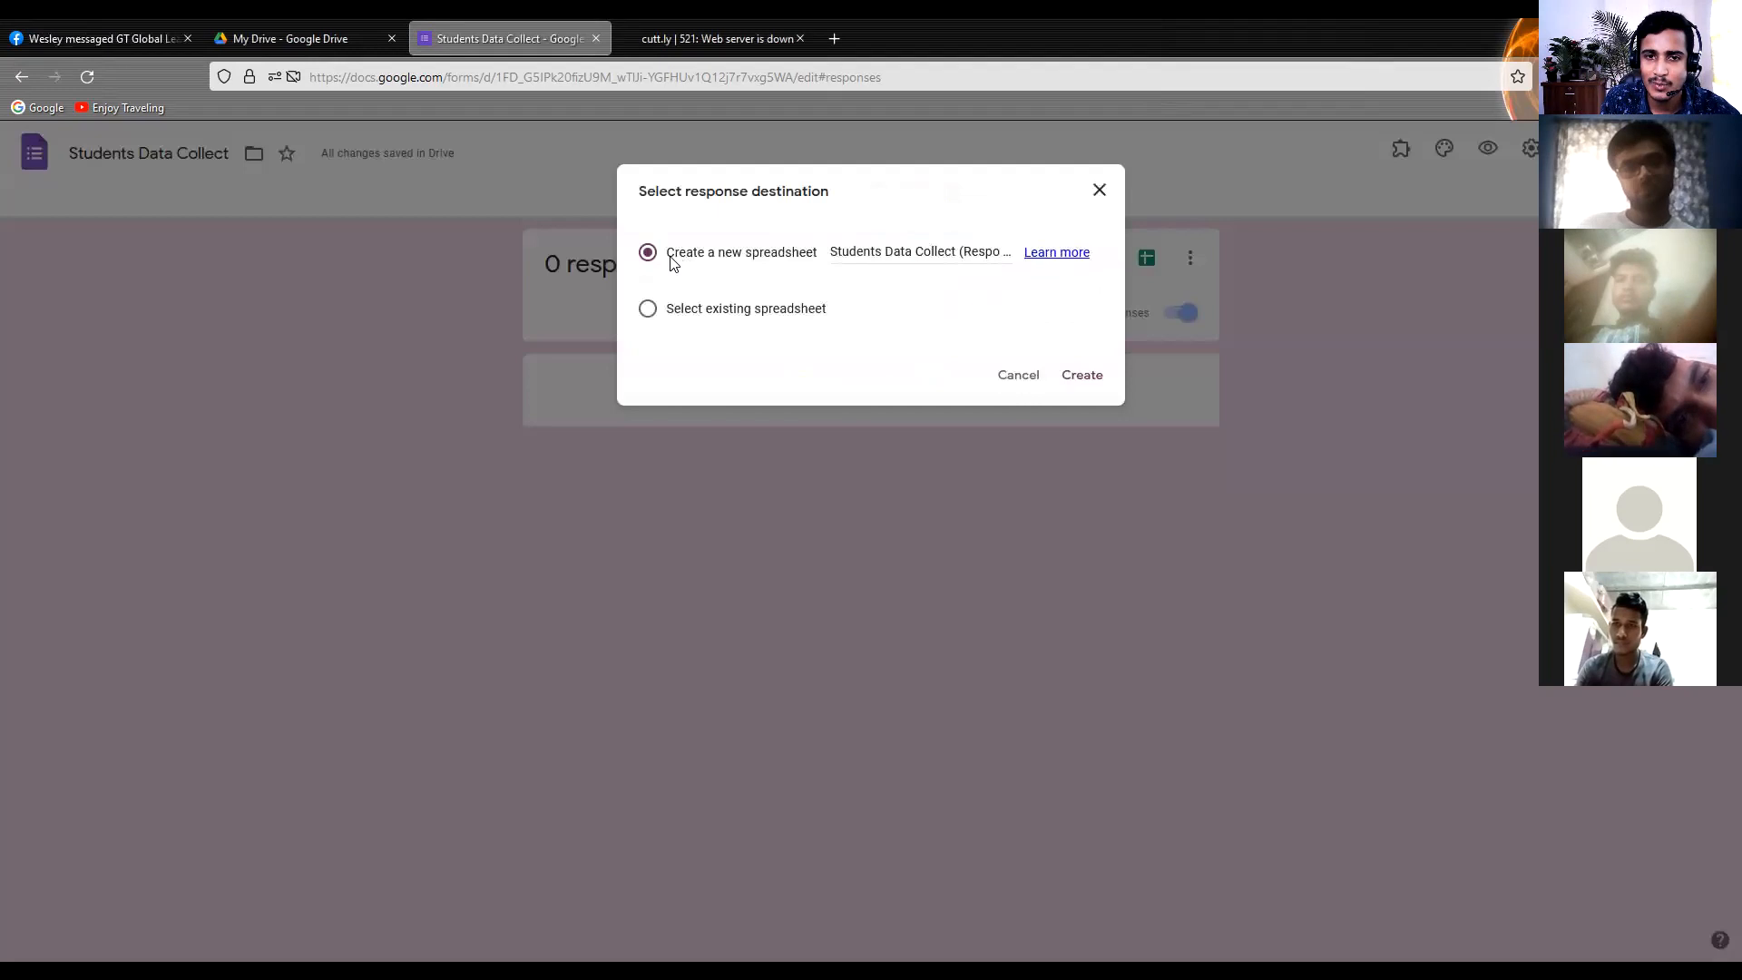
left_click(1080, 381)
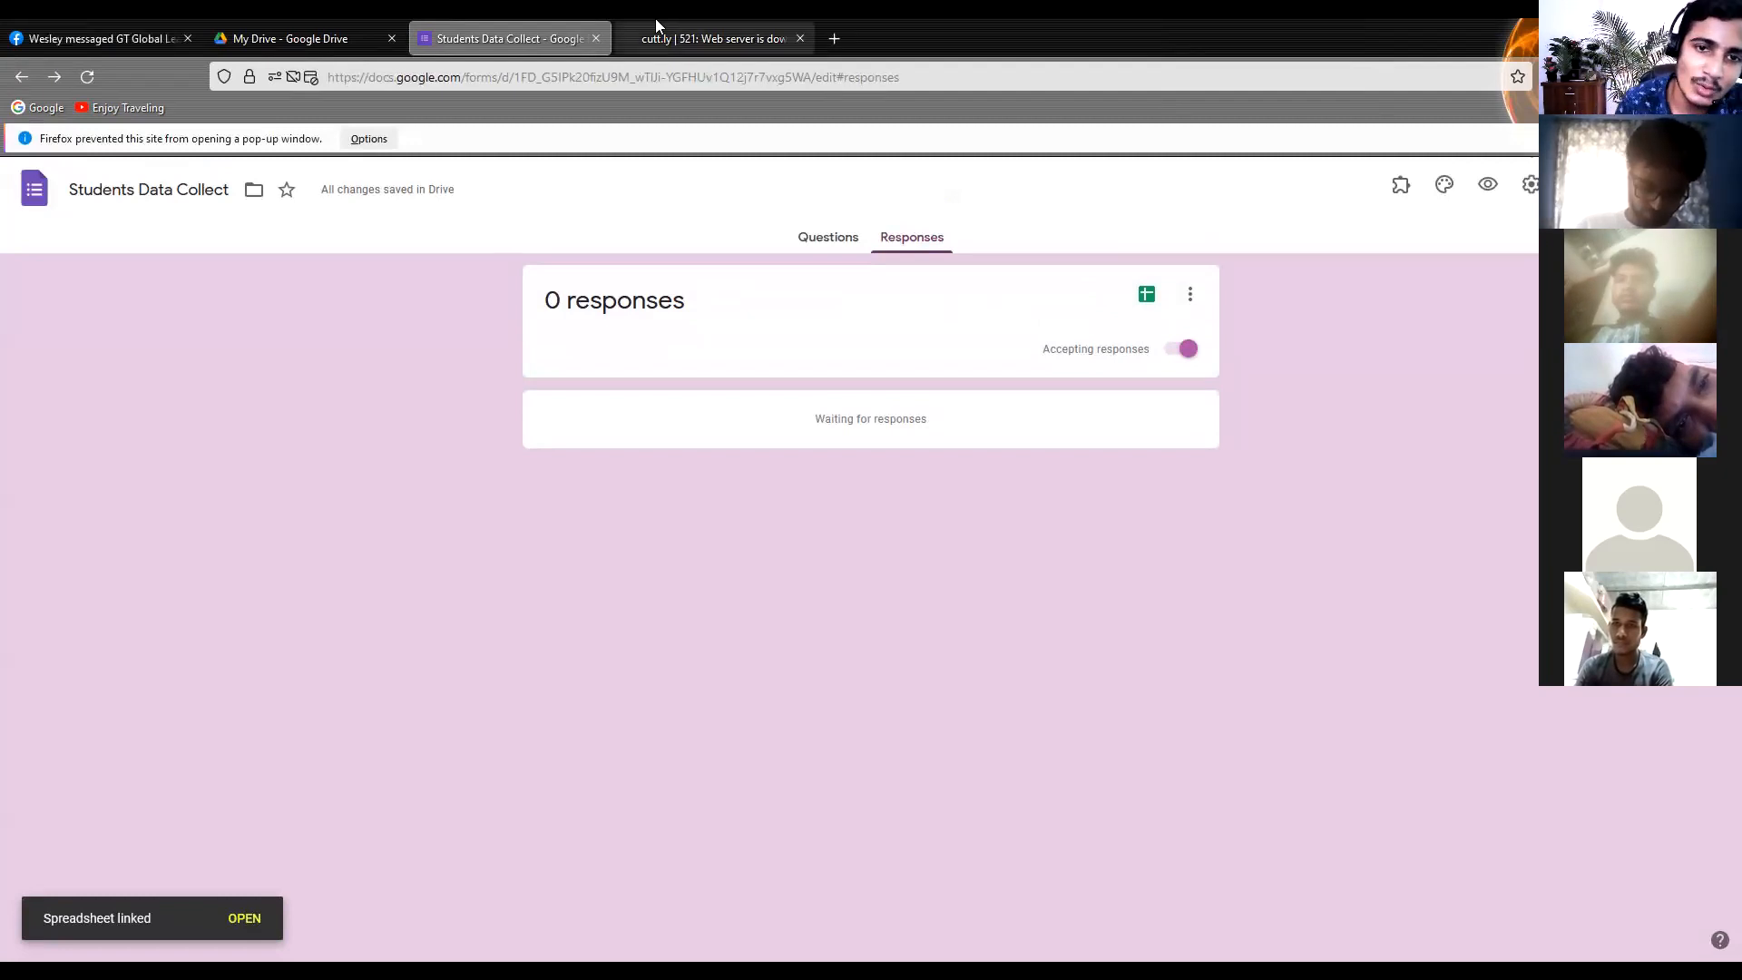
left_click(284, 25)
scroll(886, 461, "down", 2)
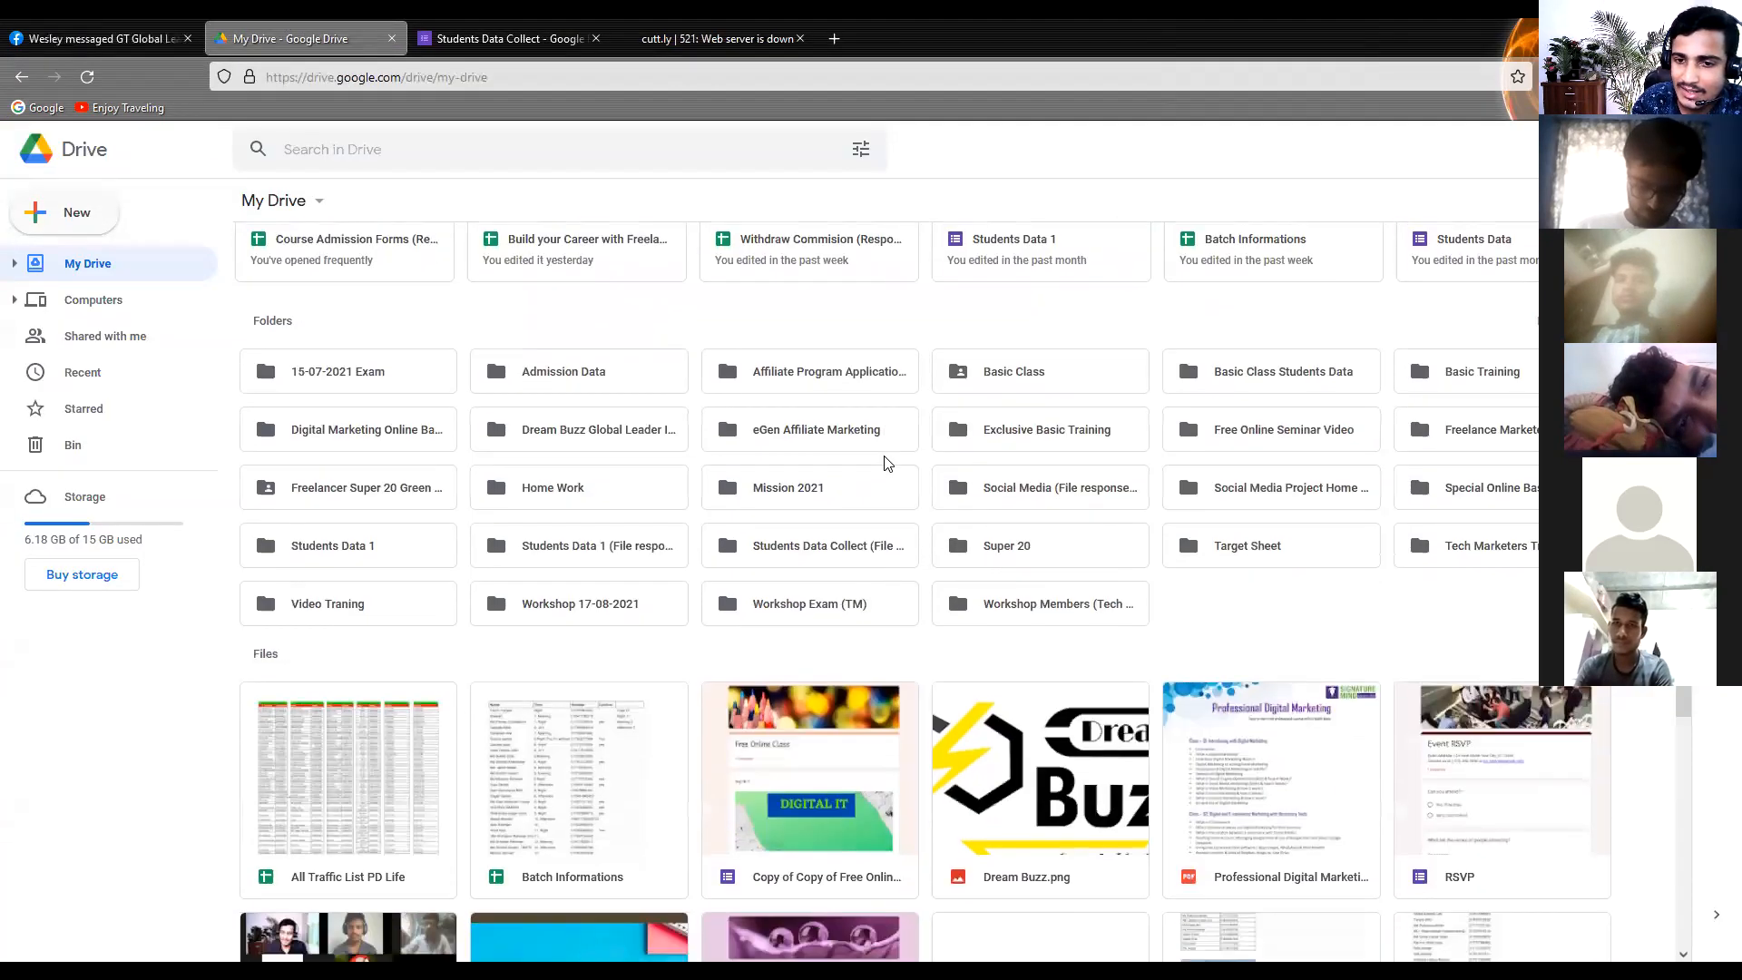
scroll(885, 458, "down", 3)
scroll(883, 455, "up", 5)
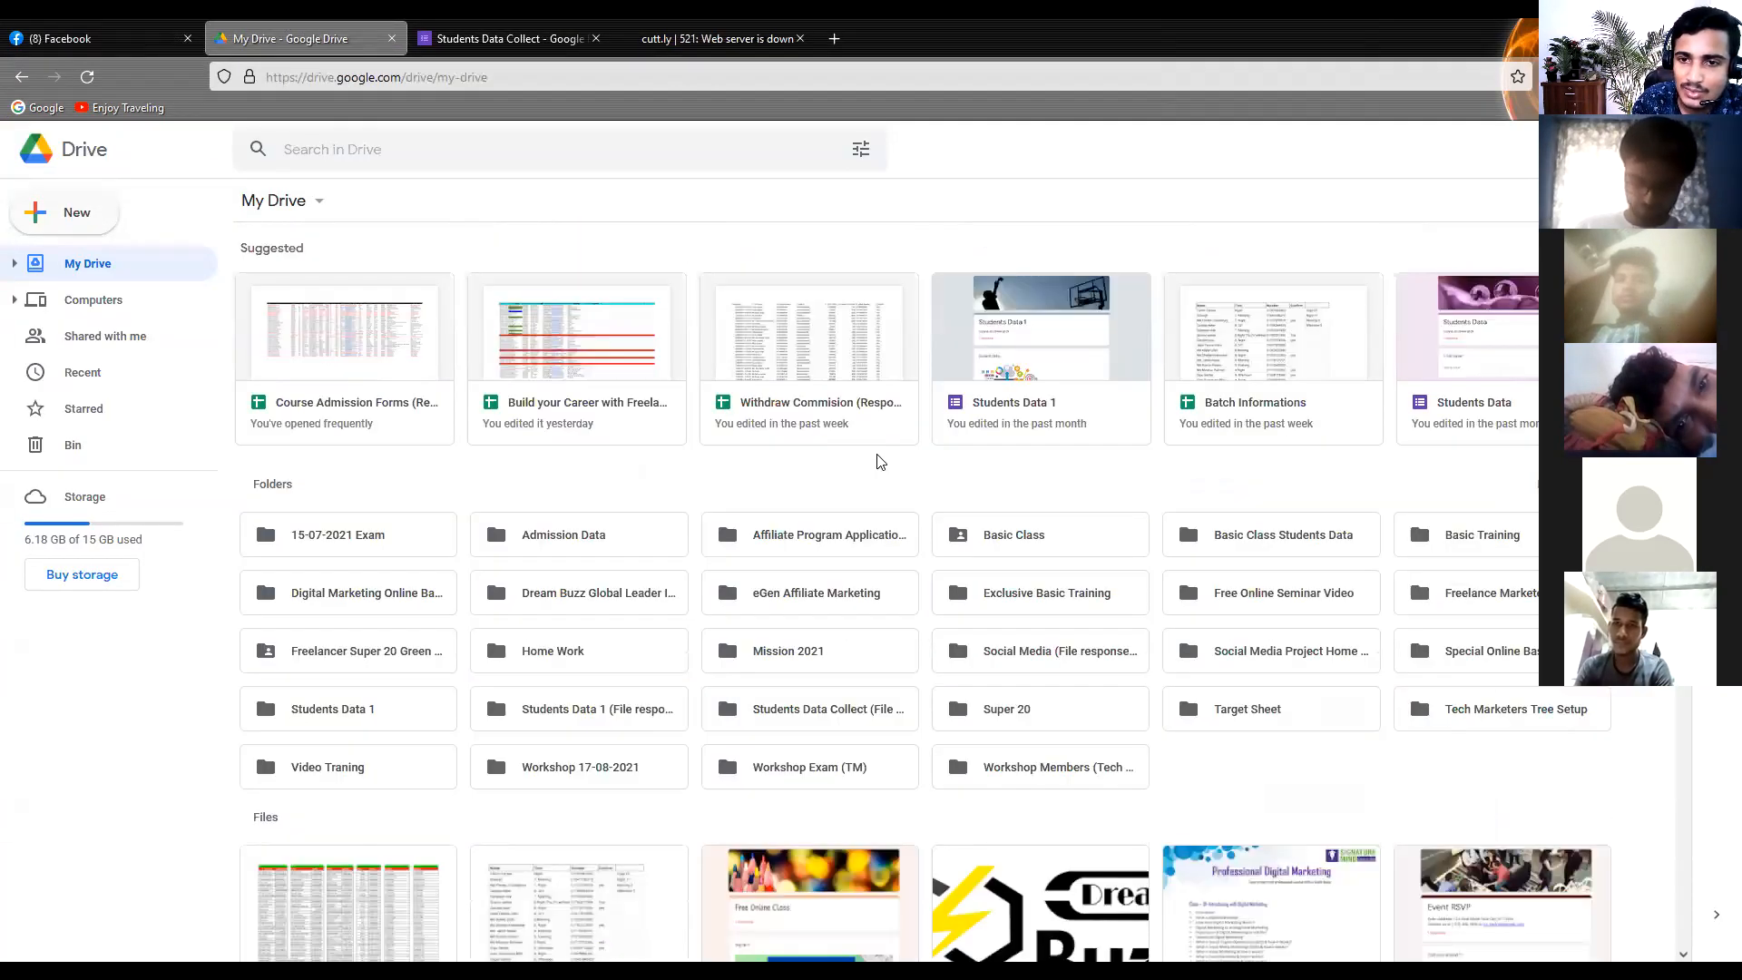
left_click(88, 79)
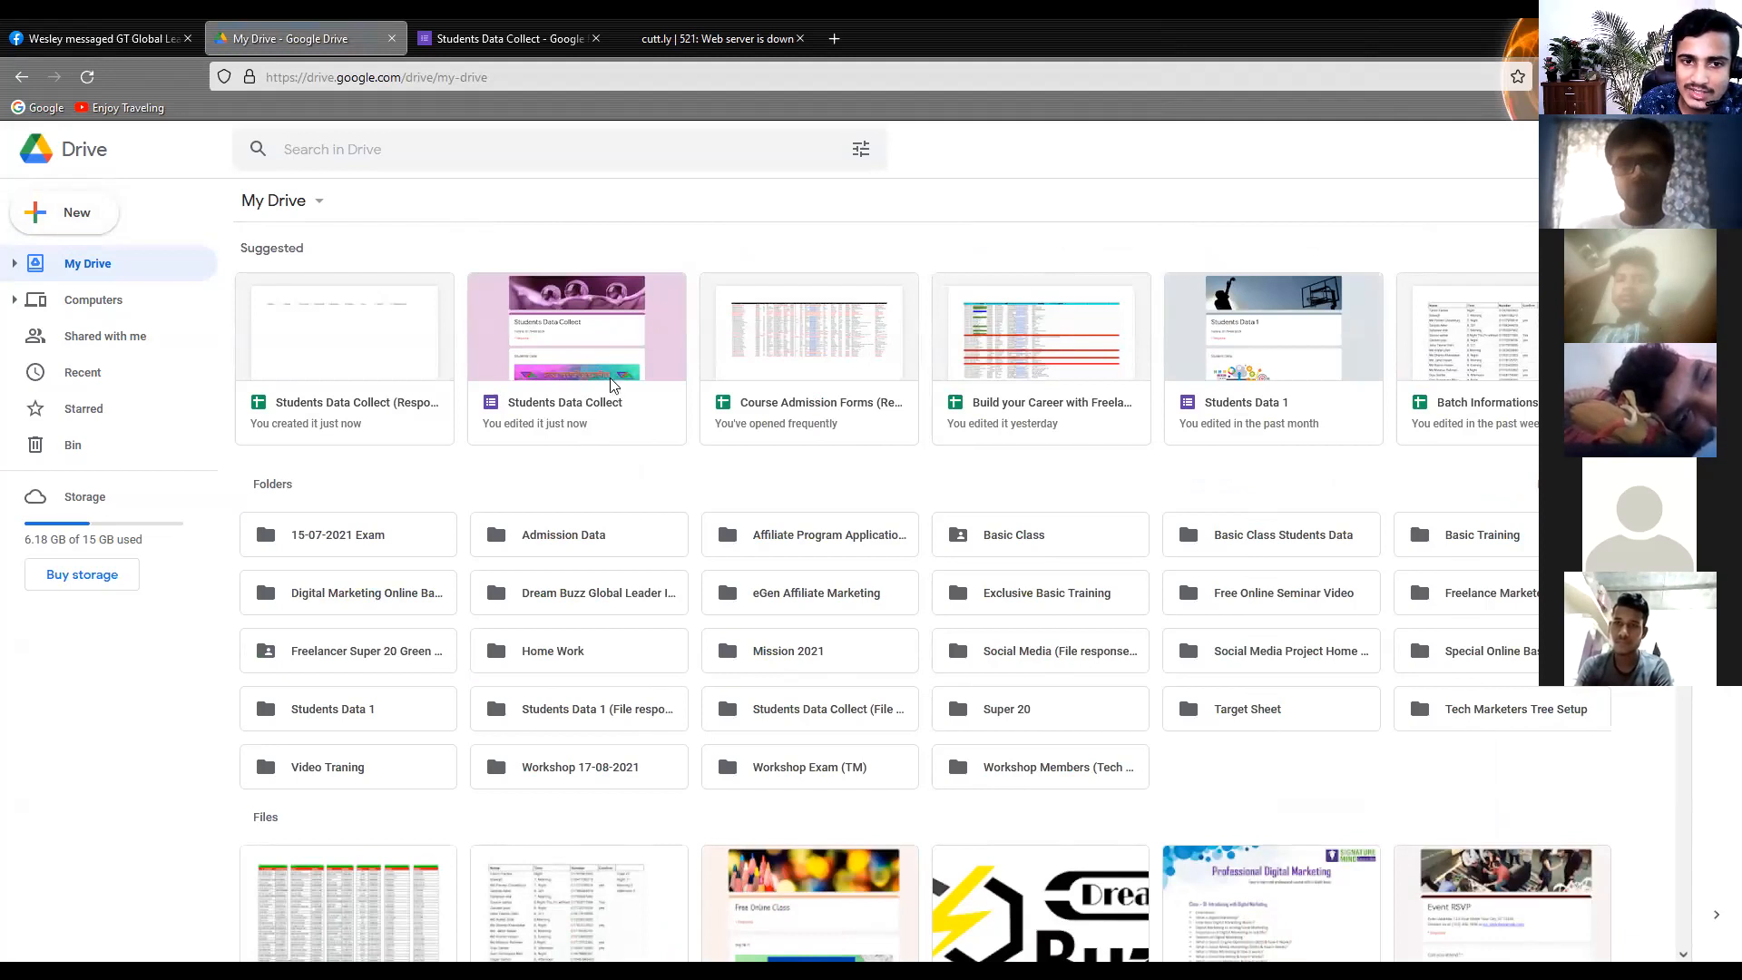
double_click(369, 350)
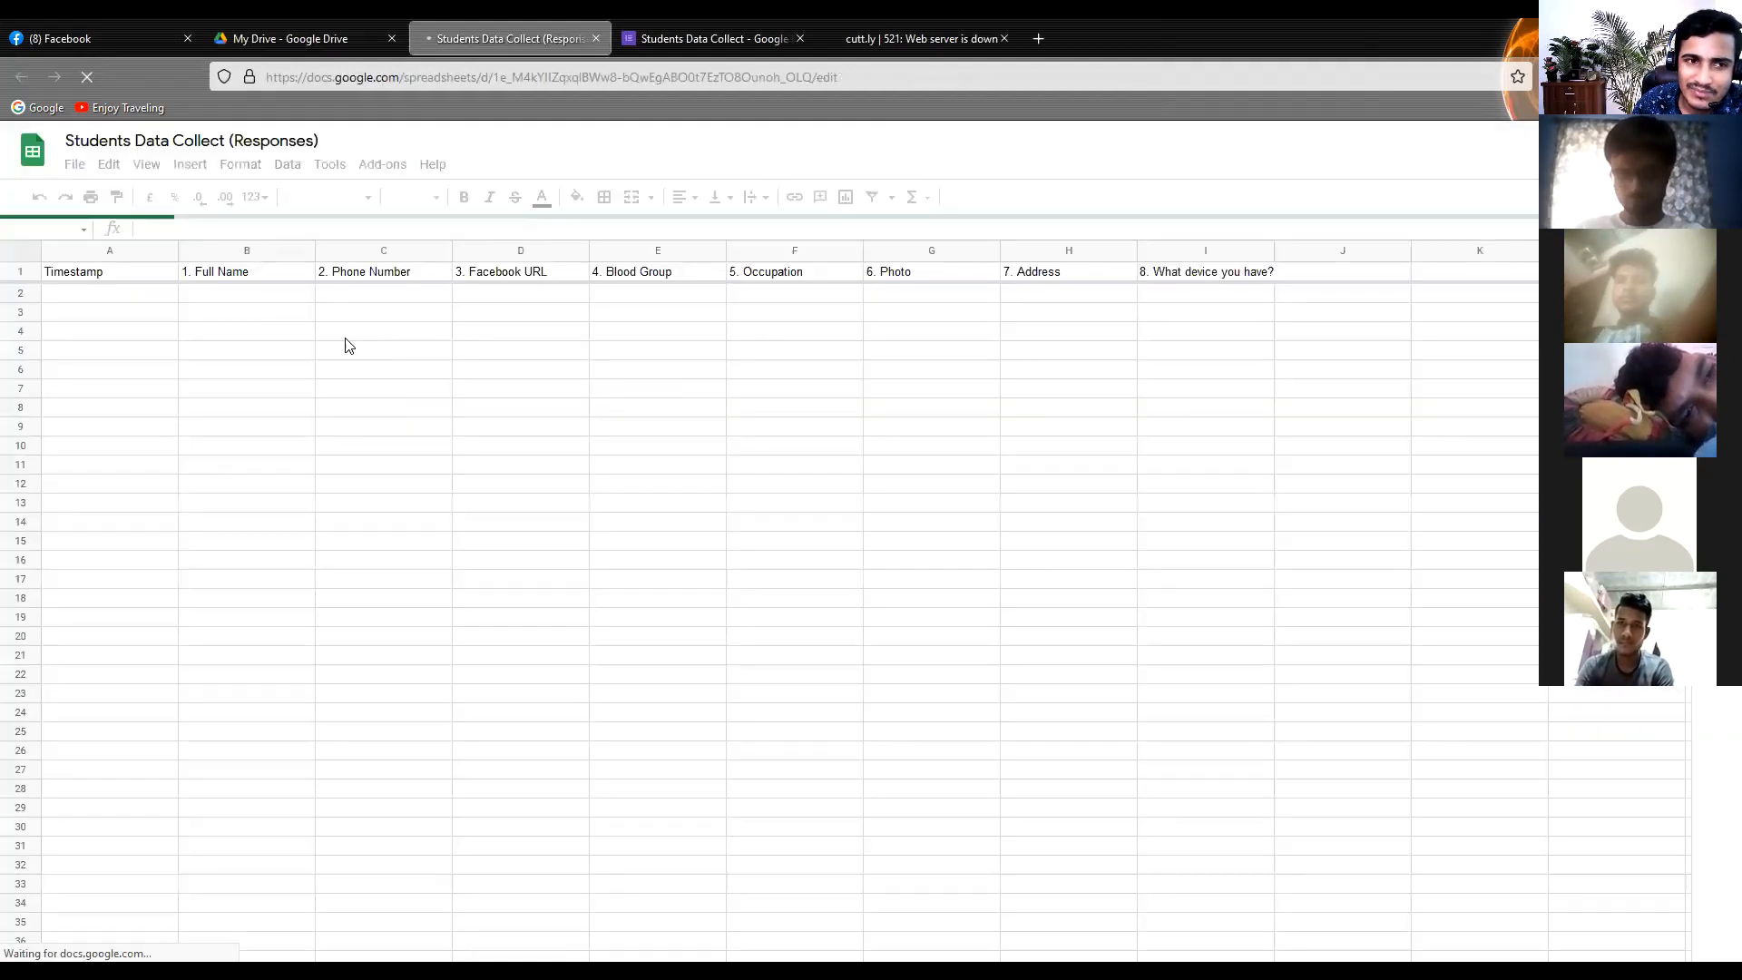
Examine the question column headers in the response spreadsheet, from the phone number through the device question
left_click(404, 273)
left_click(644, 288)
left_click(788, 274)
left_click(920, 275)
left_click(1116, 276)
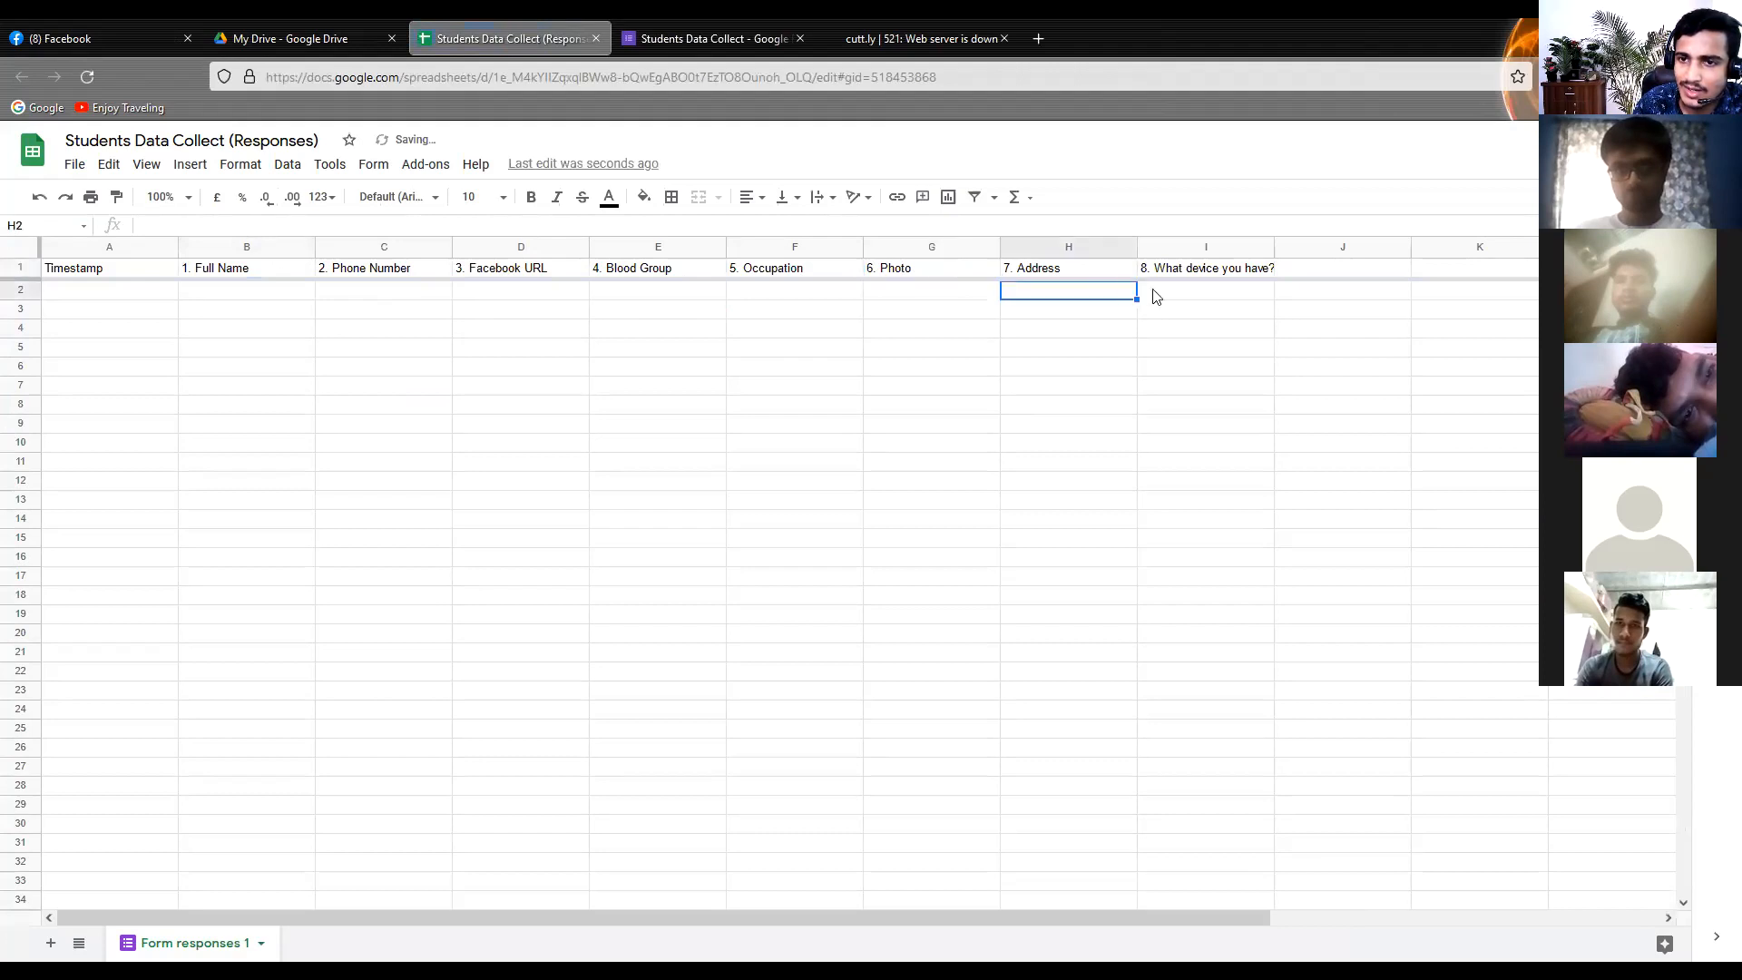
left_click(1194, 280)
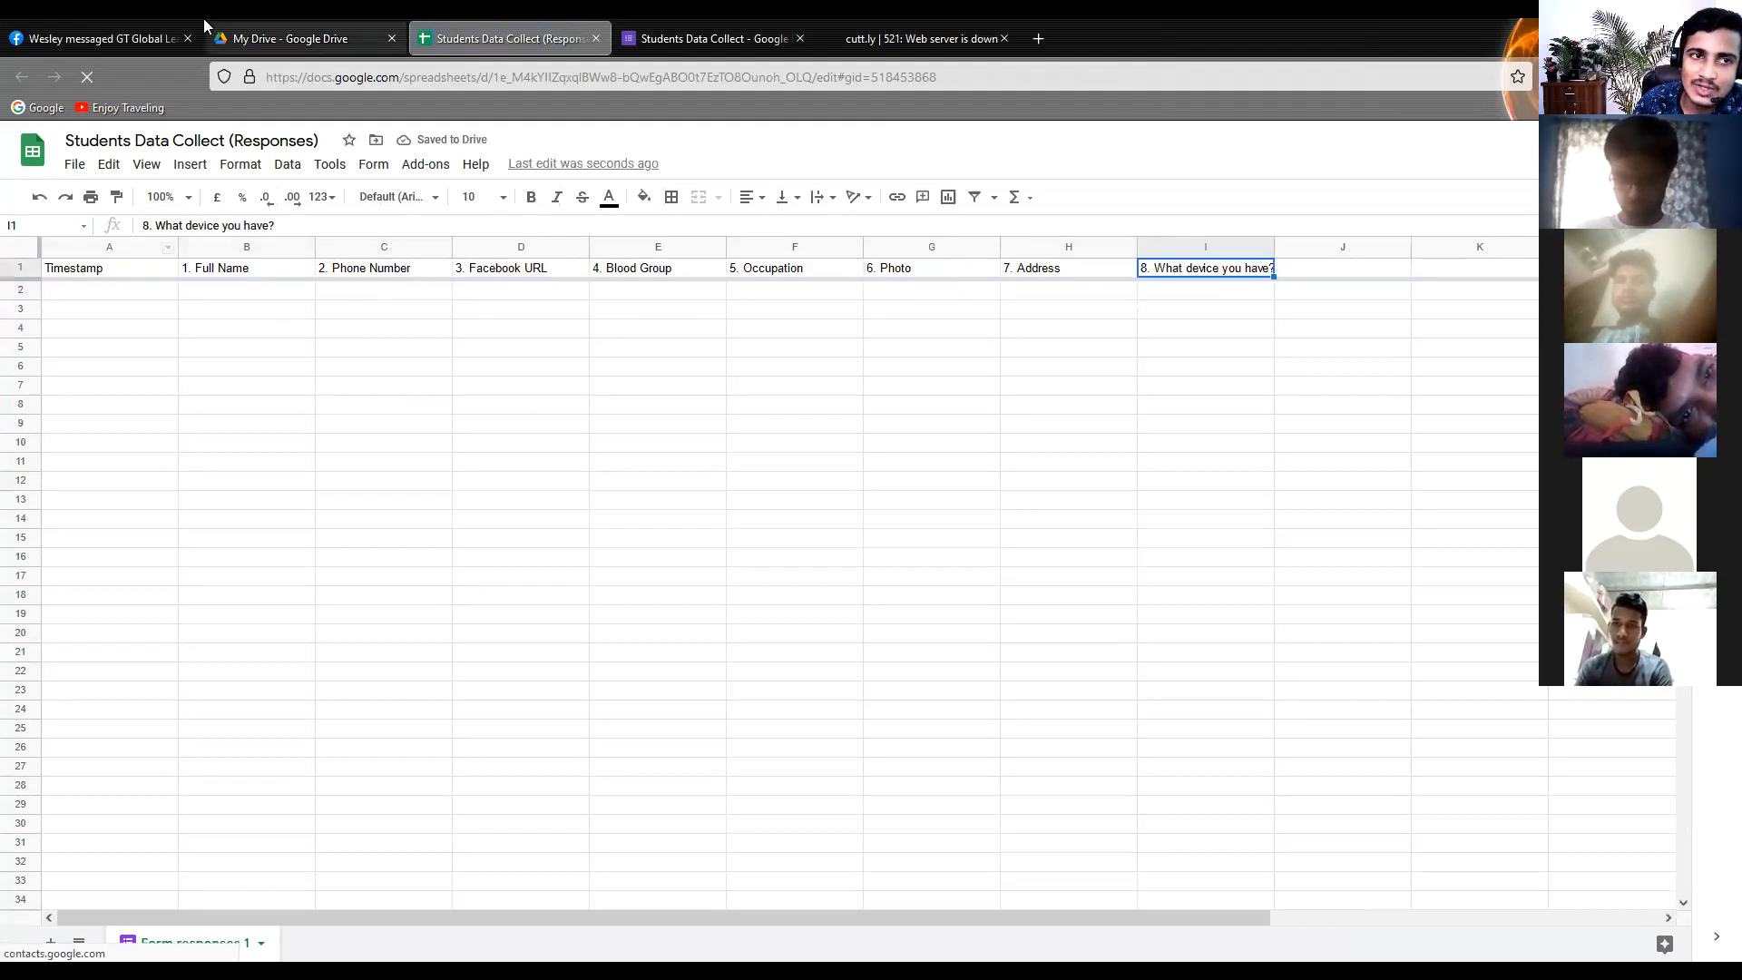
Return to My Drive and locate the Students Data Collect form and its response spreadsheet among the suggested files
left_click(299, 38)
left_click(612, 244)
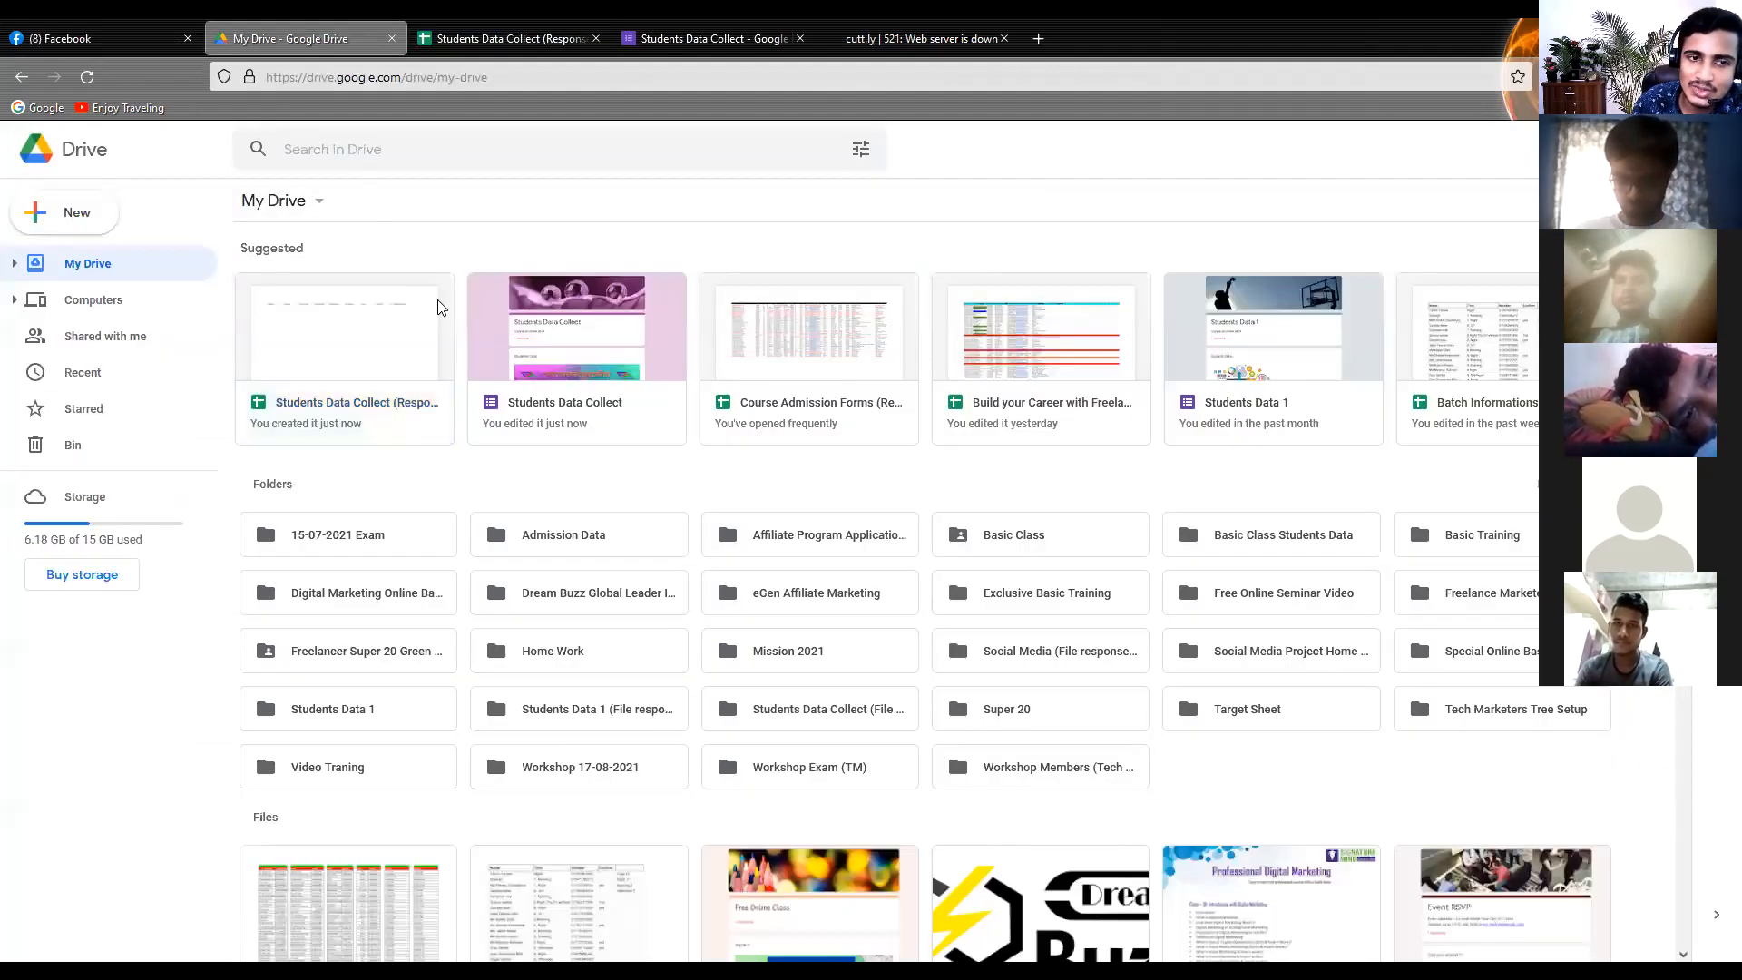
left_click(416, 322)
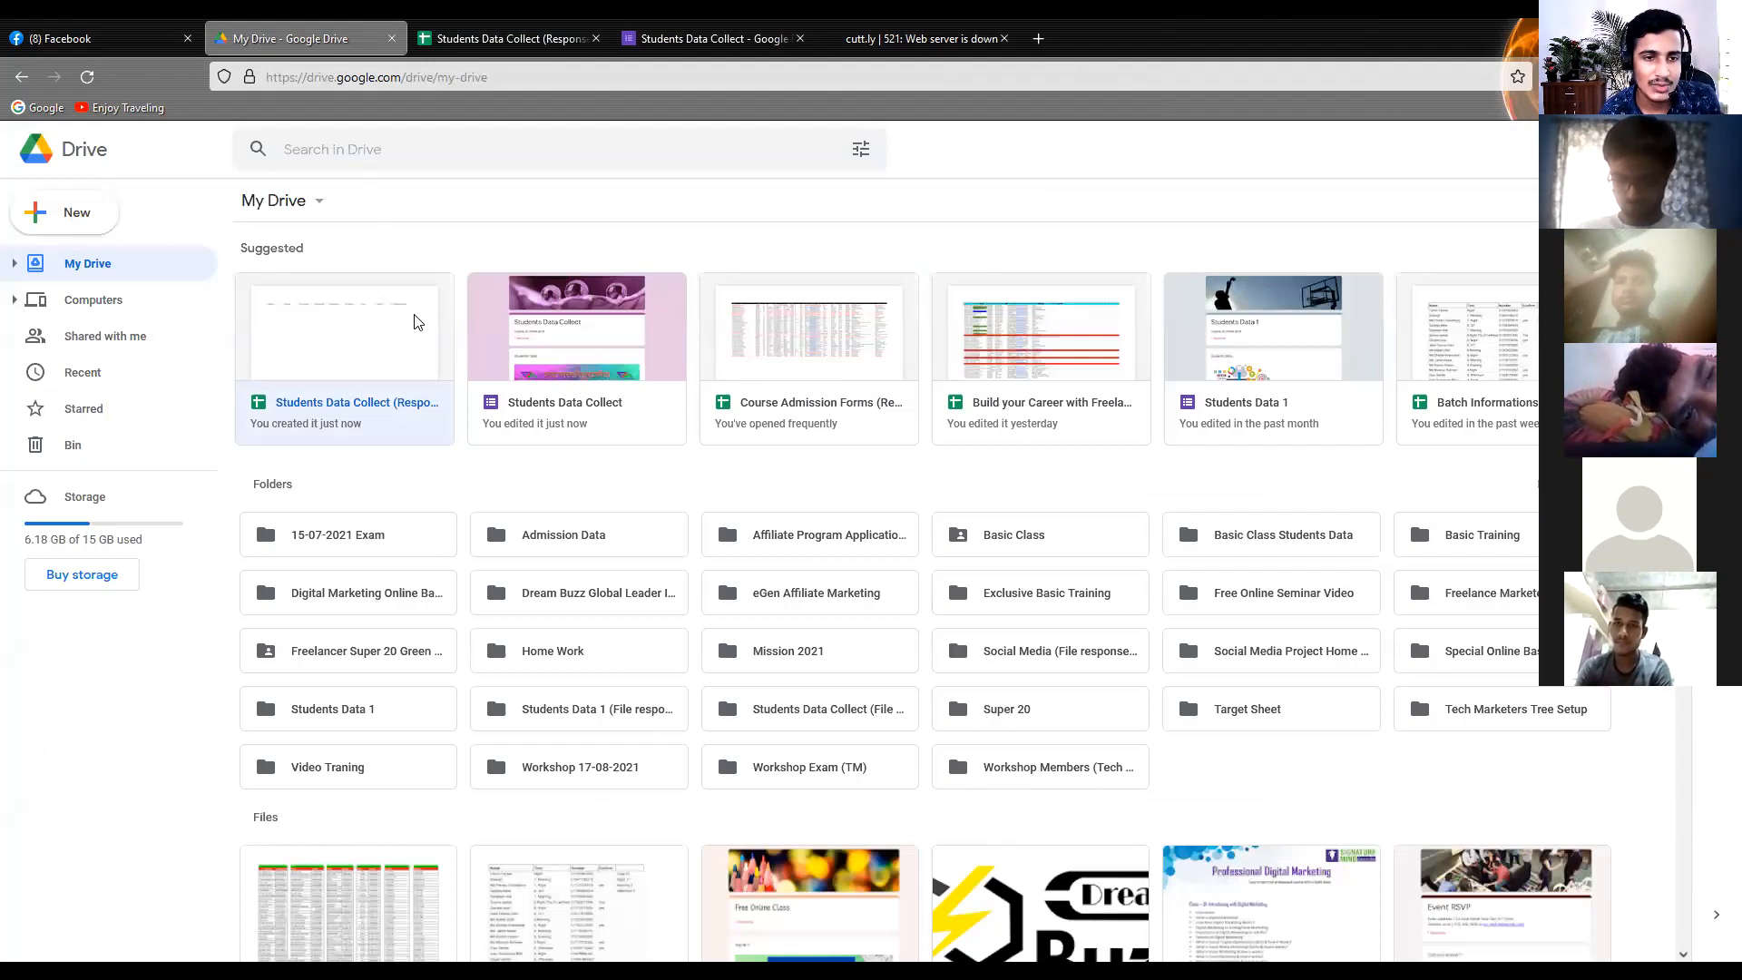
left_click(517, 329)
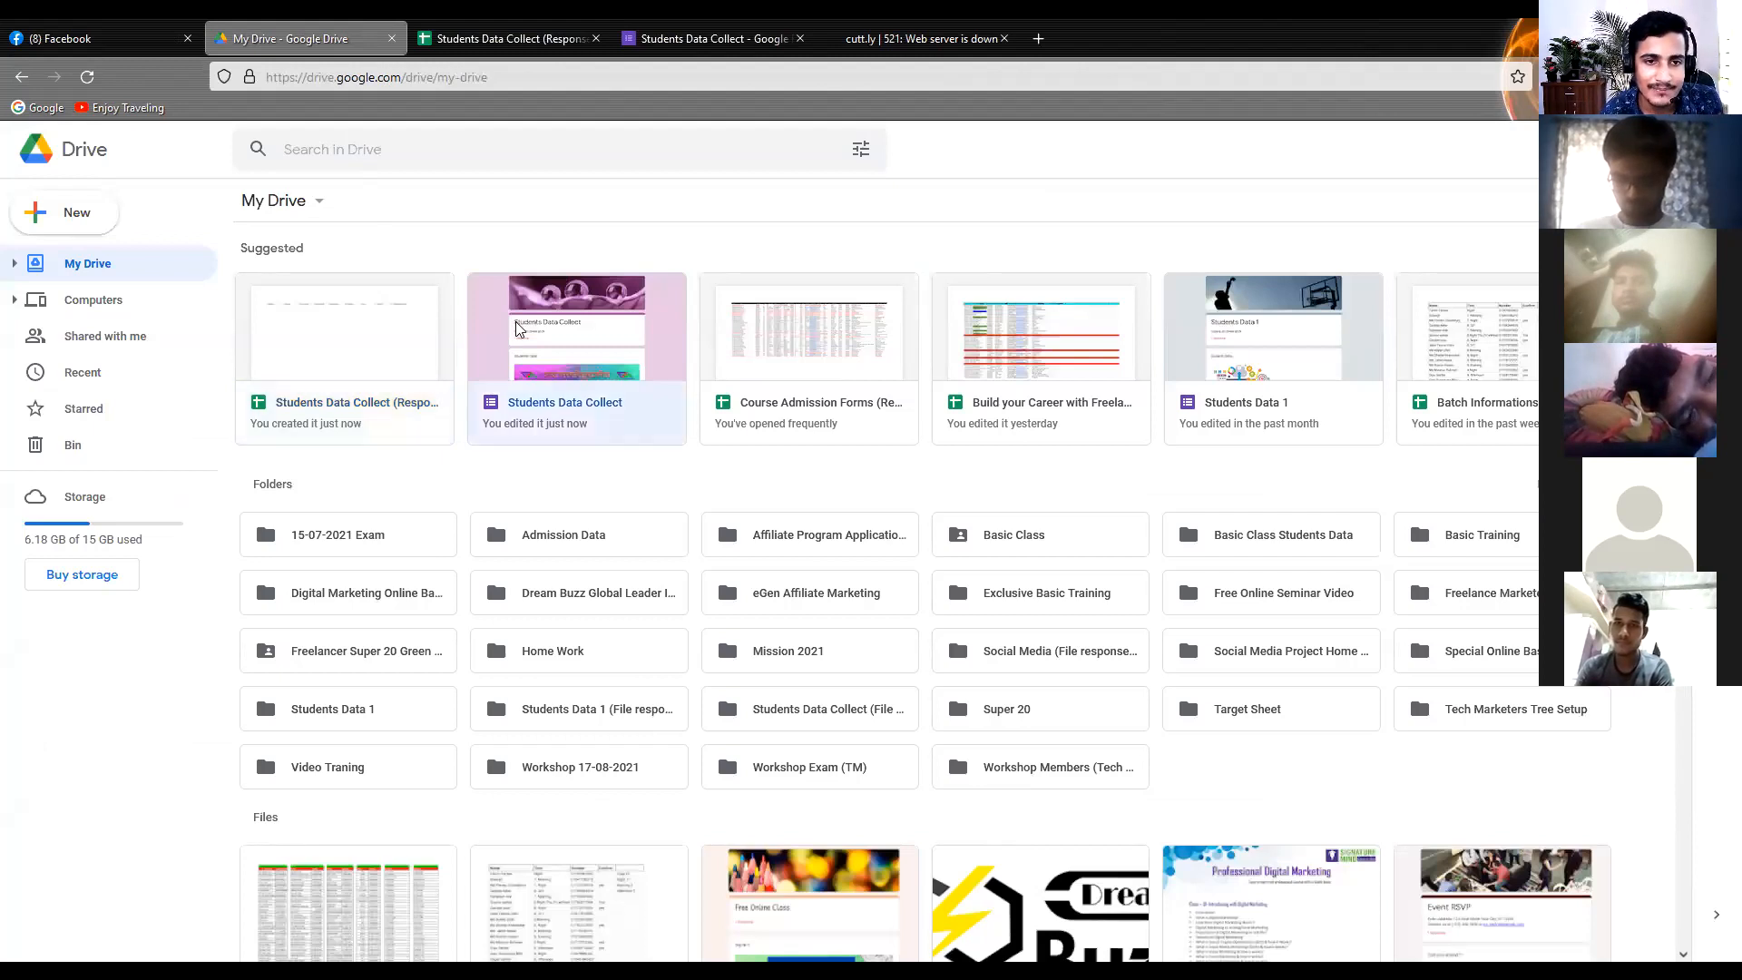
left_click(660, 259)
Create a new folder in My Drive named "Basic Class 31-08-2021"
right_click(774, 463)
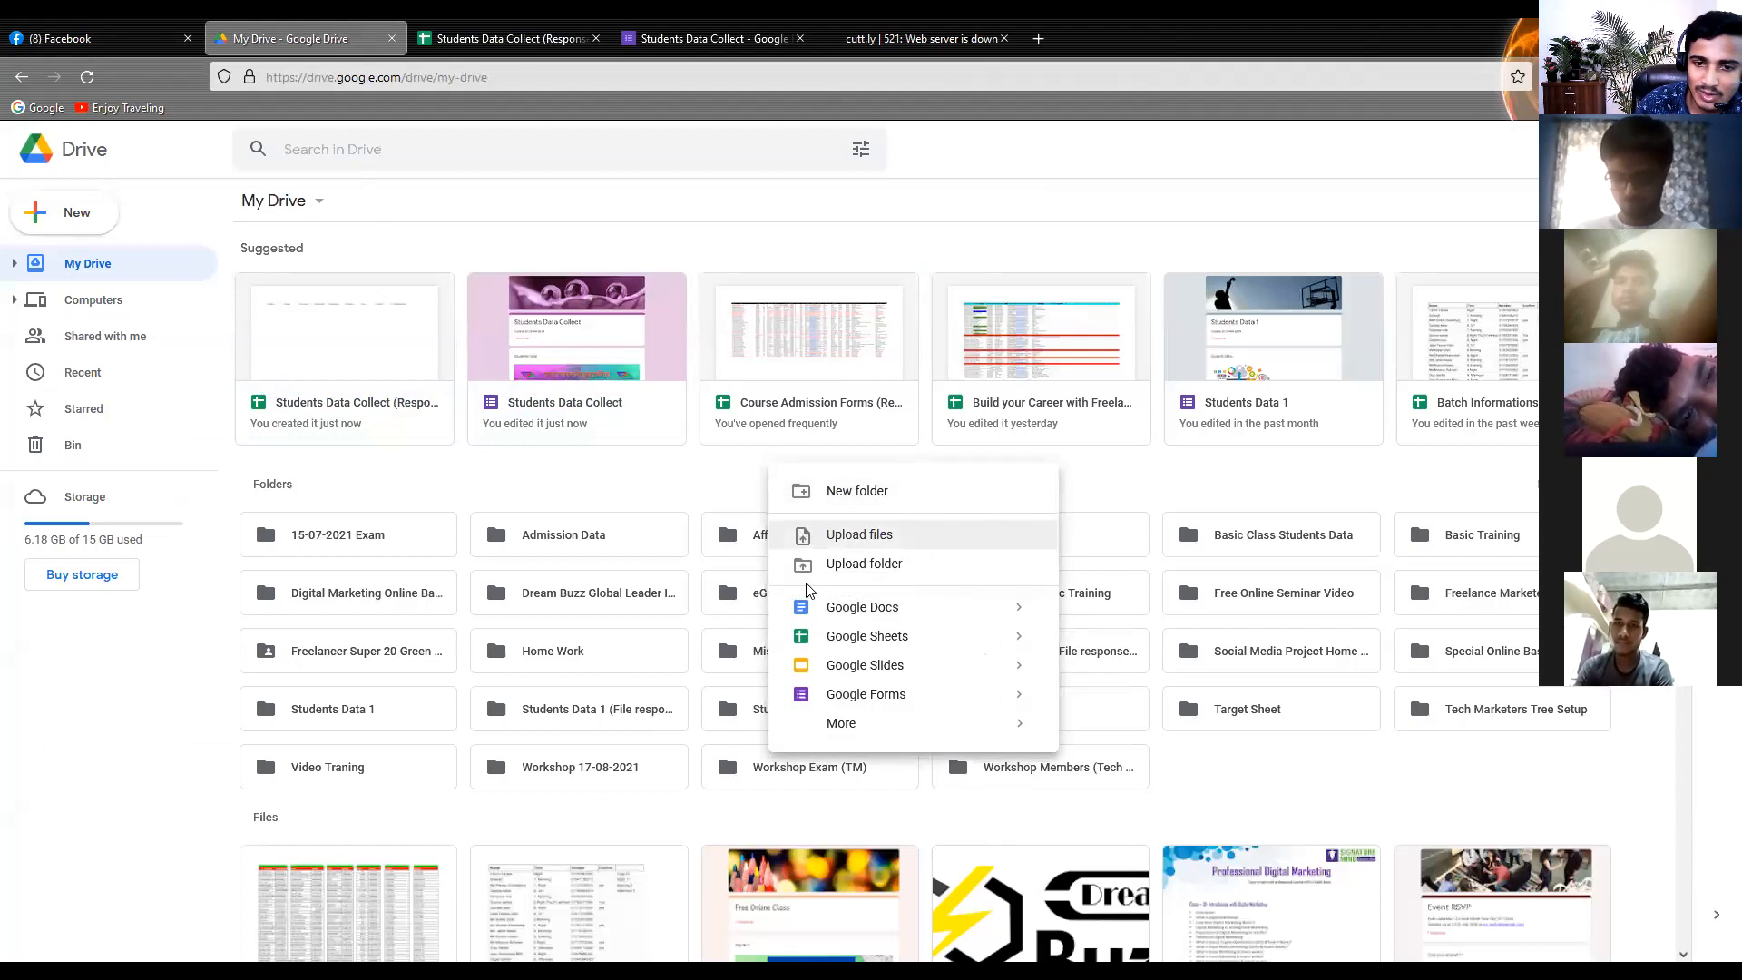
left_click(843, 490)
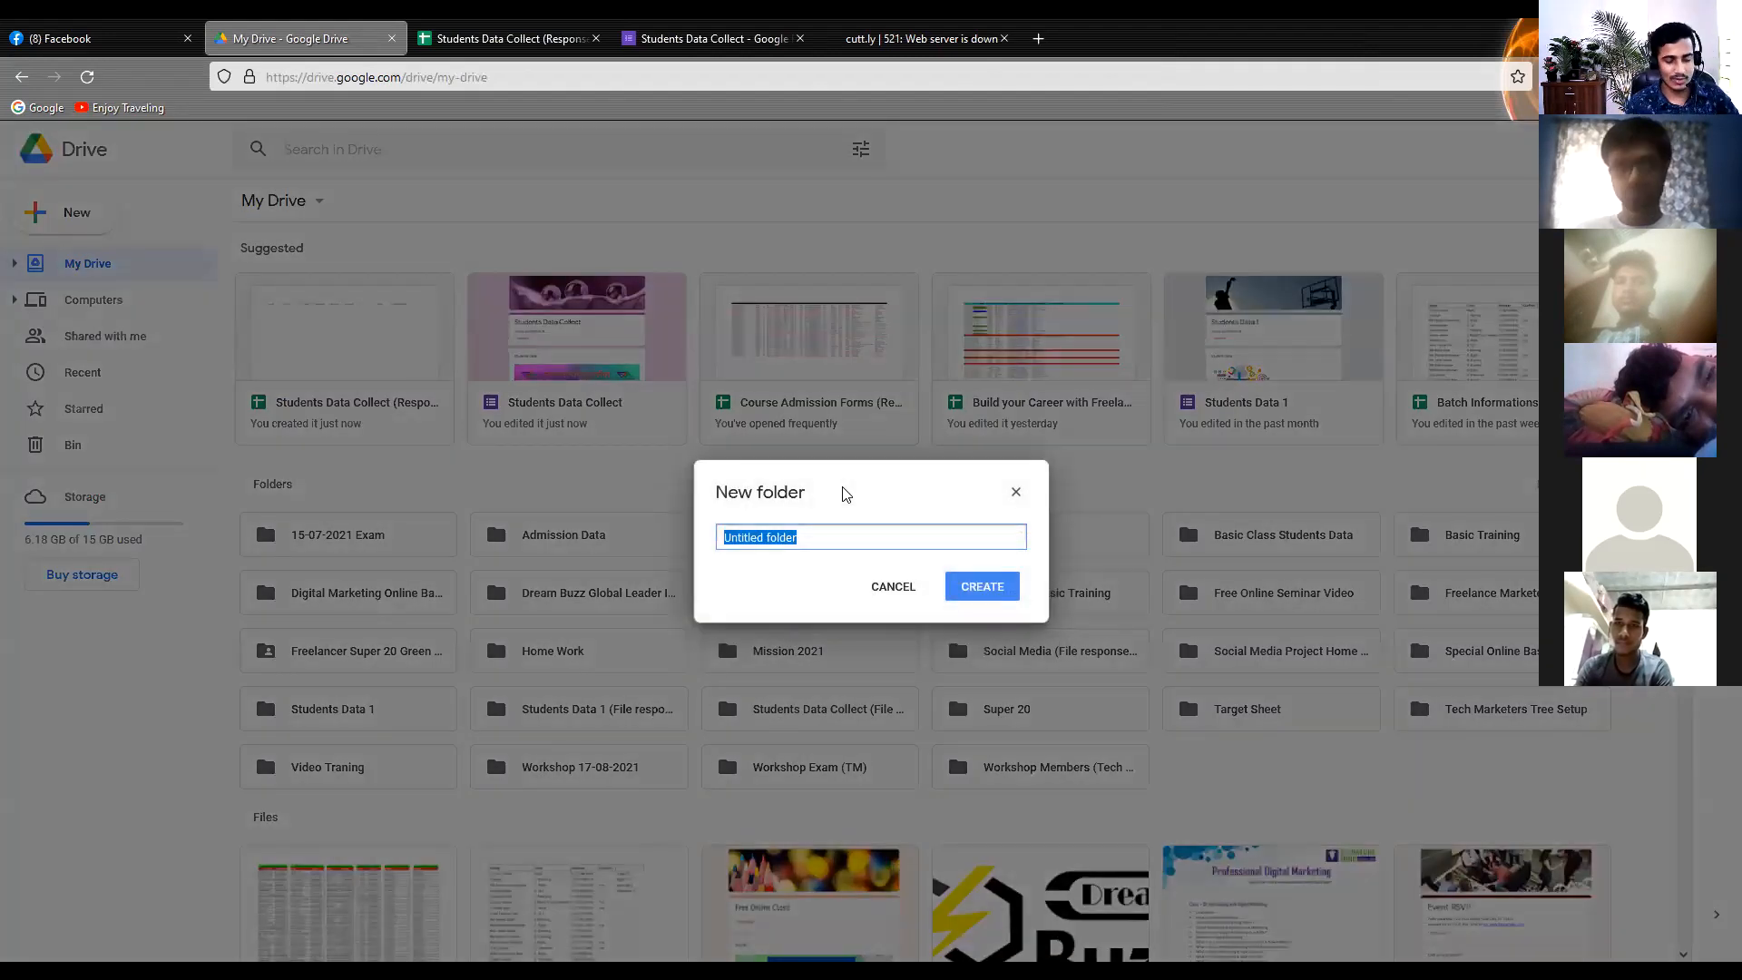
type("Ba")
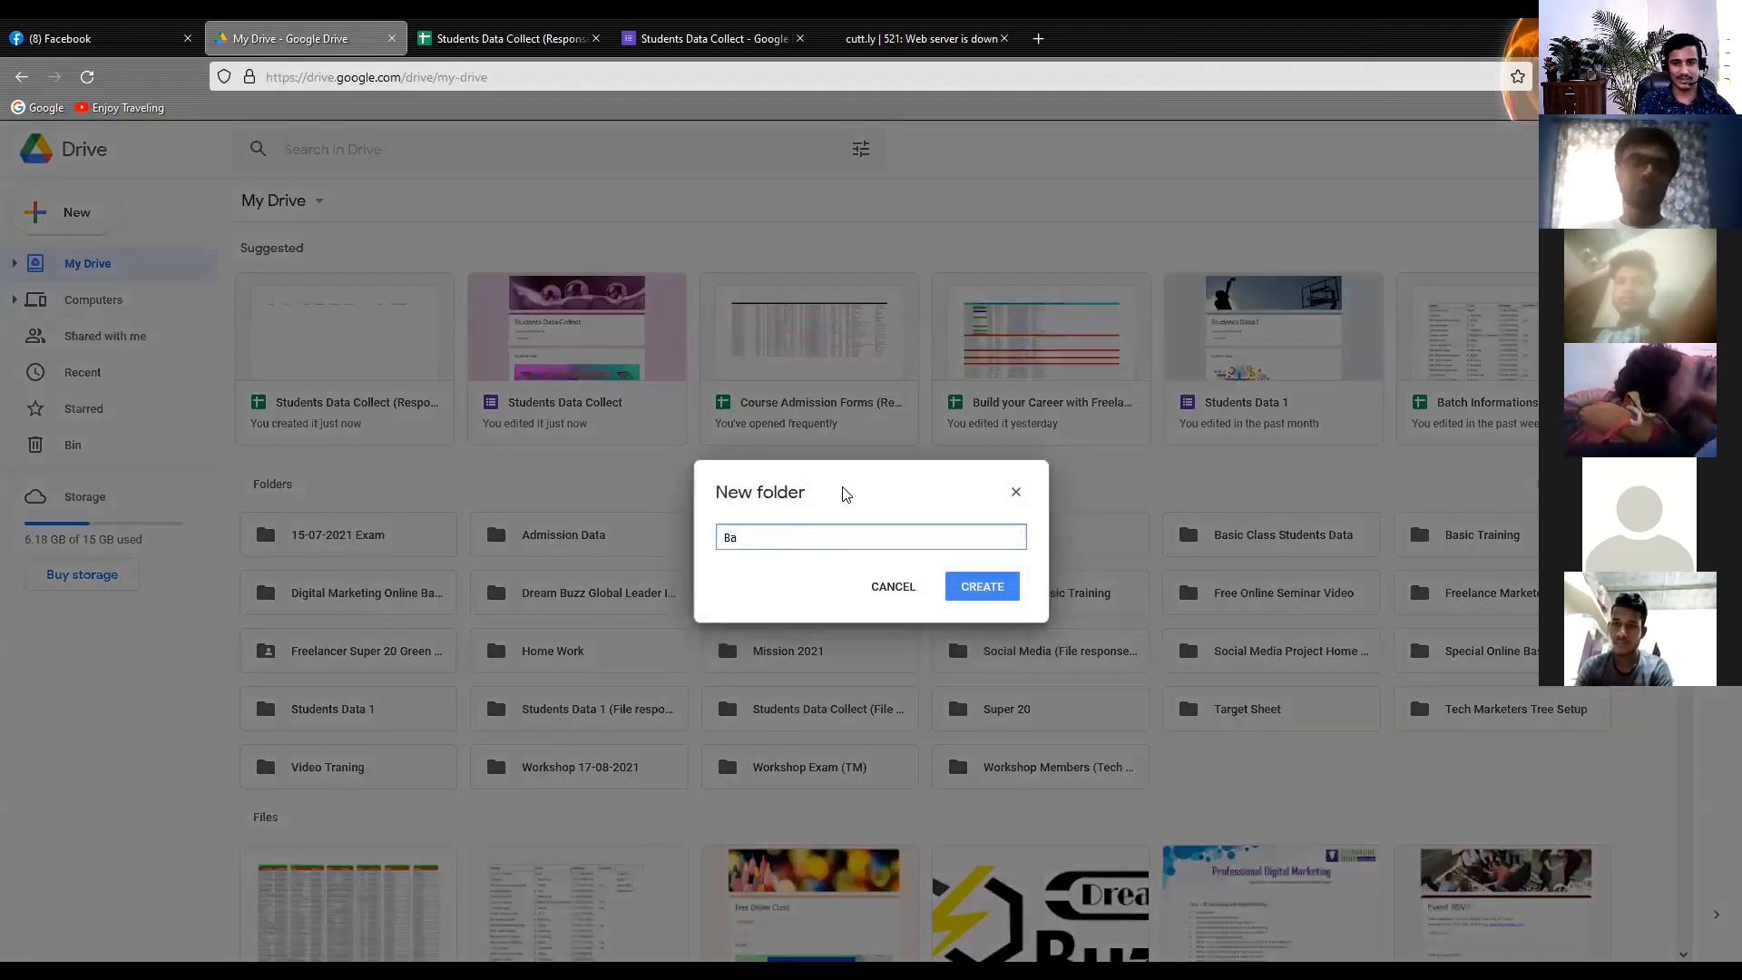
type("sic Class")
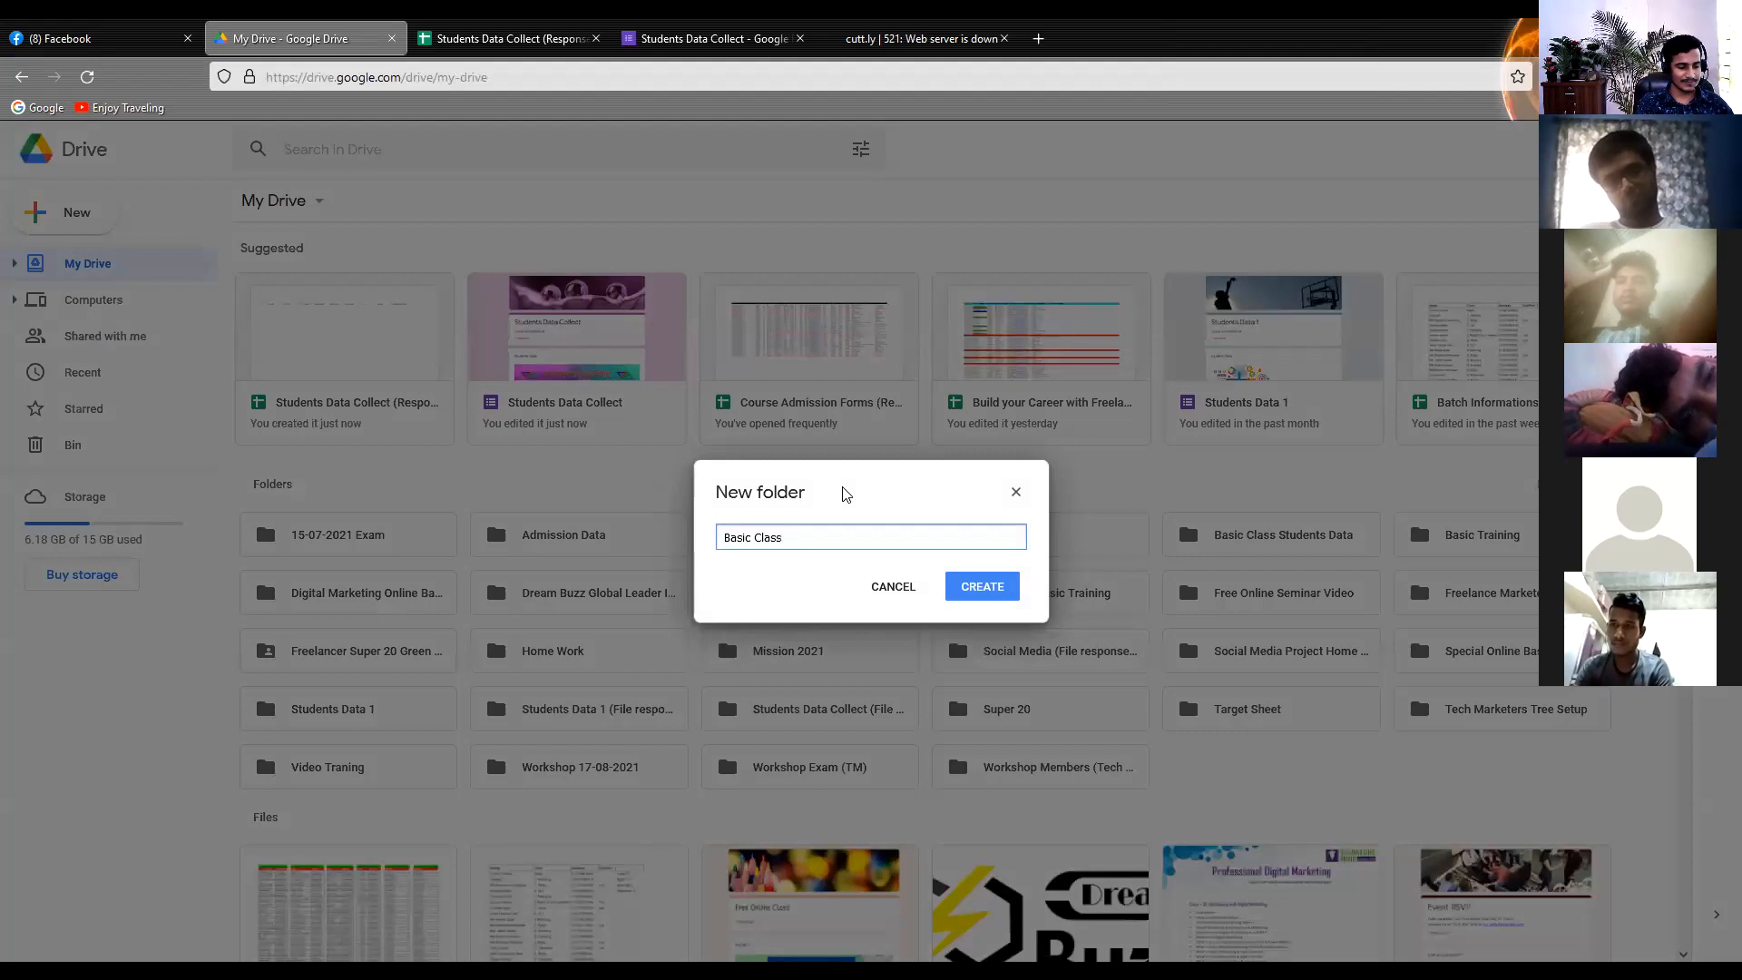
type("31")
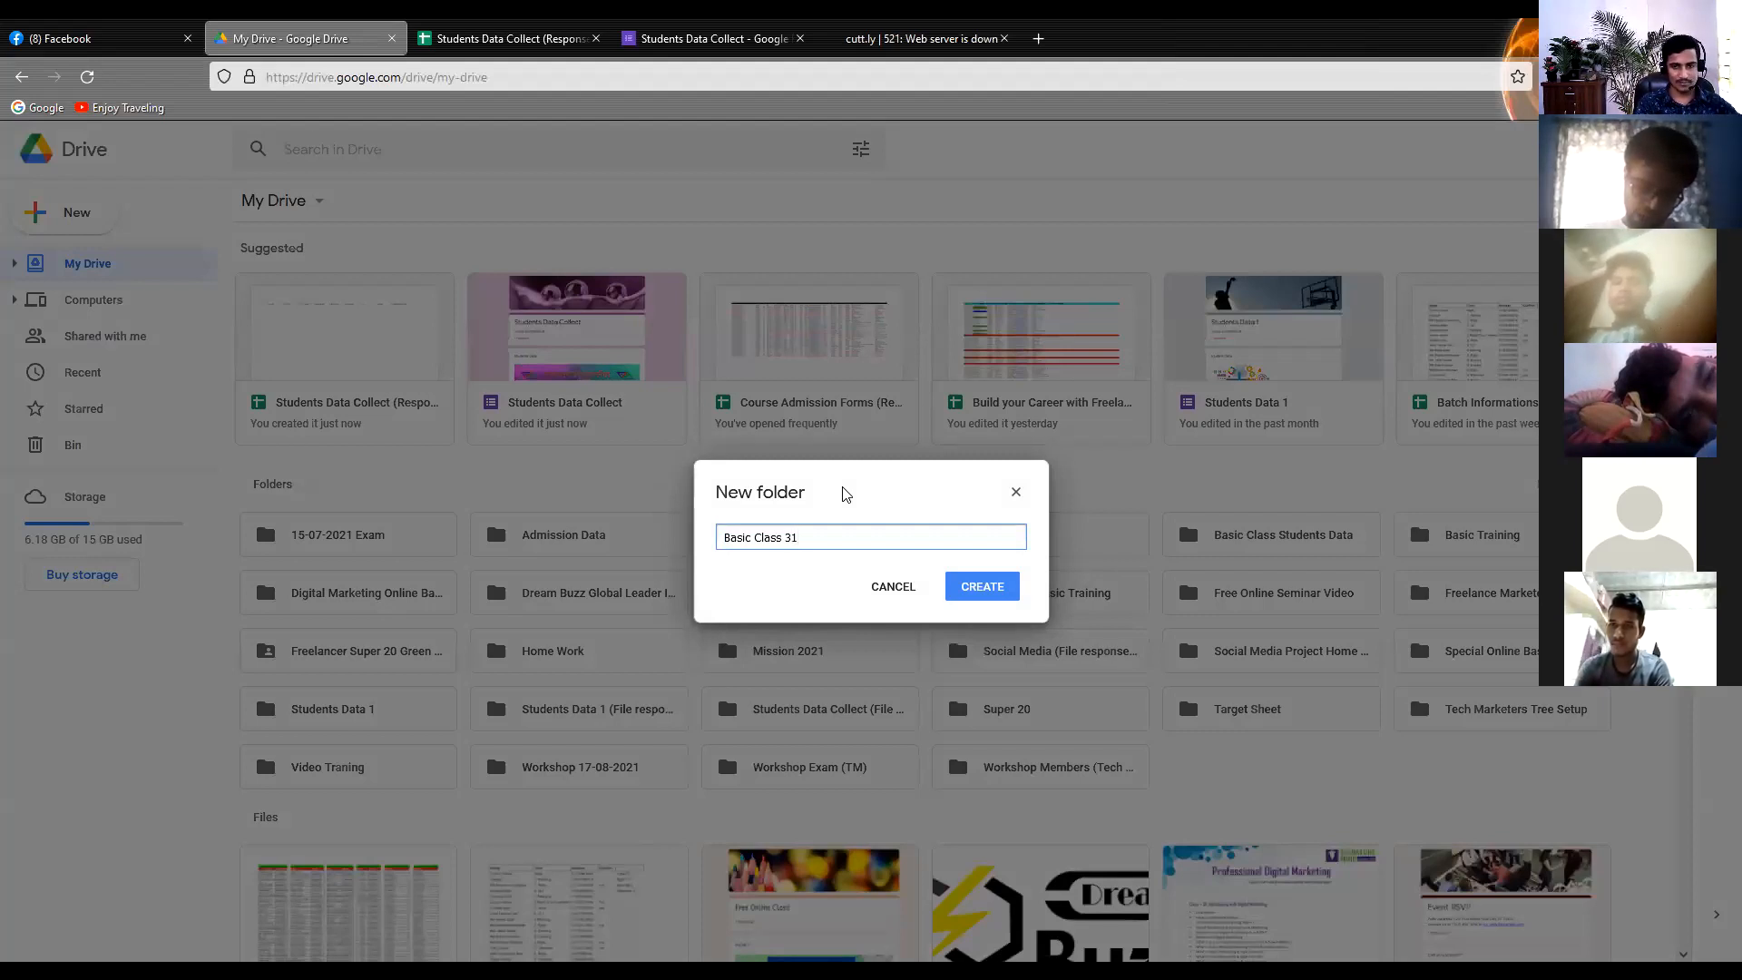
type("-08-1")
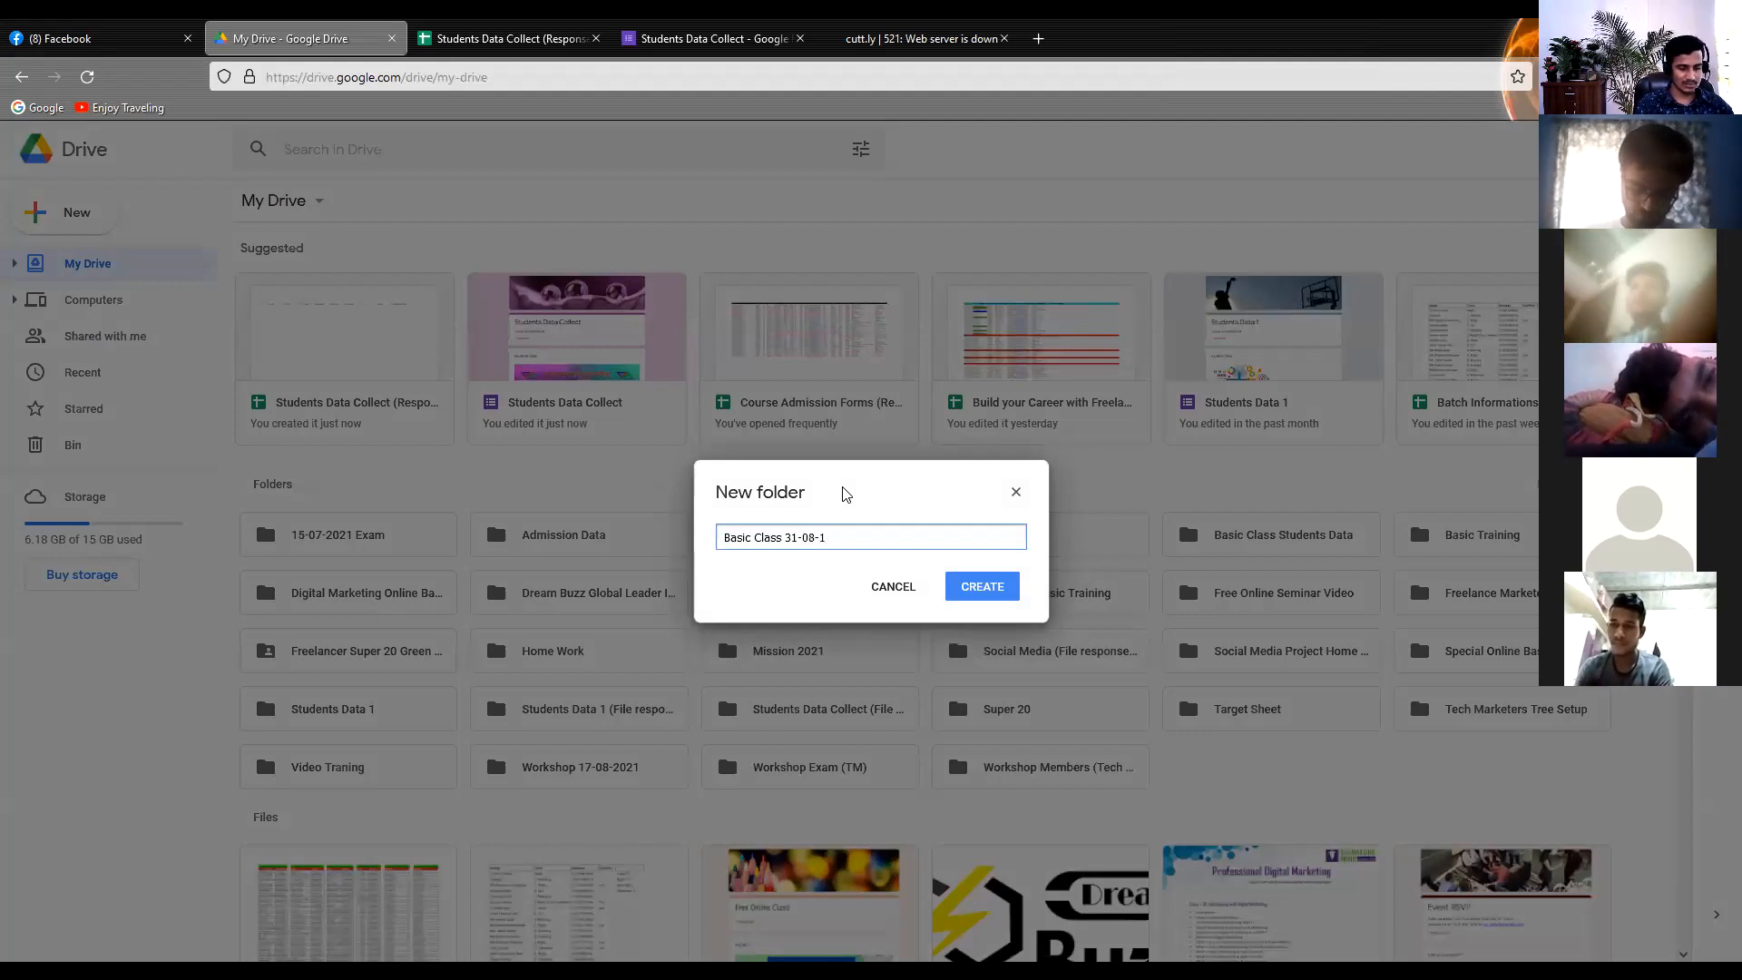
key("BackSpace")
type("2")
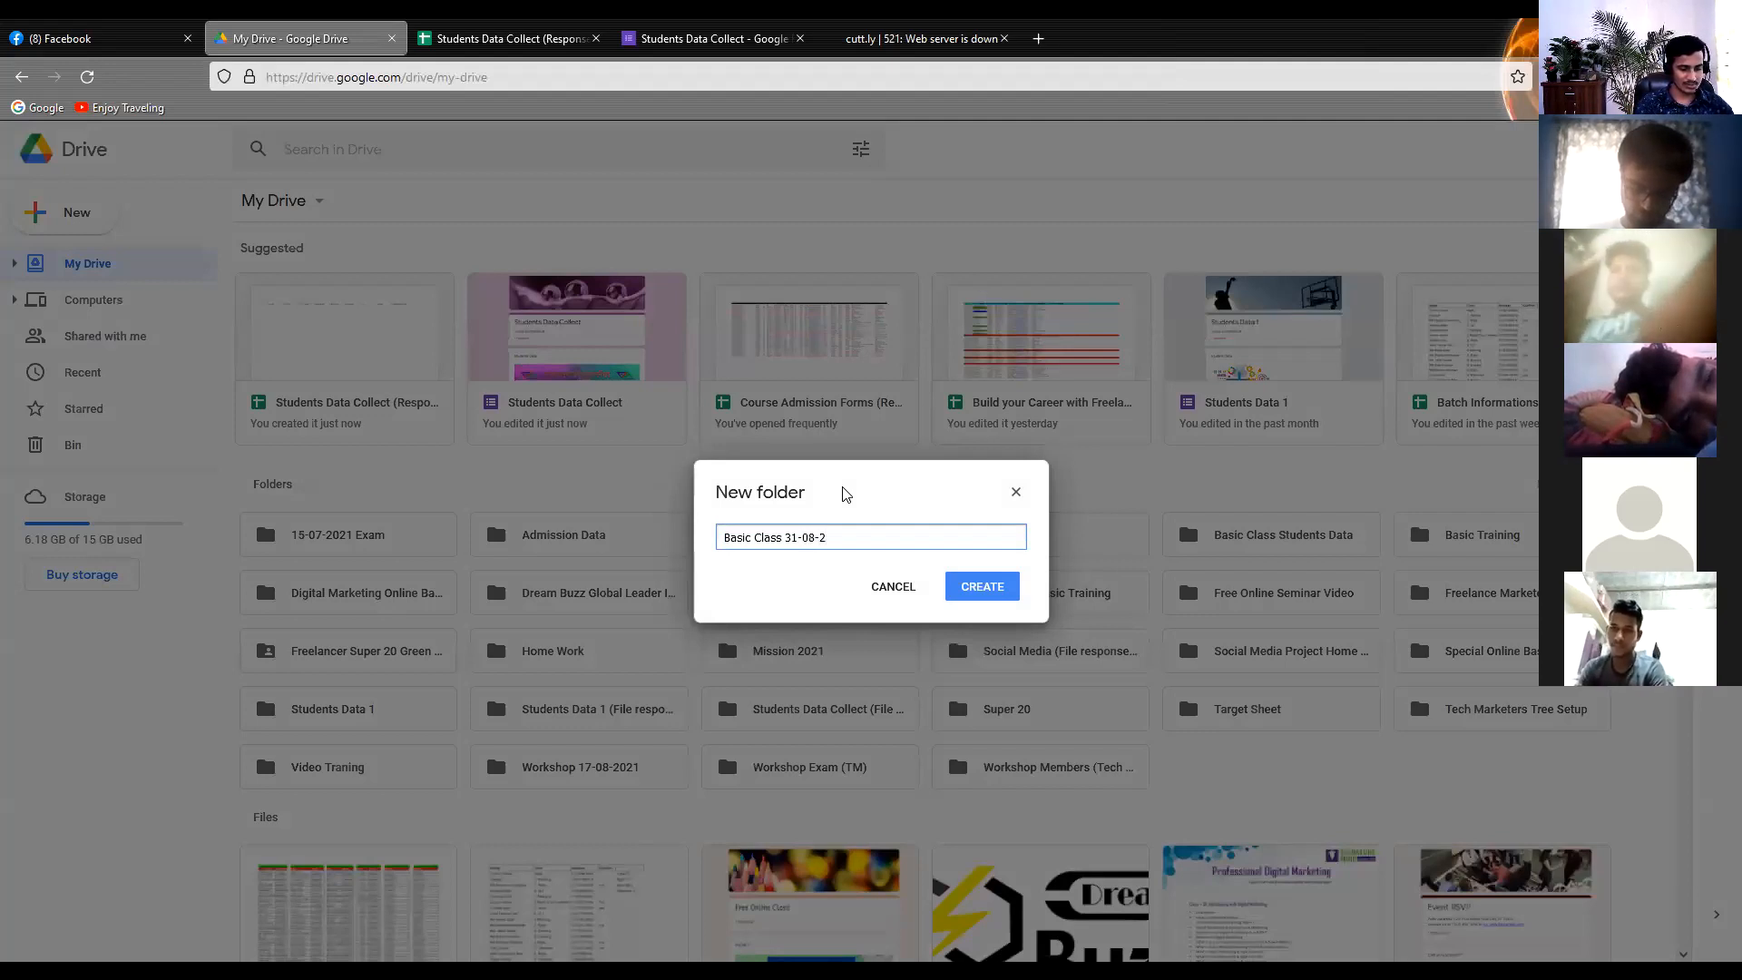
type("021")
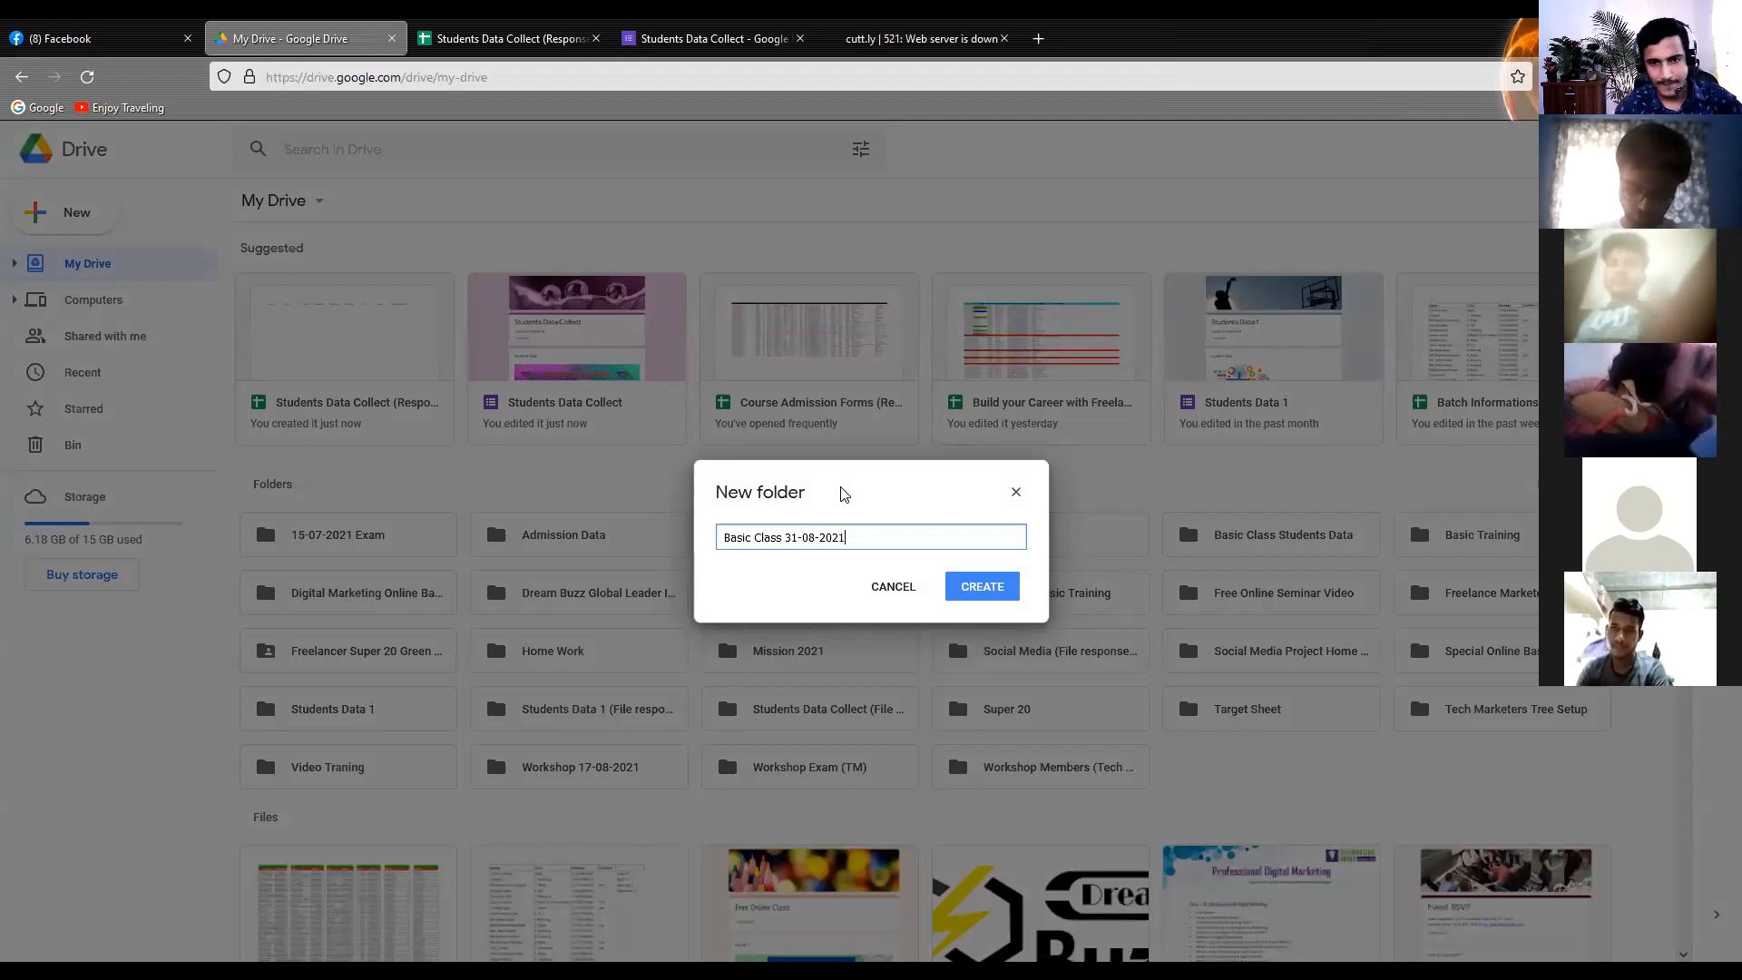
left_click(985, 589)
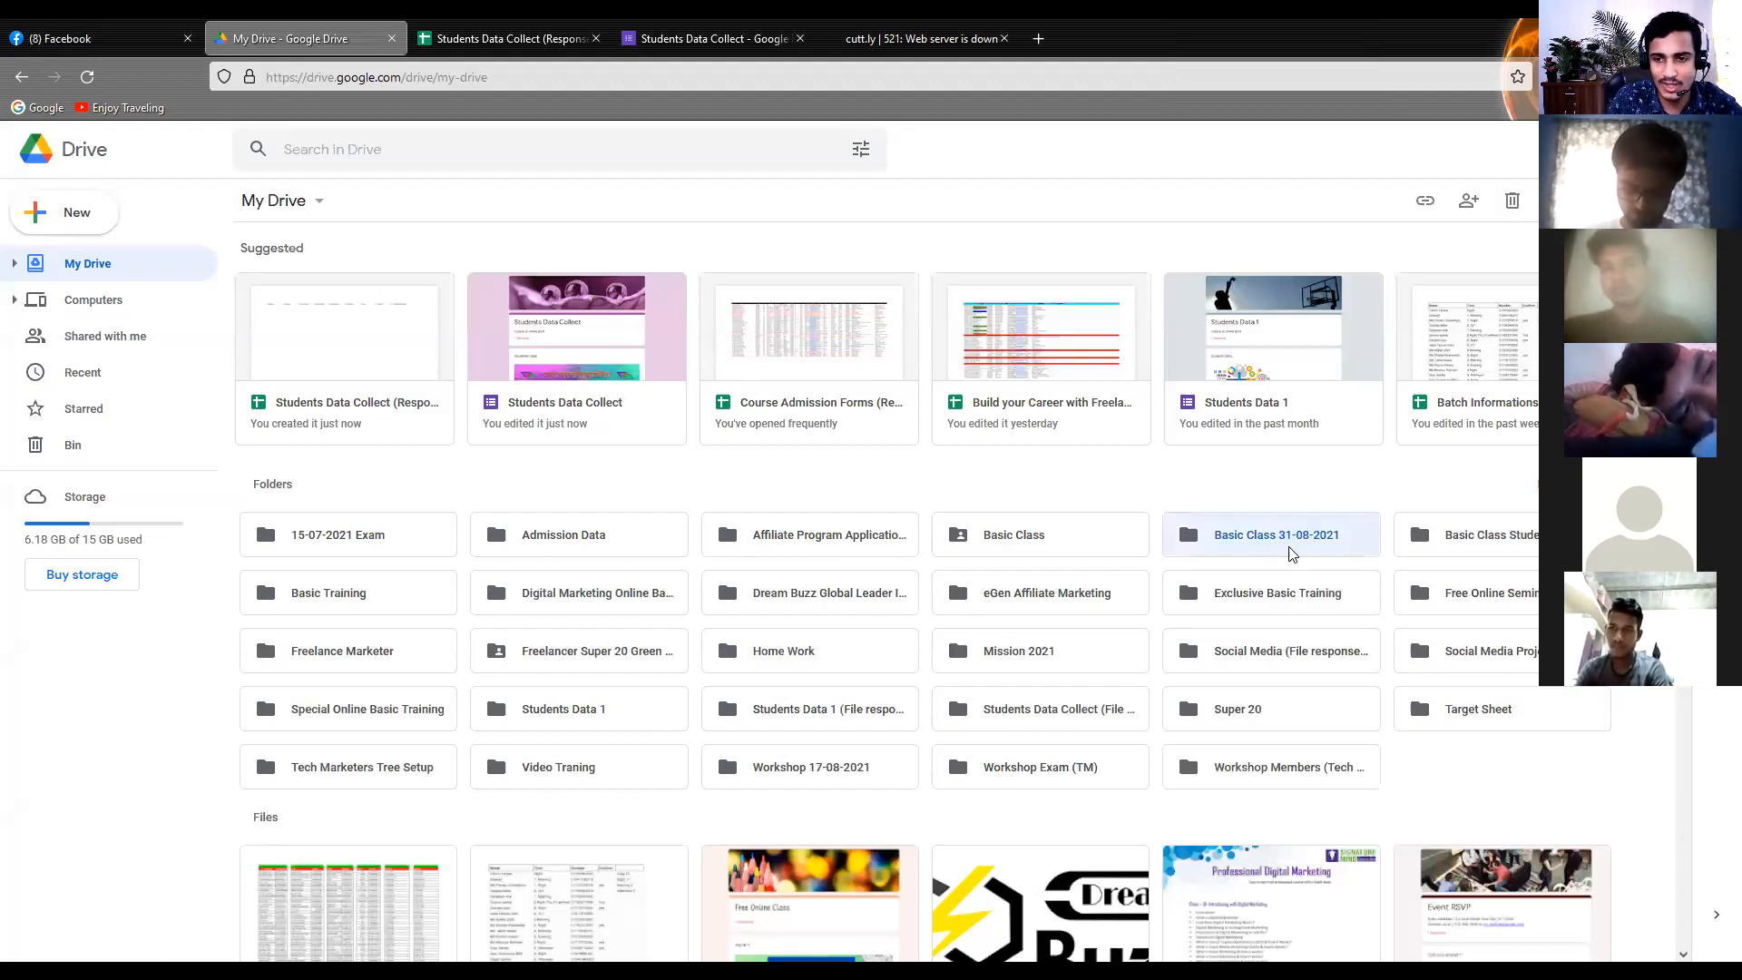
Try to select the Students Data Collect form and its response spreadsheet together among the suggested files
left_click(559, 435)
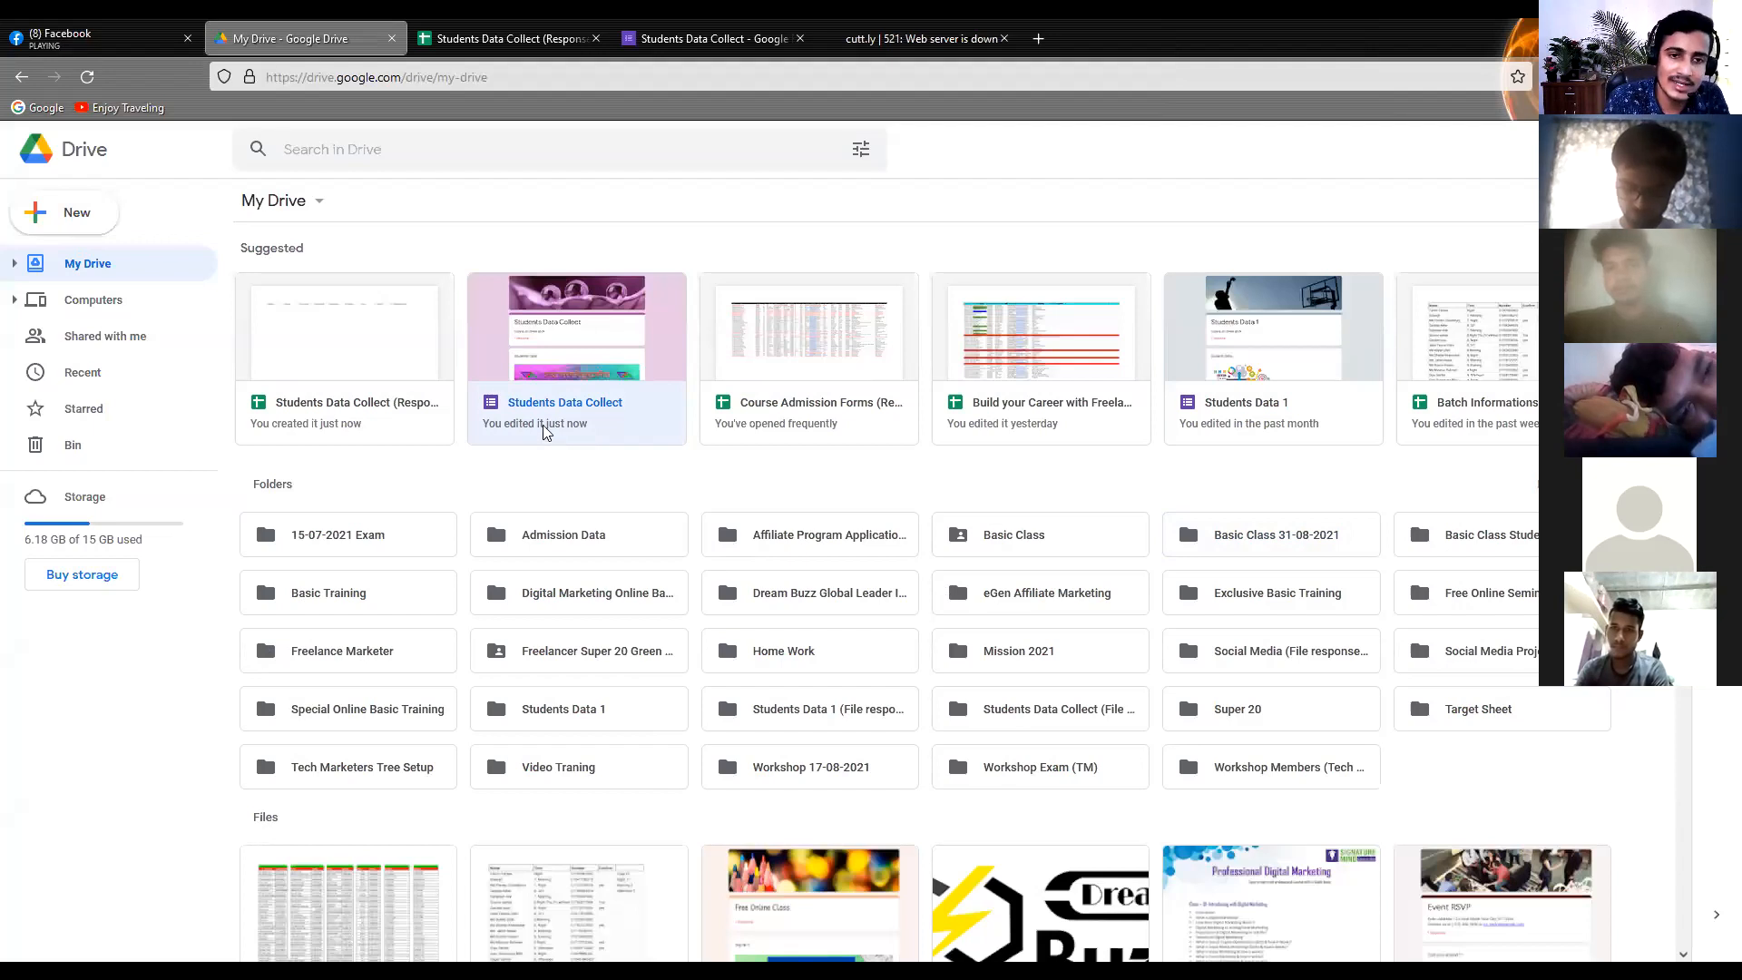
left_click(405, 420)
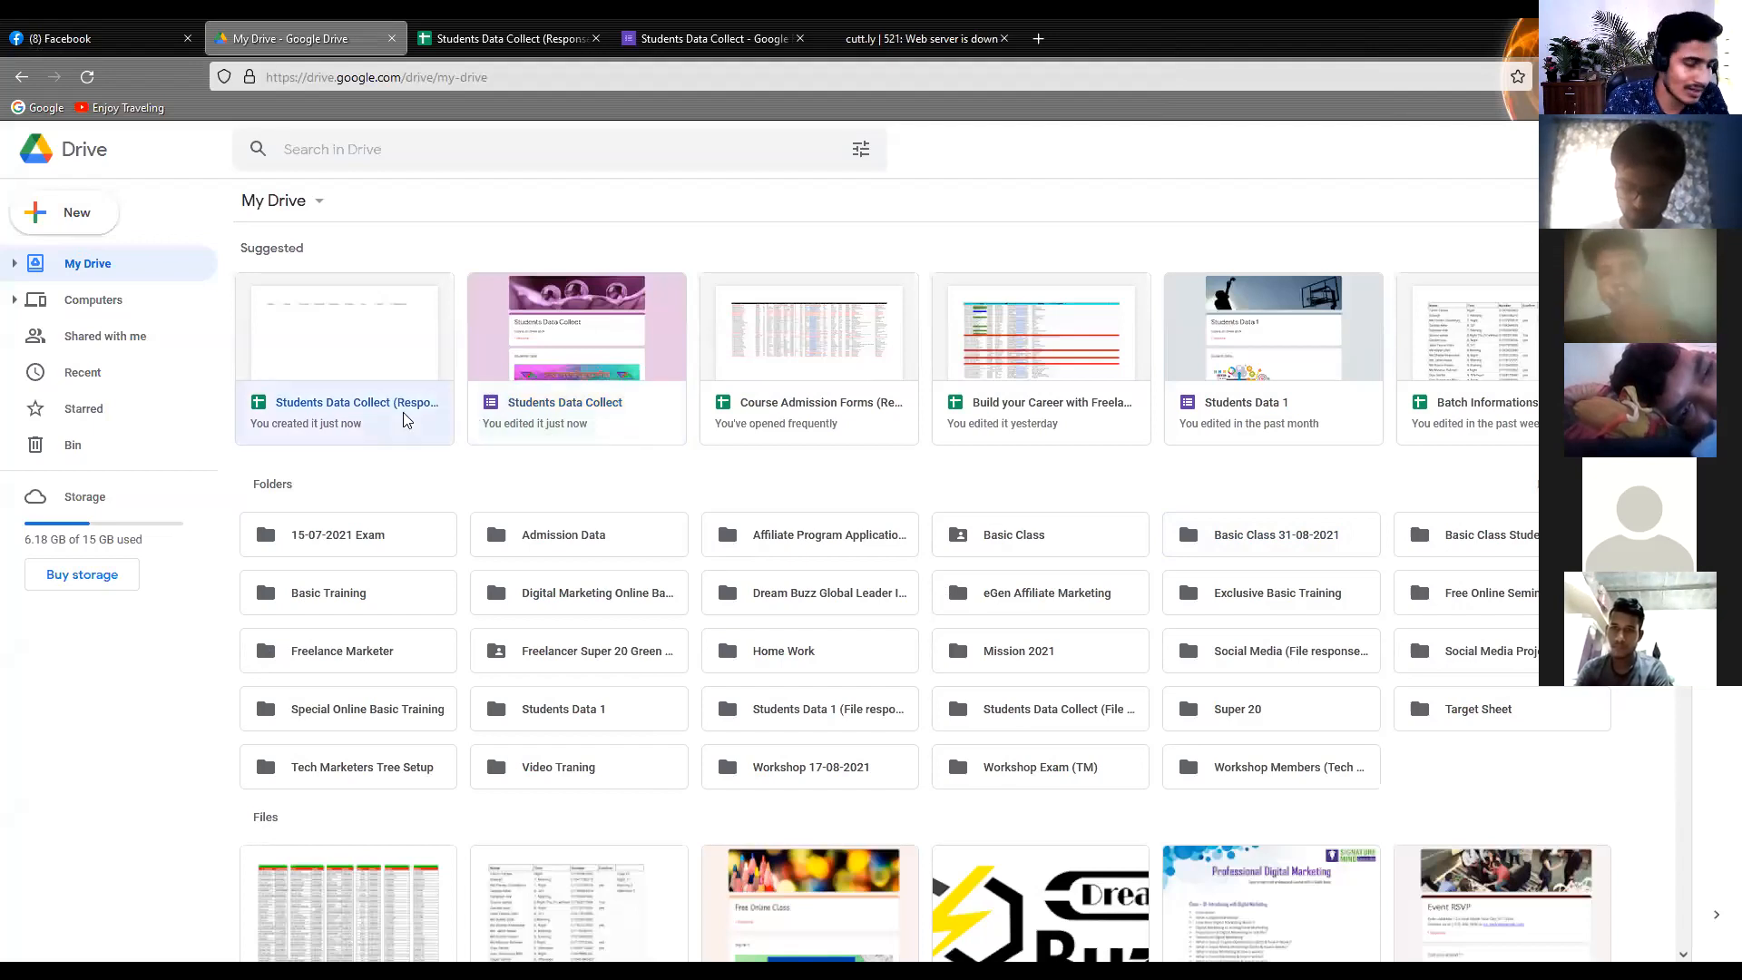
key("Right")
left_click(367, 472)
key("F5")
left_click_drag(654, 473, 393, 387)
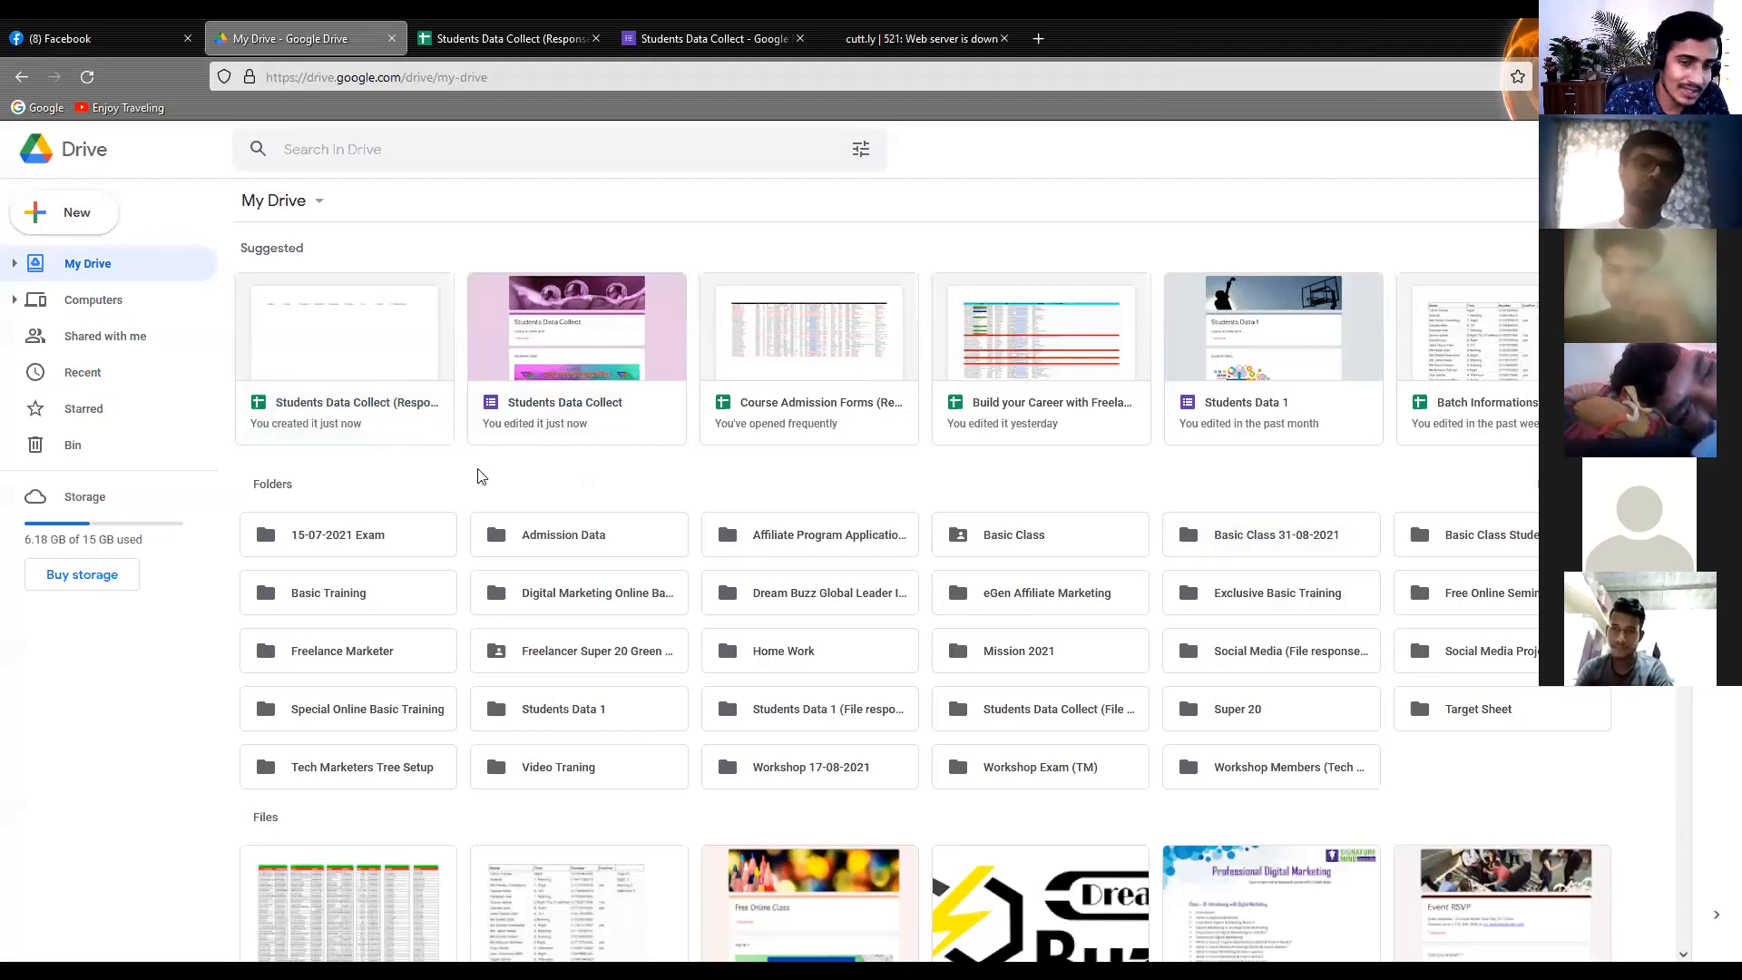
left_click(496, 421)
left_click(420, 426)
left_click(489, 419)
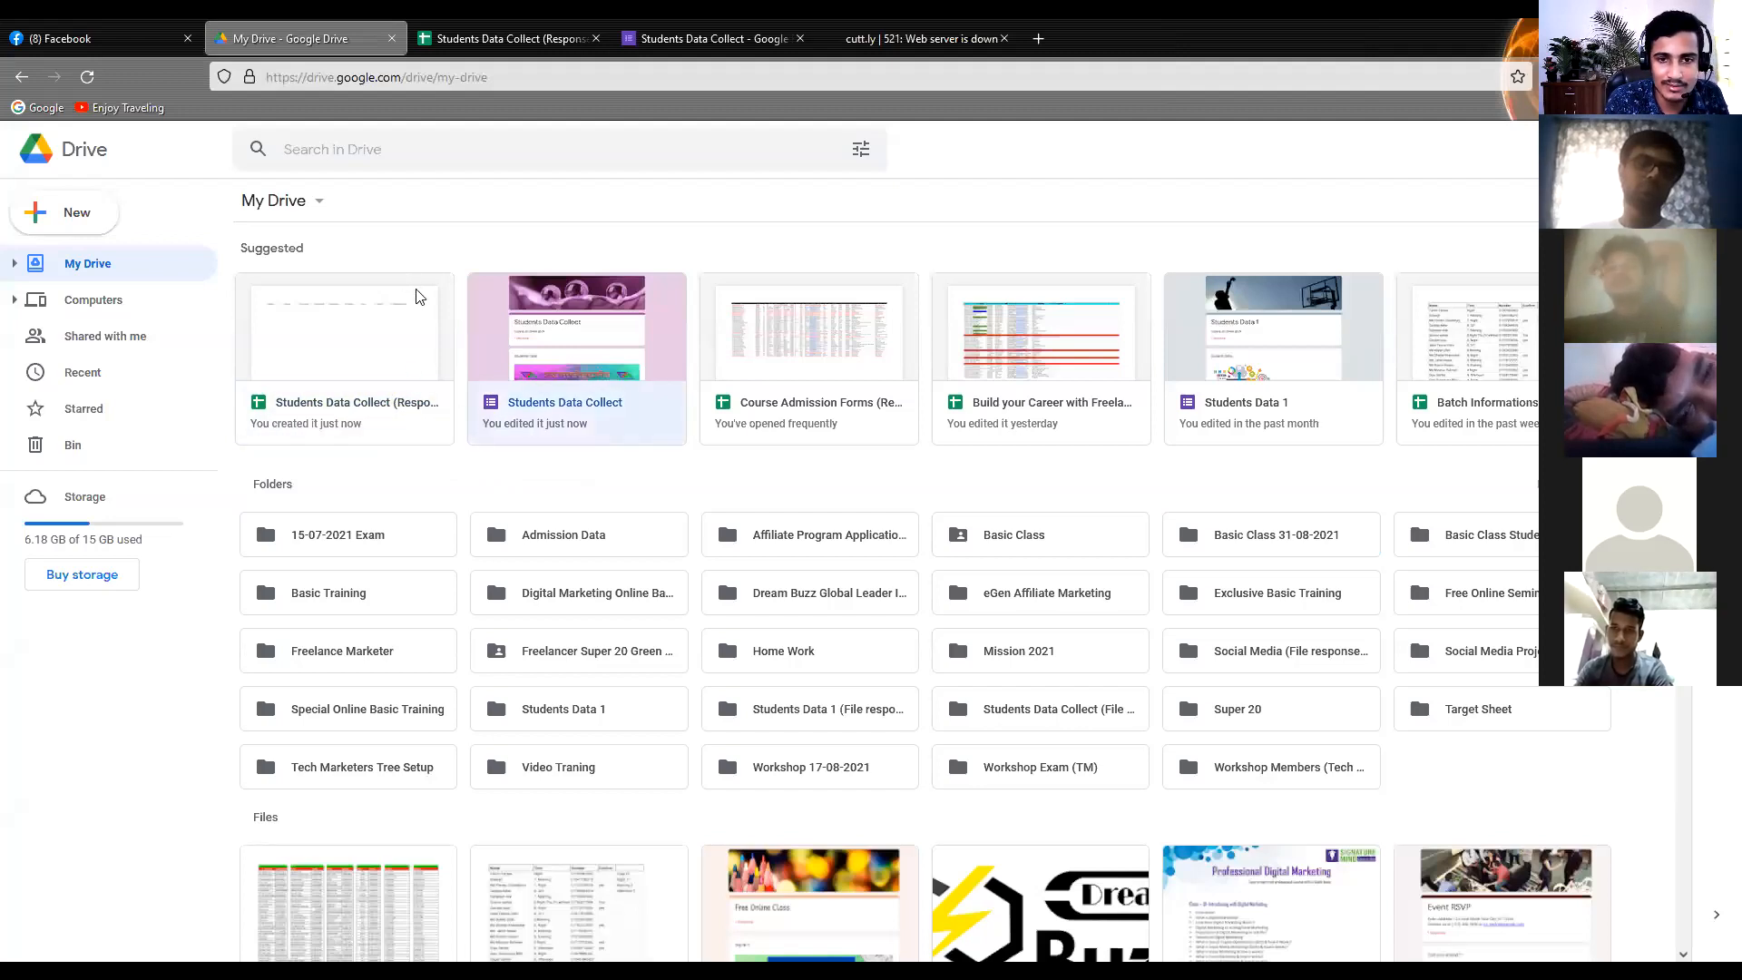
left_click(456, 294)
Move the Students Data Collect form into the Basic Class 31-08-2021 folder in My Drive
left_click(520, 387)
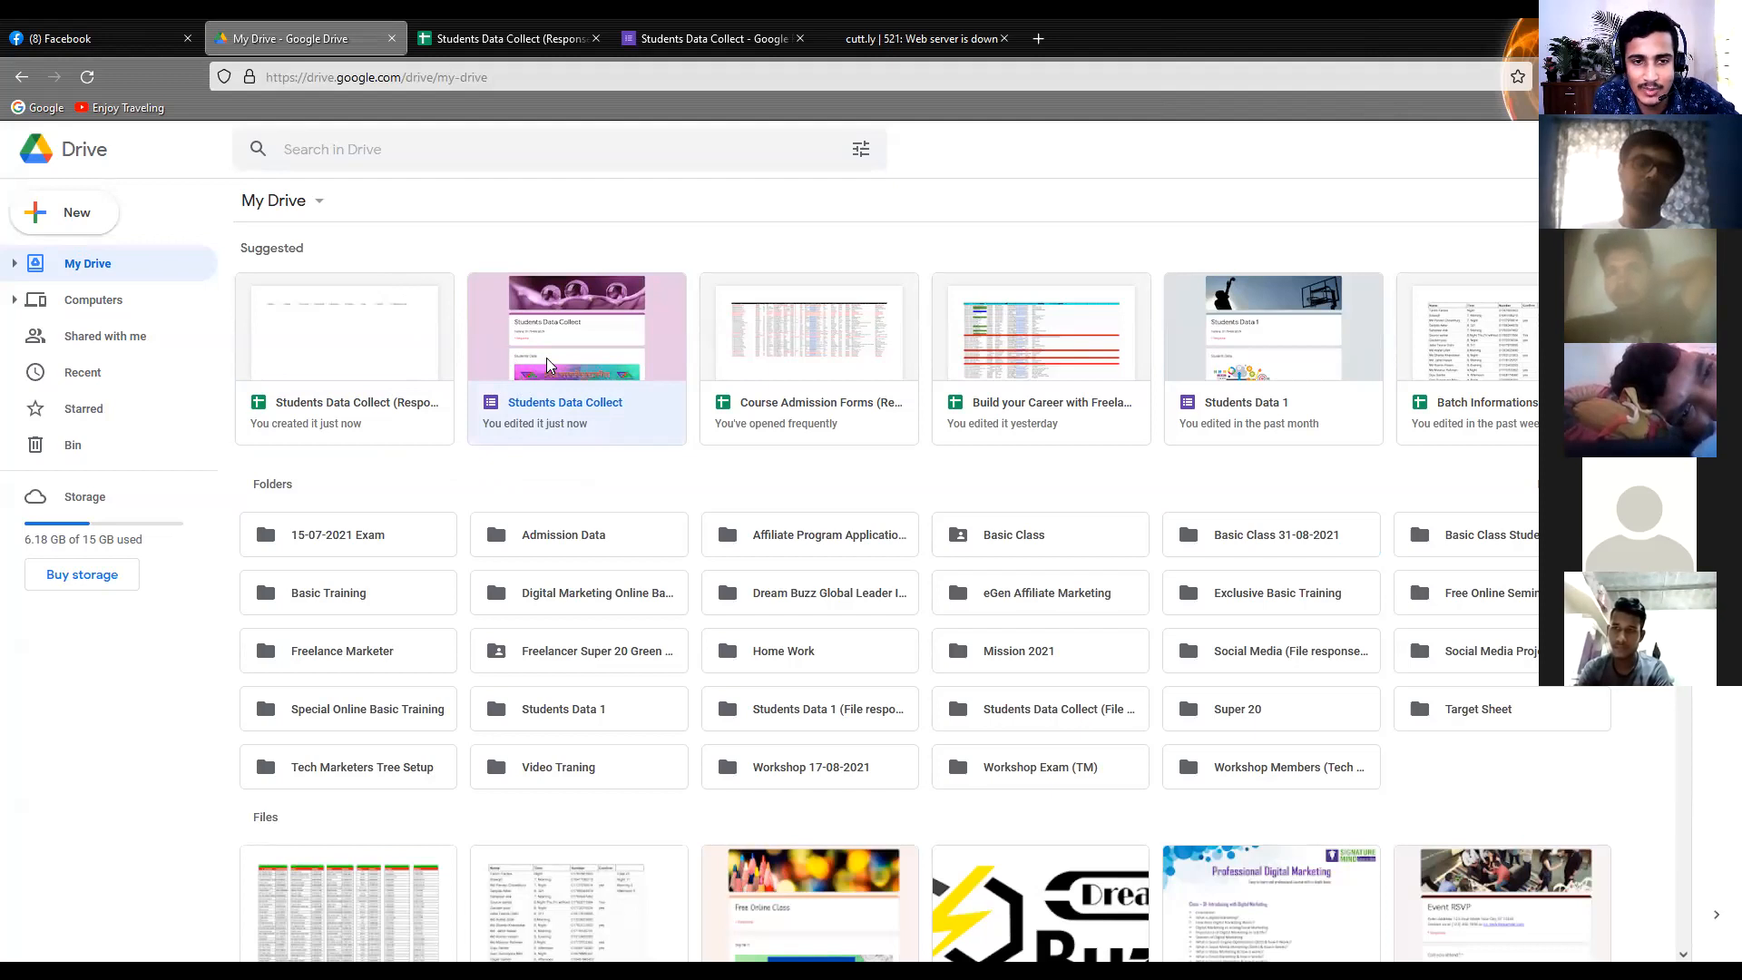
right_click(558, 365)
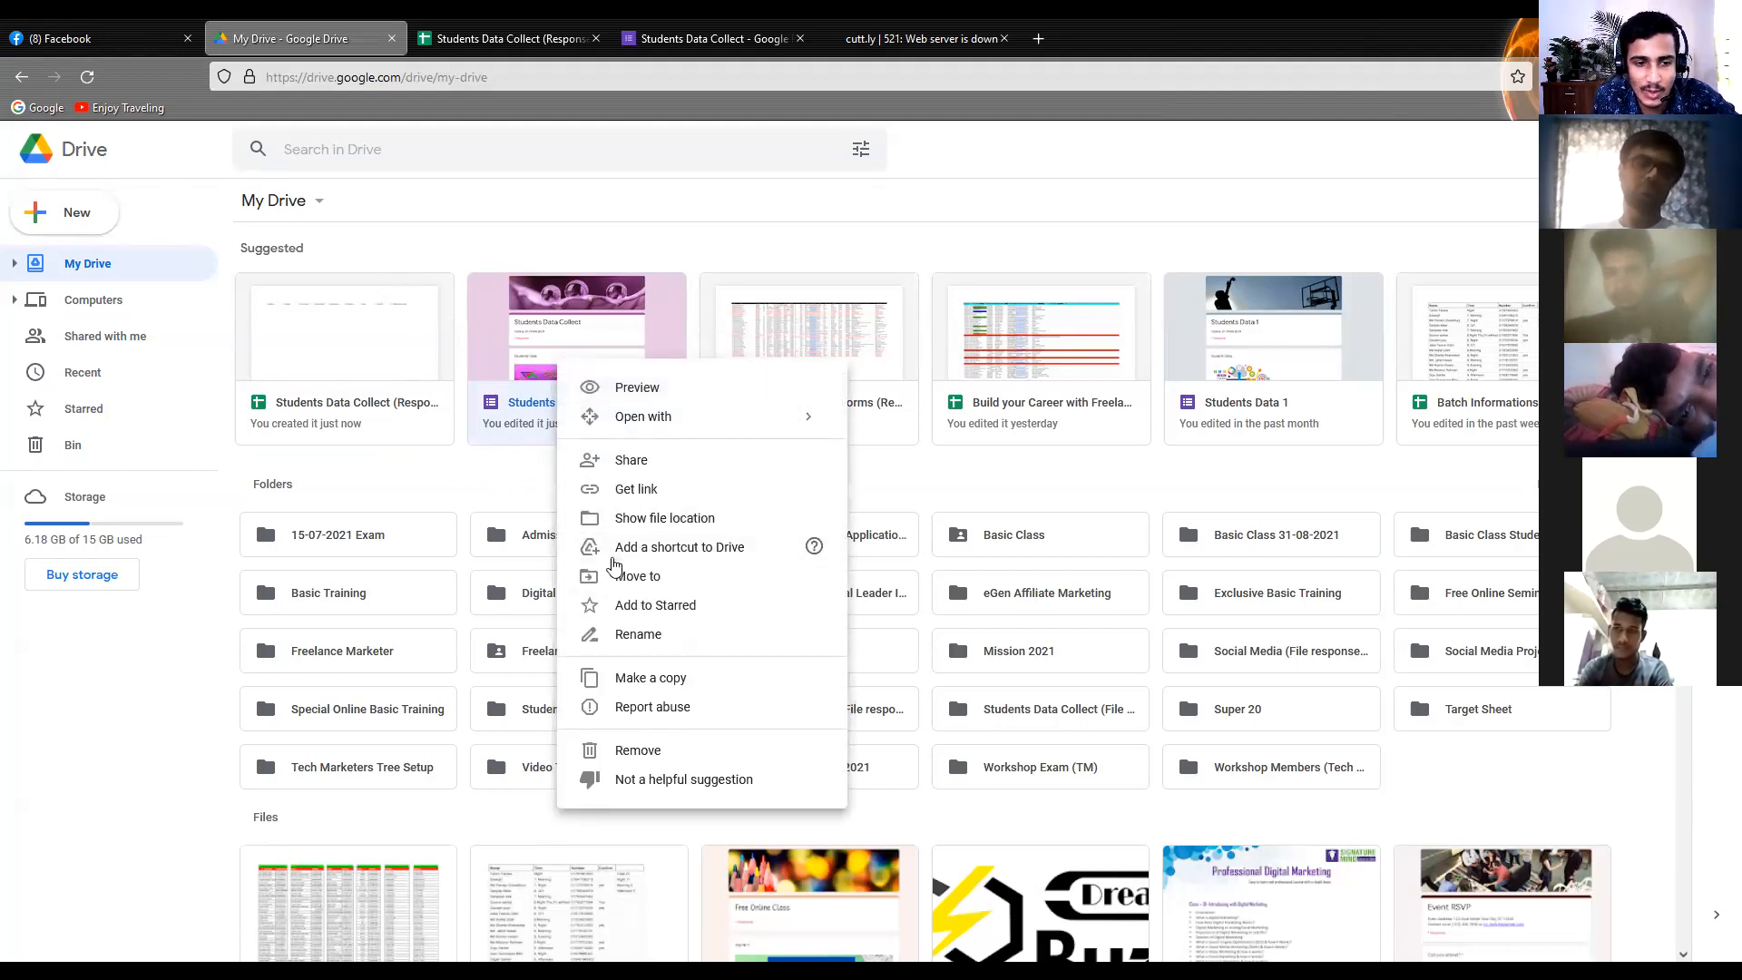
right_click(583, 396)
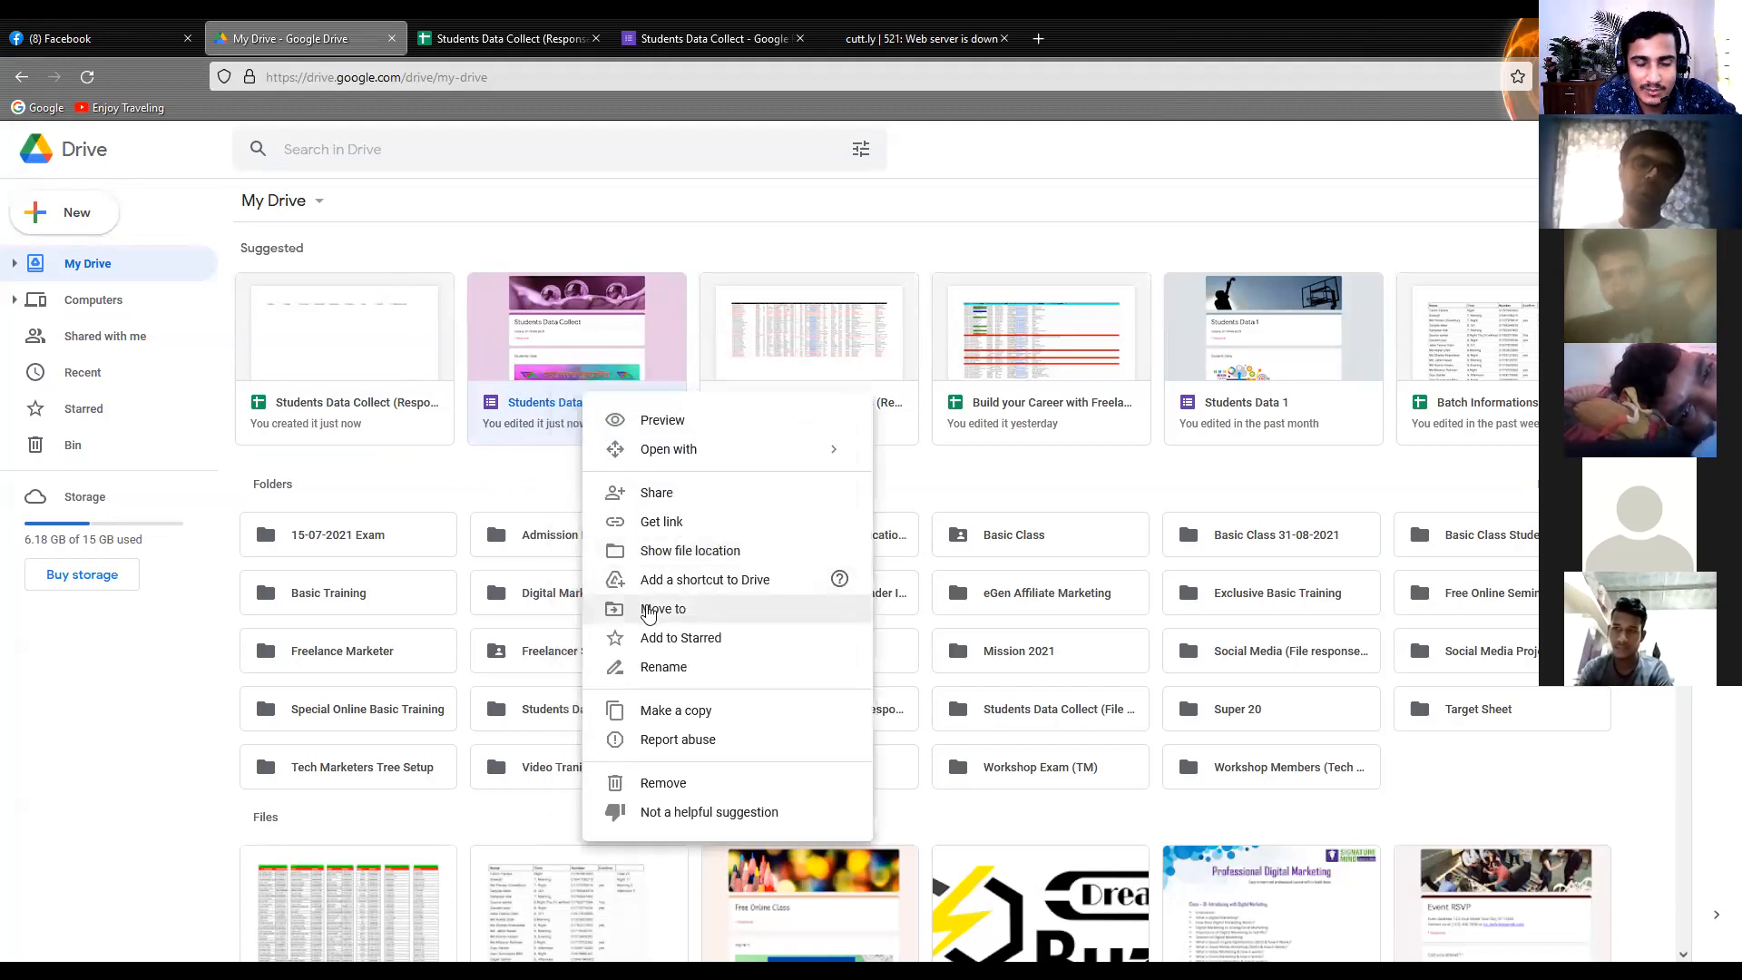
left_click(647, 611)
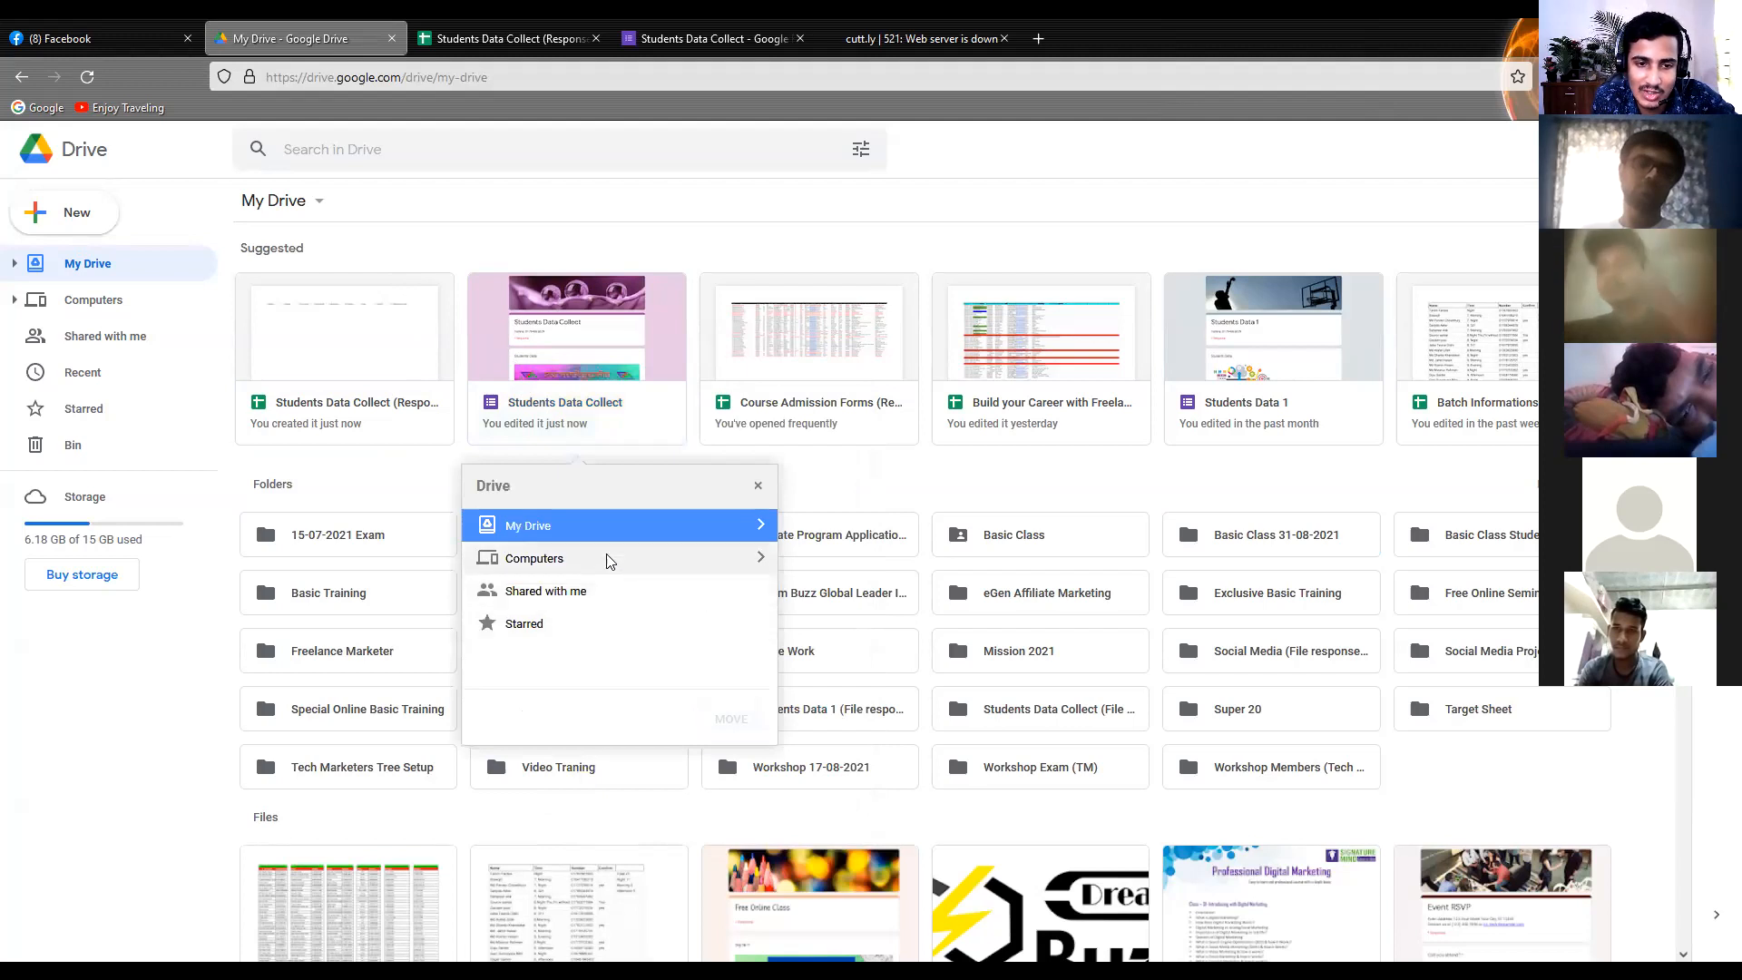
left_click(761, 524)
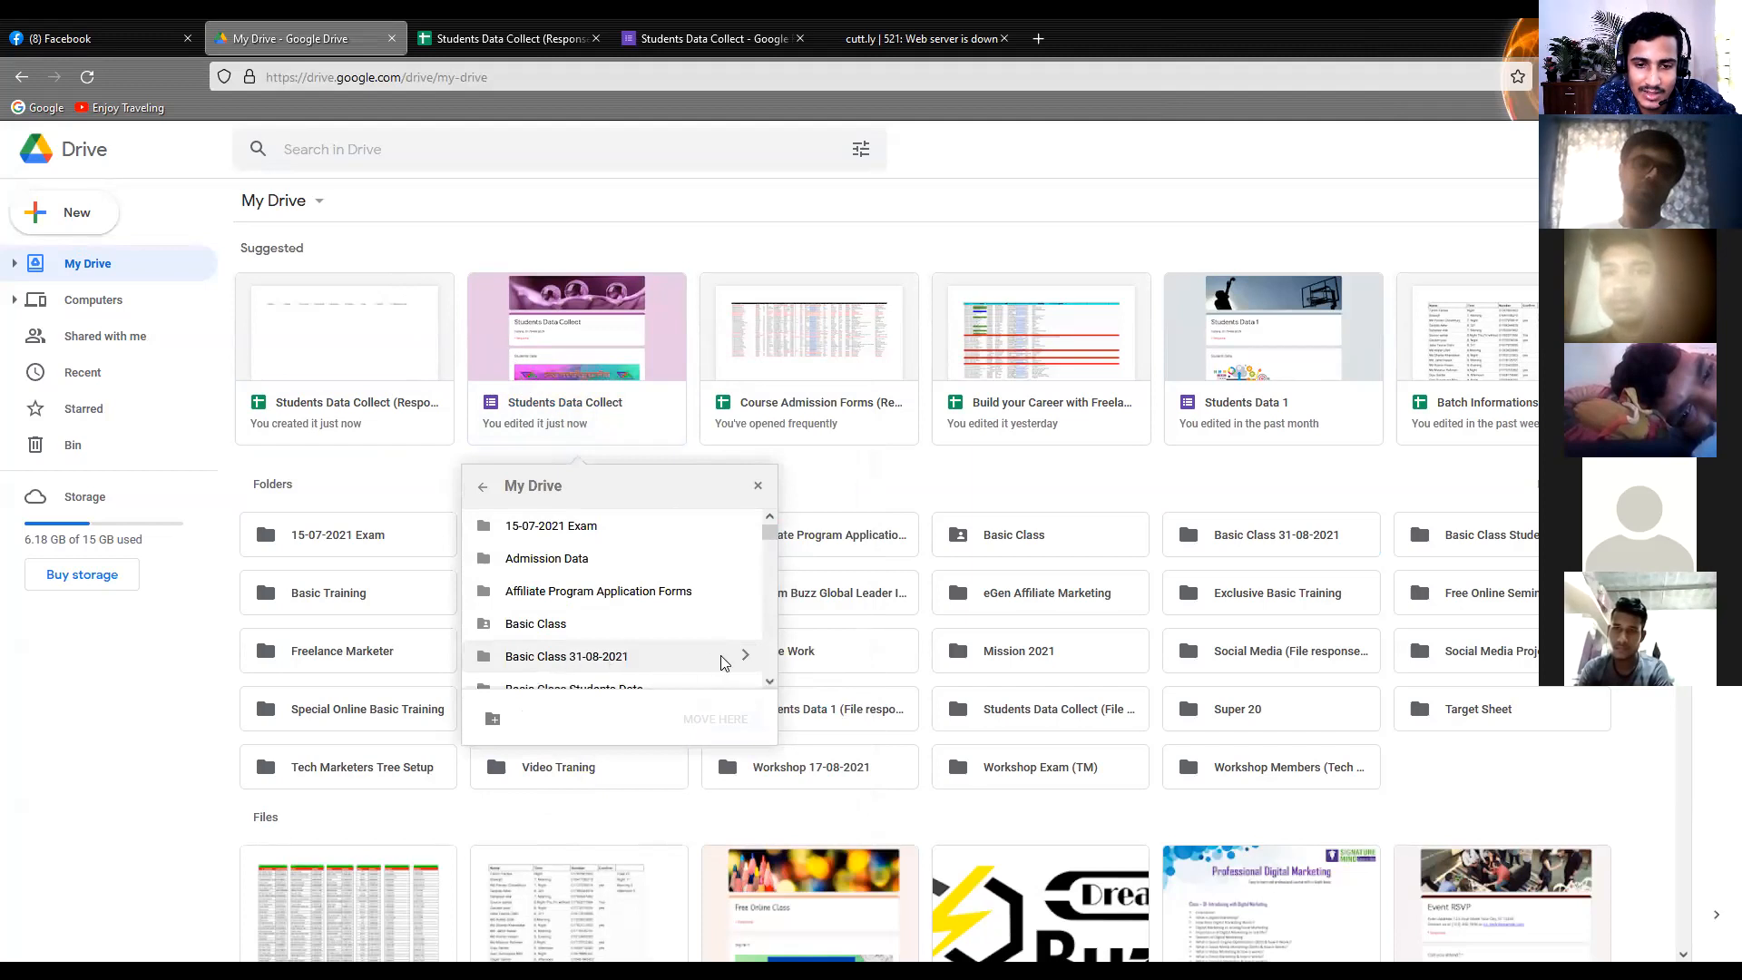
left_click(745, 657)
left_click(756, 720)
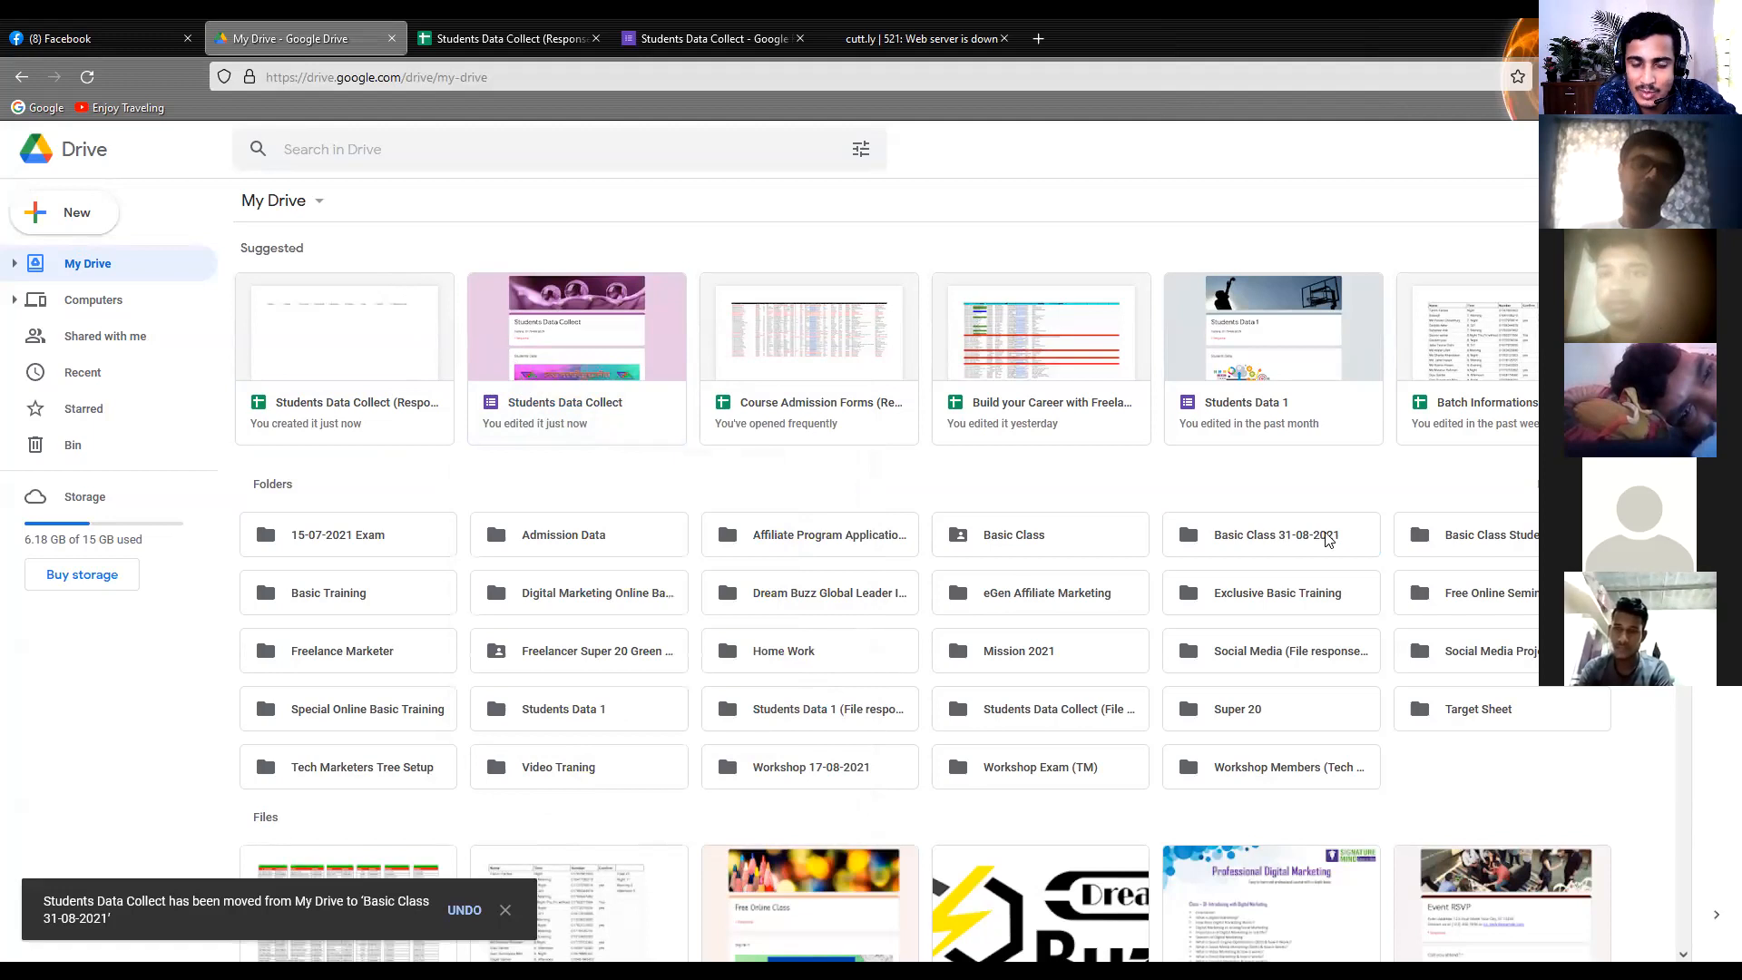
Move the Students Data Collect (Responses) spreadsheet into the Basic Class 31-08-2021 folder in My Drive
right_click(397, 403)
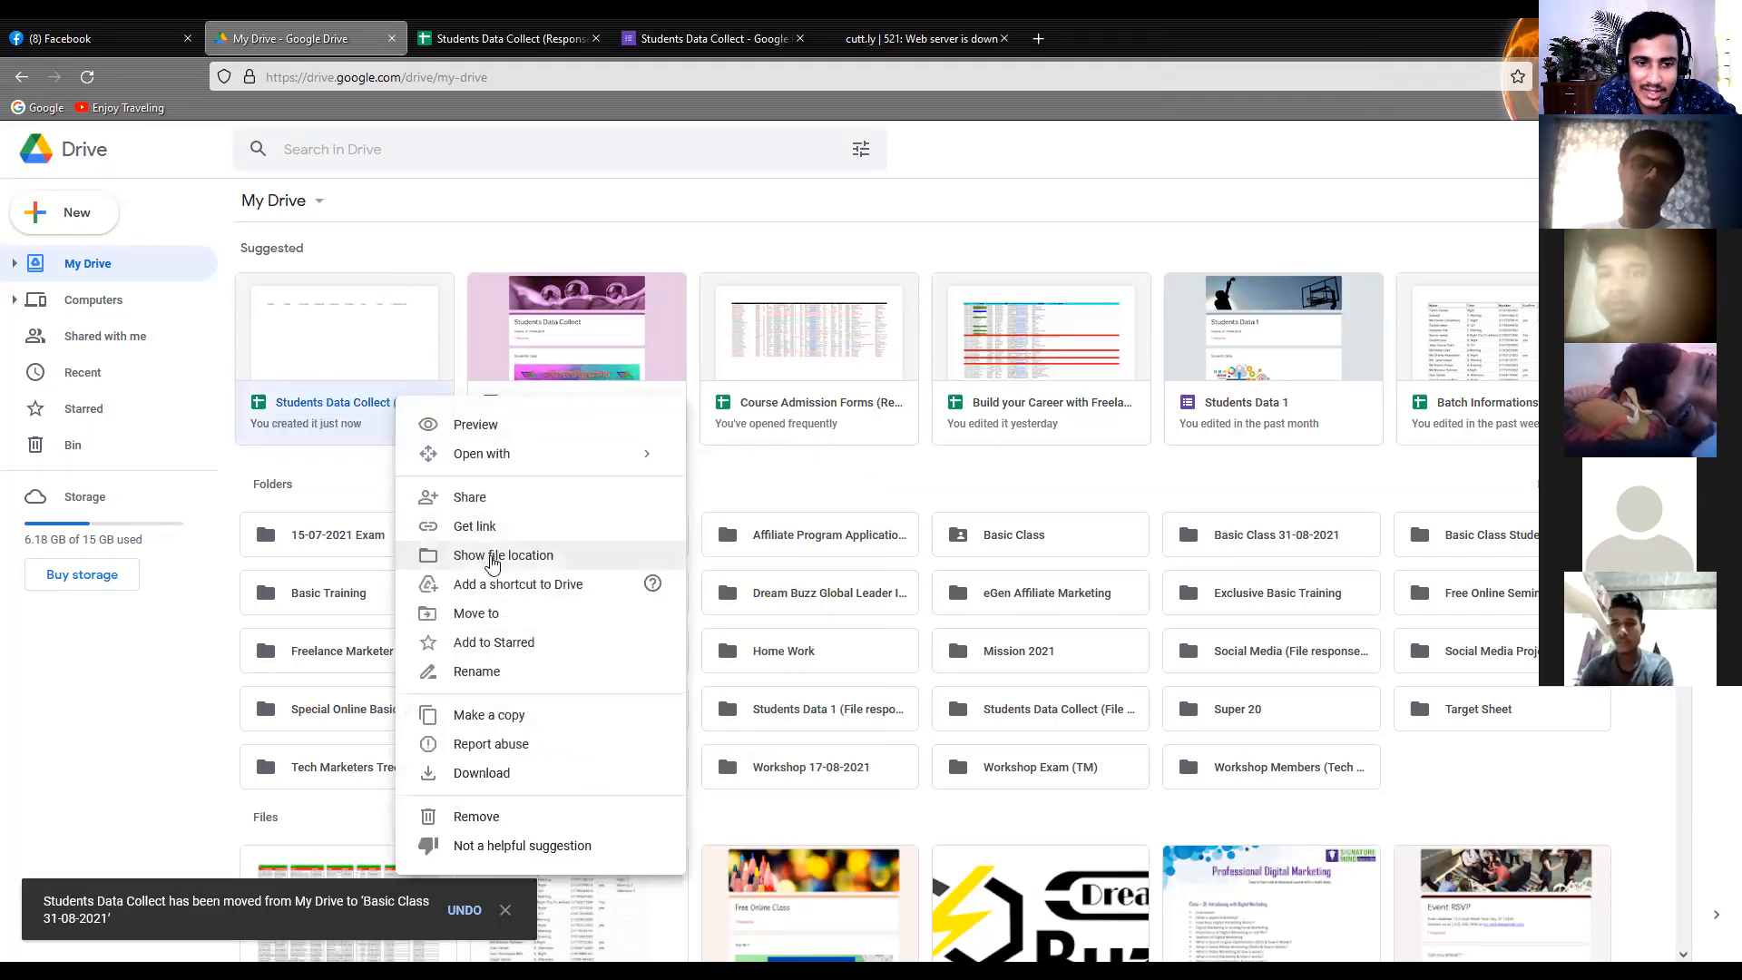
left_click(515, 619)
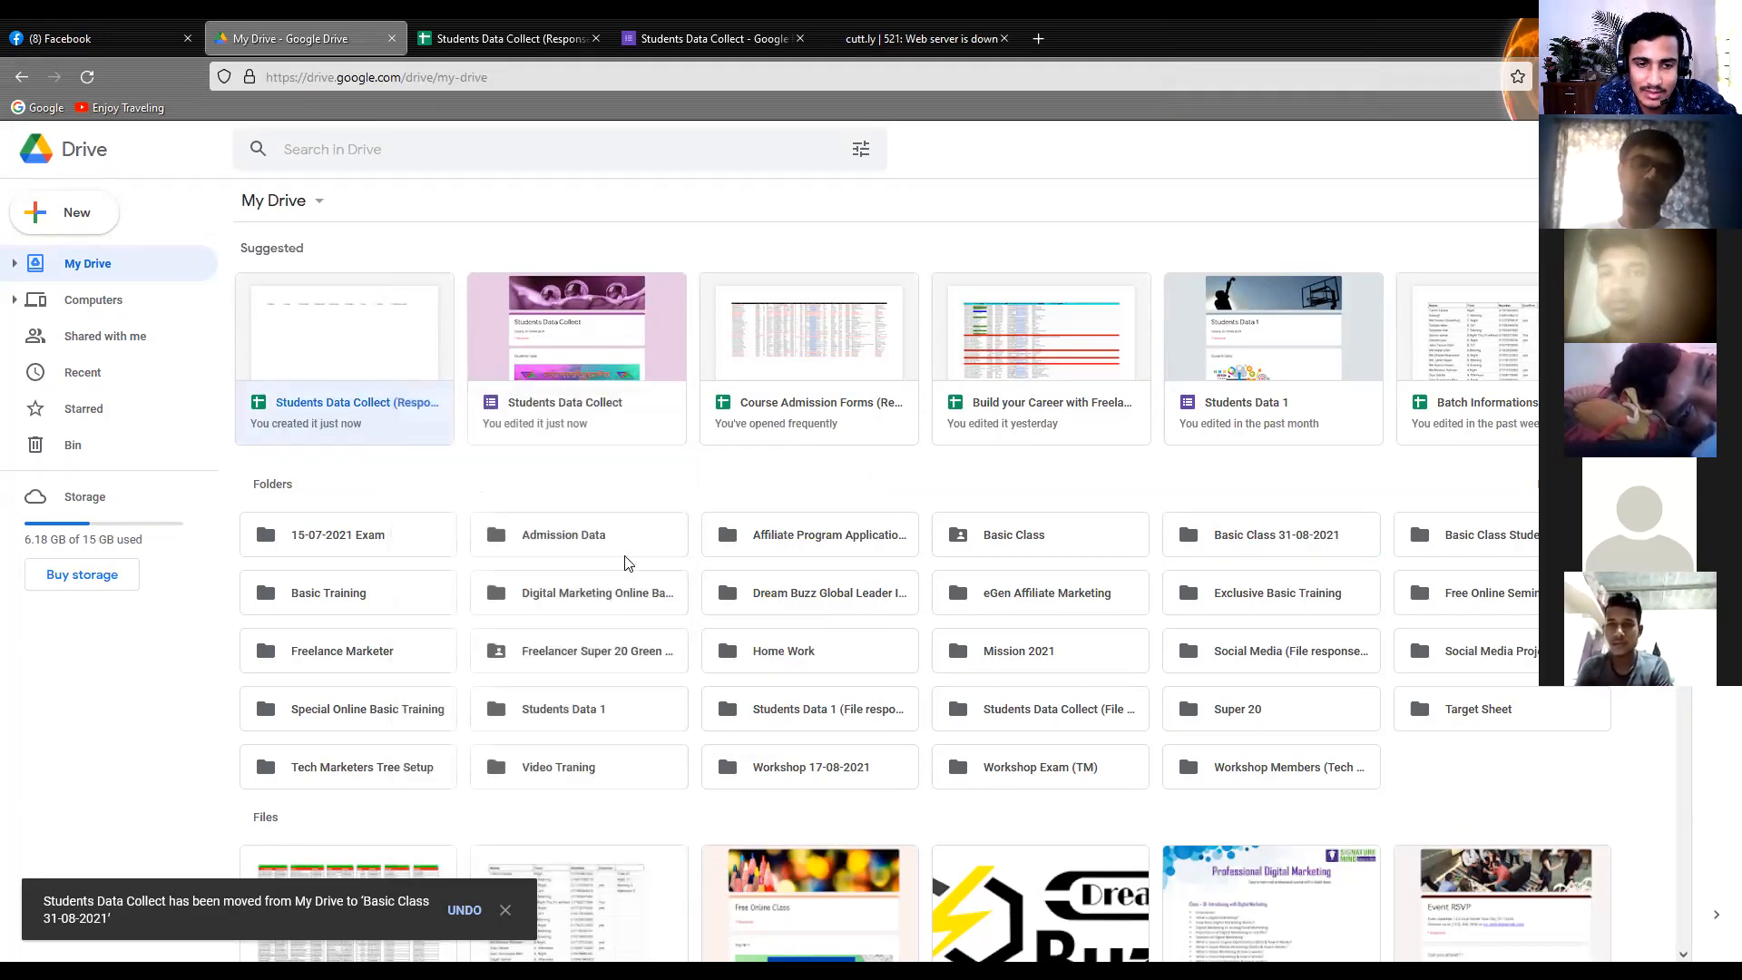
left_click(530, 531)
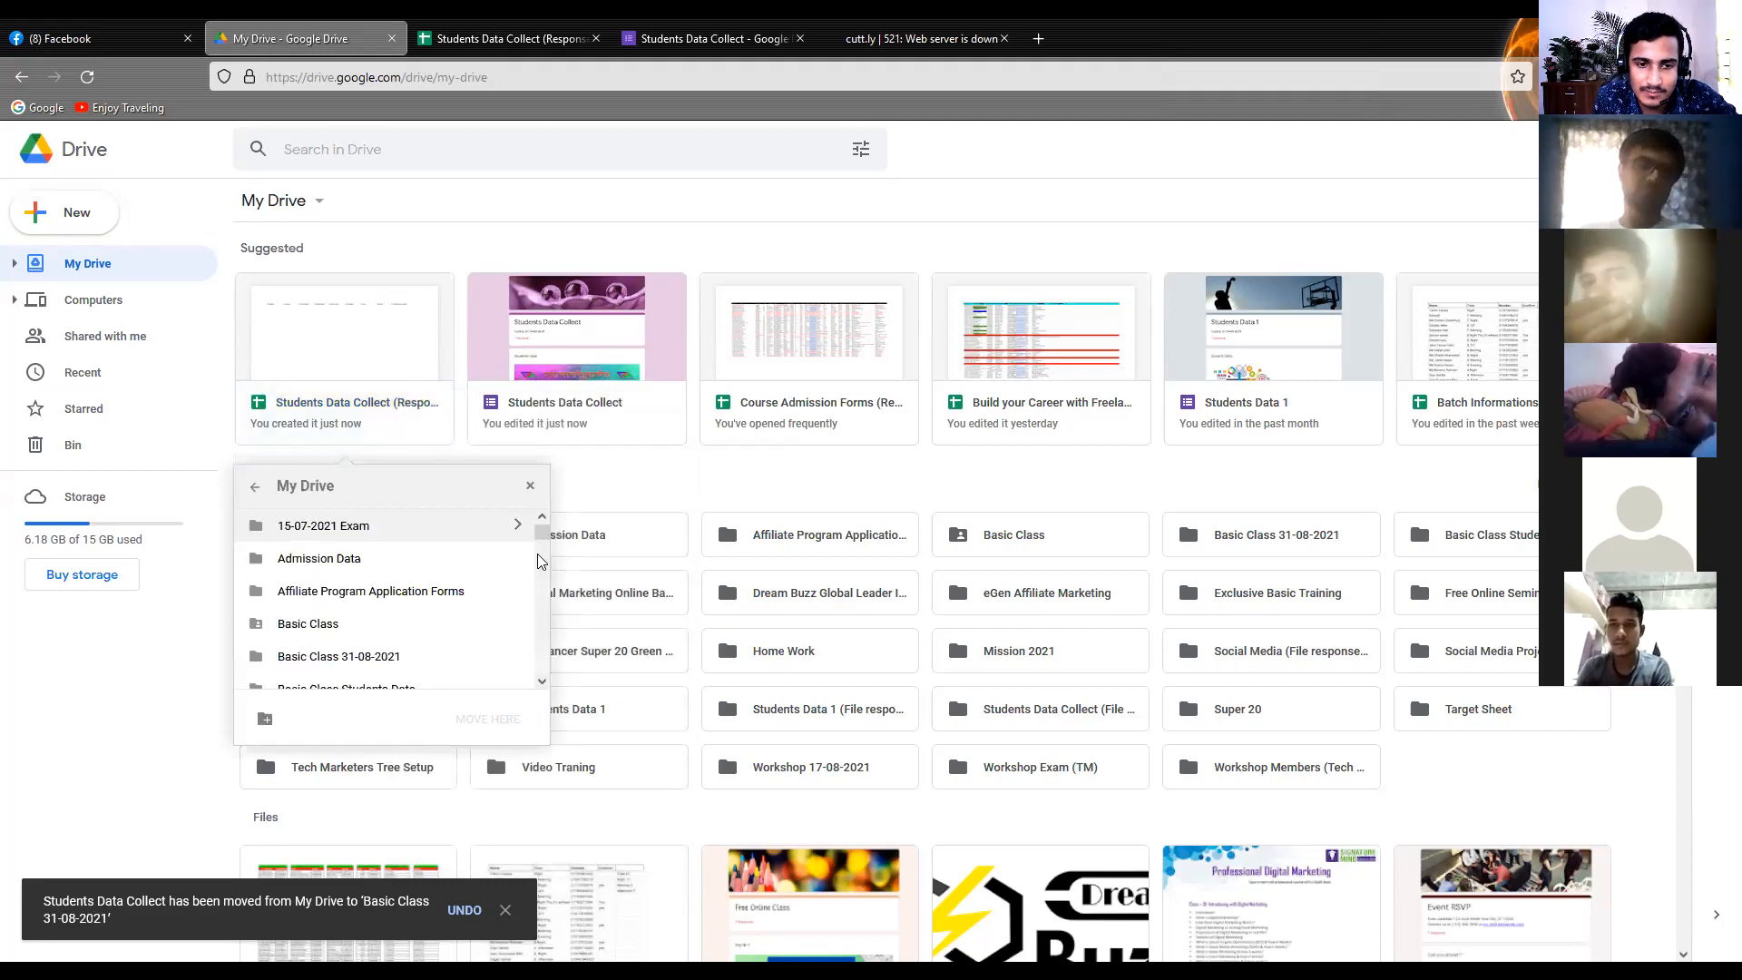
scroll(503, 626, "down", 1)
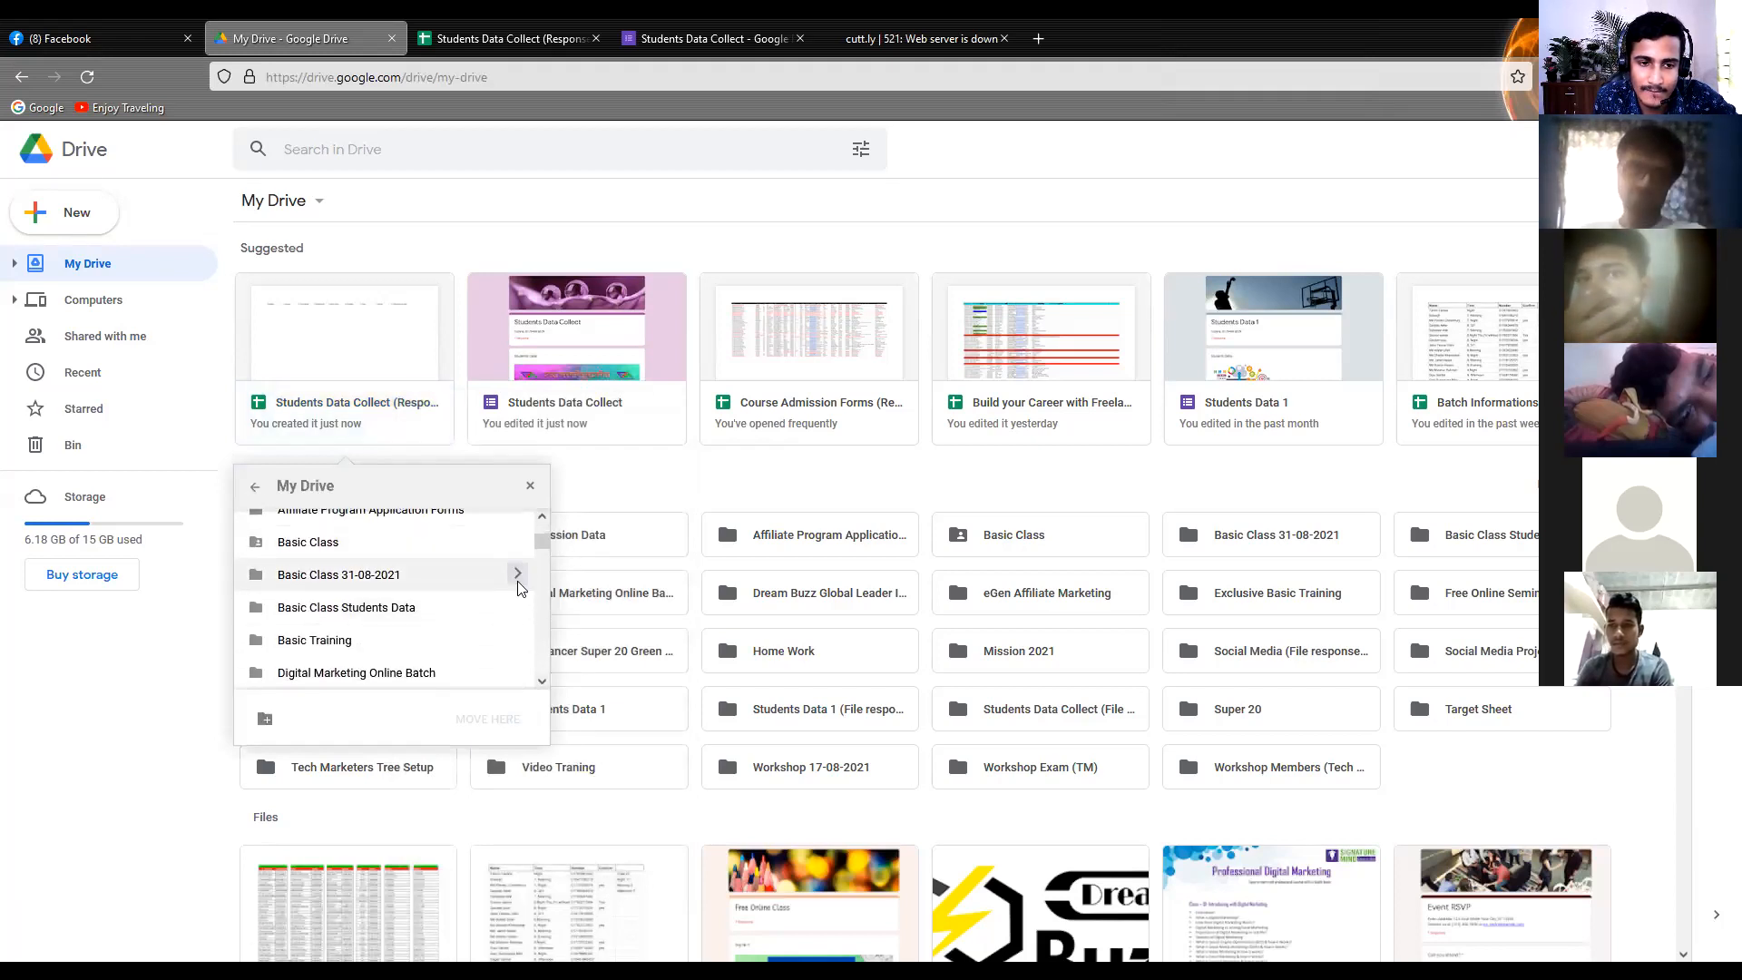
left_click(517, 573)
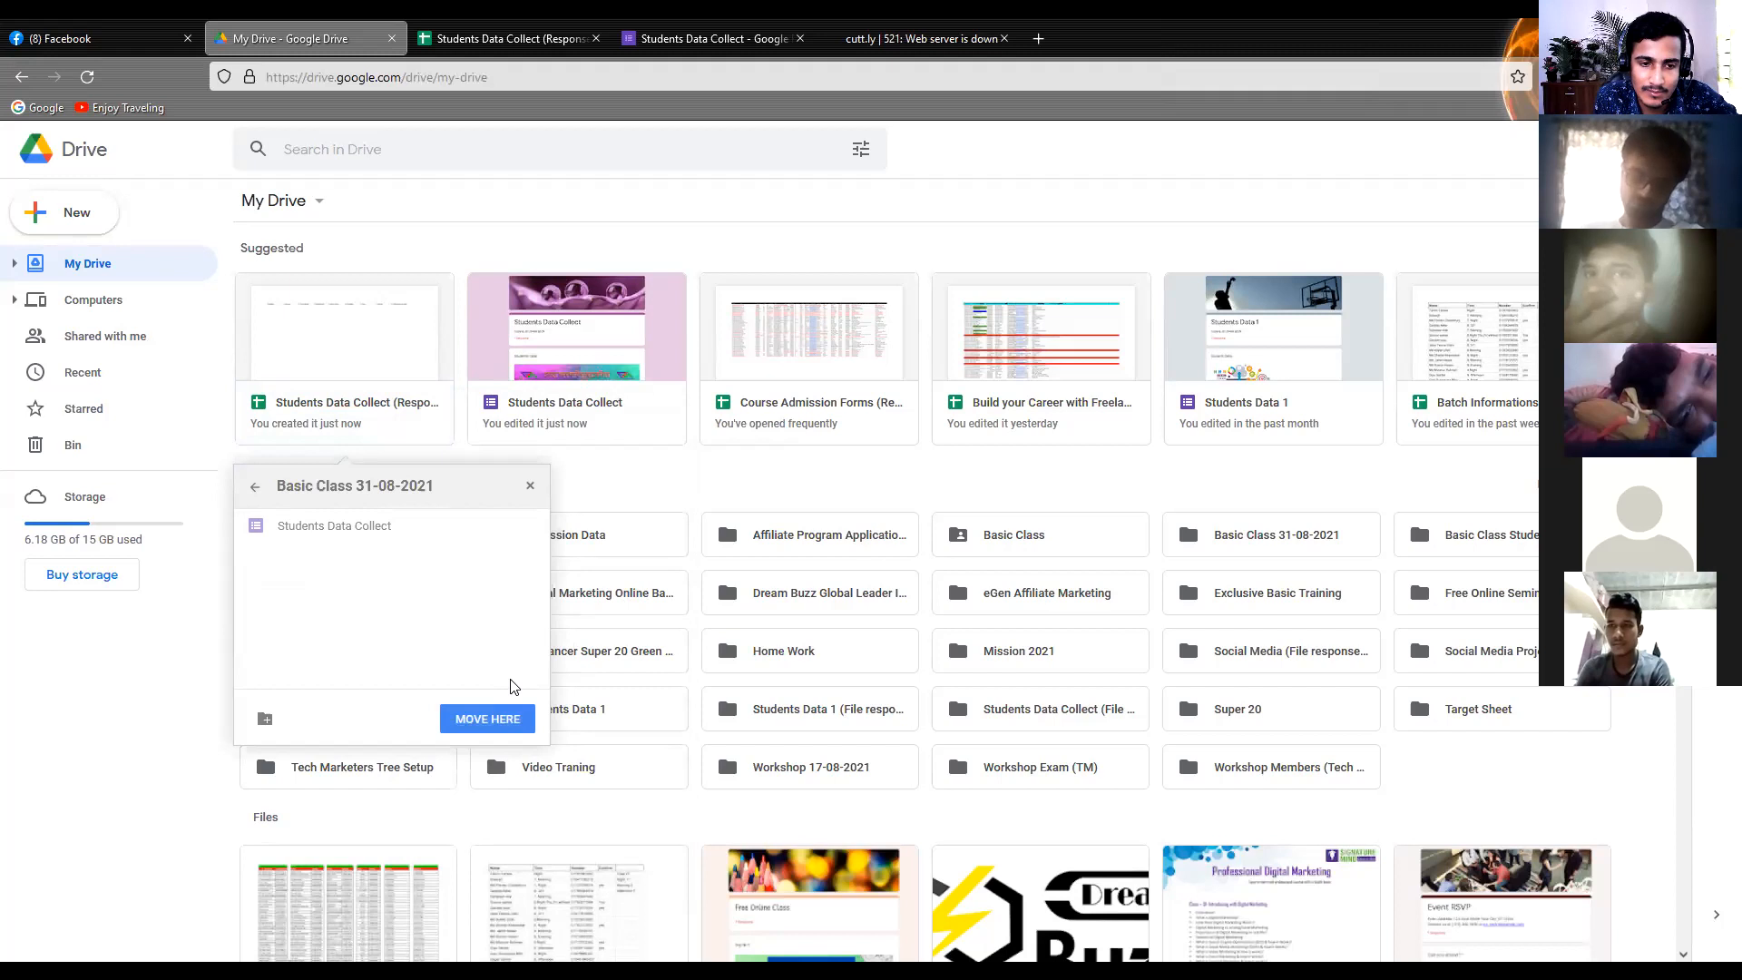
left_click(494, 717)
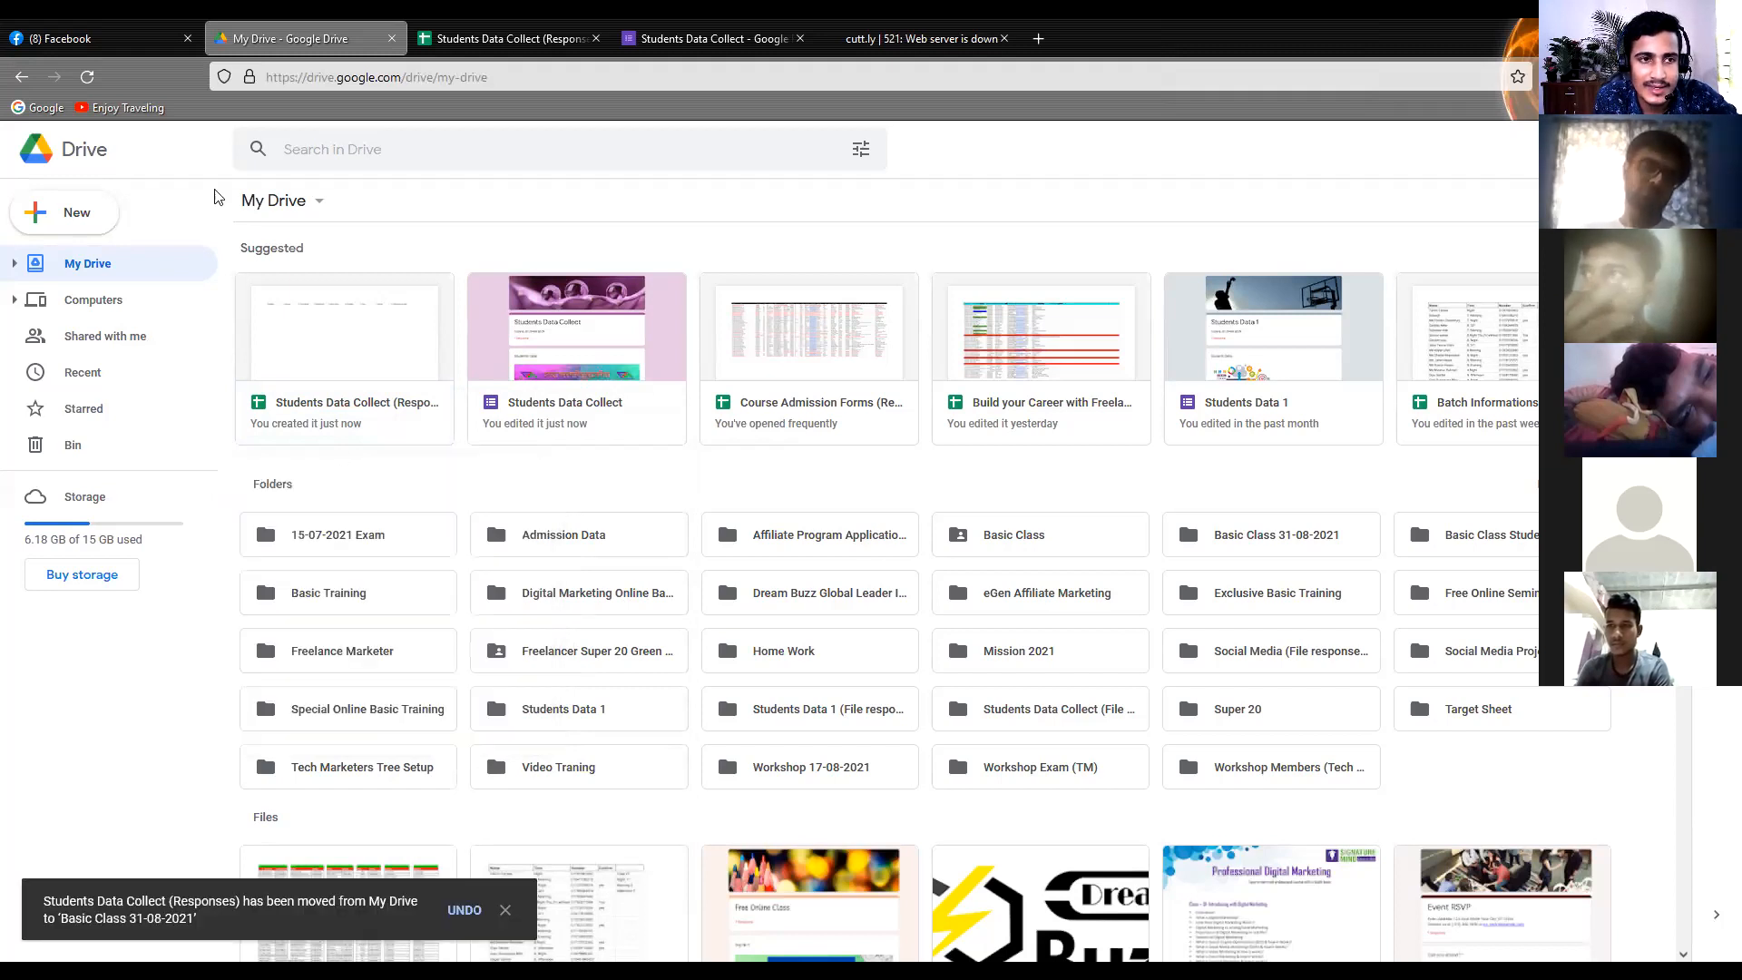
Reload My Drive and open the Basic Class 31-08-2021 folder
left_click(87, 77)
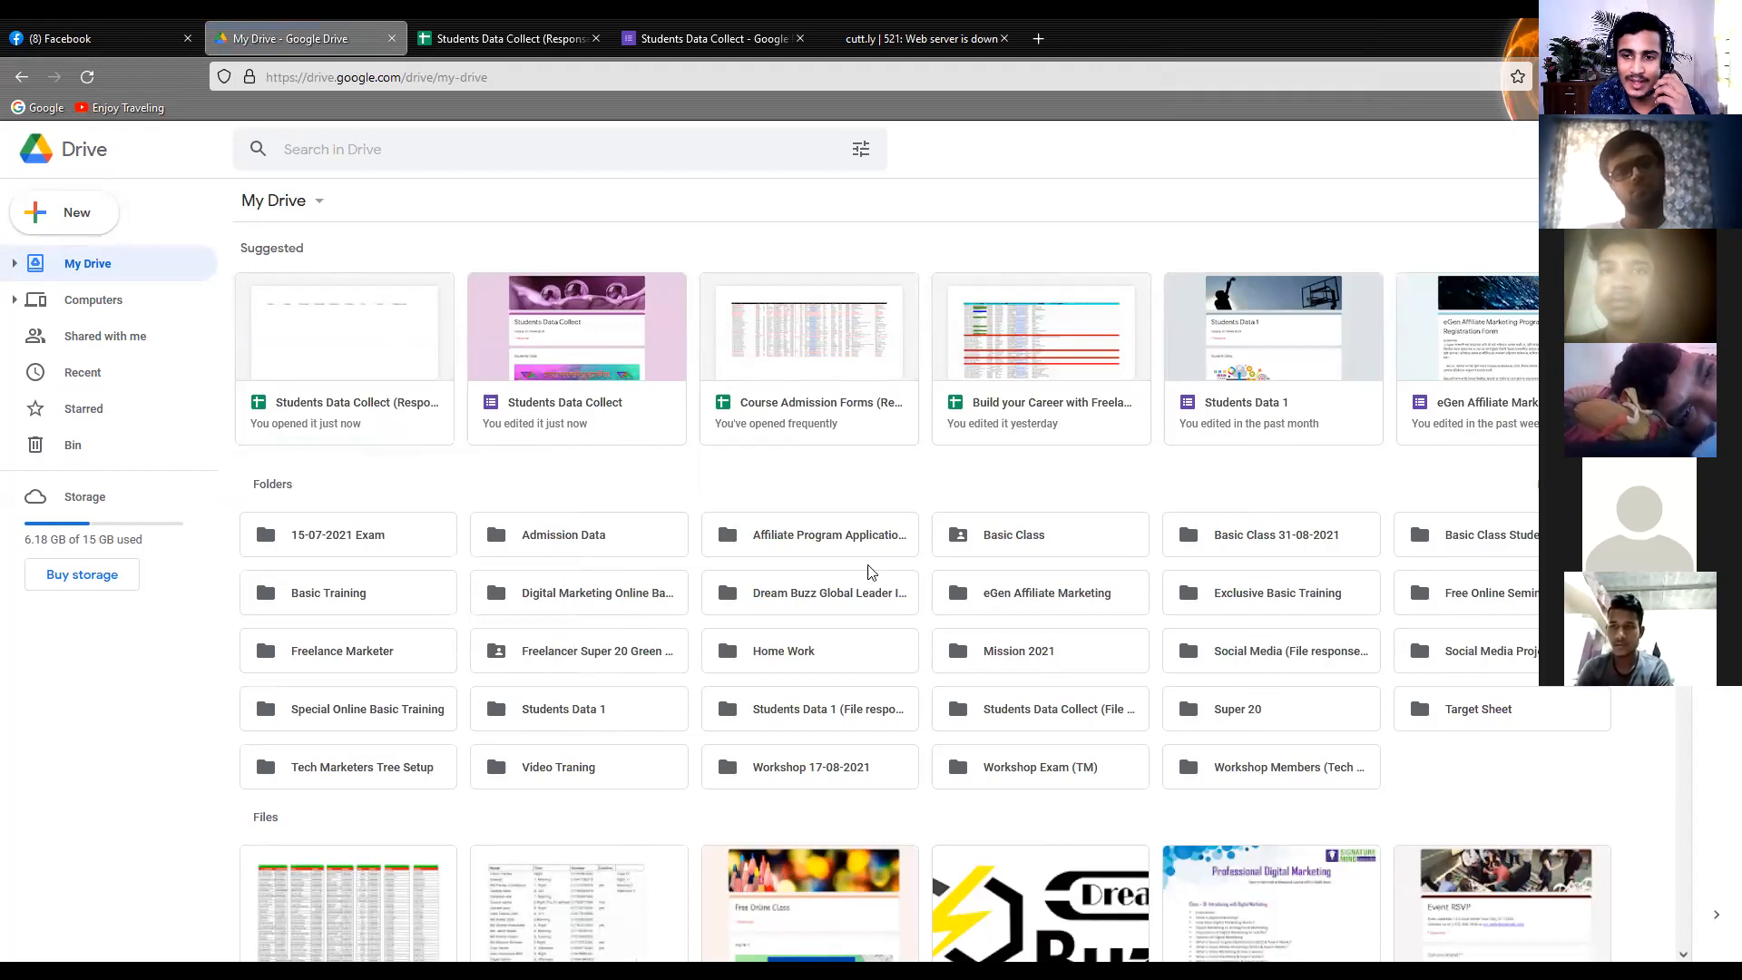
left_click(1252, 548)
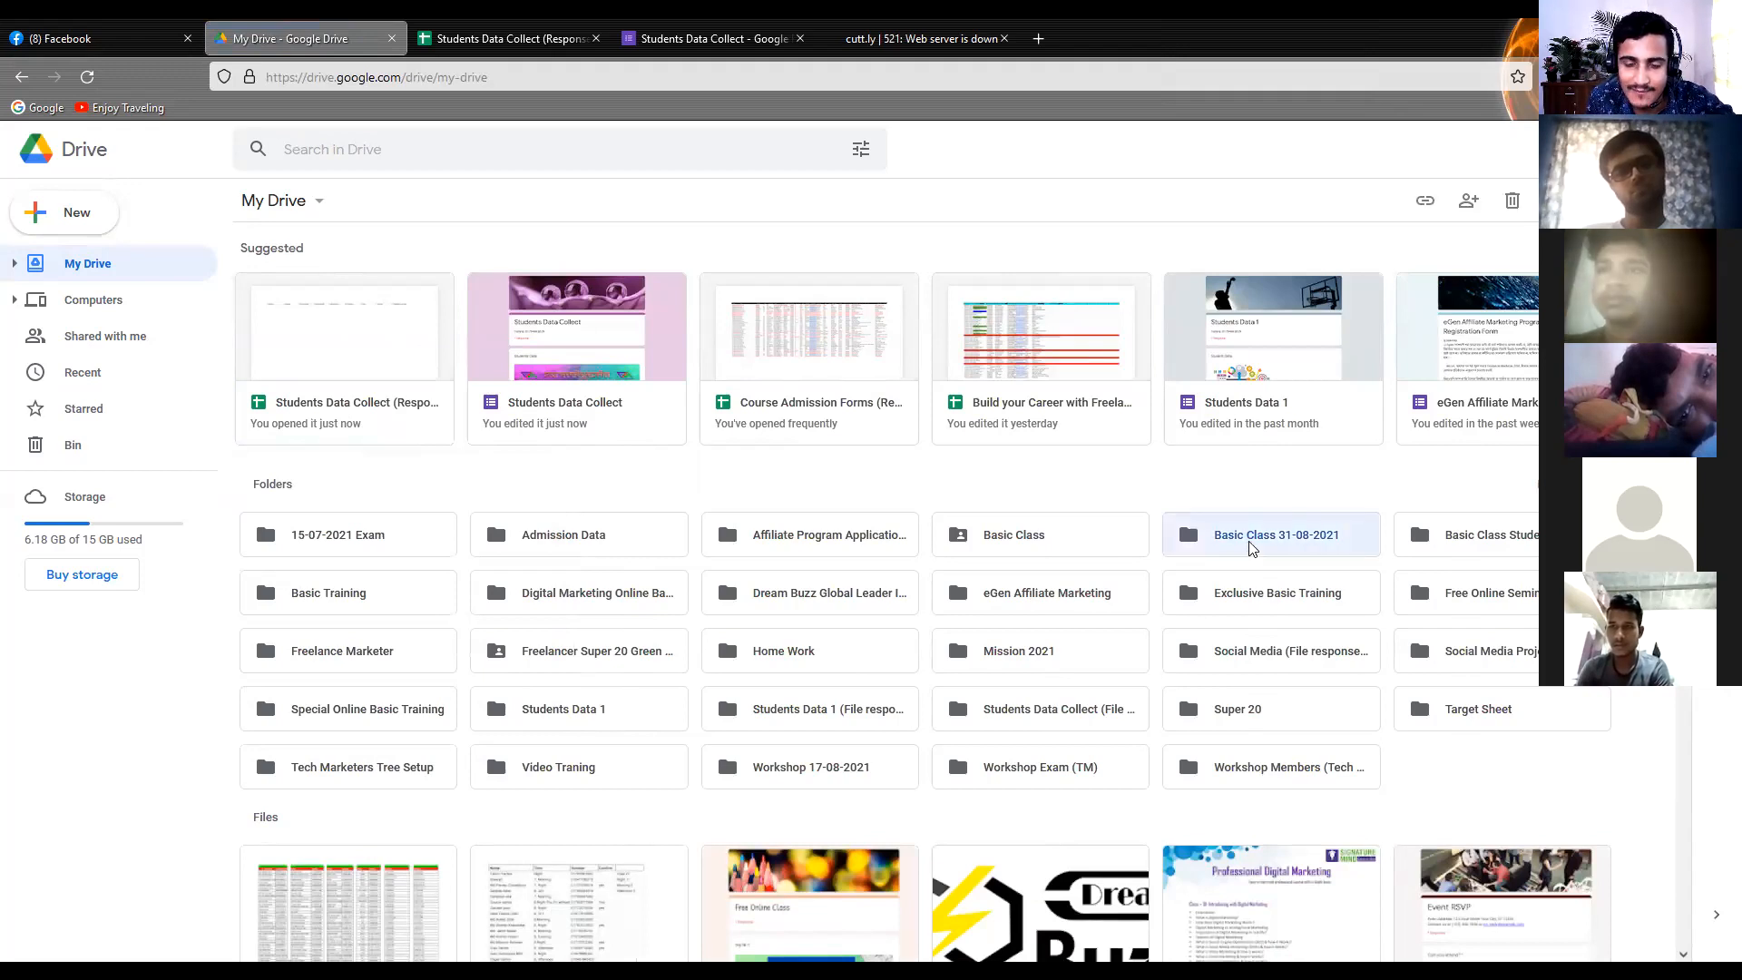
double_click(1250, 548)
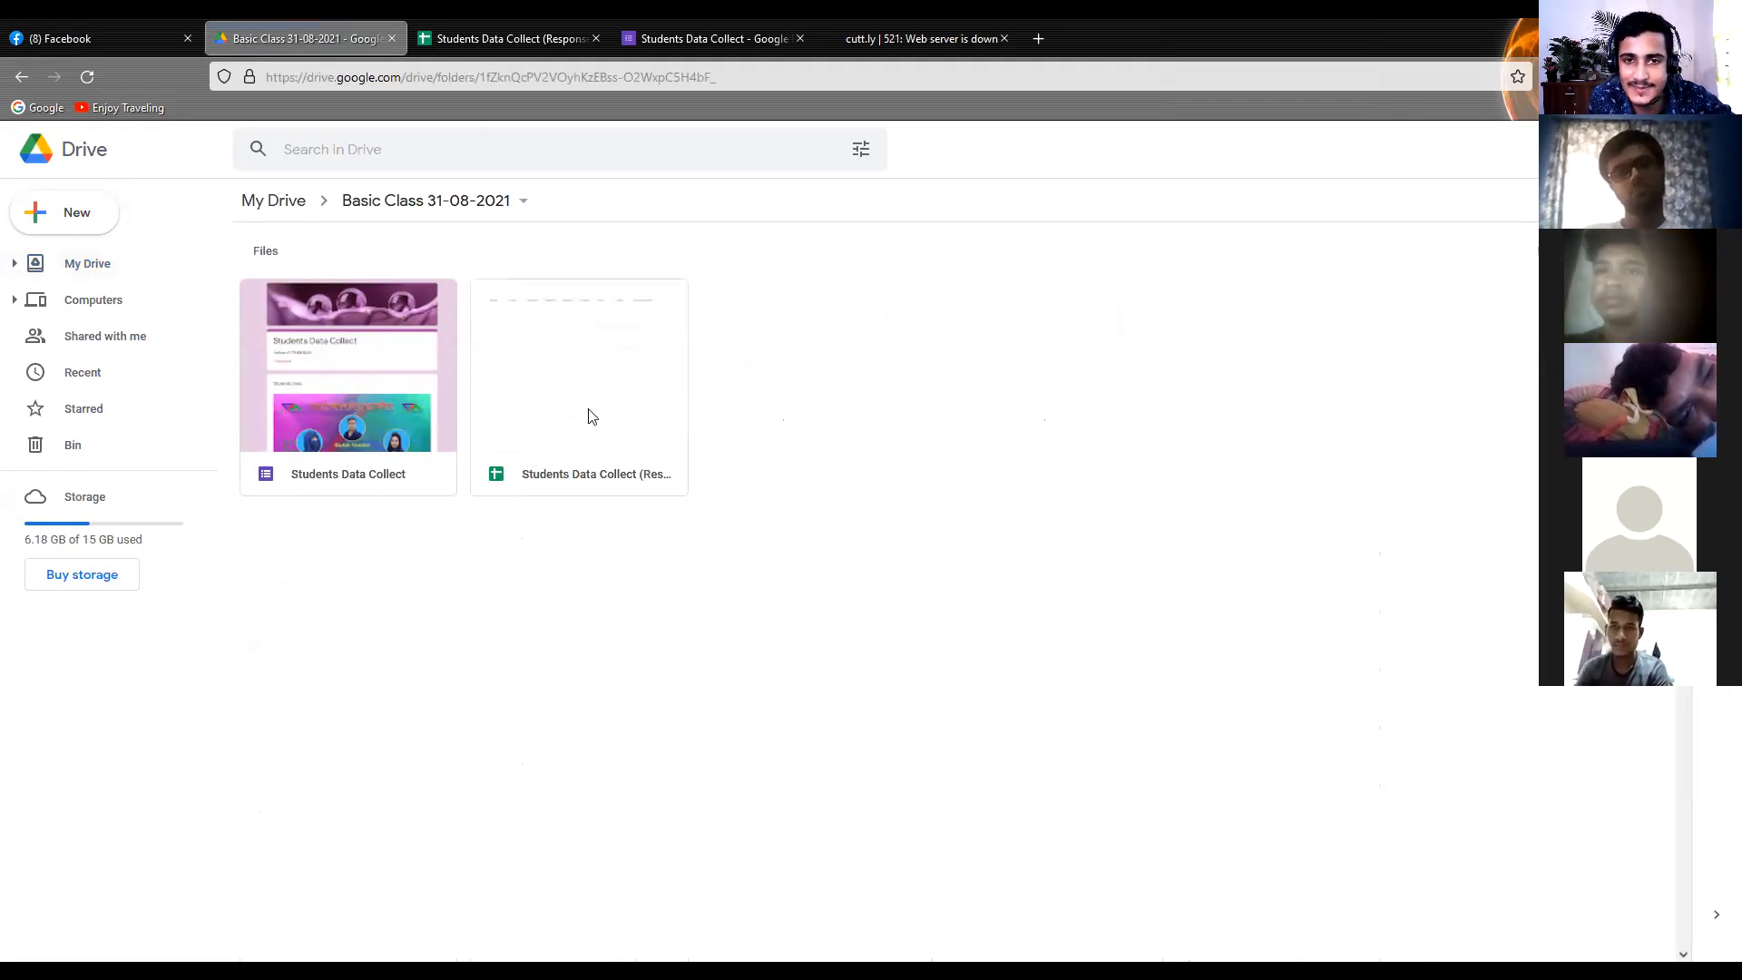
Create a Google Docs document in the Basic Class 31-08-2021 folder and paste the form's short link into it
right_click(882, 381)
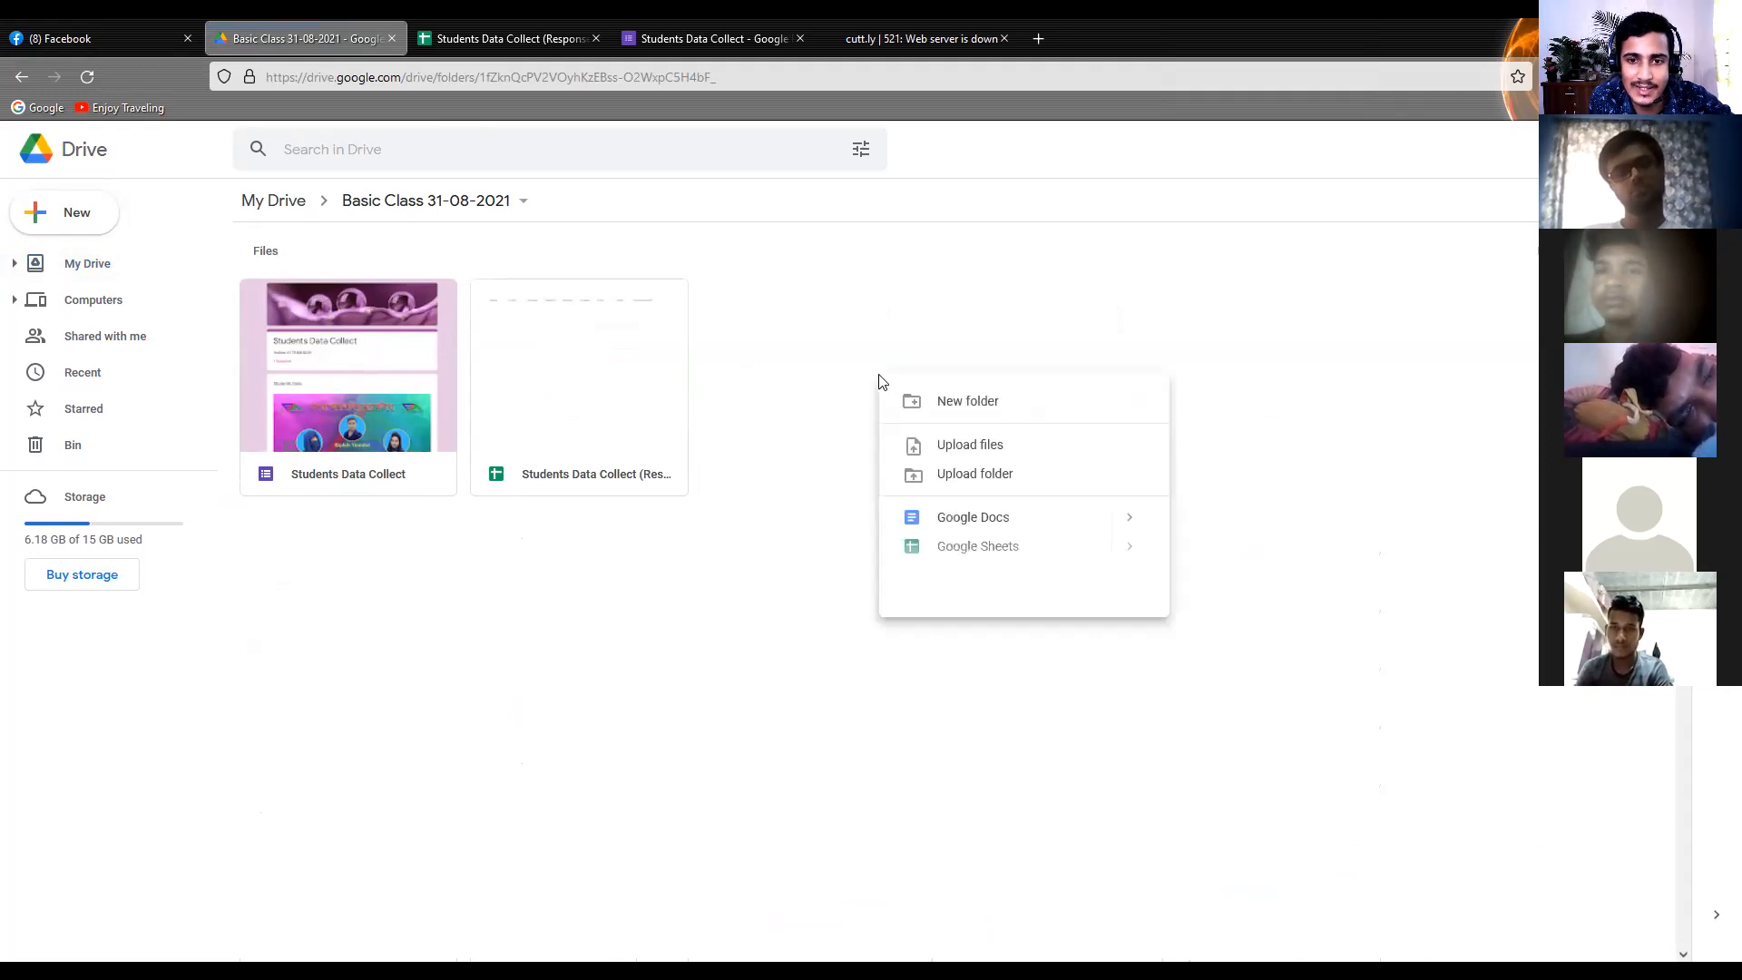
left_click(968, 528)
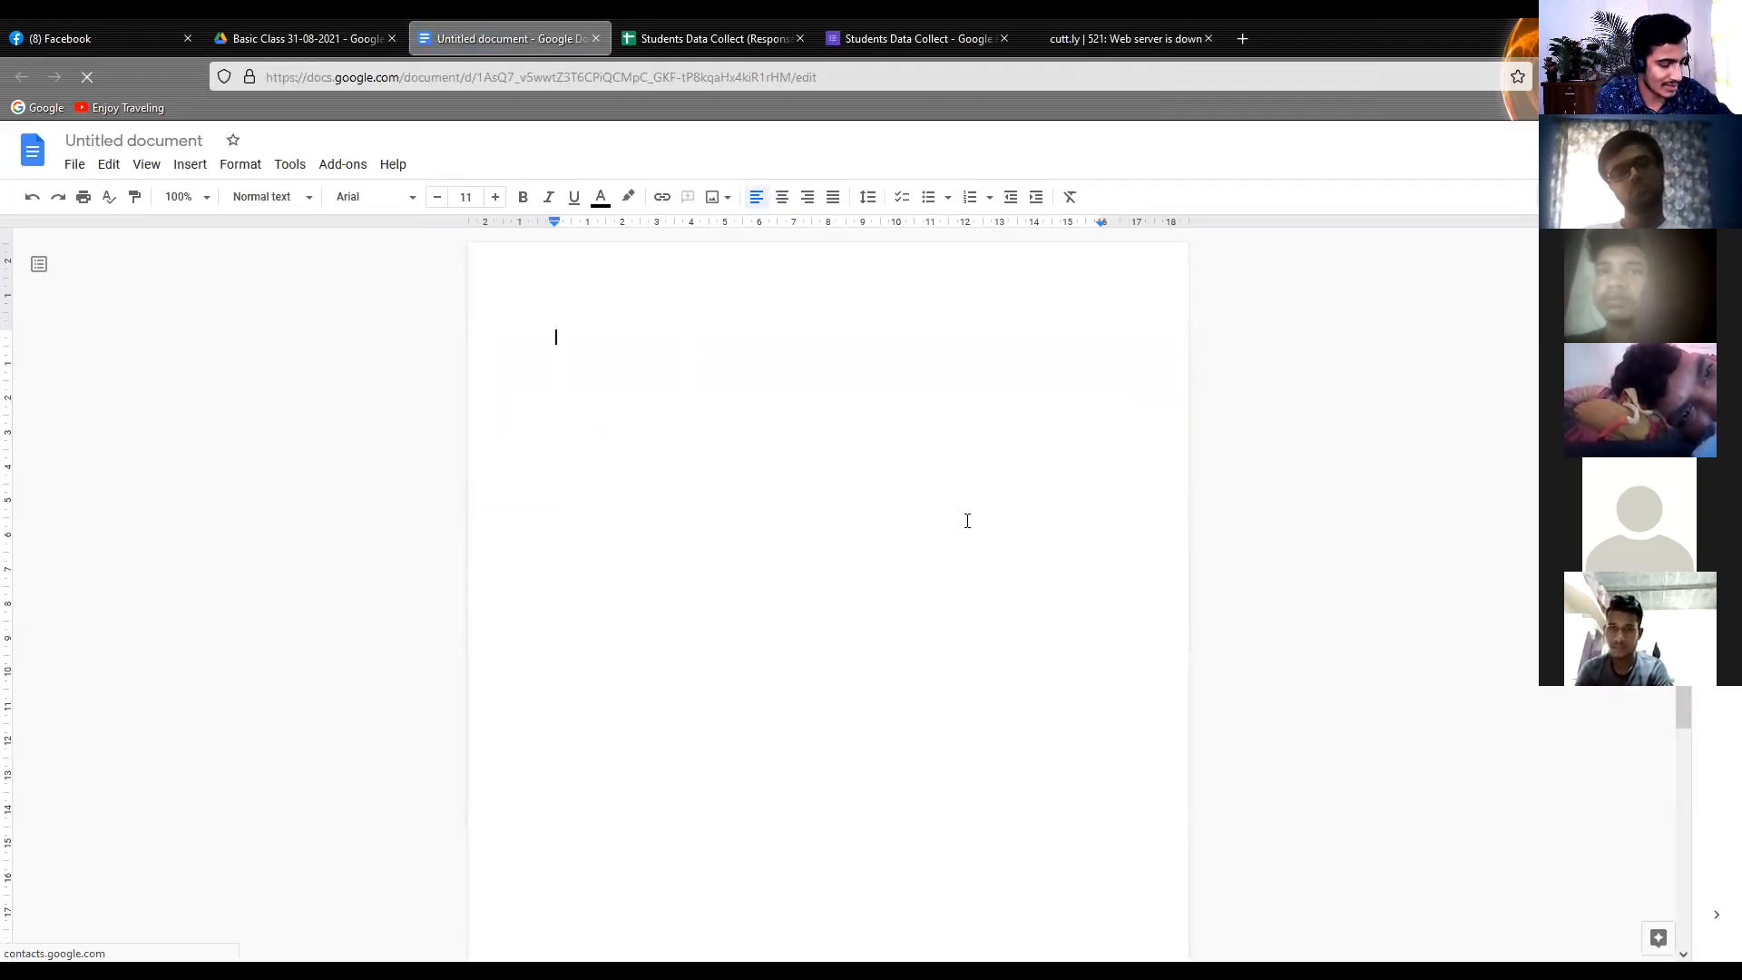
type("https://forms.gle/3dm18RUaAbcXbjyr9")
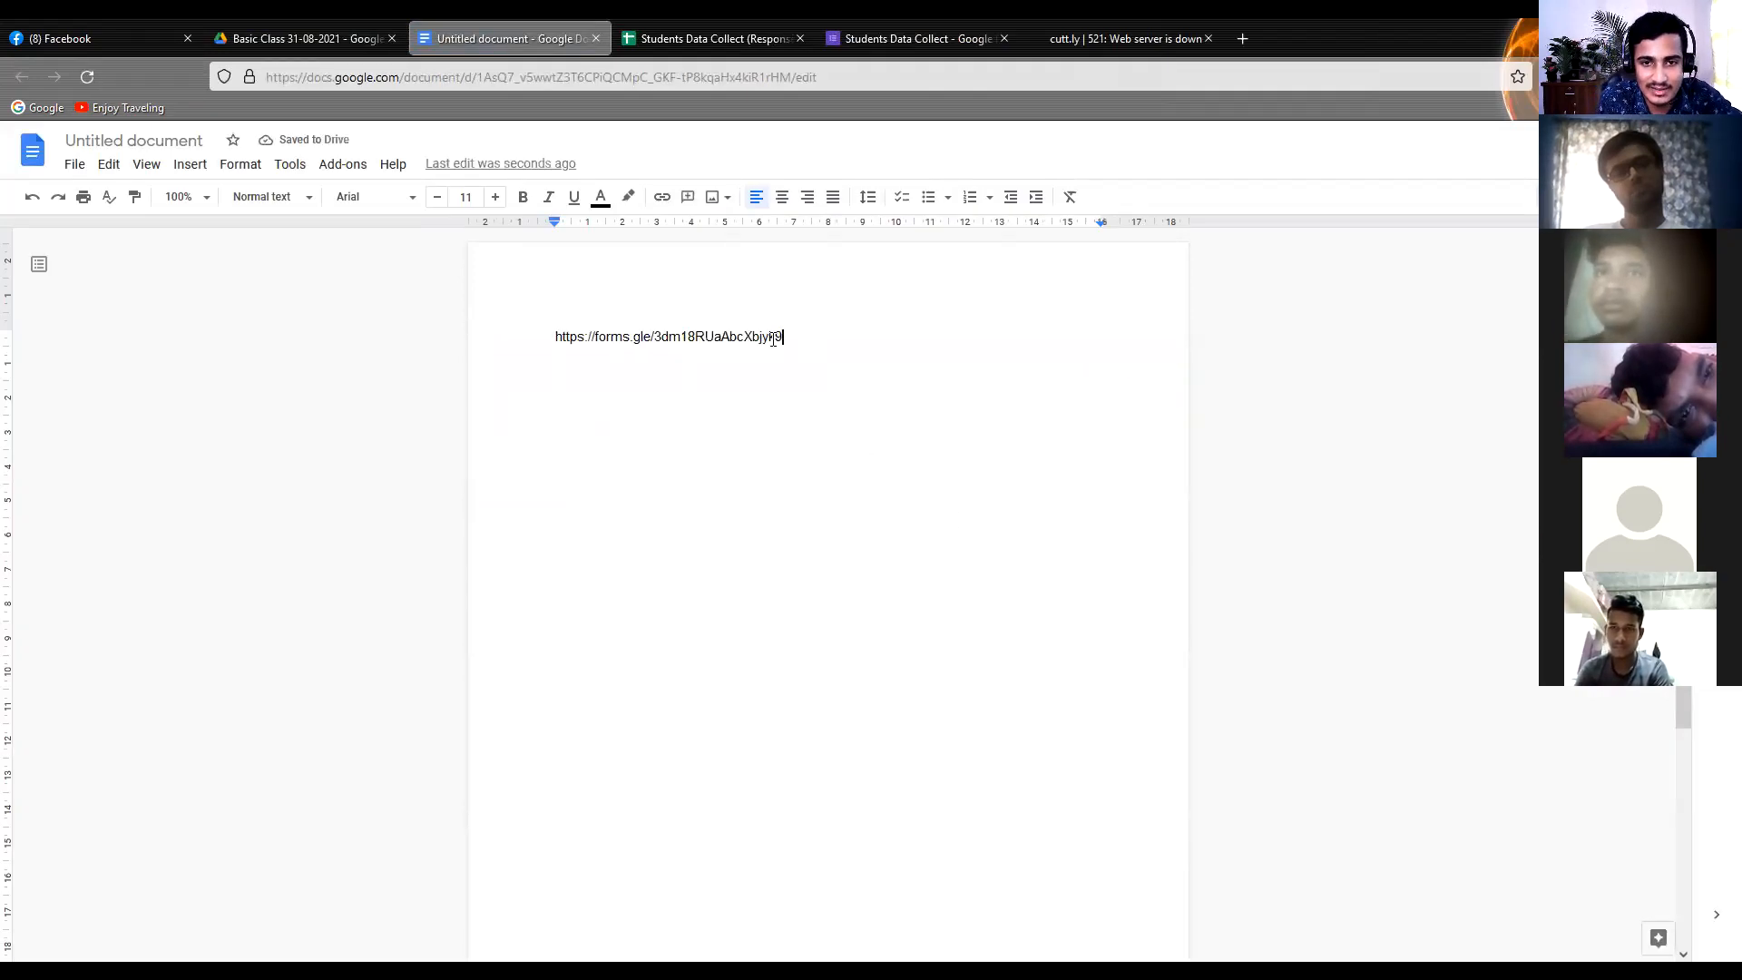
left_click_drag(784, 339, 518, 342)
left_click(183, 354)
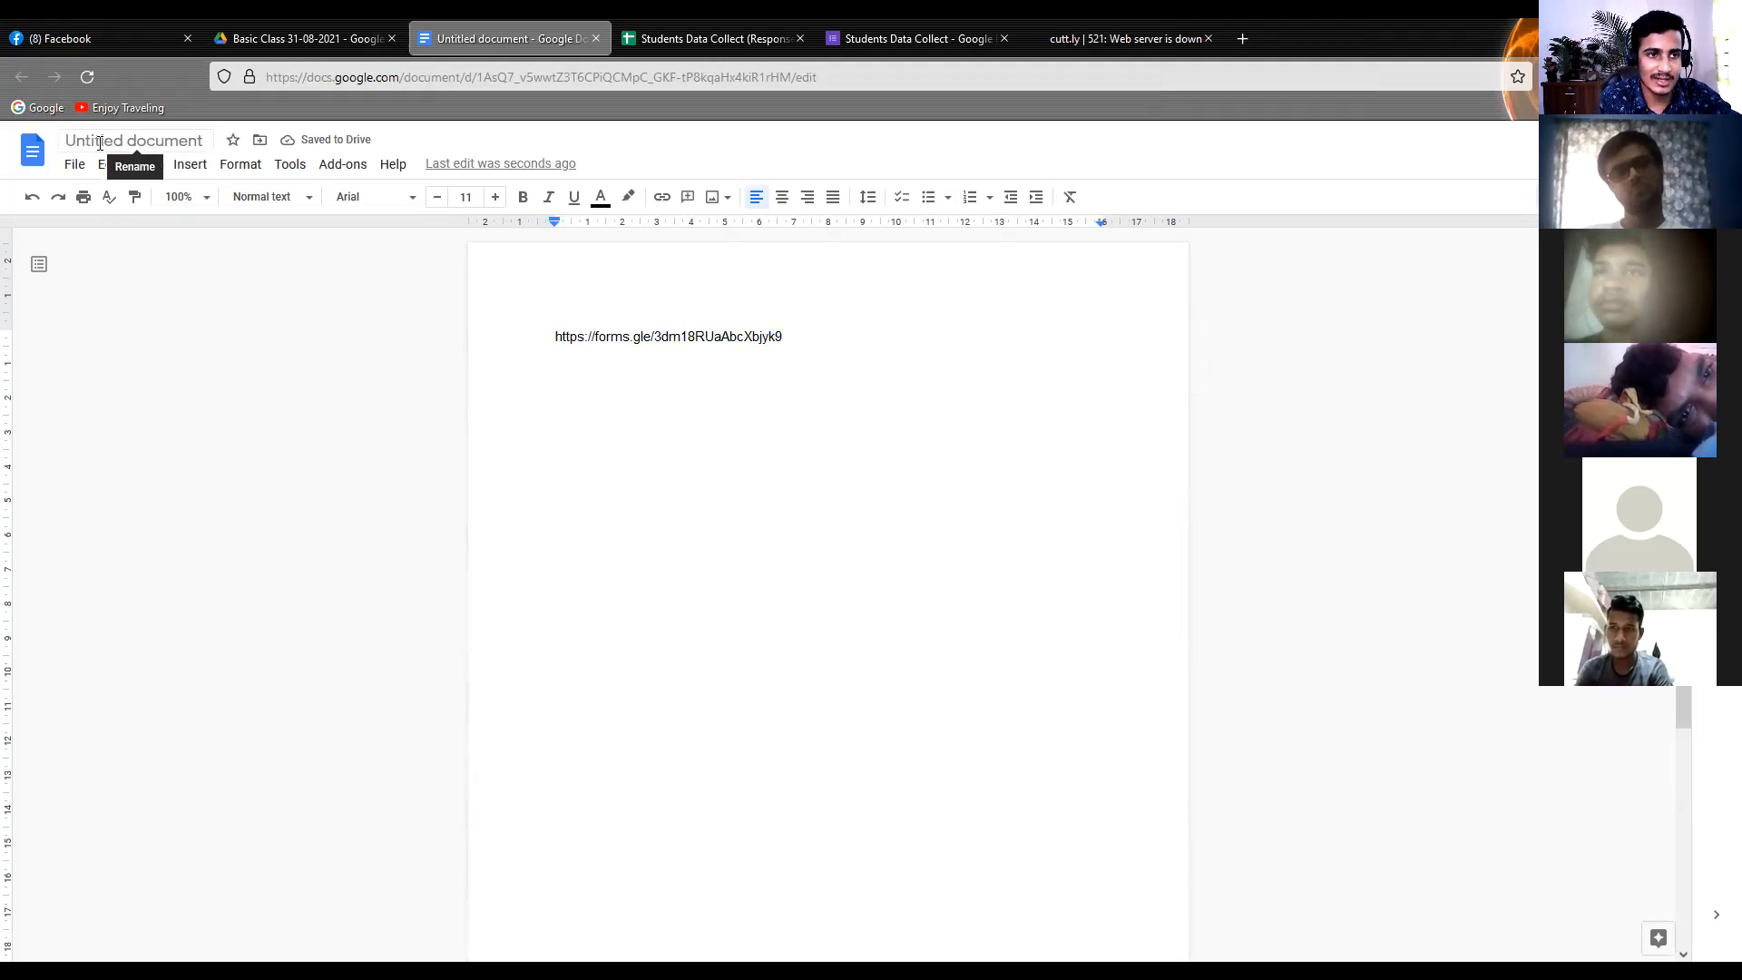
Rename the new document as "Forms Link"
left_click(100, 142)
type("Li")
key("BackSpace")
key("BackSpace")
type("Fo")
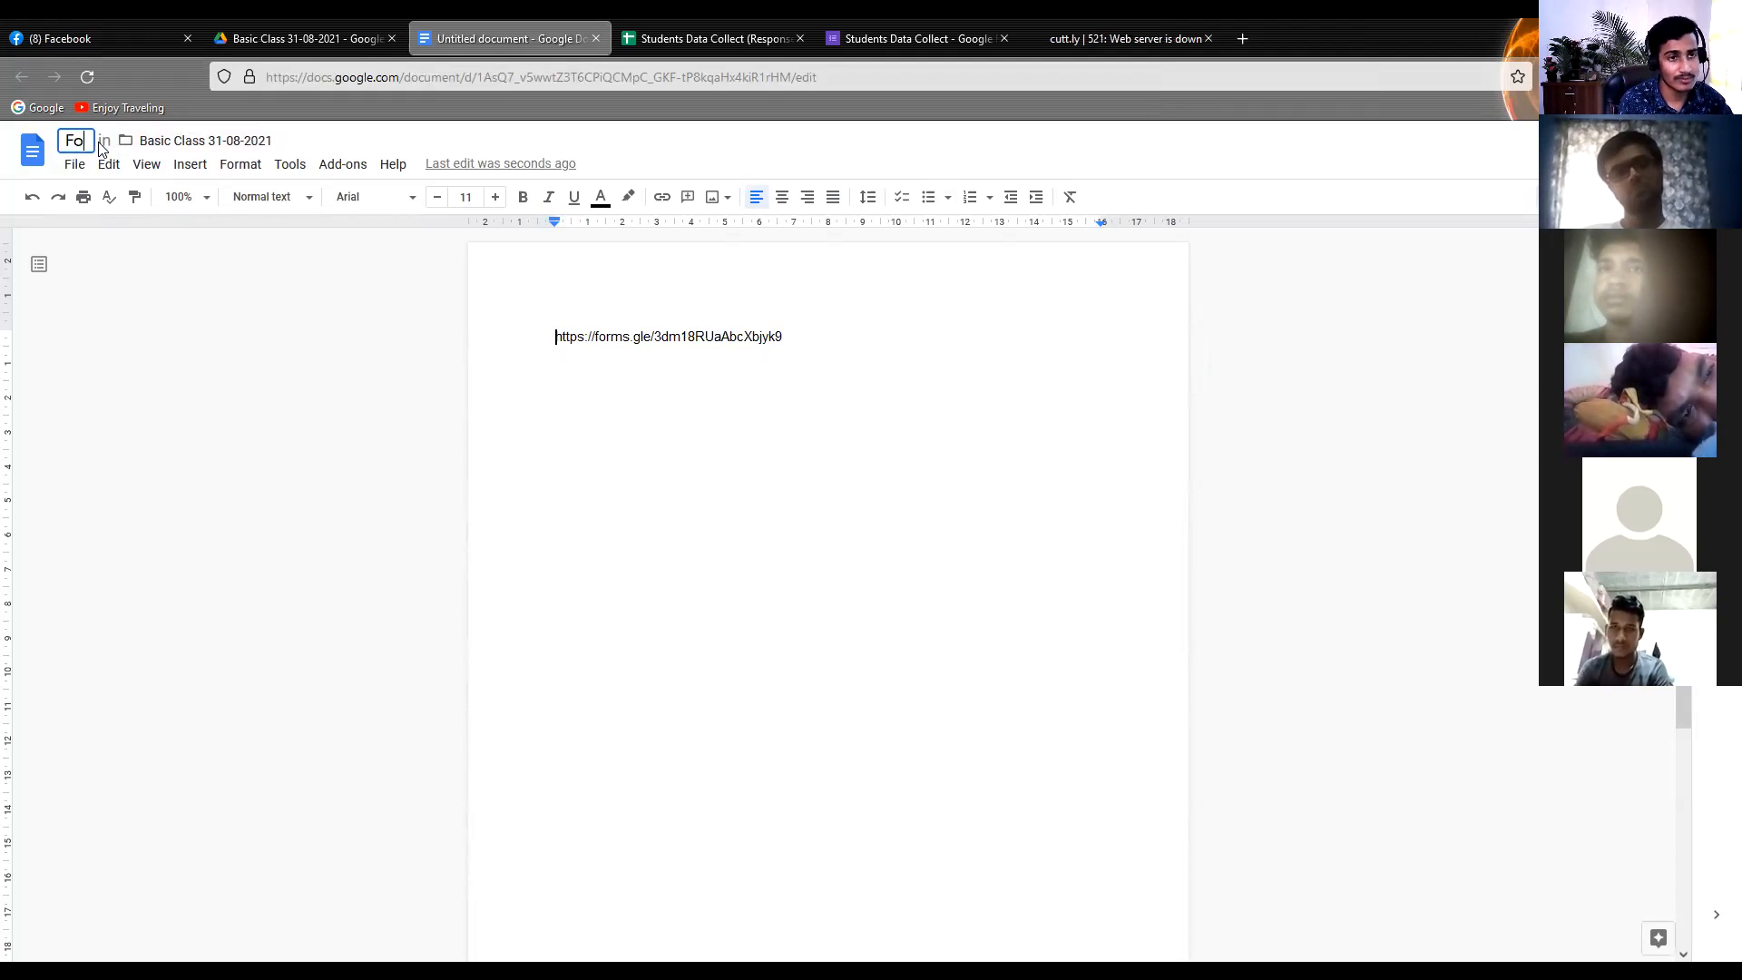
type("rms L")
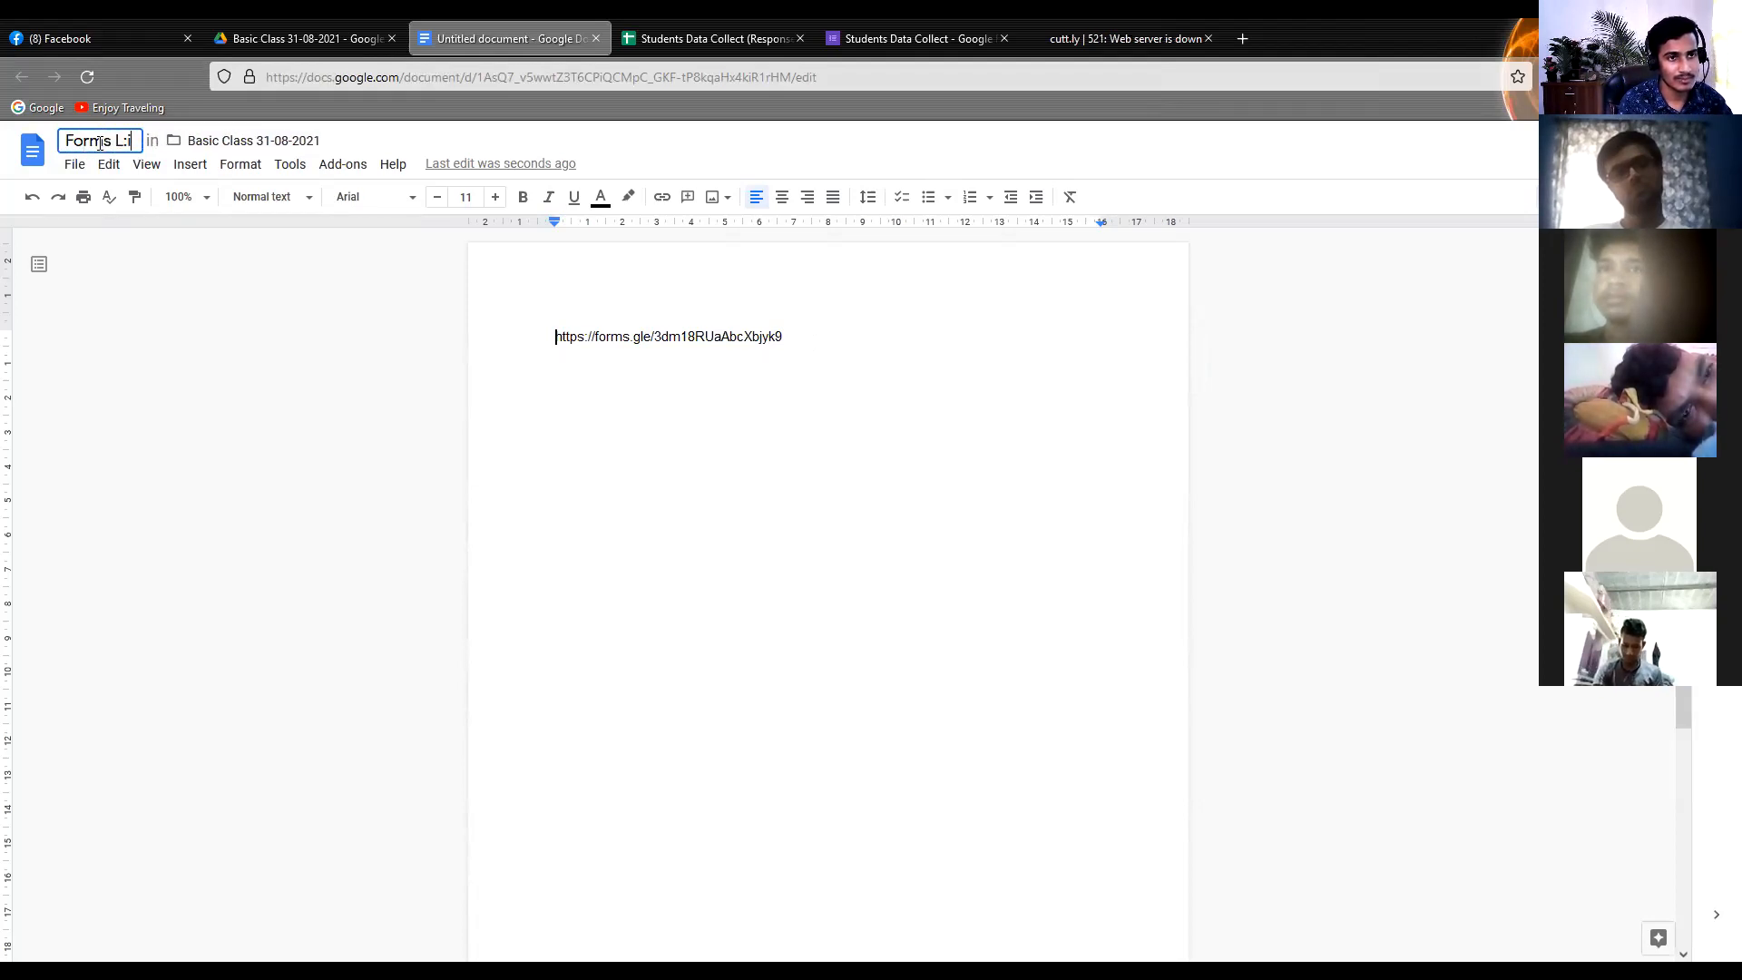
type("in")
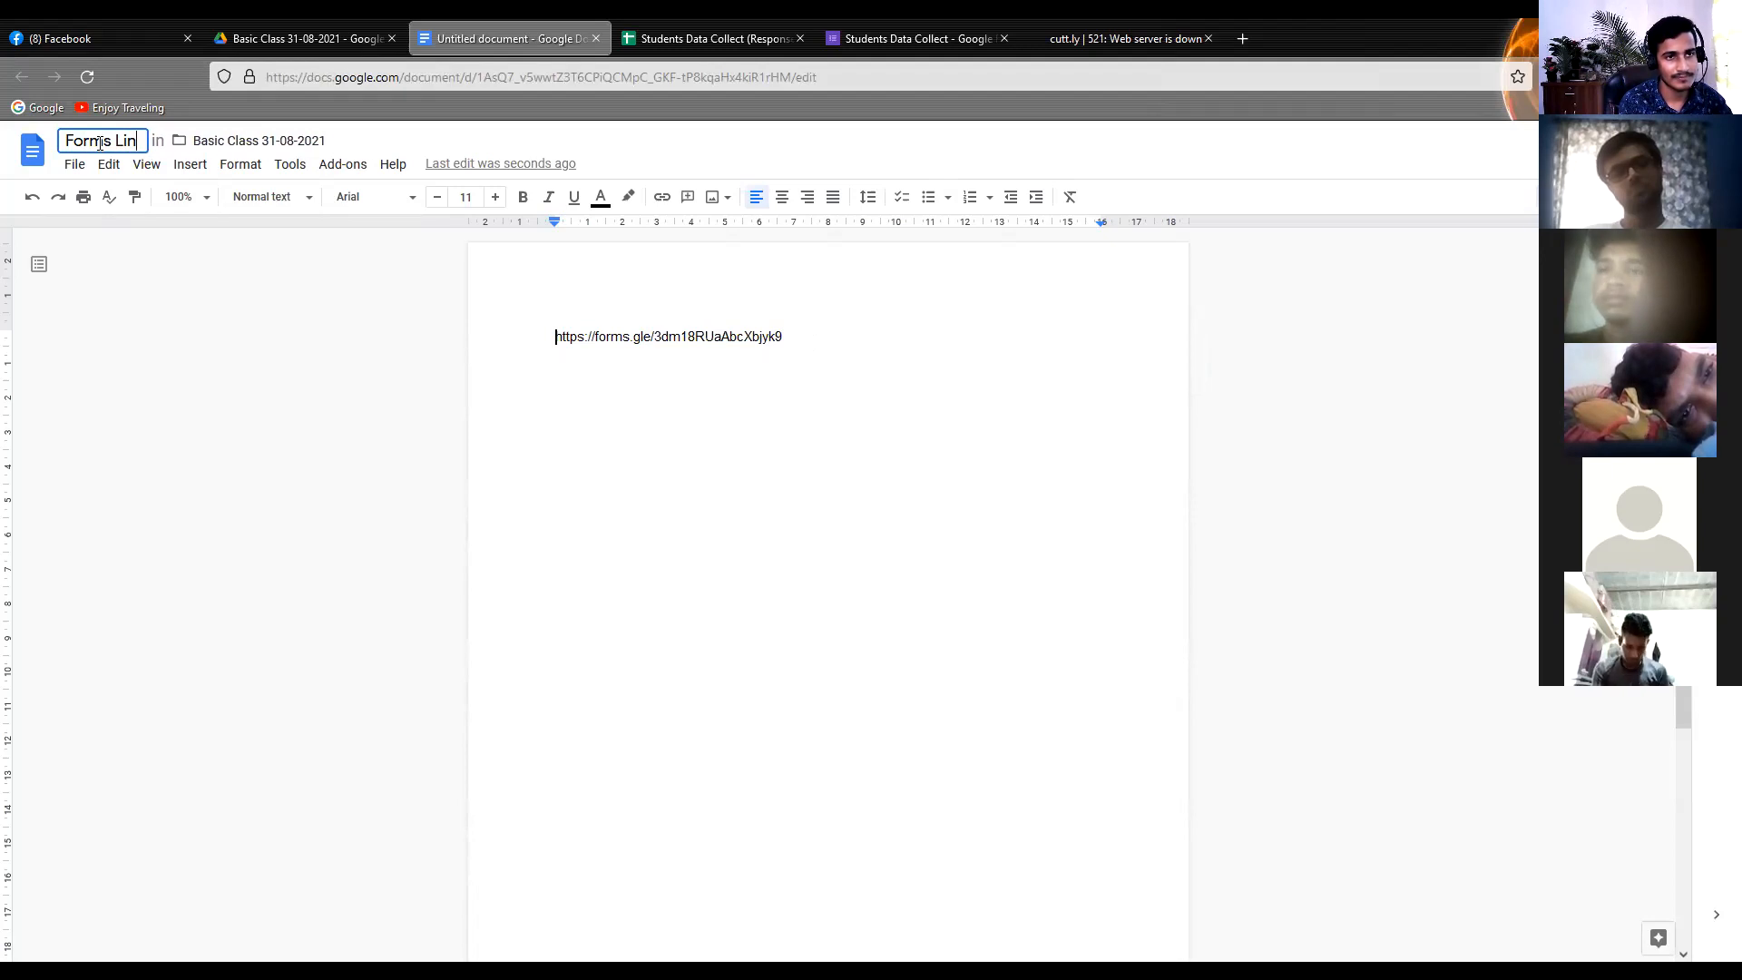
type("k")
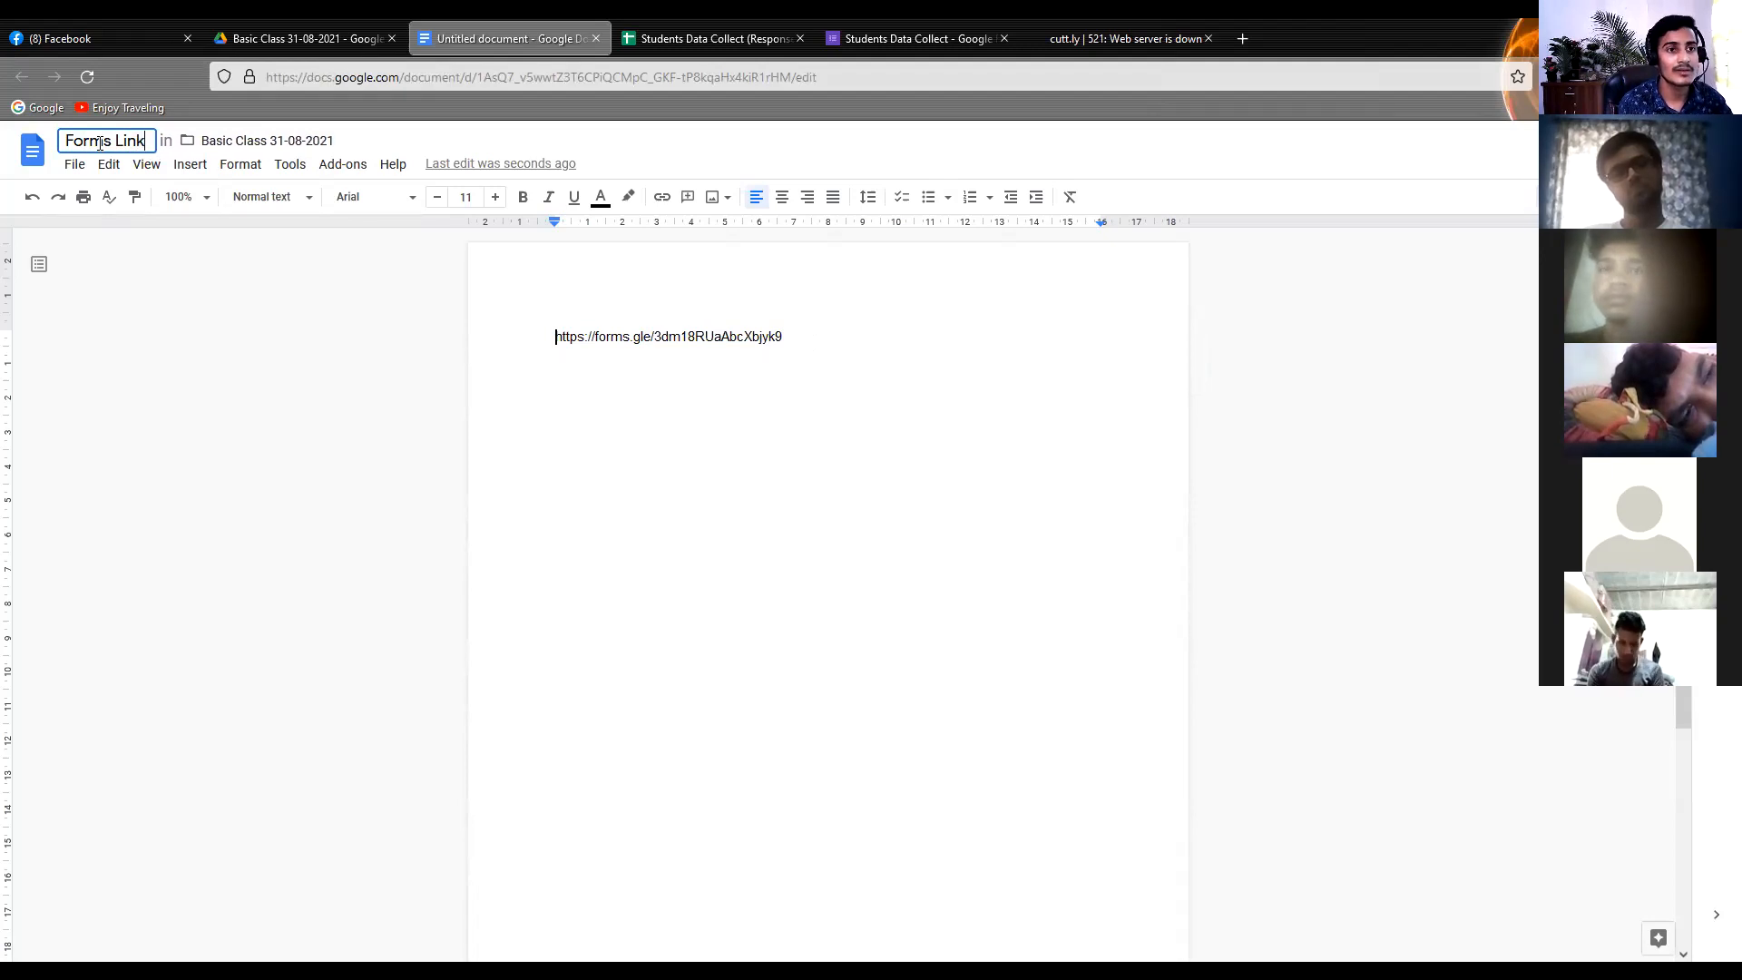
key("Return")
Review the files in the Basic Class 31-08-2021 folder and the Timestamp and Full Name columns of the response spreadsheet
left_click(299, 27)
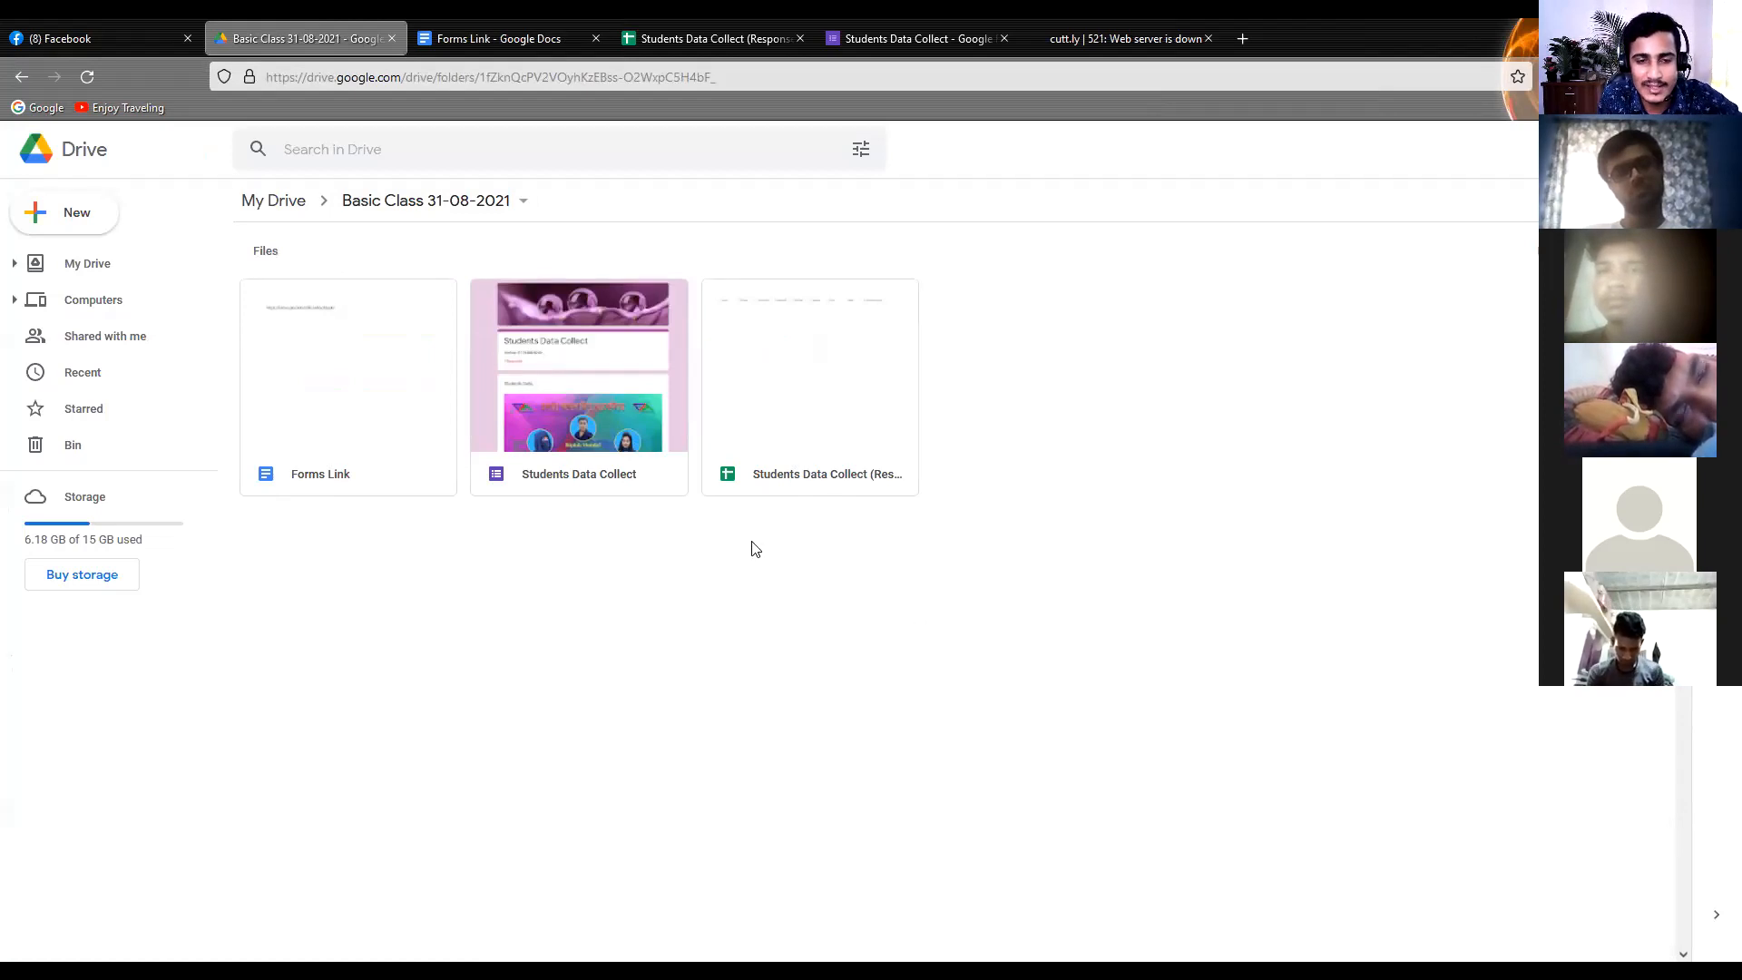
left_click(740, 42)
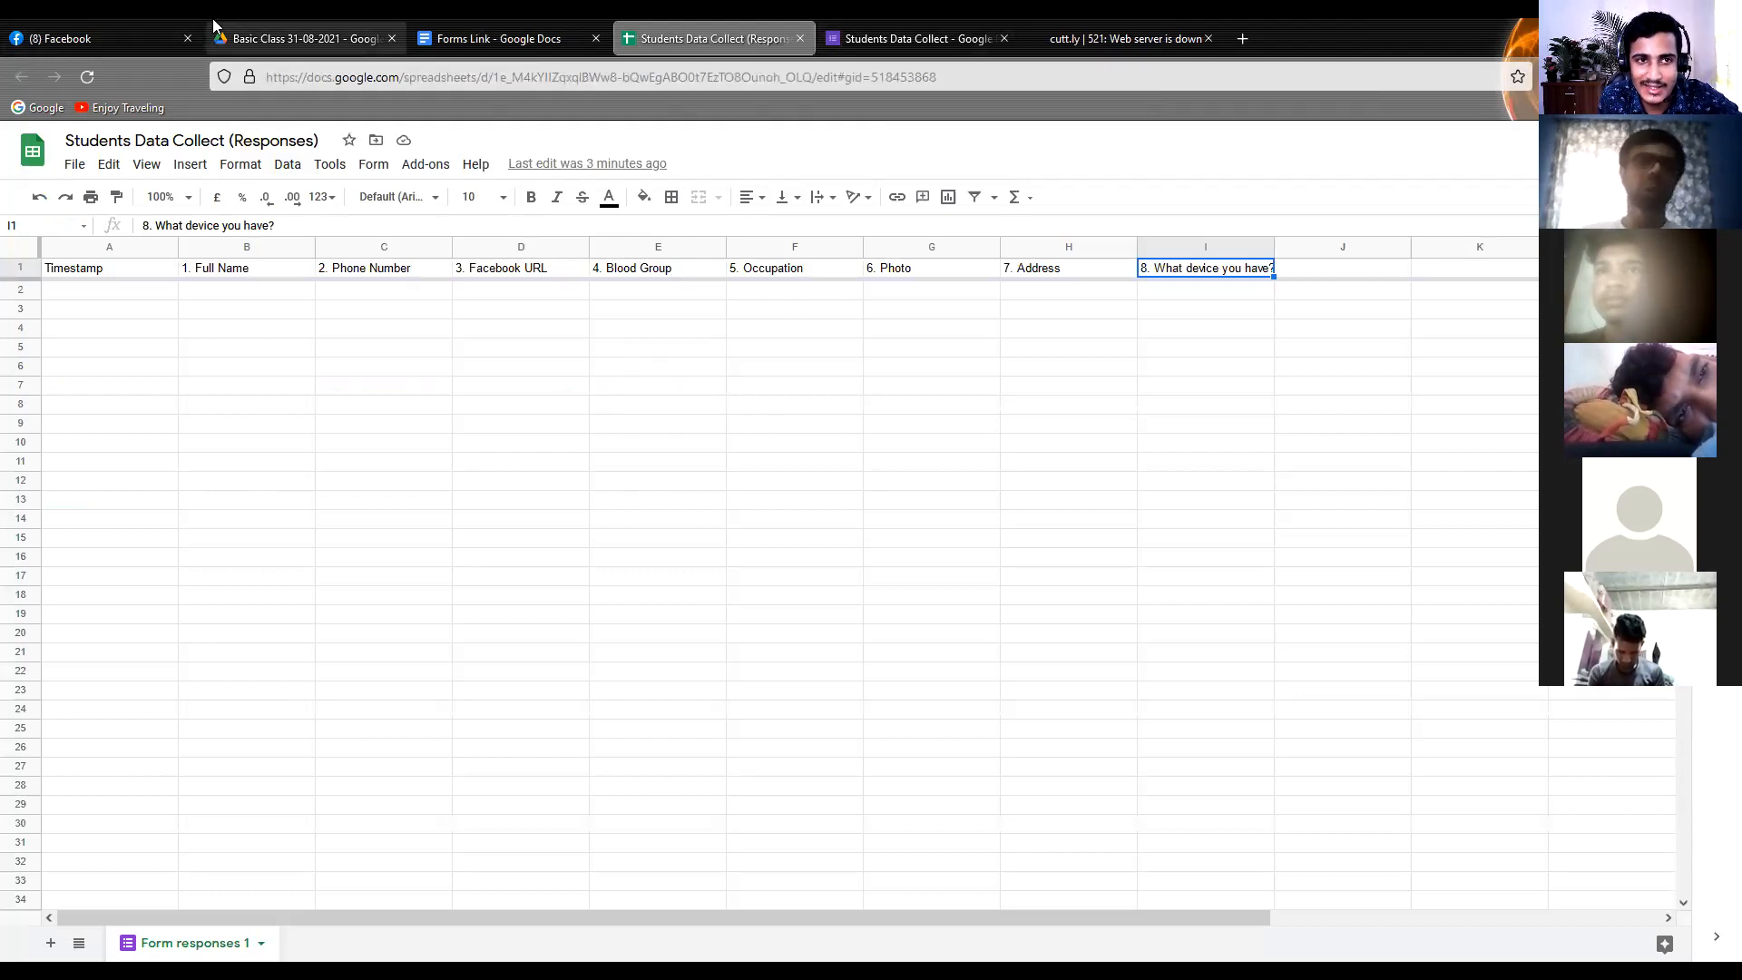
left_click(300, 25)
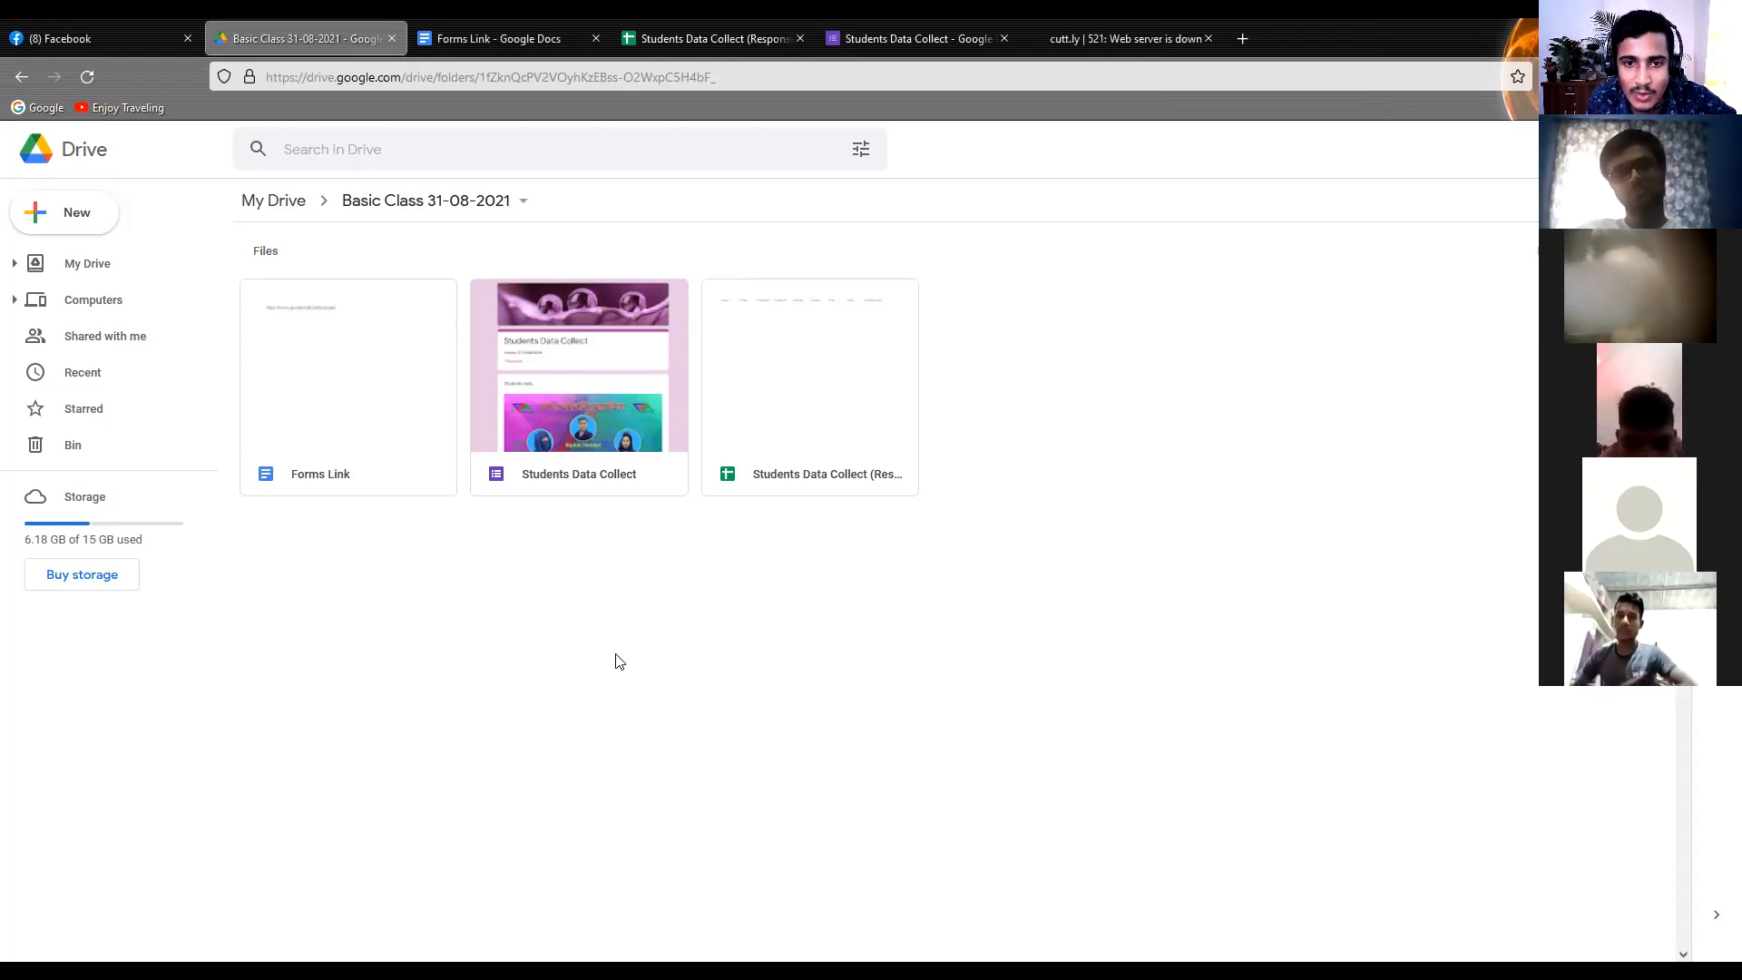
left_click(718, 20)
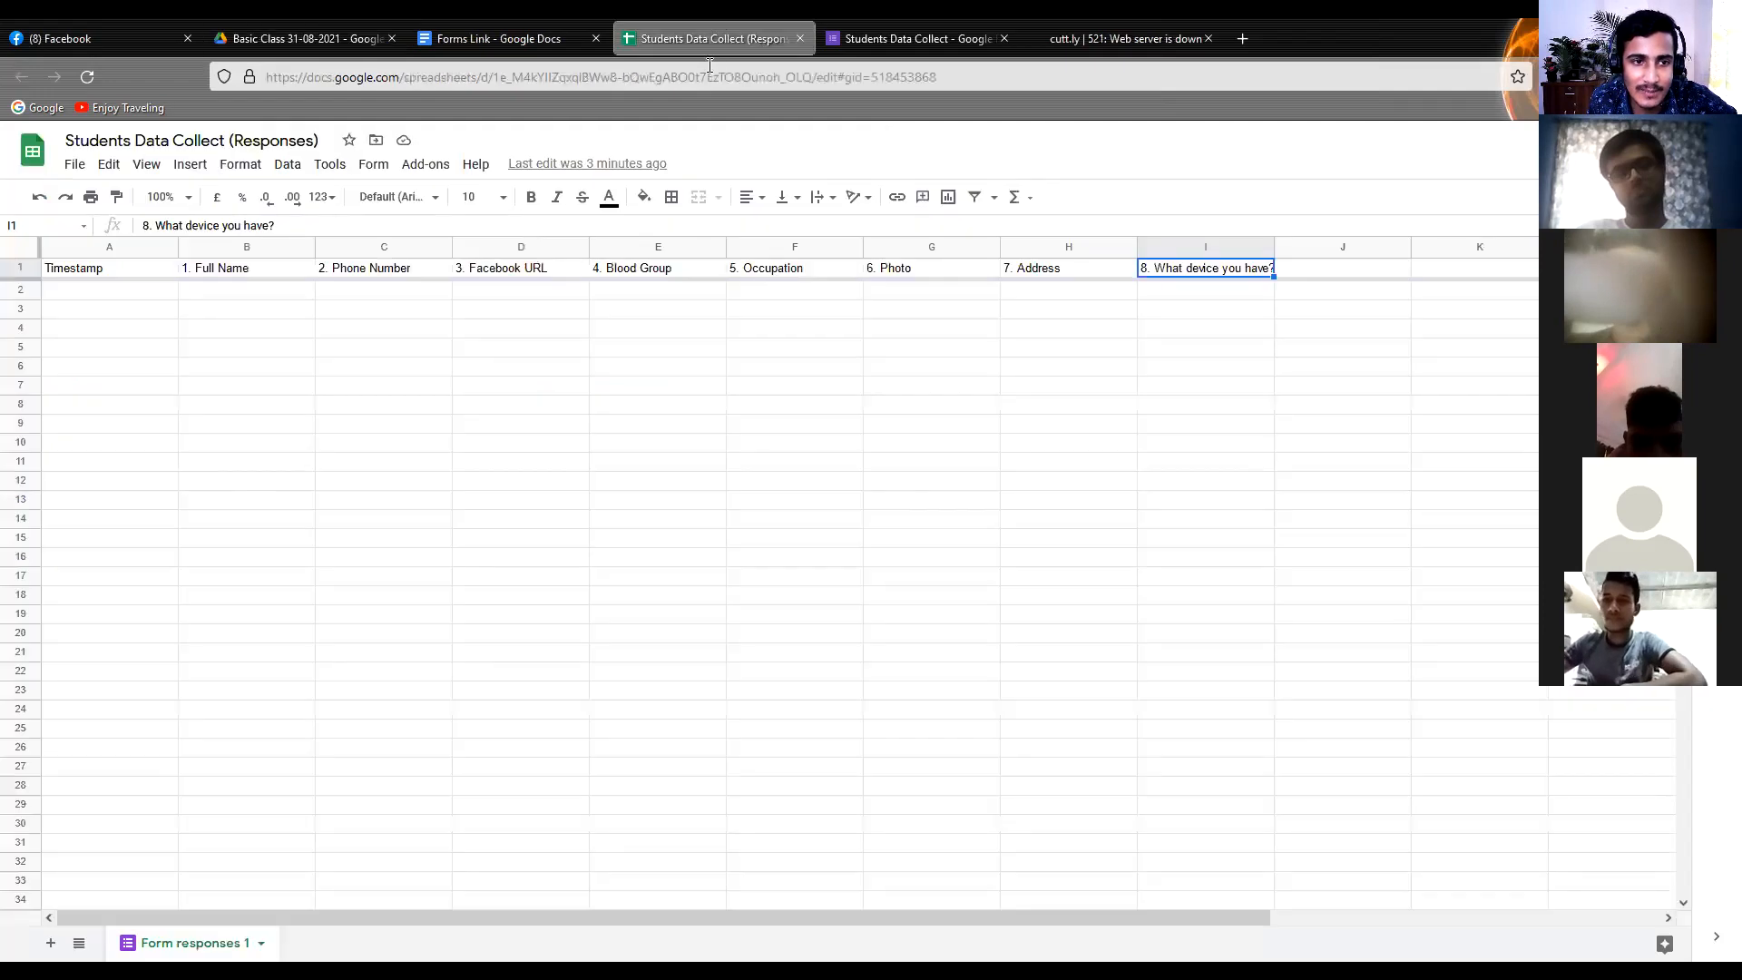
left_click(65, 297)
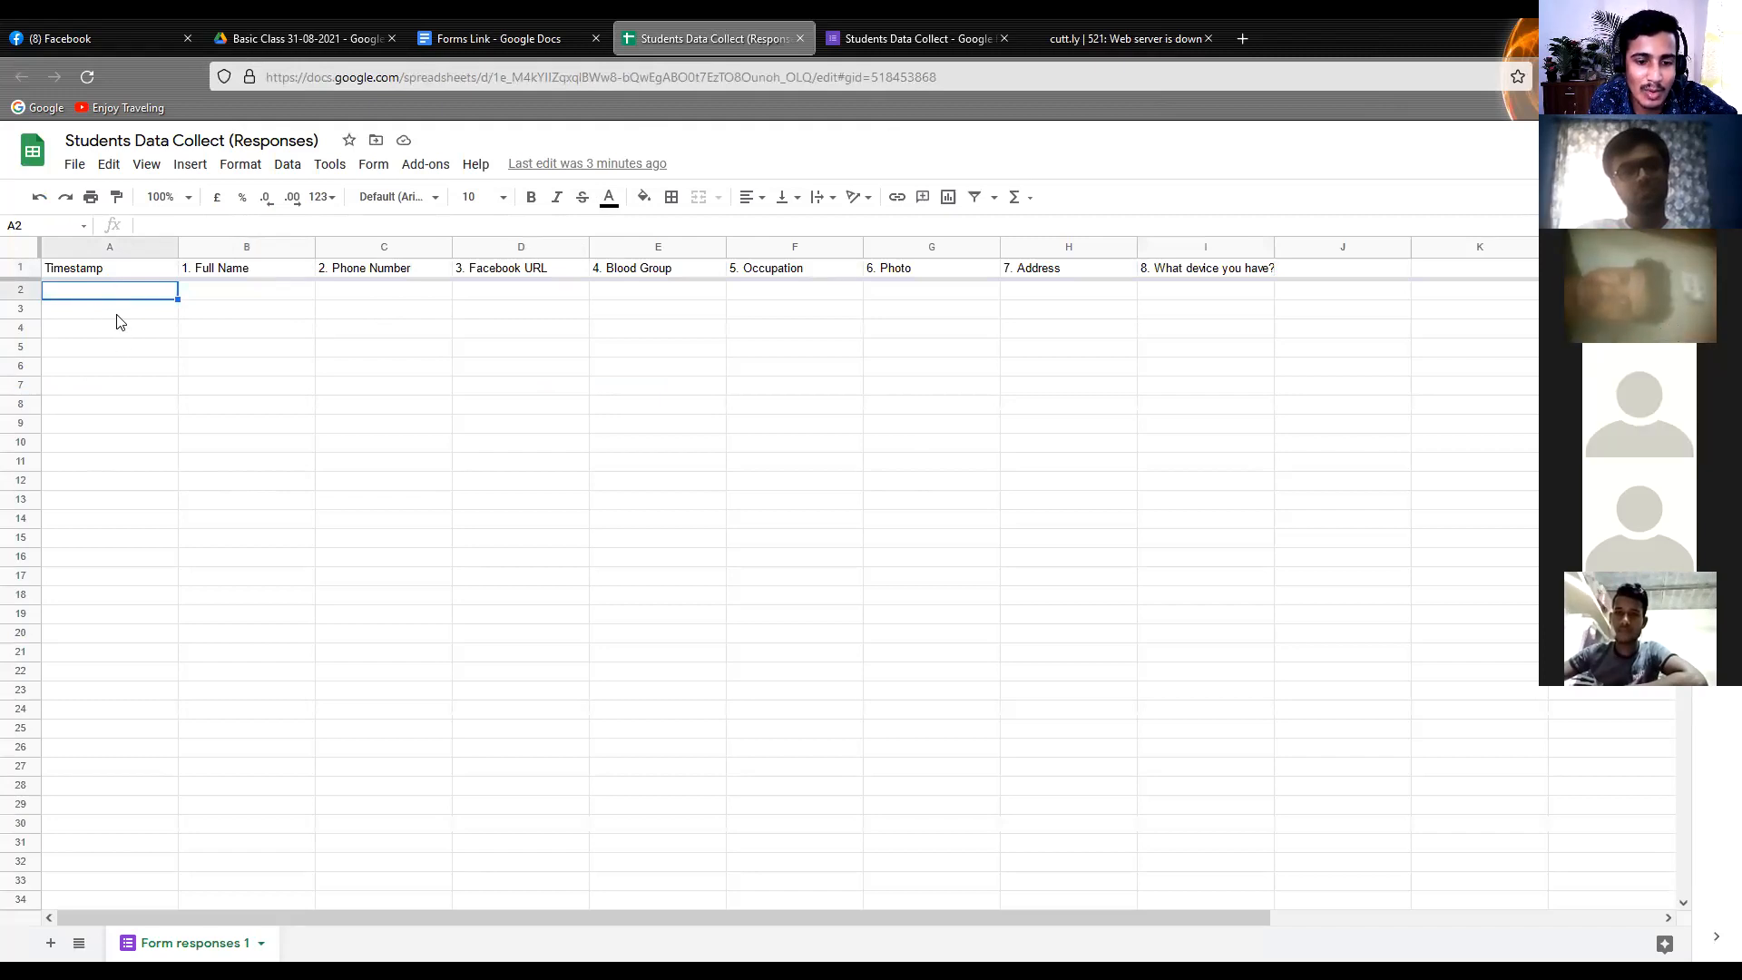
left_click_drag(116, 458, 74, 740)
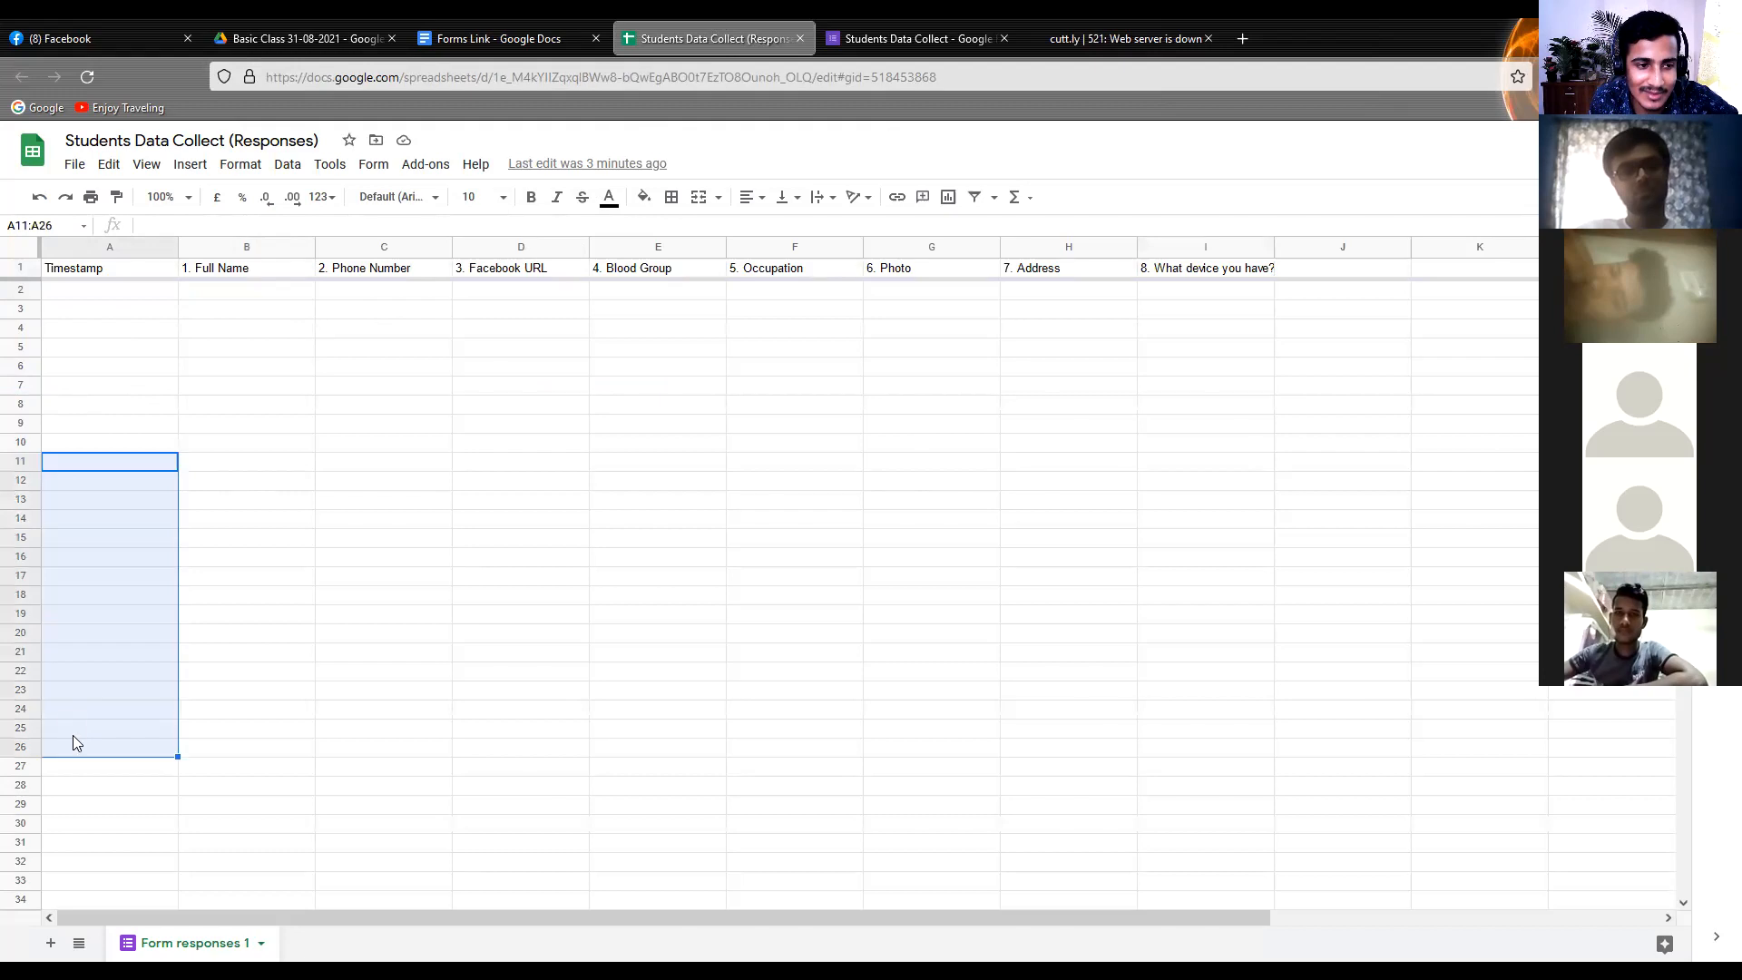
left_click(132, 312)
left_click(277, 321)
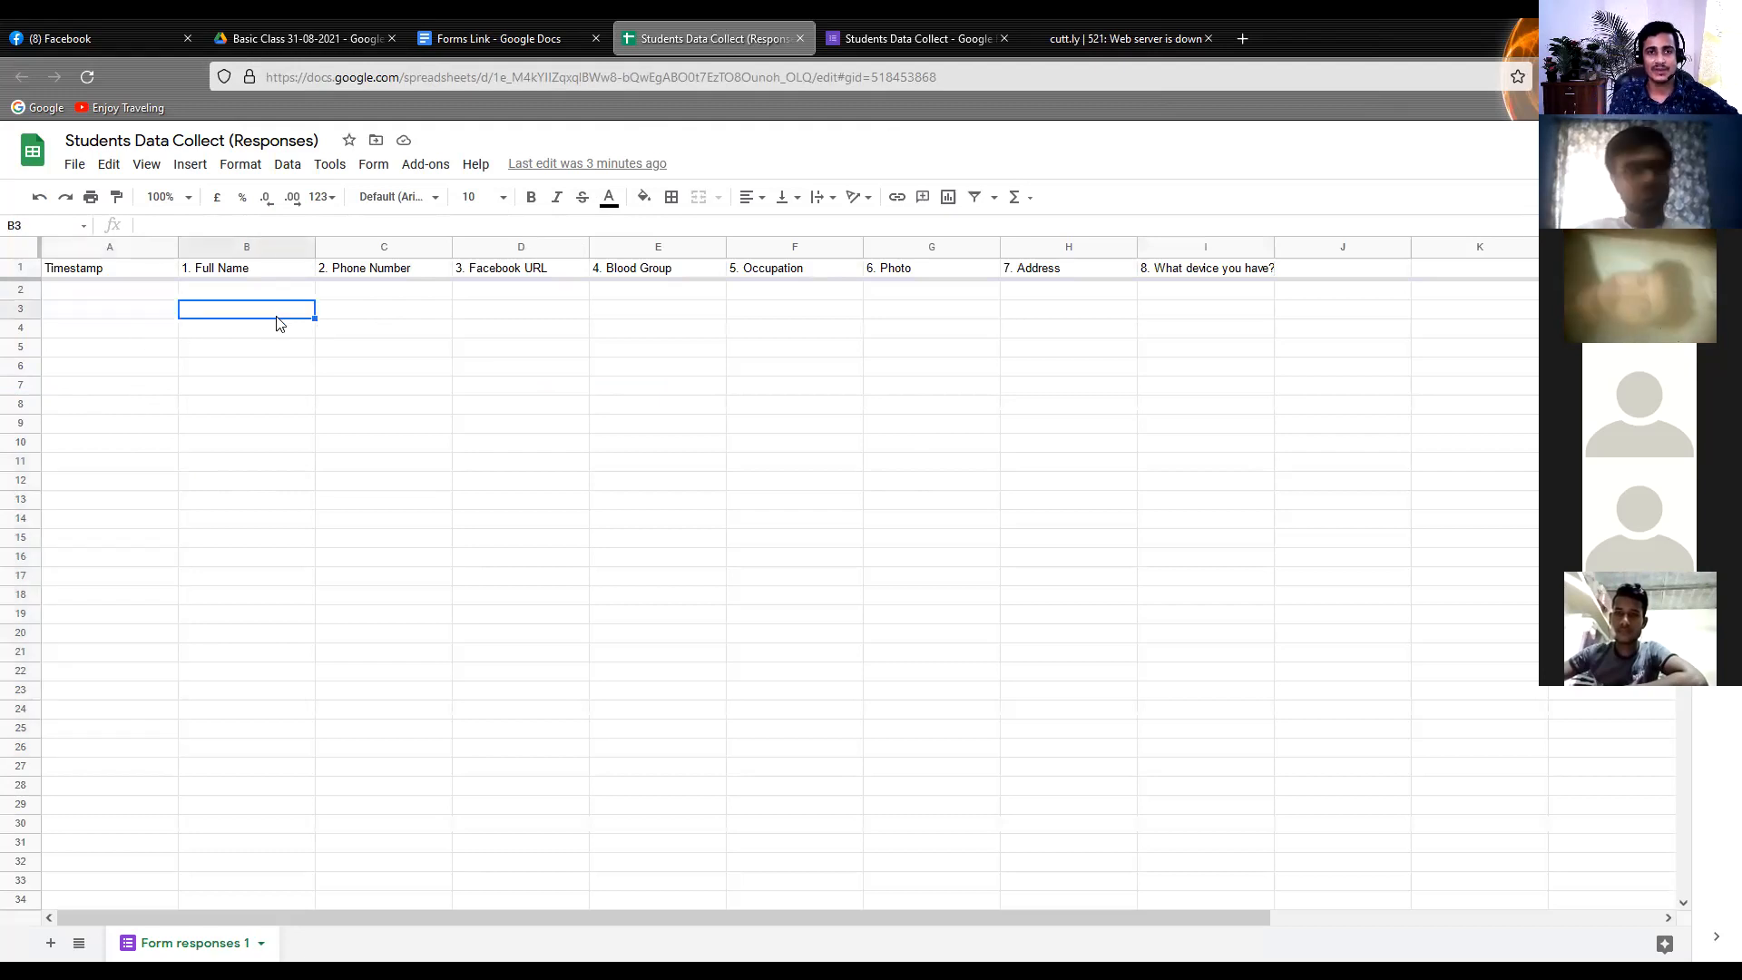
Hide the "2. Phone Number" column in the response spreadsheet
left_click(346, 257)
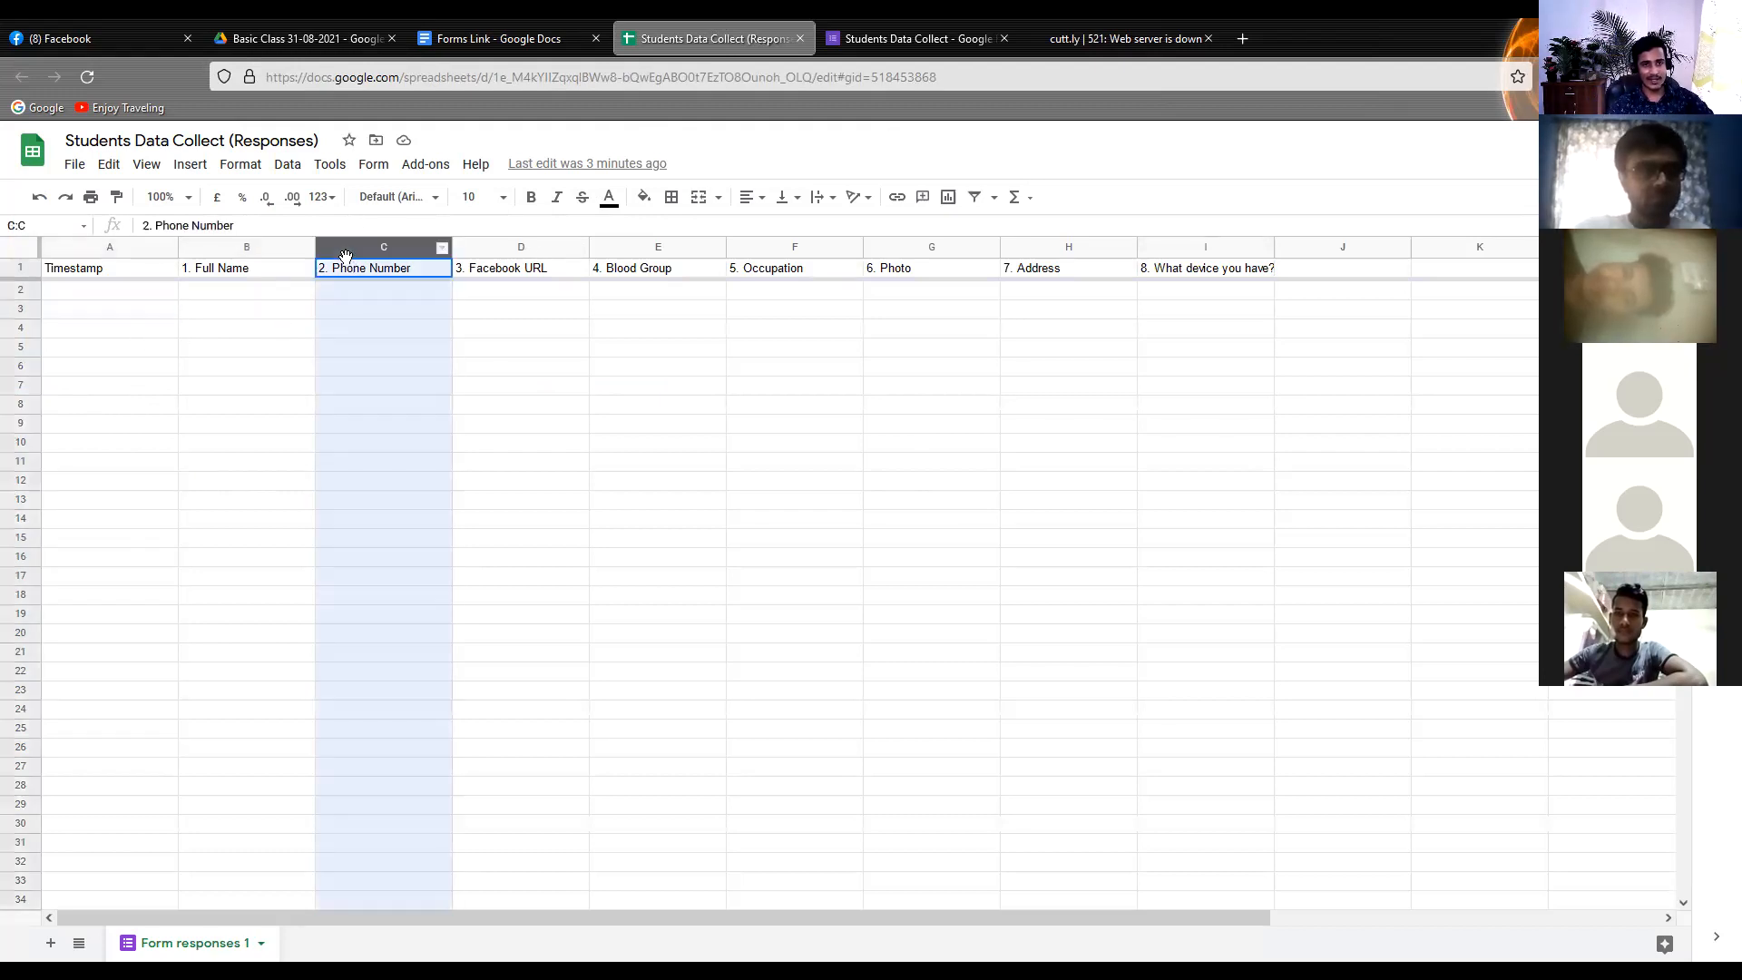
right_click(346, 256)
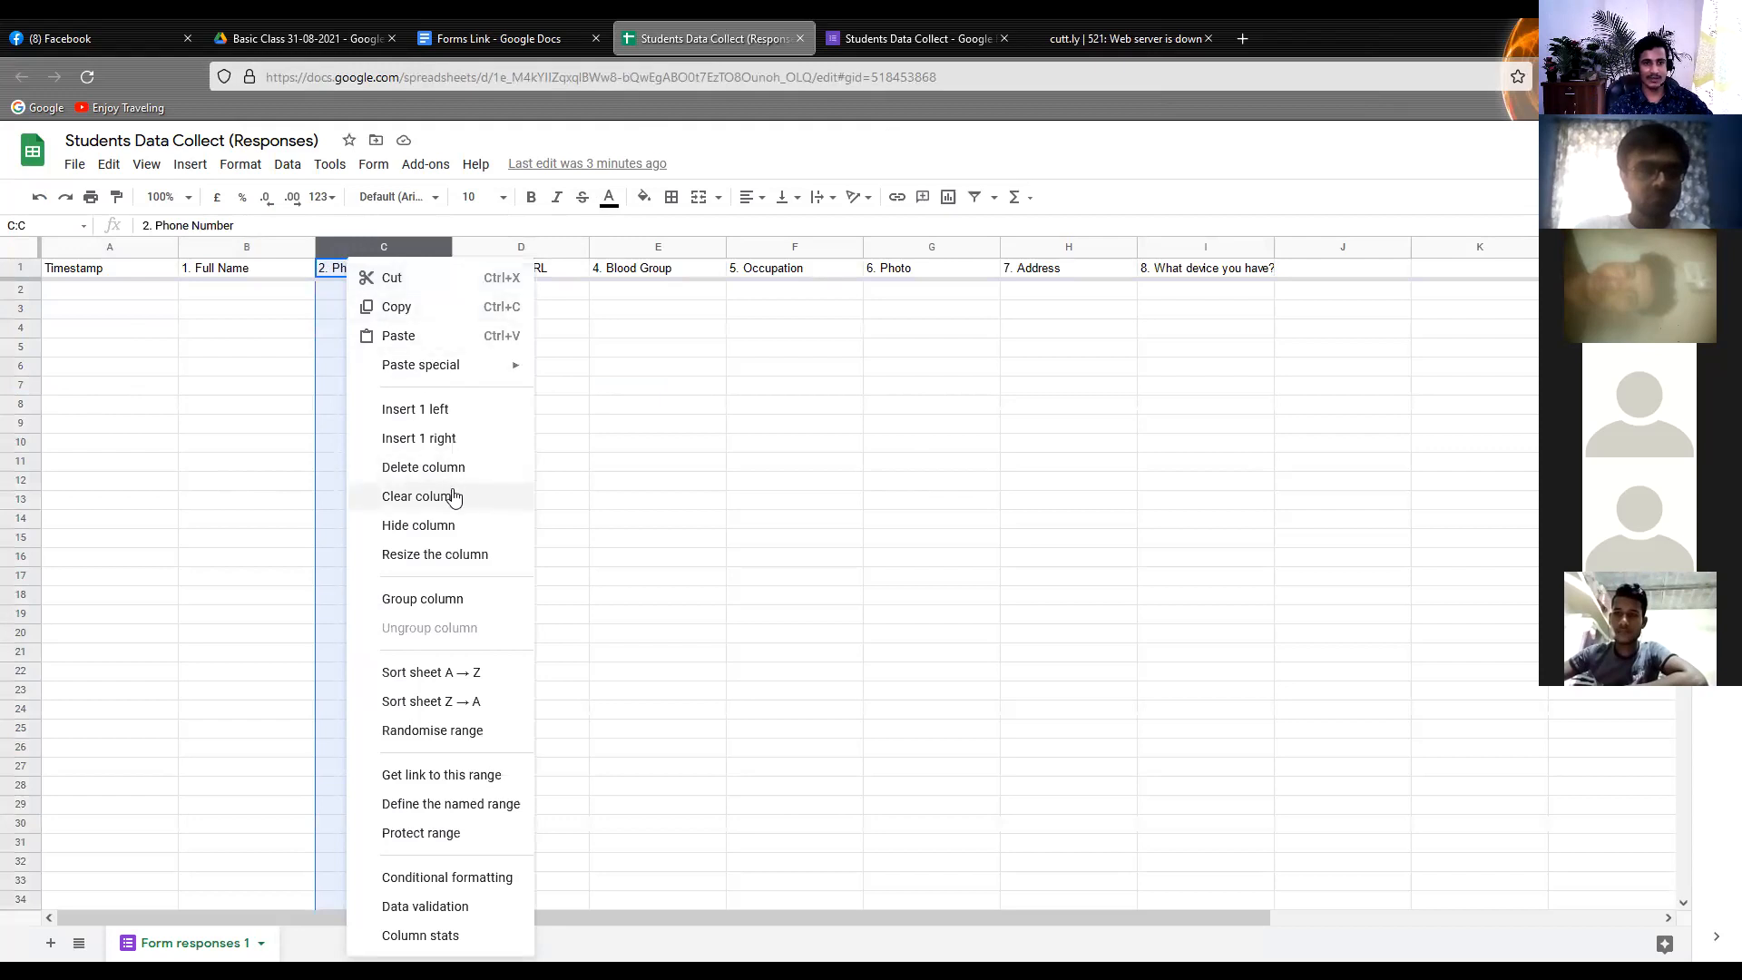
left_click(435, 526)
left_click(460, 513)
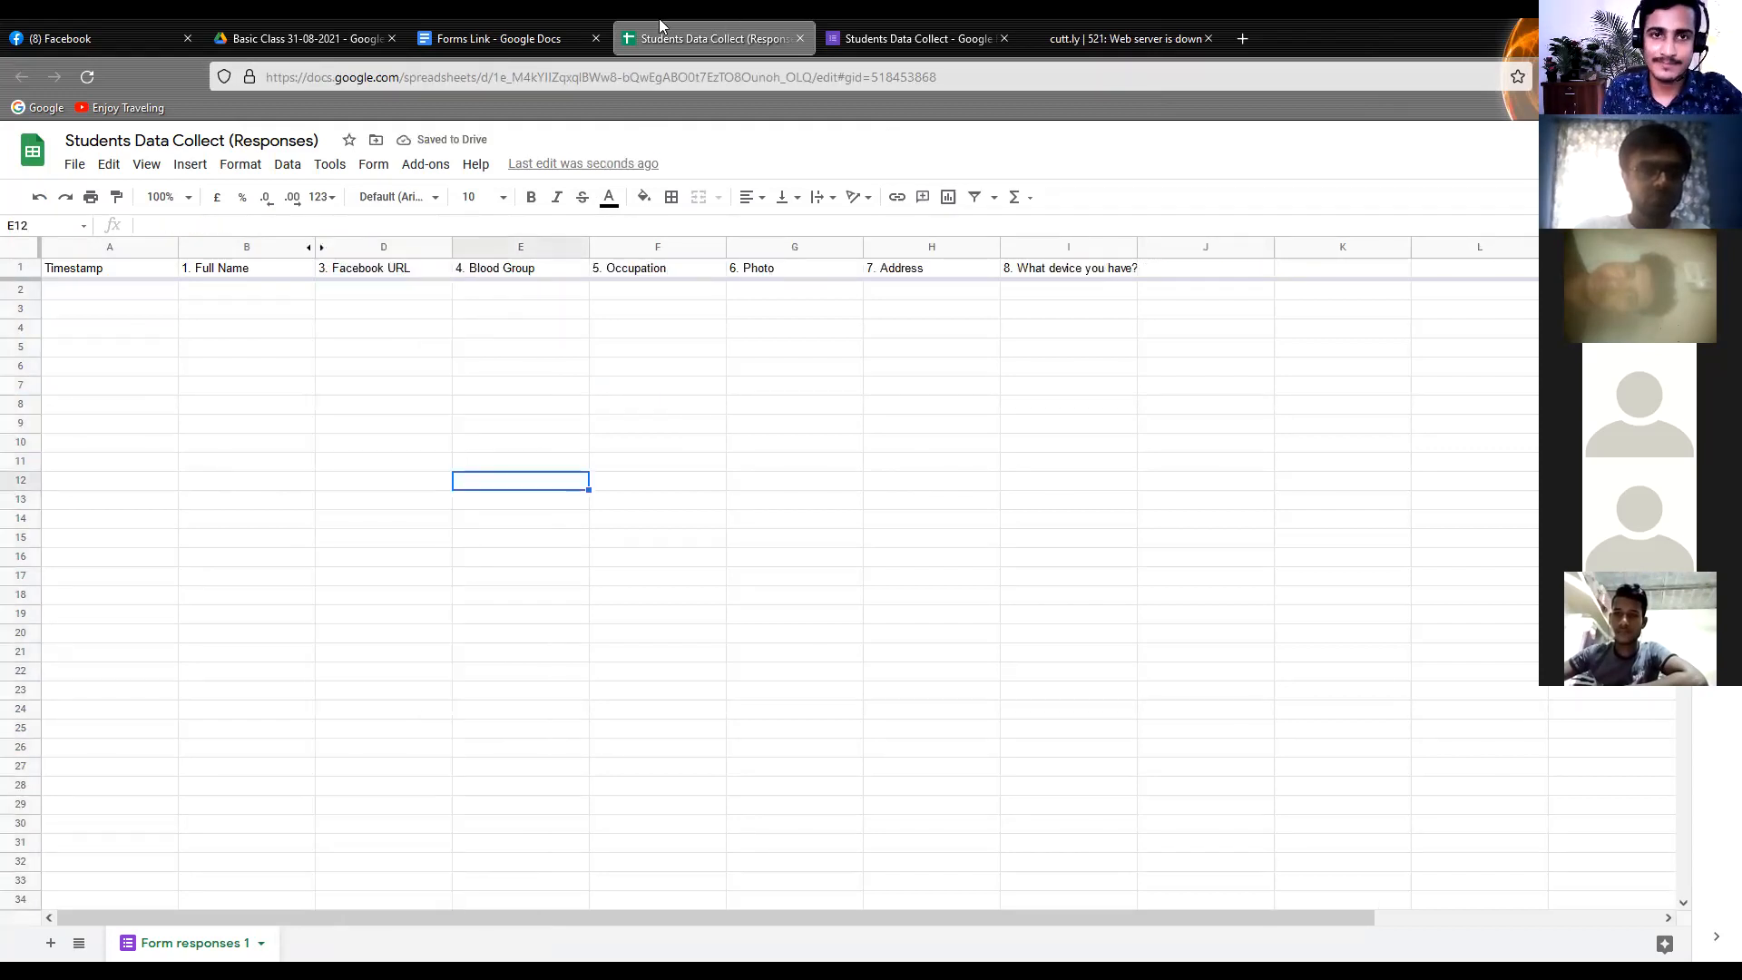
Look through the Forms Link document and return to the response spreadsheet
left_click(465, 29)
left_click(347, 29)
left_click(432, 20)
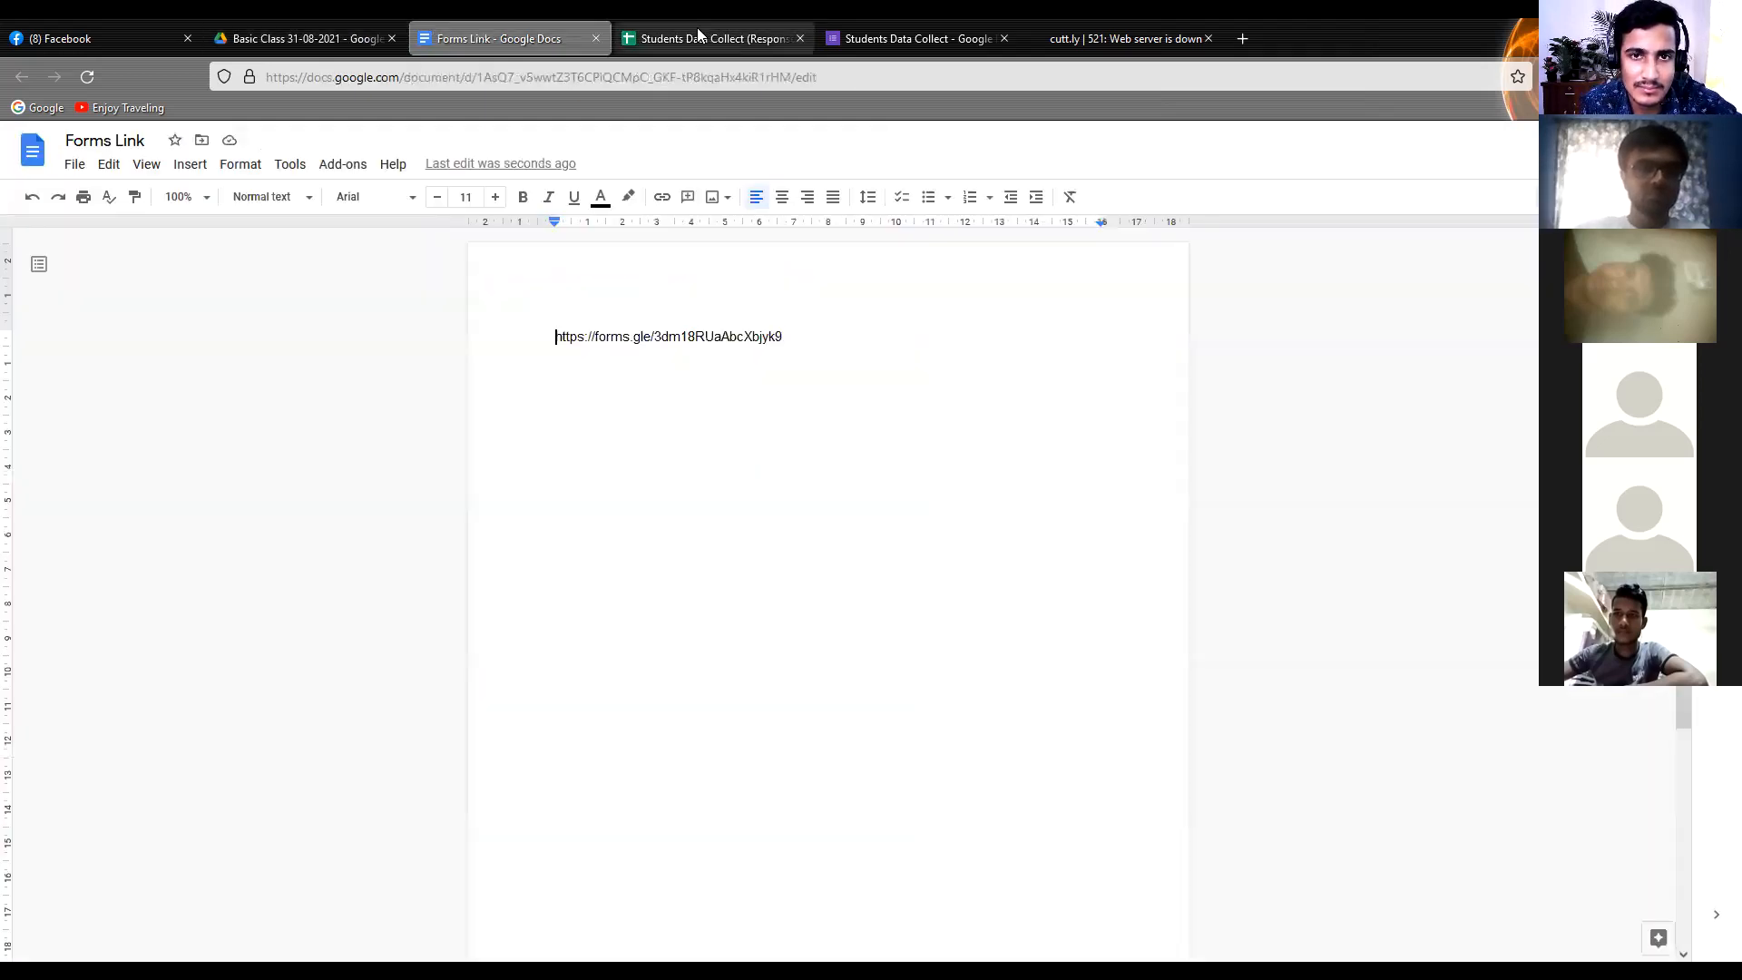
left_click(698, 27)
left_click(843, 19)
left_click(726, 31)
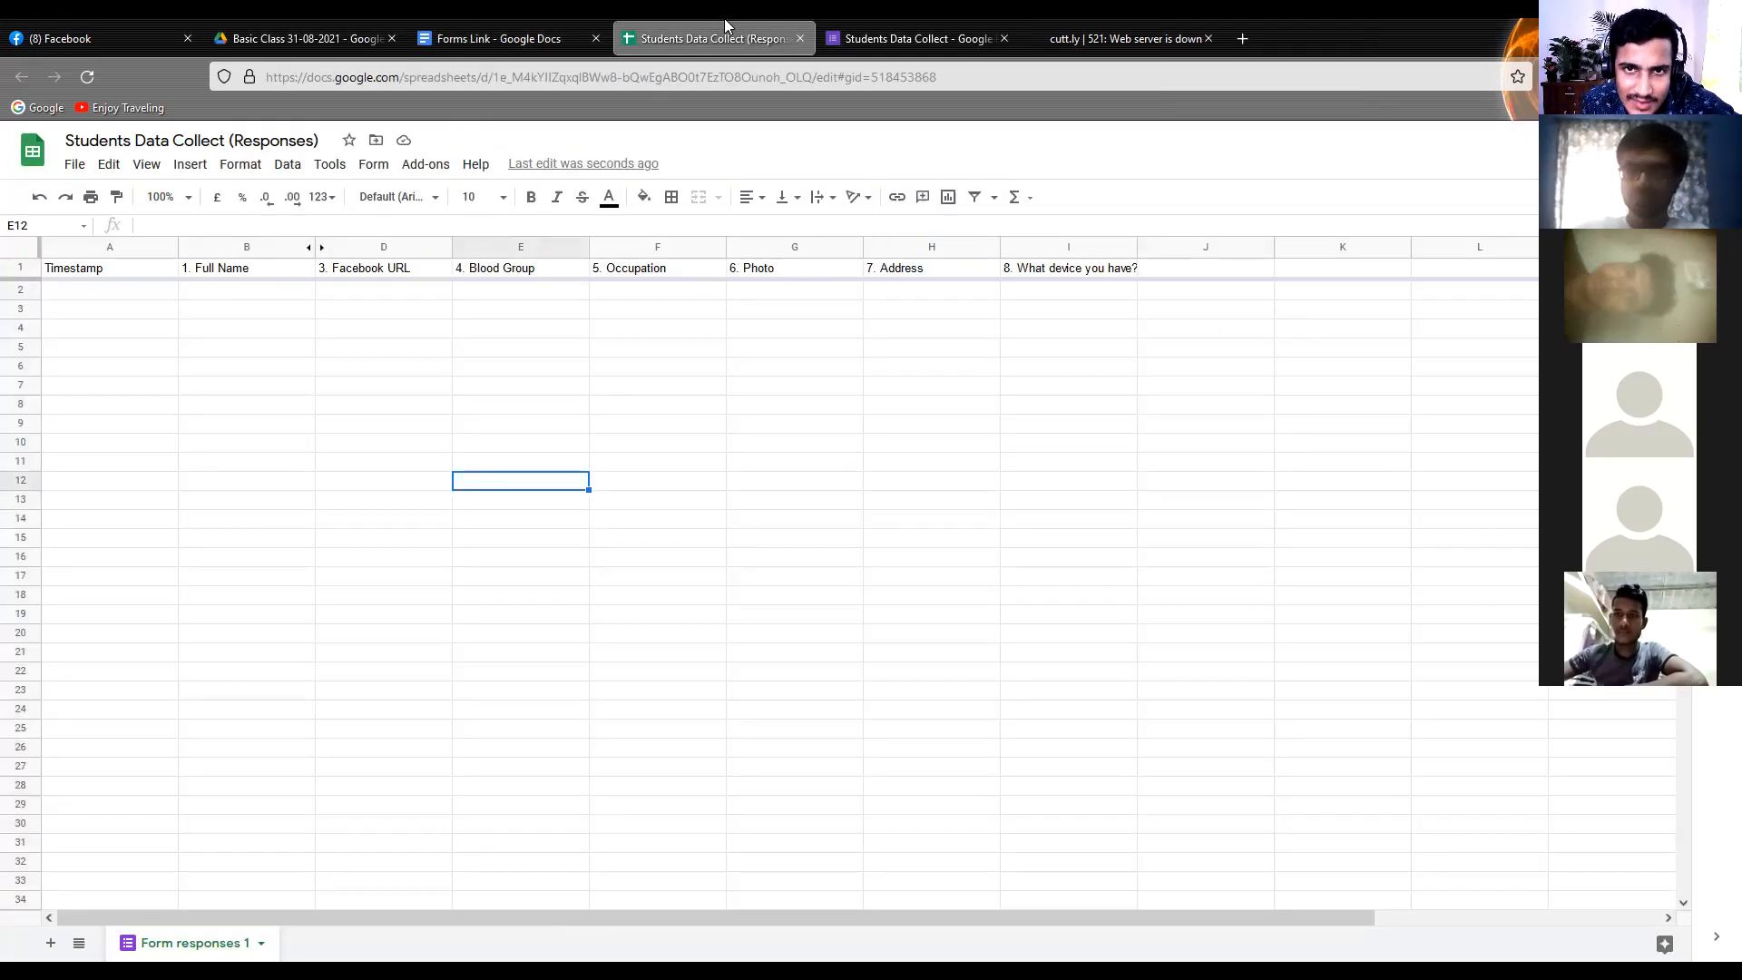
Show the Students Data Collect form's questions, and replace the cutt.ly page with a new browser tab
left_click(944, 37)
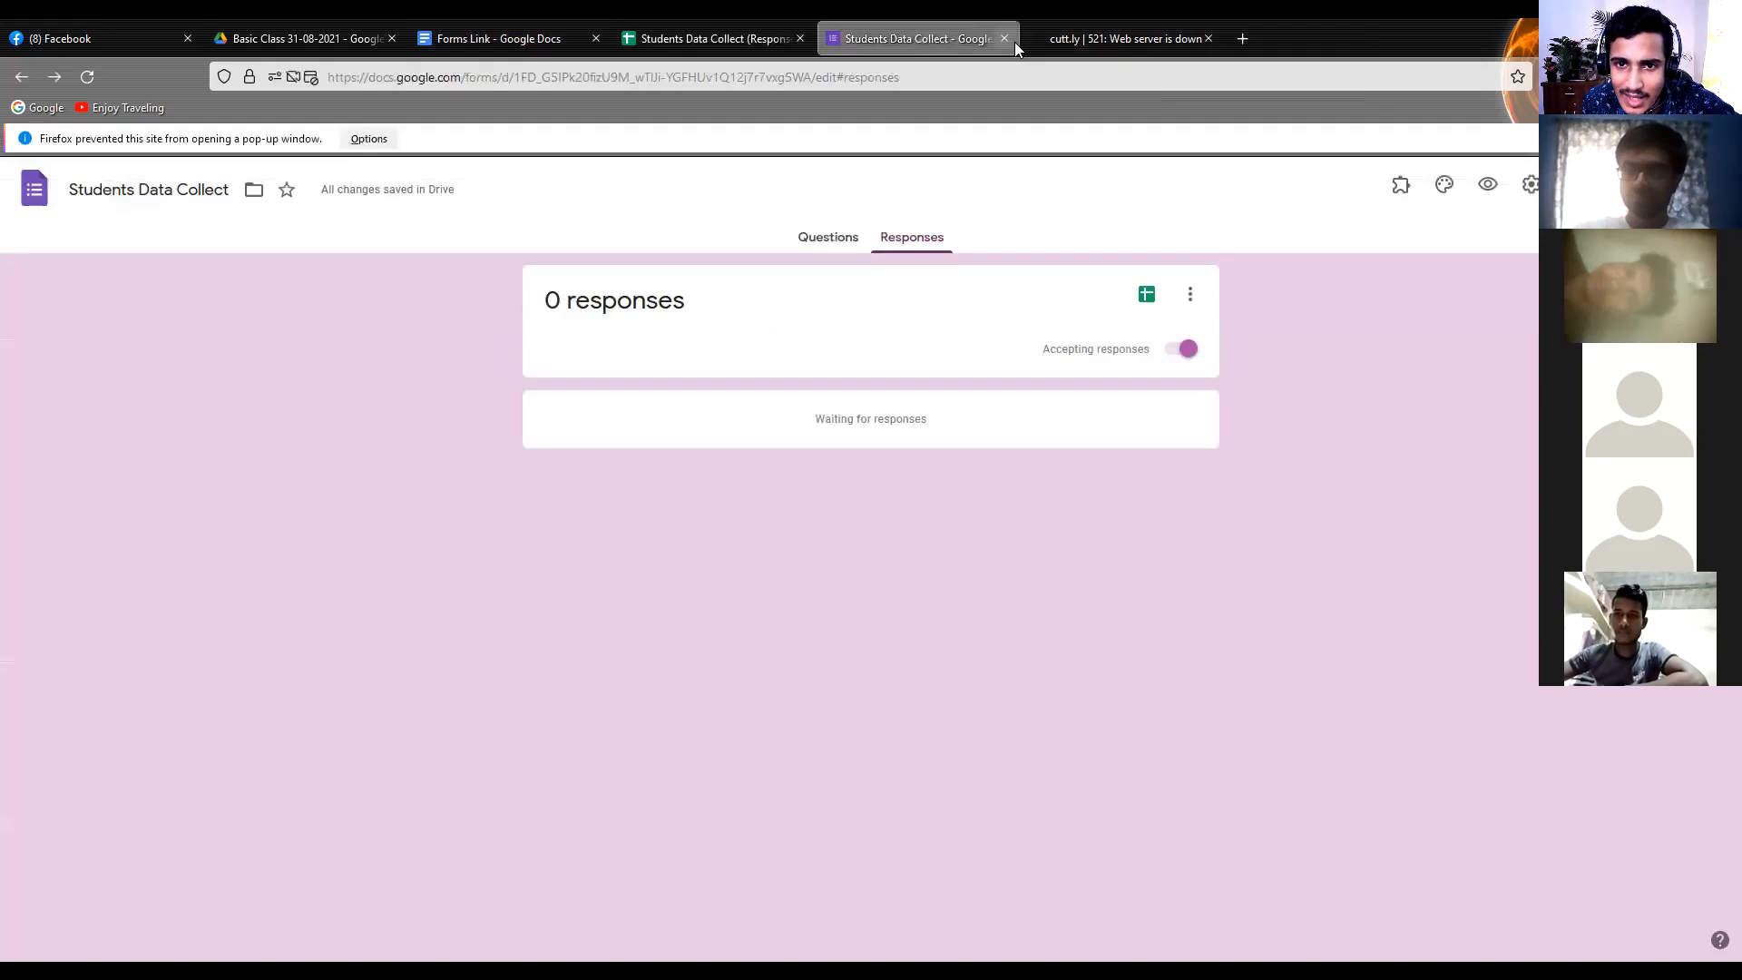
left_click(840, 238)
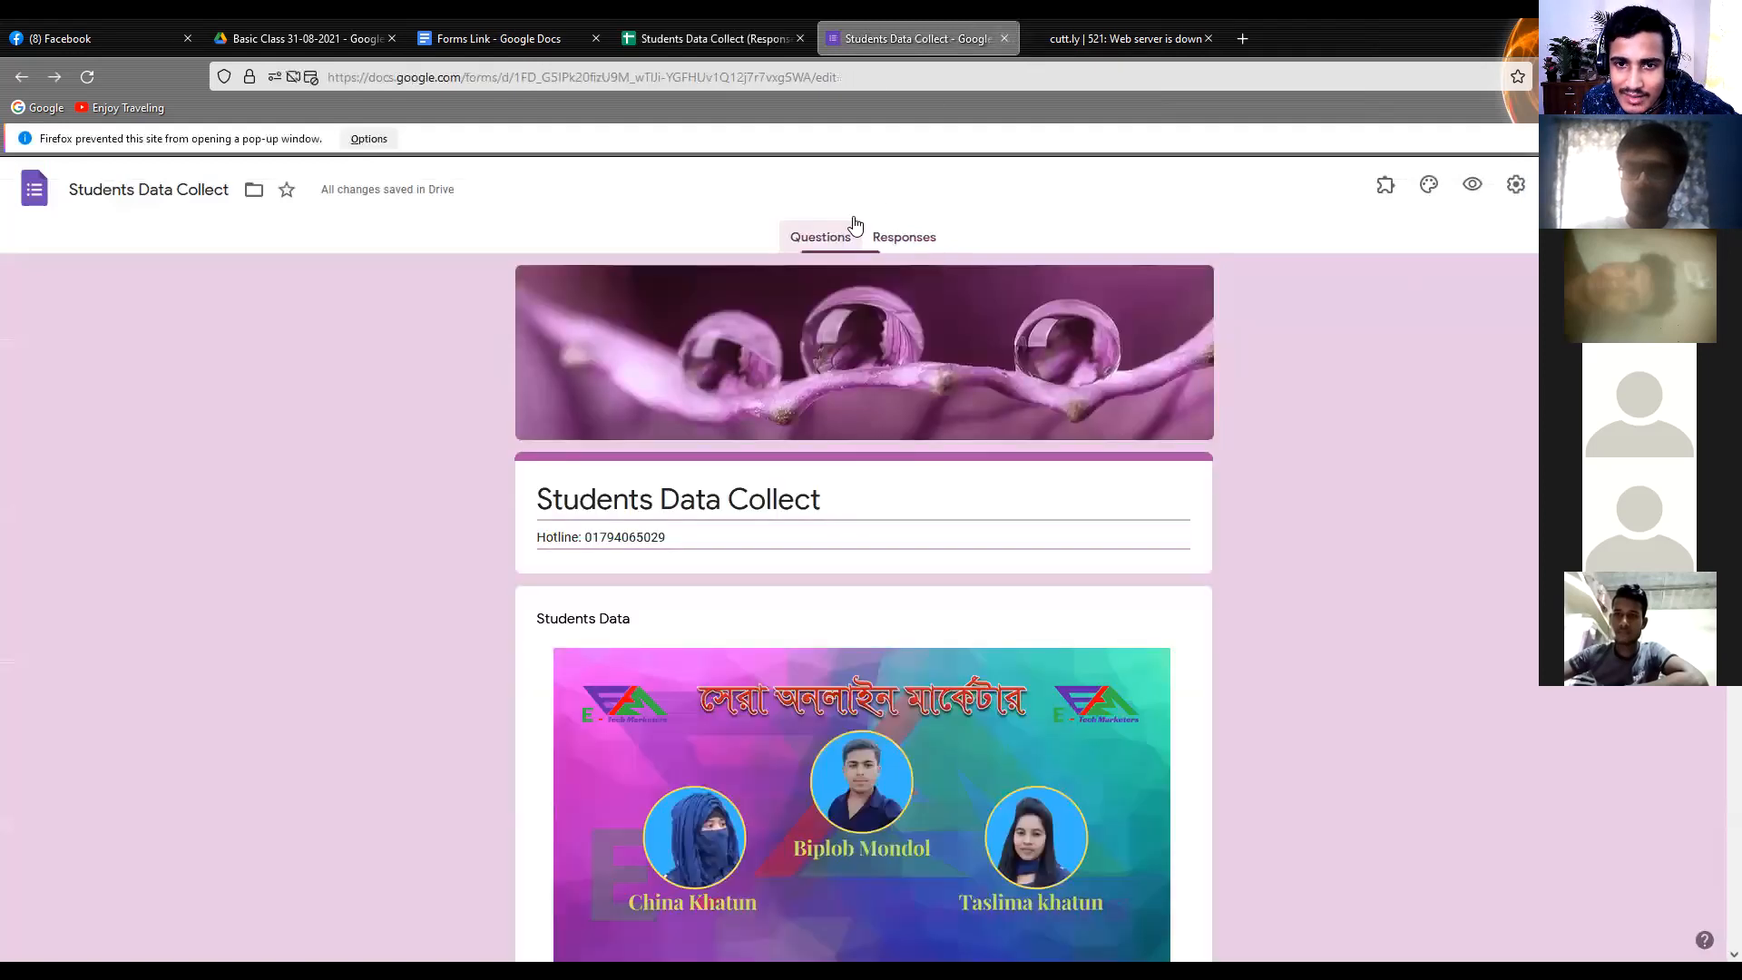
left_click(1208, 39)
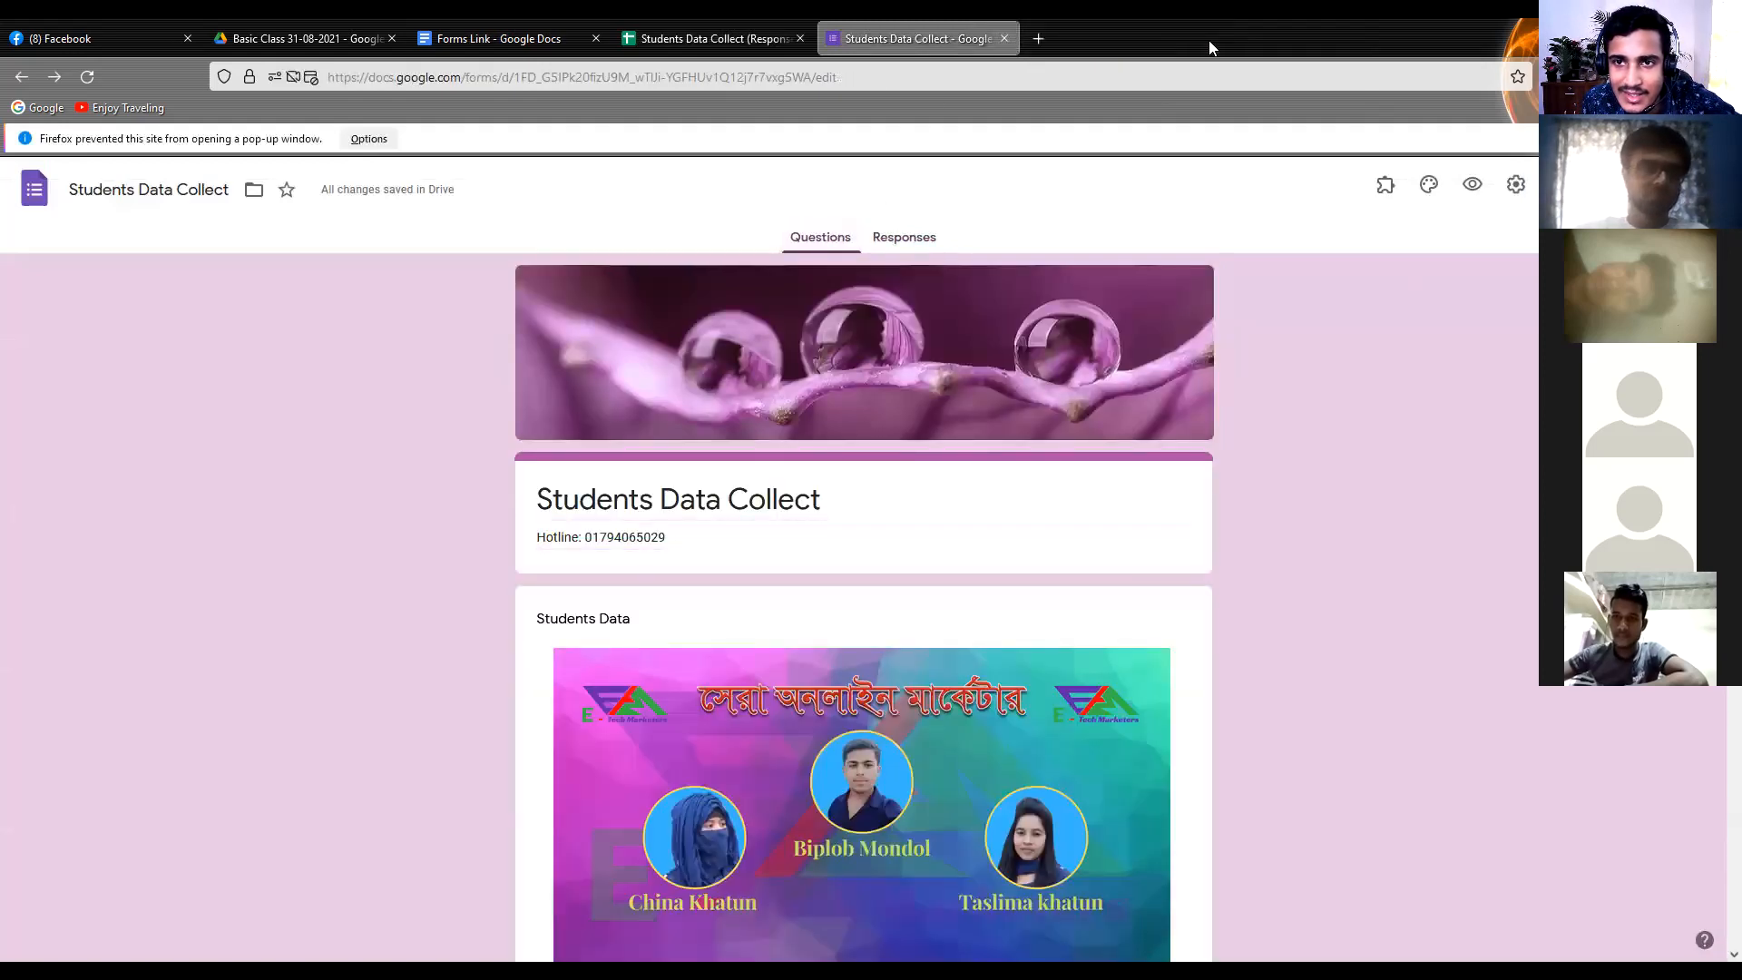
left_click(1040, 39)
Review the link in the Forms Link document and the class folder, and check the response spreadsheet for submissions
left_click(481, 38)
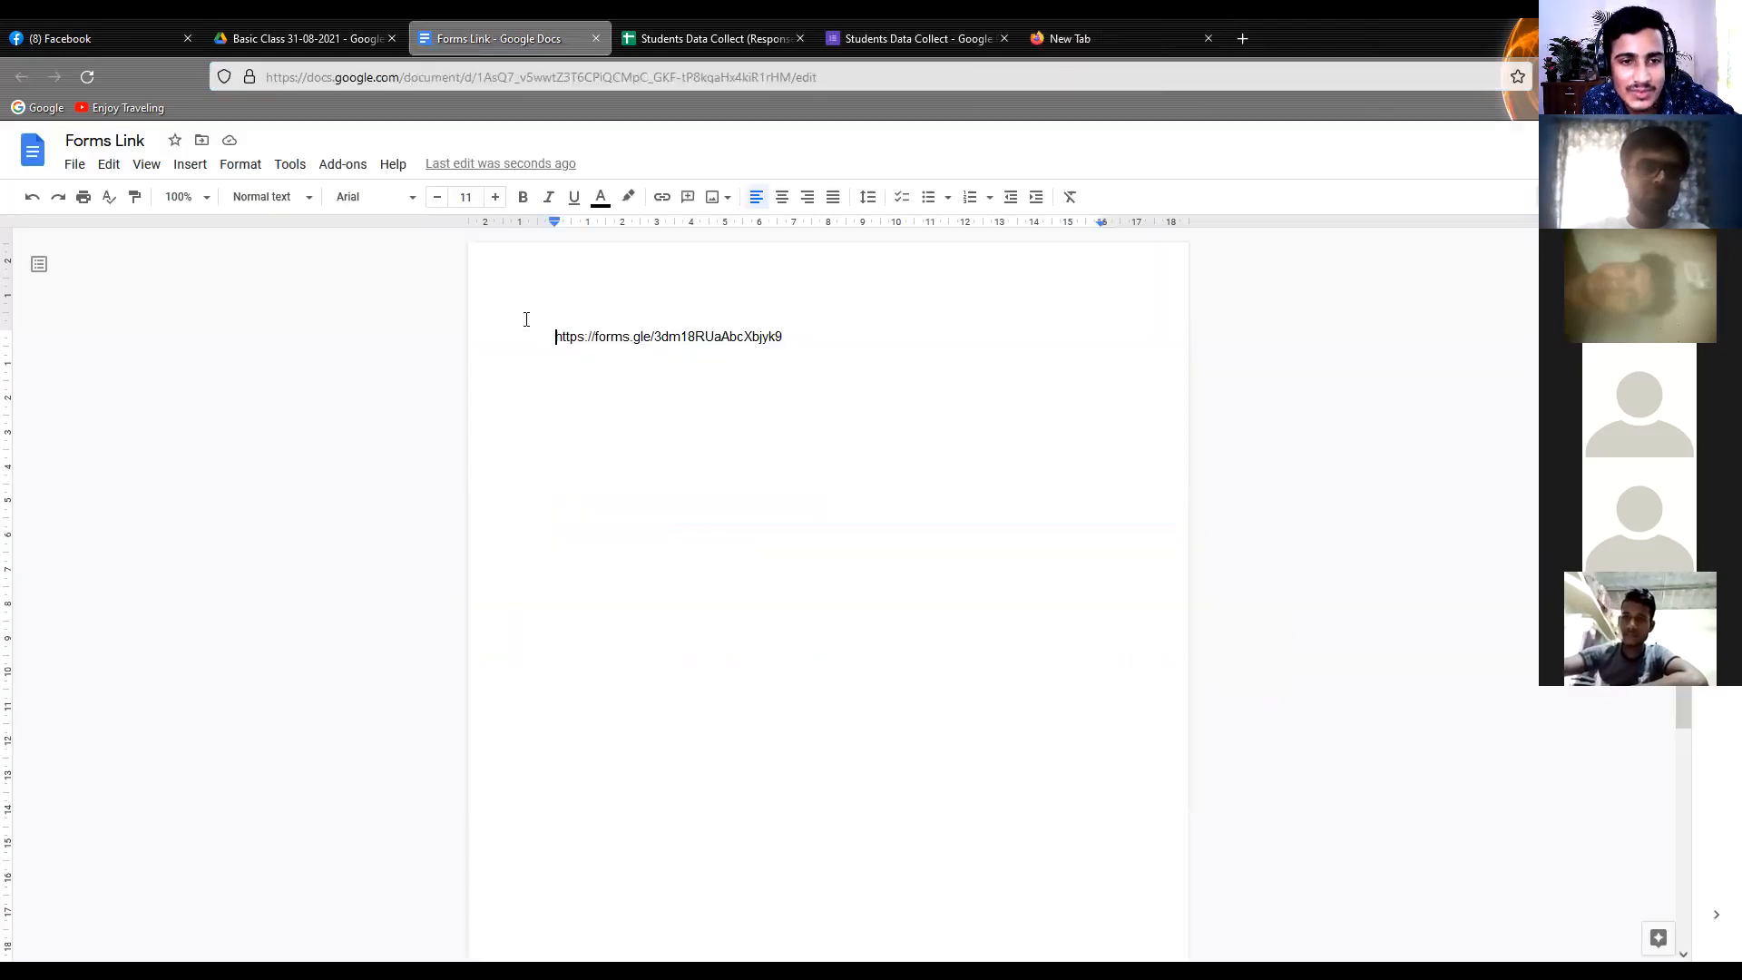
left_click_drag(817, 354, 415, 361)
left_click(336, 36)
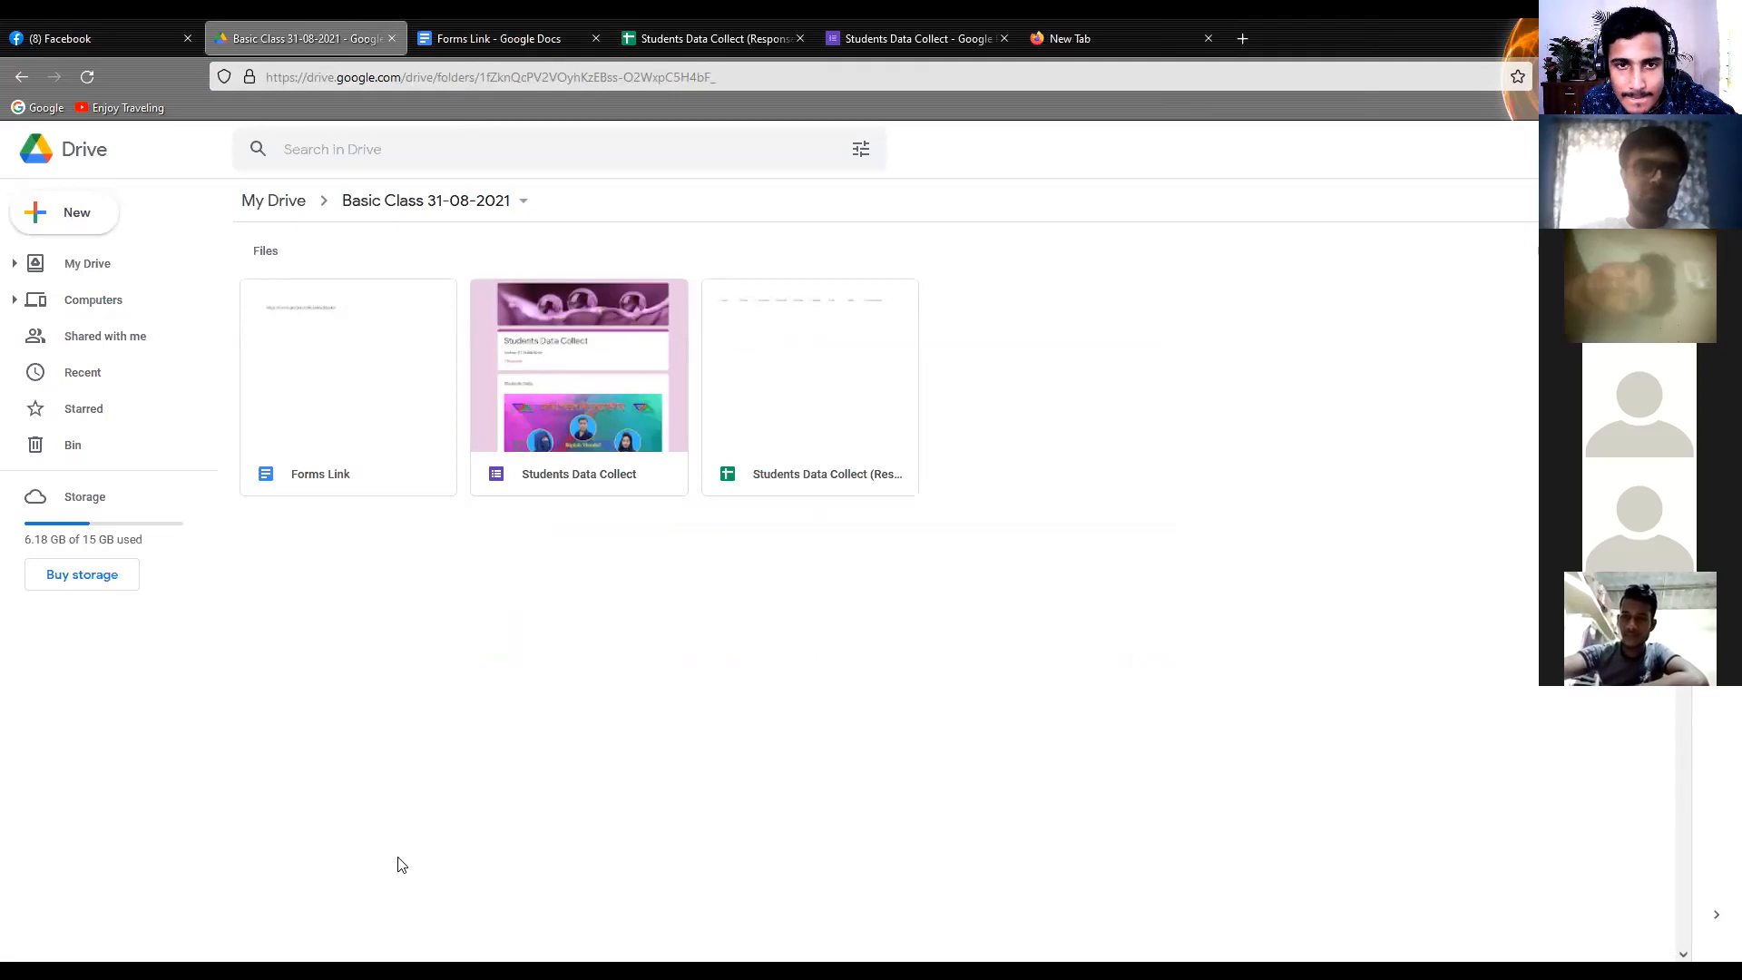
left_click(732, 38)
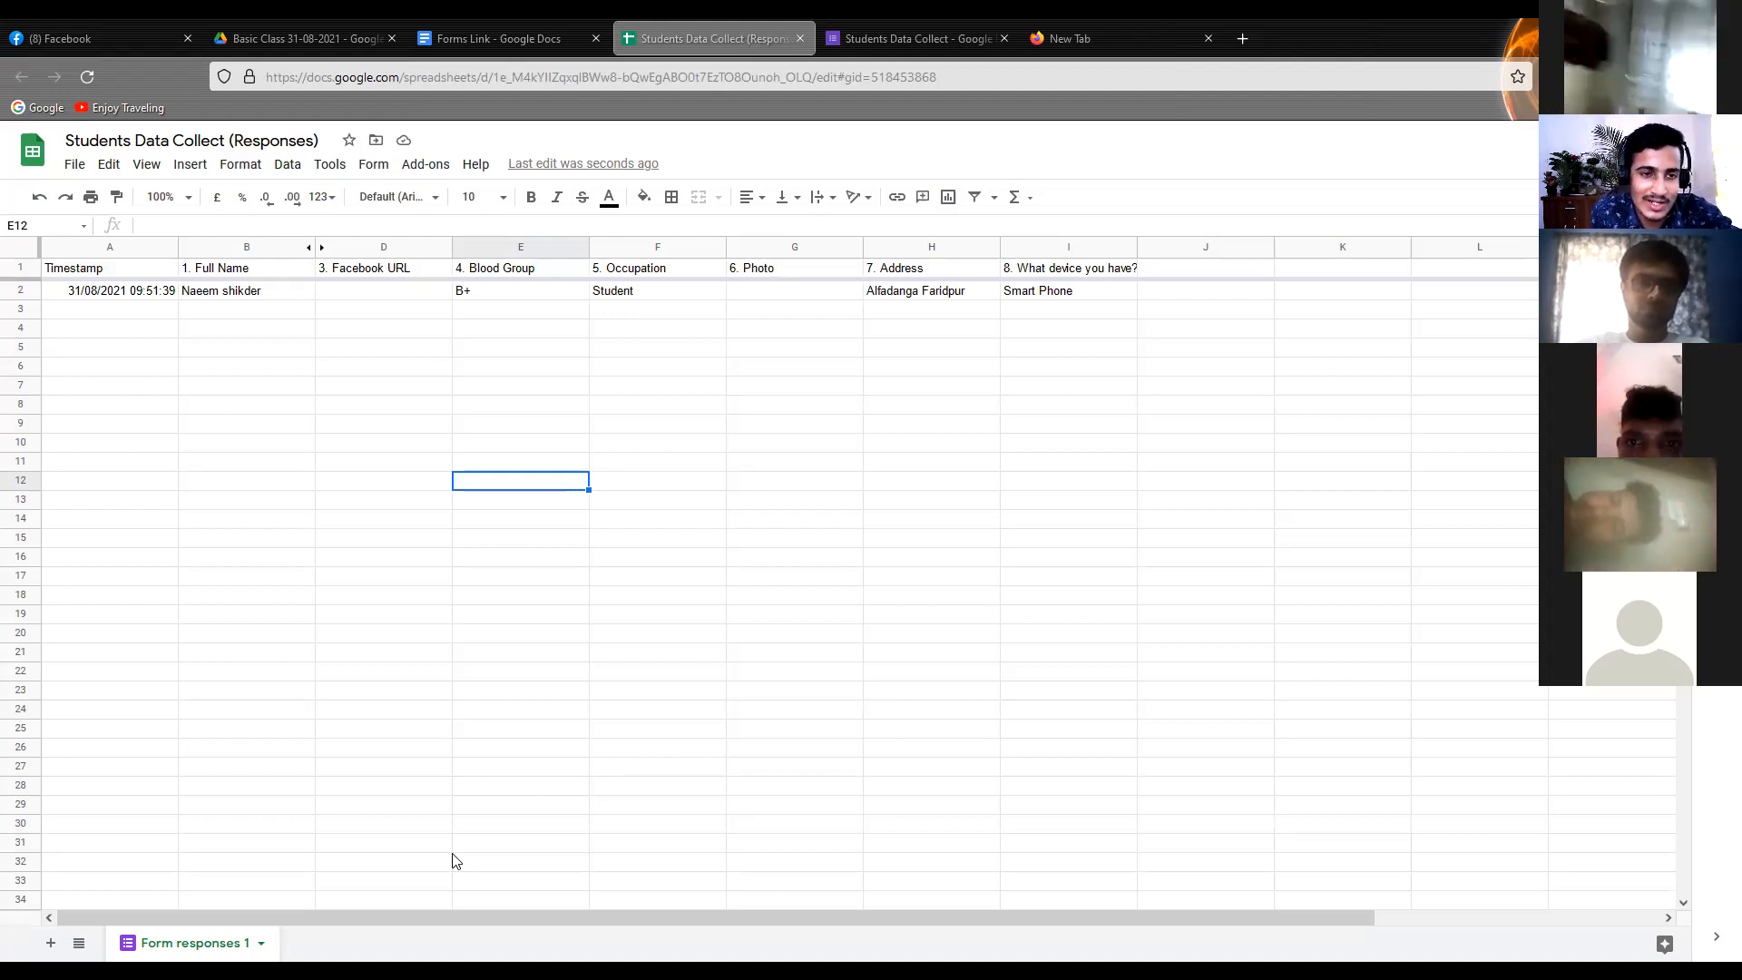
Check the new submissions in the response spreadsheet and preview a linked image in the "6. Photo" column
left_click(385, 292)
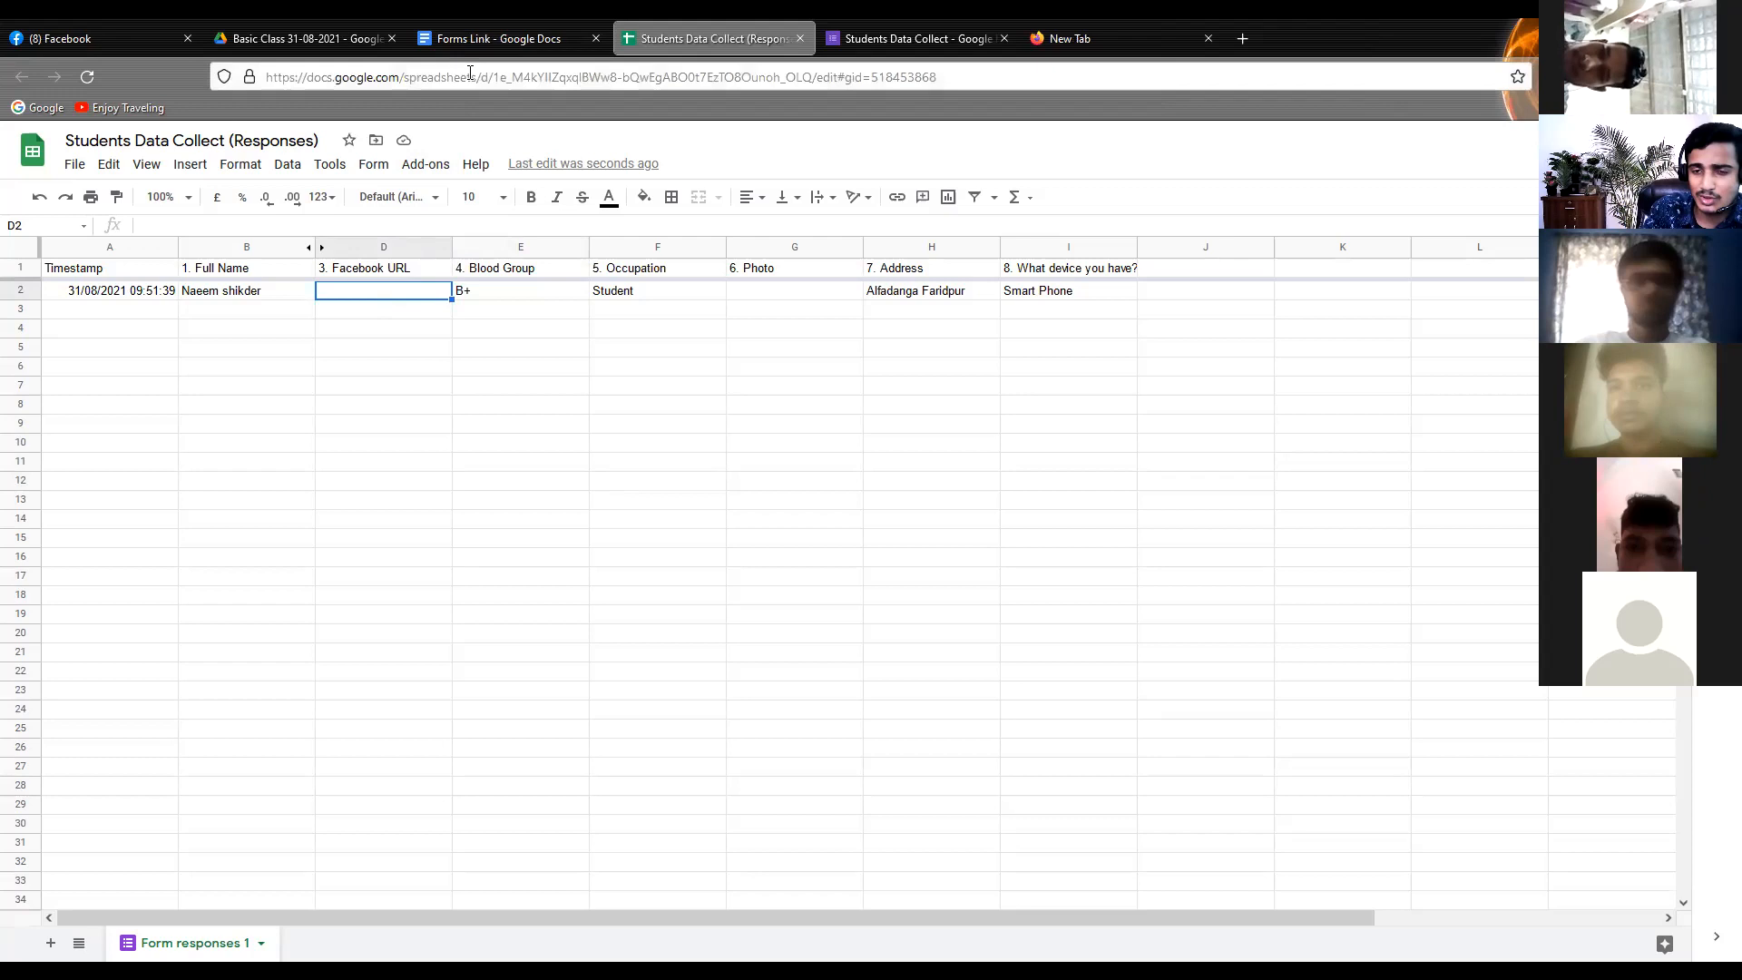
left_click(797, 290)
mouse_move(815, 313)
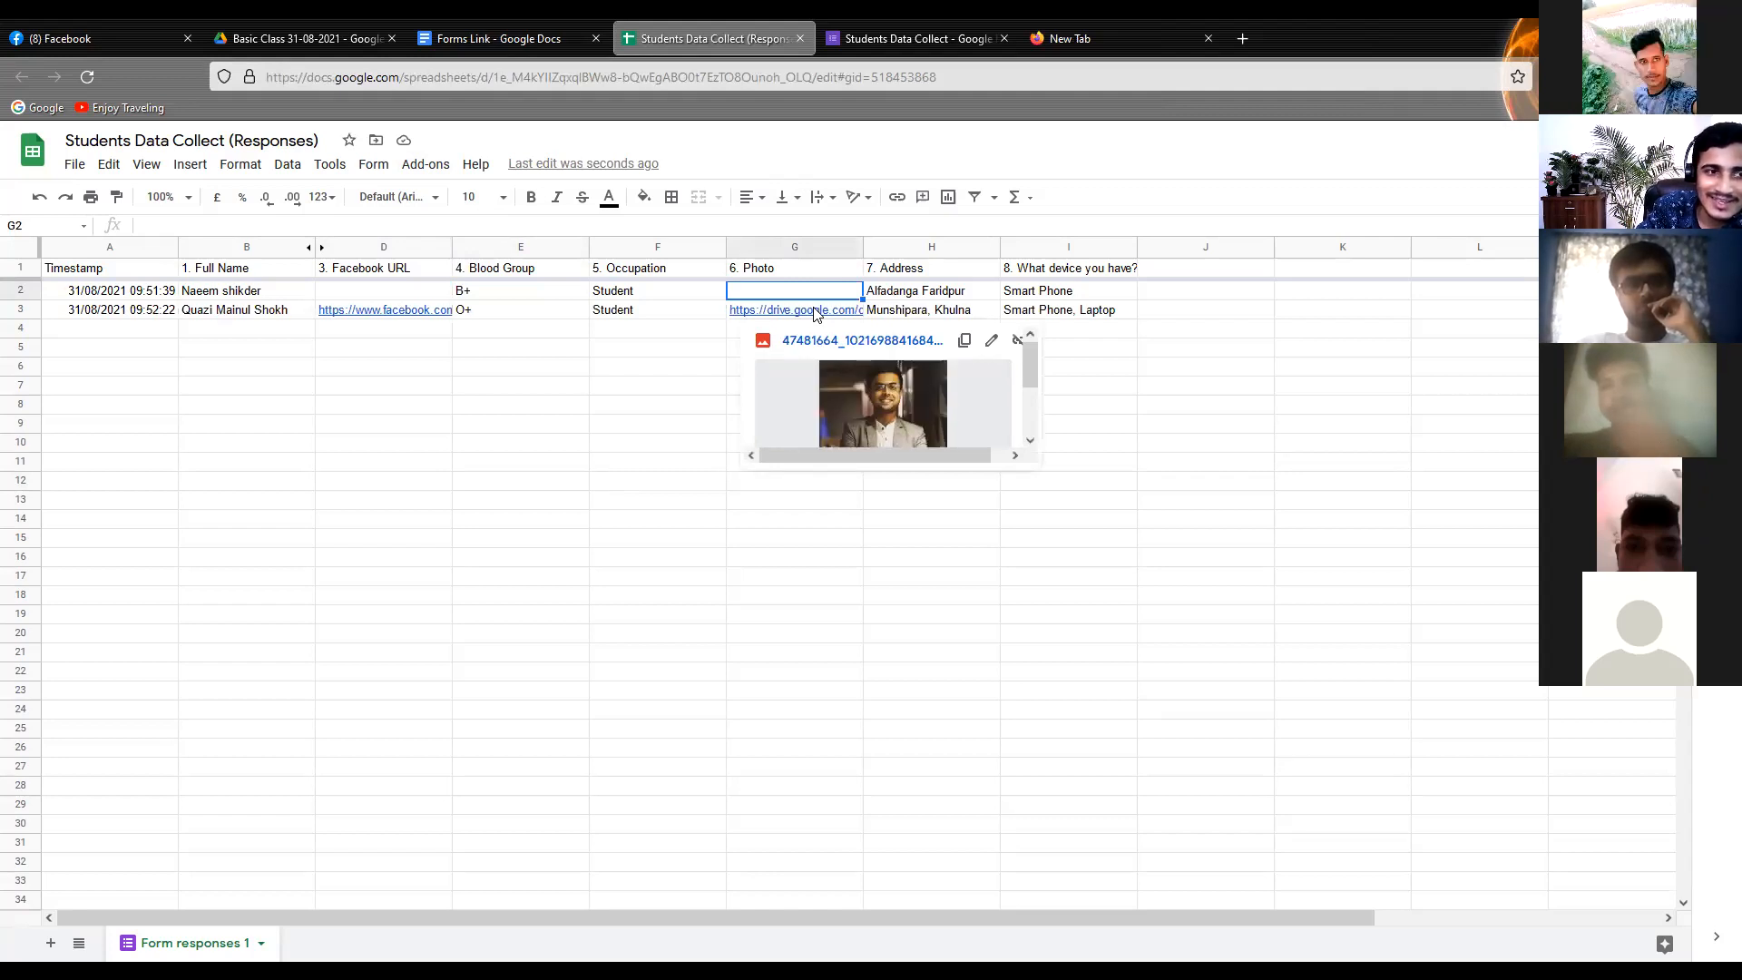
left_click(250, 312)
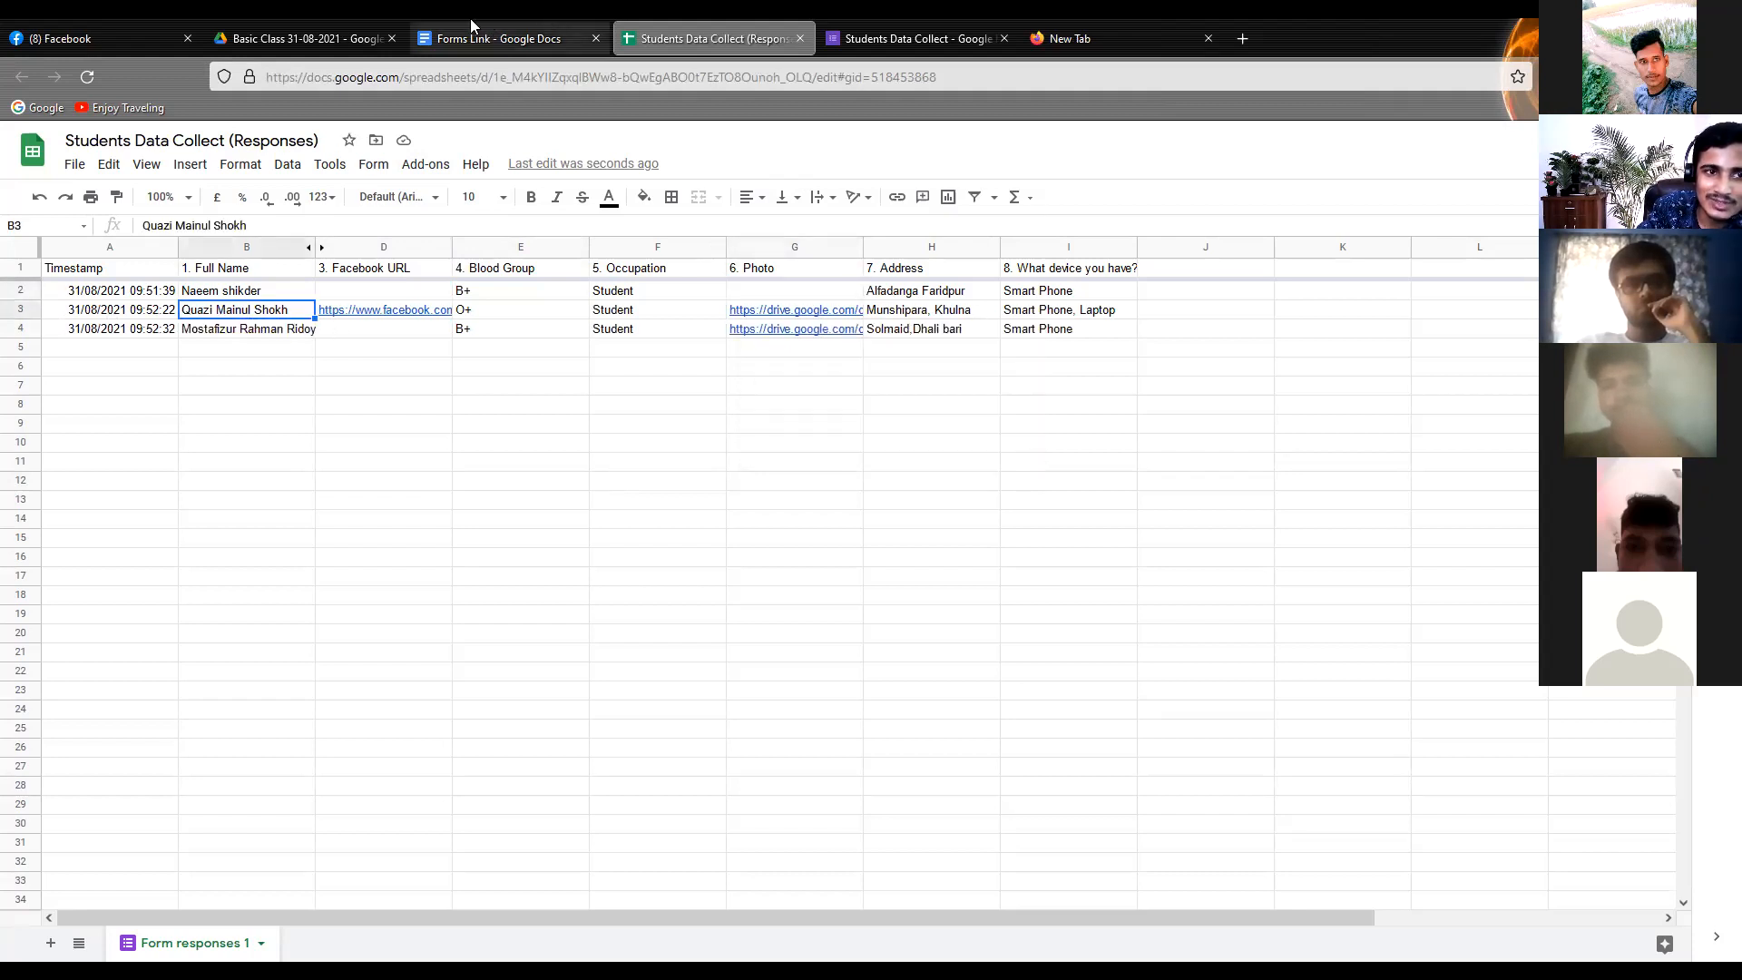
Check the Basic Class 31-08-2021 folder, return to the Students Data Collect form editor, and close the empty browser tab
left_click(313, 36)
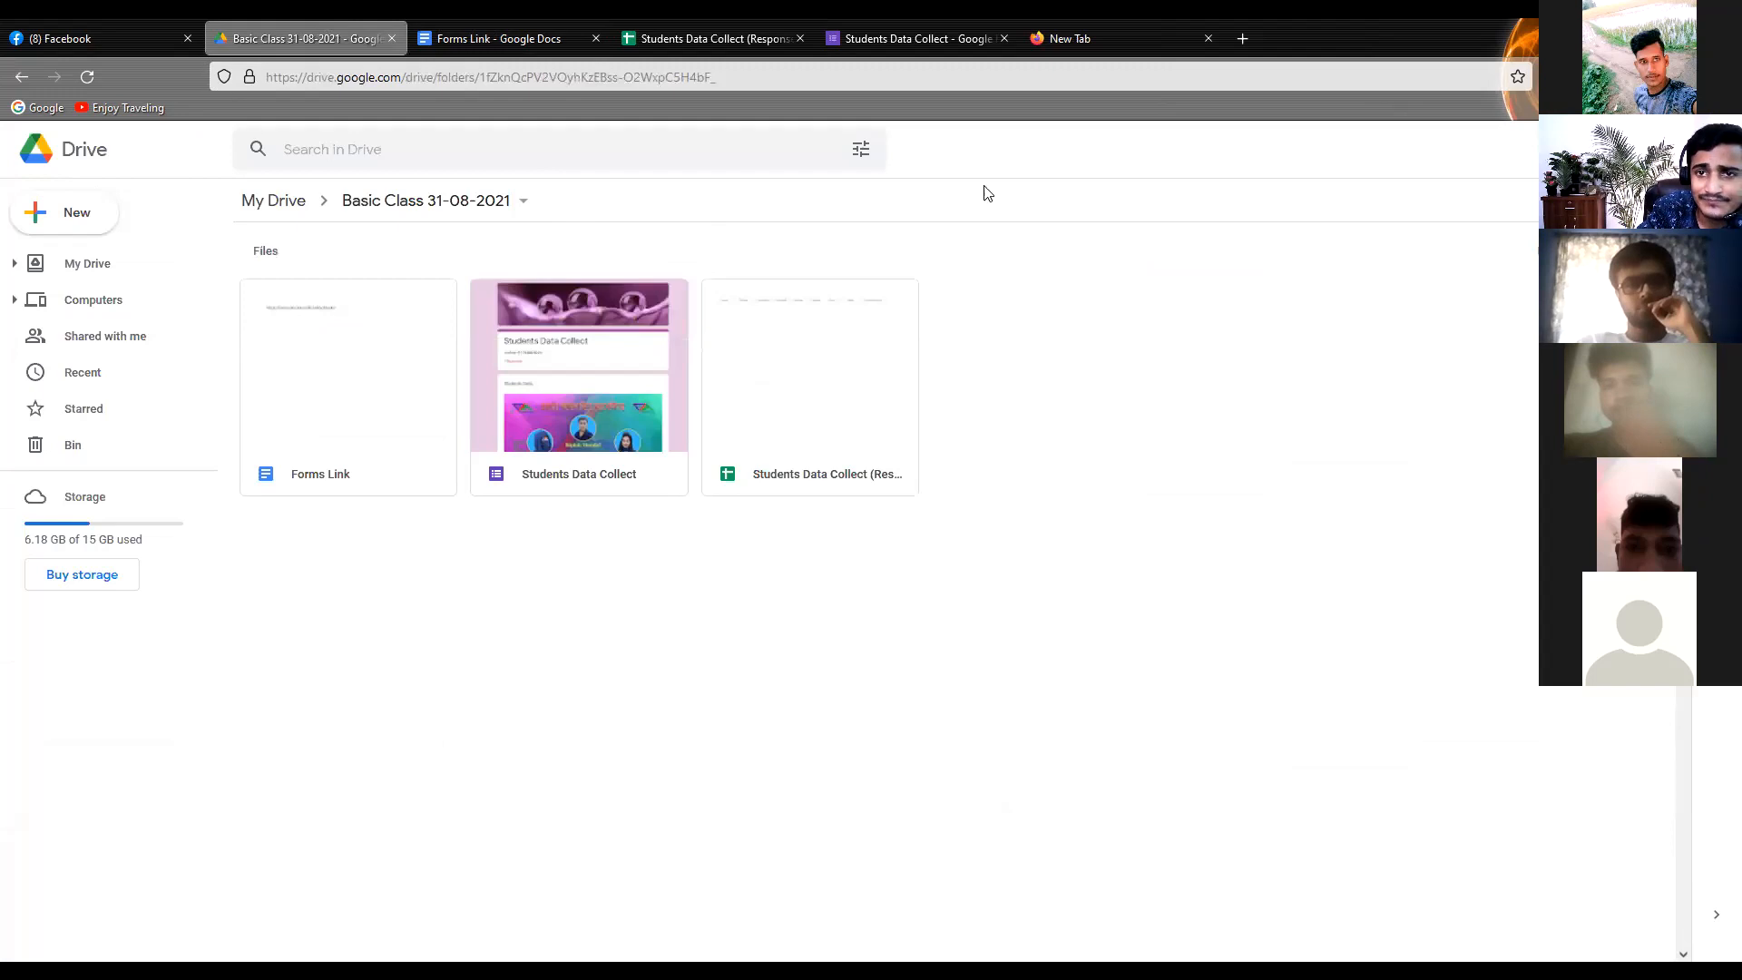
left_click(985, 39)
left_click(1105, 41)
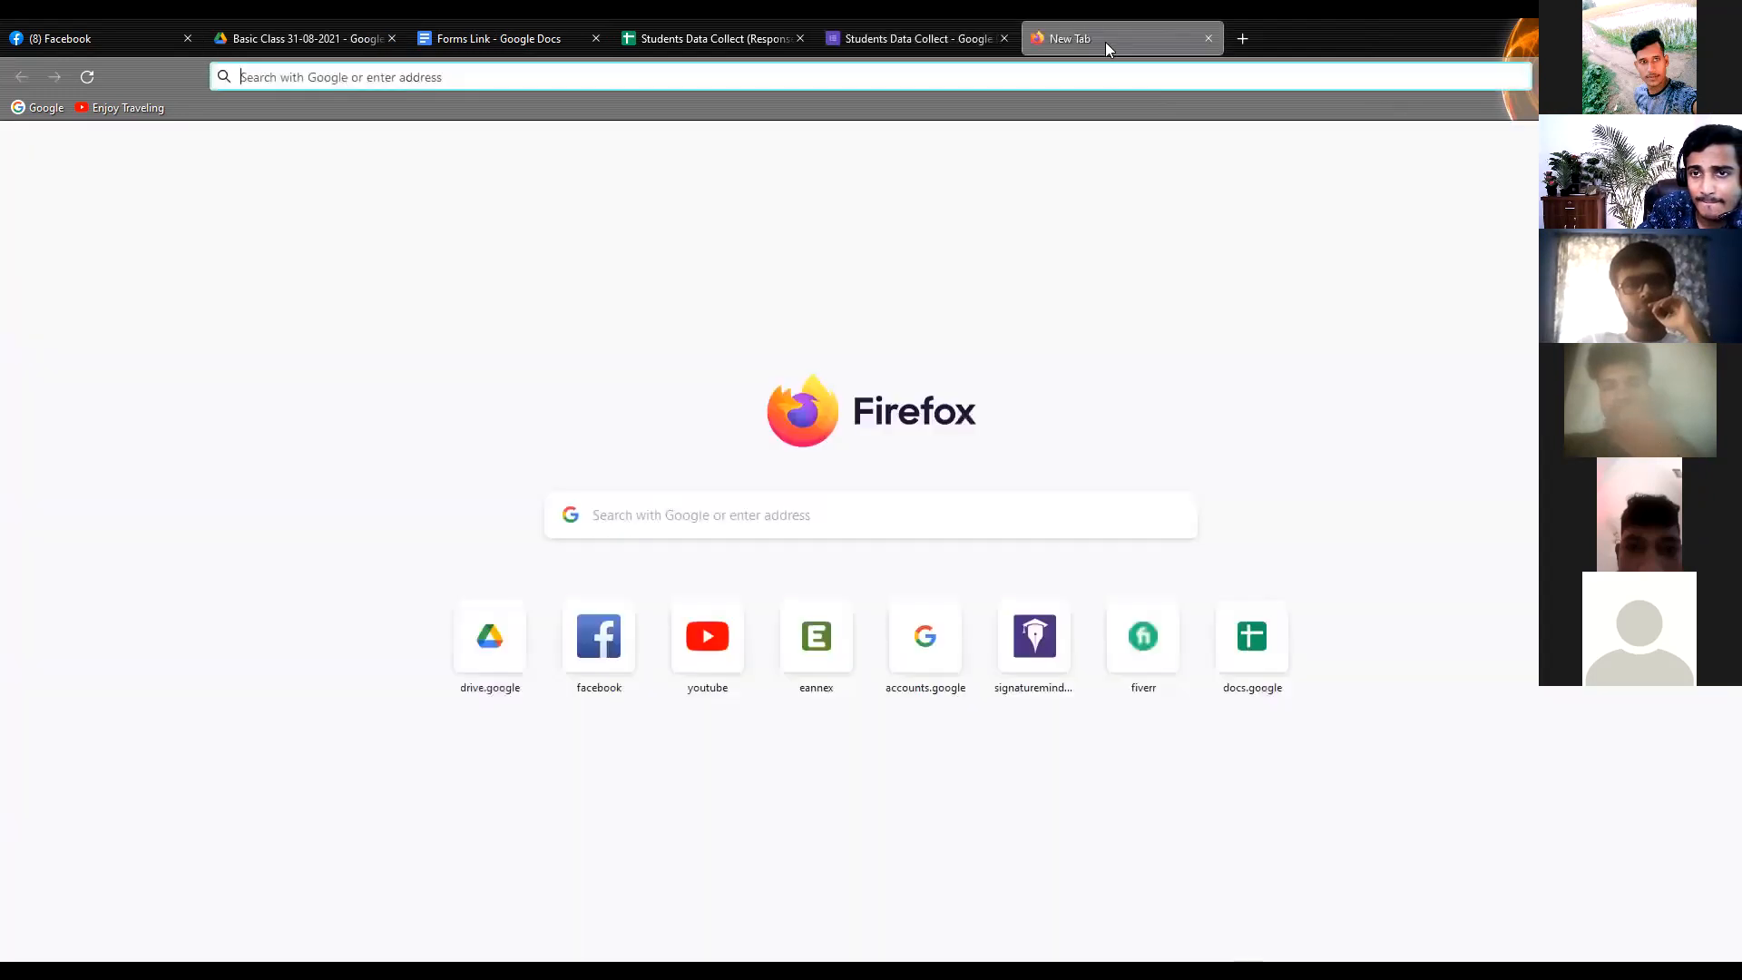
left_click(947, 36)
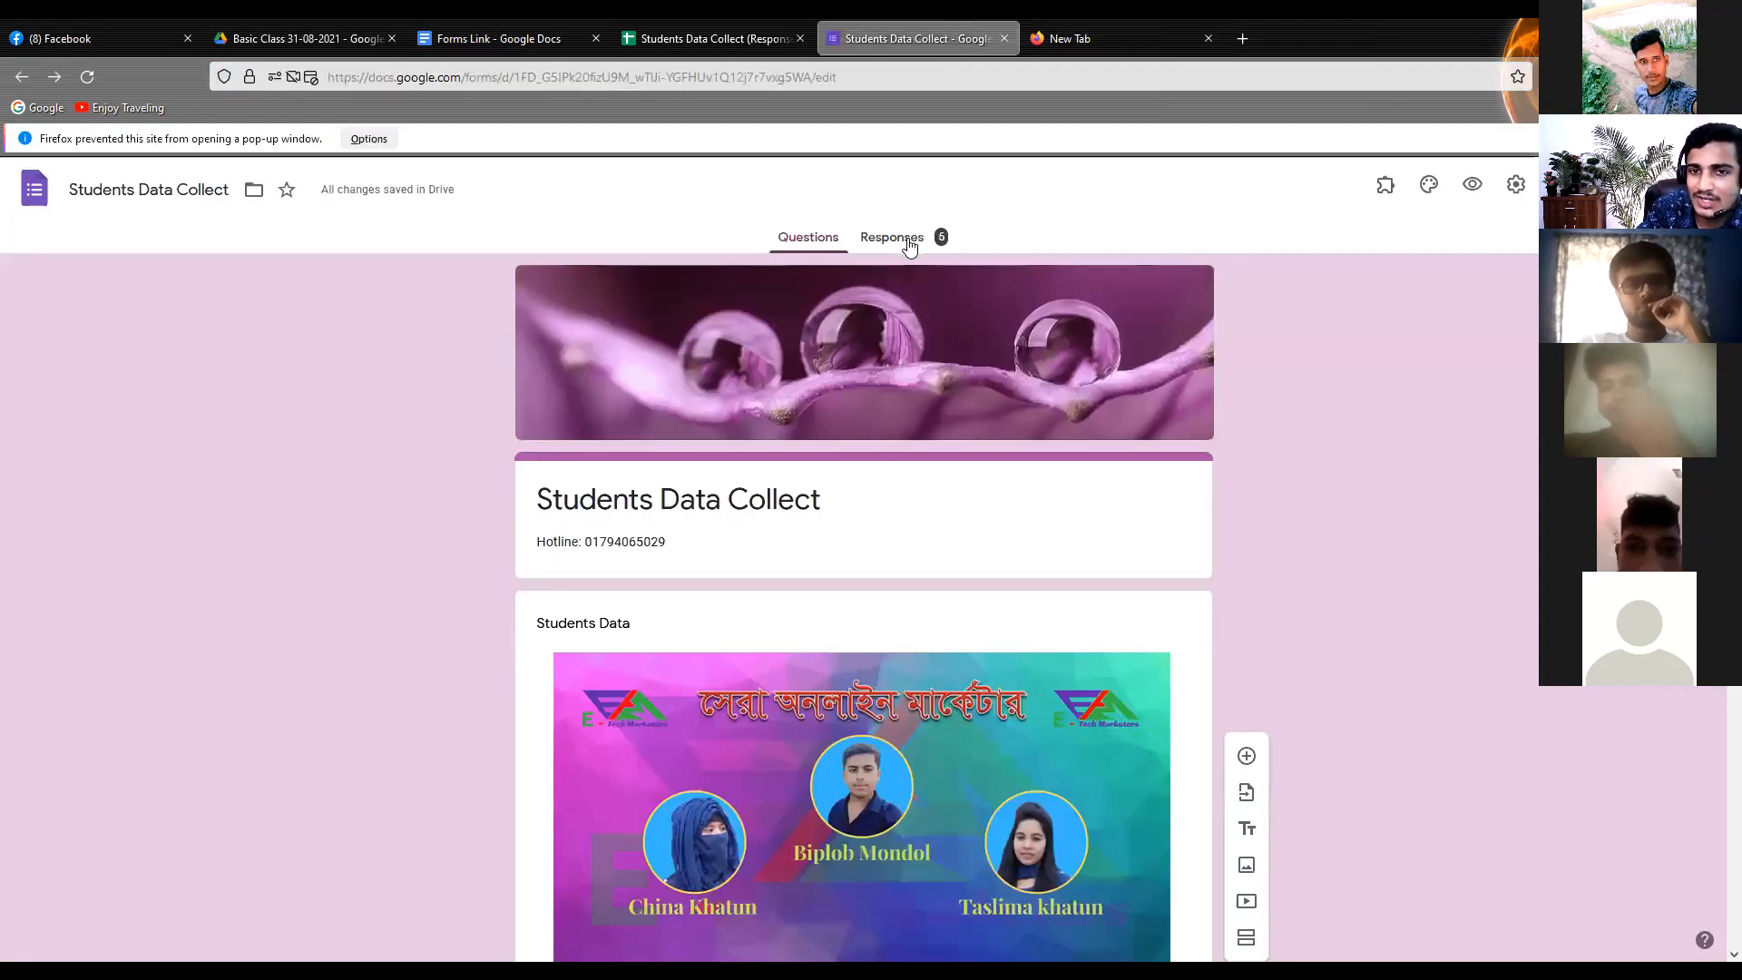
left_click(1207, 39)
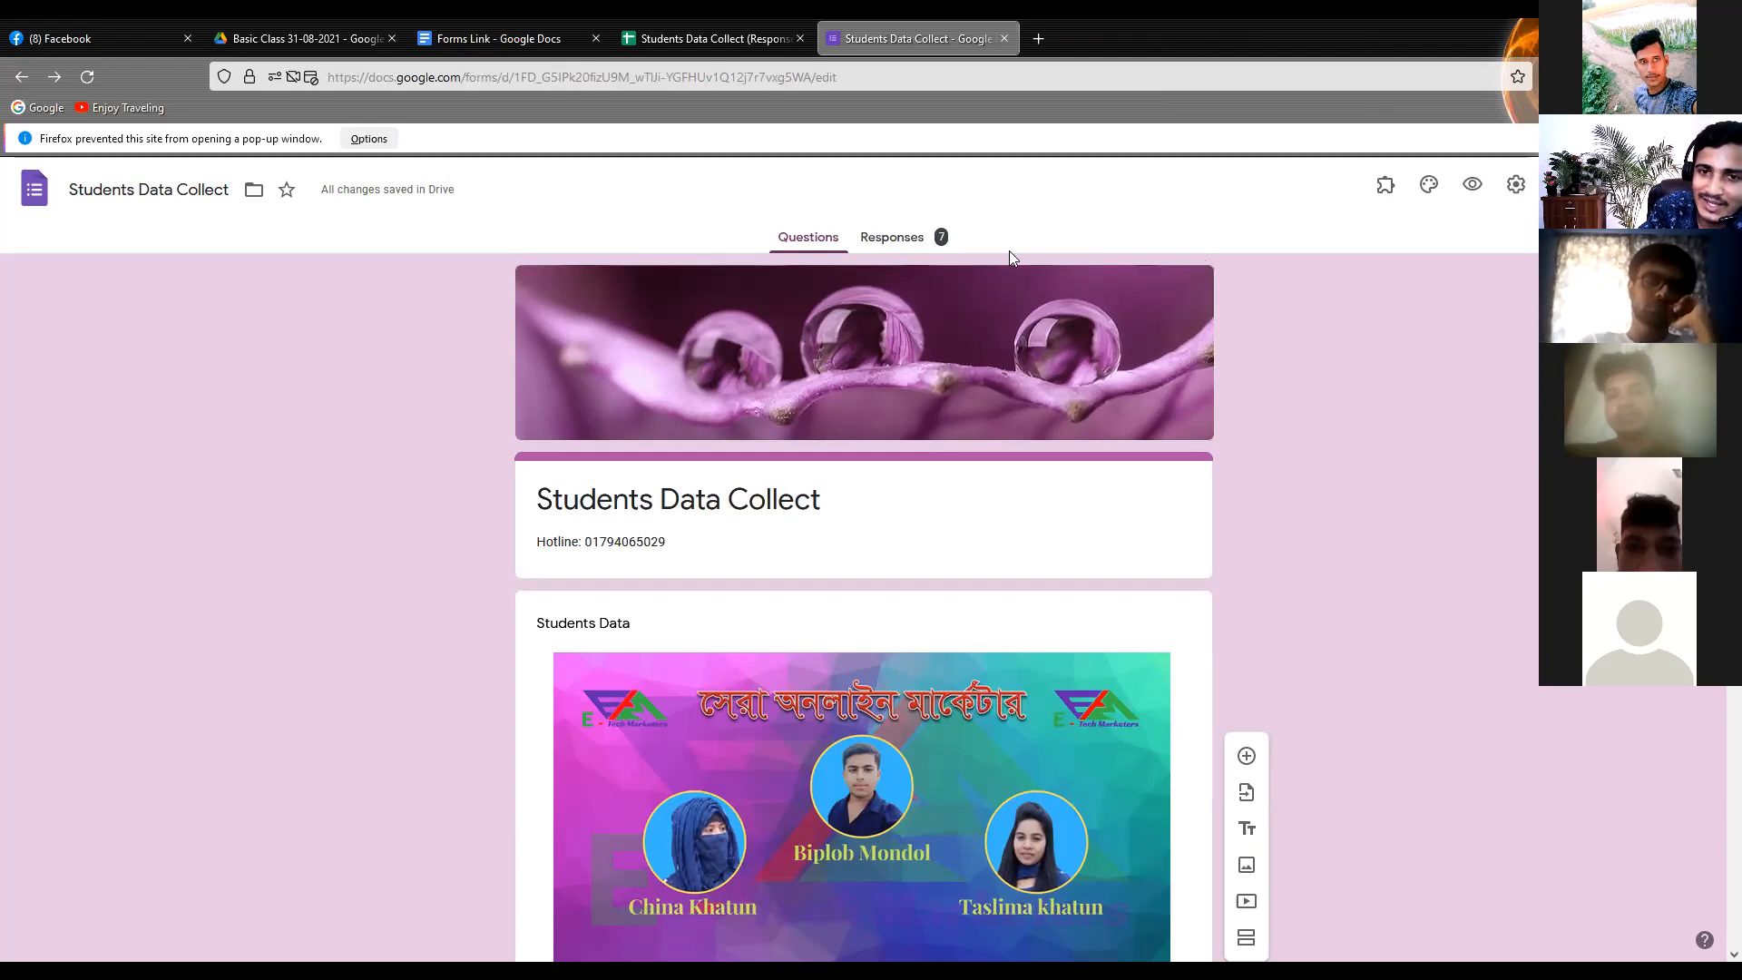
Show the form's response summary and review each question's answers and charts through "8. What device you have?"
left_click(894, 255)
scroll(898, 249, "down", 5)
scroll(898, 276, "down", 1)
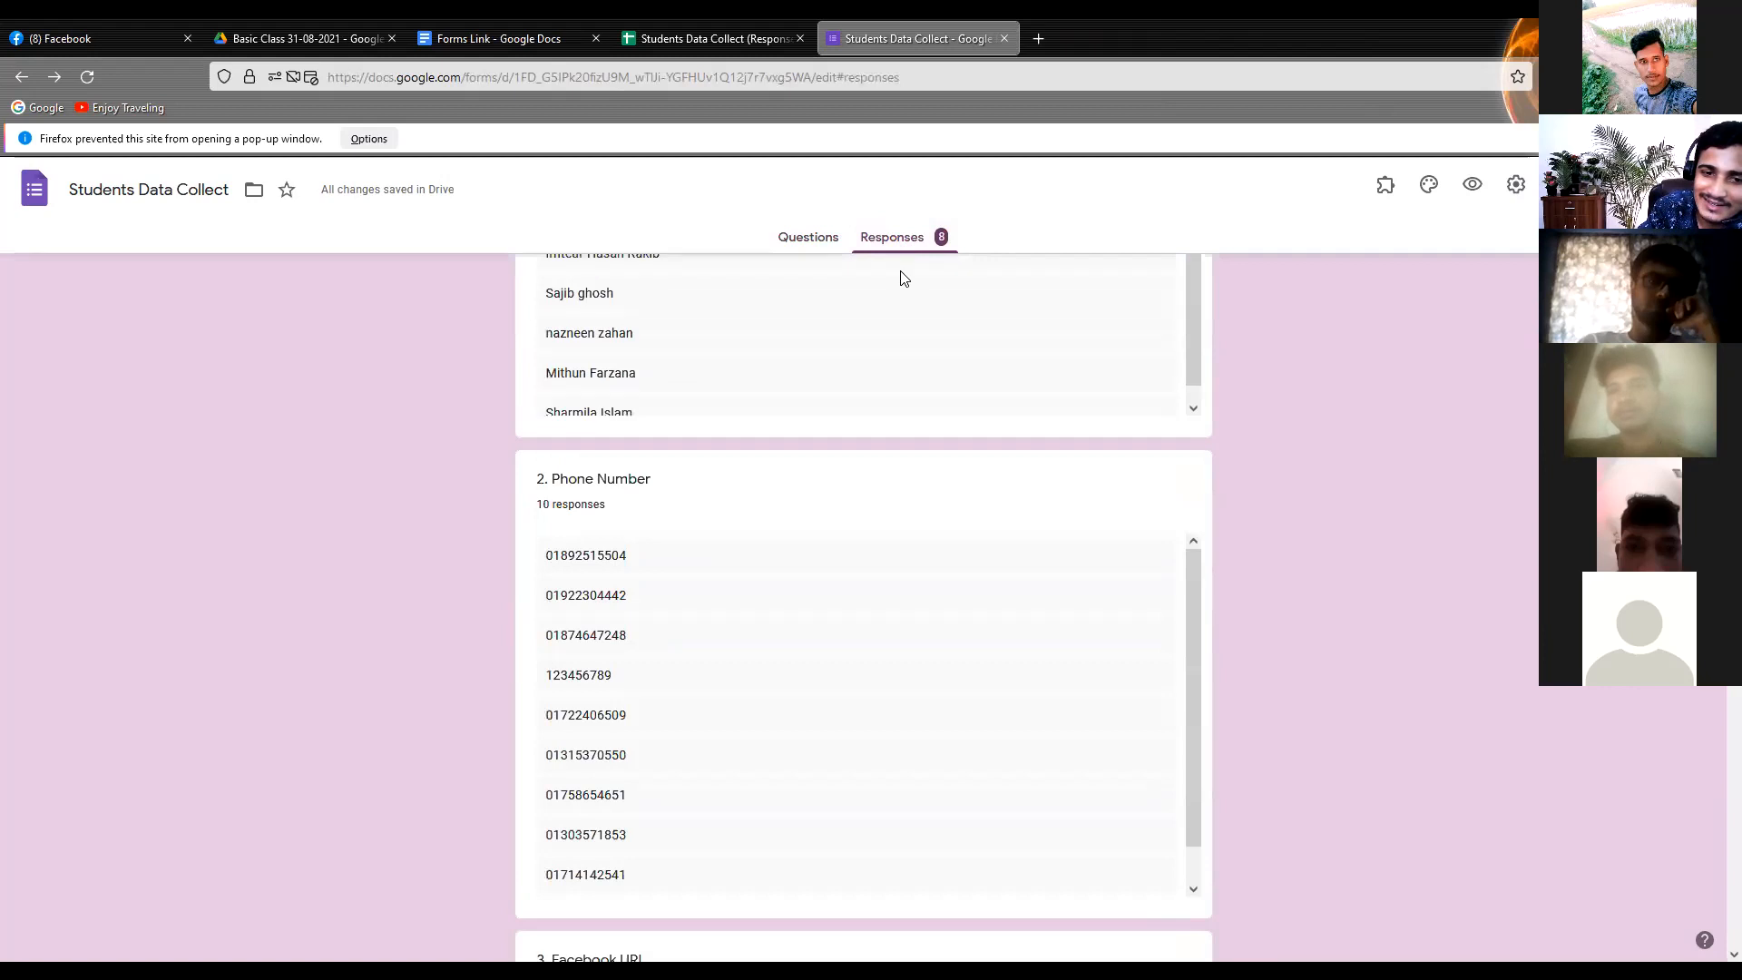
scroll(862, 426, "down", 12)
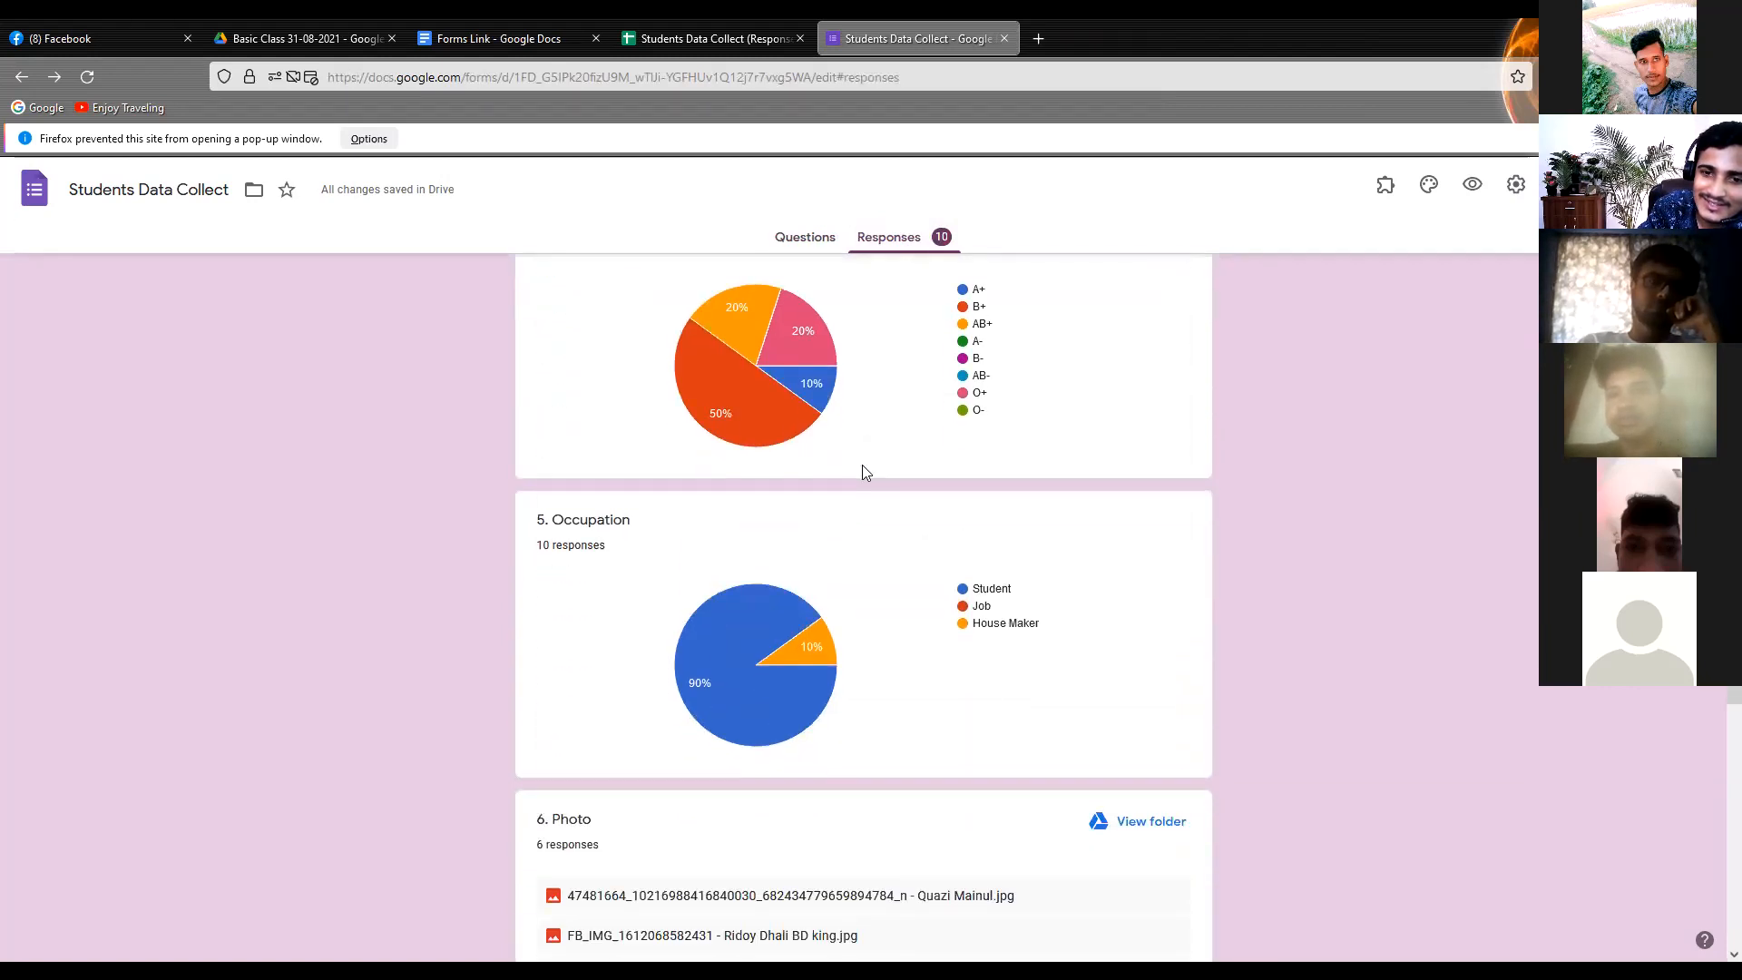
scroll(804, 433, "up", 3)
mouse_move(667, 565)
scroll(646, 561, "down", 4)
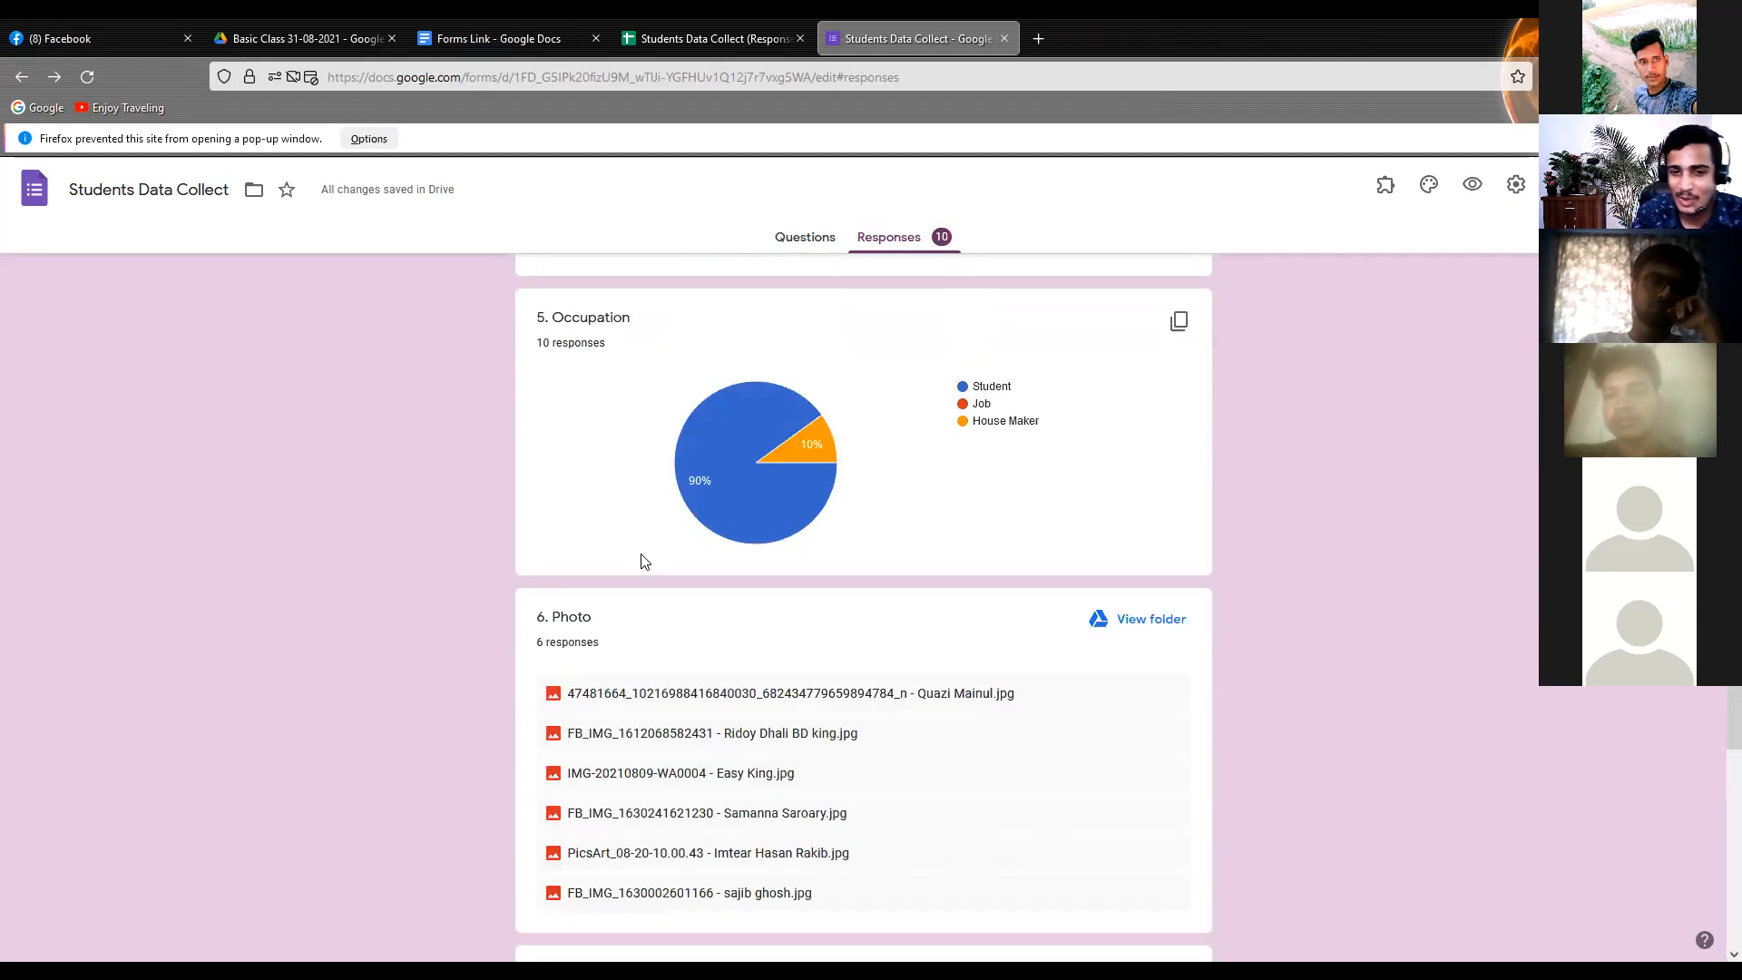
scroll(660, 542, "up", 2)
scroll(660, 542, "down", 7)
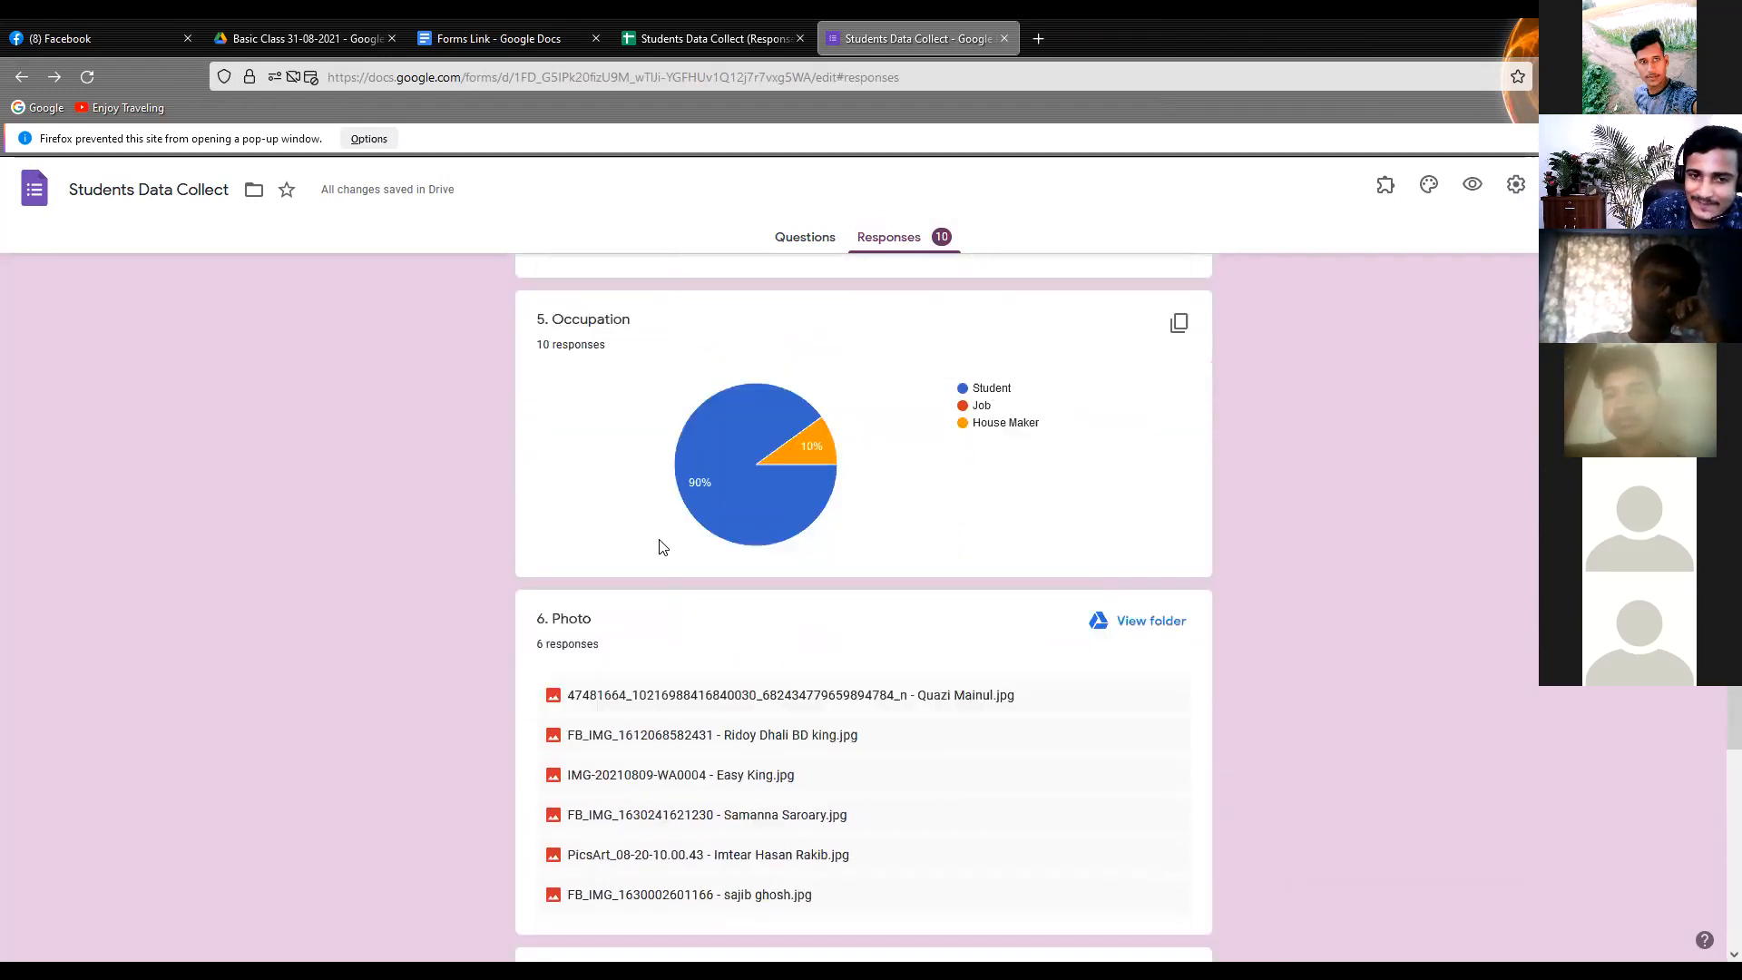
scroll(661, 544, "down", 3)
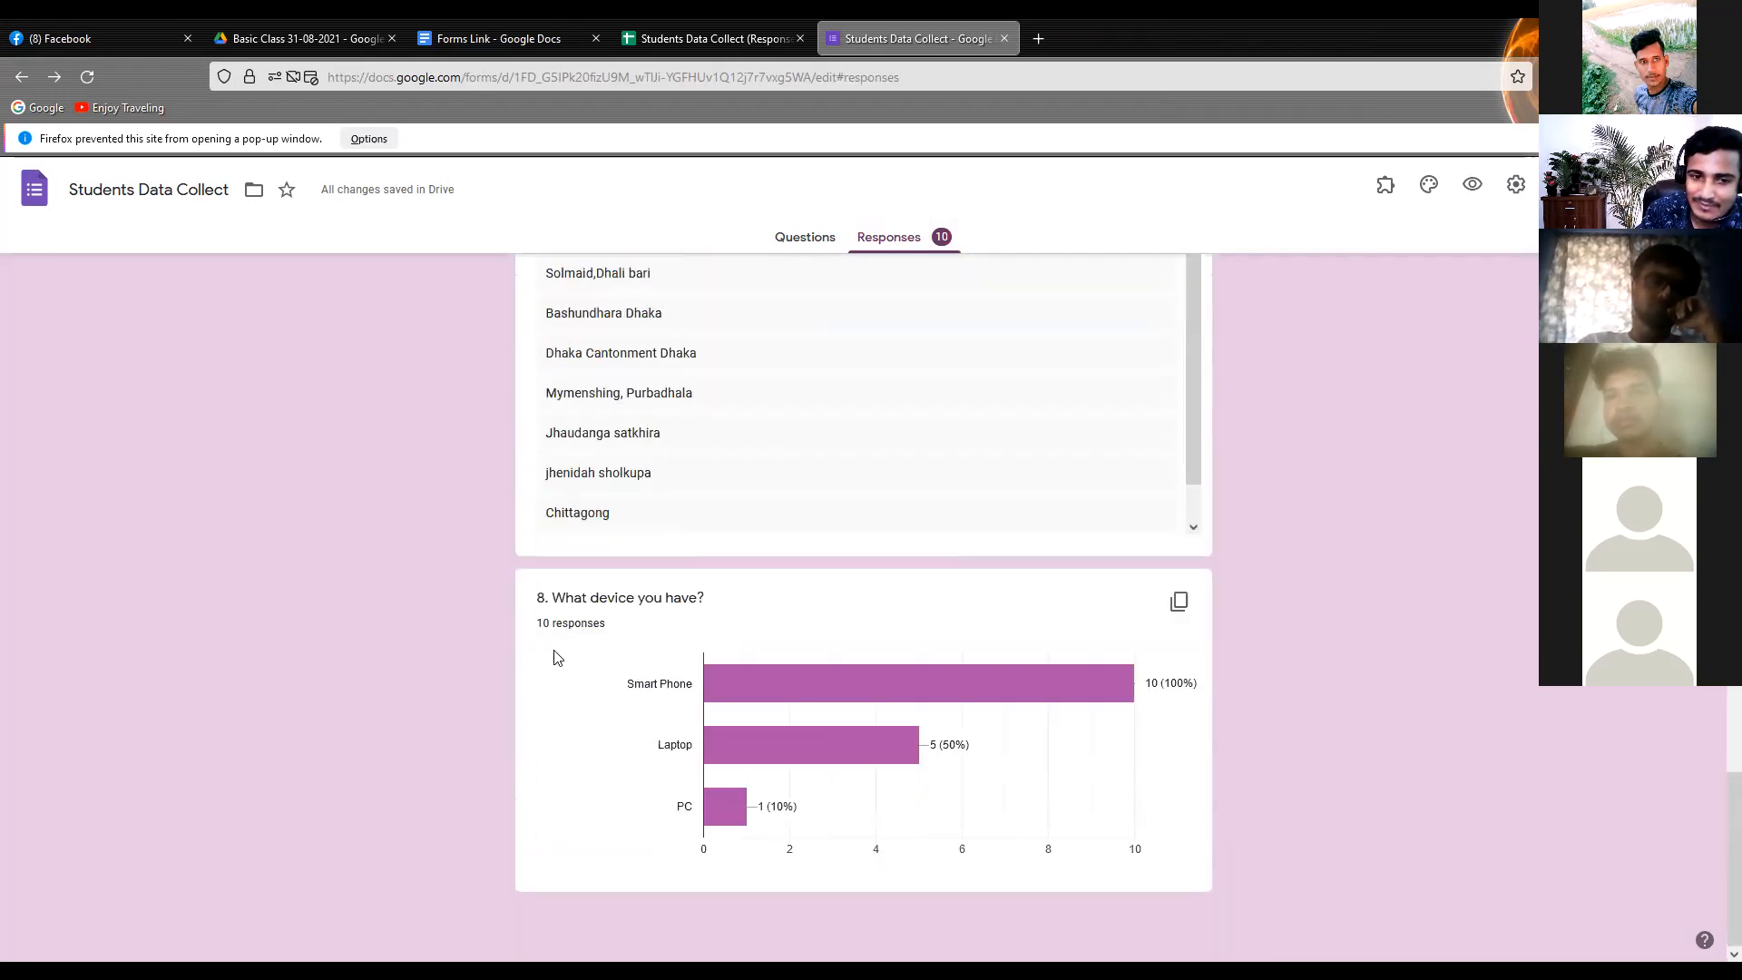
mouse_move(960, 697)
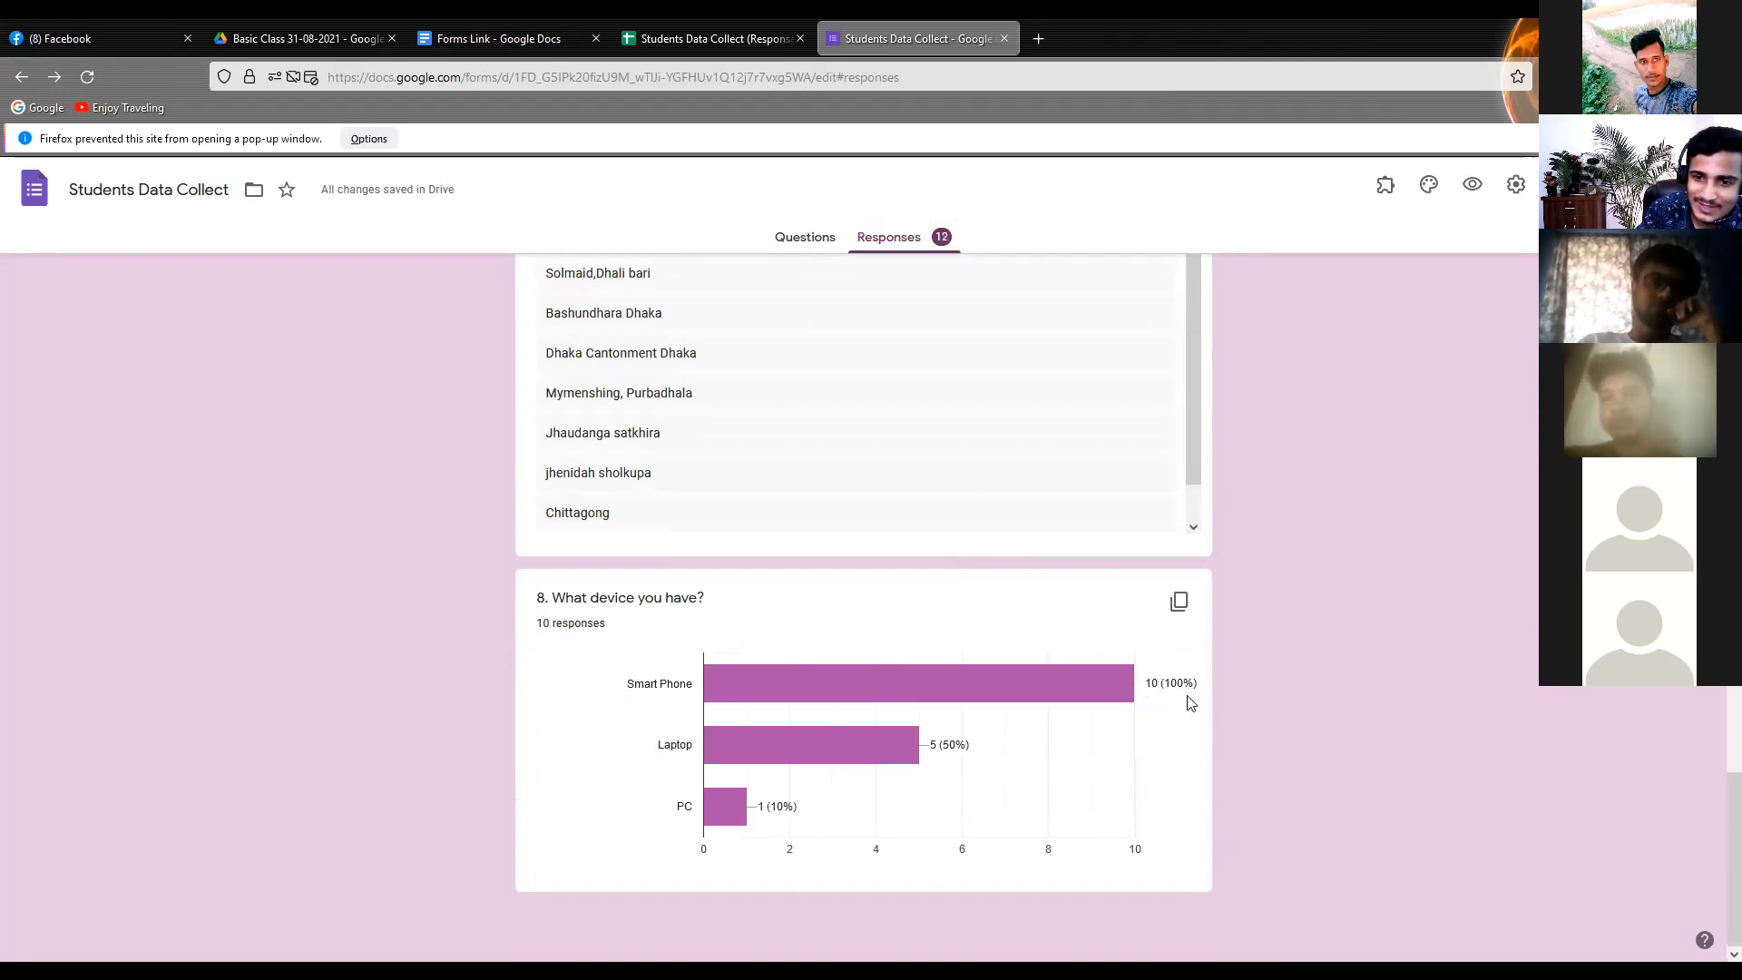
Go through the updated response summary again, covering the blood group, occupation, photo and address answers
scroll(872, 722, "up", 15)
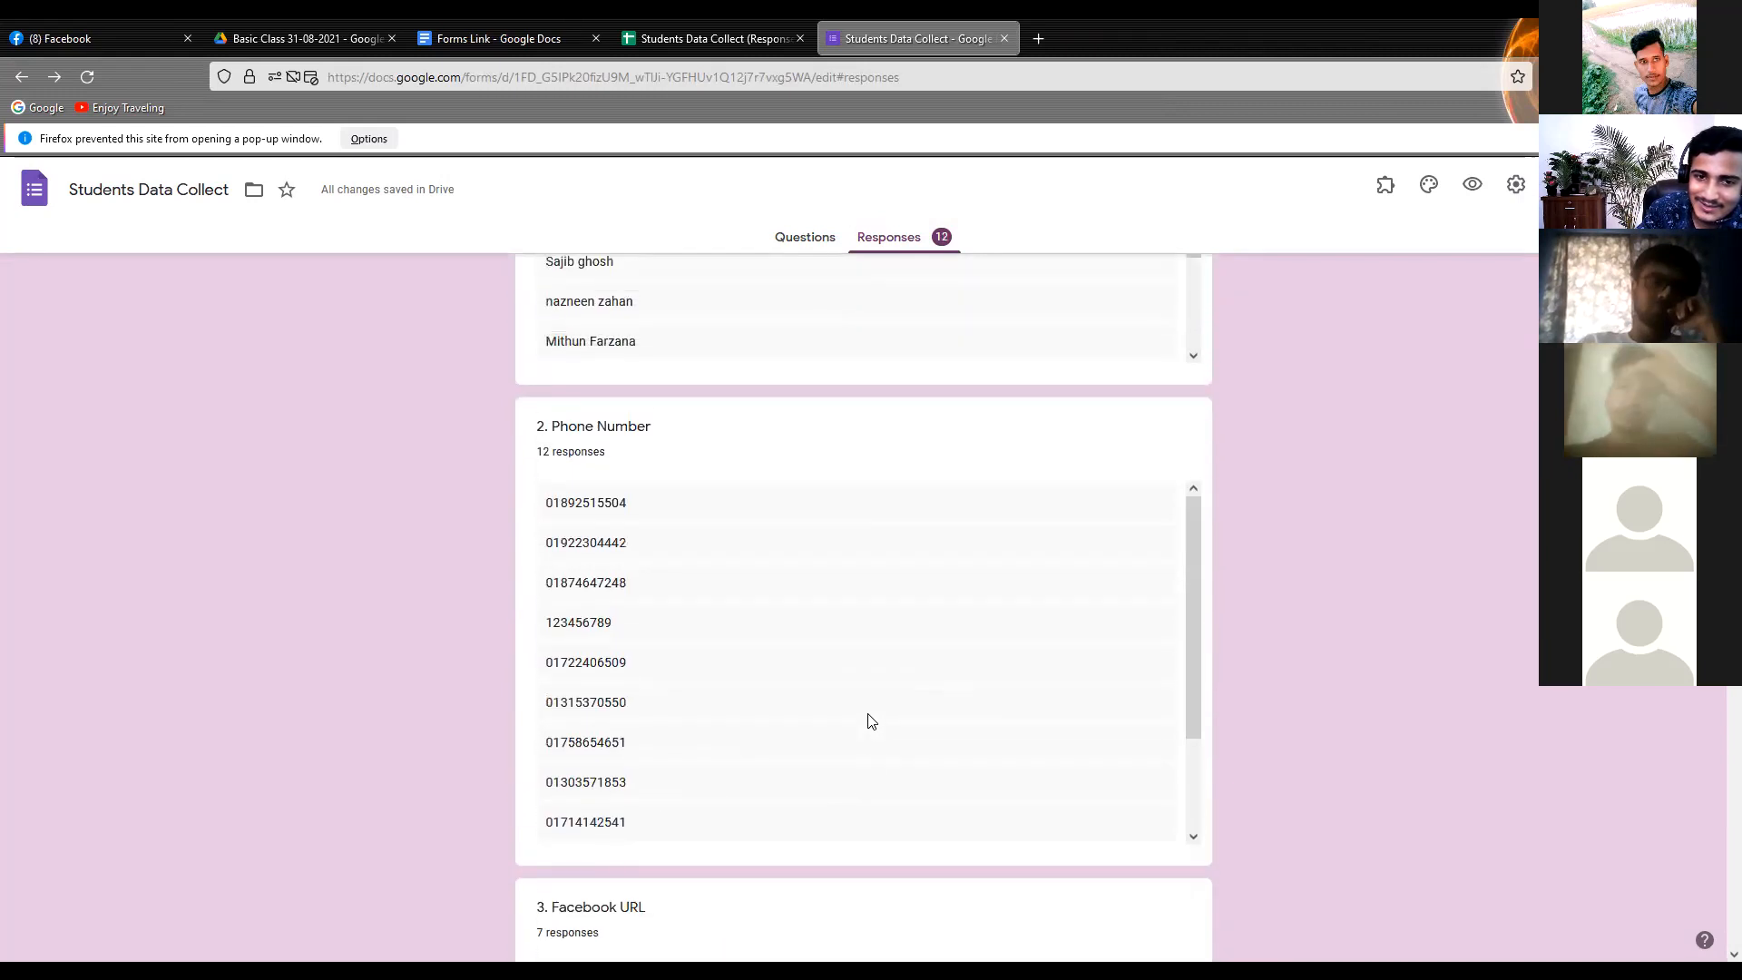
scroll(877, 722, "down", 10)
scroll(876, 719, "down", 5)
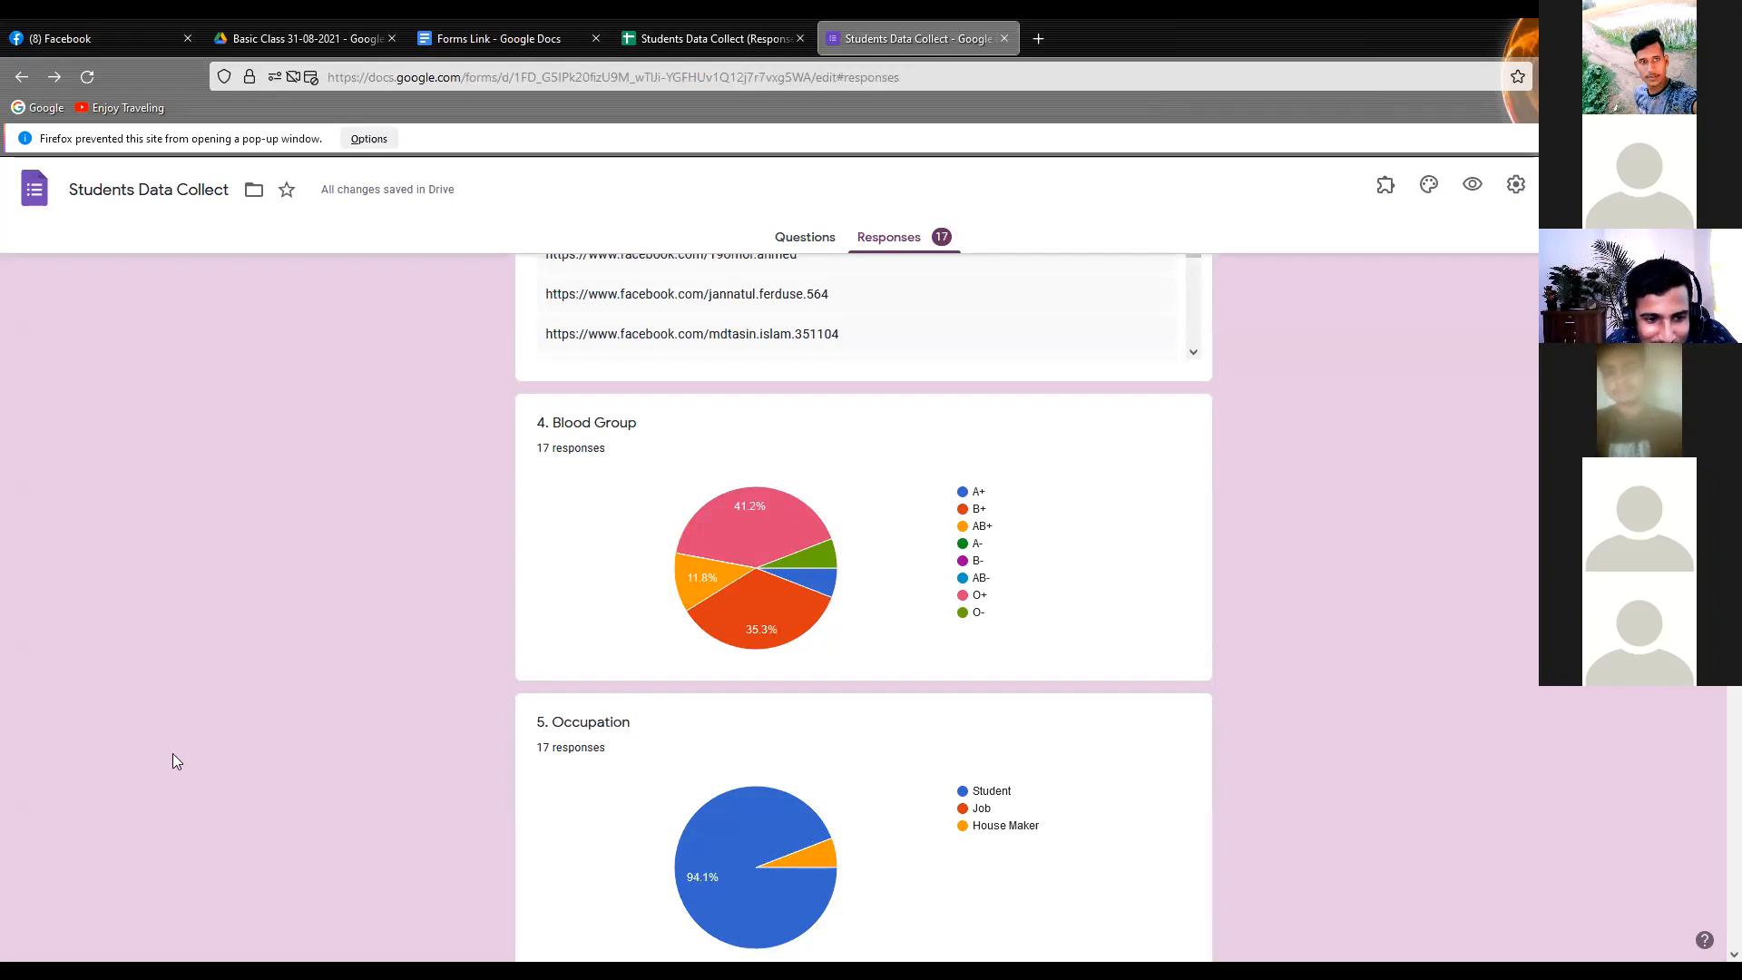
scroll(330, 664, "down", 10)
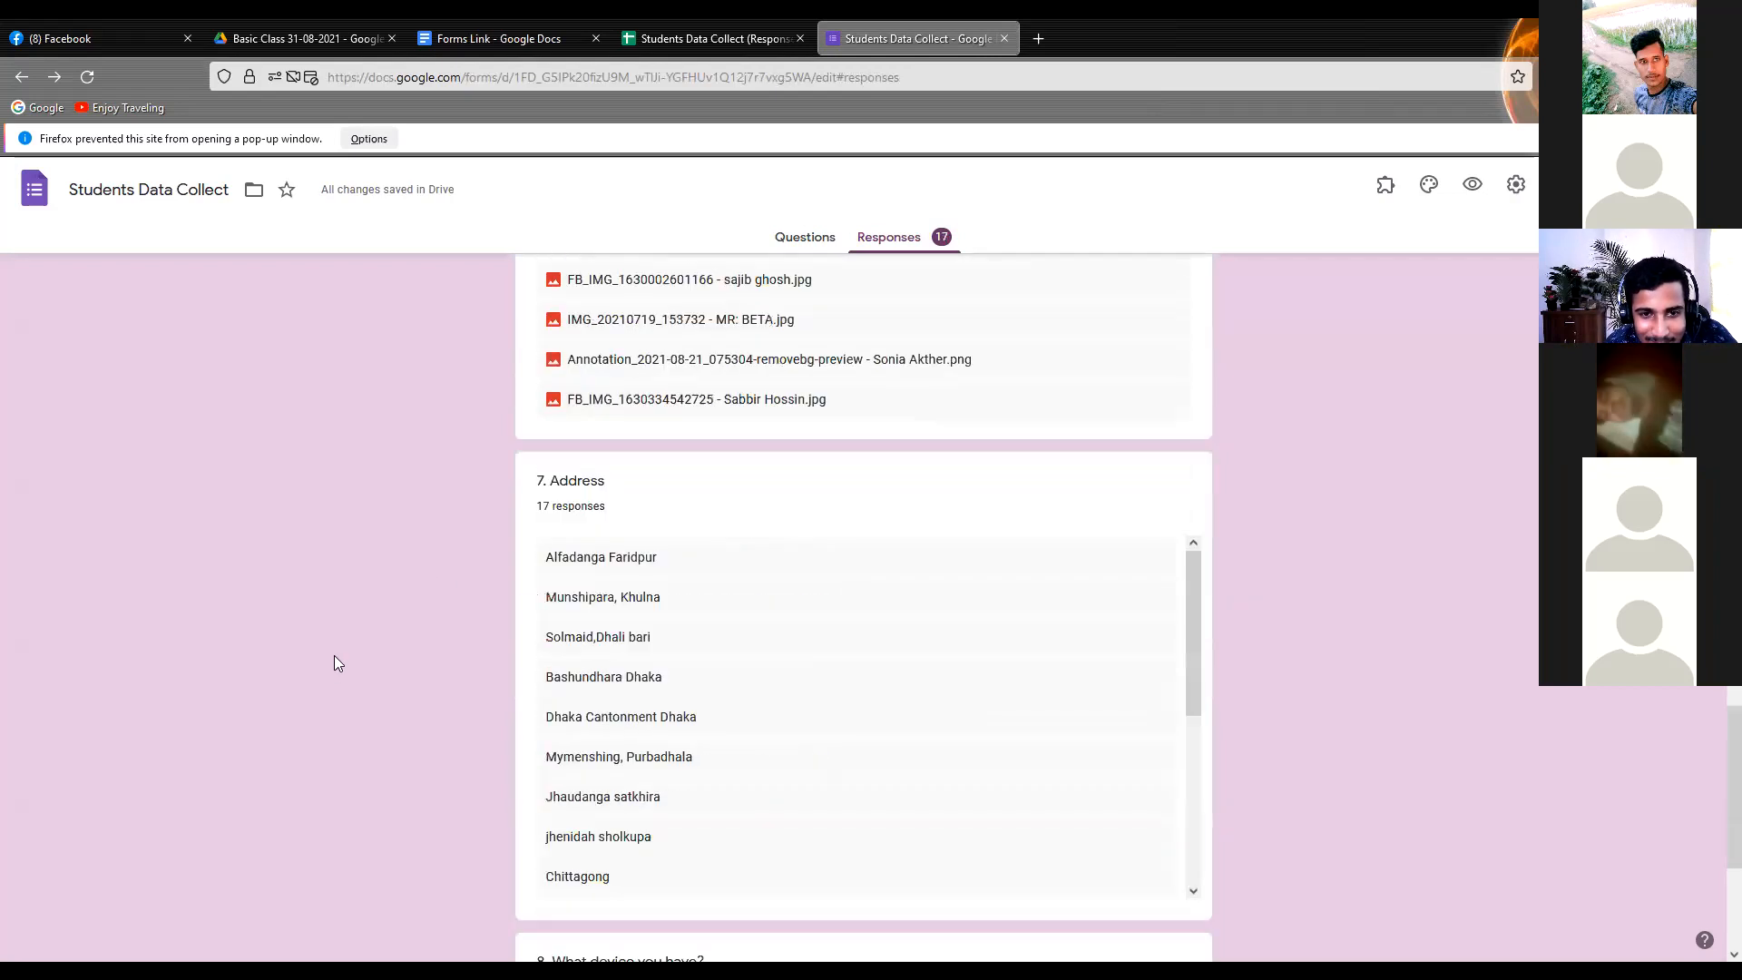
scroll(334, 653, "up", 15)
scroll(334, 653, "up", 12)
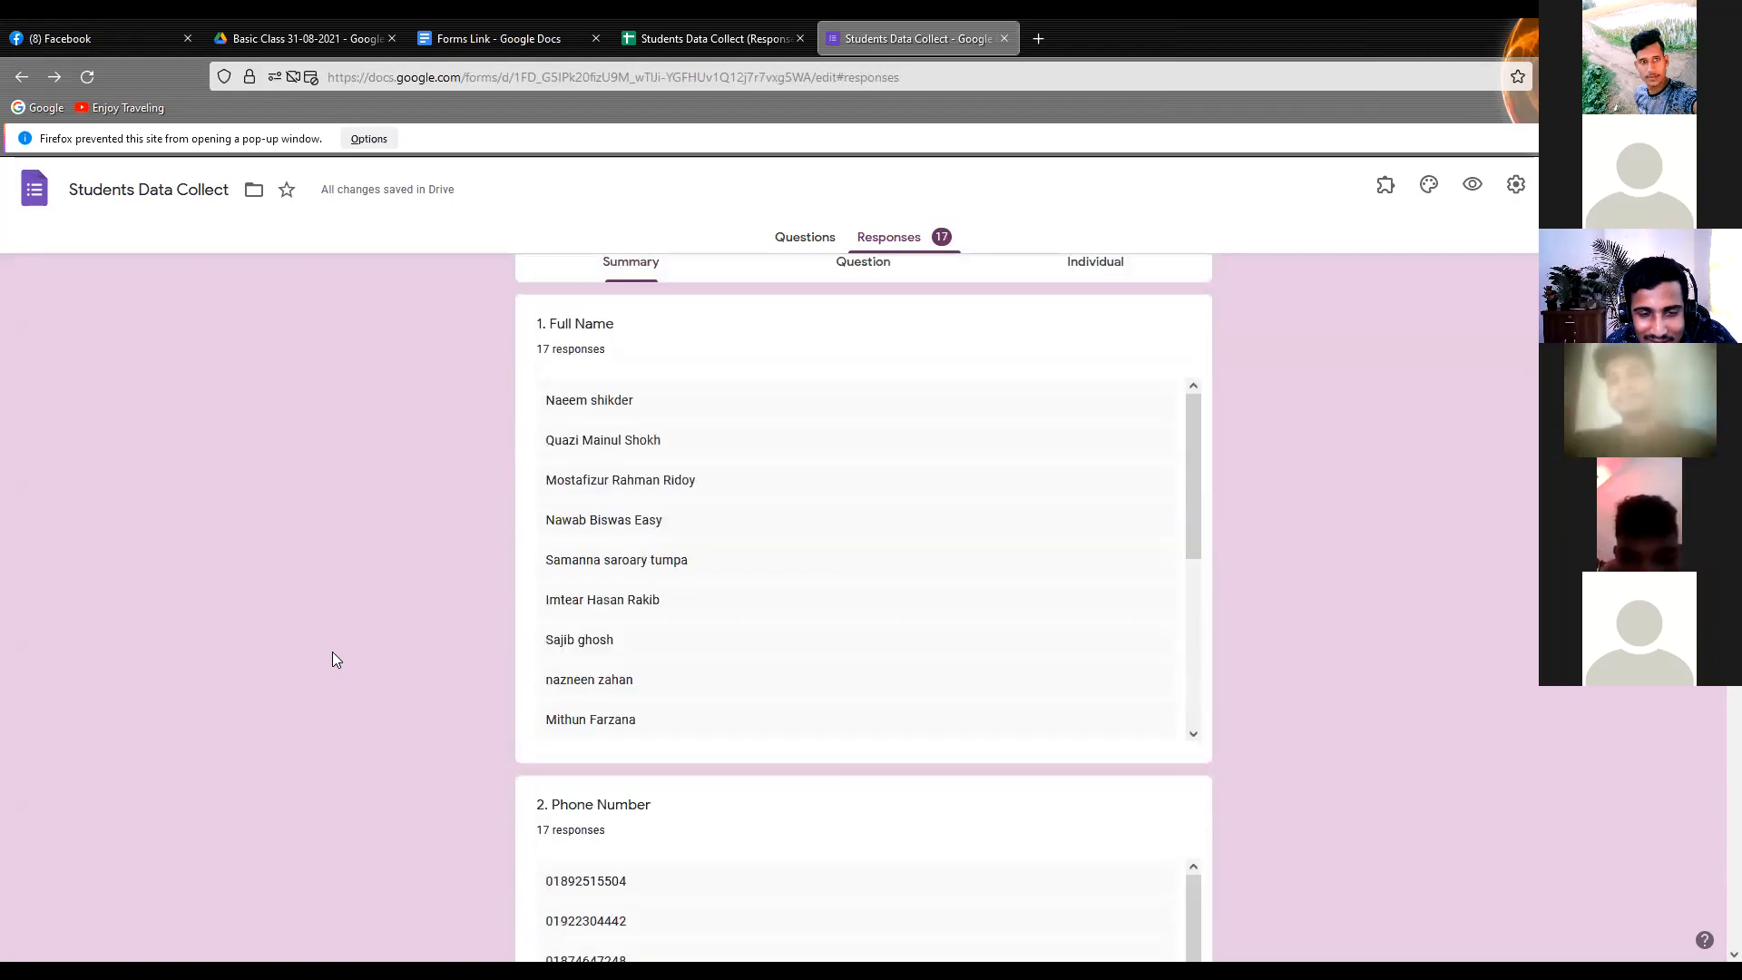
scroll(332, 651, "down", 5)
scroll(332, 652, "up", 5)
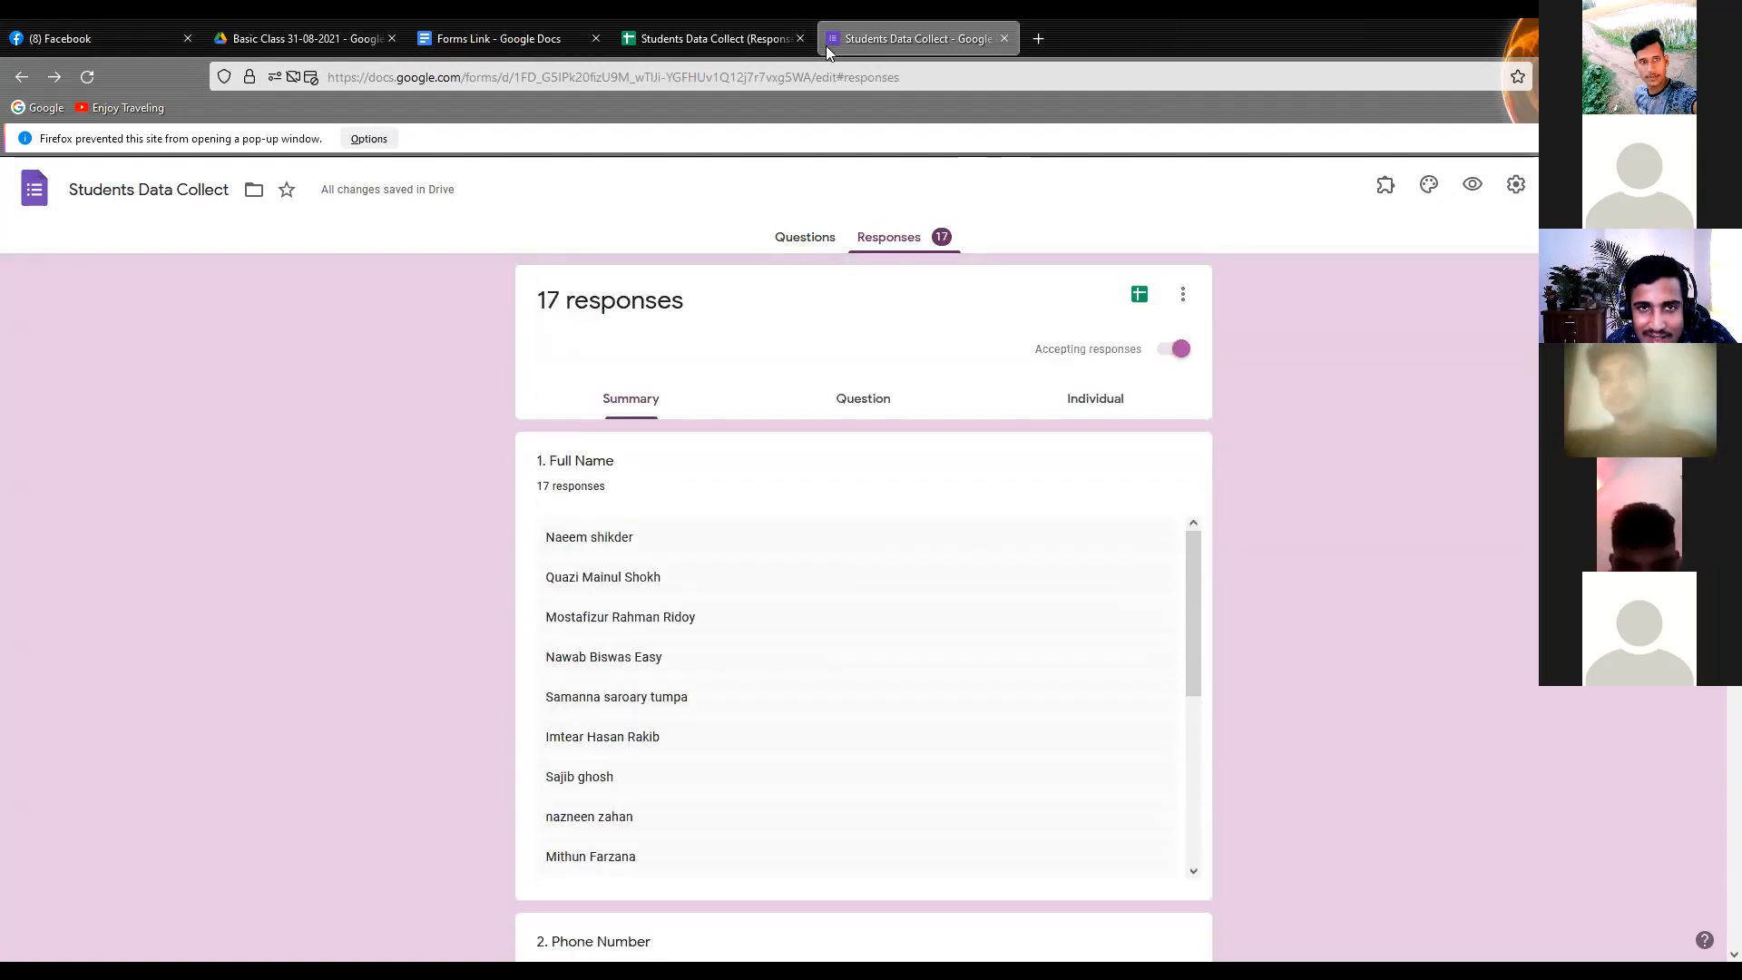
Switch to the response spreadsheet and examine the submission times in the Timestamp column
left_click(717, 39)
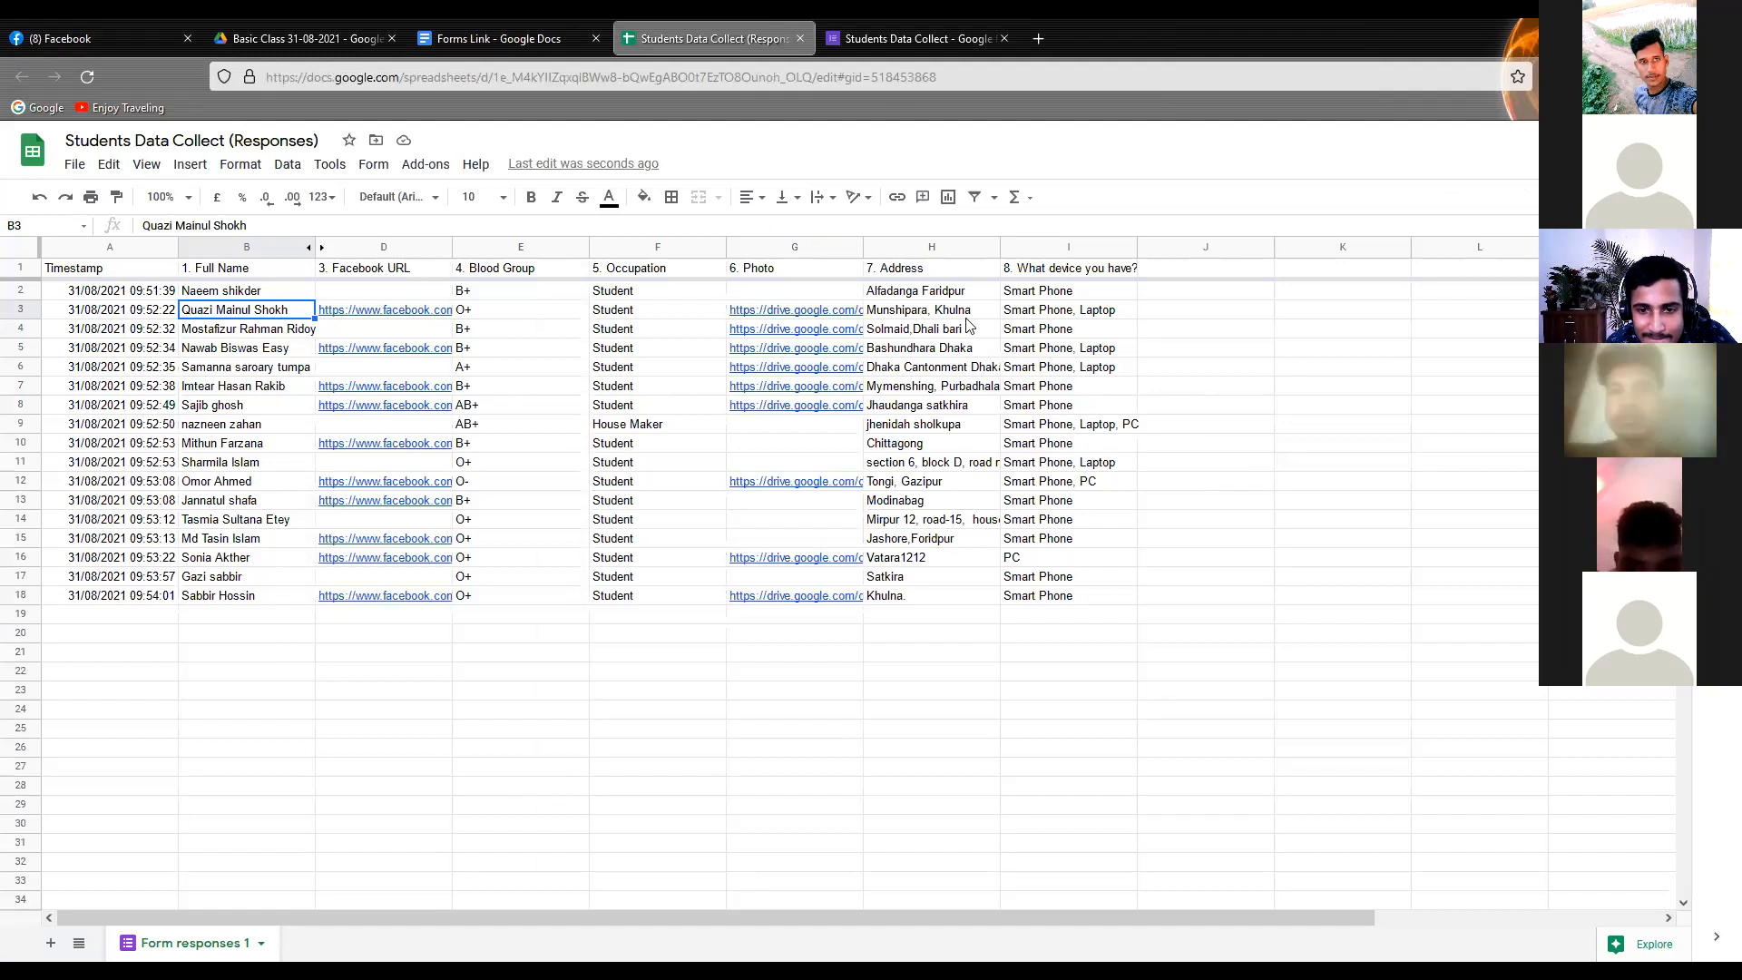
left_click(624, 374)
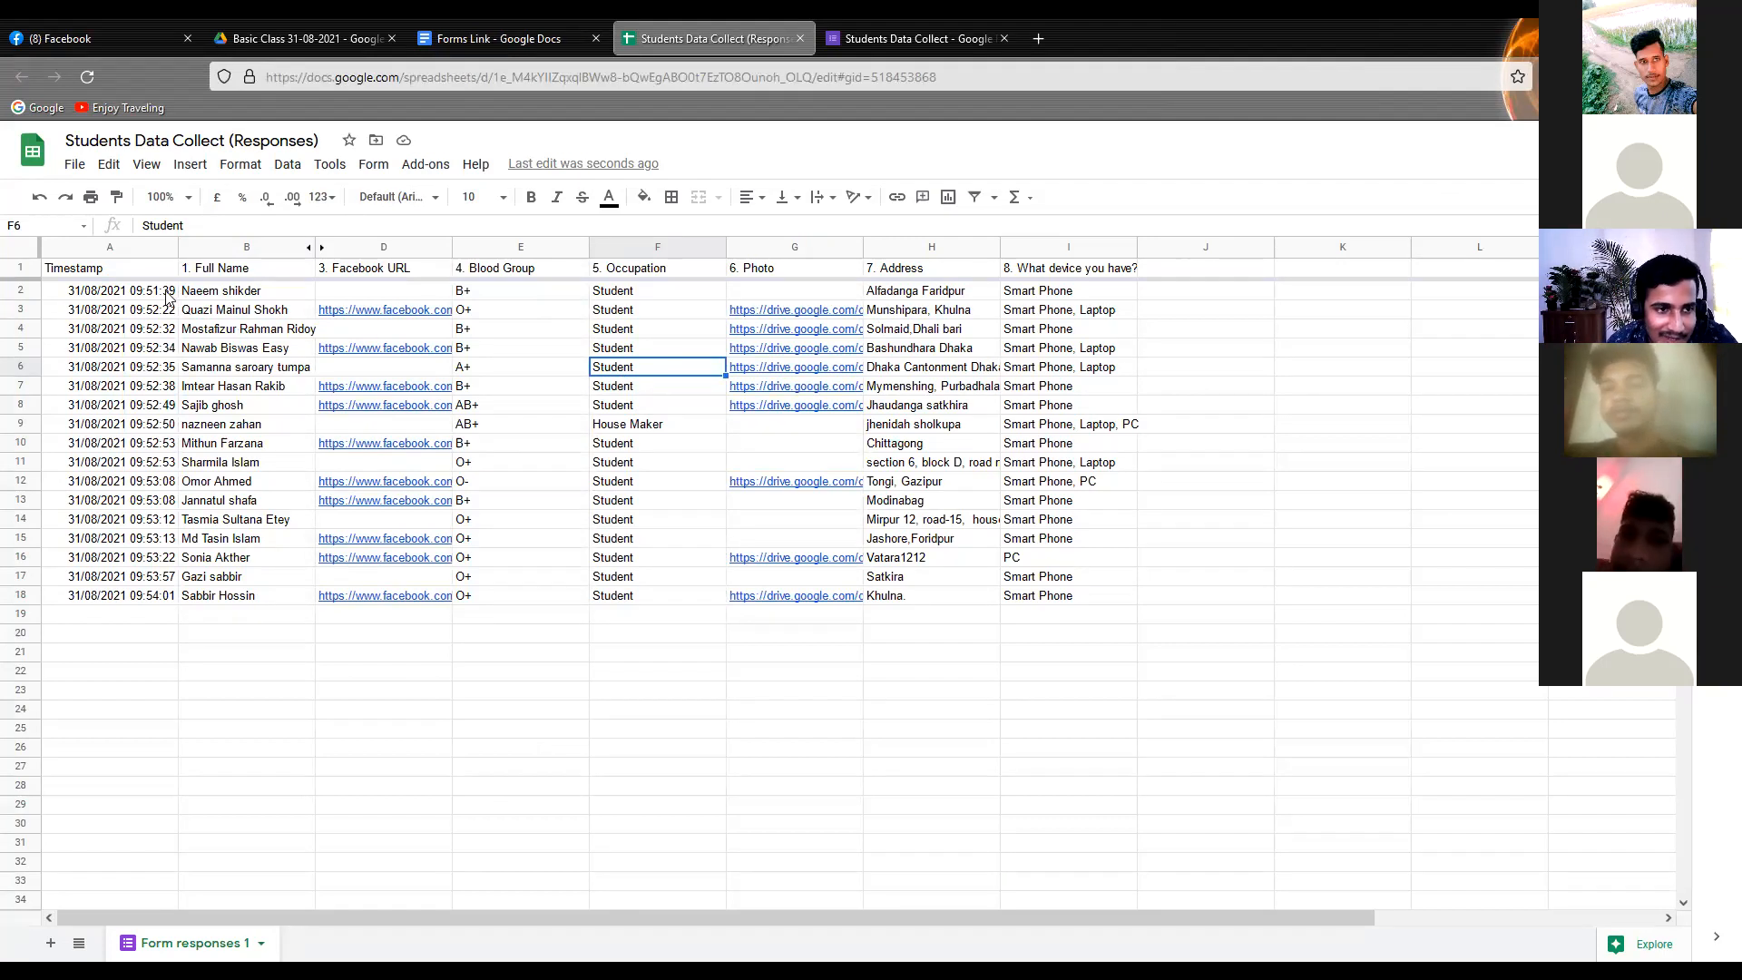
left_click(86, 295)
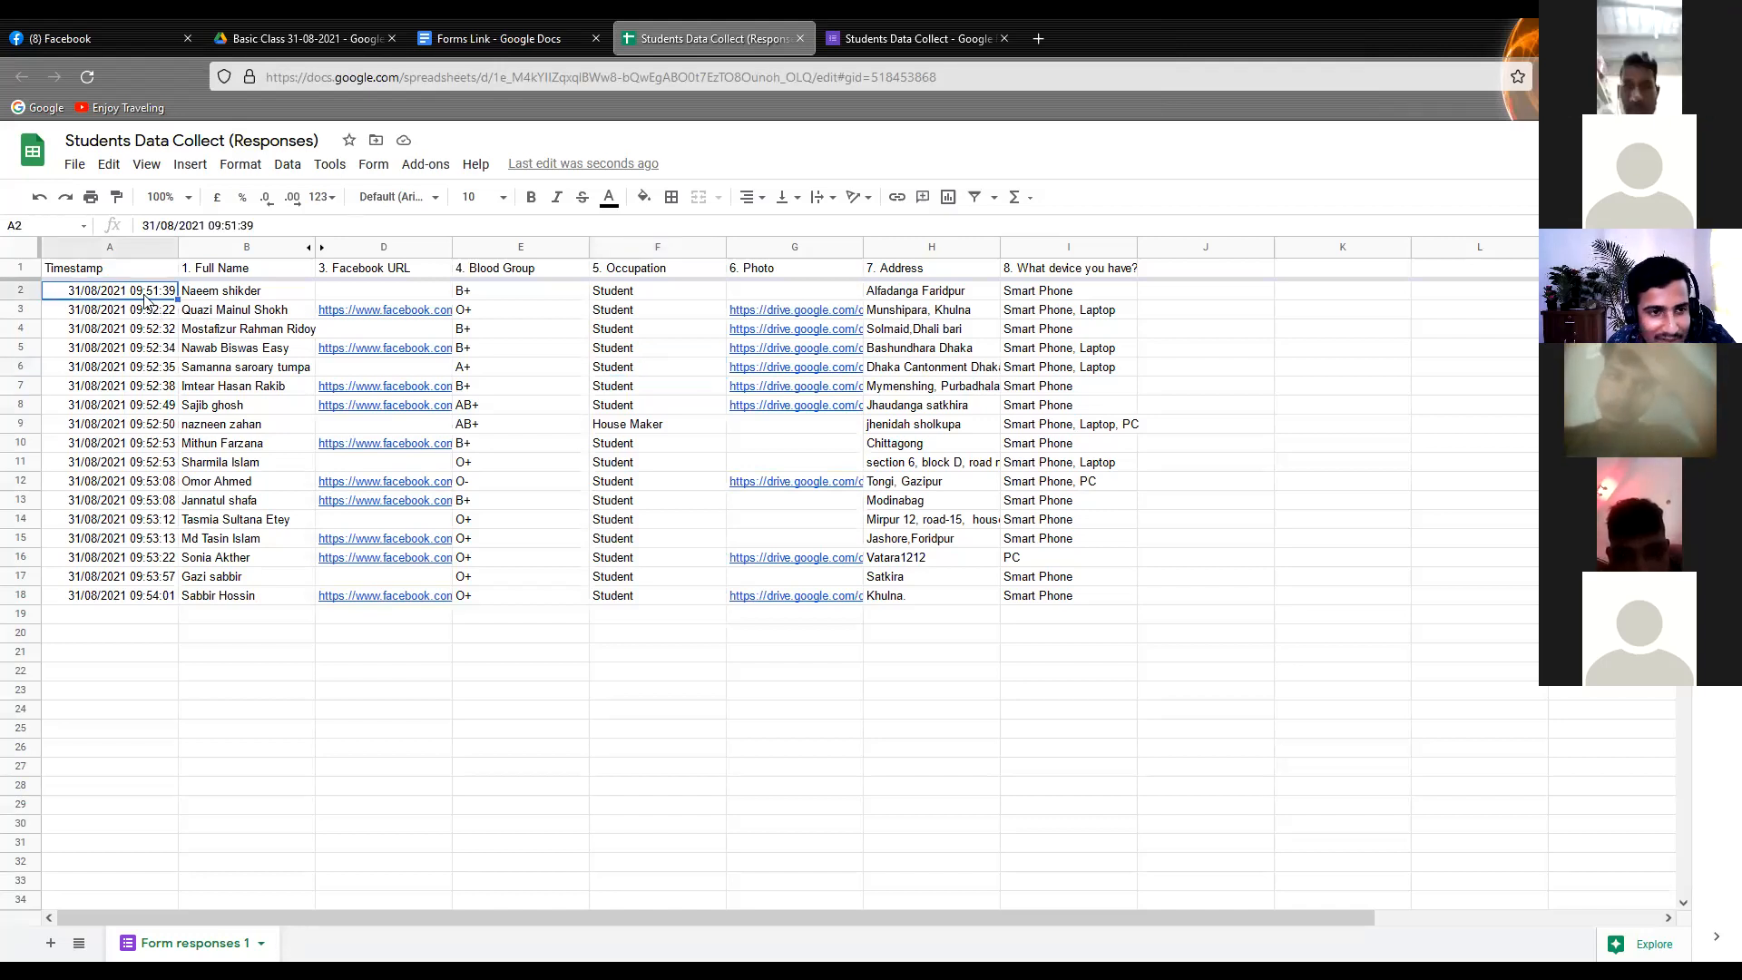
left_click(138, 523)
left_click(142, 557)
left_click(141, 595)
left_click(141, 617)
left_click(136, 500)
left_click(136, 385)
left_click(152, 314)
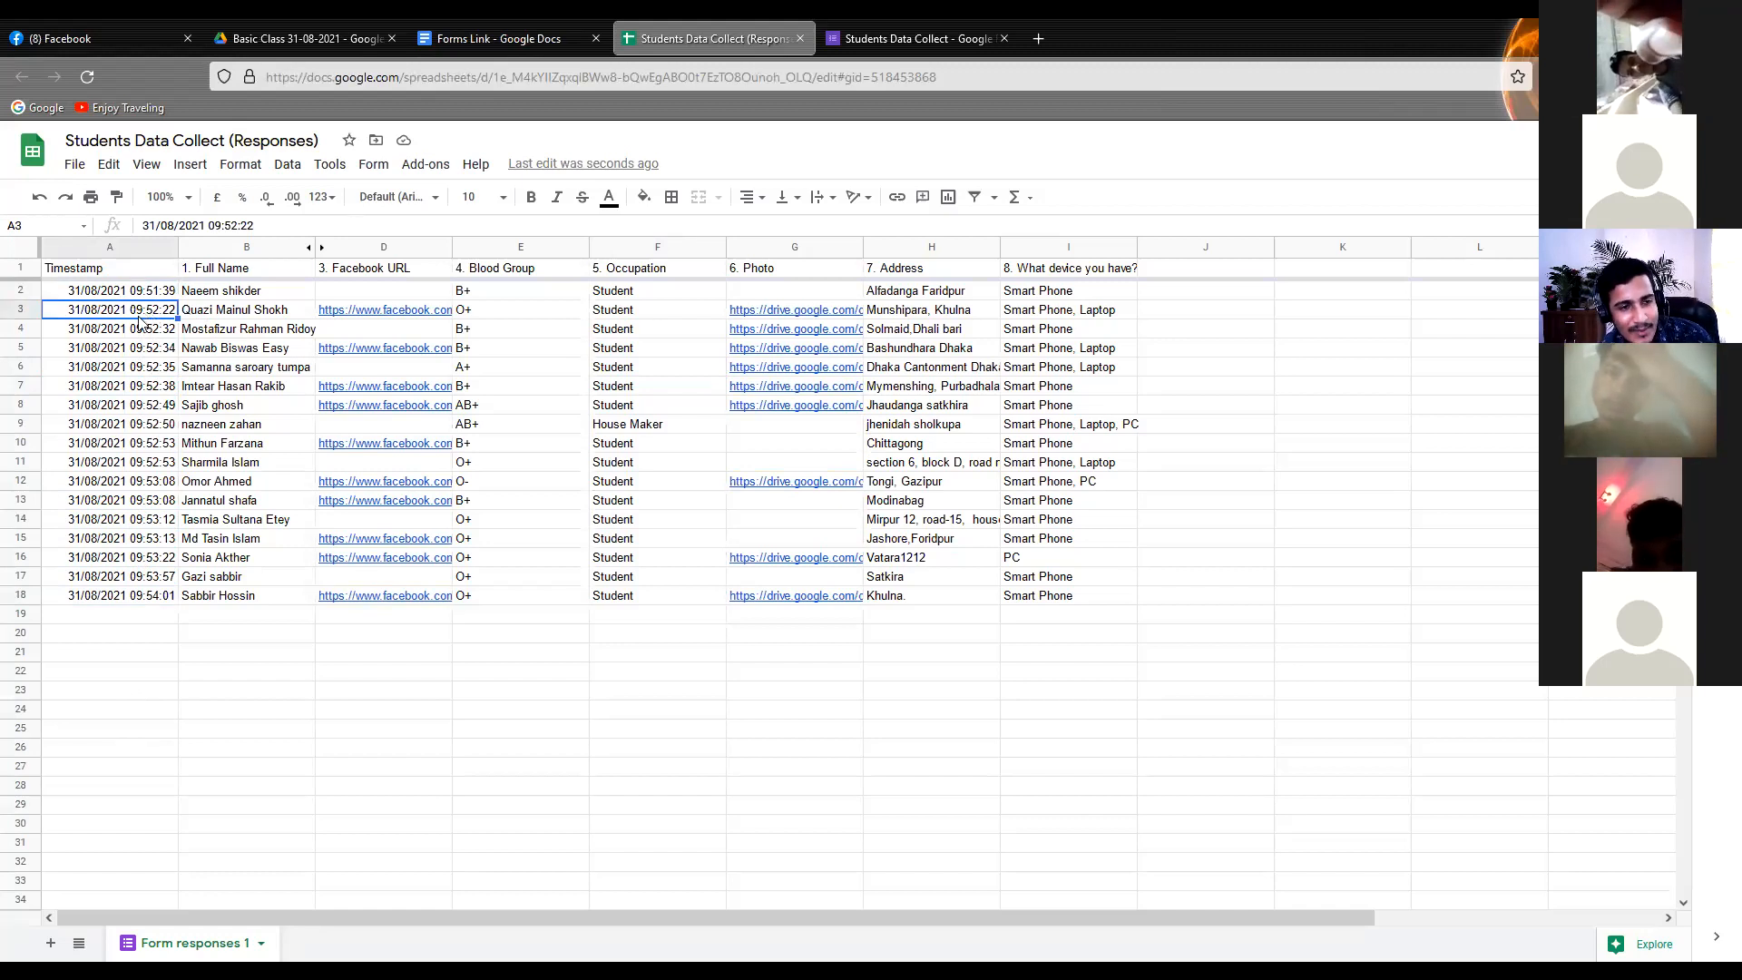
Examine the name, blood group and occupation entries and the column headings in the response spreadsheet
left_click(213, 311)
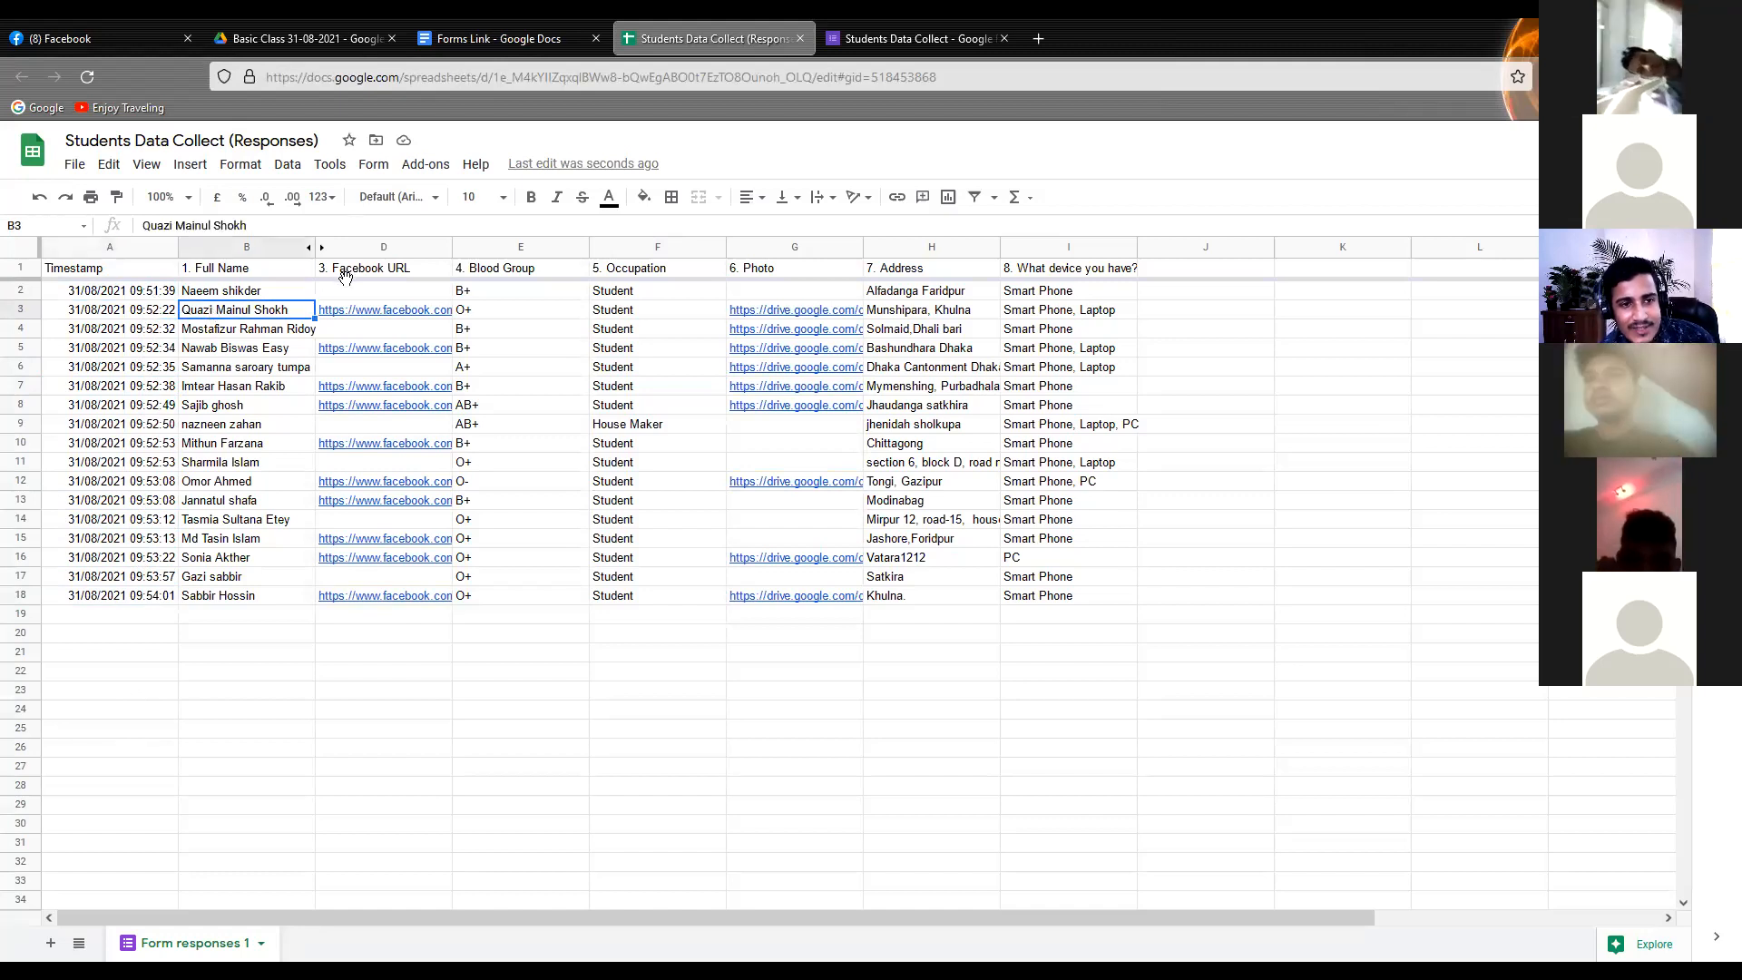
left_click(544, 330)
left_click(650, 330)
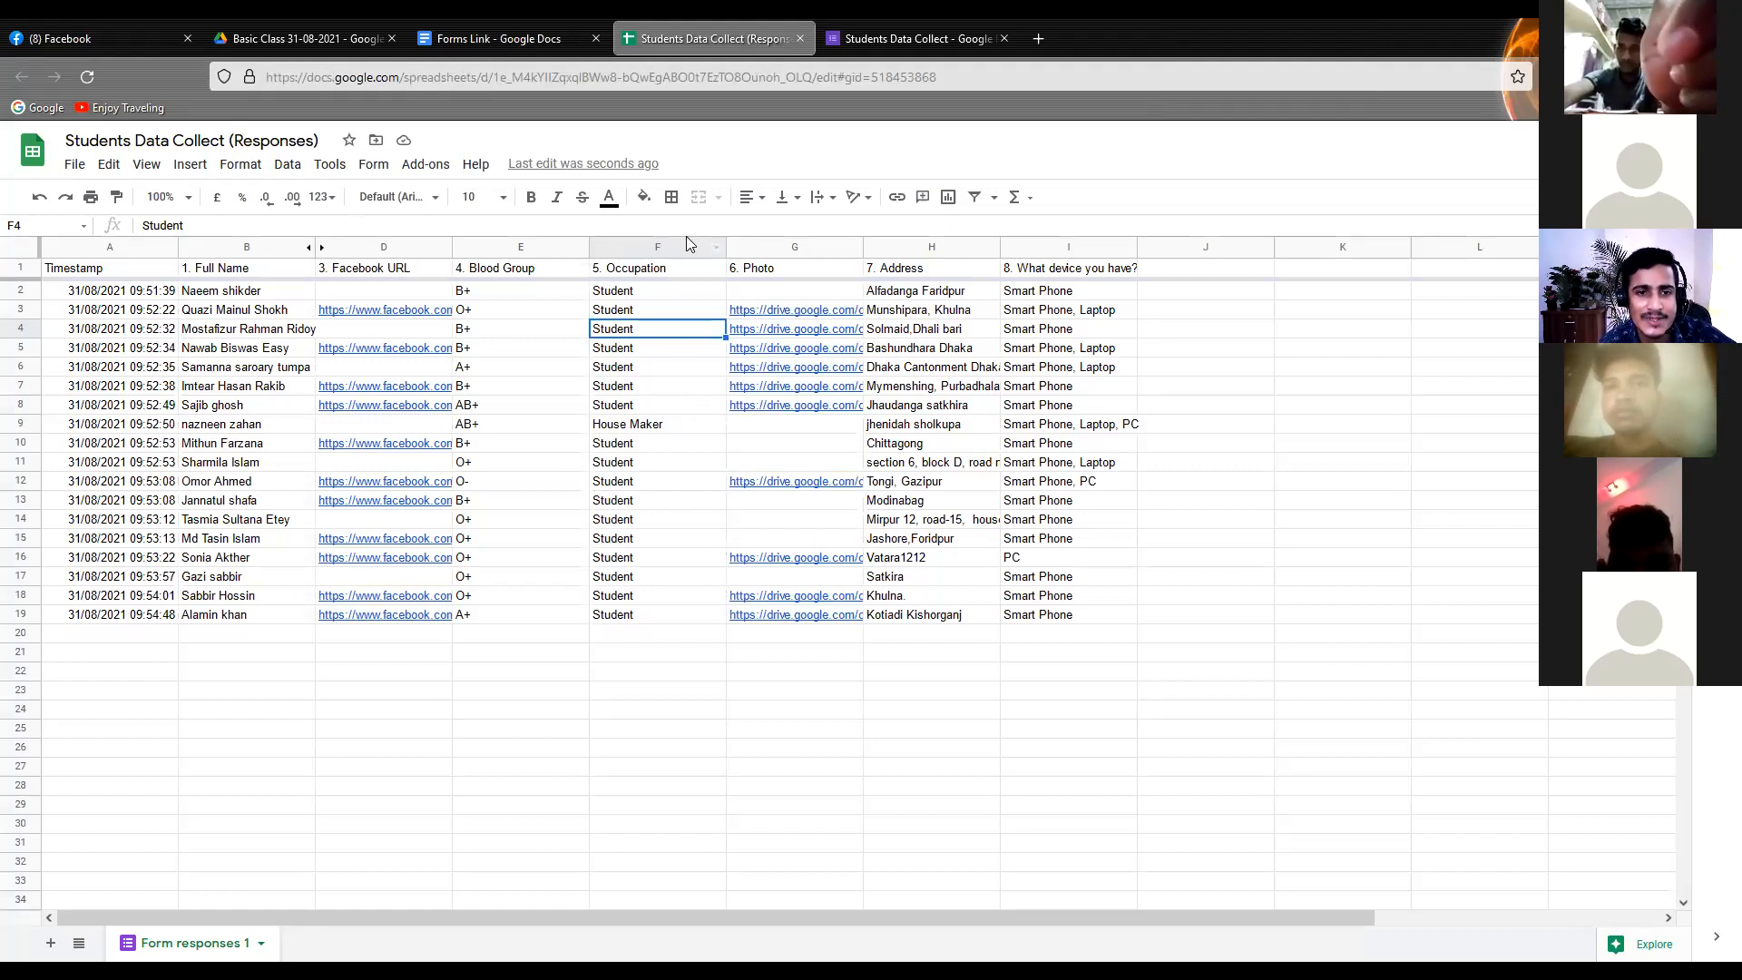
left_click_drag(74, 273, 227, 274)
left_click(168, 332)
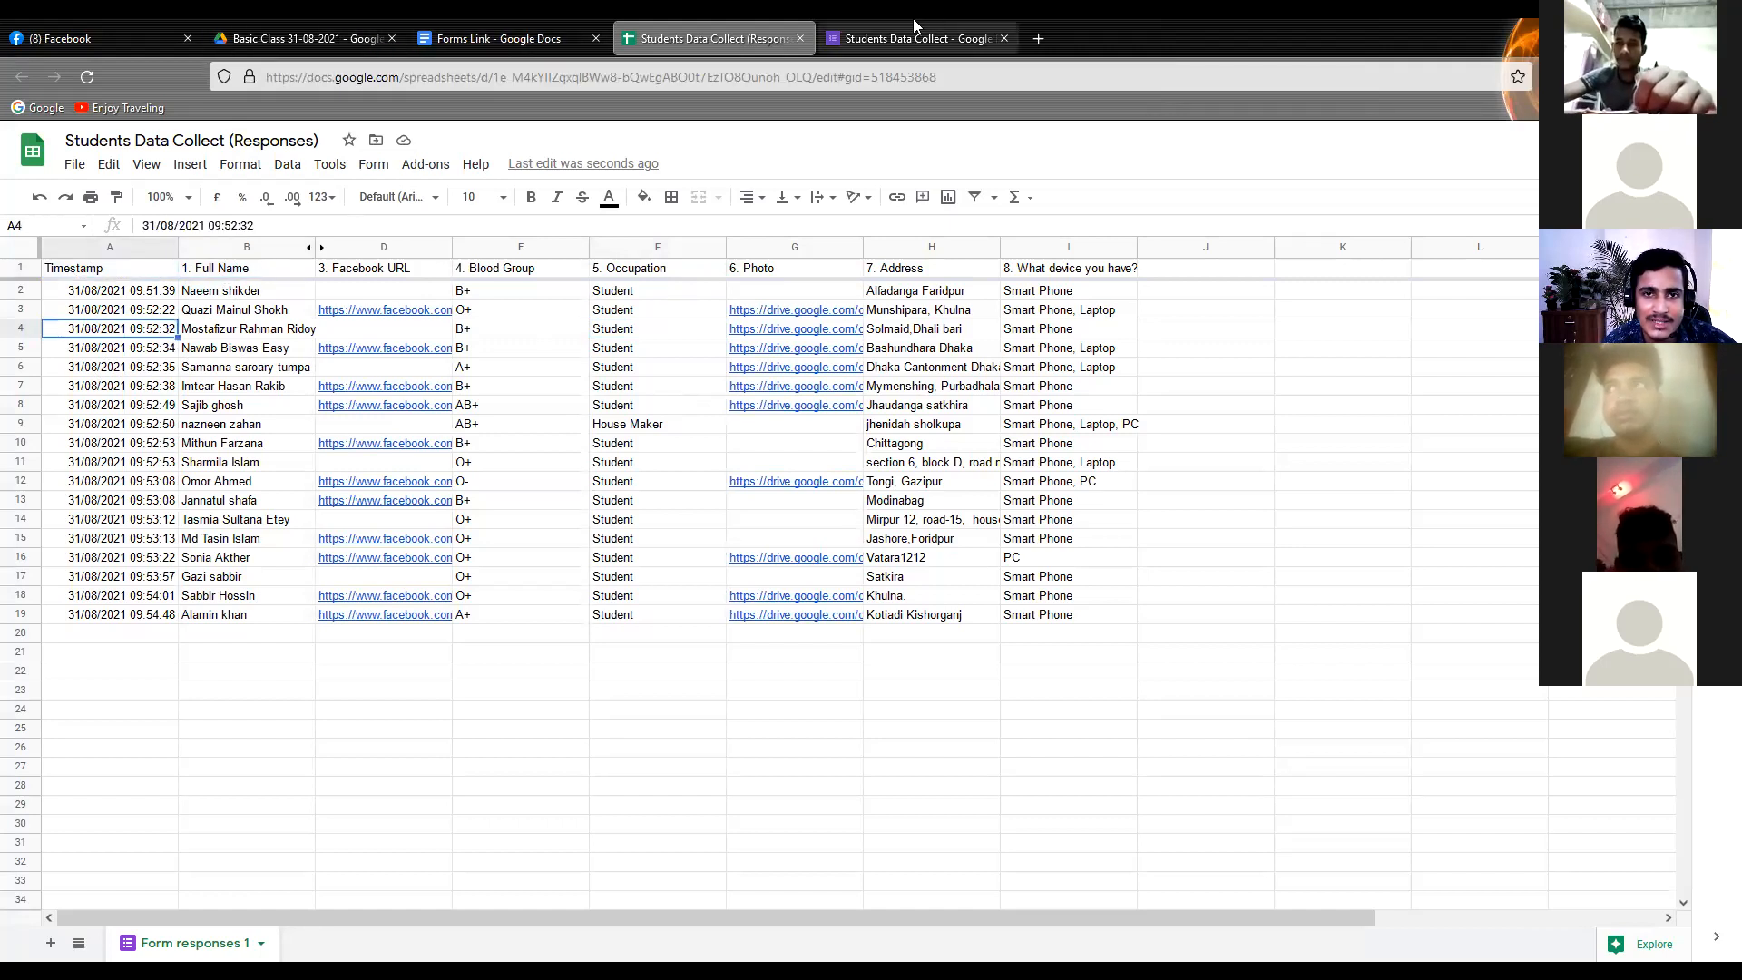
Create a blank Google Sheets spreadsheet in the Basic Class 31-08-2021 Drive folder
left_click(304, 38)
right_click(1167, 425)
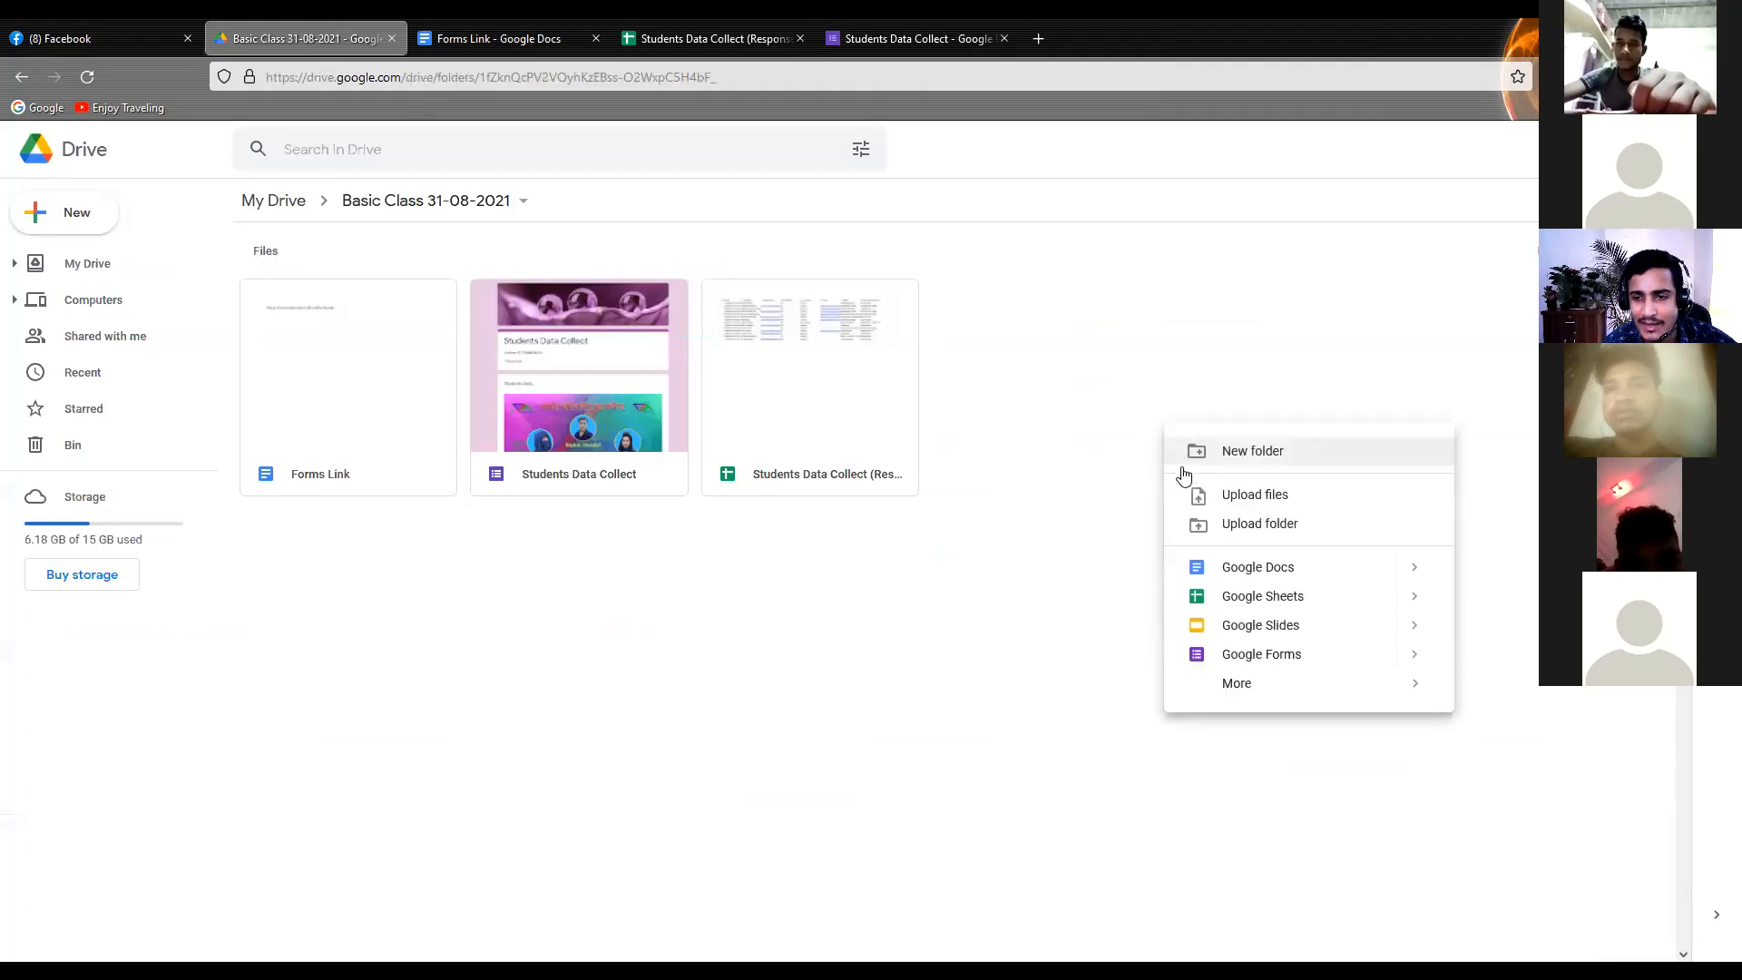
left_click(1234, 597)
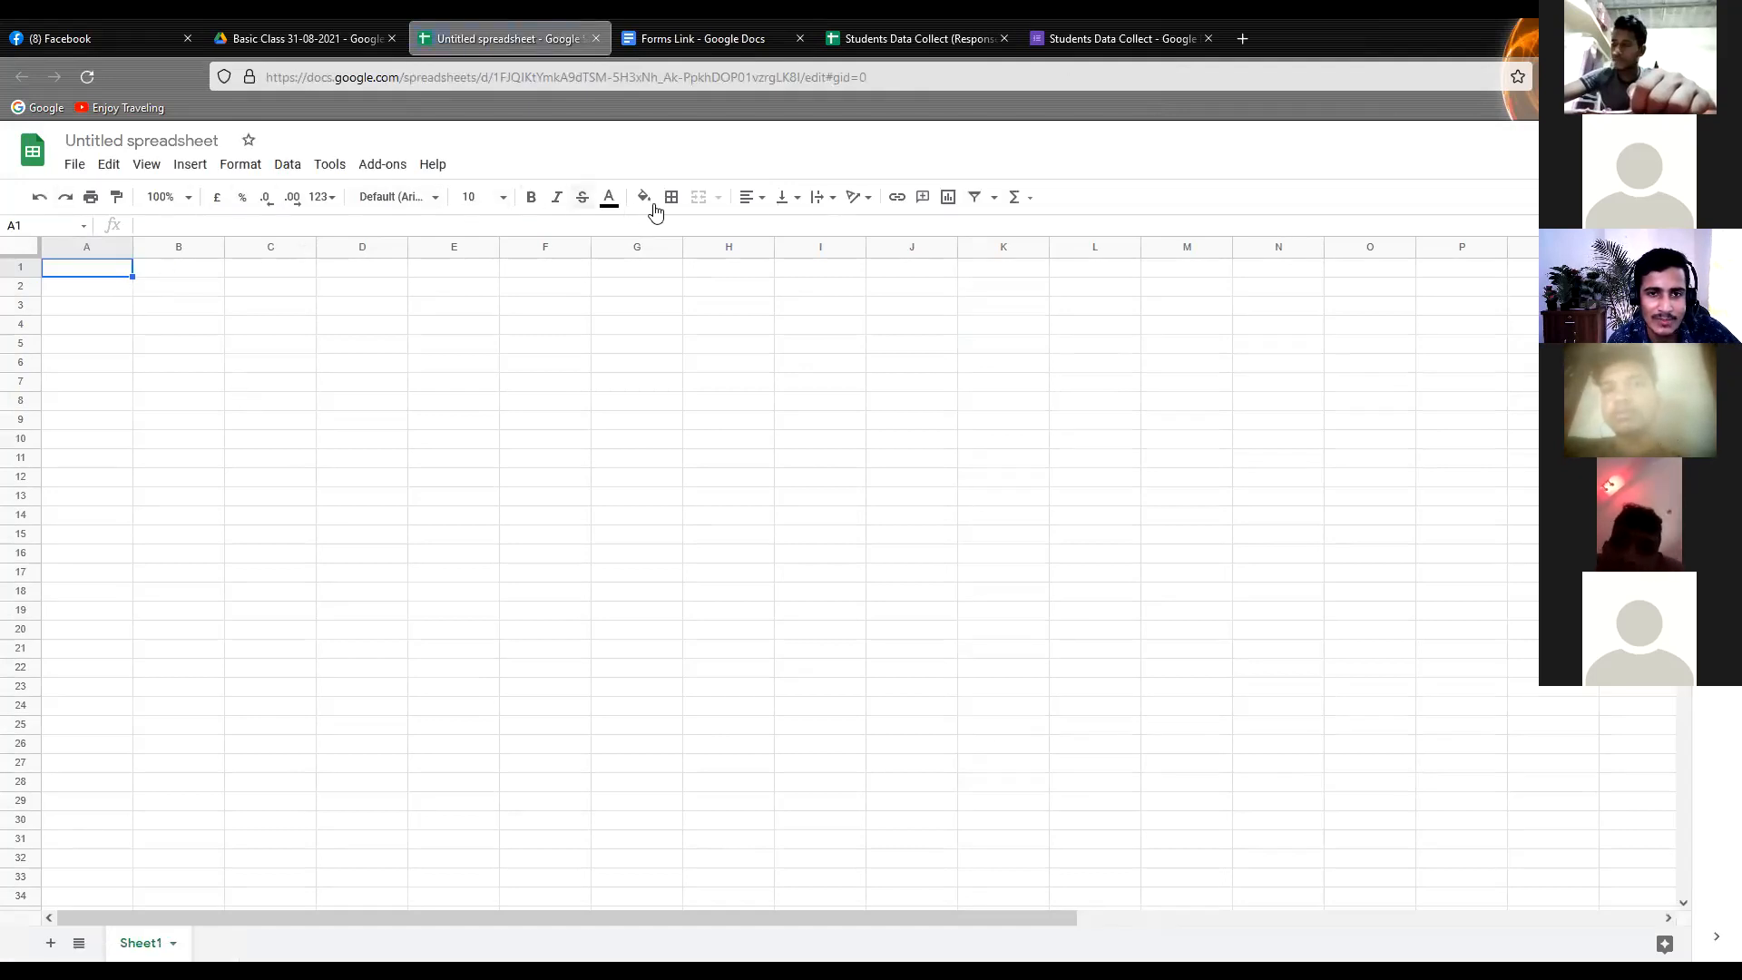
Look over the available function categories and the empty cell grid in the untitled spreadsheet
left_click(1020, 207)
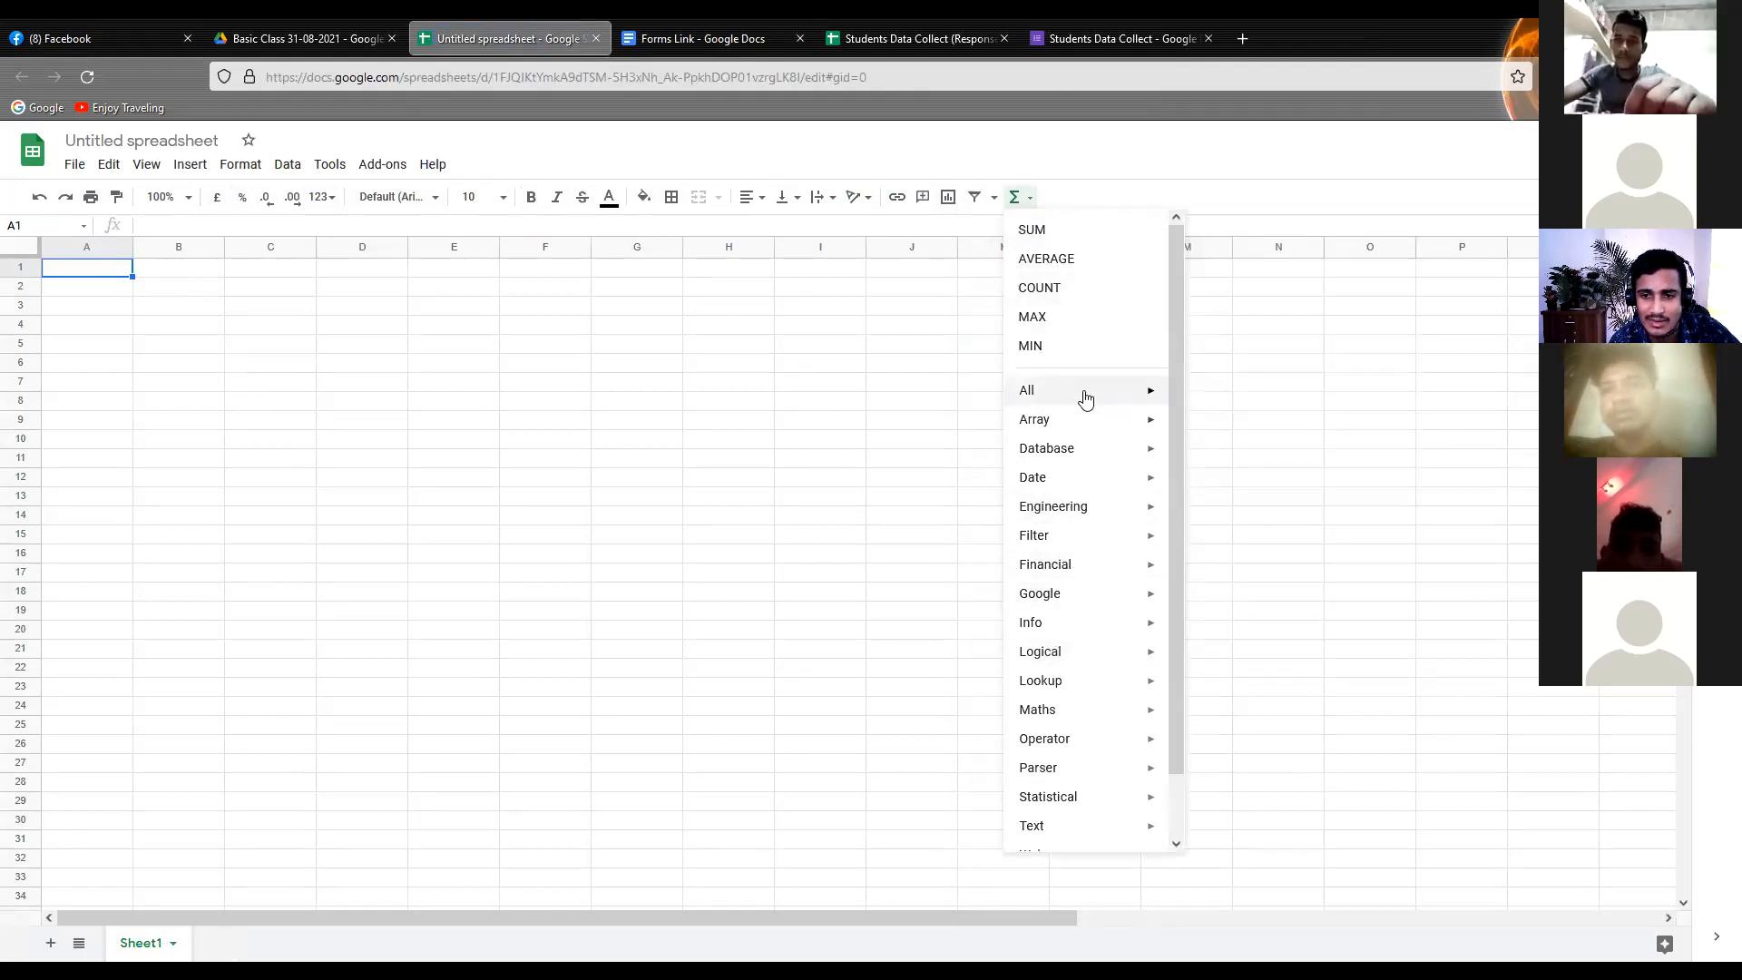
mouse_move(1080, 393)
left_click(202, 346)
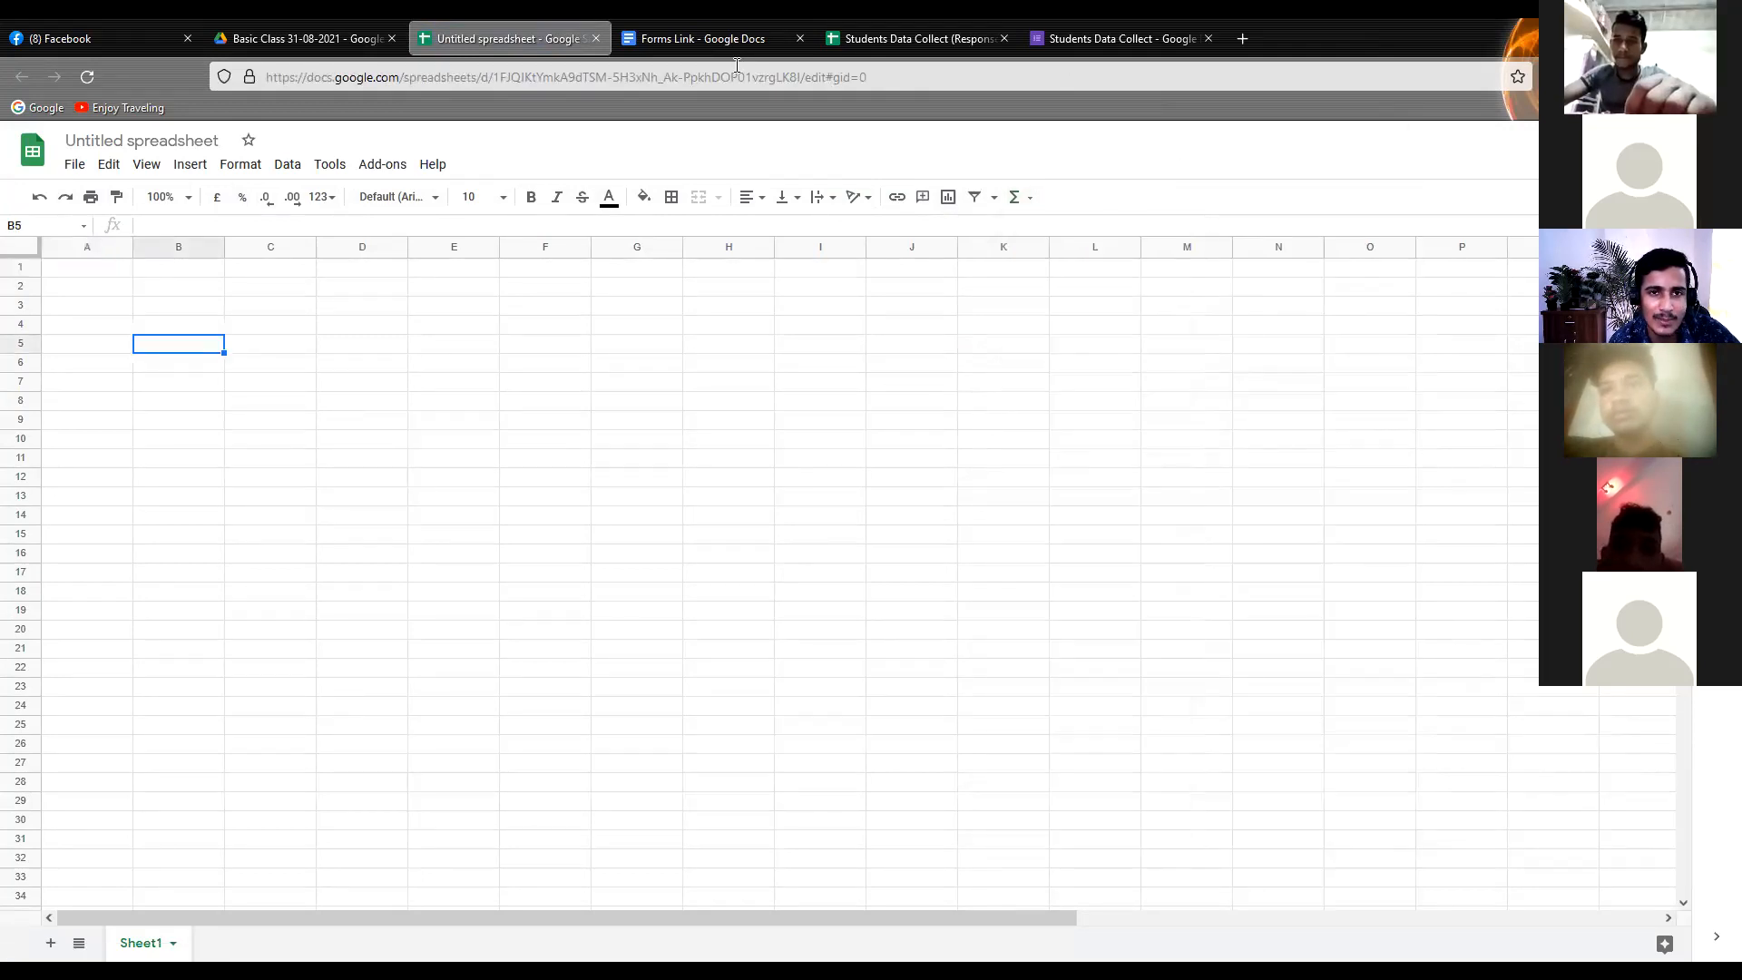
left_click(177, 288)
left_click(349, 327)
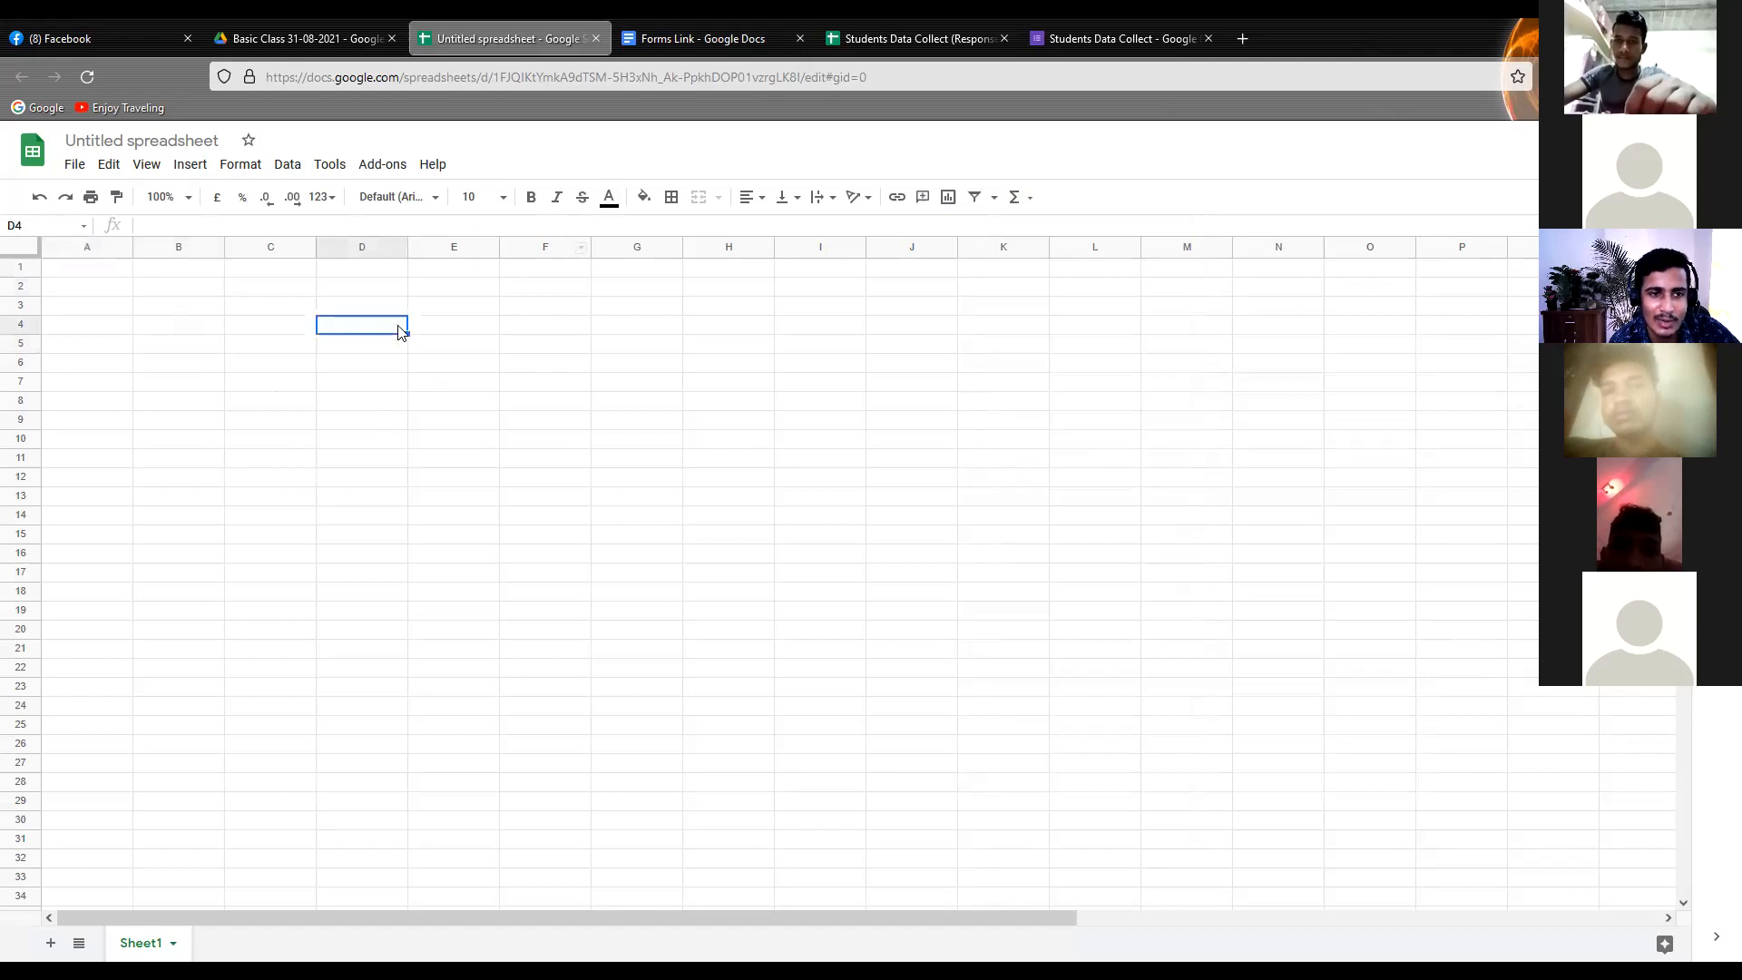
left_click(100, 287)
left_click(168, 292)
left_click(240, 302)
In the response spreadsheet, make the headings in B1:I1 bold and give them a light red fill
left_click(856, 35)
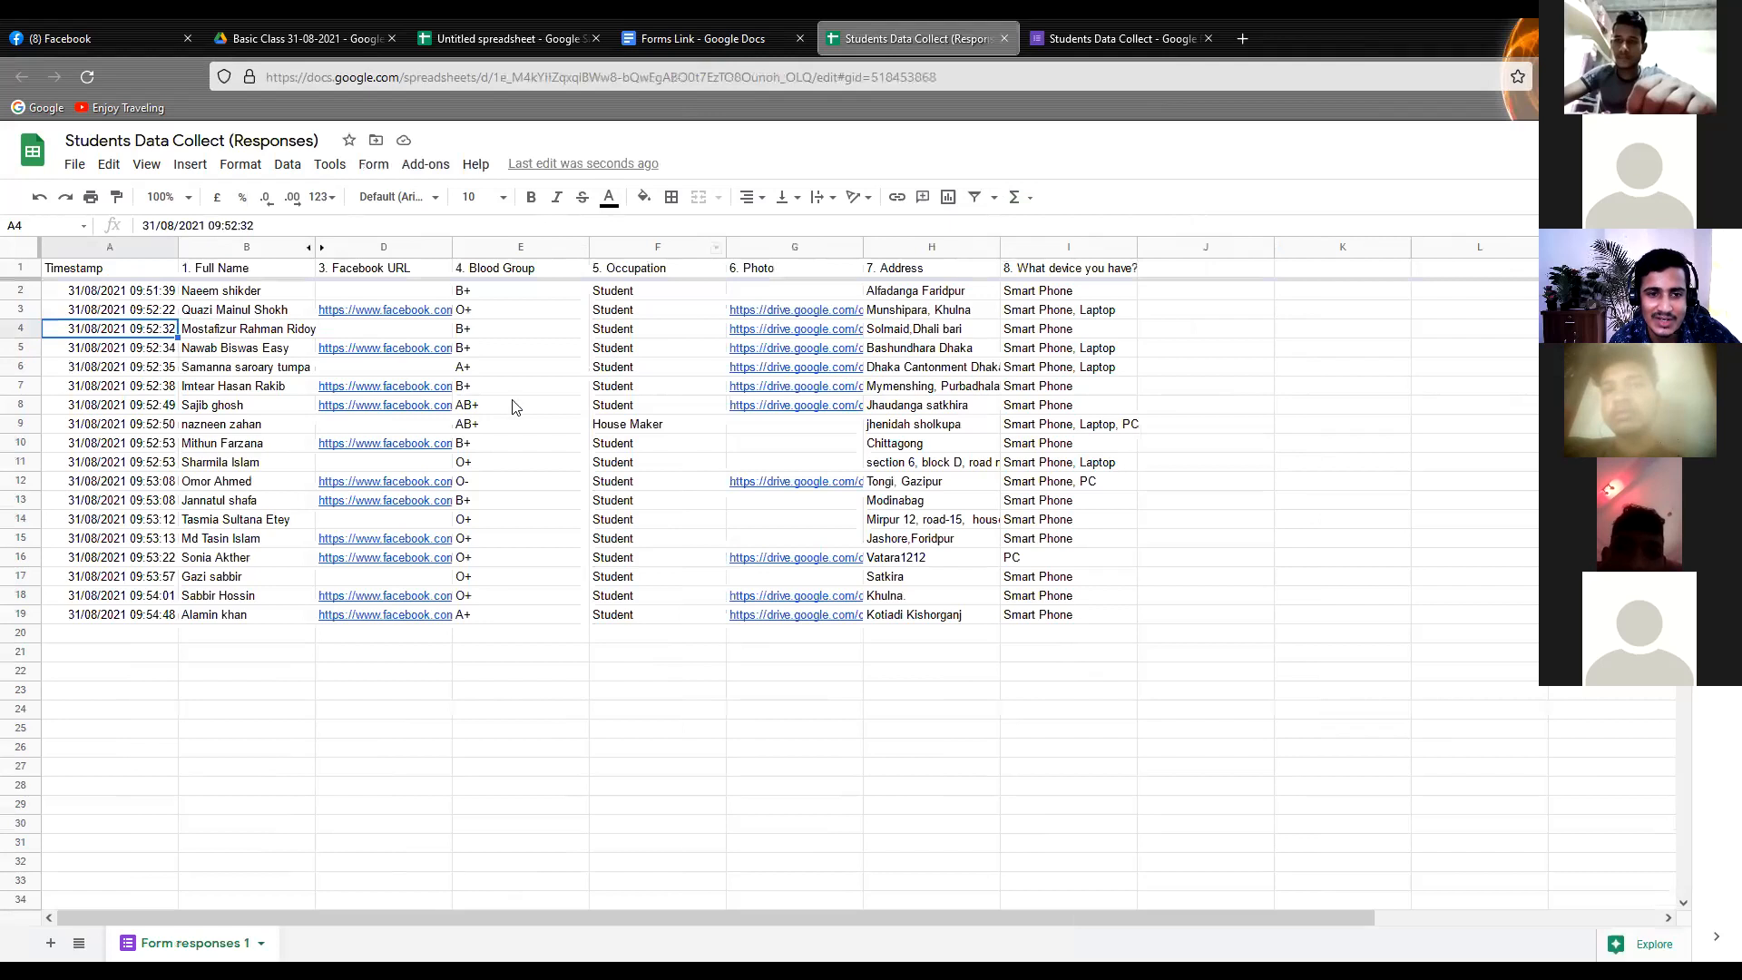
left_click(233, 273)
left_click_drag(378, 275, 1097, 274)
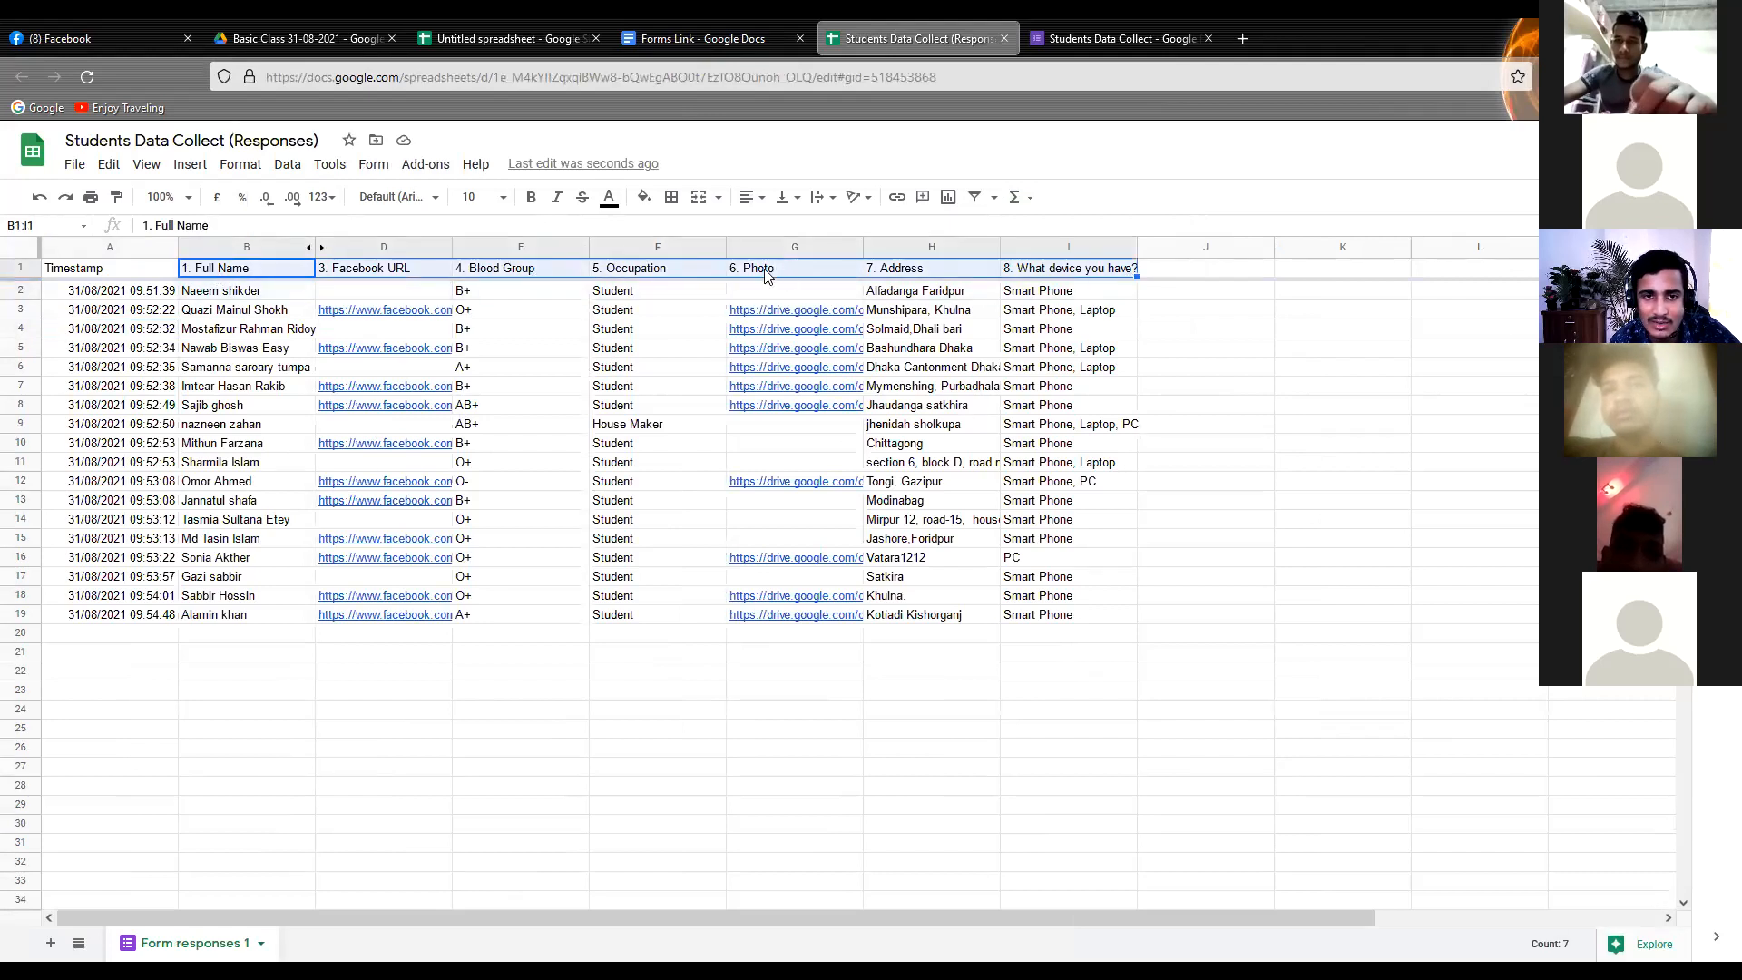
left_click(531, 197)
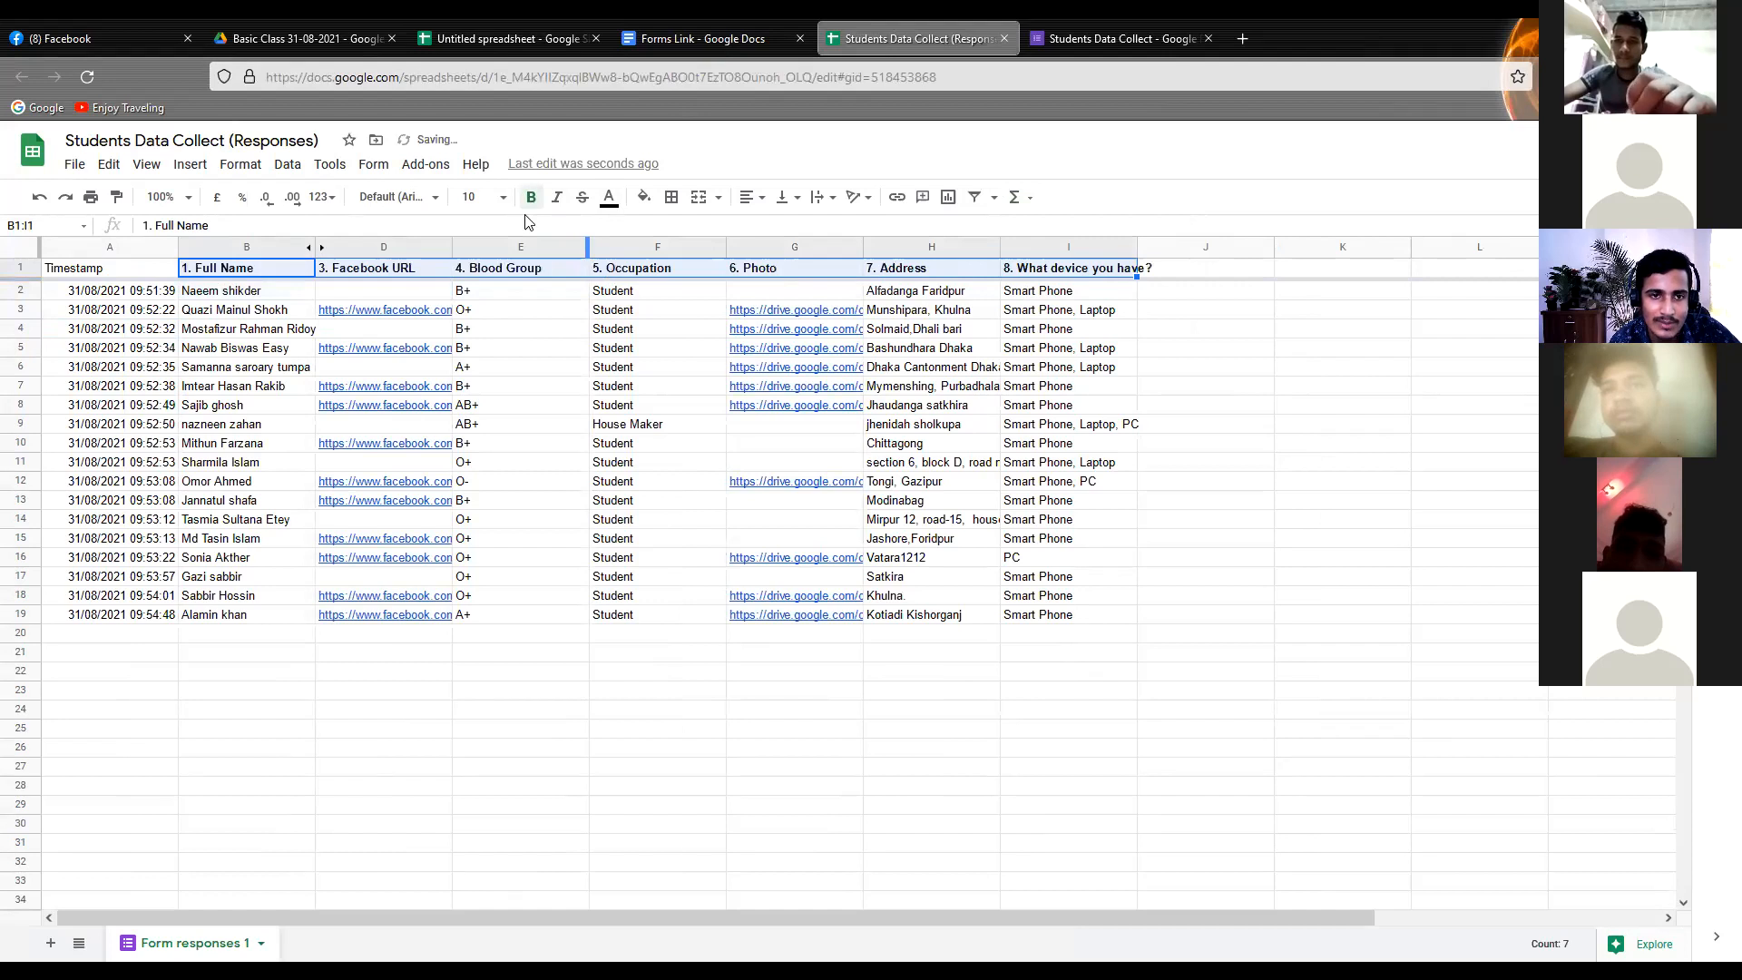
left_click(641, 200)
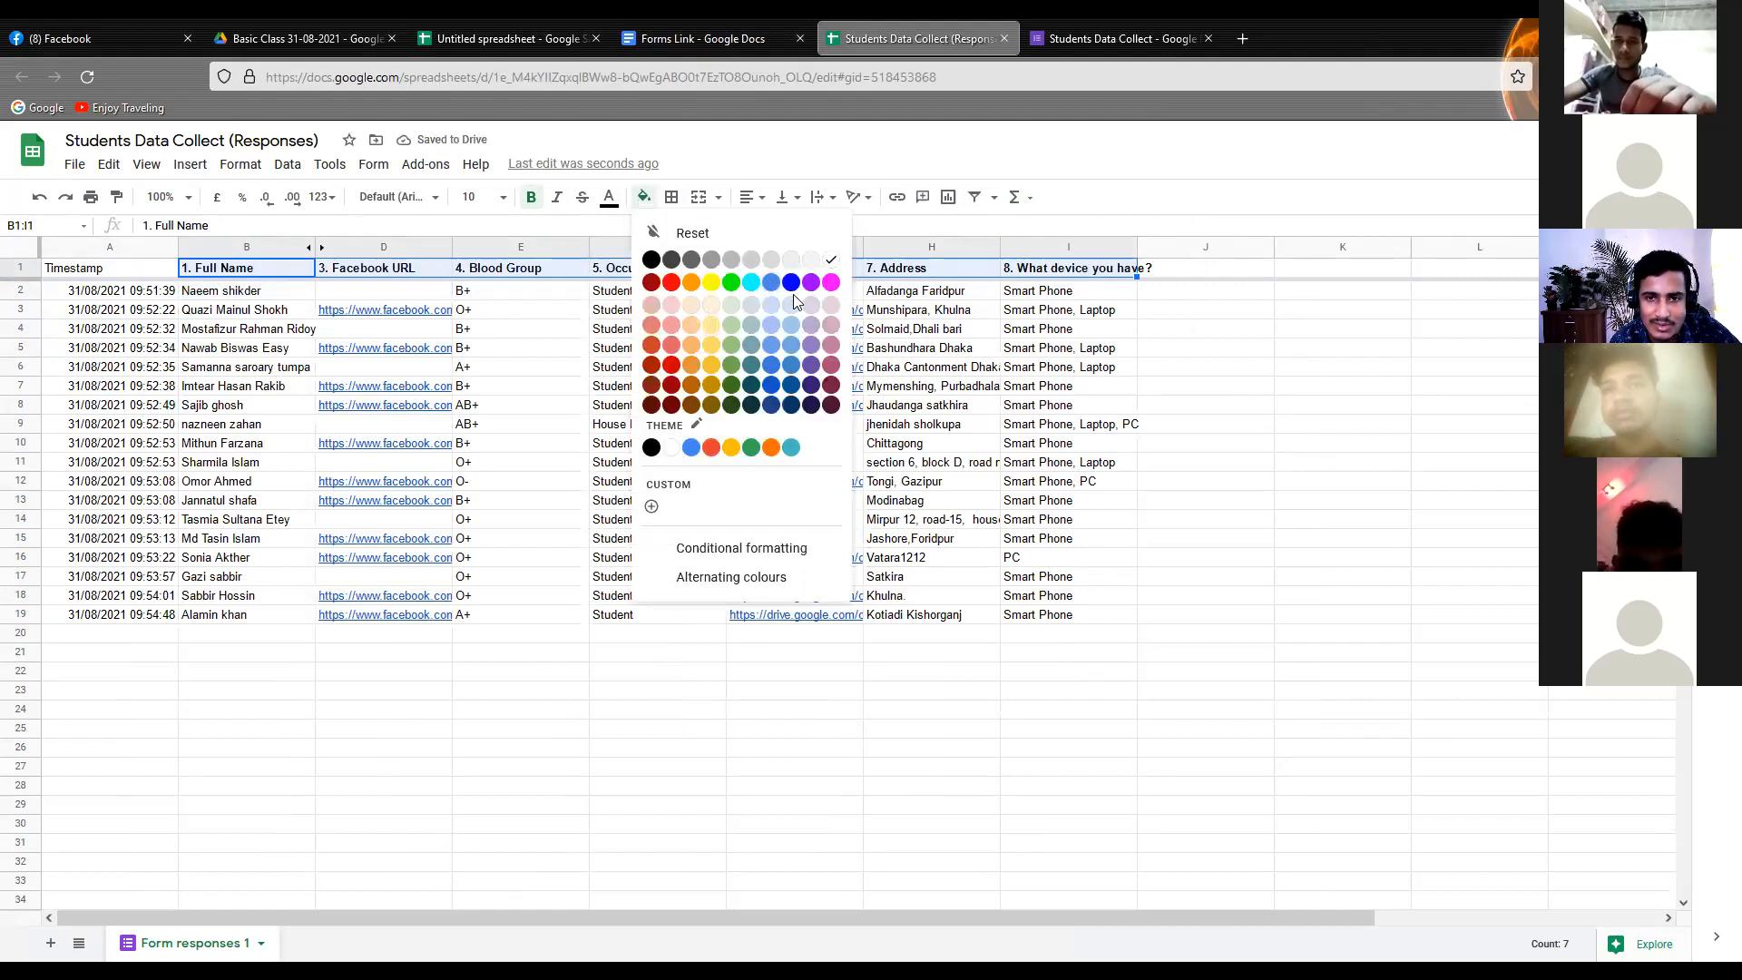
left_click(680, 308)
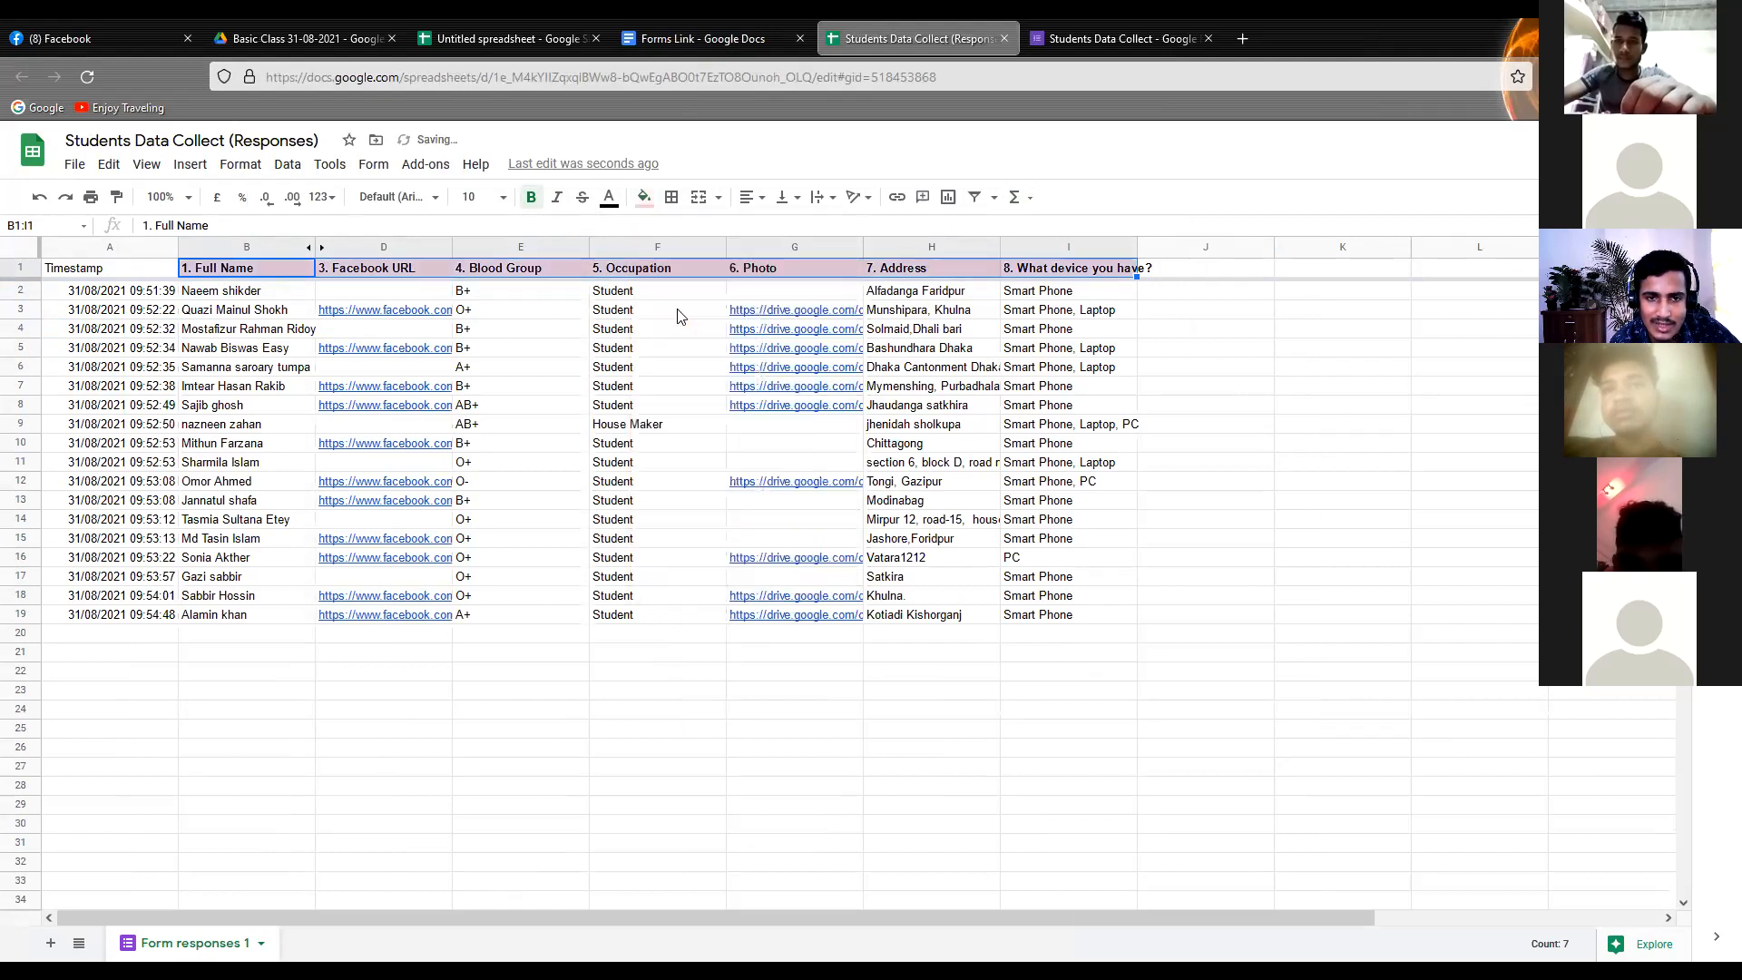
Try green and then magenta as the text colour of the headings in B1:I1
left_click(609, 199)
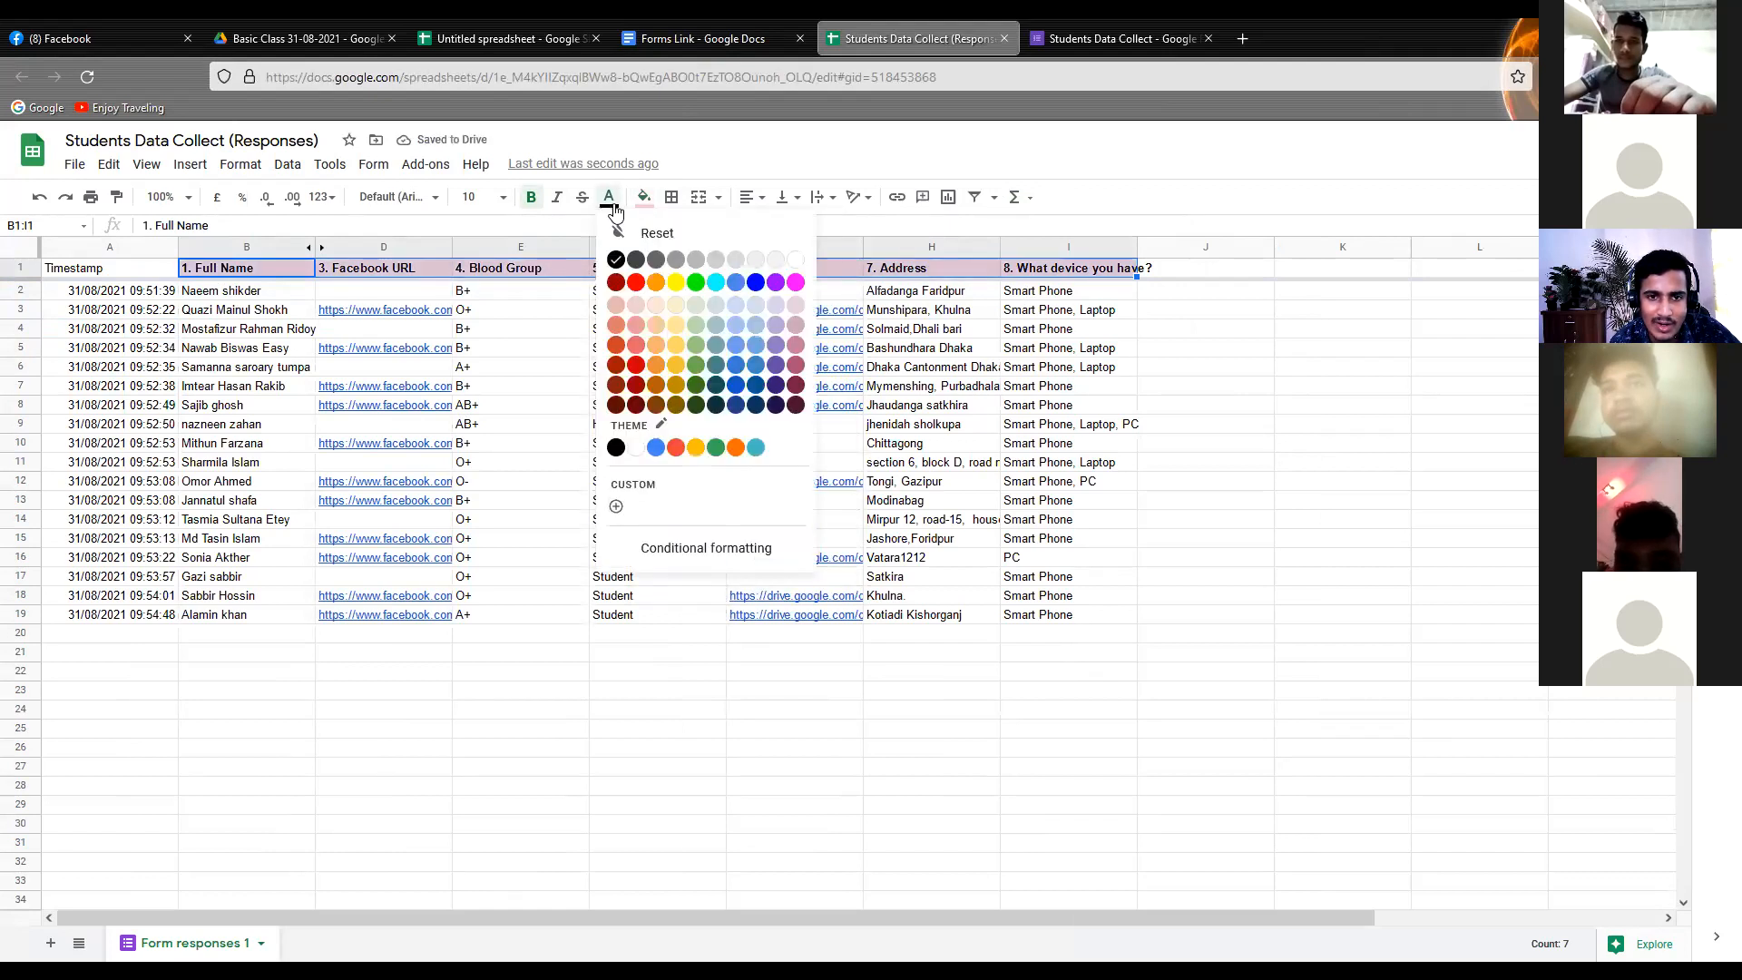
left_click(696, 282)
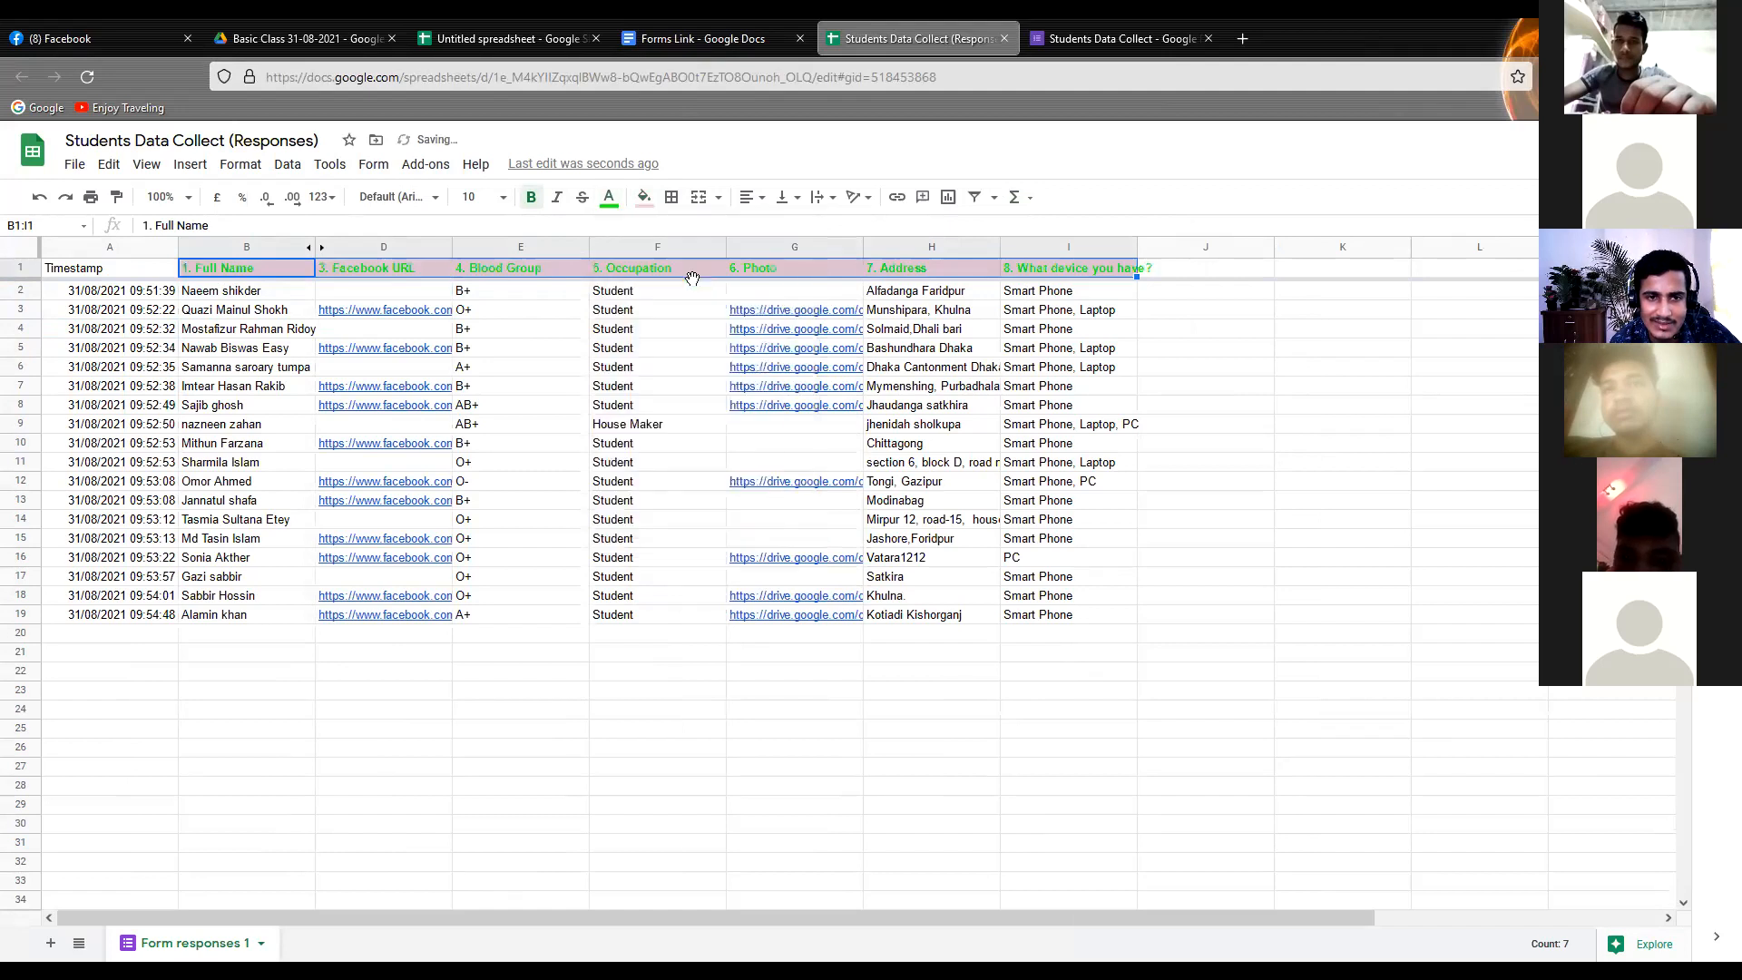
left_click(611, 200)
left_click(792, 285)
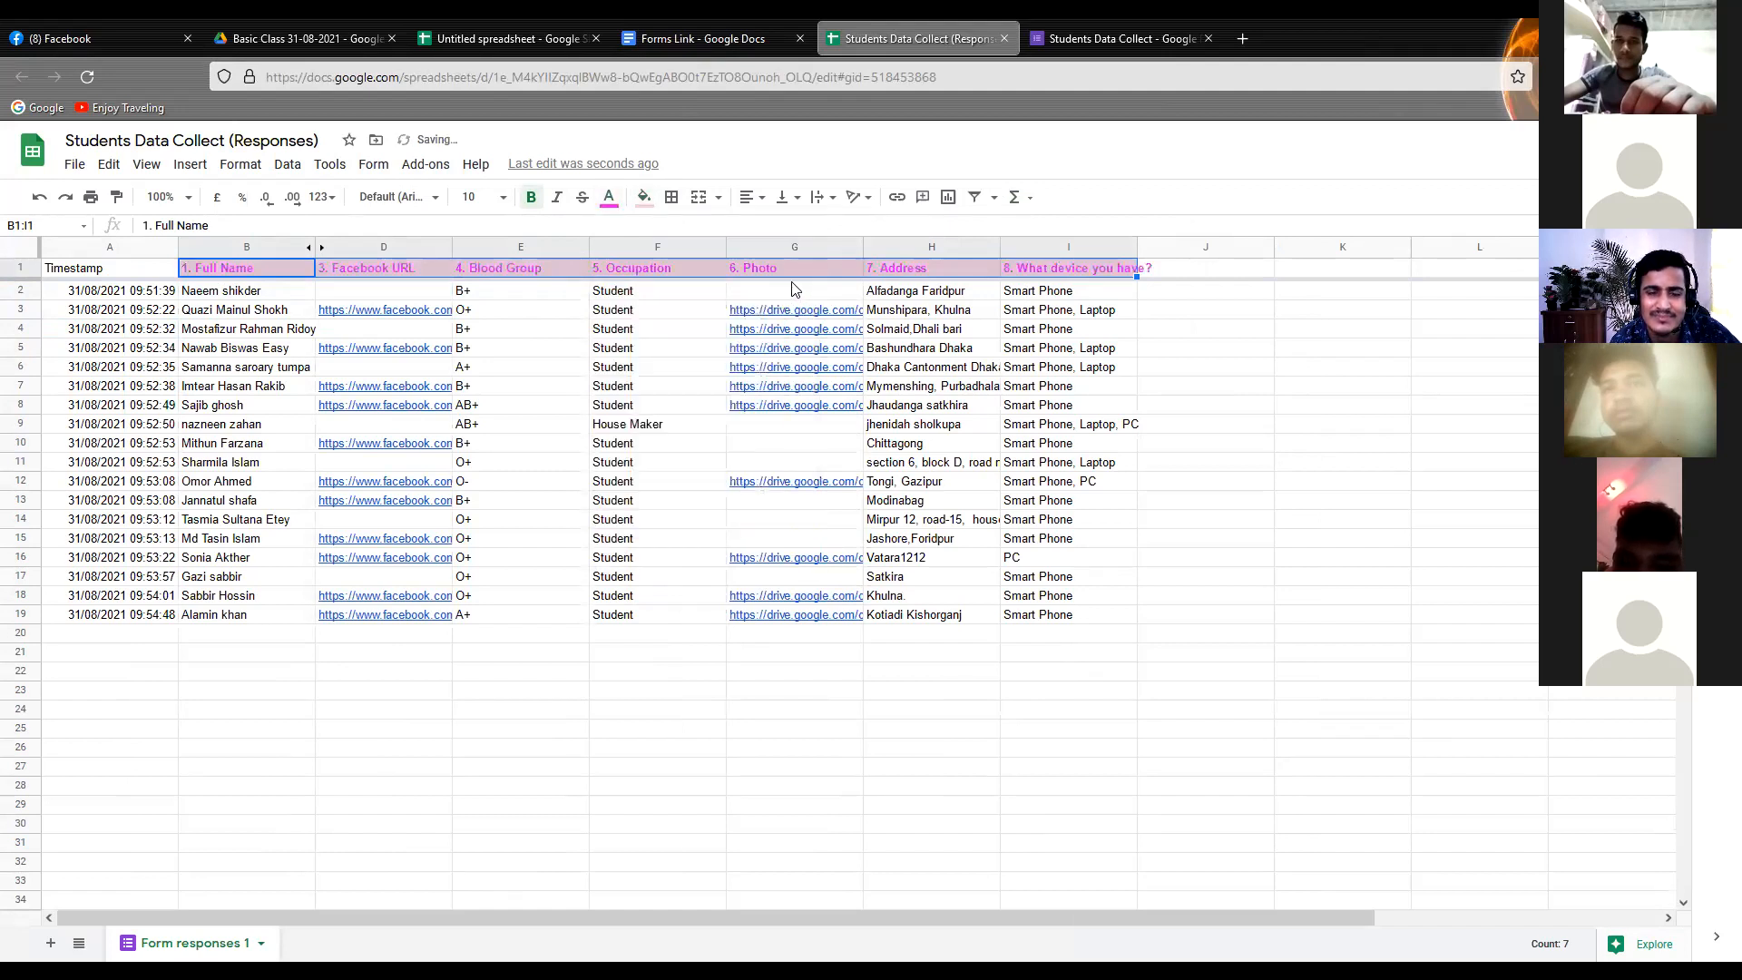
left_click(673, 312)
Recolour the fill of the headings in B1:I1, trying light yellow before settling on light purple
left_click_drag(175, 272, 1086, 275)
left_click(197, 271)
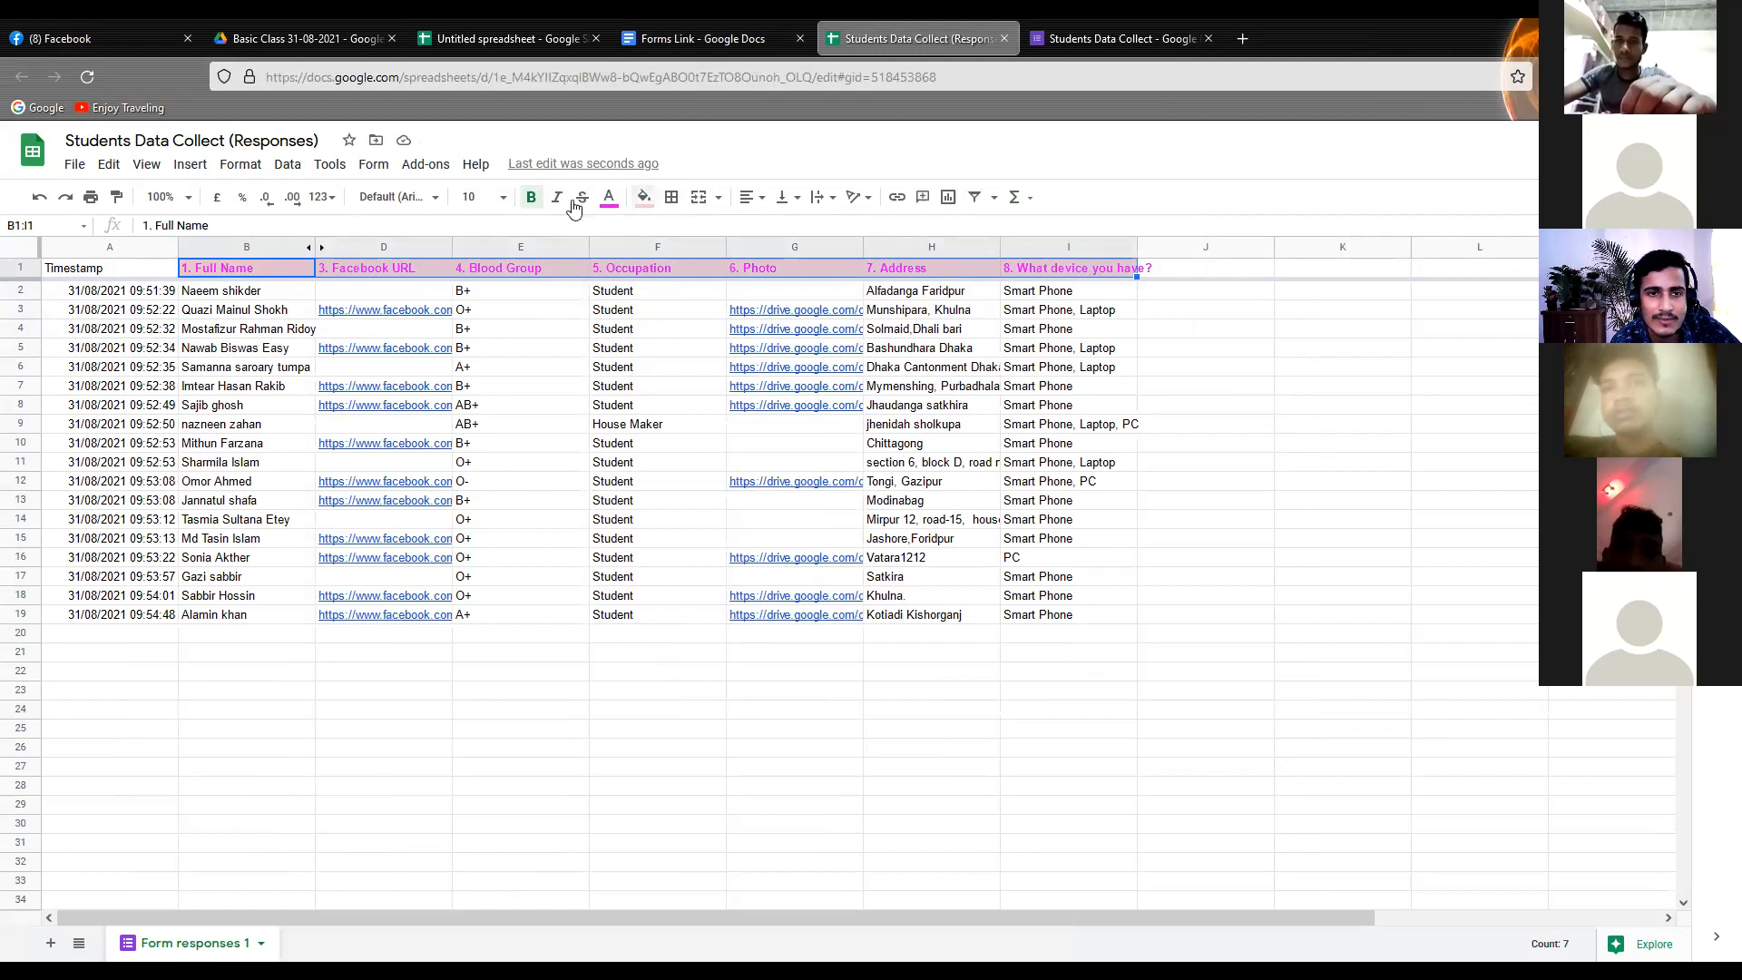
left_click(644, 206)
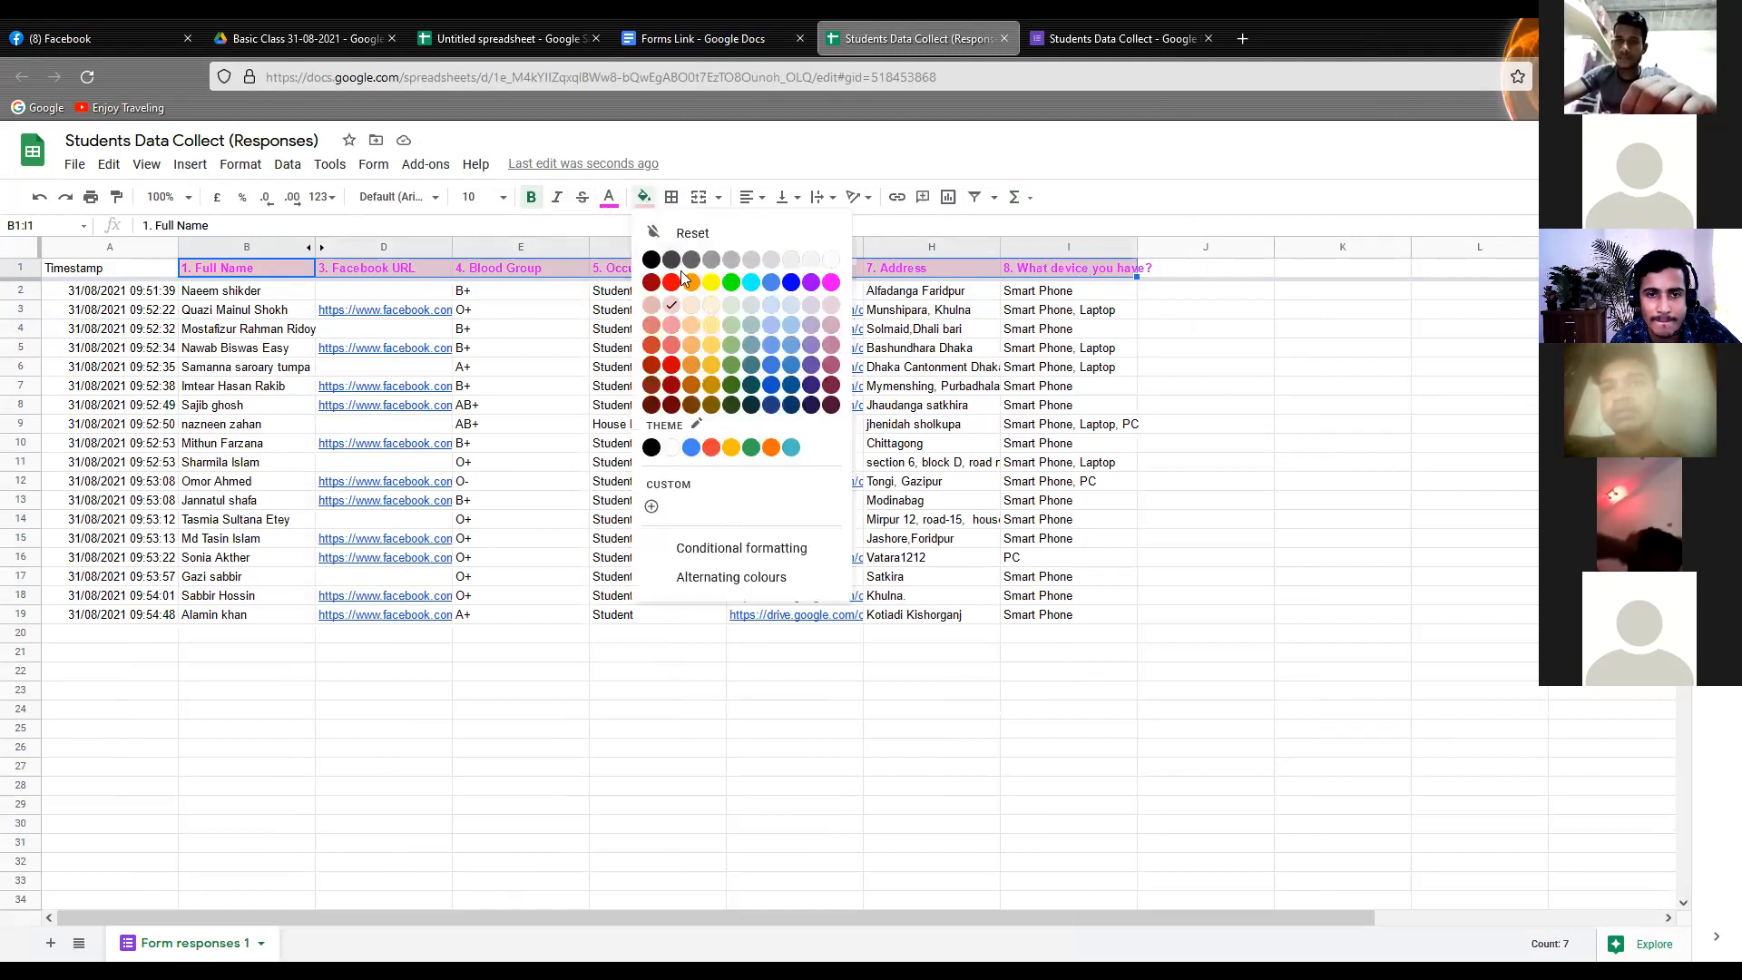
left_click(708, 313)
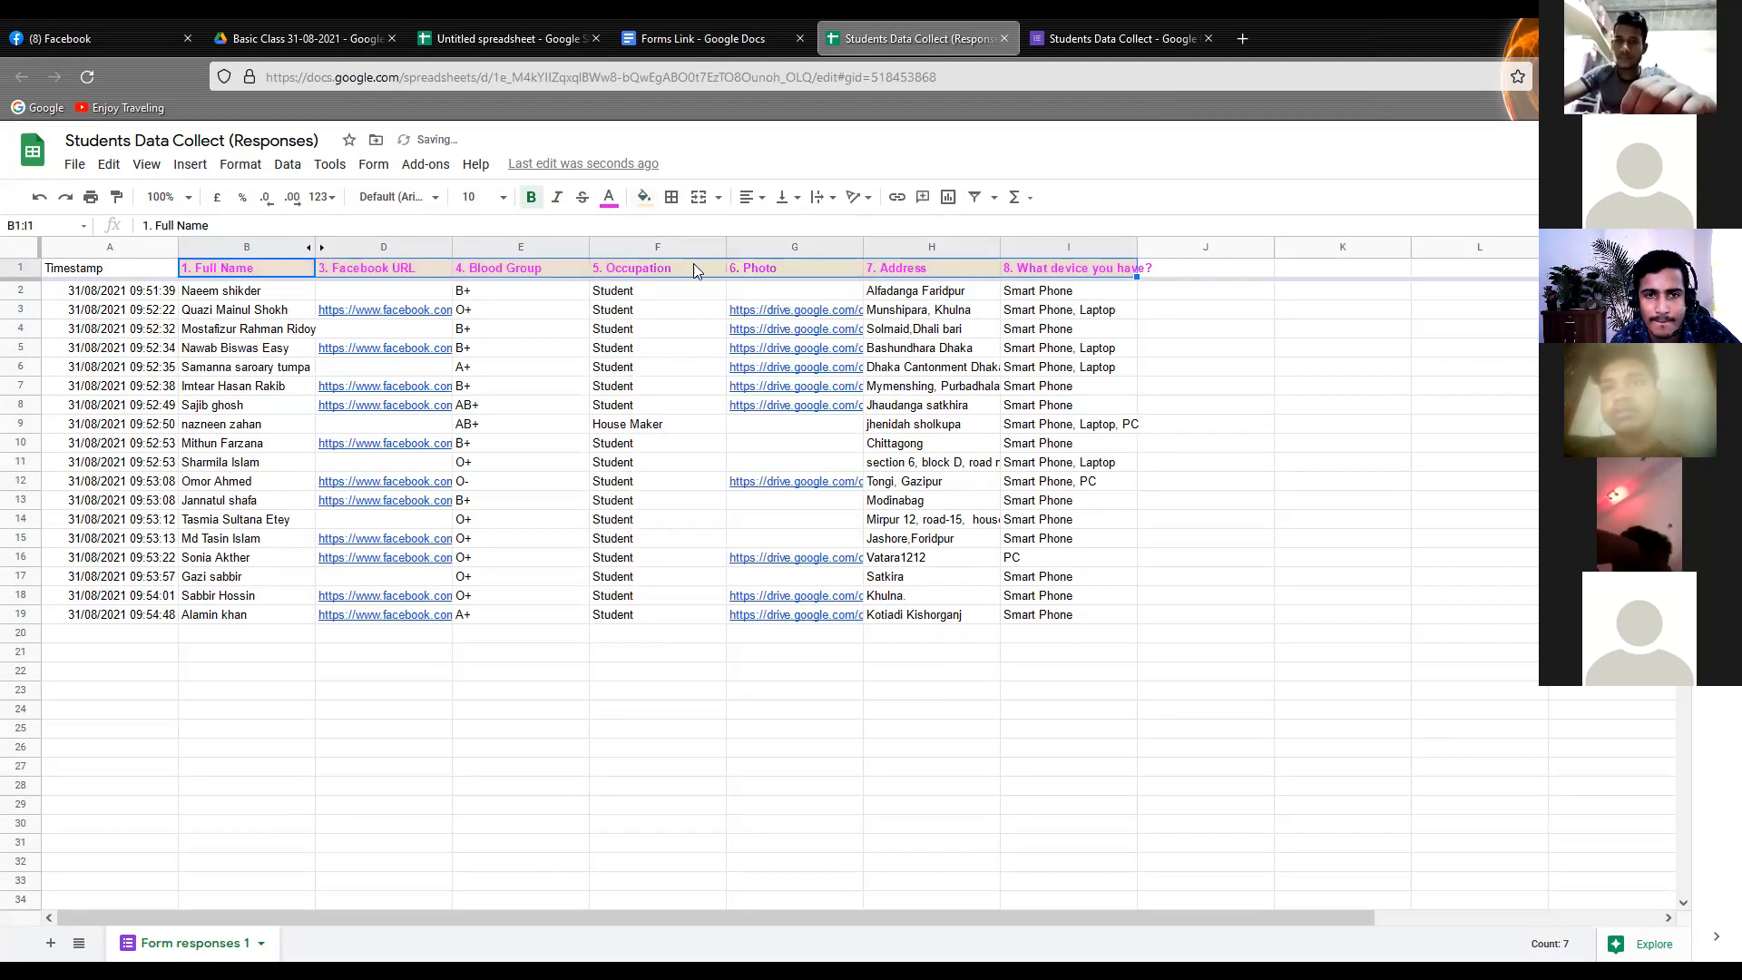
left_click(645, 206)
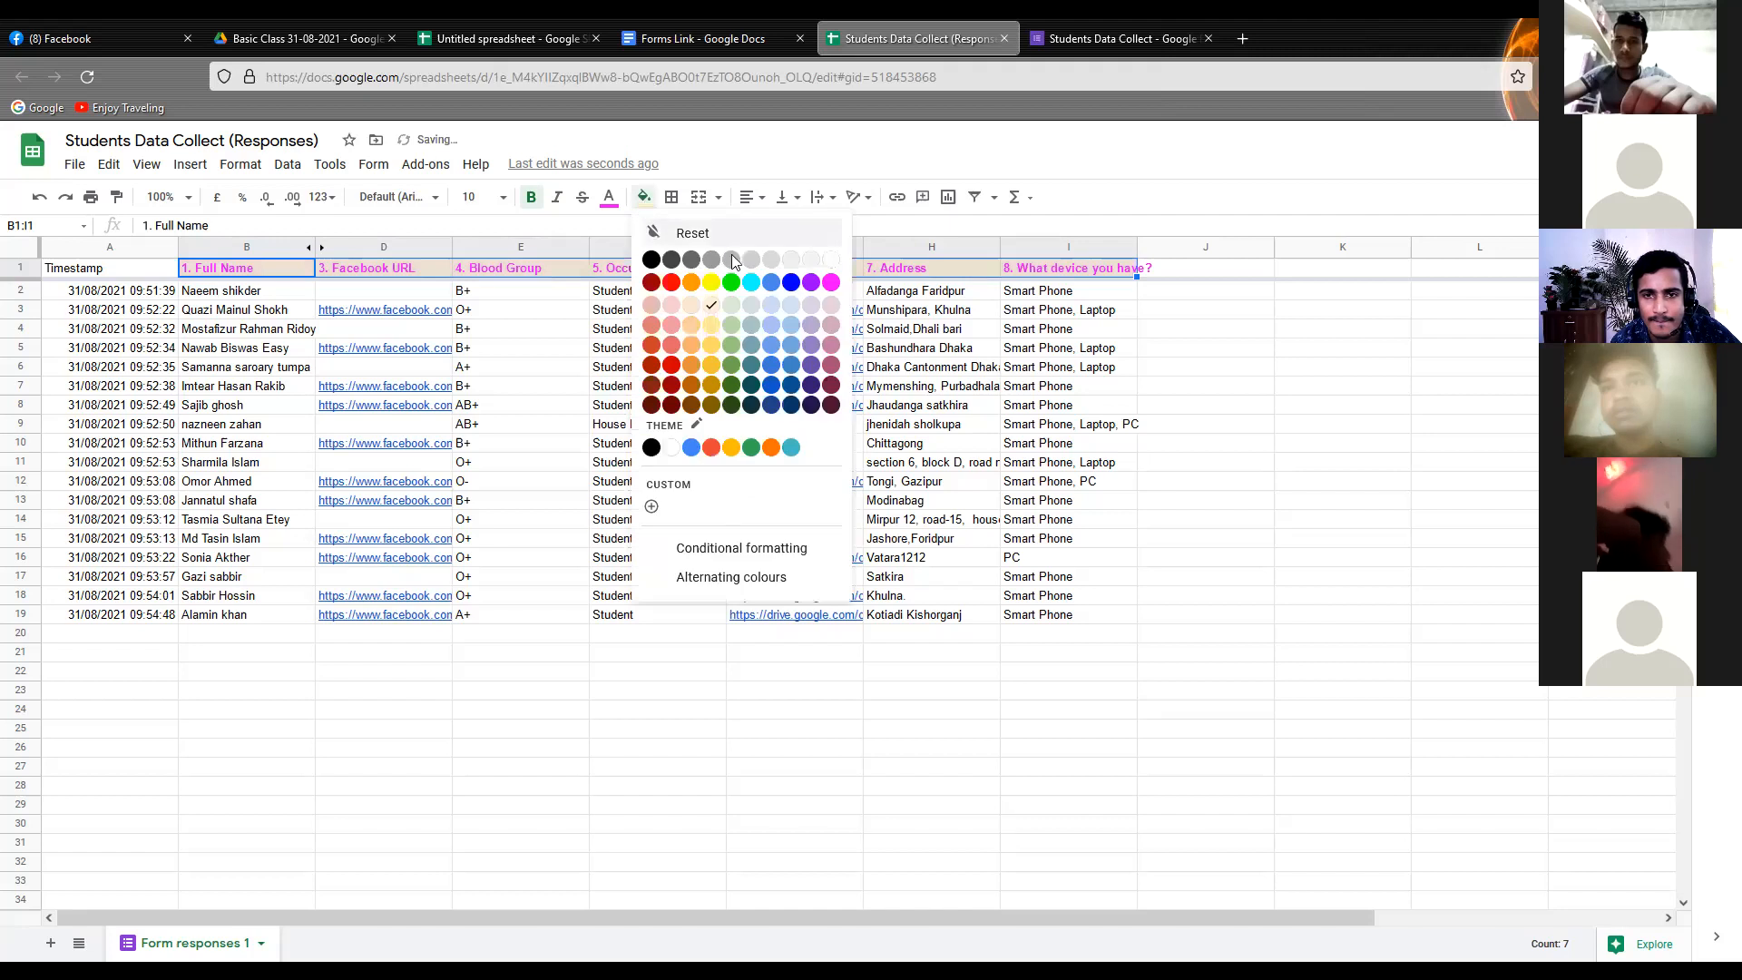
left_click(807, 331)
left_click(671, 352)
left_click(605, 390)
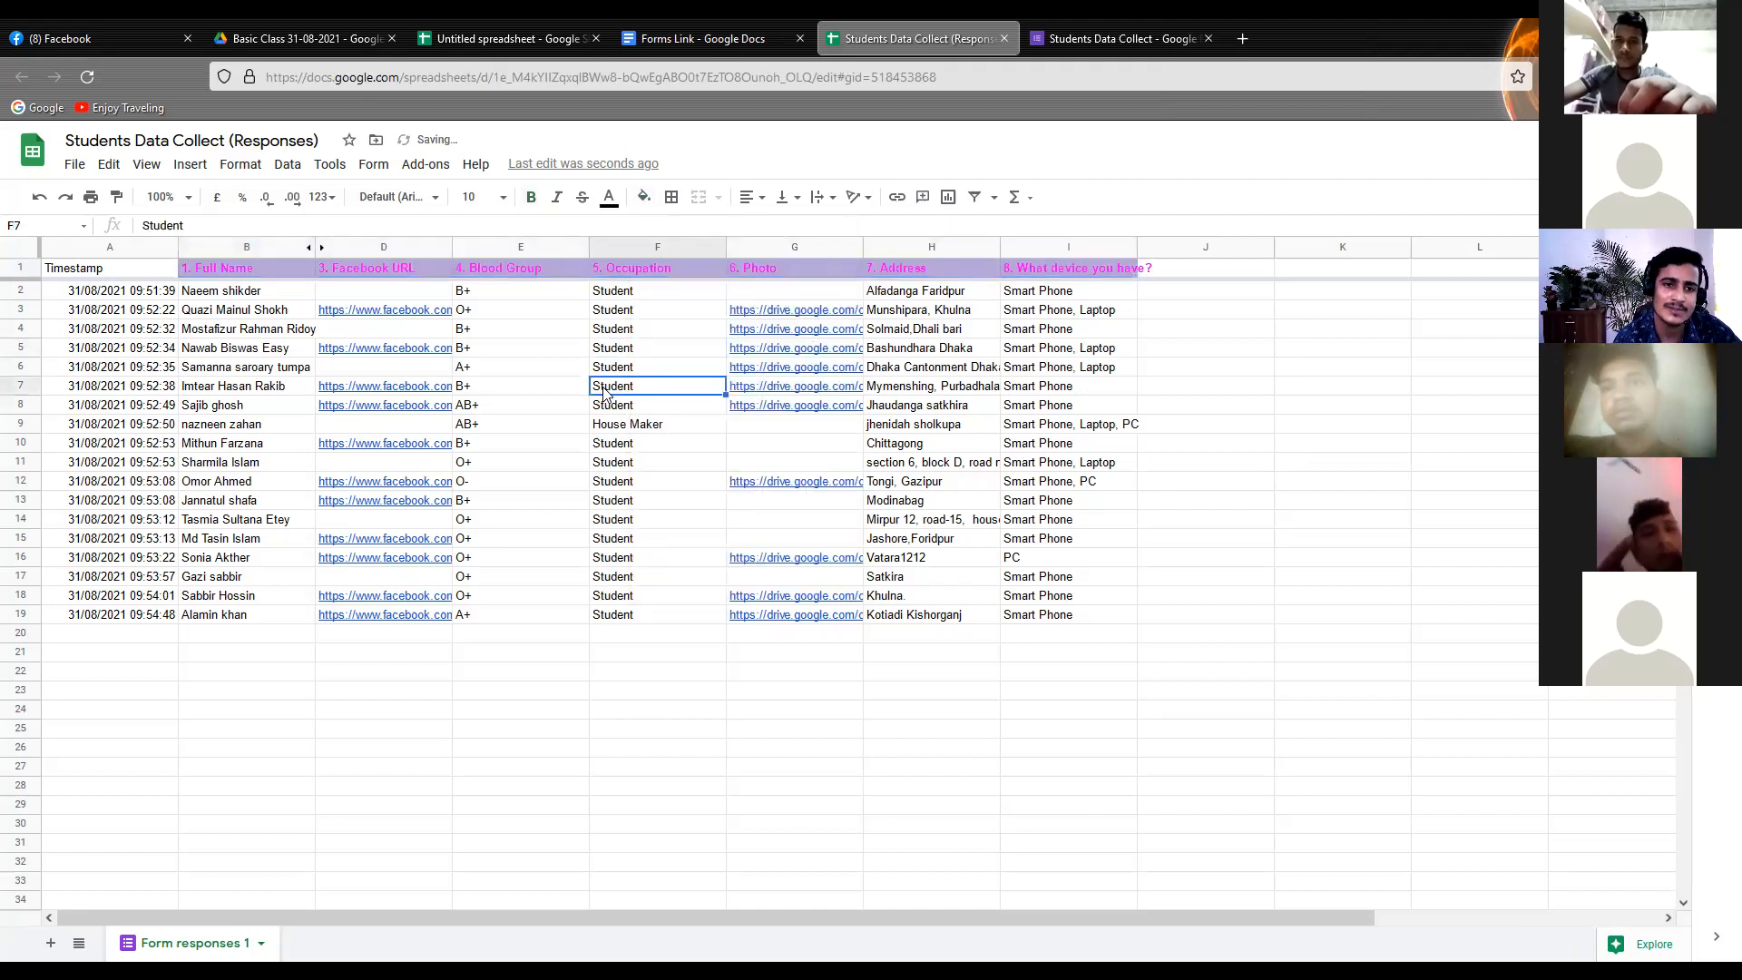
Set the text colour of the headings in B1:I1 to yellow
left_click_drag(209, 269, 1111, 281)
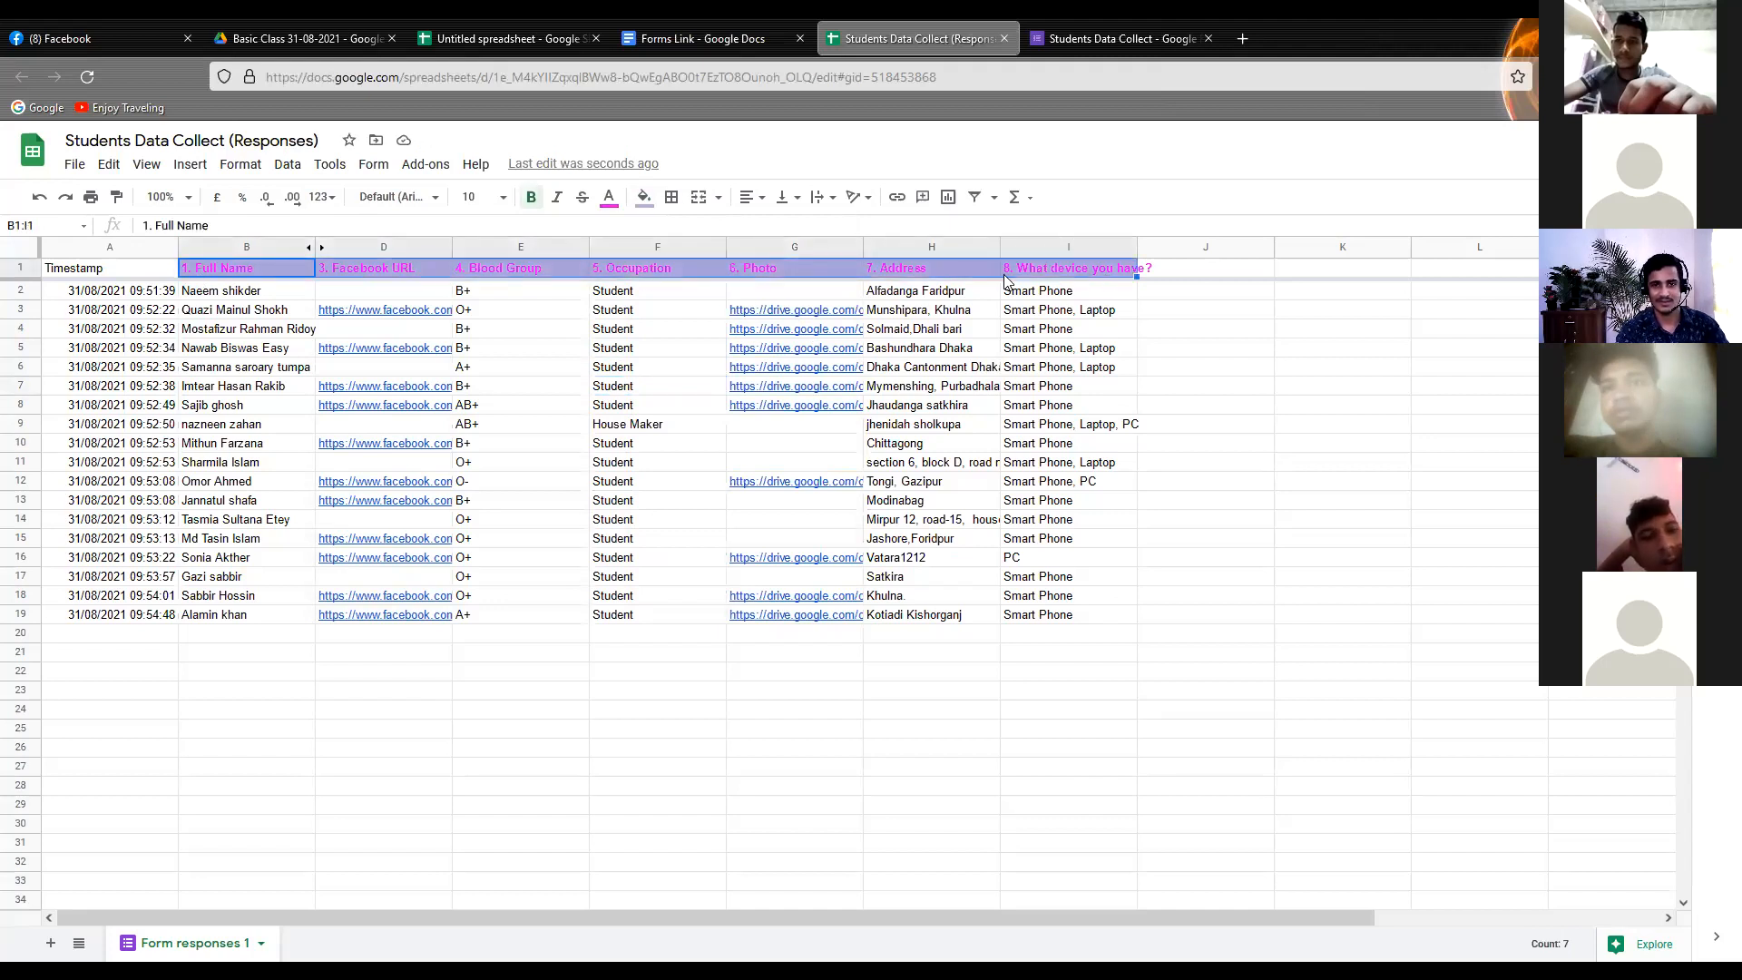
left_click(608, 199)
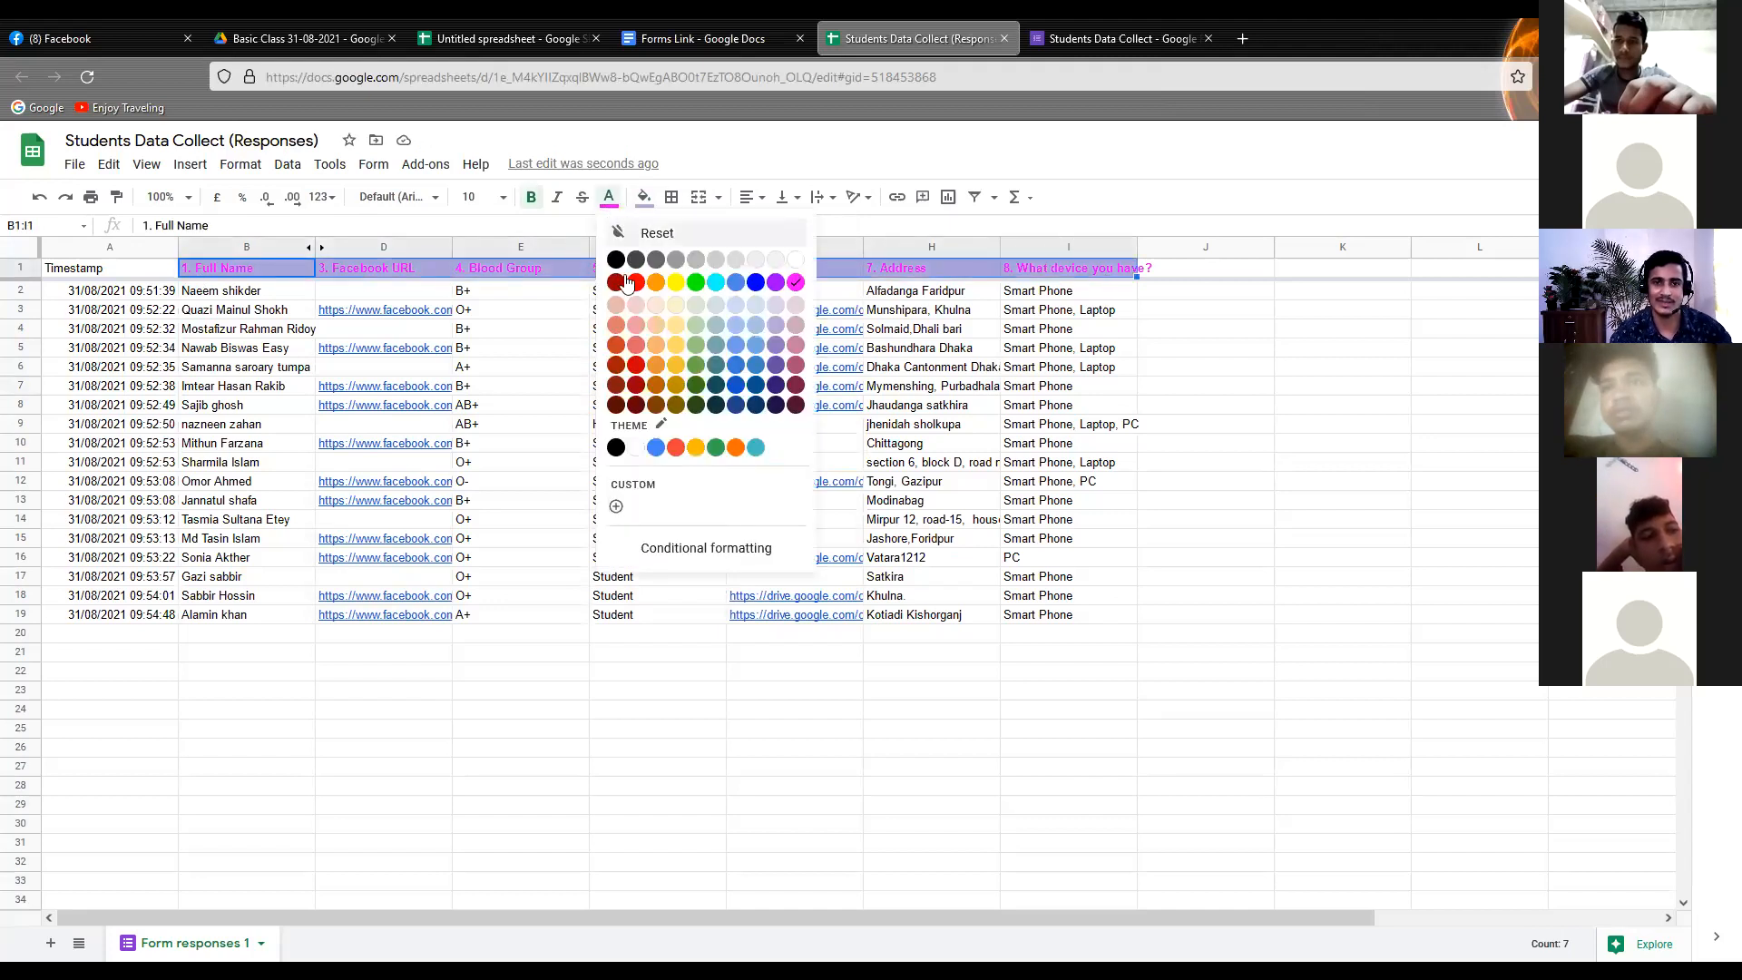
left_click(676, 282)
left_click(573, 376)
left_click_drag(555, 443, 564, 469)
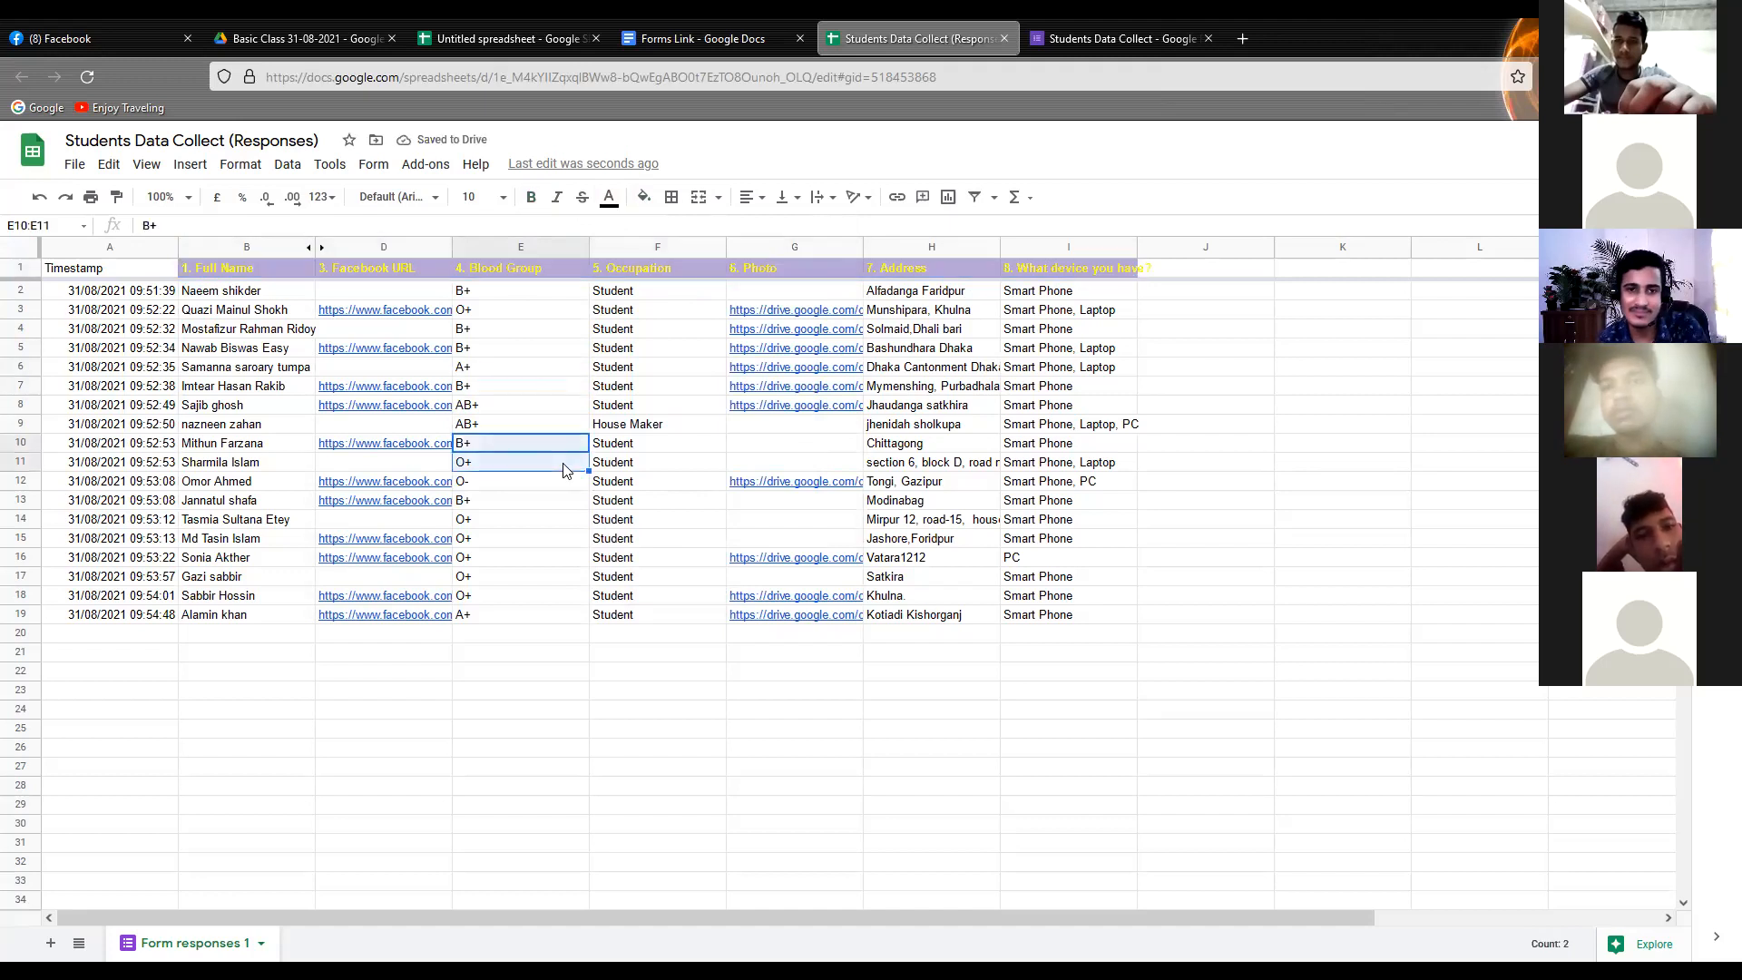
Widen the device question column to fit its heading and narrow the Blood Group and Occupation columns
left_click(1031, 247)
left_click_drag(1133, 241, 1155, 241)
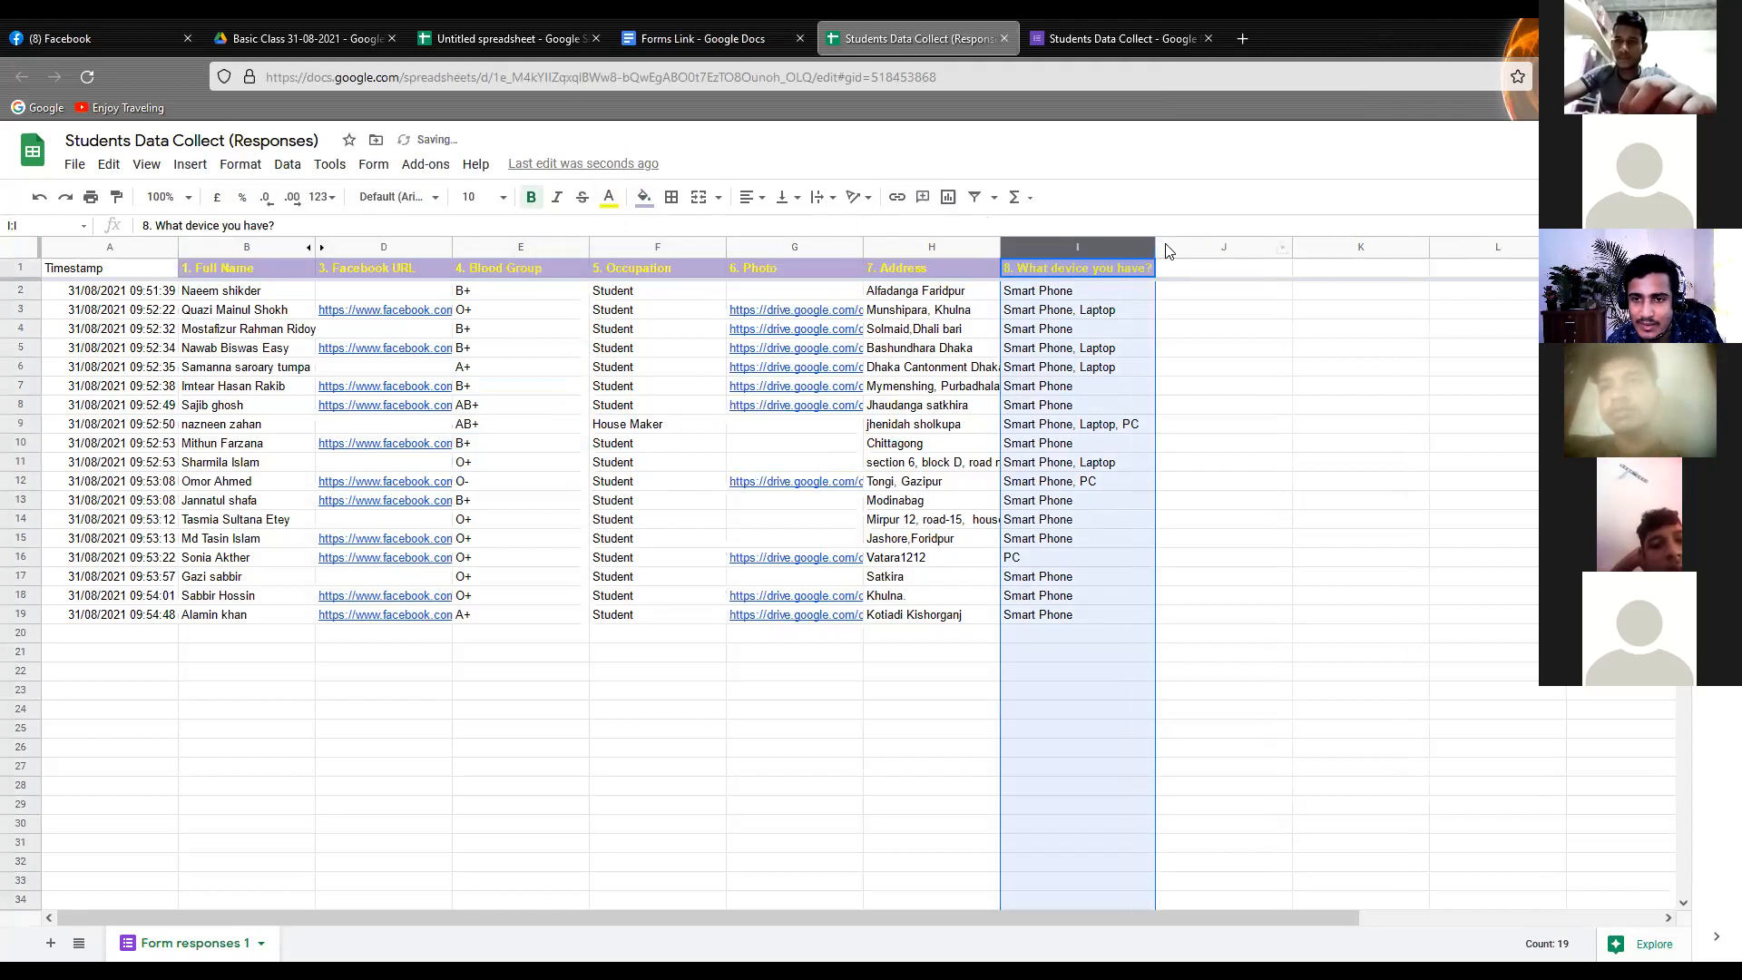
left_click(545, 246)
left_click_drag(588, 247, 554, 248)
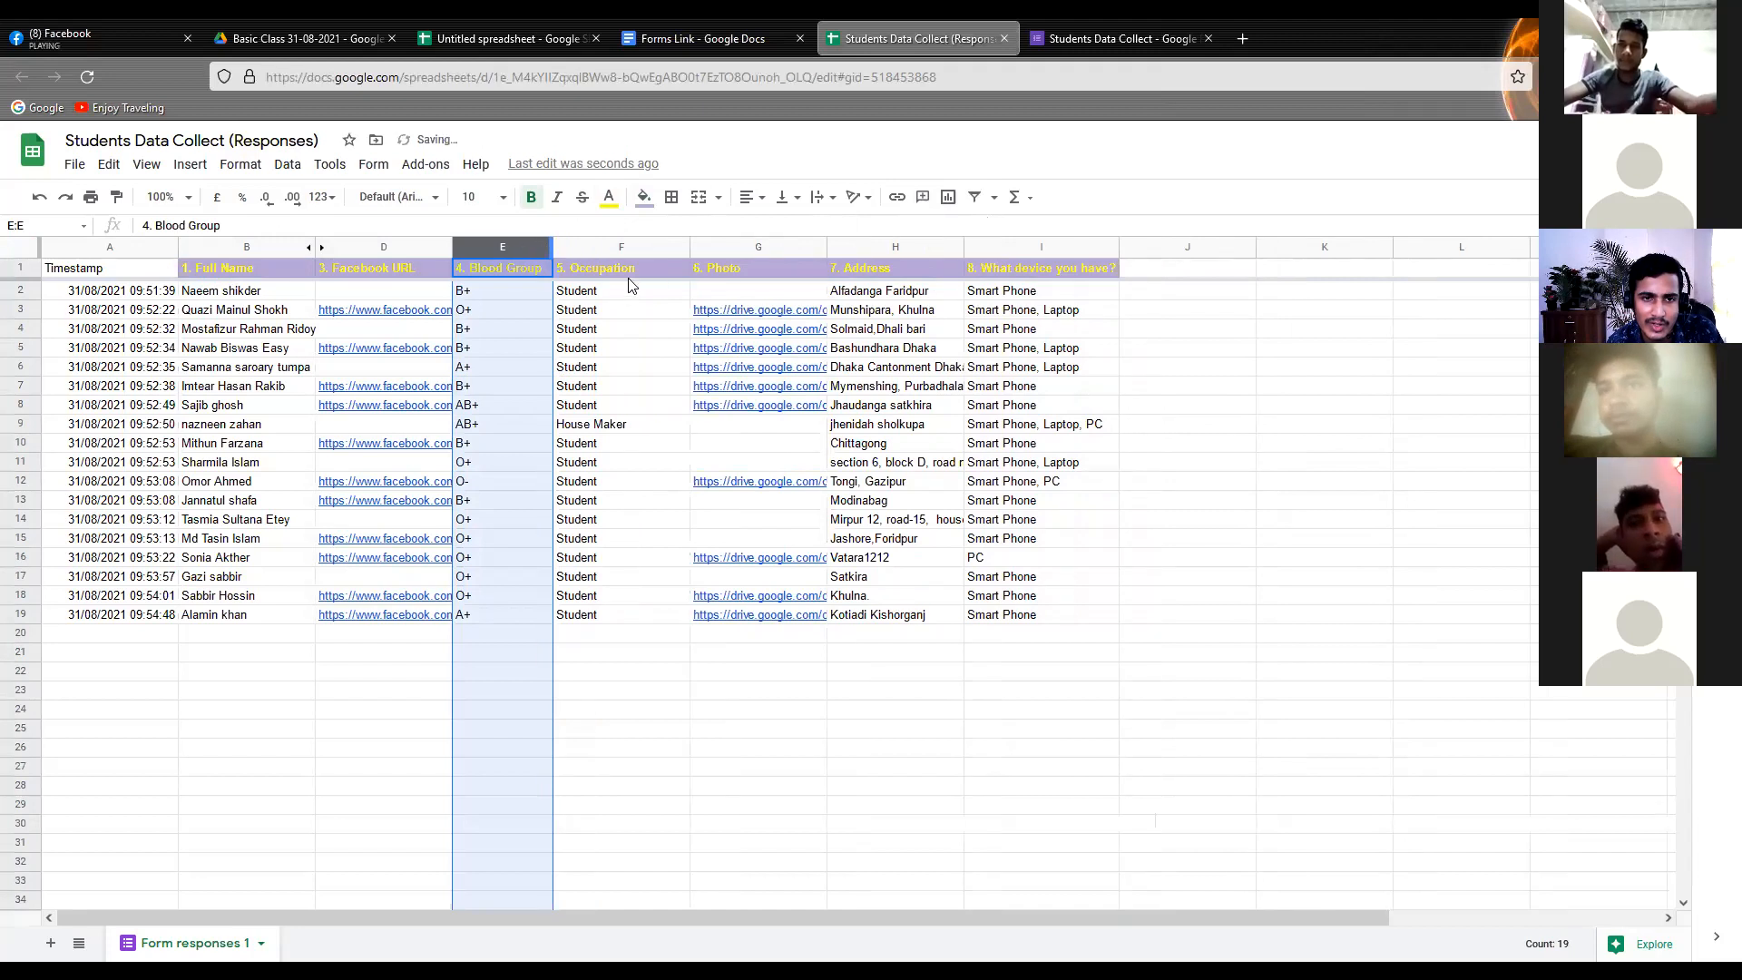
left_click(665, 247)
left_click_drag(684, 247, 653, 247)
left_click(768, 245)
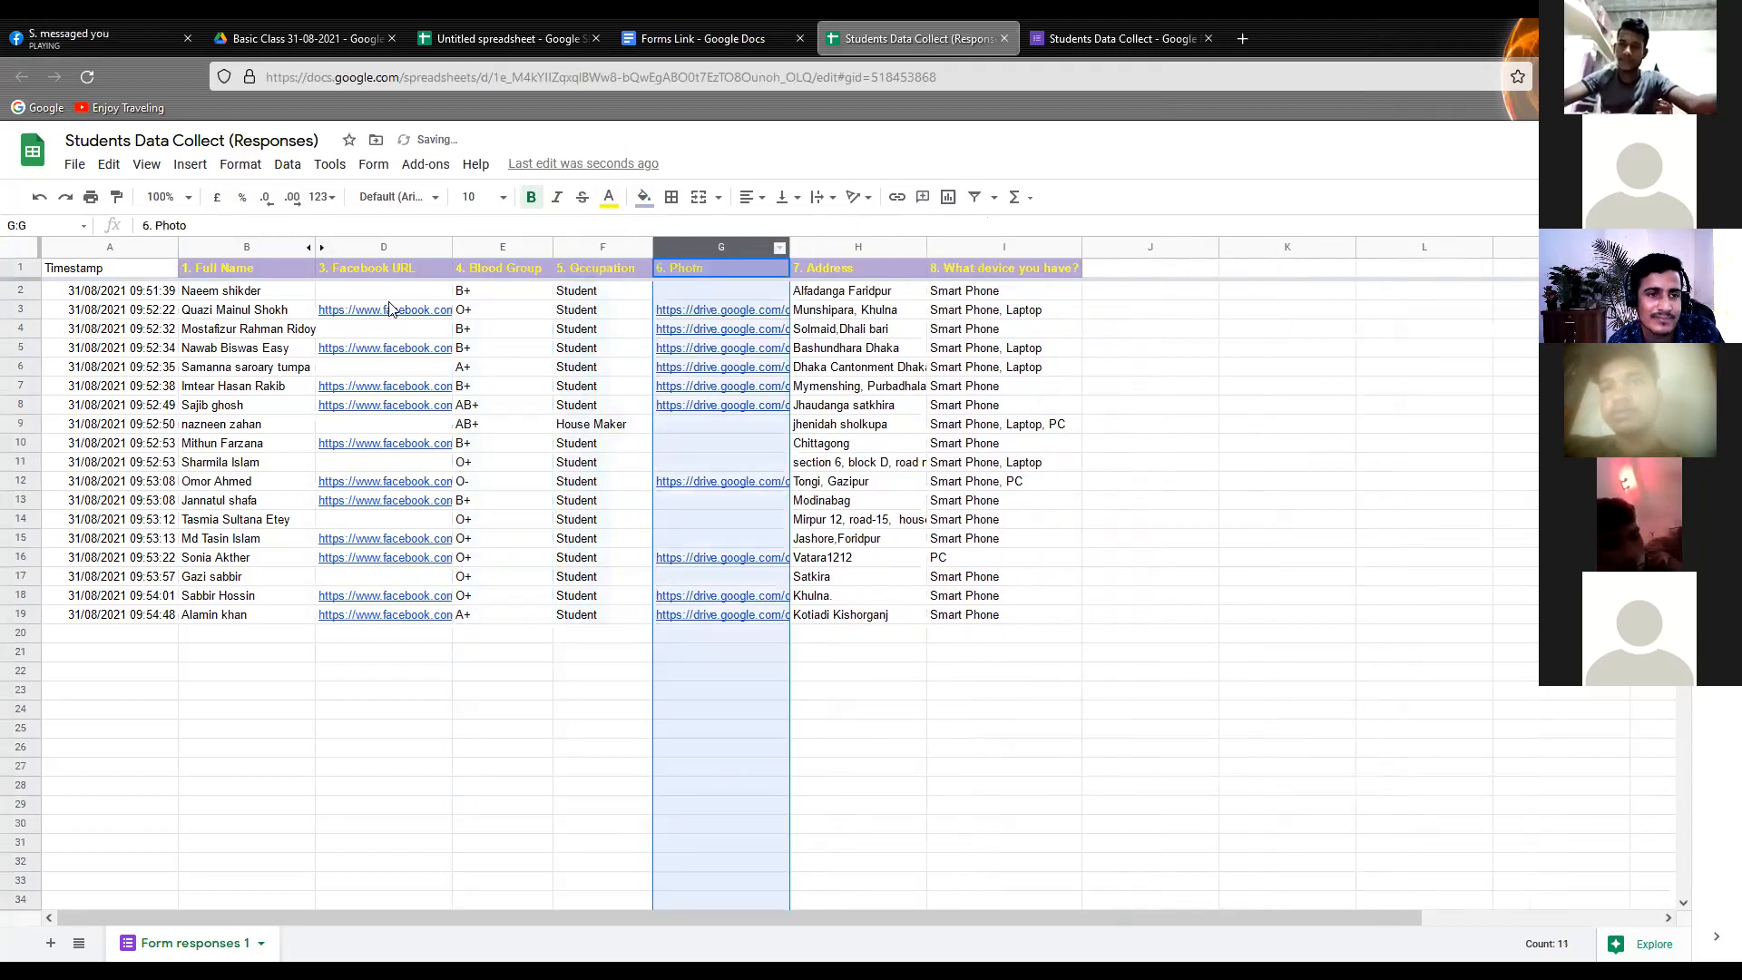
left_click(286, 367)
Widen the Full Name column slightly so the longest name fits inside it
left_click(274, 246)
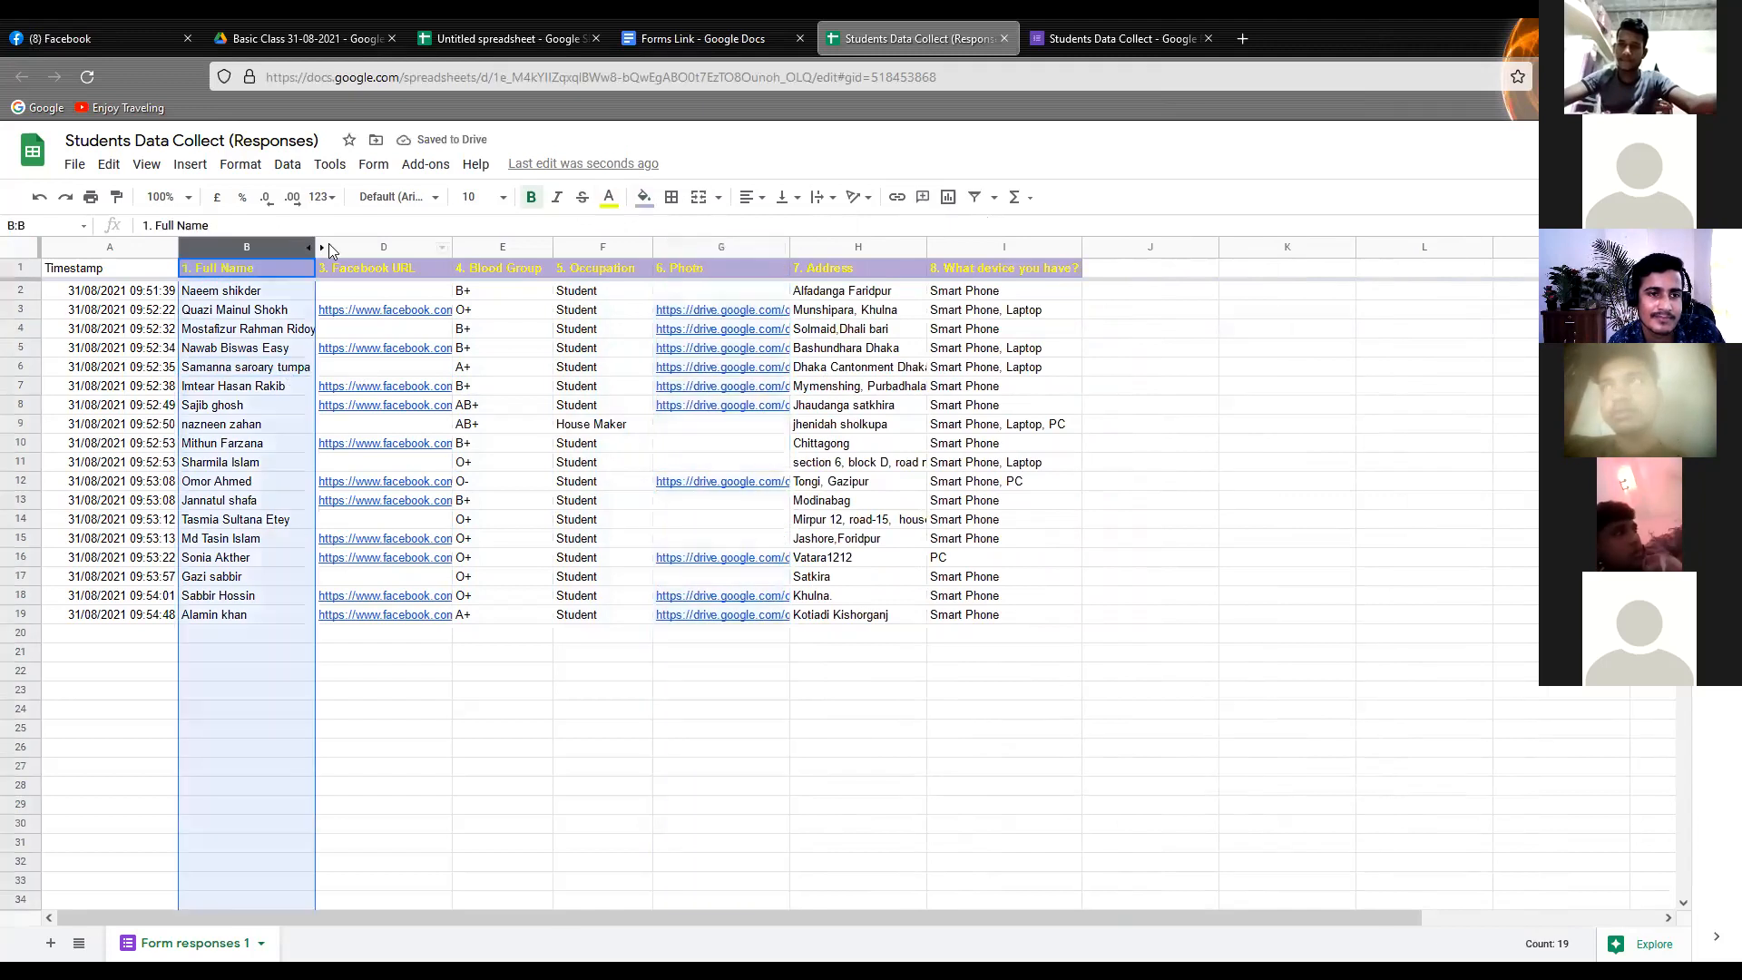
left_click_drag(314, 248, 331, 248)
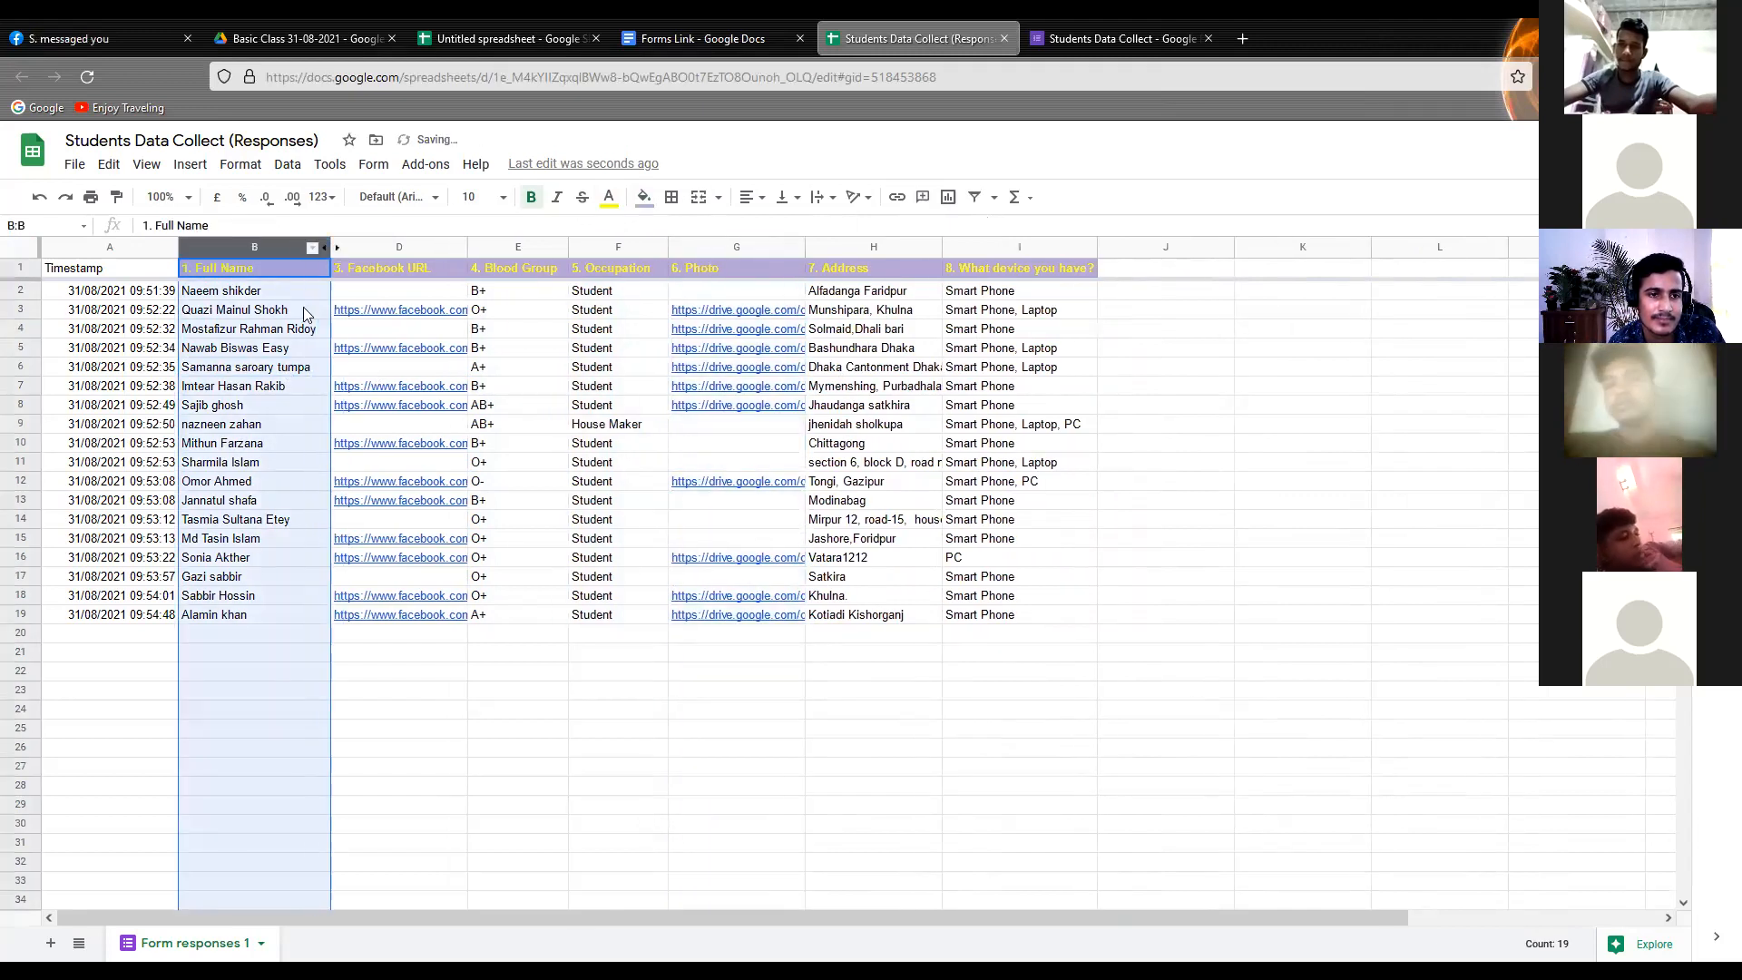
left_click(284, 370)
left_click(517, 424)
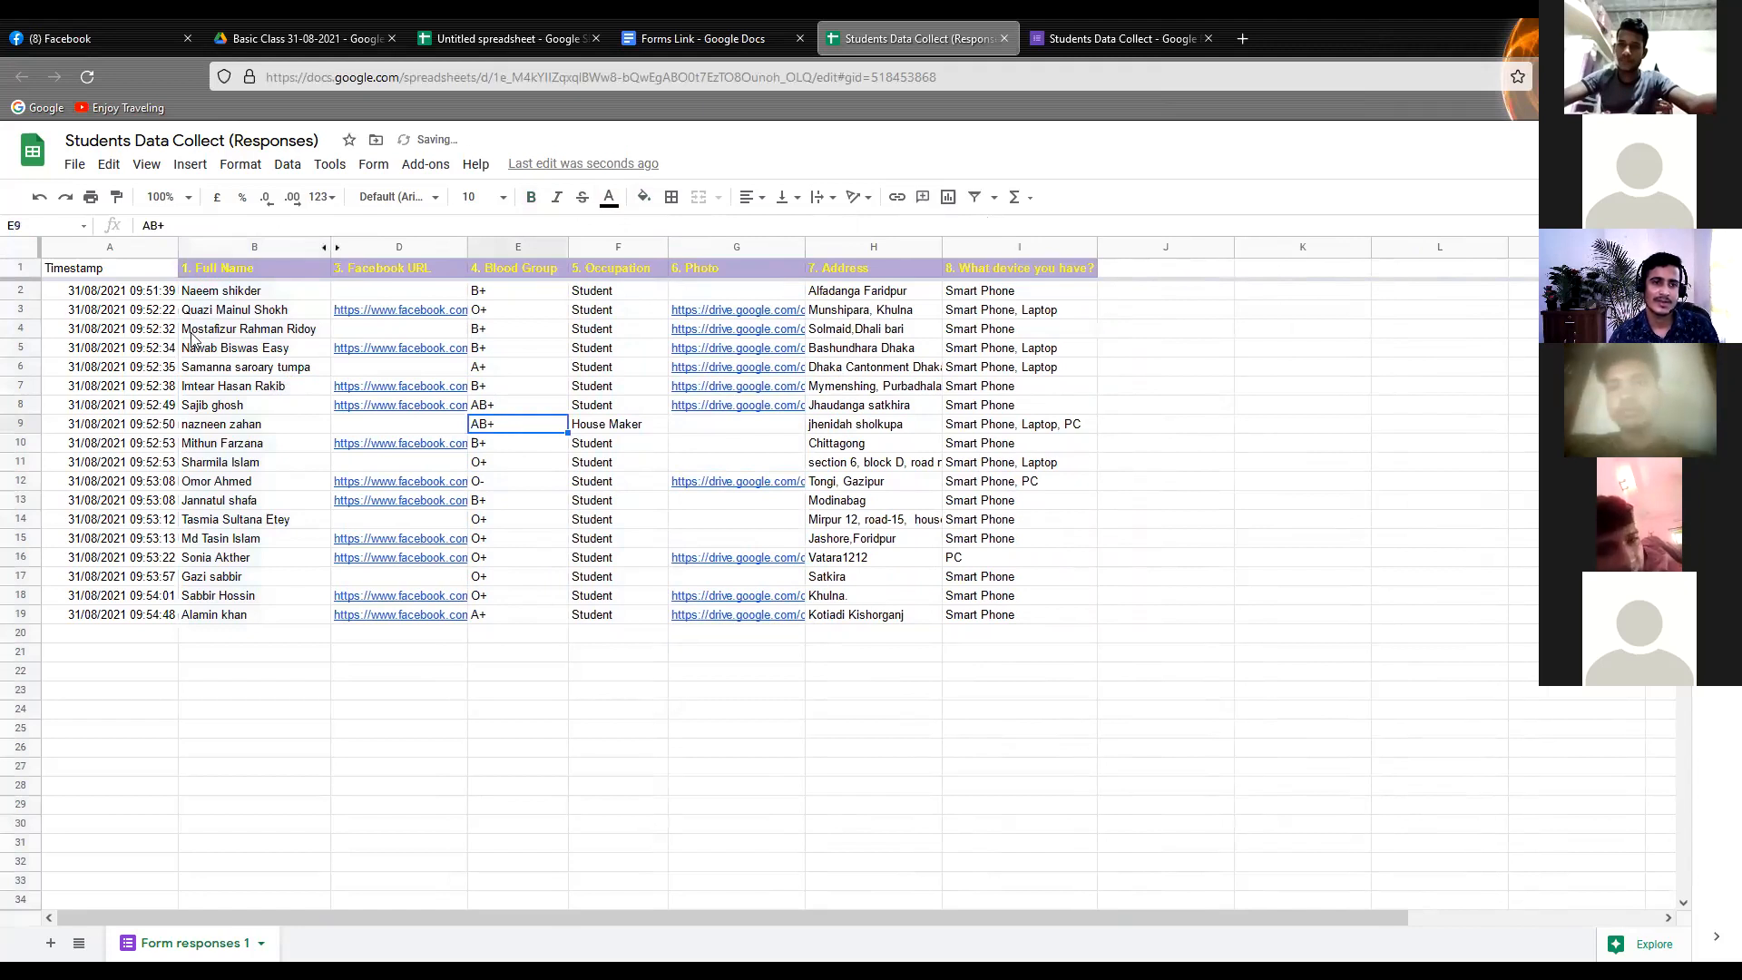
Give the student name cells B2:B19 a light pink fill
left_click_drag(207, 291, 186, 614)
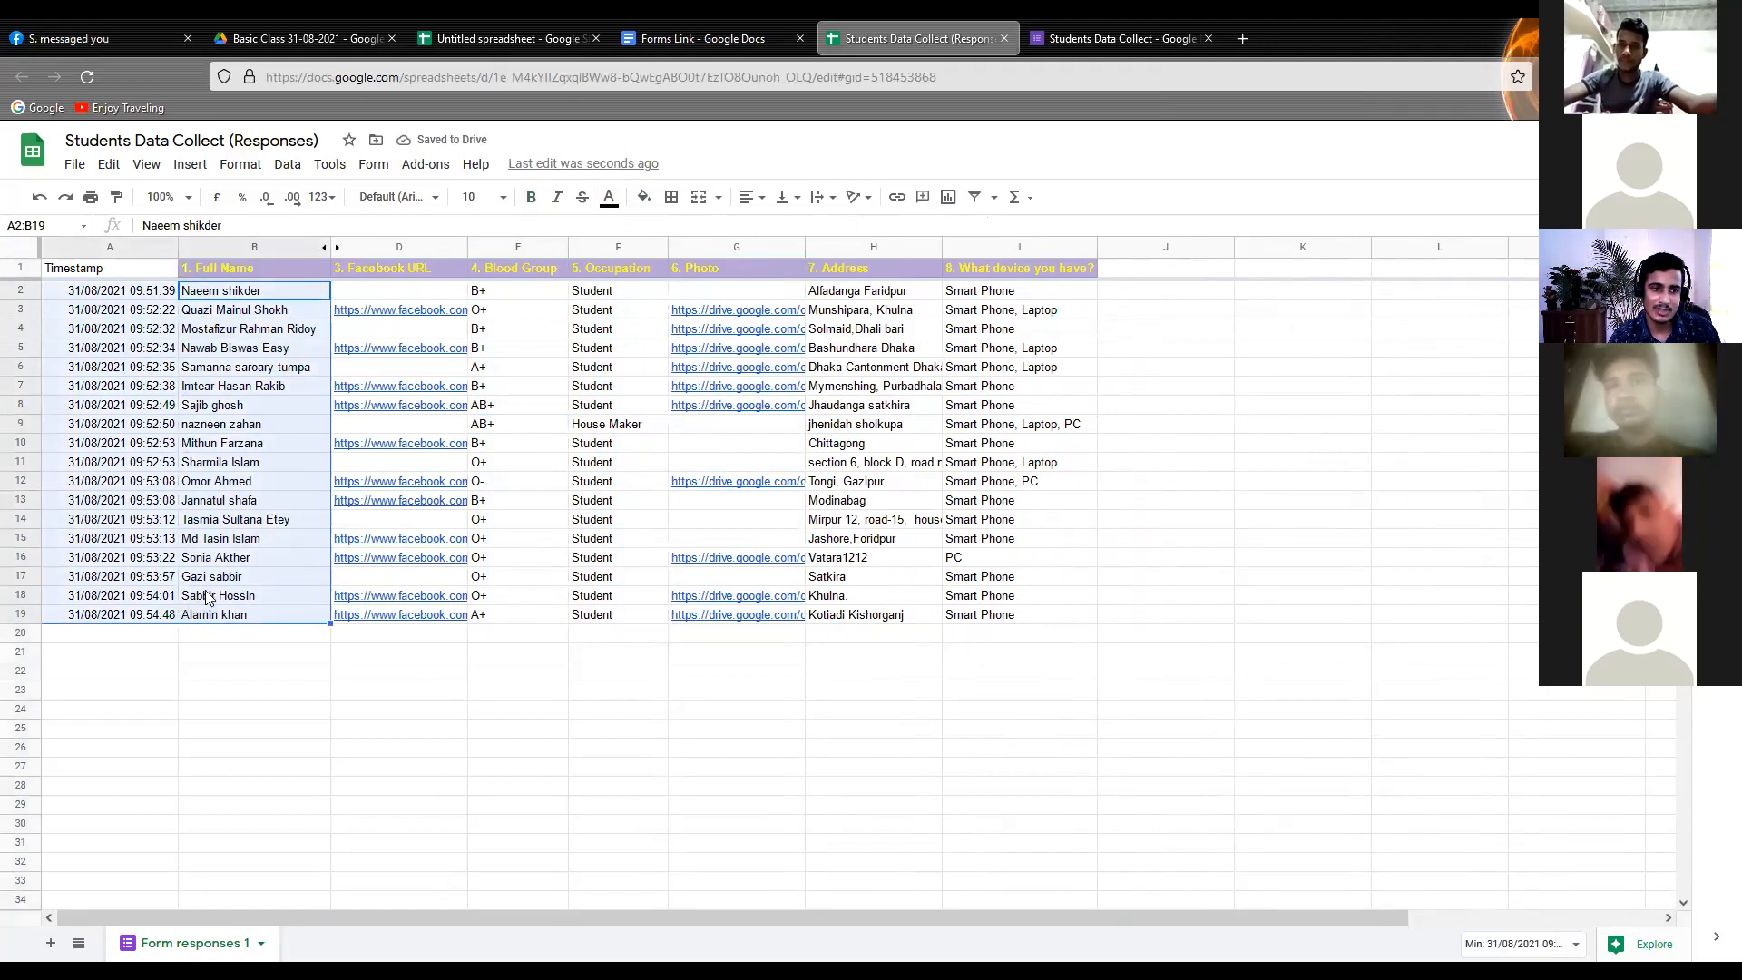
left_click(207, 596)
left_click_drag(254, 290, 247, 616)
left_click(643, 196)
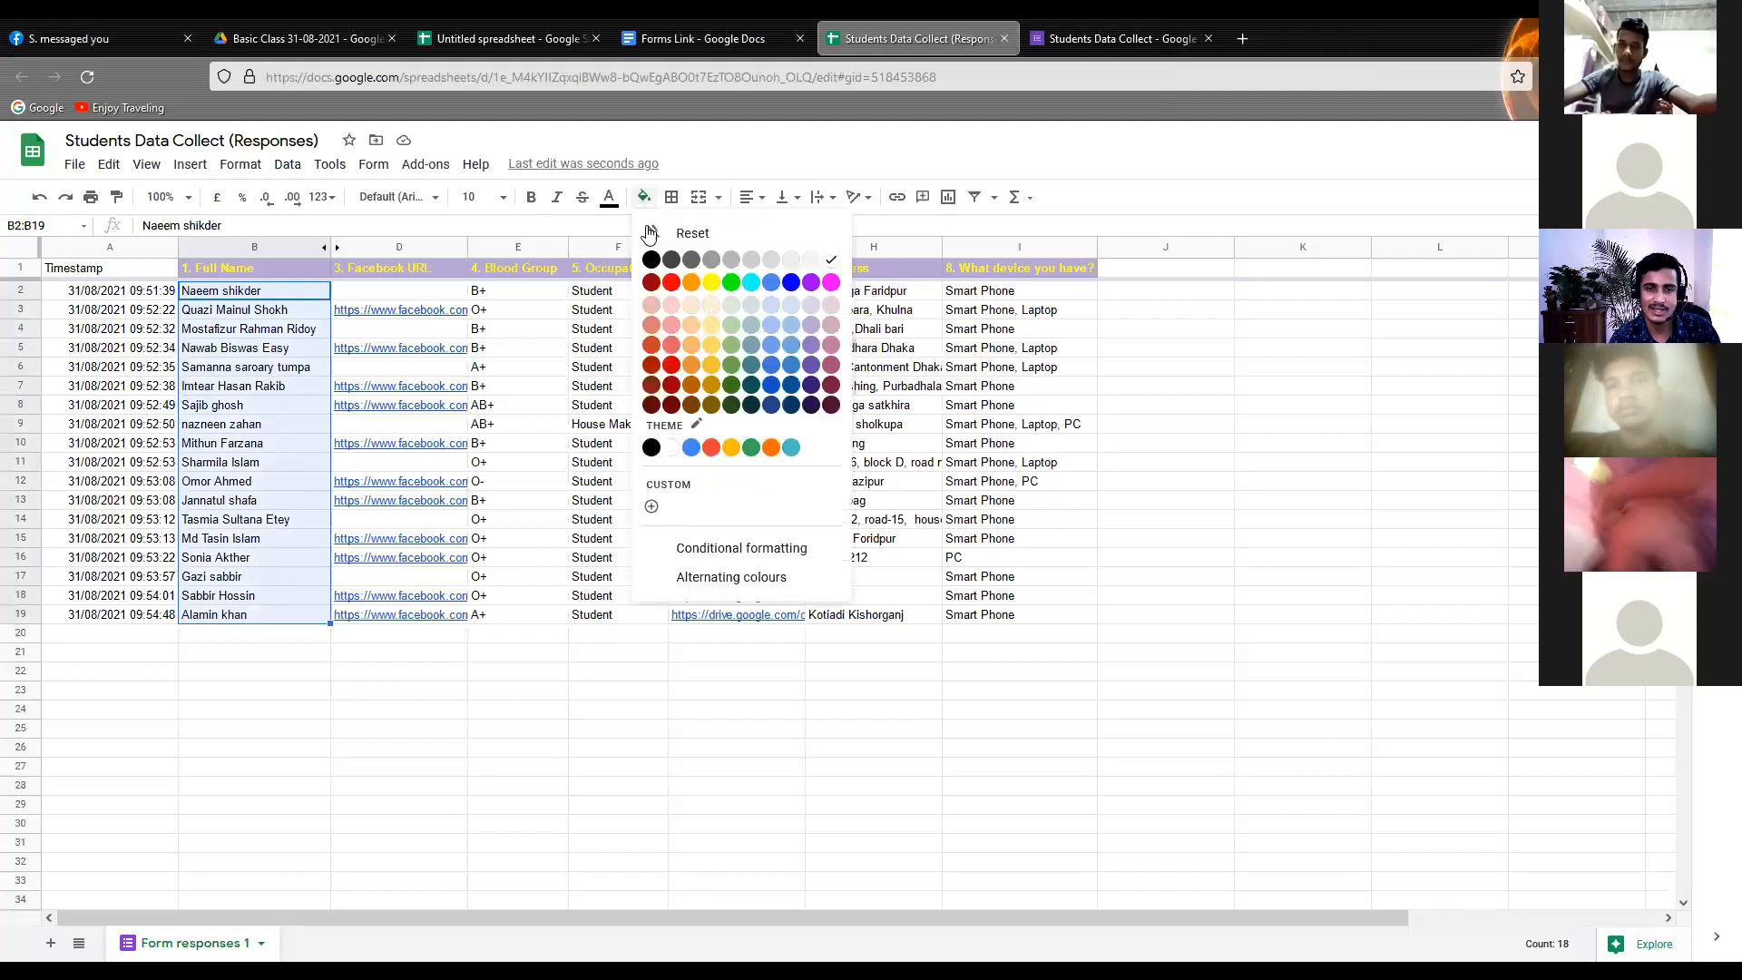
left_click(811, 306)
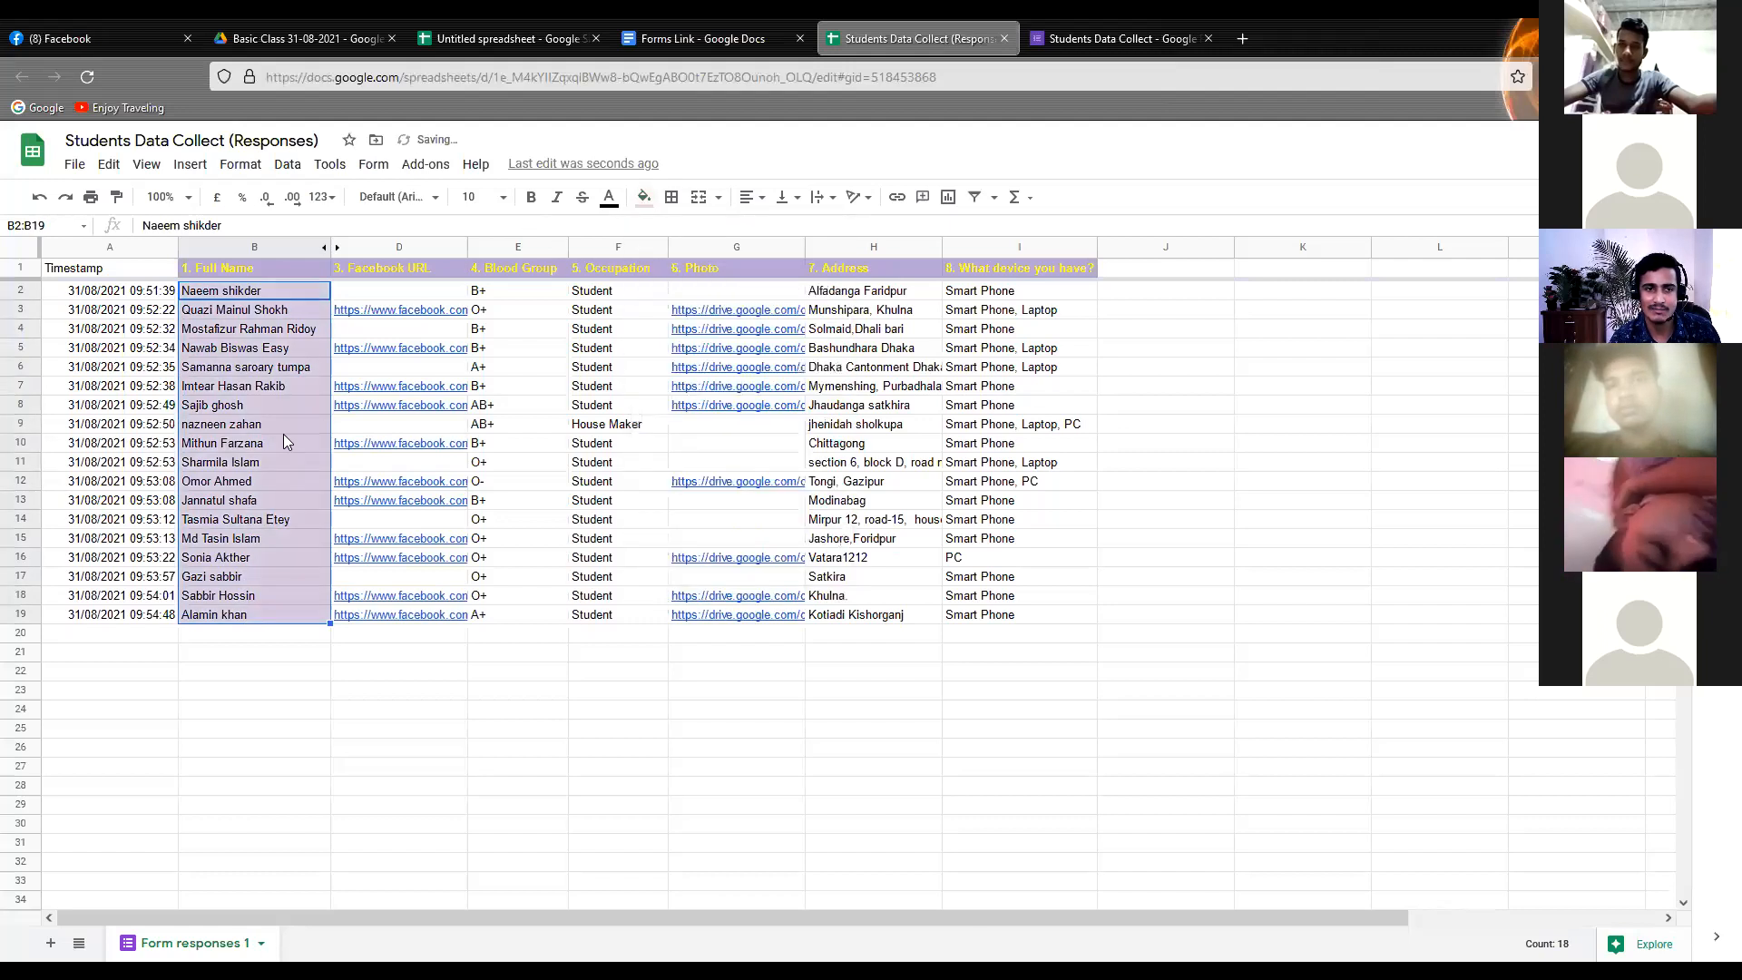
left_click(296, 424)
Fill the blood group cells E2:E19 with light red berry
left_click_drag(367, 292, 392, 582)
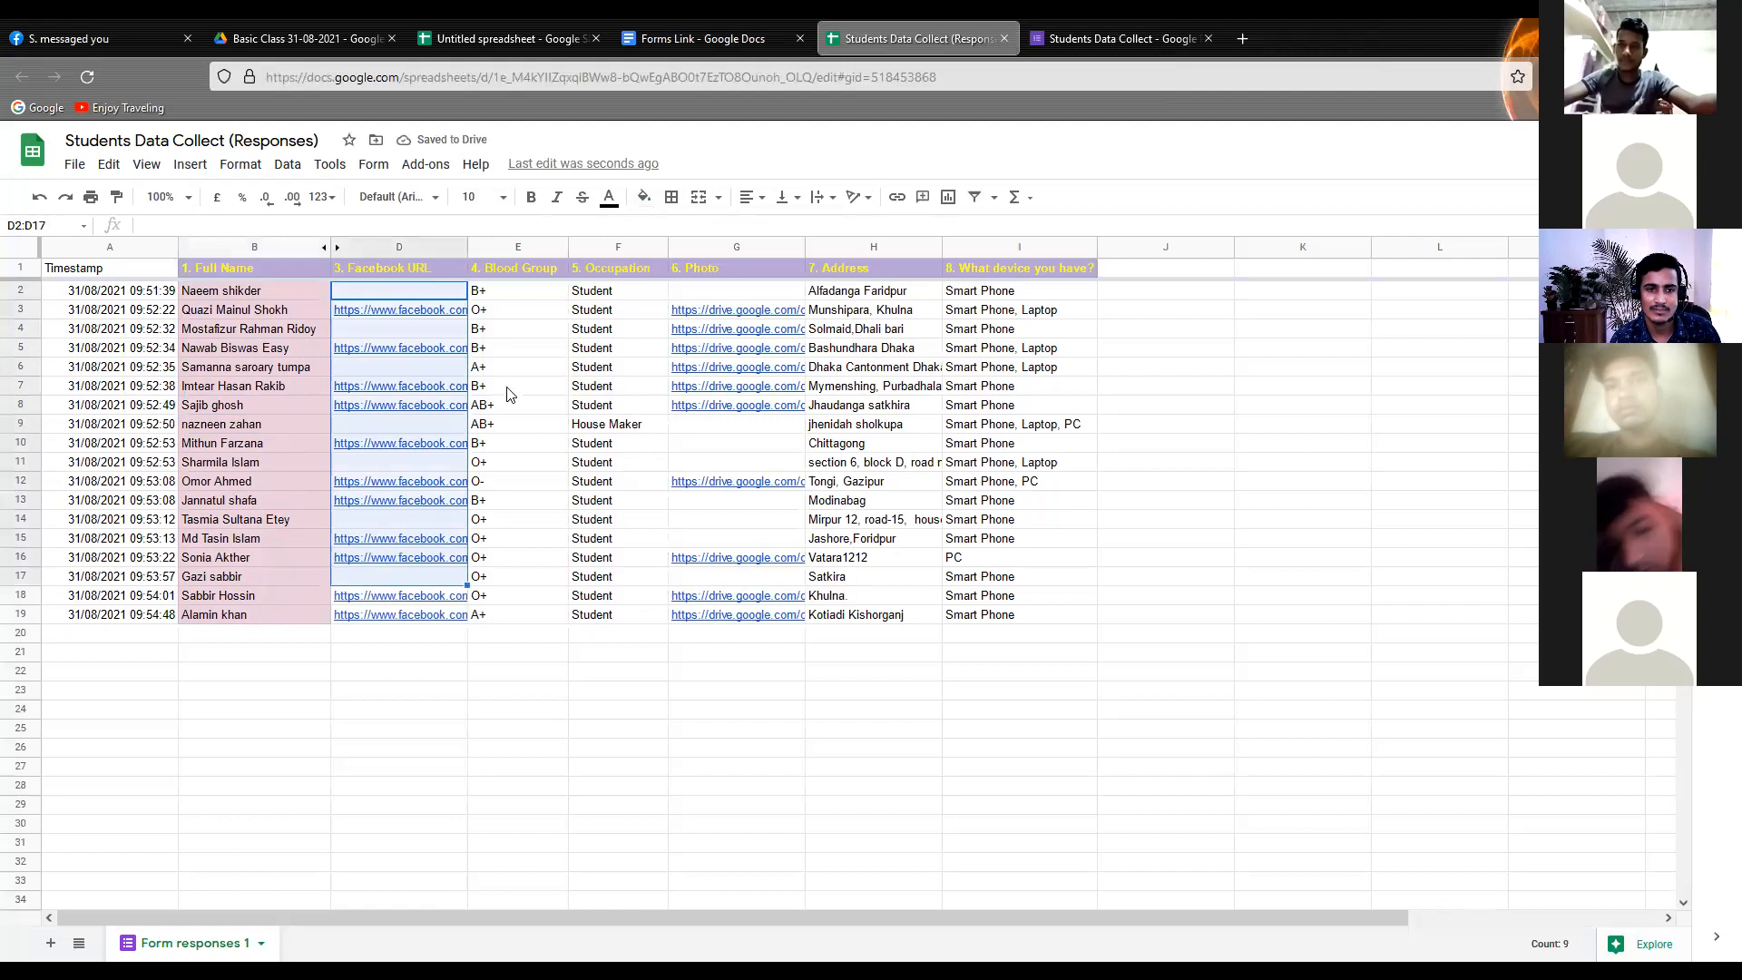
left_click(500, 369)
left_click_drag(486, 290, 493, 616)
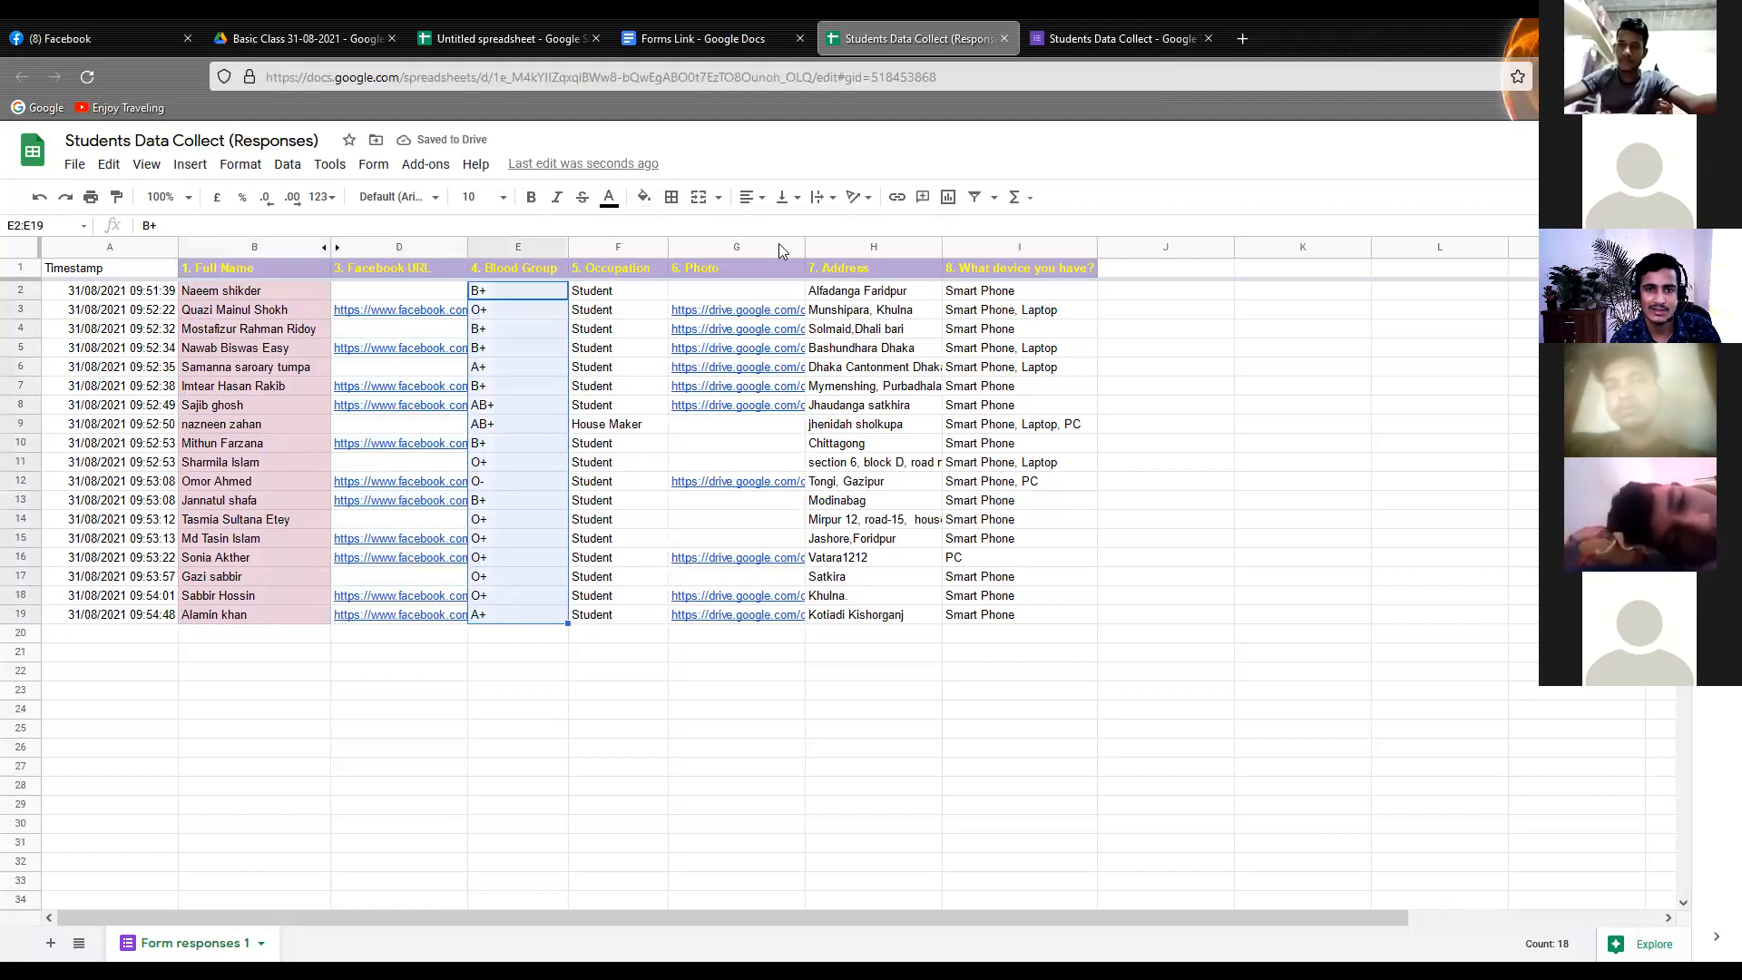
left_click(643, 197)
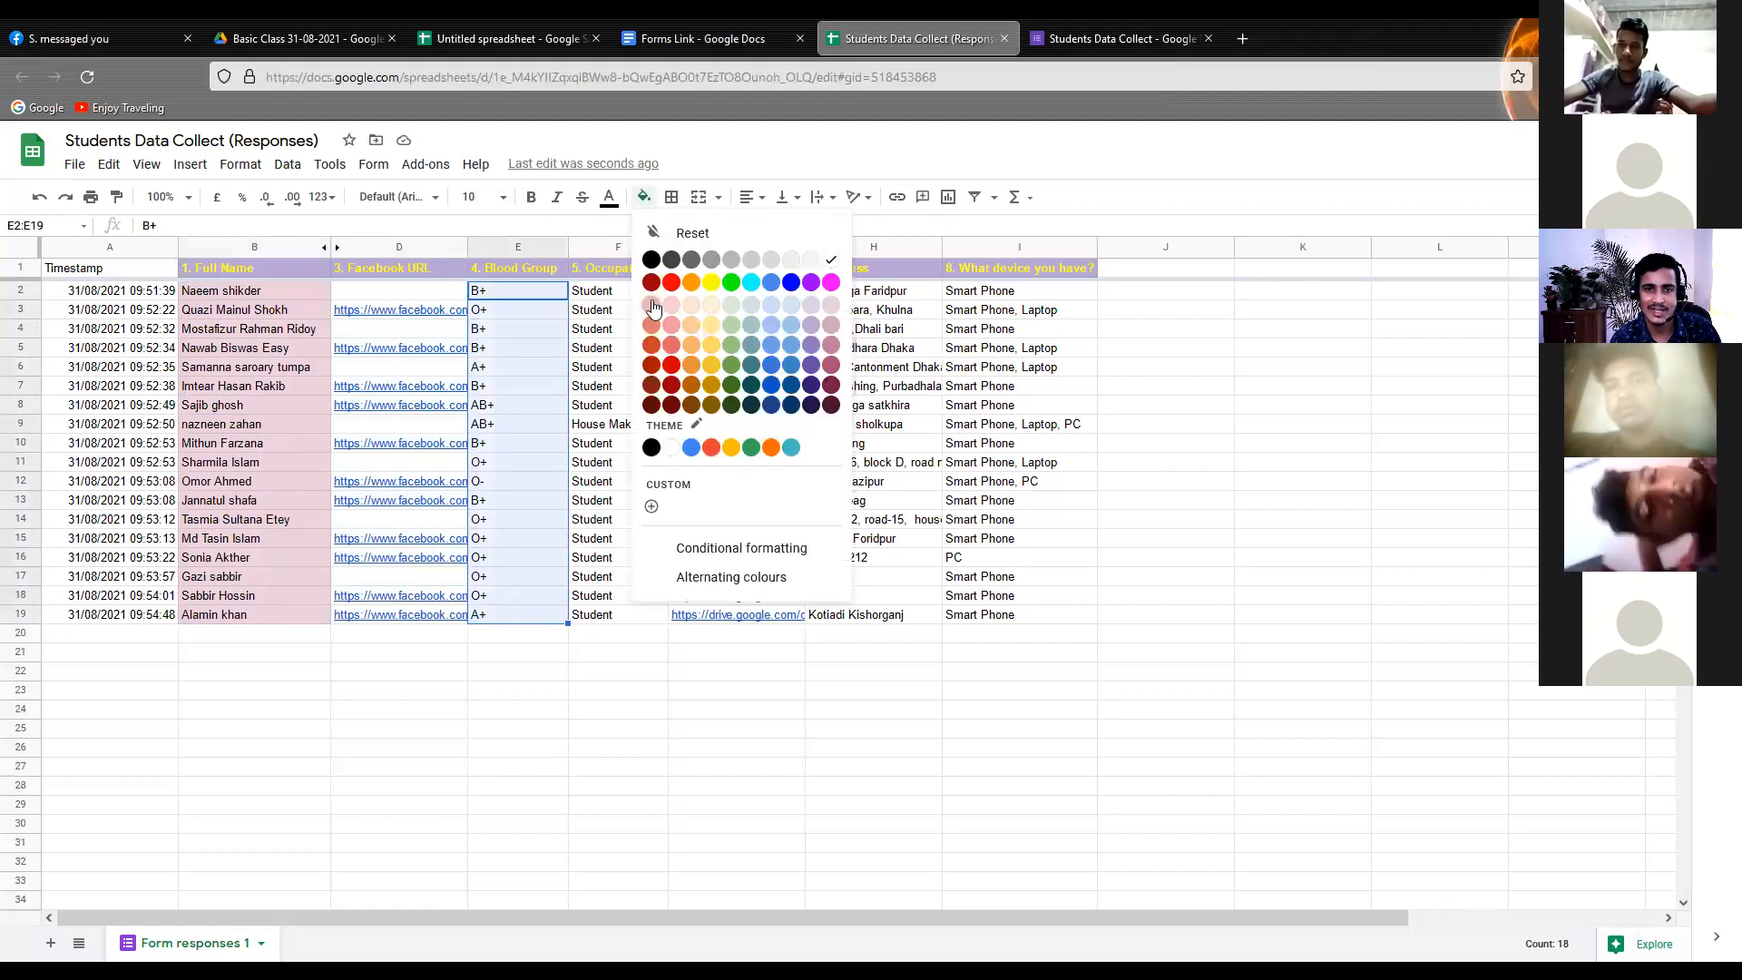
left_click(651, 307)
left_click(639, 391)
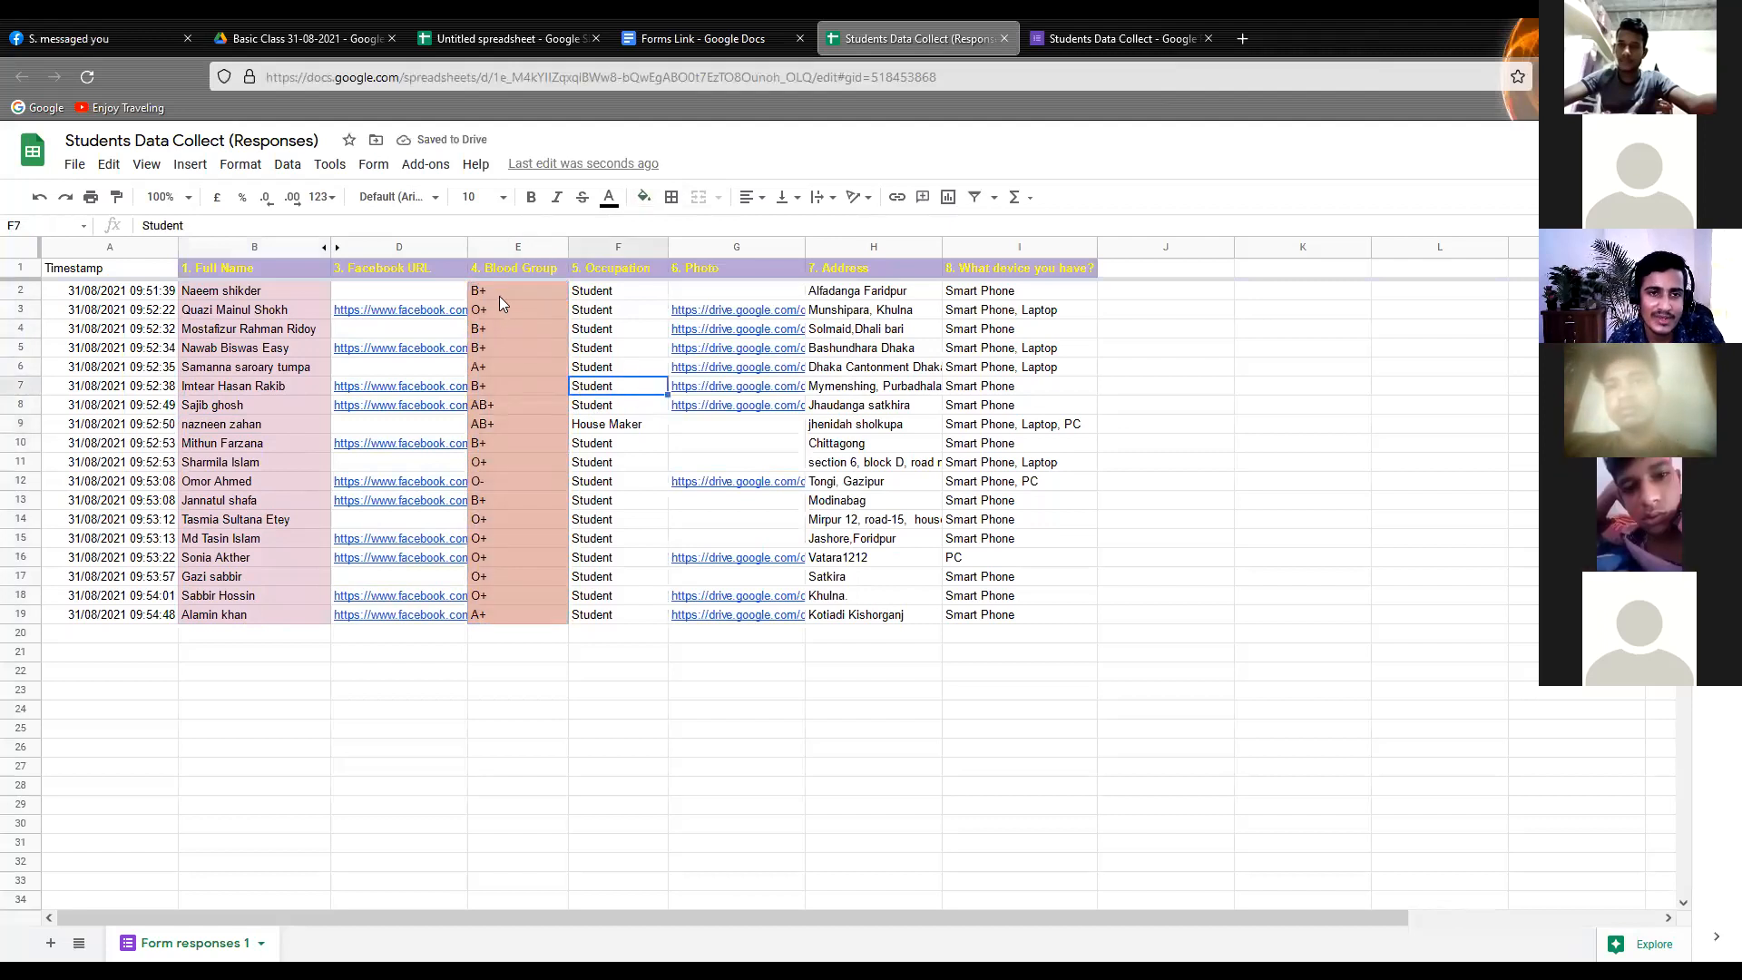
Look through the fonts available for the first student name in B2 without changing the font
left_click(245, 313)
left_click(260, 292)
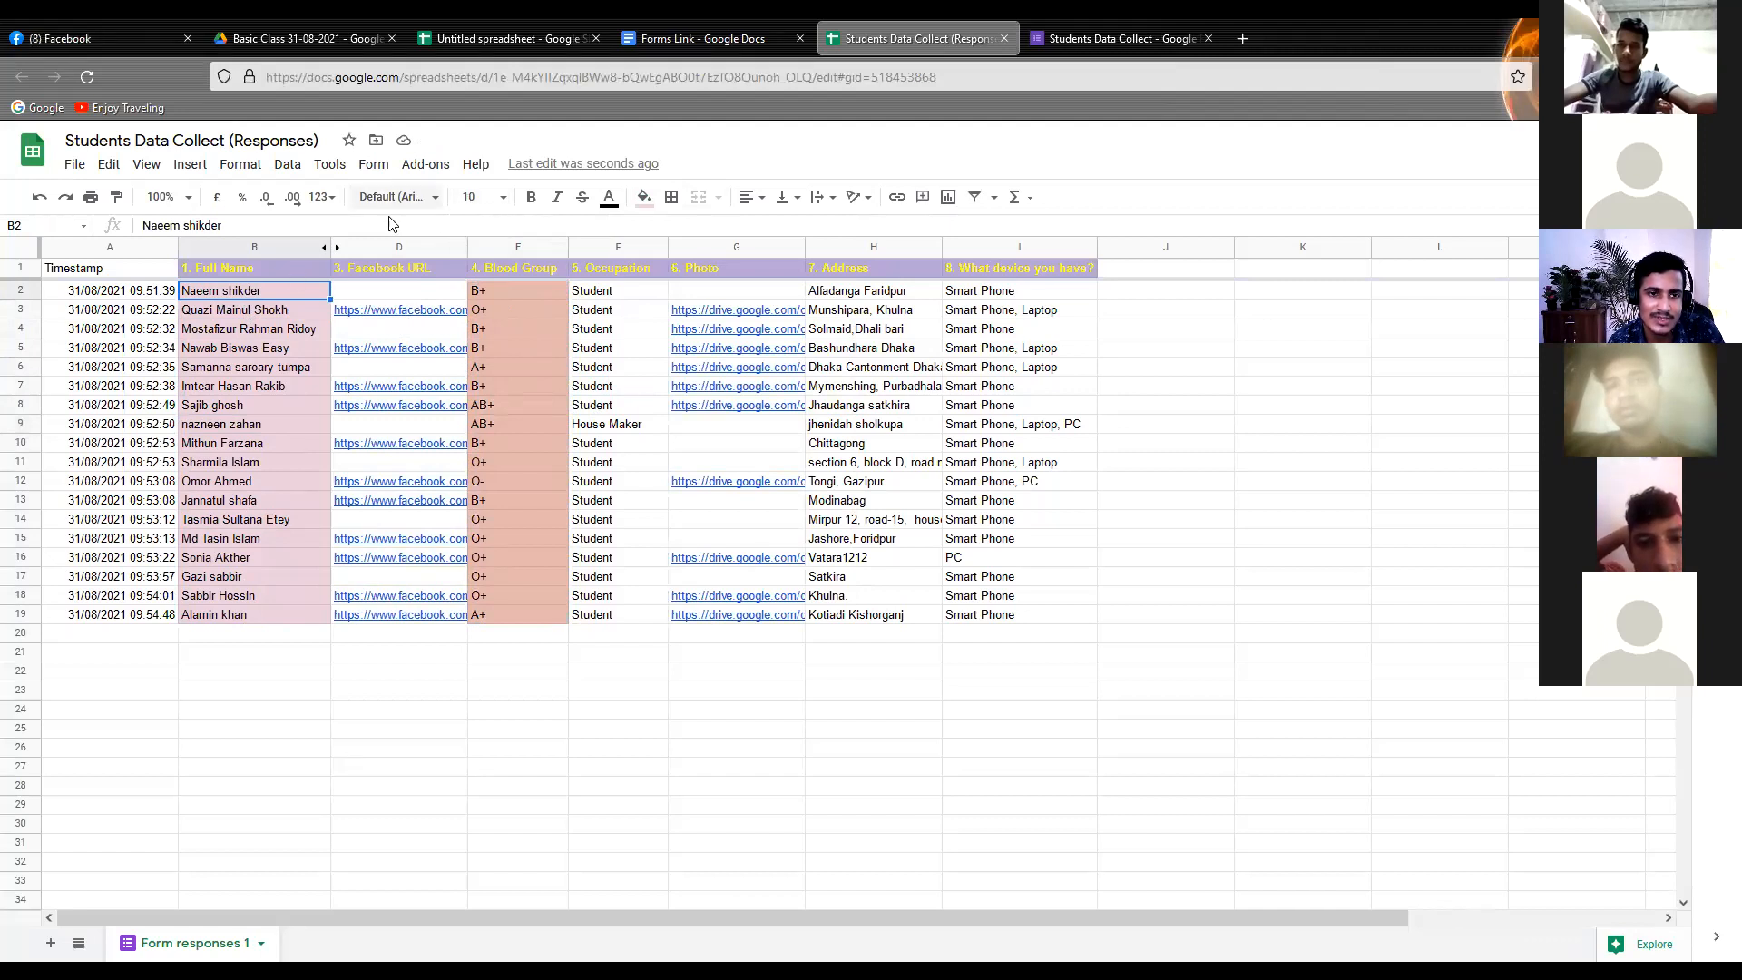
left_click(434, 198)
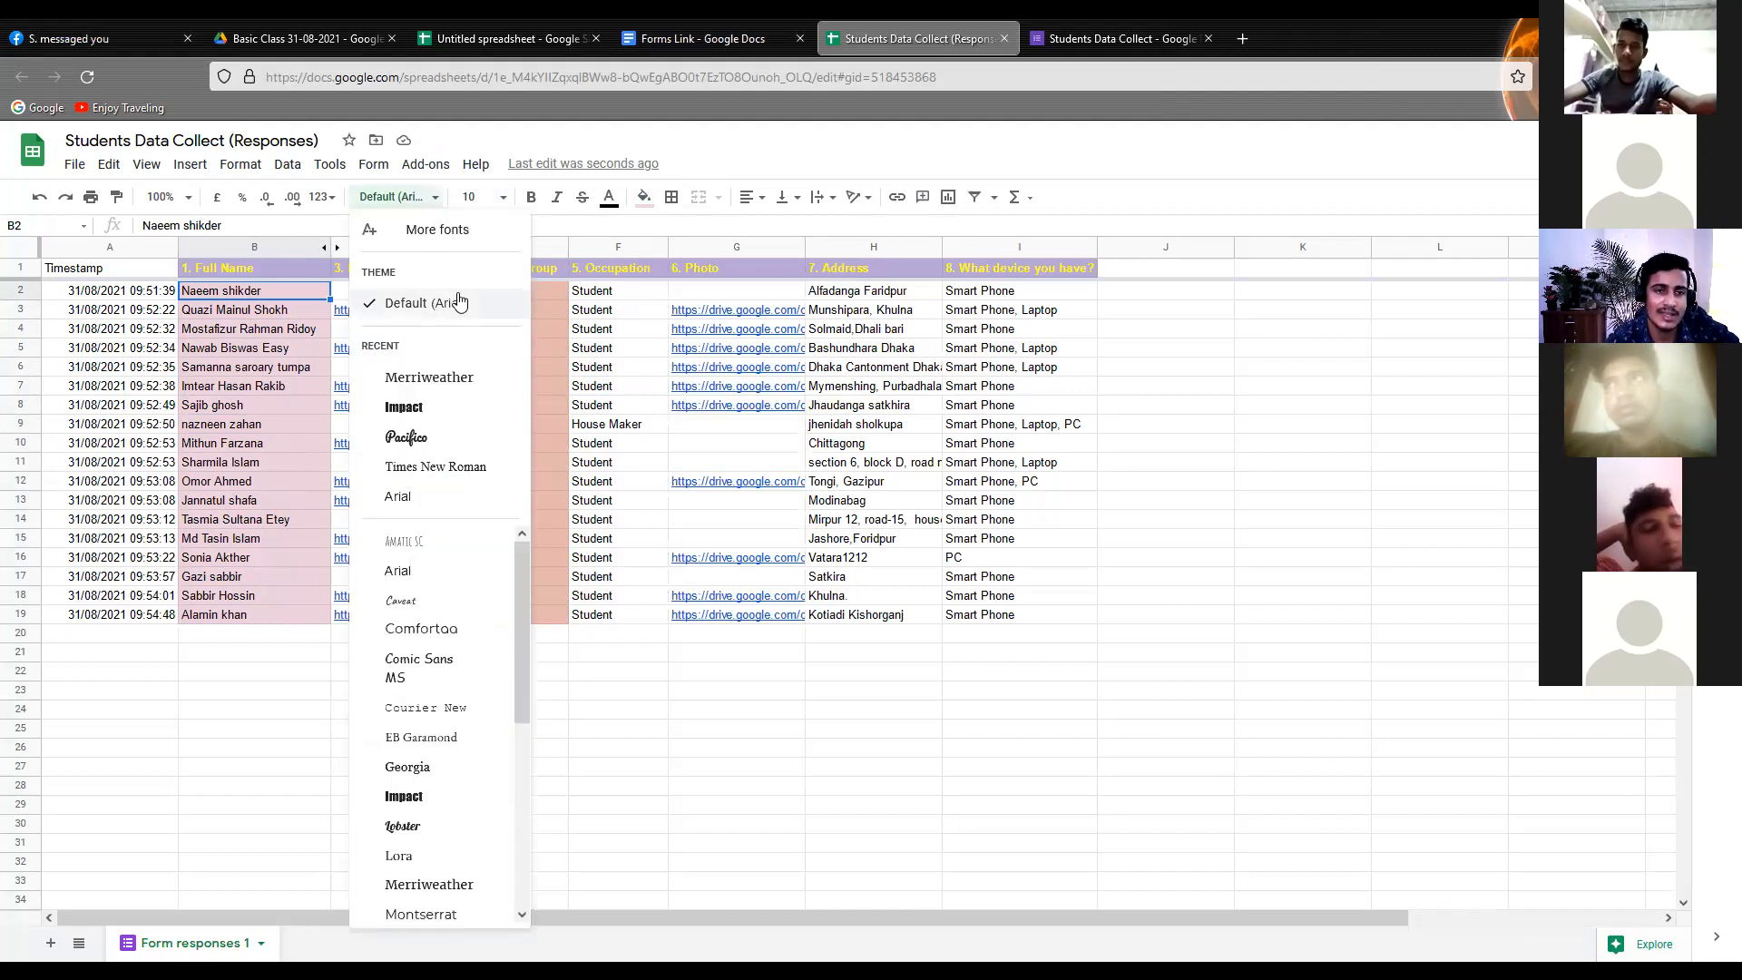
scroll(427, 580, "down", 4)
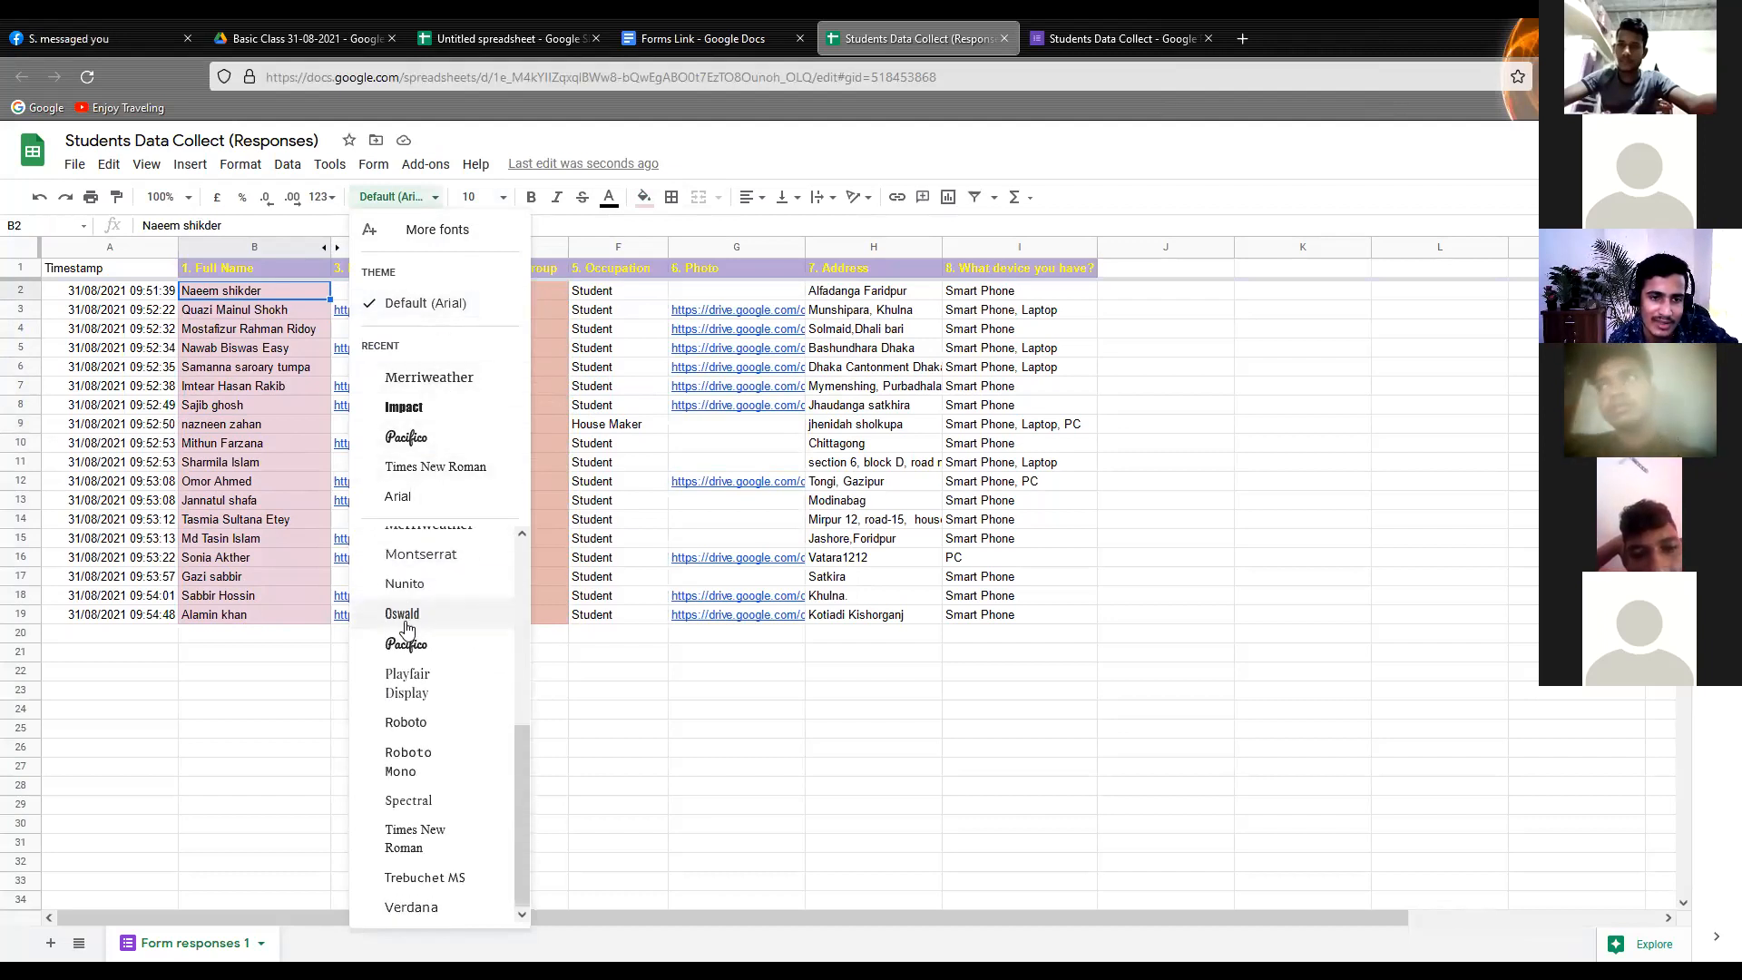
scroll(433, 705, "up", 4)
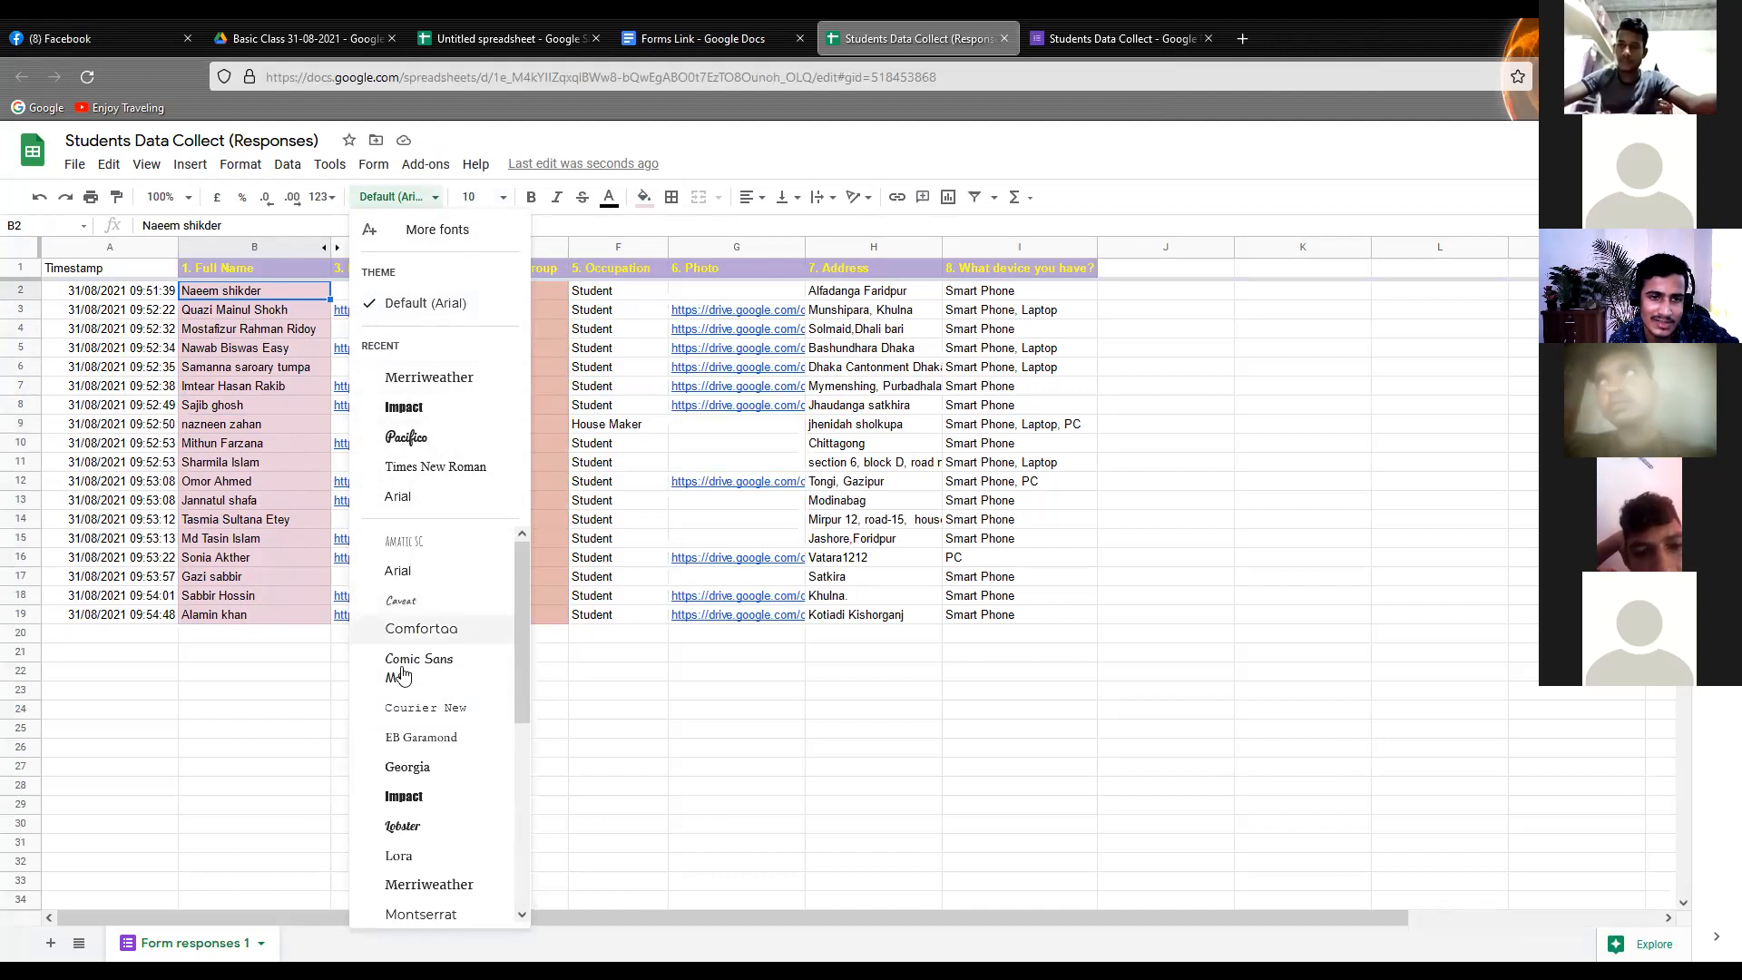
left_click(230, 468)
left_click(703, 370)
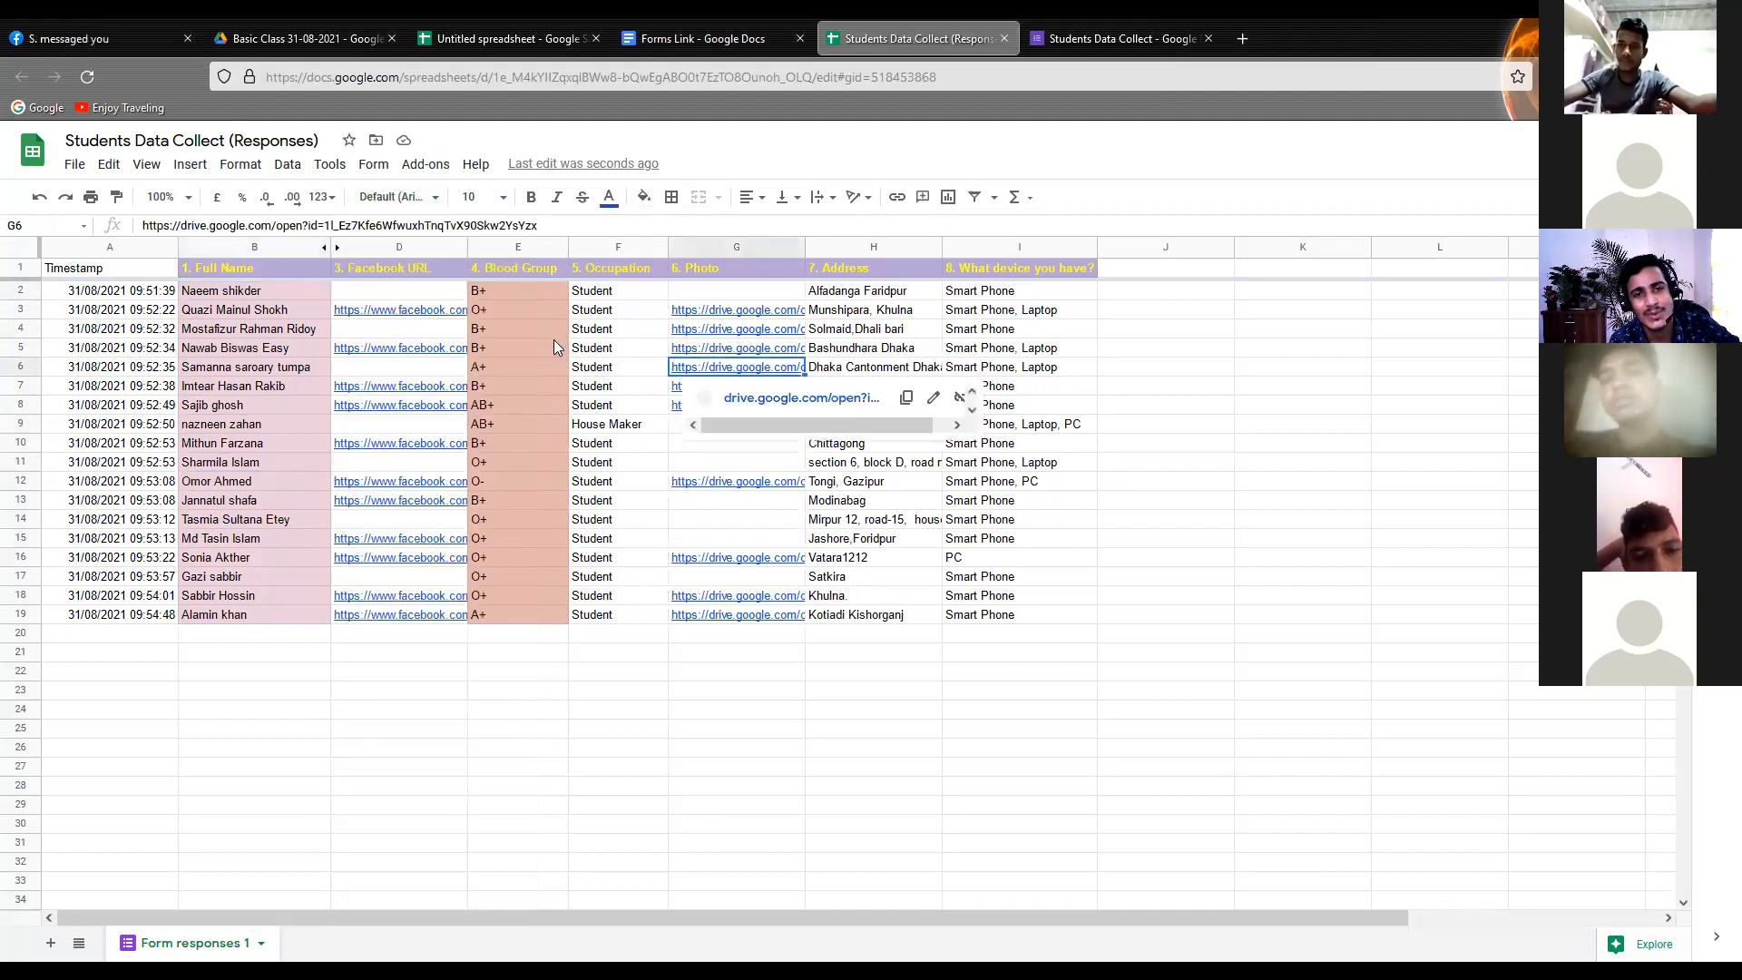
left_click(542, 406)
left_click(624, 310)
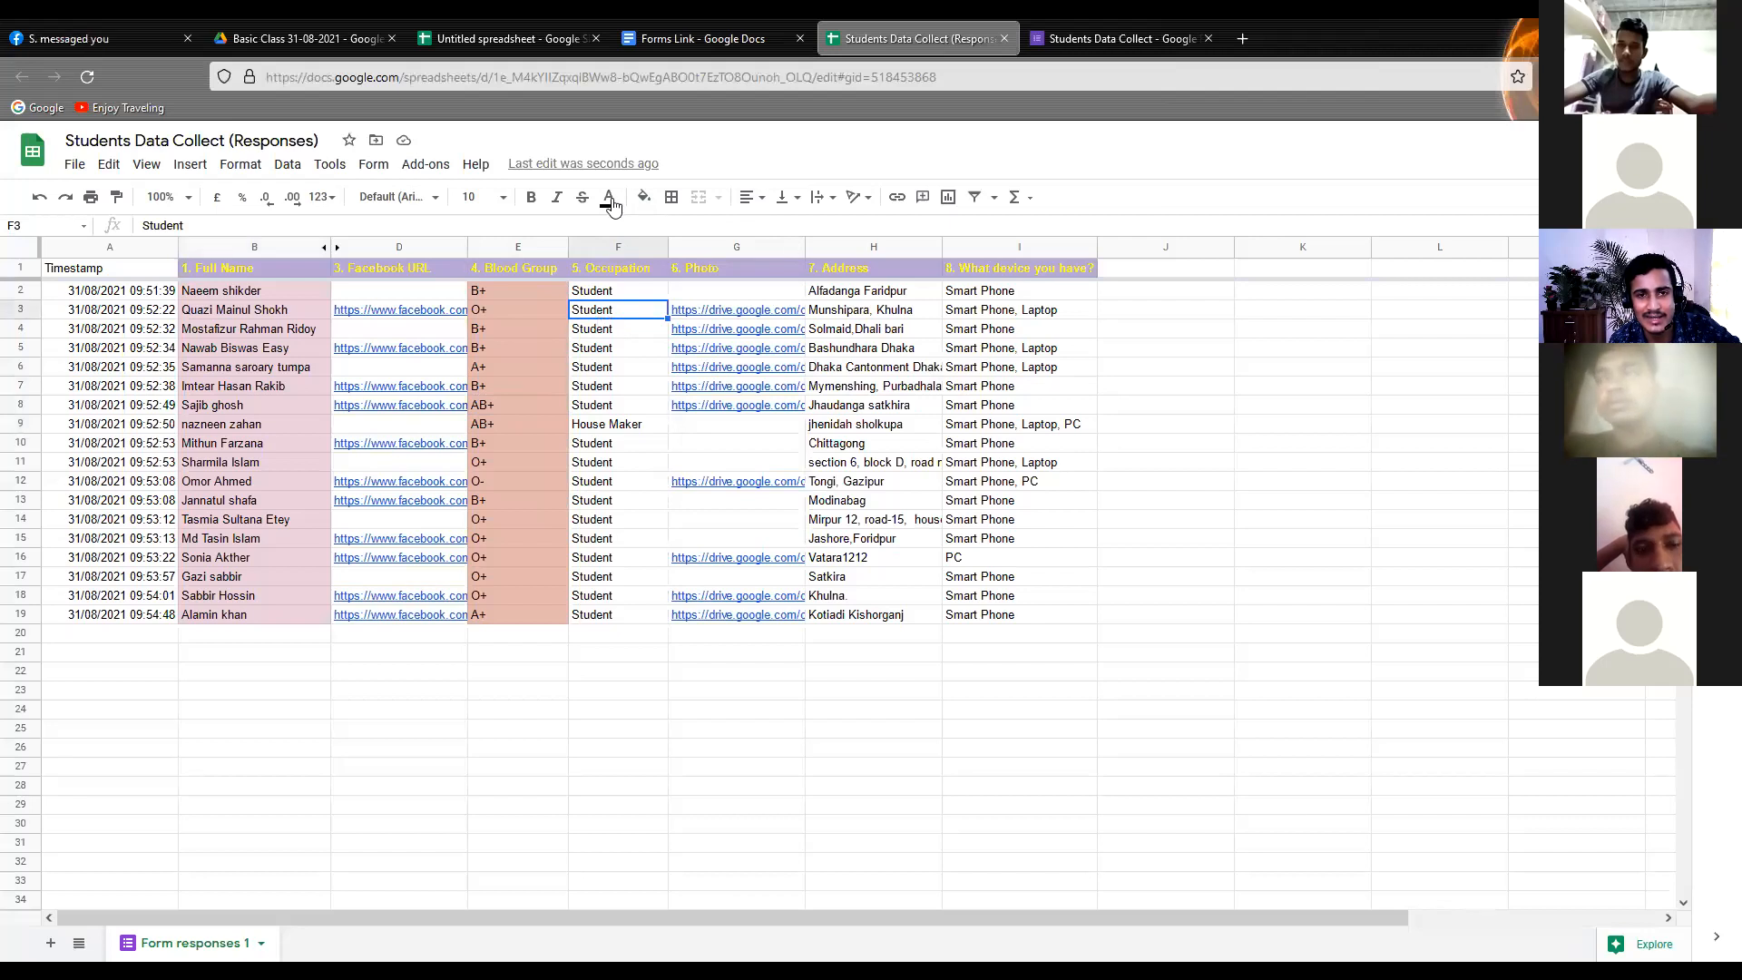
left_click(405, 329)
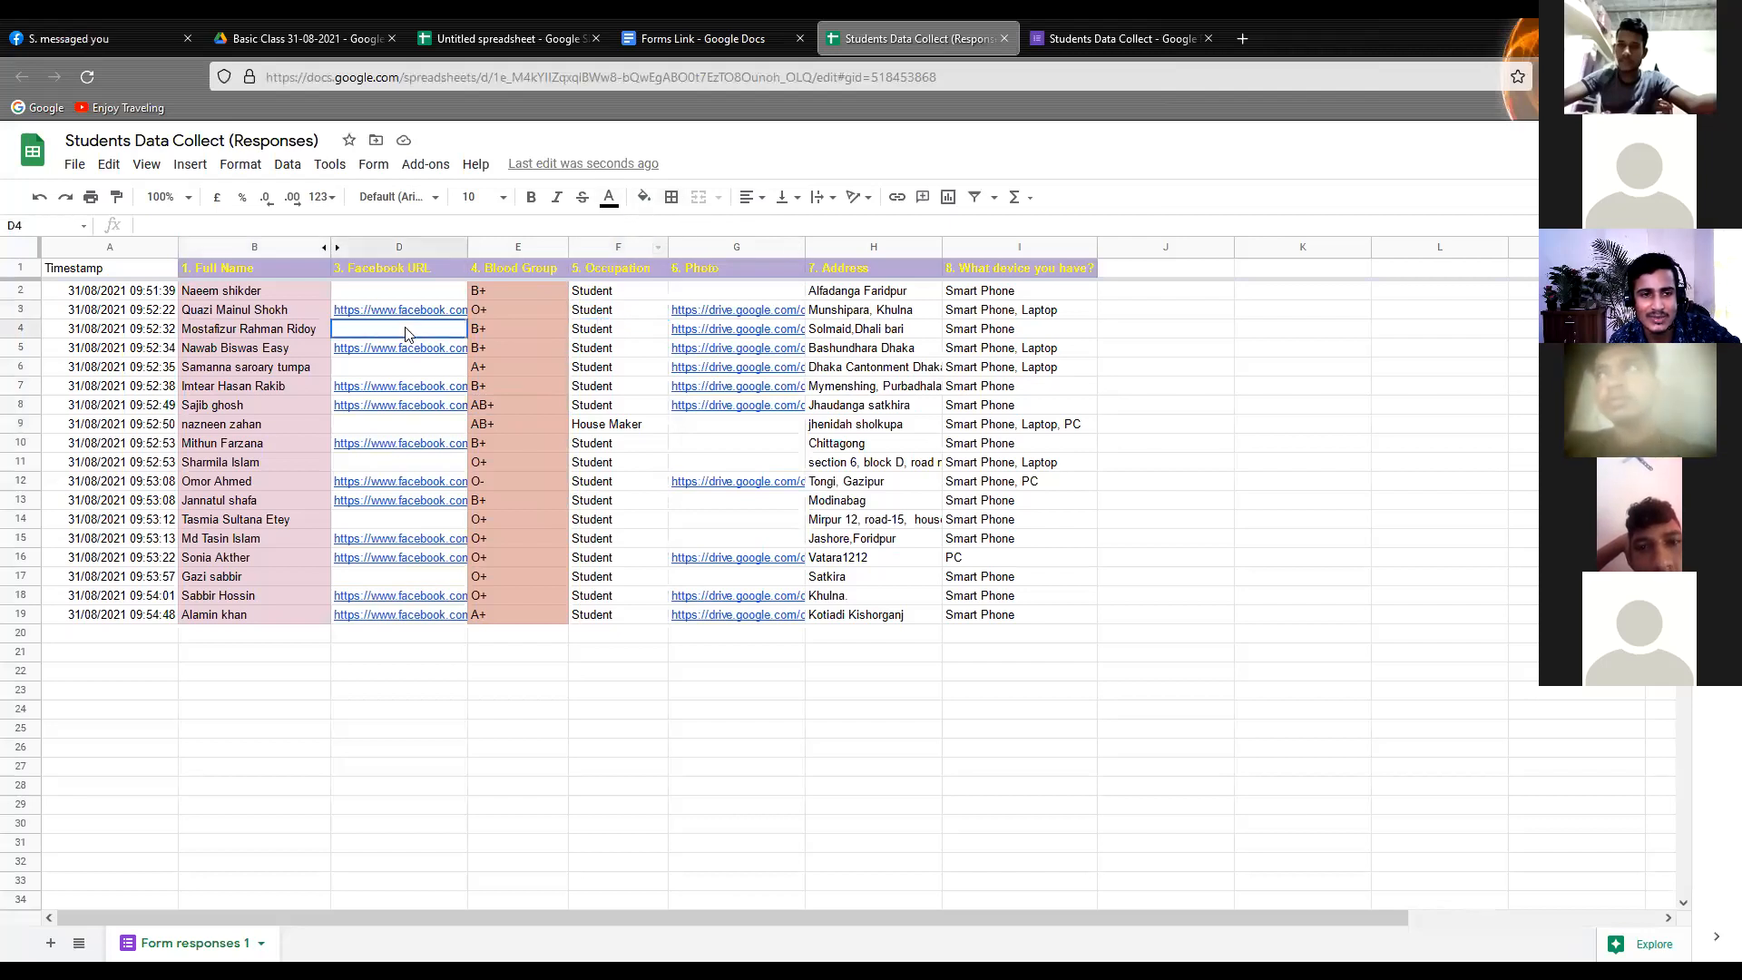
left_click(188, 292)
Apply all borders to the response data in A2:I20
left_click(140, 292)
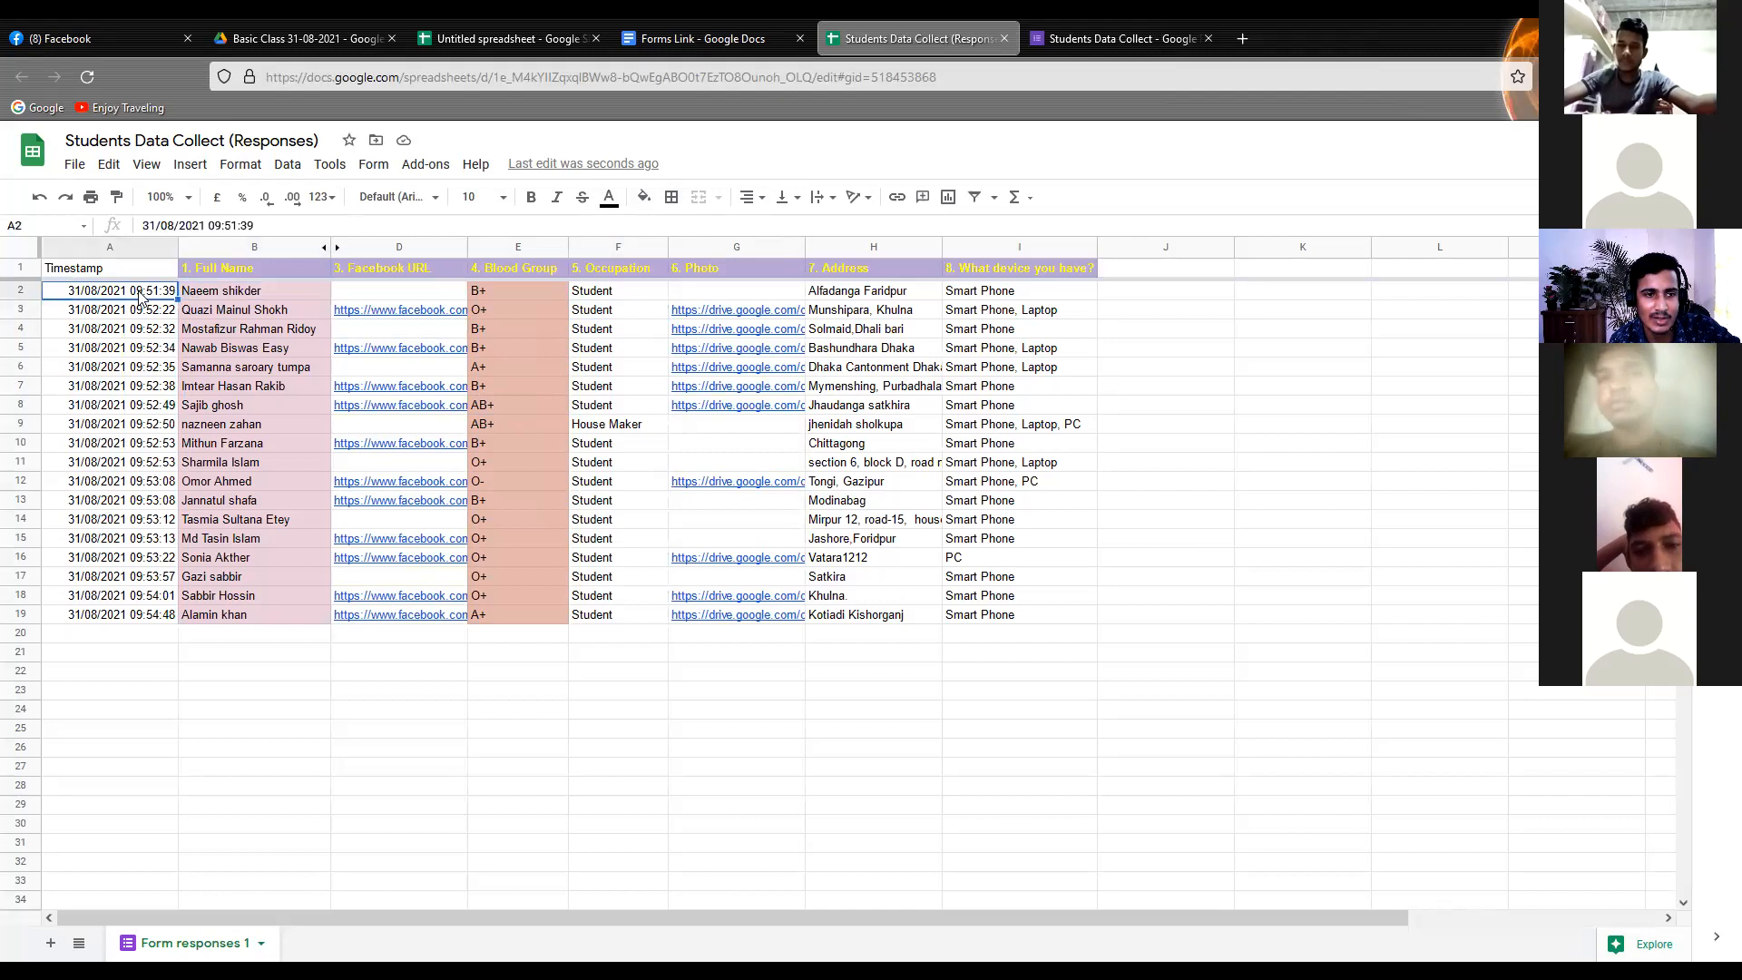
left_click_drag(99, 294, 1037, 632)
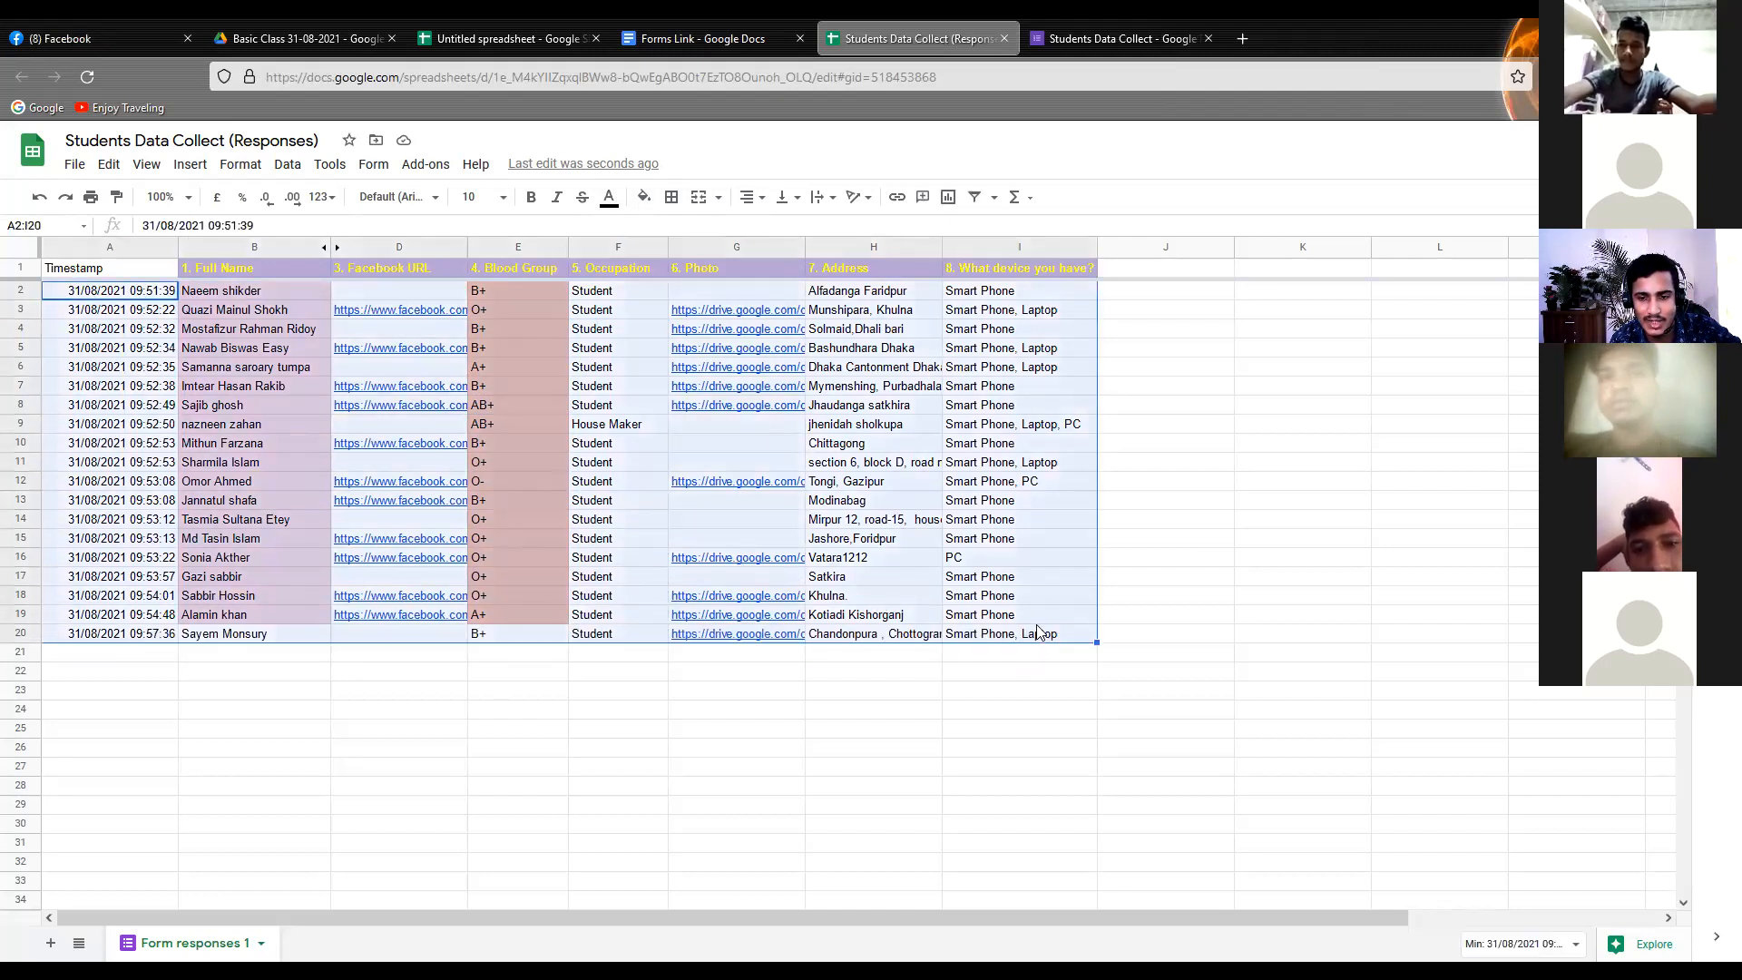
left_click(672, 196)
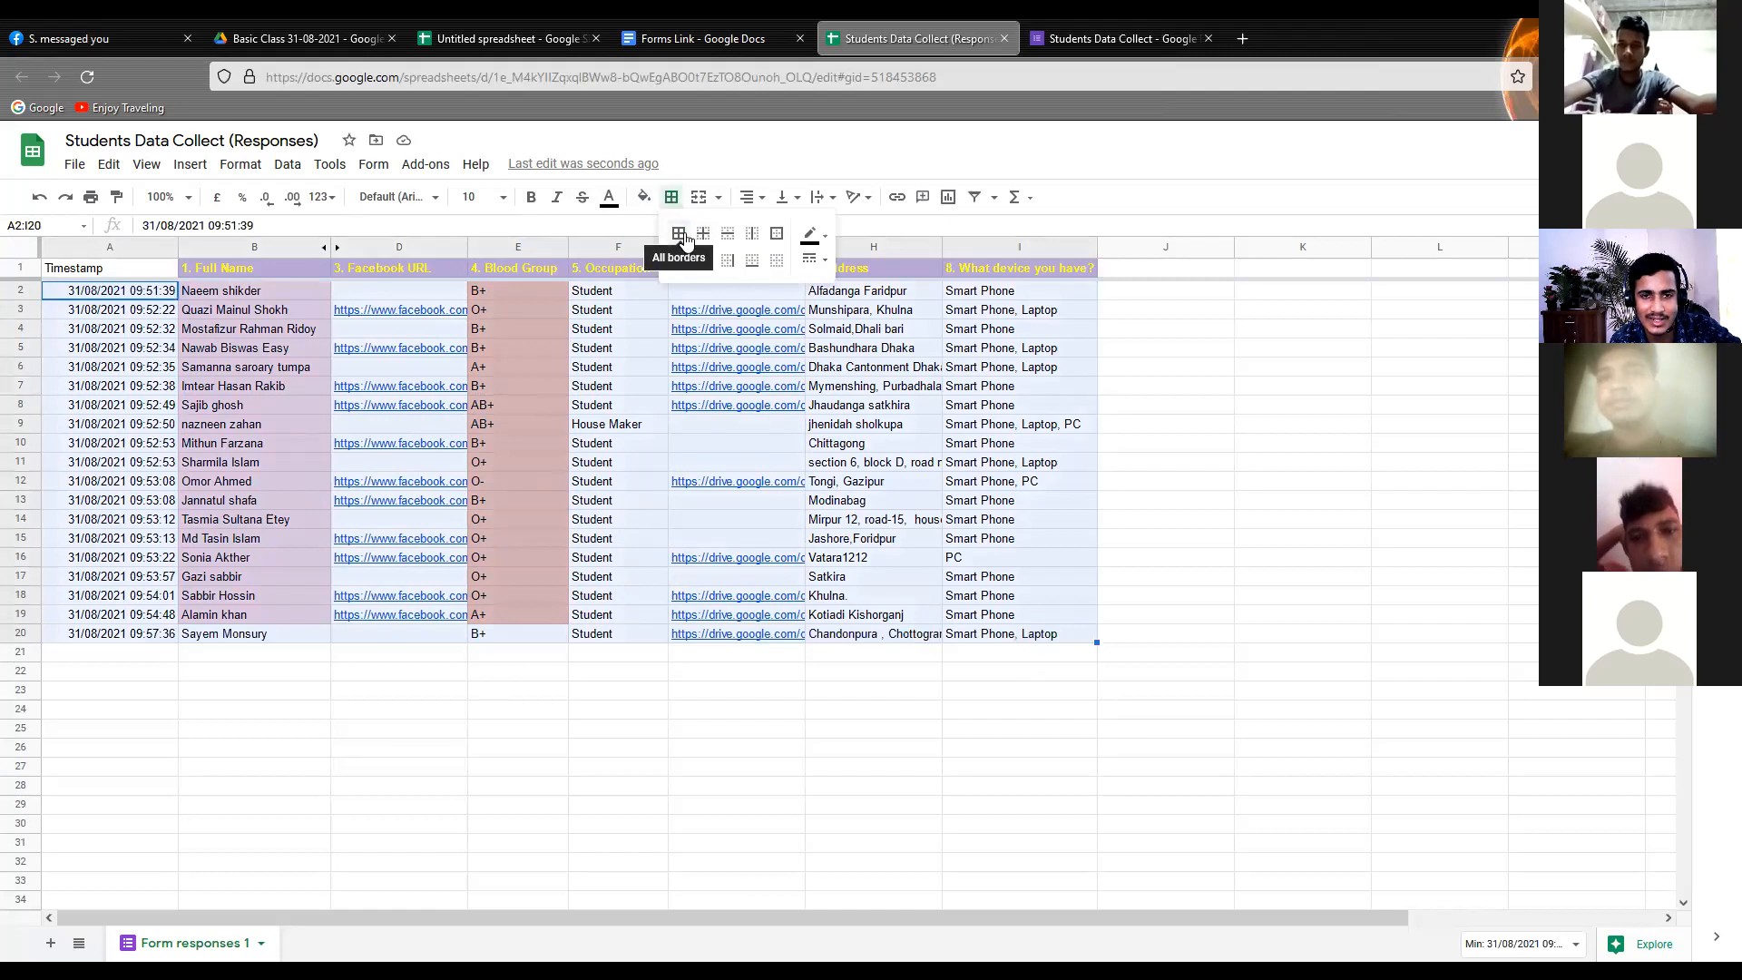
left_click(685, 239)
left_click(619, 499)
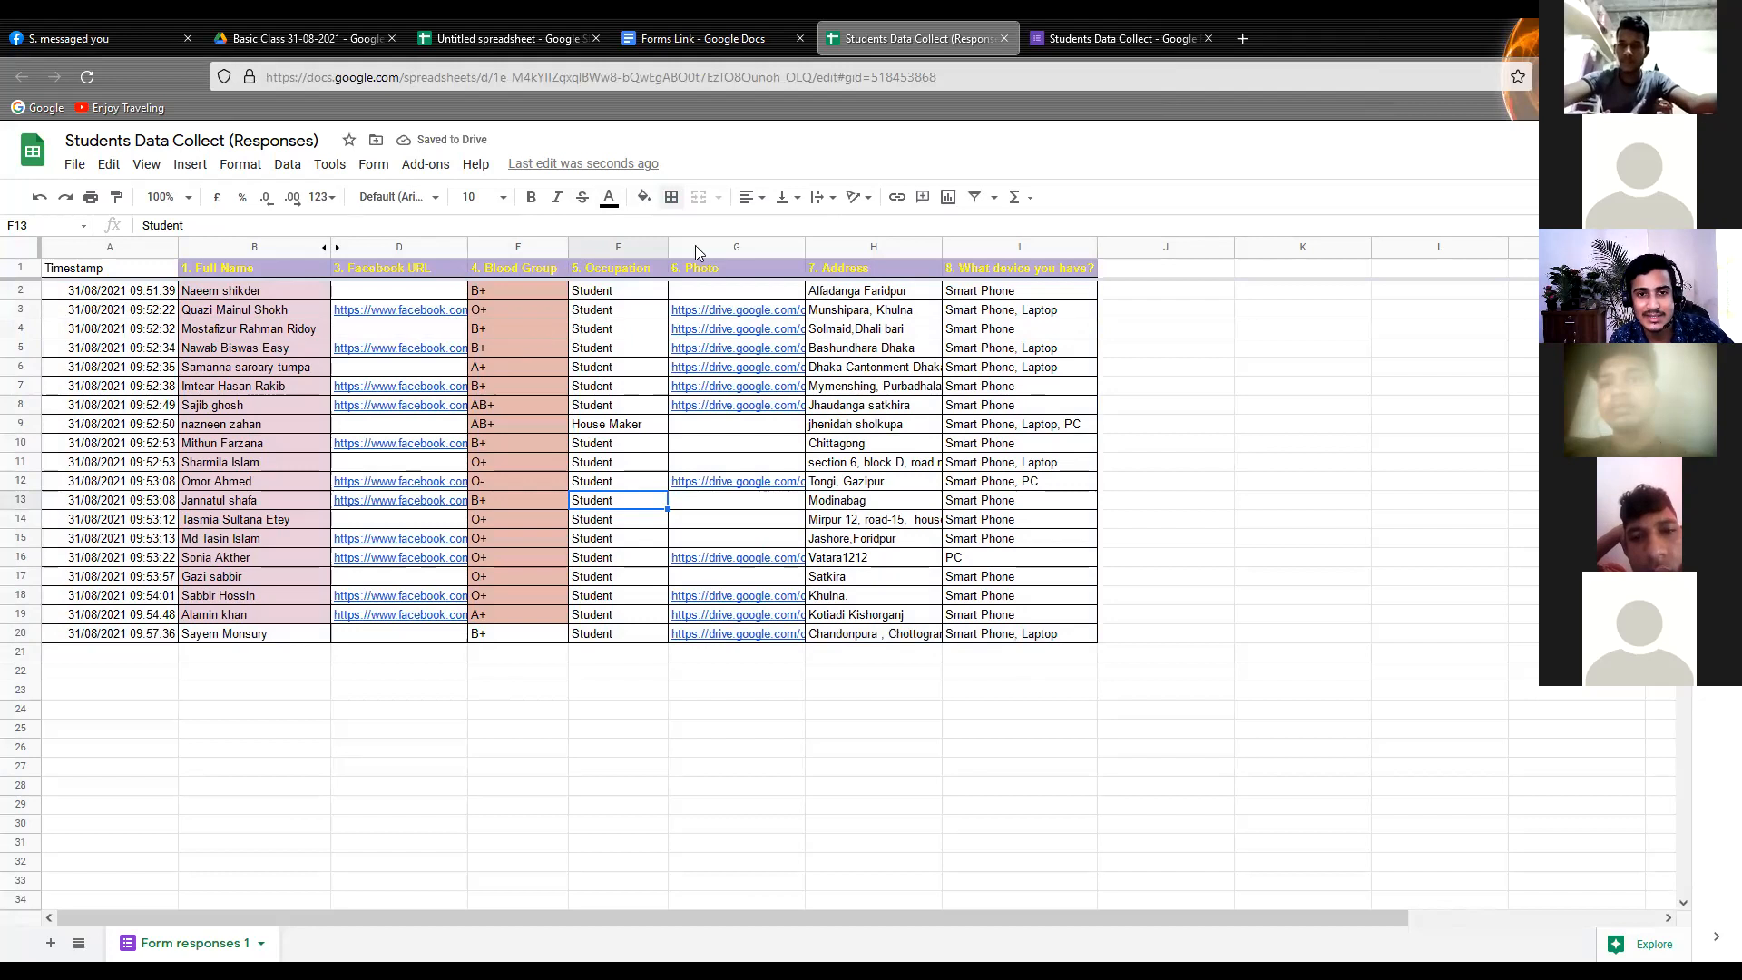
Center-align the occupation cells F2:F20 horizontally
left_click(602, 285)
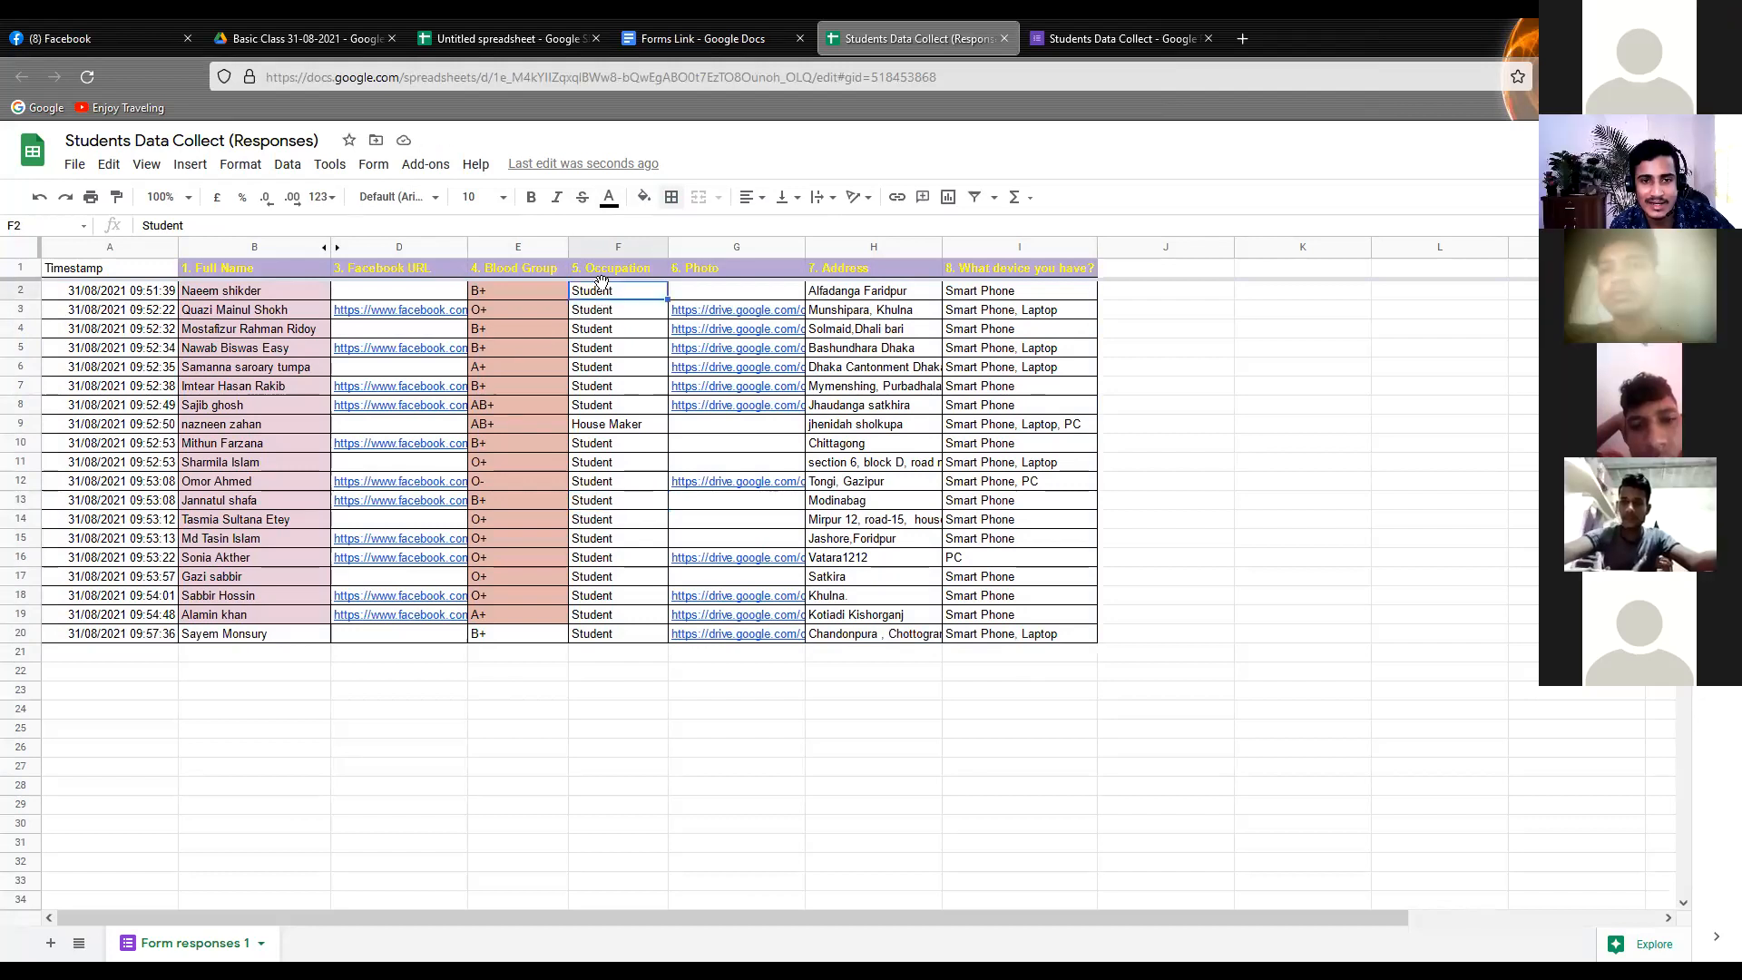
left_click_drag(601, 287, 640, 631)
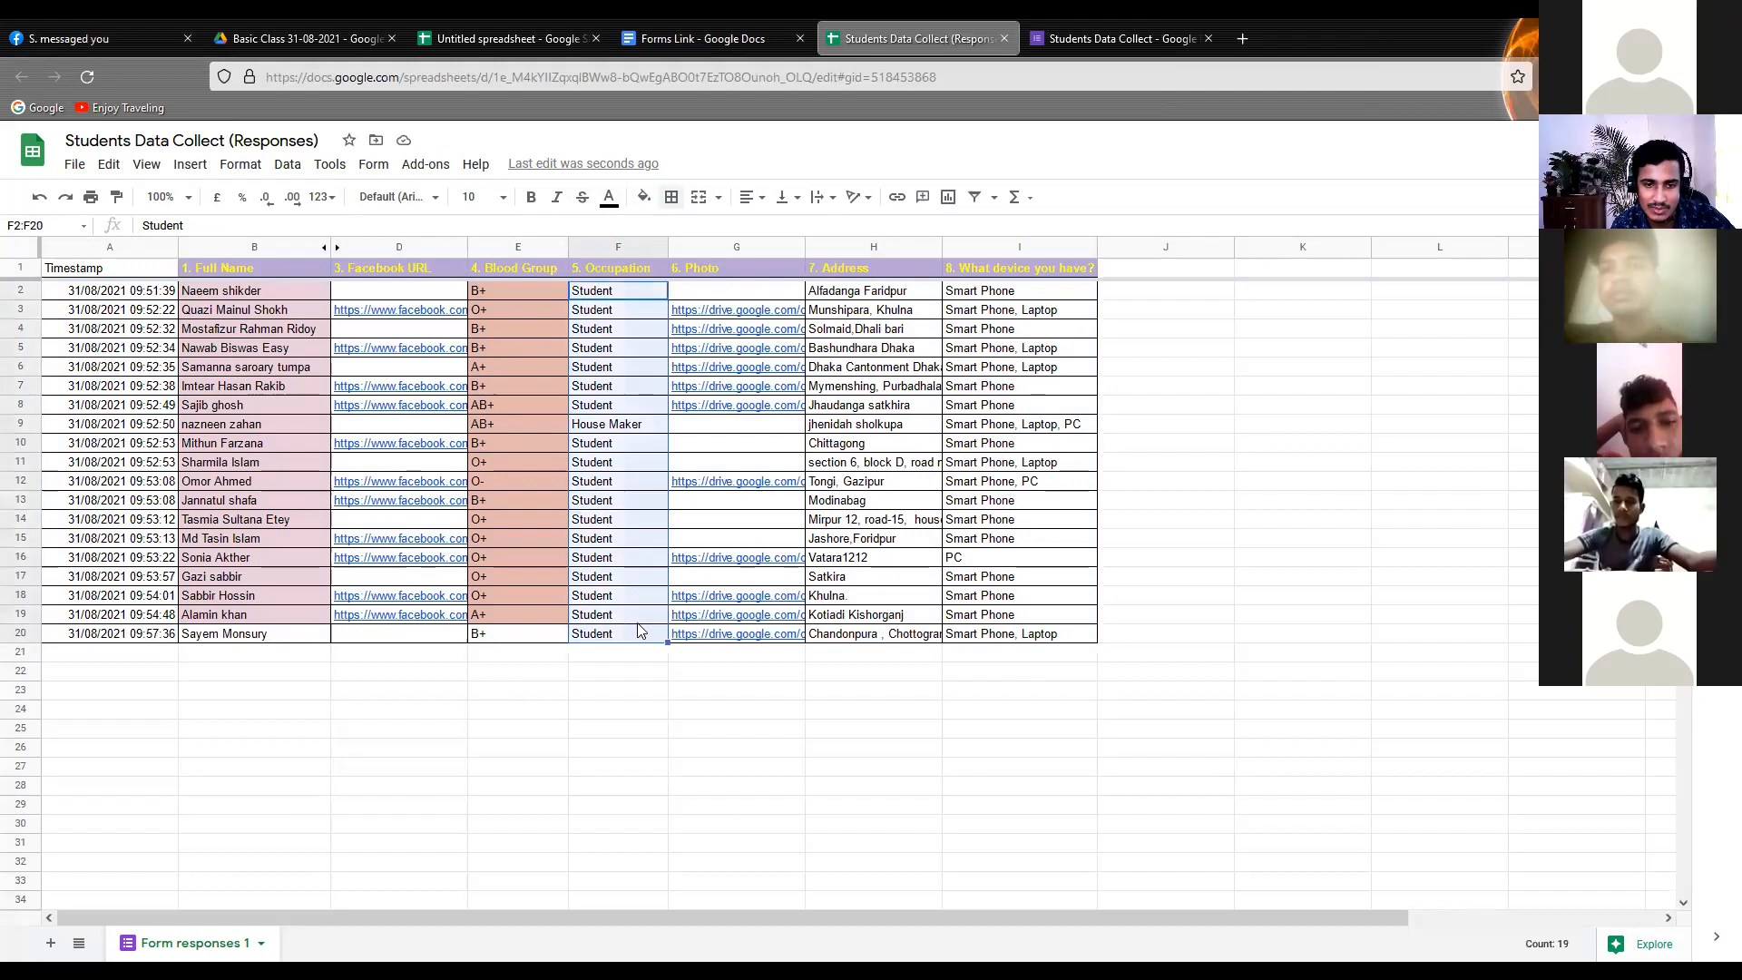
left_click(766, 199)
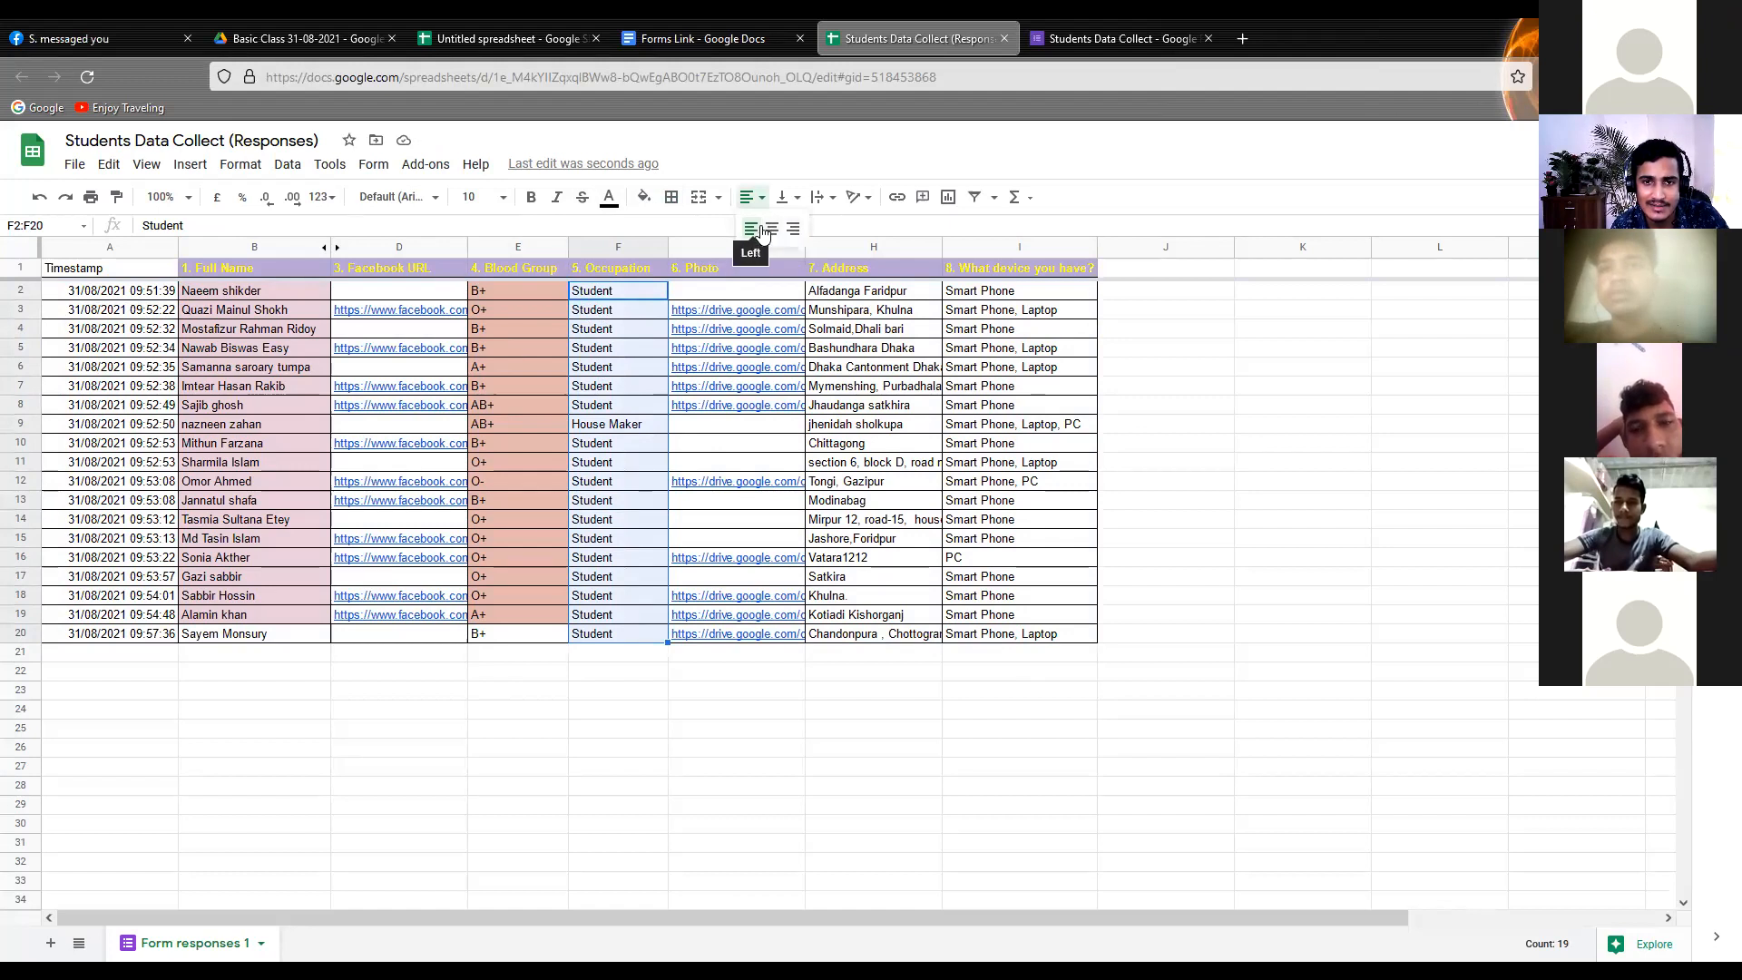
left_click(772, 228)
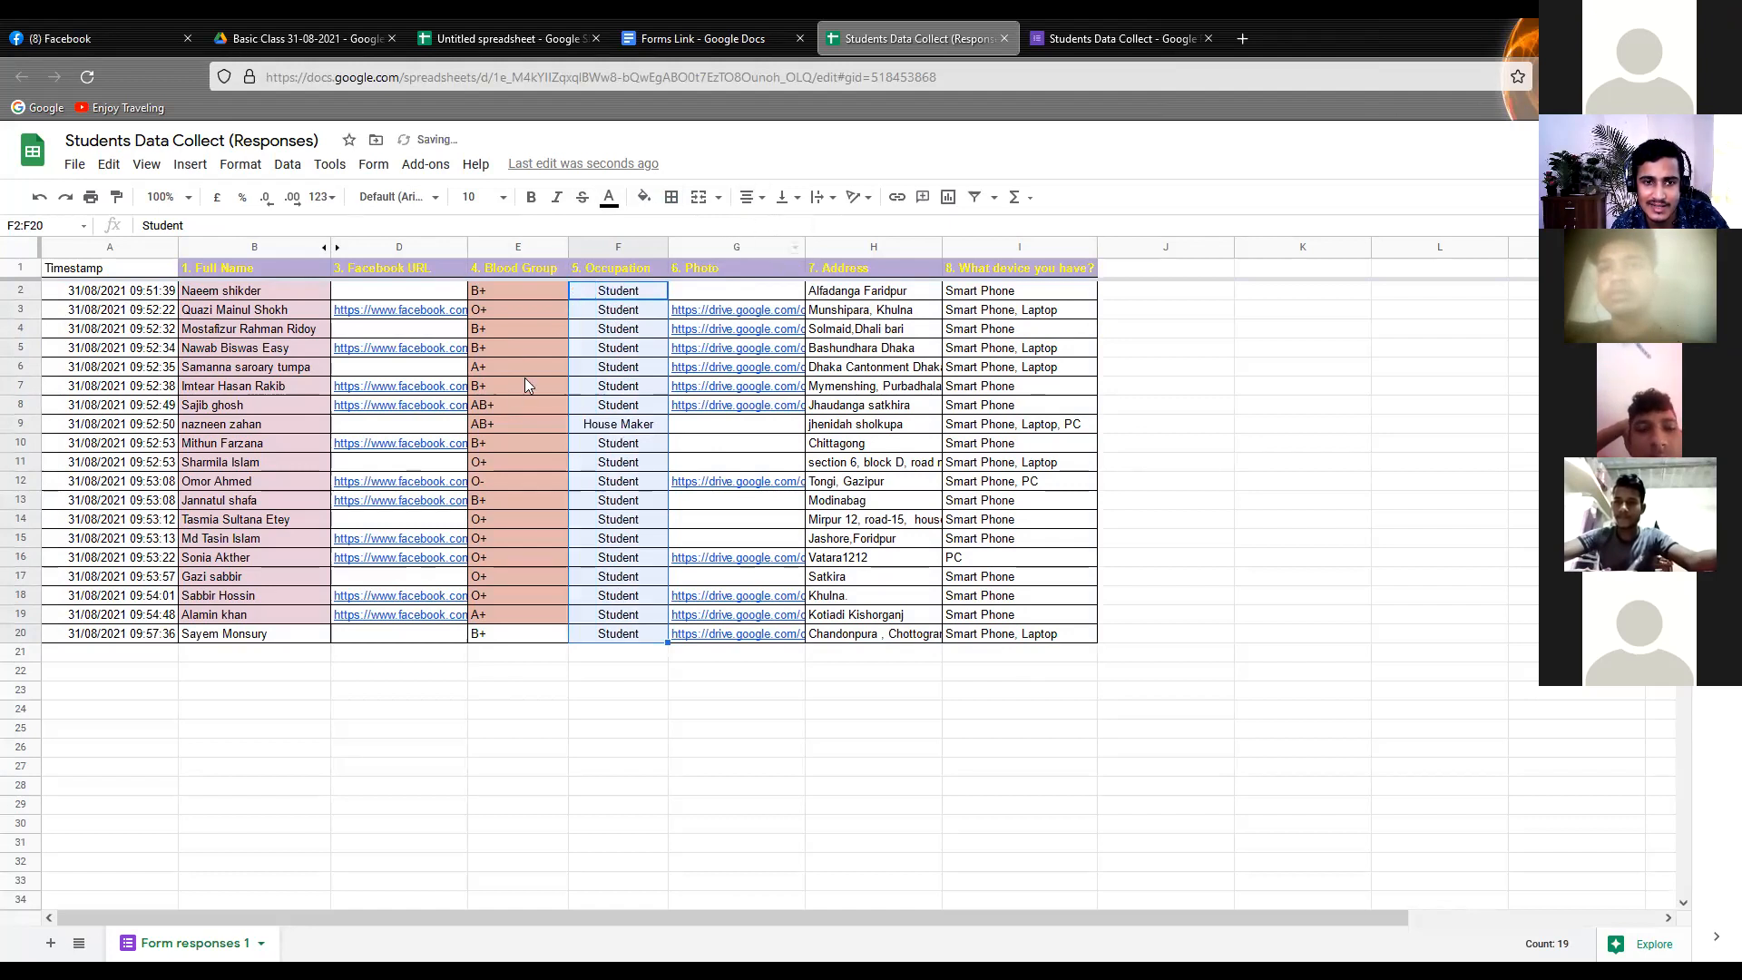
left_click(655, 421)
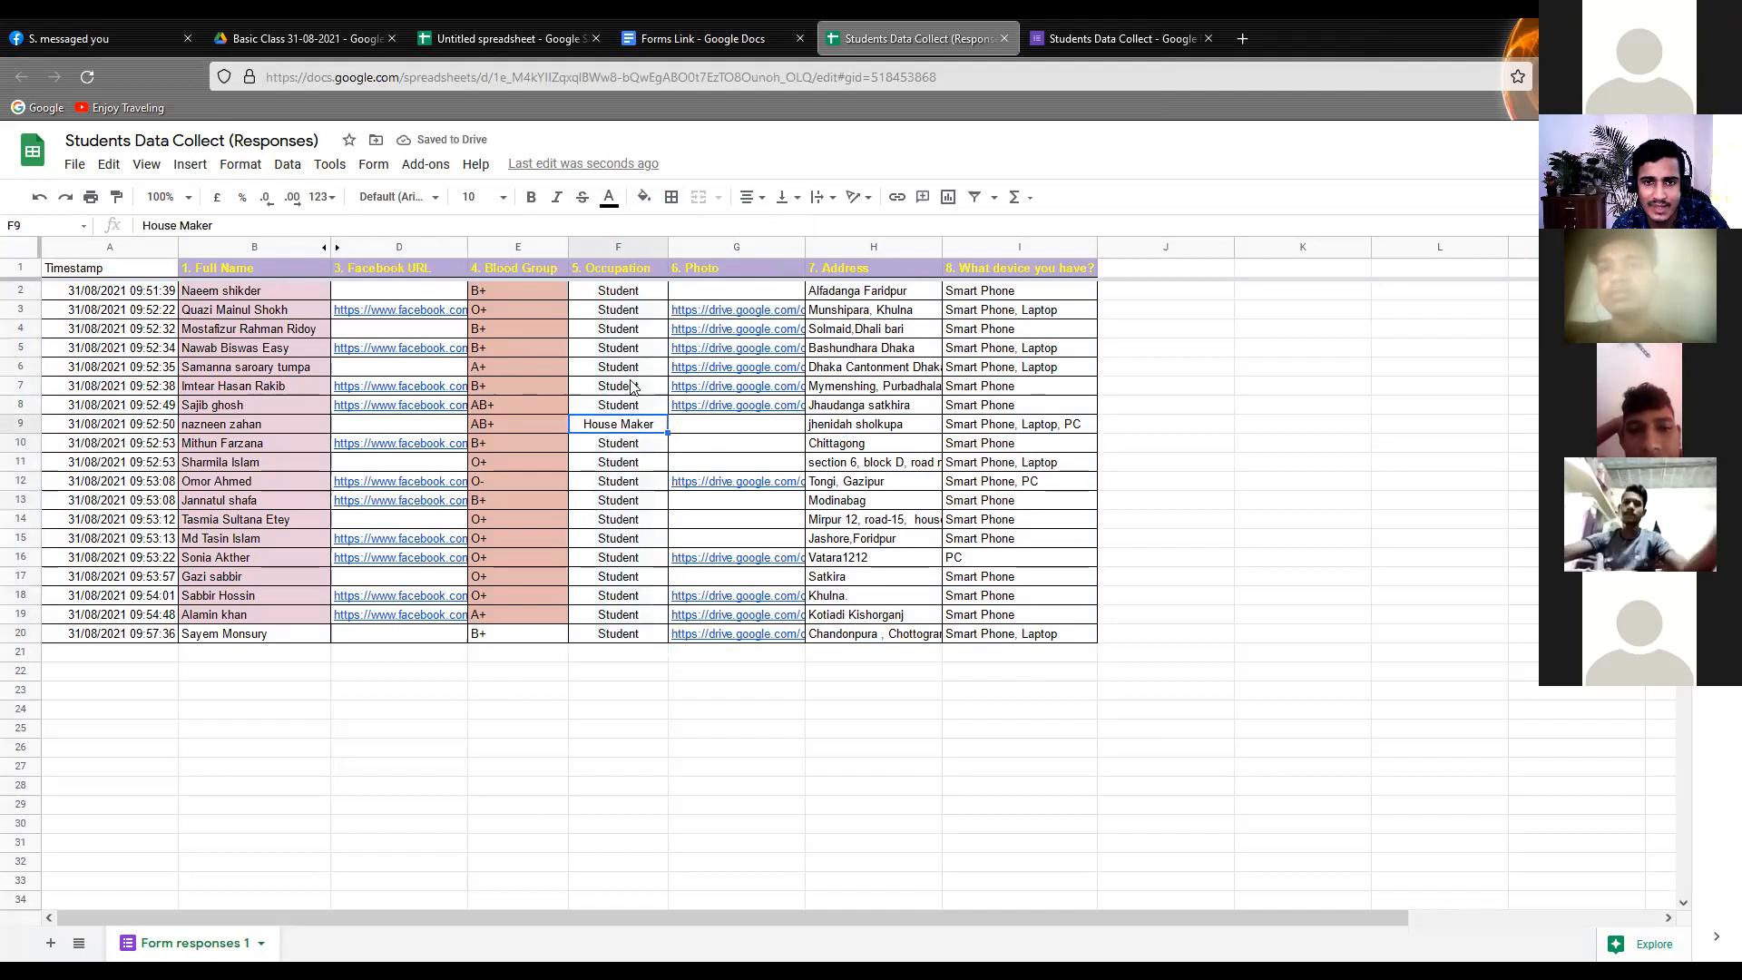
left_click(627, 372)
left_click(604, 468)
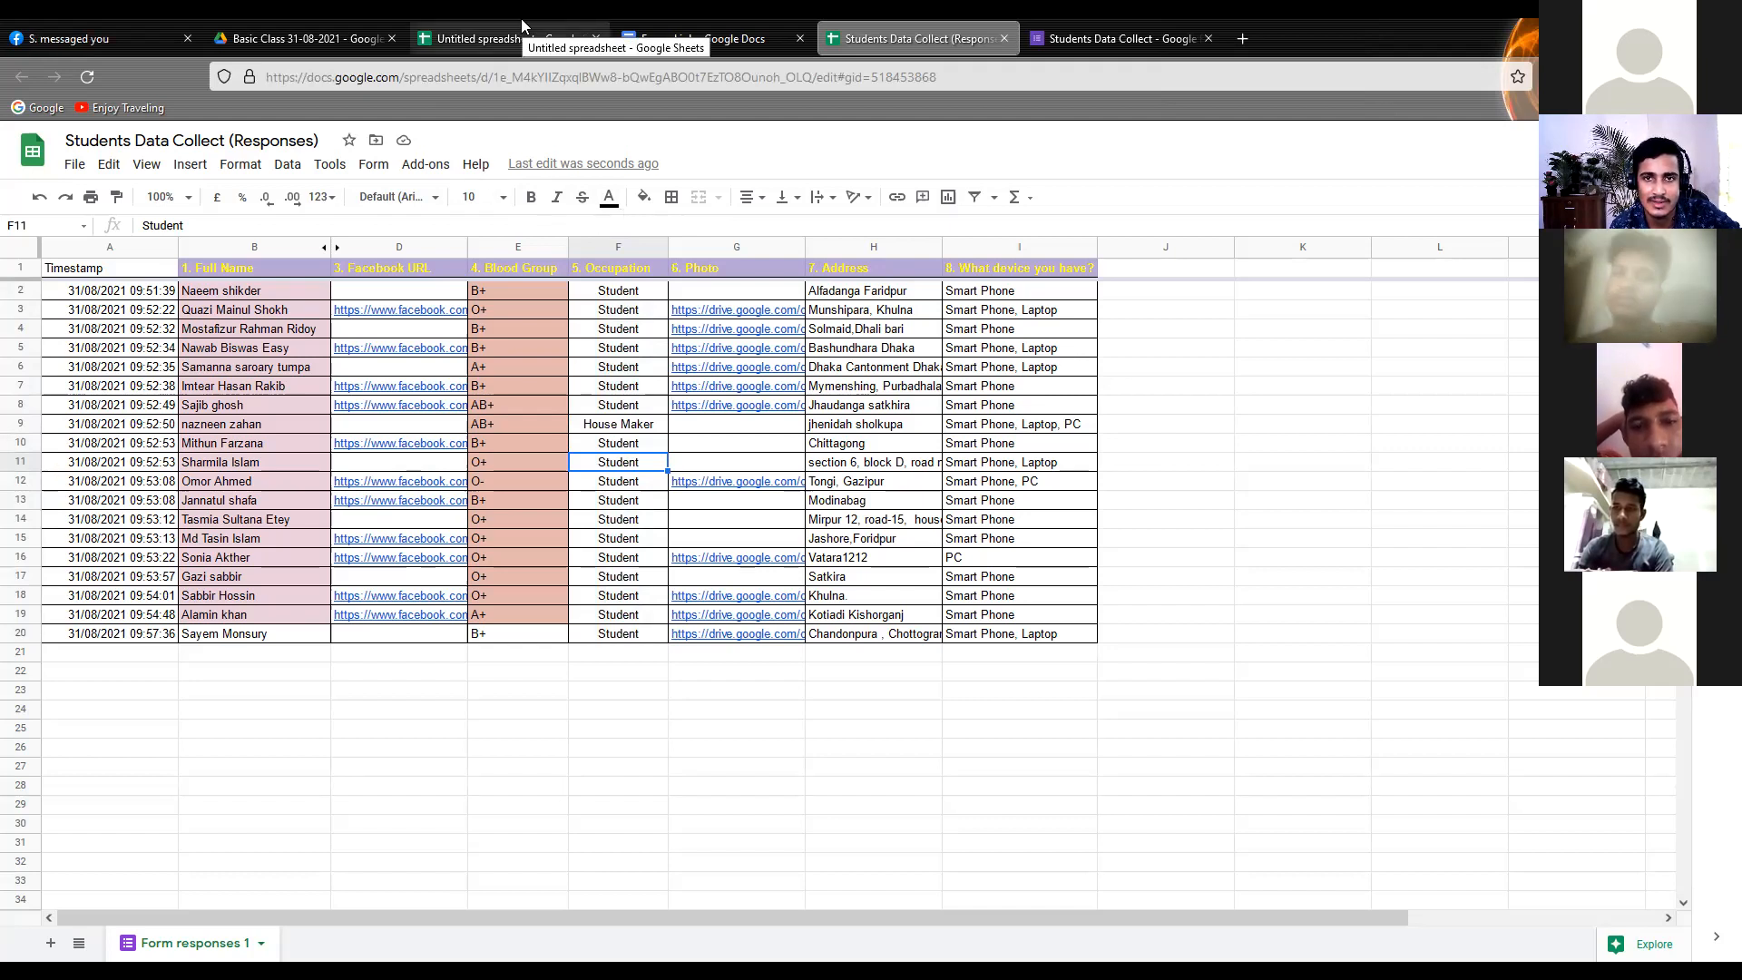
Close the untitled spreadsheet and reload the Basic Class 31-08-2021 folder in Drive
left_click(266, 27)
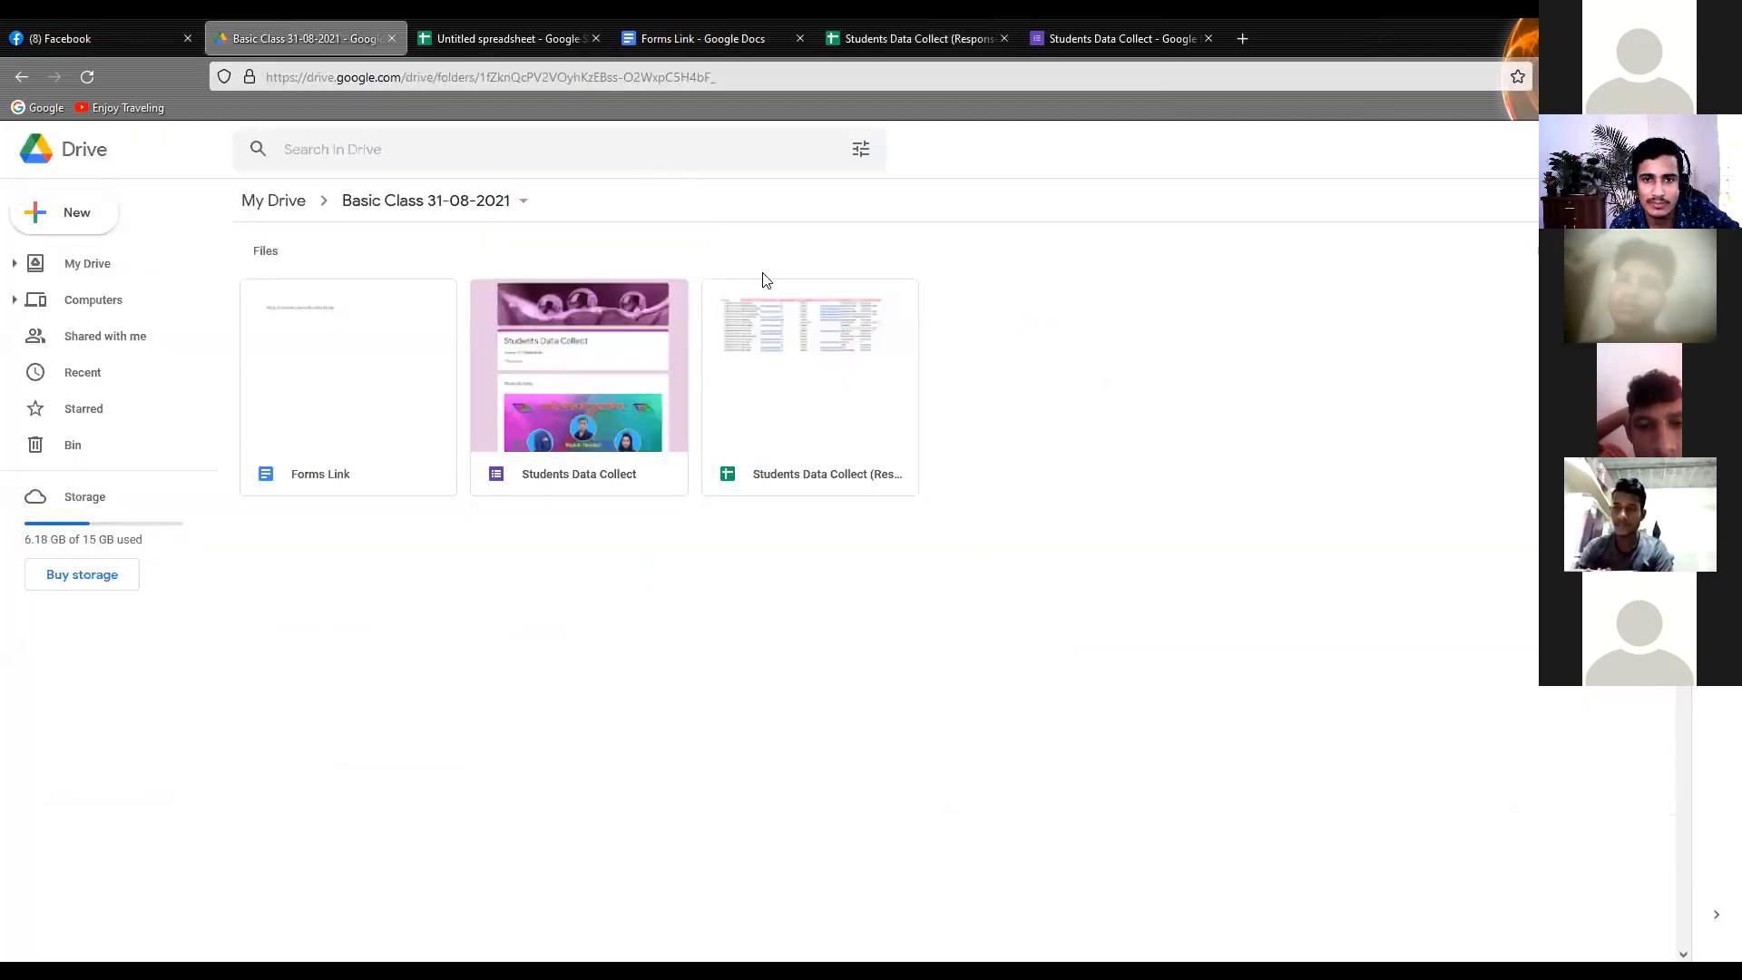
left_click(605, 36)
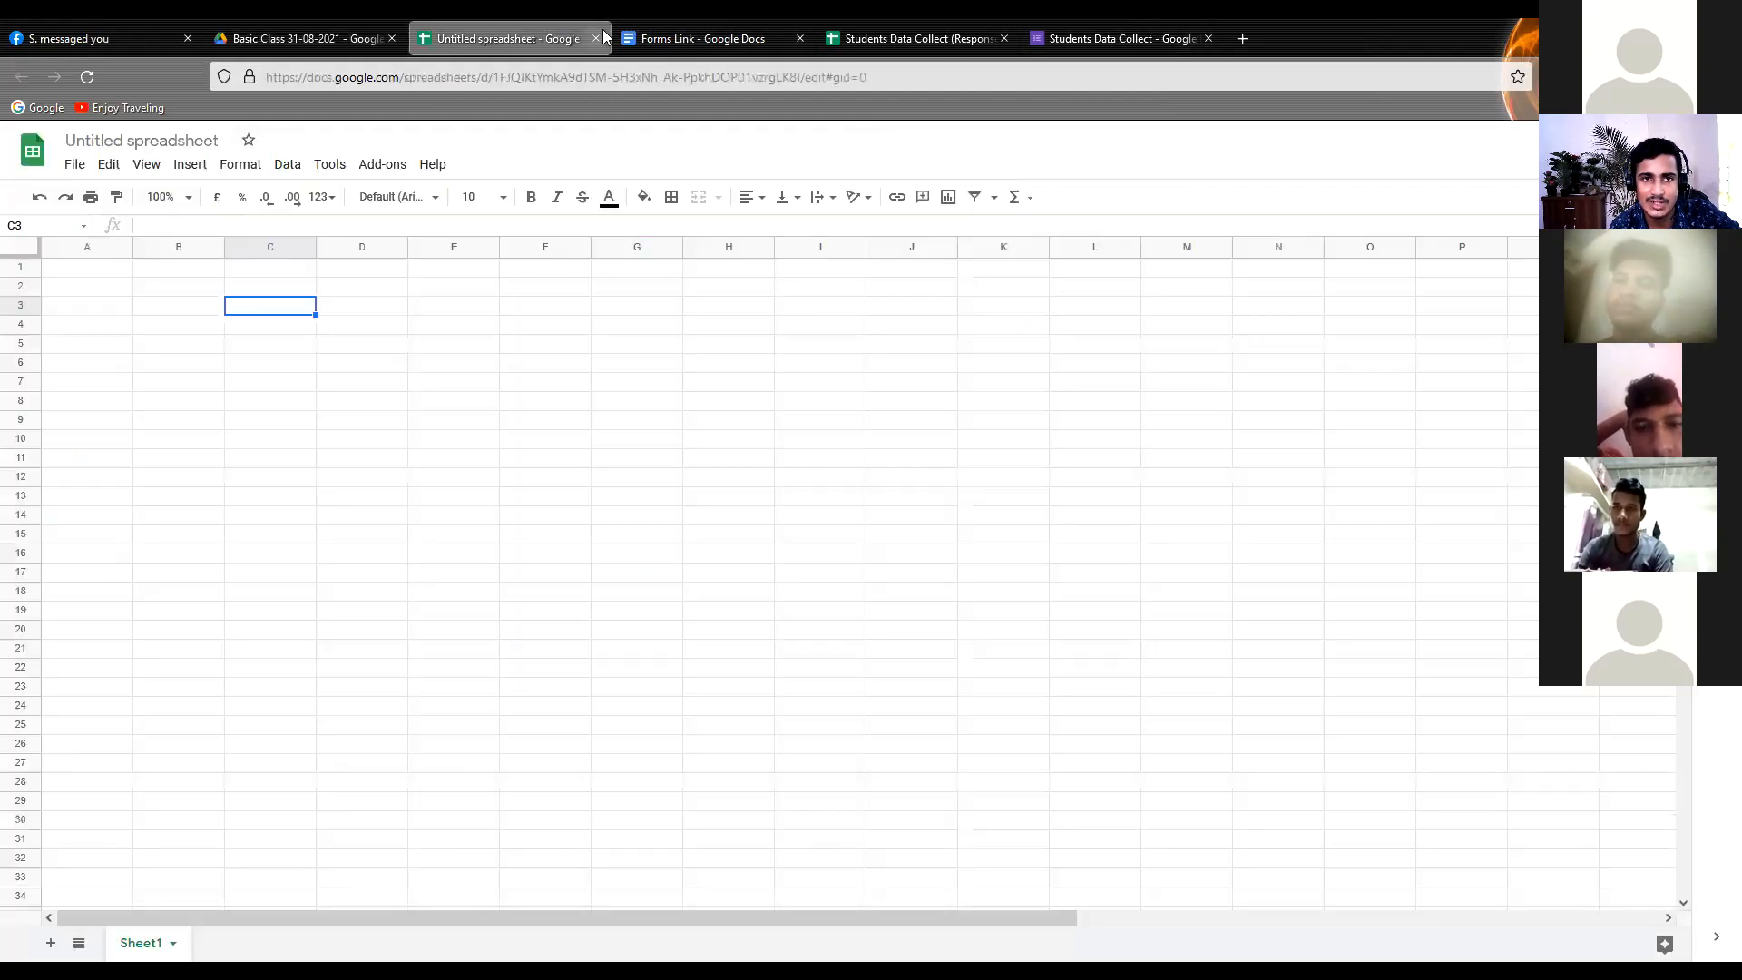
left_click(597, 38)
left_click(136, 38)
left_click(272, 38)
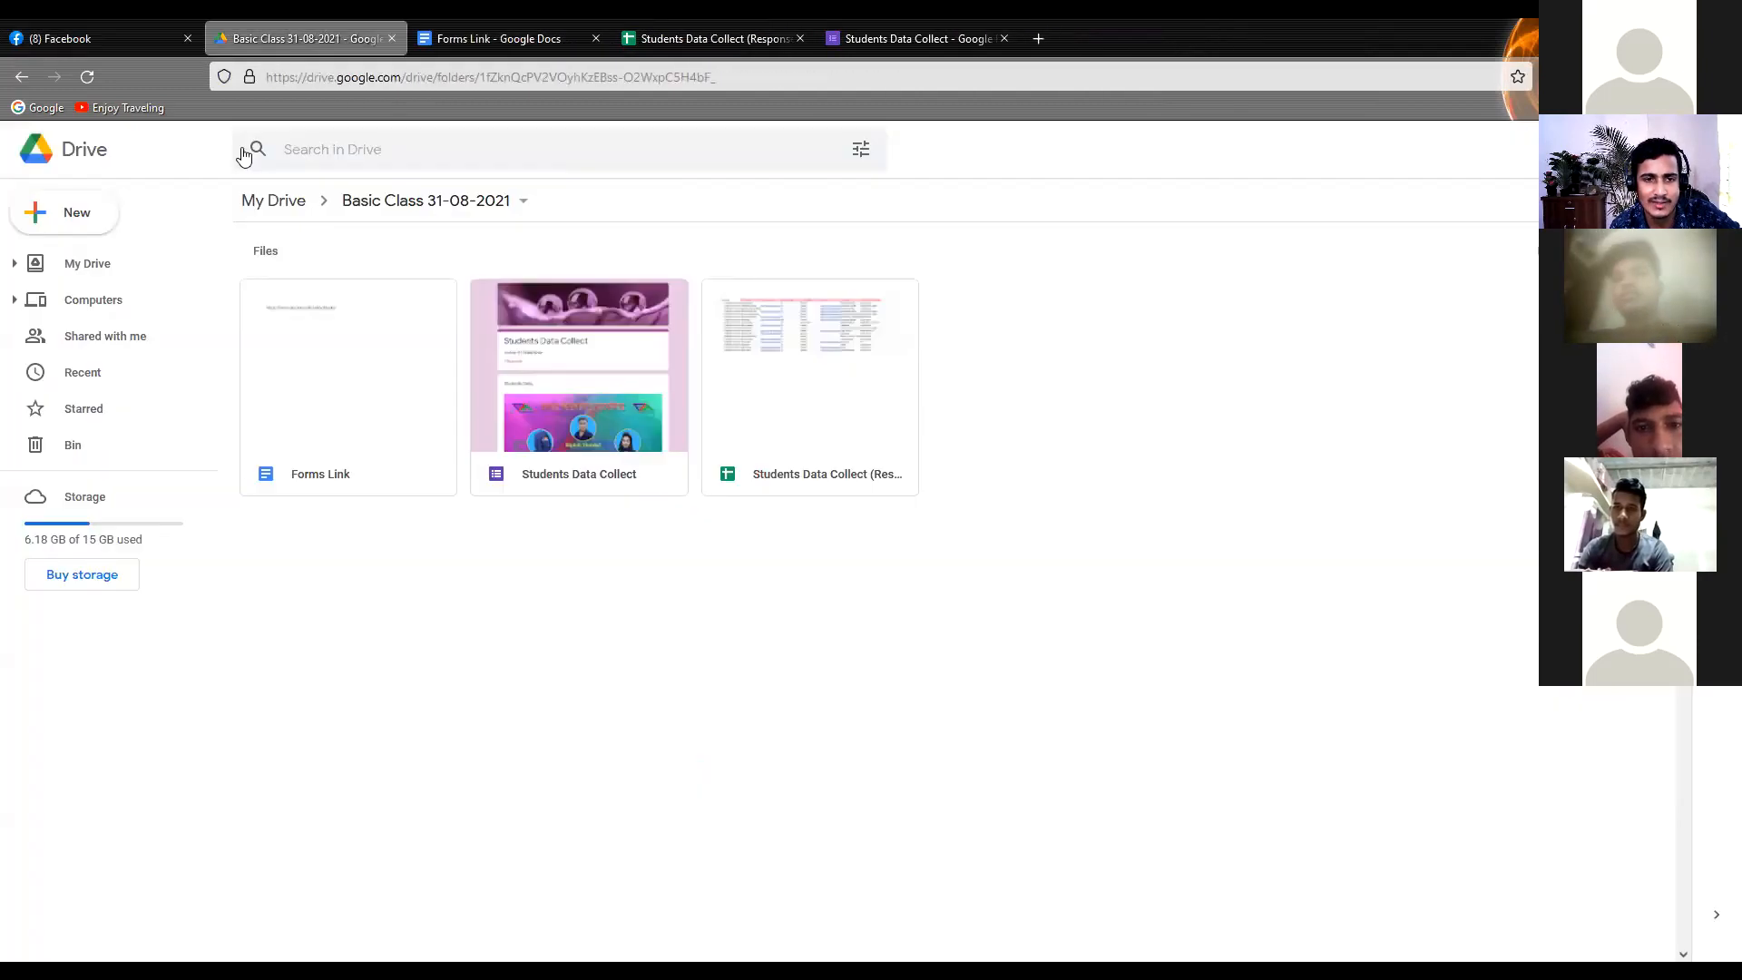
left_click(87, 77)
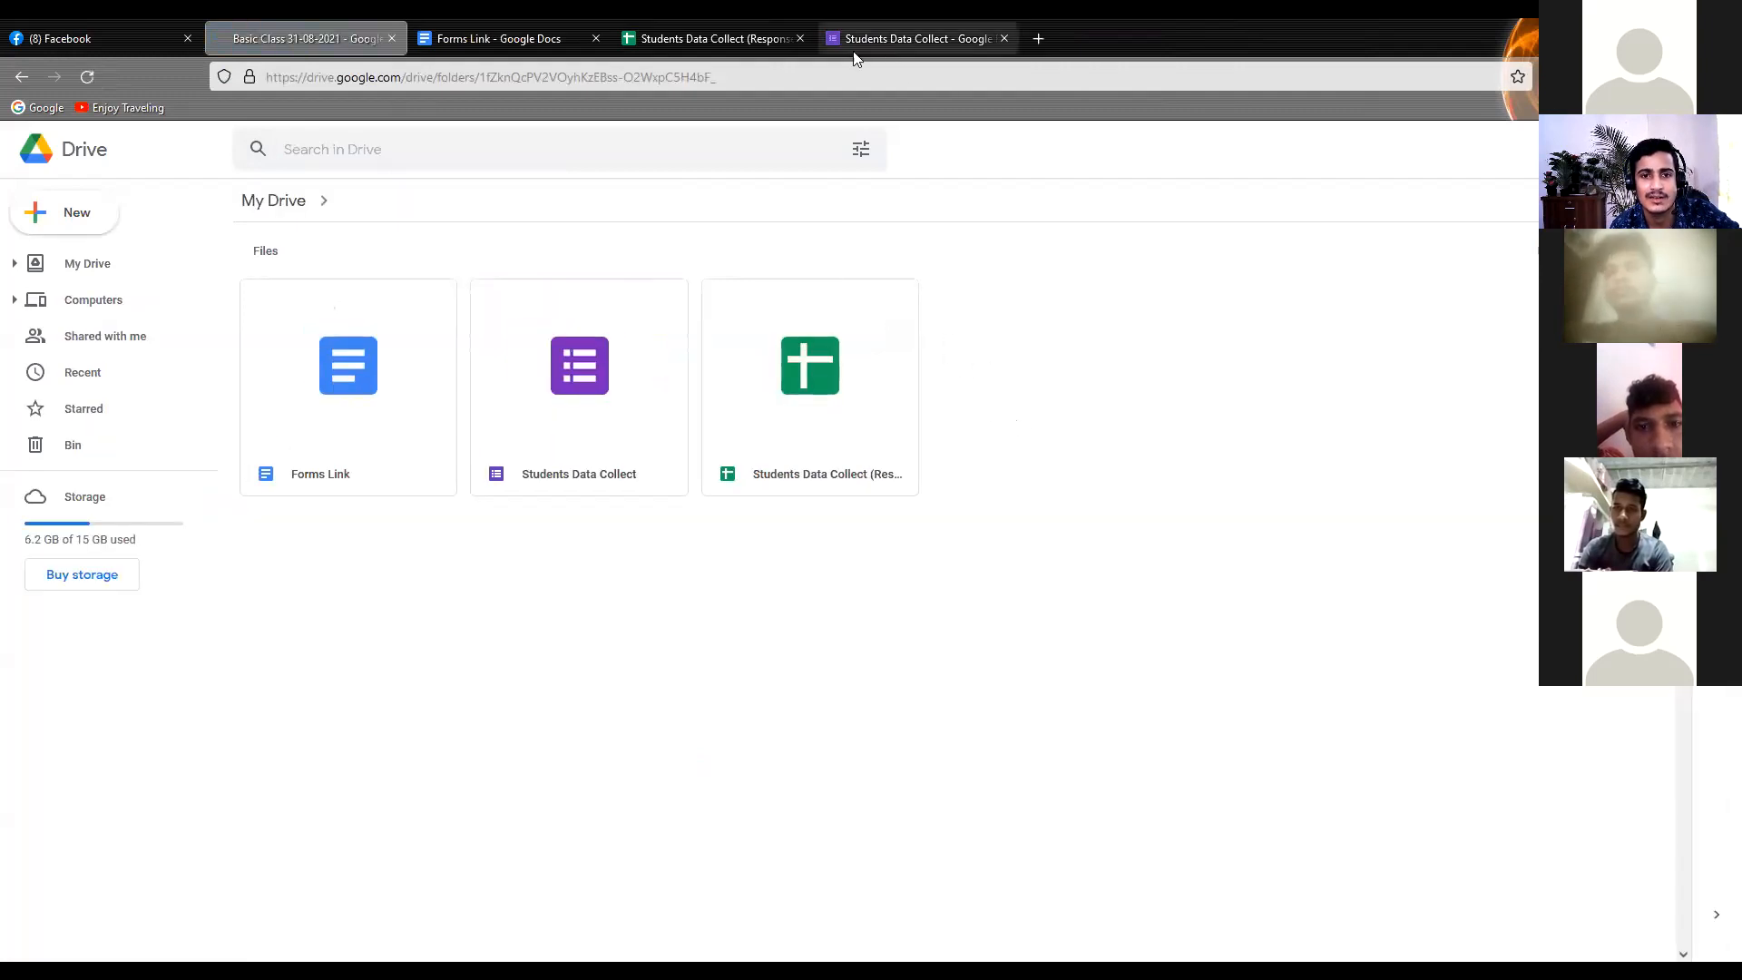
Switch to the Forms Link document and select the form link in it
left_click(511, 40)
left_click(579, 452)
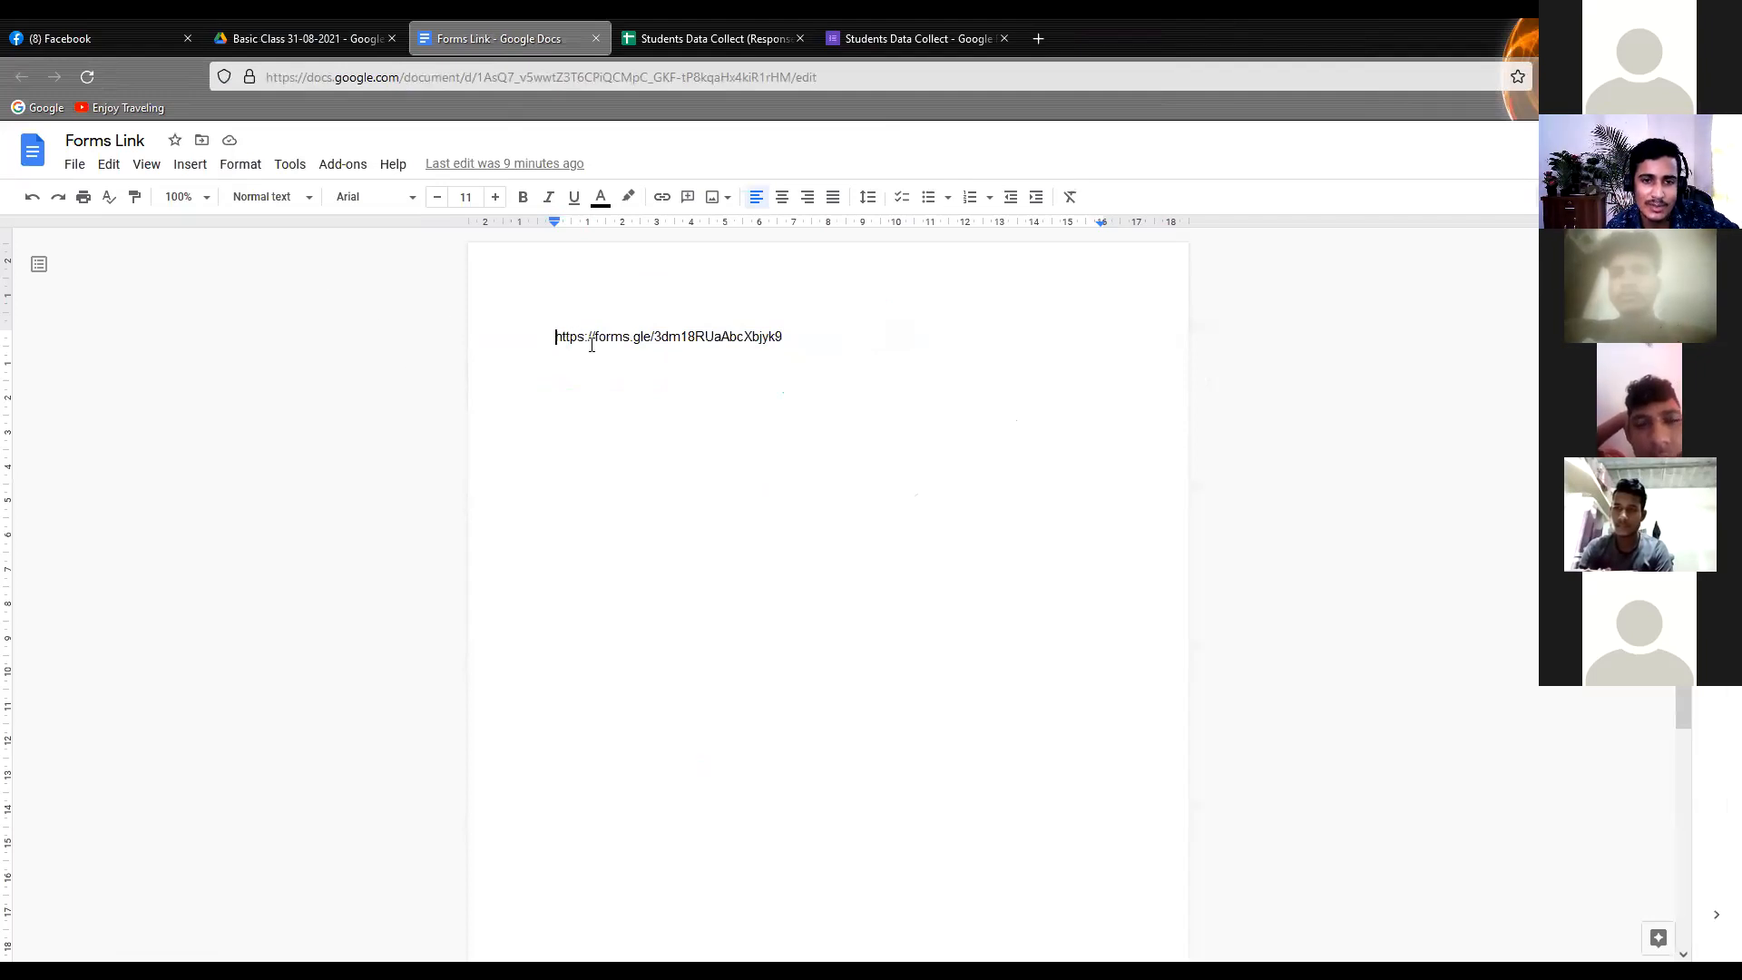
left_click_drag(815, 349, 549, 347)
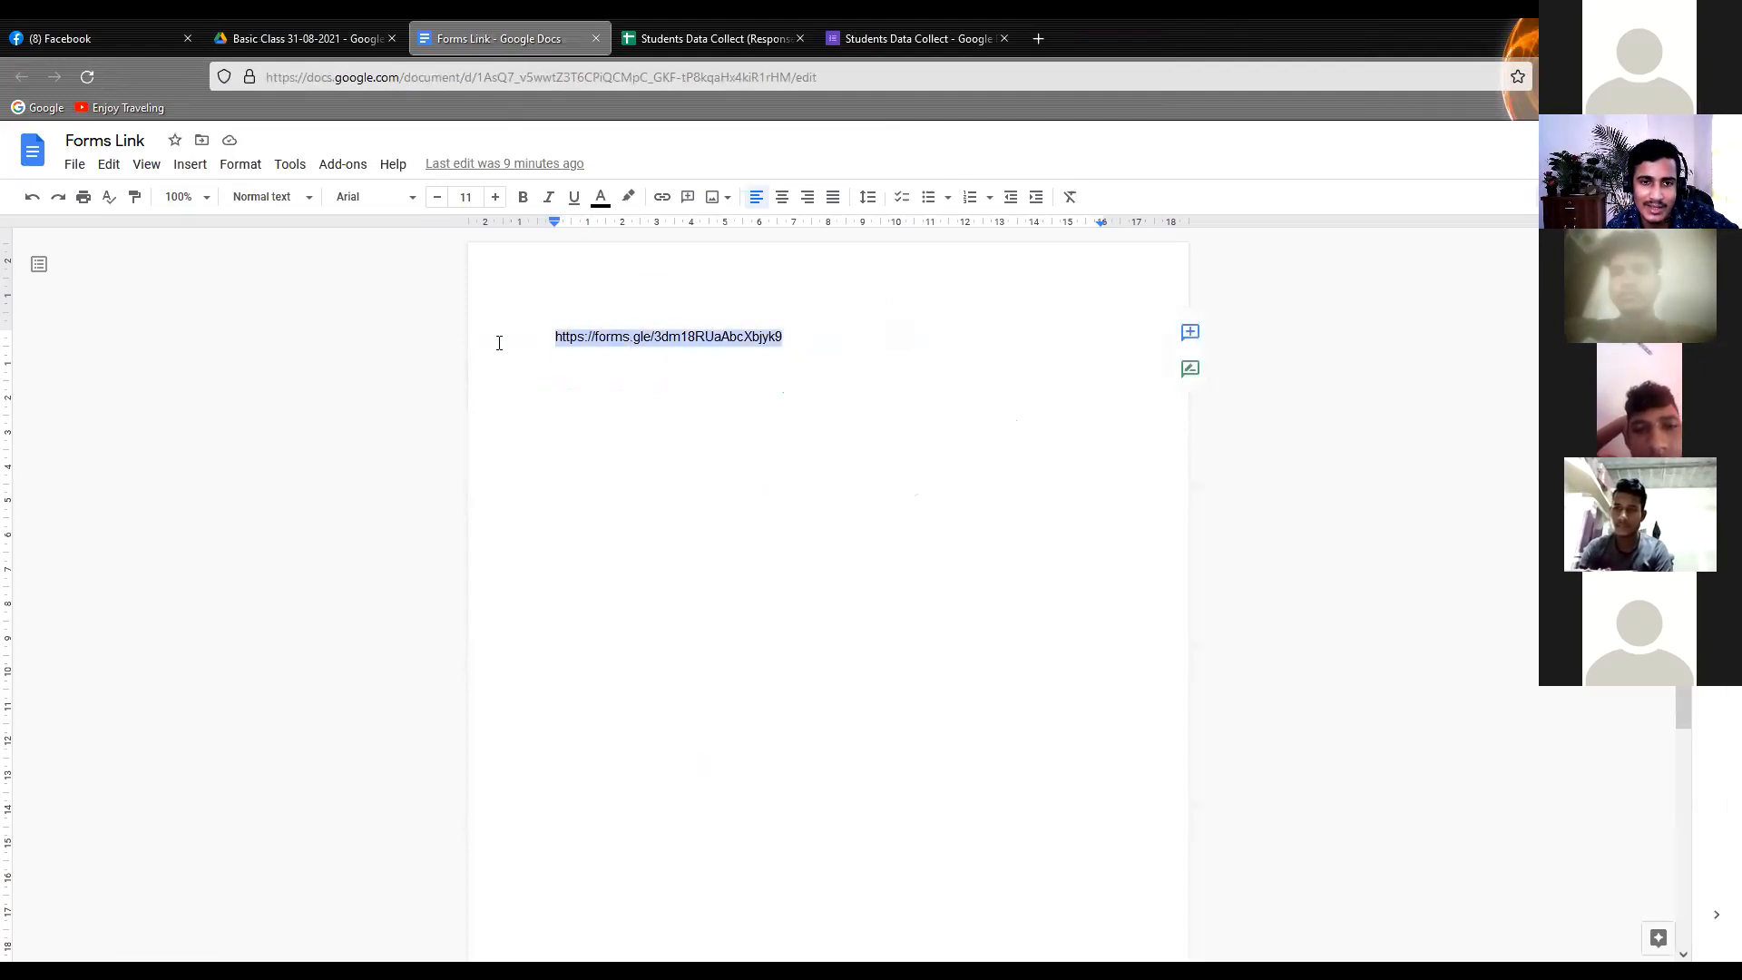
left_click(563, 336)
left_click_drag(799, 344, 532, 342)
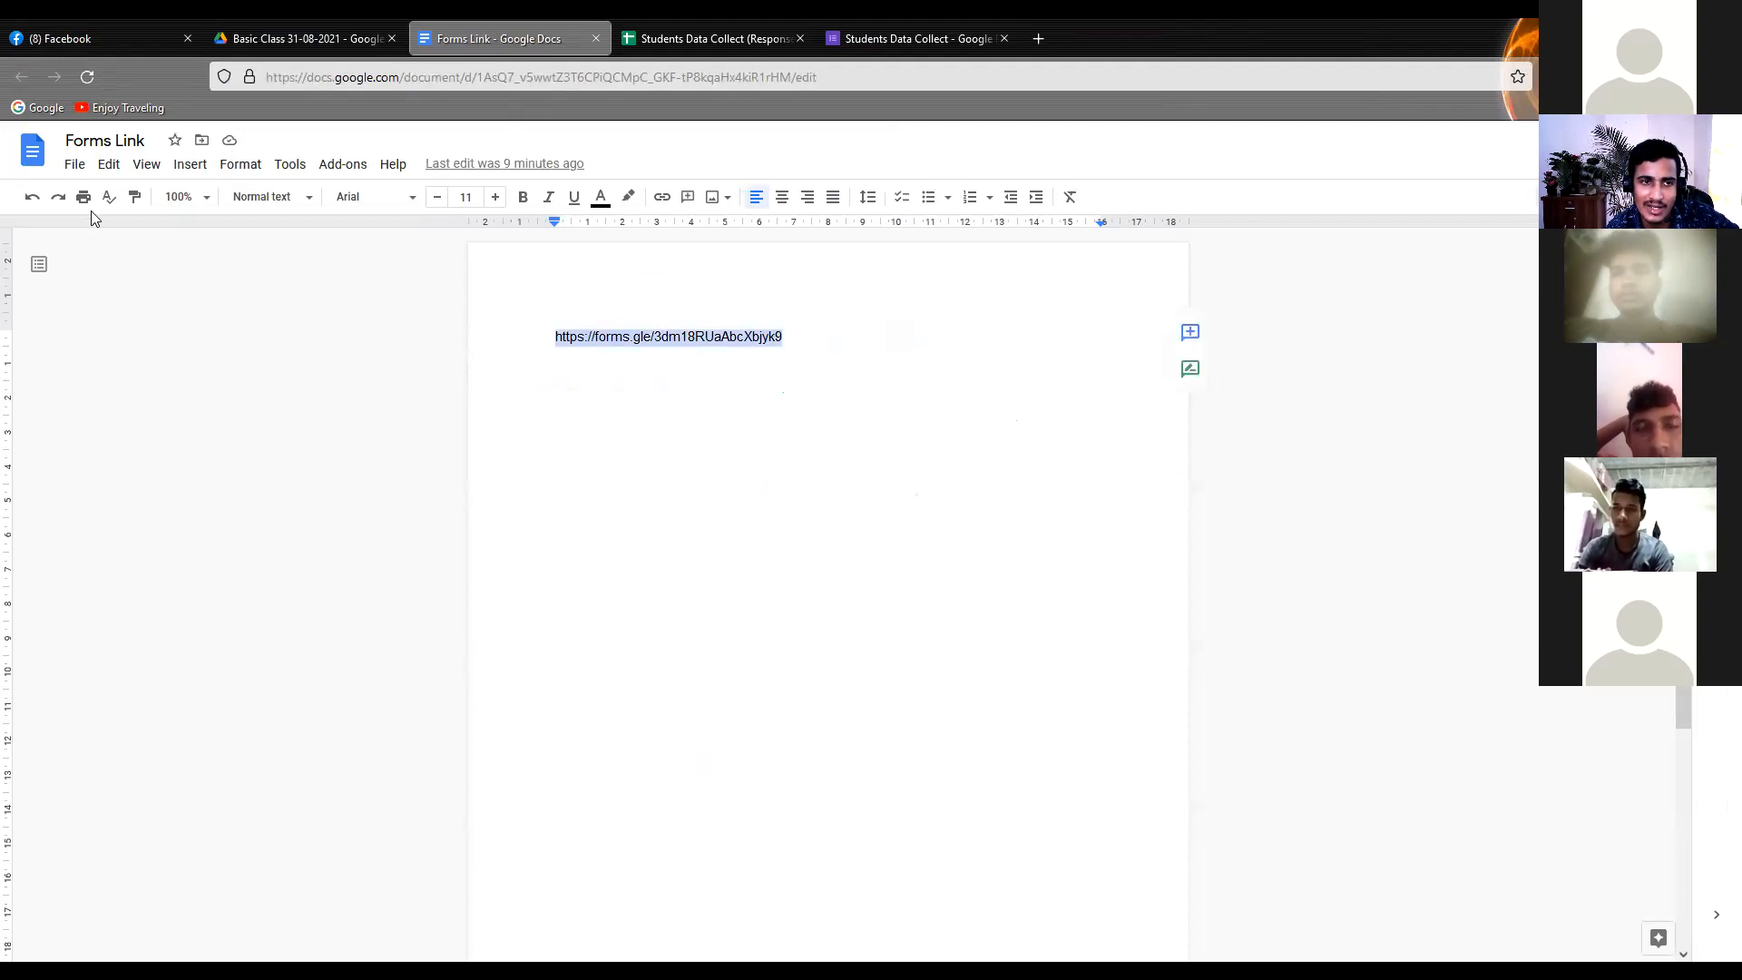
left_click(73, 167)
mouse_move(109, 172)
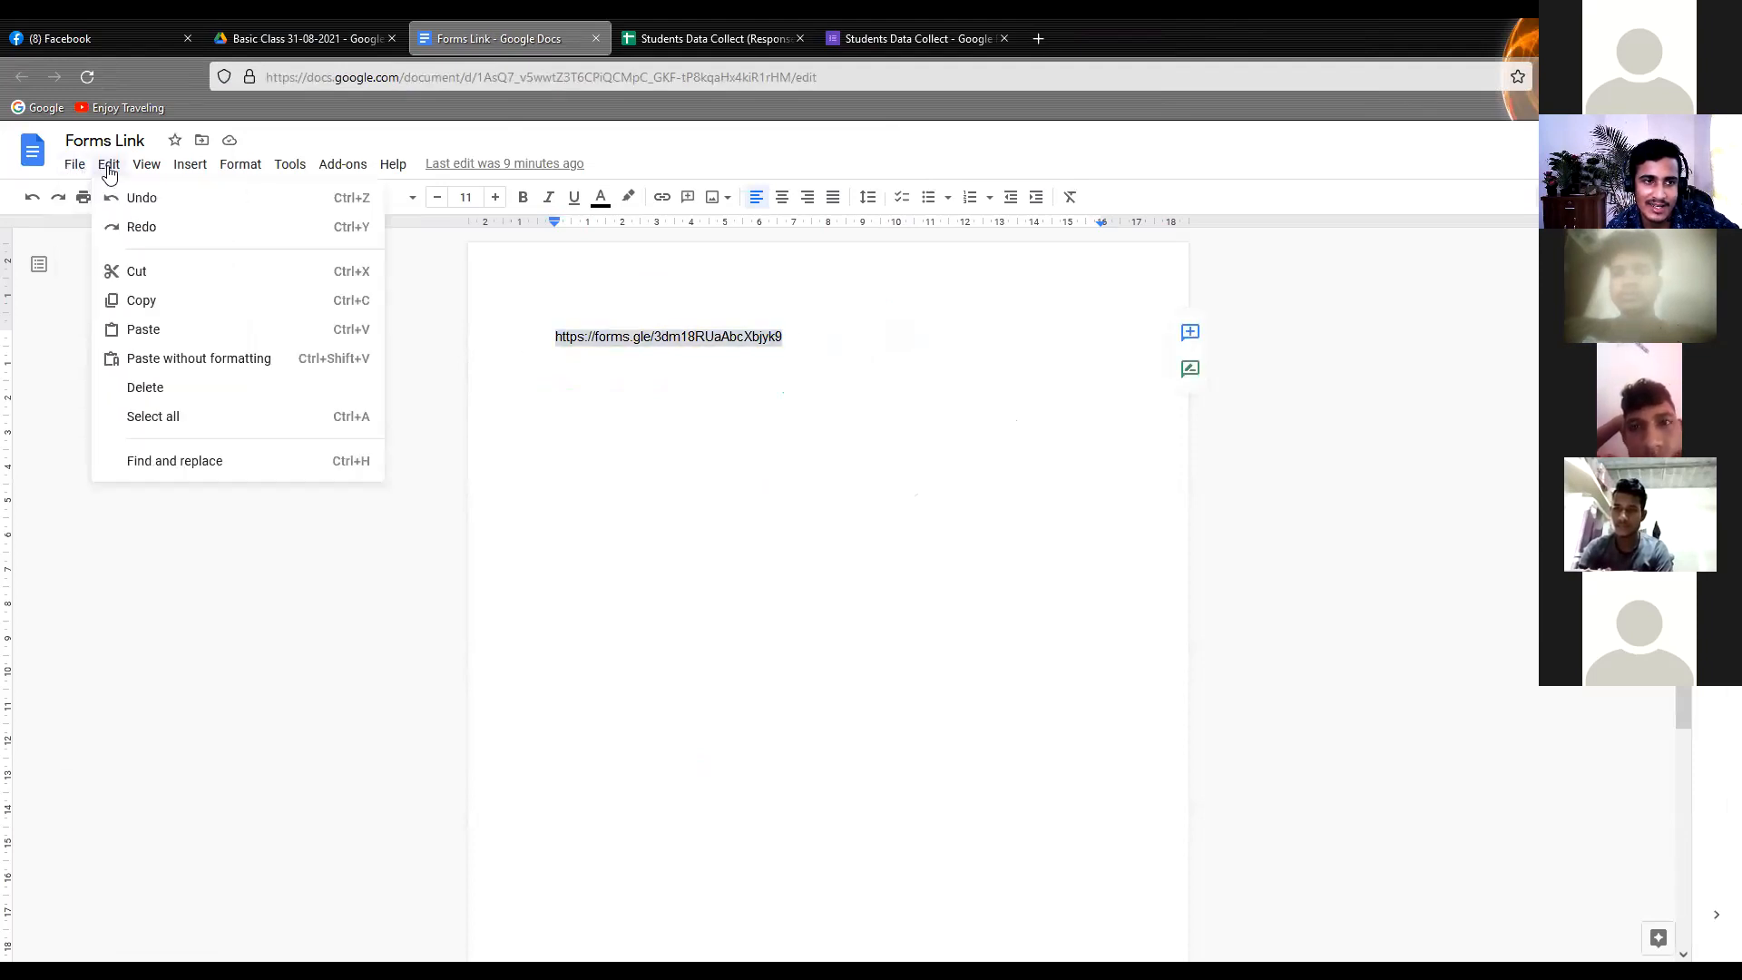
mouse_move(400, 171)
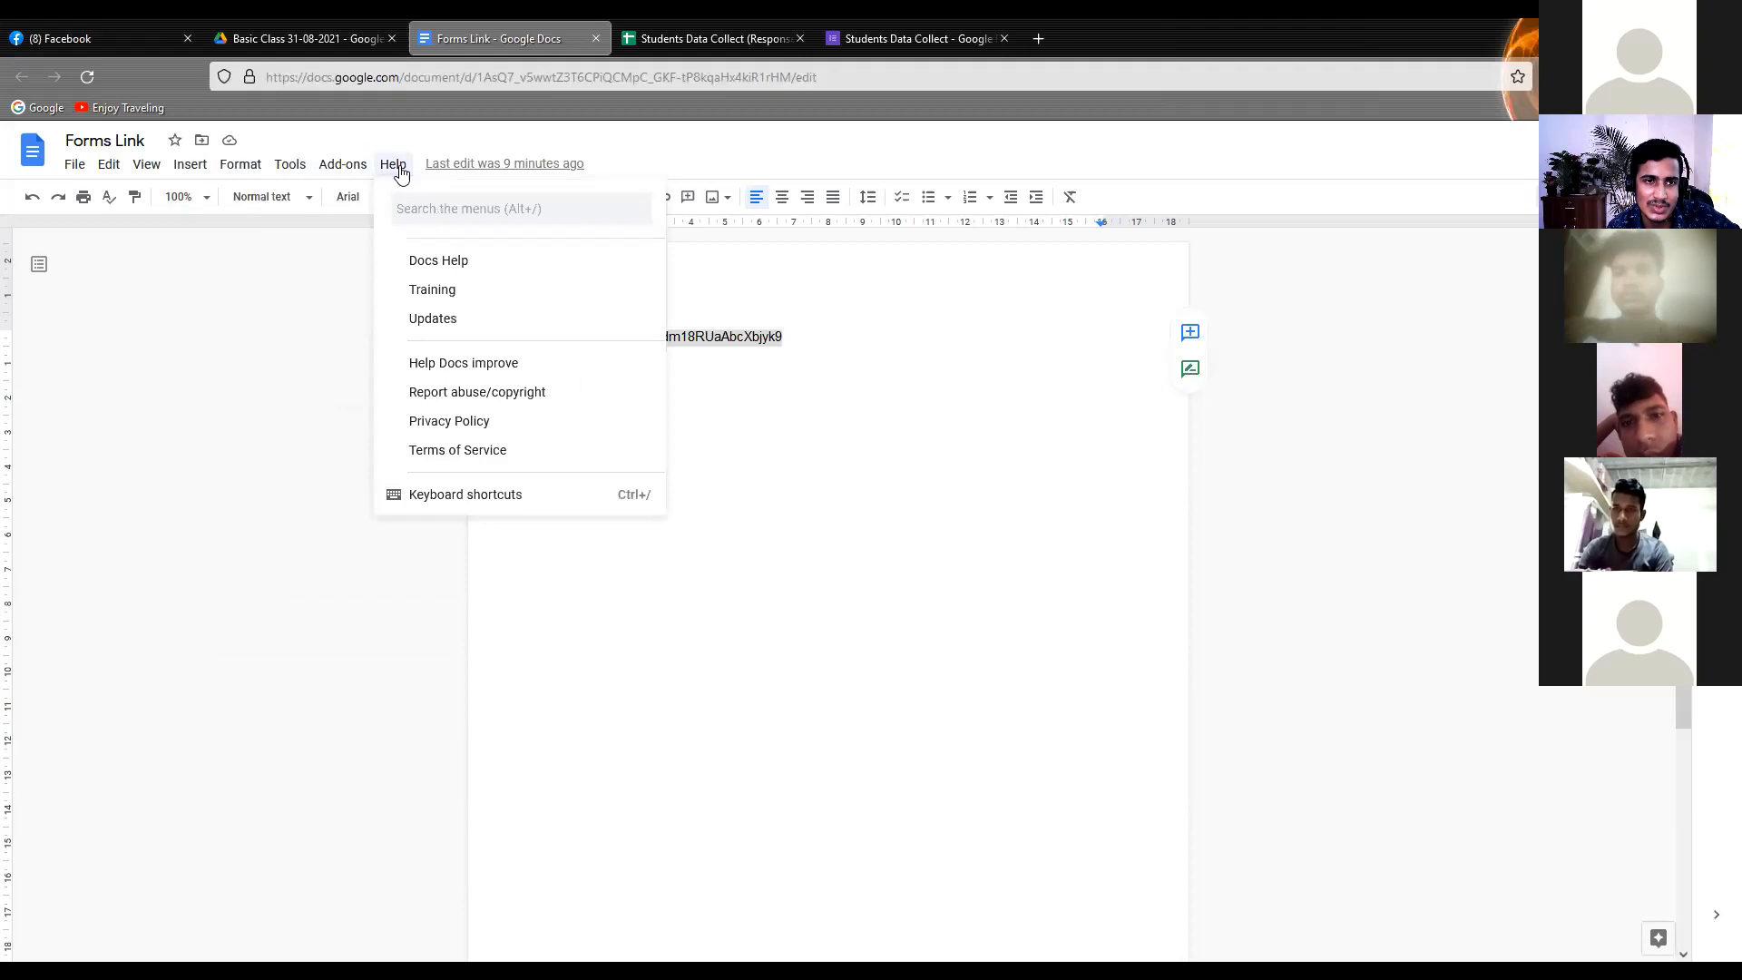
mouse_move(184, 177)
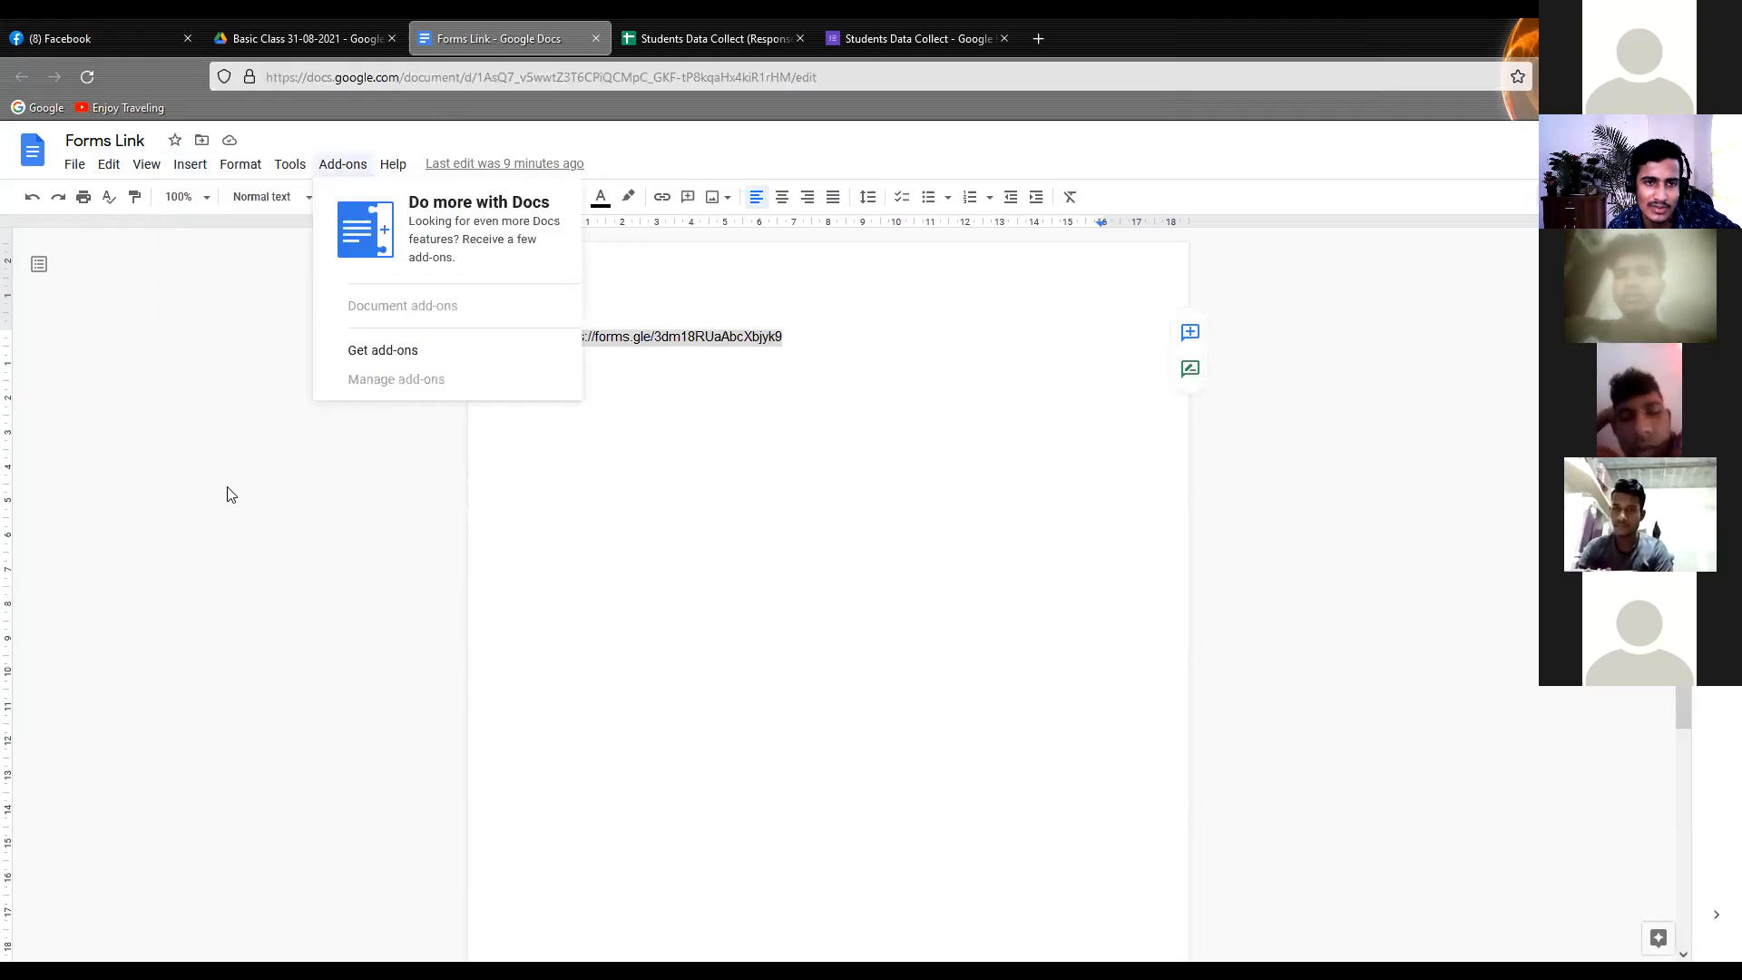
left_click(338, 471)
left_click(571, 387)
Set the font of the form link to Pacifico
left_click_drag(545, 345, 795, 338)
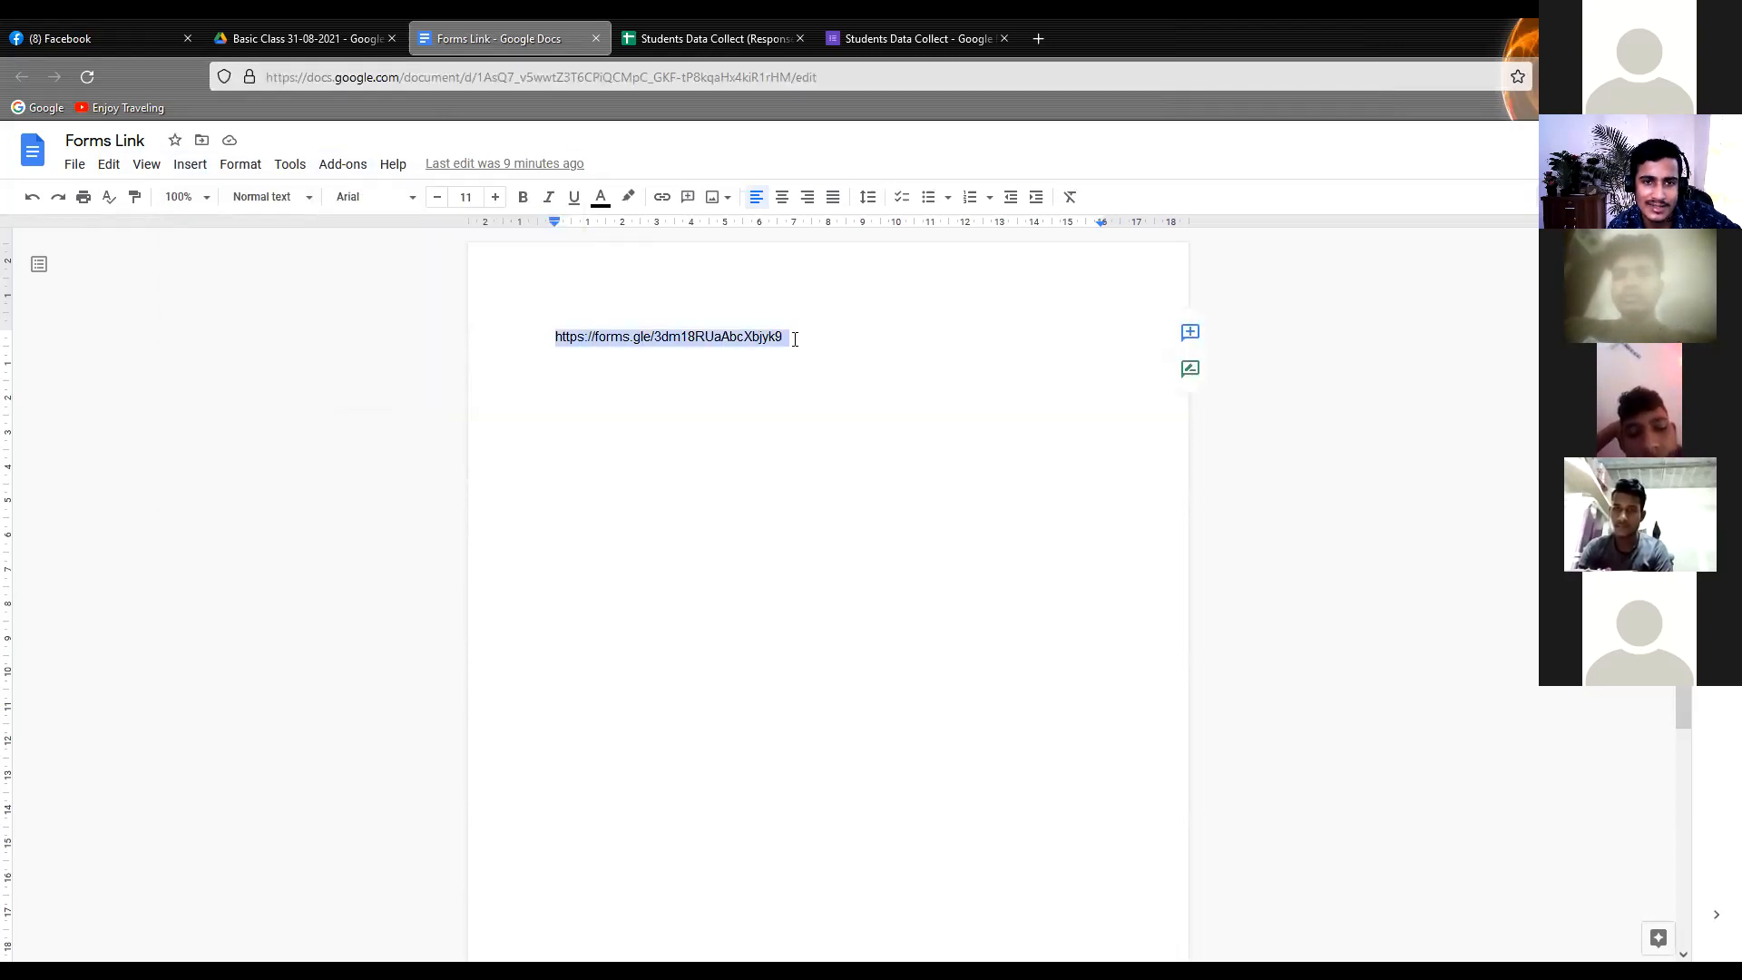
left_click(392, 200)
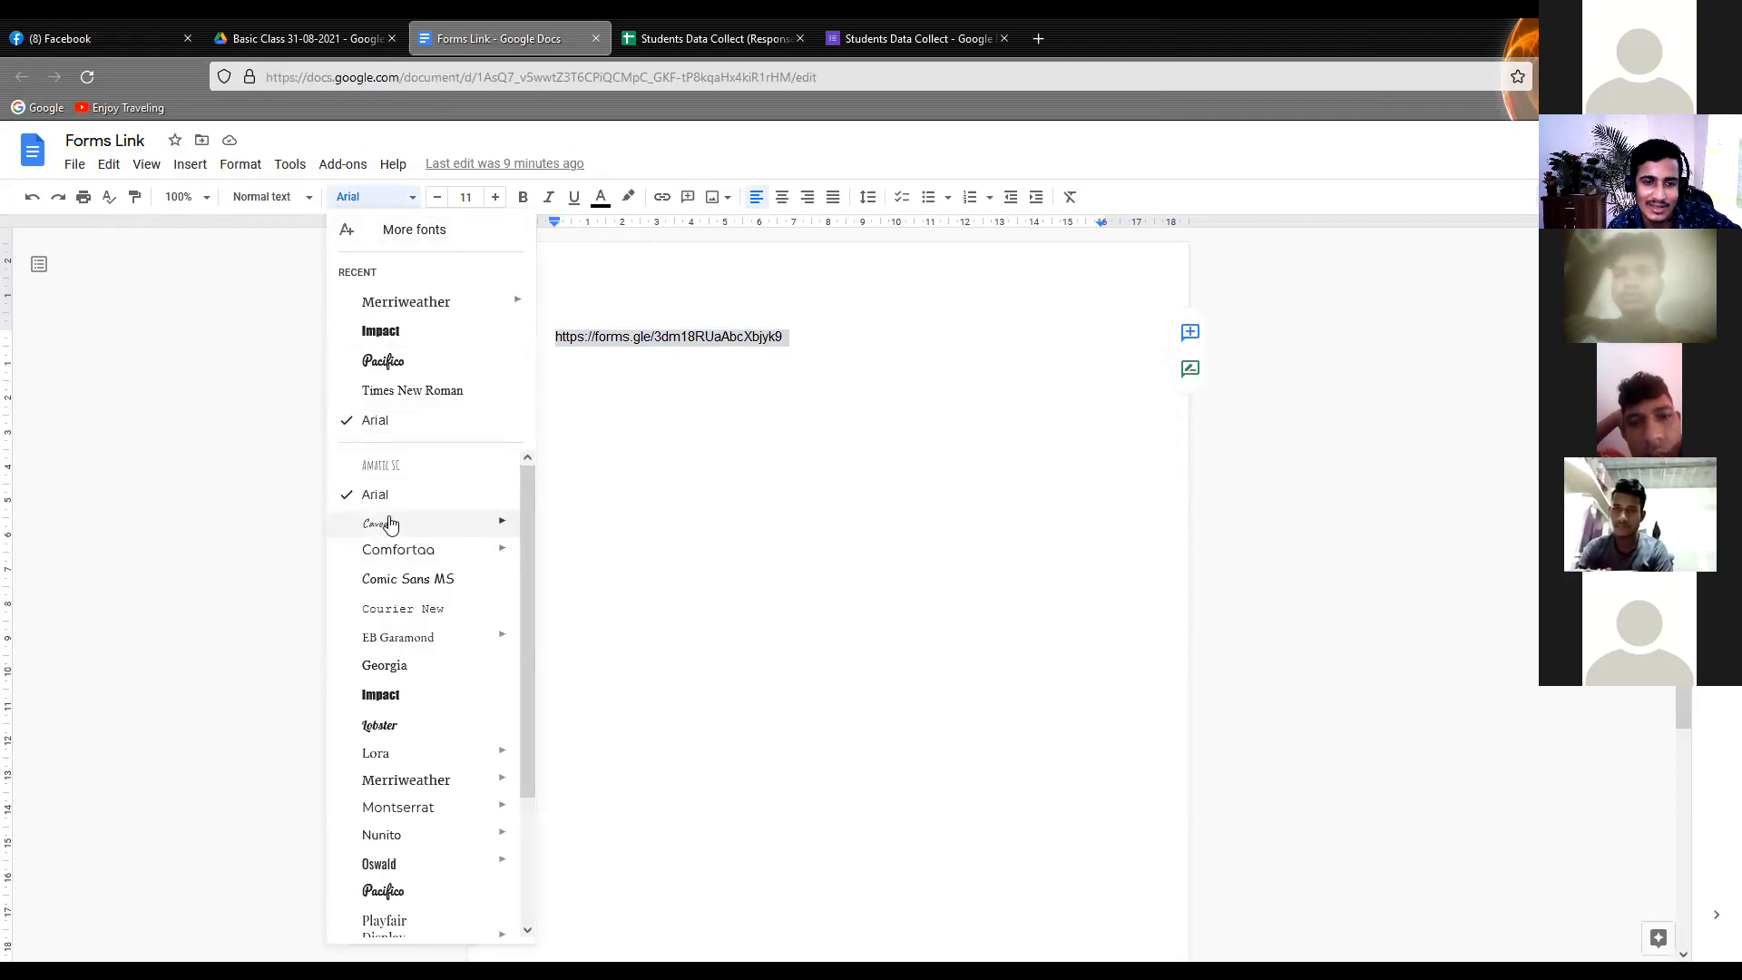
left_click(390, 363)
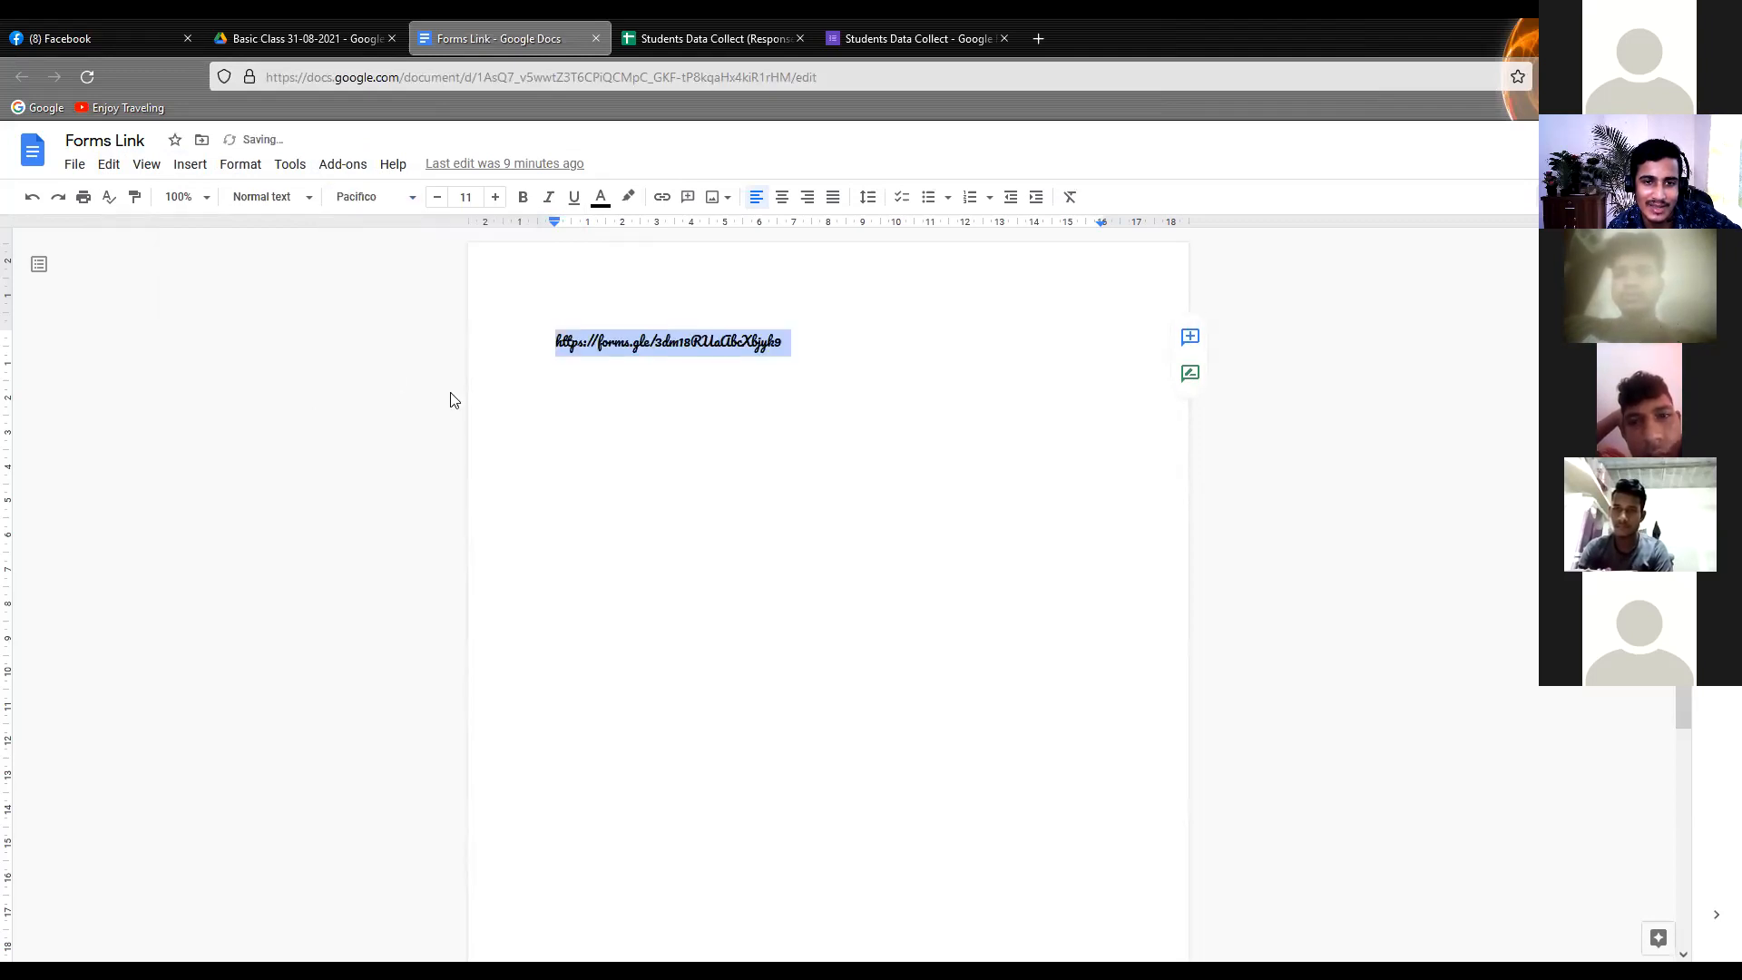
left_click(744, 399)
Make the form link bold and increase its font size to 17
left_click_drag(808, 340, 517, 339)
left_click(535, 325)
left_click_drag(801, 346, 463, 342)
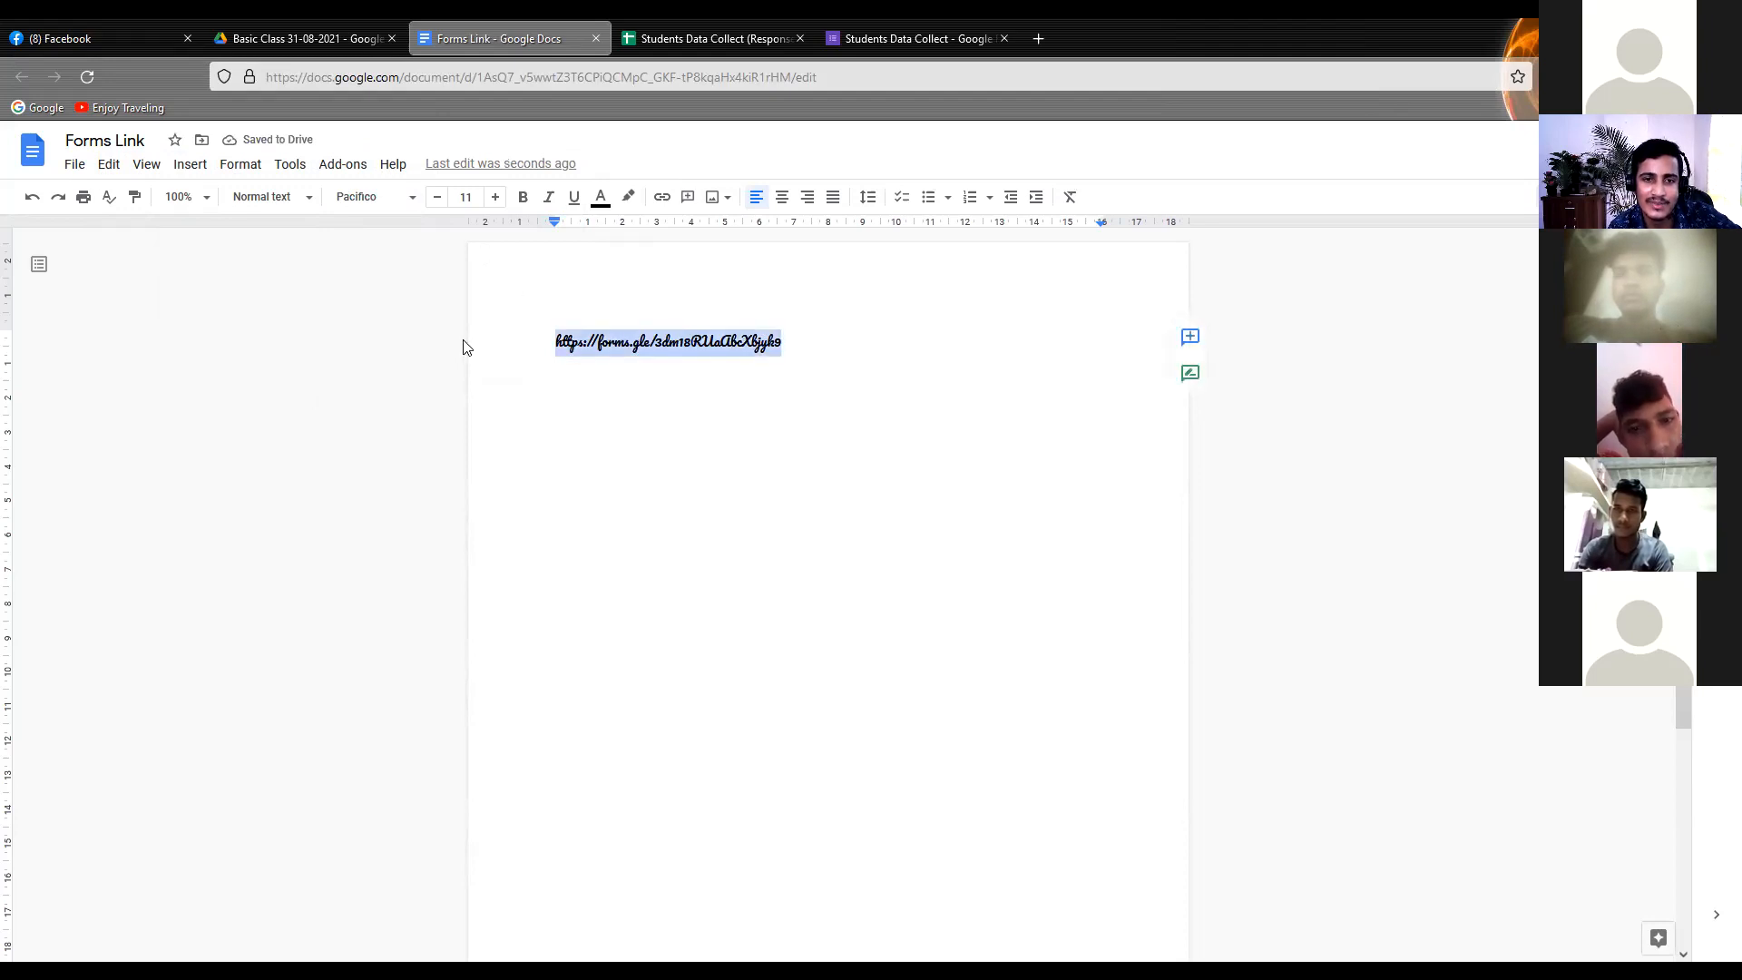
left_click(523, 197)
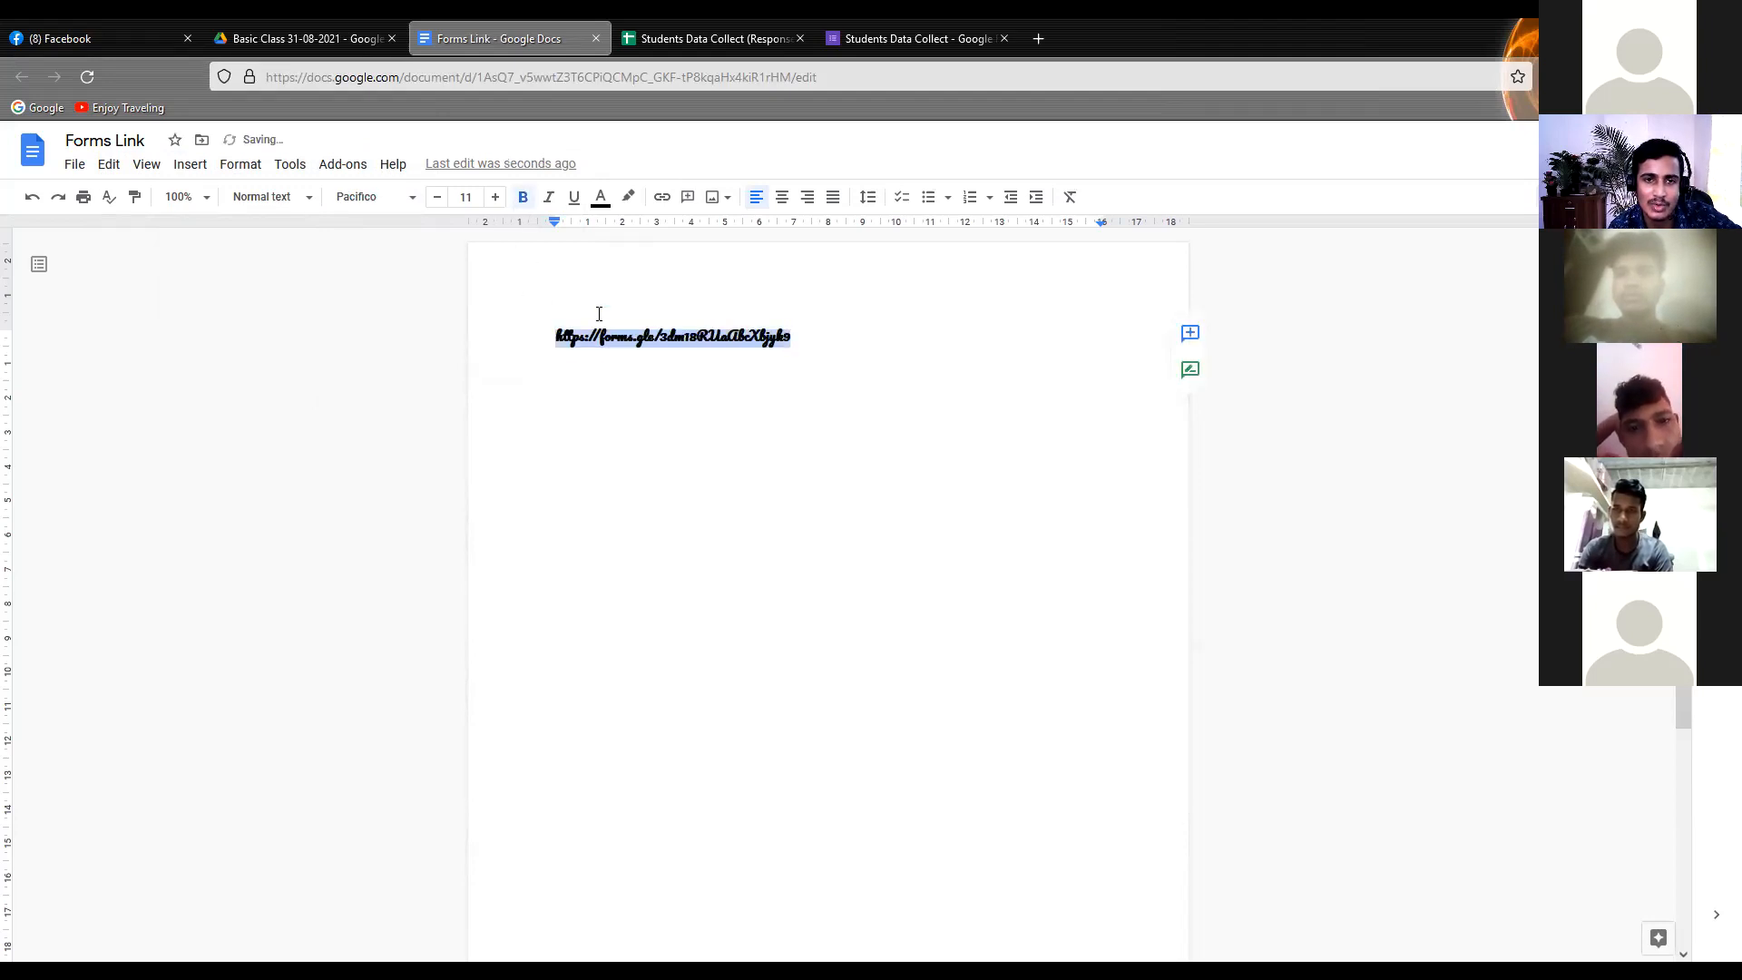
left_click(494, 197)
left_click(495, 197)
left_click(494, 197)
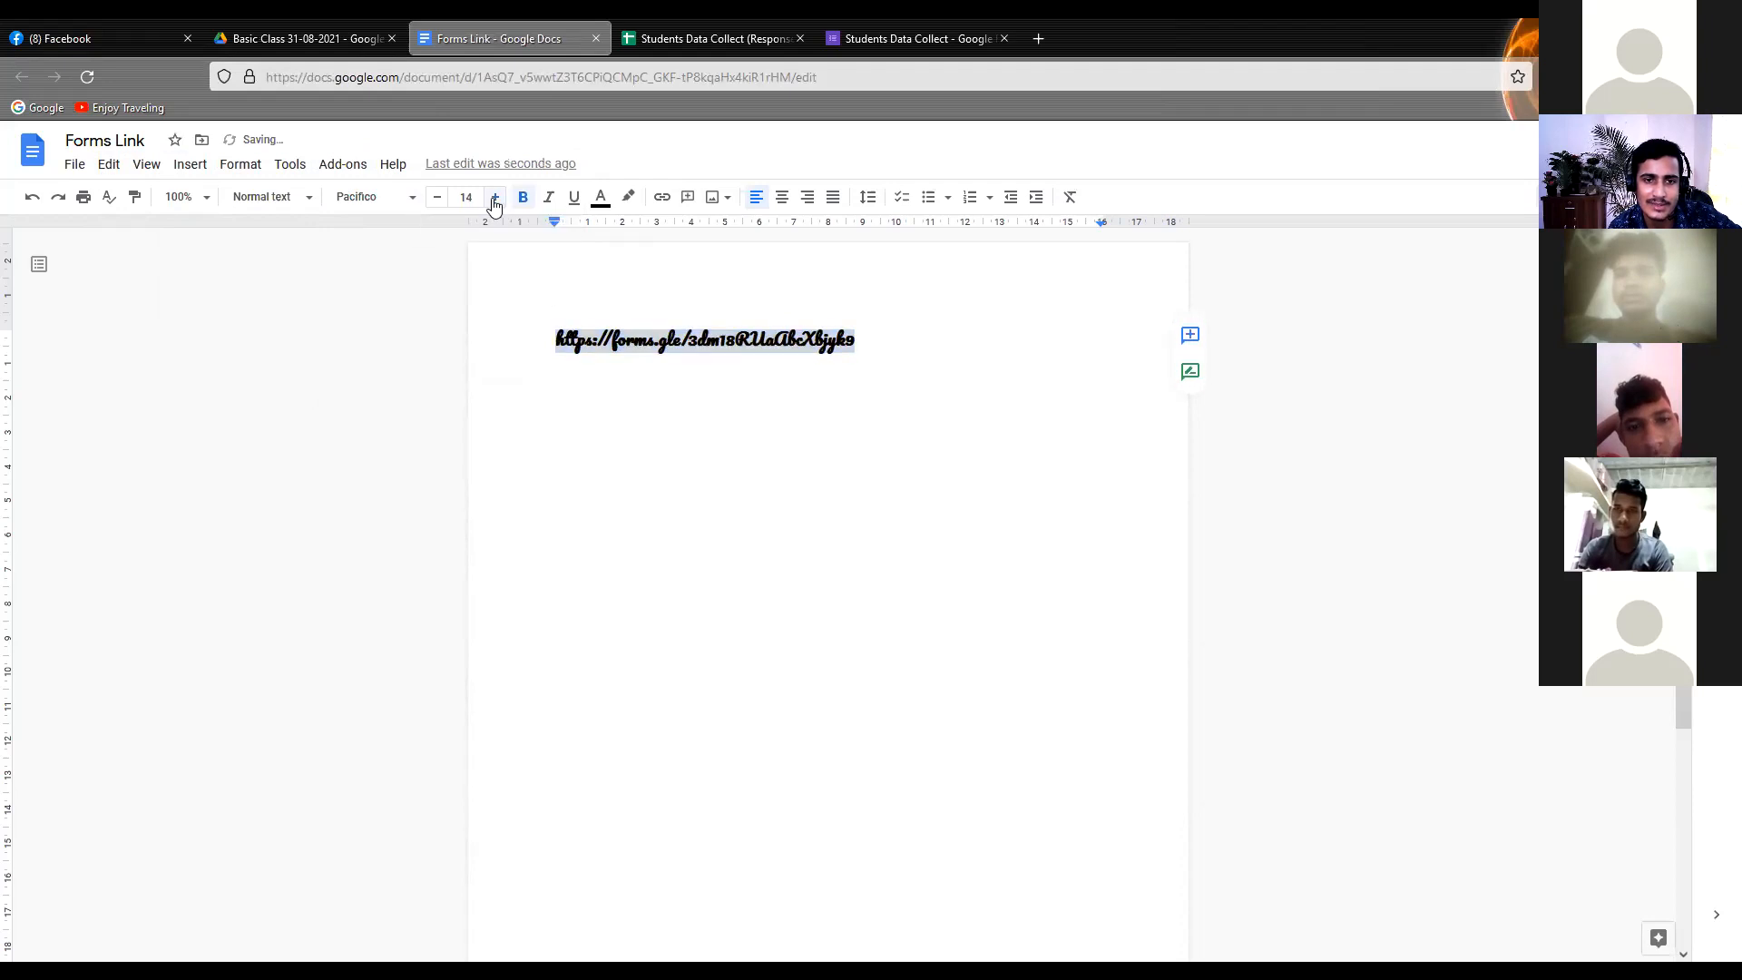
left_click(494, 197)
left_click(495, 197)
left_click(495, 197)
Change the text colour of the whole form link to blue
left_click(600, 196)
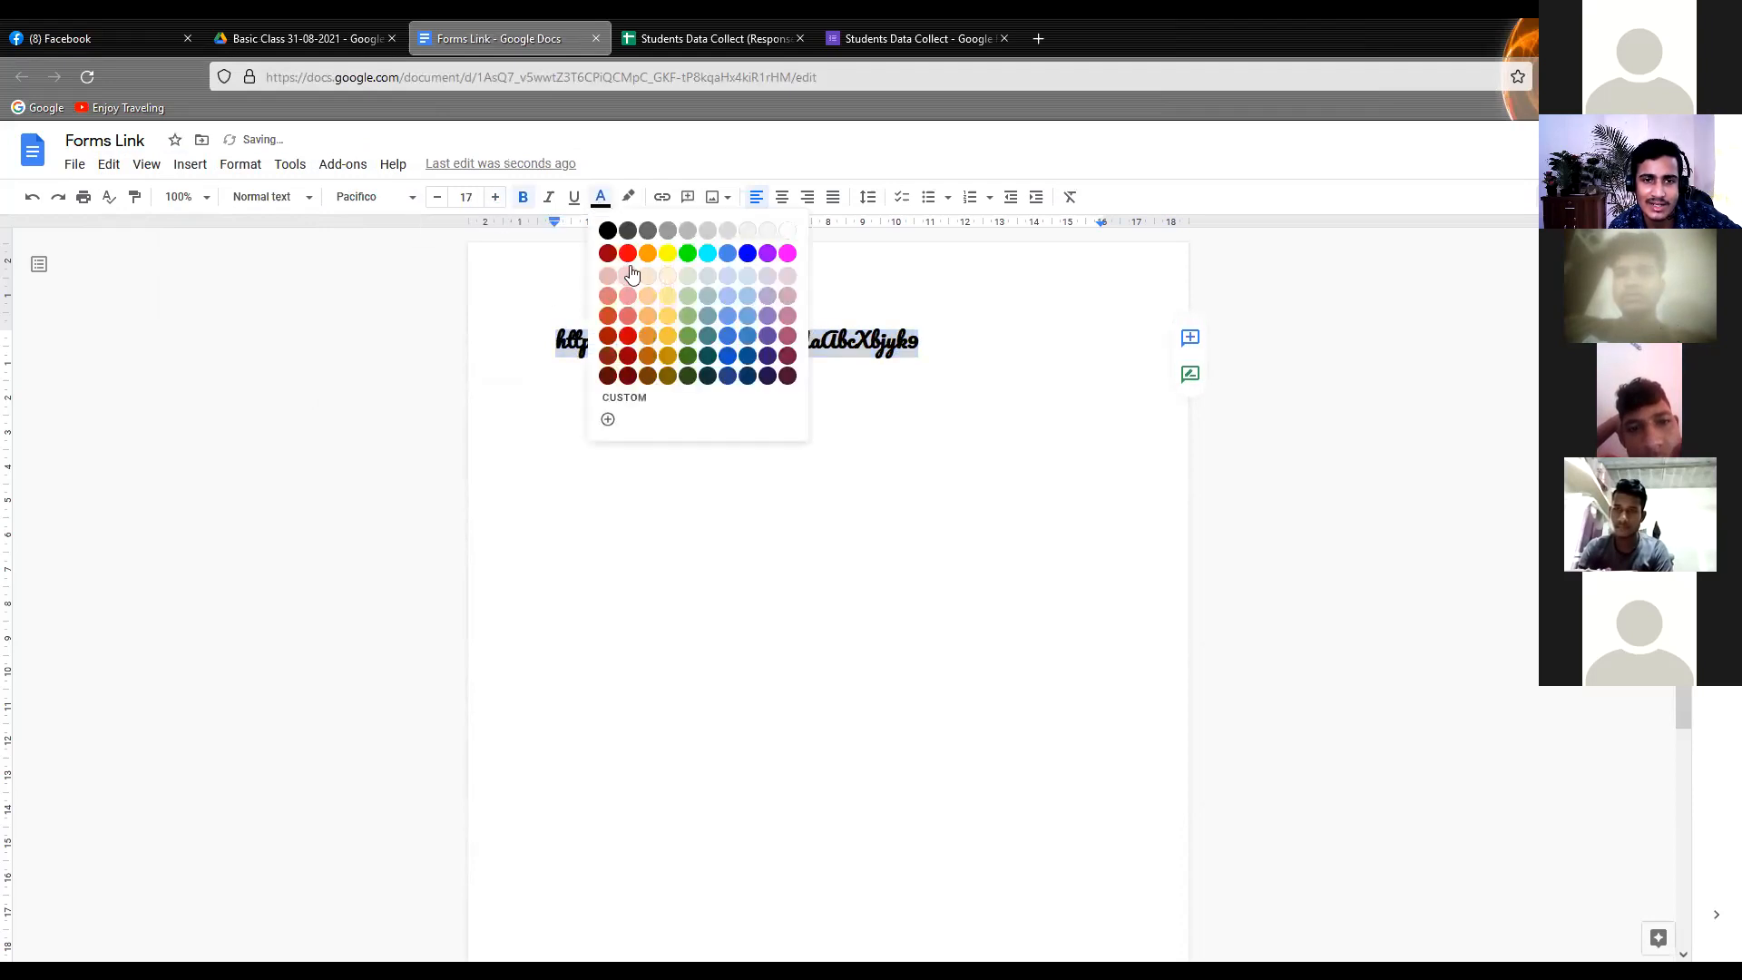
left_click(744, 261)
left_click(766, 423)
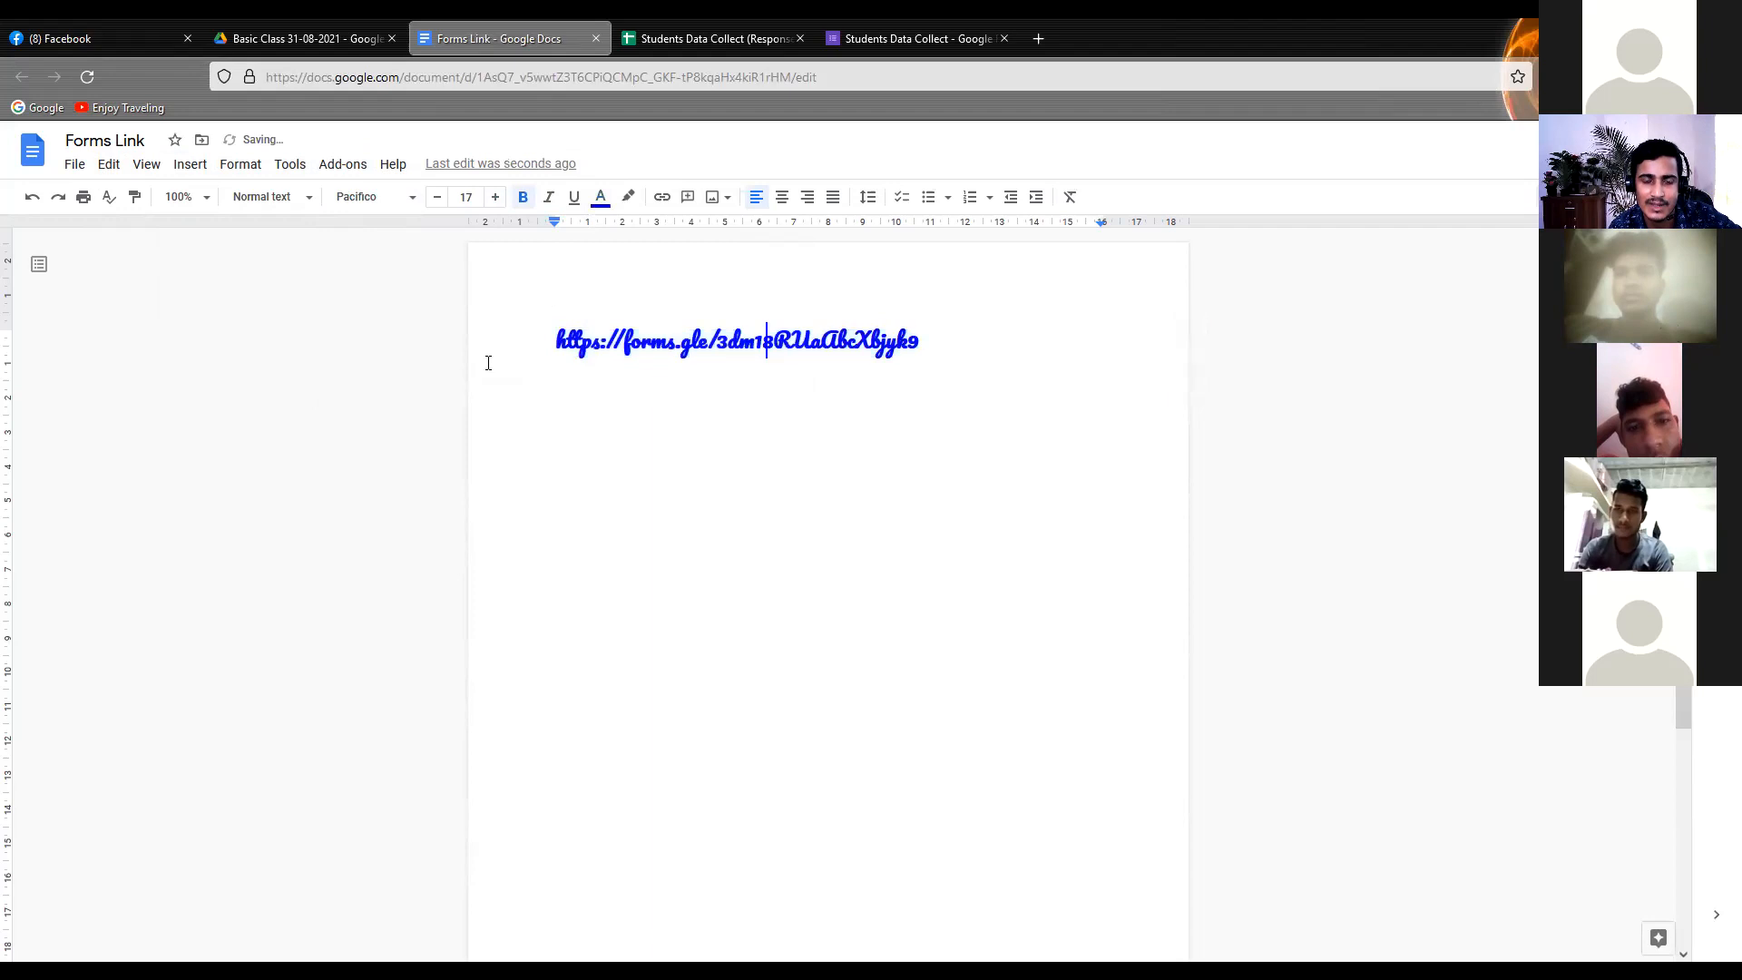
Underline only the "/form" part of the form link
triple_click(662, 341)
left_click(621, 341)
left_click_drag(622, 341, 672, 342)
left_click(573, 200)
left_click(554, 452)
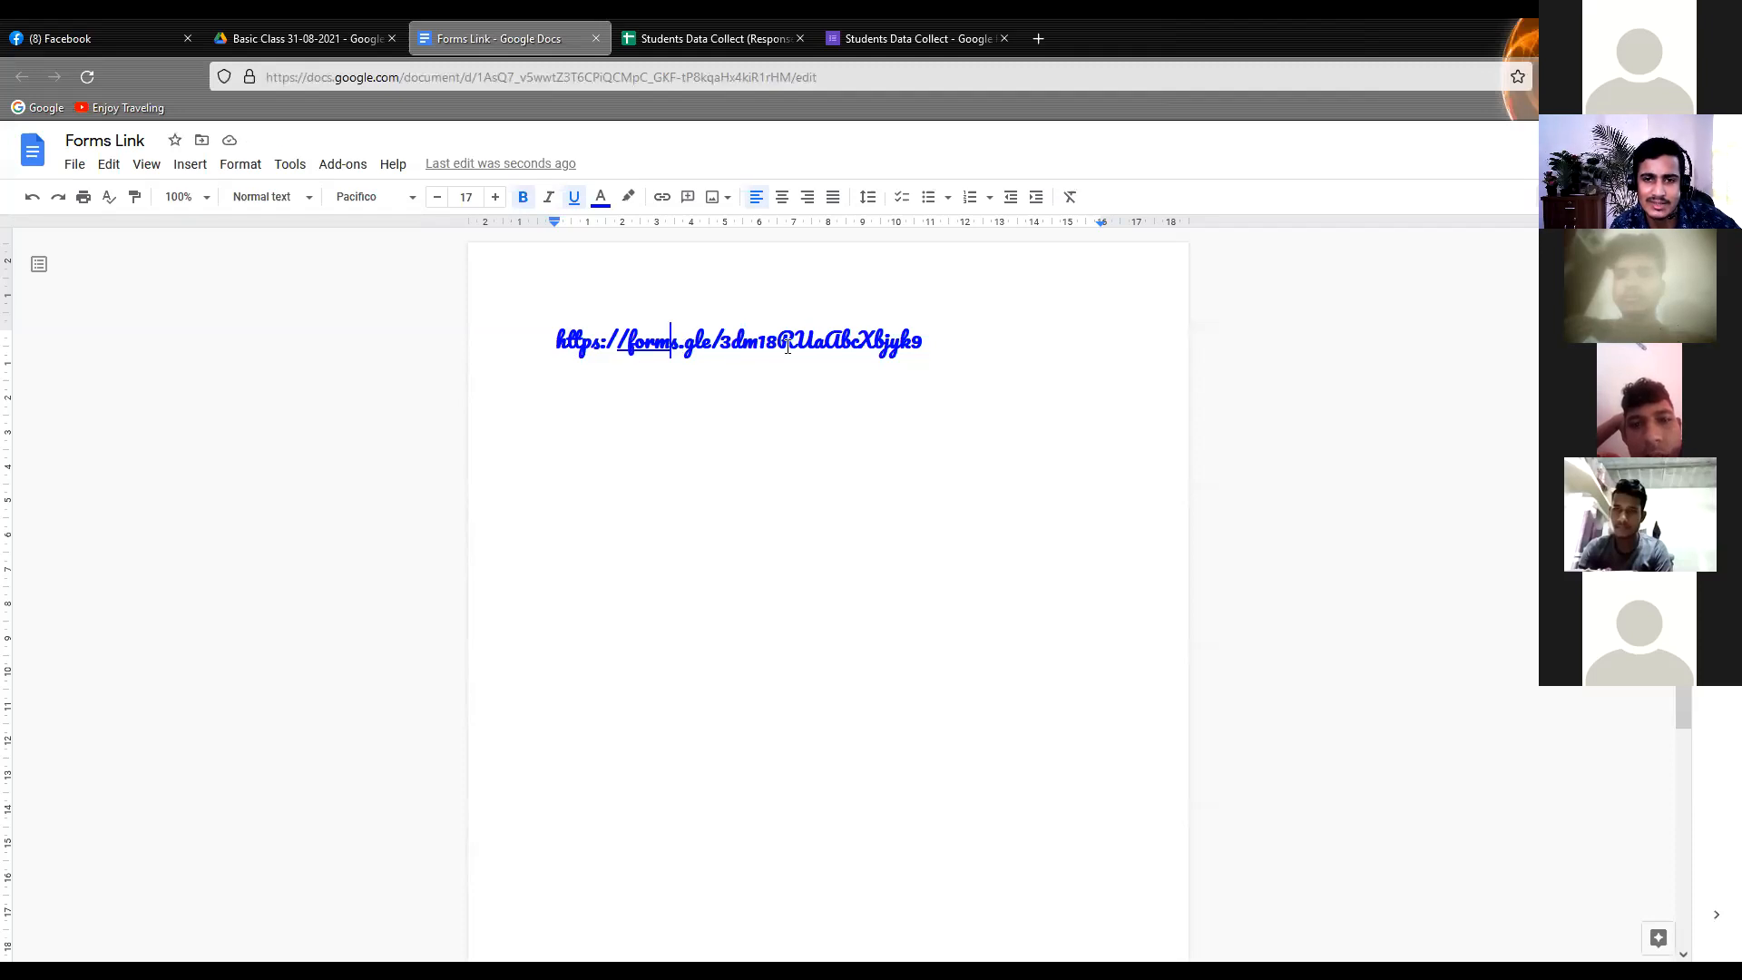
Highlight the "https" part at the start of the form link in yellow
left_click_drag(609, 341, 555, 343)
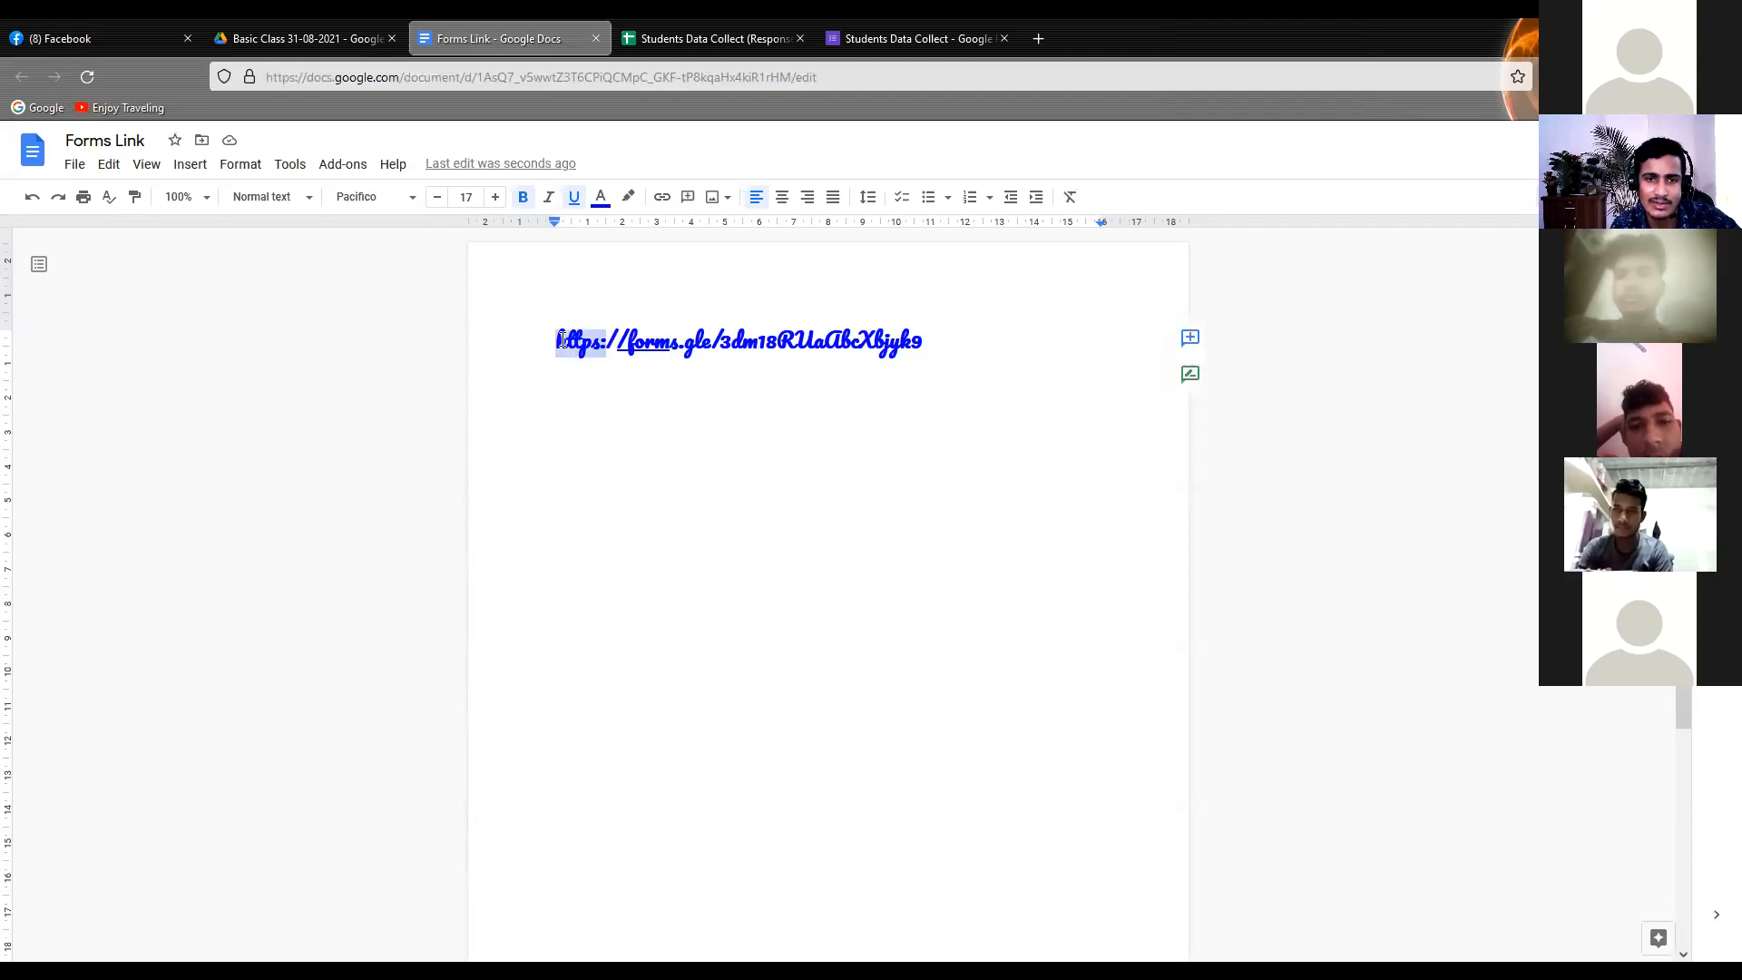
left_click(629, 201)
left_click(687, 280)
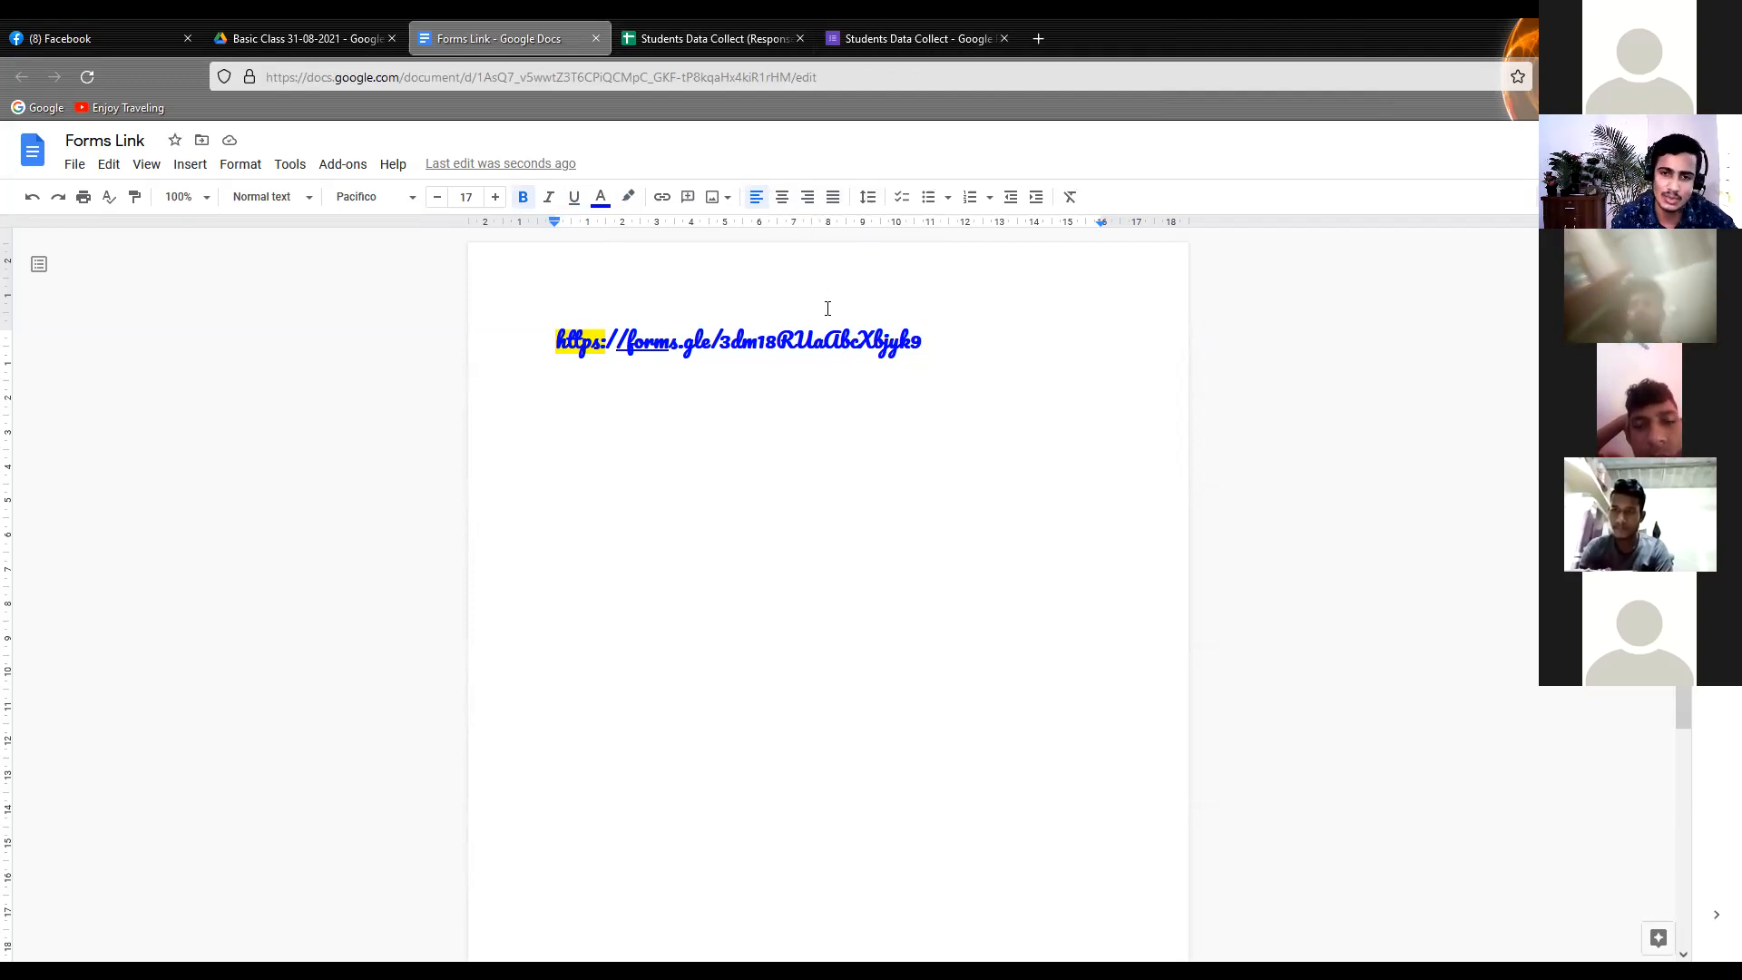
Copy the whole formatted form link and start a new line below it
left_click_drag(963, 332, 518, 336)
key("ctrl+c")
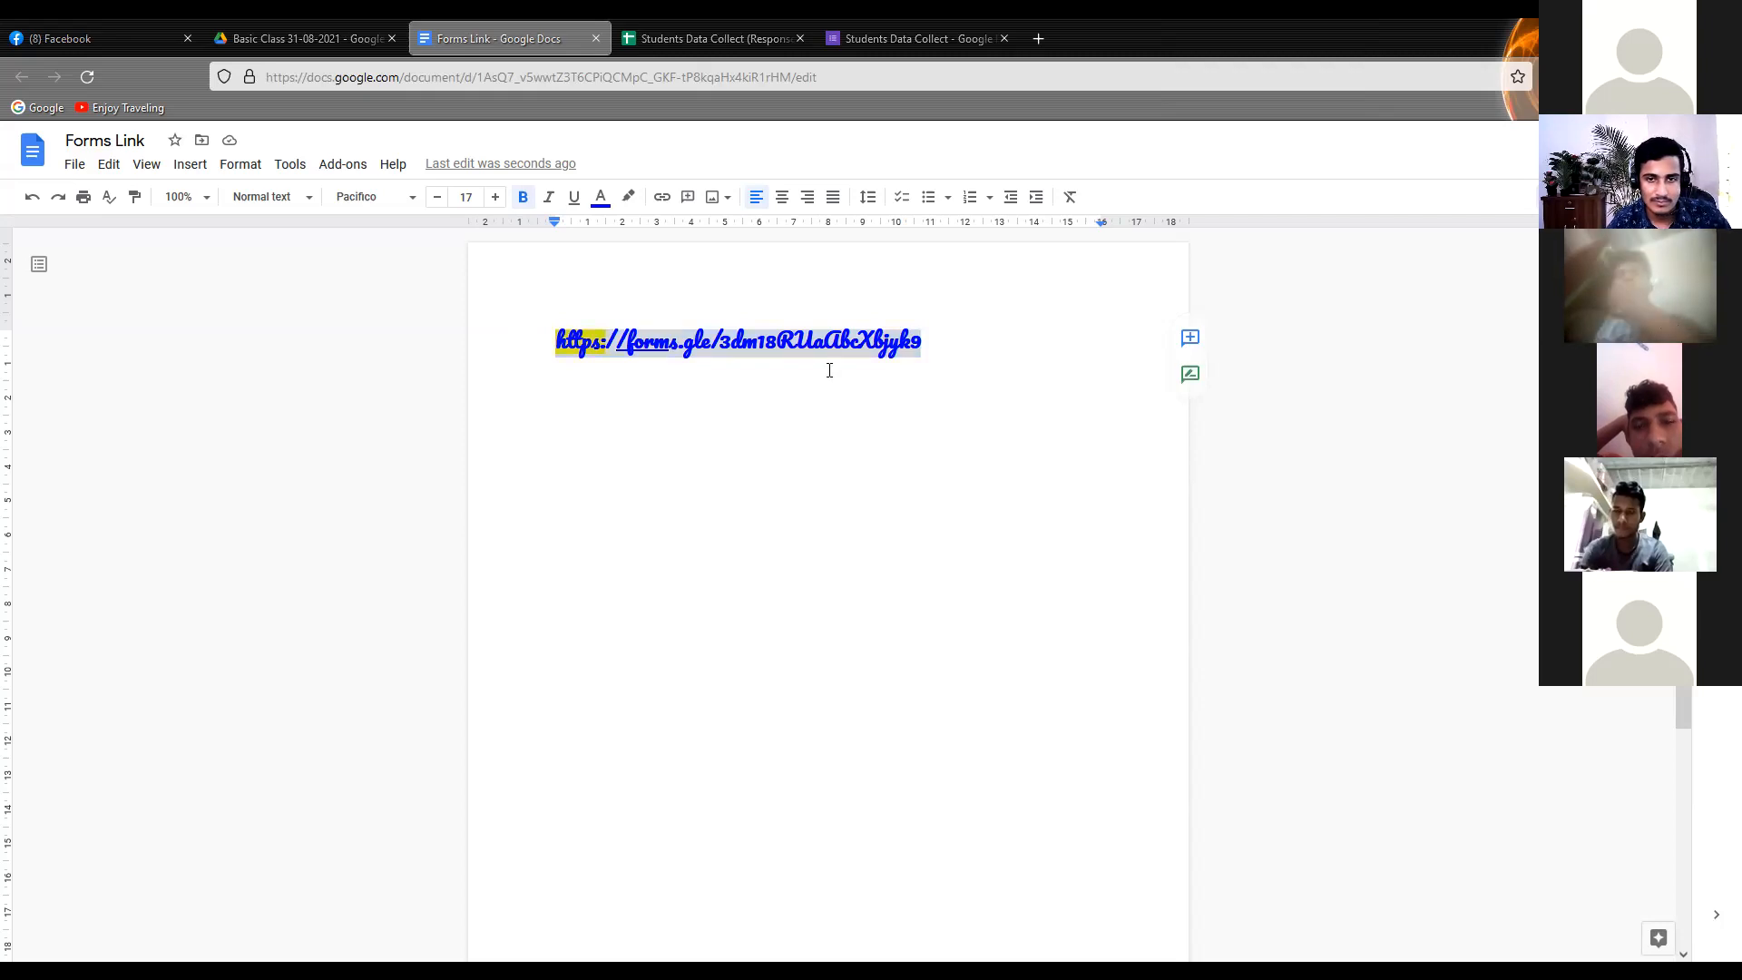
left_click(946, 344)
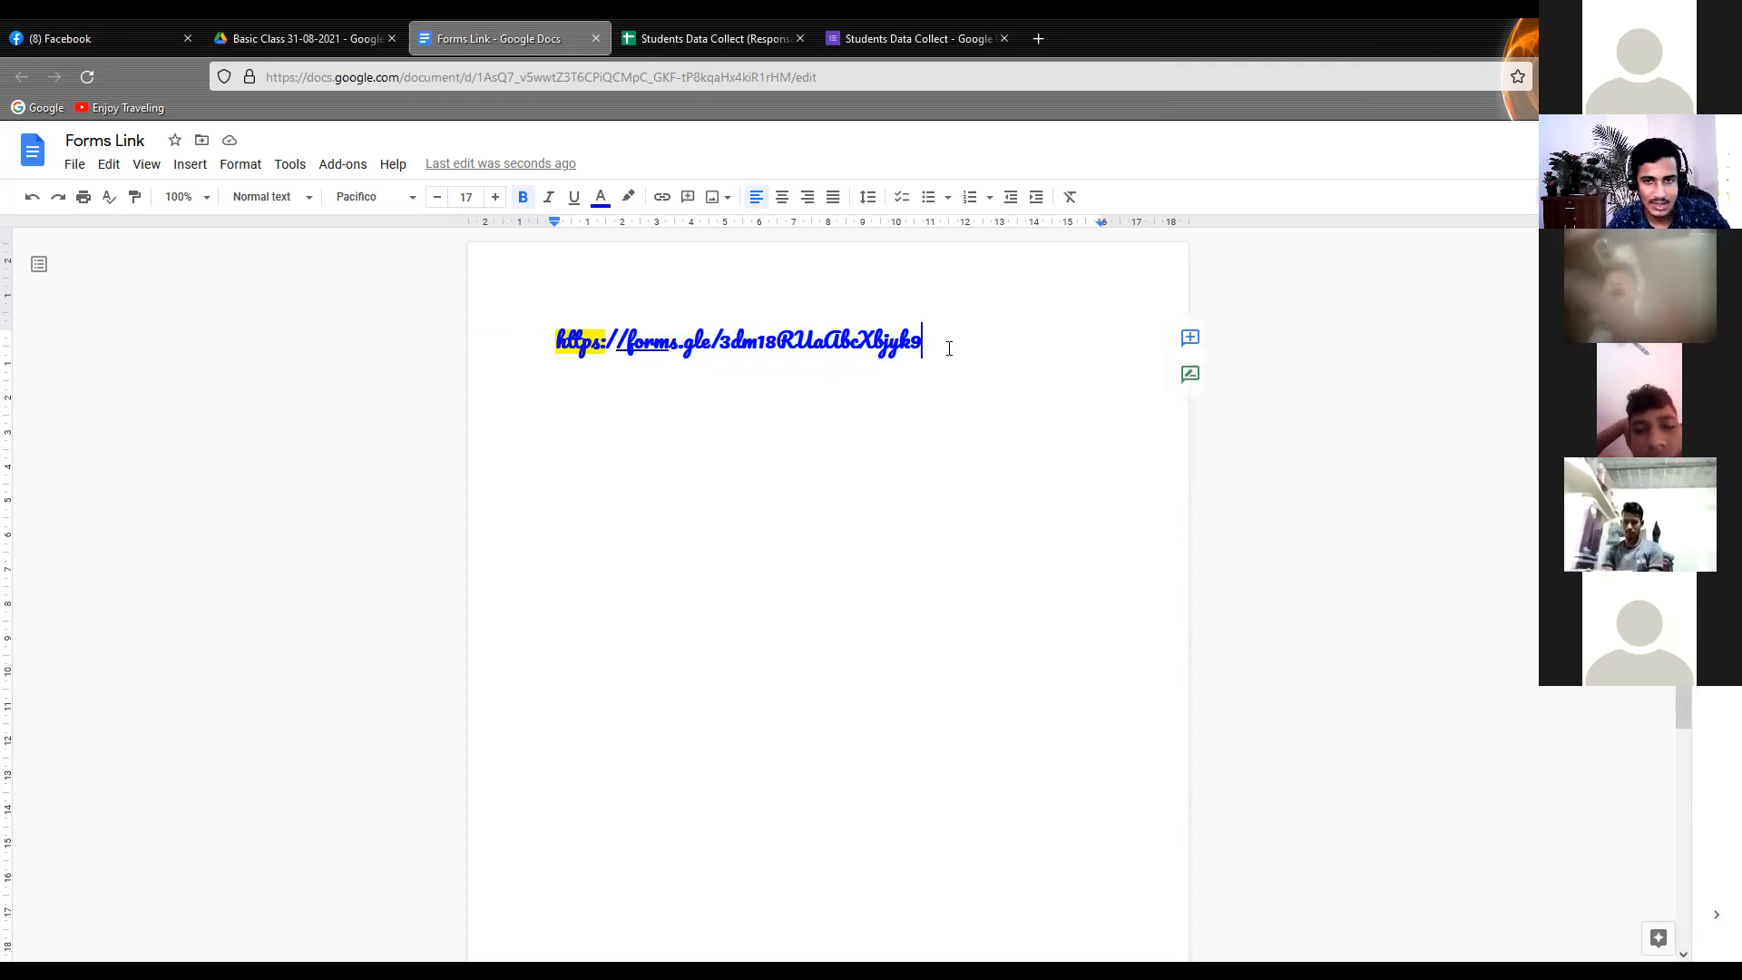
key("Return")
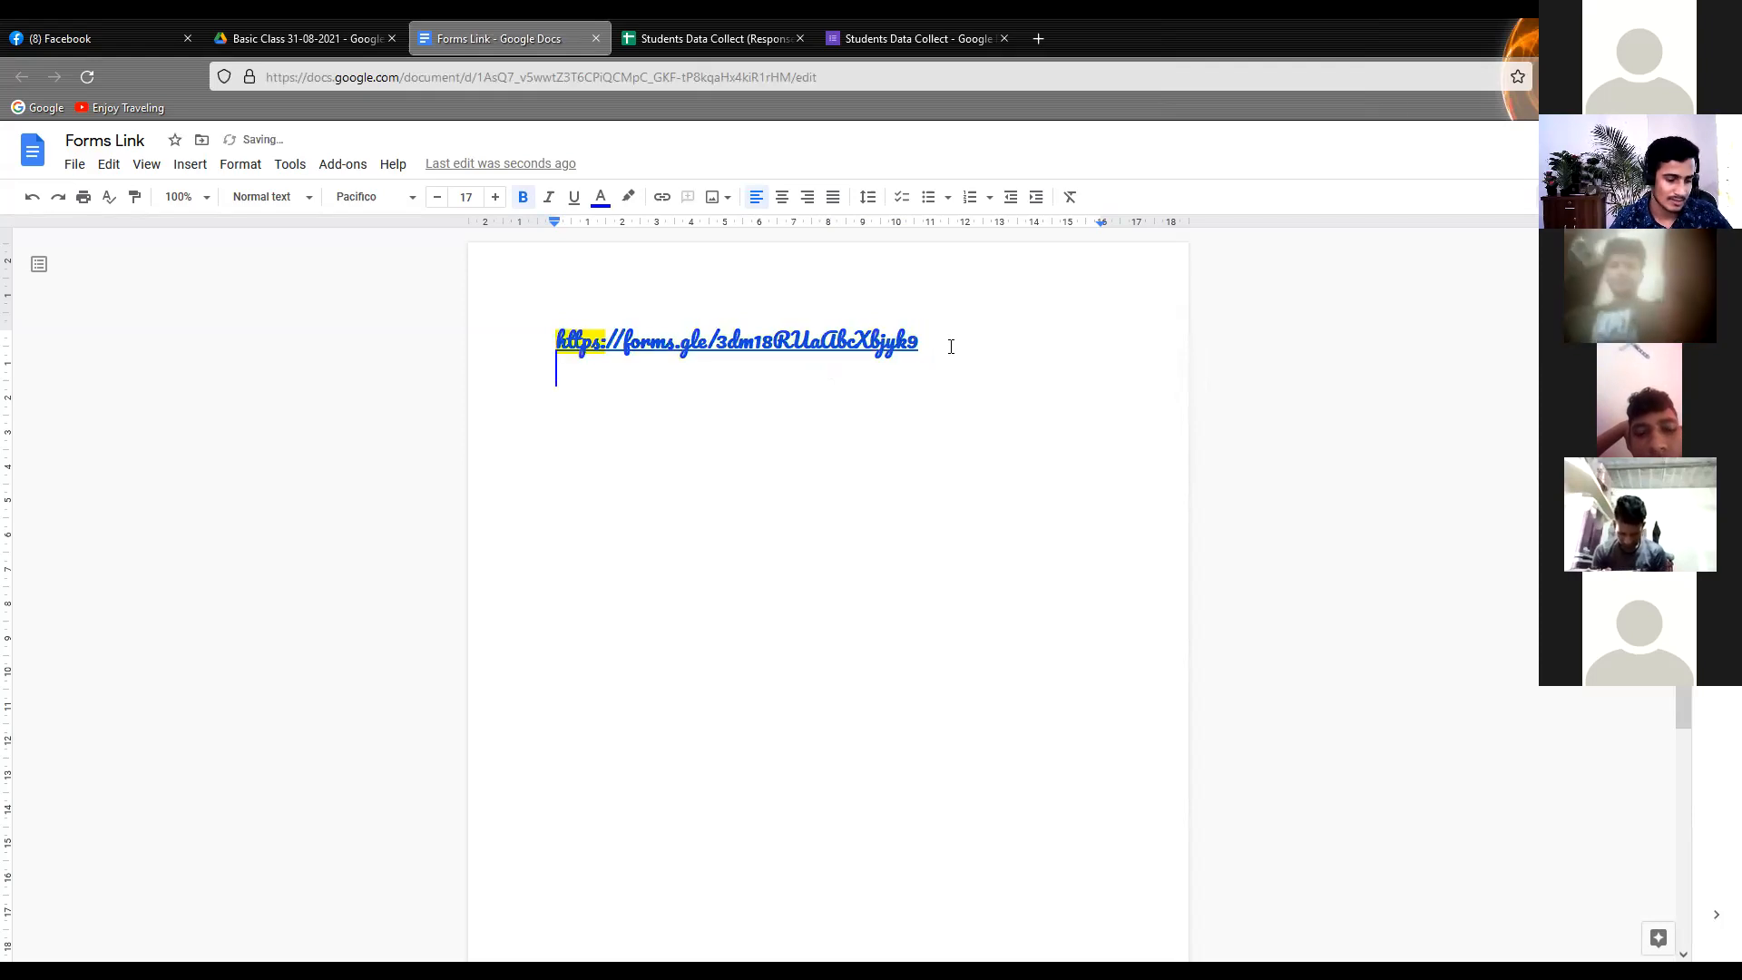
key("ctrl+v")
key("ctrl+v")
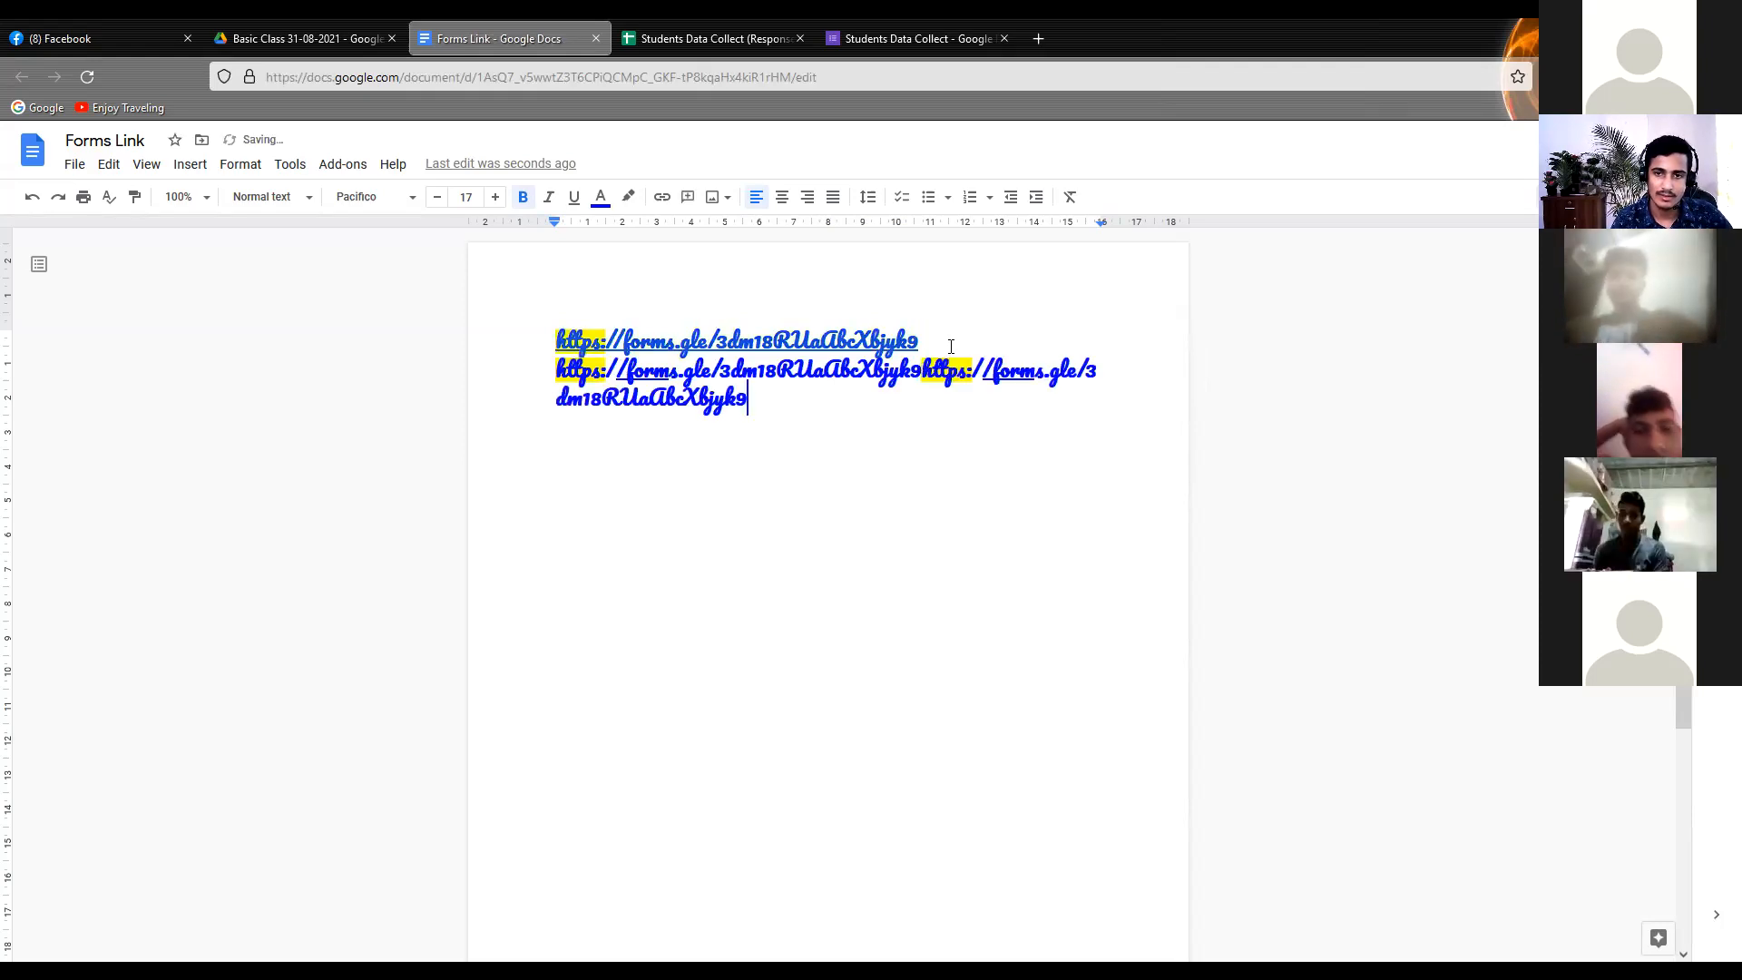
key("ctrl+v")
Paste three copies of the form link below the original, each on its own line
key("ctrl+v")
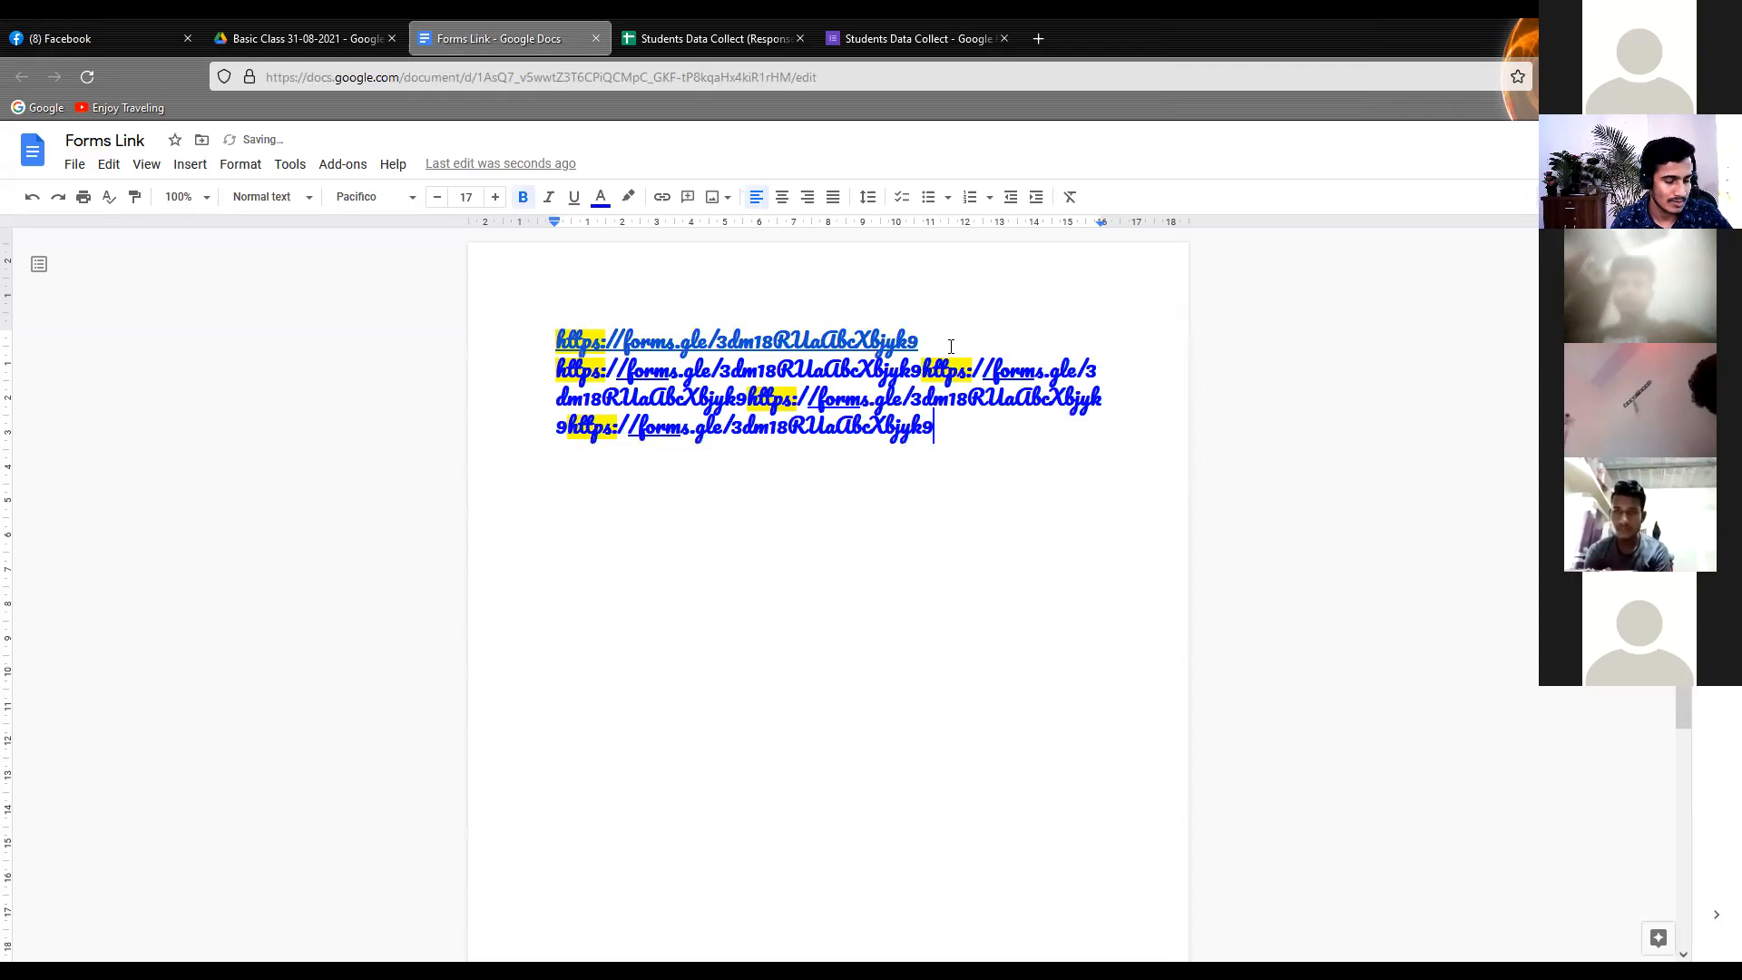
key("ctrl+z")
key("ctrl+z")
key("ctrl+z")
key("ctrl+z")
key("ctrl+v")
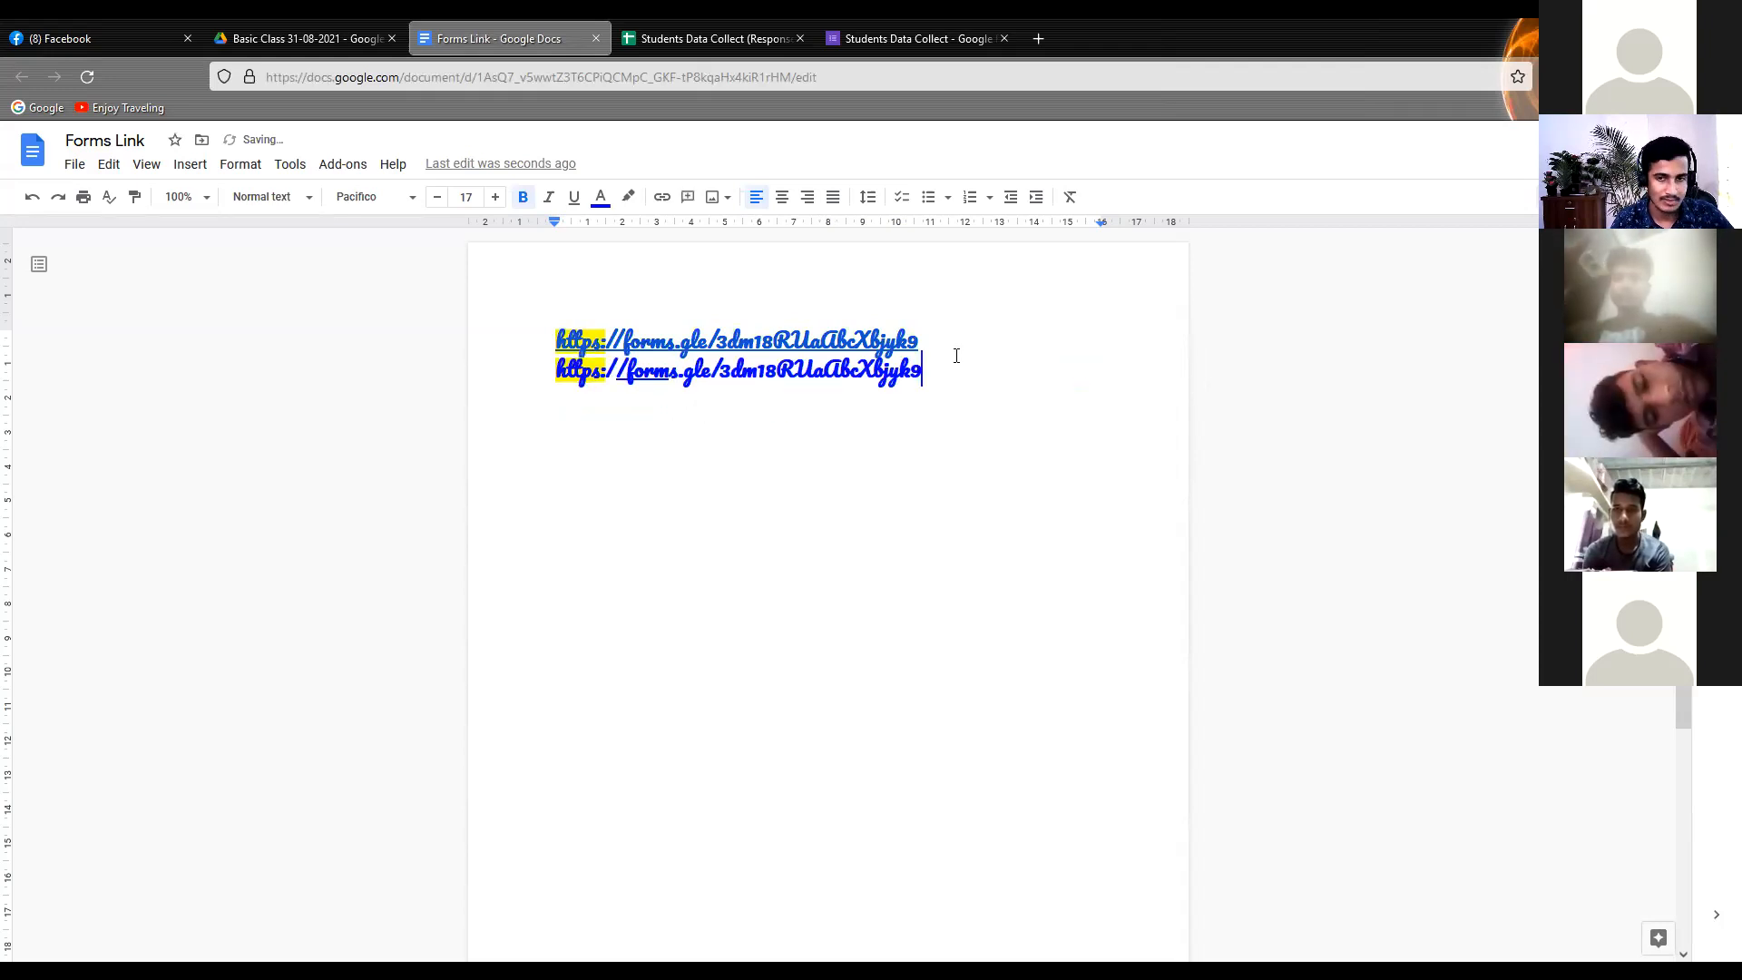
key("Return")
key("ctrl+v")
key("Return")
key("ctrl+v")
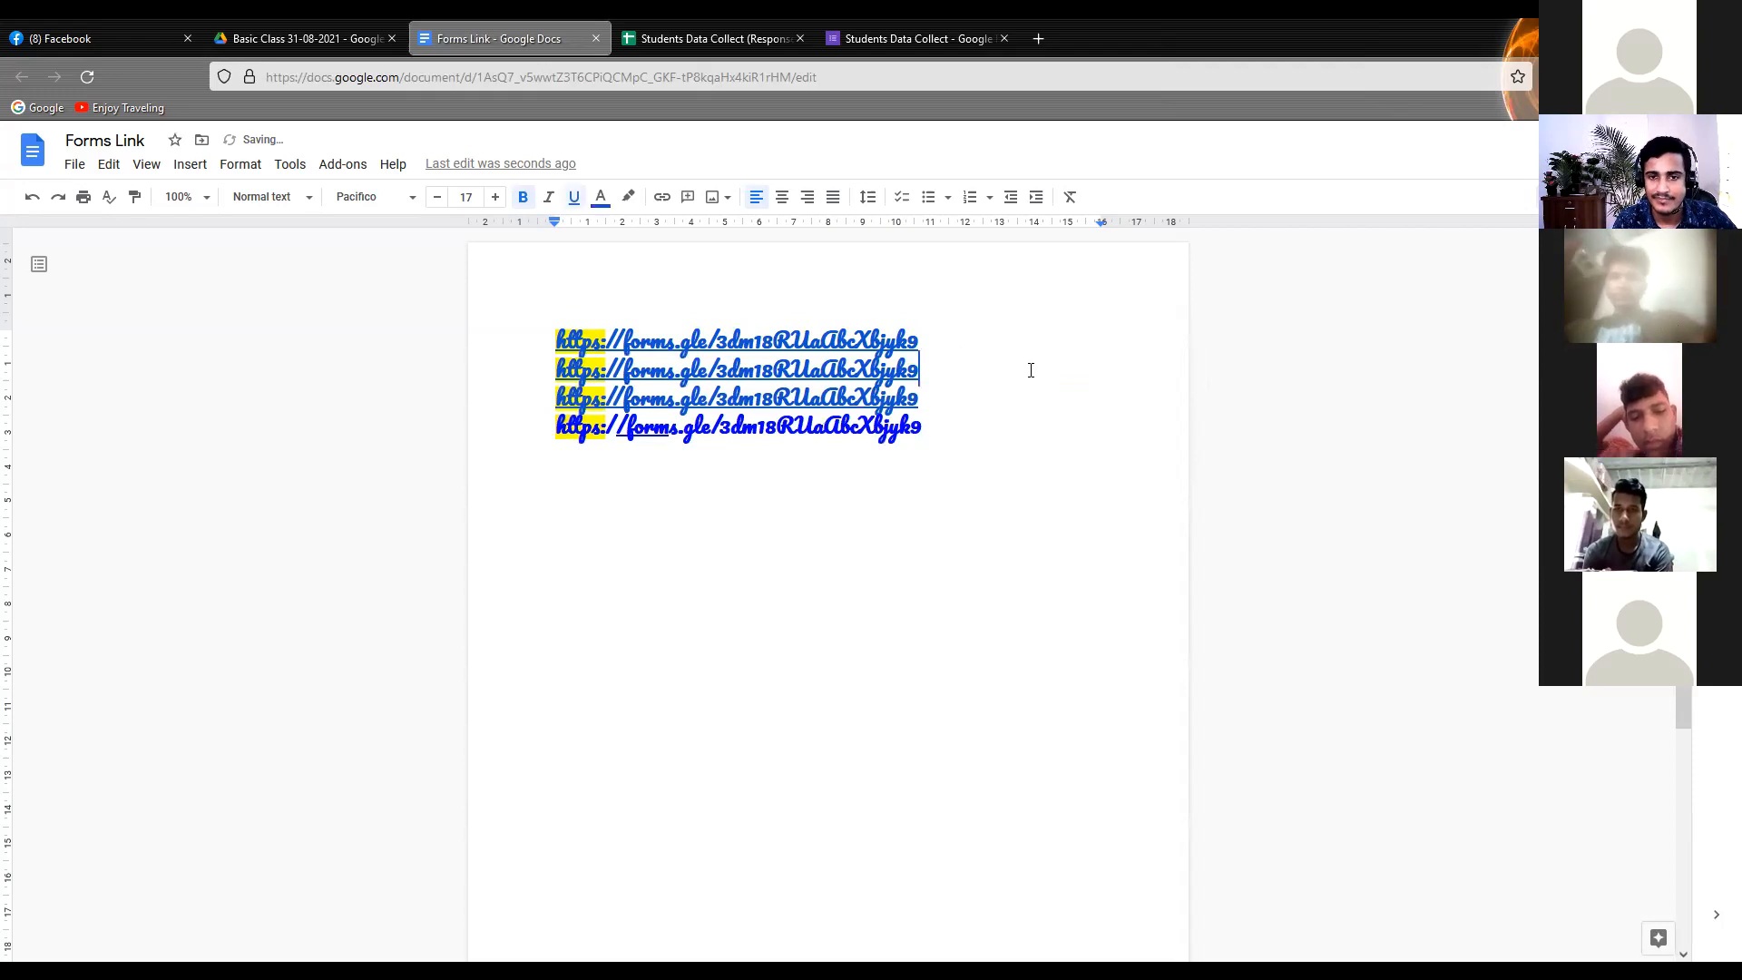
Try 1.5 line spacing on all four form links, followed by double spacing
left_click_drag(952, 447, 479, 290)
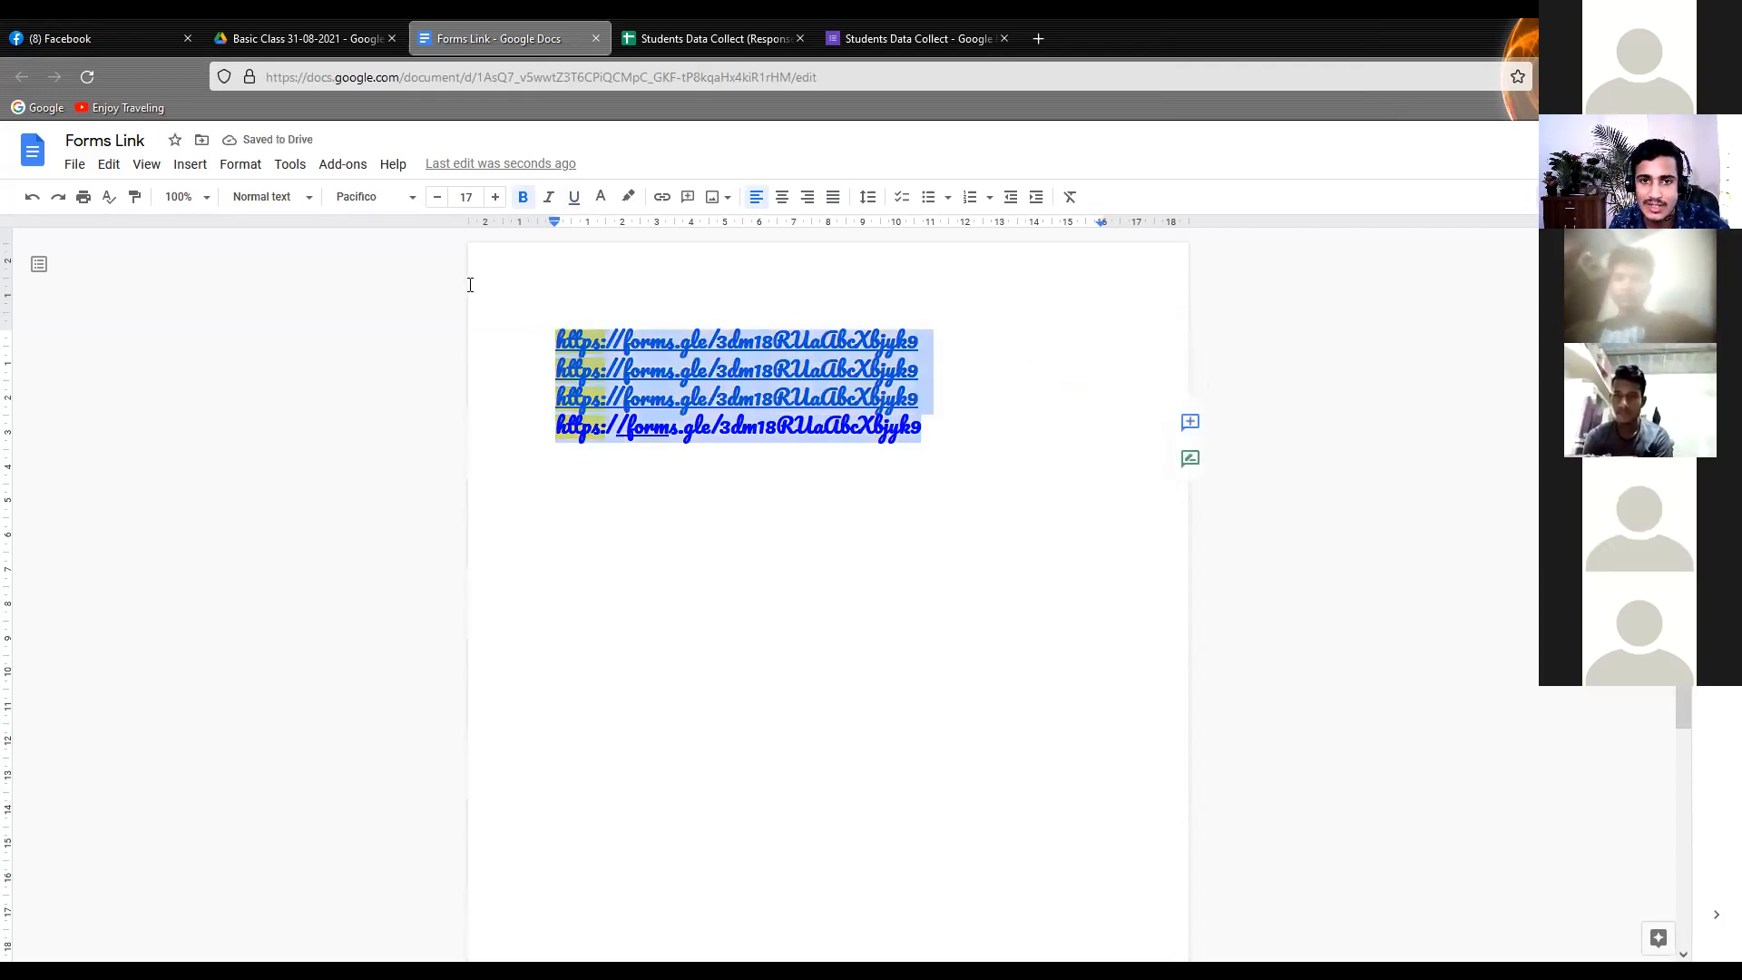
left_click(872, 198)
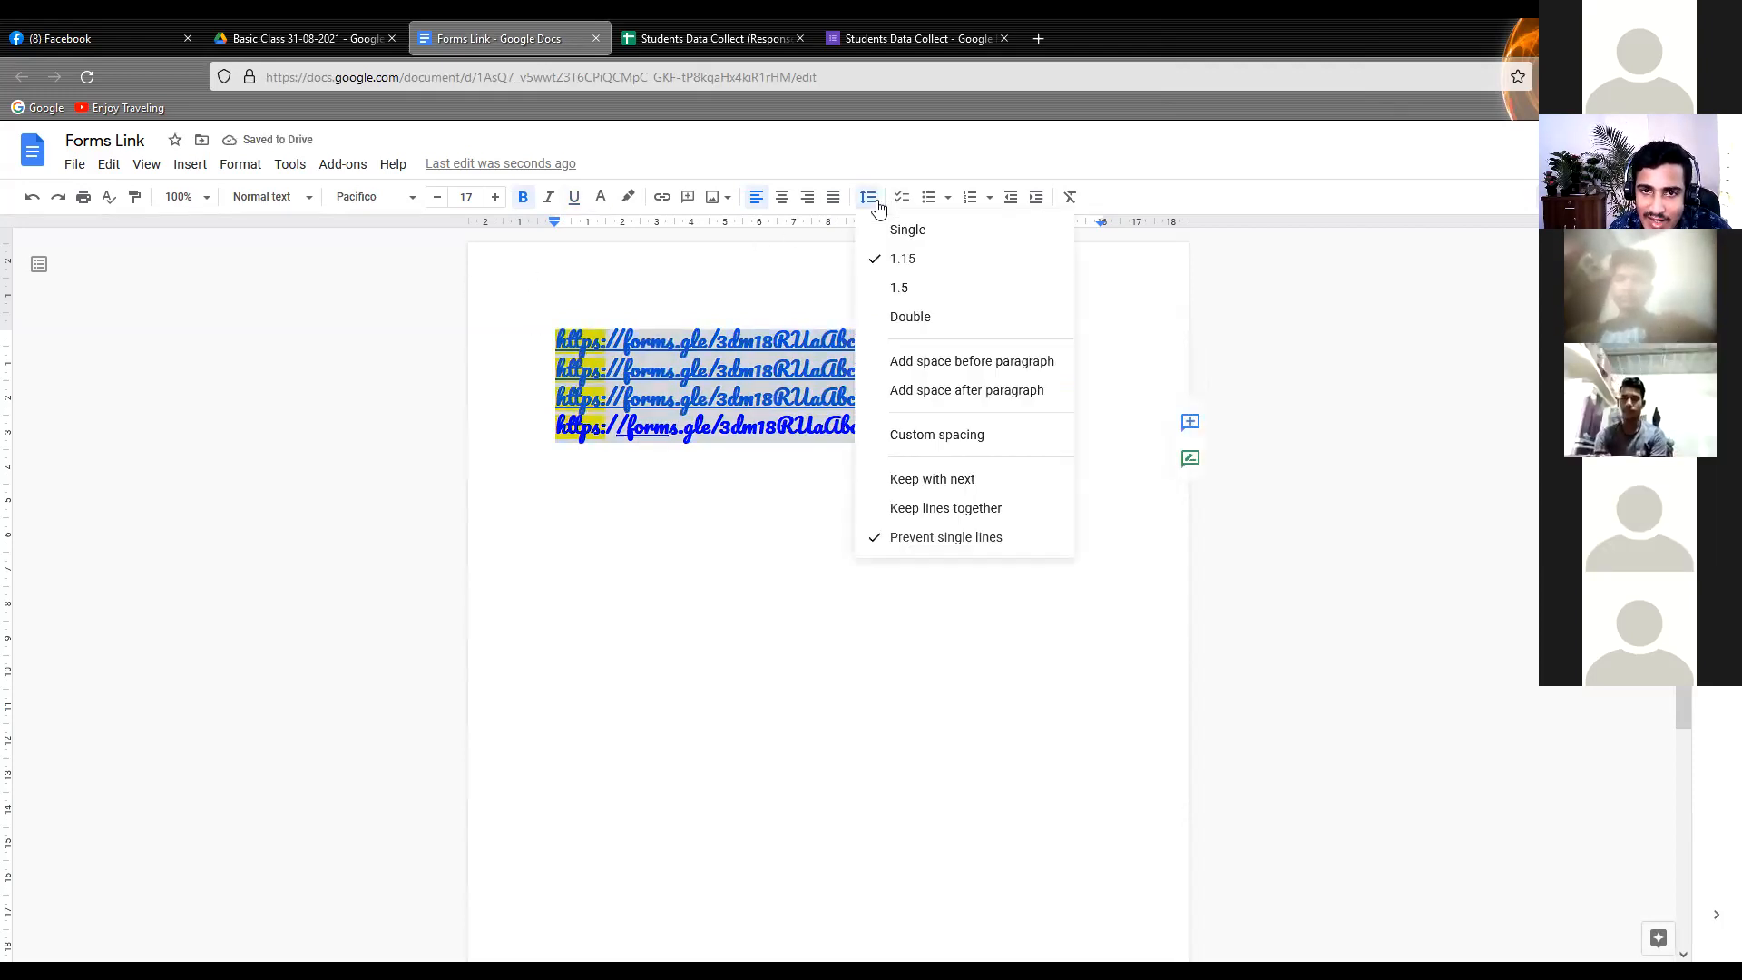
left_click(920, 300)
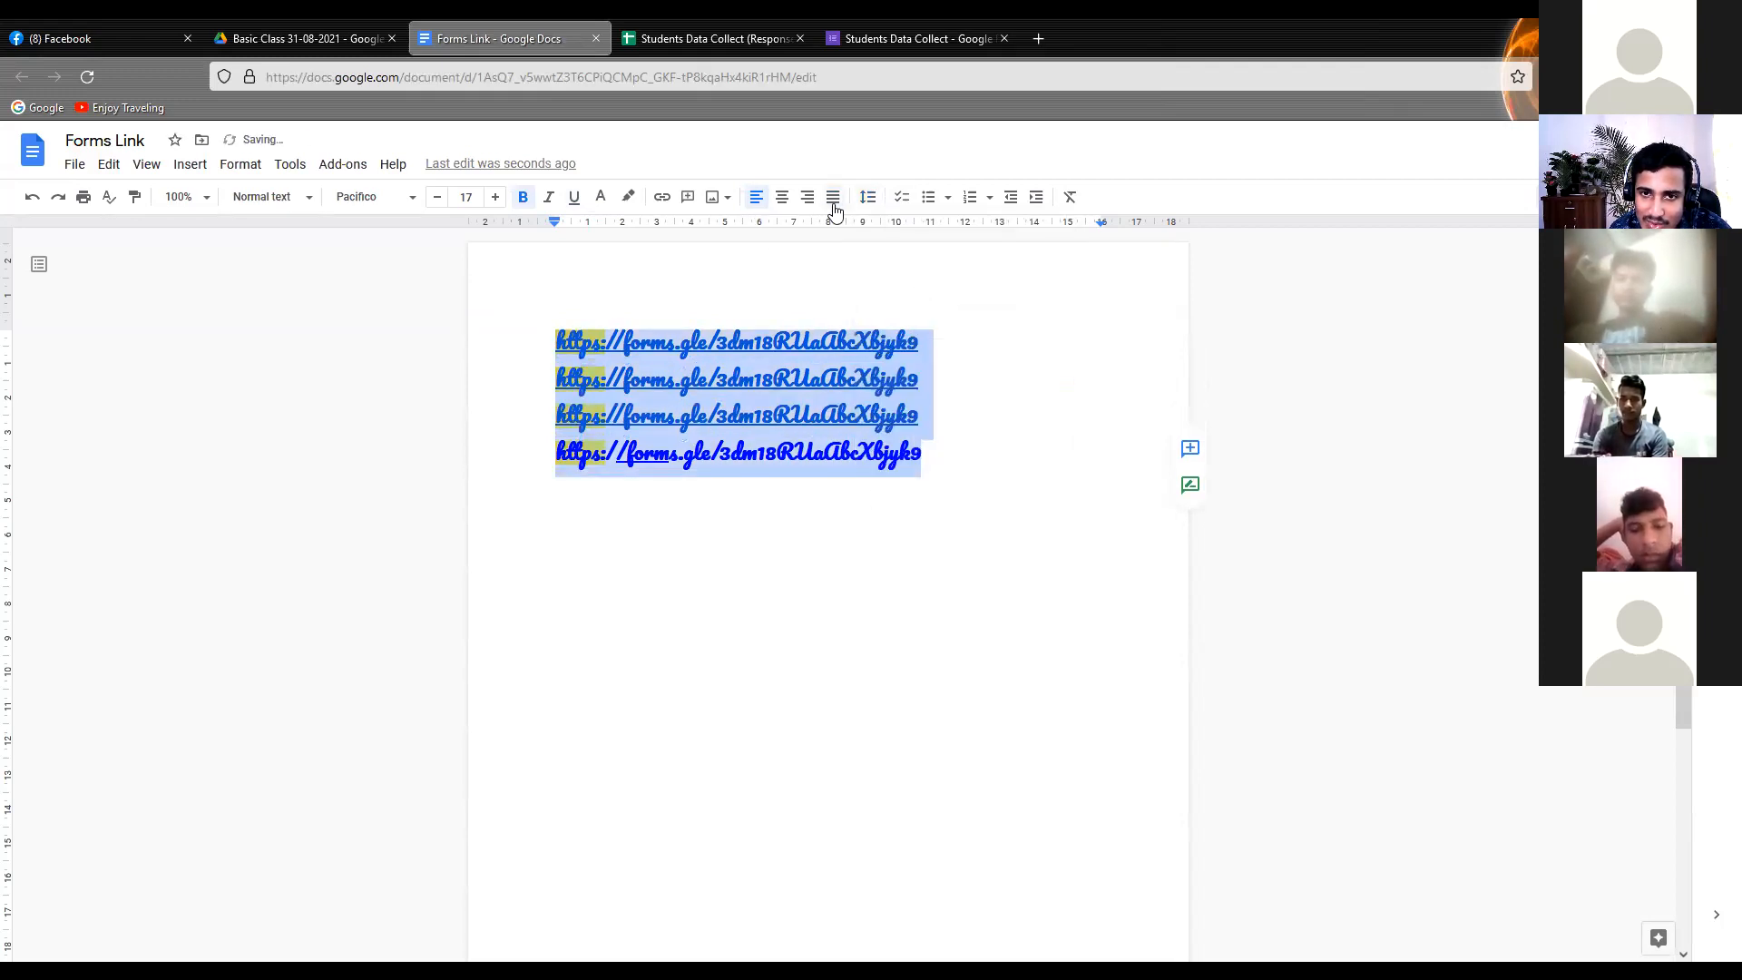
left_click(866, 199)
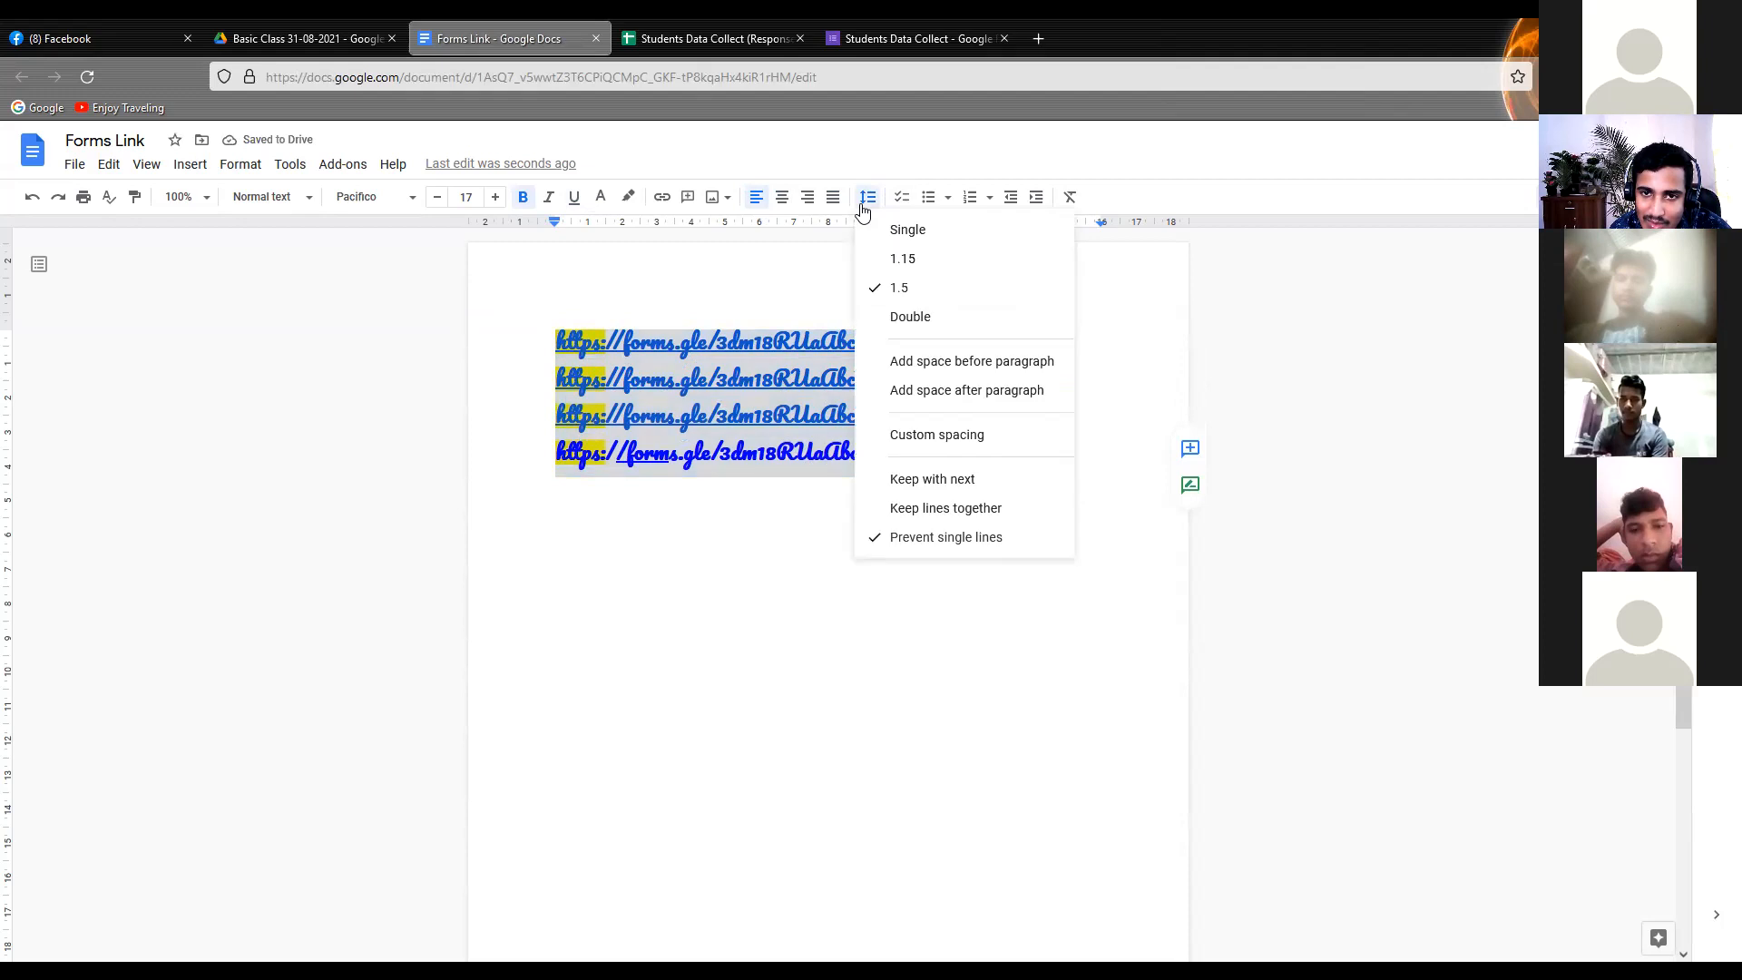
left_click(905, 319)
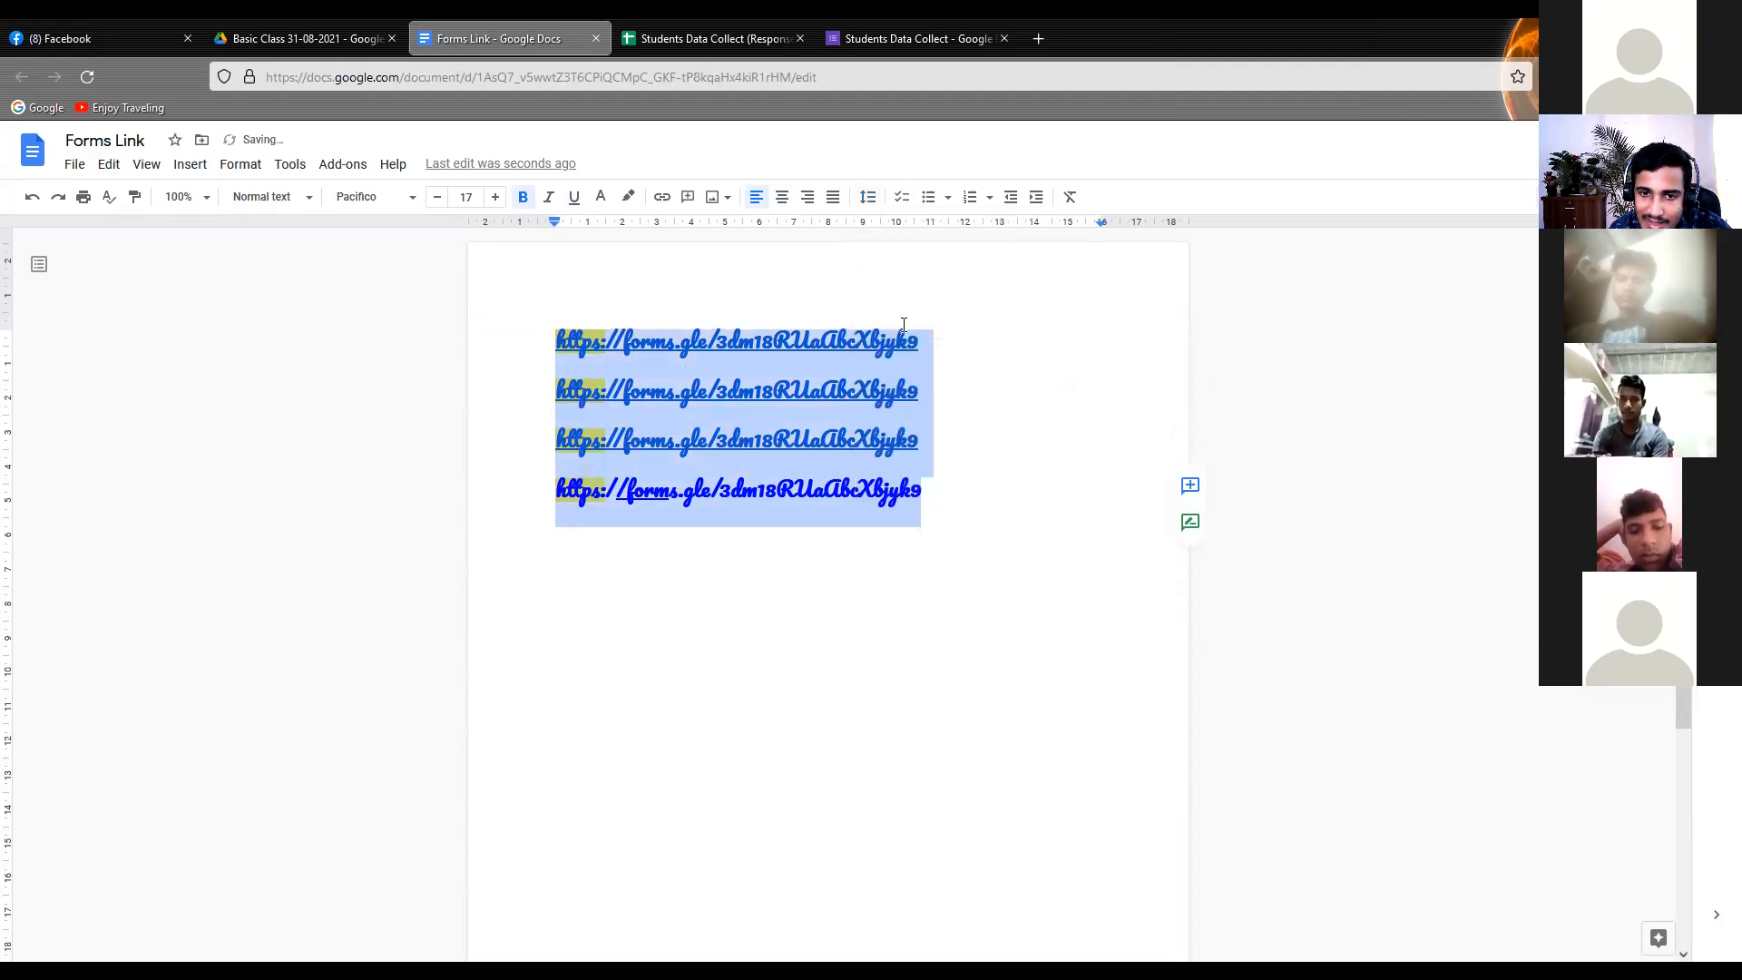
Try single line spacing on the four form links, then set their line spacing to 1.15
left_click(867, 197)
left_click(903, 229)
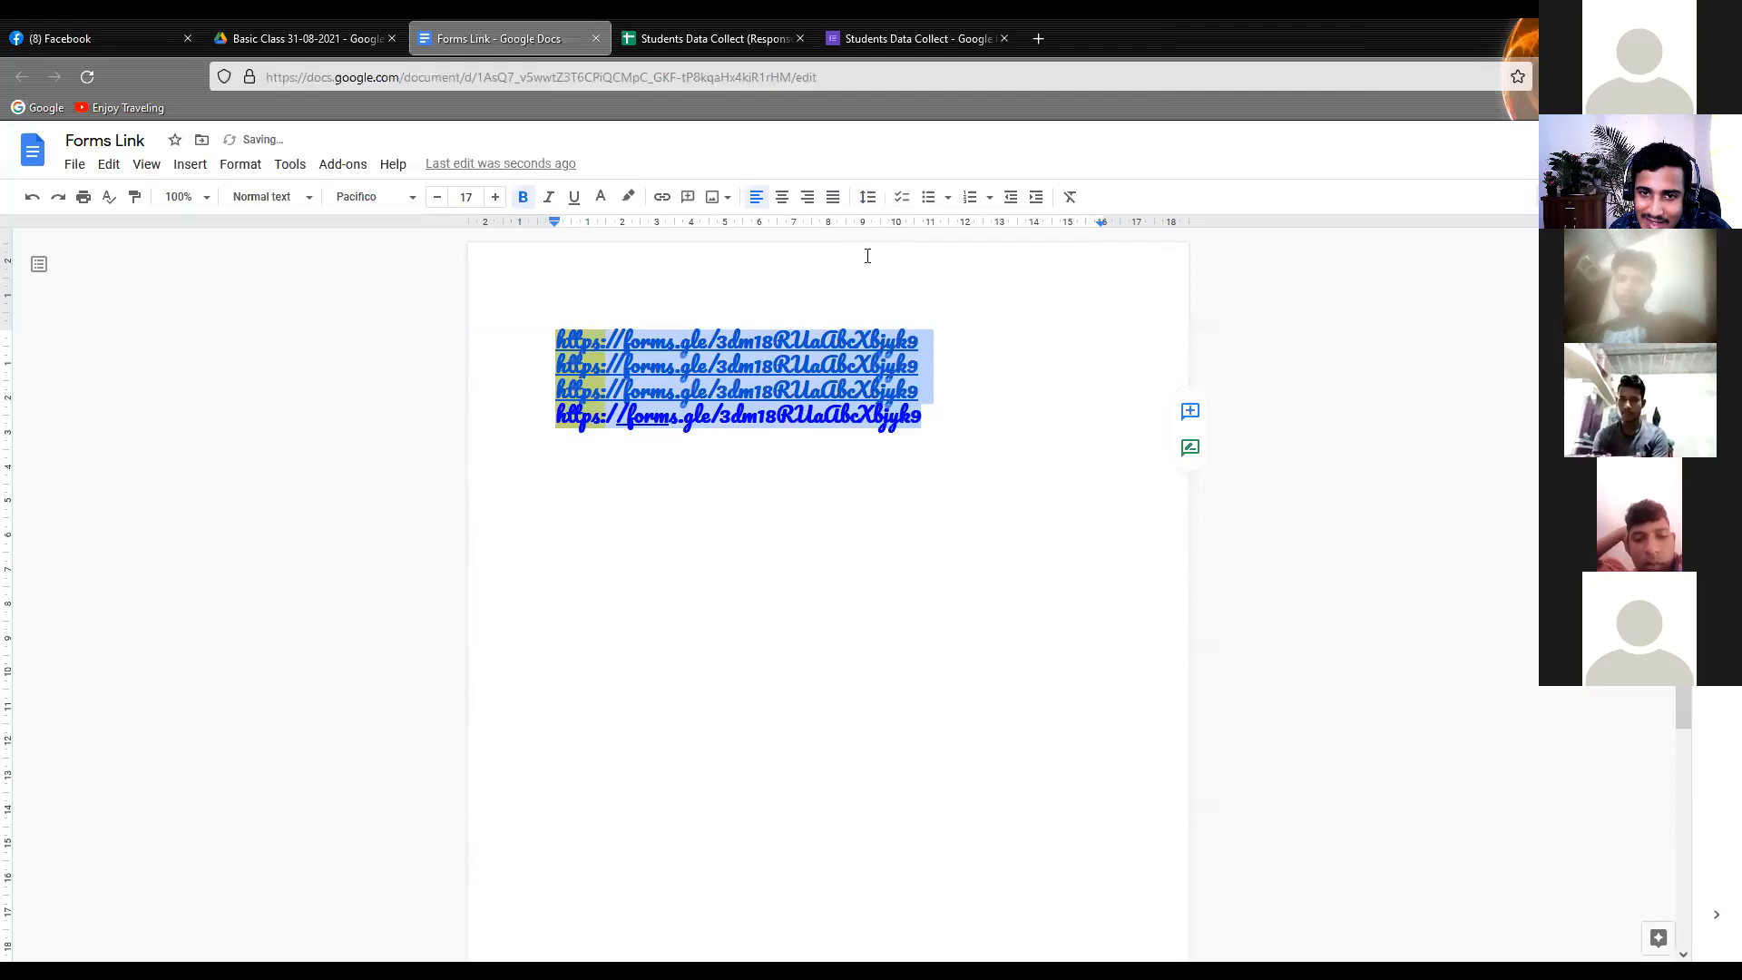
left_click(867, 196)
left_click(898, 261)
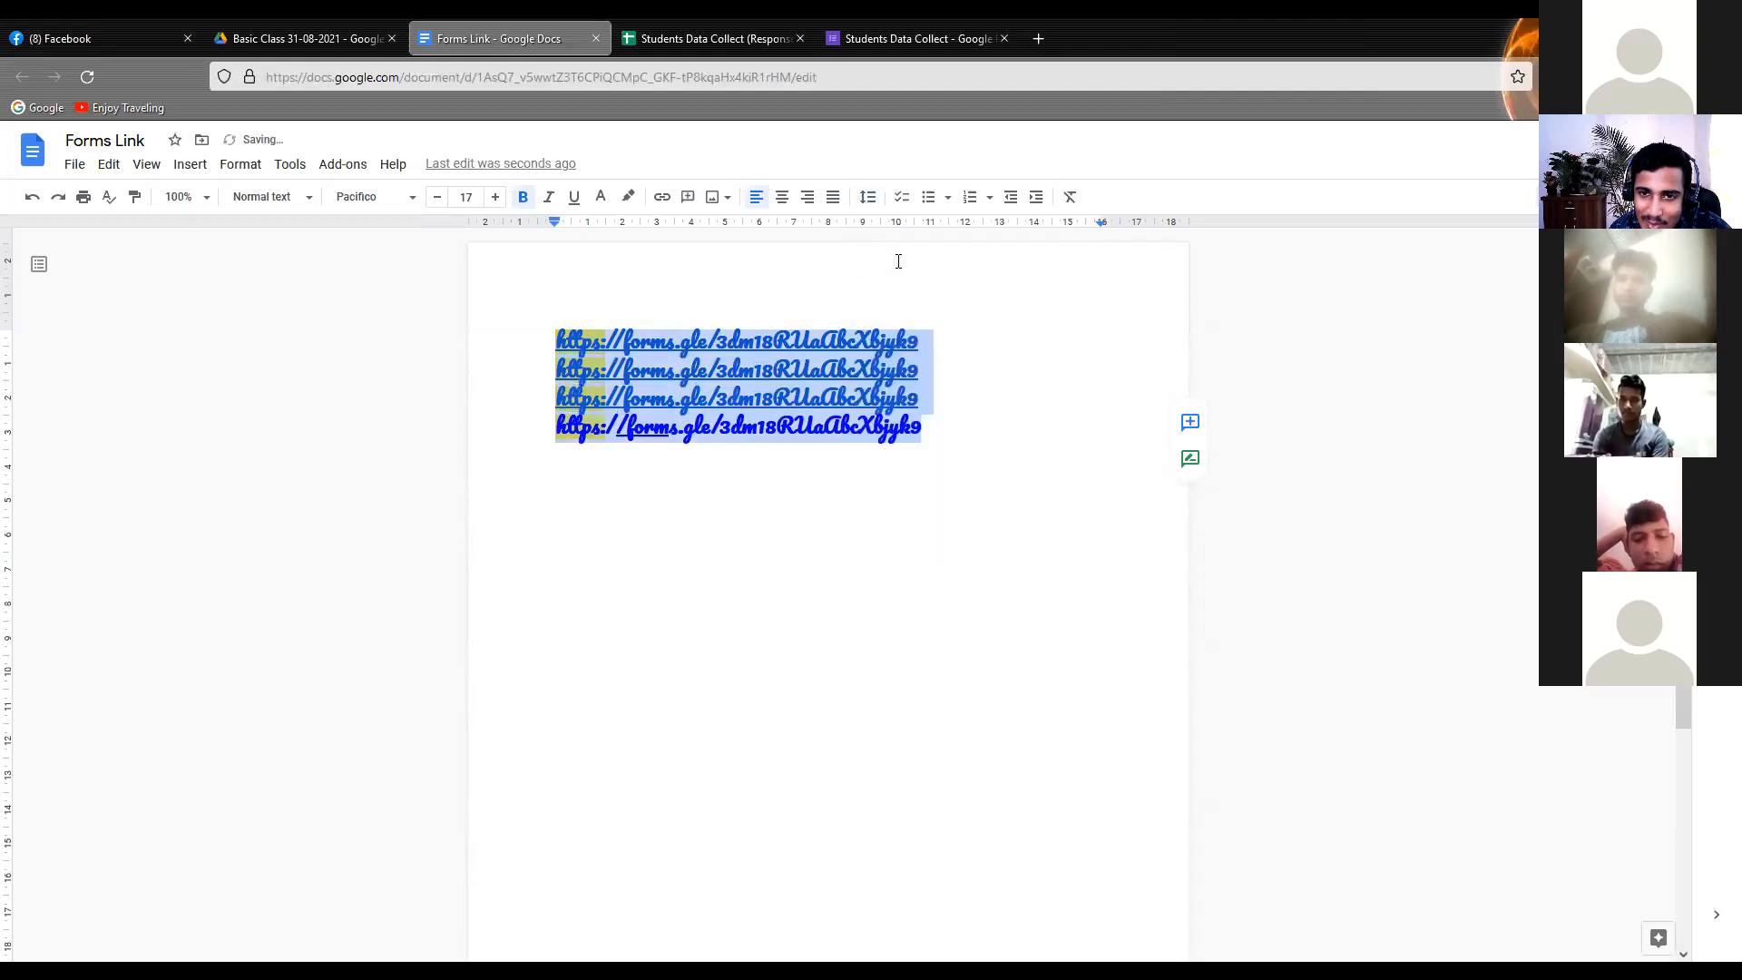
left_click(859, 283)
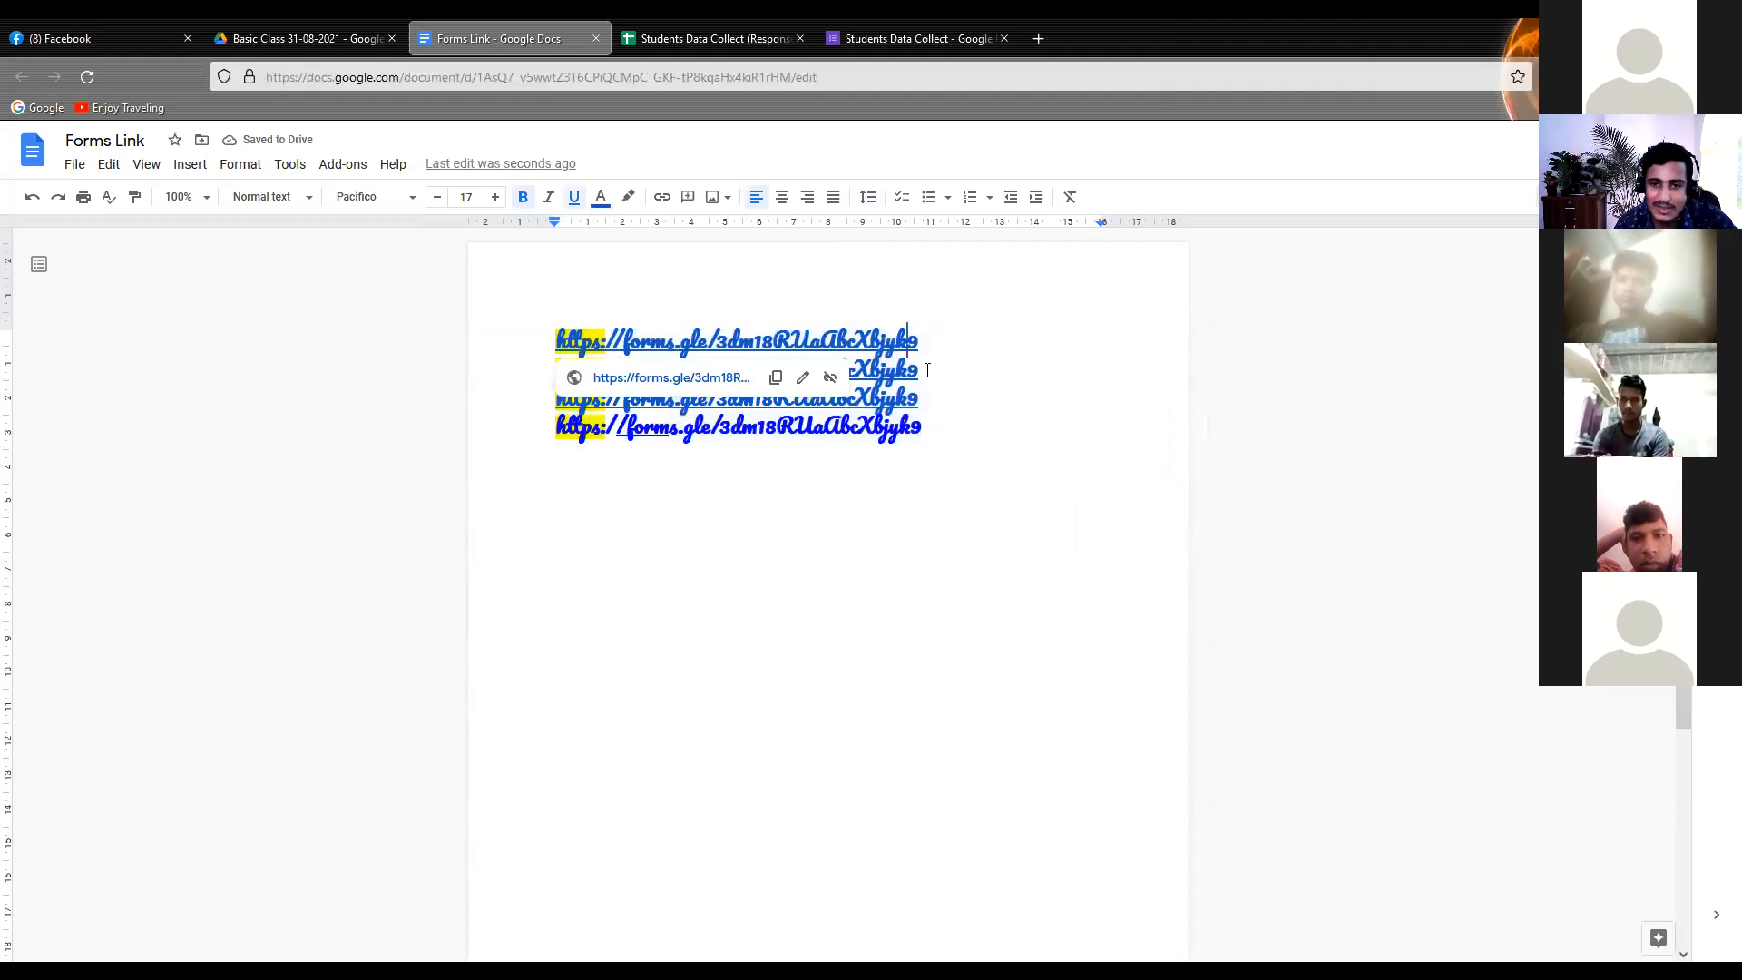
Turn all four form links into a checklist
left_click_drag(984, 463, 423, 317)
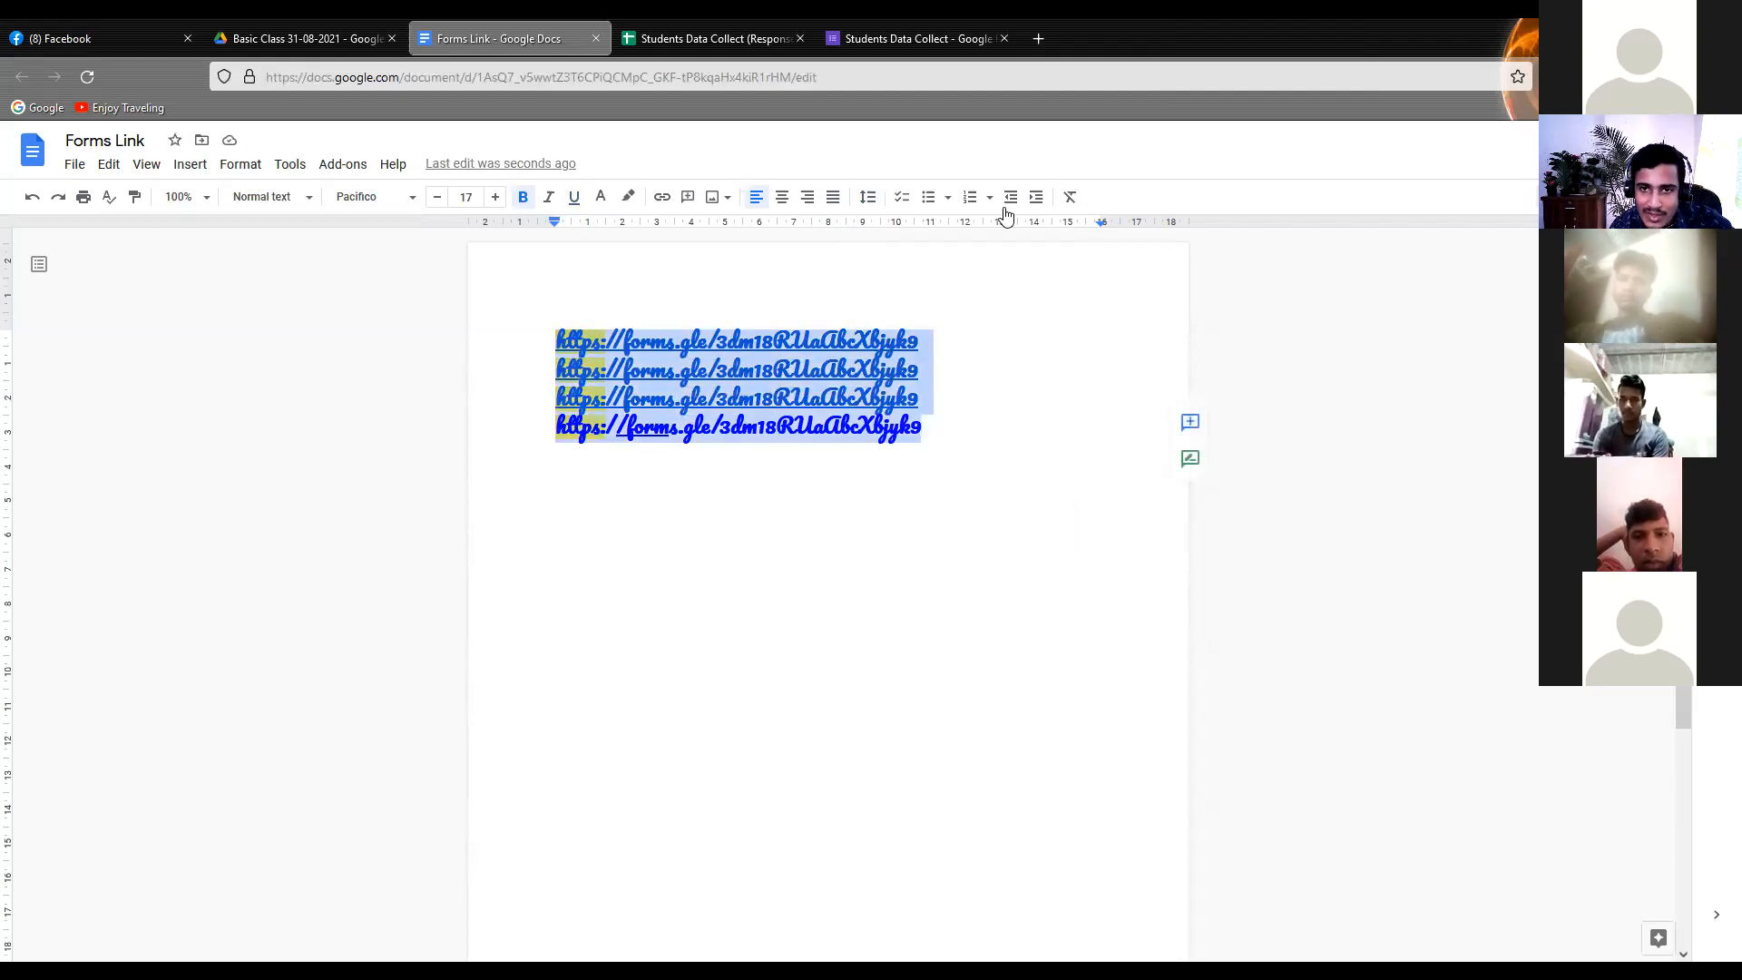
left_click(908, 207)
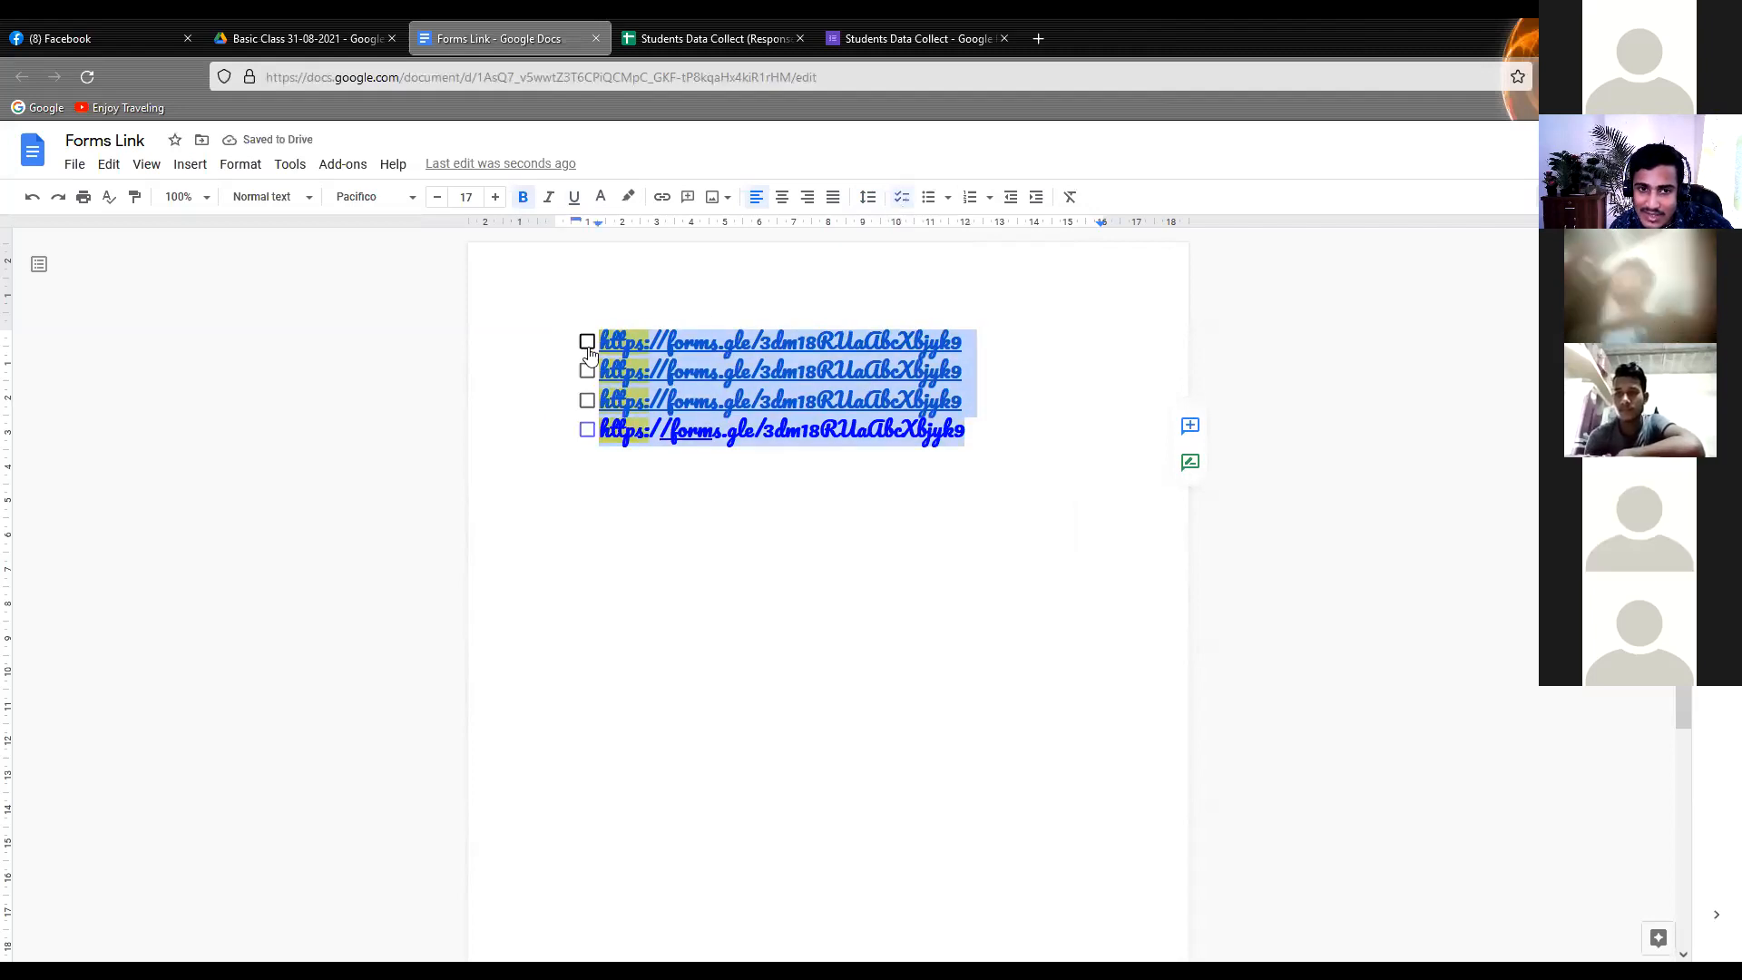
left_click(944, 206)
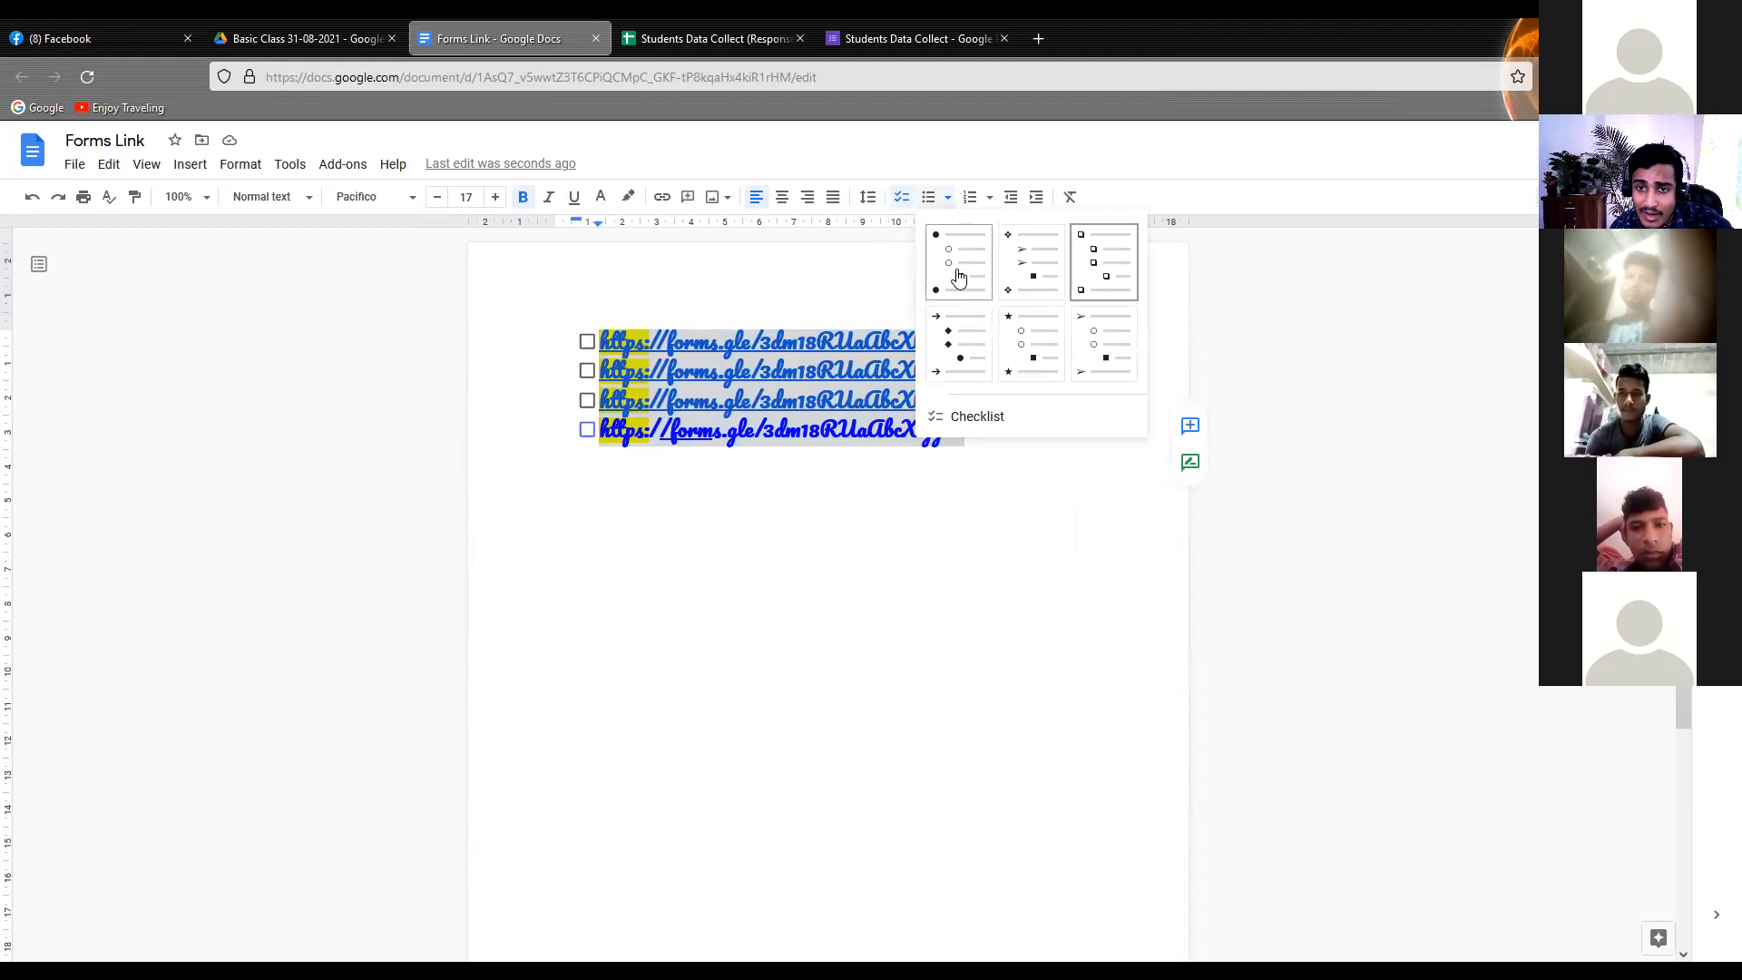
left_click(727, 341)
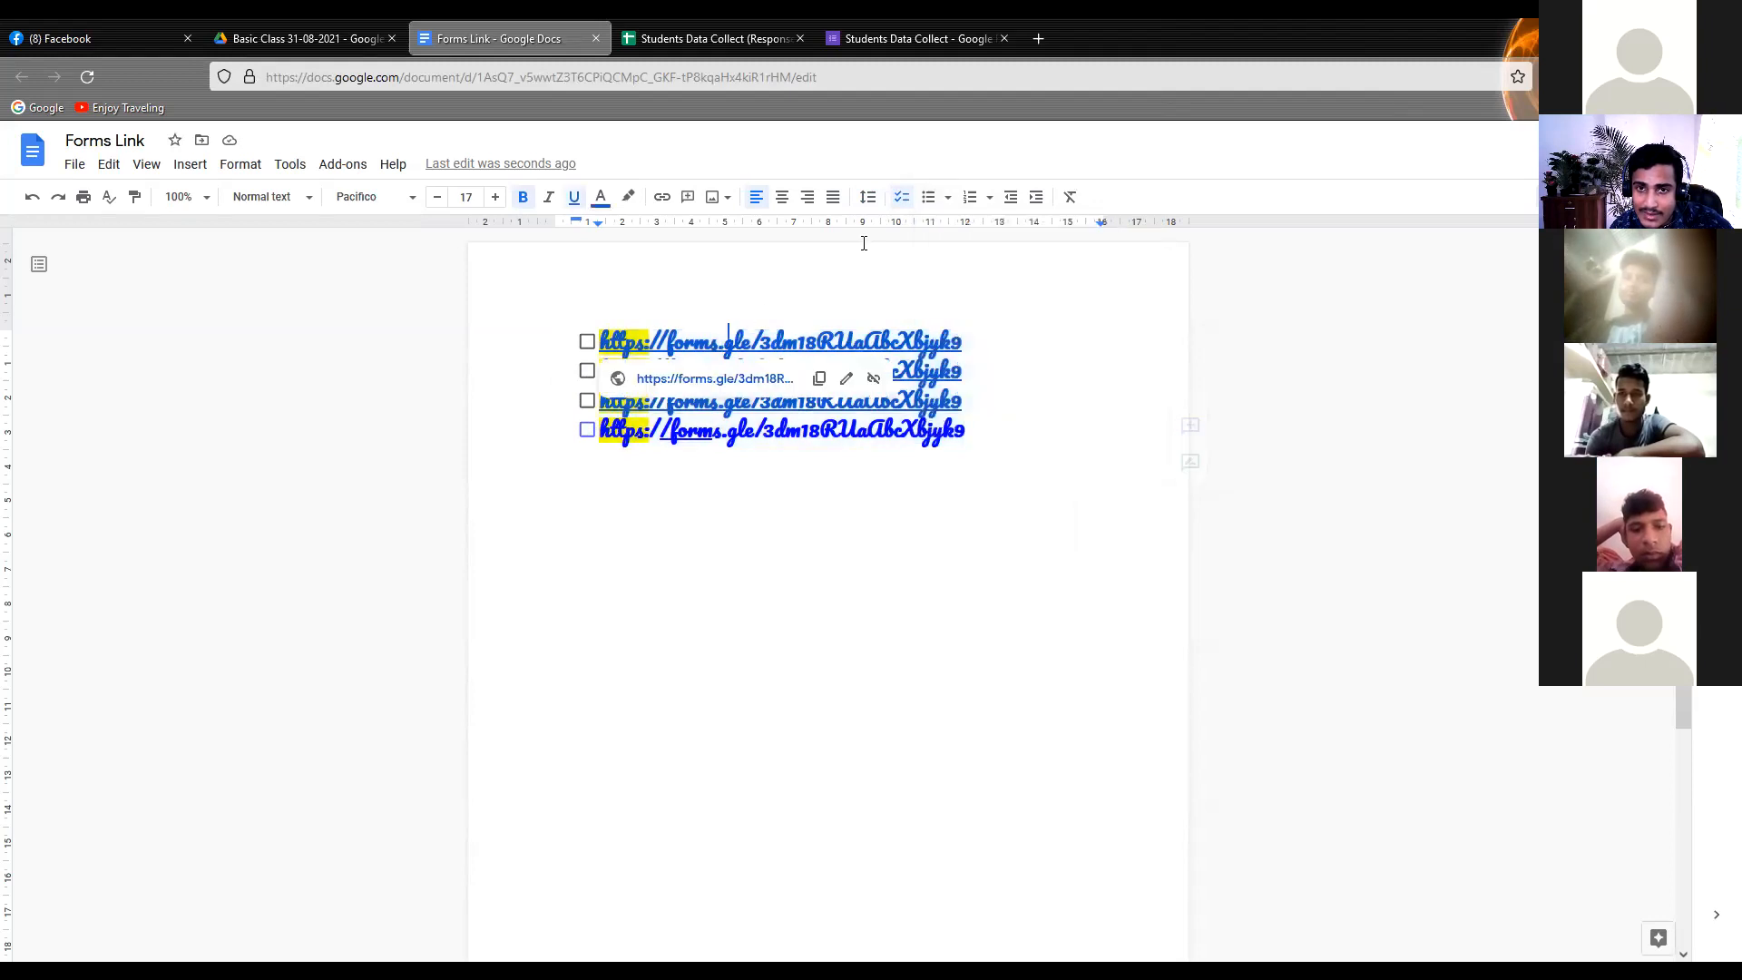
Change the checklist to round bullets and remove the bullet from the first form link
left_click(948, 200)
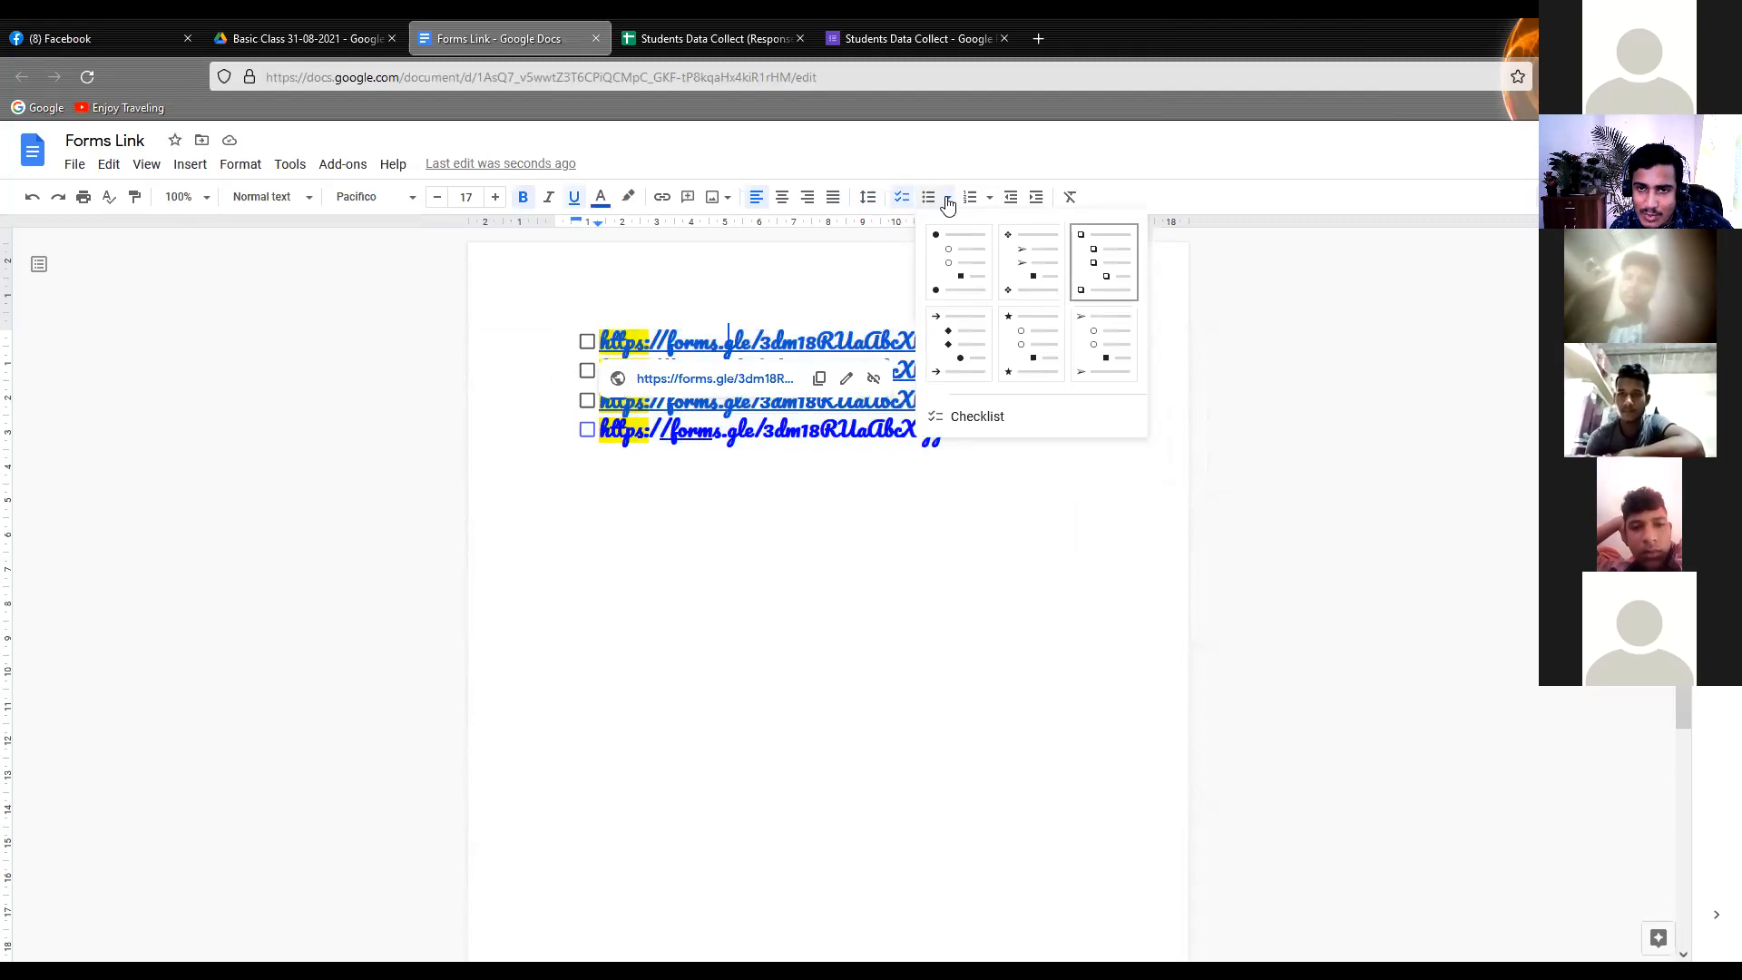
left_click(957, 272)
left_click(933, 200)
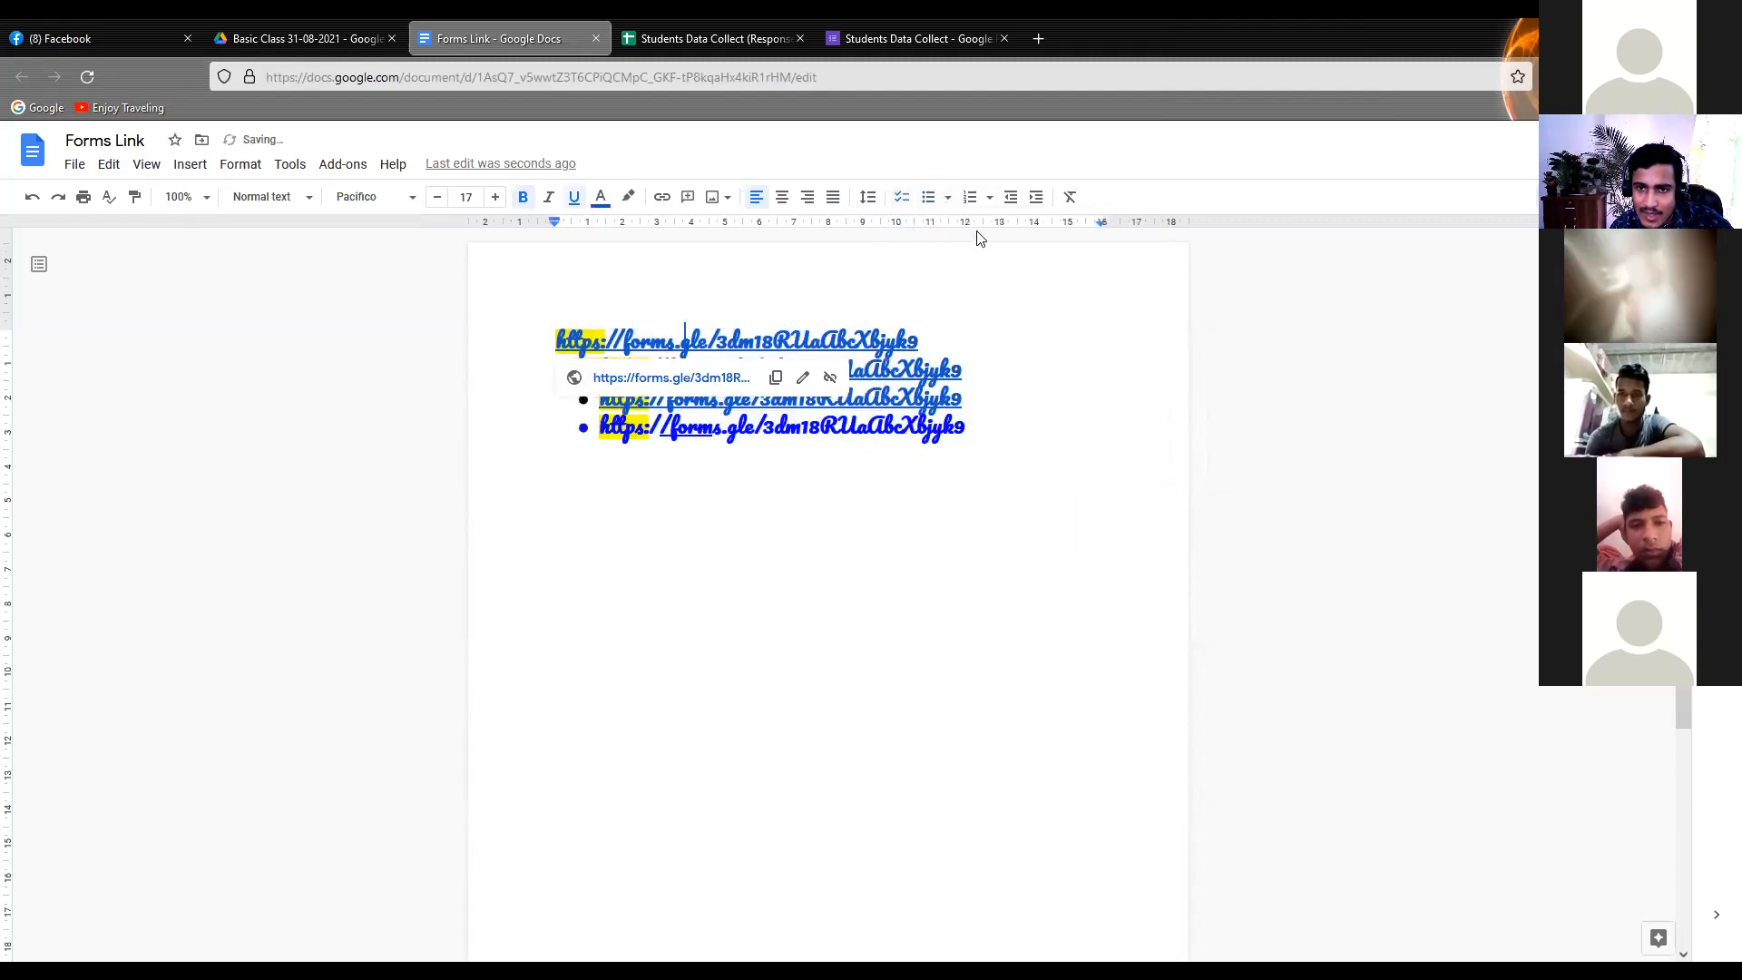
Try a diamond bullet on the first form link, then give it an arrow bullet instead
left_click(943, 200)
left_click(1025, 259)
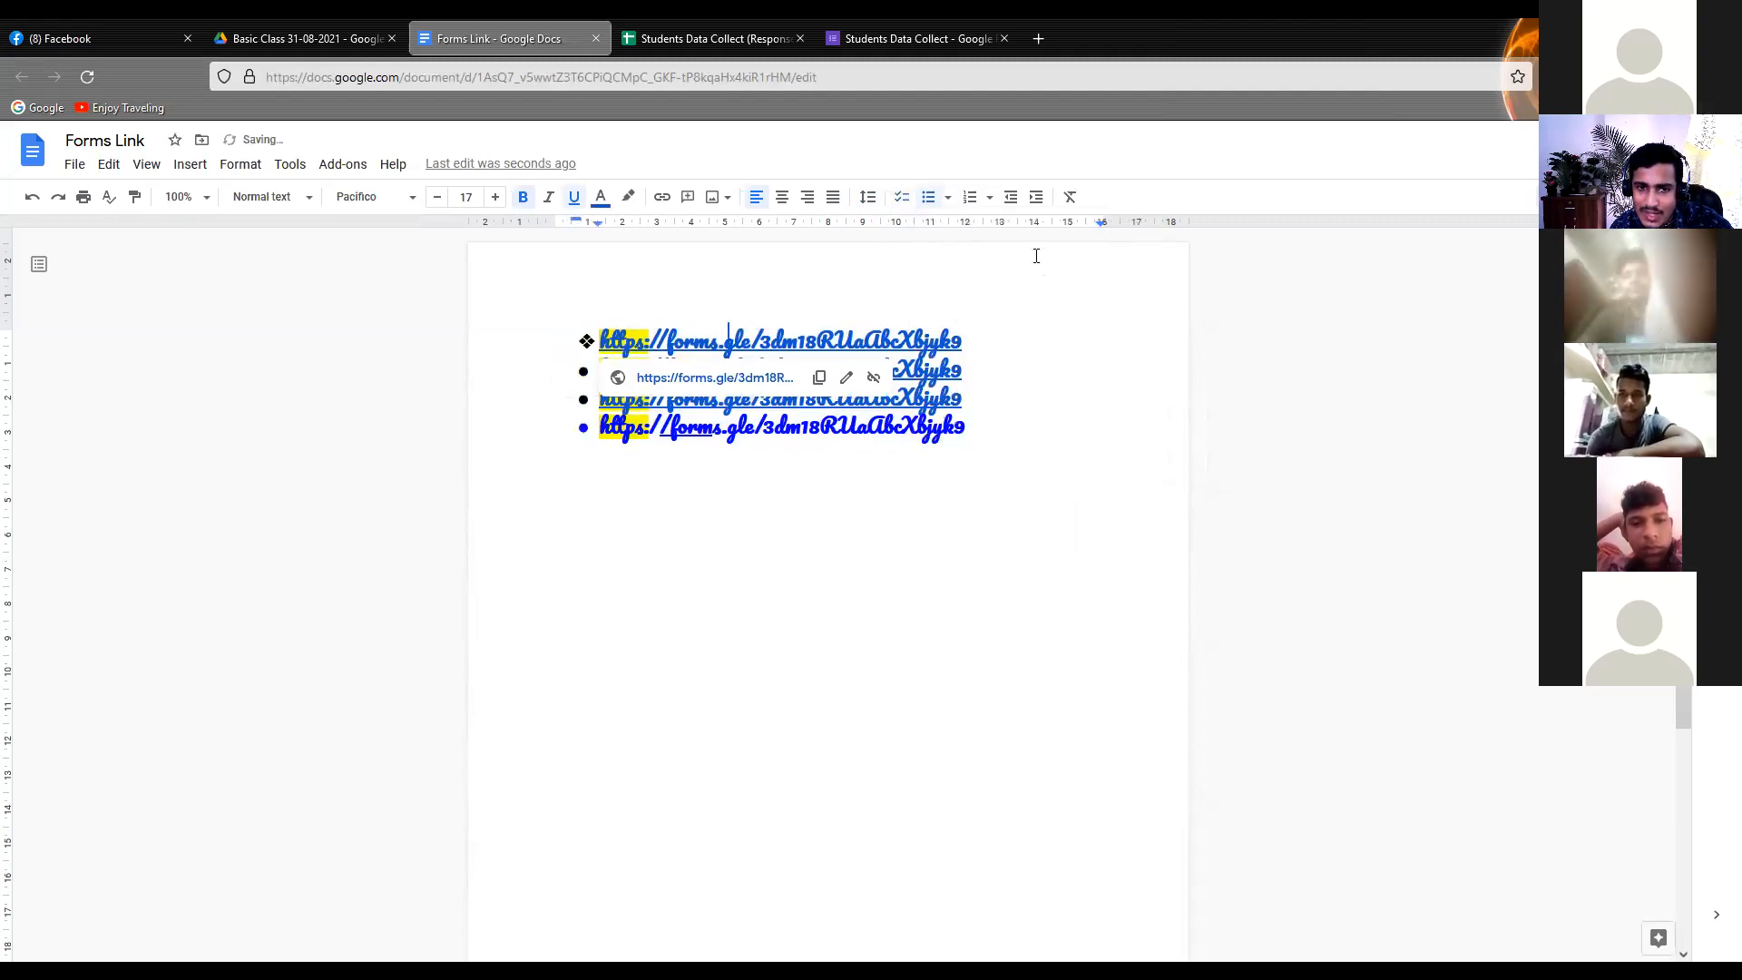
left_click(930, 197)
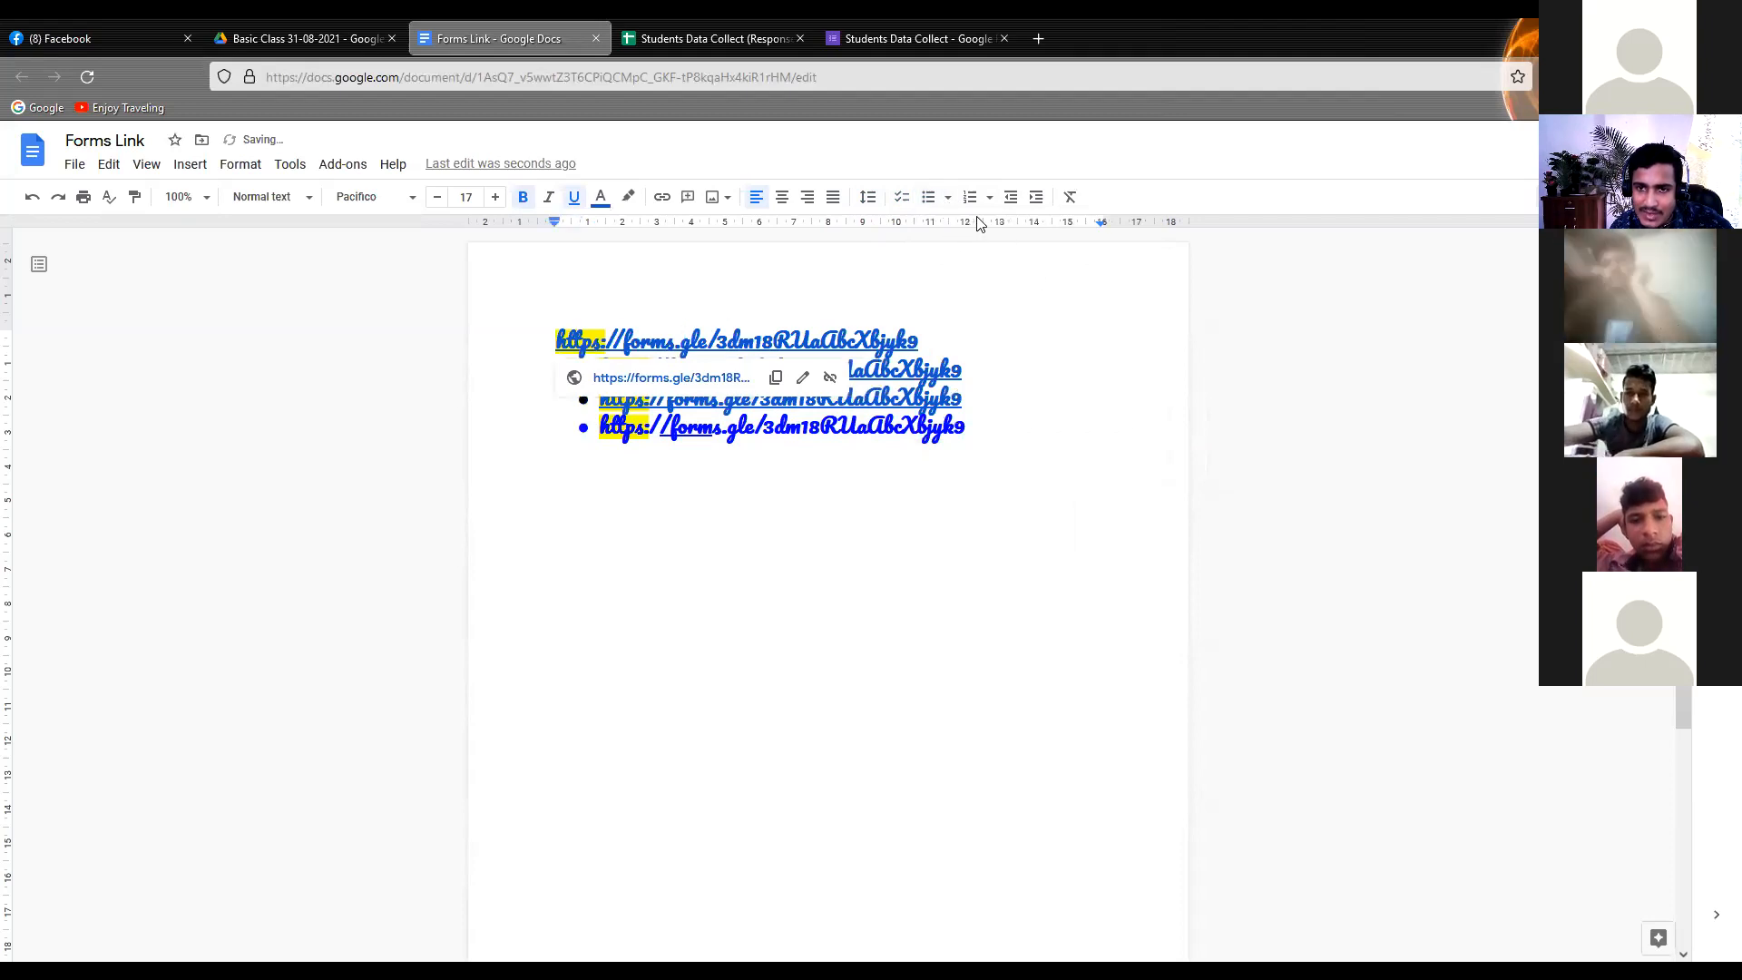
left_click(948, 198)
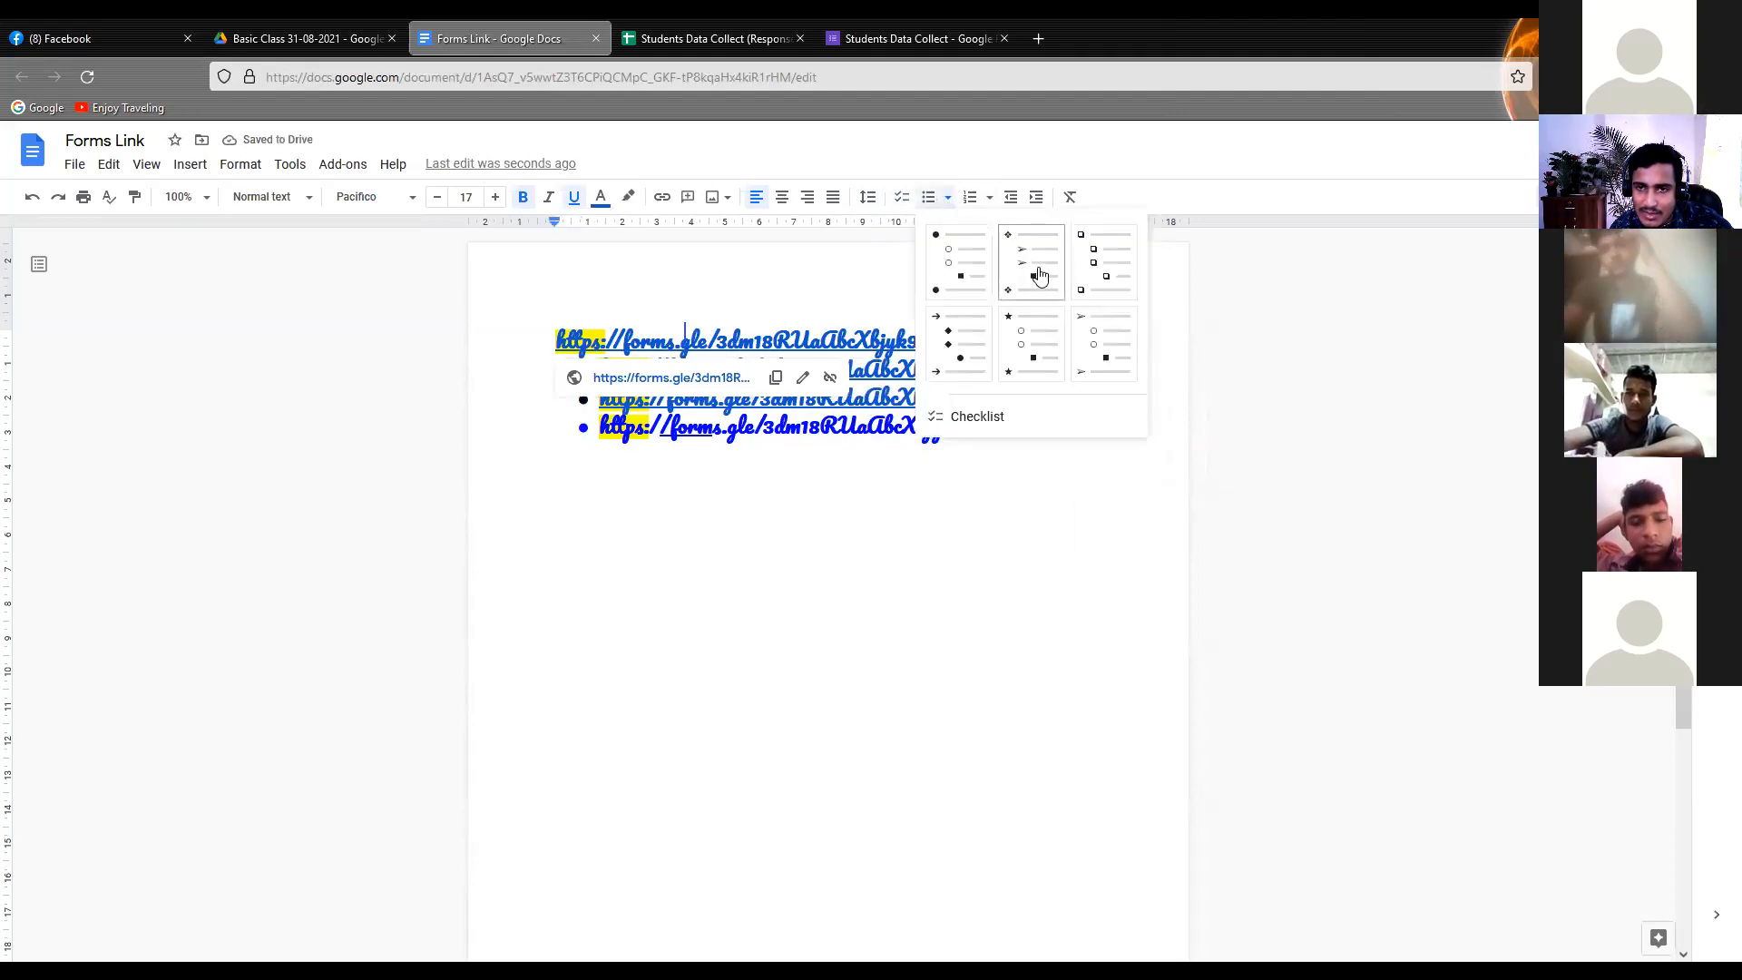
left_click(1098, 349)
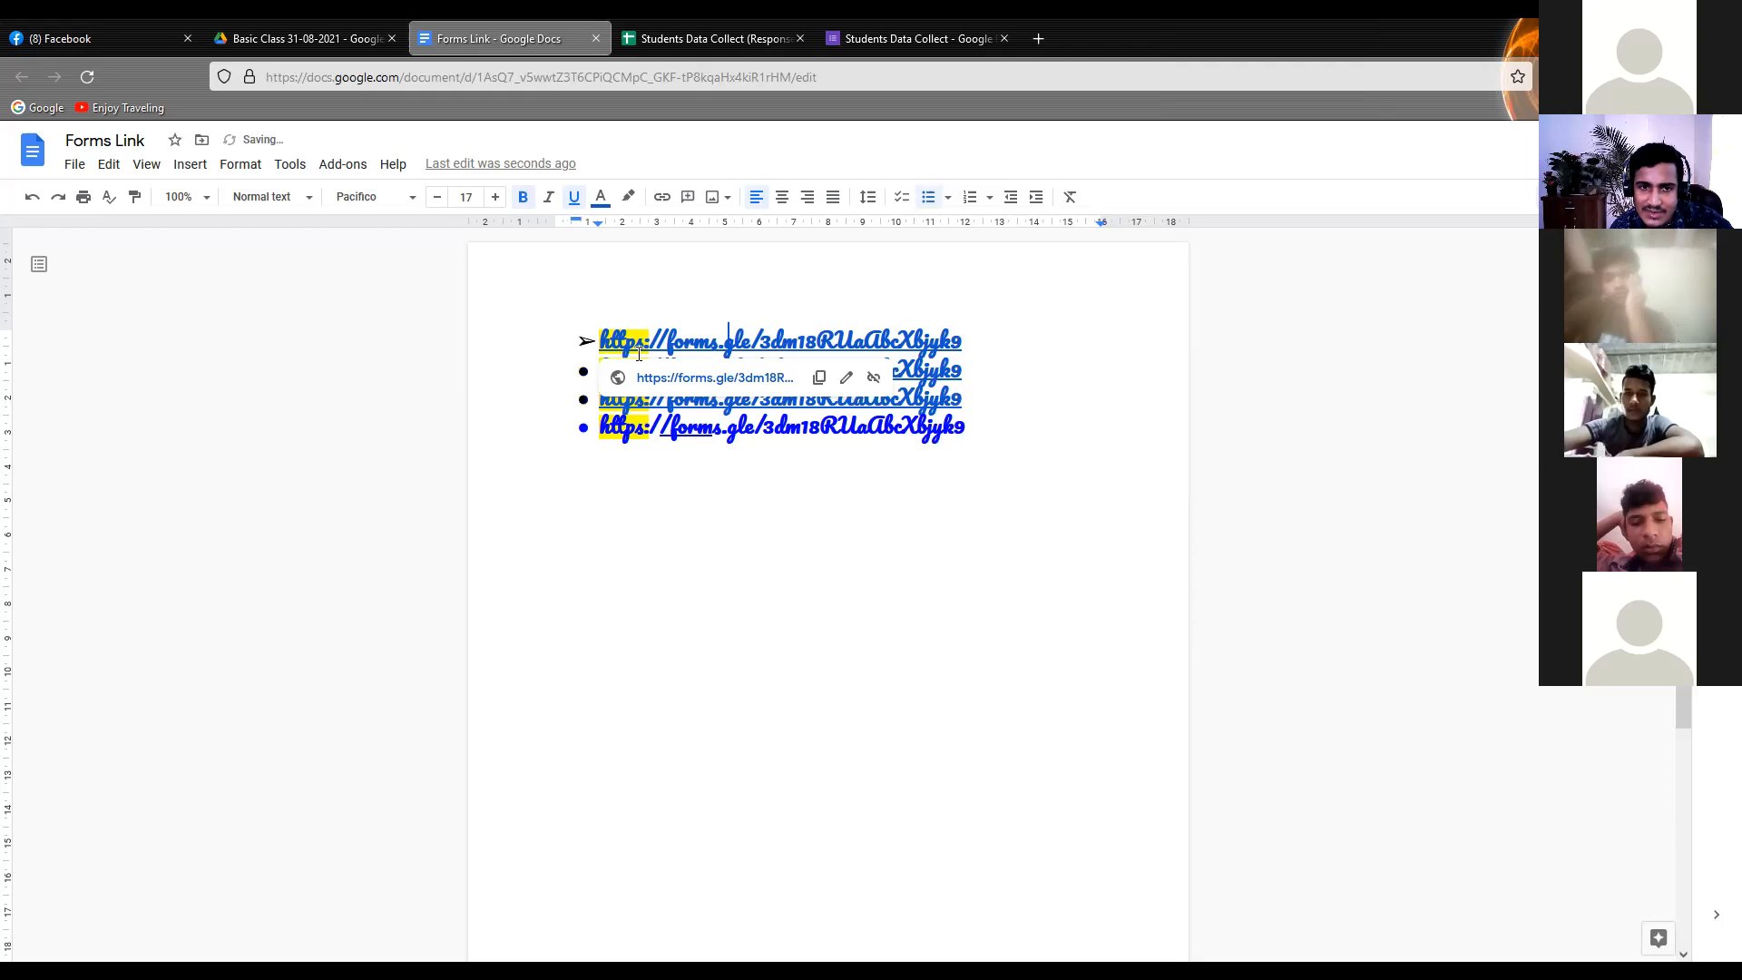
left_click(588, 341)
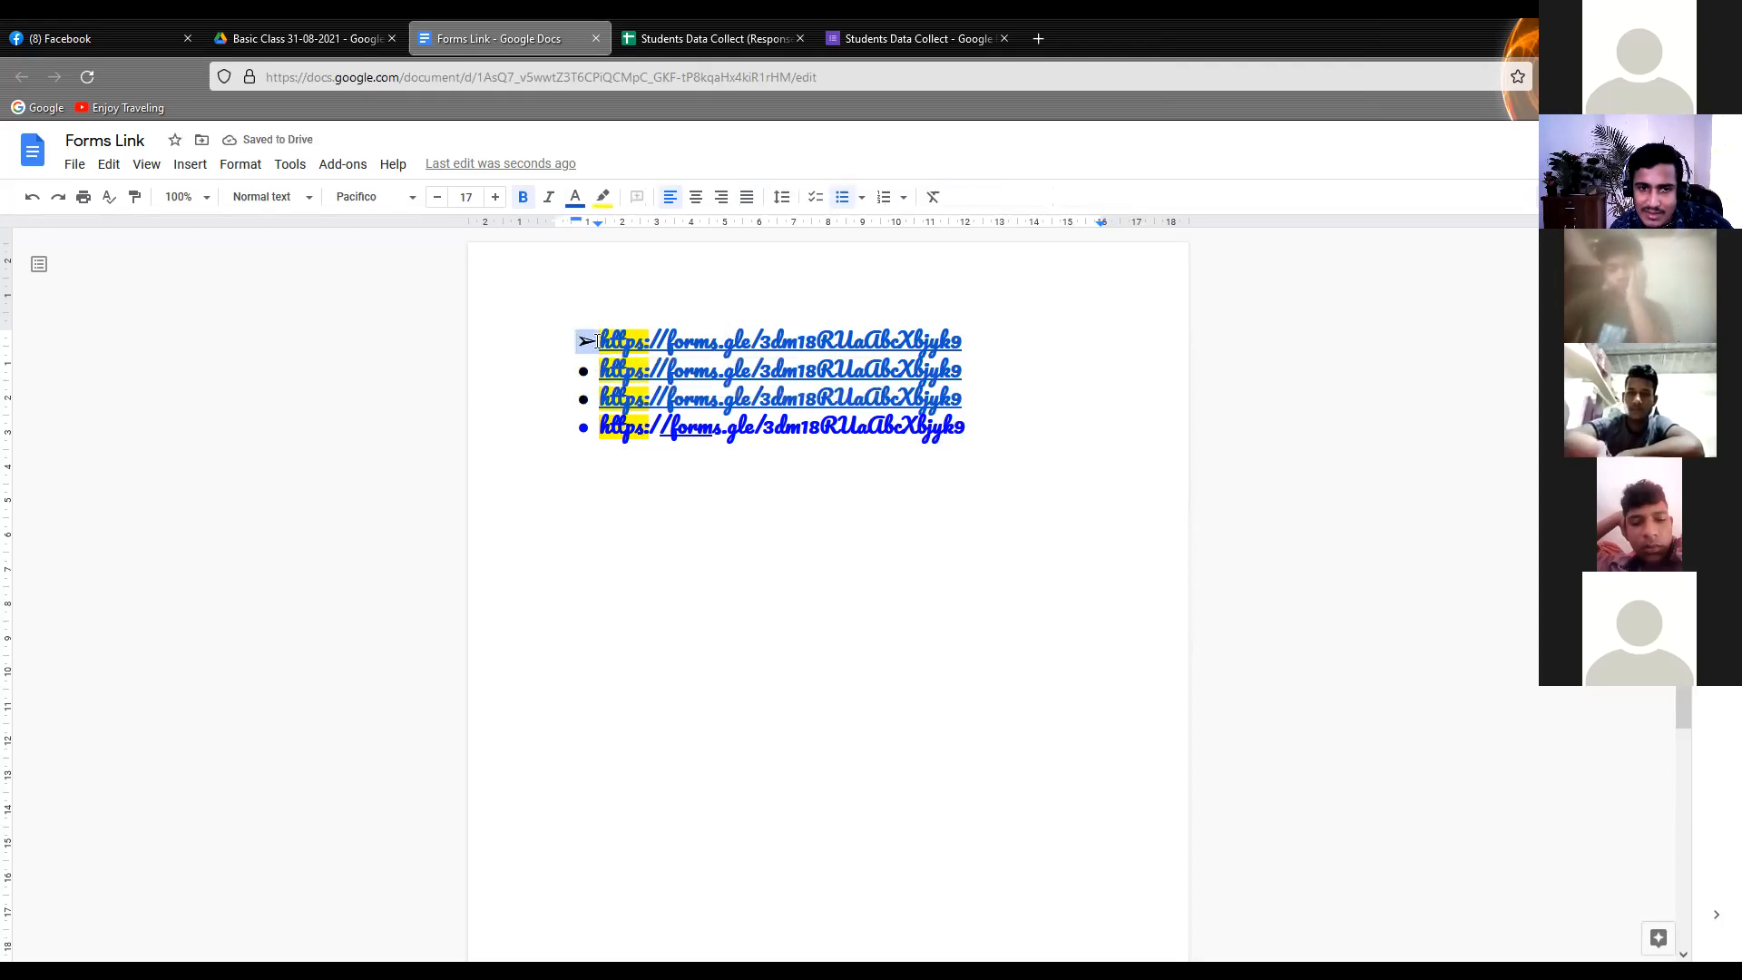
left_click(776, 290)
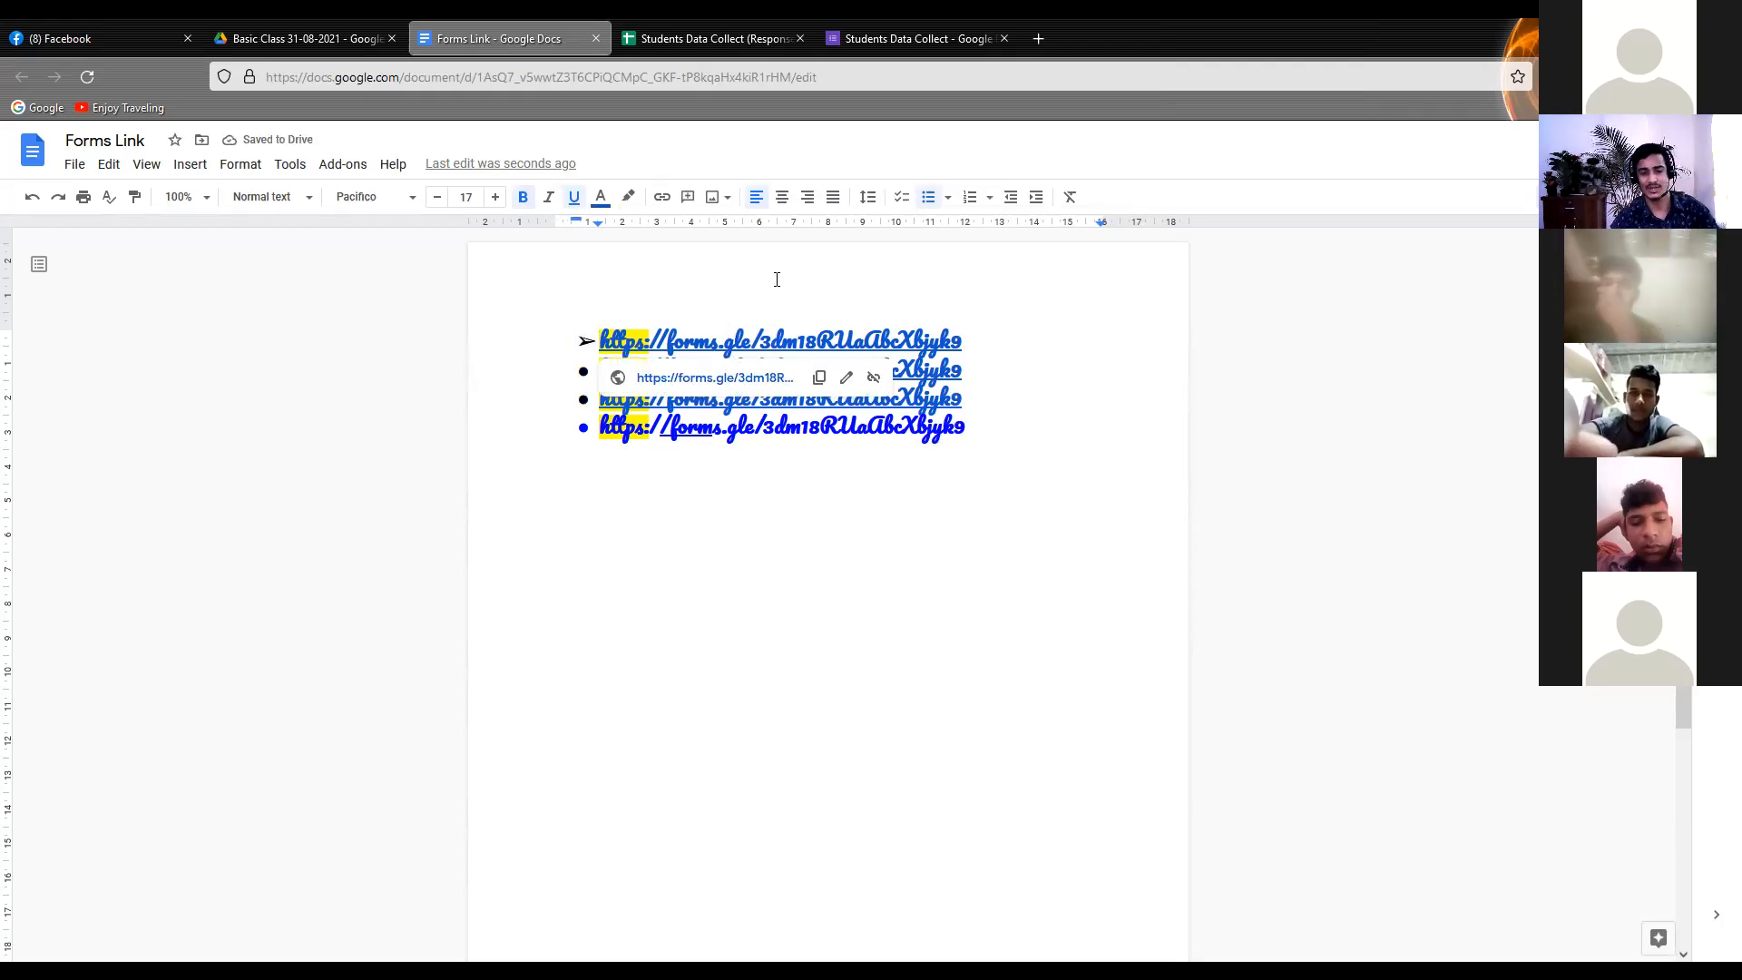
Try the "1)" numbering style on all four form links, then remove the numbering
left_click_drag(987, 447, 417, 296)
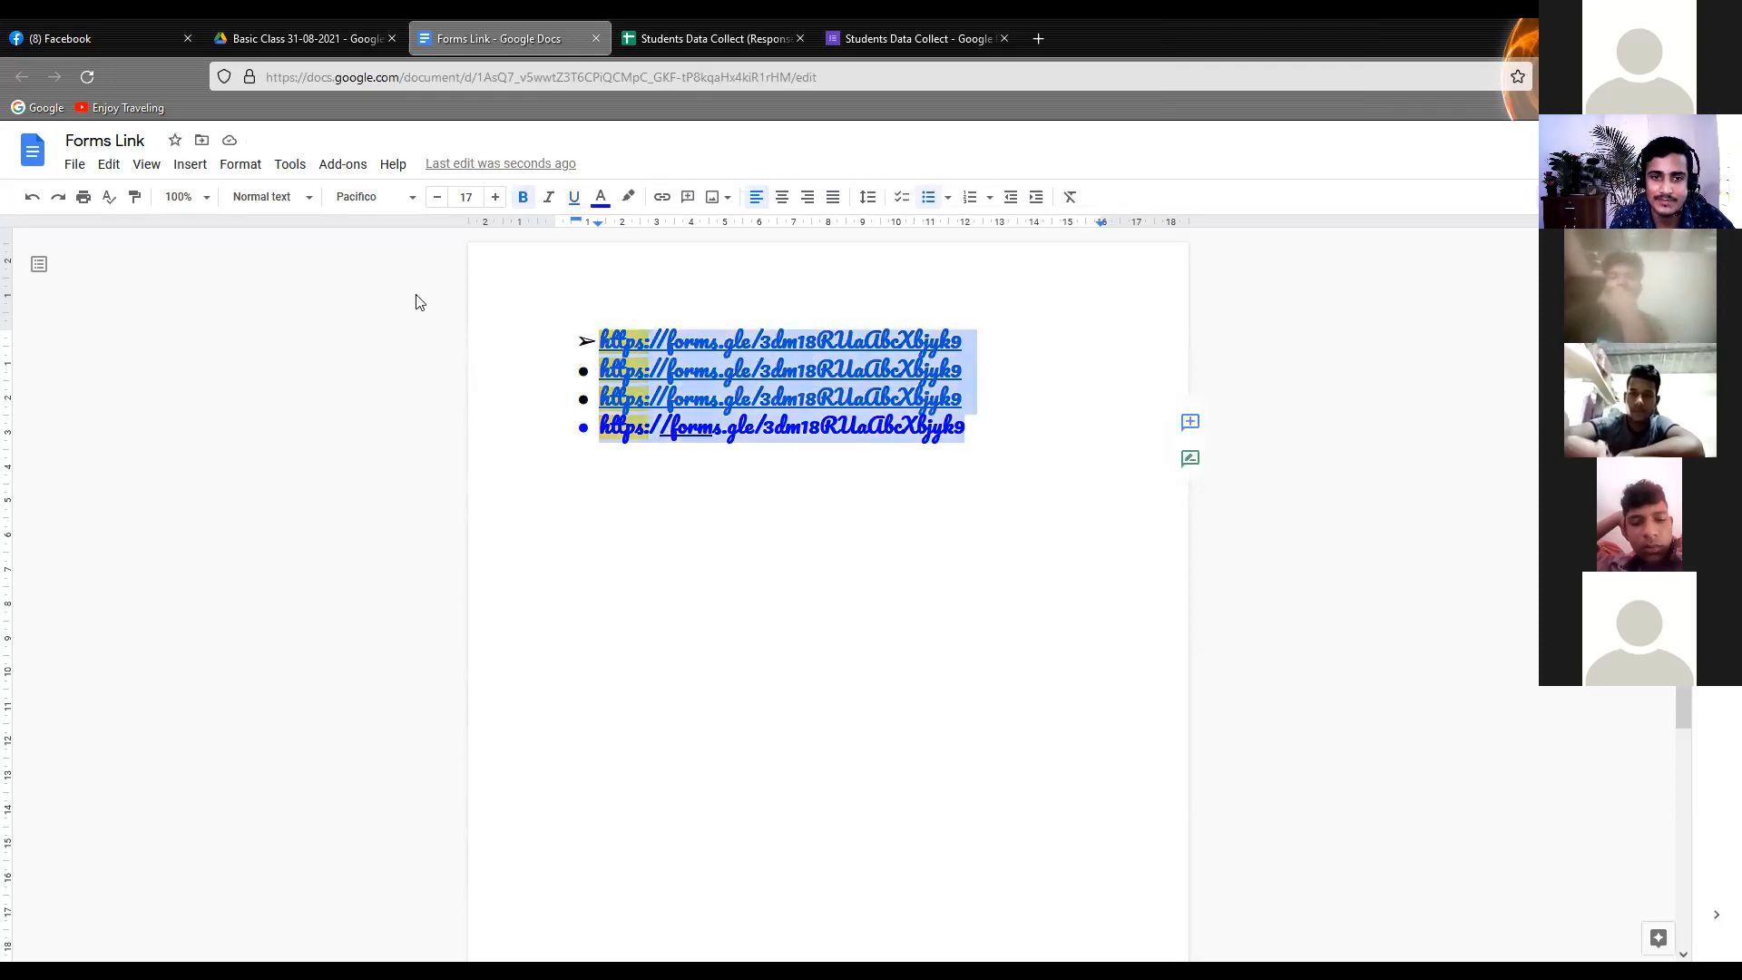
left_click(987, 202)
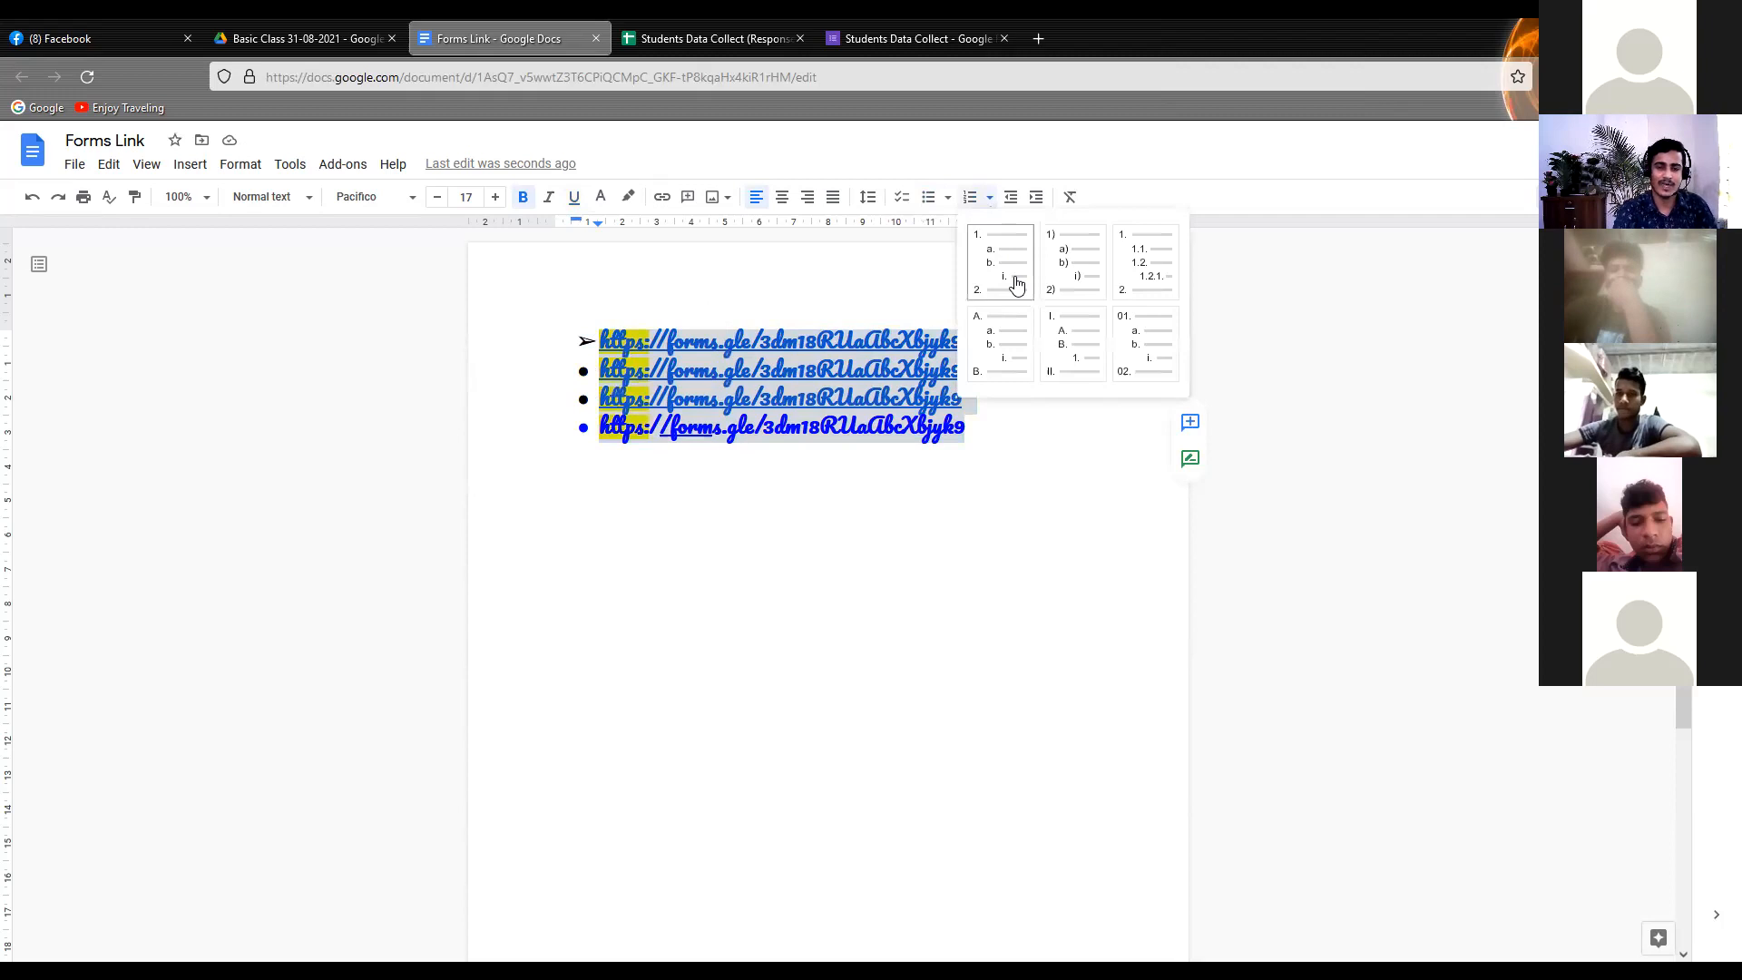
left_click(1060, 285)
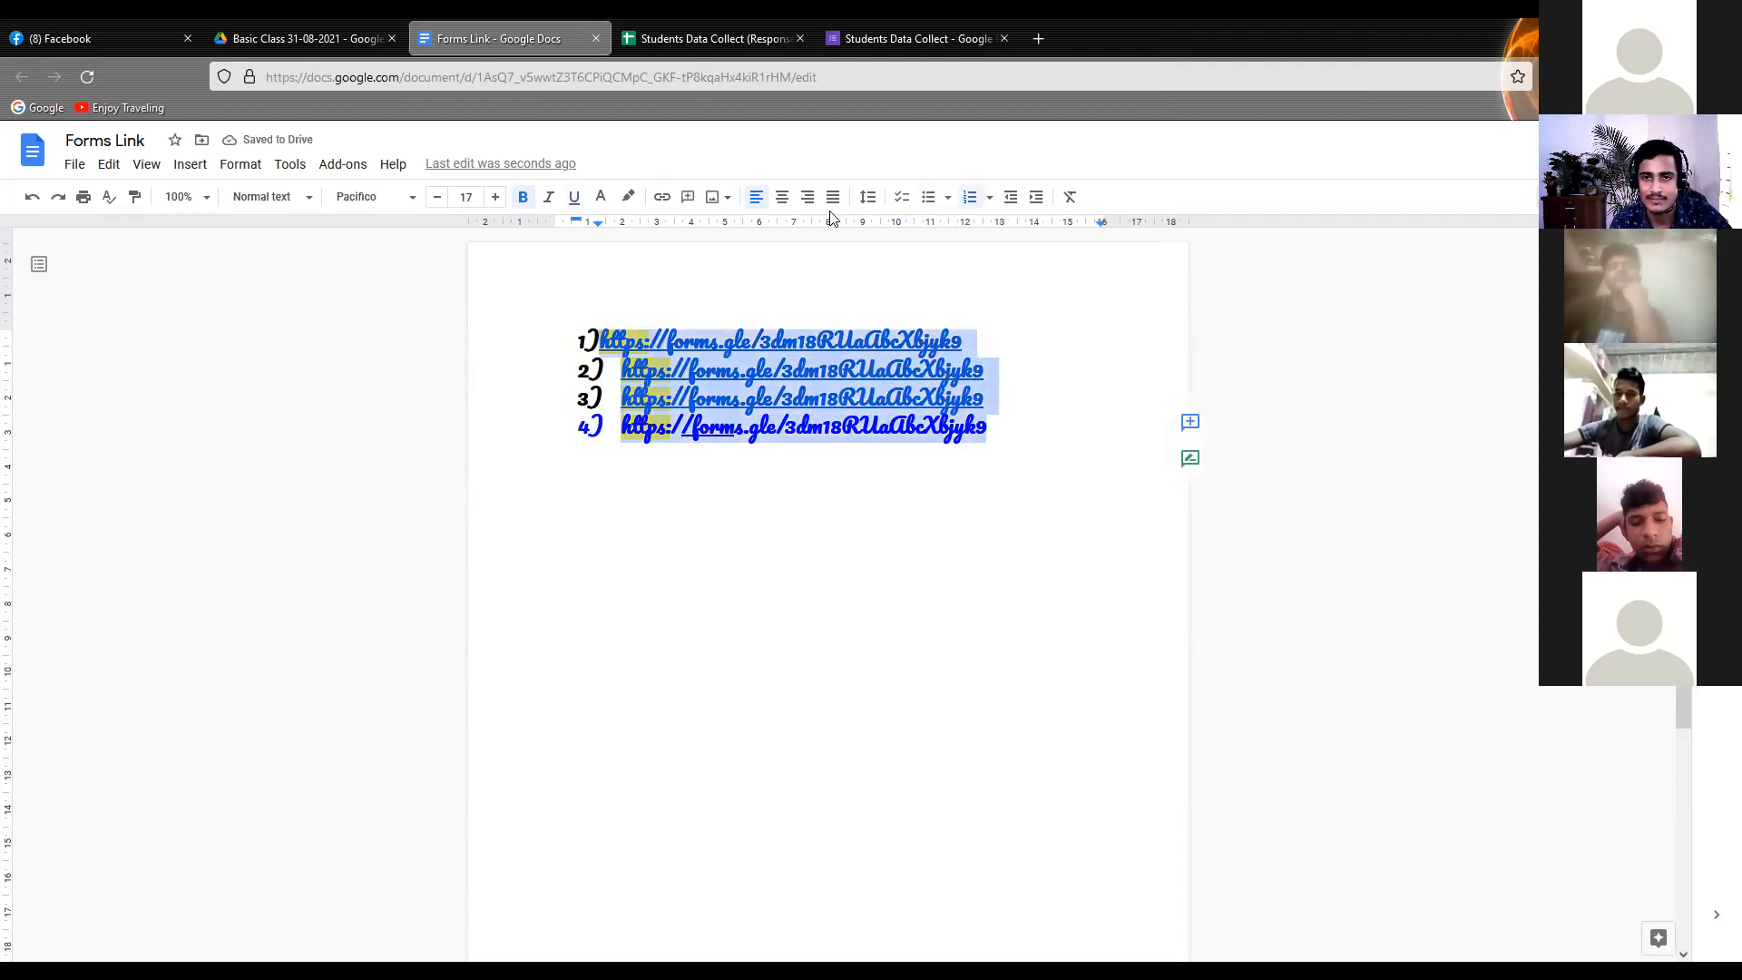
left_click(976, 202)
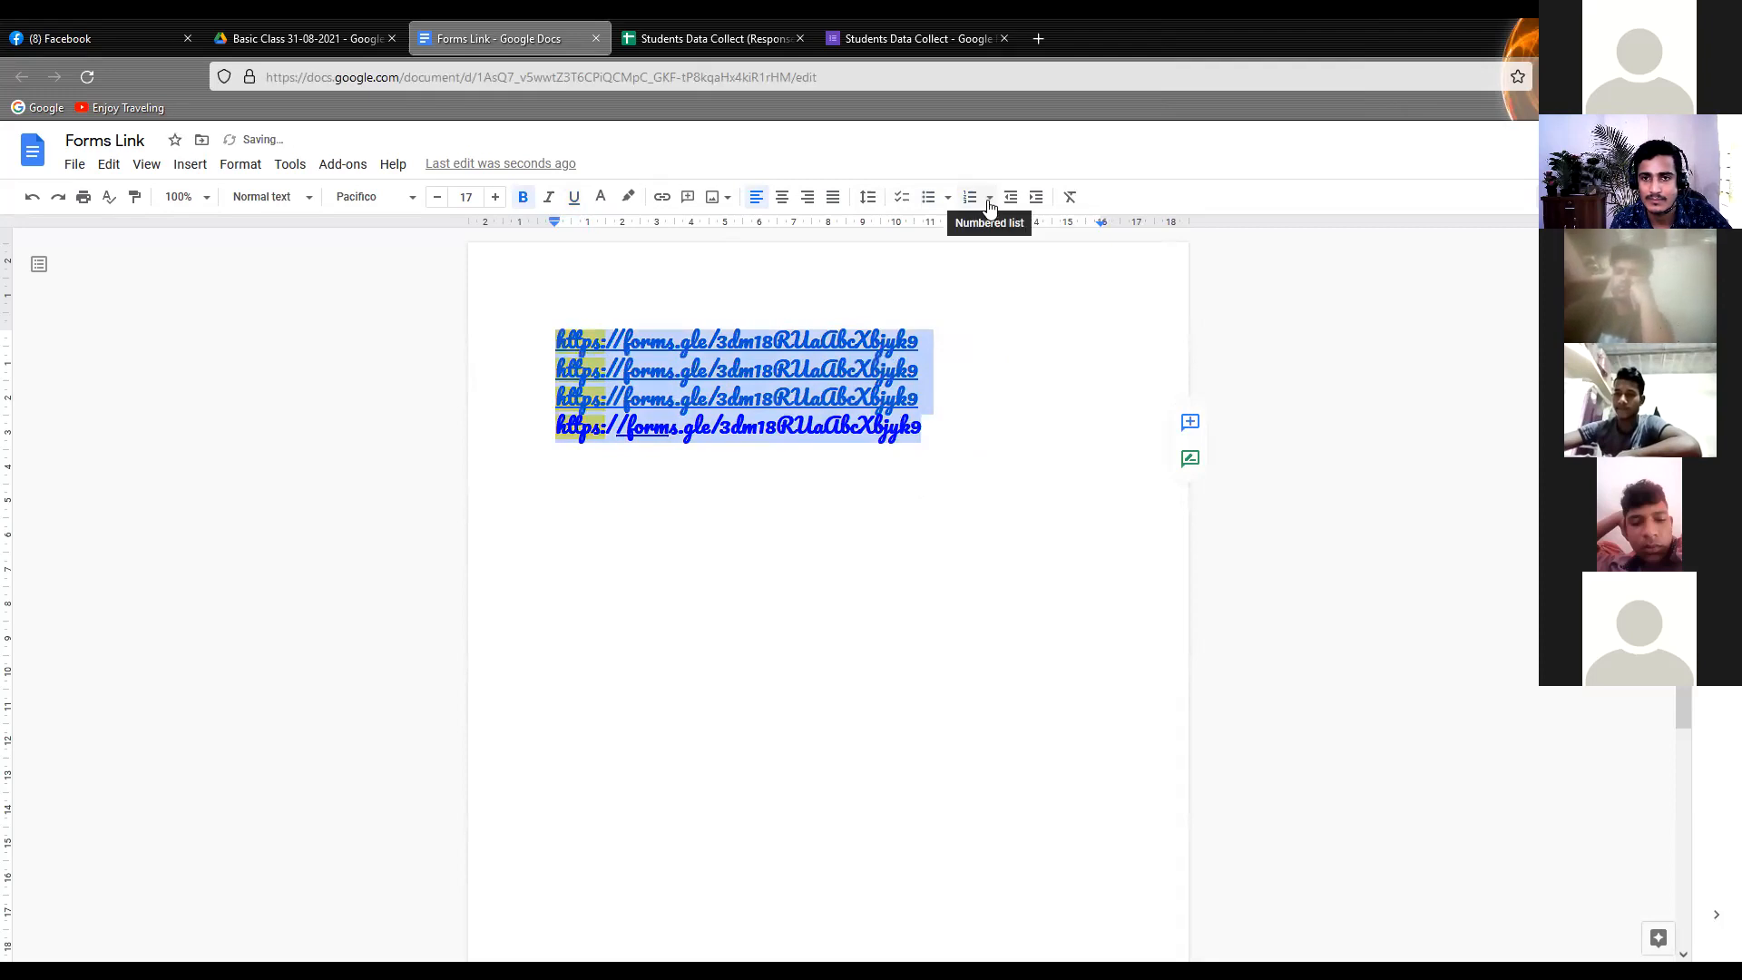
Number the four form links with the "1." numbered list style
left_click(989, 198)
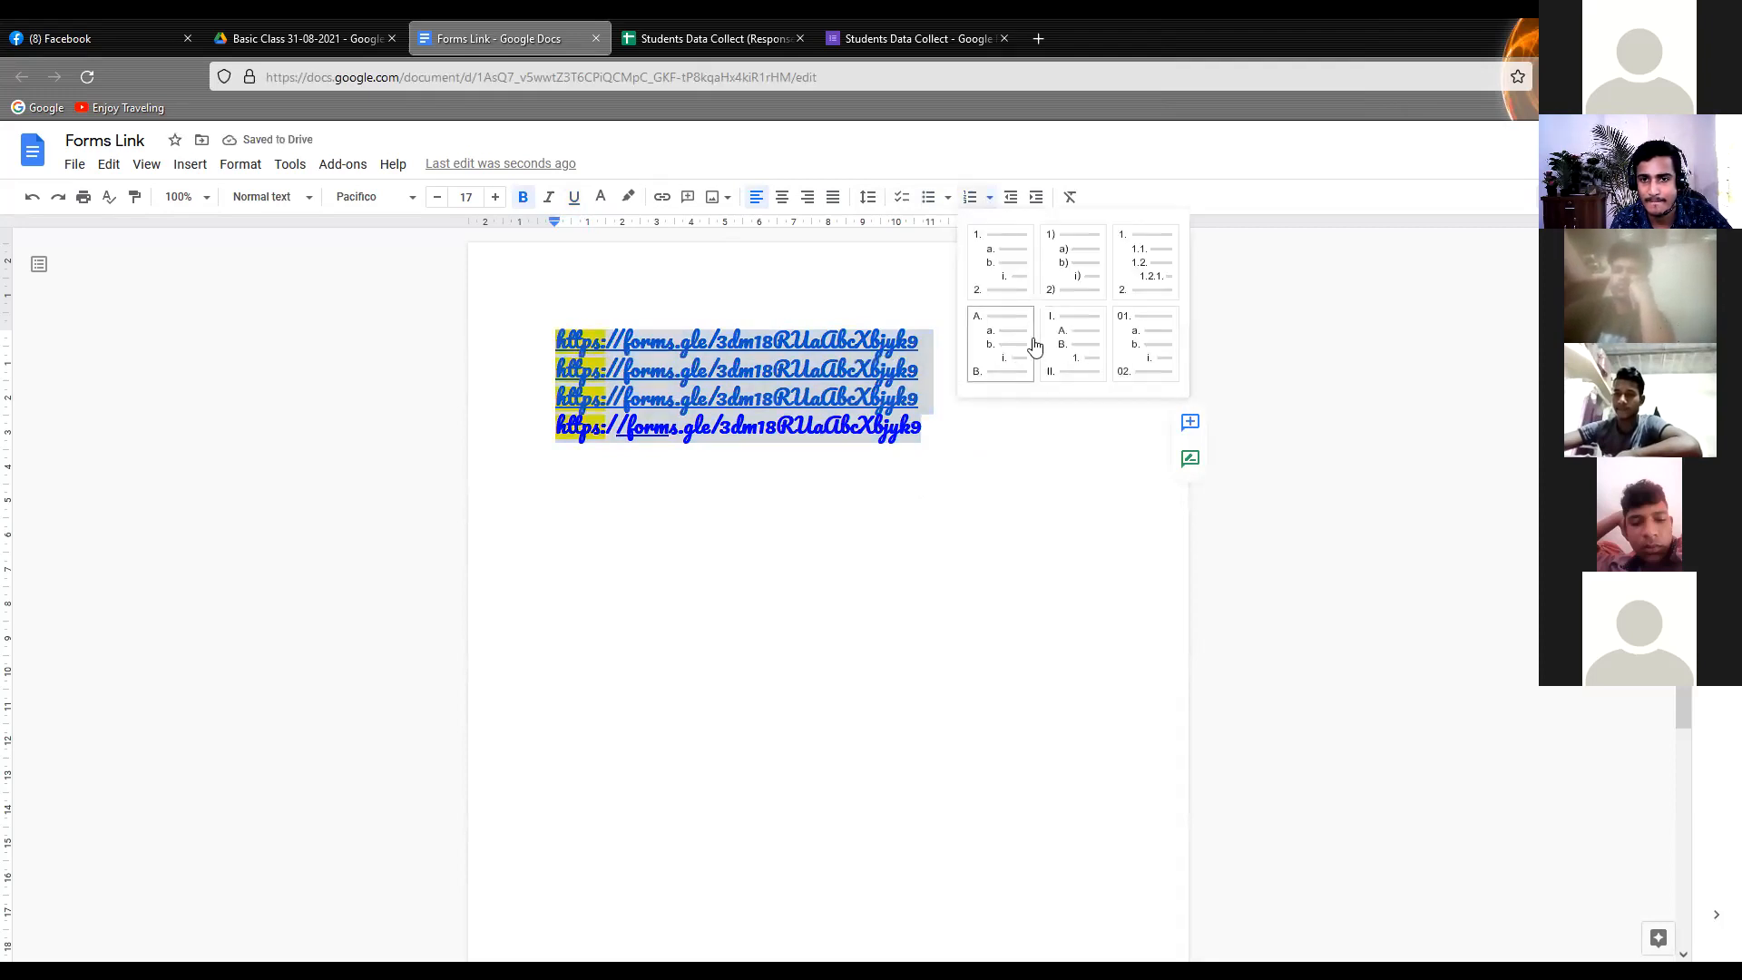
left_click(1005, 258)
left_click(769, 525)
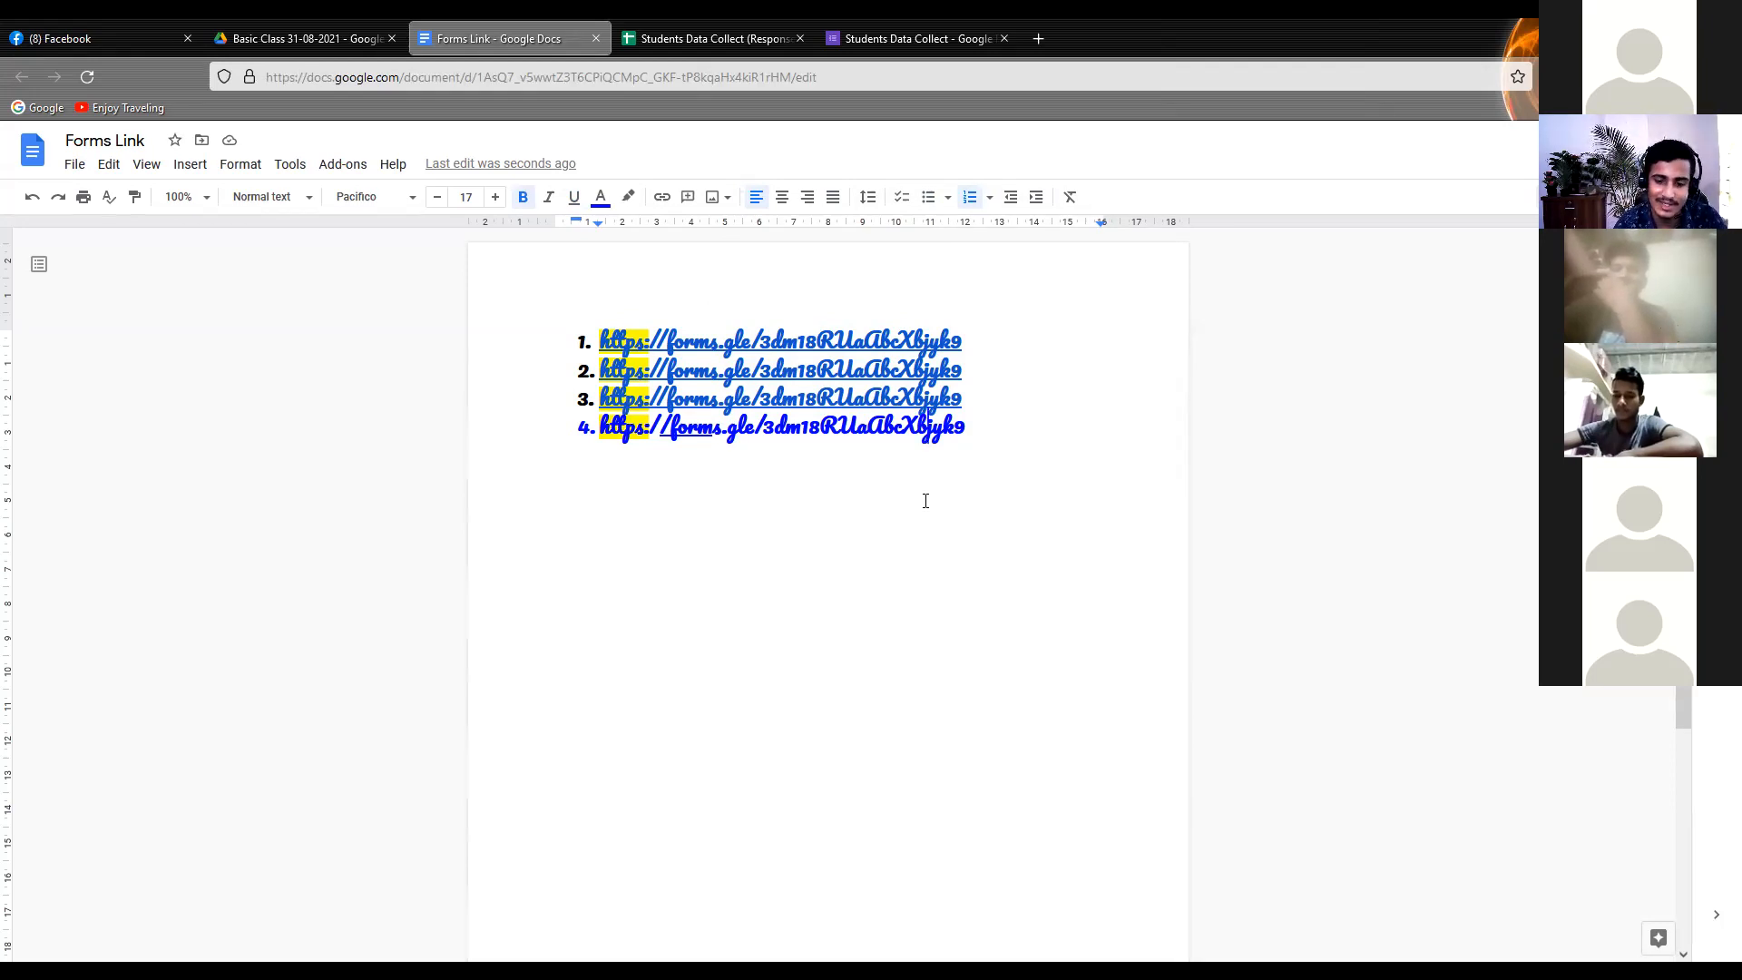
Switch to the Basic Class 31-08-2021 folder in Google Drive and look through the available file types and Google apps
left_click(310, 37)
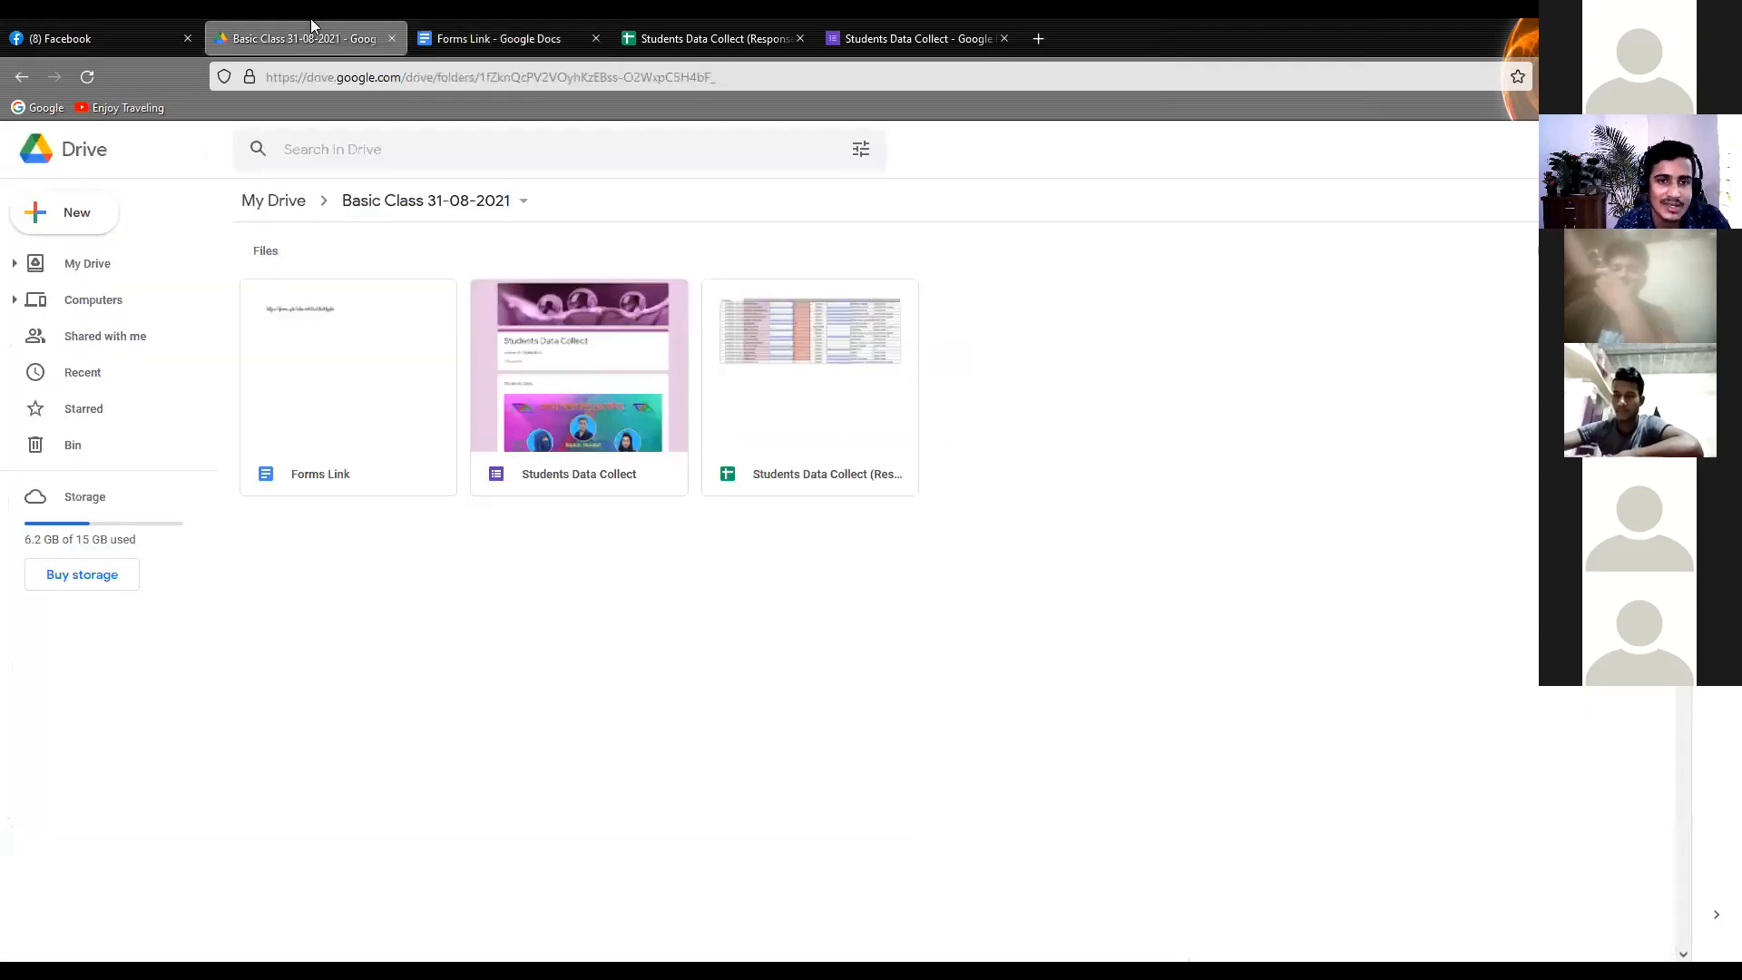
right_click(1023, 343)
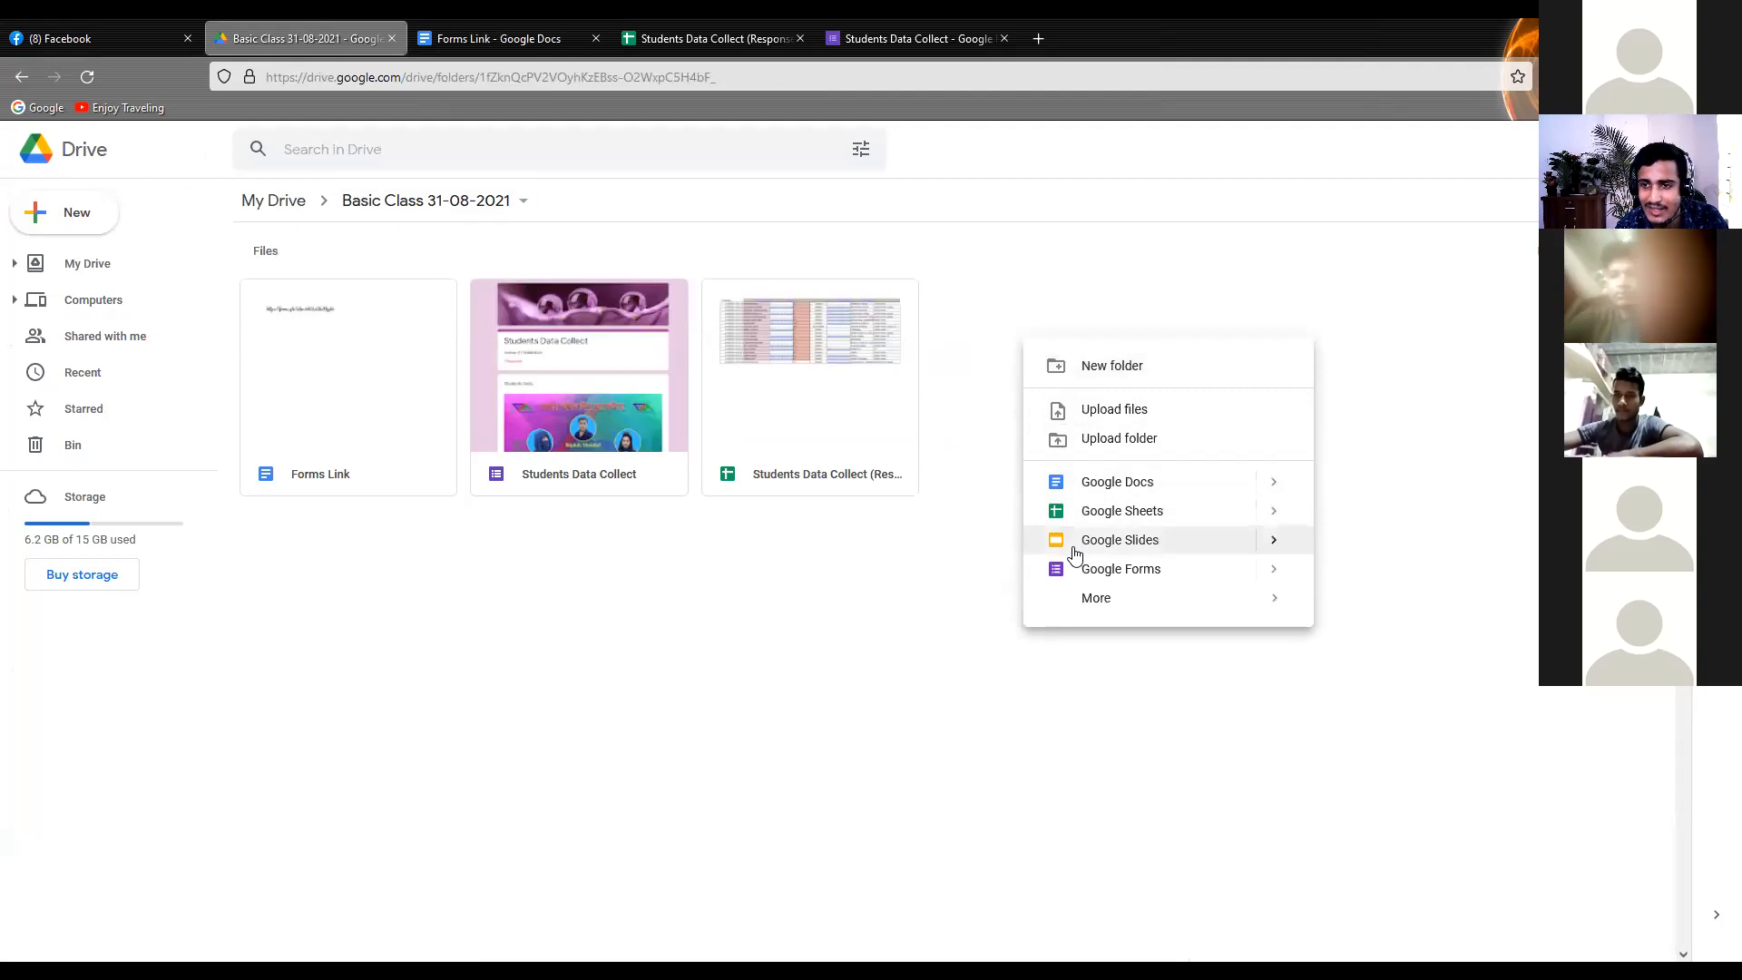
key("Escape")
left_click(1669, 149)
scroll(1586, 486, "down", 8)
scroll(1503, 381, "up", 8)
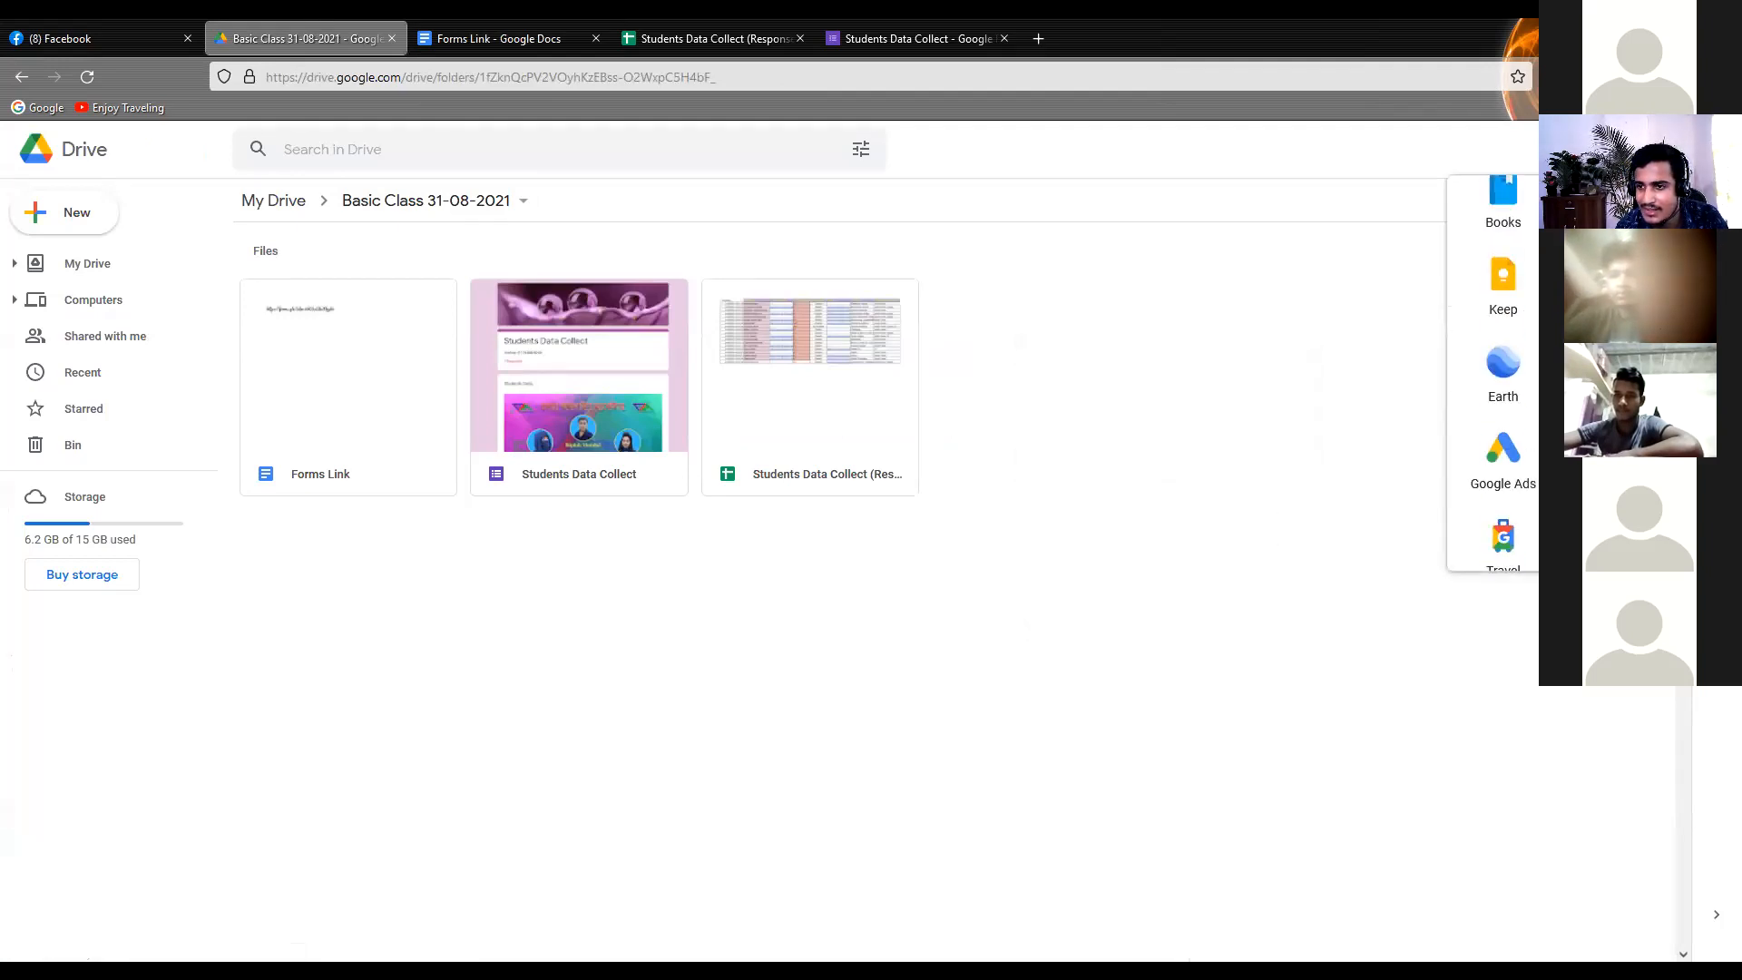
scroll(1503, 381, "down", 8)
scroll(1502, 381, "up", 6)
scroll(1502, 381, "up", 2)
Create a new Google Slides presentation in the folder and delete the title and subtitle placeholders from its first slide
right_click(1101, 426)
left_click(1158, 624)
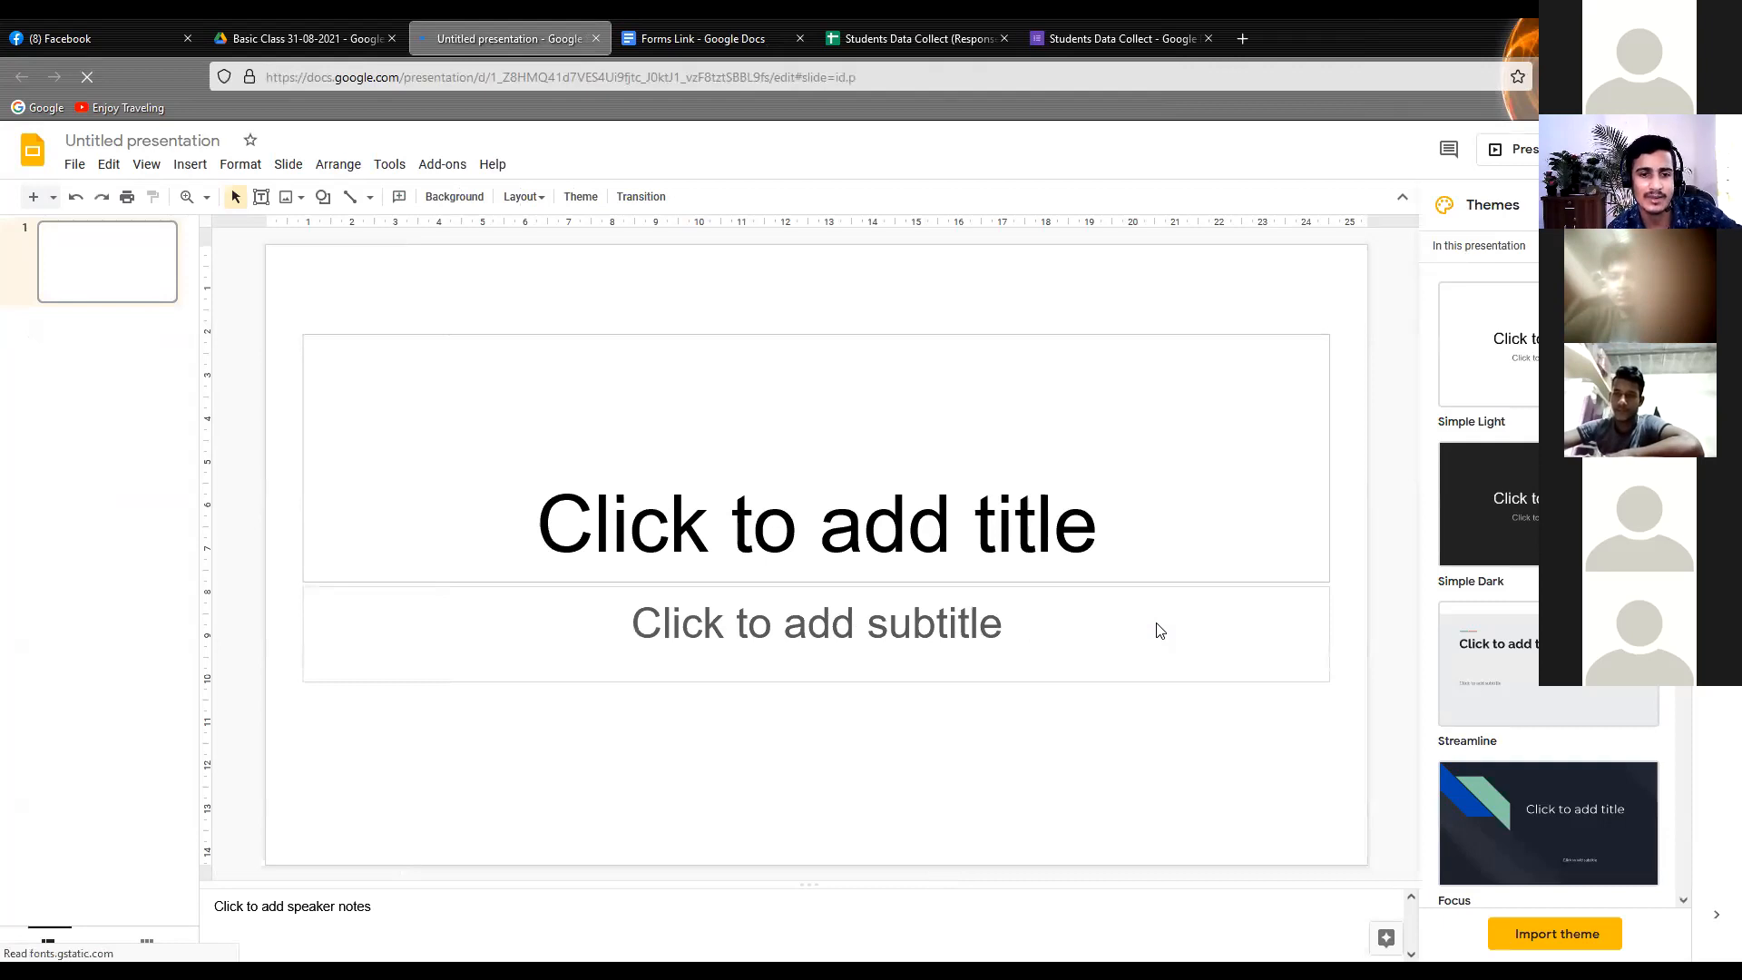
left_click(695, 533)
left_click(862, 338)
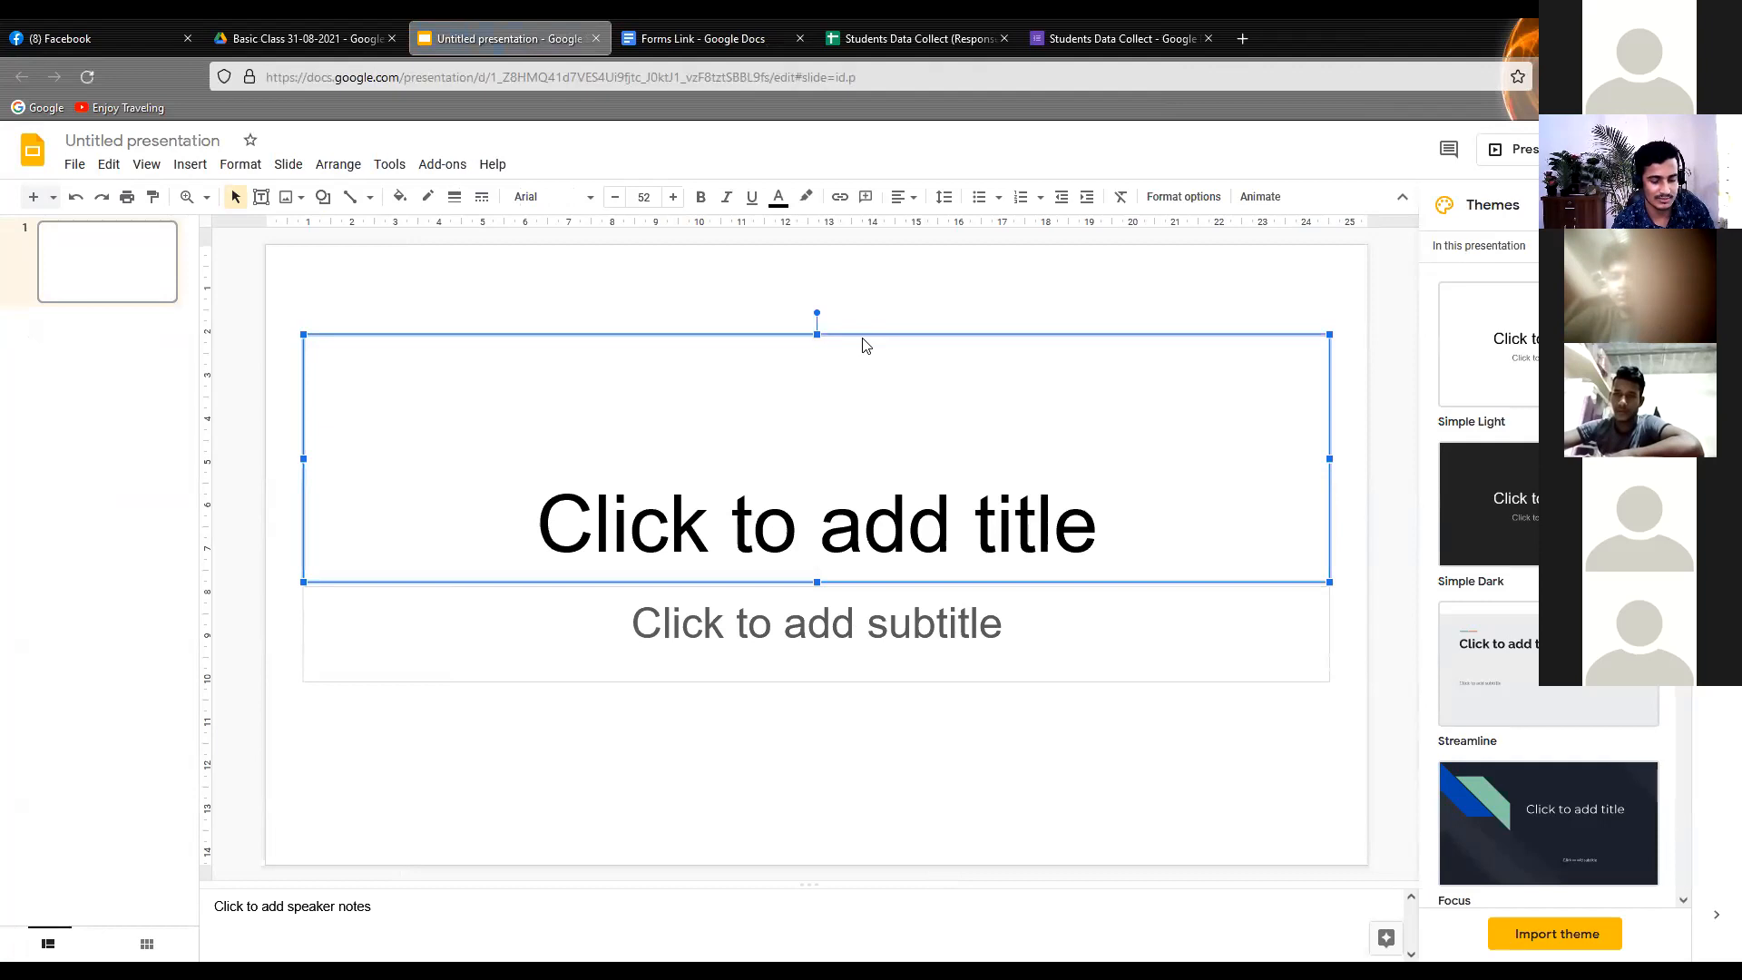
key("Delete")
left_click(770, 588)
key("Delete")
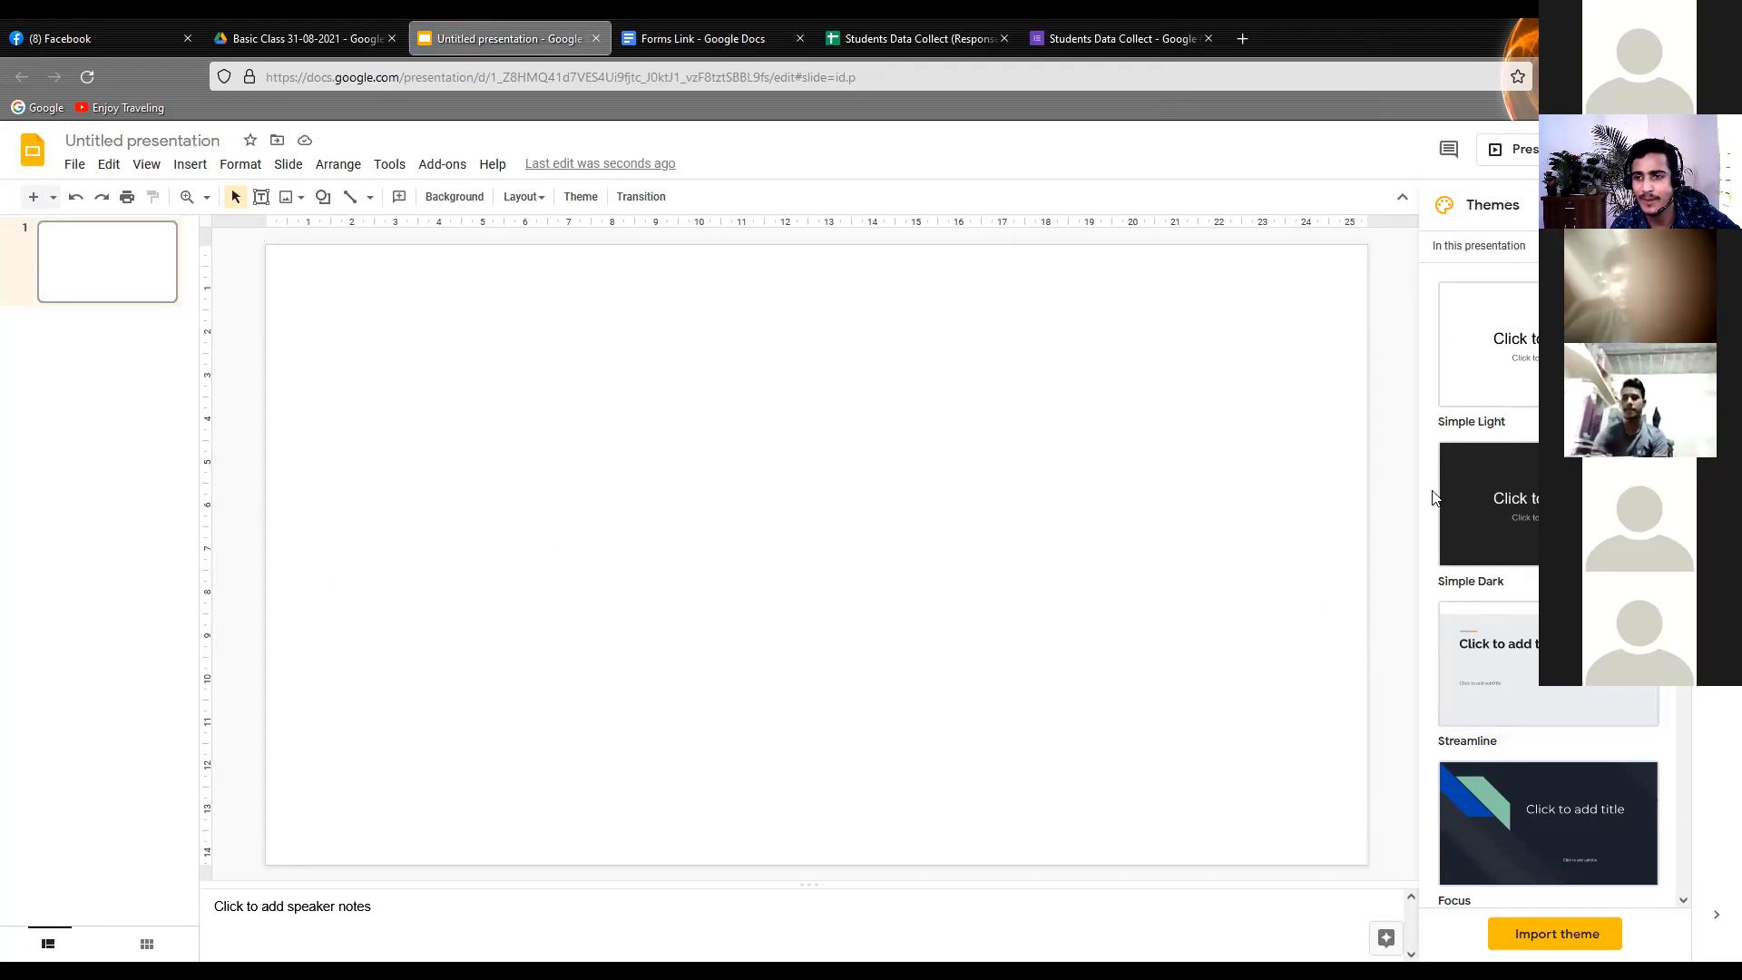
Look through the available presentation themes from Simple Light onward, and close the theme list without applying one
scroll(1504, 467, "down", 1)
scroll(1504, 467, "down", 7)
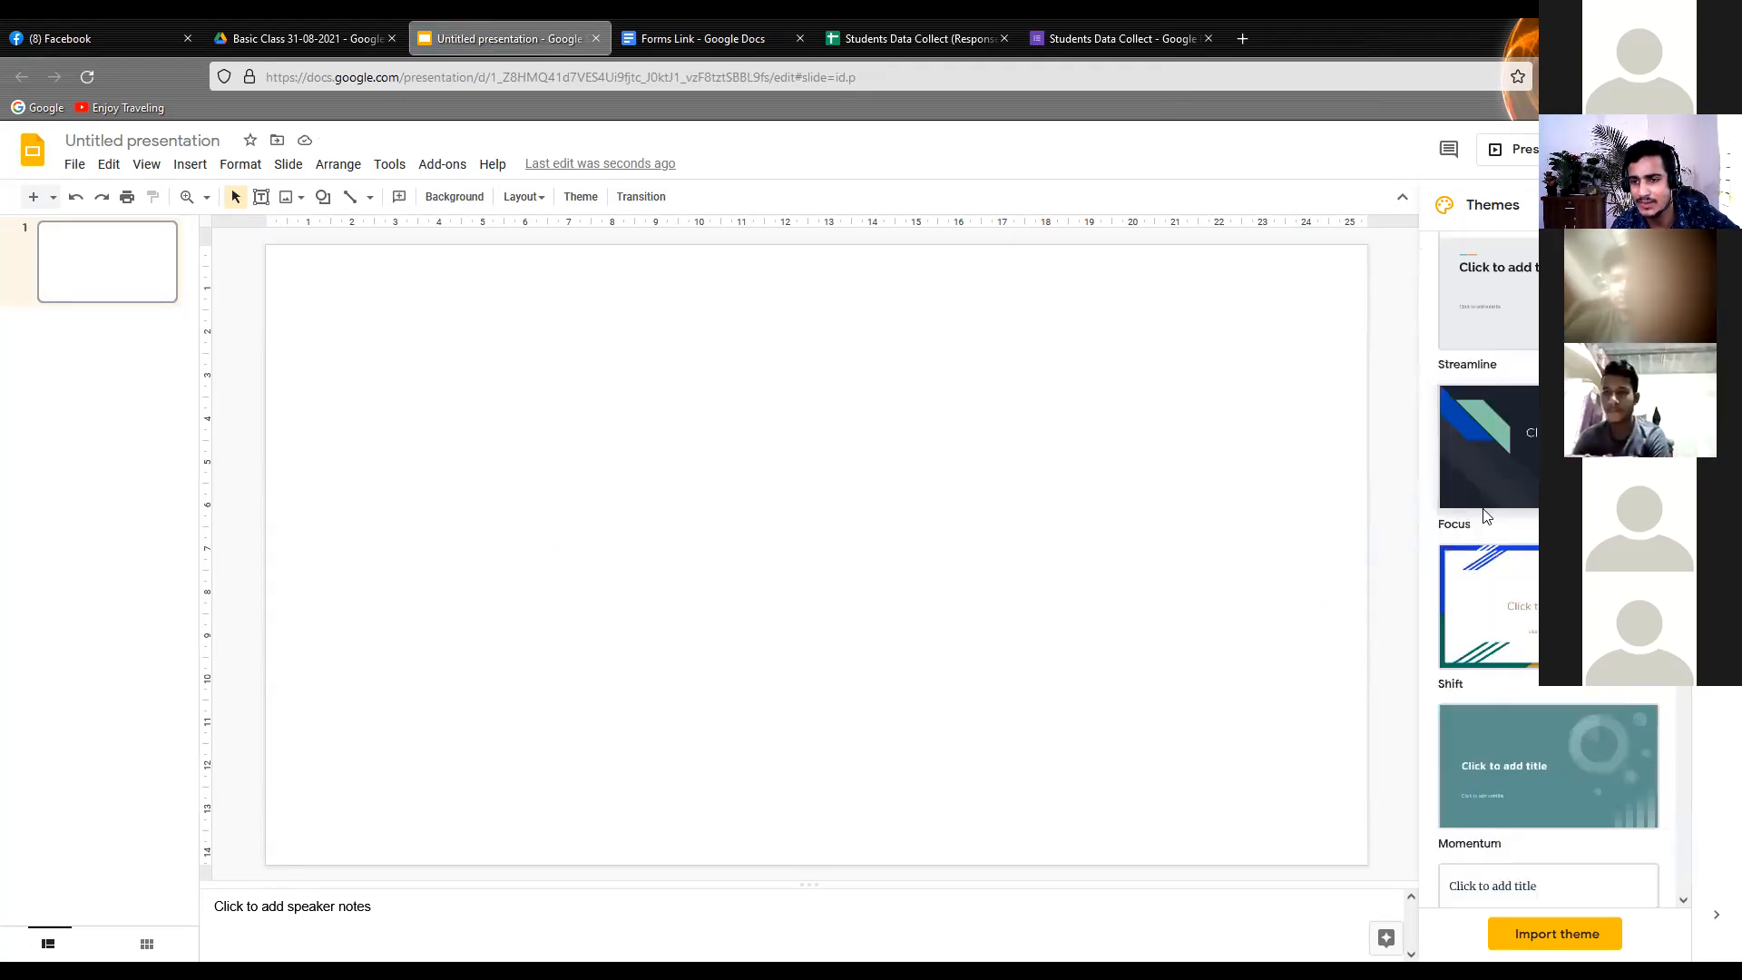
scroll(1463, 566, "up", 5)
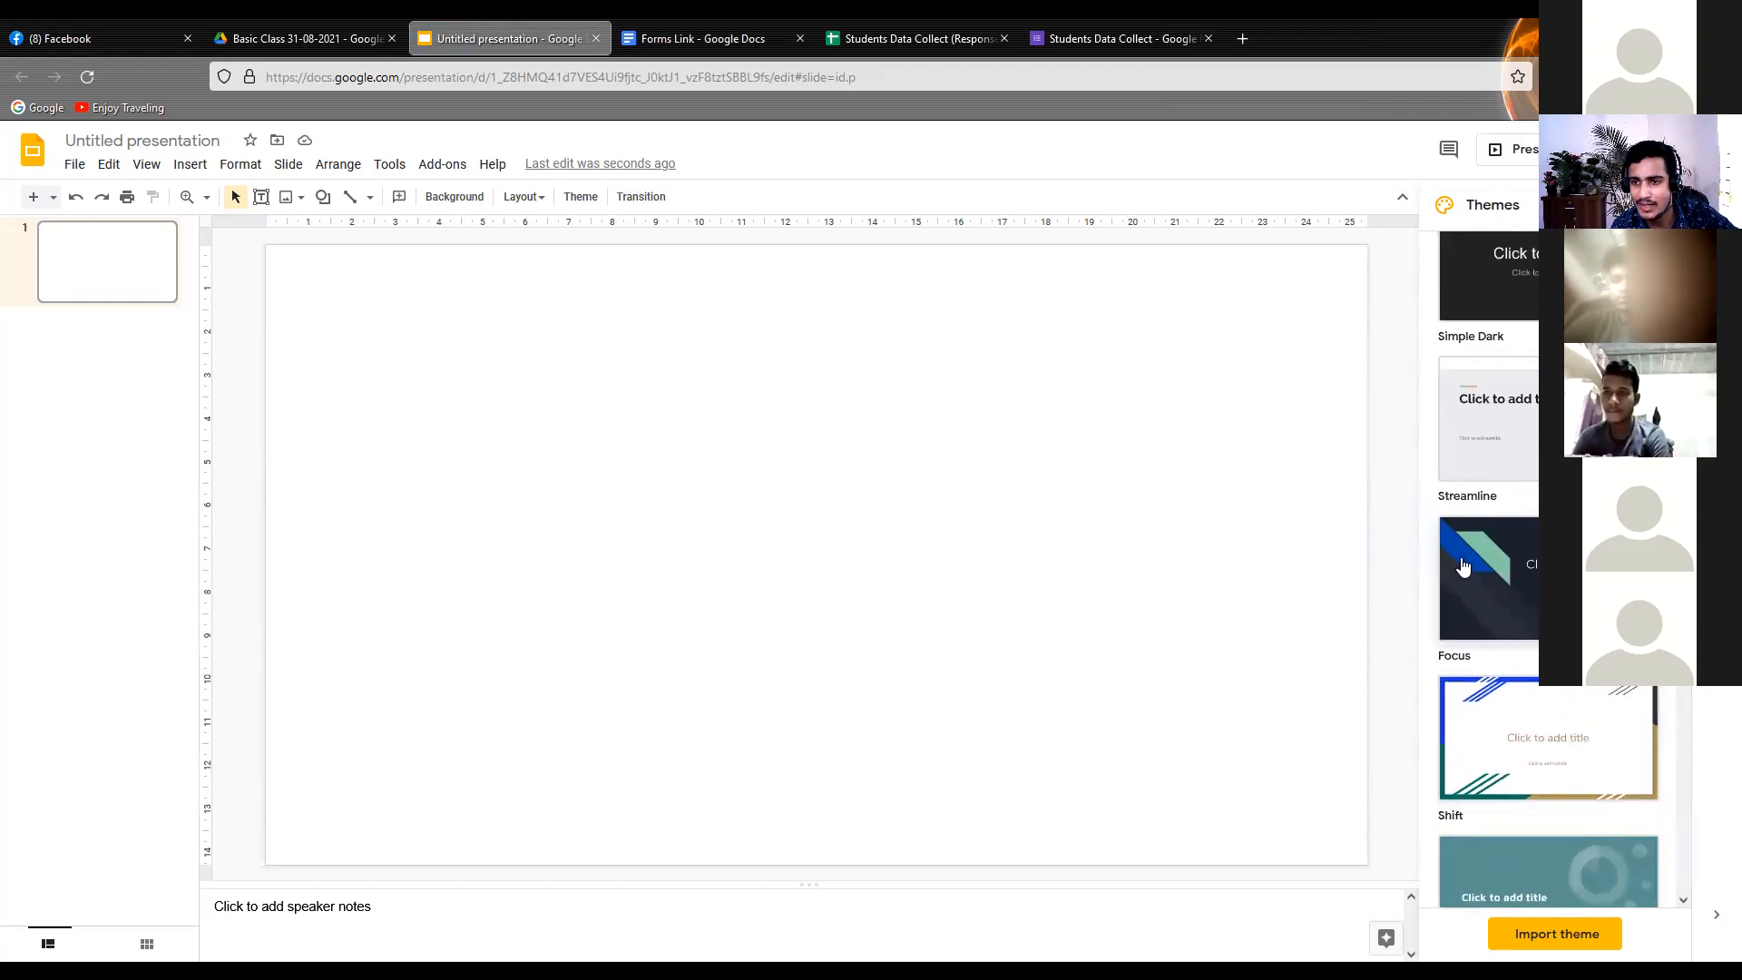
scroll(1464, 566, "down", 16)
scroll(1463, 566, "down", 5)
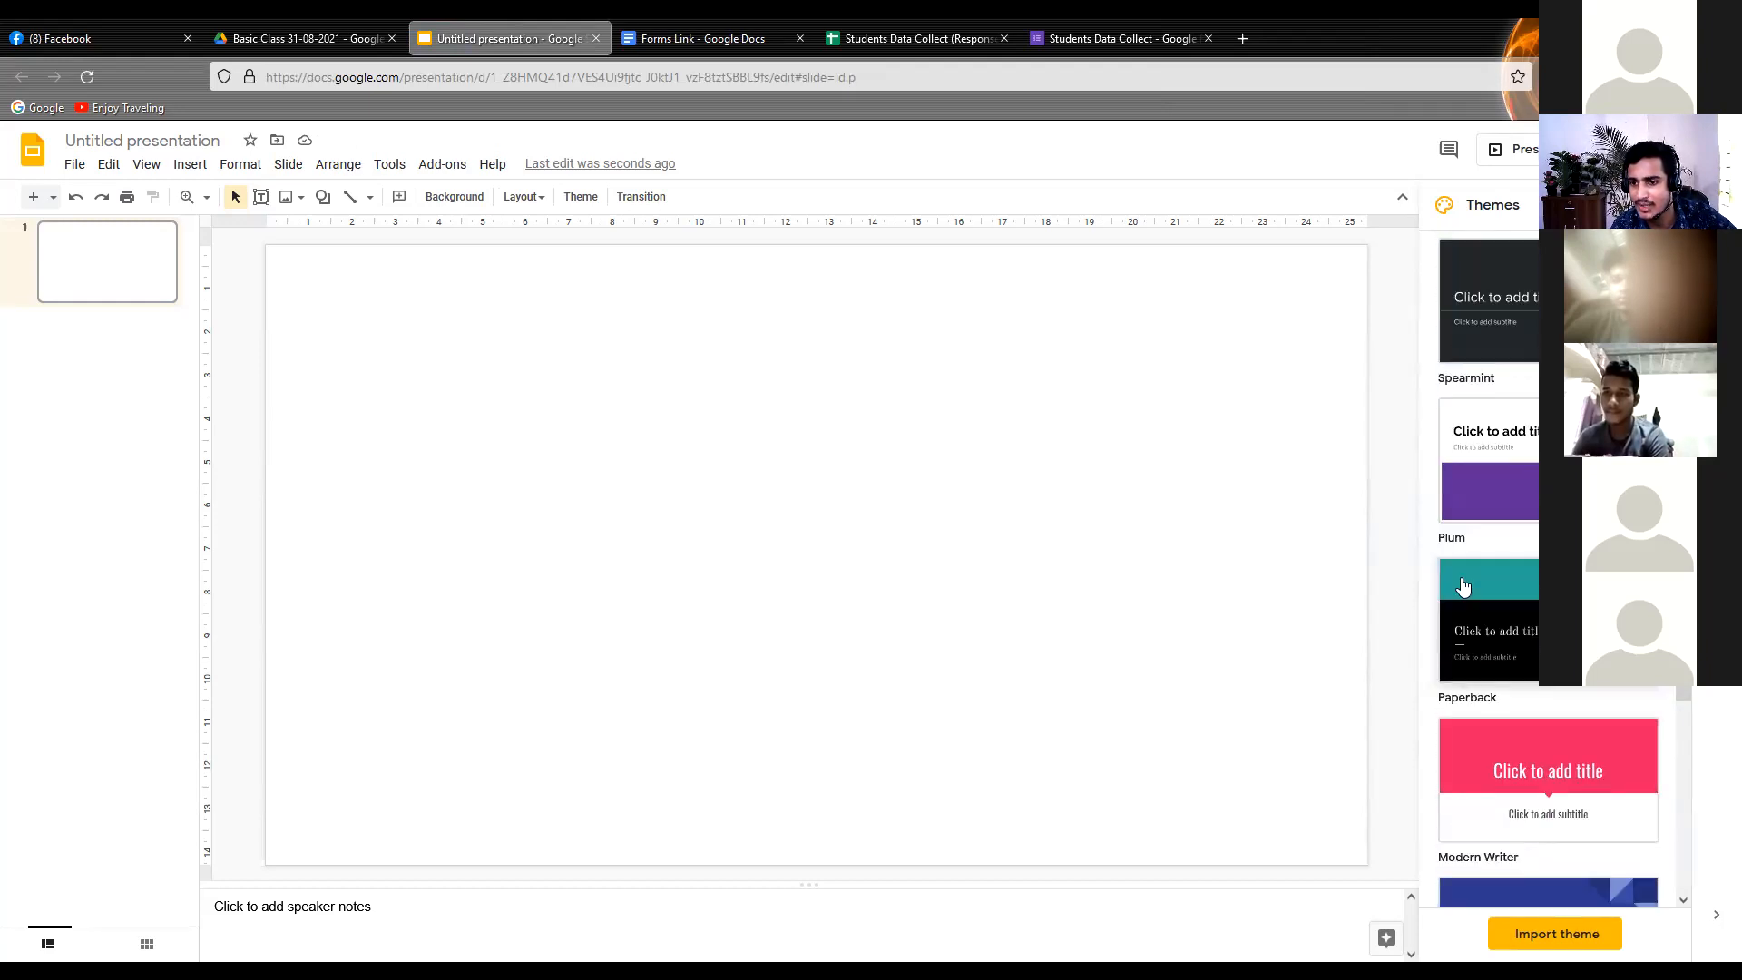
scroll(1463, 590, "down", 5)
scroll(1467, 739, "up", 20)
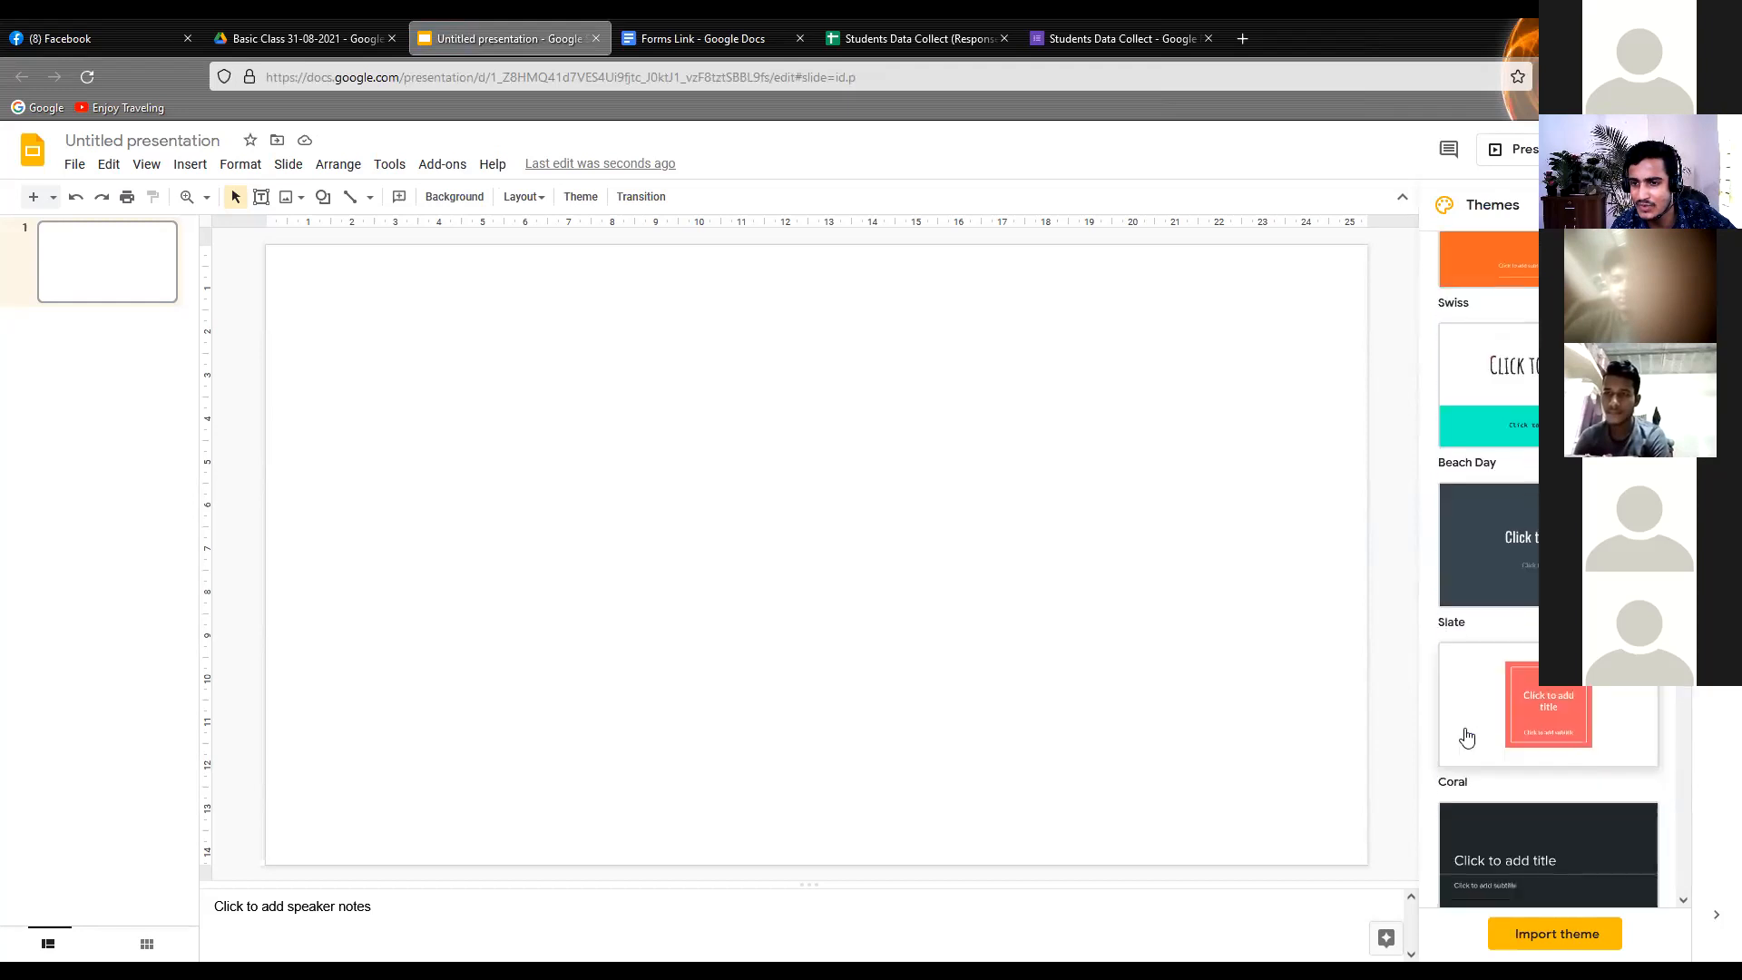
scroll(1466, 732, "down", 3)
scroll(1467, 731, "up", 3)
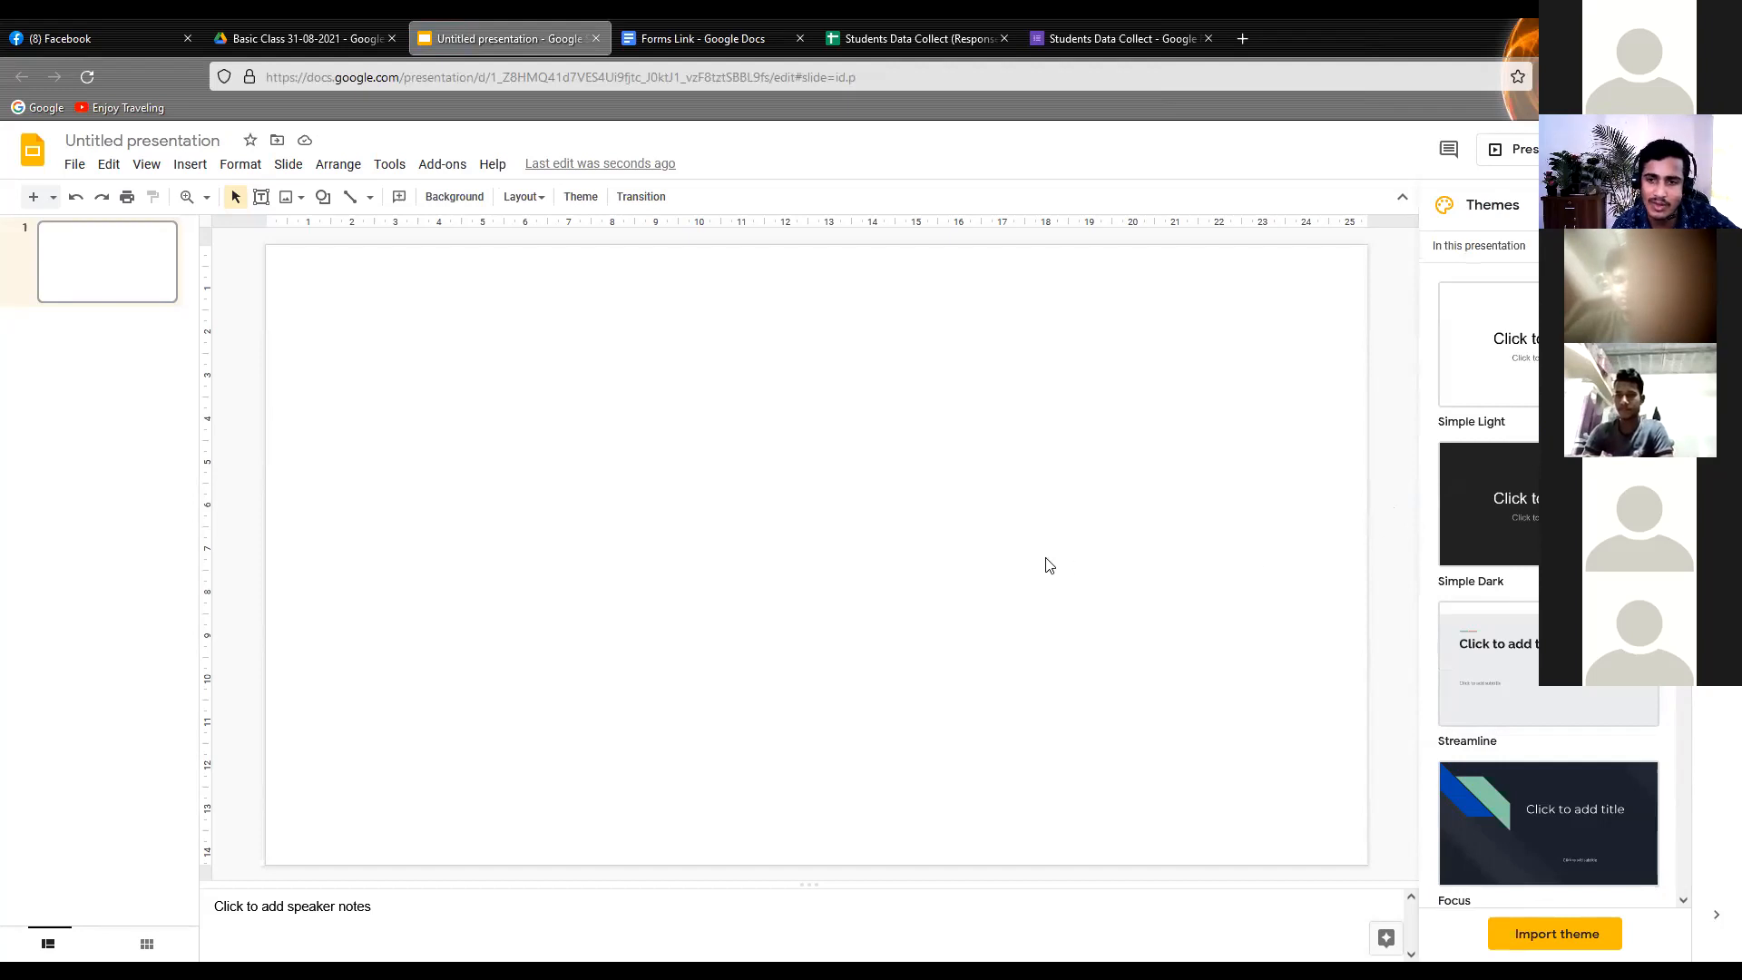
left_click(1669, 205)
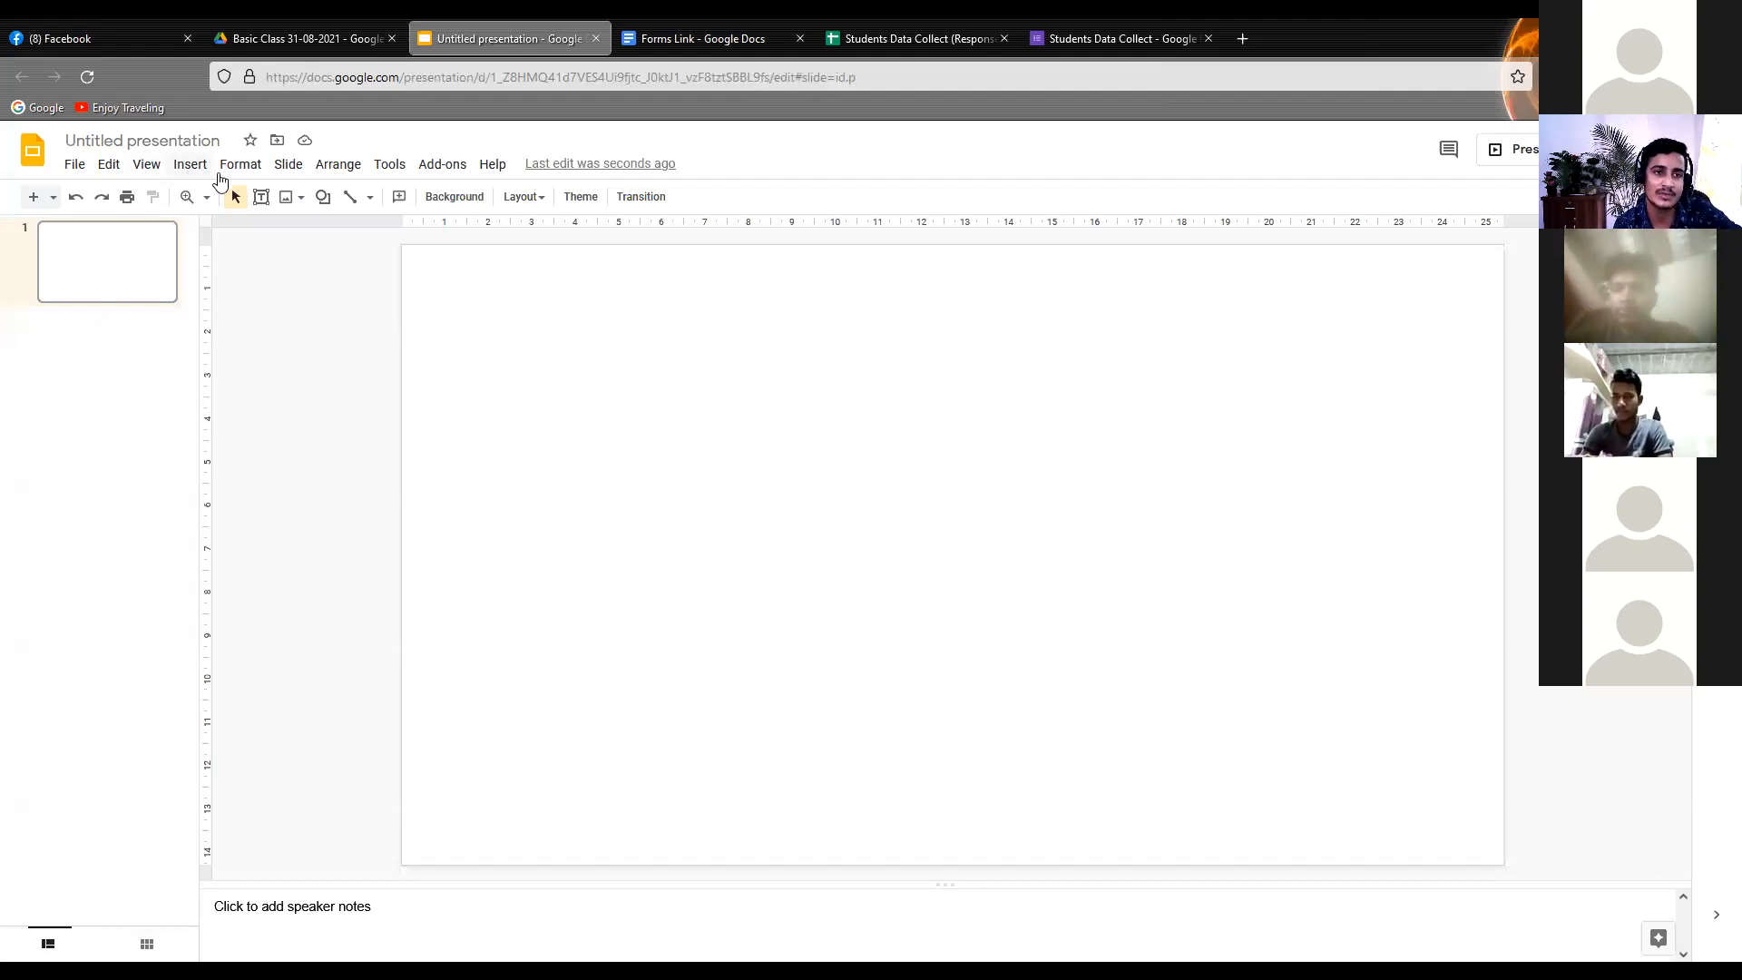
left_click(74, 165)
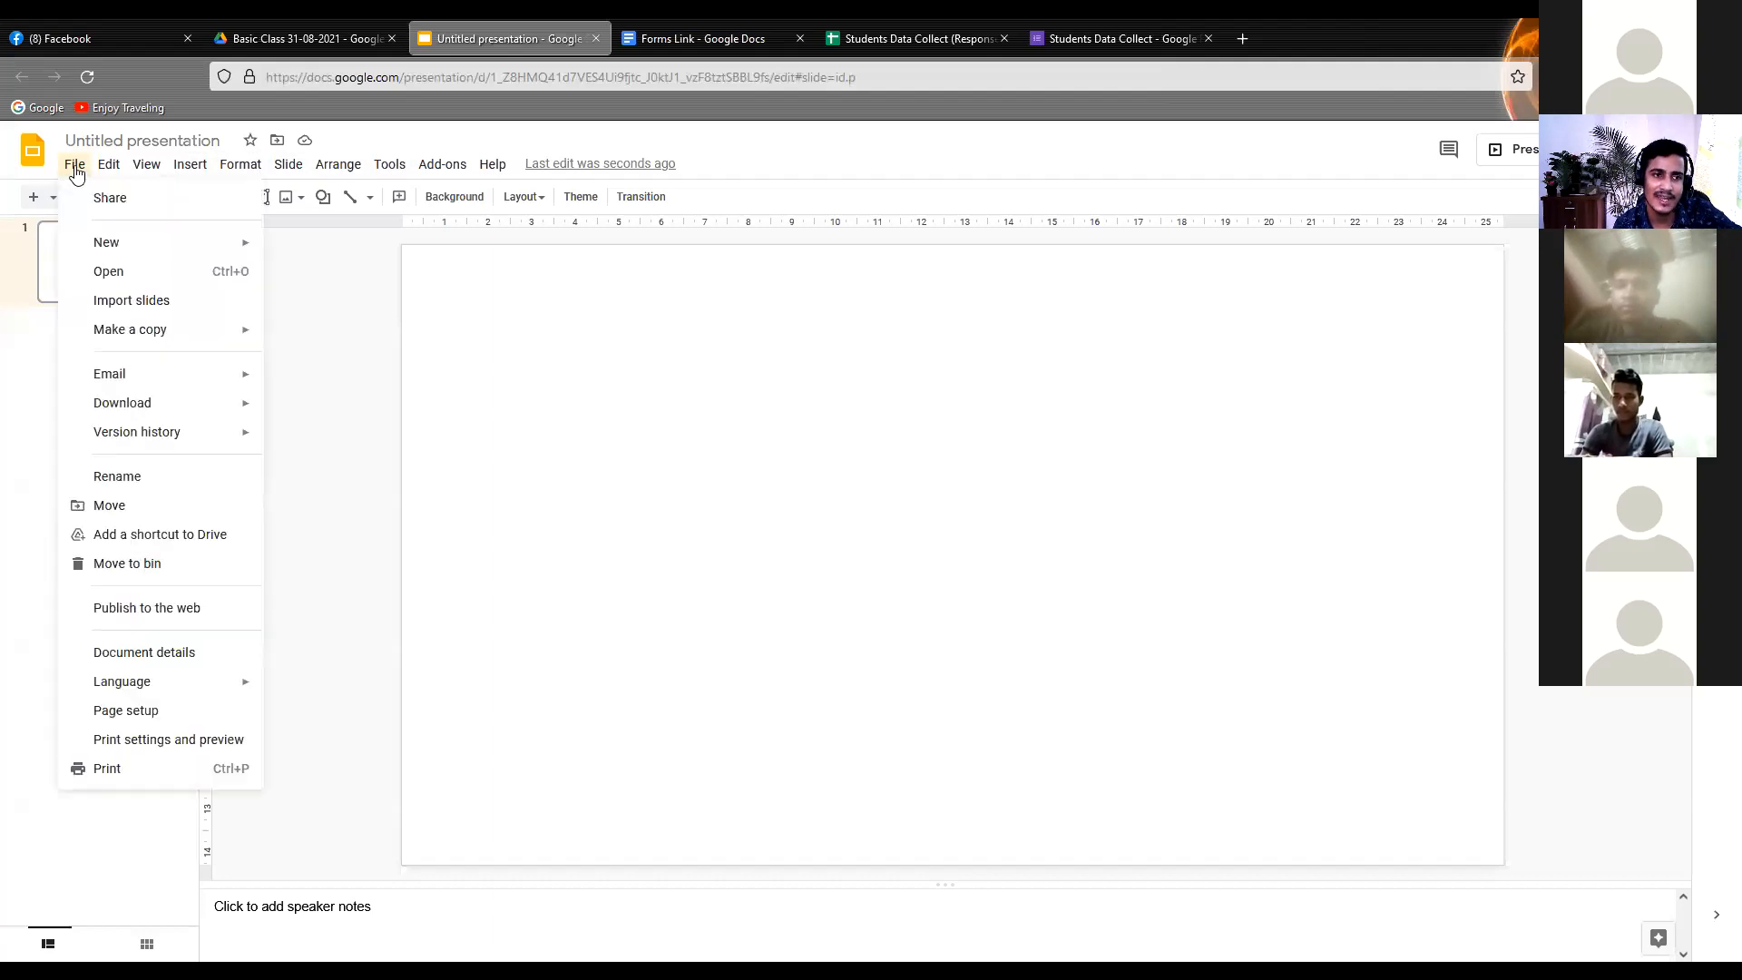
mouse_move(189, 167)
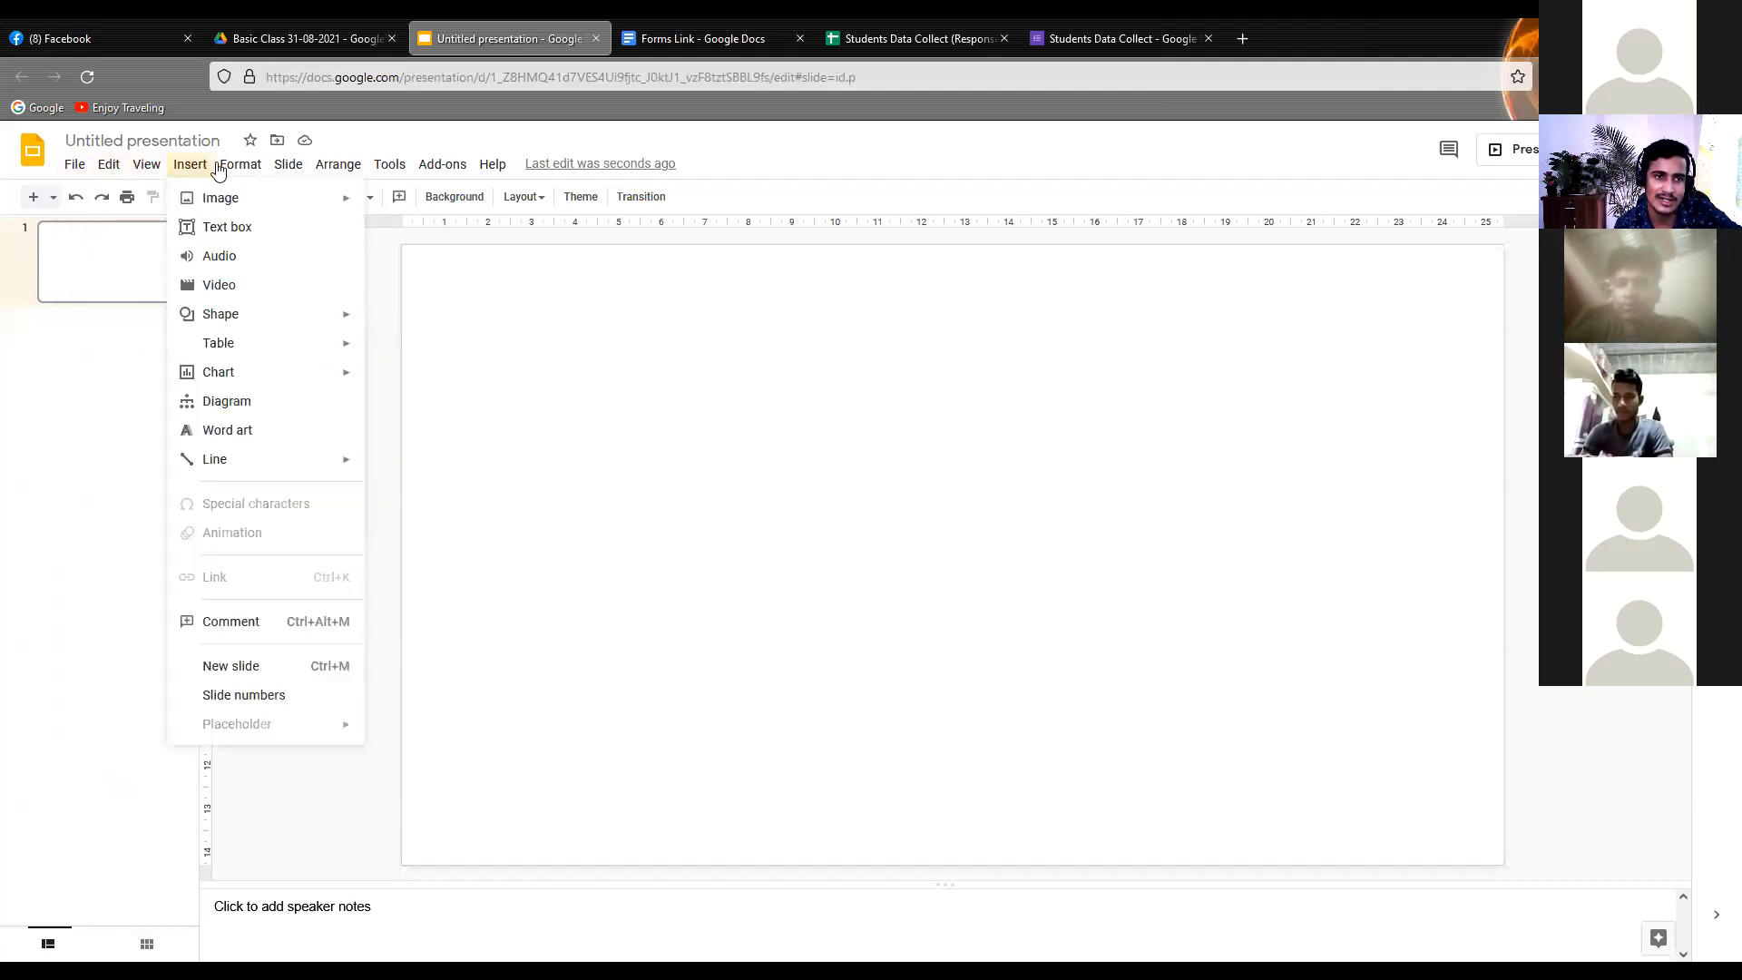
mouse_move(329, 174)
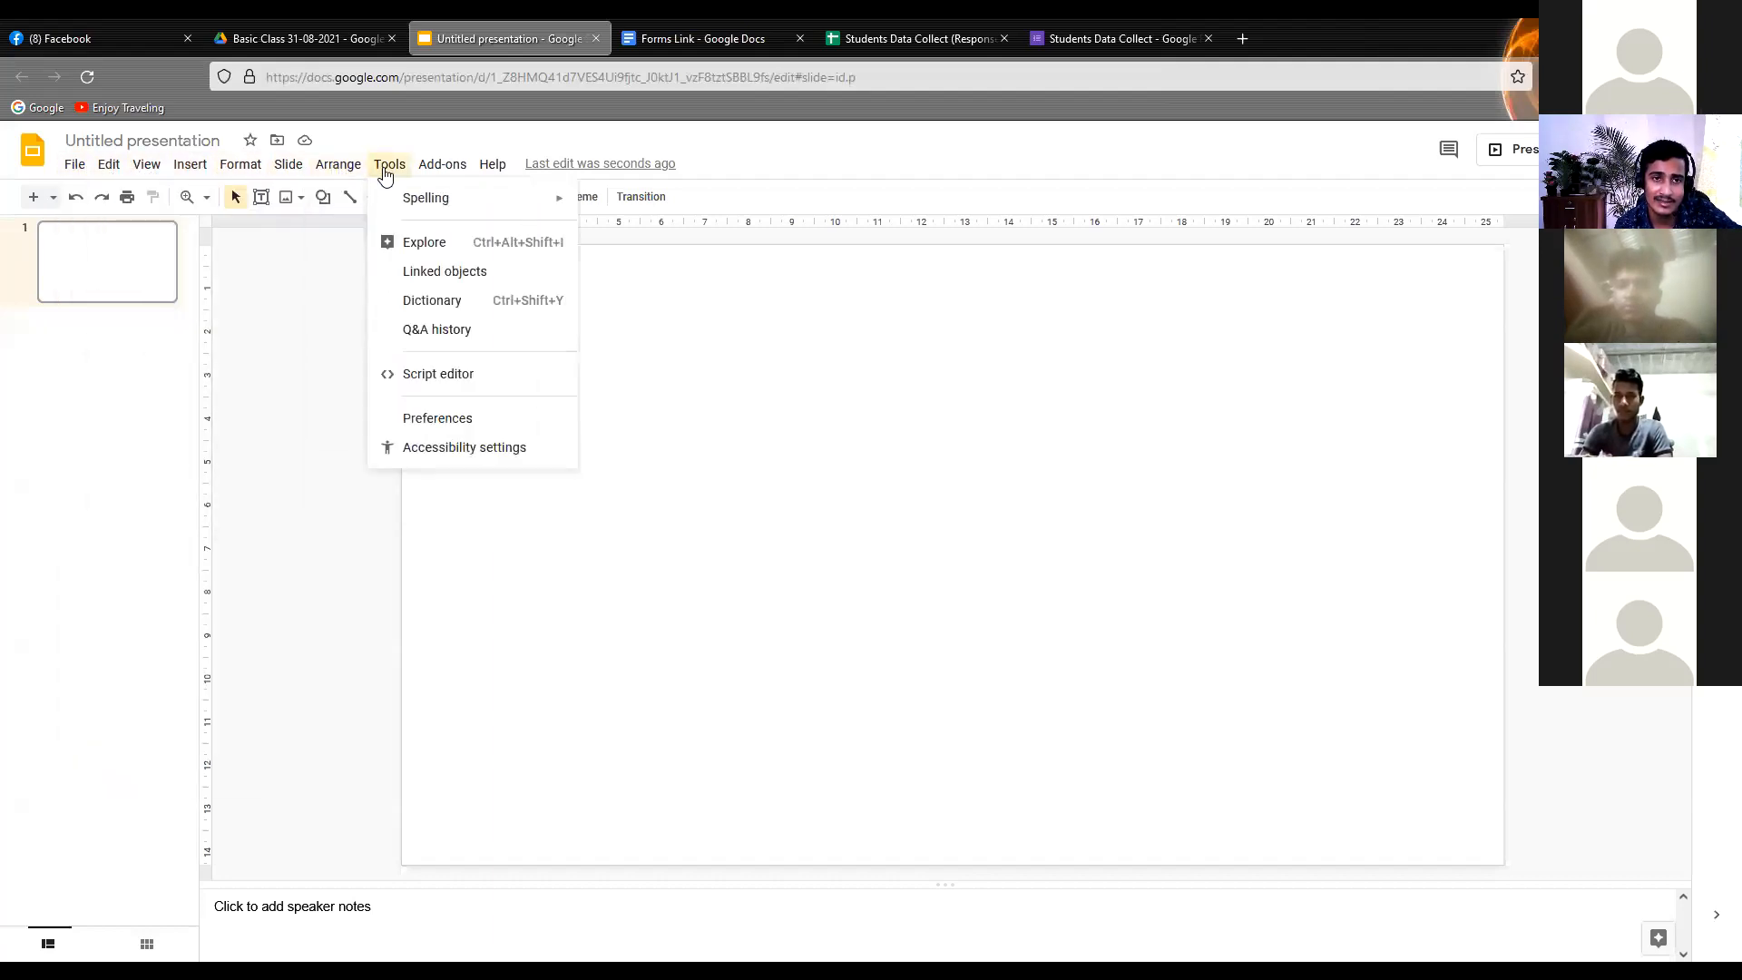
mouse_move(465, 175)
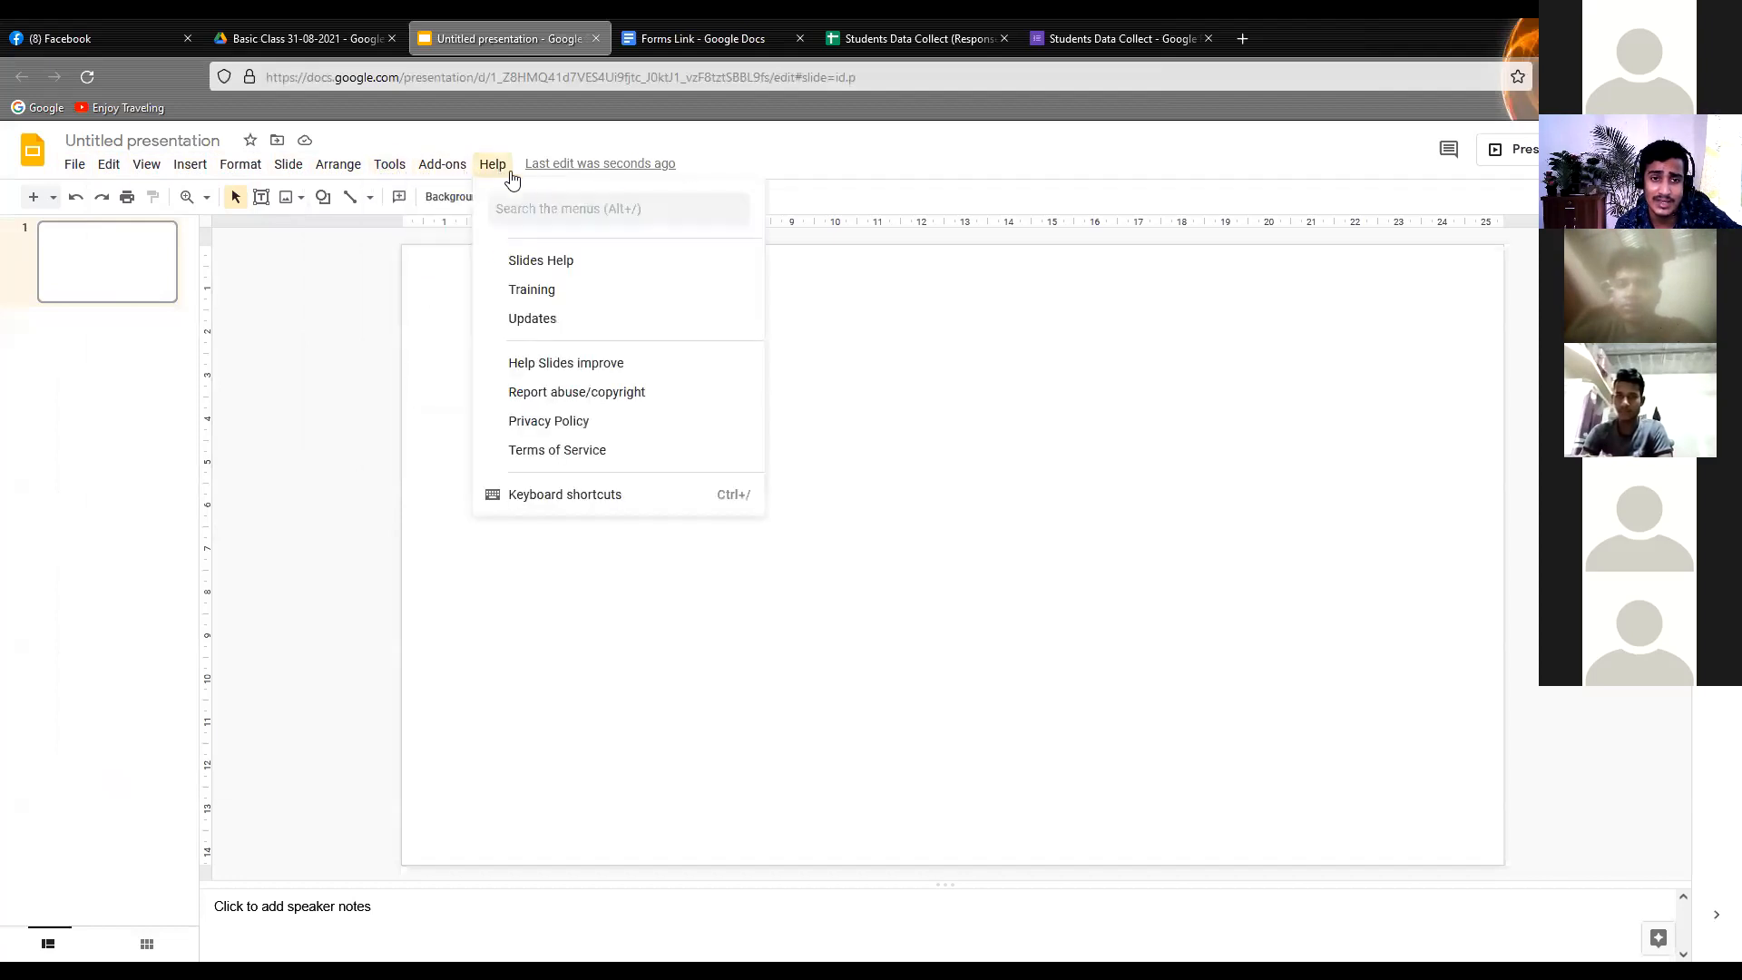
left_click(1220, 404)
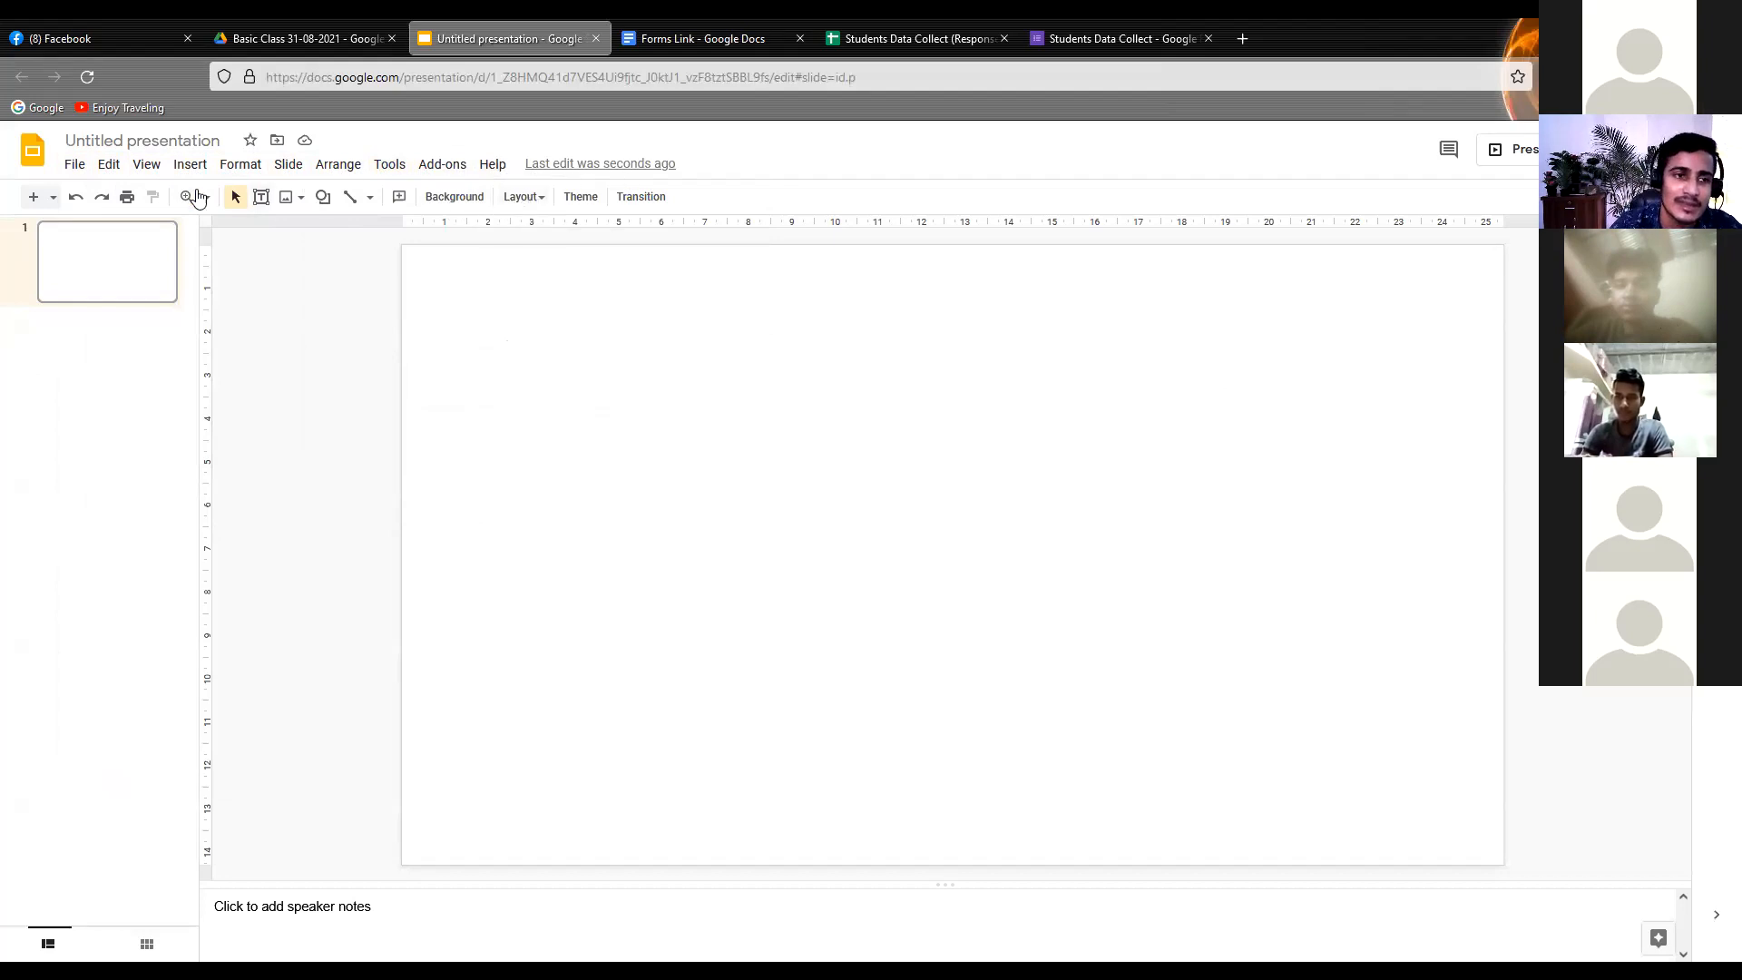
Insert word art reading "Welcome" on the blank first slide
left_click(190, 165)
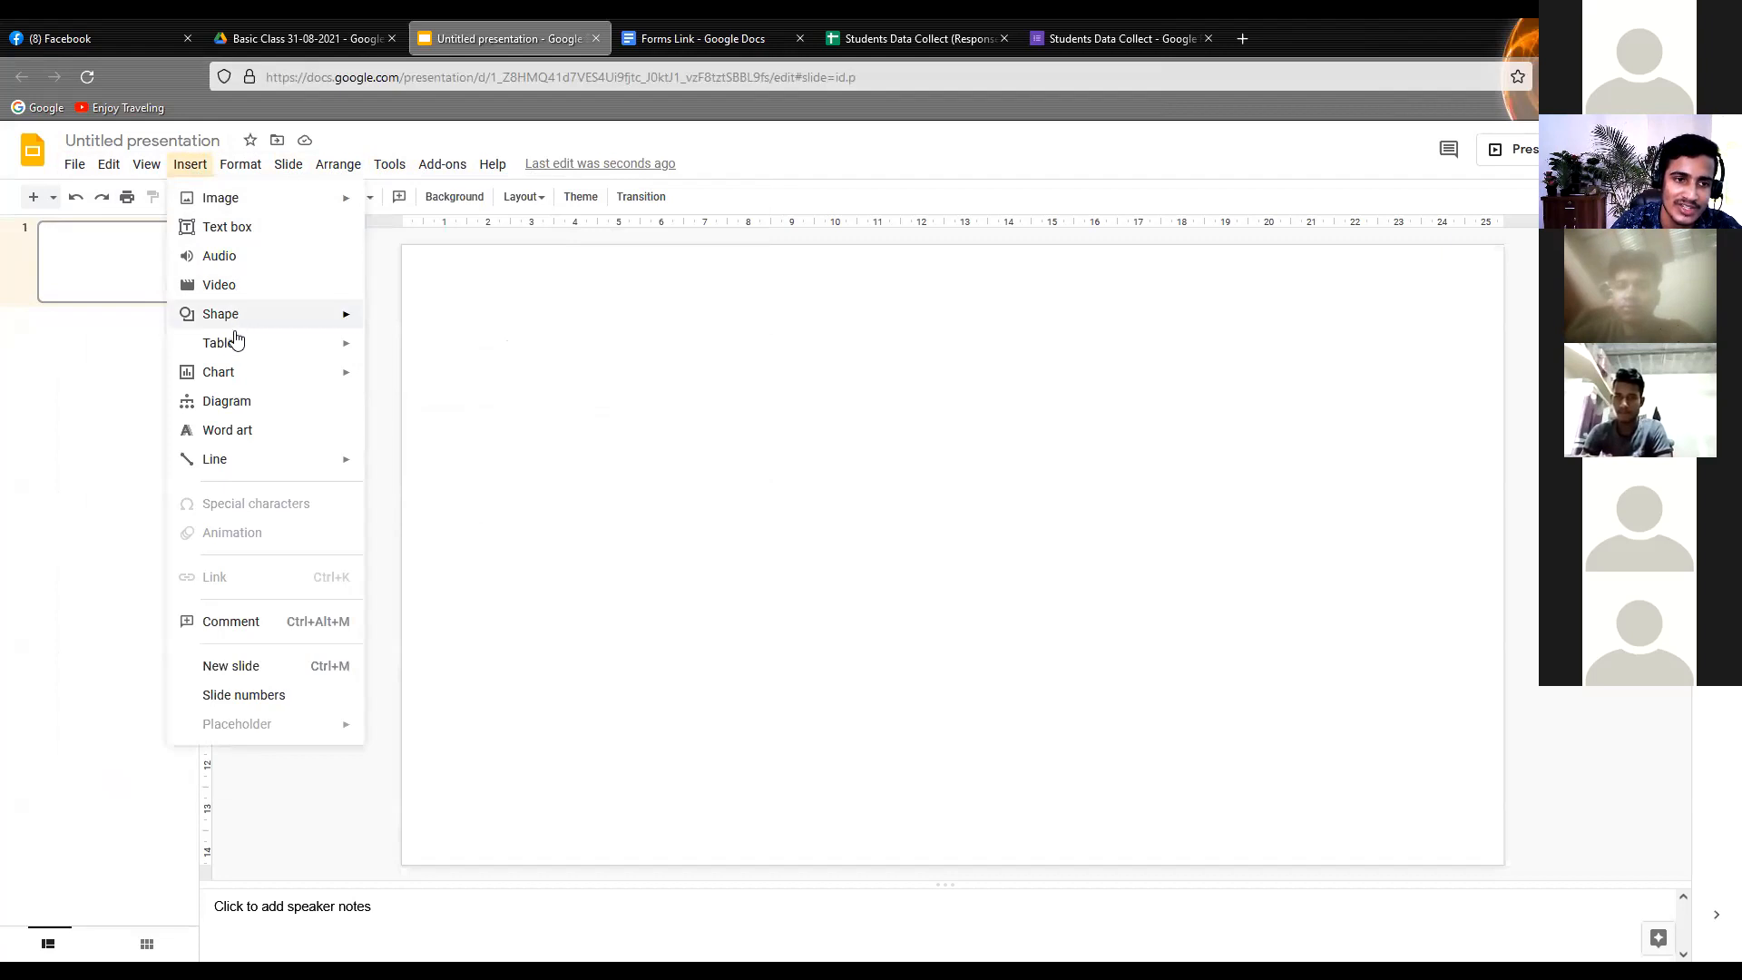
mouse_move(233, 317)
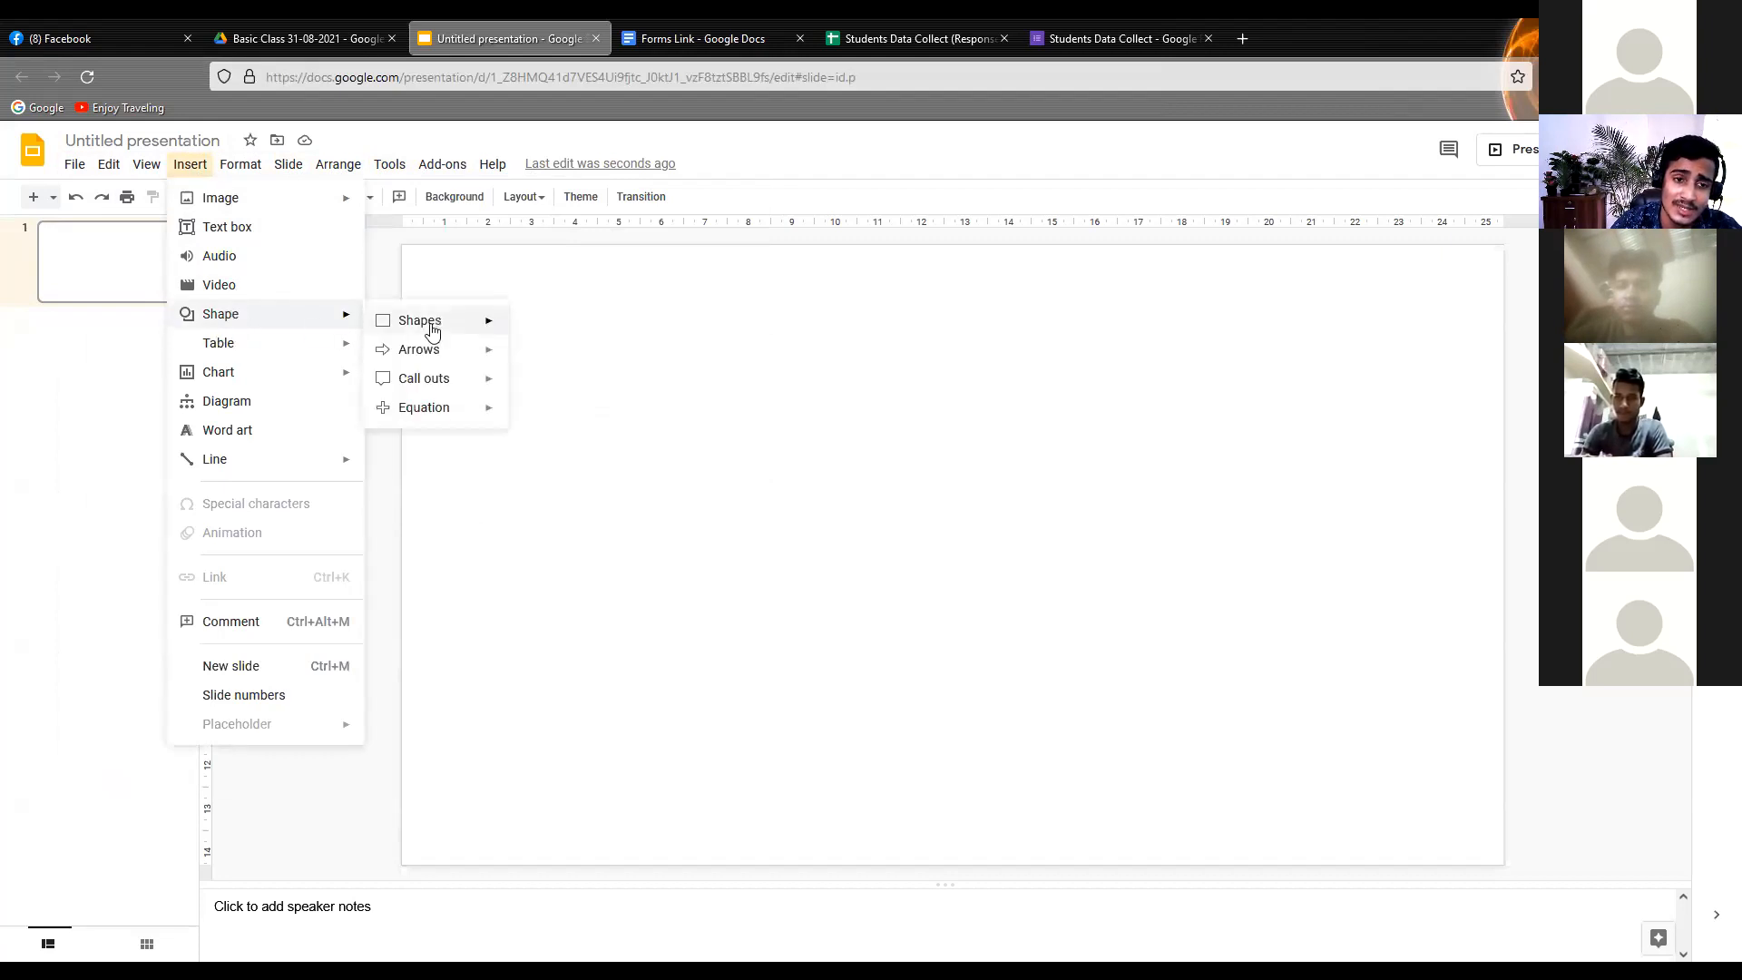
mouse_move(475, 350)
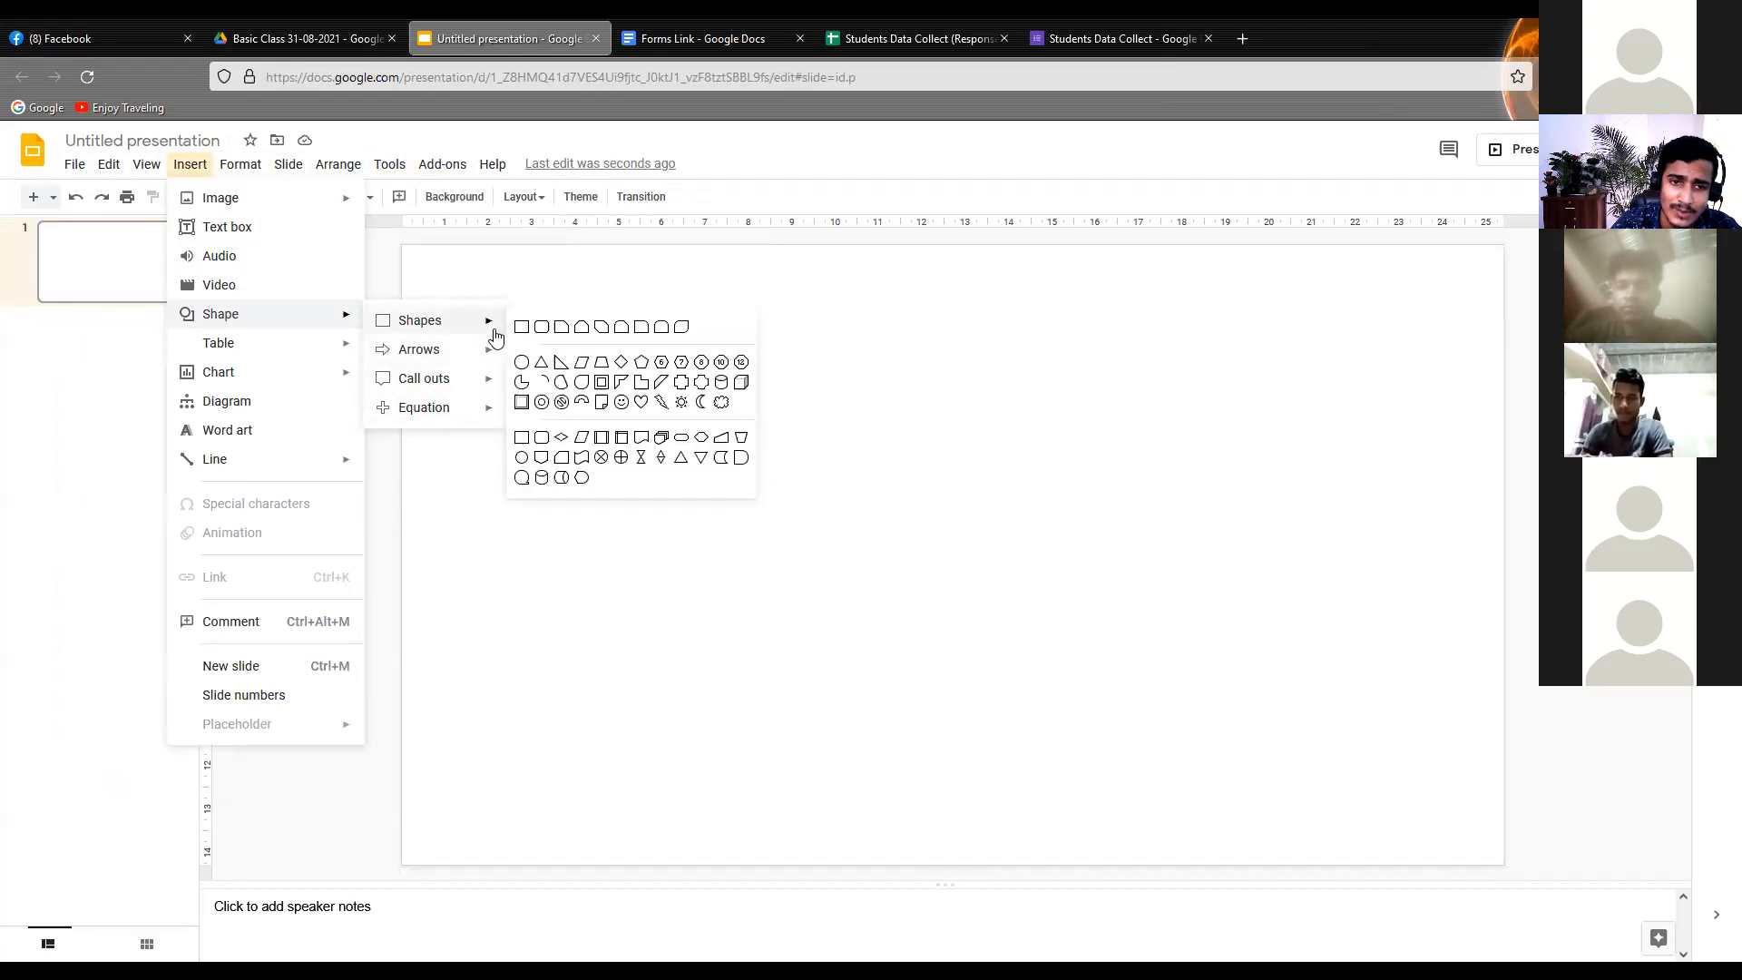
mouse_move(288, 356)
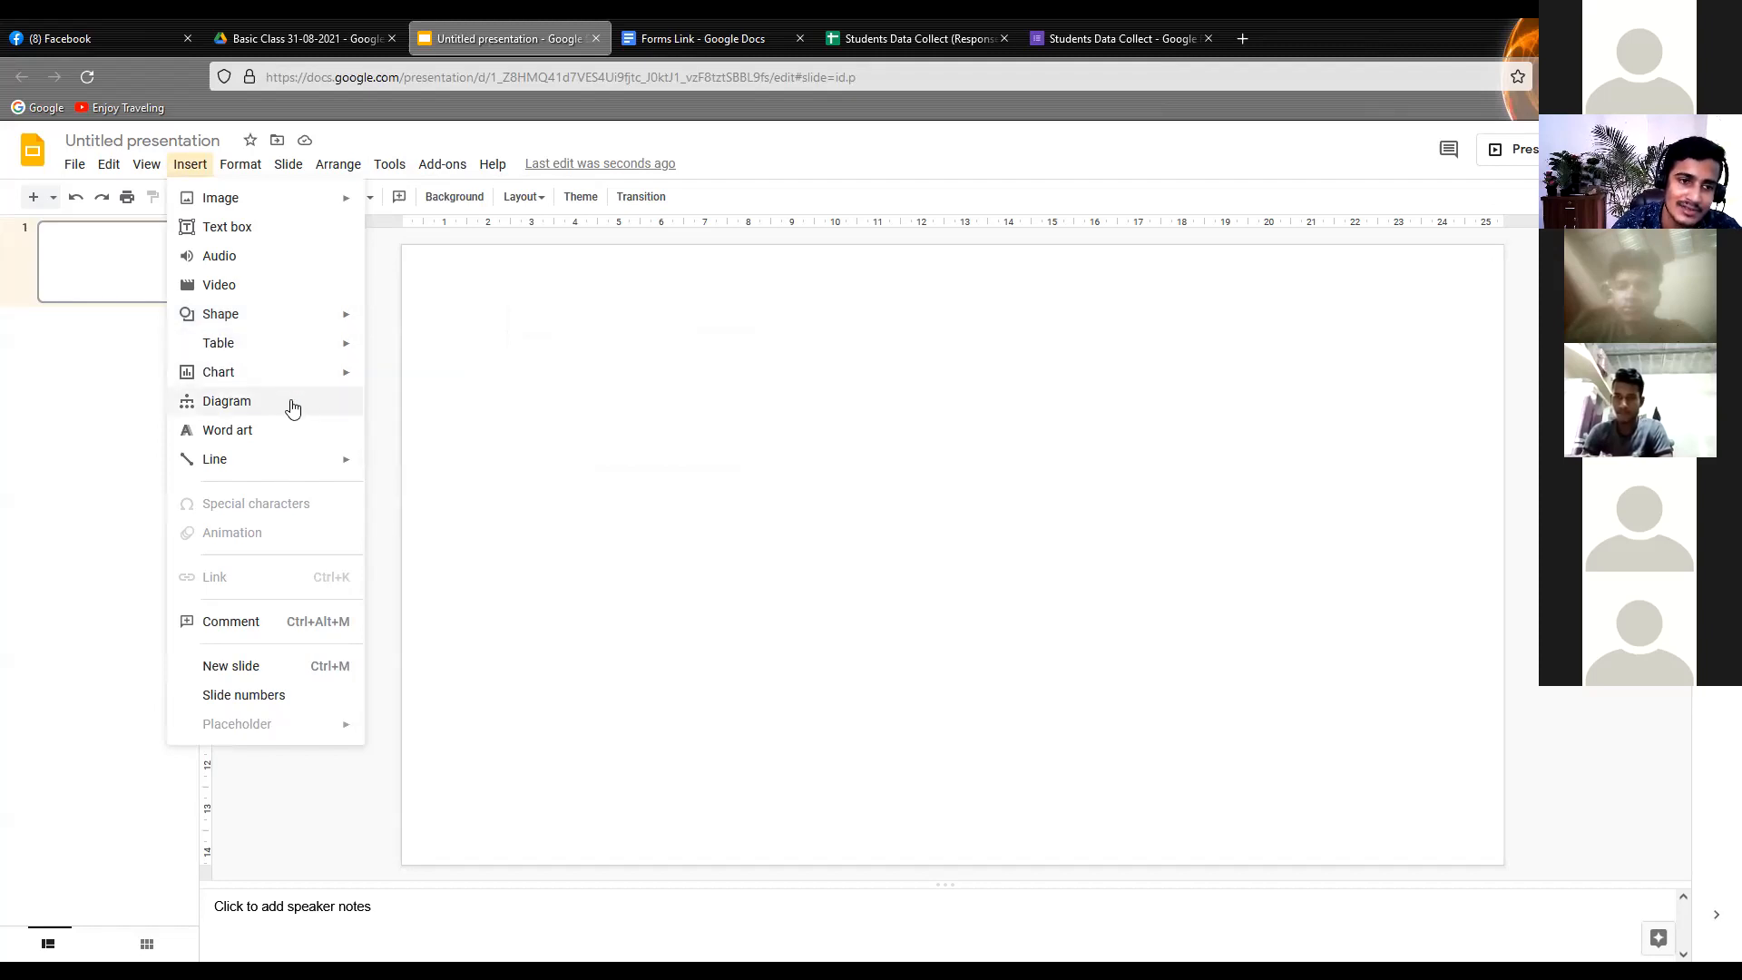
mouse_move(208, 466)
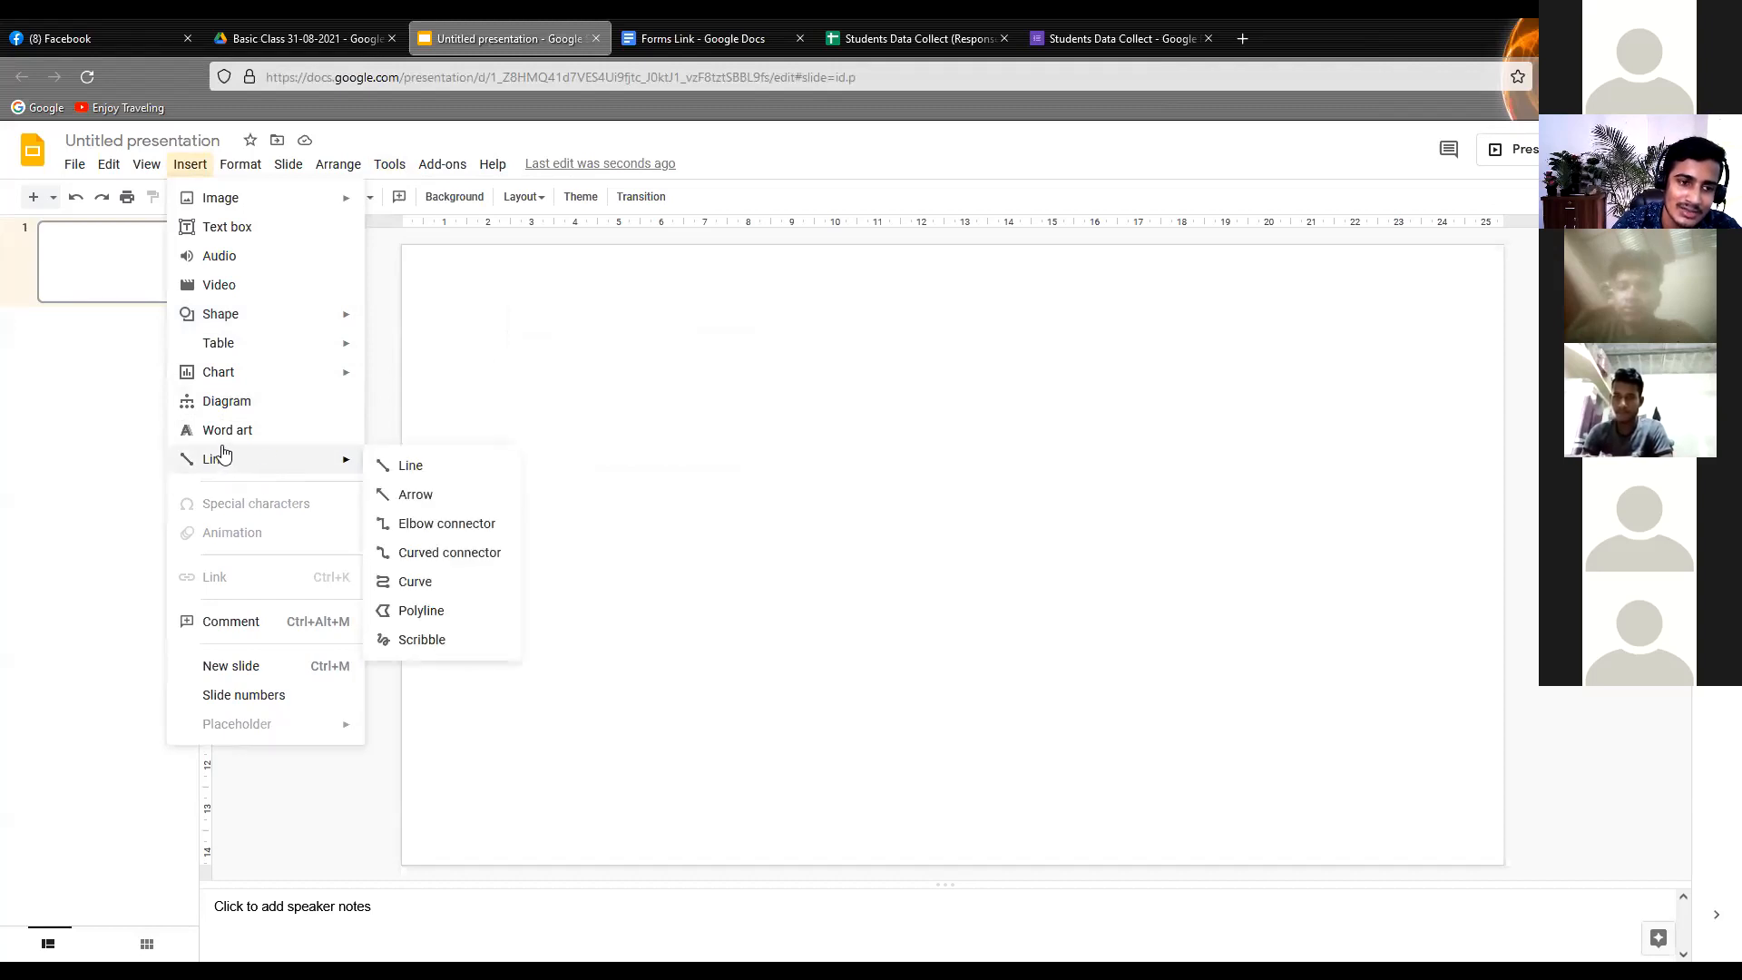
left_click(234, 437)
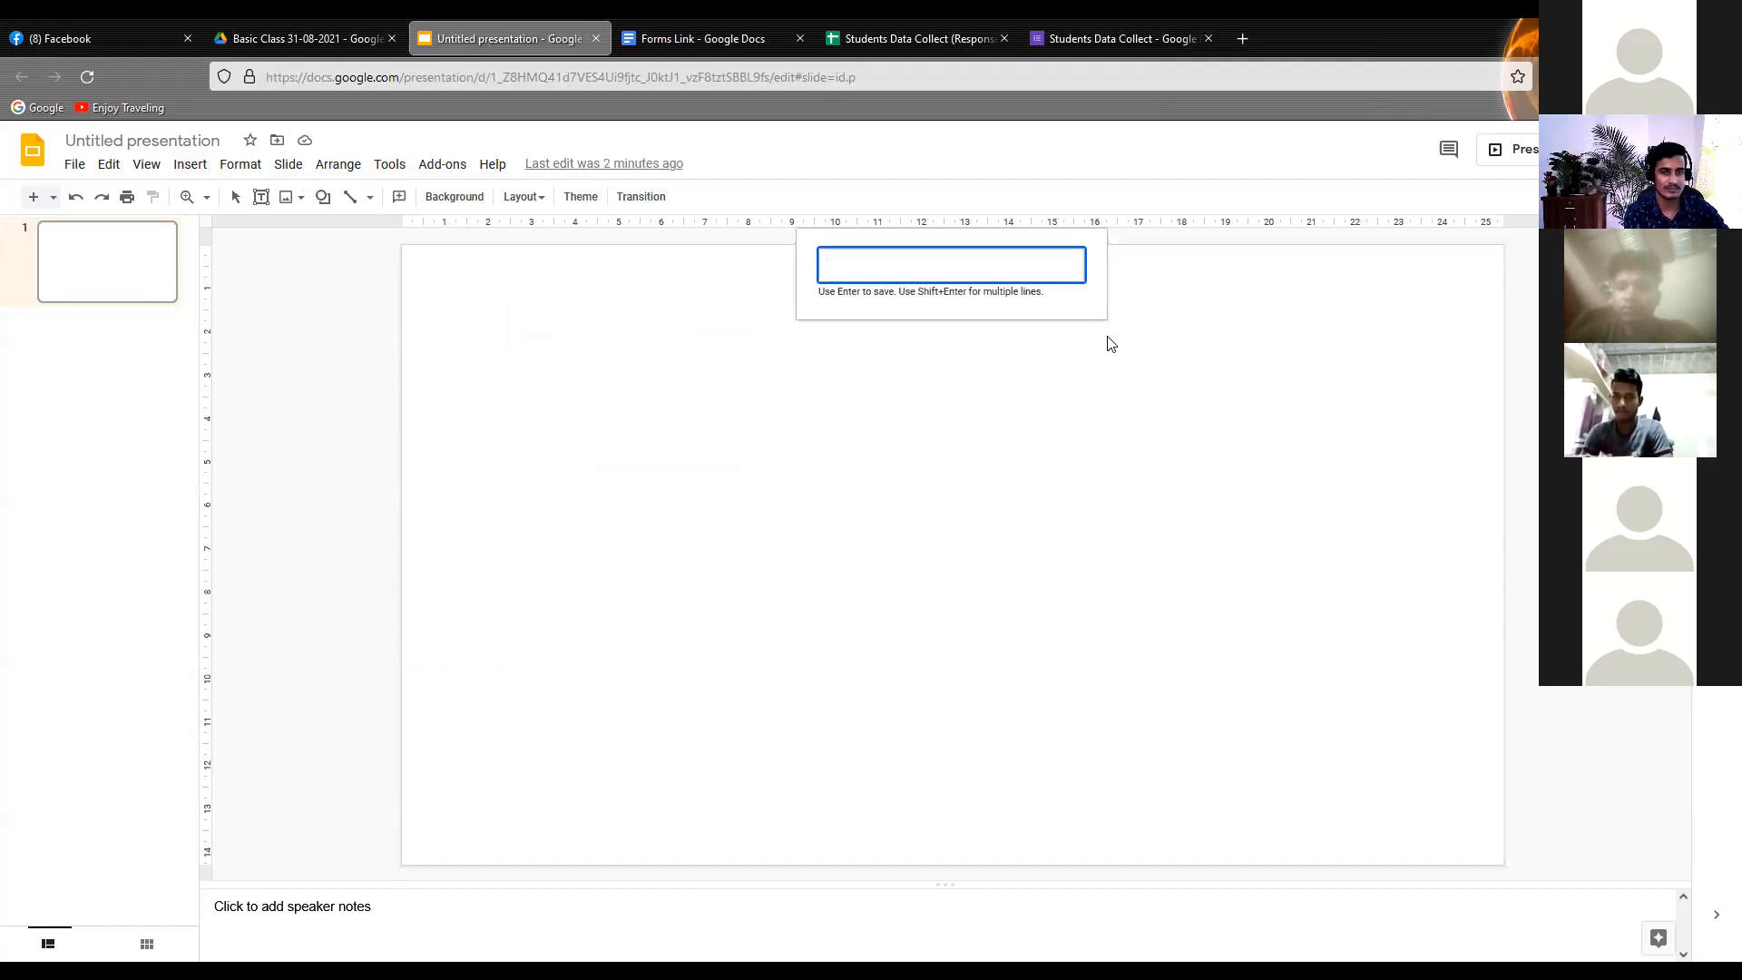
type("Welcome")
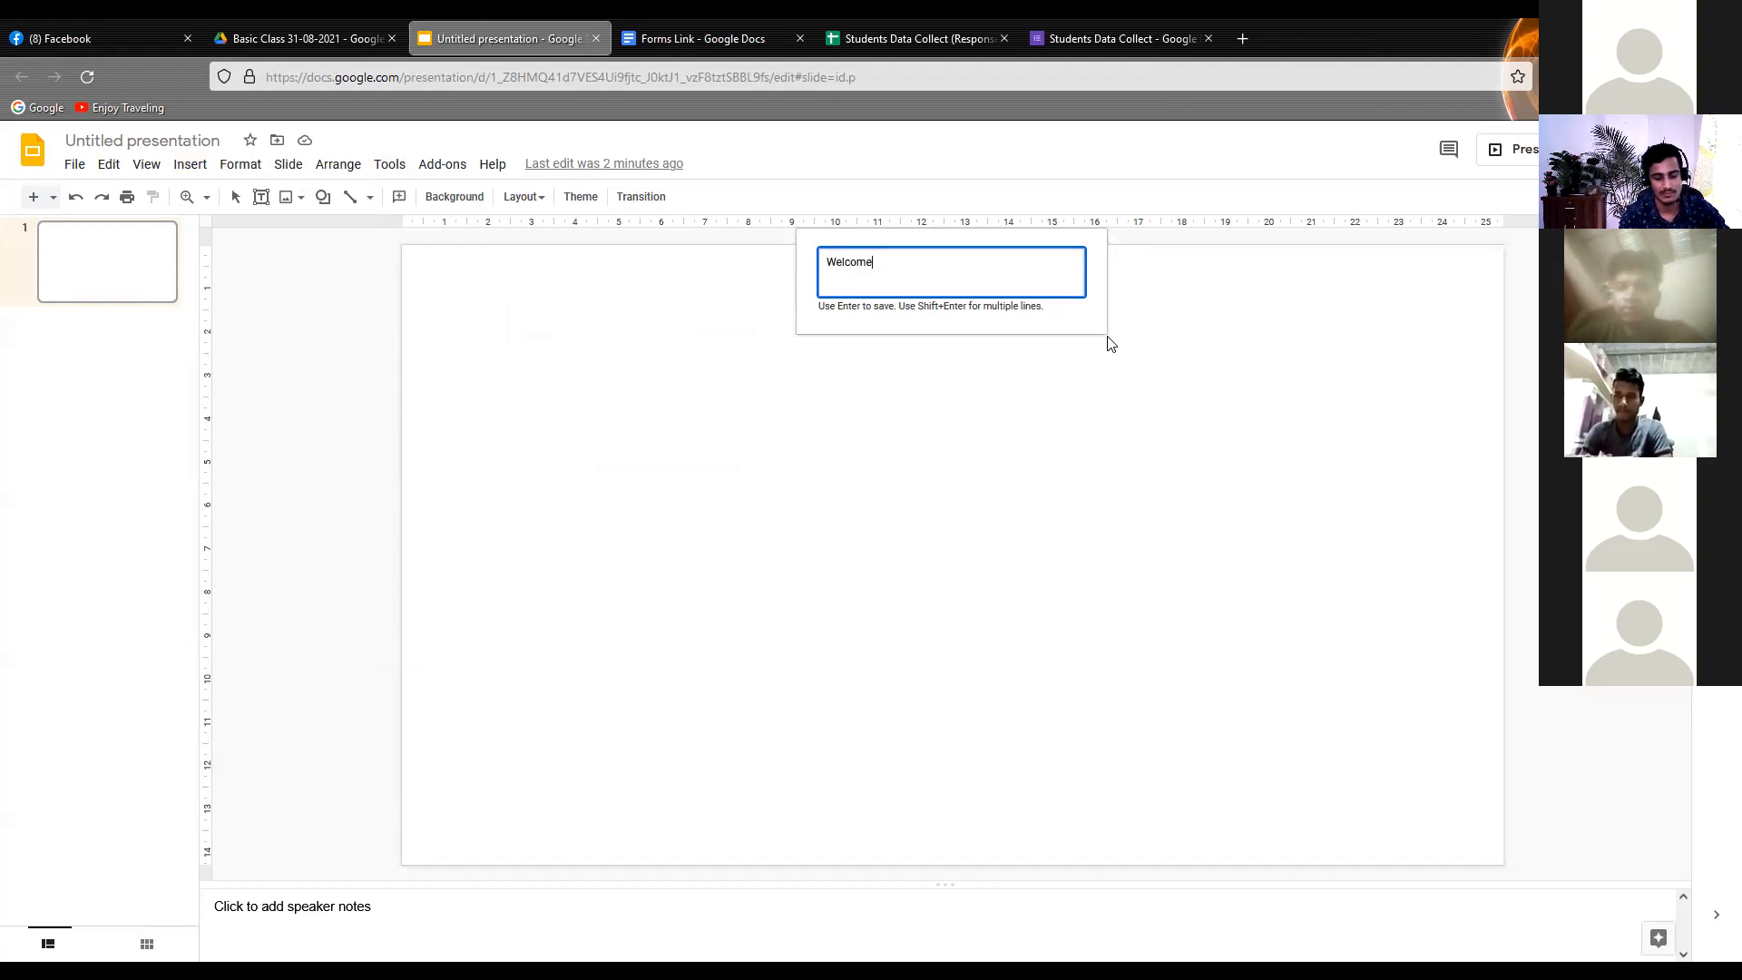
key("Return")
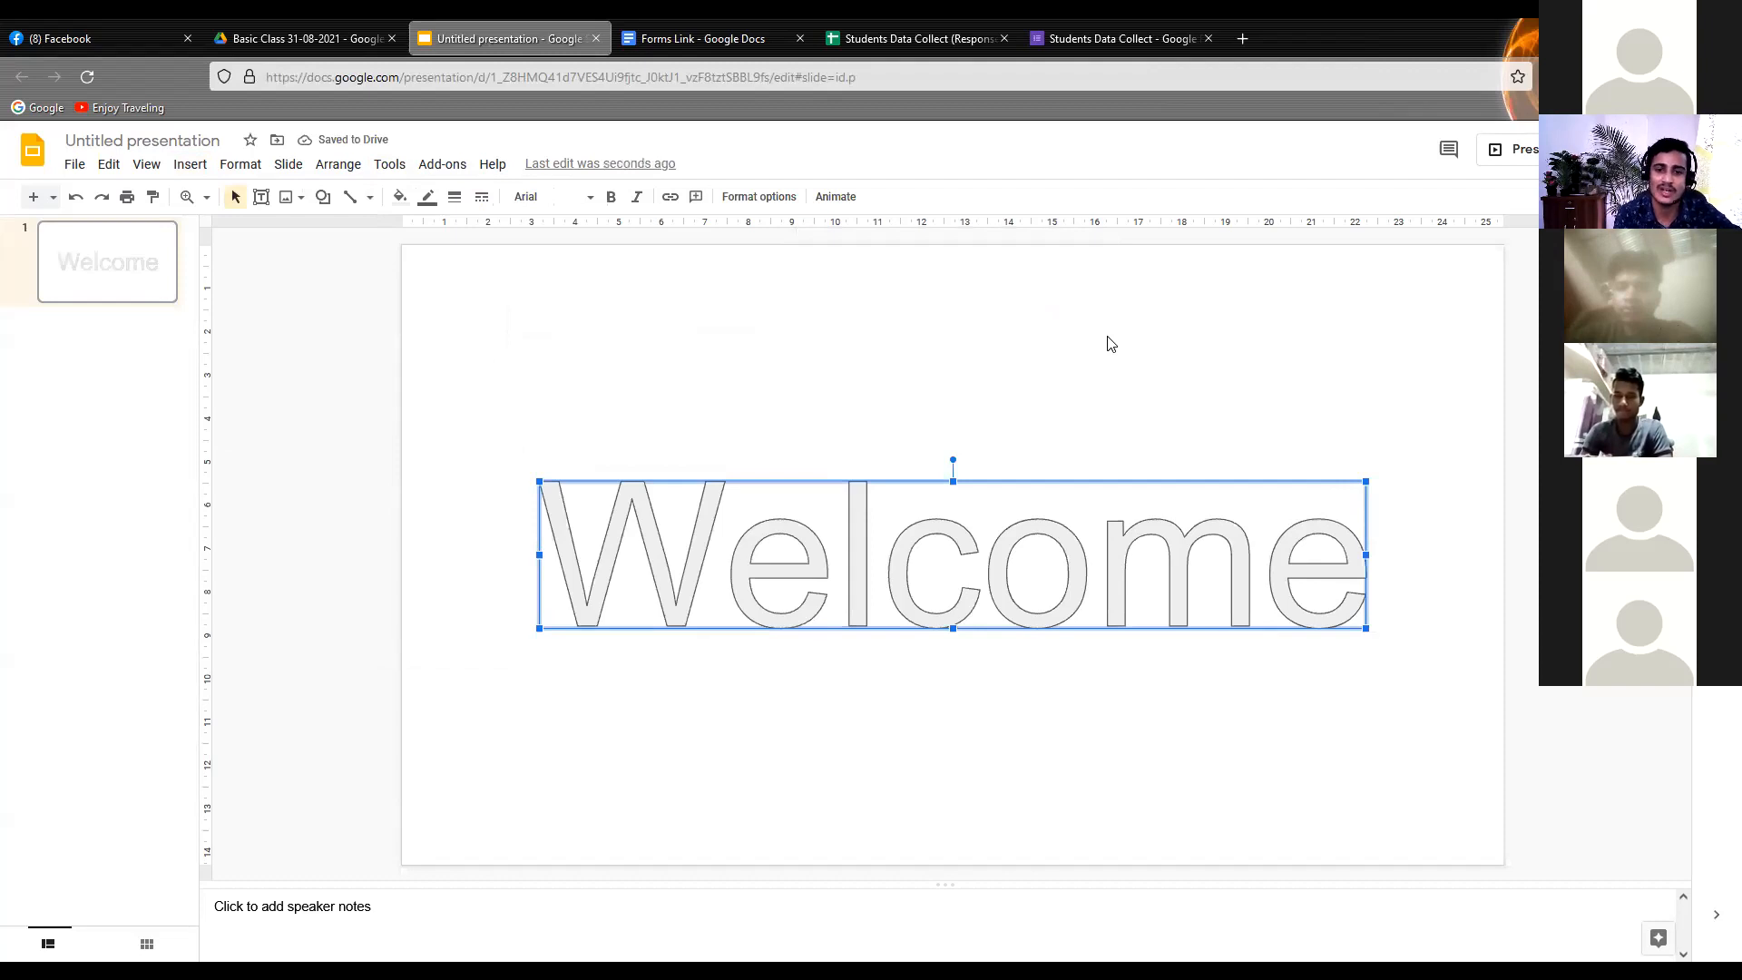
left_click(856, 342)
left_click(999, 536)
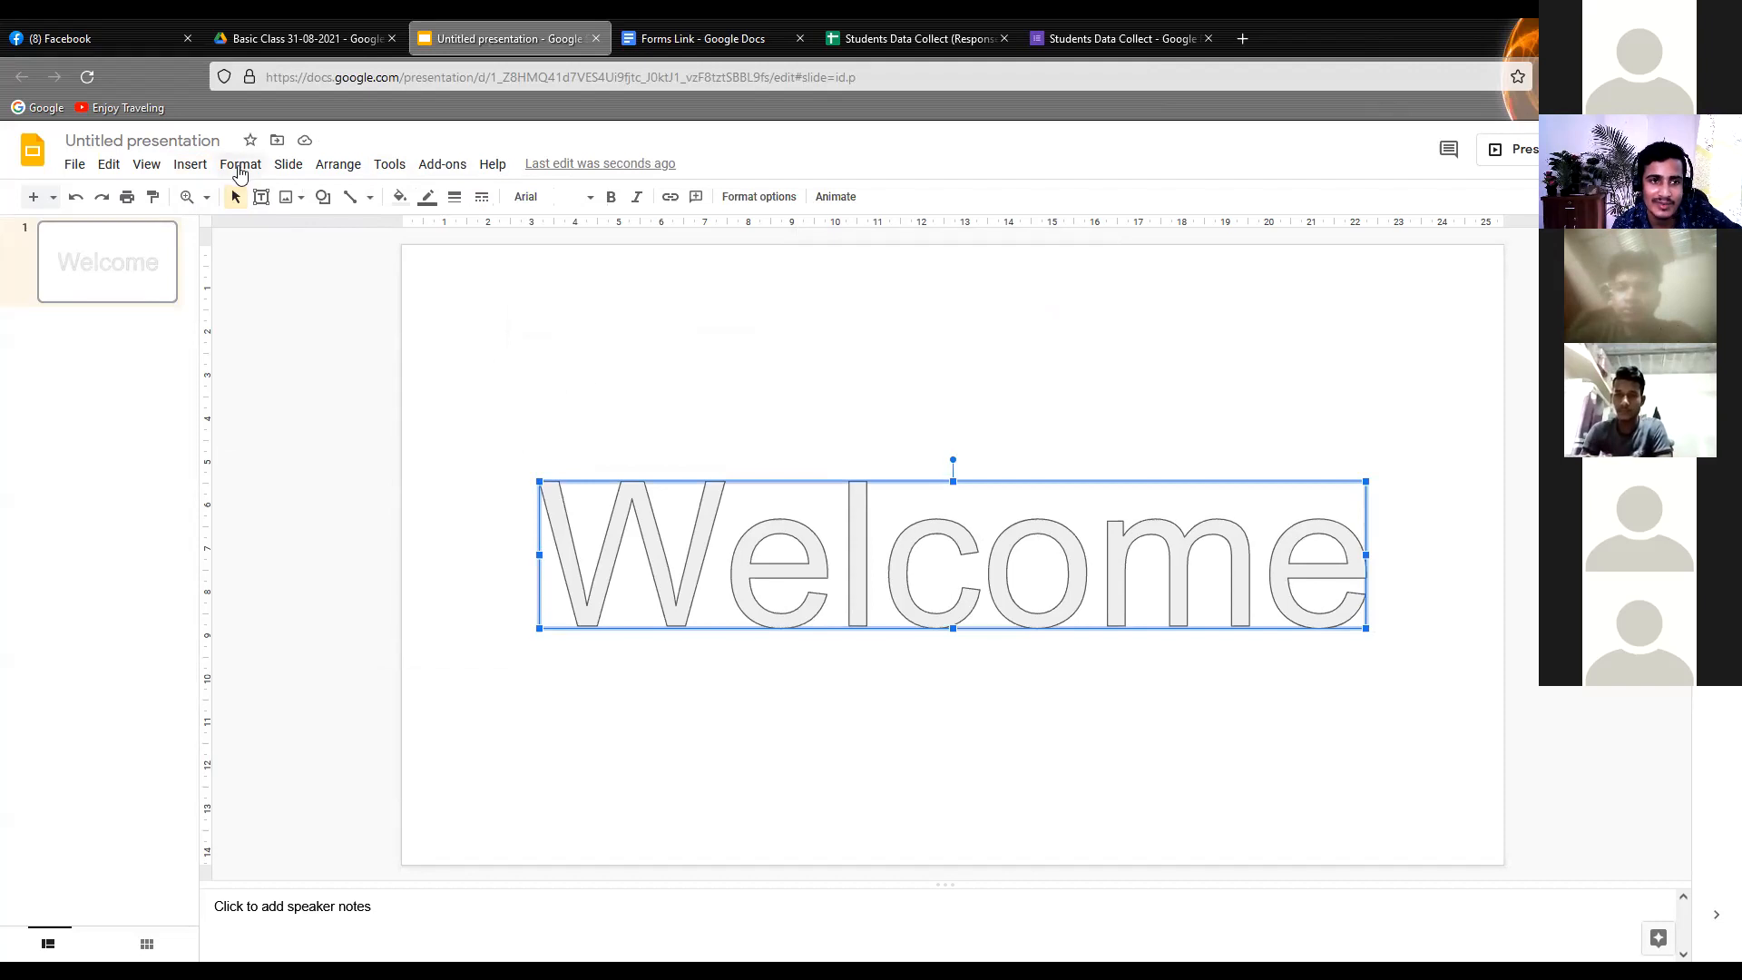
left_click(146, 164)
left_click(148, 165)
left_click(186, 166)
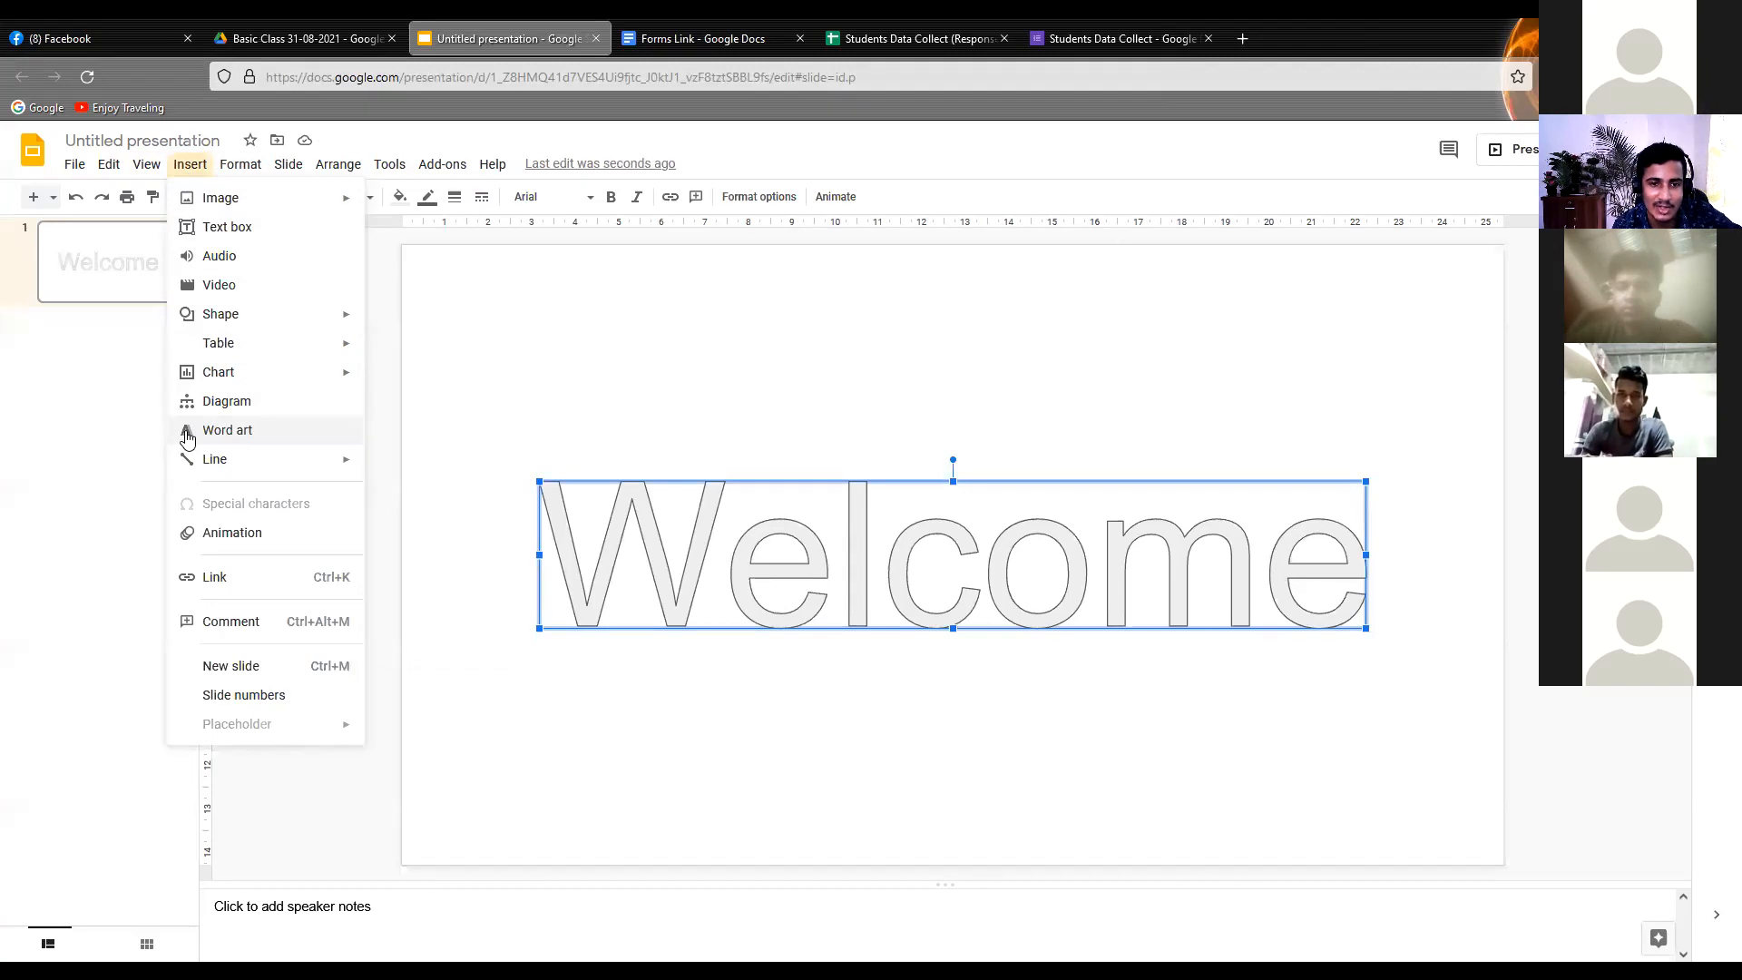
left_click(765, 517)
left_click(820, 440)
left_click(820, 517)
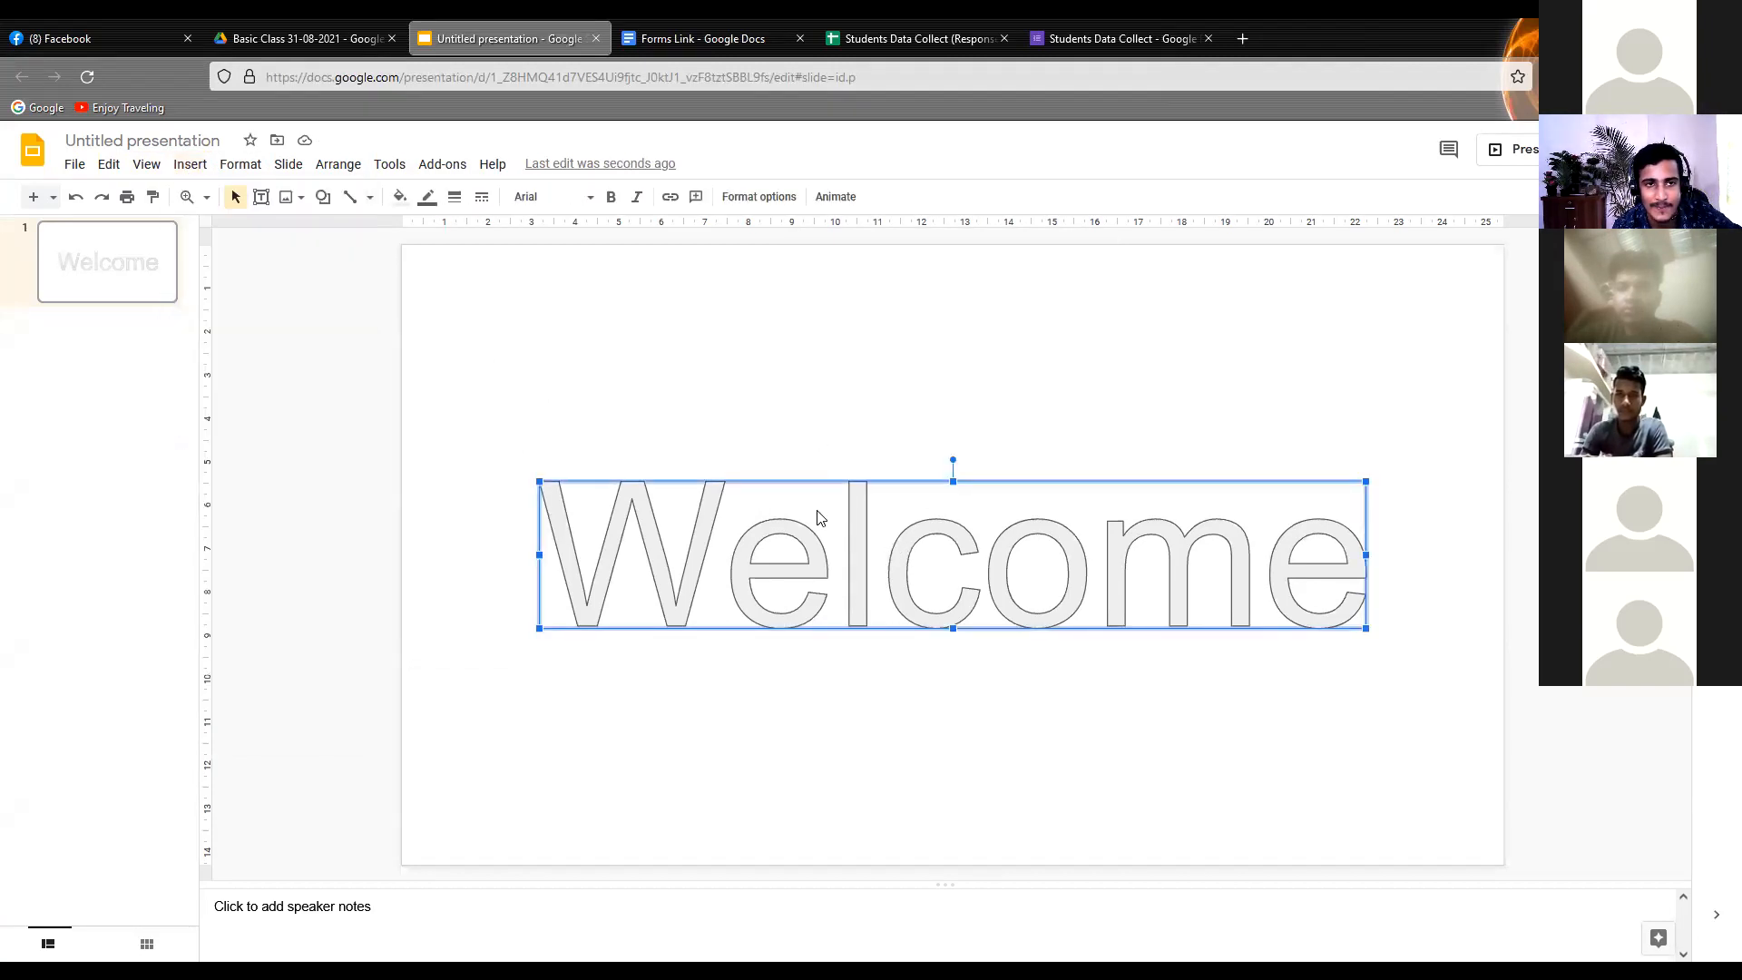
Try a green and a magenta outline colour on the "Welcome" word art
left_click(399, 201)
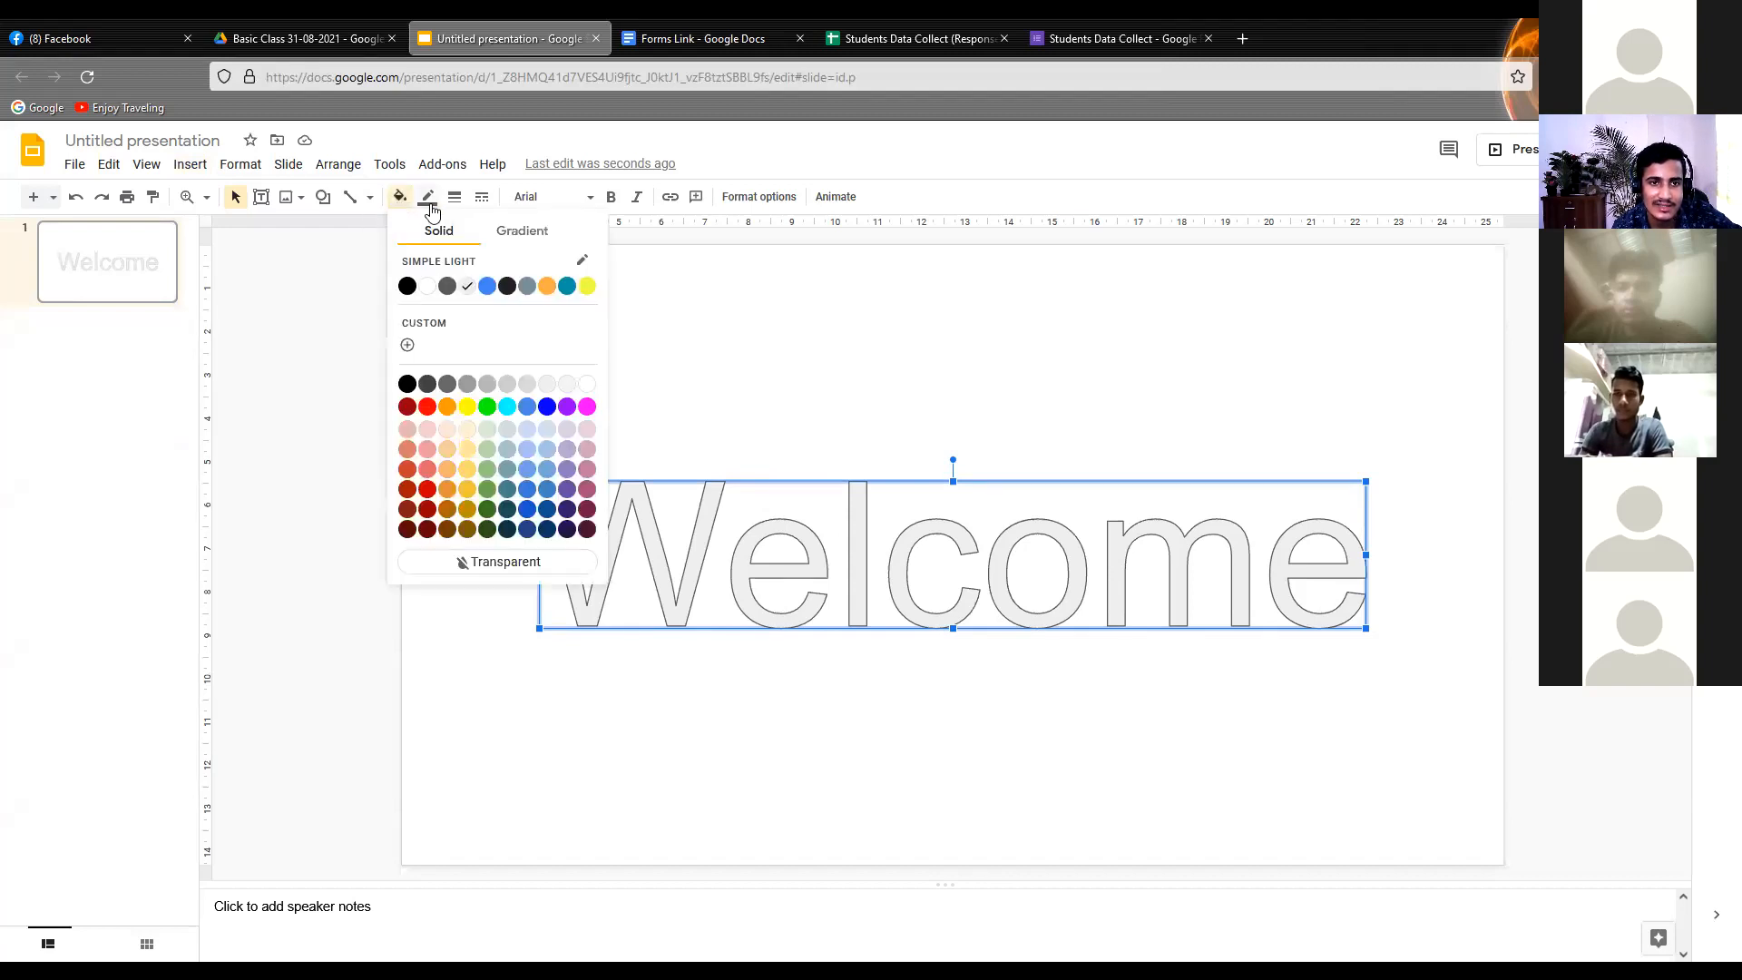
left_click(428, 200)
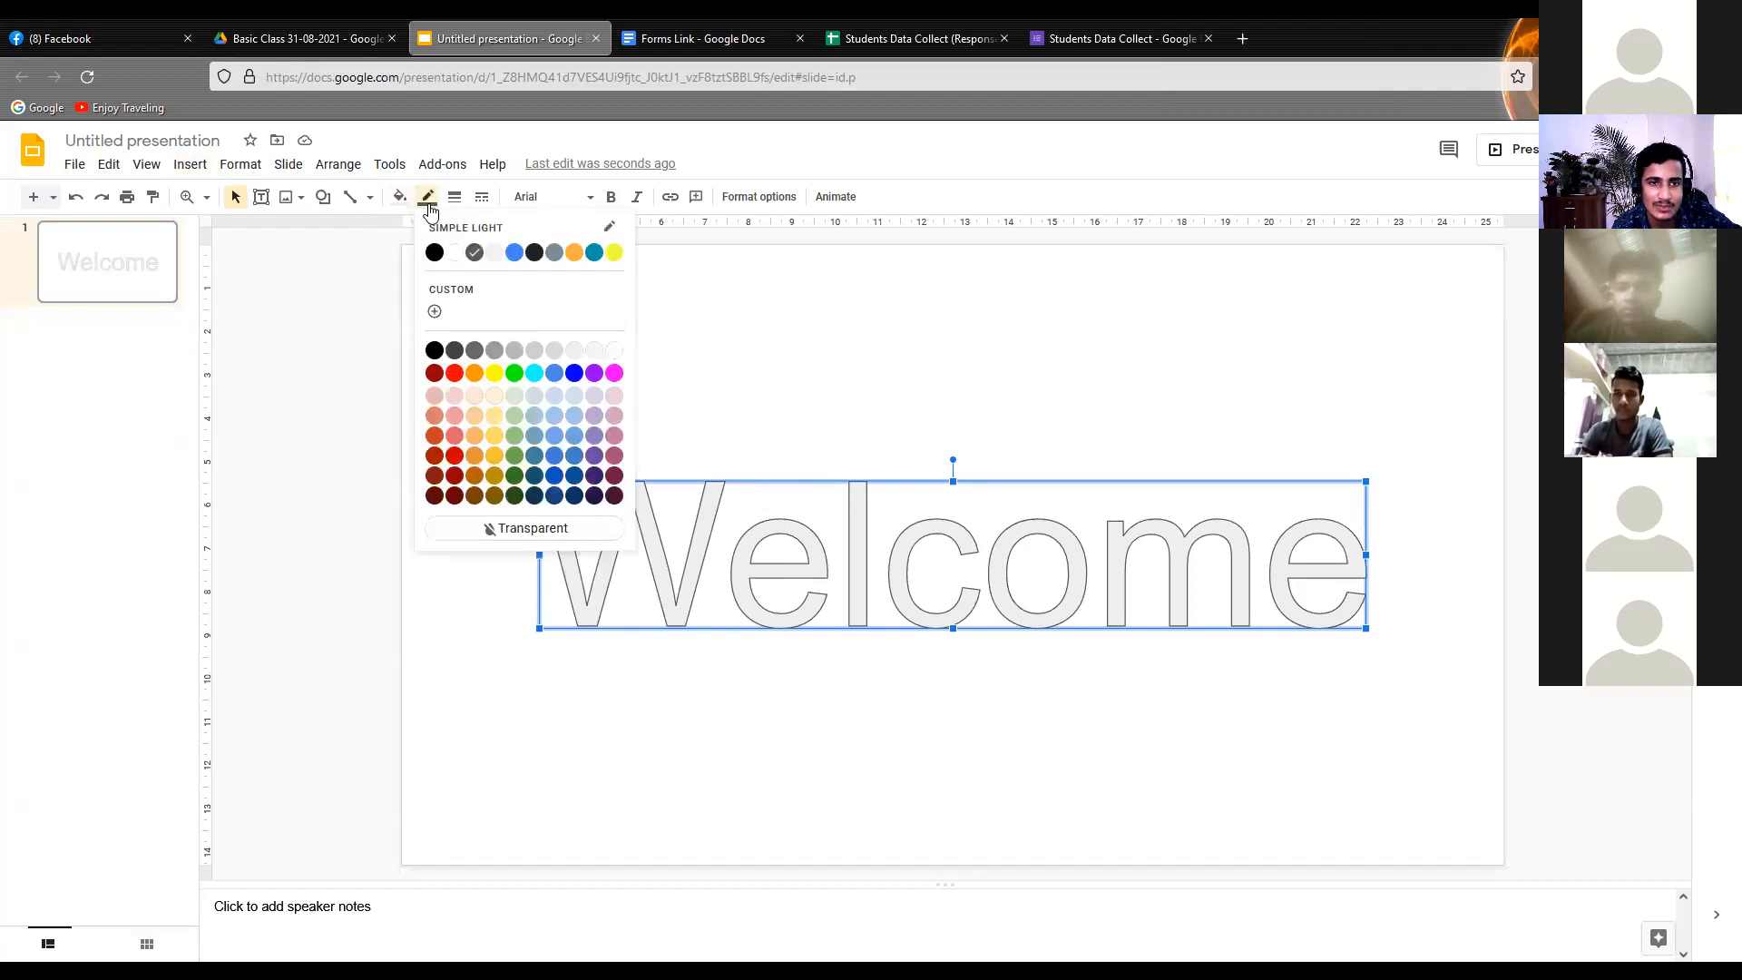
left_click(513, 373)
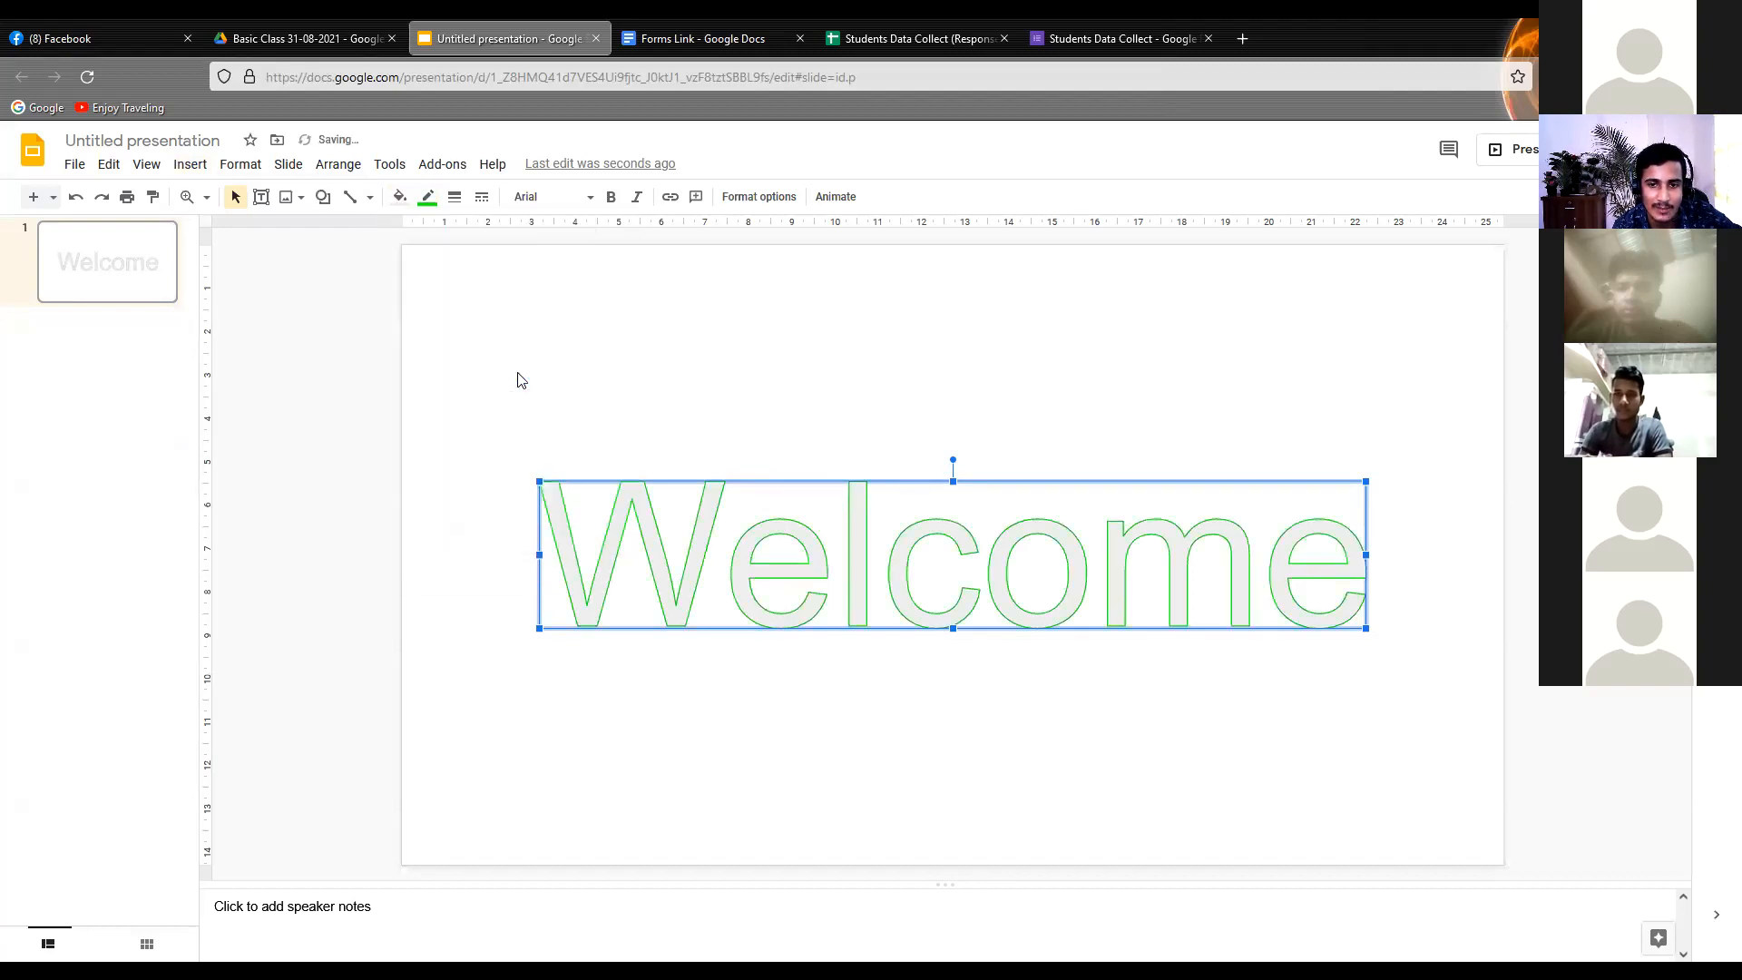
left_click(439, 200)
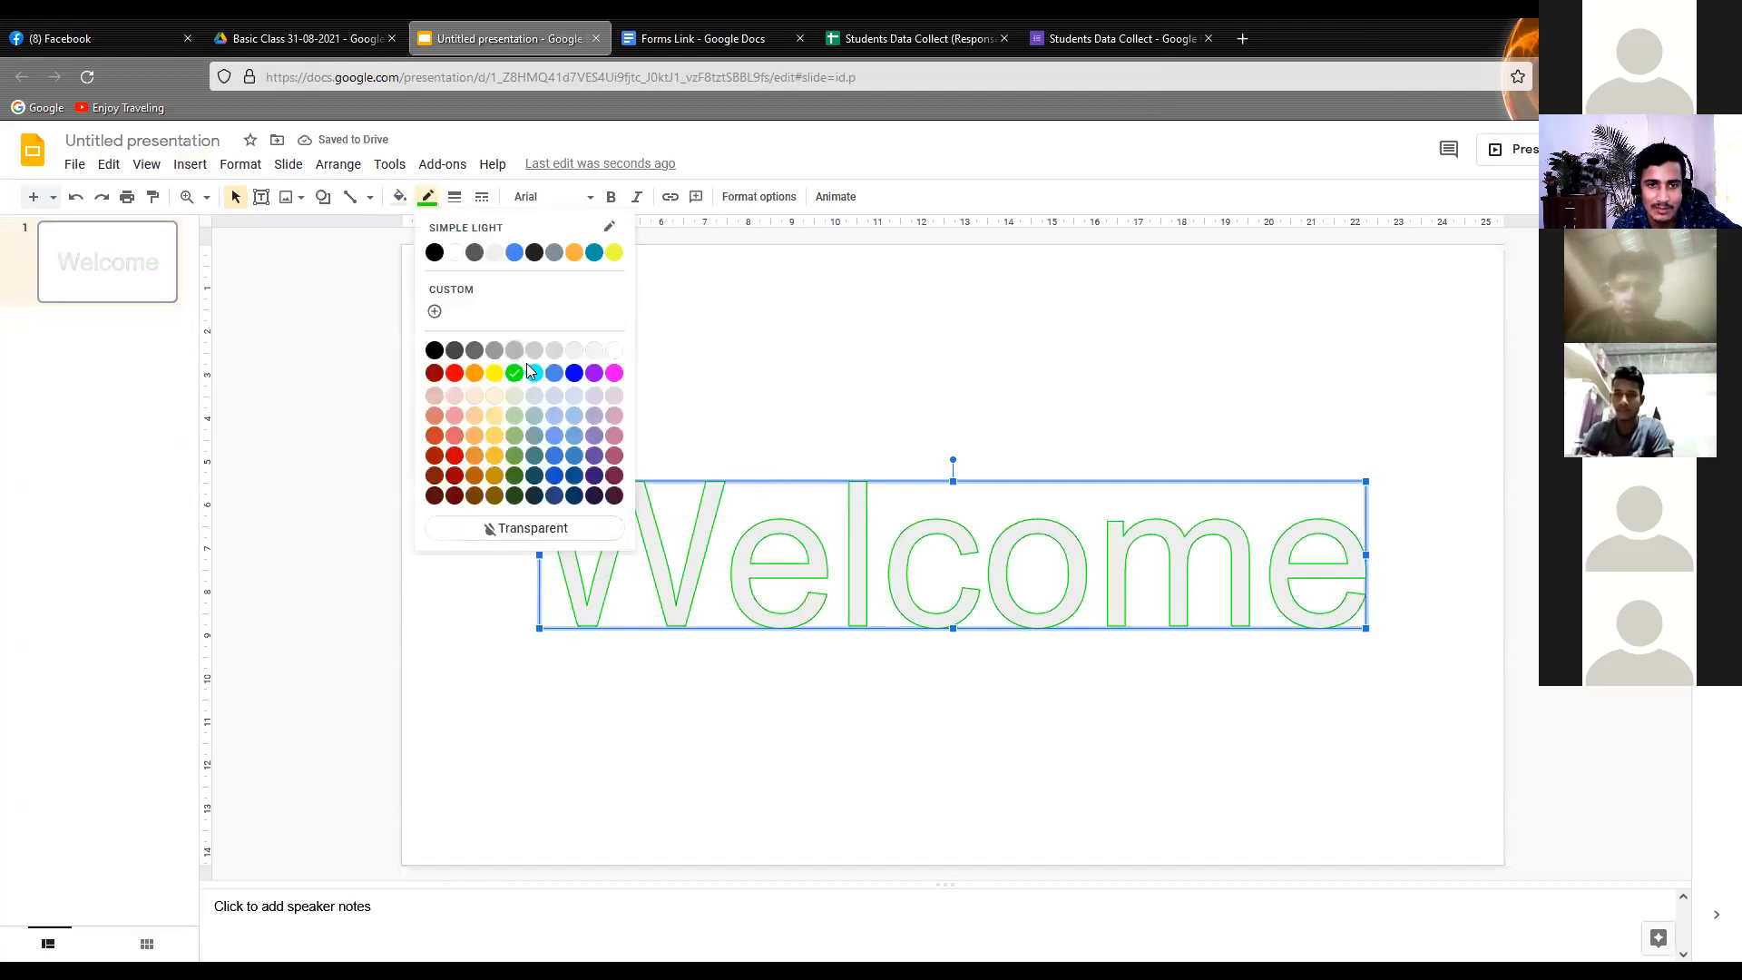
left_click(614, 372)
Fill the "Welcome" word art with solid purple
left_click(411, 198)
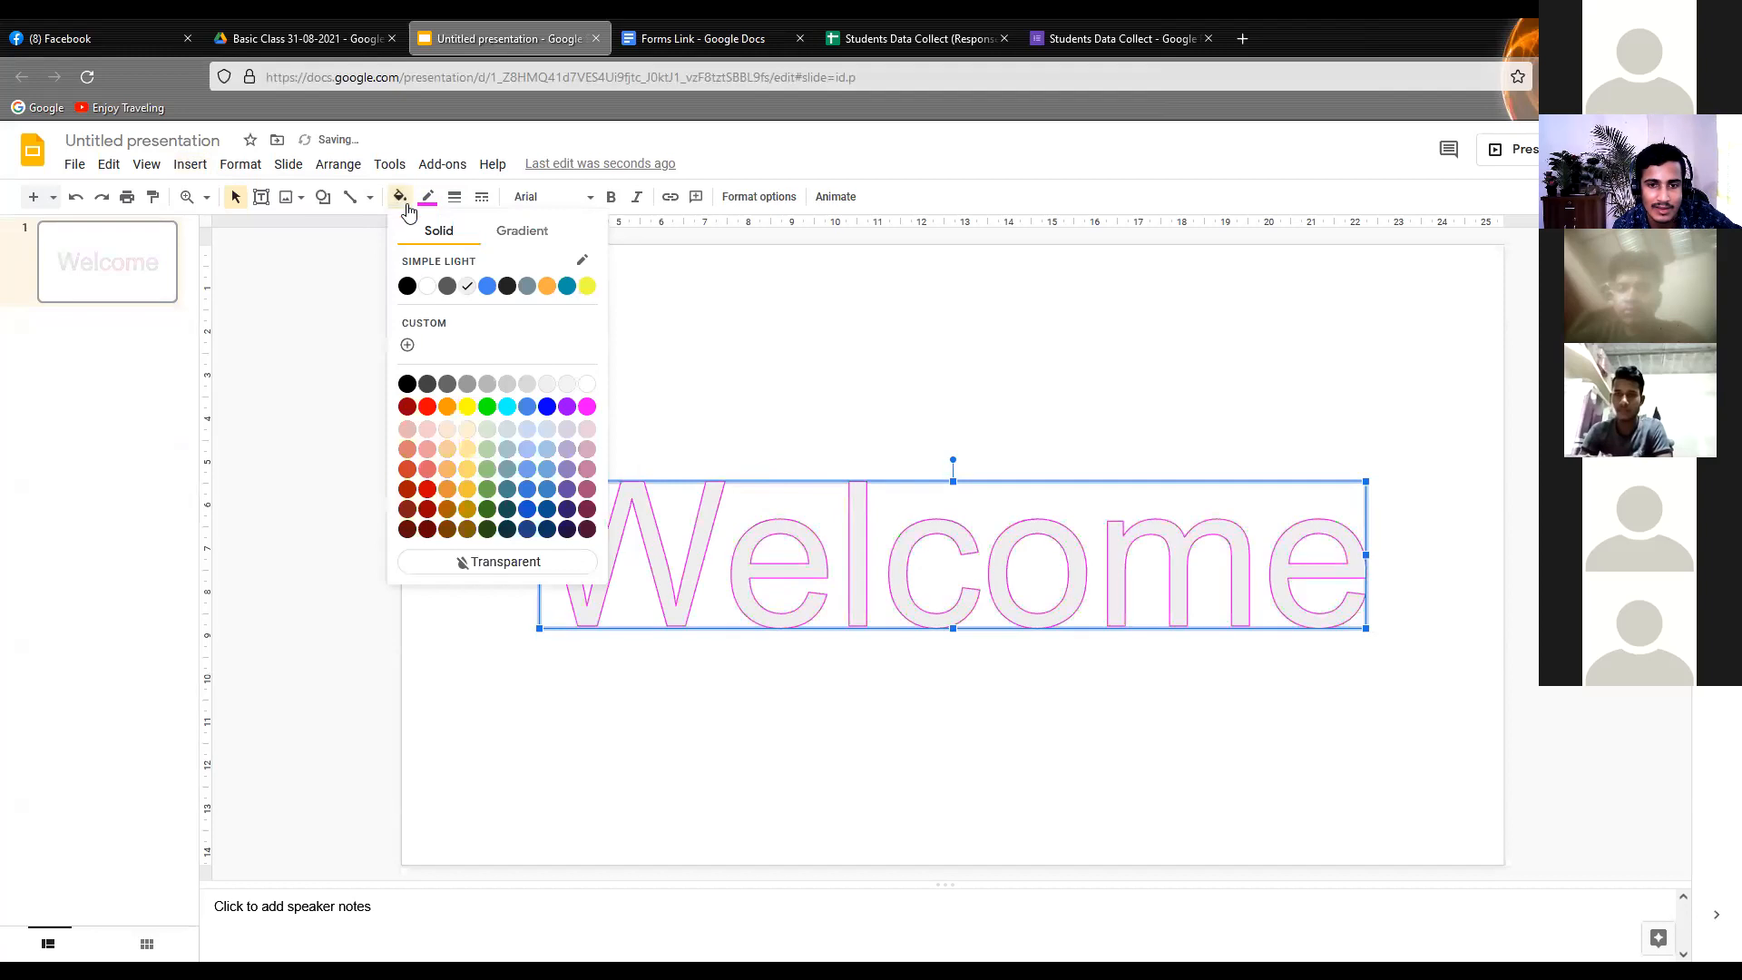
left_click(570, 410)
left_click(589, 361)
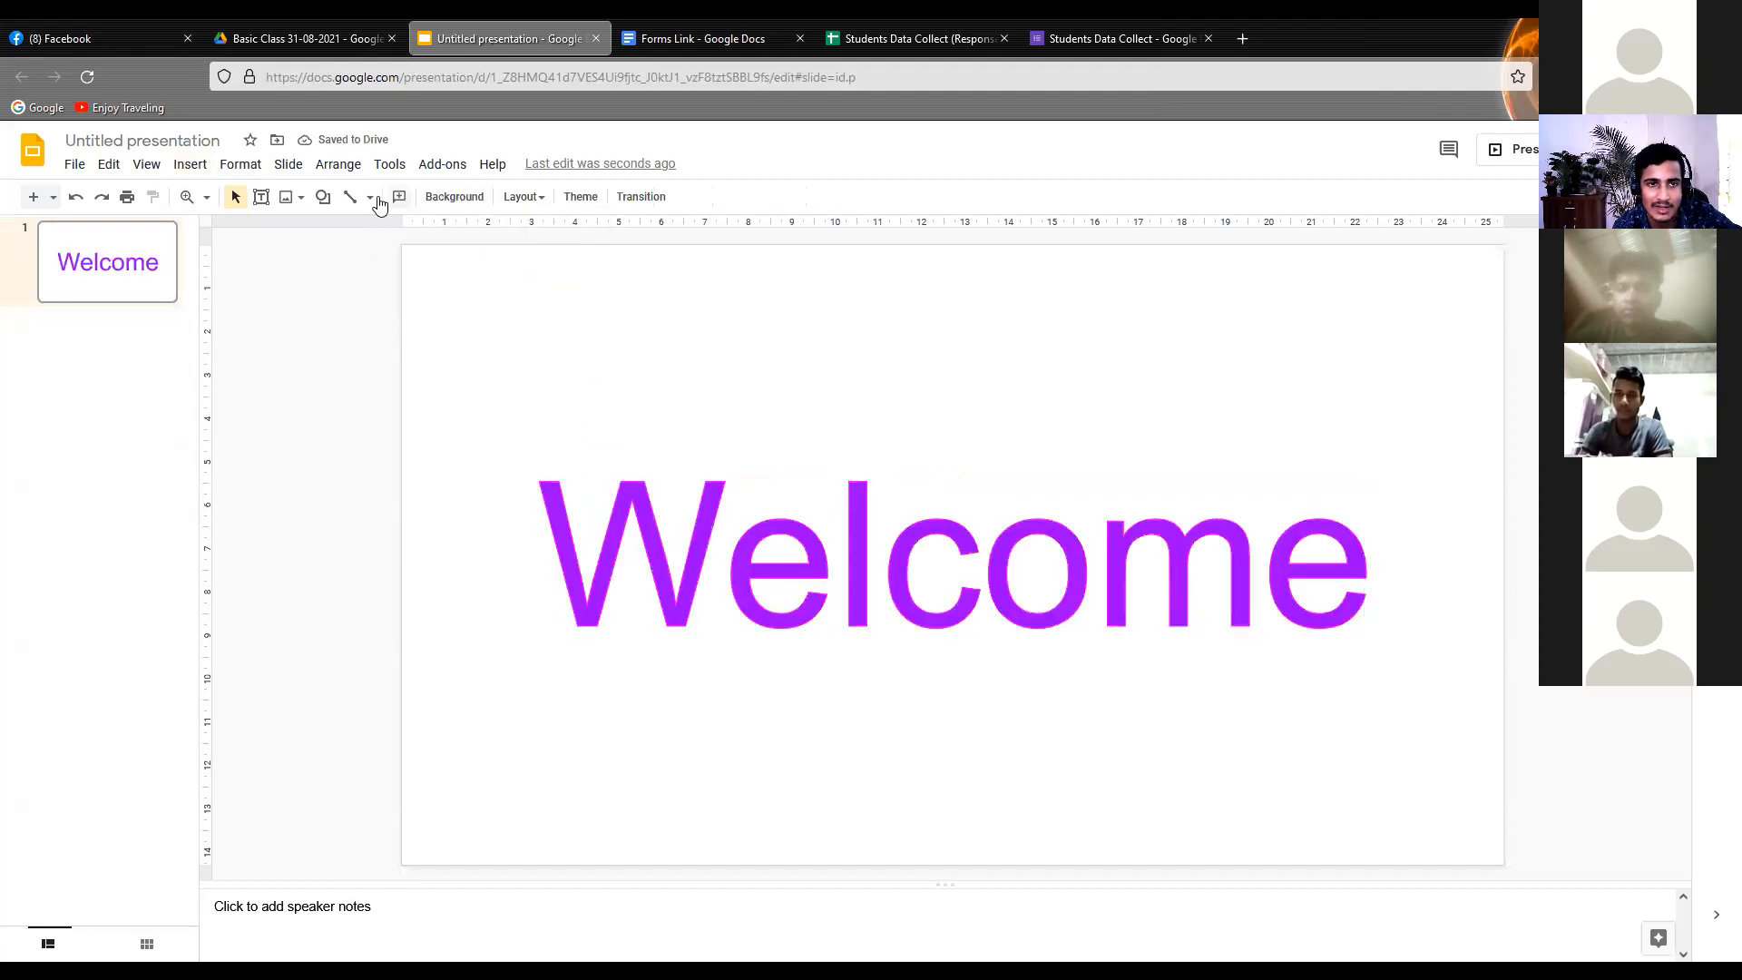
Try a green outline on the "Welcome" word art, and set its outline colour to red instead
left_click(572, 497)
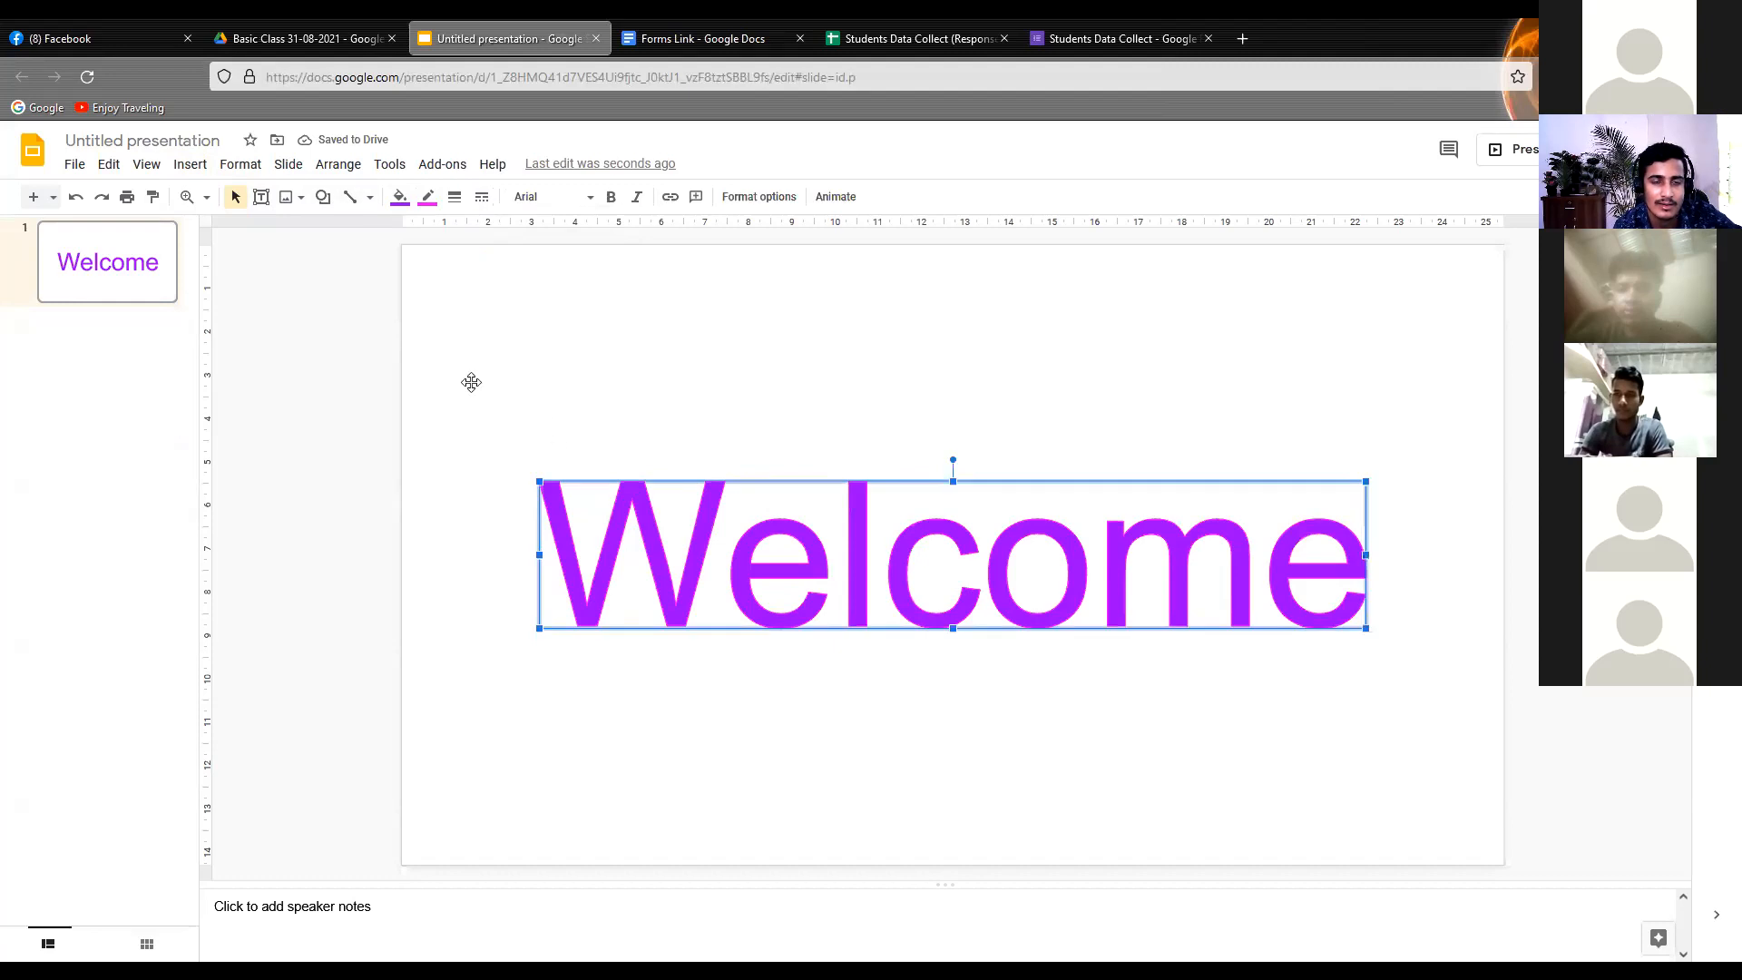
left_click(427, 198)
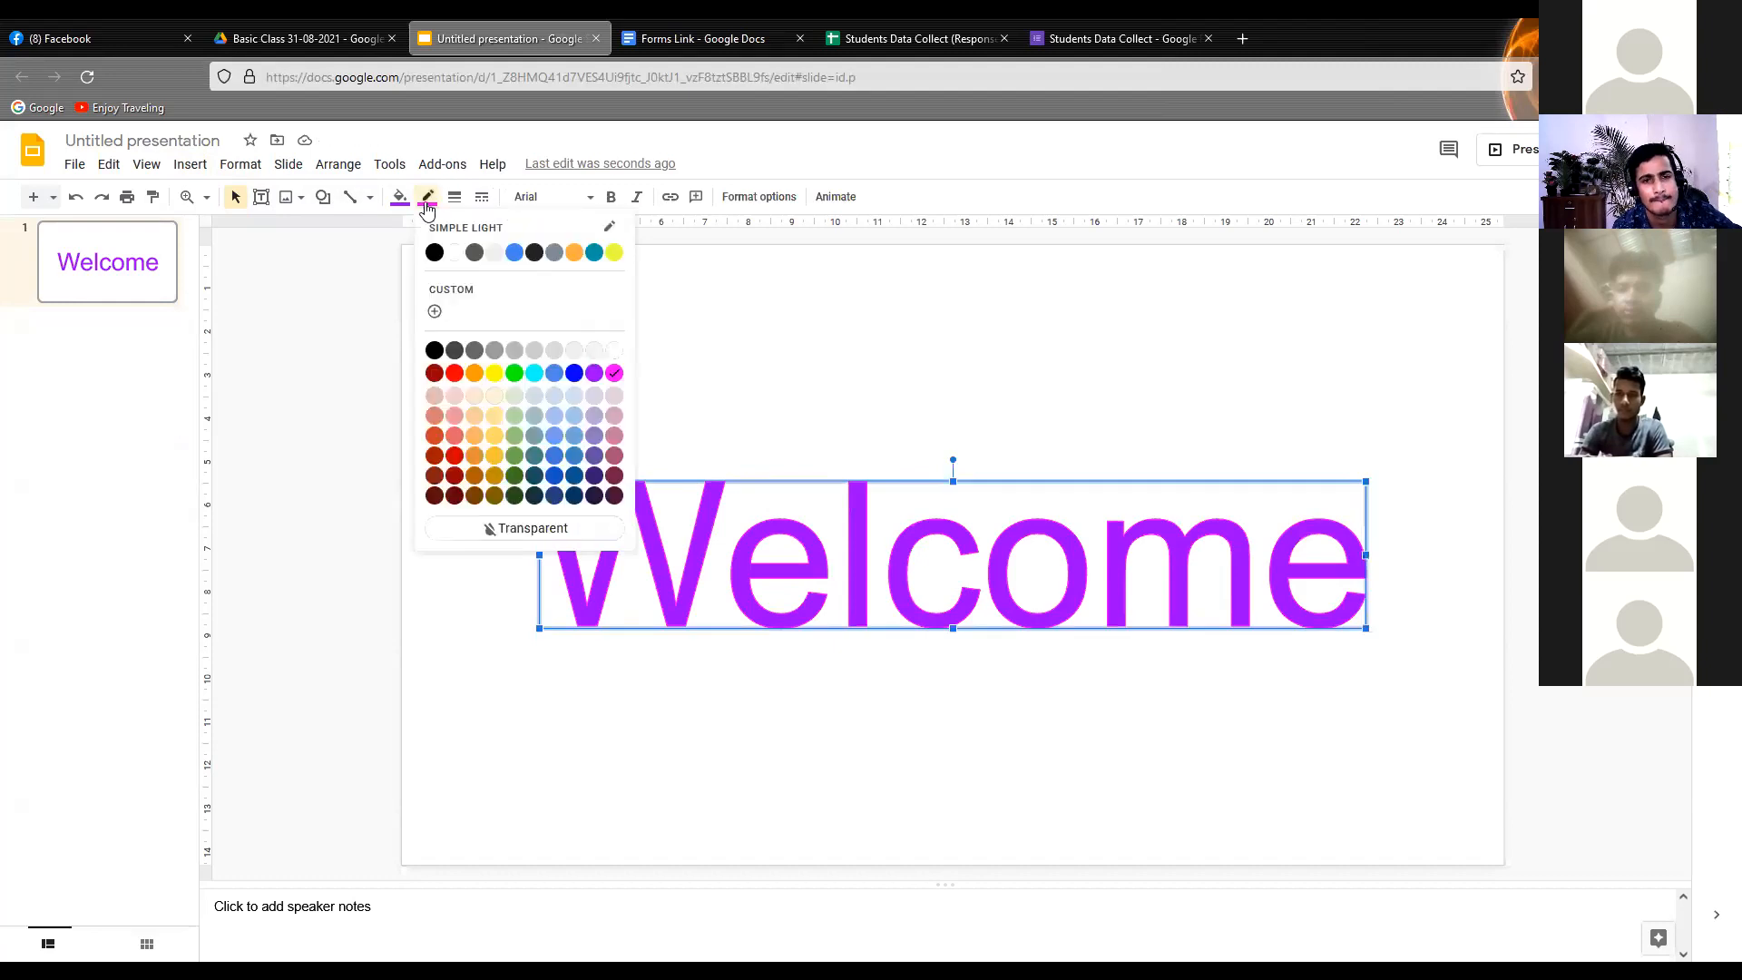
left_click(514, 374)
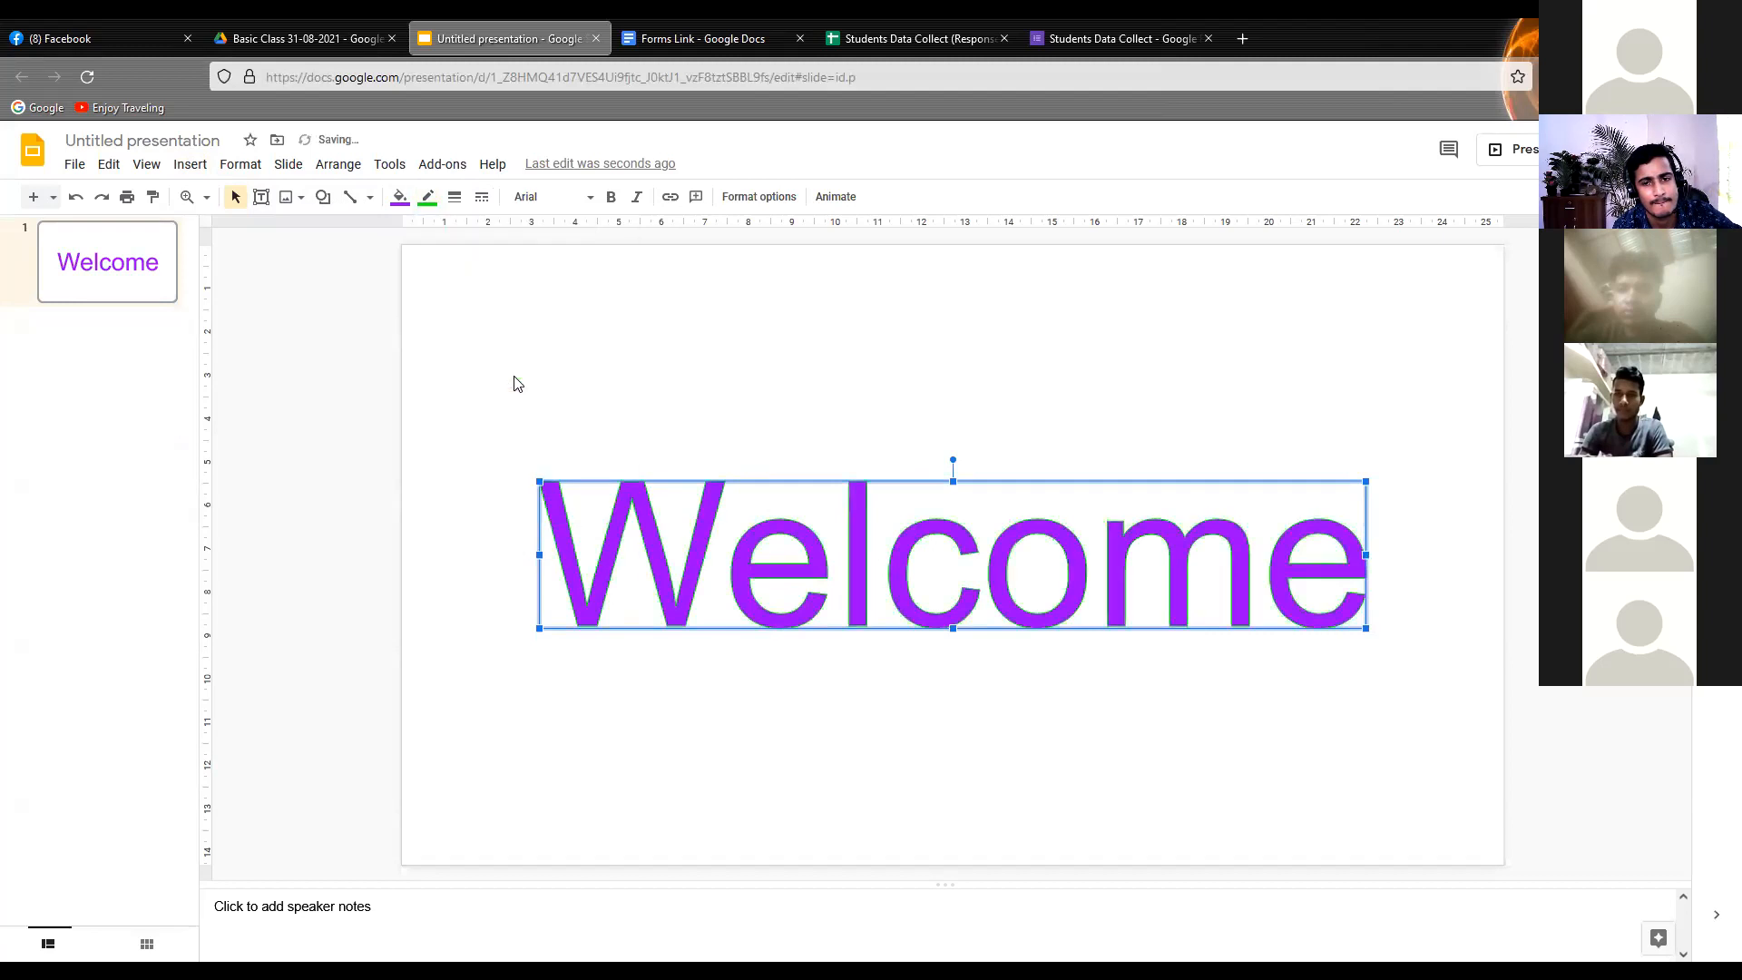
left_click(436, 211)
left_click(459, 378)
left_click(551, 345)
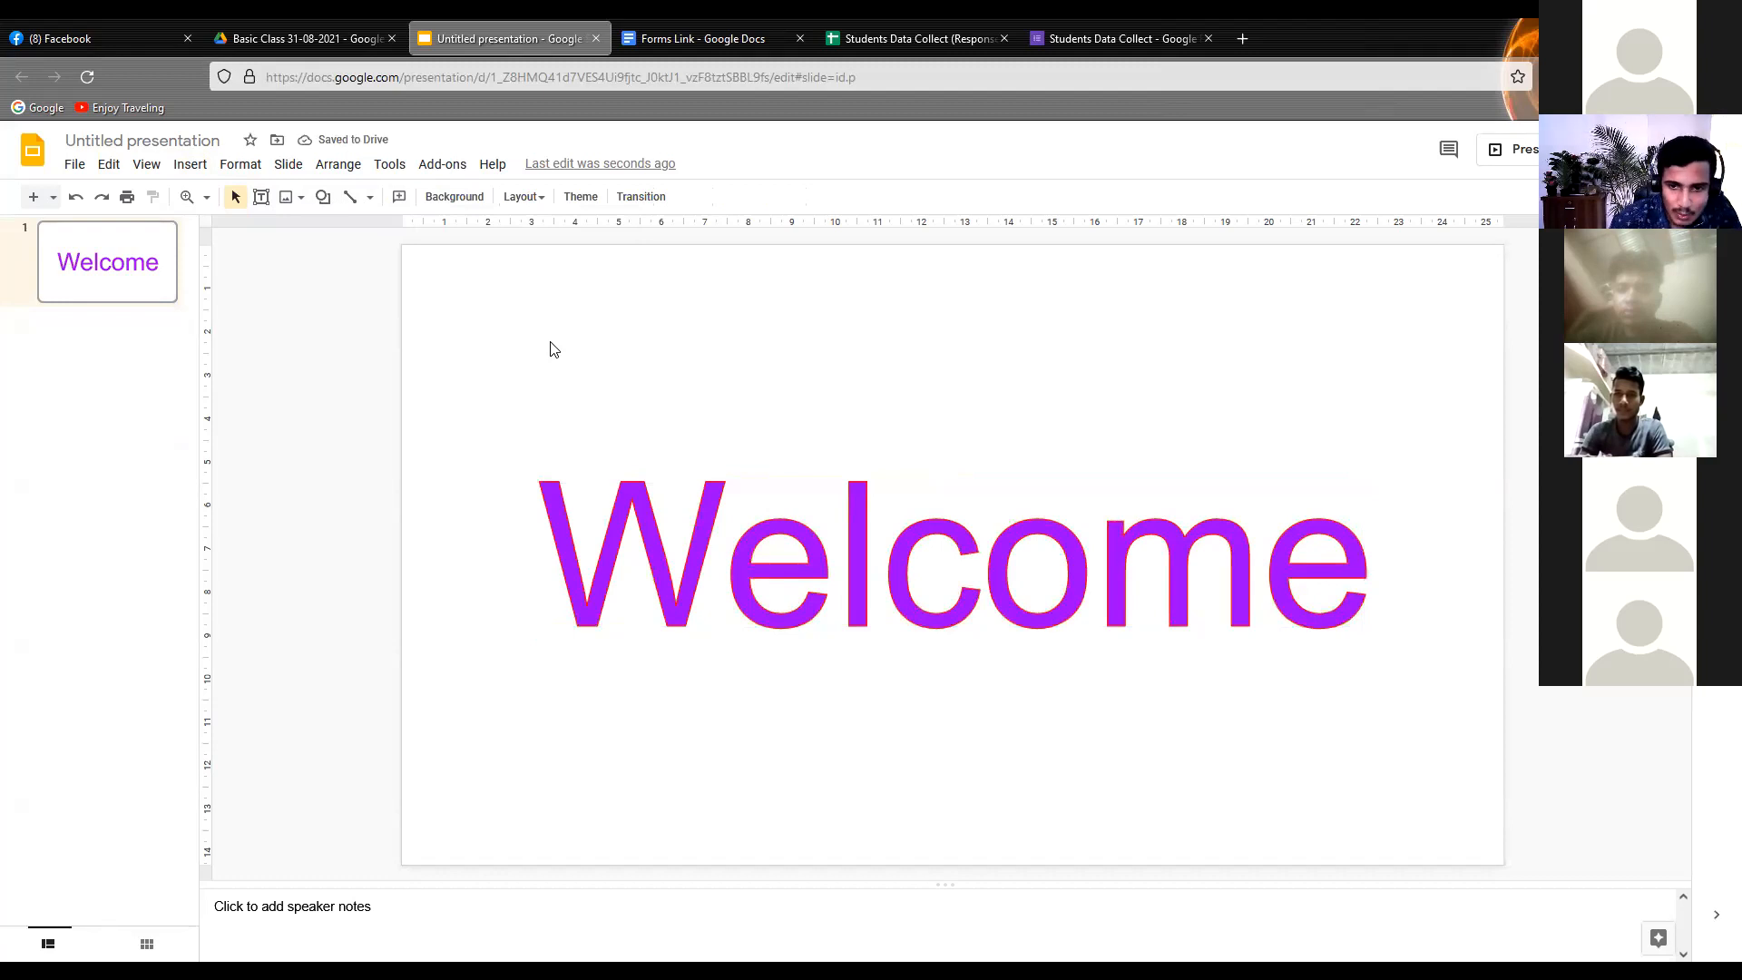
Move the "Welcome" word art straight up to the upper part of the slide and keep it selected
left_click(737, 498)
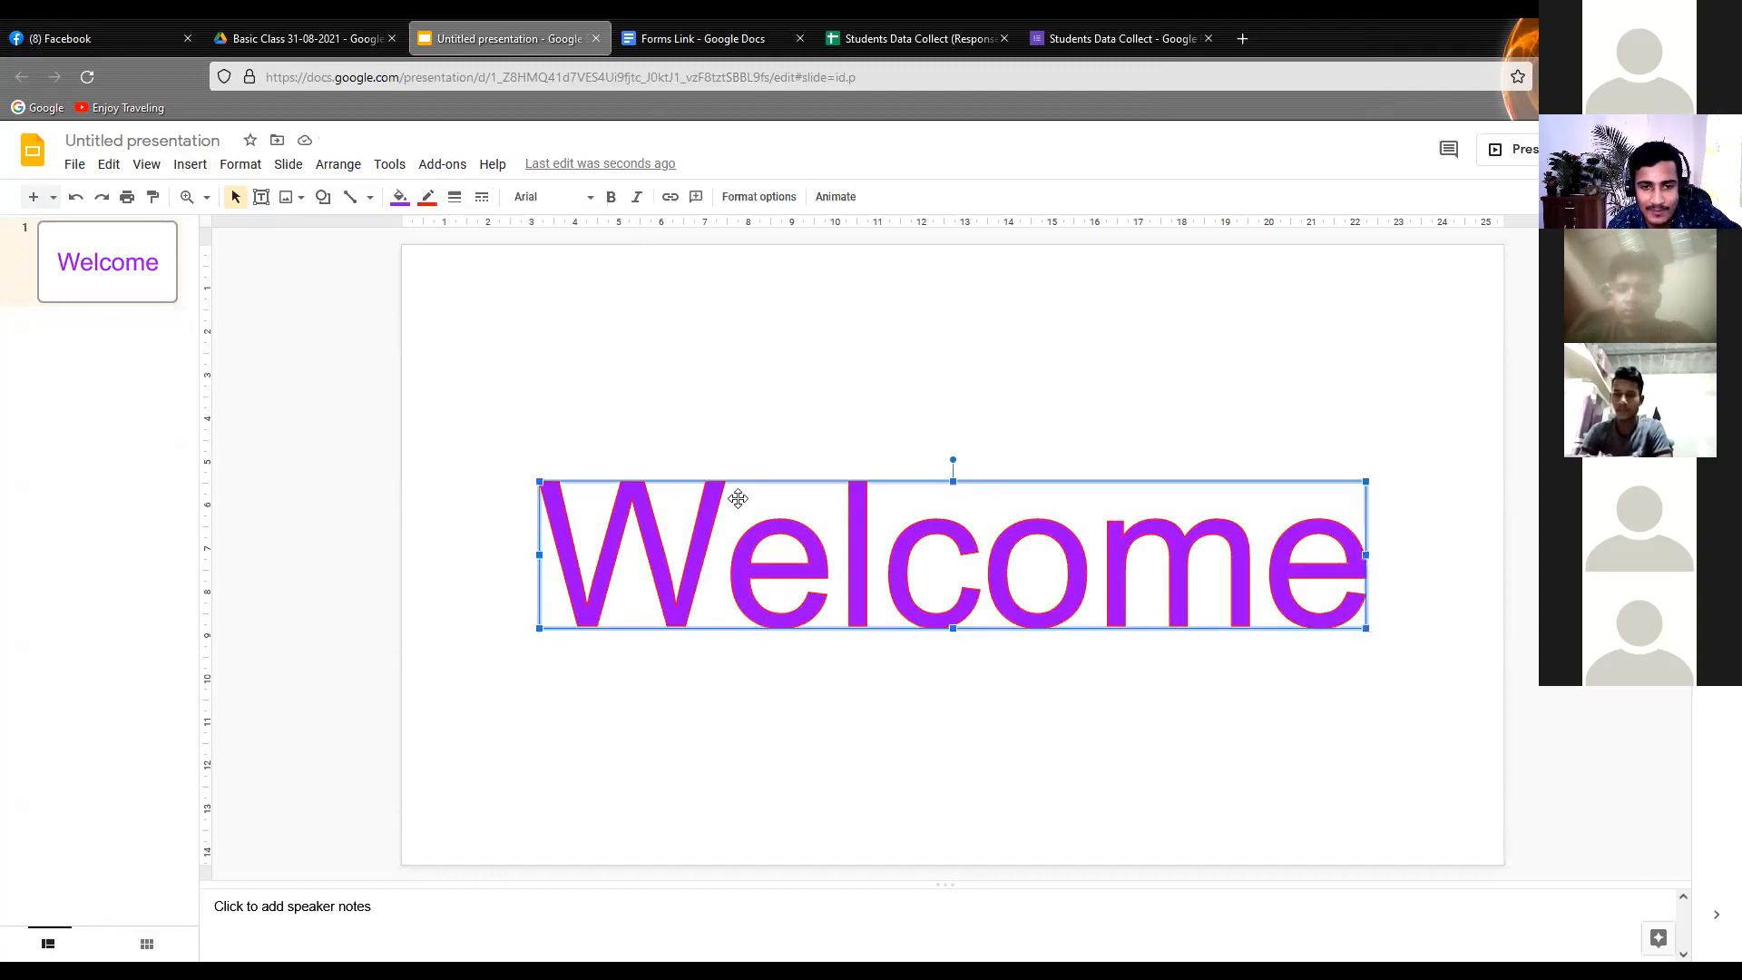
left_click_drag(860, 518, 868, 324)
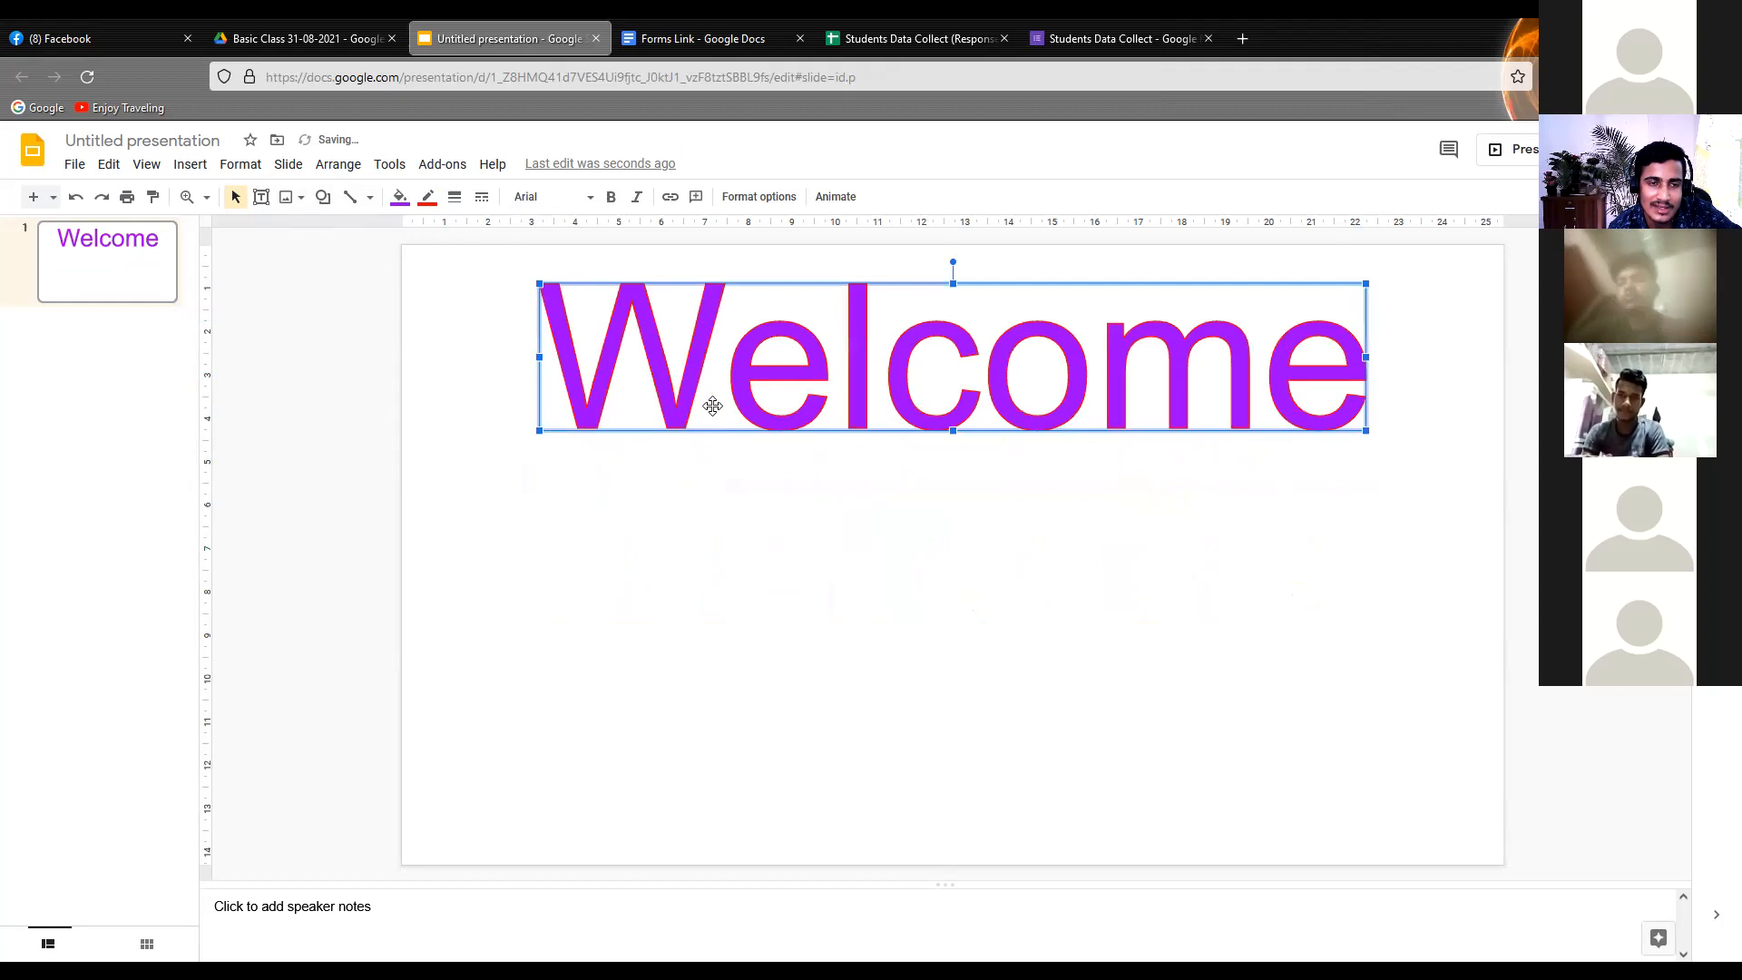
left_click(665, 474)
left_click(673, 413)
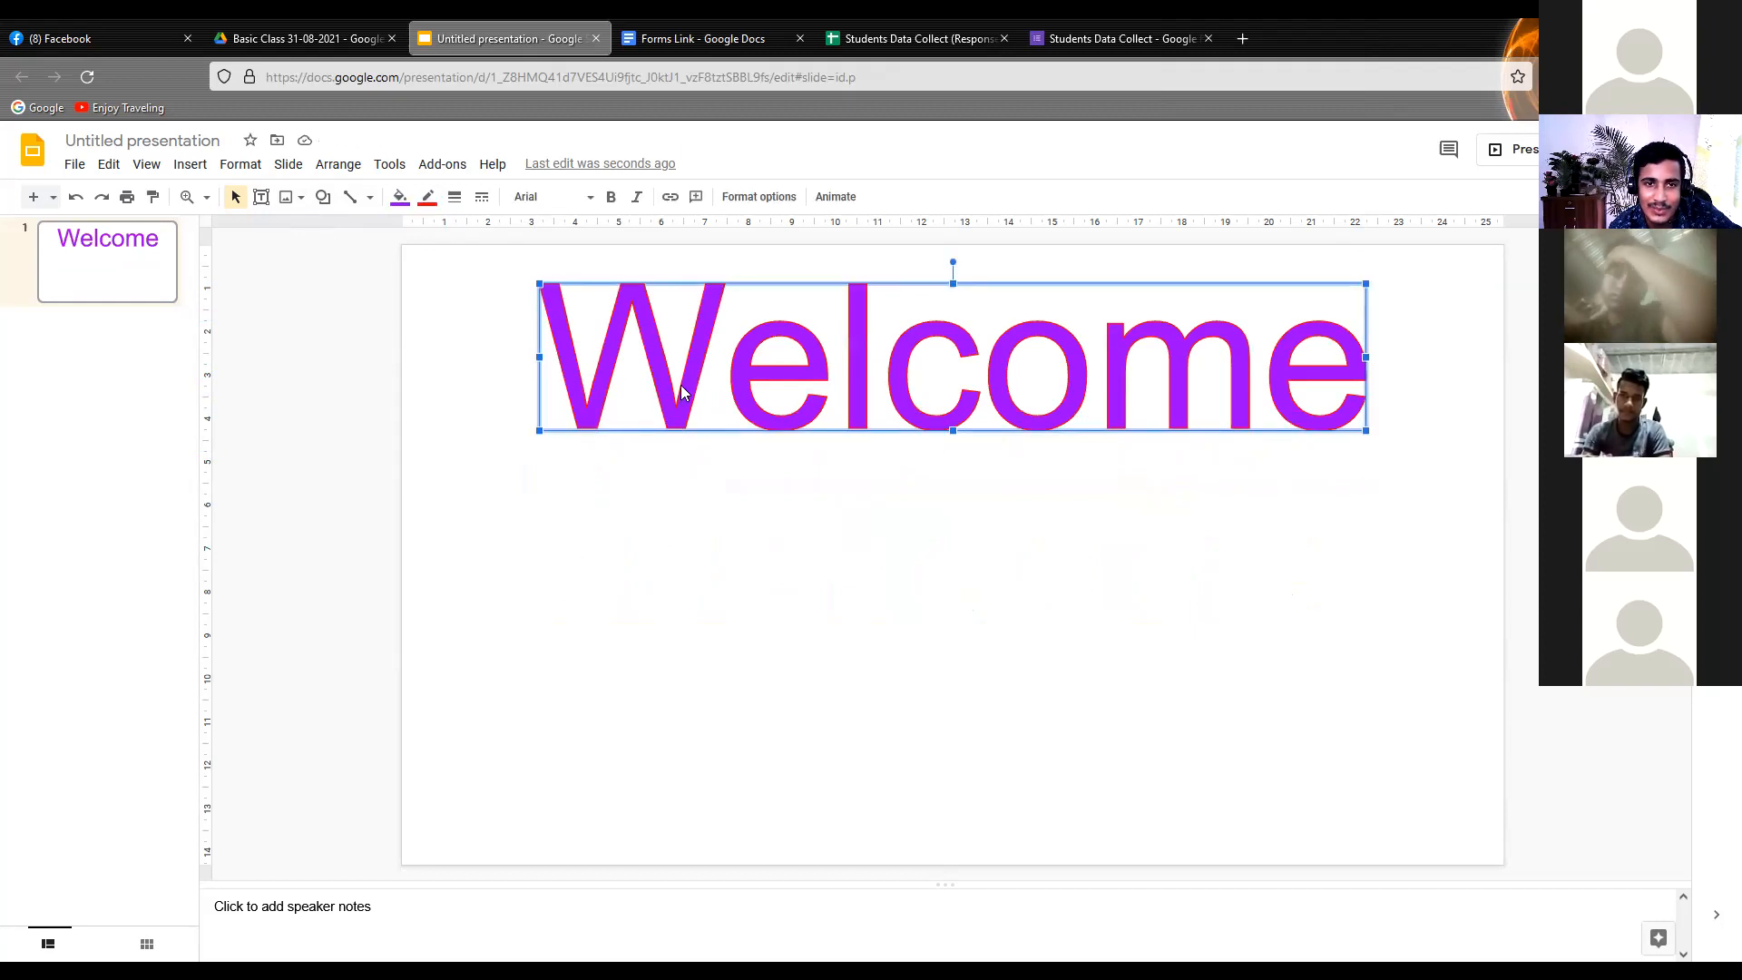
Try the Impact font on the "Welcome" word art, and set its font to Lobster instead
left_click(570, 197)
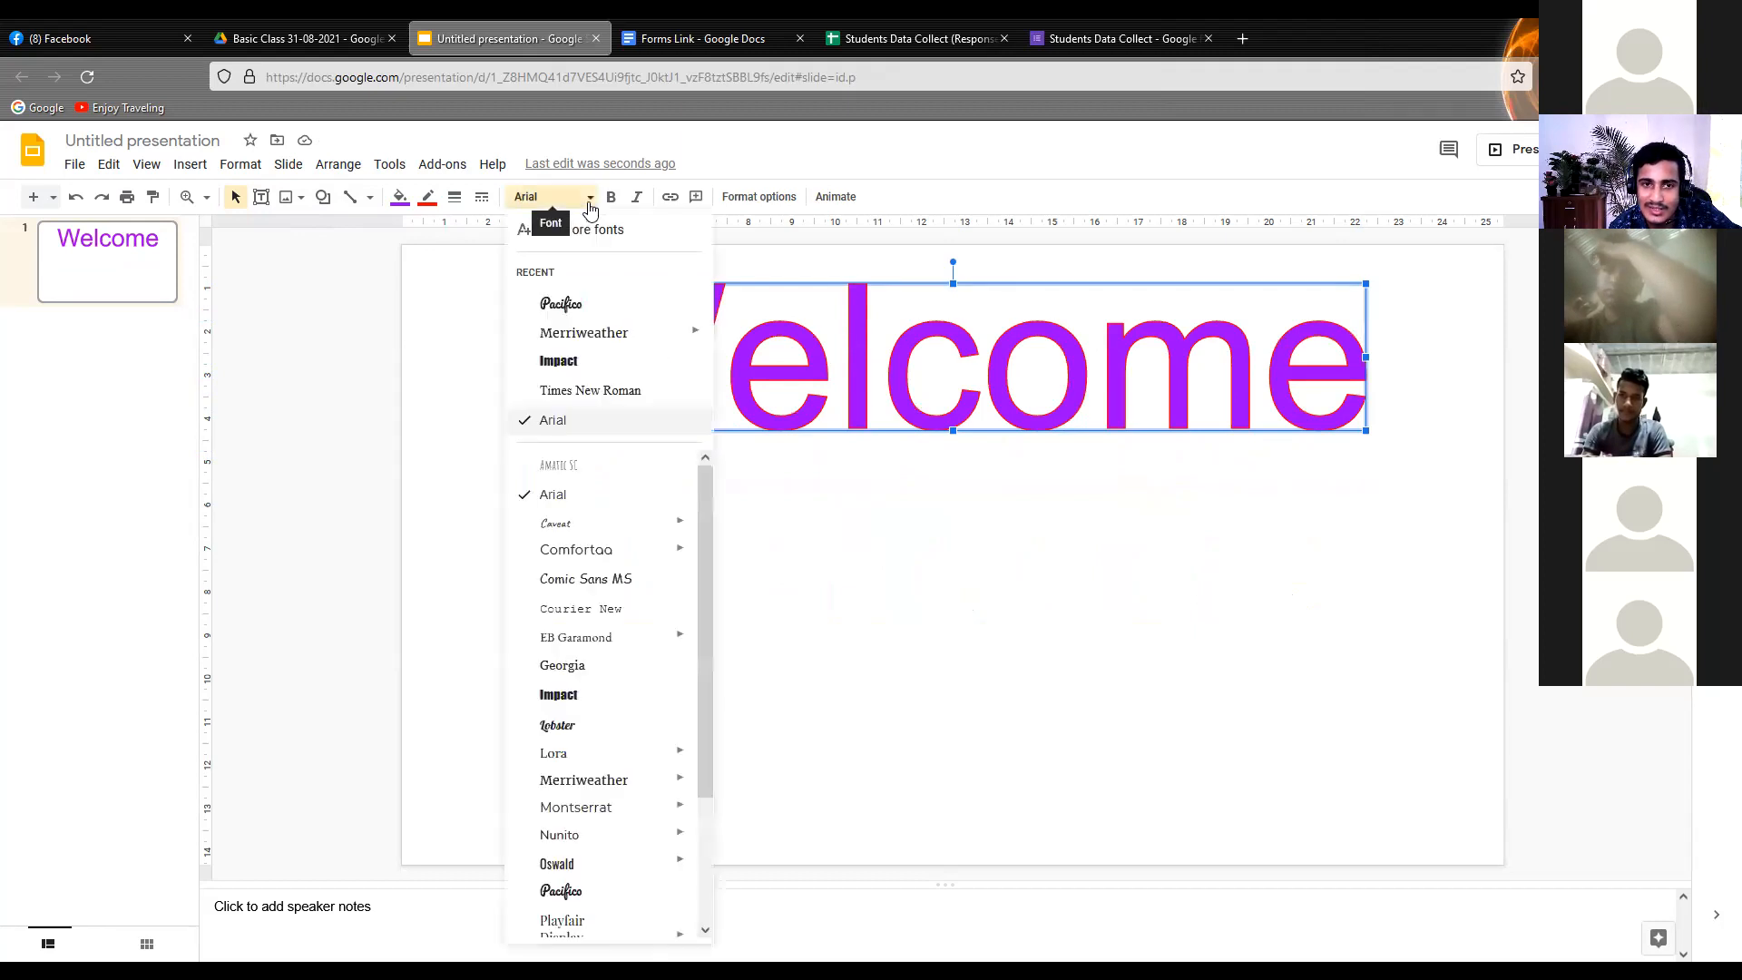
left_click(558, 361)
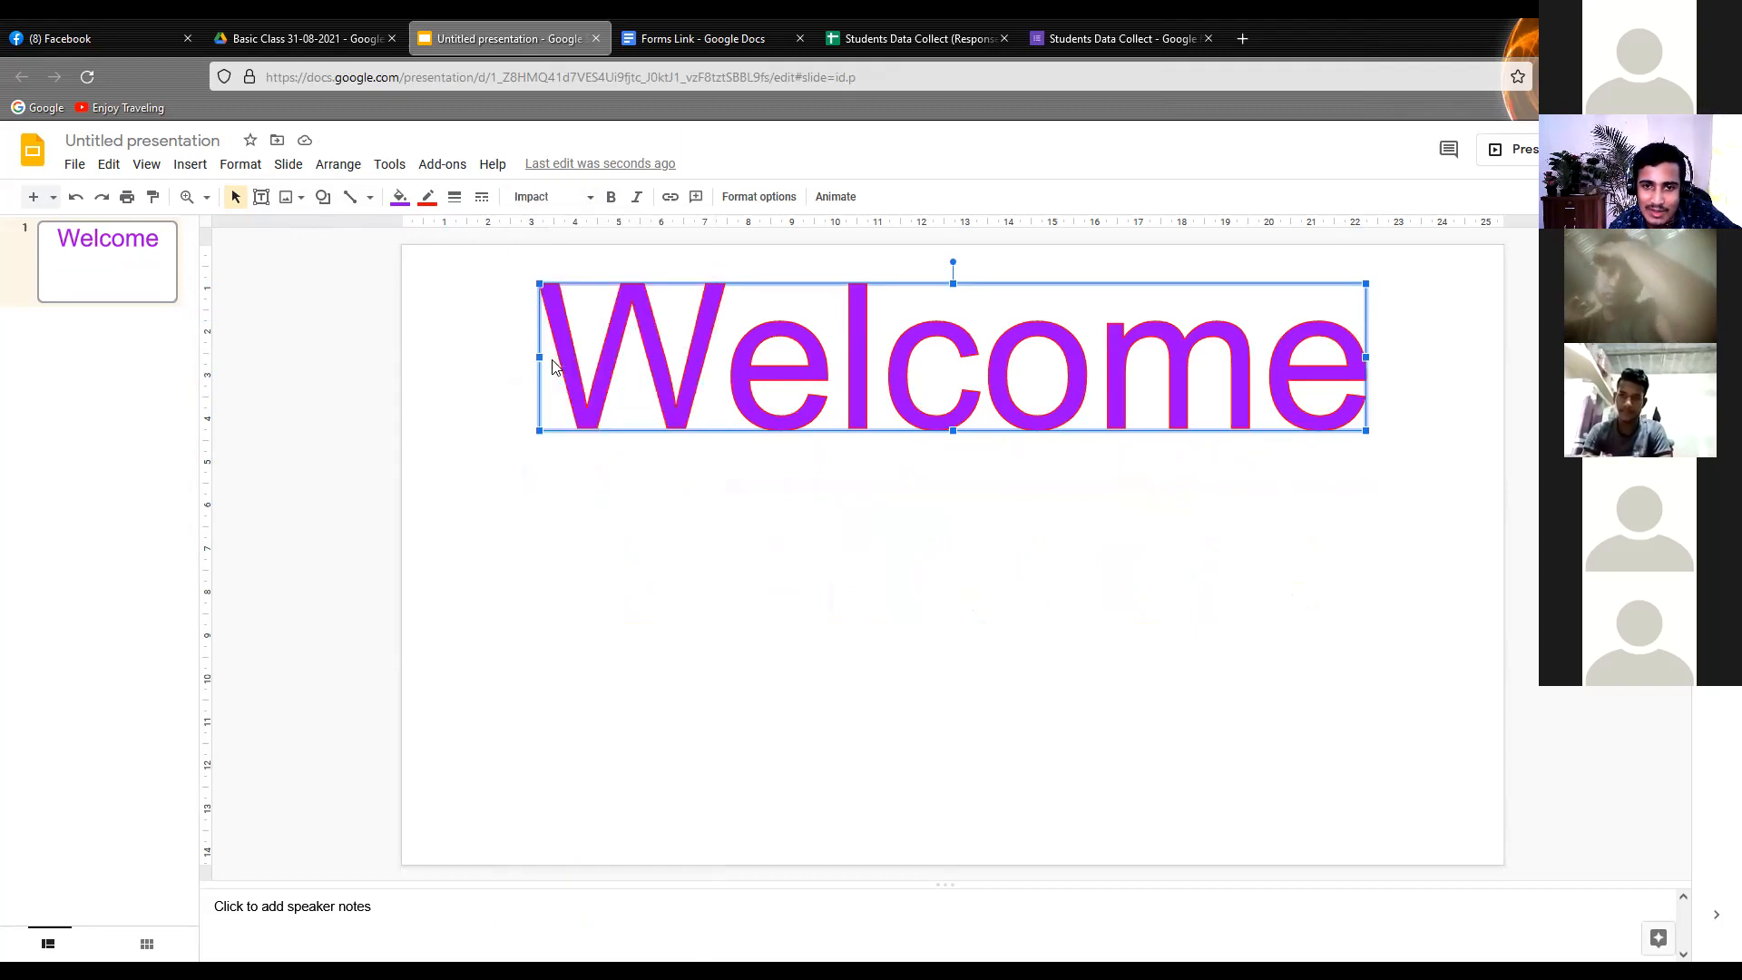
left_click(591, 199)
scroll(562, 653, "down", 1)
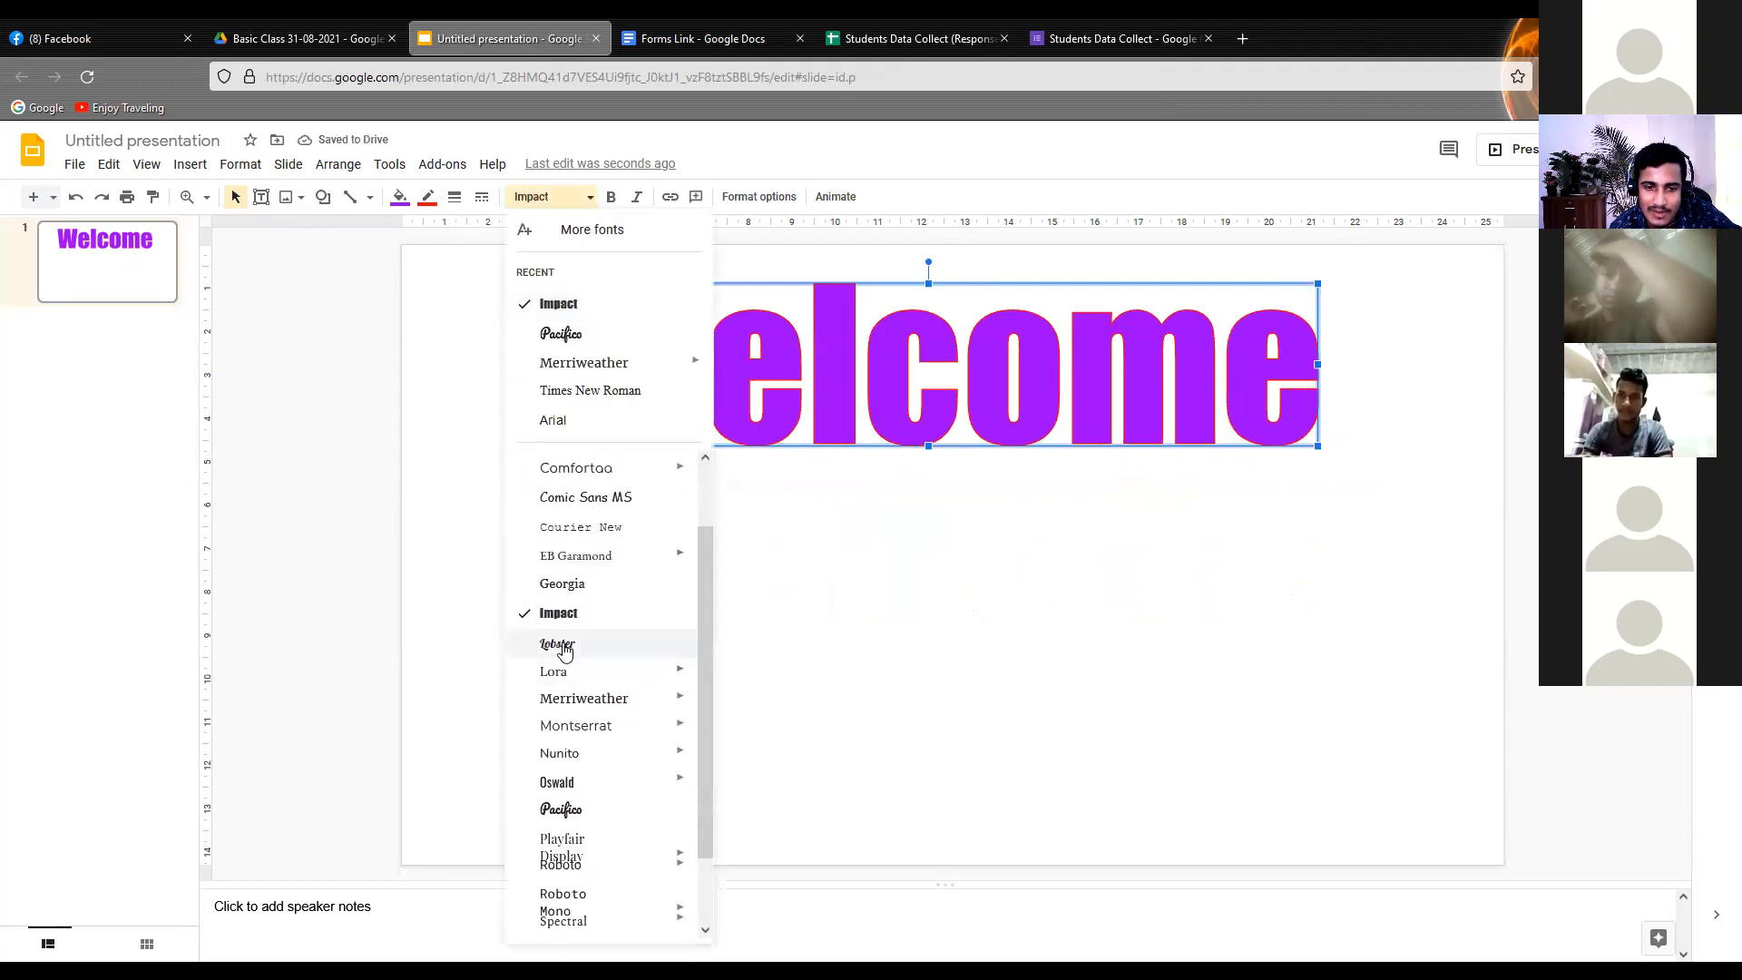
left_click(558, 644)
left_click(855, 591)
left_click(771, 413)
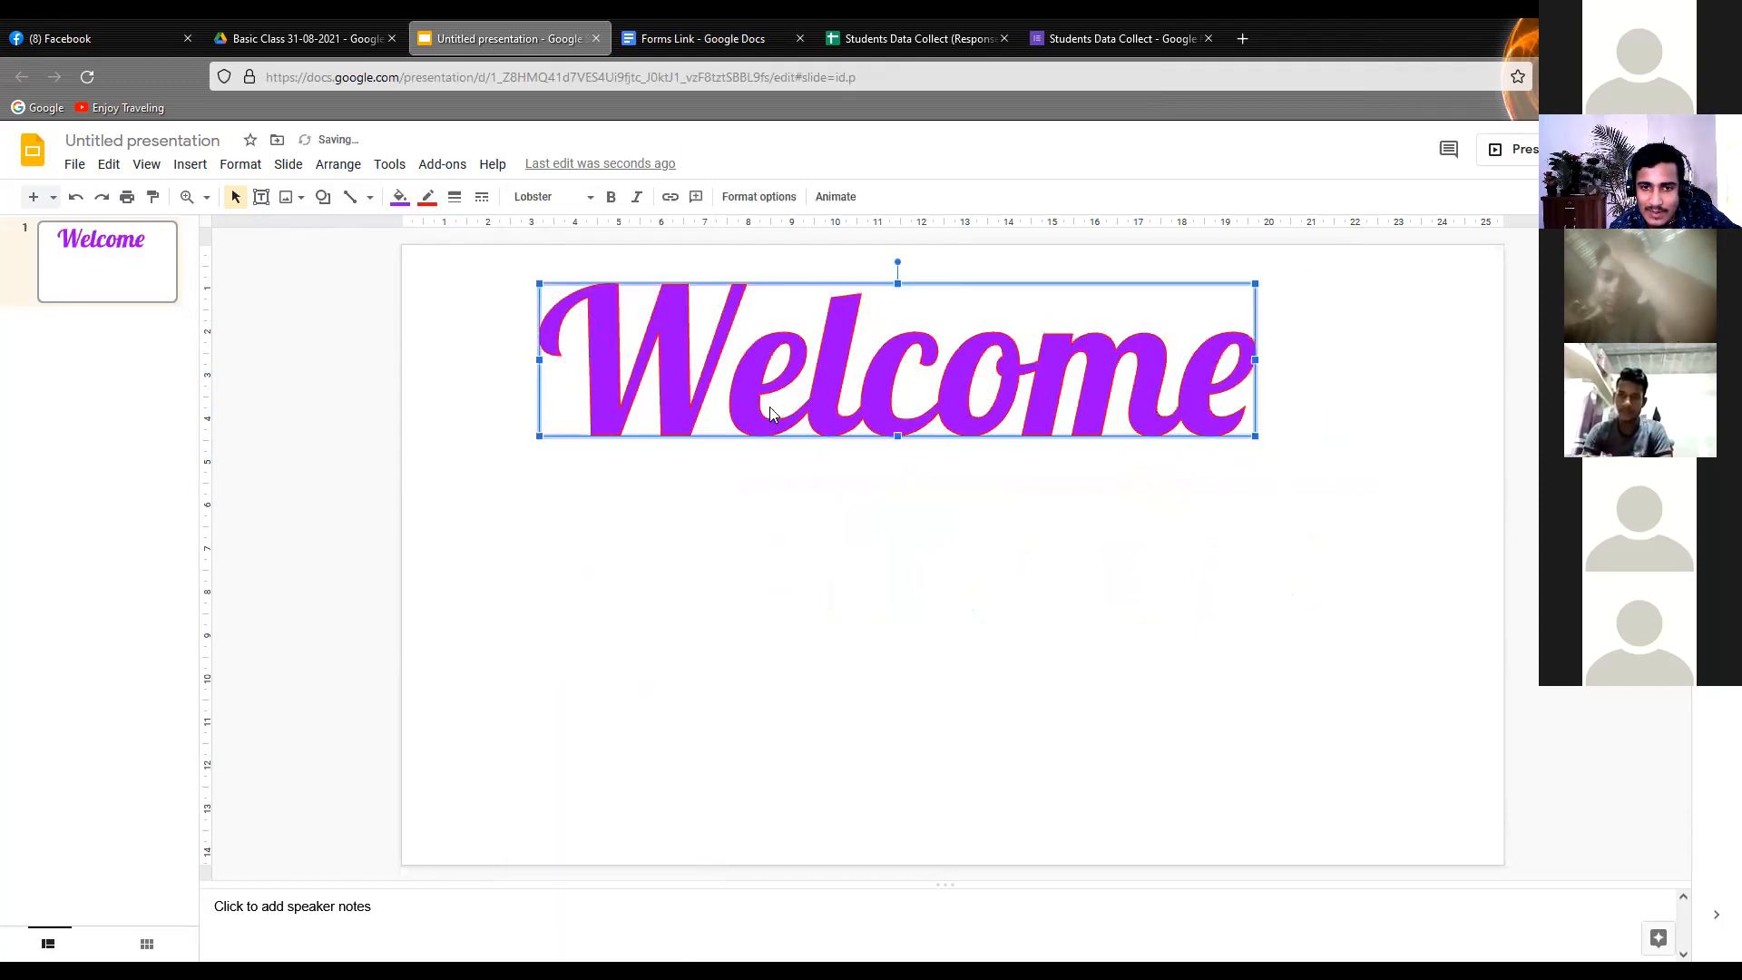
Centre the "Welcome" word art horizontally on the slide and nudge it slightly down
left_click_drag(803, 422, 898, 426)
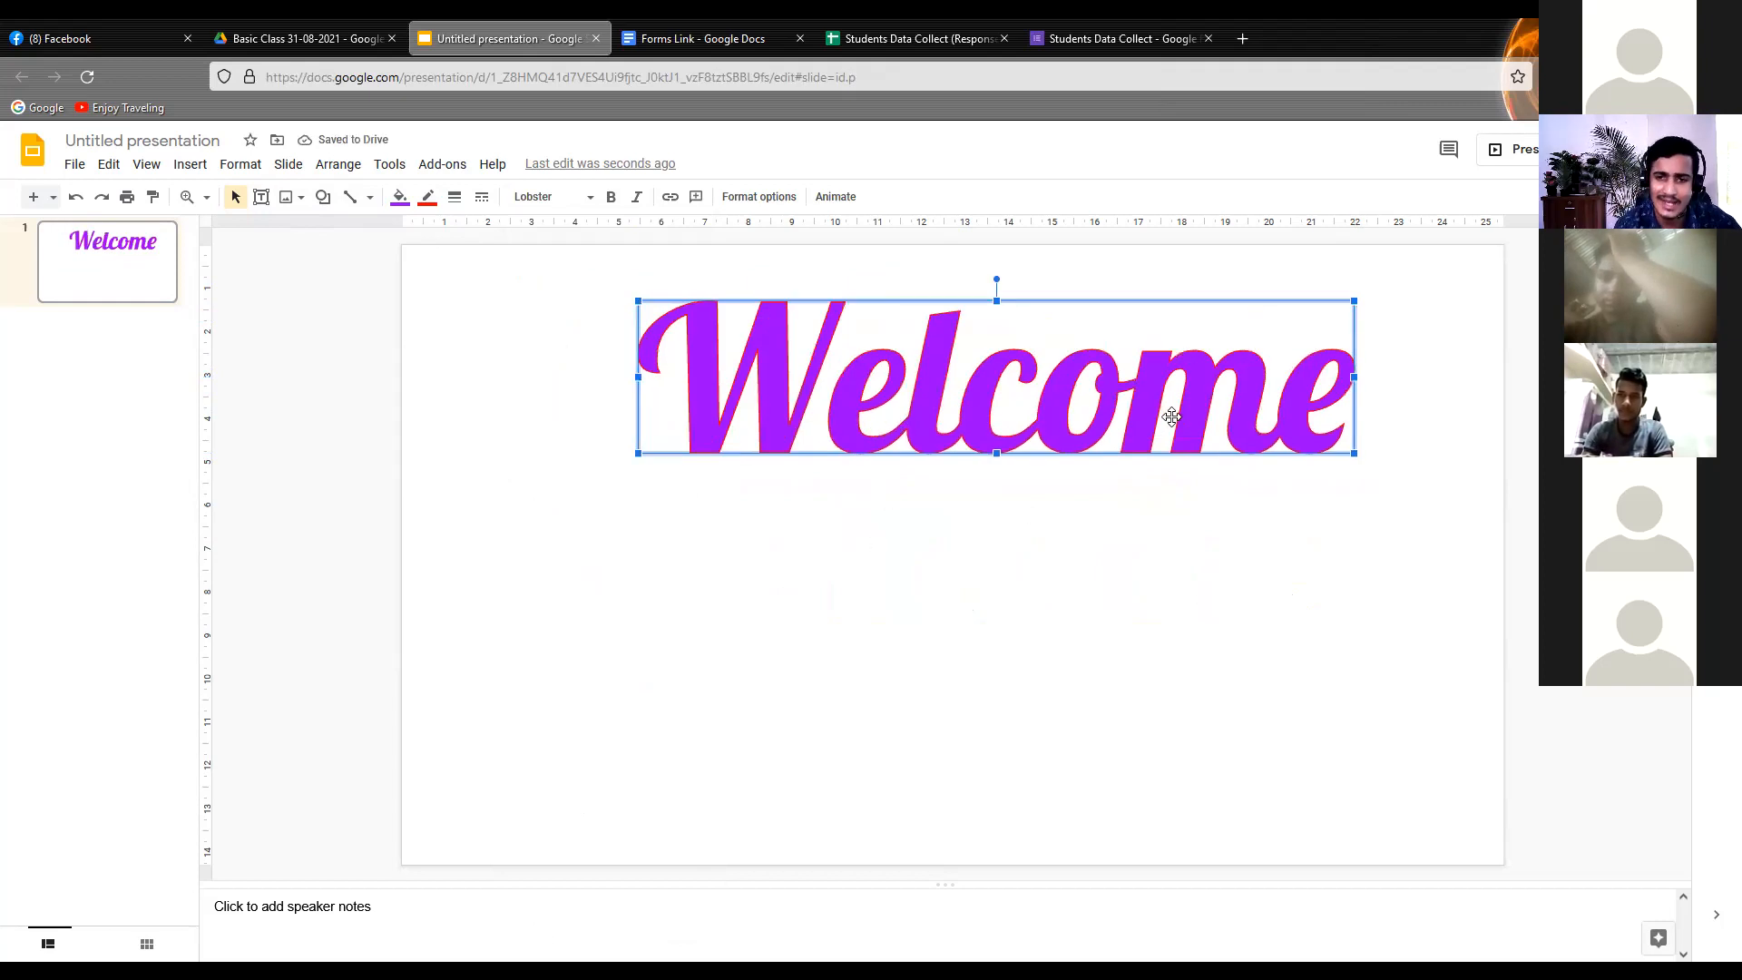
left_click_drag(1067, 427, 1024, 429)
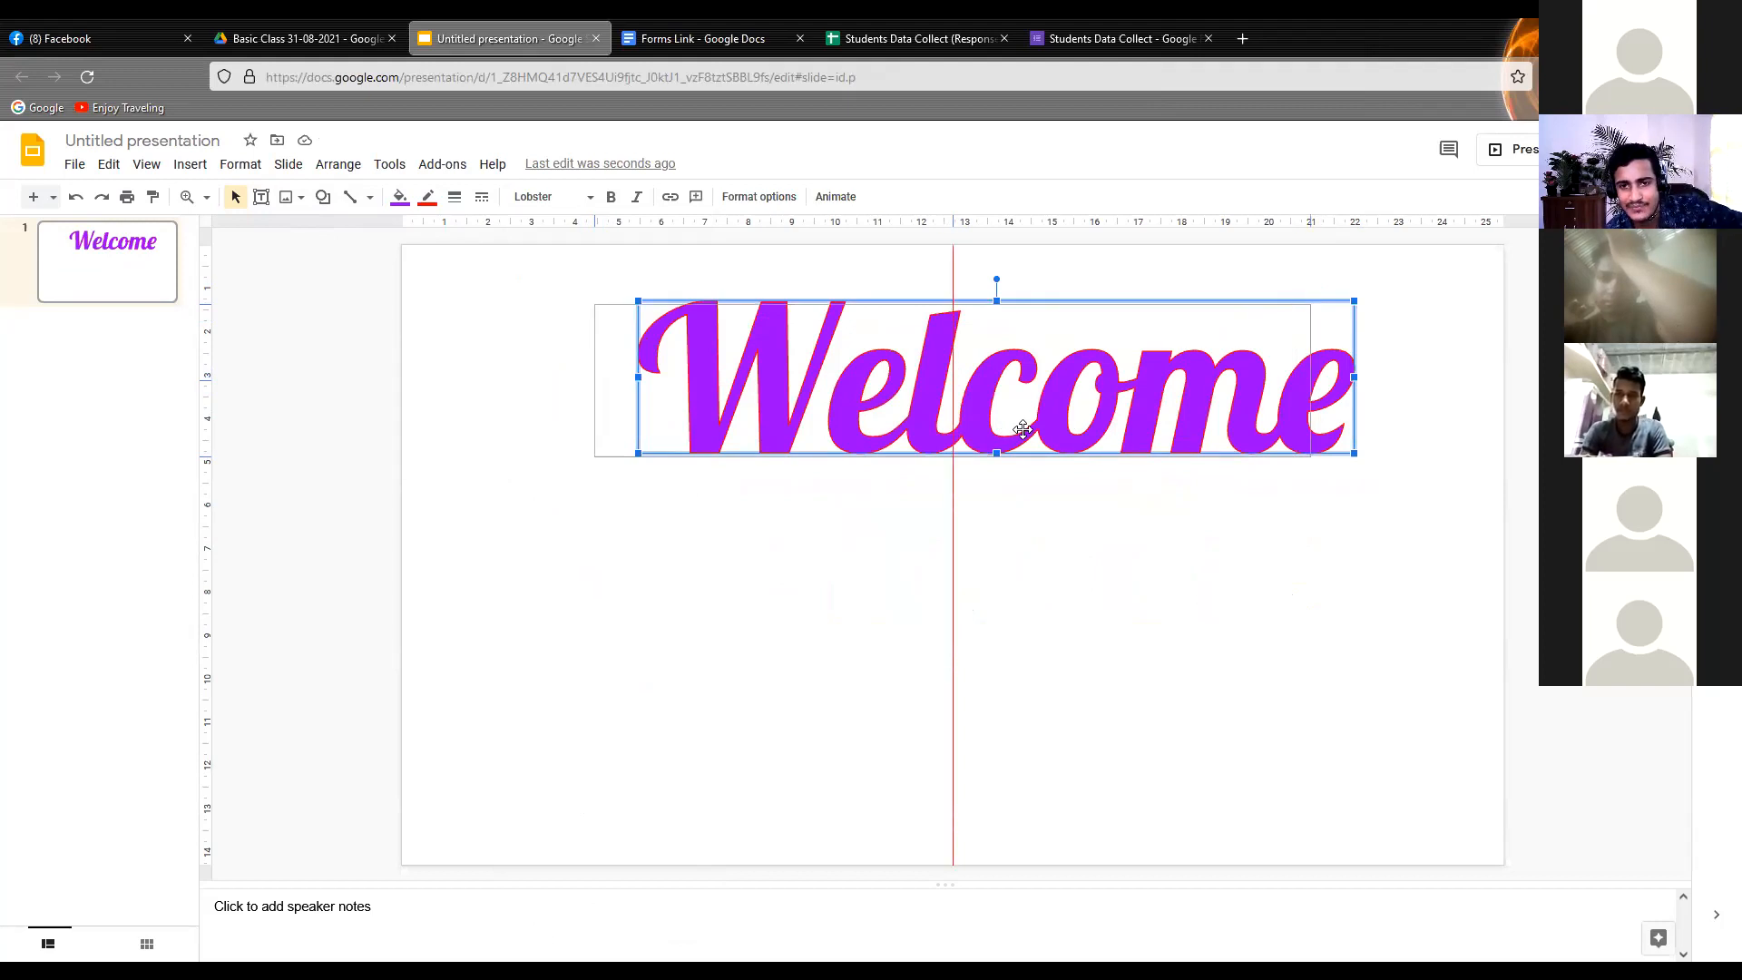
left_click_drag(1023, 429, 1021, 430)
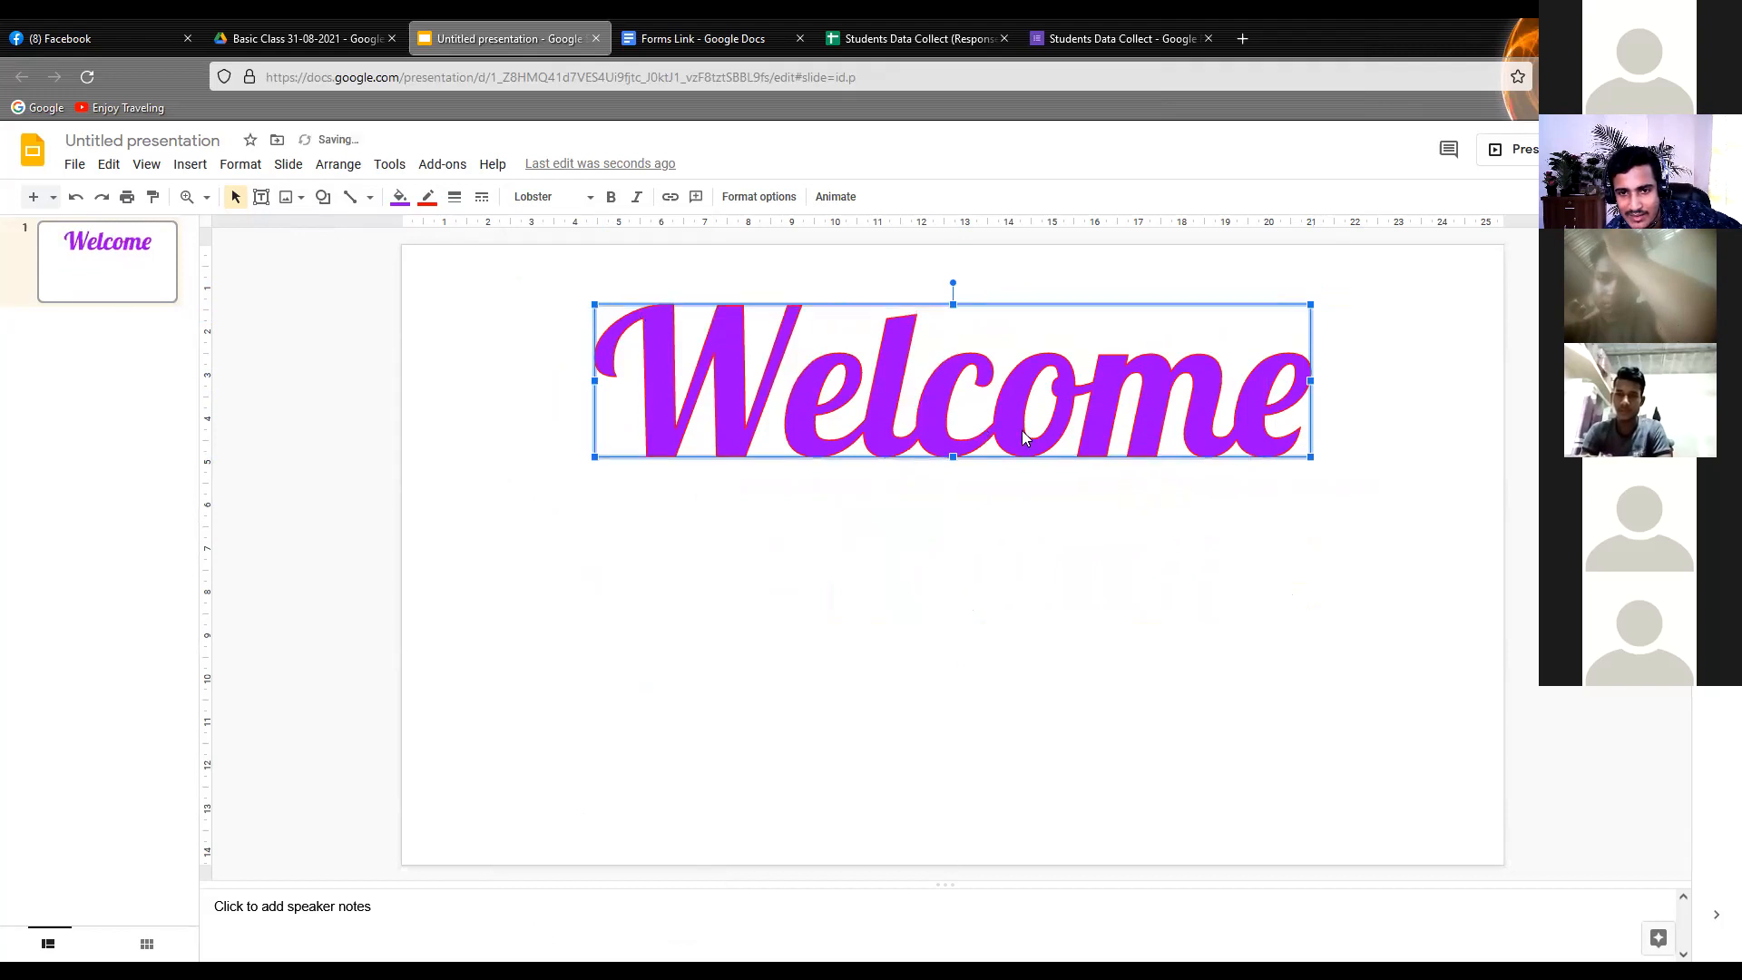
left_click(1012, 588)
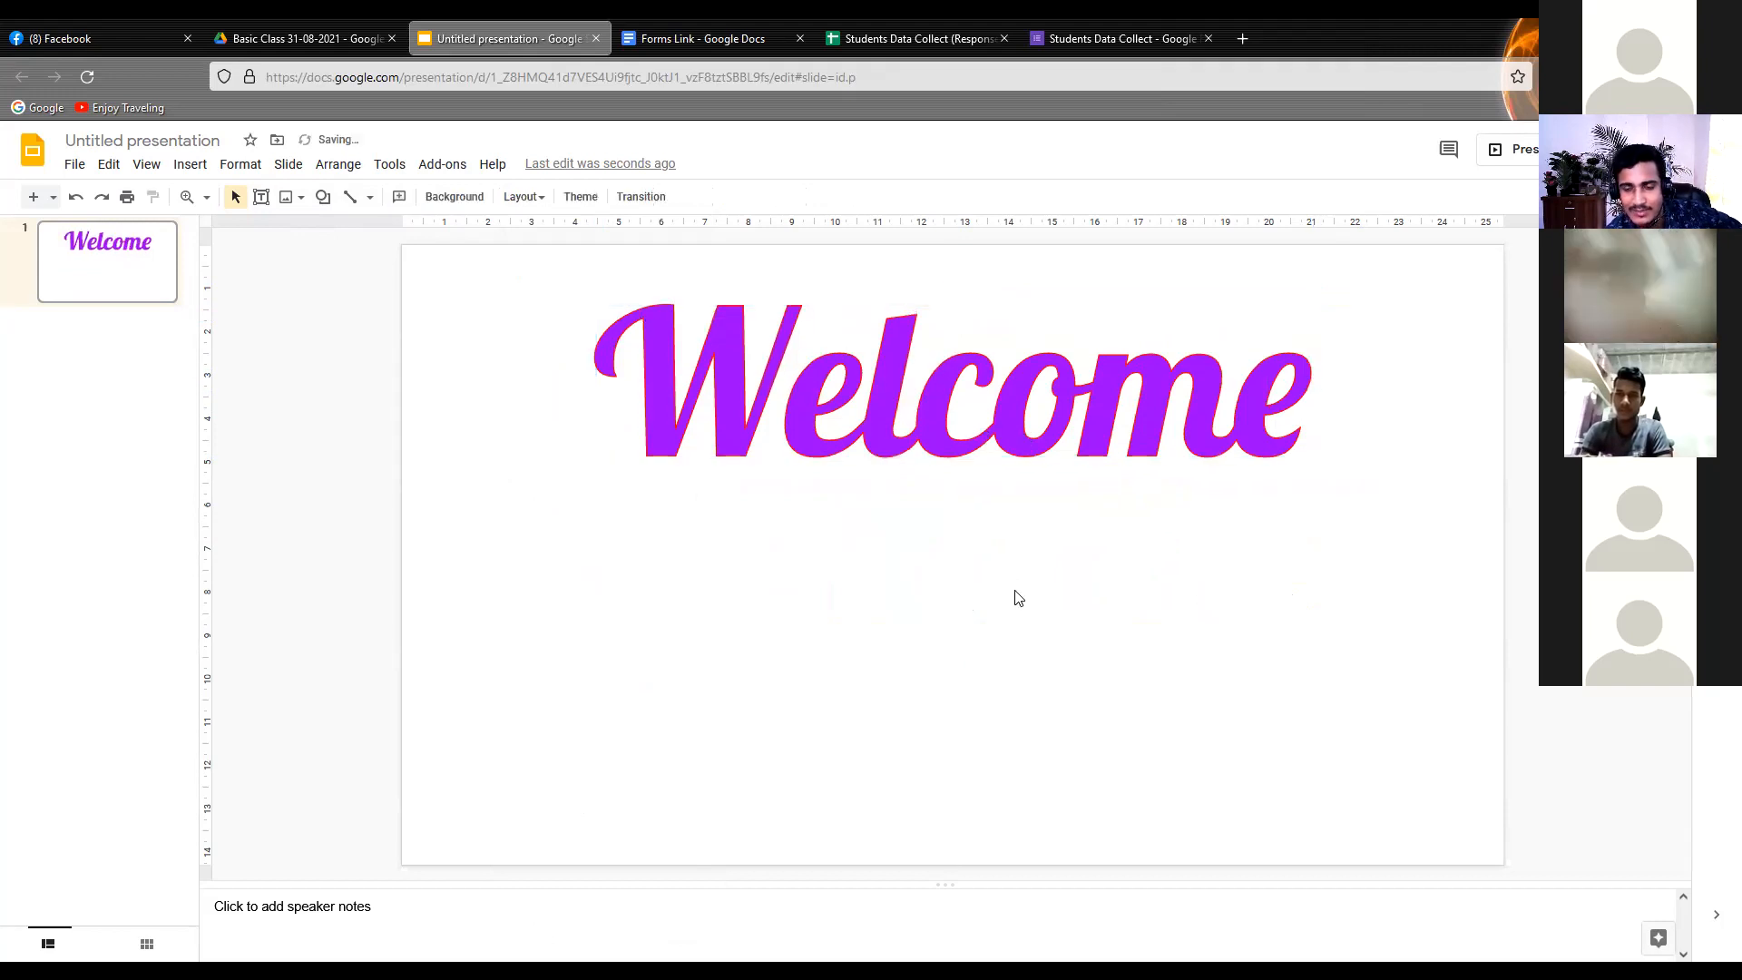
left_click(947, 427)
left_click_drag(947, 430, 946, 441)
left_click(820, 529)
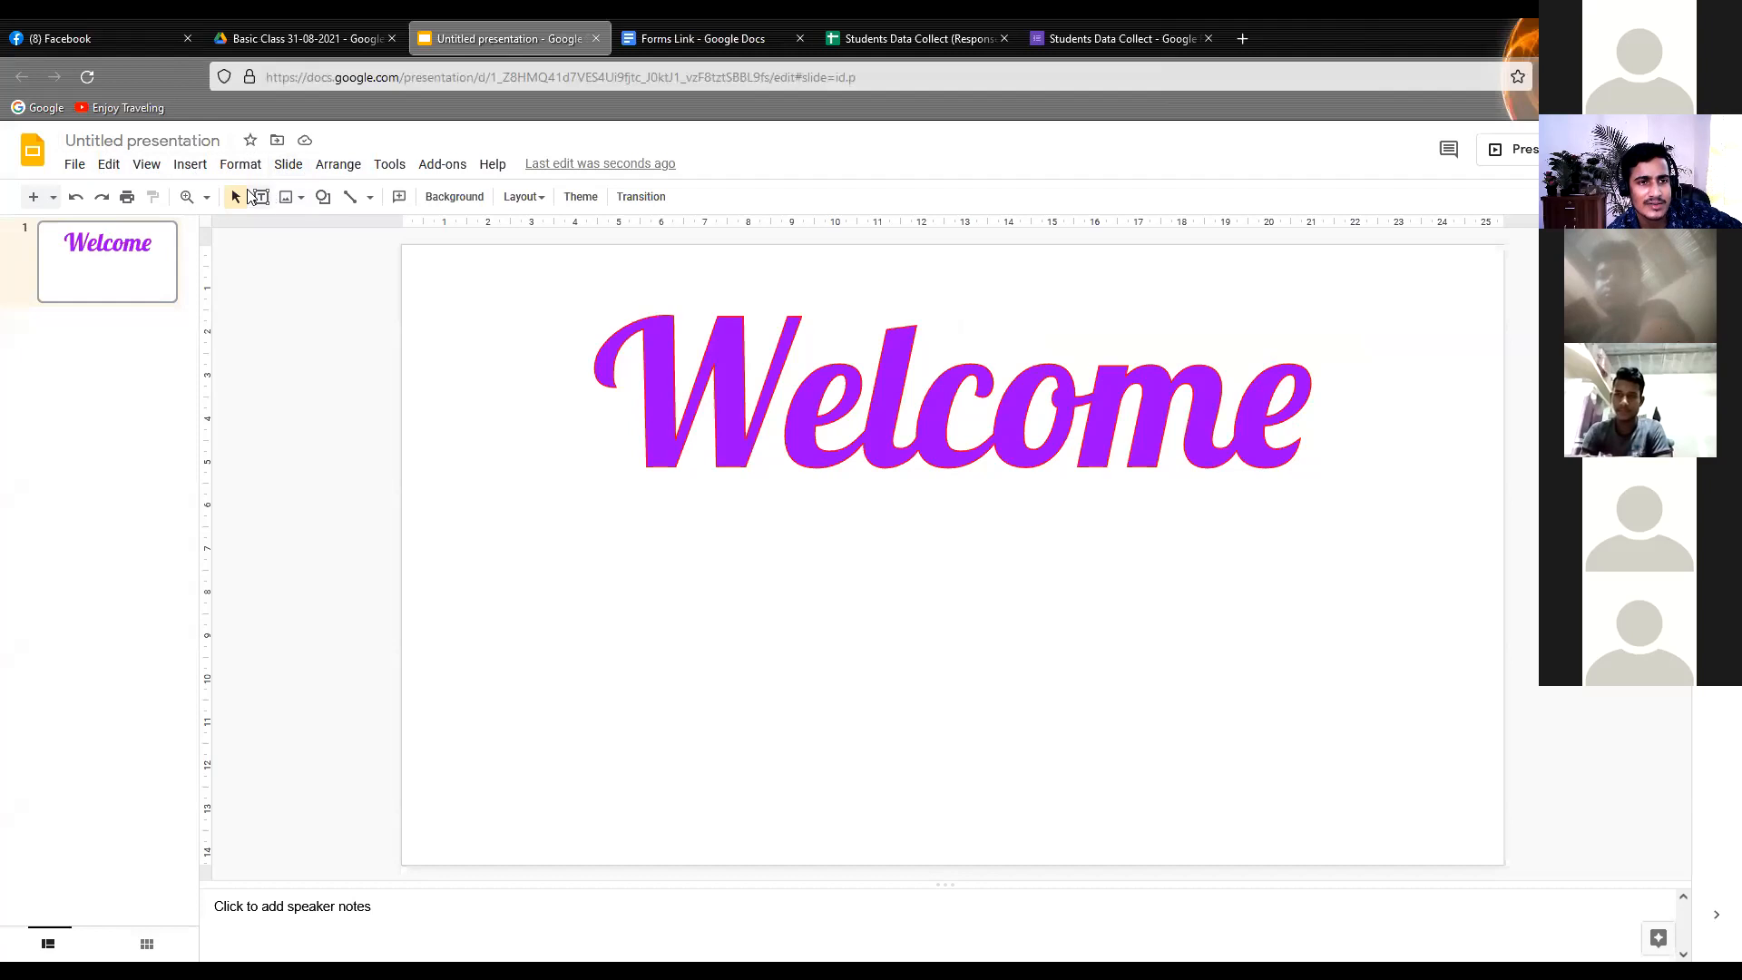
Draw a wide rectangle about 18 cm by 3.5 cm below the "Welcome" word art and shift it slightly down
left_click(191, 168)
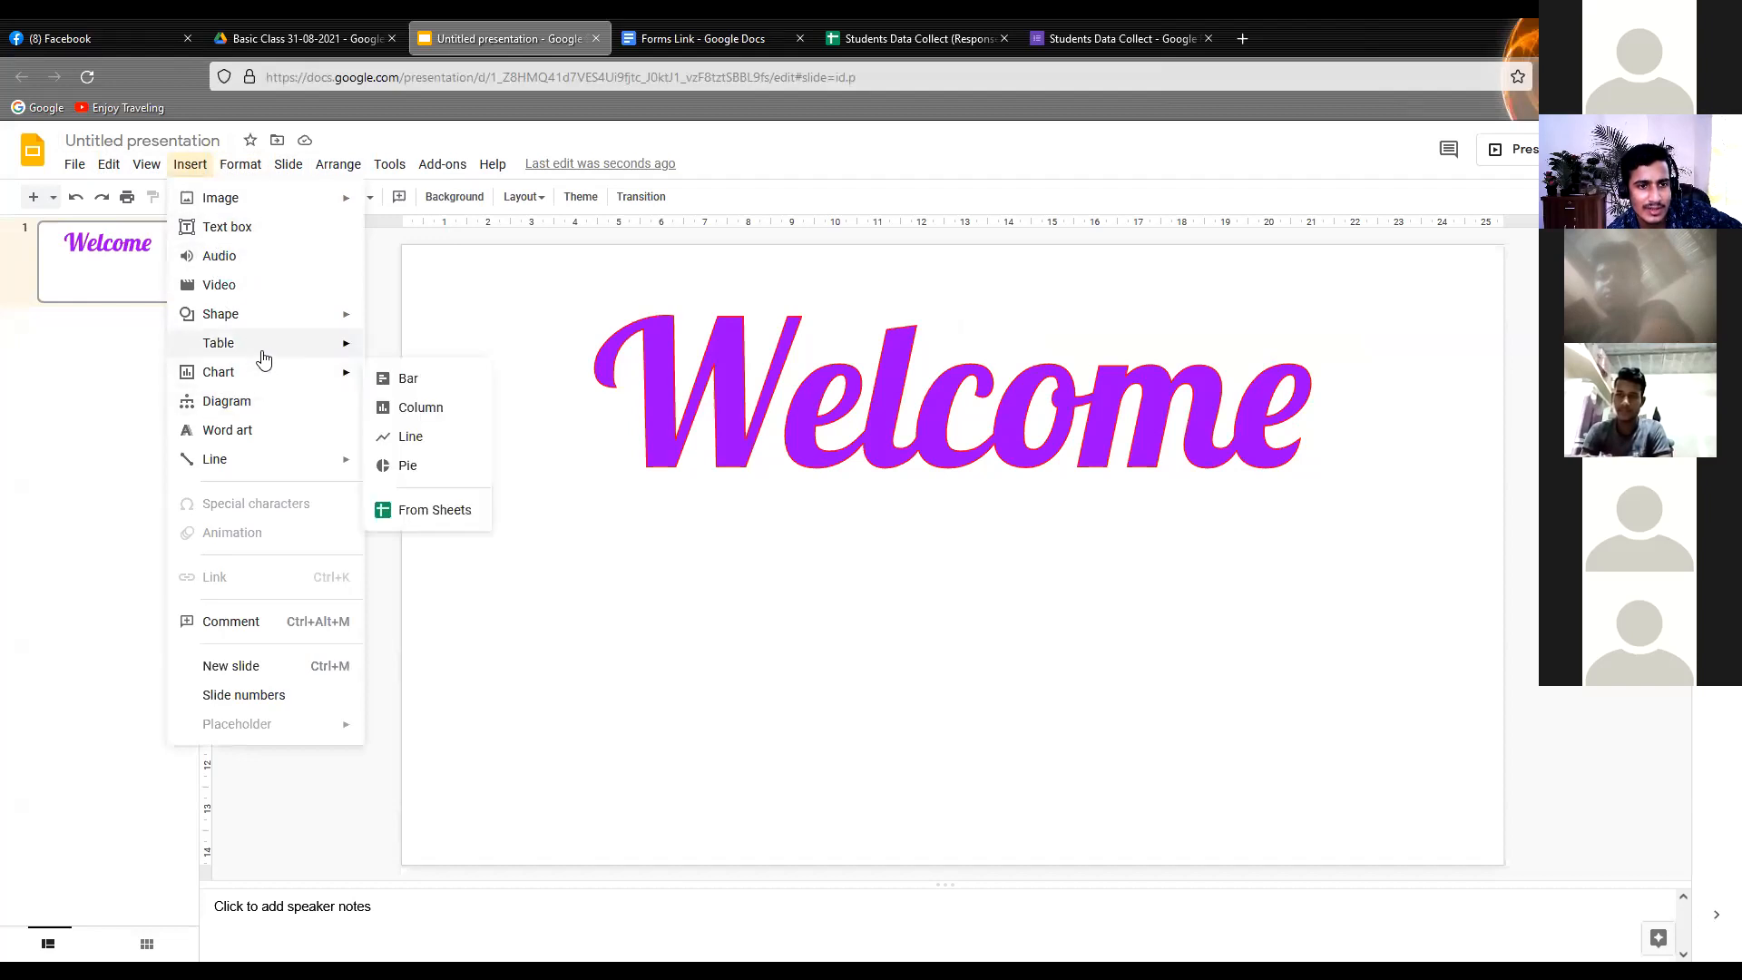
mouse_move(283, 317)
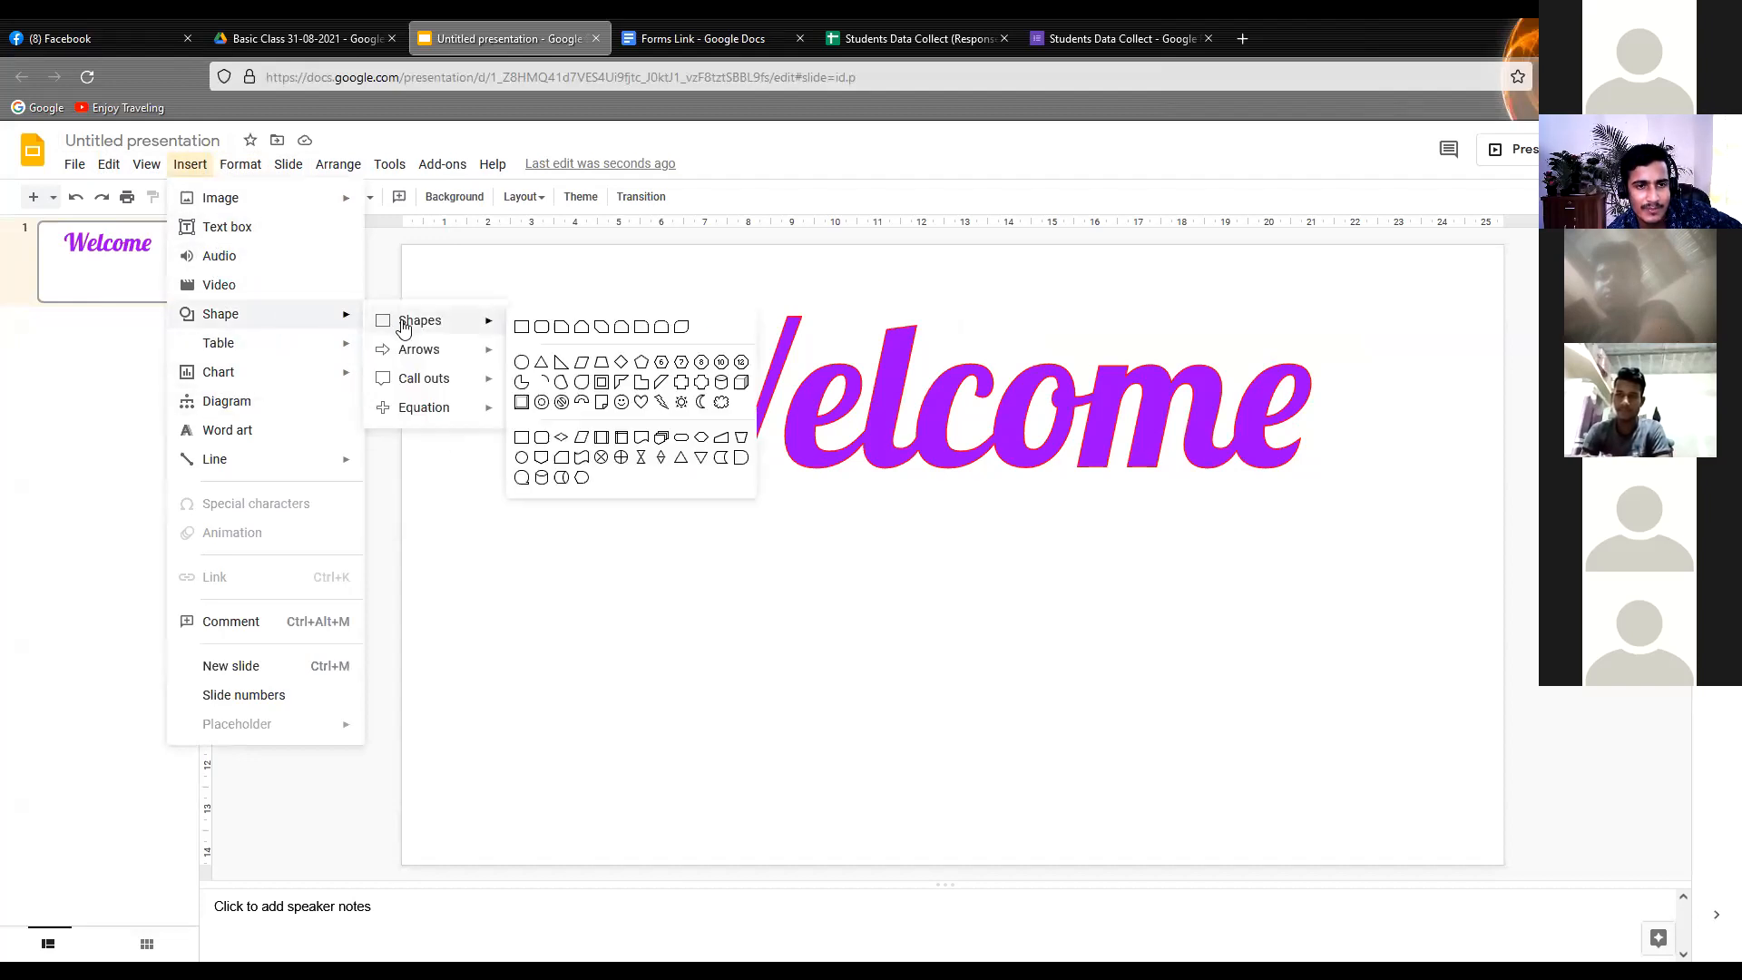
mouse_move(488, 326)
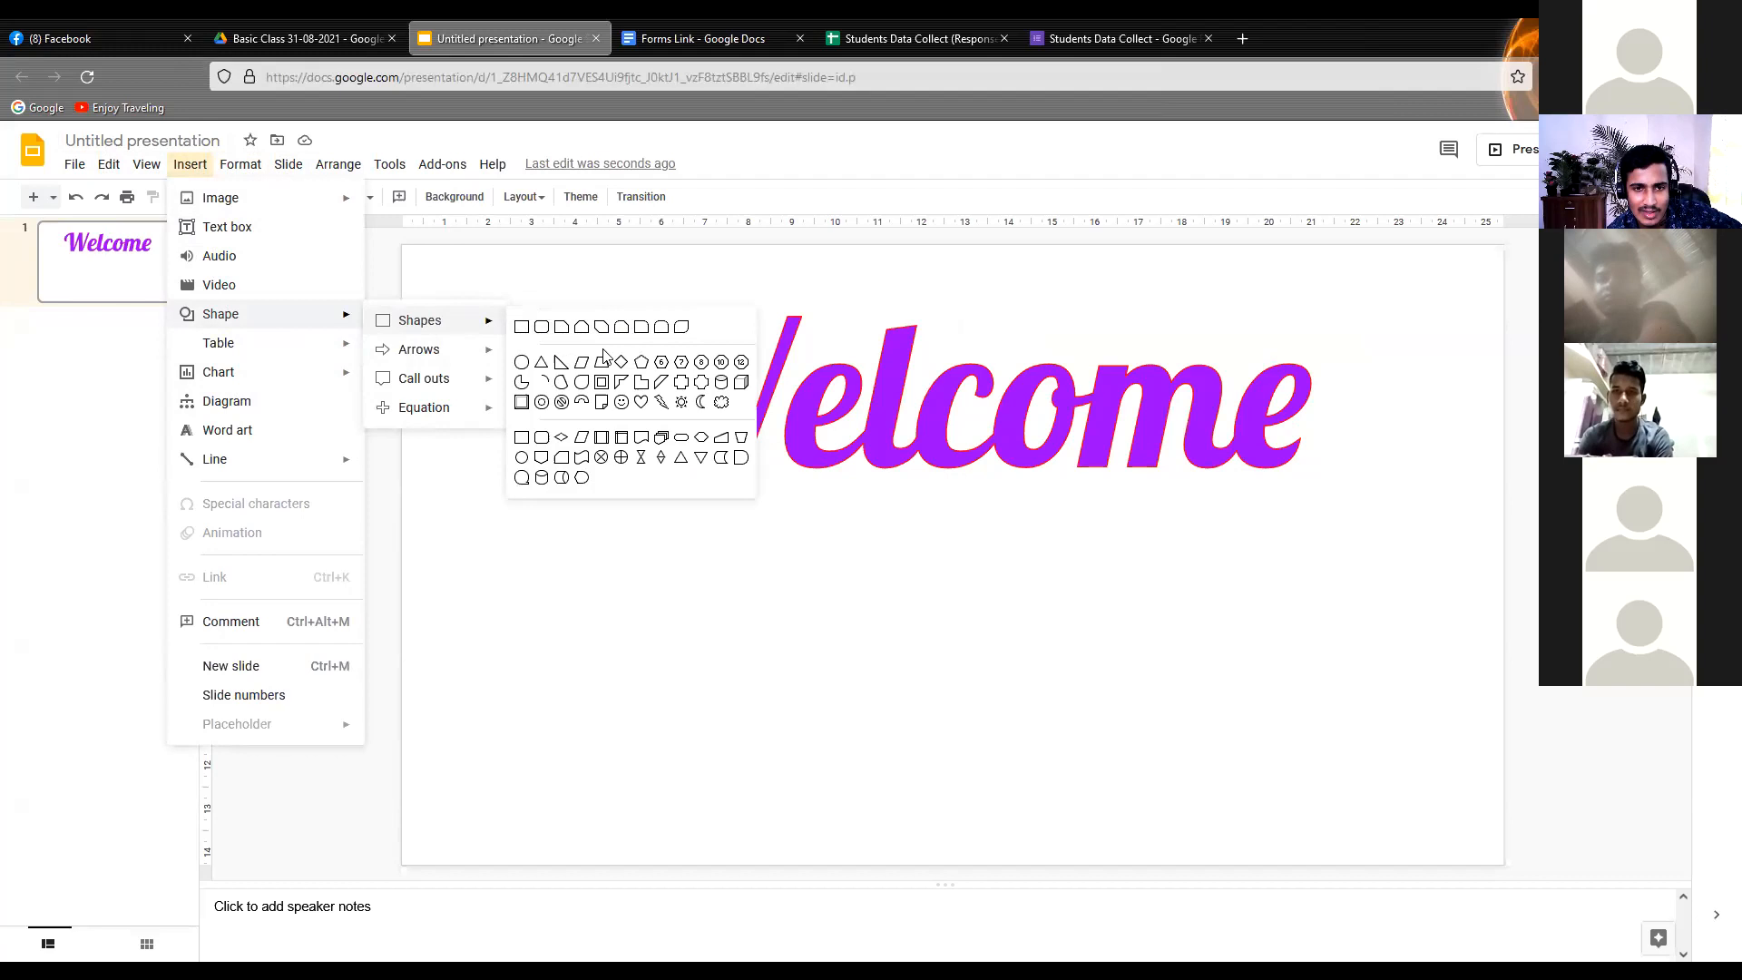
left_click(522, 328)
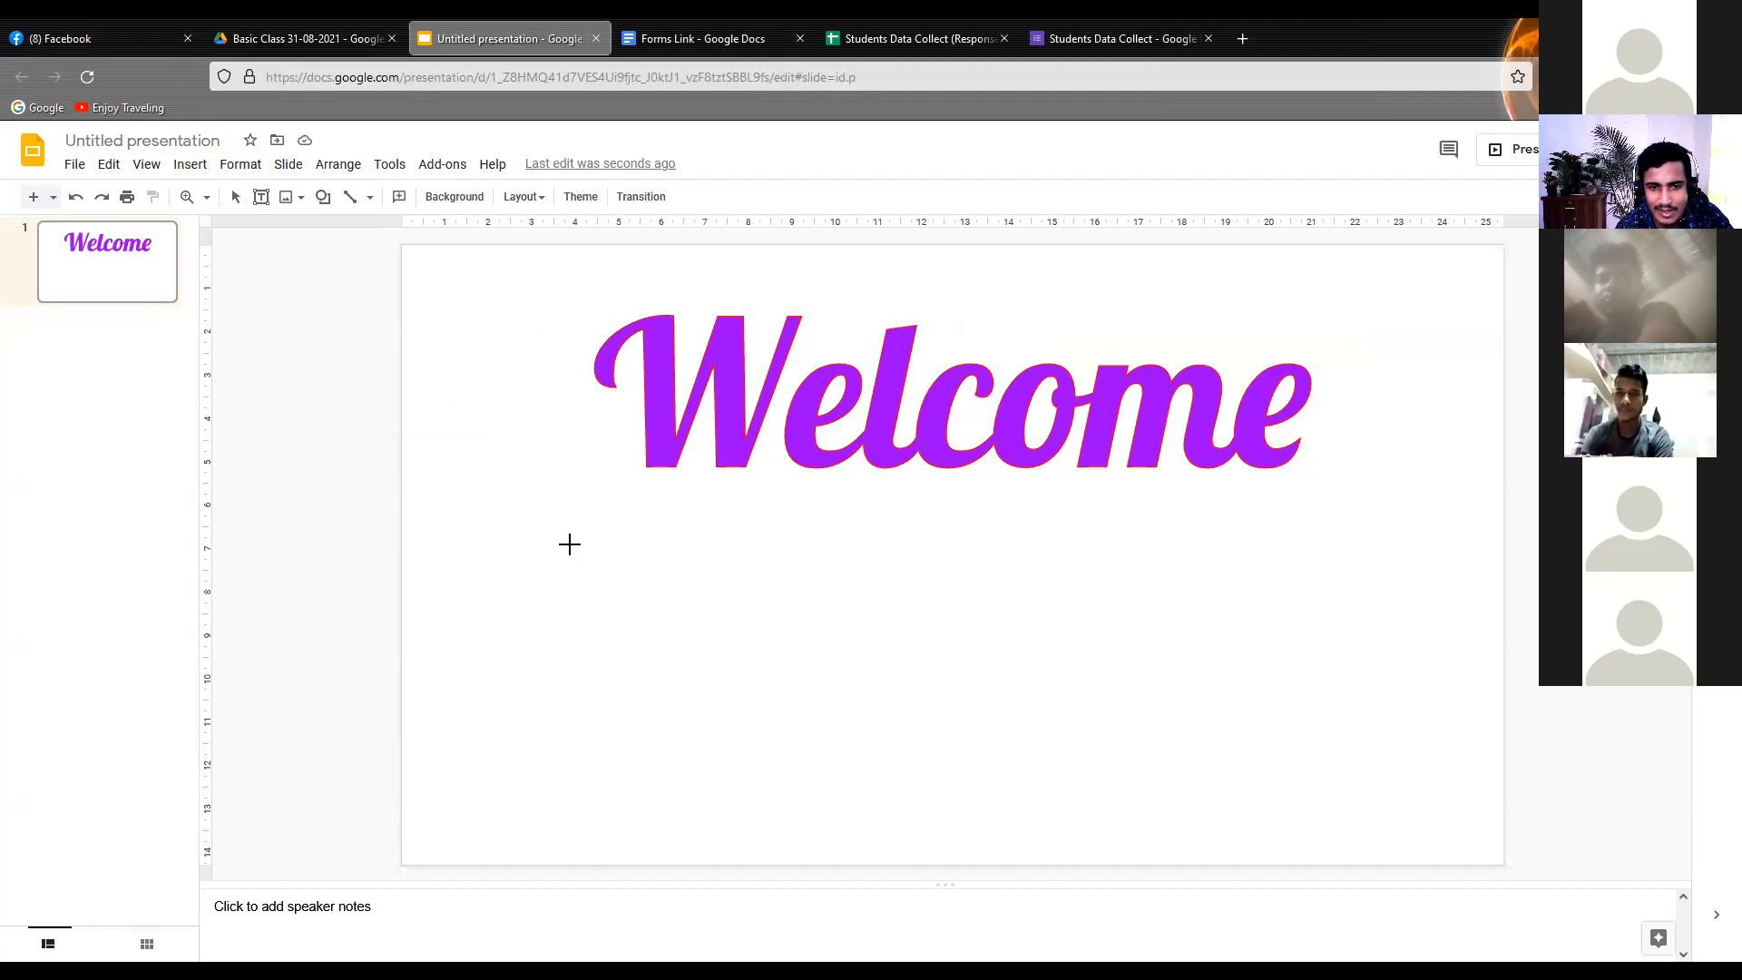
left_click_drag(589, 561, 1373, 716)
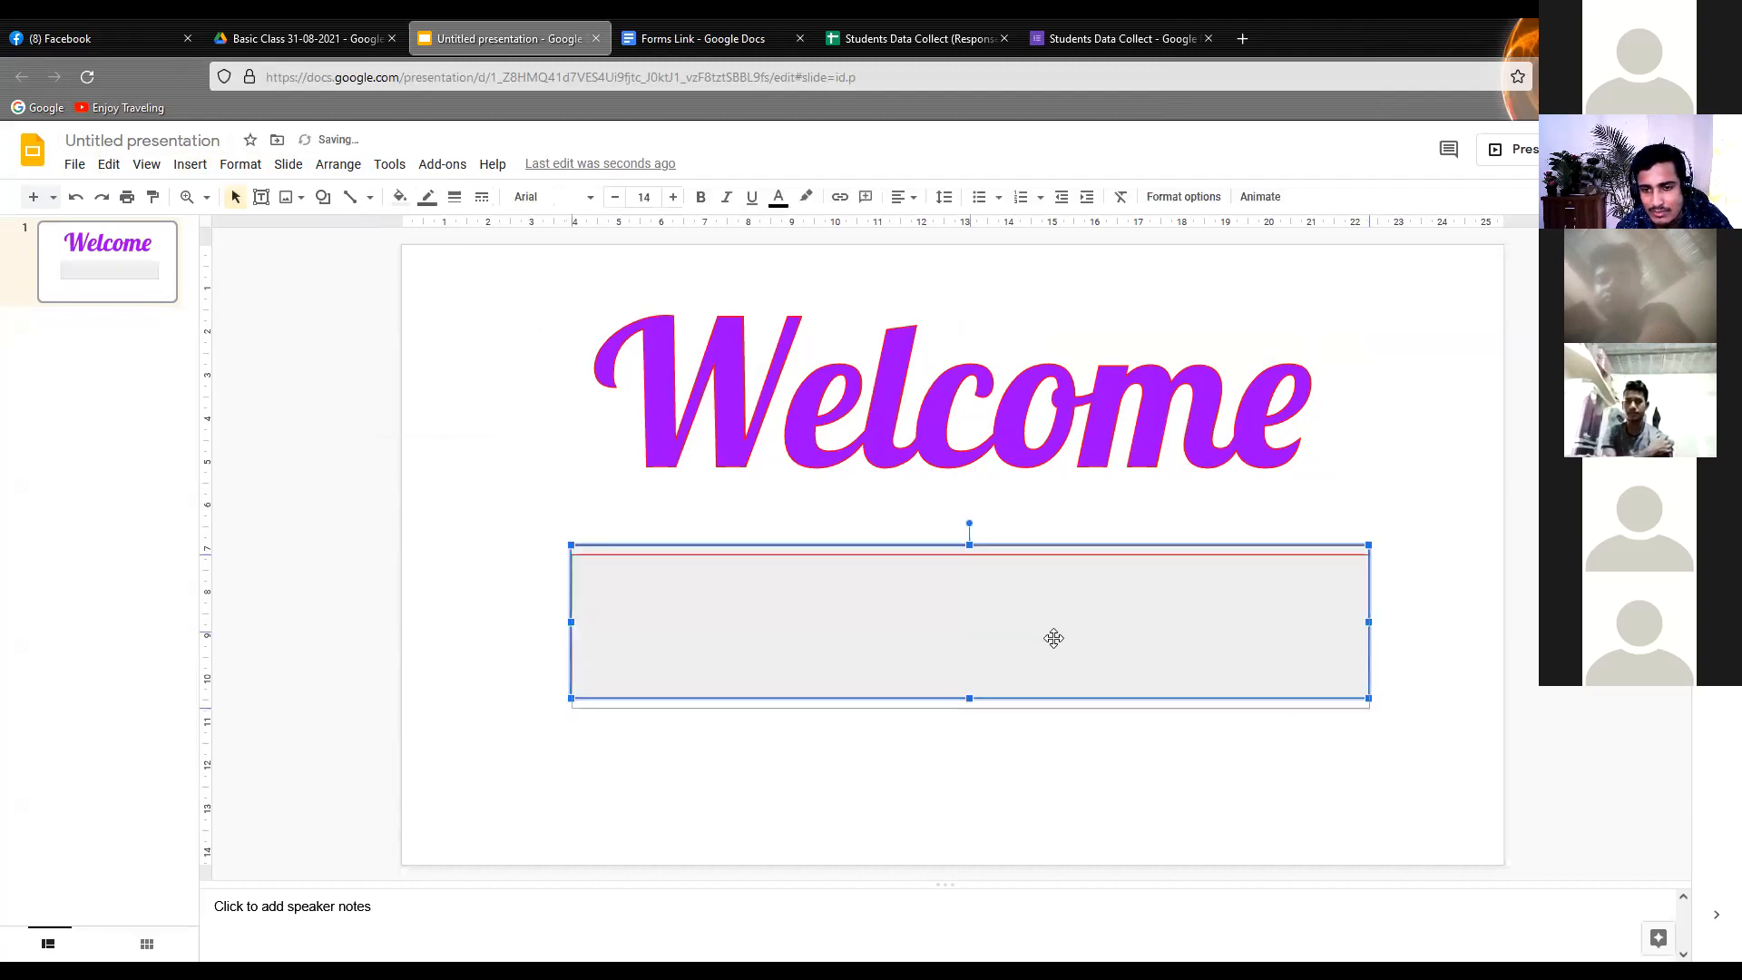
left_click_drag(1054, 641, 1058, 660)
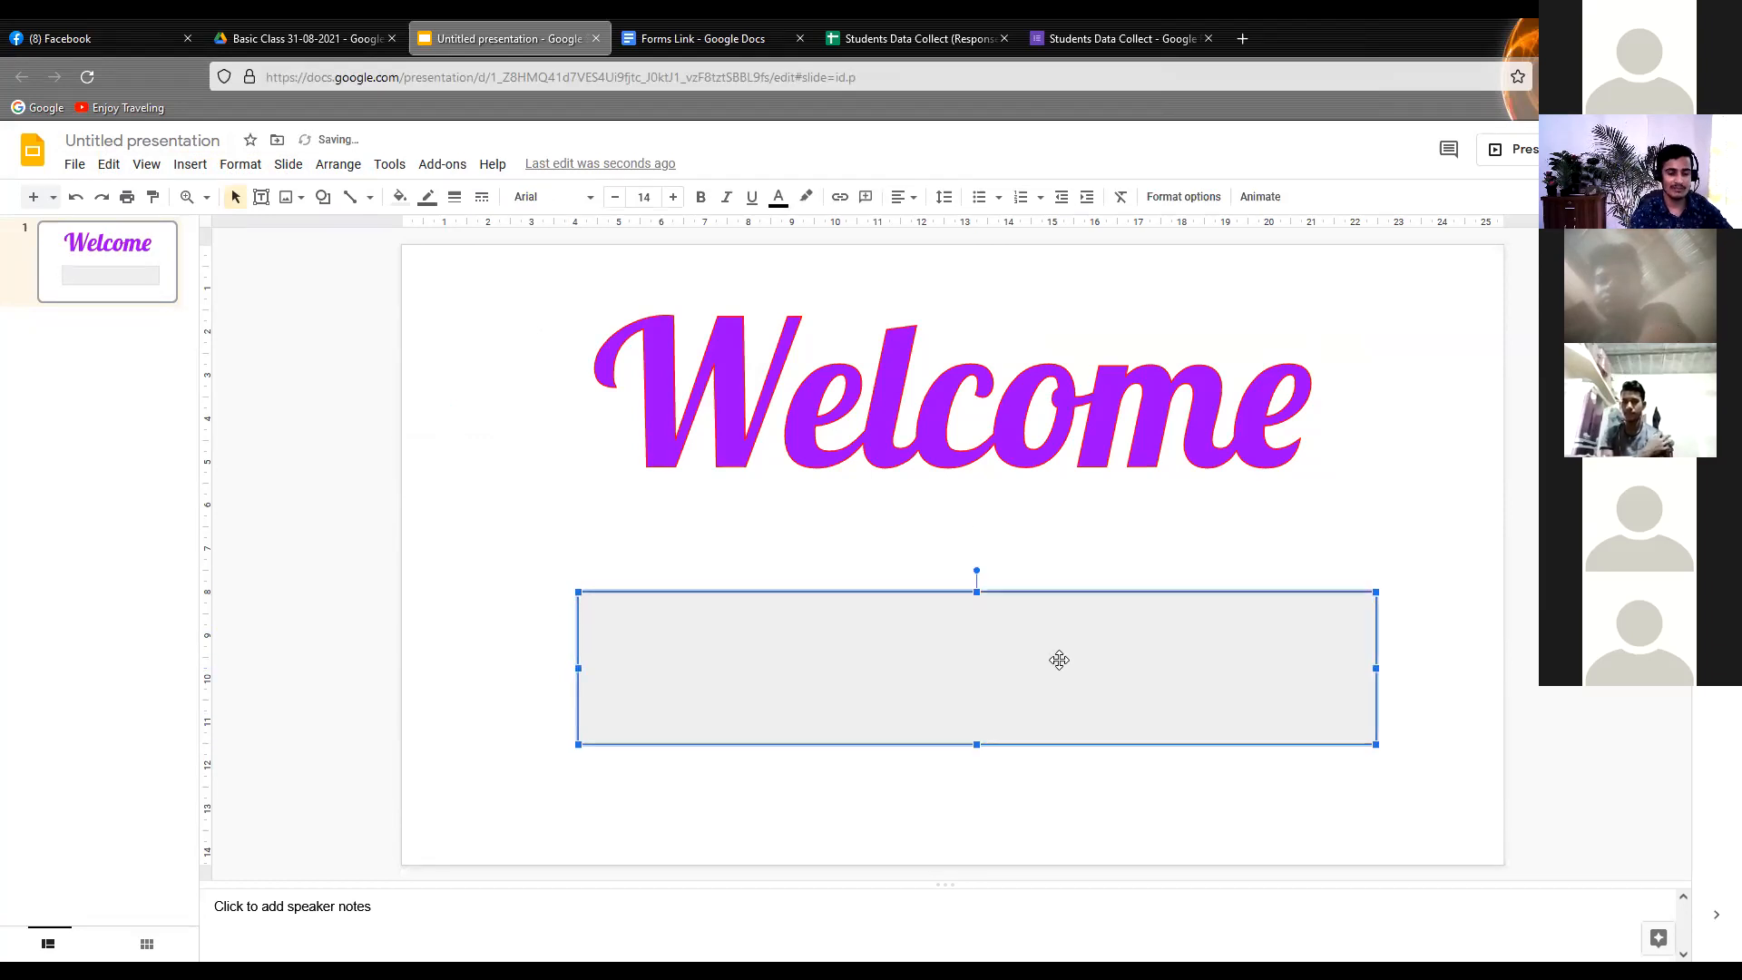
Enter the text "To Our New Class" inside the rectangle and deselect it
type("T")
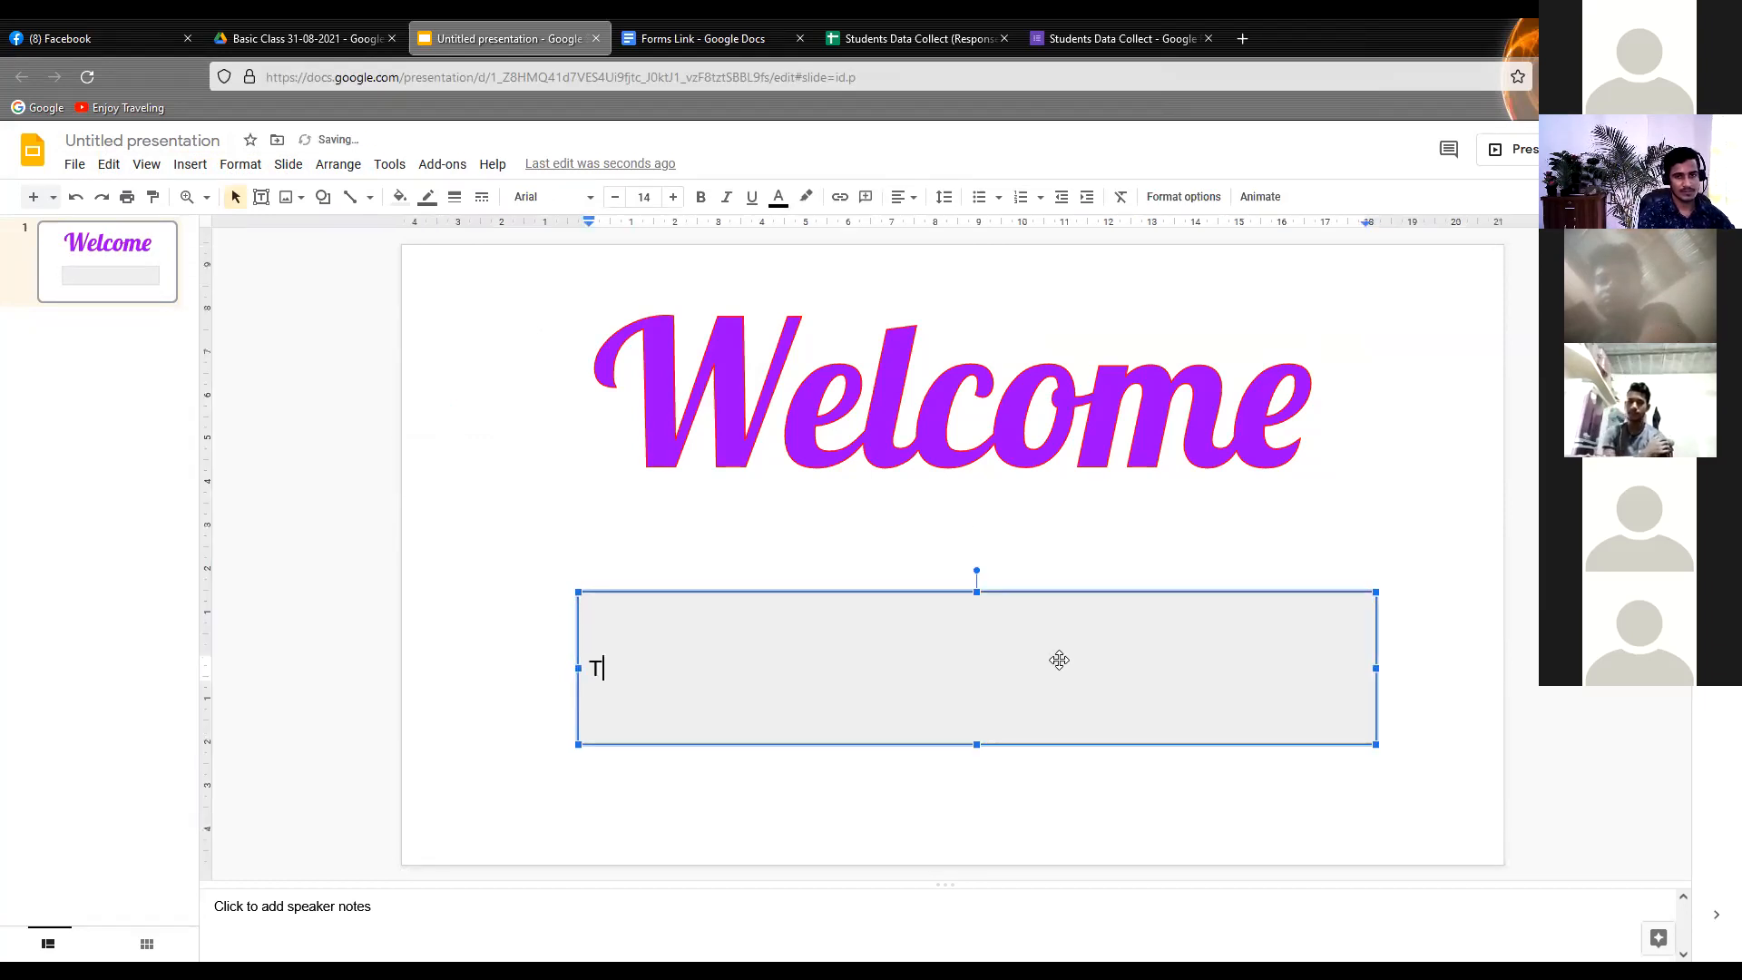
type("o O")
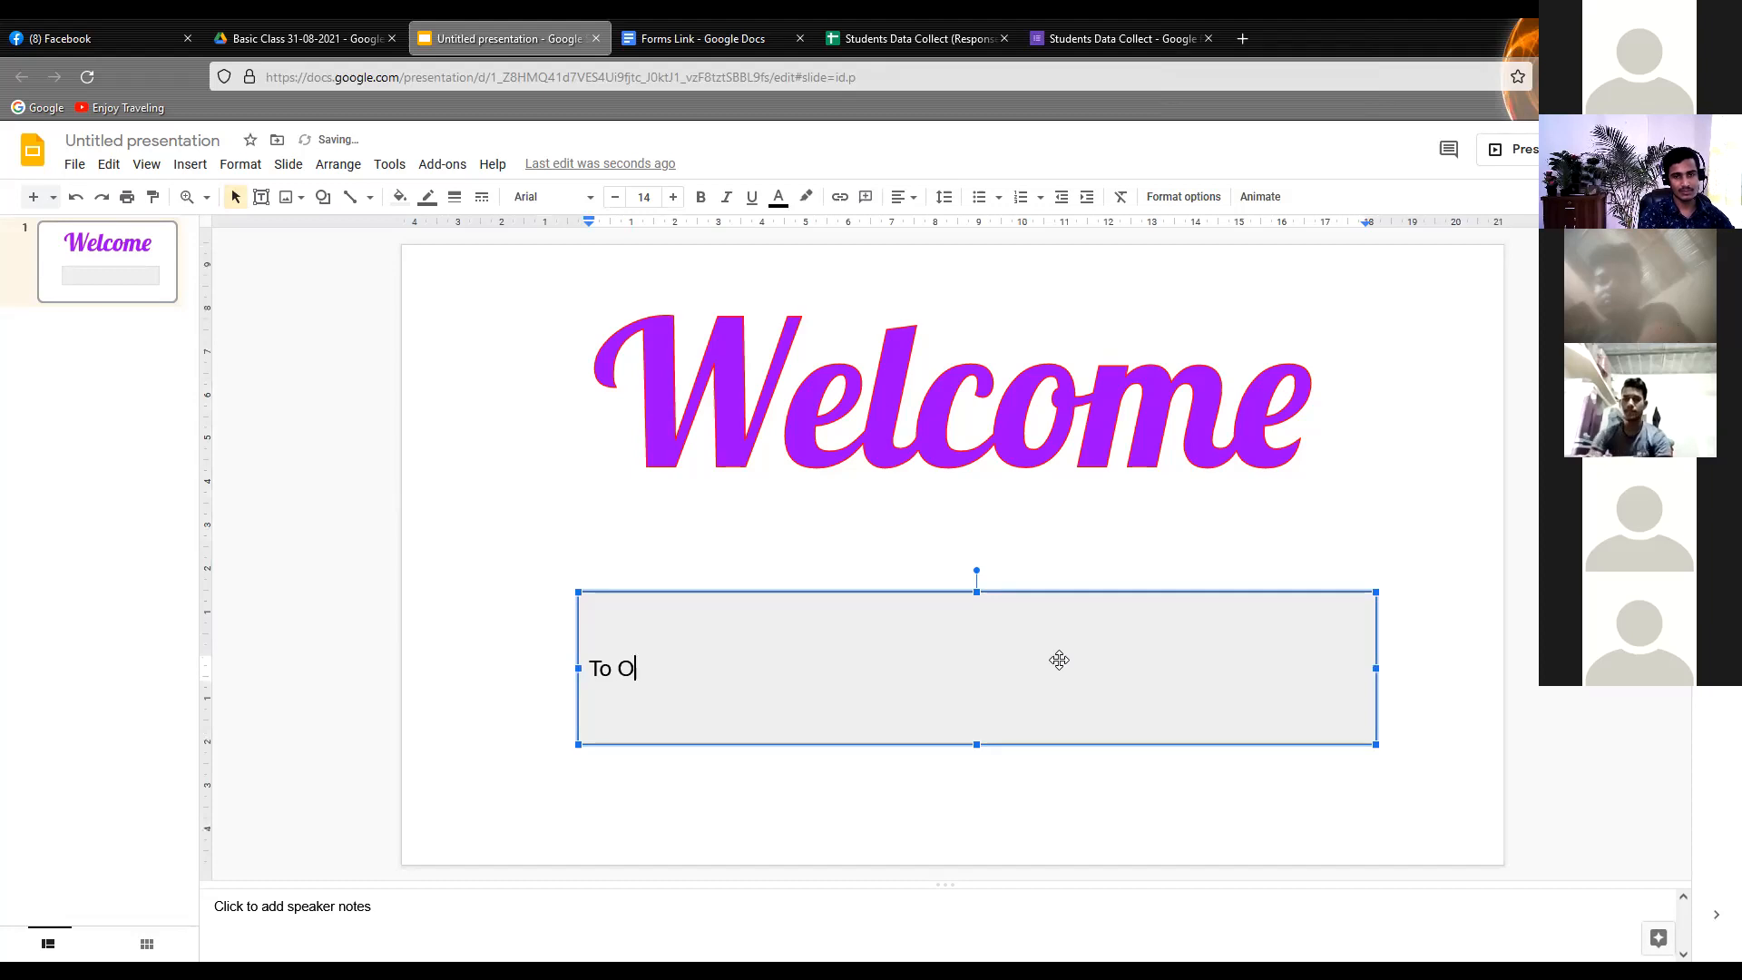
type("ur New ")
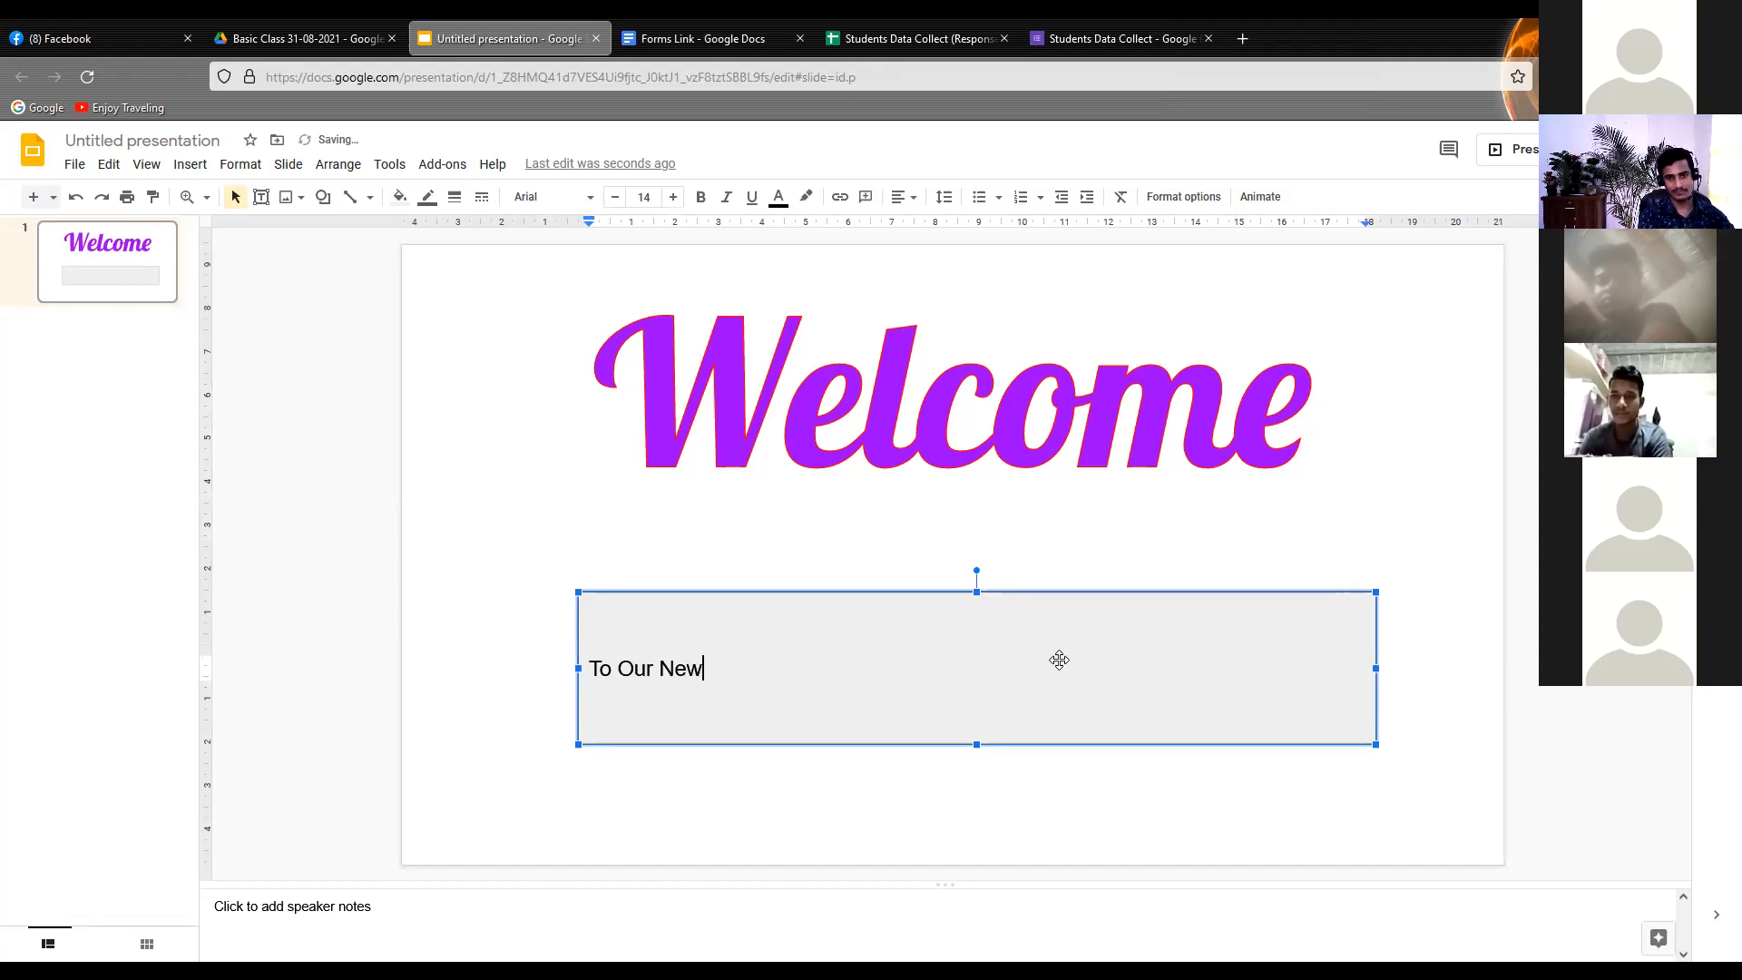
type("Class")
left_click(681, 540)
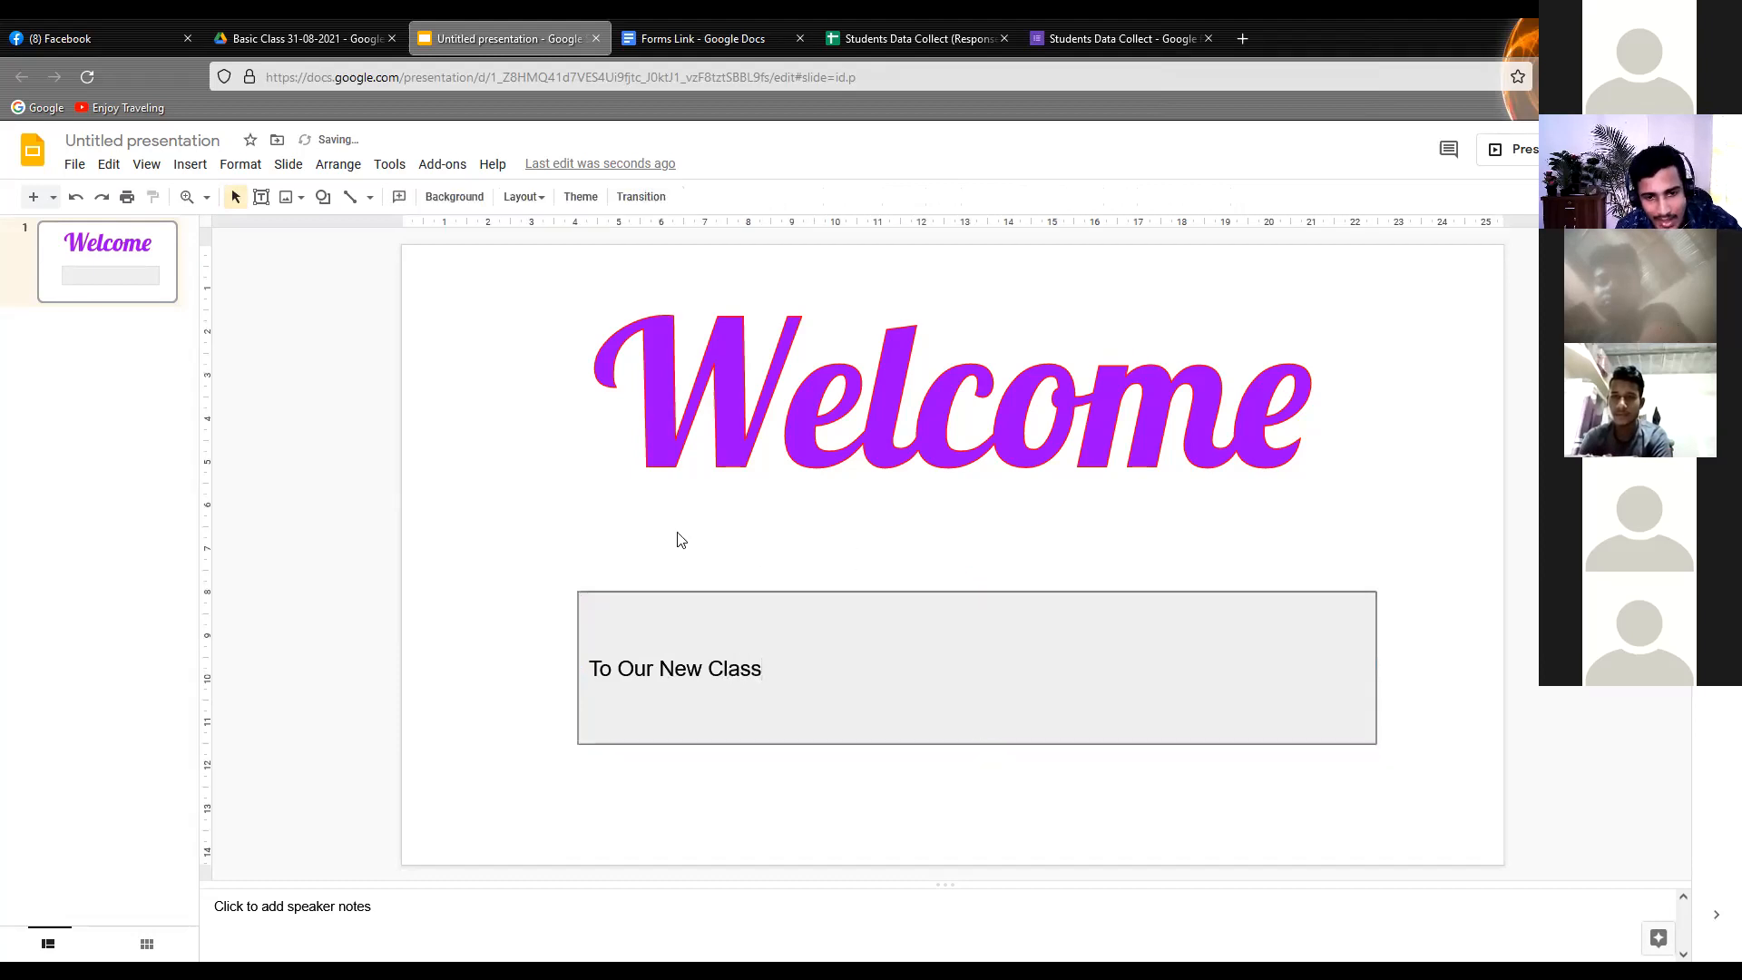
Make the rectangle's text bold, set its font size to 30 and centre it horizontally
left_click(663, 699)
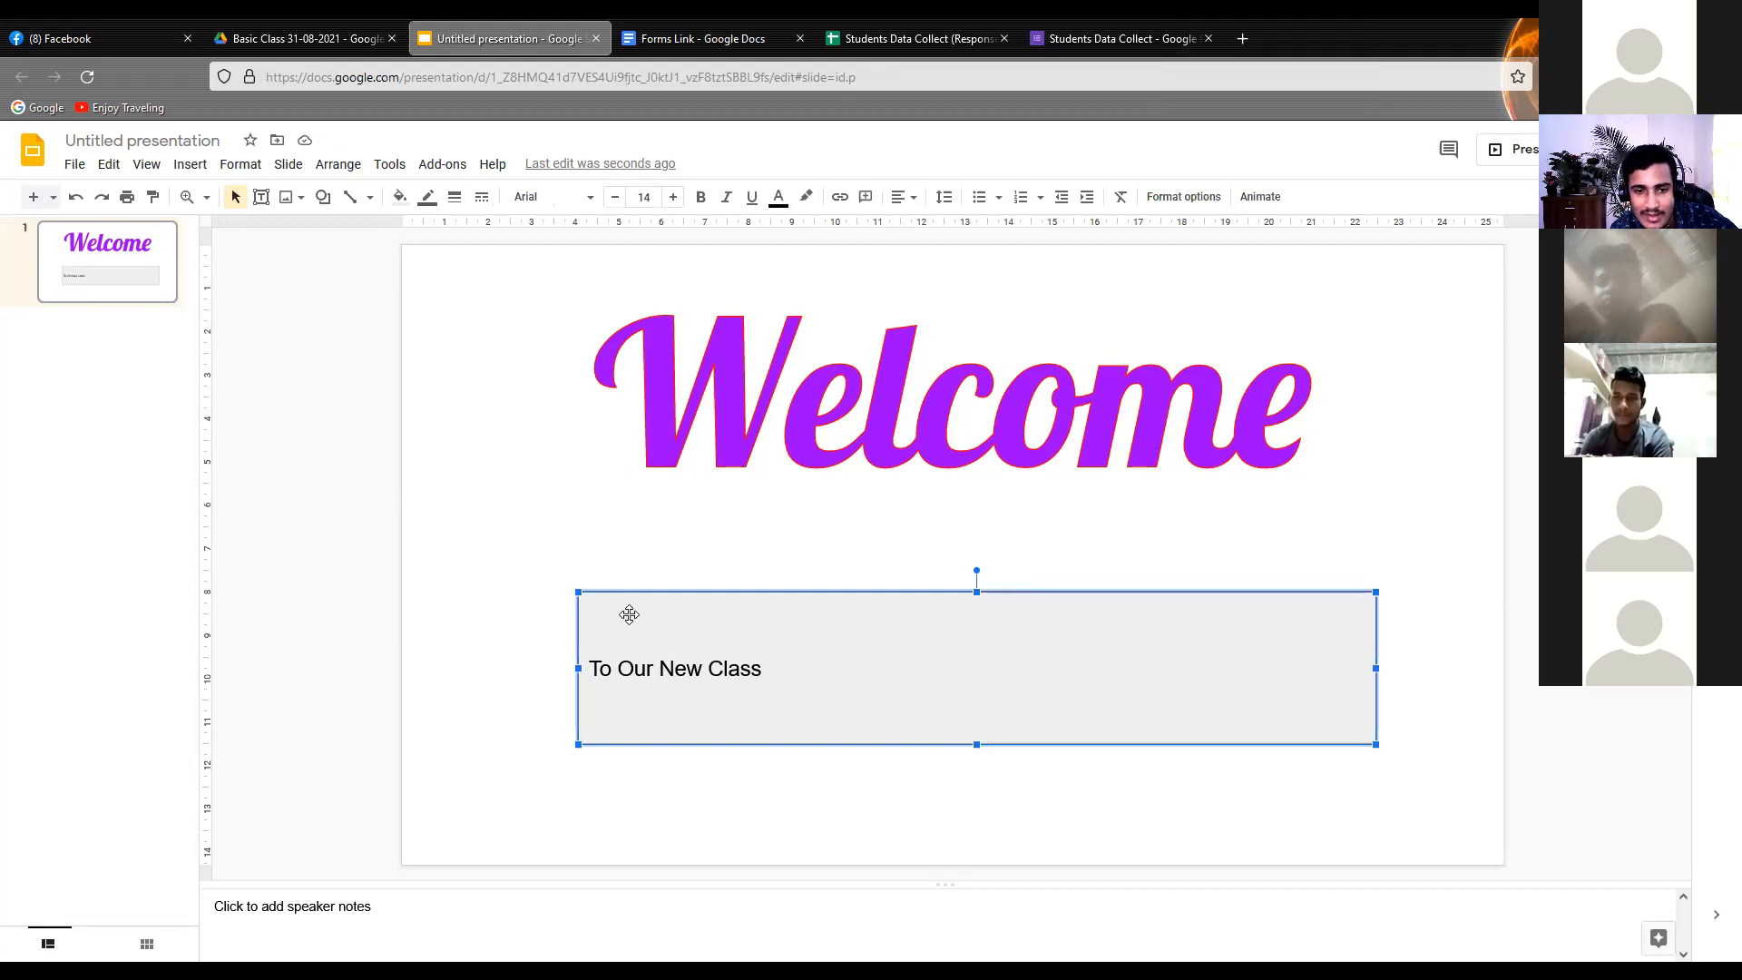
left_click(698, 197)
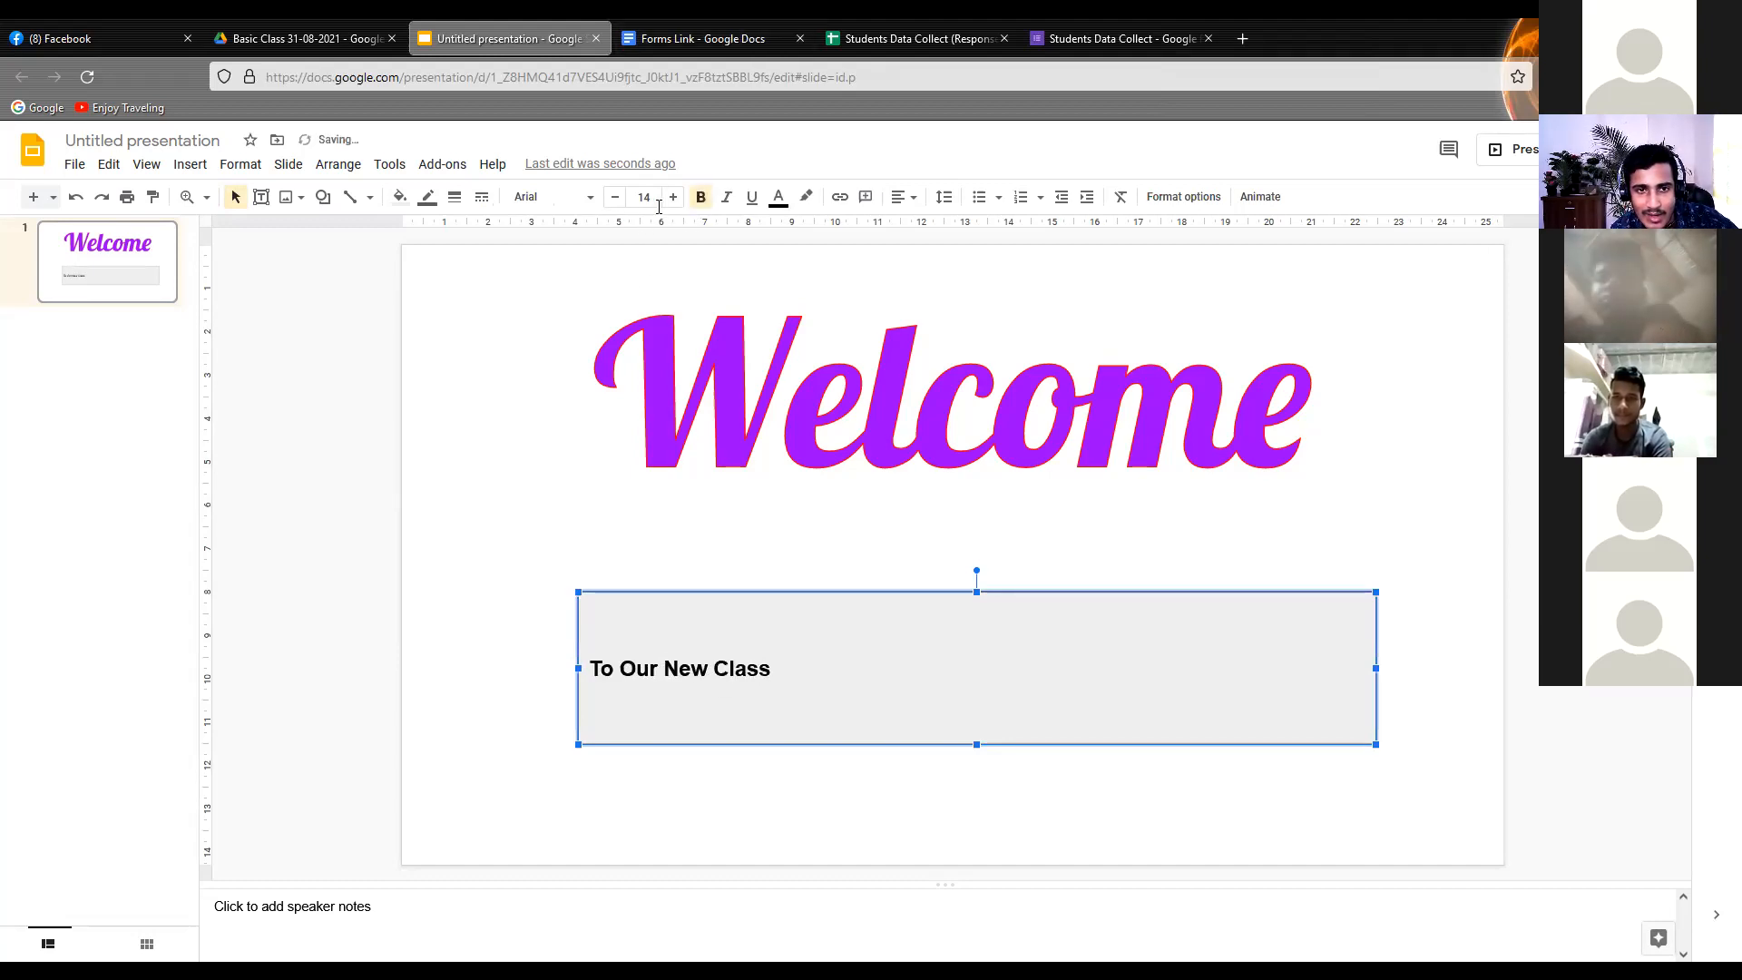
left_click(632, 197)
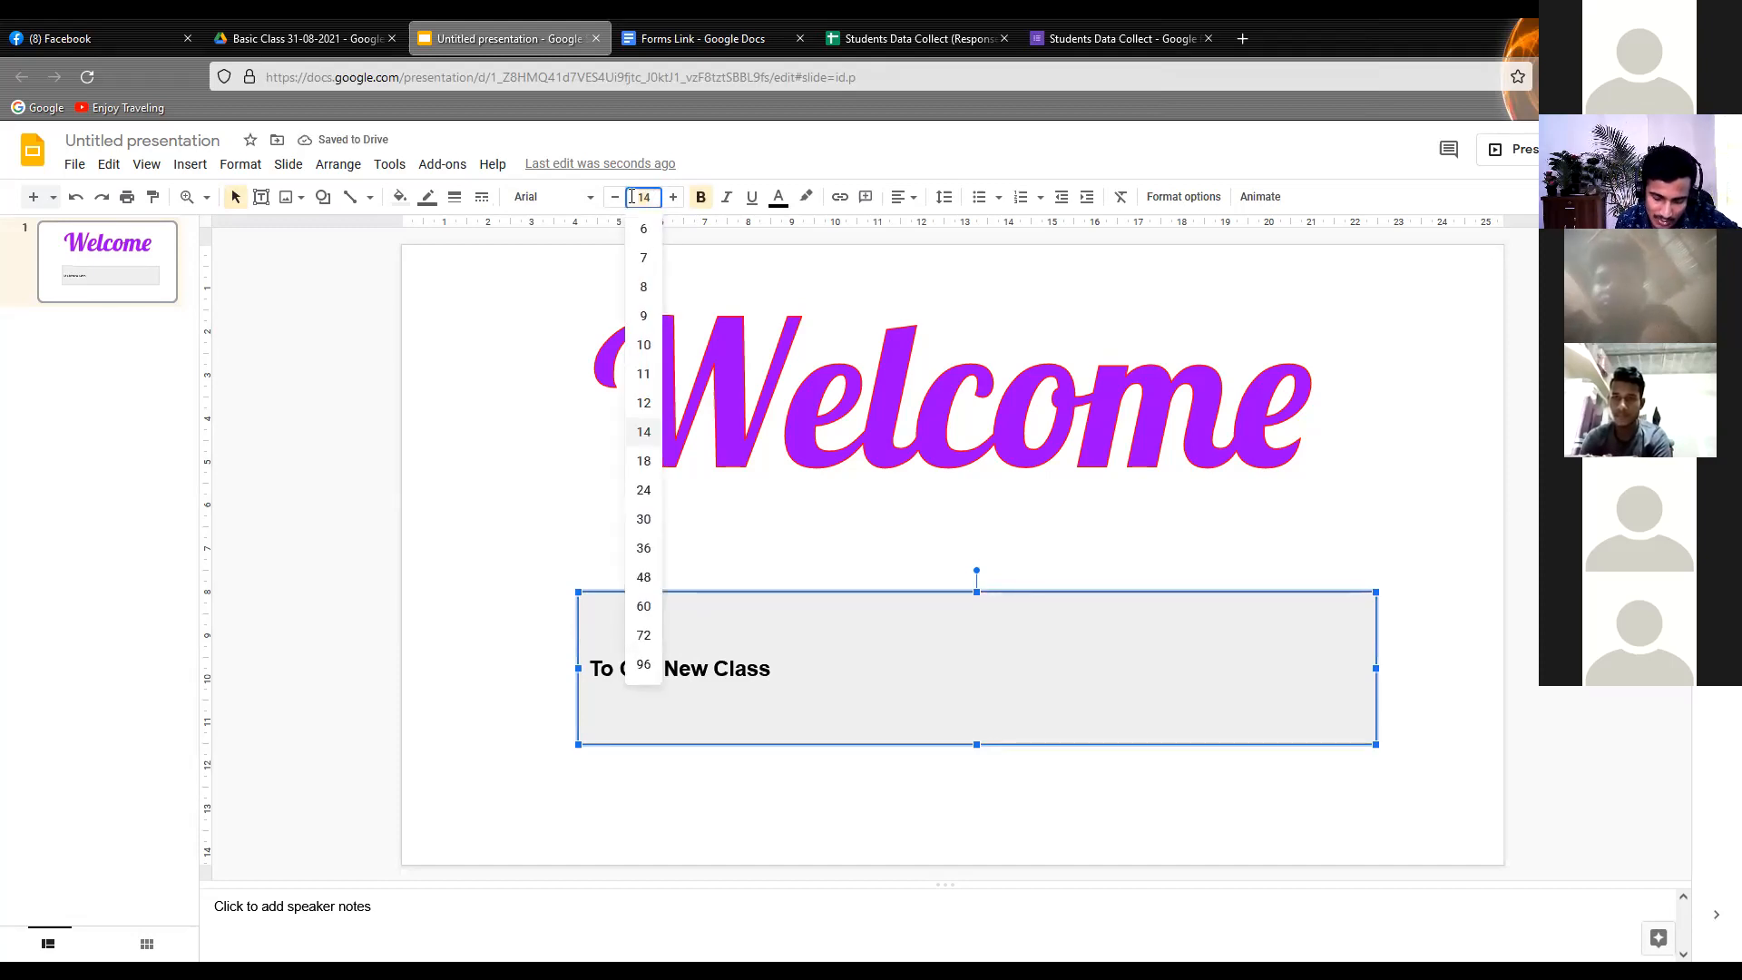
type("30")
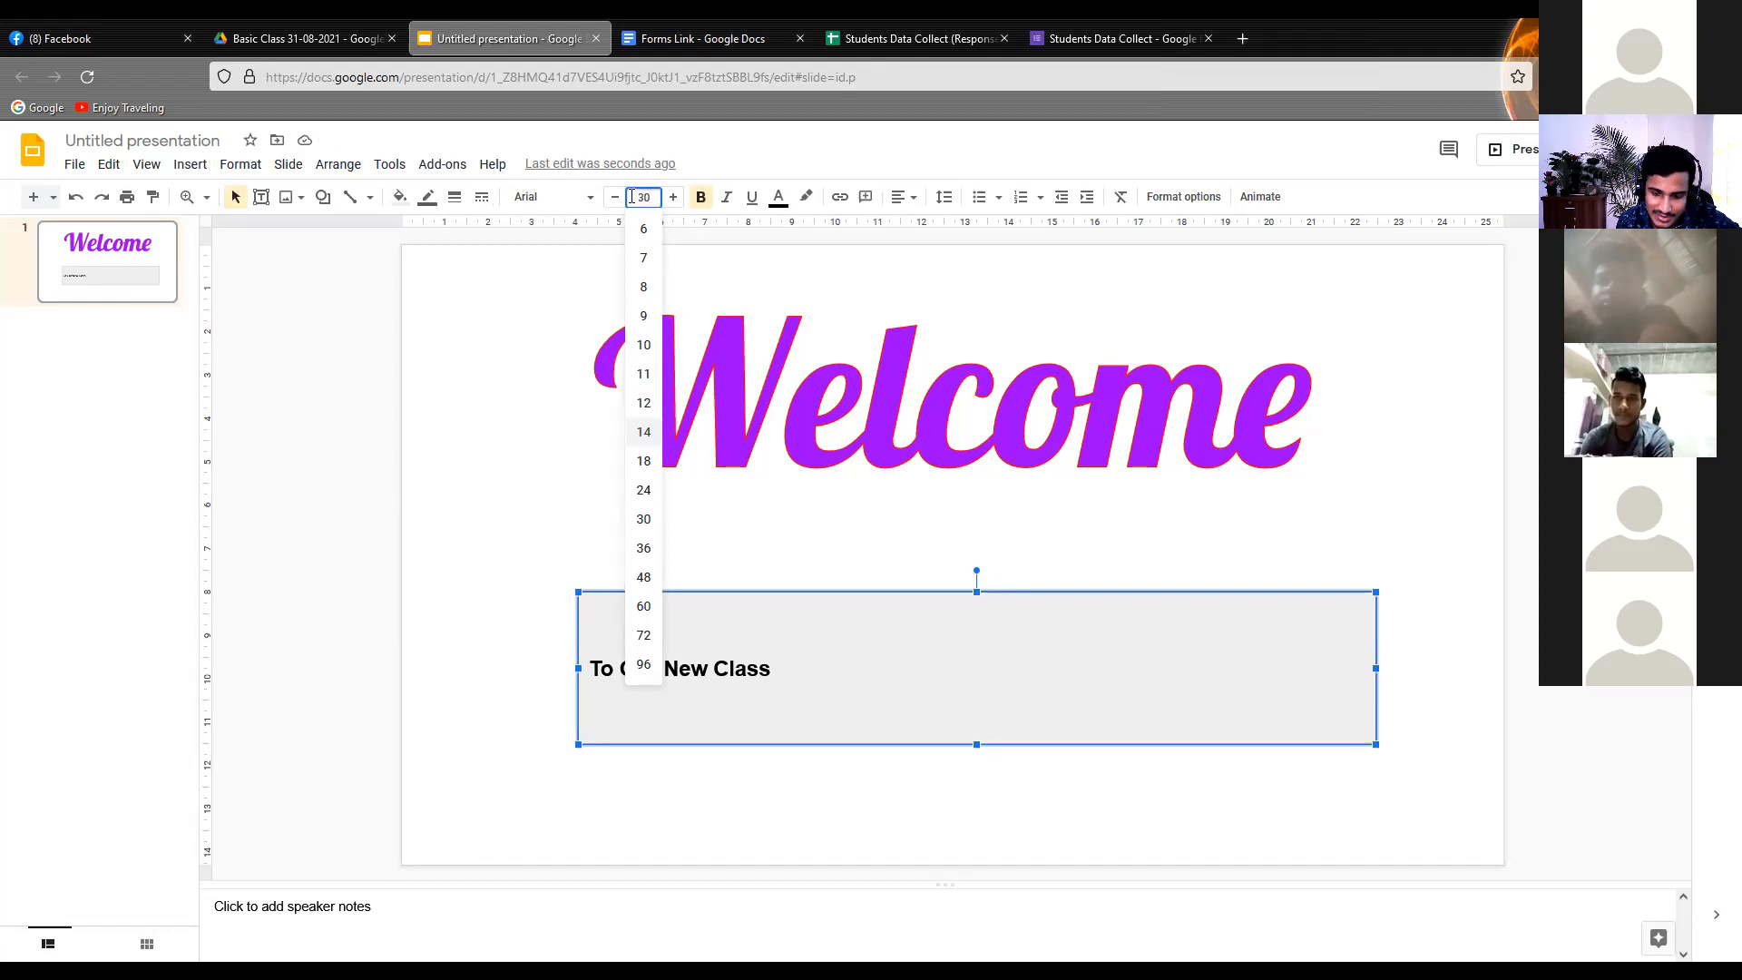
key("Return")
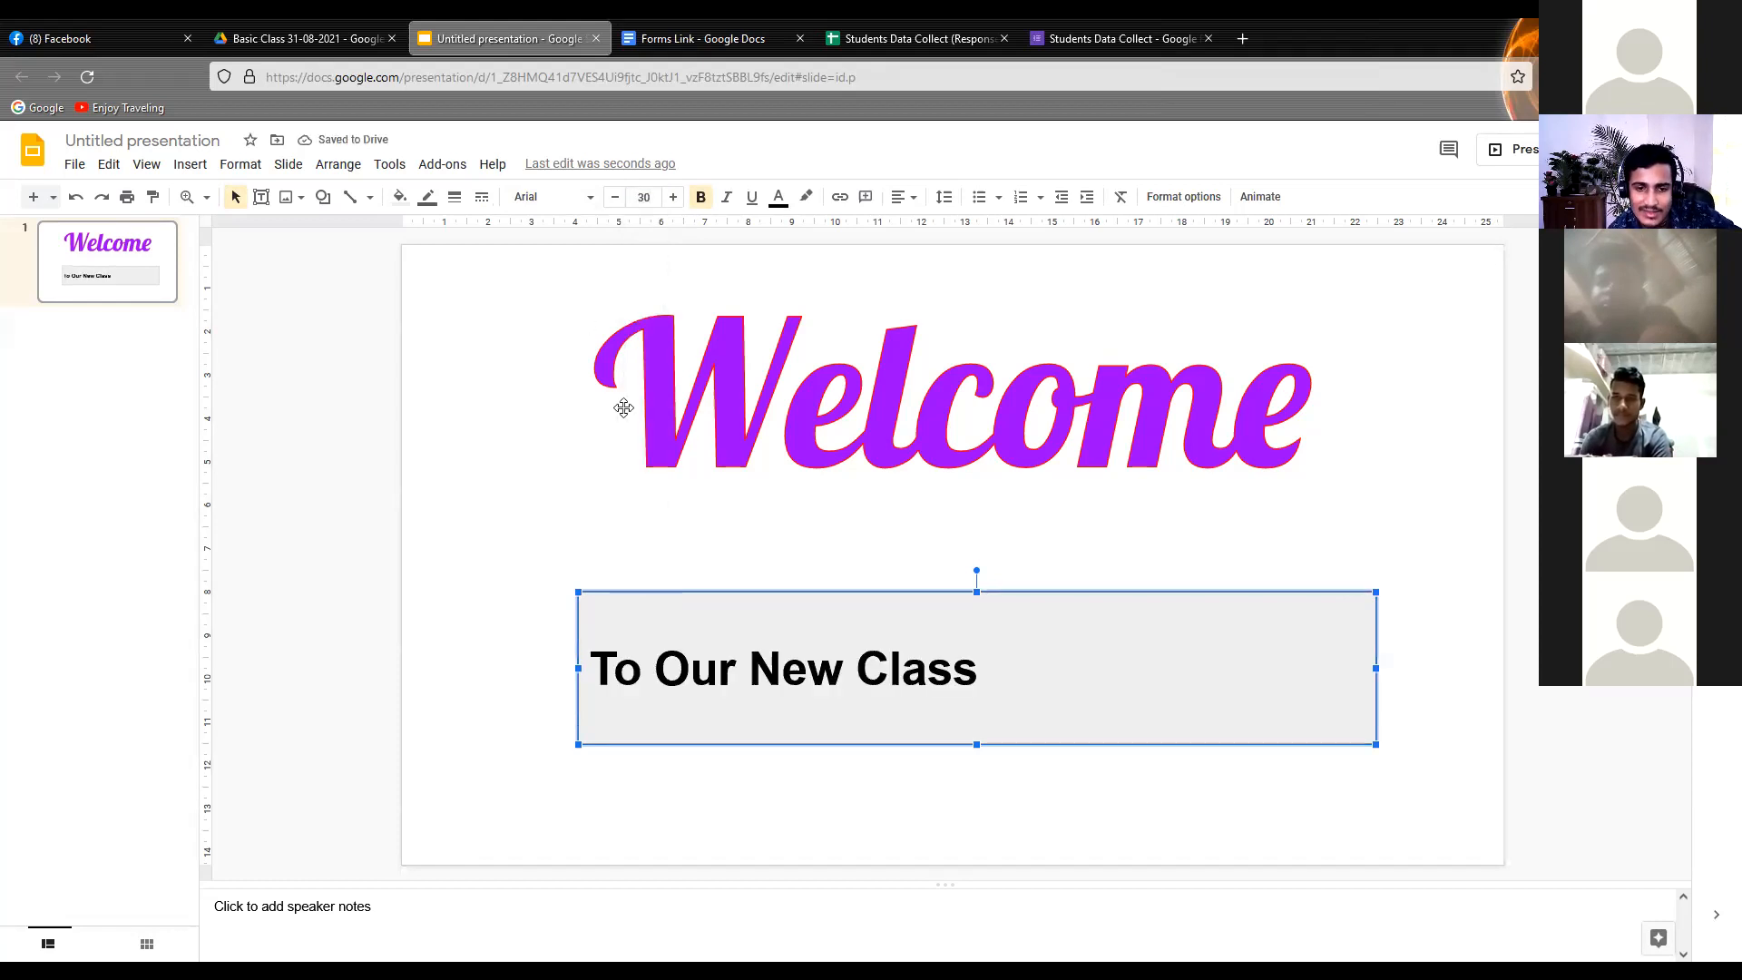
left_click(911, 205)
left_click(919, 229)
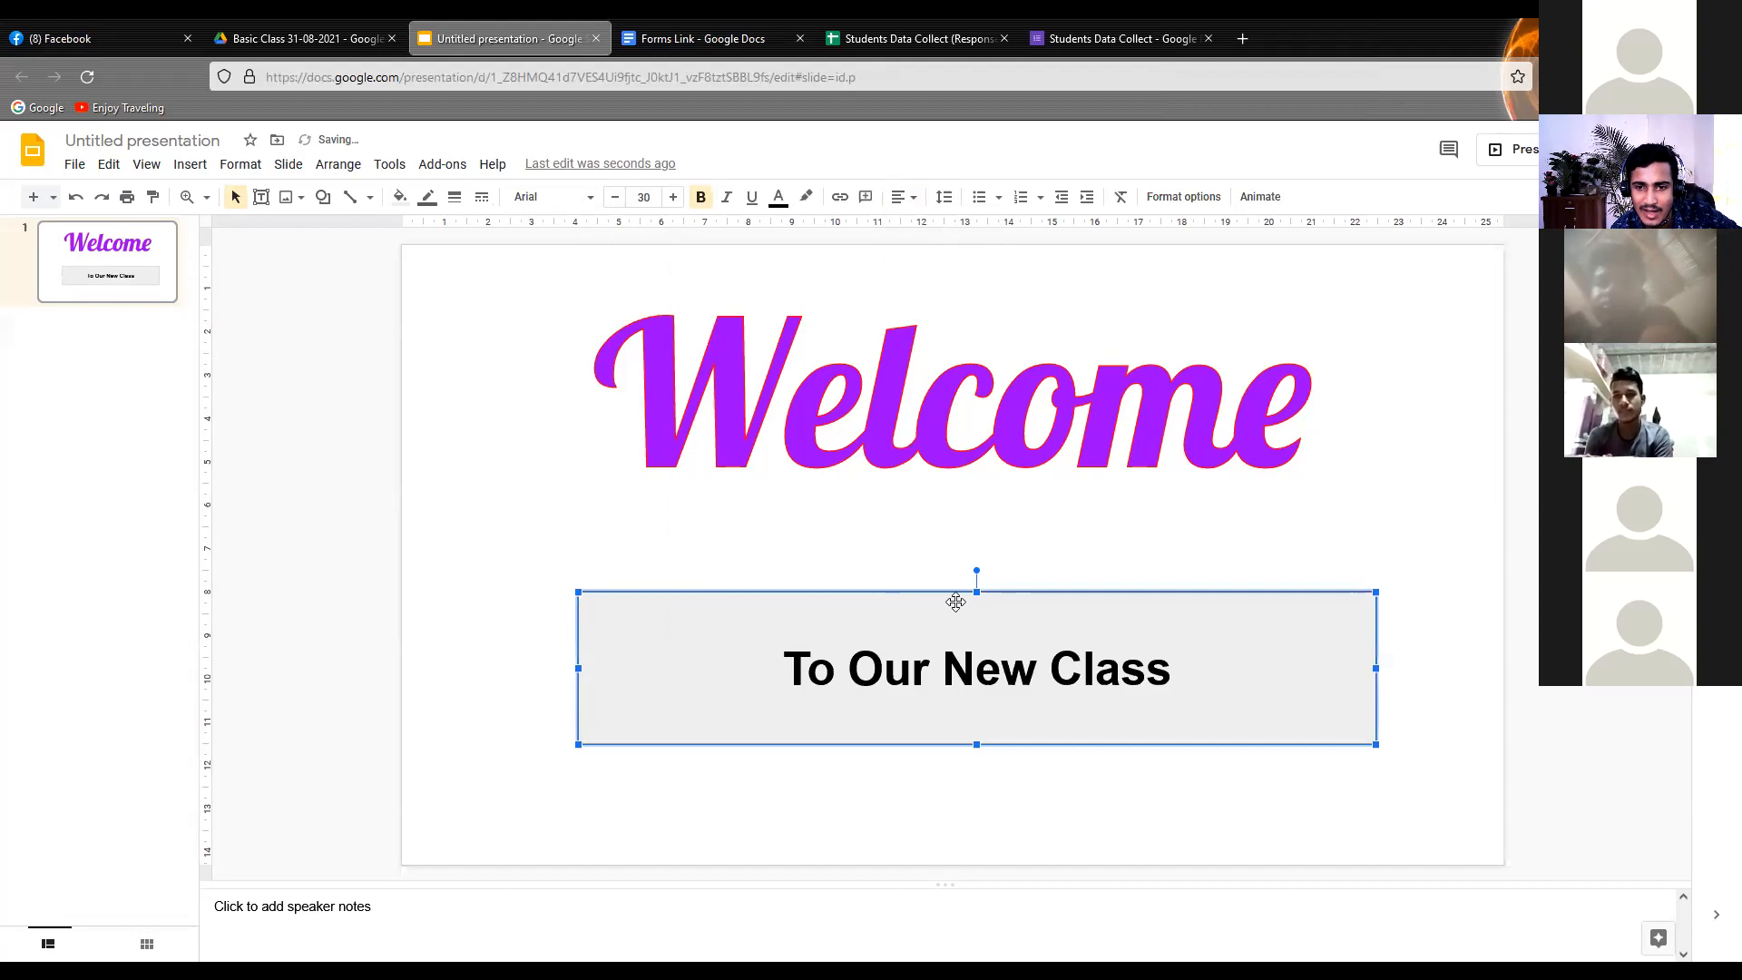
Shrink the text rectangle from its top and left edges to about 14 cm by 2.3 cm, and deselect it
left_click_drag(977, 602, 976, 653)
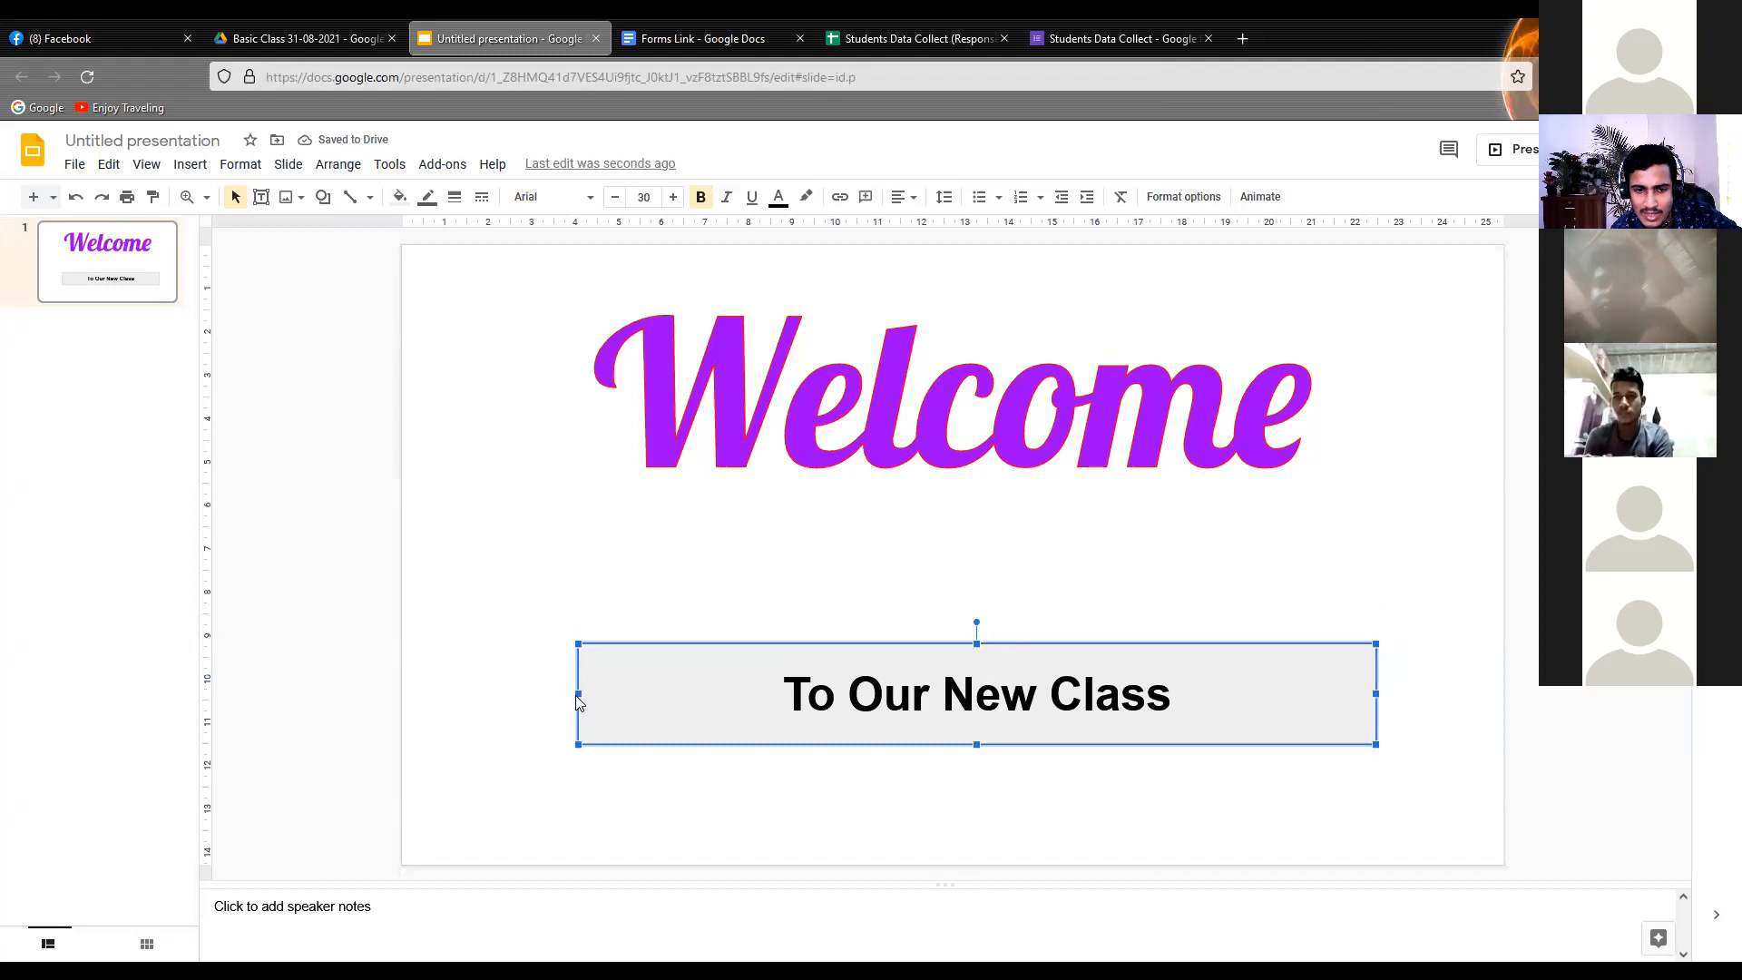
left_click_drag(577, 695, 772, 695)
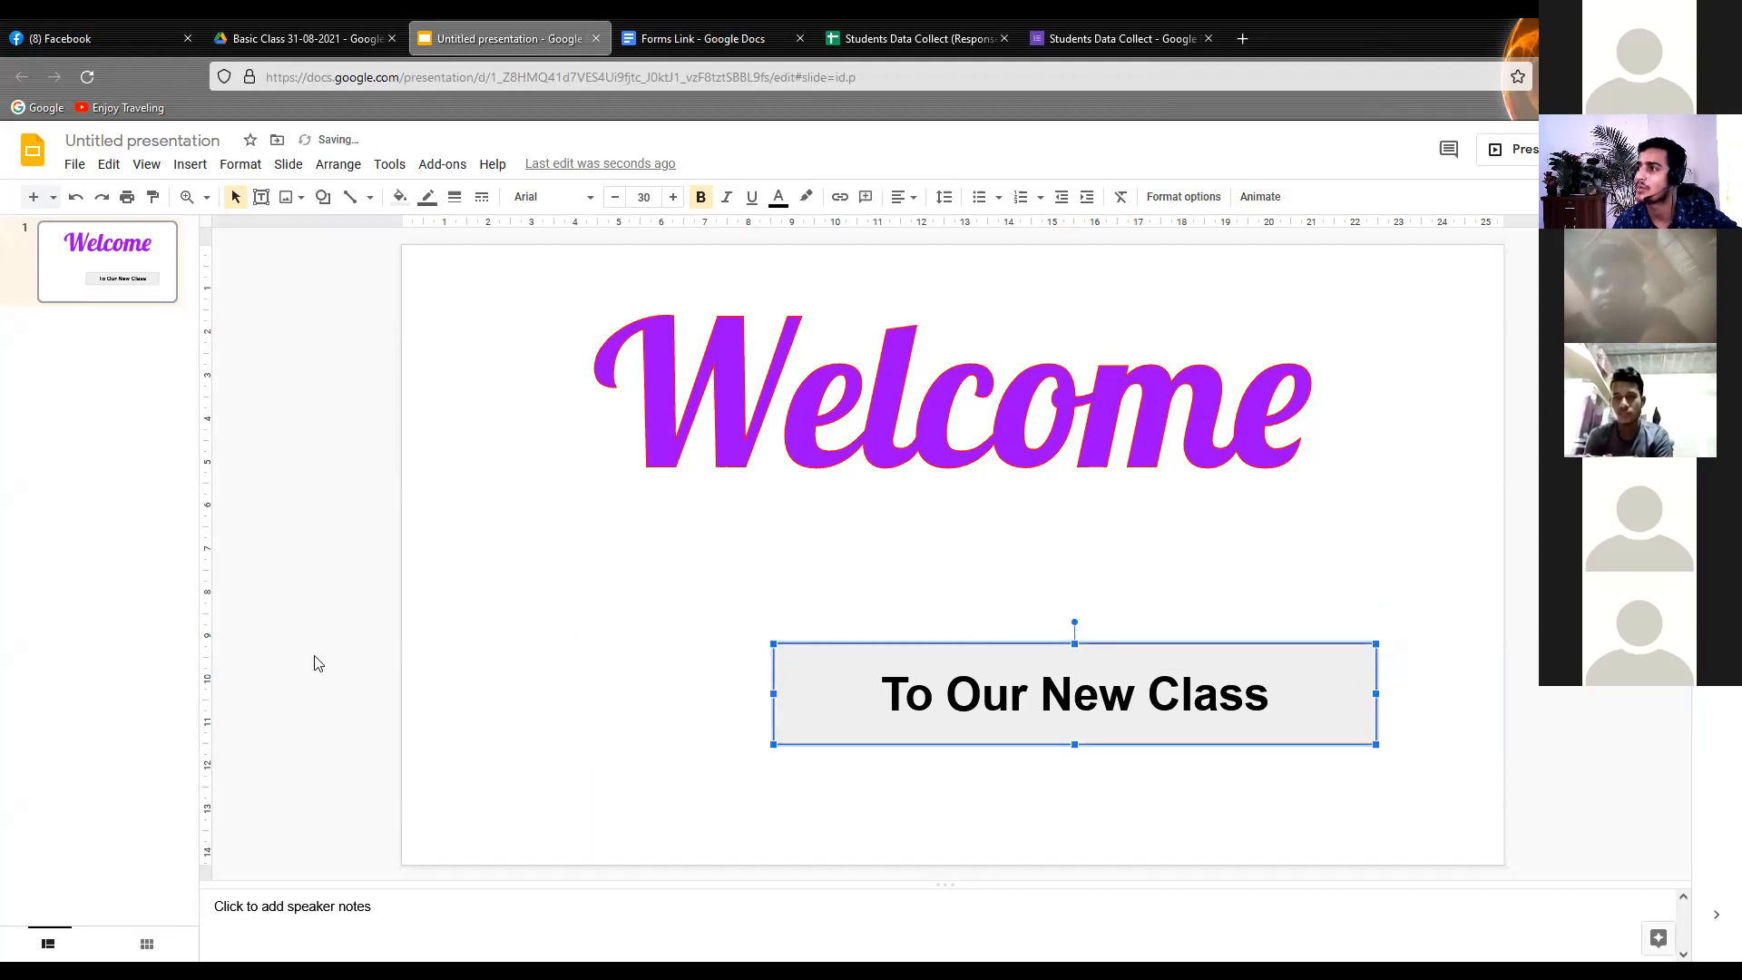
left_click(443, 616)
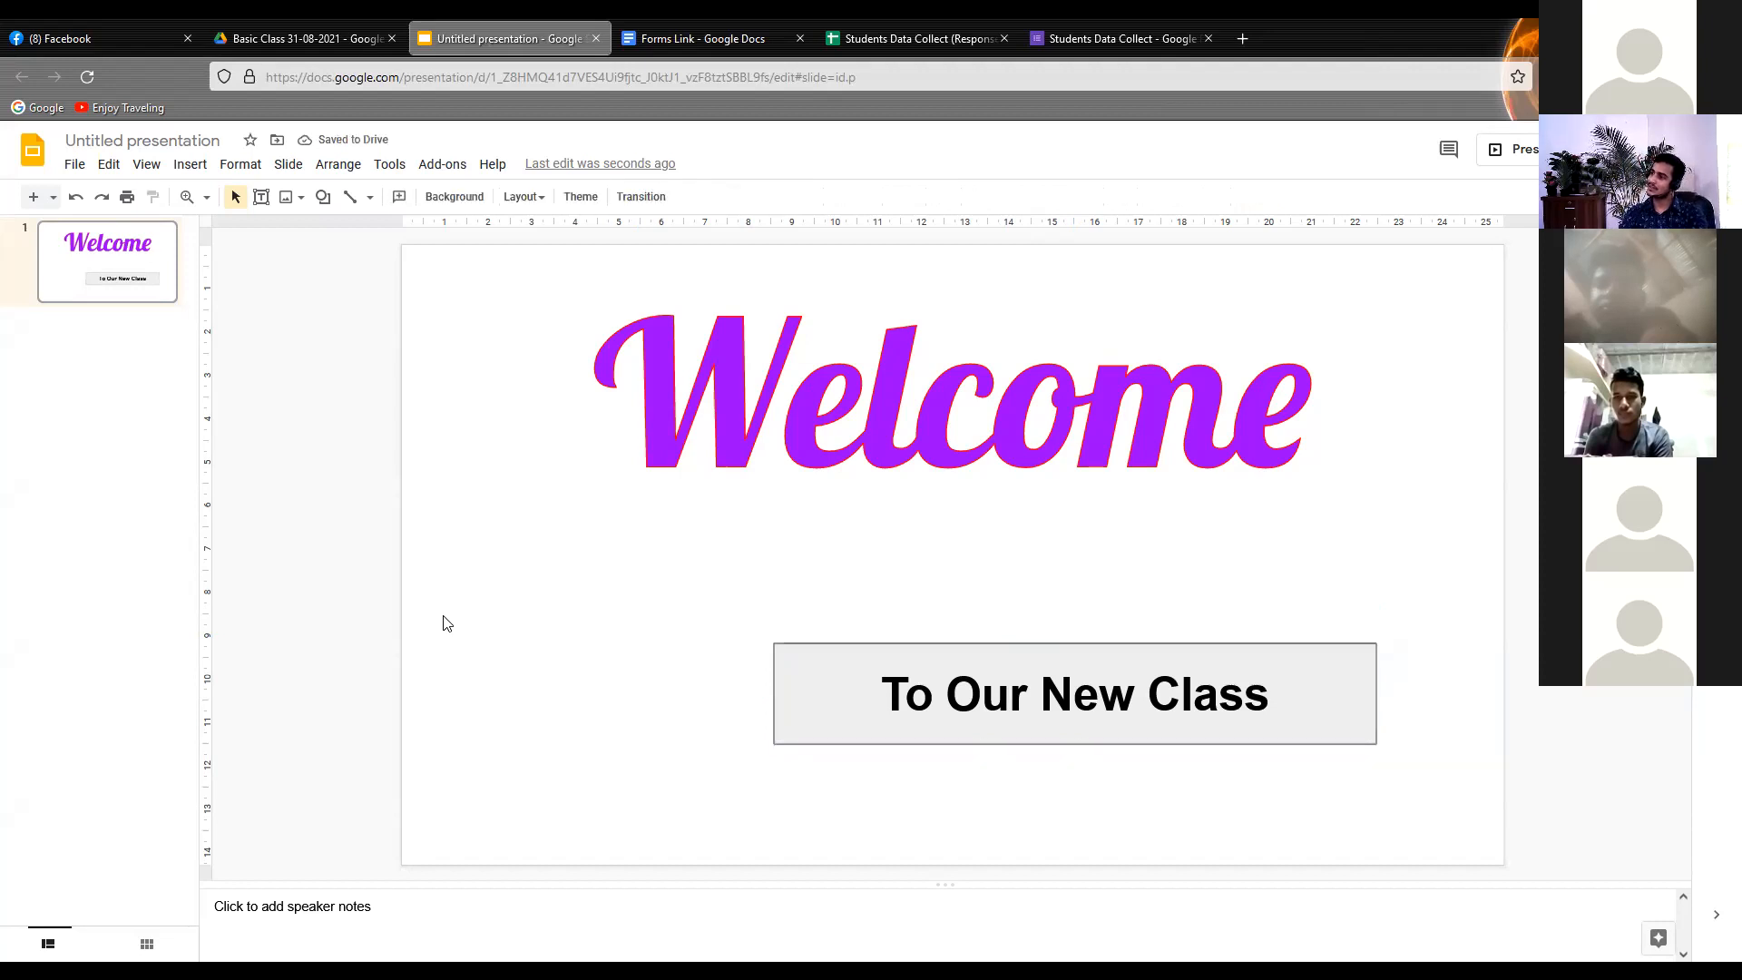
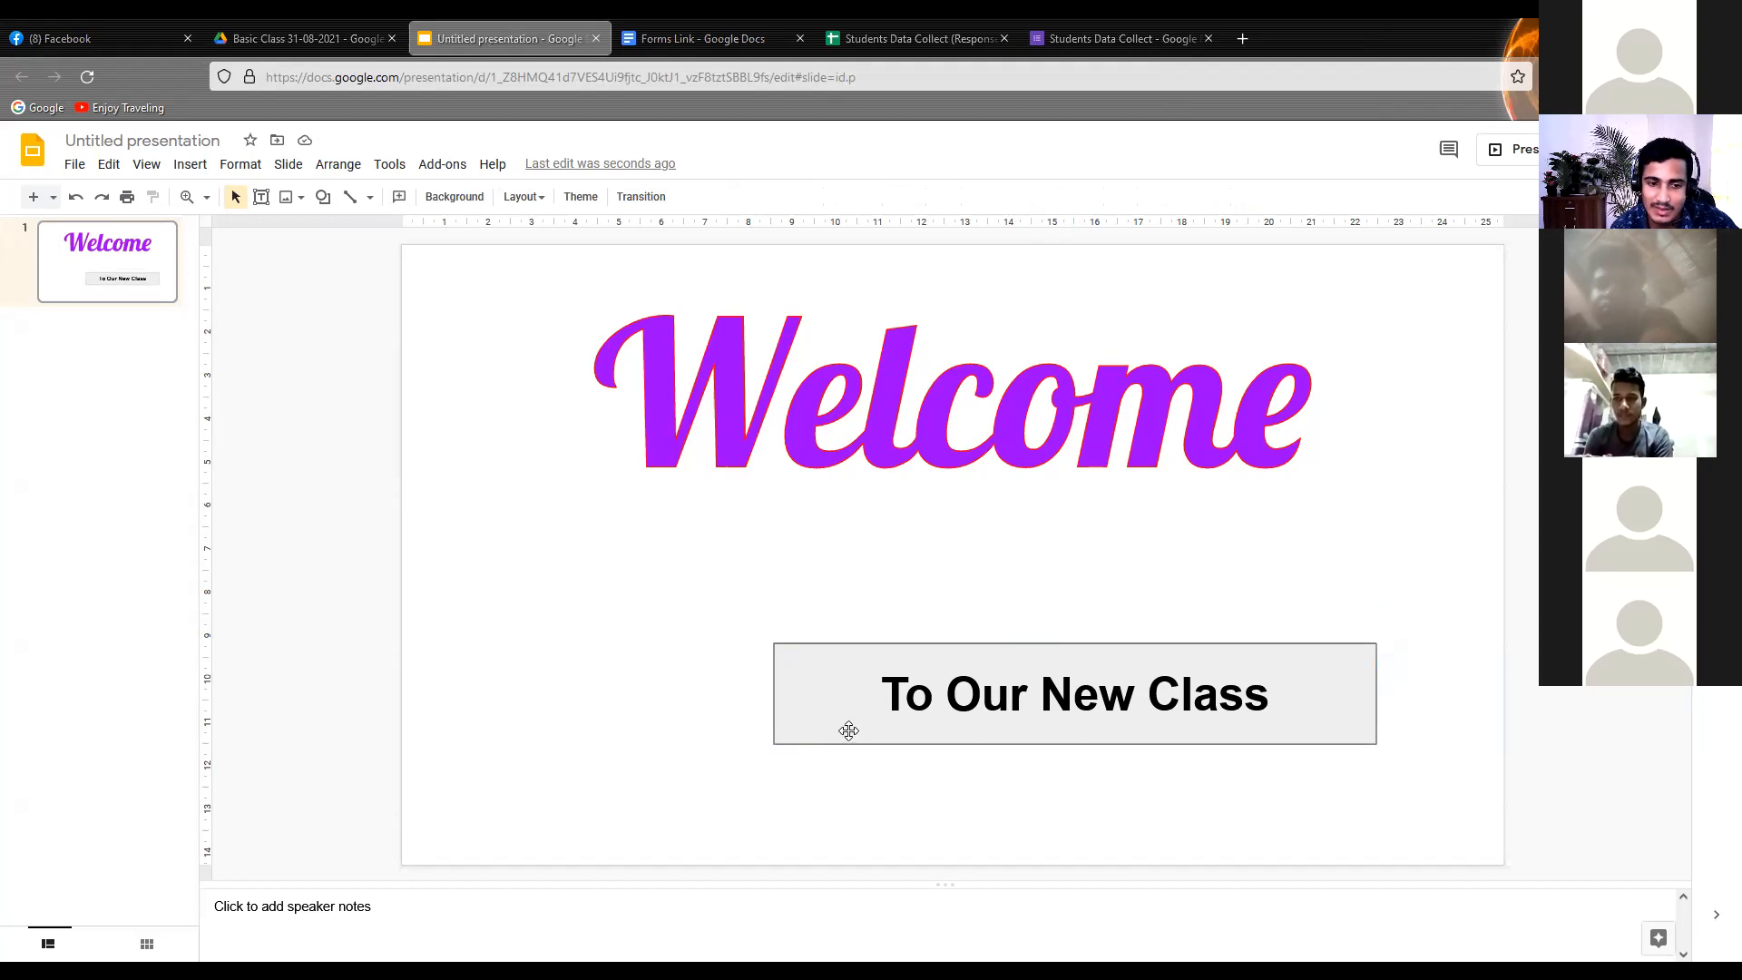
Move the "To Our New Class" rectangle up so it sits centred below "Welcome", and colour its text green
left_click(990, 731)
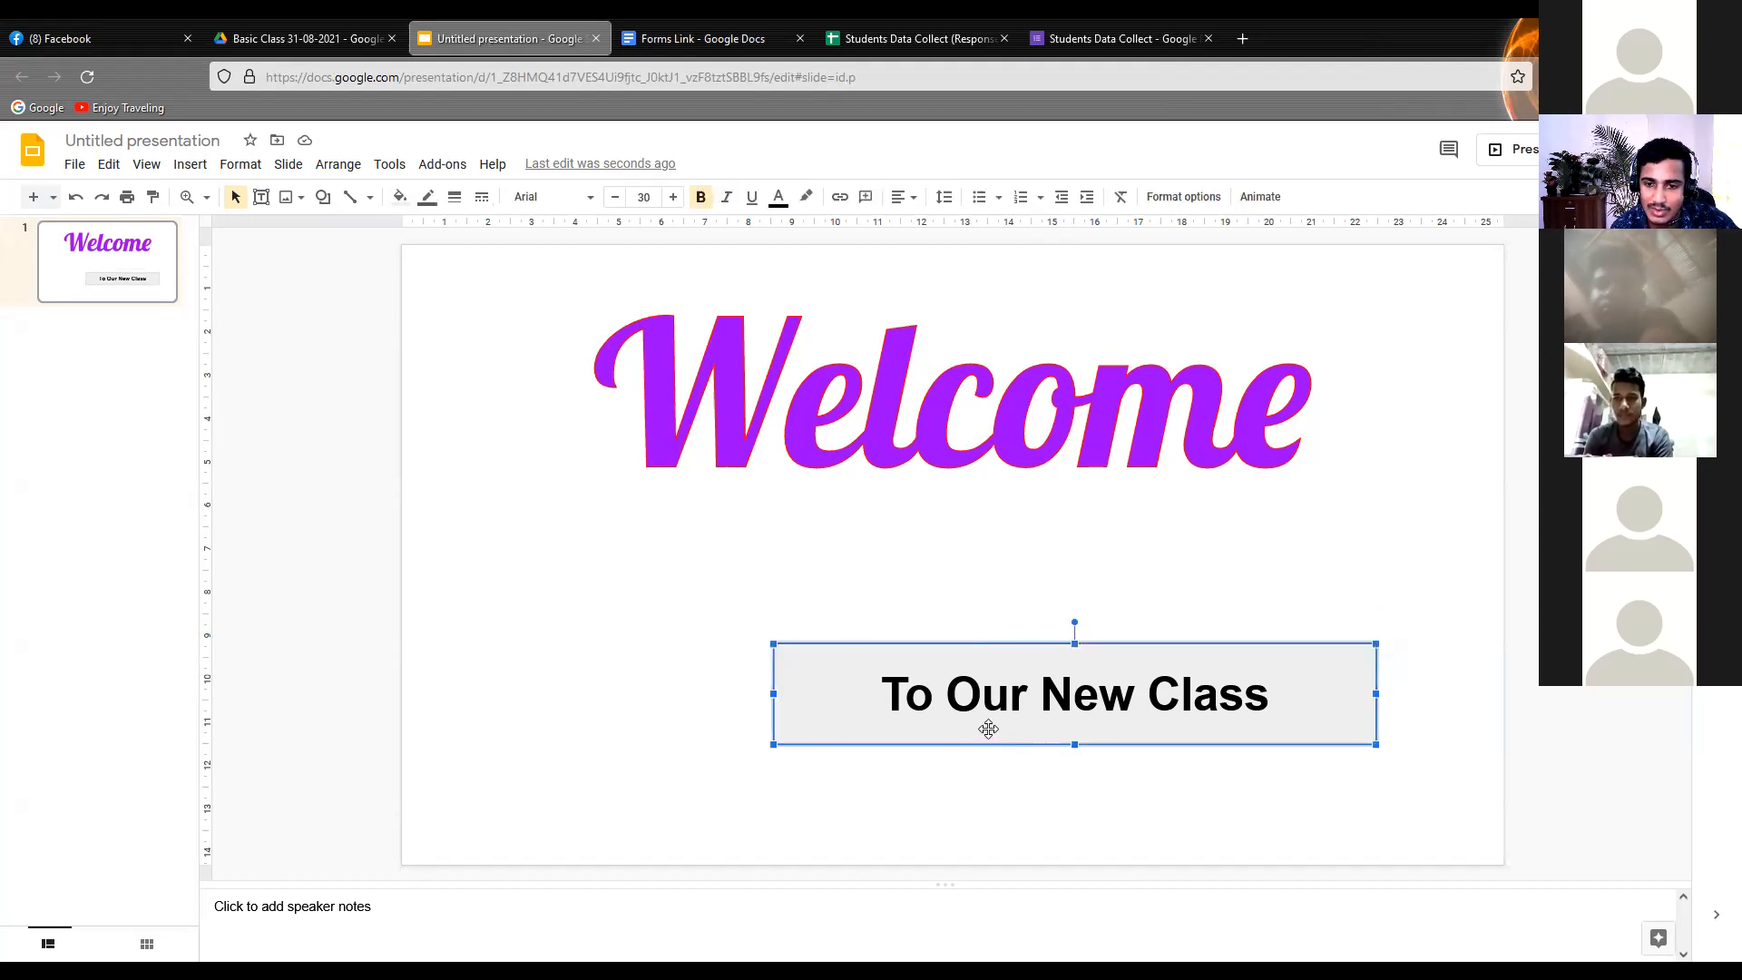
left_click_drag(990, 731, 869, 665)
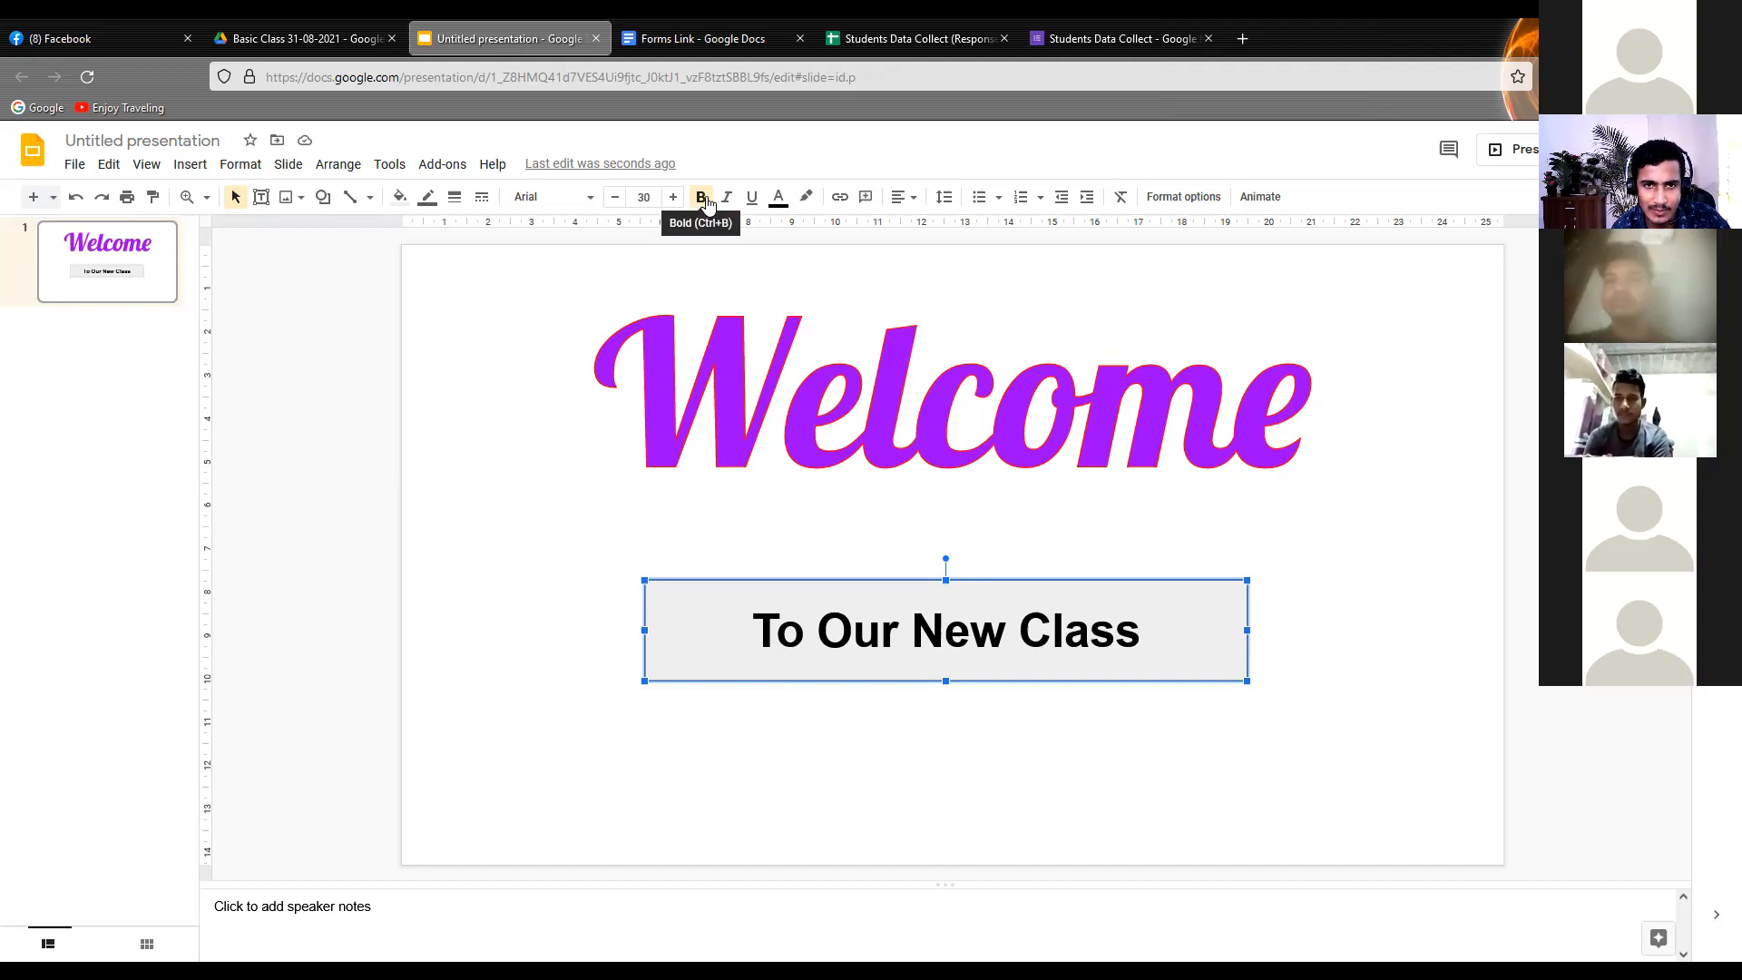
left_click(780, 202)
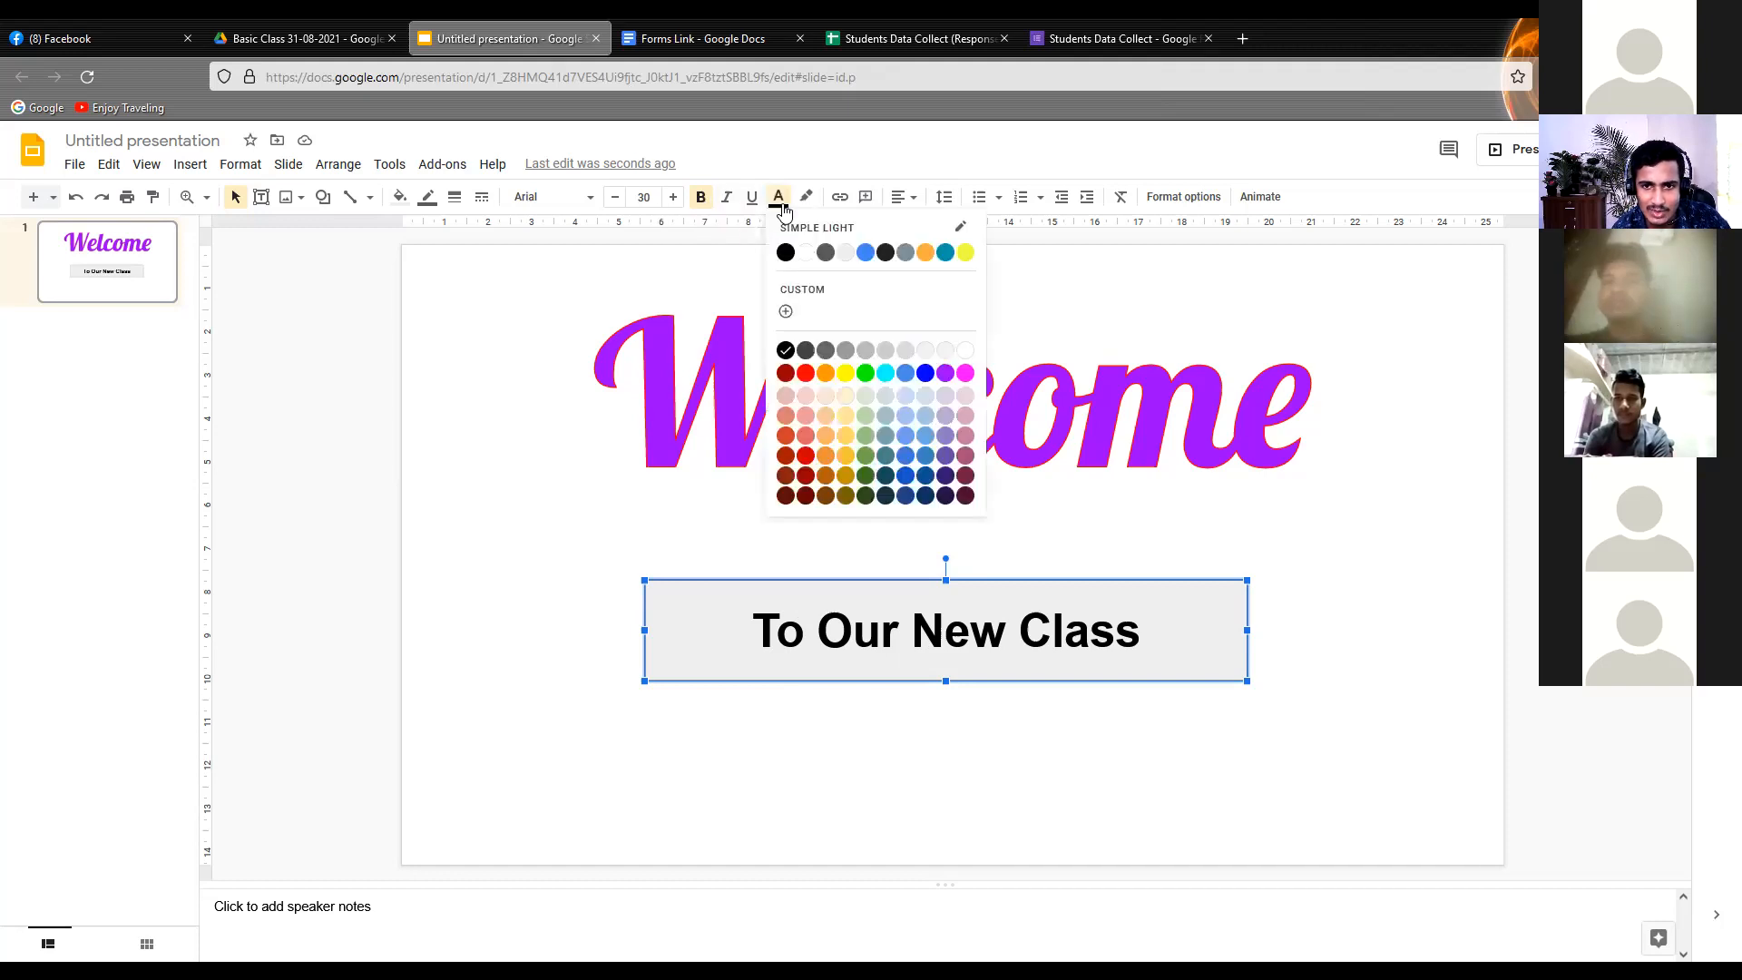
left_click(864, 372)
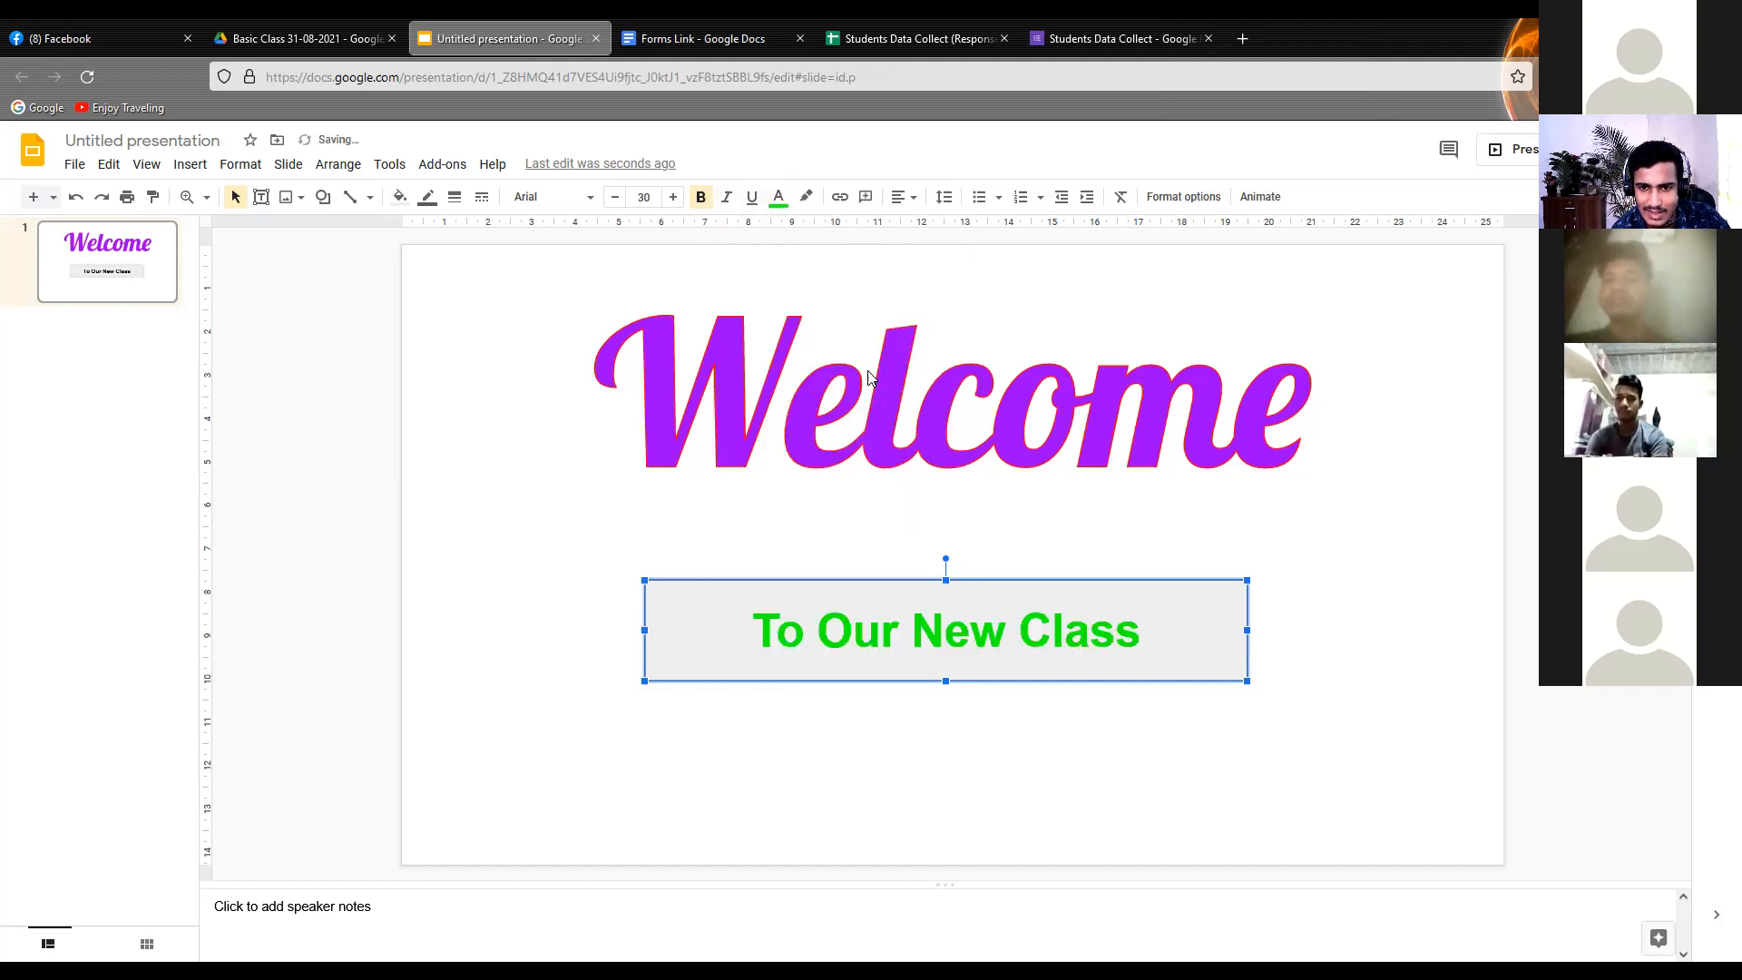
Apply a blue highlight behind the "To Our New Class" text
left_click(809, 200)
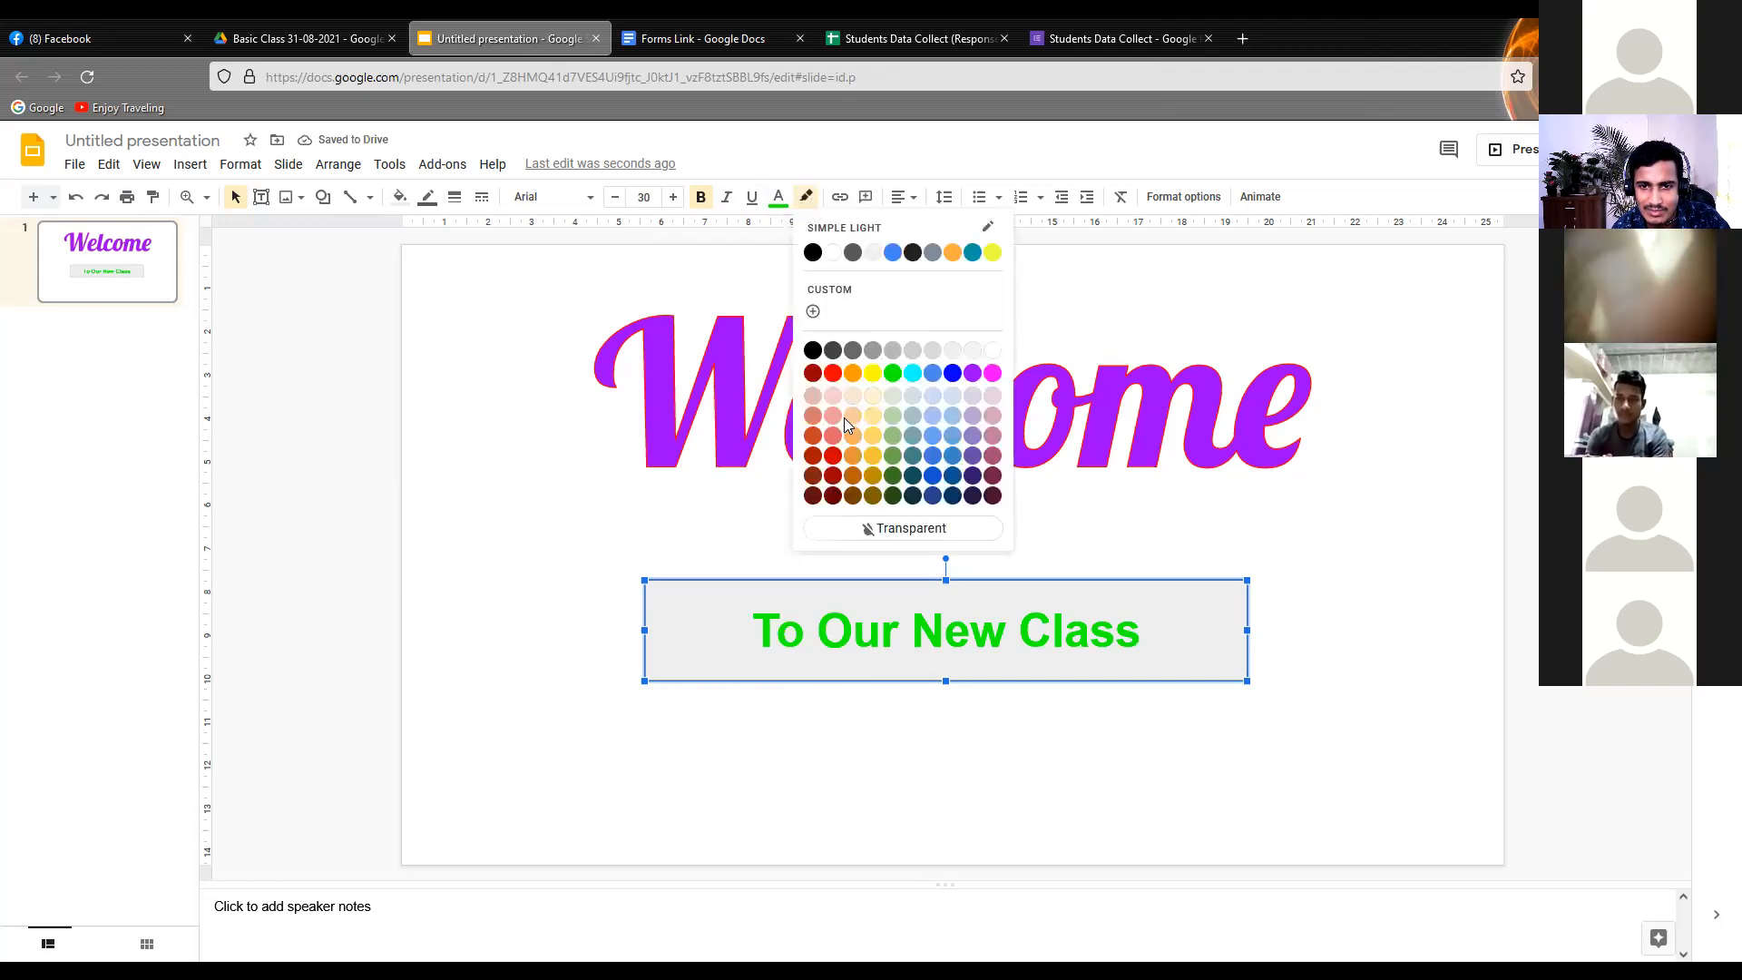
left_click(951, 373)
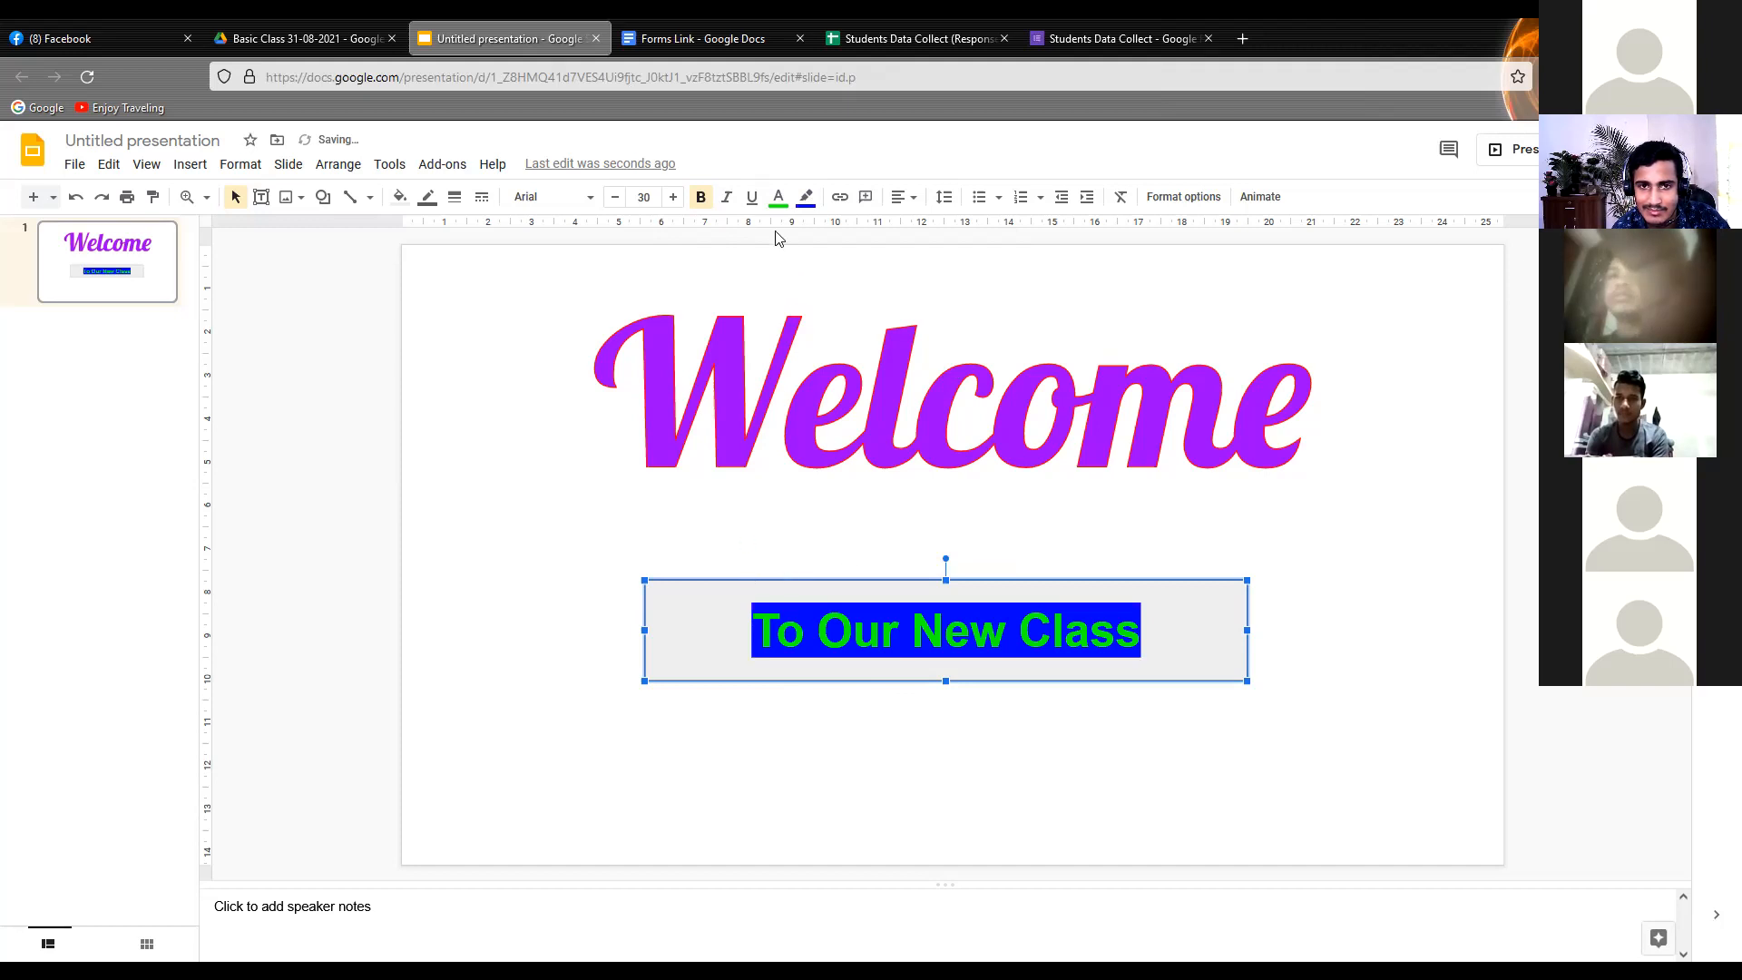
left_click(495, 397)
Fill the "To Our New Class" rectangle with solid orange and deselect it
left_click(651, 622)
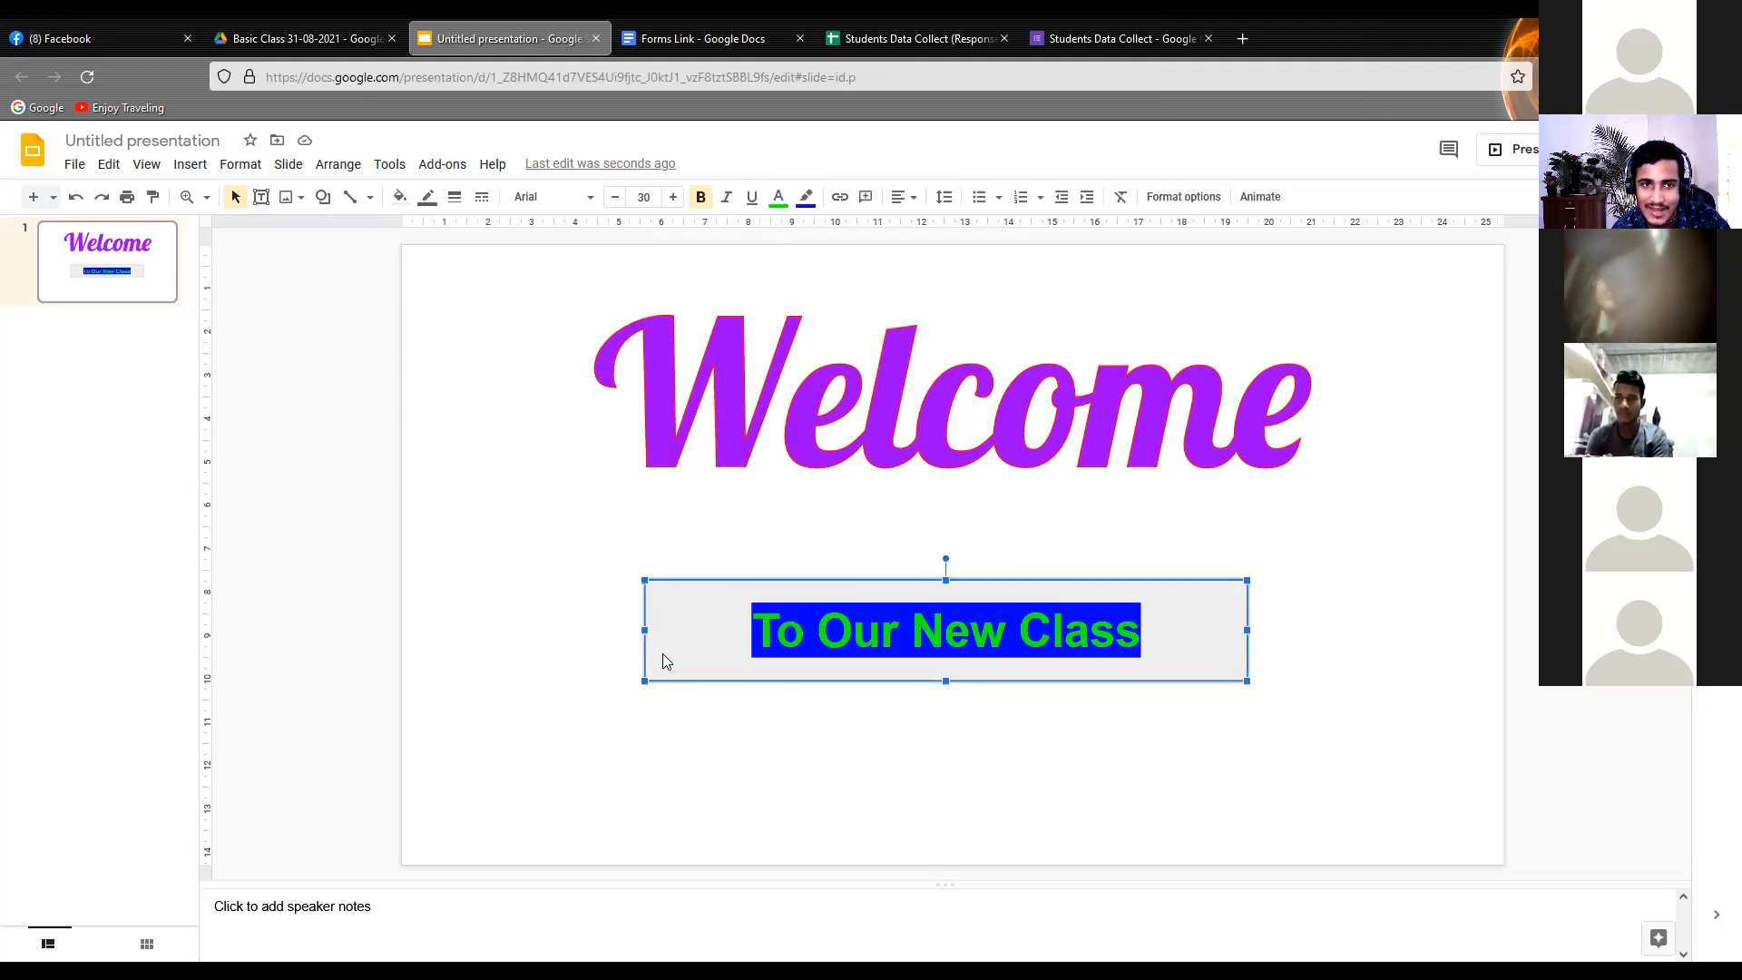
left_click(399, 197)
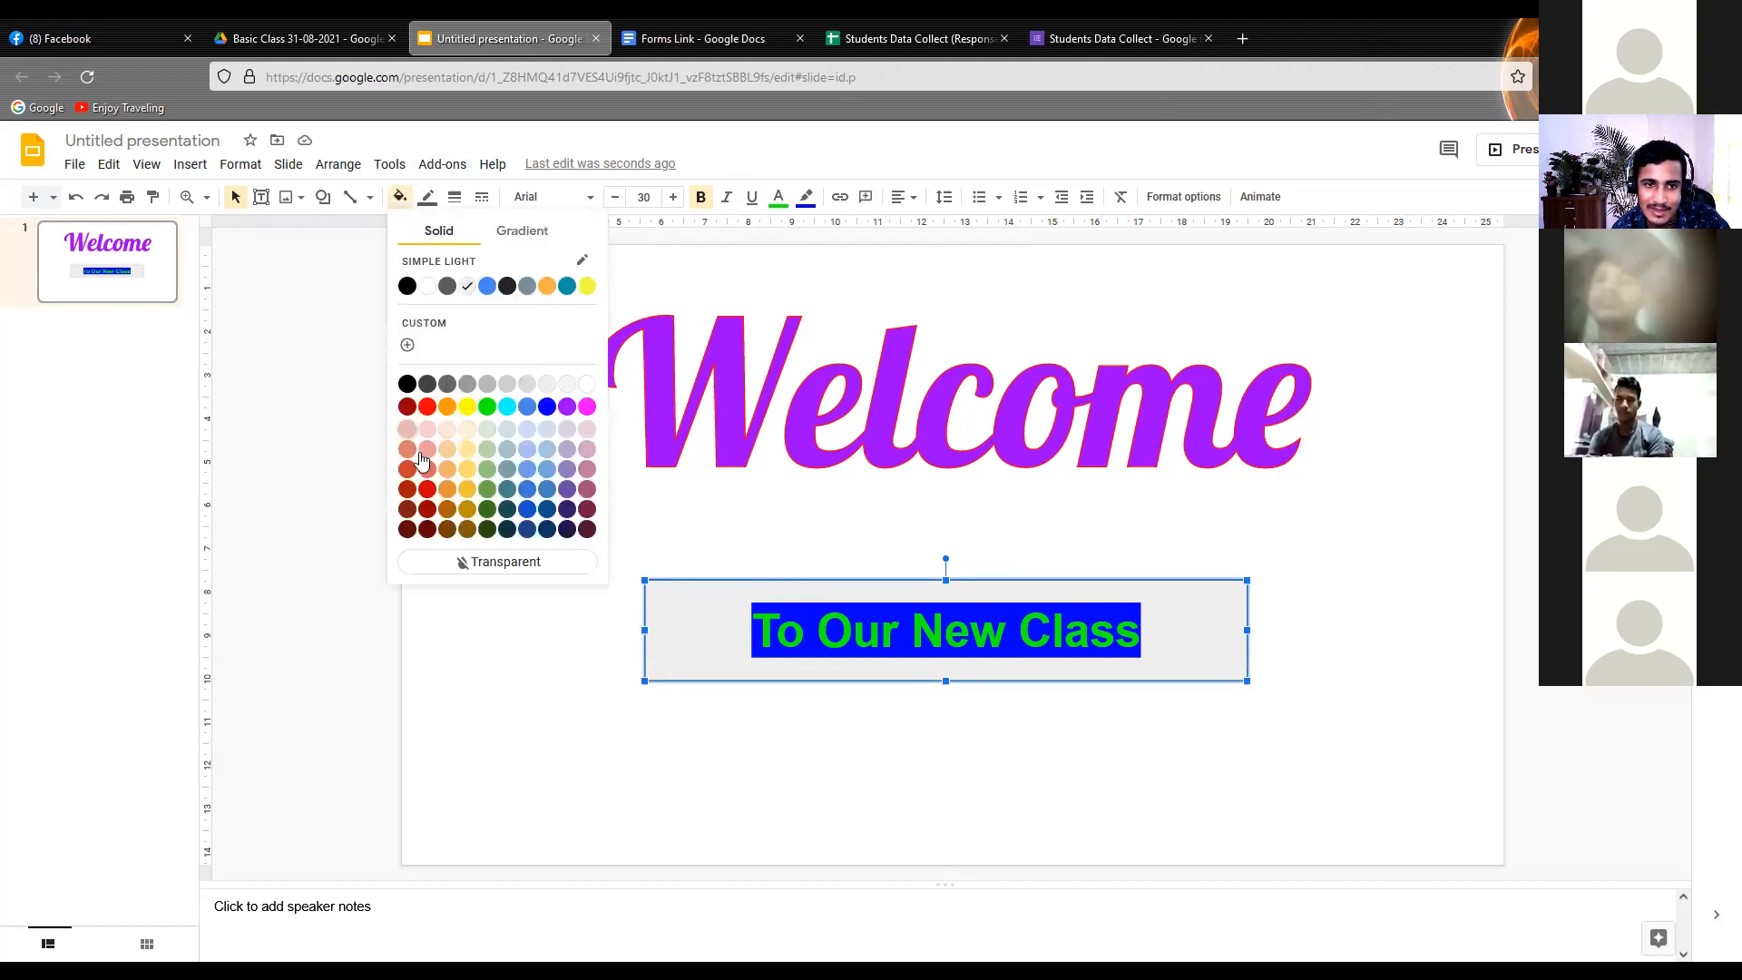
left_click(447, 407)
left_click(479, 444)
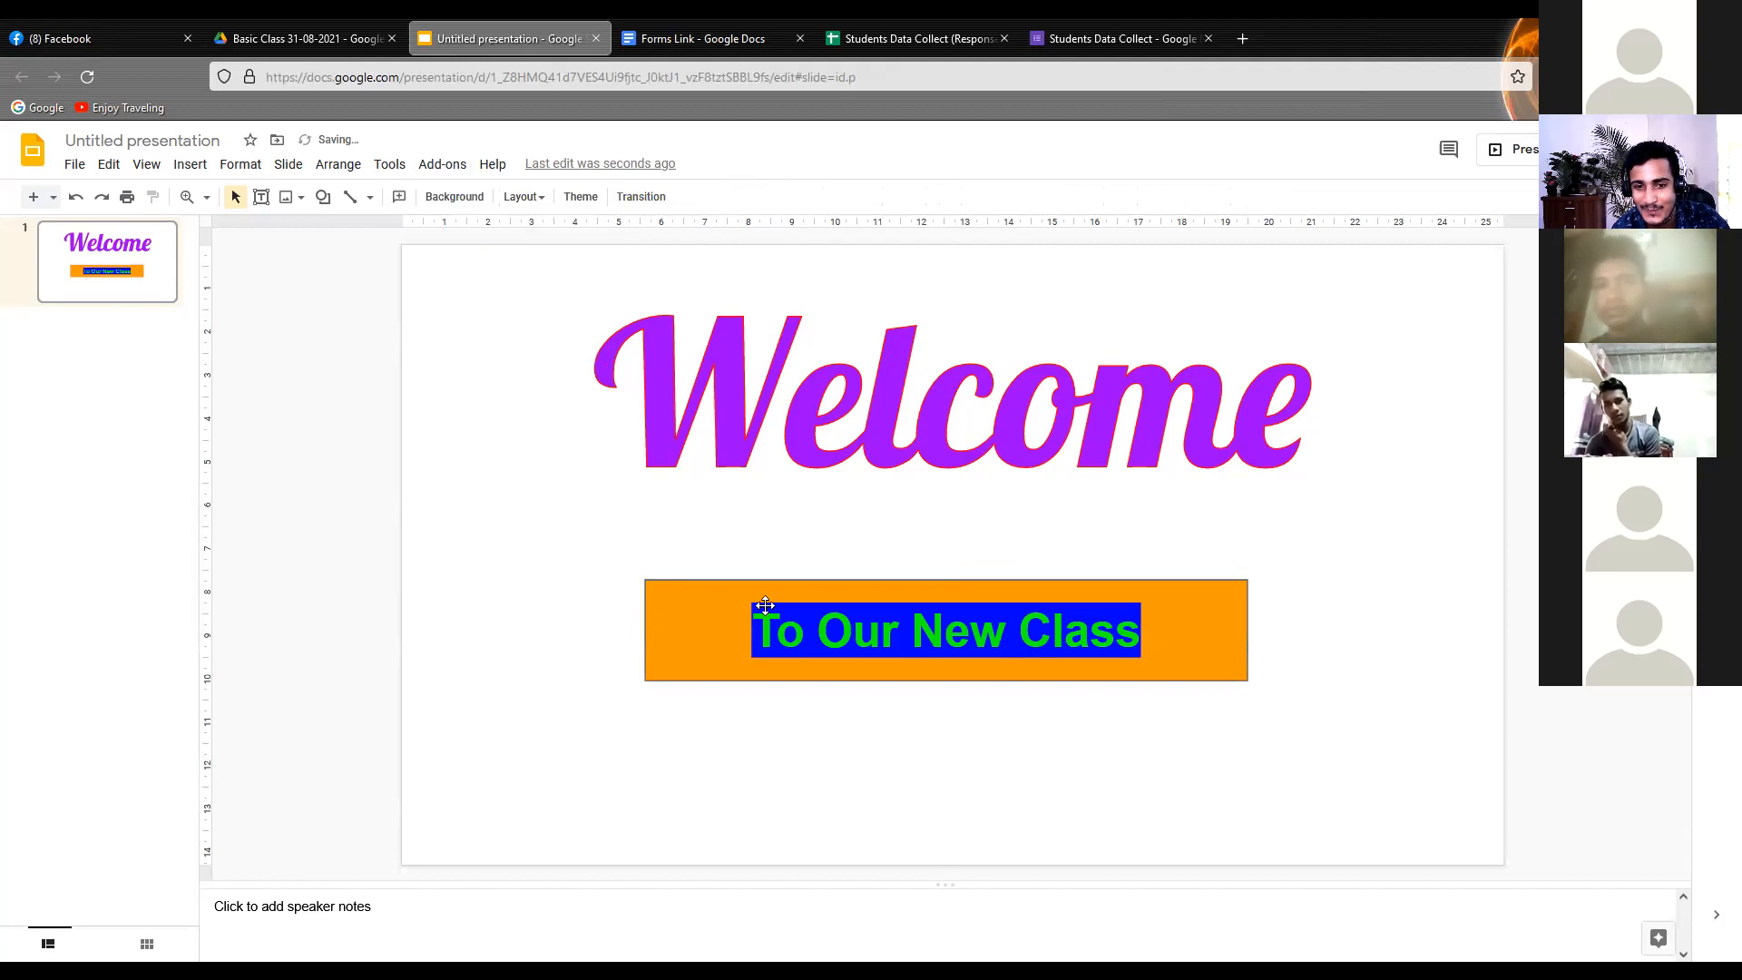
Set the highlight of the "To Our New Class" text to transparent and deselect the rectangle
left_click(772, 644)
left_click_drag(753, 637, 1130, 650)
left_click(805, 197)
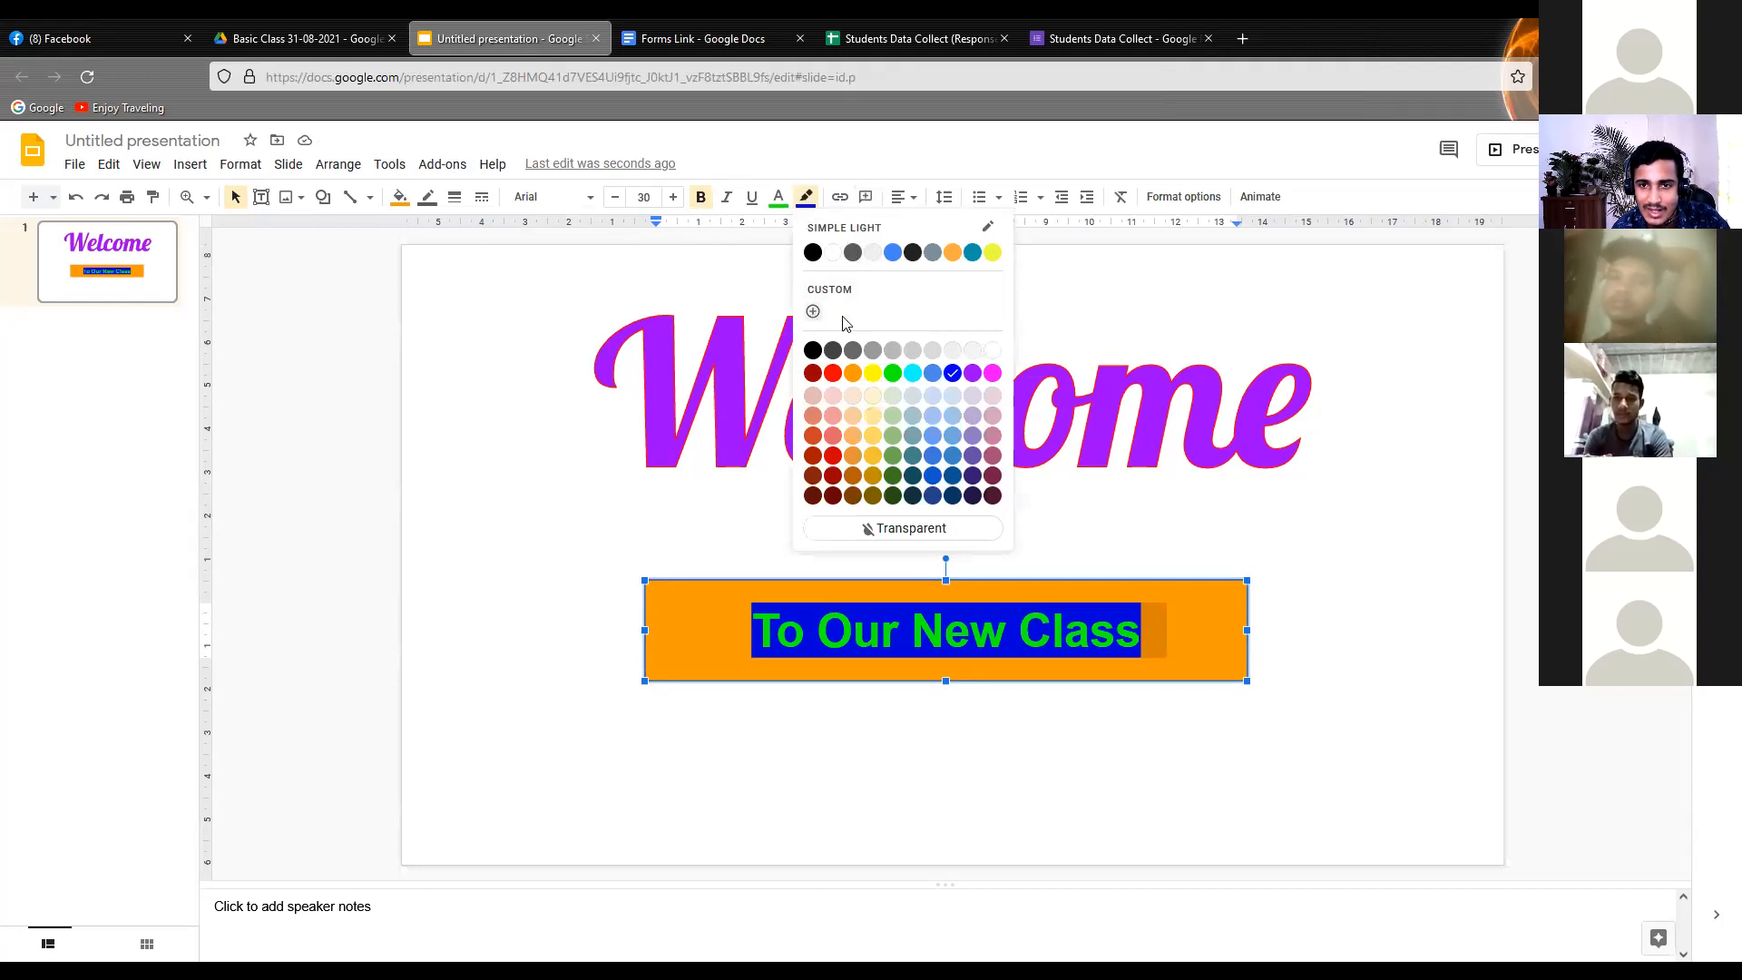
left_click(893, 529)
left_click(794, 547)
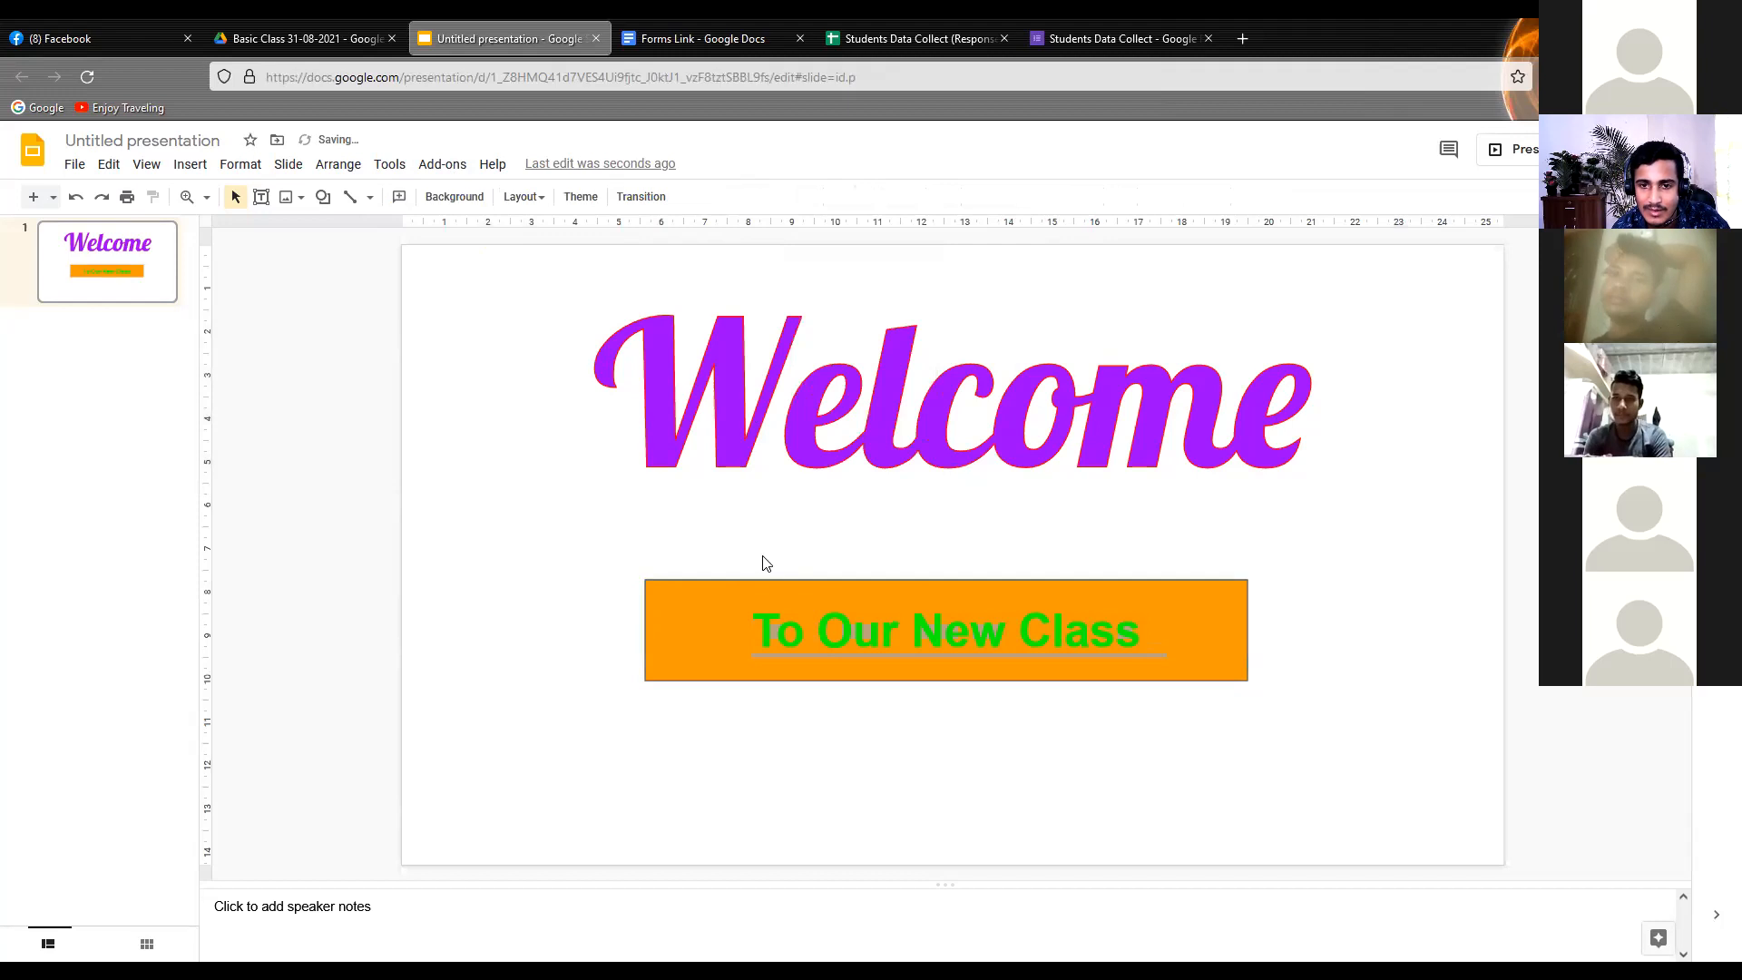
left_click(811, 628)
left_click(971, 538)
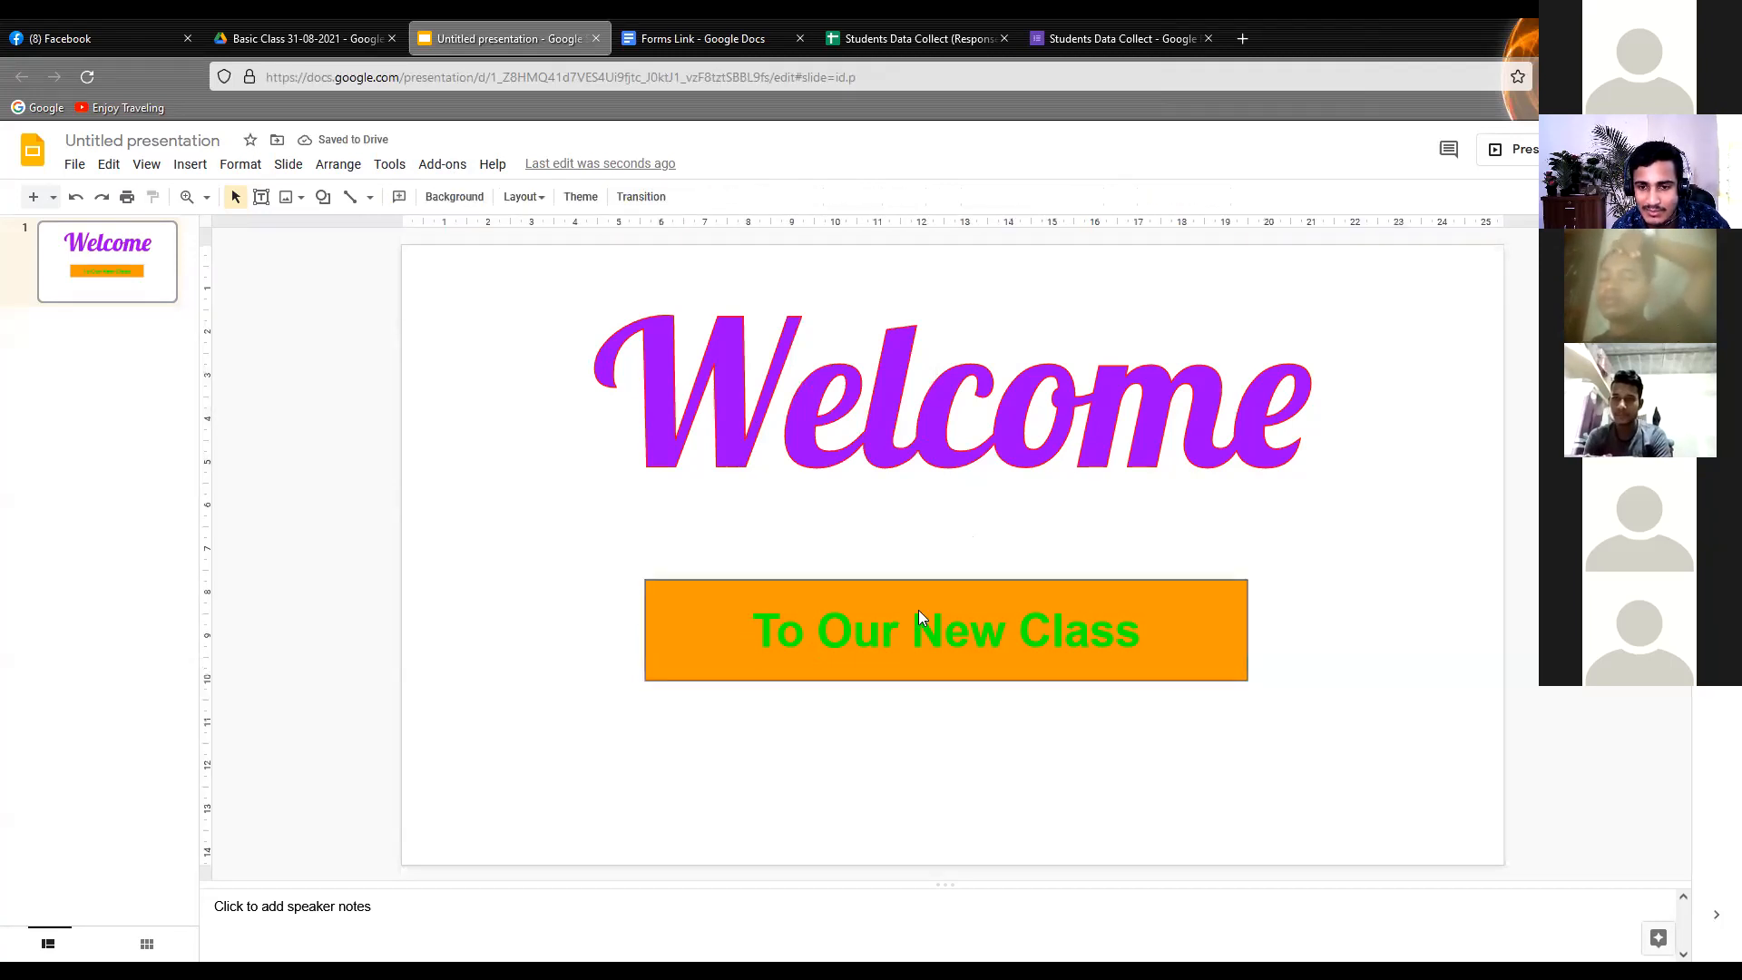
Narrow the orange rectangle from both sides to about 9.6 cm so it fits closely around its text
left_click(644, 629)
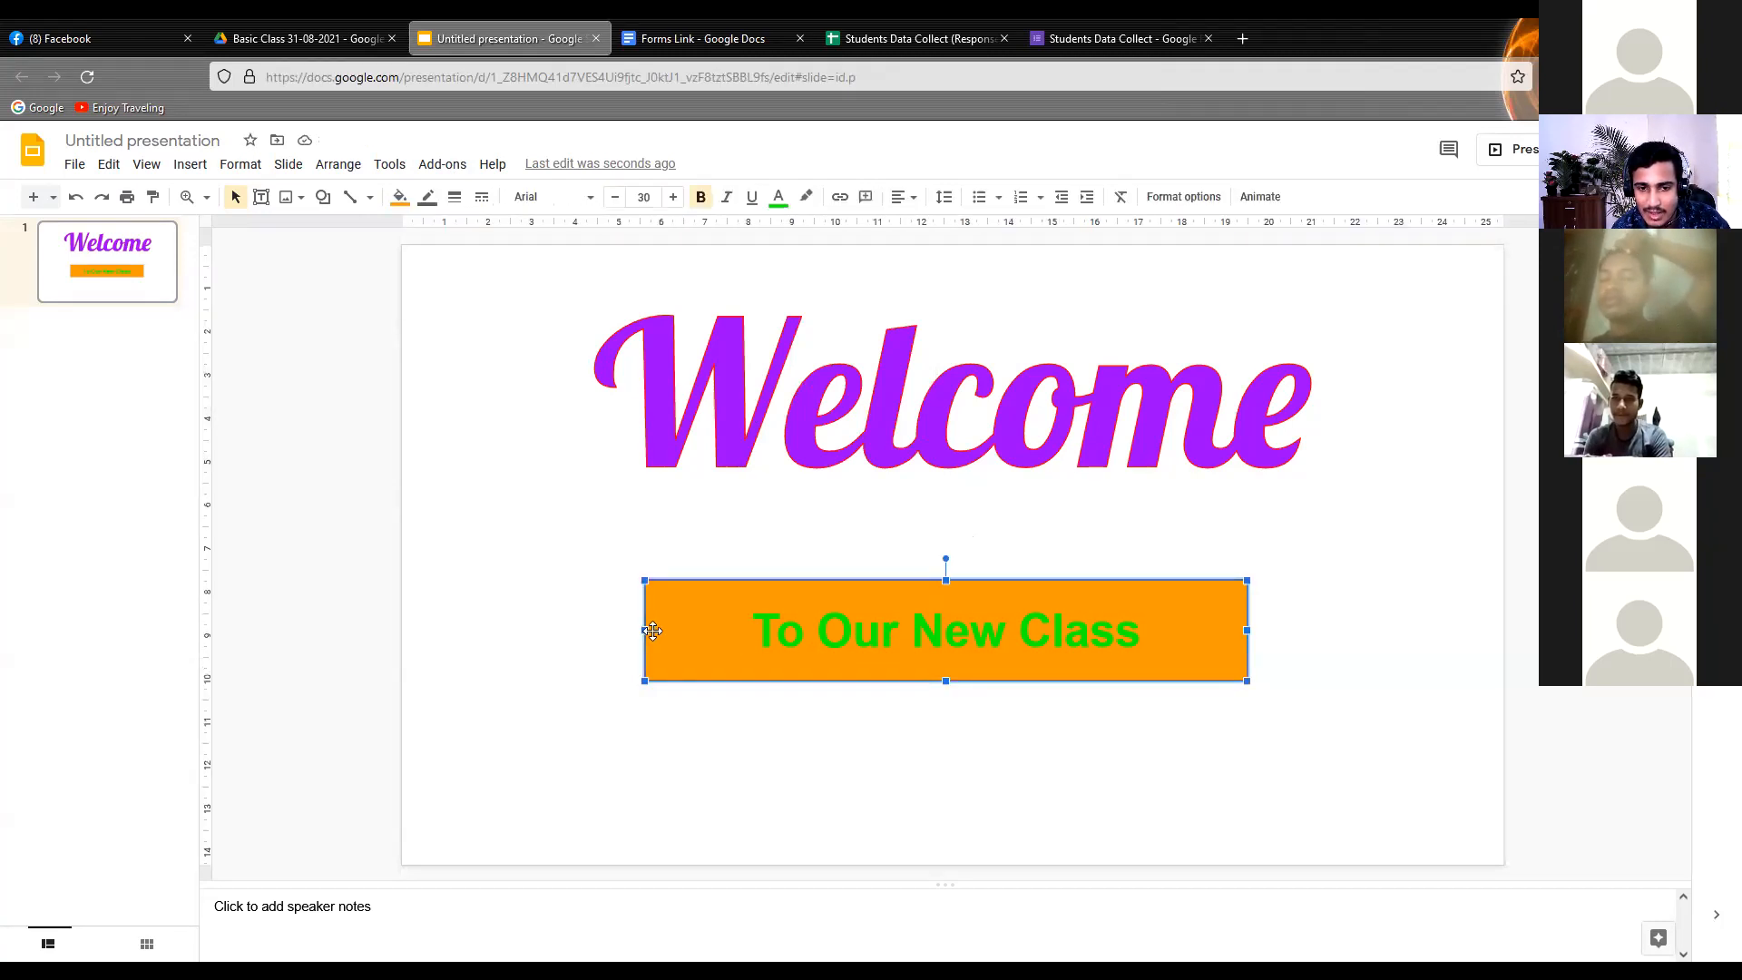
left_click_drag(644, 630, 757, 630)
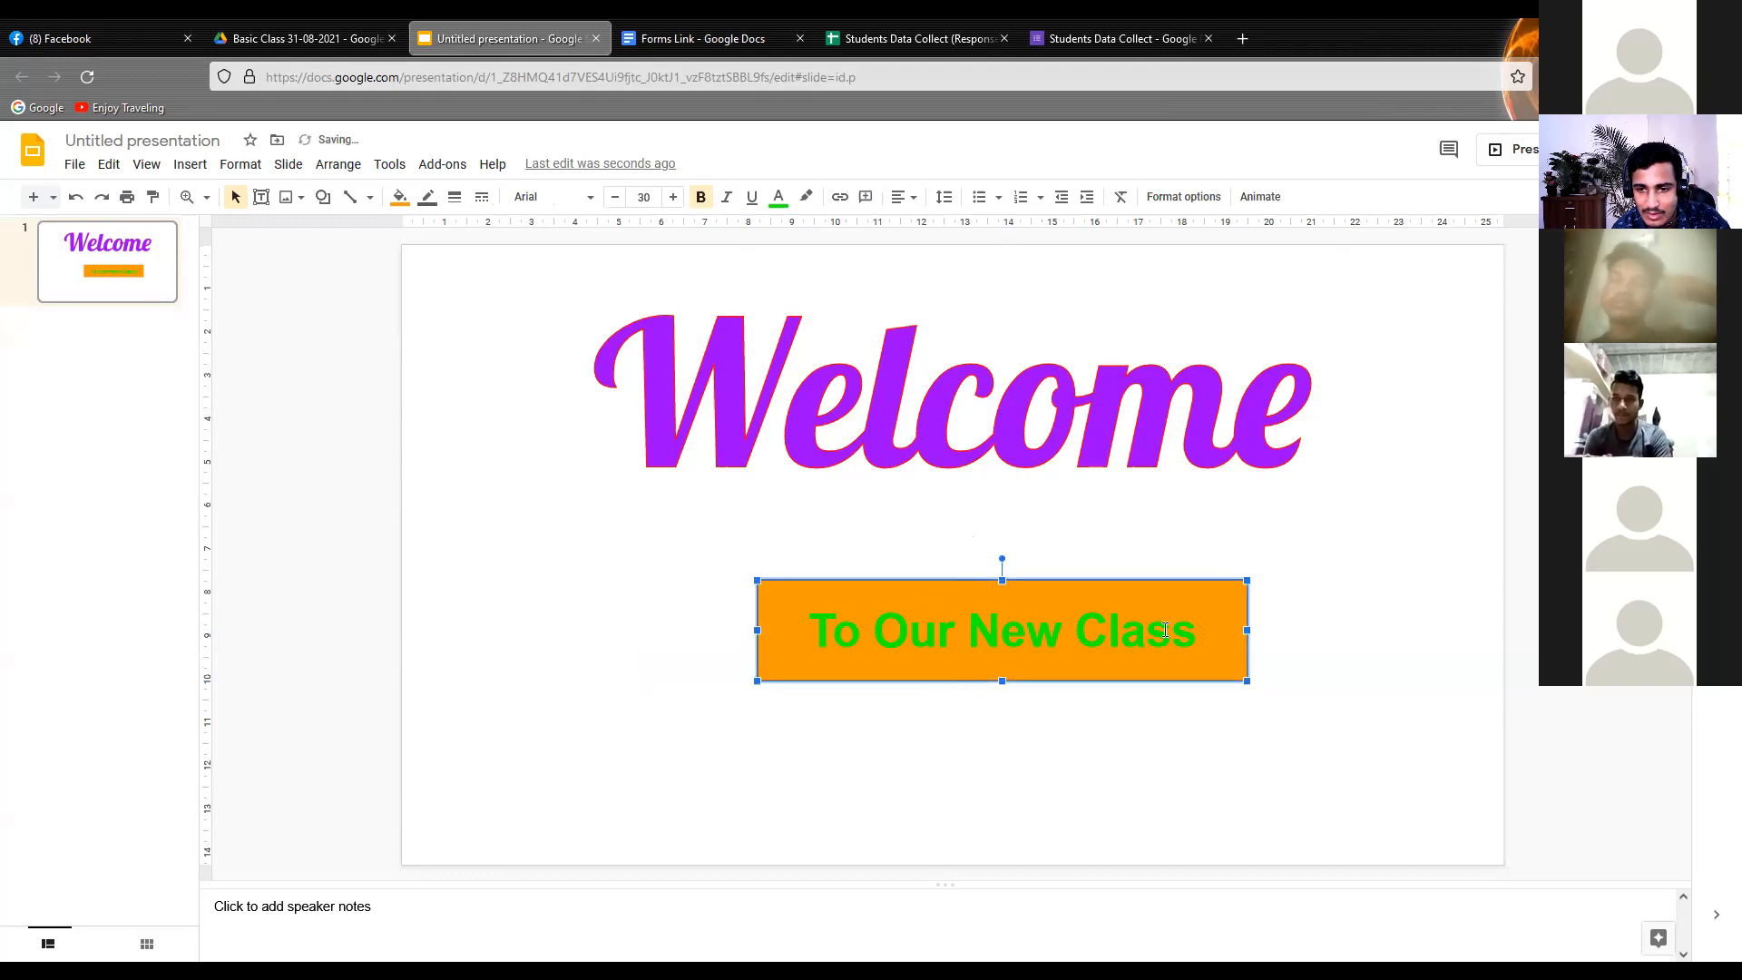
left_click_drag(1209, 635, 1174, 633)
left_click(860, 538)
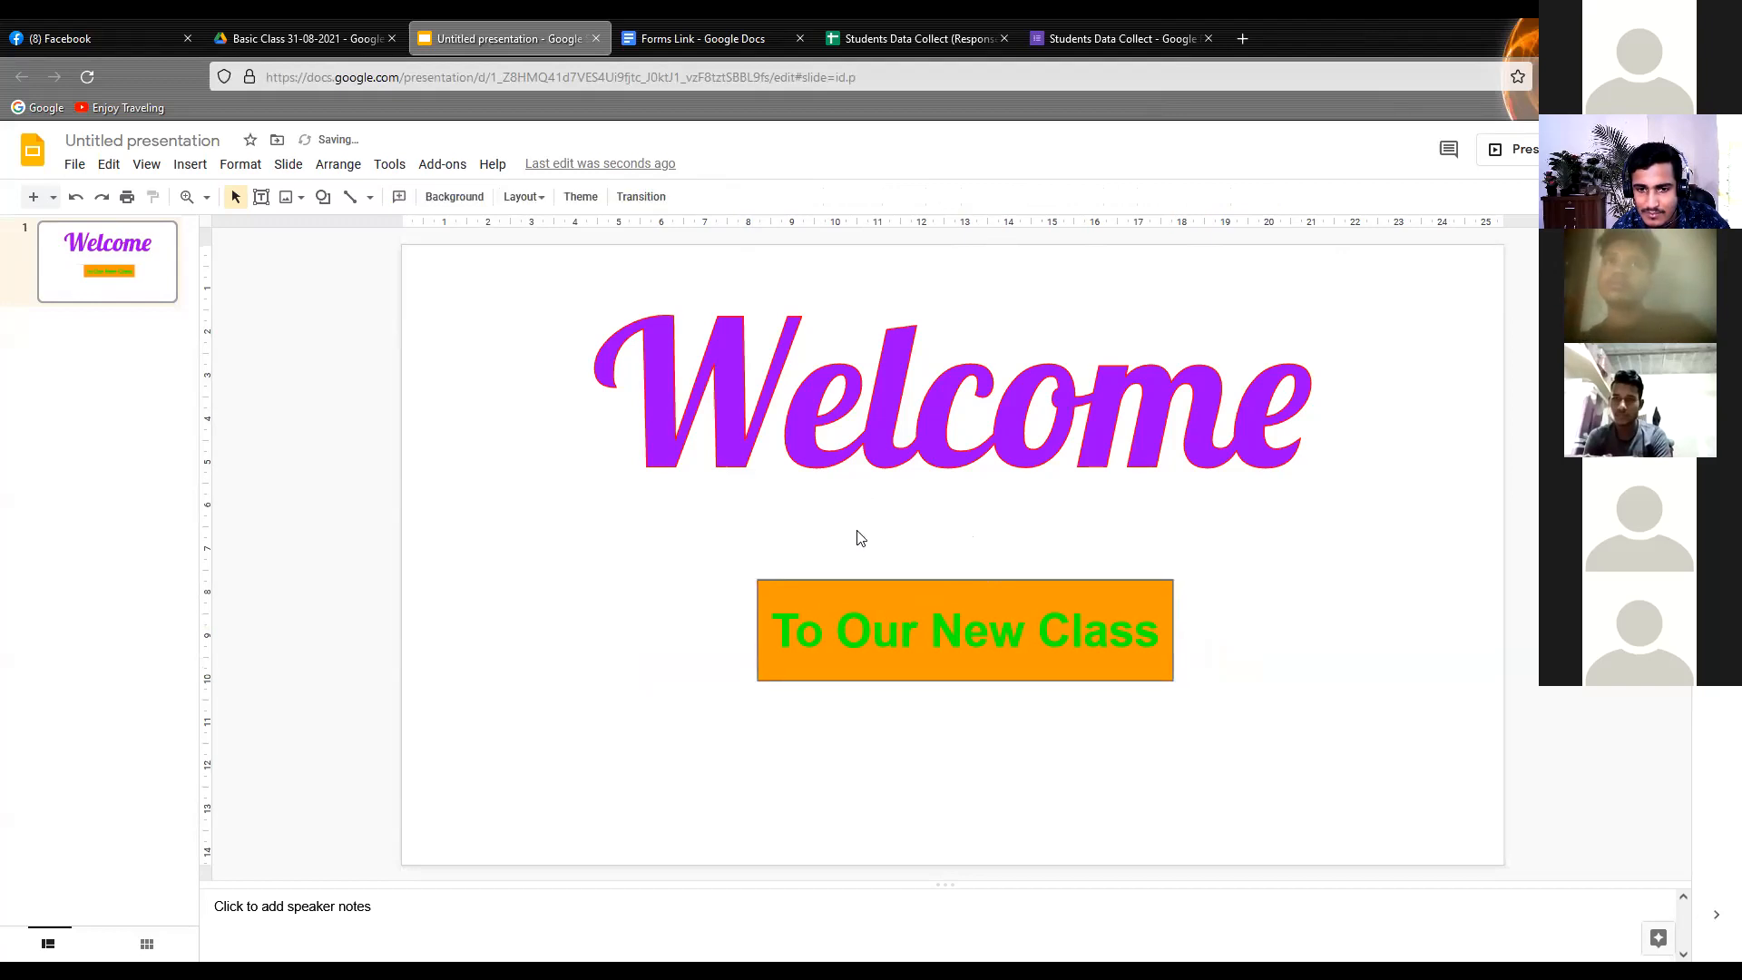
Widen the orange rectangle on both sides so it spans the full width of the slide, and deselect it
left_click(1112, 609)
left_click_drag(1171, 628, 1504, 629)
left_click_drag(754, 630, 405, 628)
left_click(472, 550)
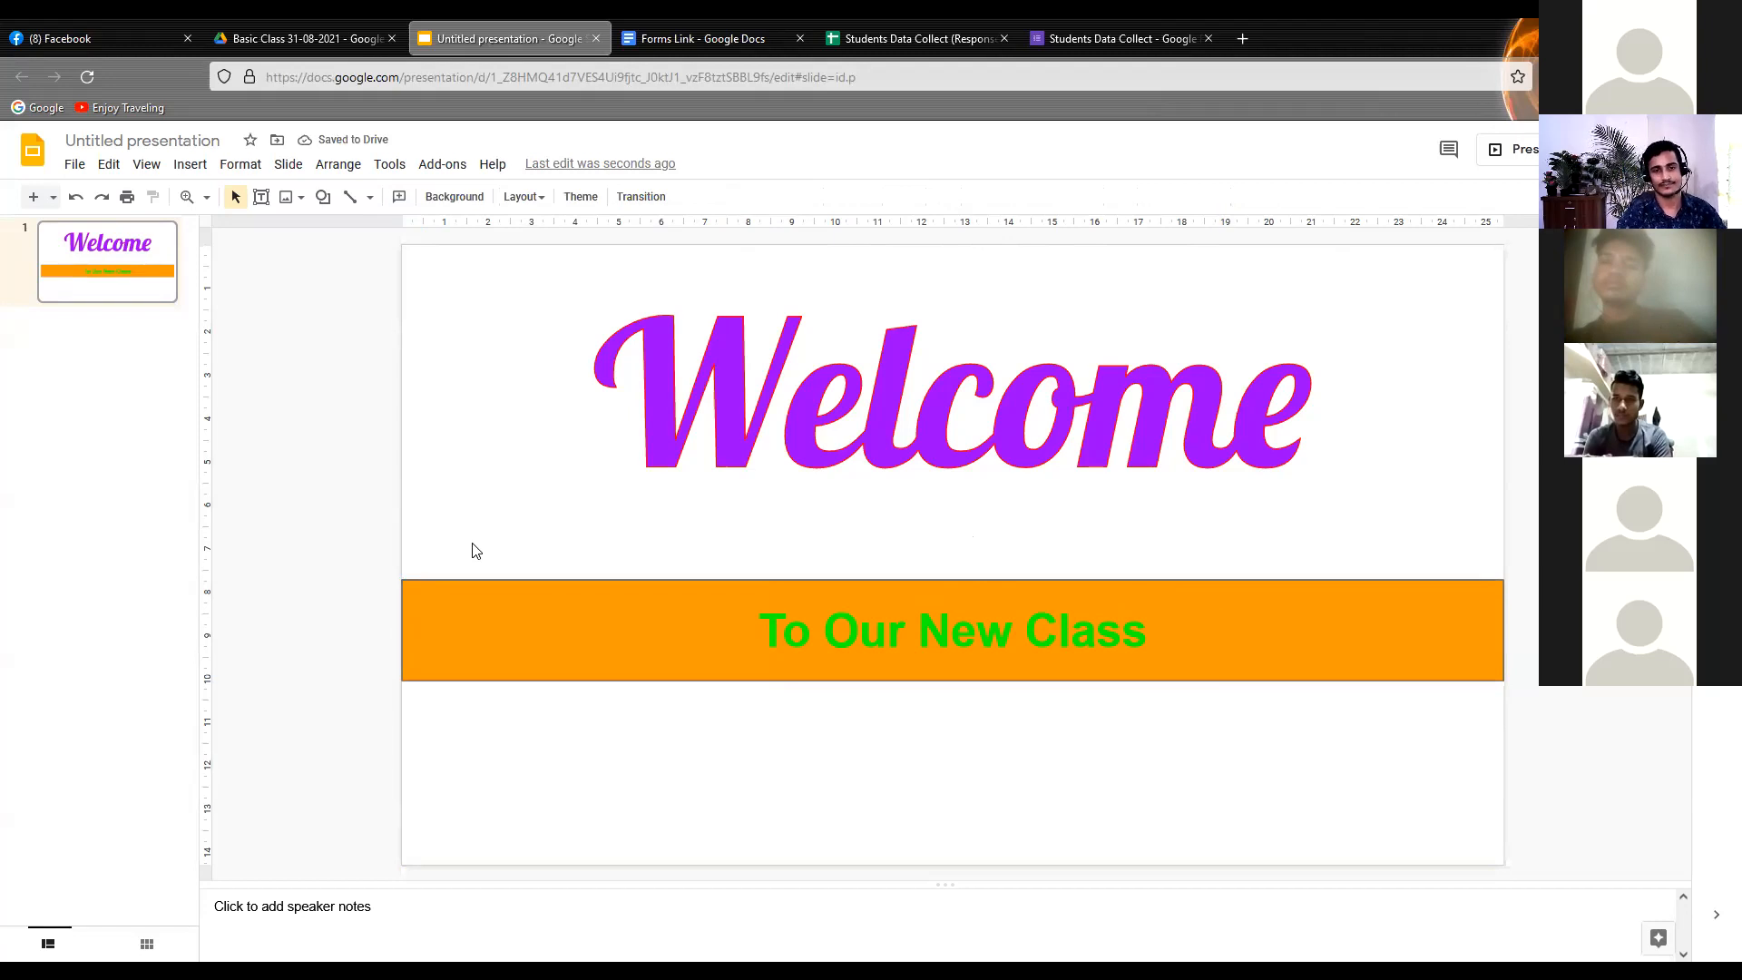
left_click(535, 600)
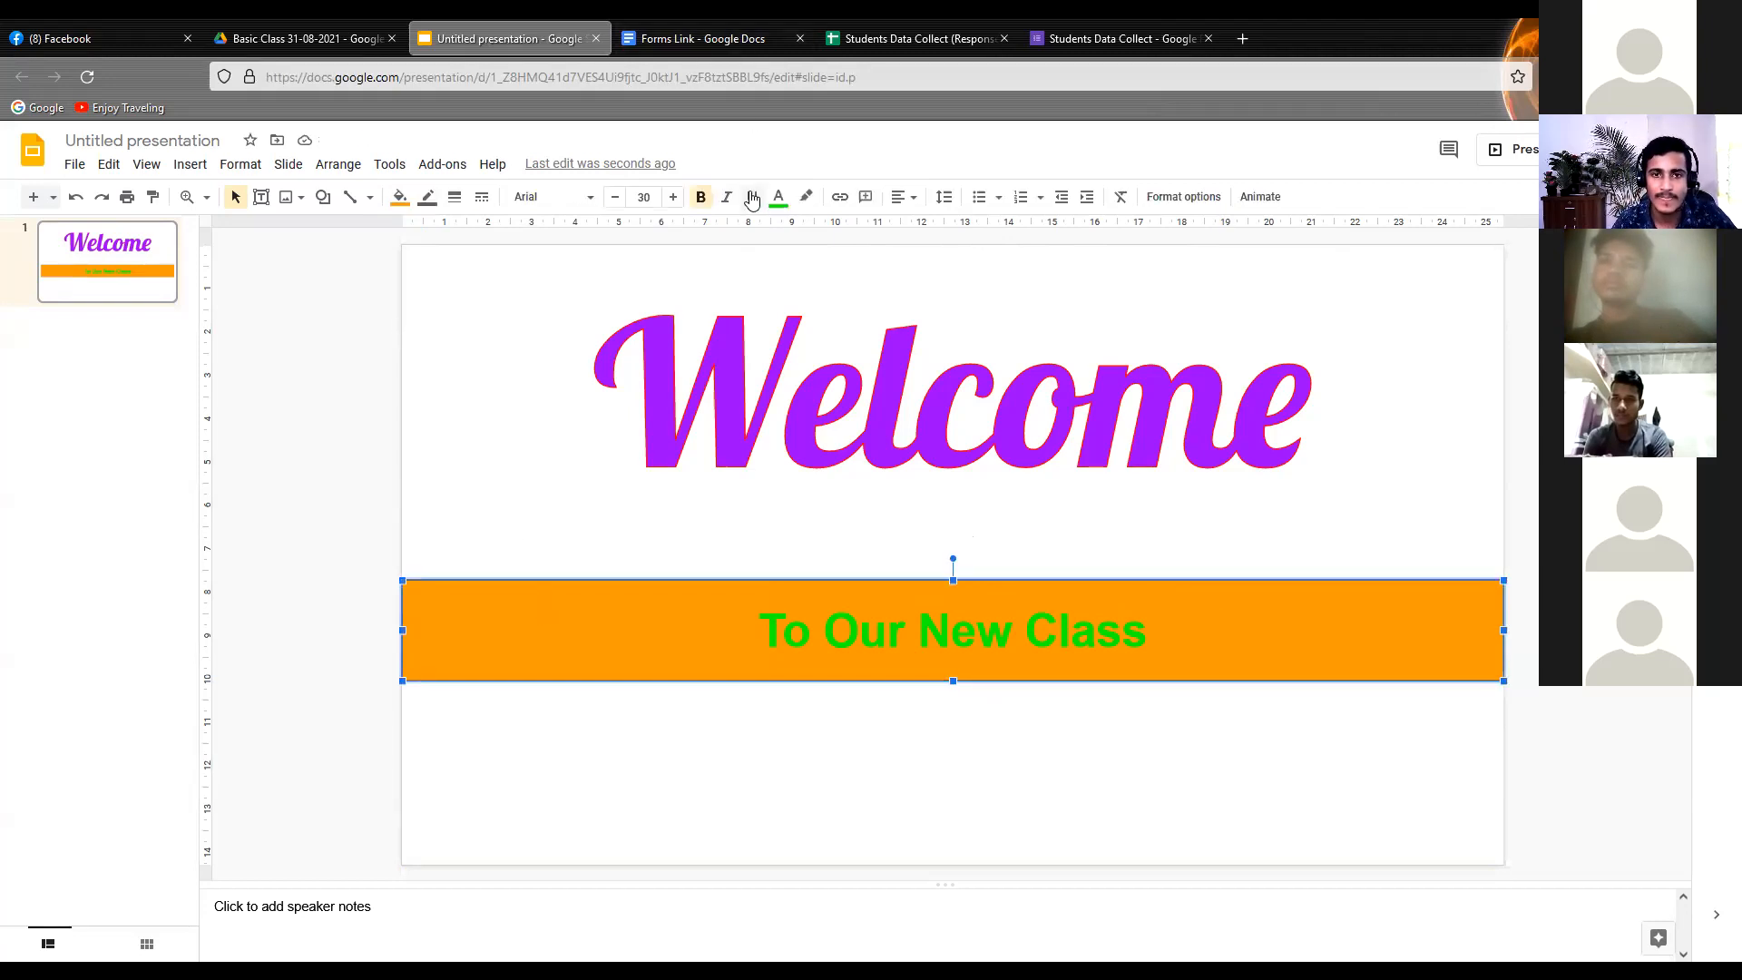
left_click(401, 200)
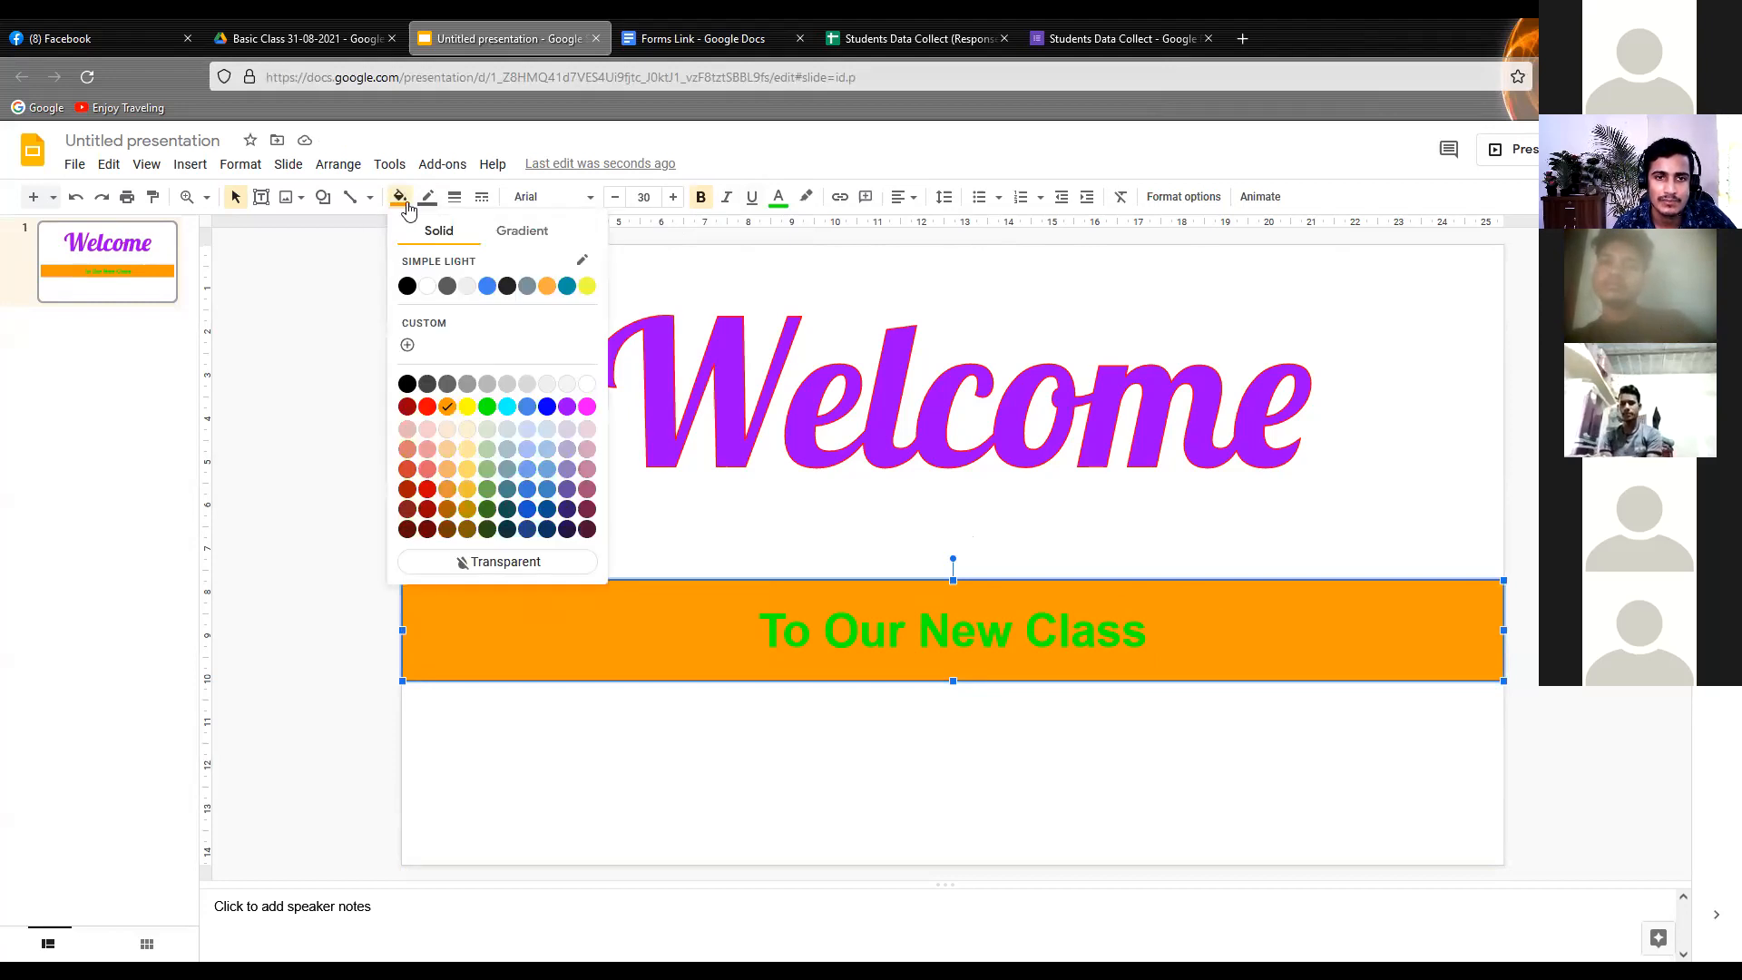
left_click(276, 429)
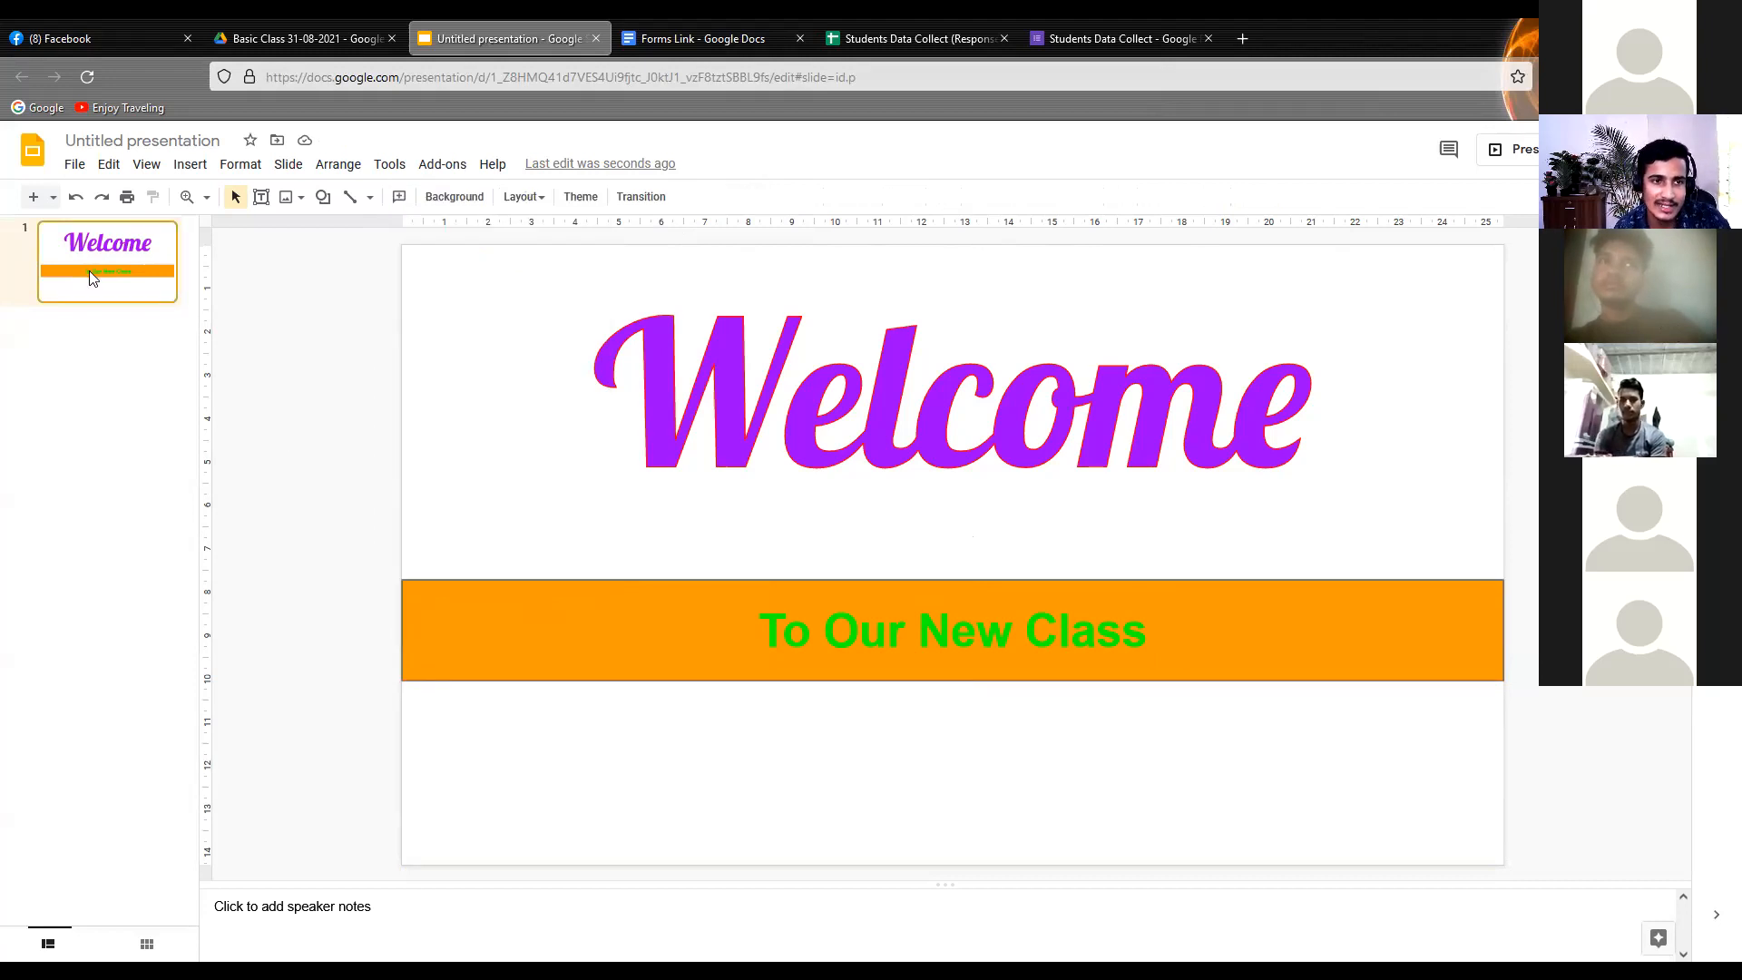
left_click(61, 168)
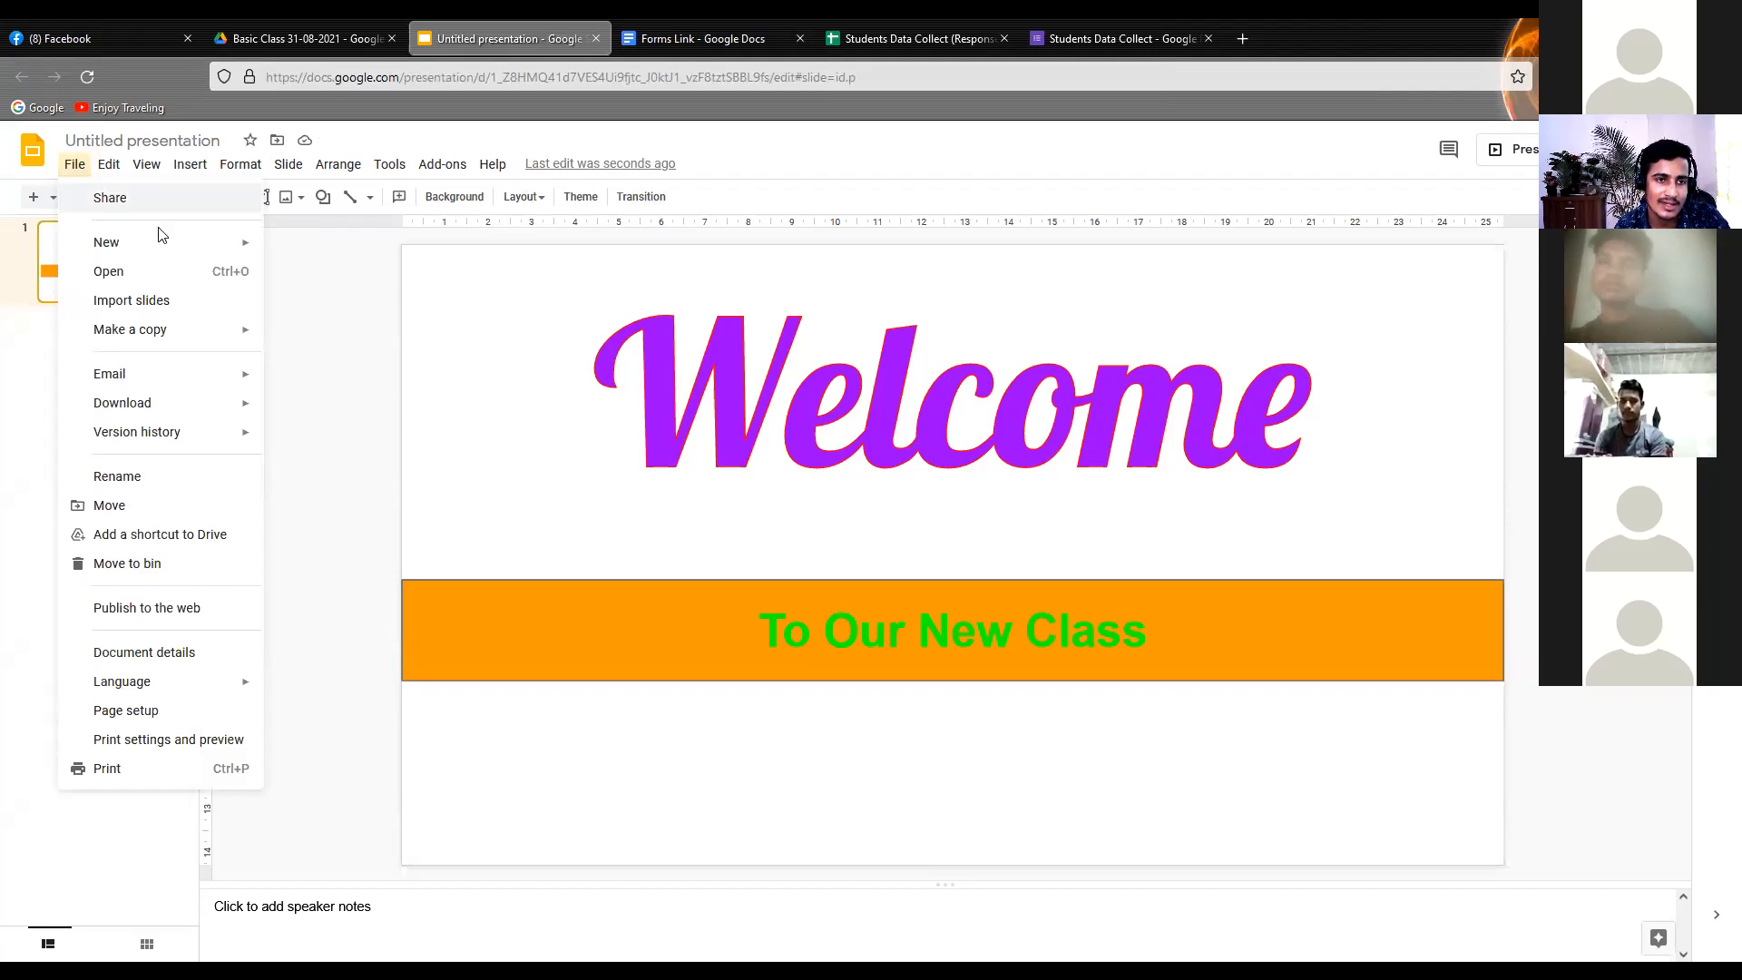
left_click(100, 168)
mouse_move(68, 168)
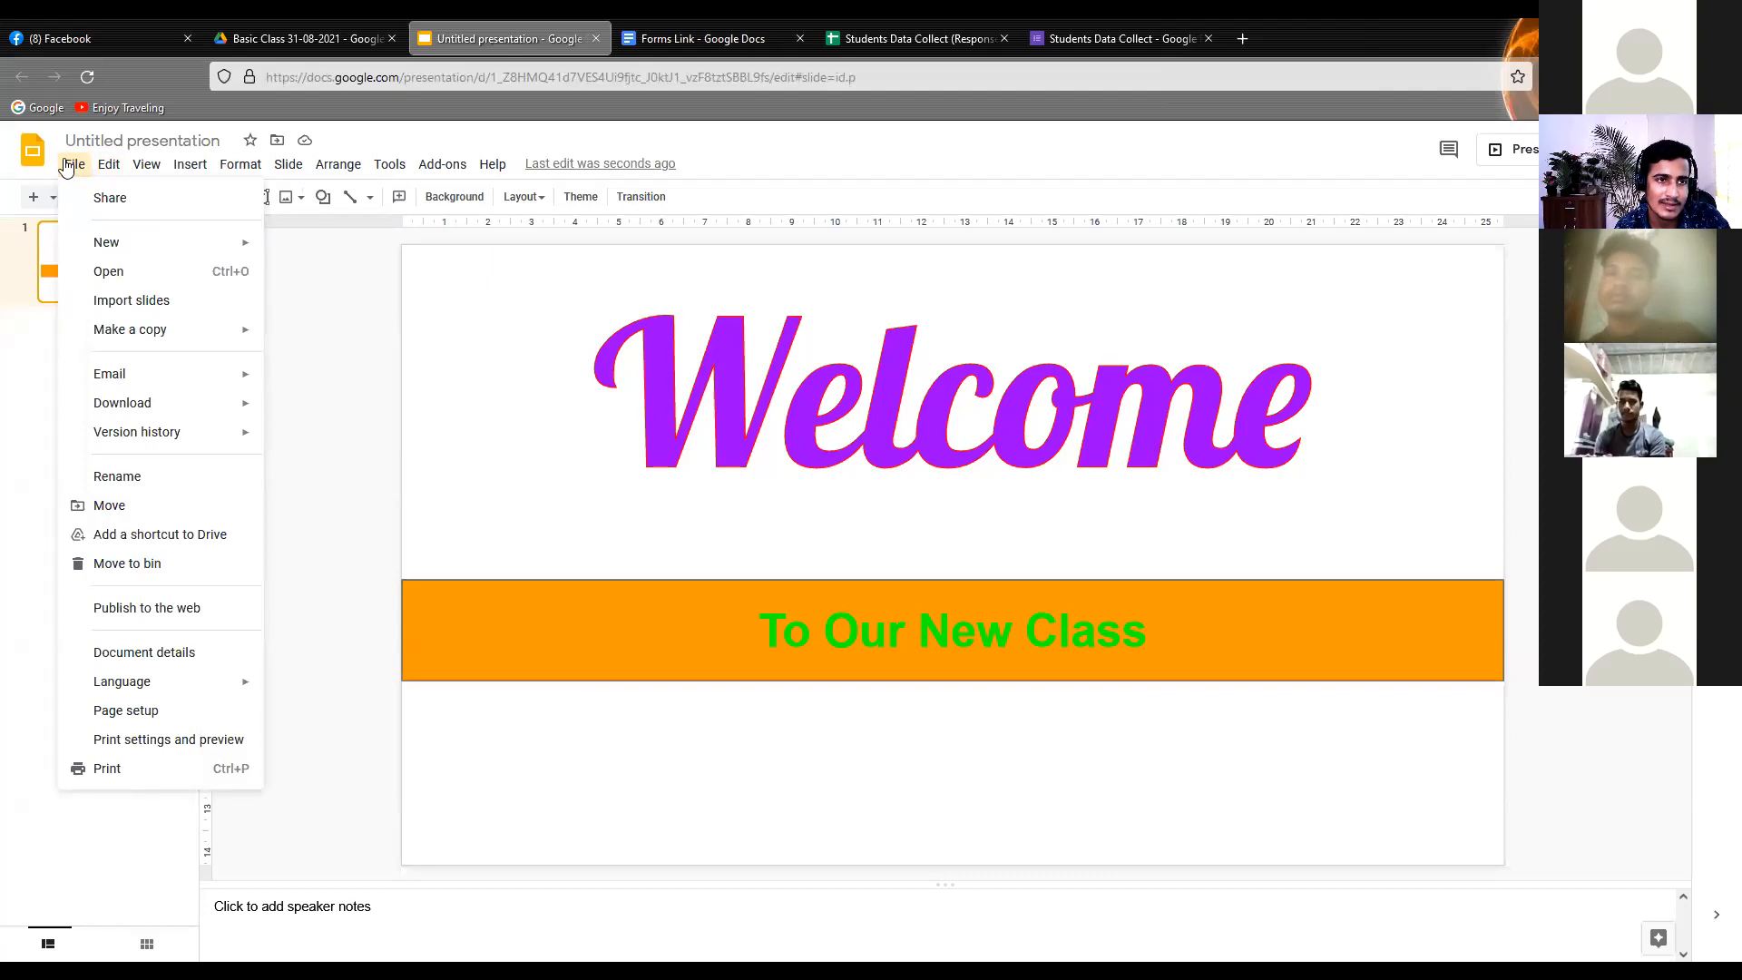
mouse_move(162, 169)
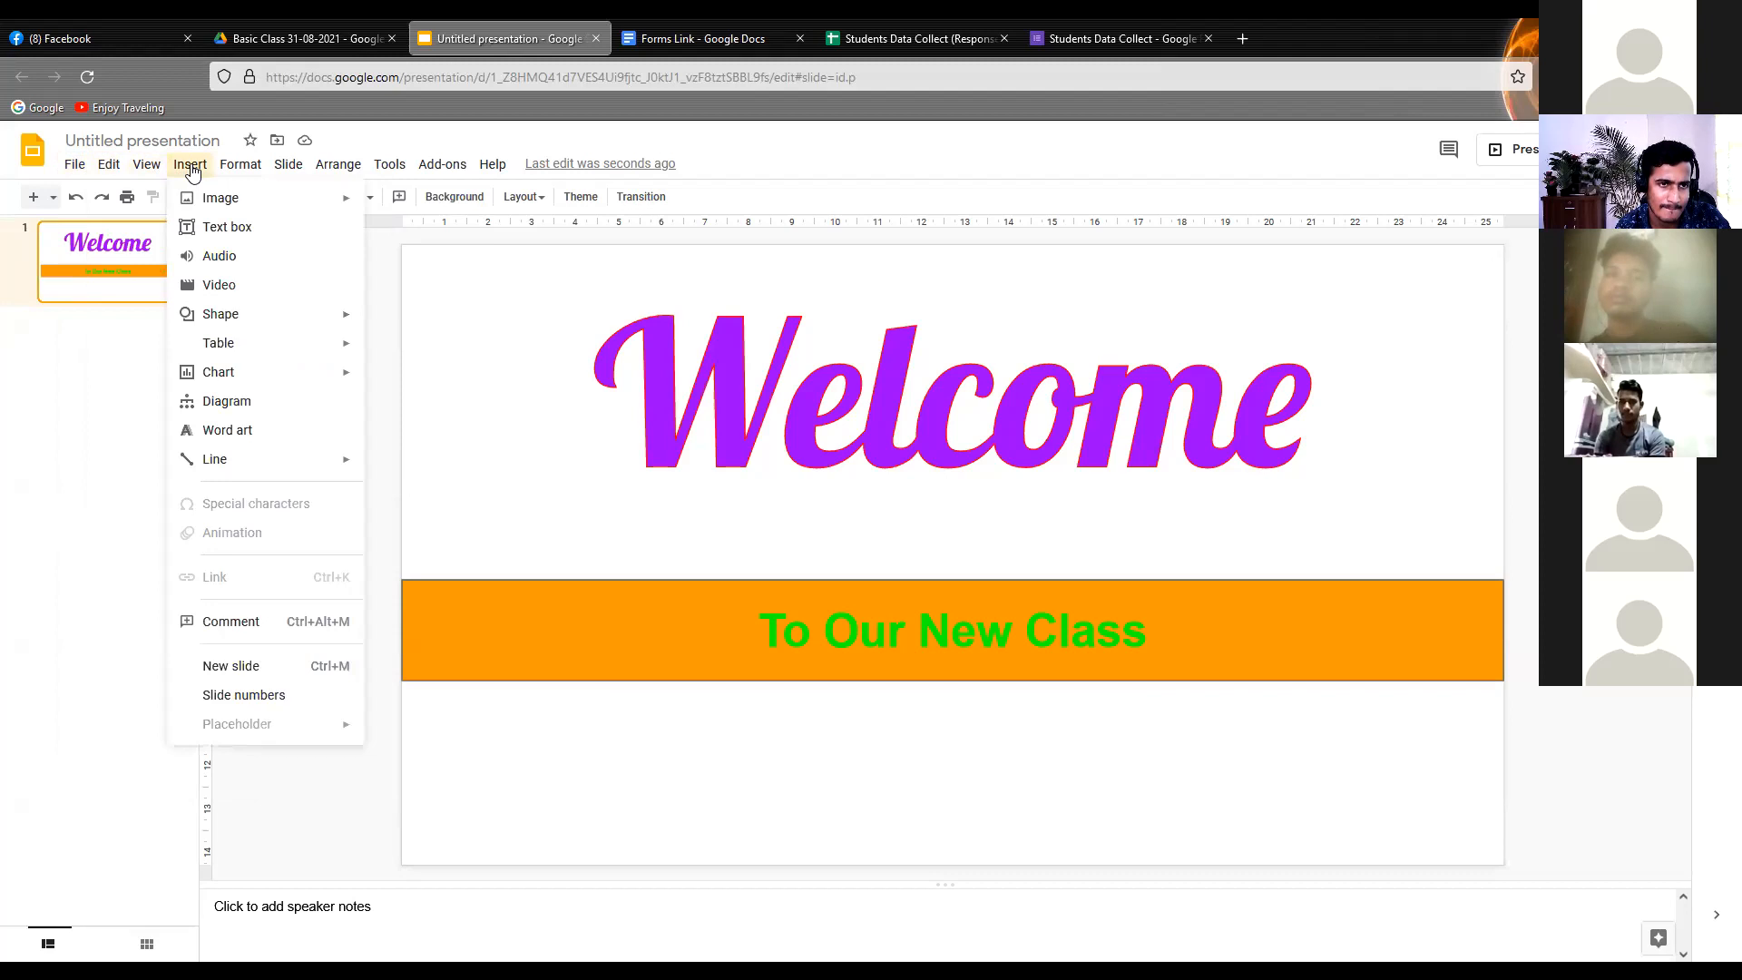
mouse_move(321, 172)
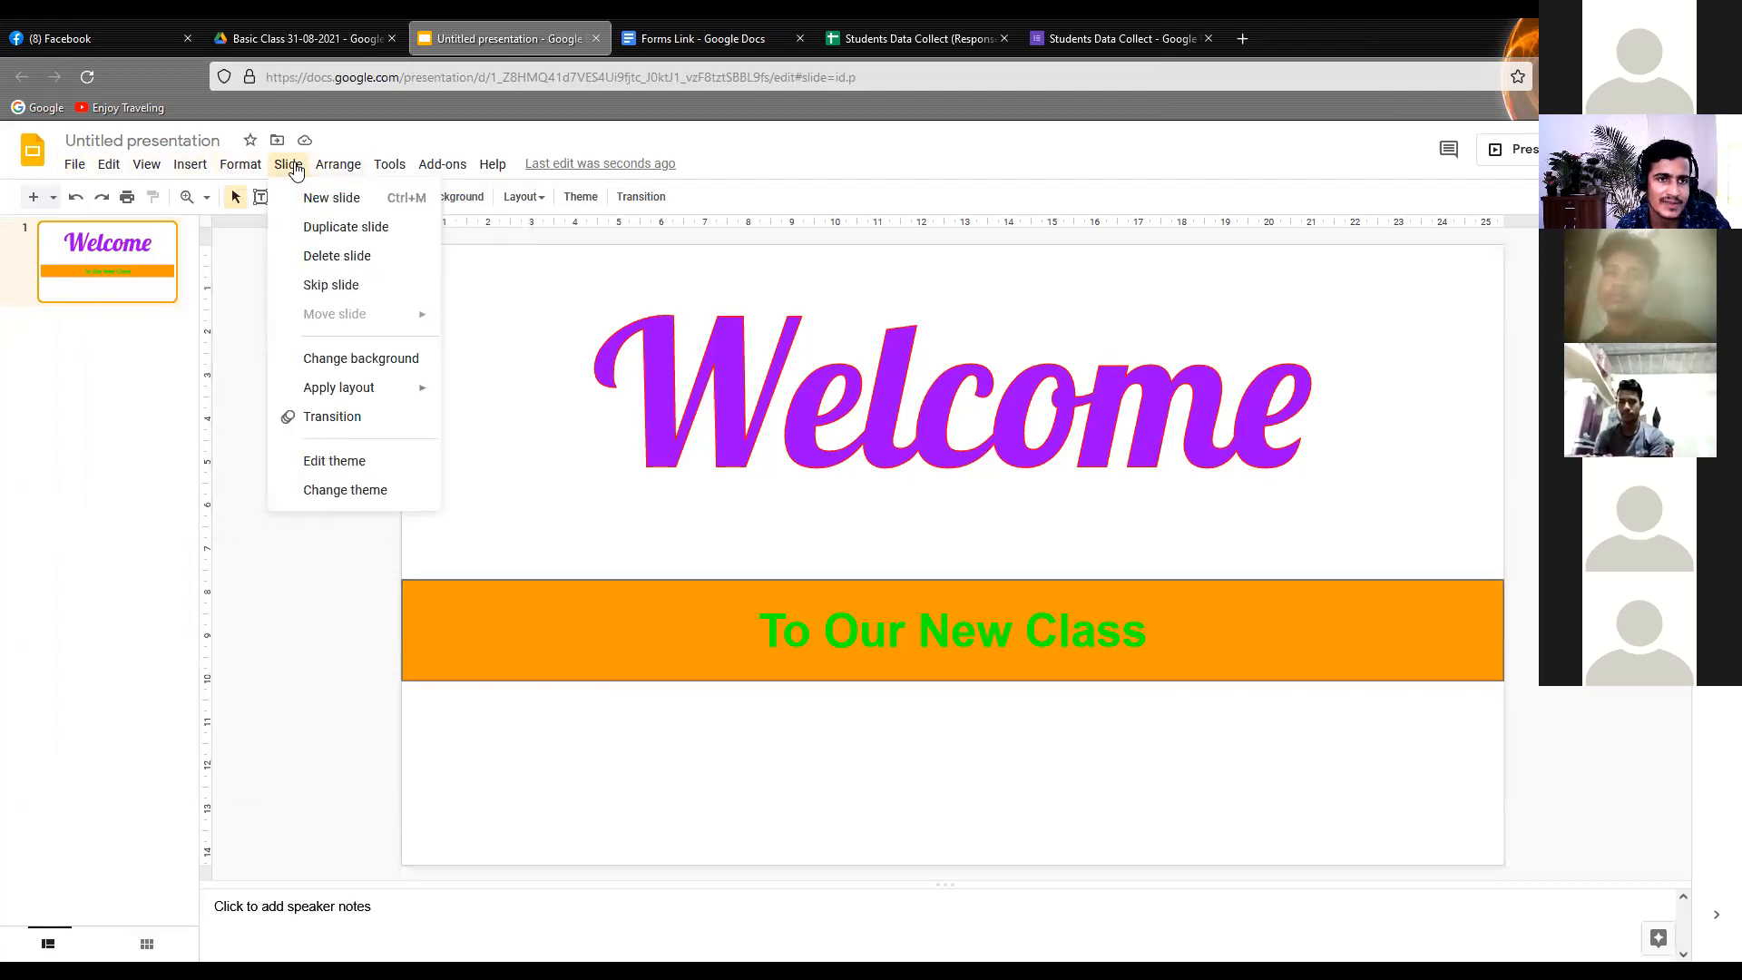
left_click(172, 443)
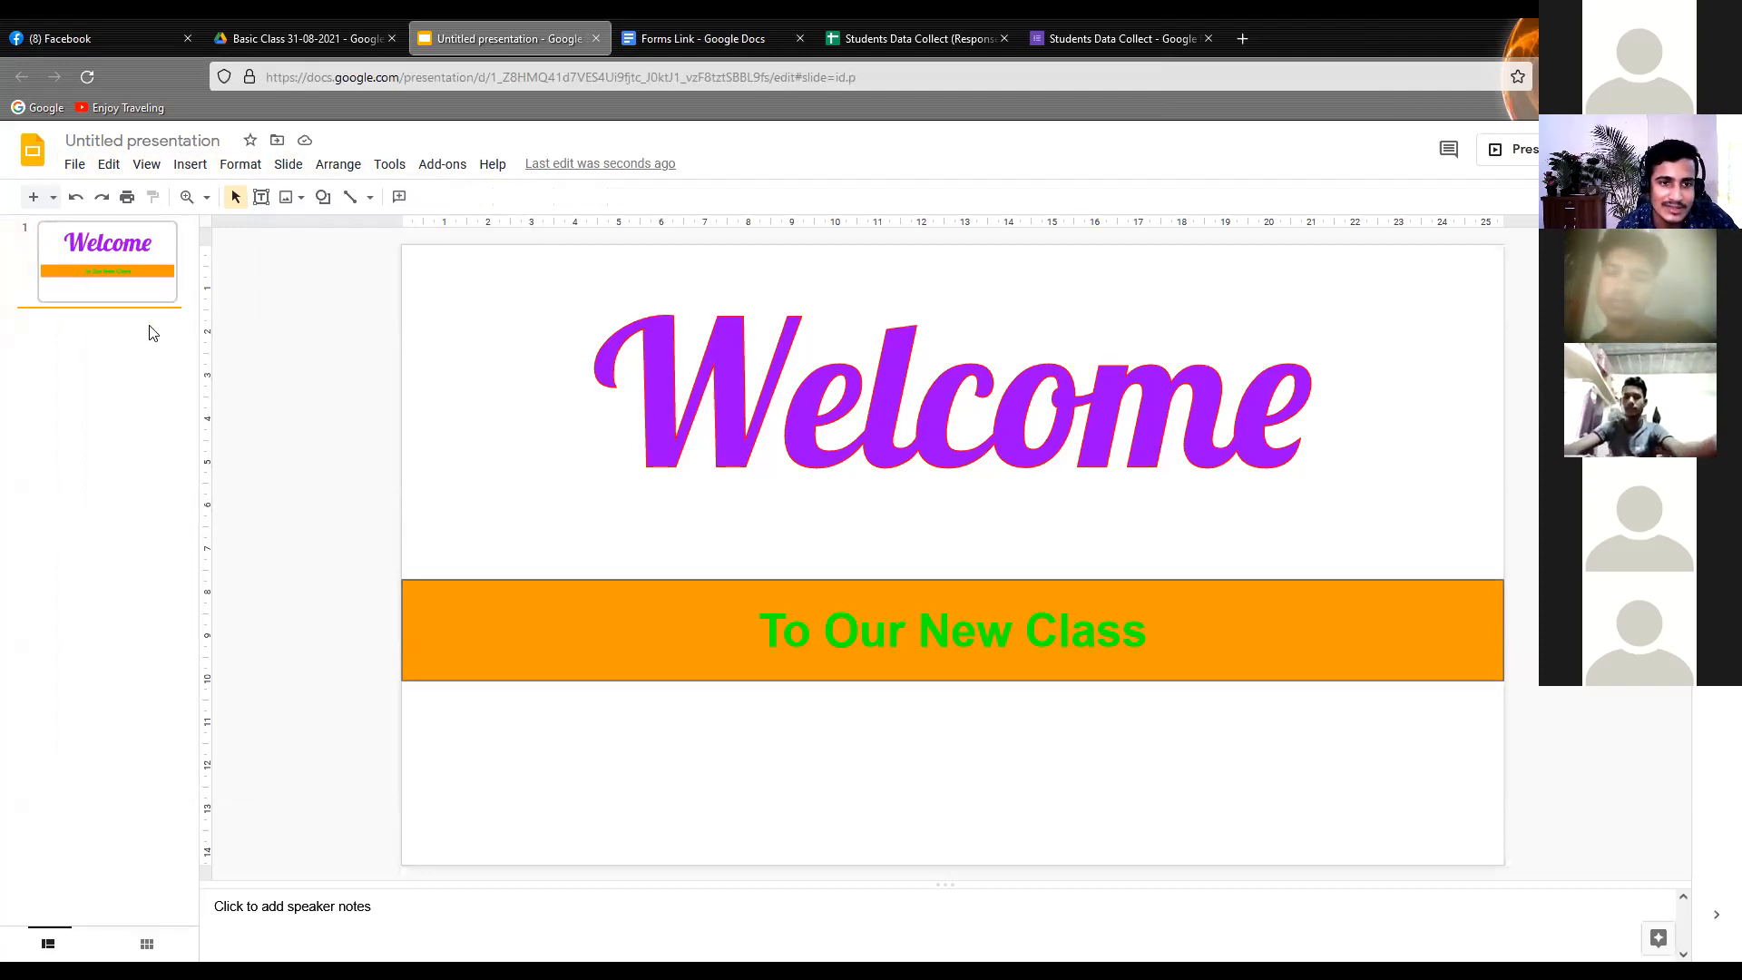
Add a new slide after the welcome slide
left_click(156, 292)
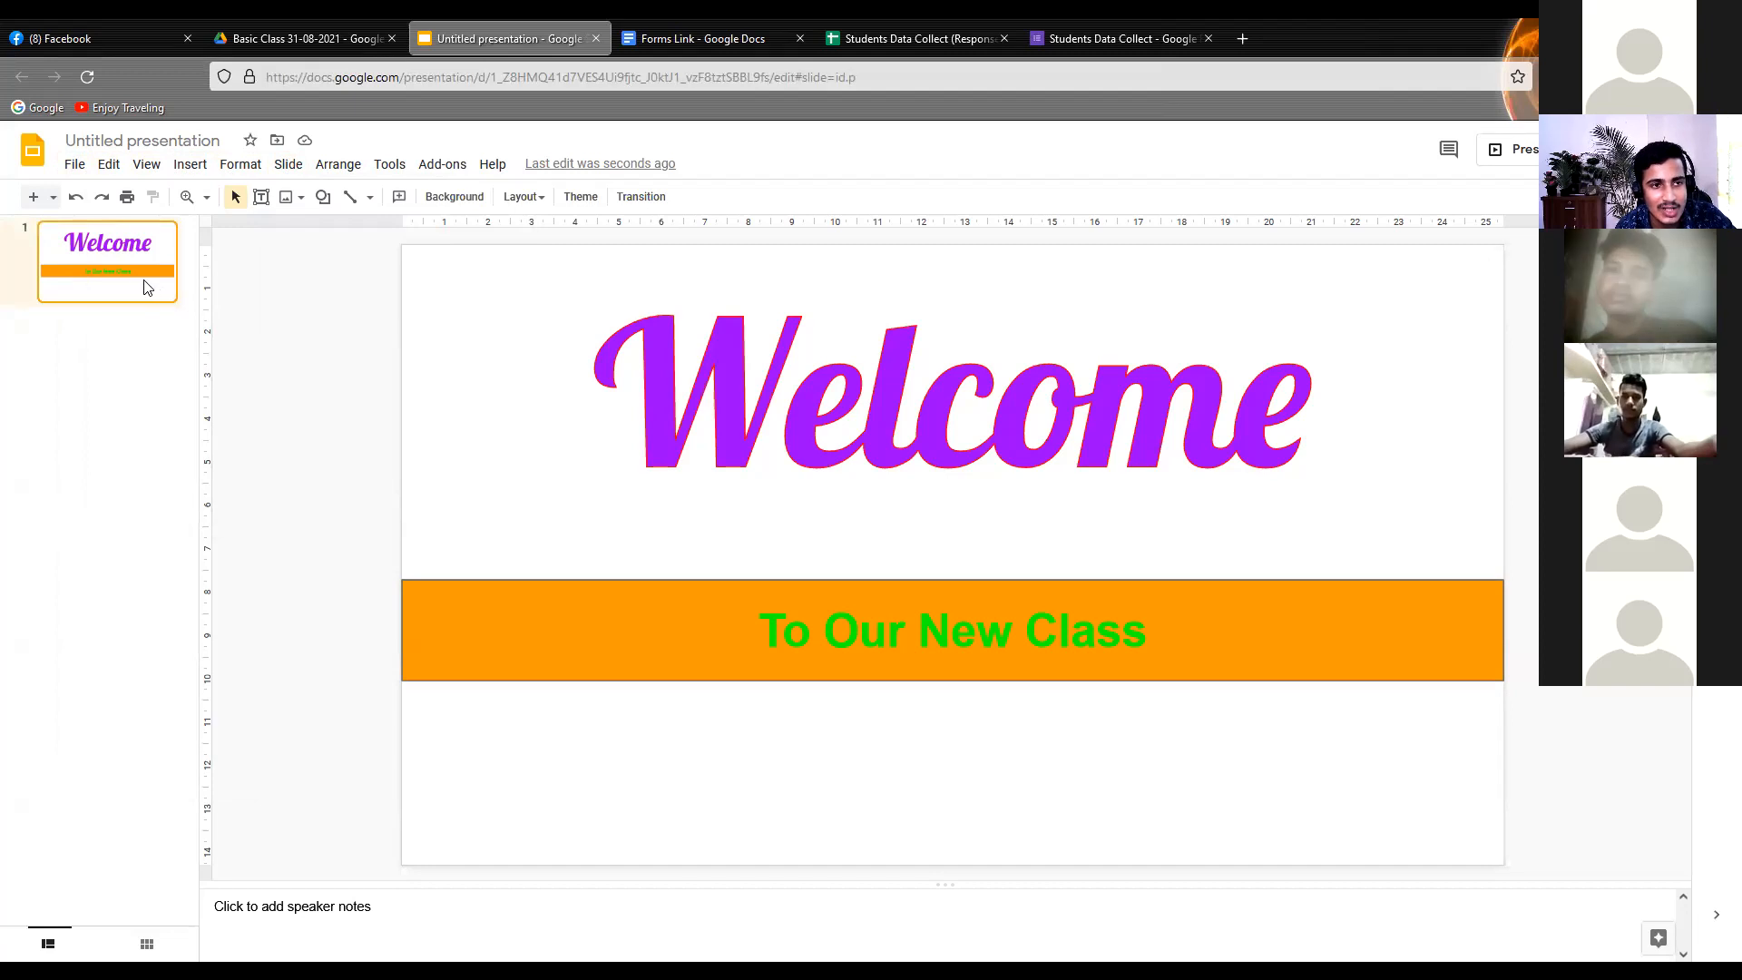
left_click(292, 170)
left_click(328, 198)
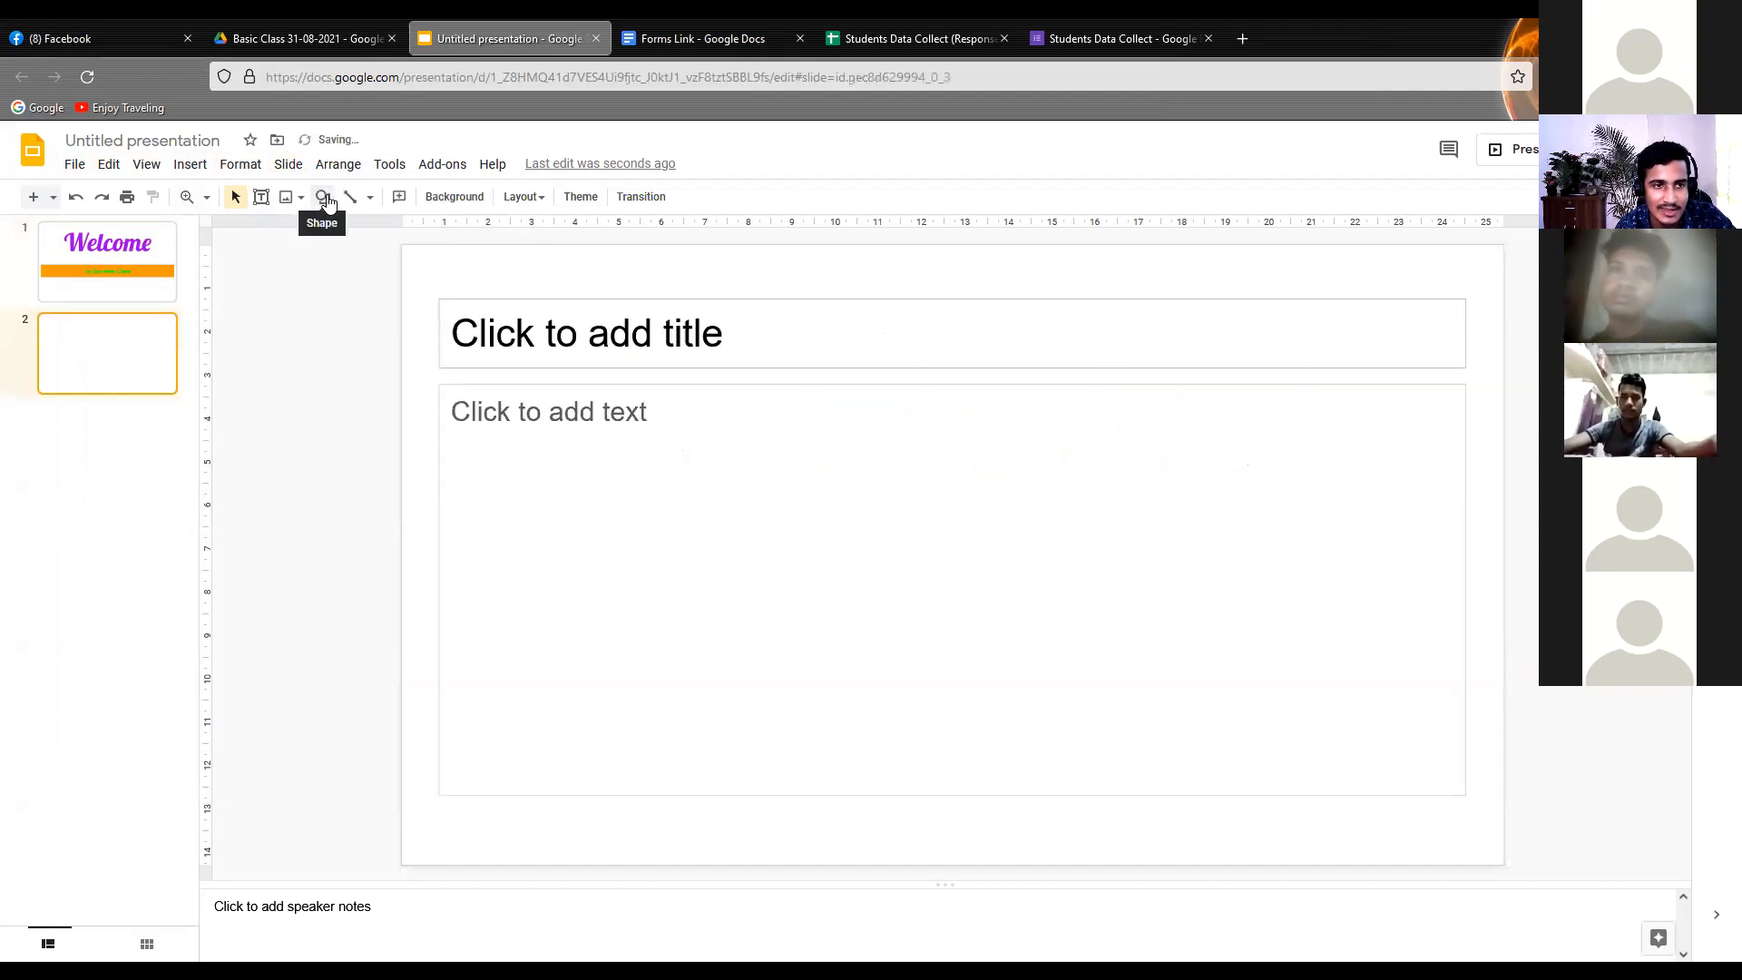
Enter the trial text "mxcfdfgv;sdr" in the second slide's title placeholder and move the placeholder up and left
left_click(705, 364)
left_click(669, 341)
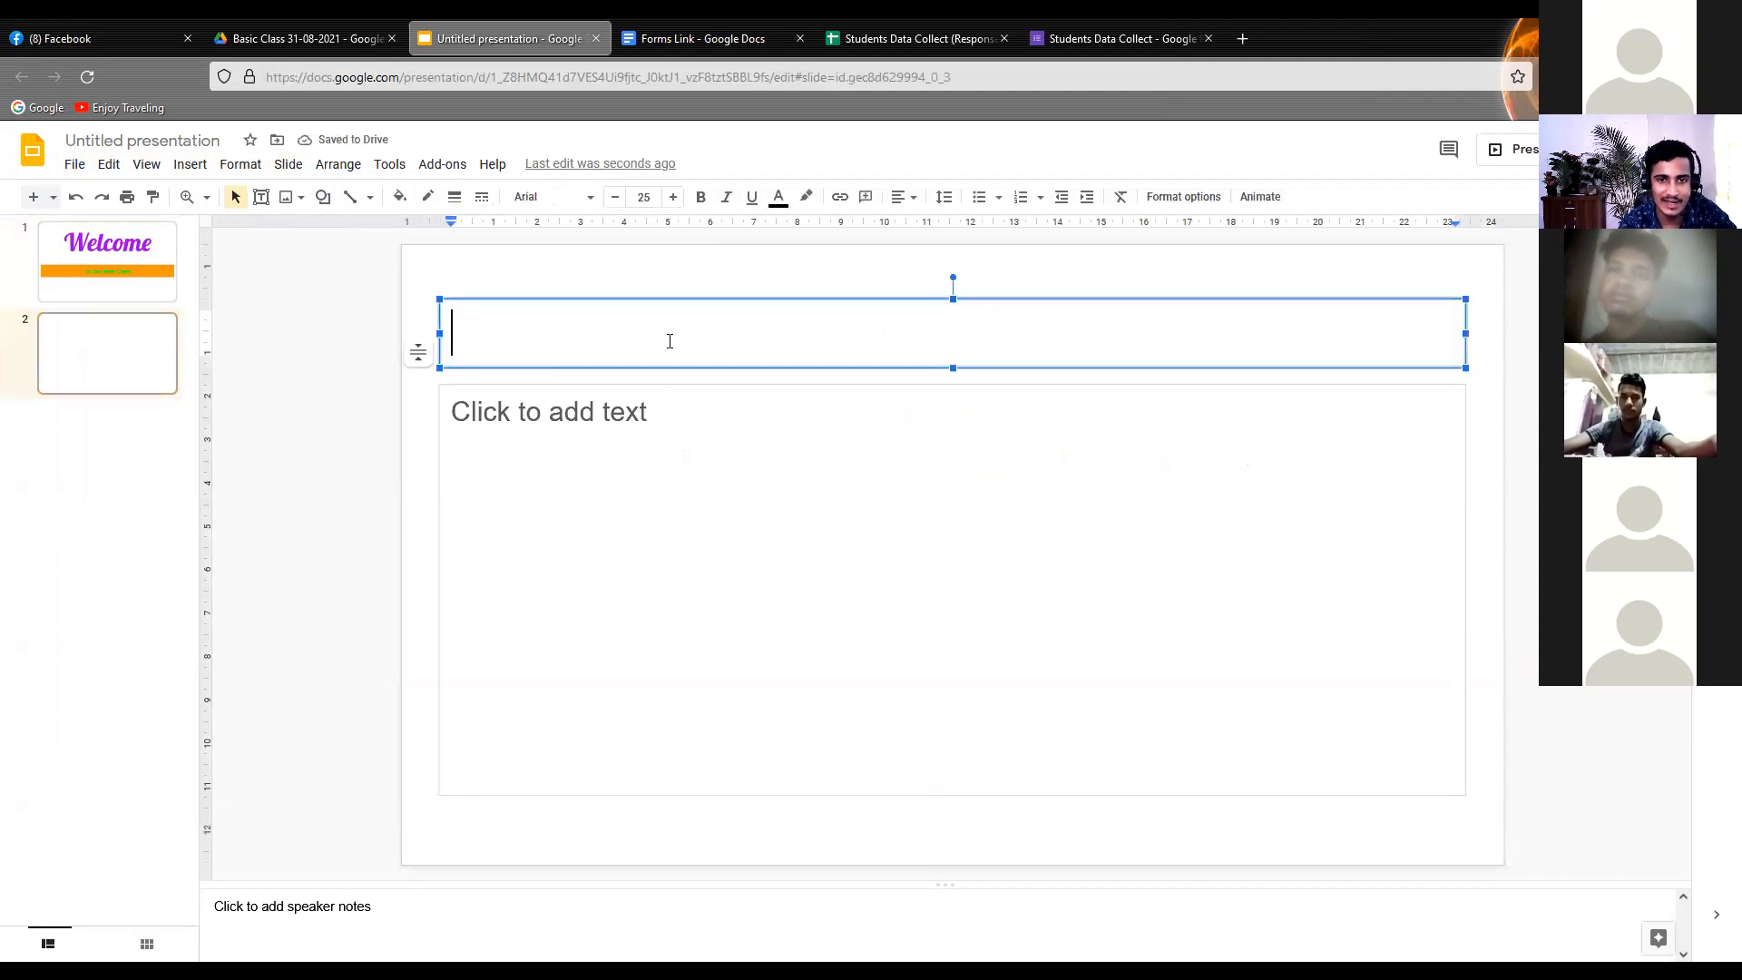
type("mxcfdfgv;sdr")
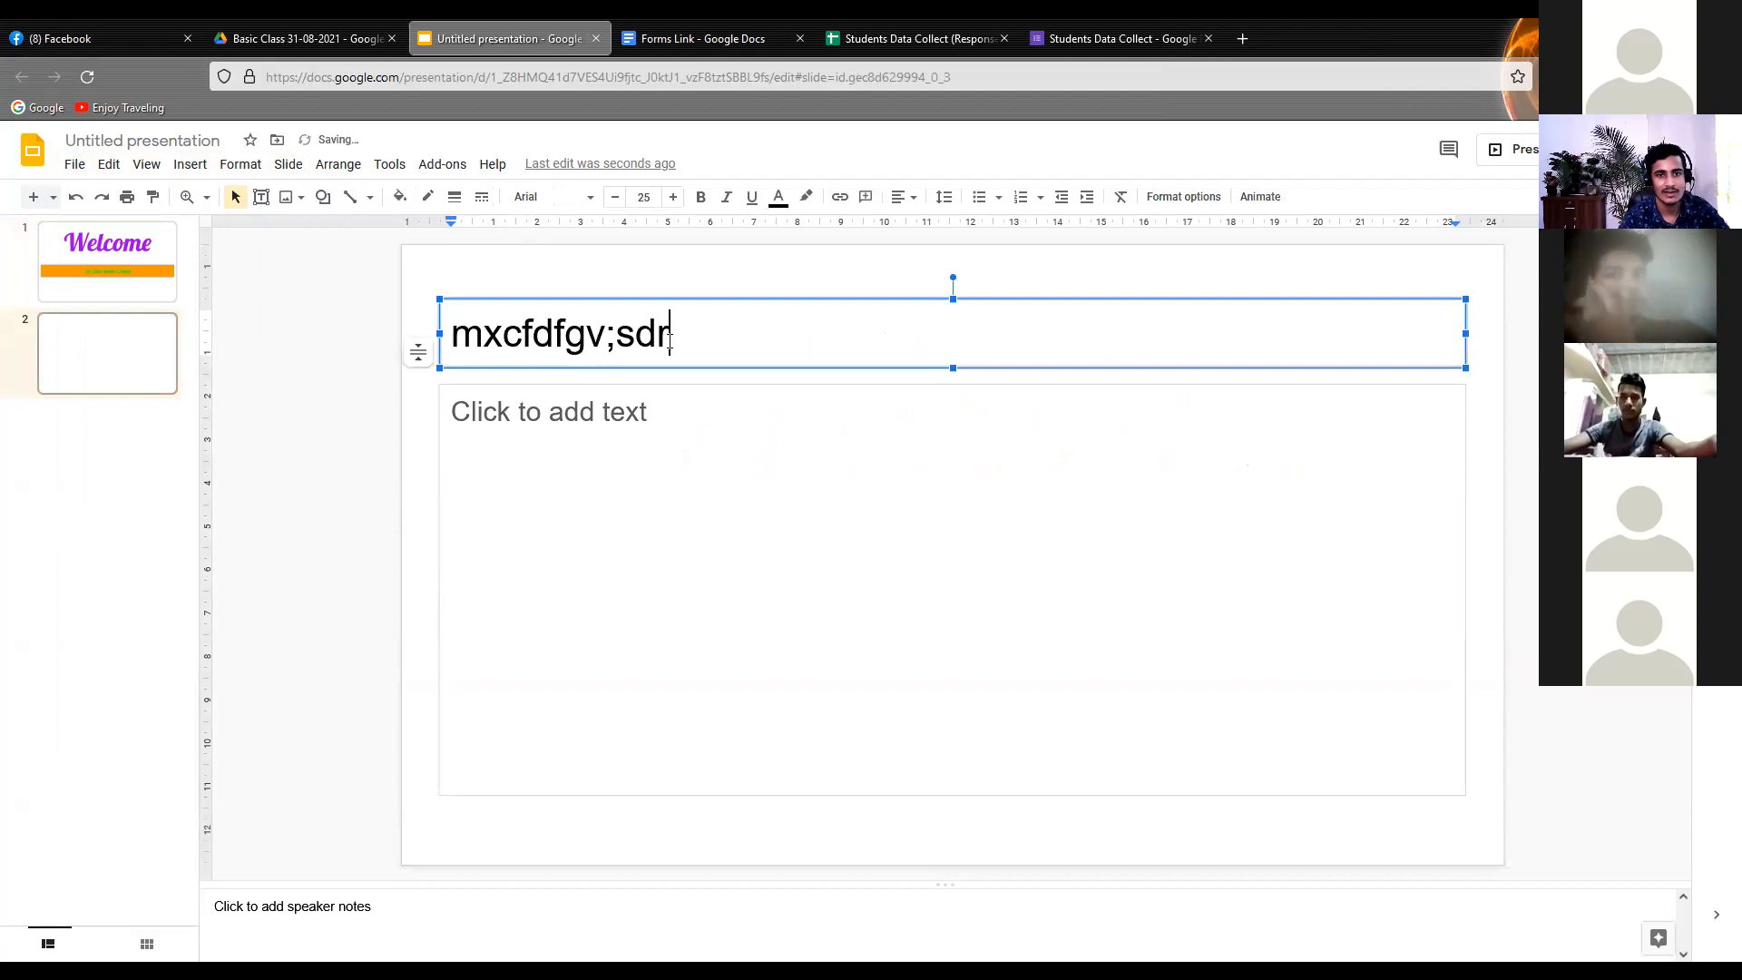
left_click(648, 468)
left_click_drag(706, 334, 633, 302)
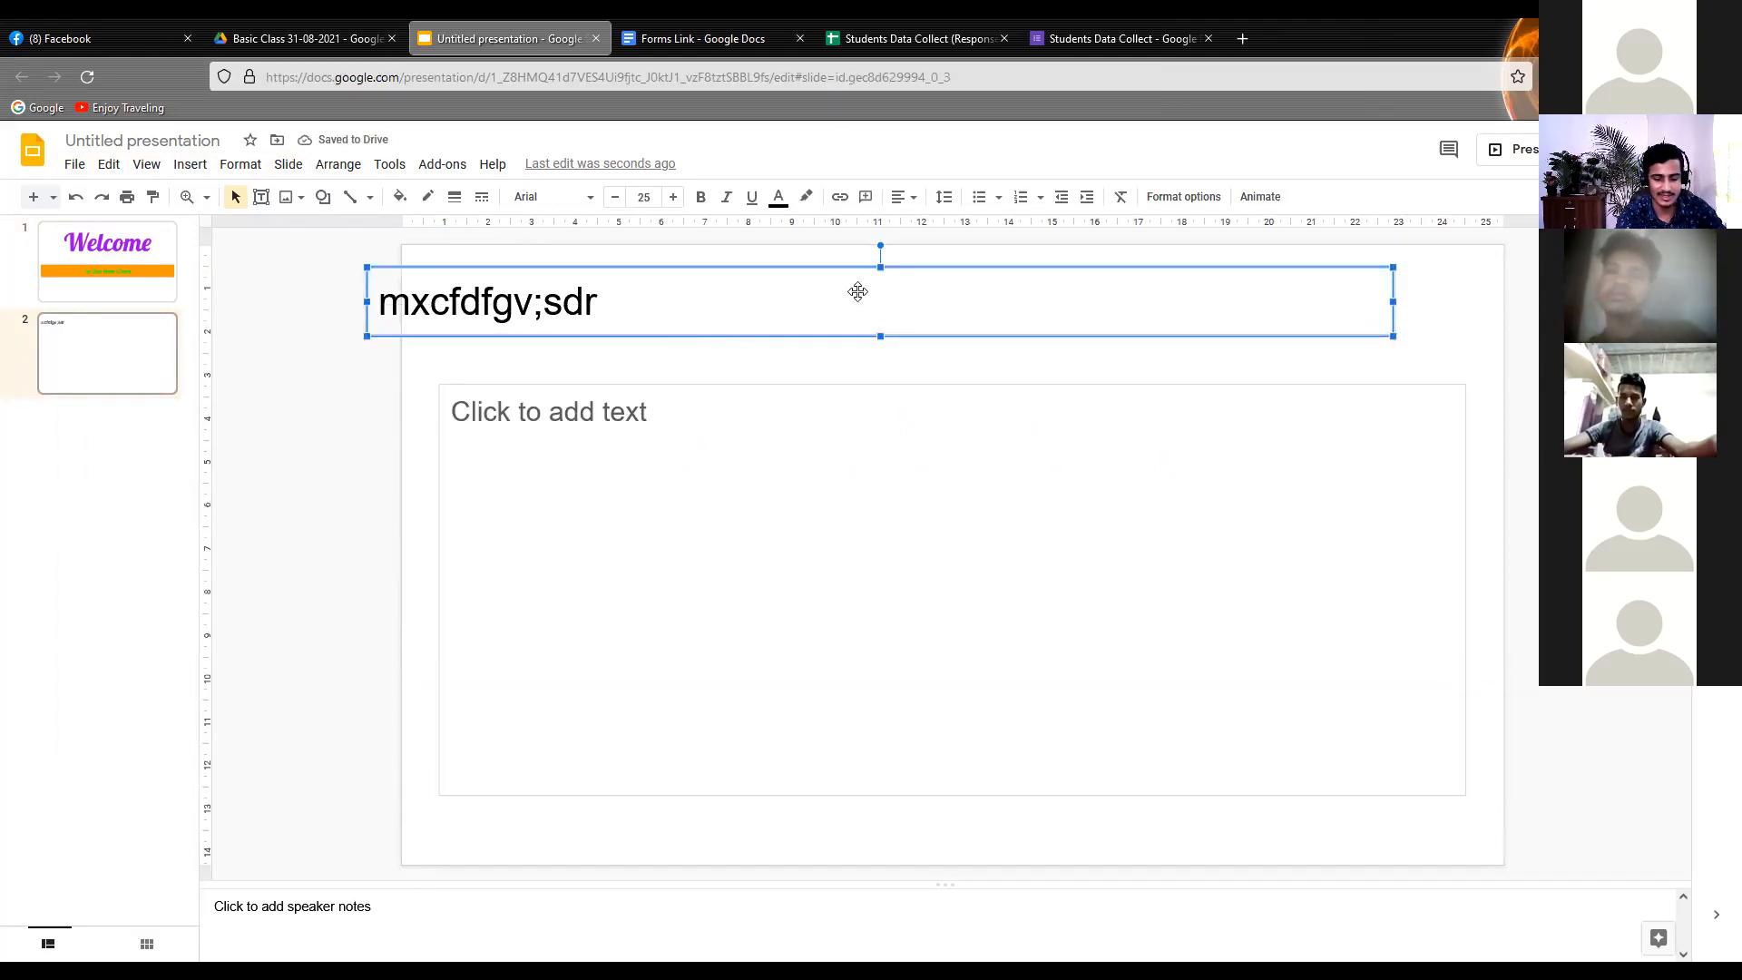
Delete the title and body text placeholders from the second slide
key("Delete")
left_click(794, 390)
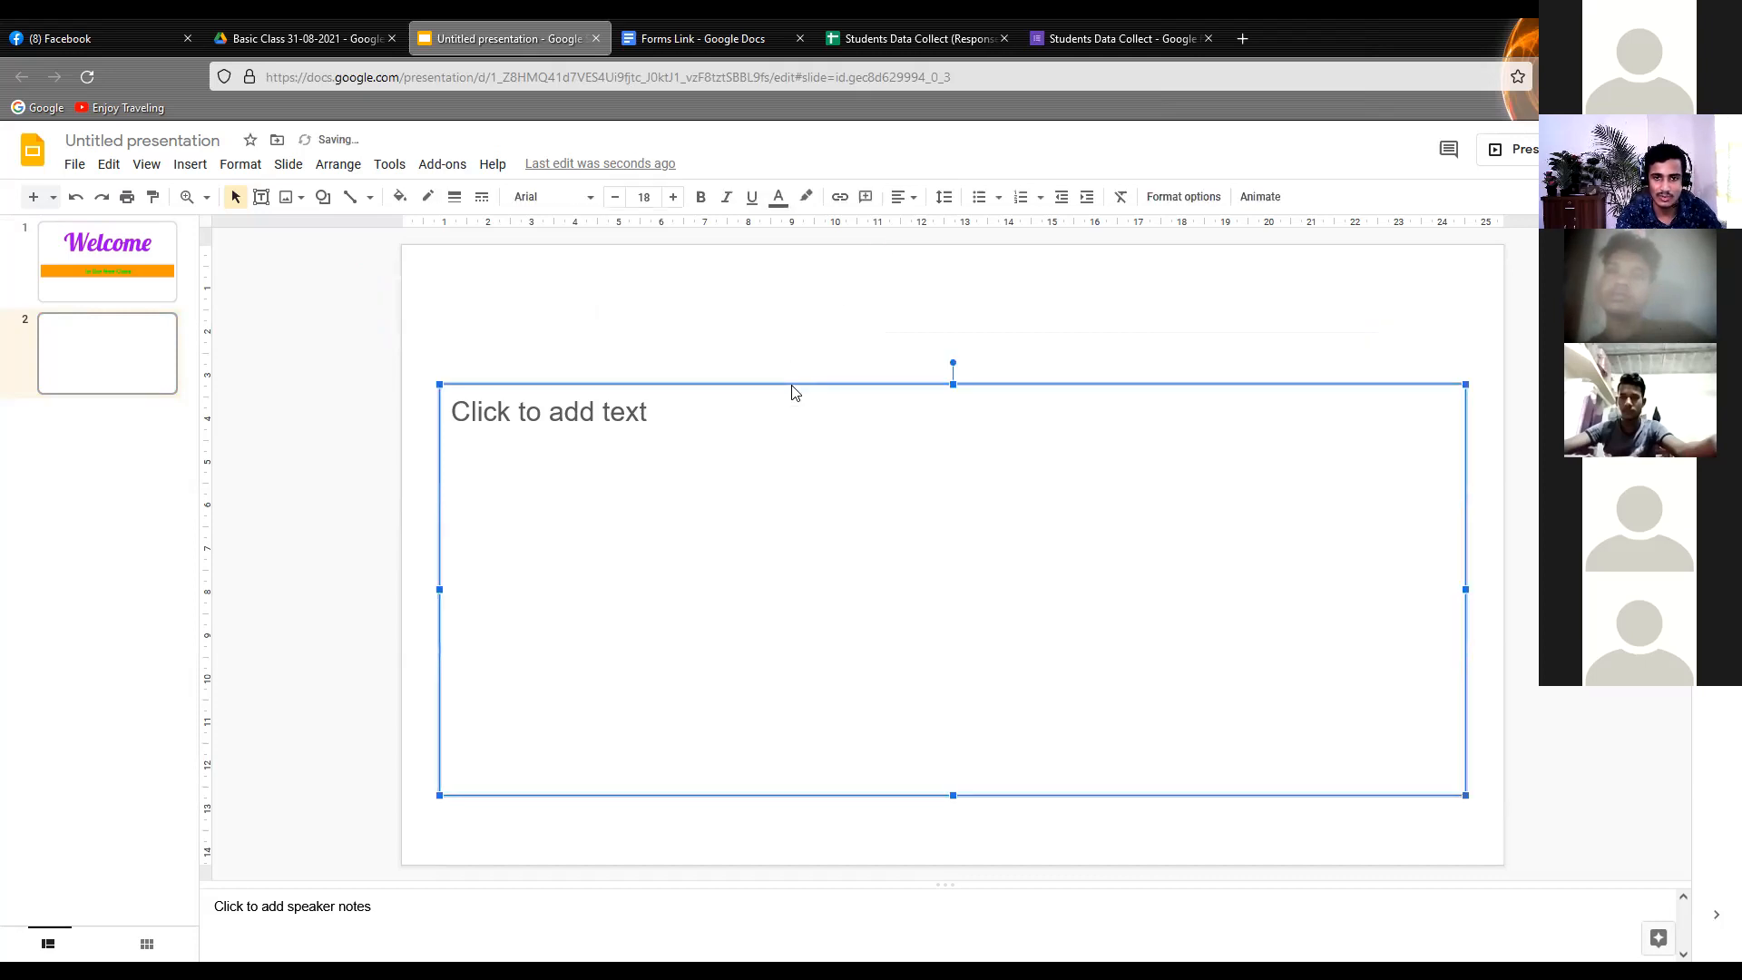
key("Delete")
Insert a text box about 17 cm wide near the top of the second slide containing "Today Class Topic"
left_click(180, 167)
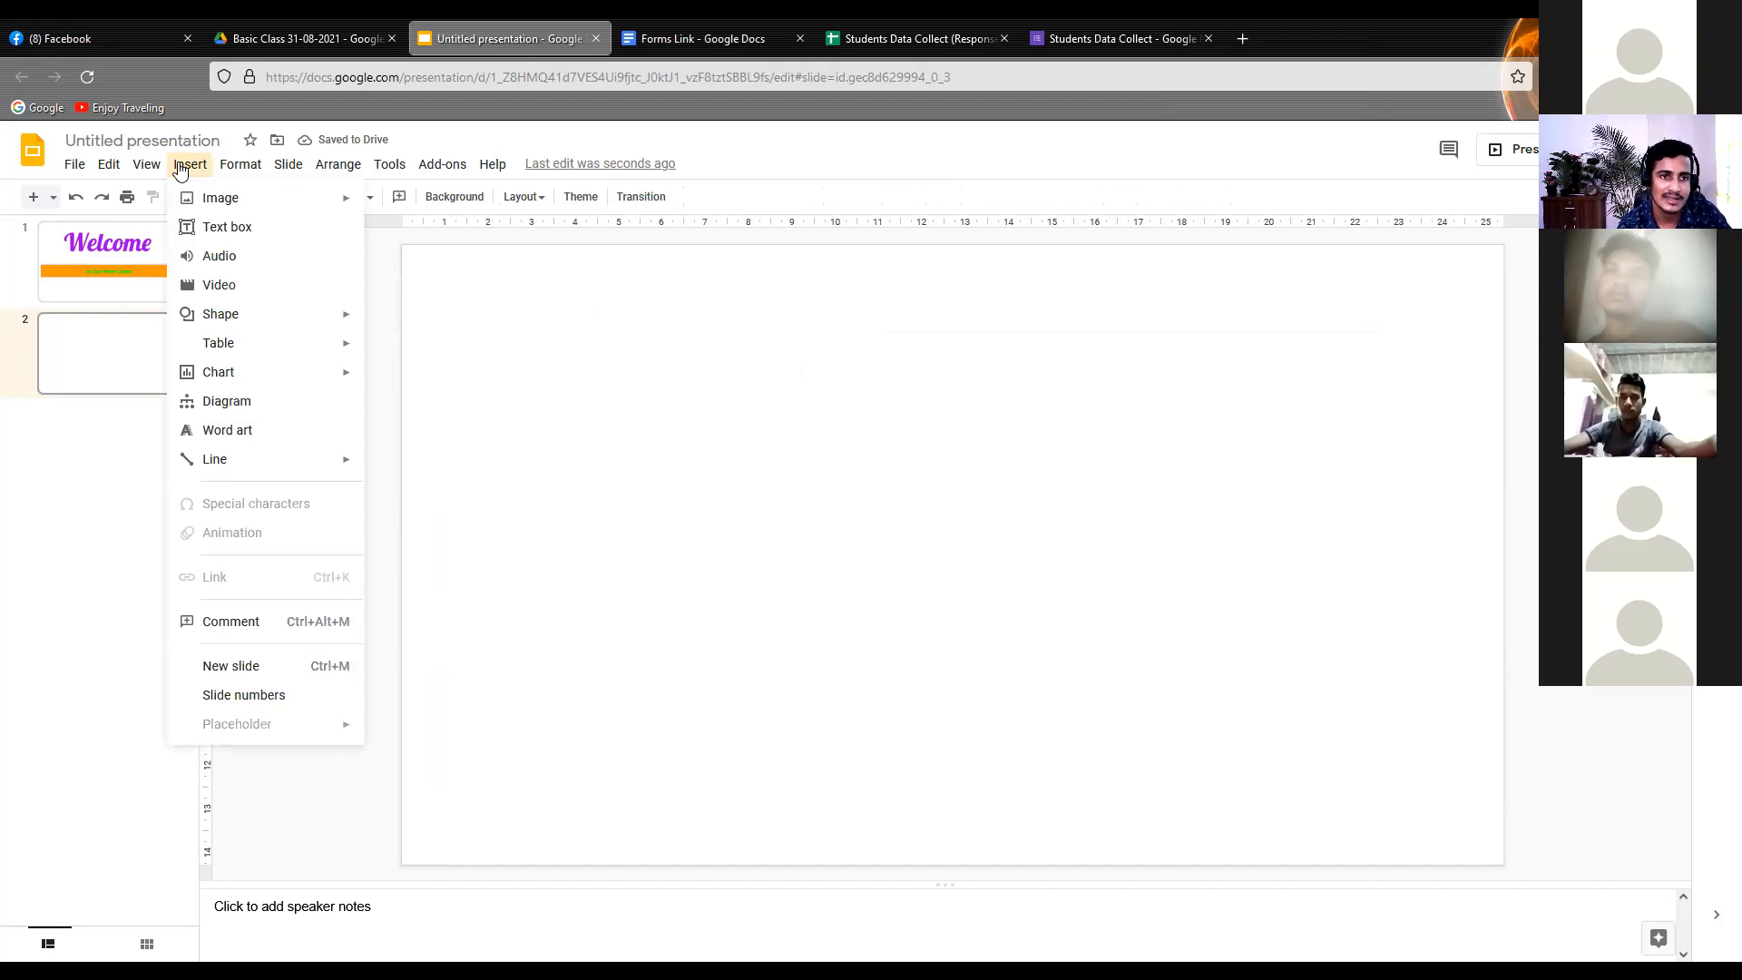
left_click(225, 229)
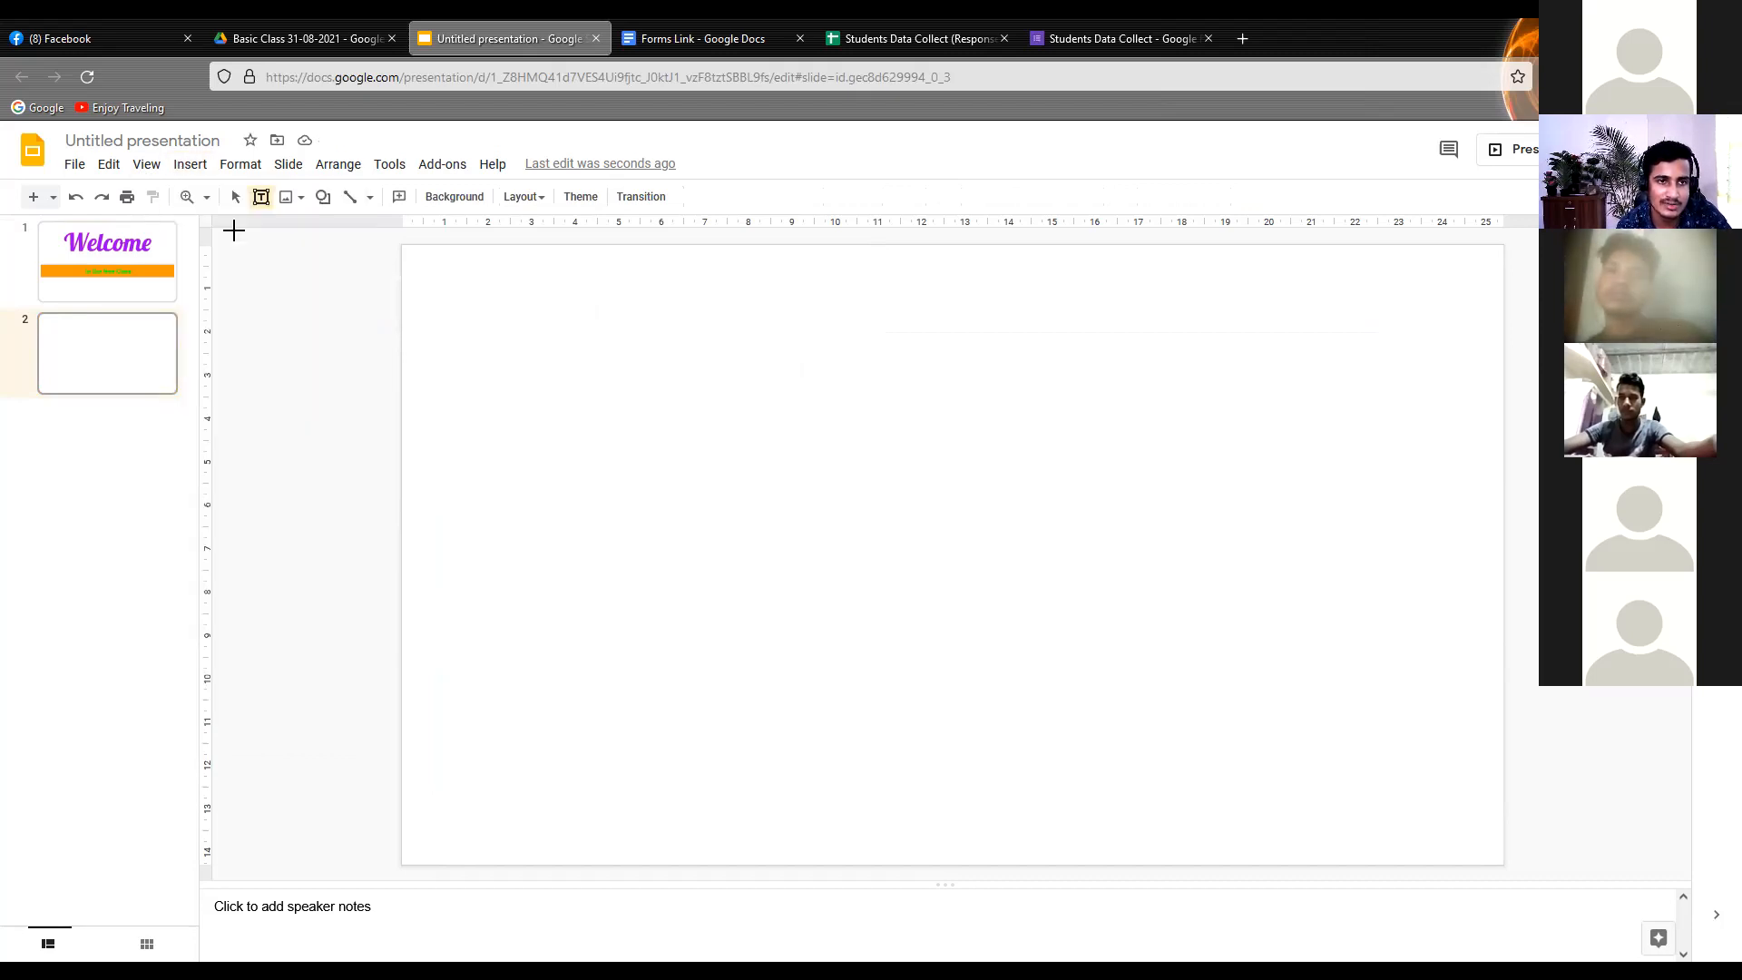
left_click_drag(505, 310, 1245, 328)
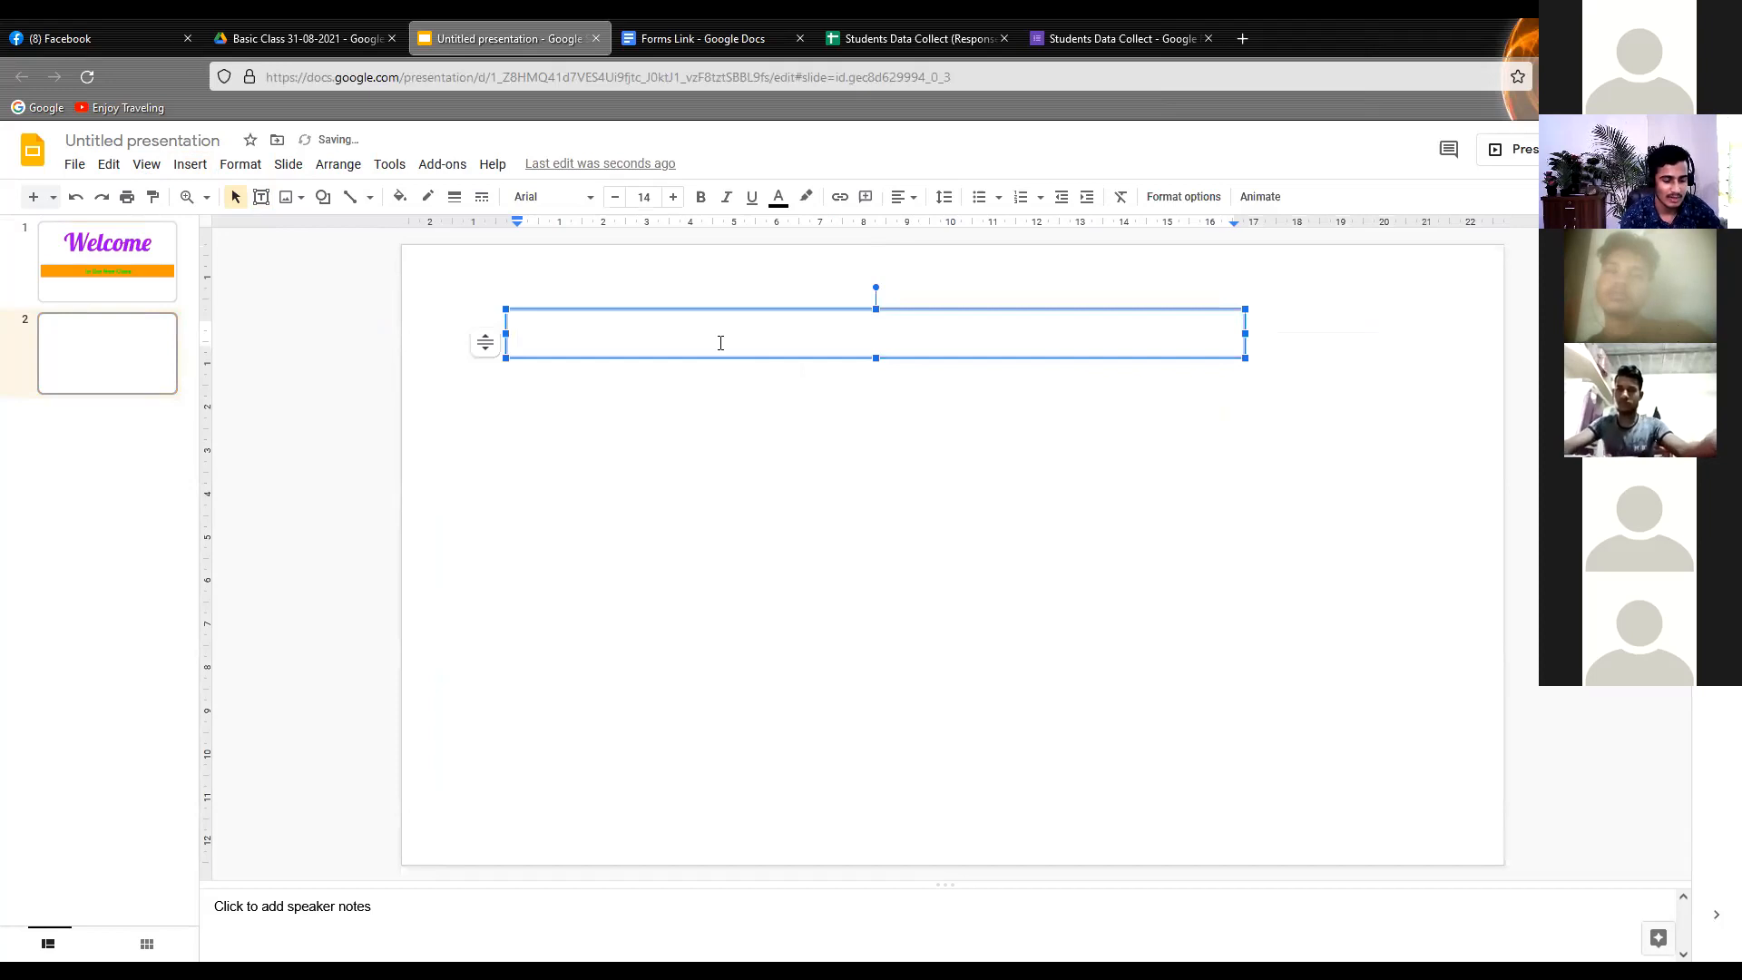
type("Tod")
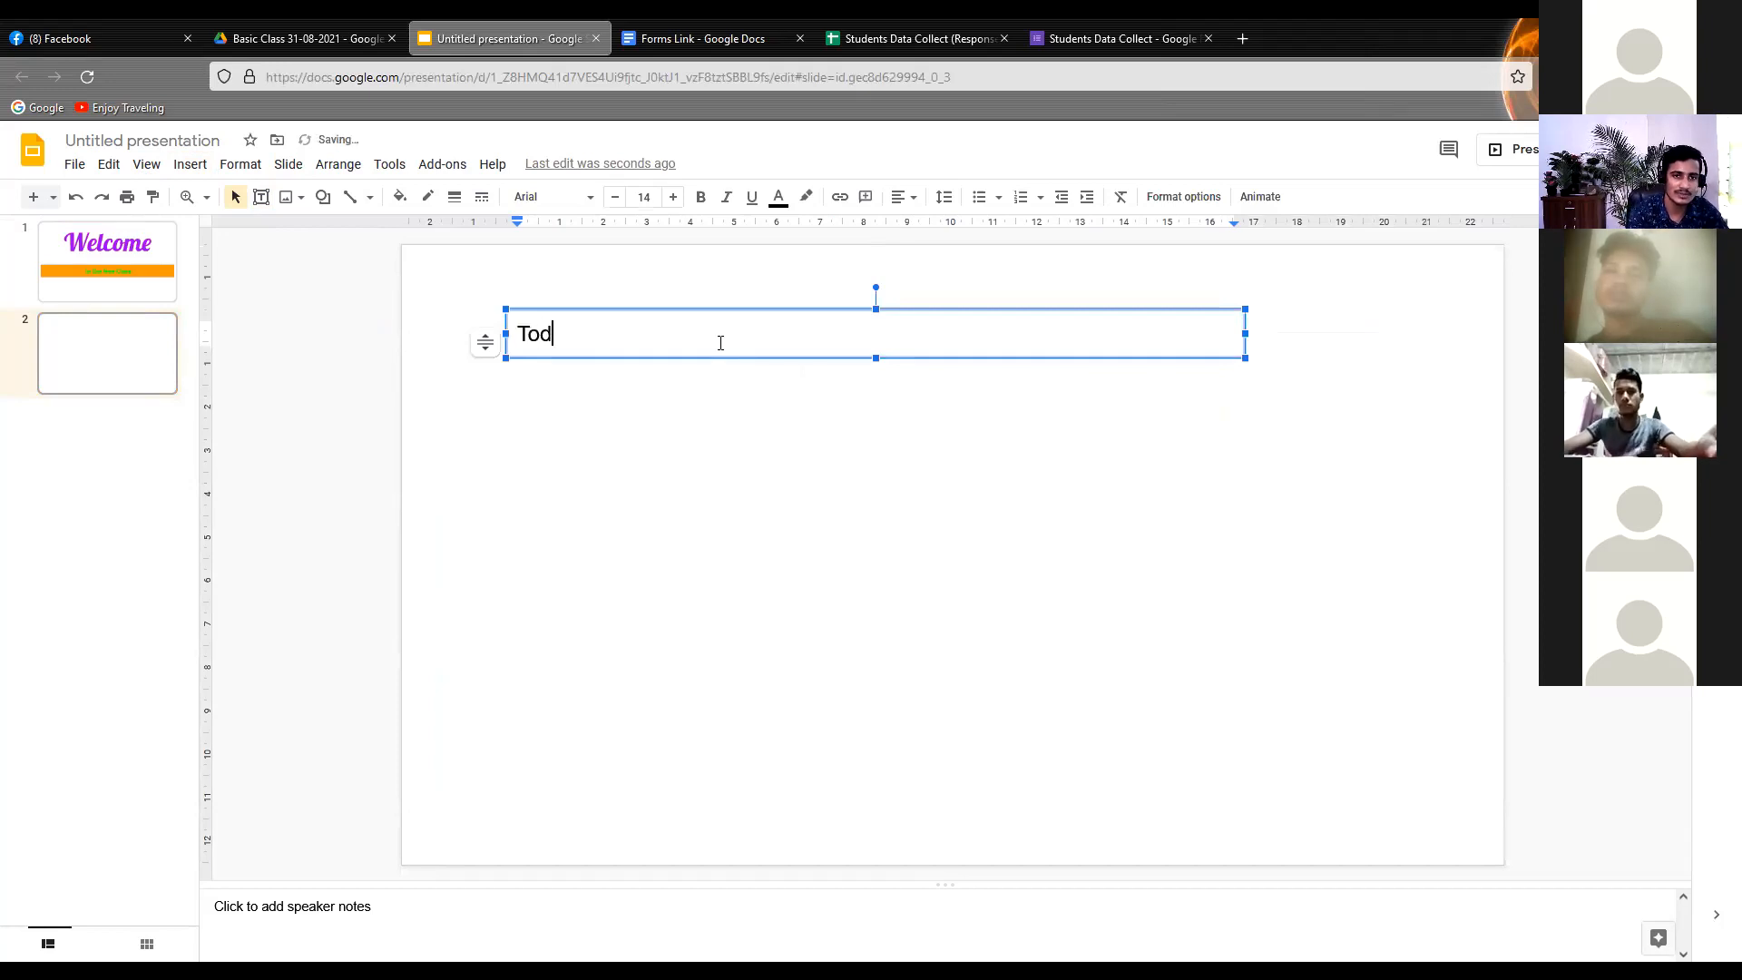
type("ay Class Topic")
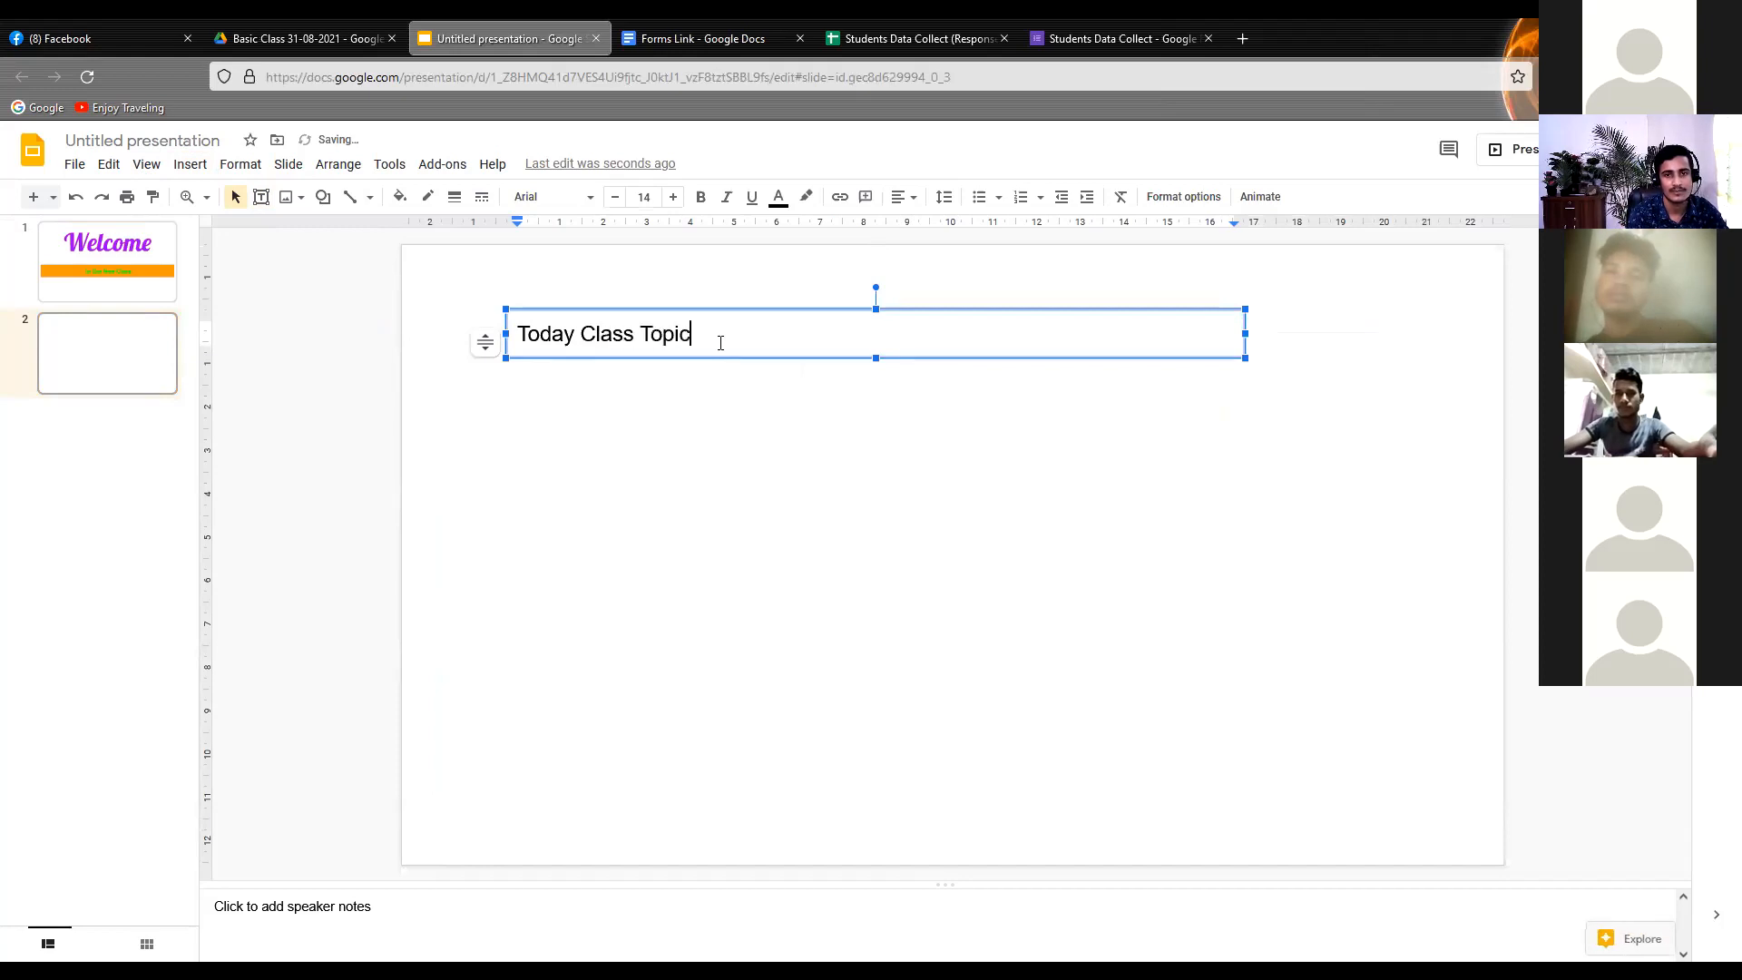
Centre the "Today Class Topic" text horizontally and extend its text box to the slide's left edge
left_click(910, 198)
left_click(929, 228)
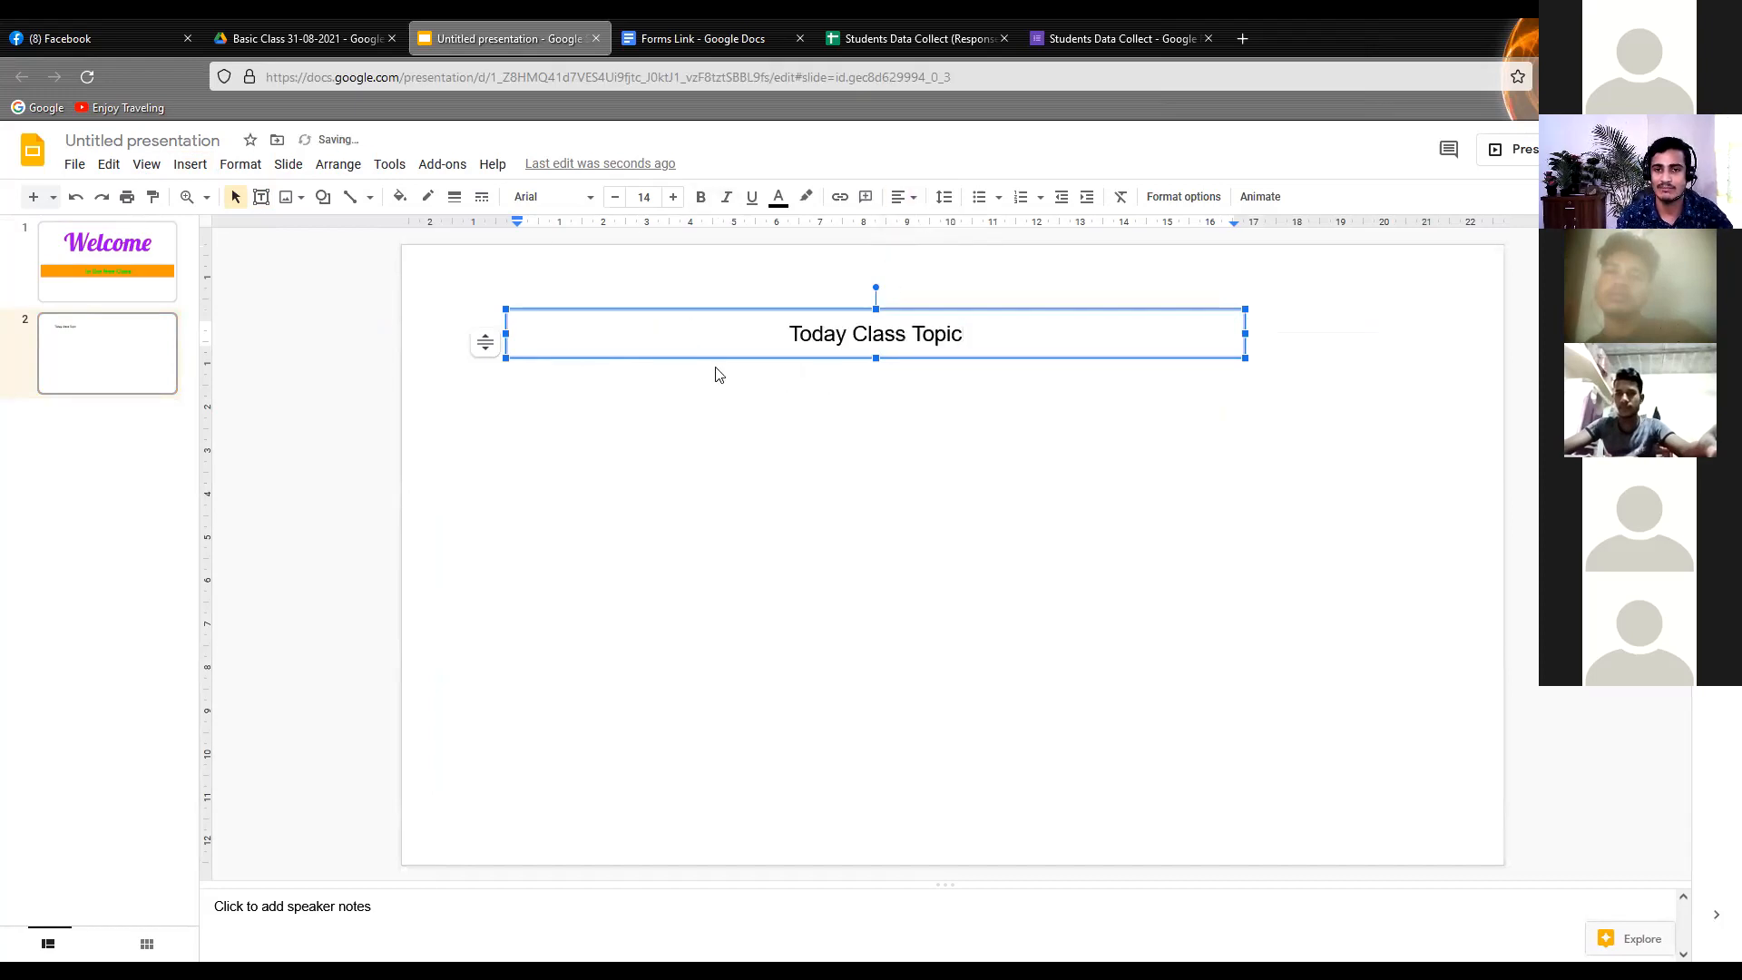
left_click_drag(505, 334, 400, 327)
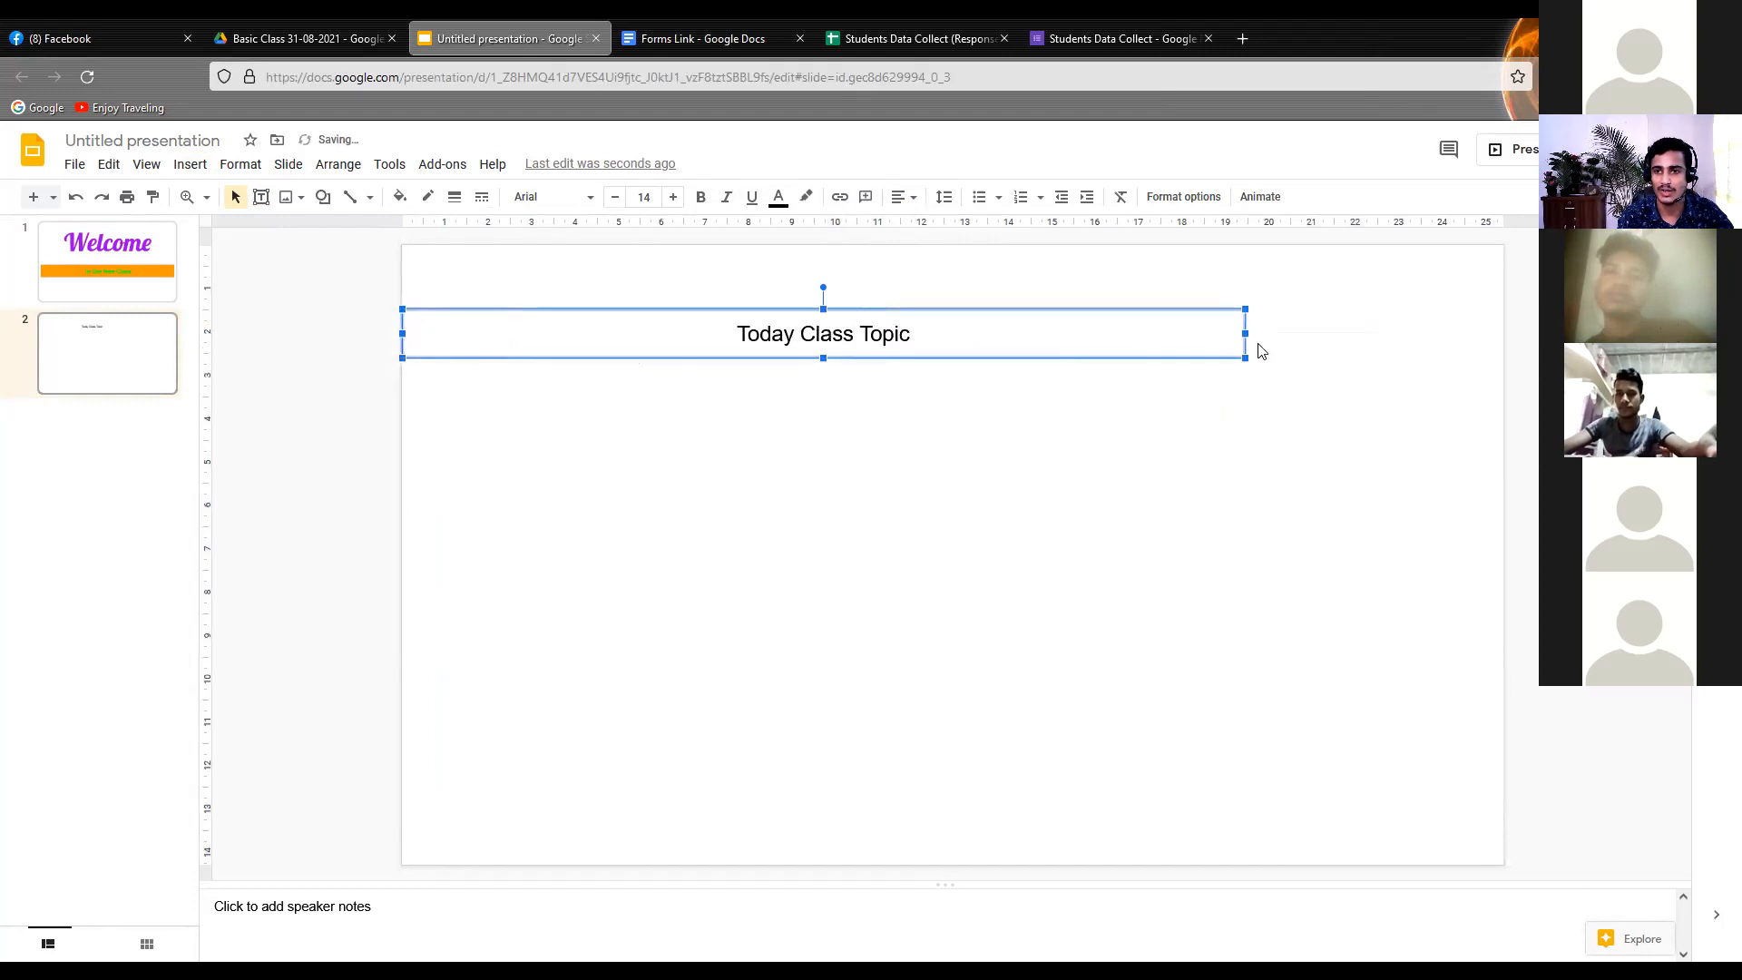